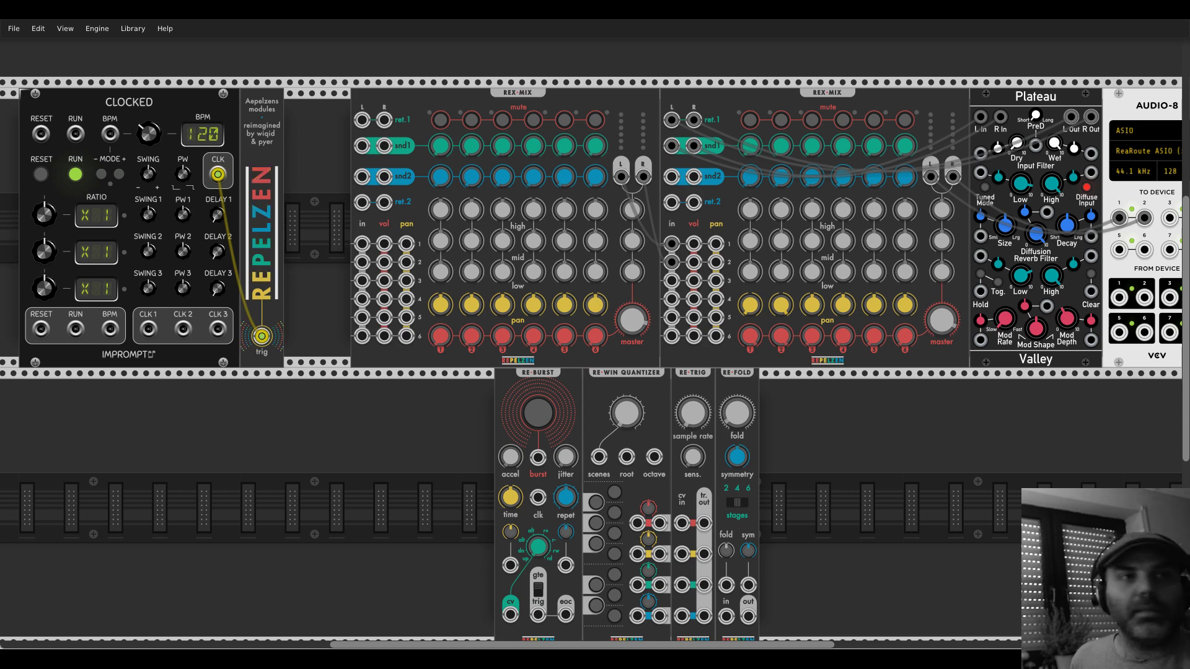
- Examine the Repelzen blank panel, its trig connection from Clocked, and the surrounding modules in the rack
{"action": "scroll", "coordinate": [420, 558], "scroll_direction": "down", "scroll_amount": 2}
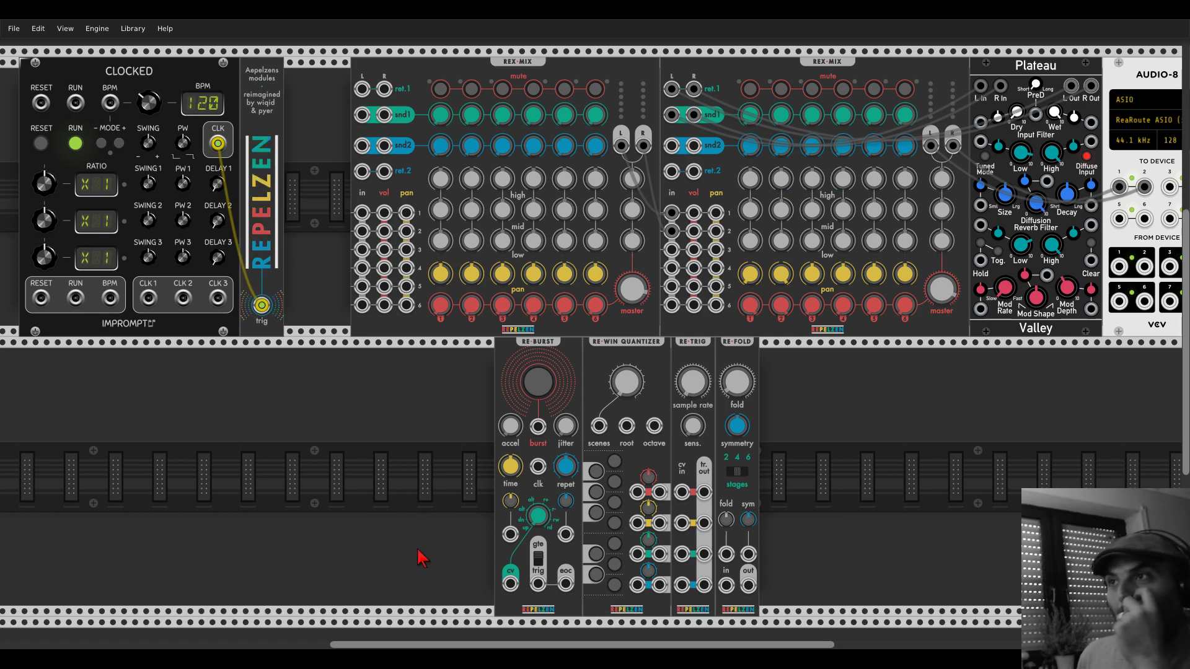
{"action": "scroll", "coordinate": [282, 284], "scroll_direction": "up", "scroll_amount": 5}
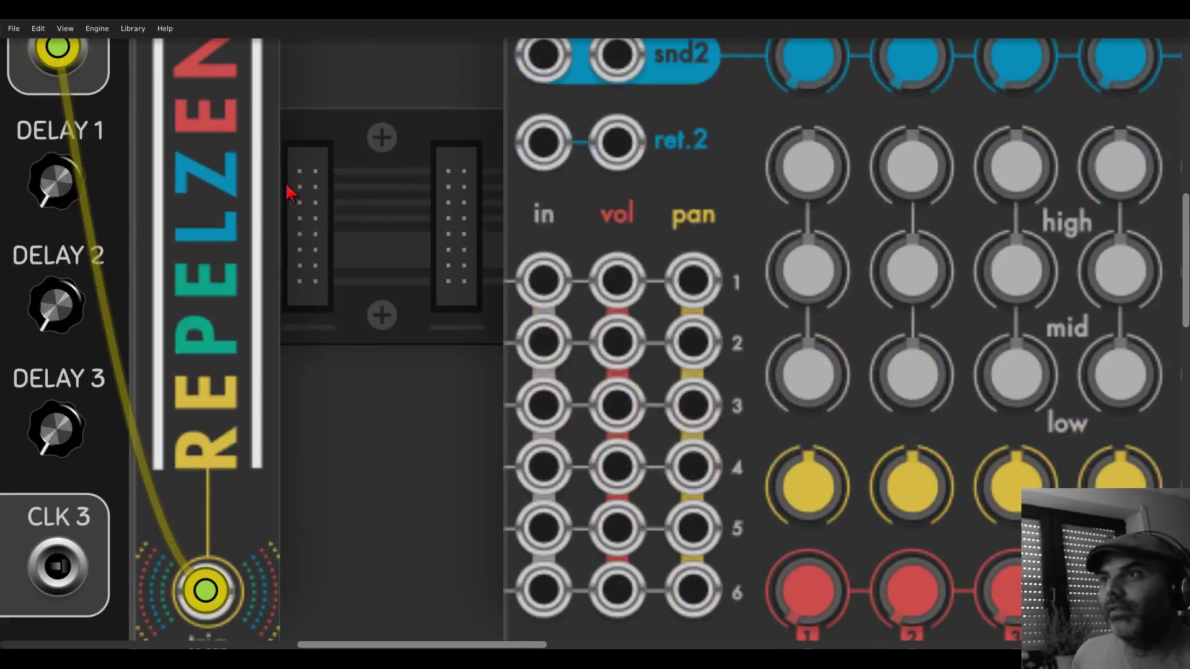
{"action": "scroll", "coordinate": [600, 217], "scroll_direction": "left", "scroll_amount": 3}
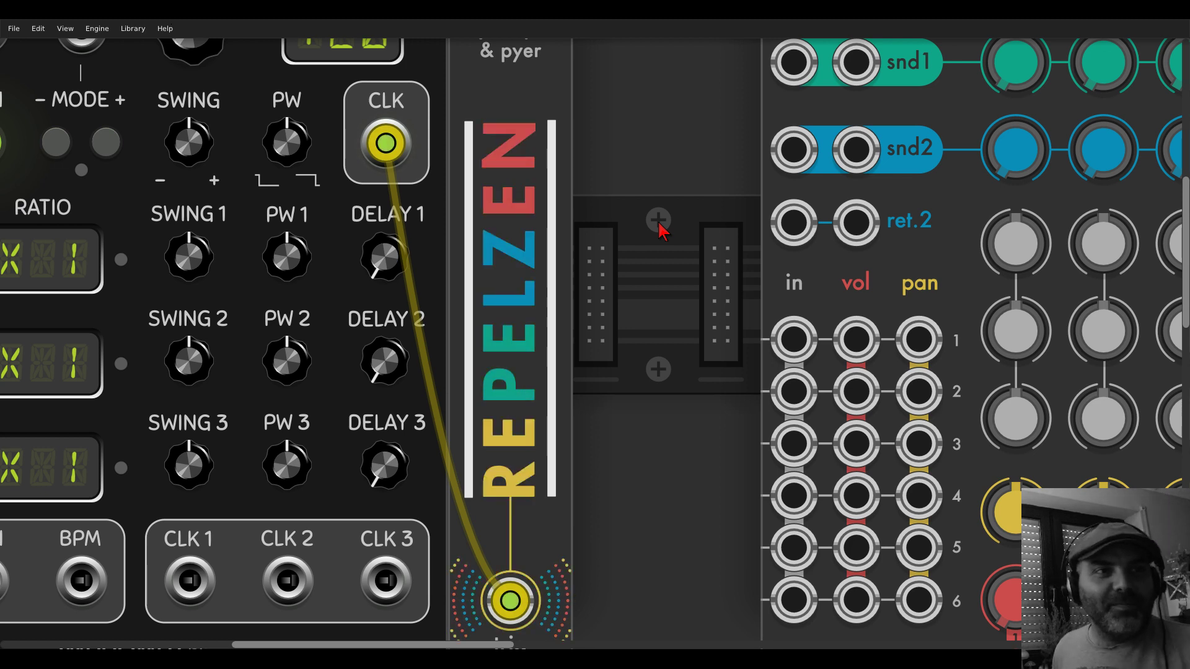
{"action": "scroll", "coordinate": [660, 231], "scroll_direction": "down", "scroll_amount": 3}
{"action": "scroll", "coordinate": [589, 231], "scroll_direction": "down", "scroll_amount": 2}
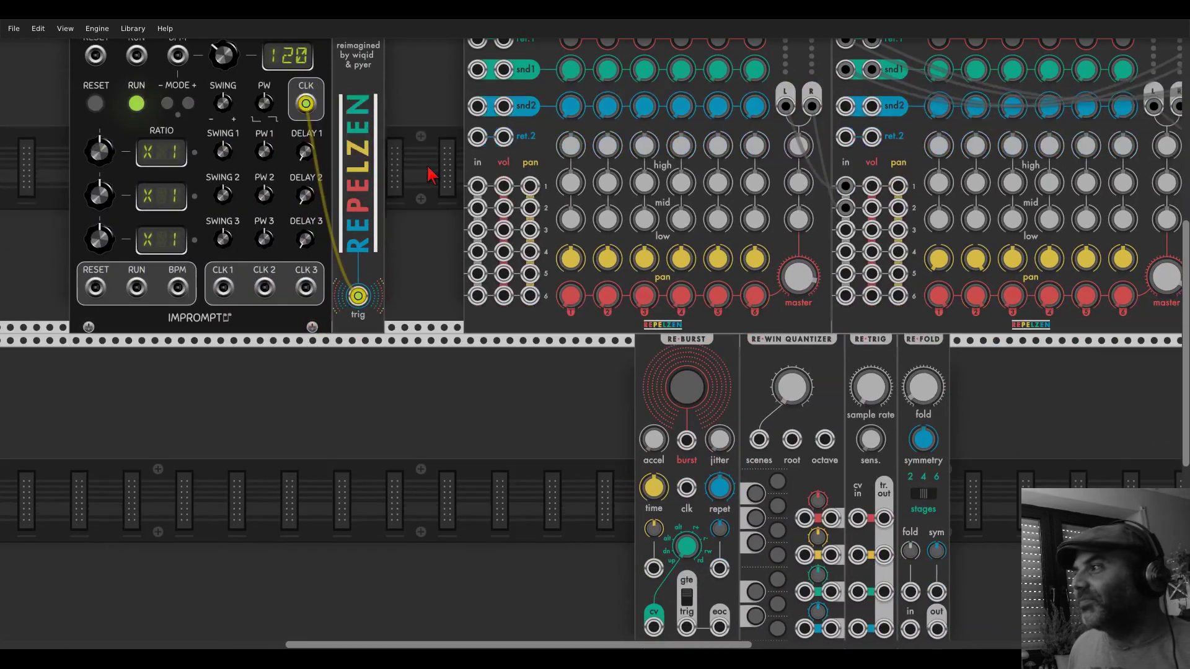
{"action": "scroll", "coordinate": [490, 263], "scroll_direction": "down", "scroll_amount": 1}
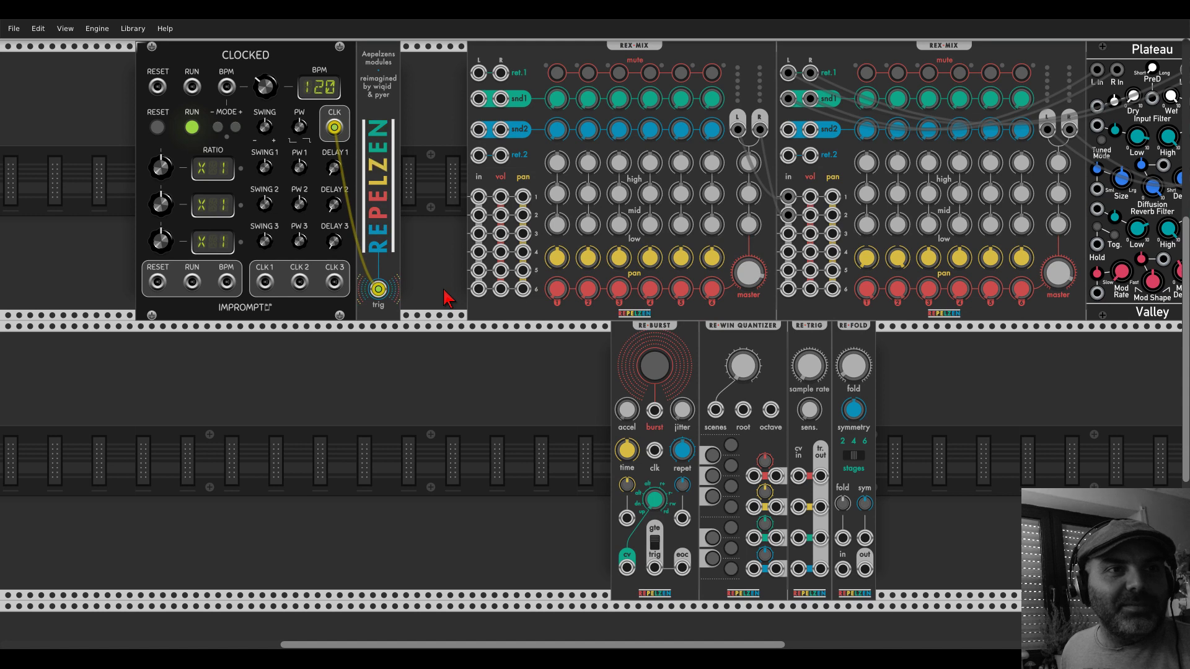
{"action": "scroll", "coordinate": [434, 347], "scroll_direction": "right", "scroll_amount": 2}
{"action": "scroll", "coordinate": [434, 347], "scroll_direction": "up", "scroll_amount": 1}
{"action": "scroll", "coordinate": [384, 372], "scroll_direction": "right", "scroll_amount": 2}
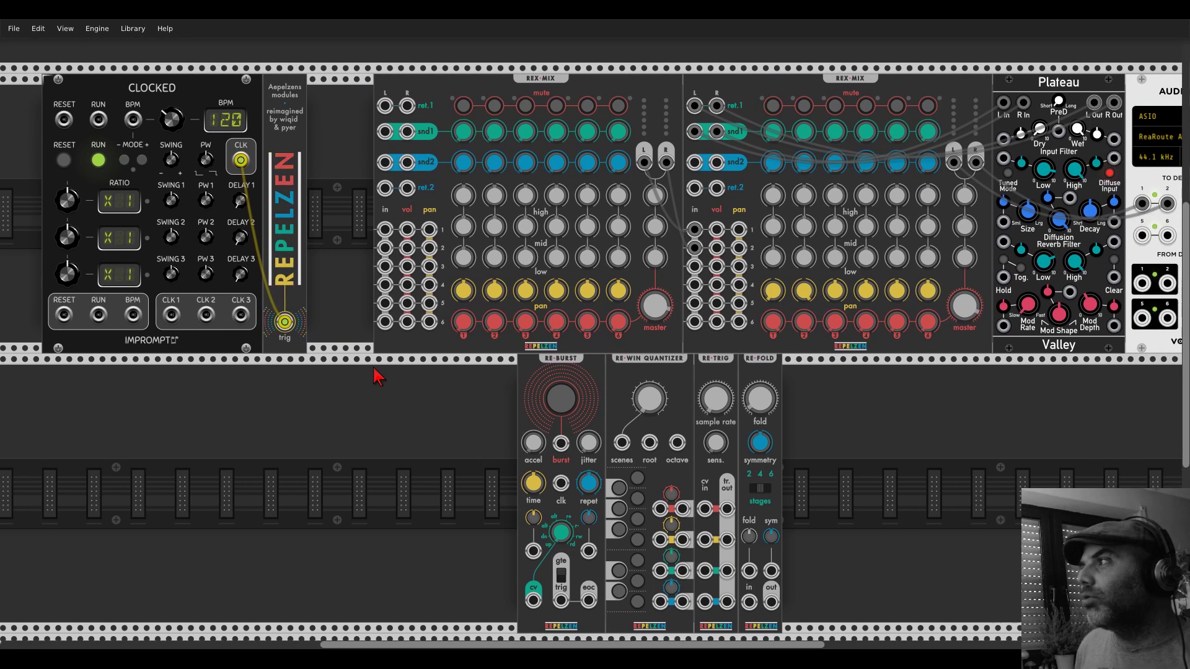
{"action": "scroll", "coordinate": [378, 372], "scroll_direction": "down", "scroll_amount": 2}
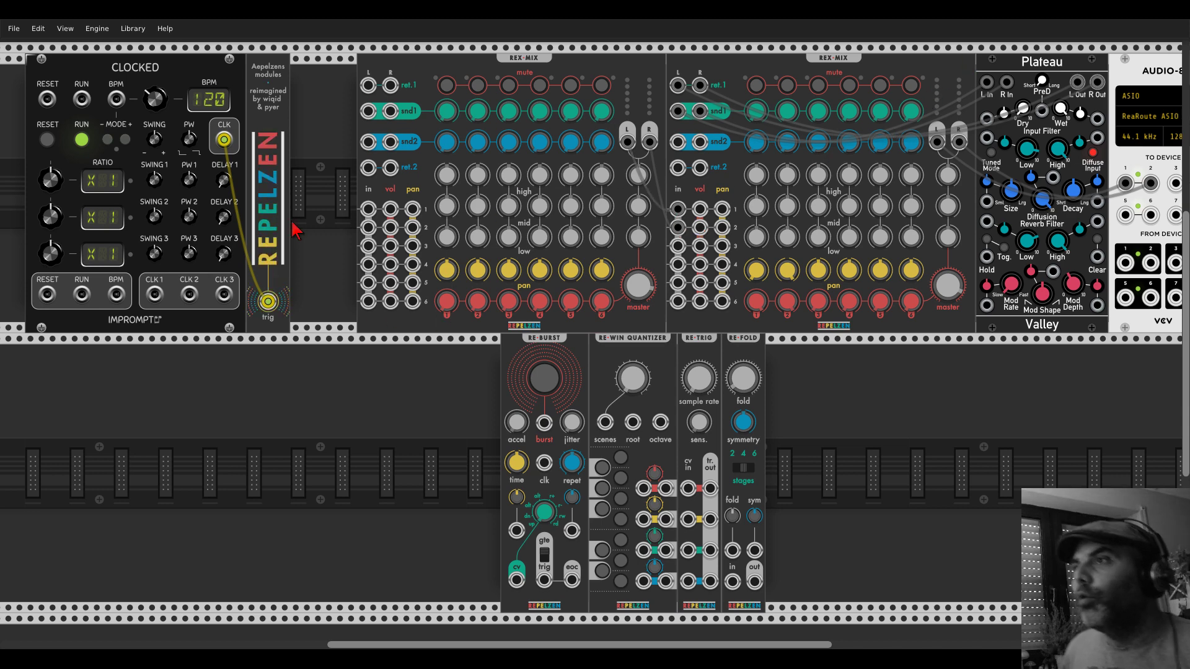
{"action": "scroll", "coordinate": [422, 310], "scroll_direction": "up", "scroll_amount": 4}
{"action": "scroll", "coordinate": [421, 325], "scroll_direction": "up", "scroll_amount": 2}
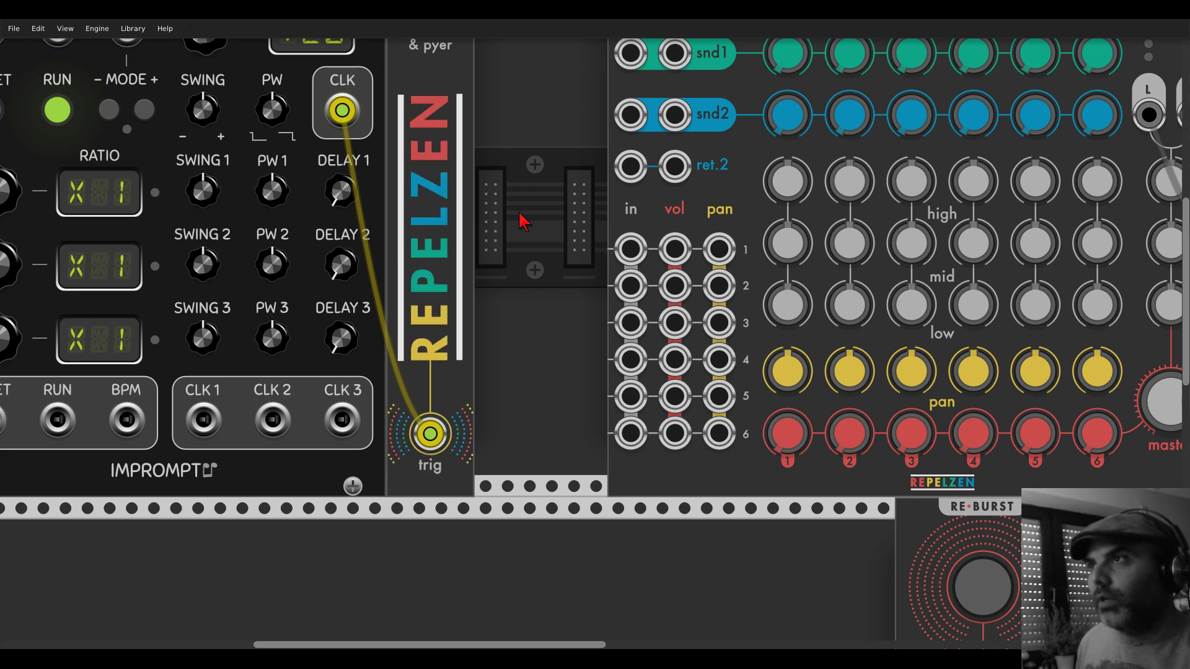
- Set the Clocked tempo to 94 BPM and feed the Repelzen trig input from CLK 1 with its ratio at x4
{"action": "scroll", "coordinate": [515, 224], "scroll_direction": "down", "scroll_amount": 5}
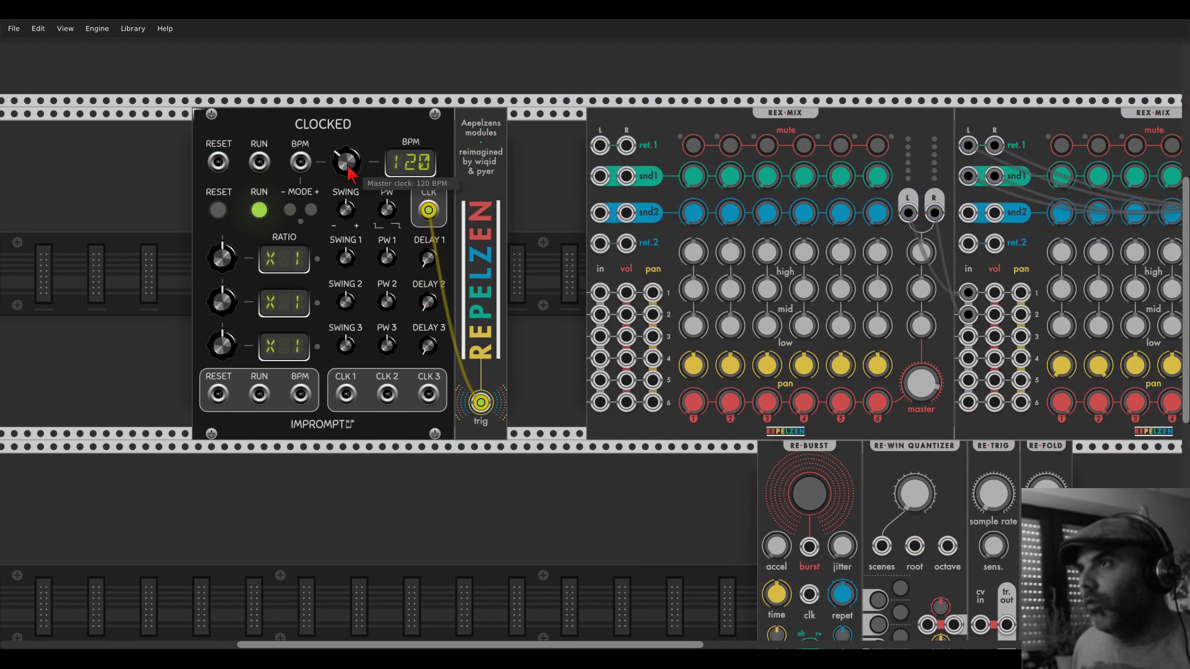
{"action": "left_click_drag", "start_coordinate": [348, 166], "coordinate": [349, 174]}
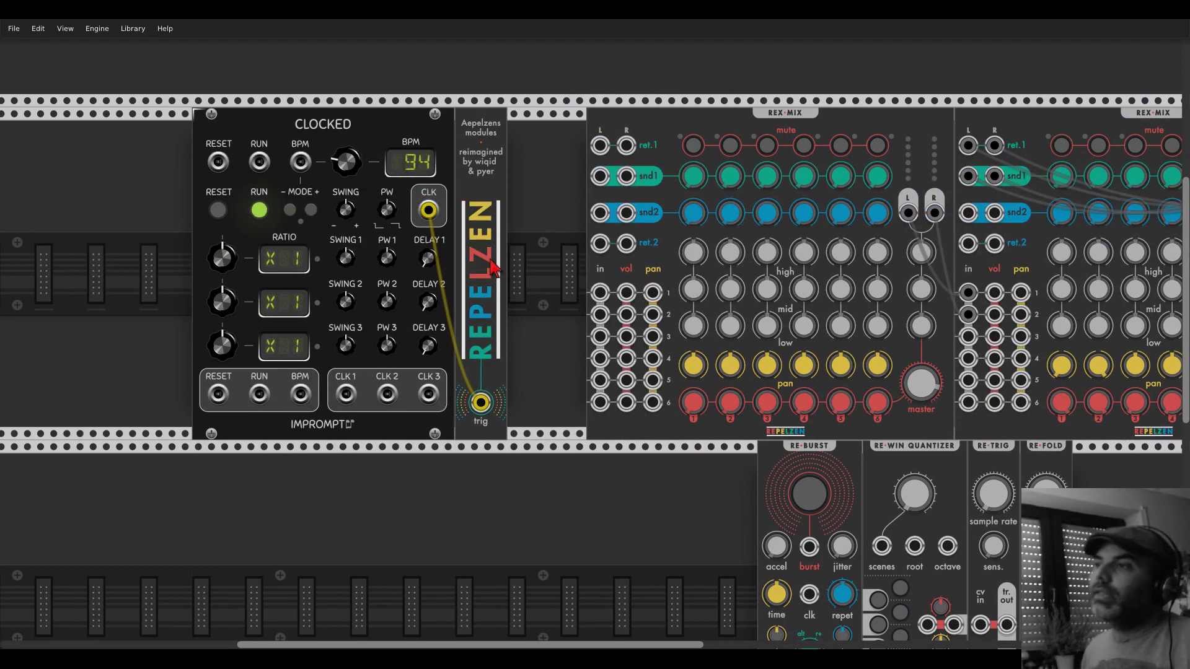
{"action": "left_click_drag", "start_coordinate": [428, 211], "coordinate": [340, 381]}
{"action": "left_click_drag", "start_coordinate": [221, 257], "coordinate": [221, 243]}
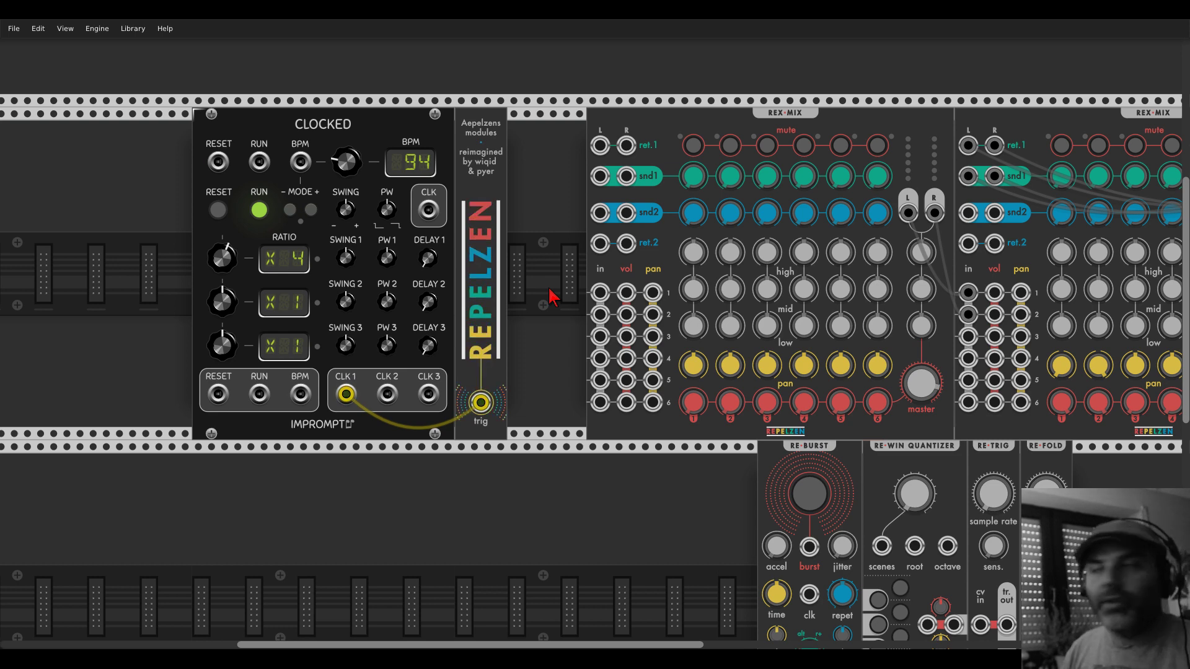
- Separate the Re-Burst and Re-Win Quantizer modules from the lower-row group, leaving a small gap between the two
{"action": "scroll", "coordinate": [552, 297], "scroll_direction": "down", "scroll_amount": 1}
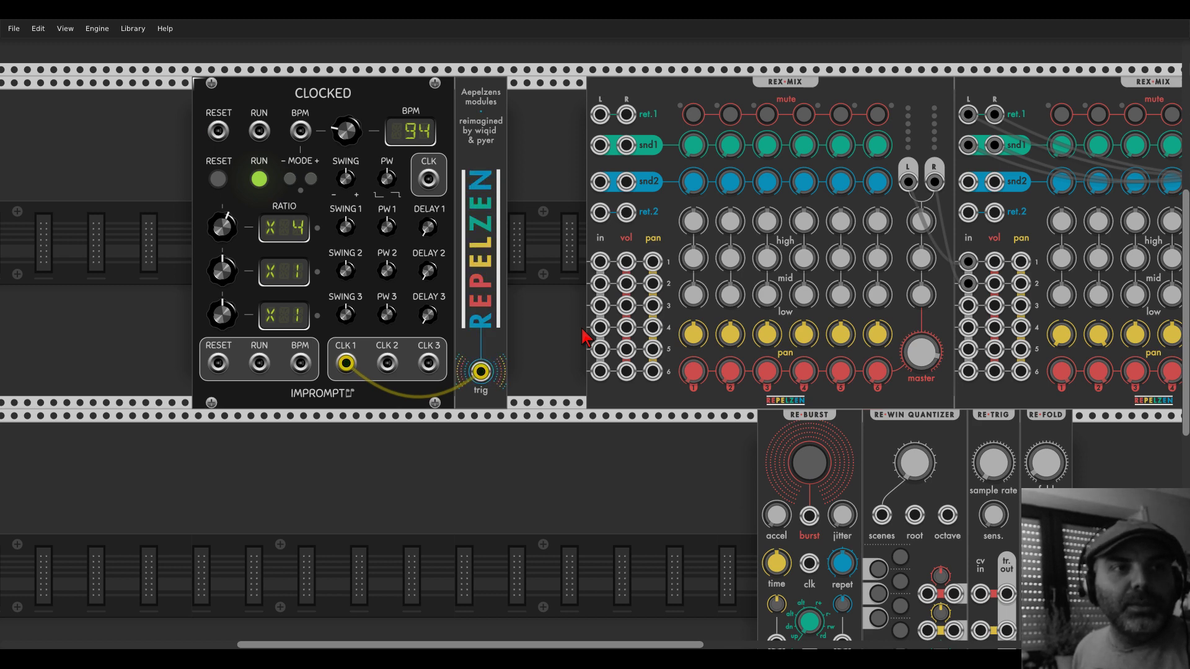
{"action": "scroll", "coordinate": [582, 338], "scroll_direction": "down", "scroll_amount": 5}
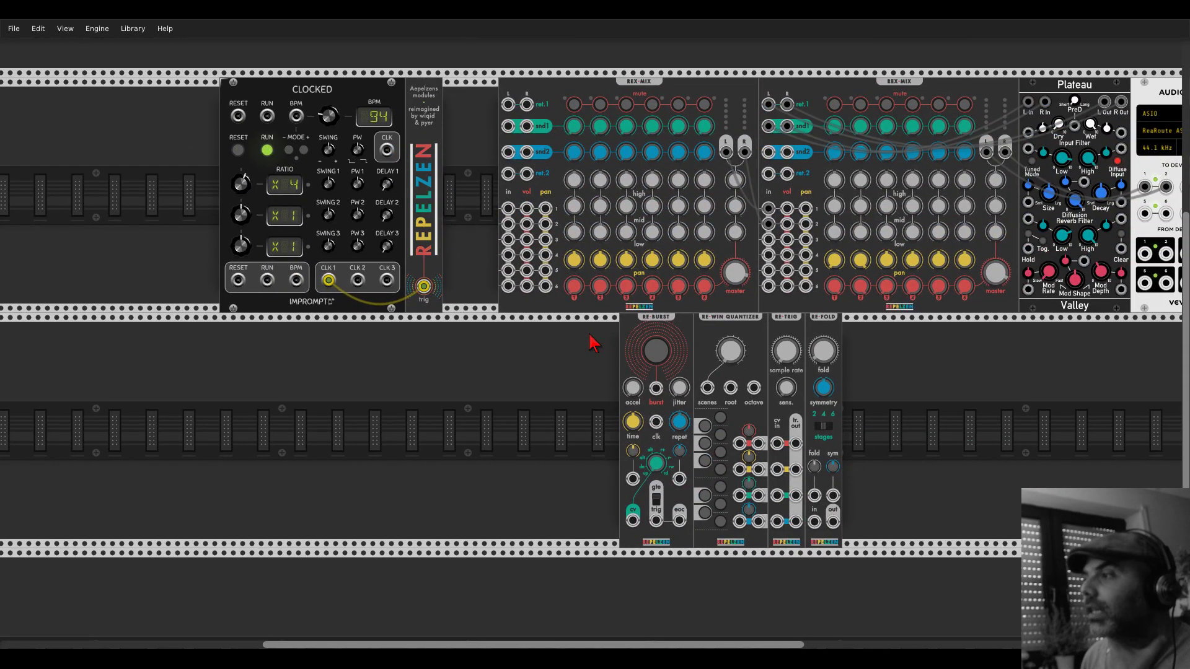
{"action": "left_click_drag", "start_coordinate": [592, 341], "coordinate": [417, 345]}
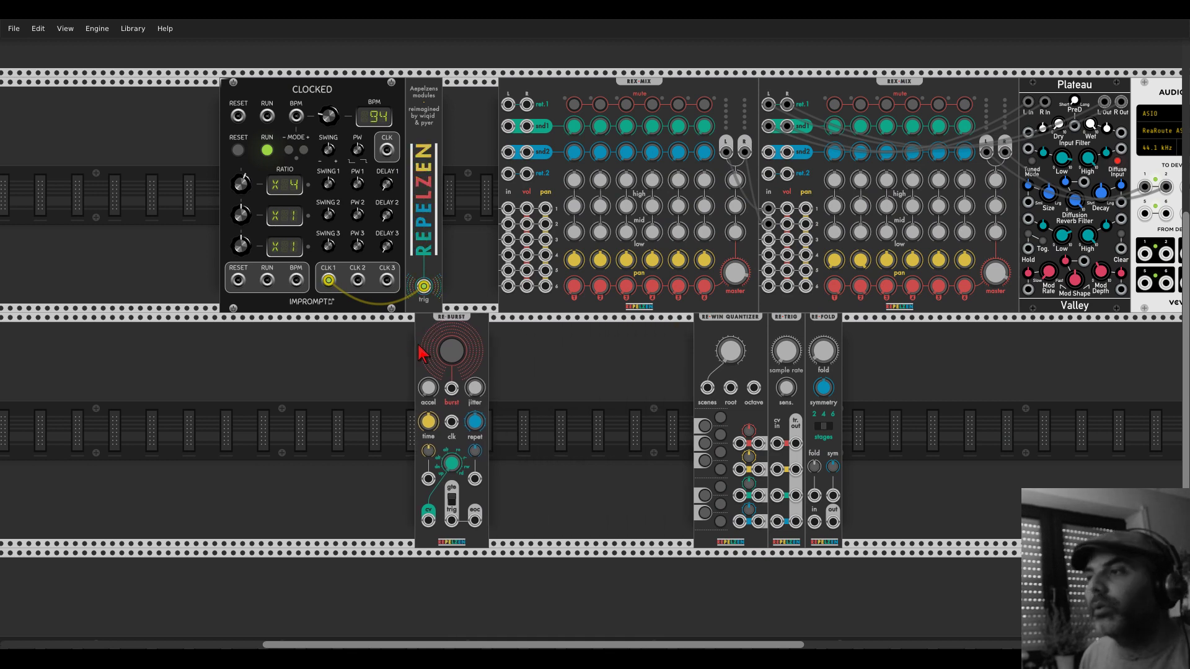
{"action": "scroll", "coordinate": [402, 412], "scroll_direction": "up", "scroll_amount": 4}
{"action": "scroll", "coordinate": [402, 412], "scroll_direction": "down", "scroll_amount": 1}
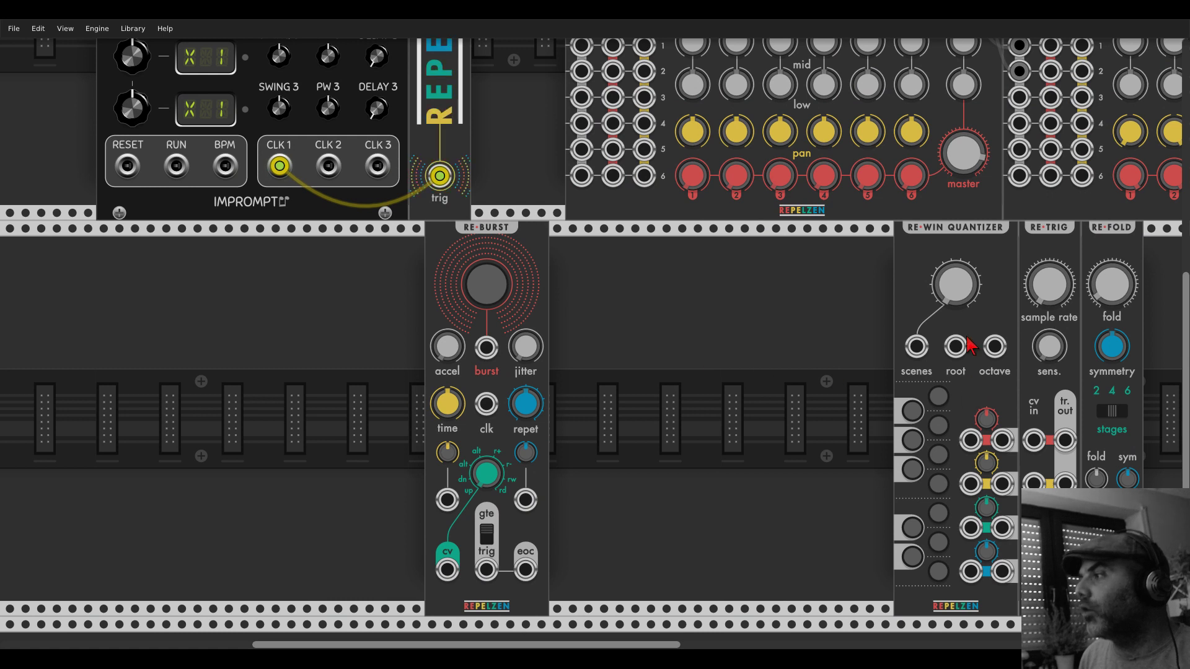
{"action": "left_click_drag", "start_coordinate": [957, 242], "coordinate": [712, 249]}
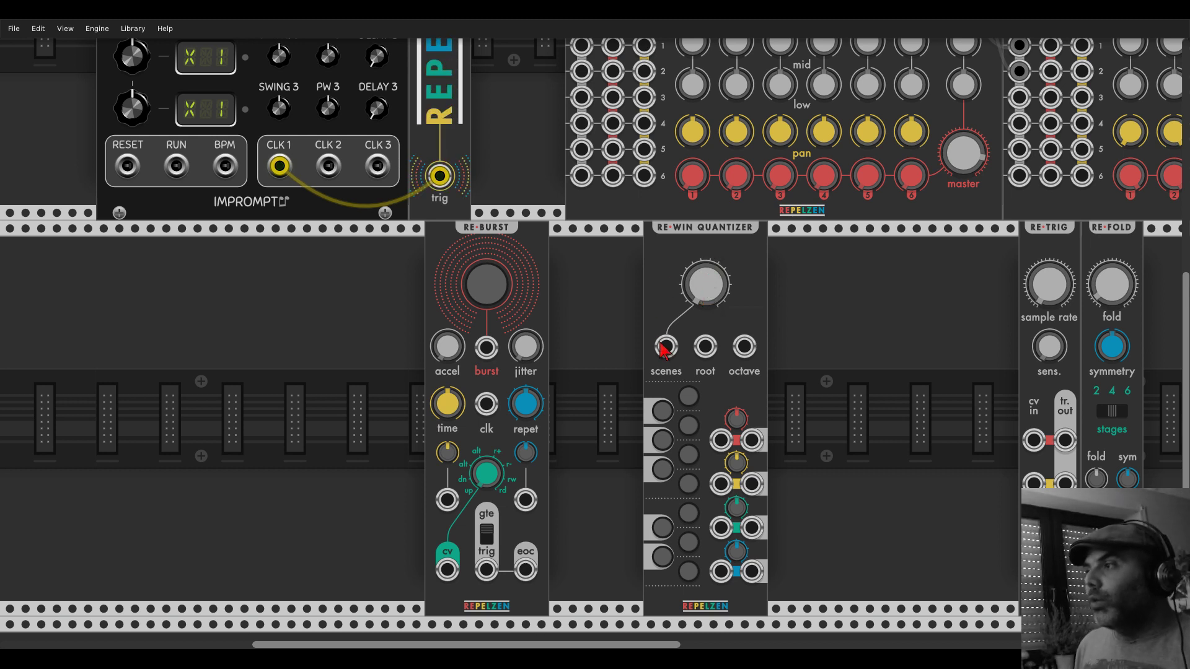
{"action": "mouse_move", "coordinate": [712, 300]}
{"action": "left_mouse_down"}
{"action": "mouse_move", "coordinate": [713, 273]}
{"action": "mouse_move", "coordinate": [711, 300]}
{"action": "left_mouse_up"}
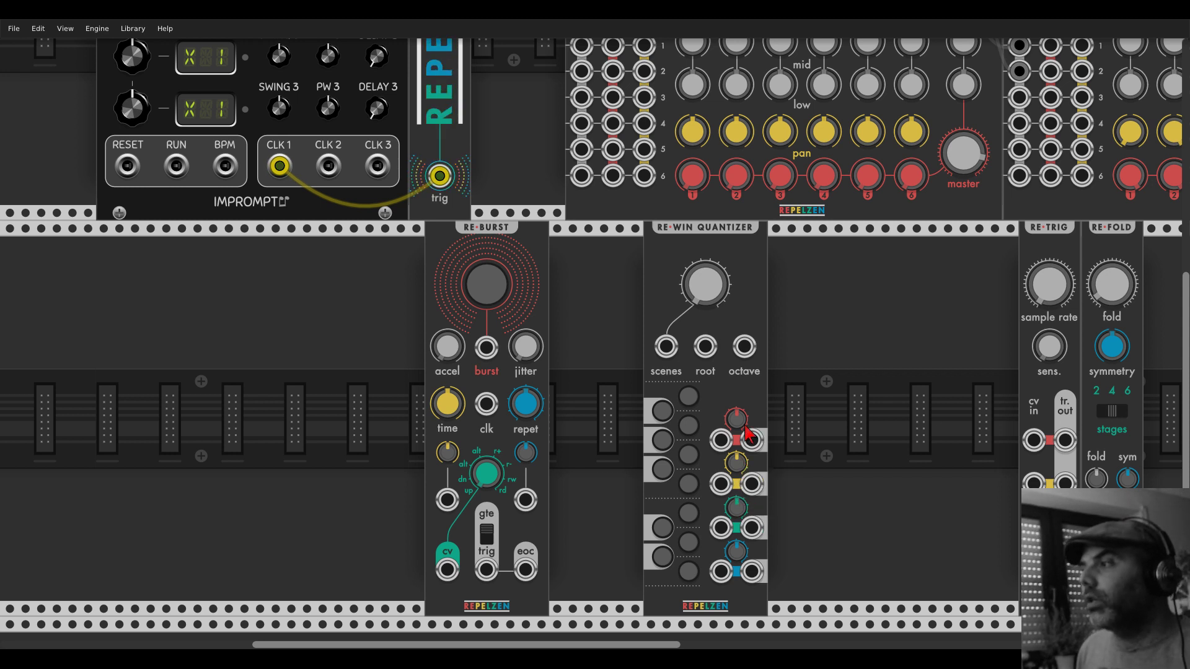
{"action": "left_click_drag", "start_coordinate": [733, 251], "coordinate": [687, 251]}
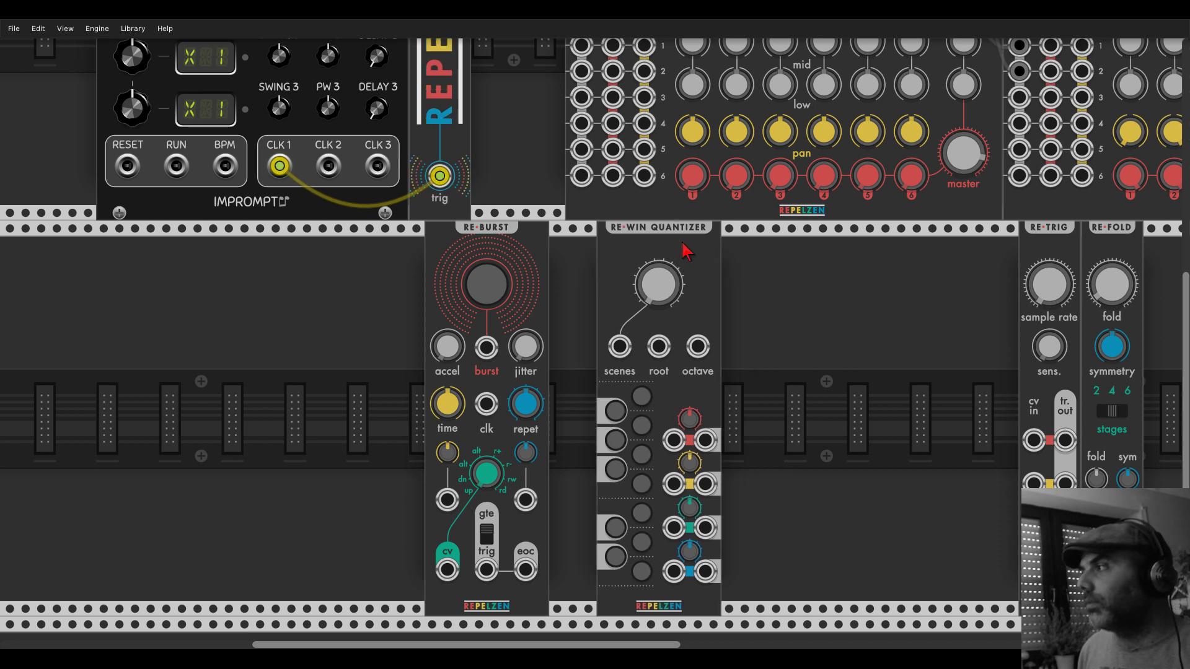
- Place Re-Trig directly against the Re-Win Quantizer and set Re-Fold a short gap away from Re-Trig
{"action": "left_click_drag", "start_coordinate": [1043, 243], "coordinate": [744, 245]}
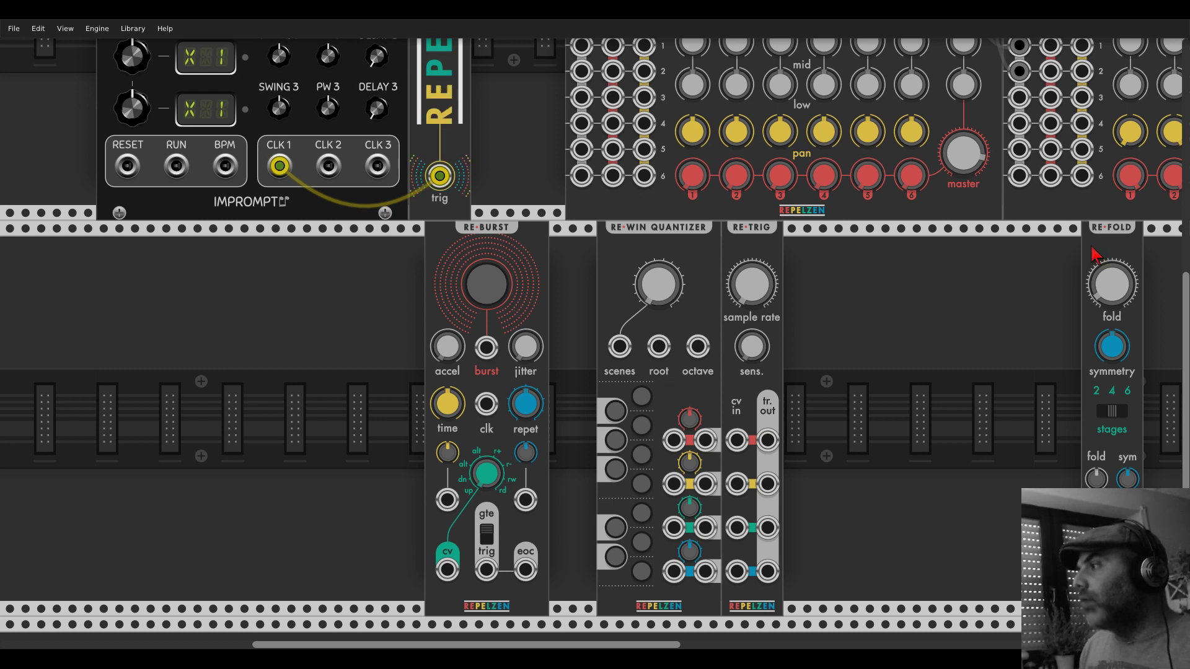
{"action": "left_click_drag", "start_coordinate": [1097, 254], "coordinate": [802, 255]}
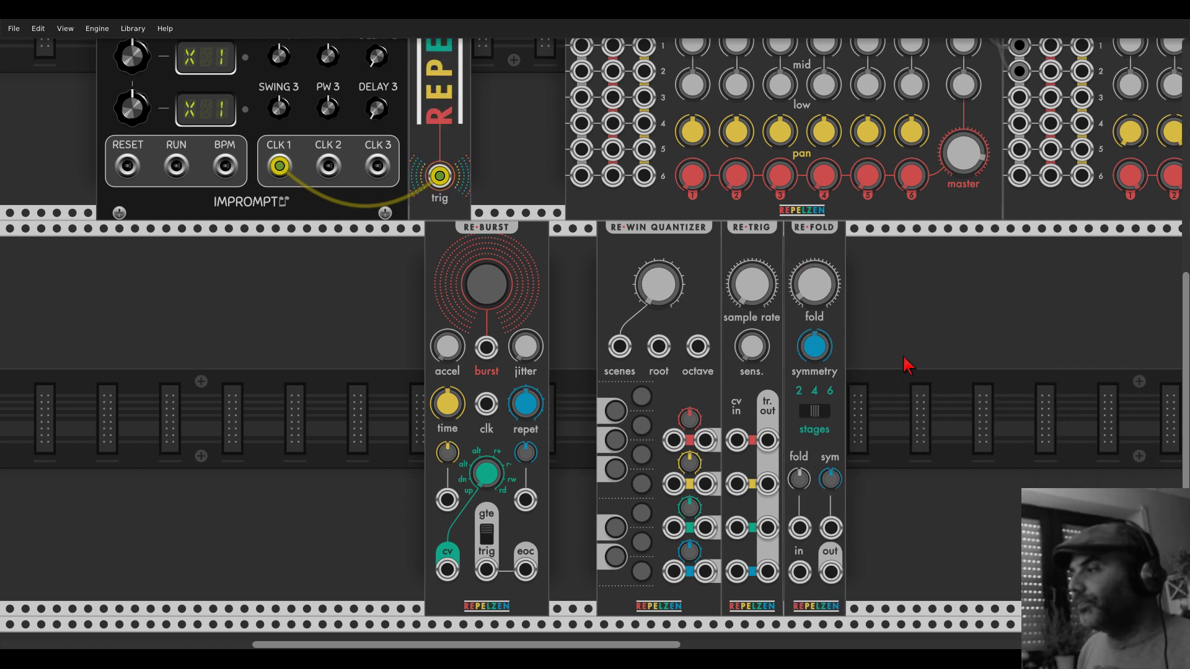
{"action": "left_click_drag", "start_coordinate": [828, 259], "coordinate": [921, 250]}
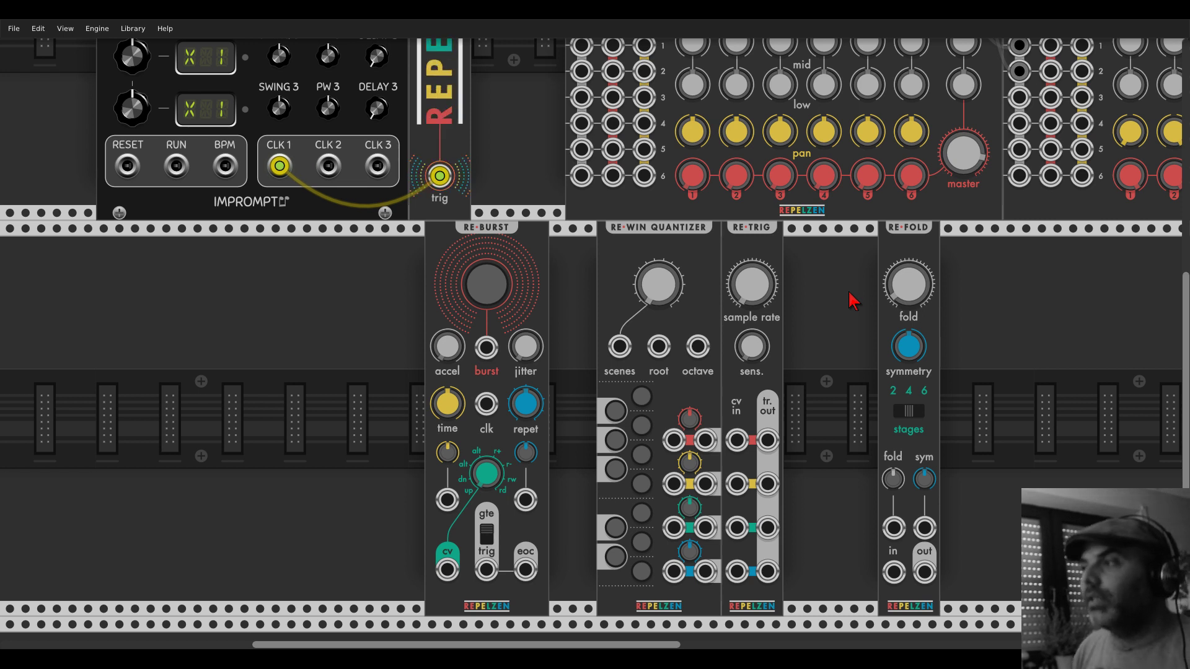
{"action": "left_click_drag", "start_coordinate": [654, 277], "coordinate": [676, 288]}
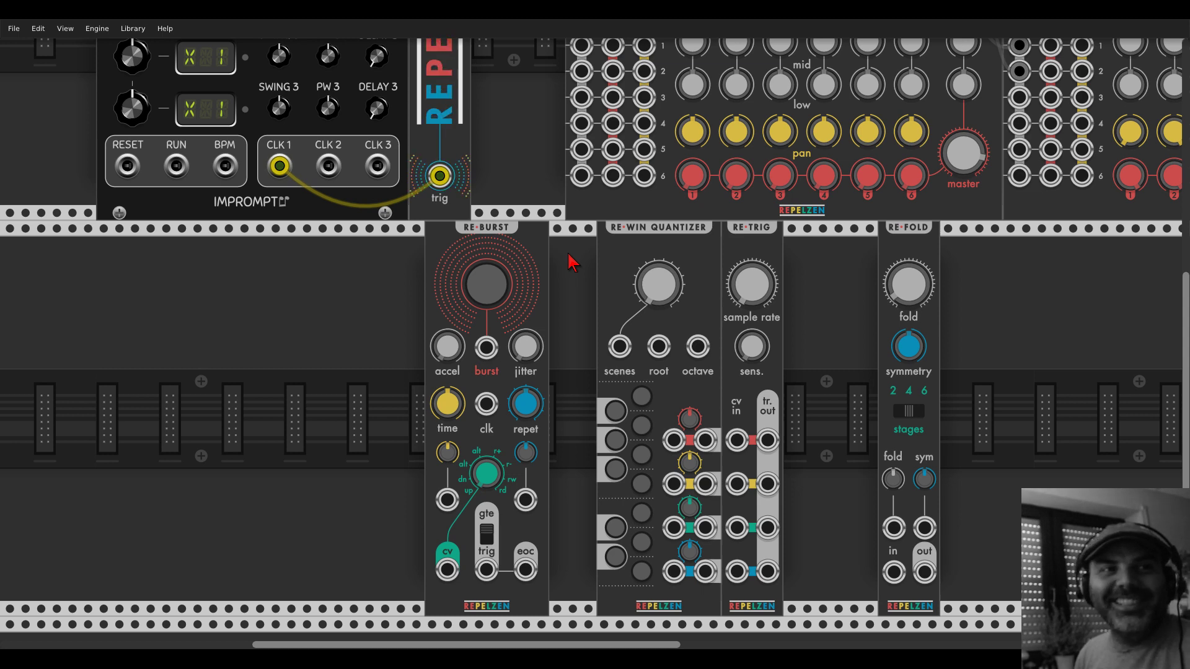
- Move Re-Burst farther from the Re-Win Quantizer to clear space for another module on the lower row
{"action": "scroll", "coordinate": [572, 262], "scroll_direction": "down", "scroll_amount": 2}
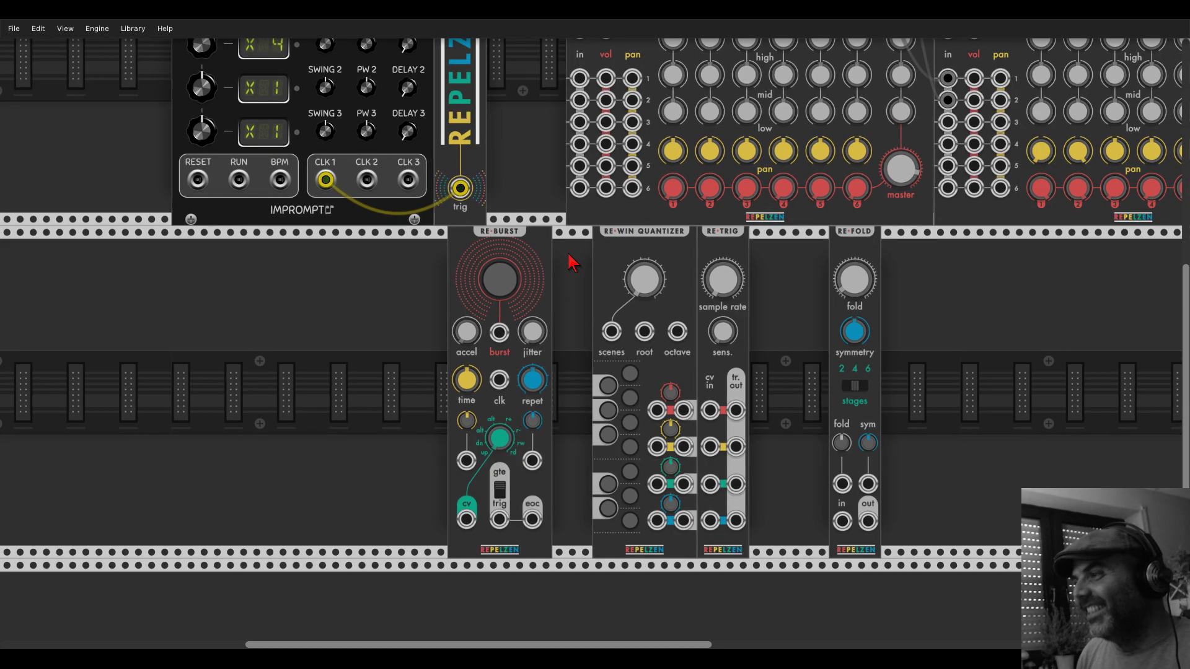
{"action": "scroll", "coordinate": [571, 260], "scroll_direction": "up", "scroll_amount": 1}
{"action": "mouse_move", "coordinate": [570, 261]}
{"action": "left_mouse_down"}
{"action": "mouse_move", "coordinate": [566, 344]}
{"action": "mouse_move", "coordinate": [554, 254]}
{"action": "left_mouse_up"}
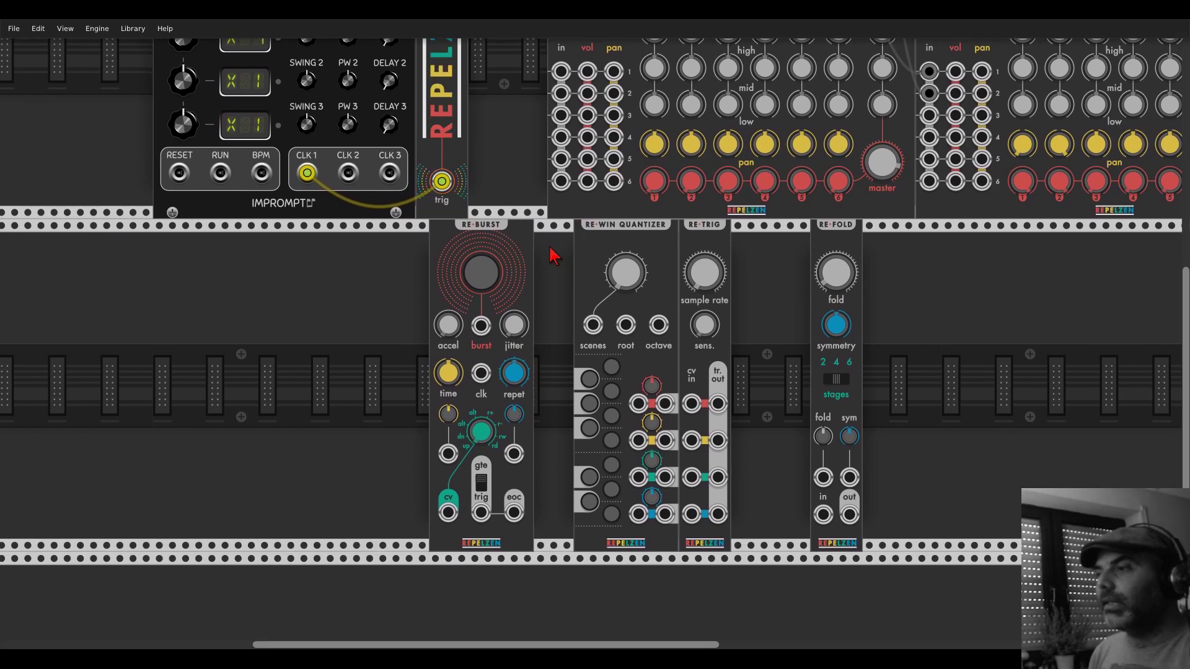
{"action": "left_click_drag", "start_coordinate": [531, 238], "coordinate": [210, 240]}
- Add a VCV Scope next to Re-Burst and patch Re-Burst's trig output into the Scope's X input
{"action": "right_click", "coordinate": [432, 317]}
{"action": "type", "text": "scope"}
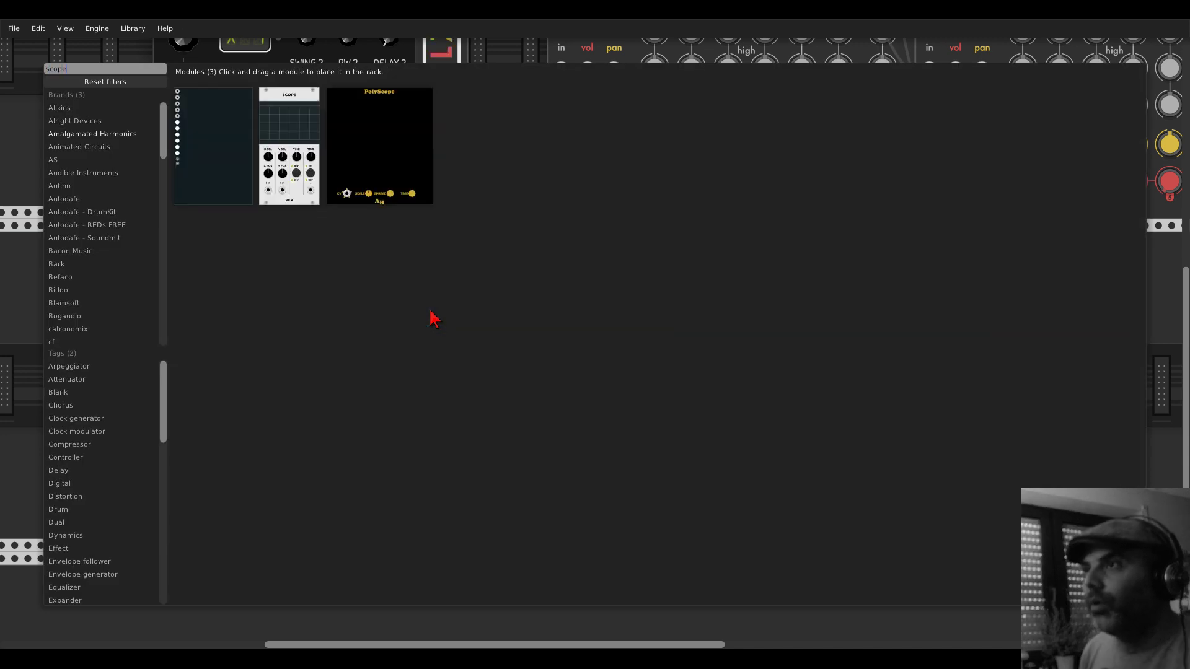
{"action": "left_click_drag", "start_coordinate": [279, 93], "coordinate": [288, 238]}
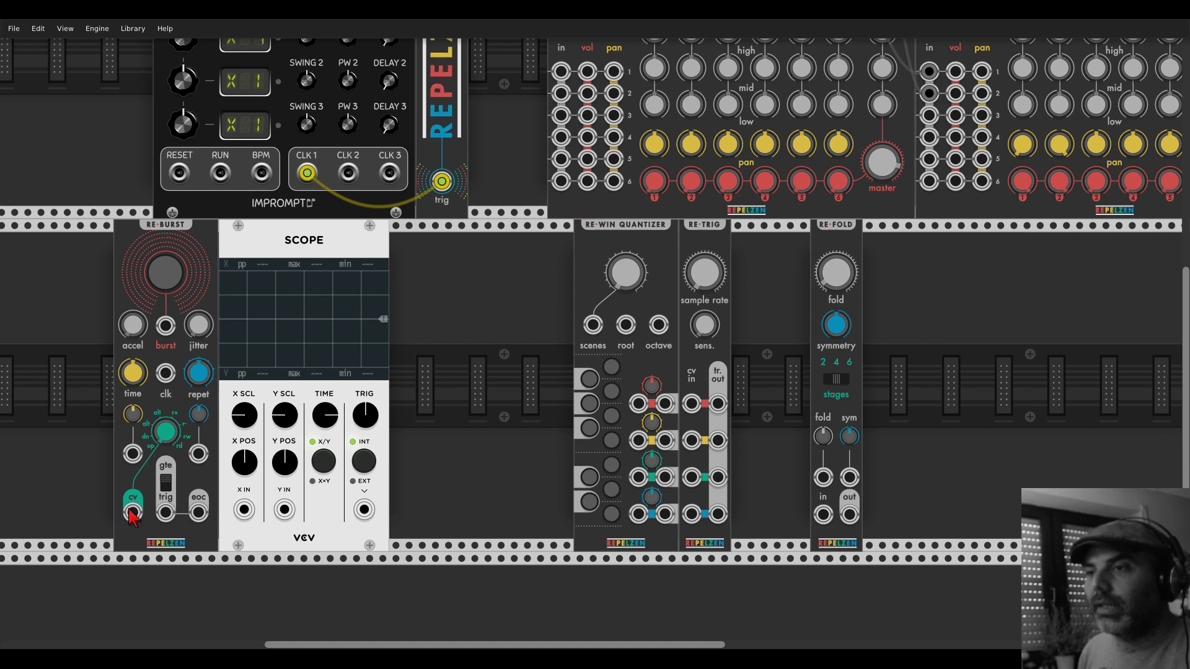
{"action": "left_click_drag", "start_coordinate": [133, 513], "coordinate": [244, 510]}
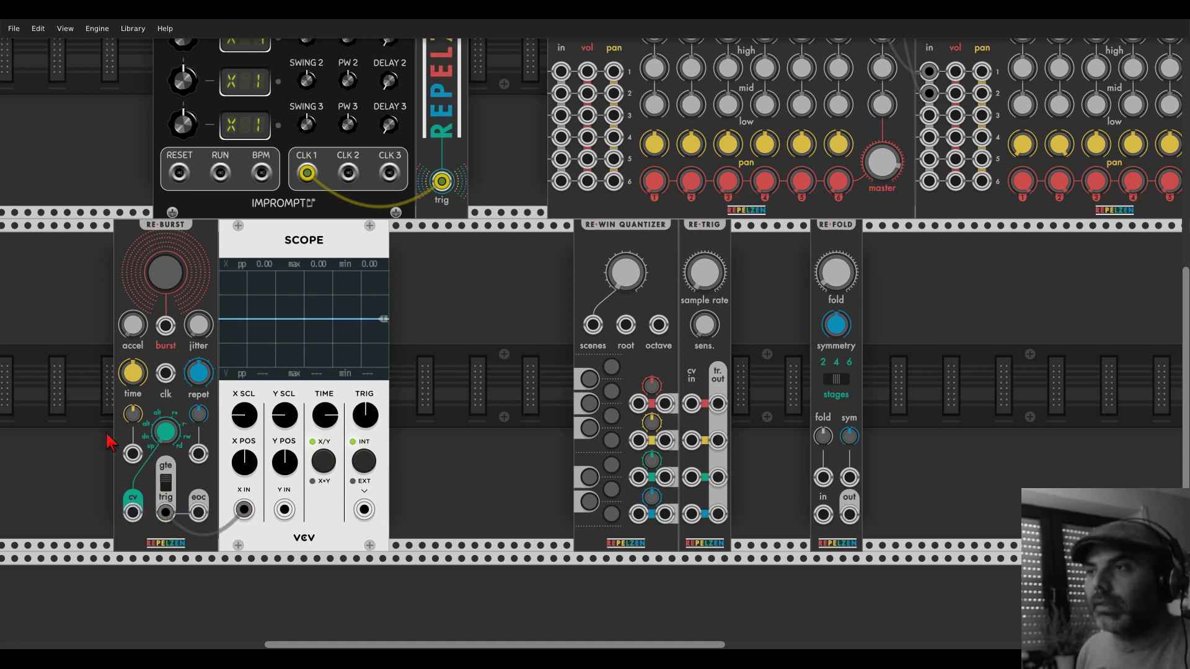
- Set the Scope's time to about 806.66 ms/div and fire a manual burst on Re-Burst
{"action": "scroll", "coordinate": [106, 439], "scroll_direction": "up", "scroll_amount": 5}
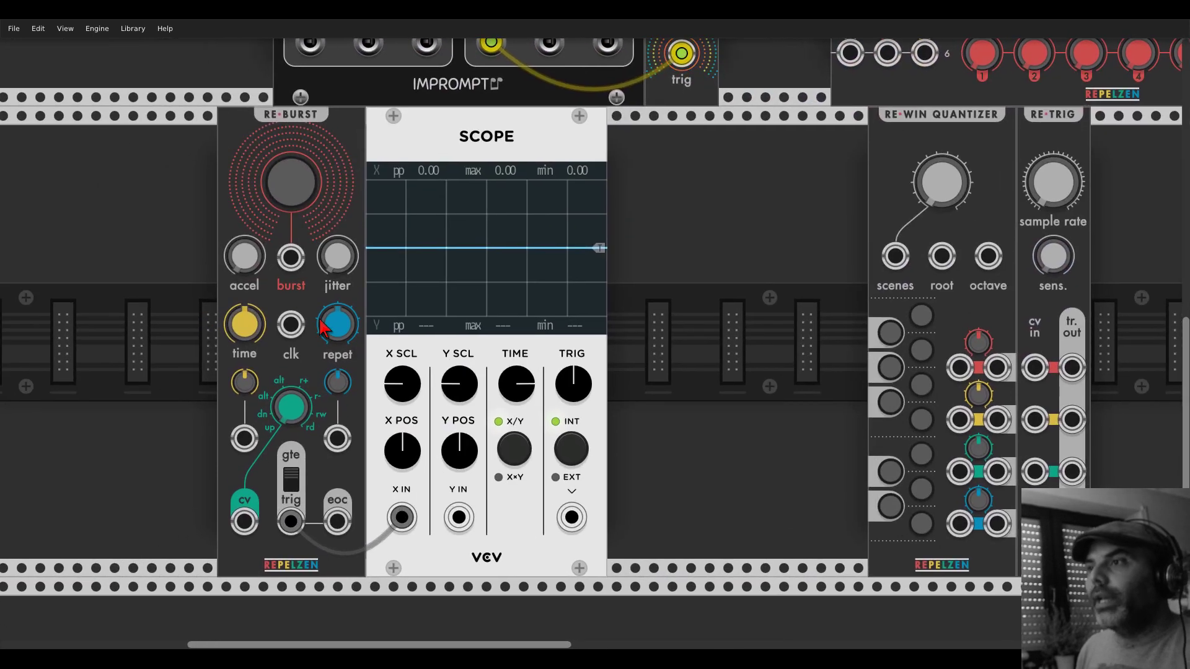
{"action": "mouse_move", "coordinate": [343, 326]}
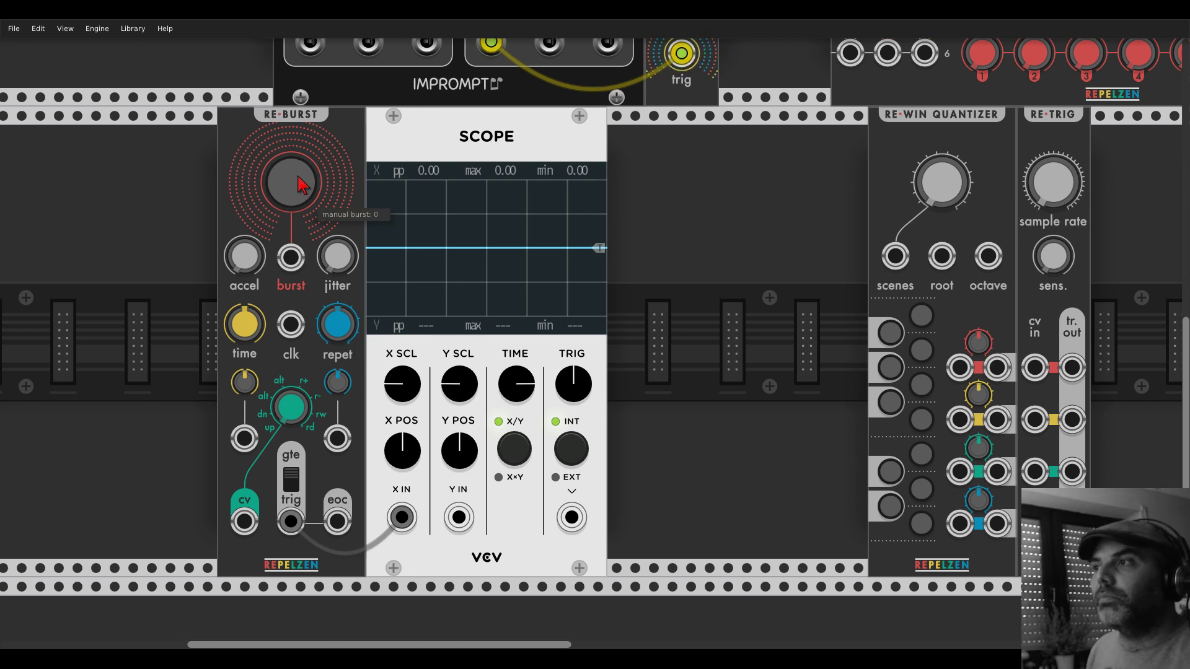
{"action": "left_click_drag", "start_coordinate": [530, 378], "coordinate": [514, 389]}
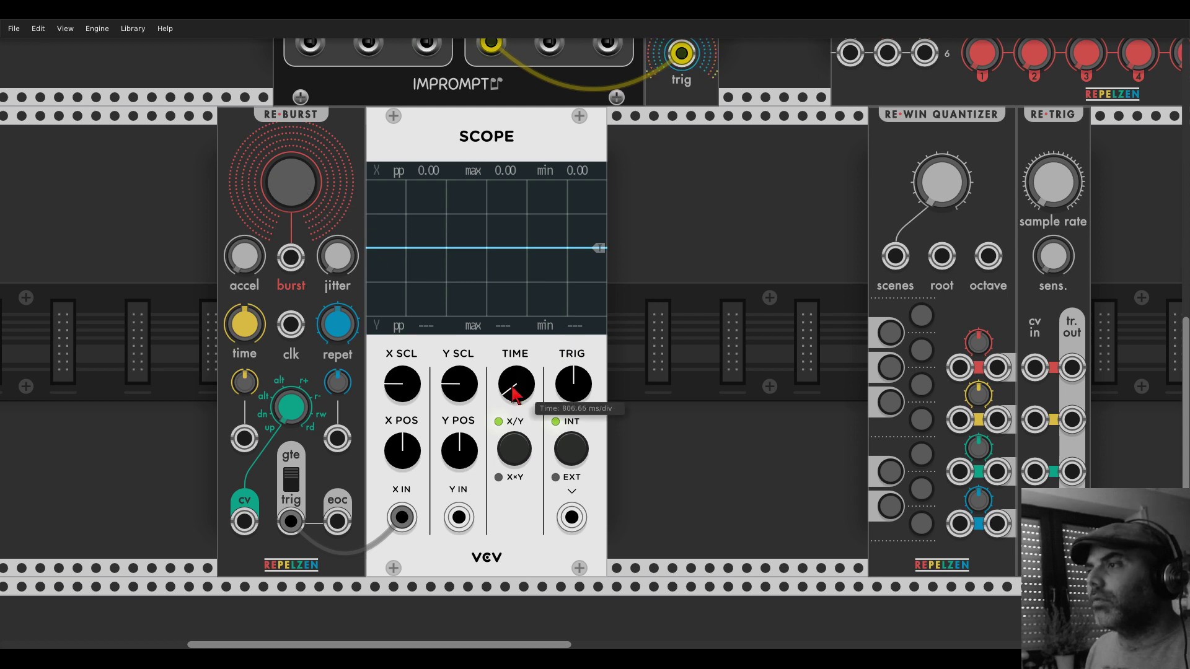
{"action": "left_click", "coordinate": [288, 200]}
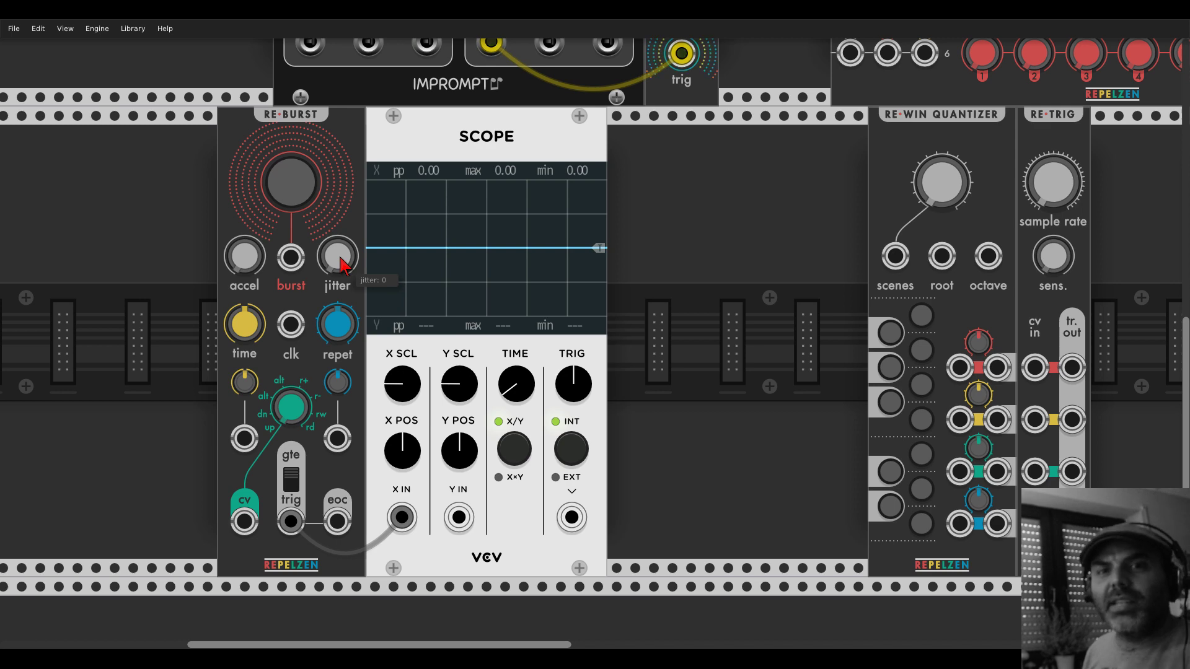
{"action": "left_click_drag", "start_coordinate": [173, 226], "coordinate": [446, 229]}
{"action": "right_click", "coordinate": [393, 271]}
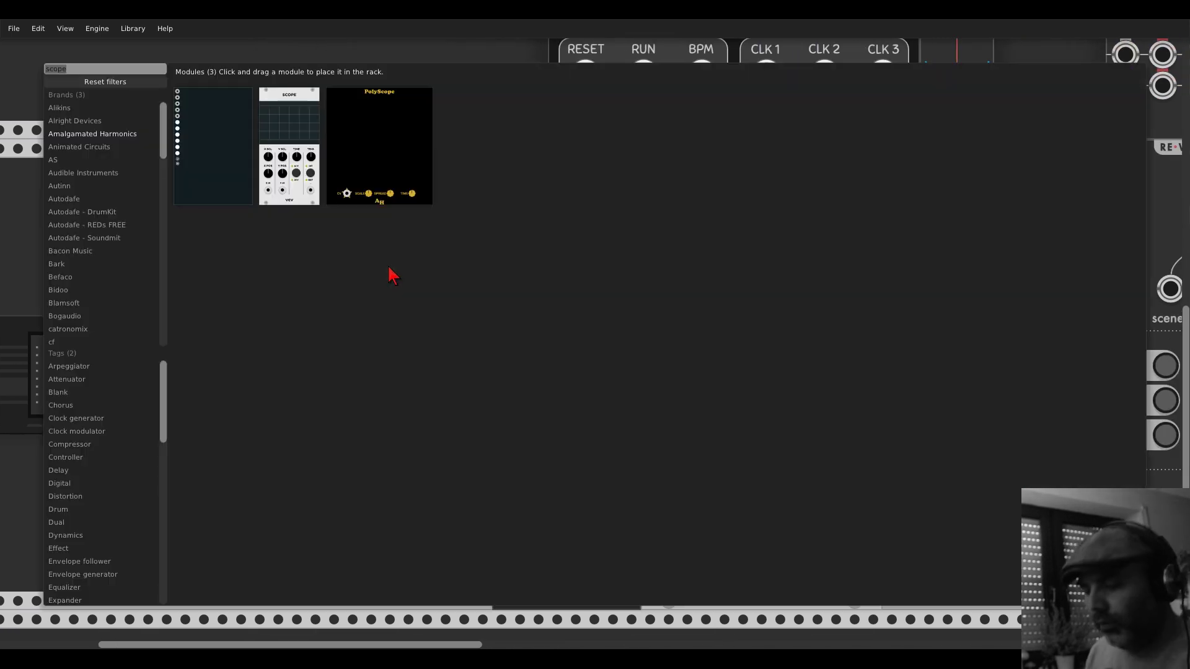
{"action": "type", "text": "marbel"}
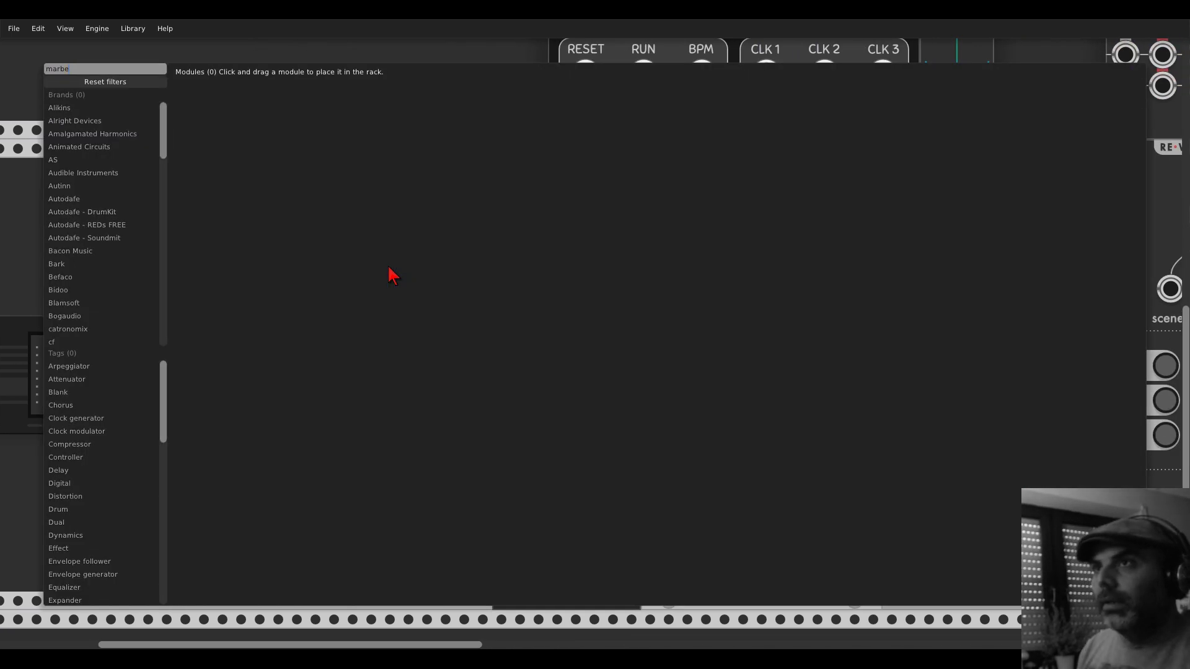
{"action": "left_click_drag", "start_coordinate": [251, 149], "coordinate": [321, 200]}
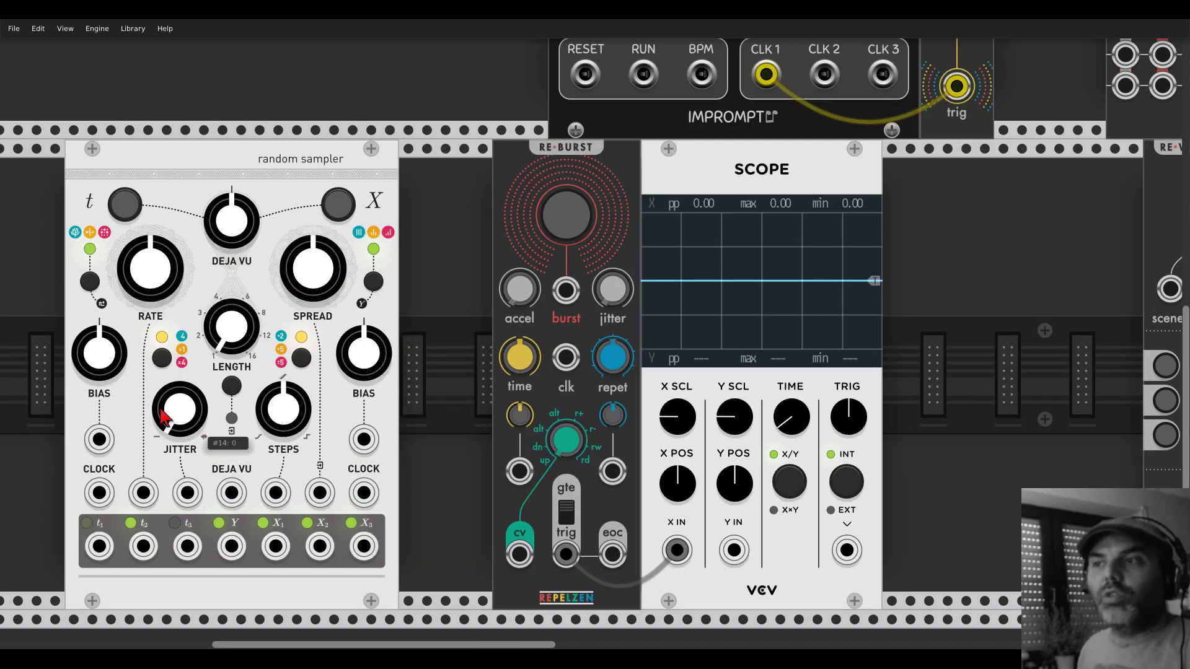
{"action": "right_click", "coordinate": [185, 199]}
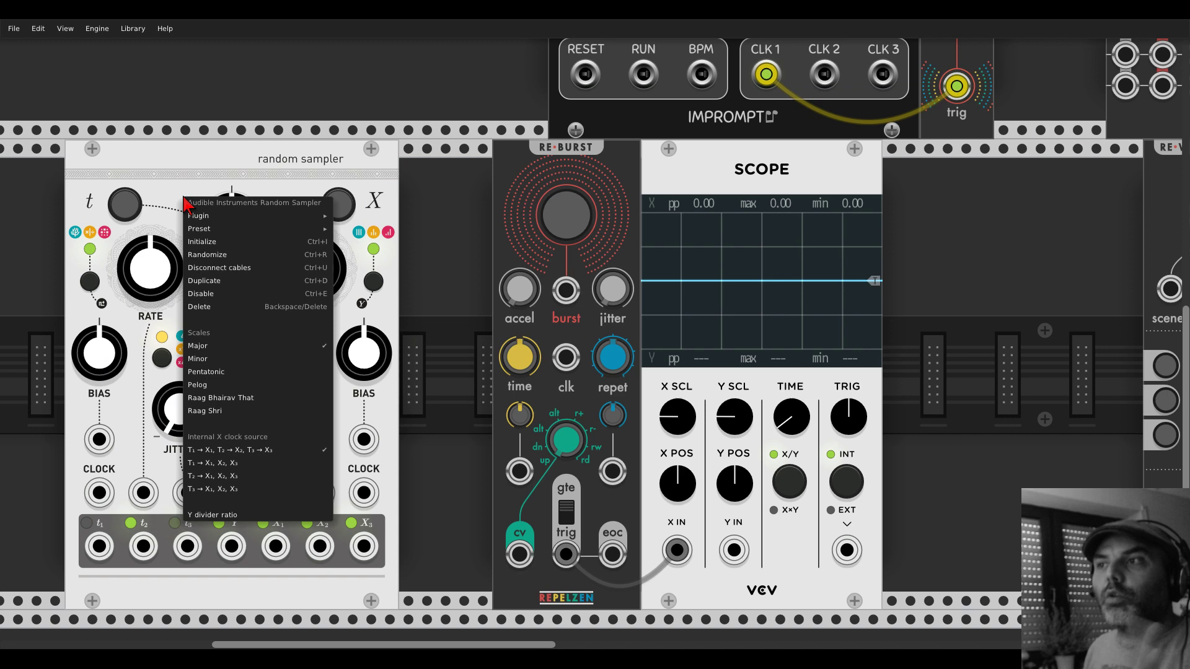
{"action": "left_click", "coordinate": [202, 305]}
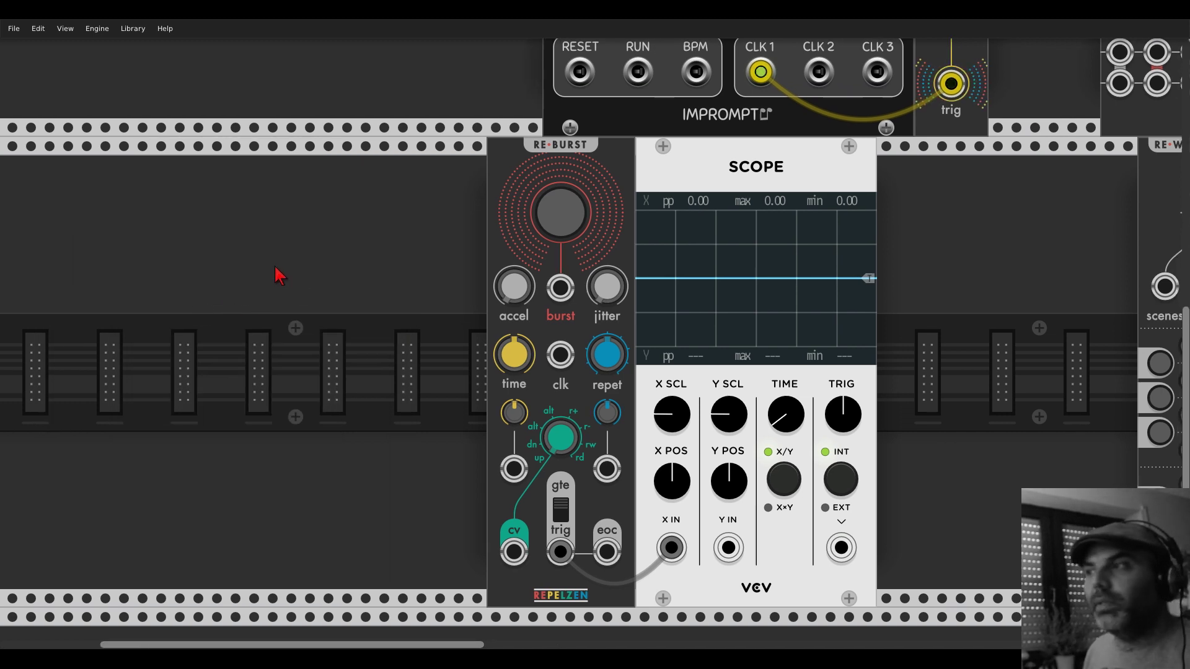
- Search the module browser for "vco" and add the Energy ringmod oscillator directly beside the Scope
{"action": "scroll", "coordinate": [277, 274], "scroll_direction": "down", "scroll_amount": 4}
{"action": "scroll", "coordinate": [277, 275], "scroll_direction": "right", "scroll_amount": 6}
{"action": "scroll", "coordinate": [730, 153], "scroll_direction": "up", "scroll_amount": 4}
{"action": "scroll", "coordinate": [731, 154], "scroll_direction": "right", "scroll_amount": 2}
{"action": "scroll", "coordinate": [708, 346], "scroll_direction": "down", "scroll_amount": 2}
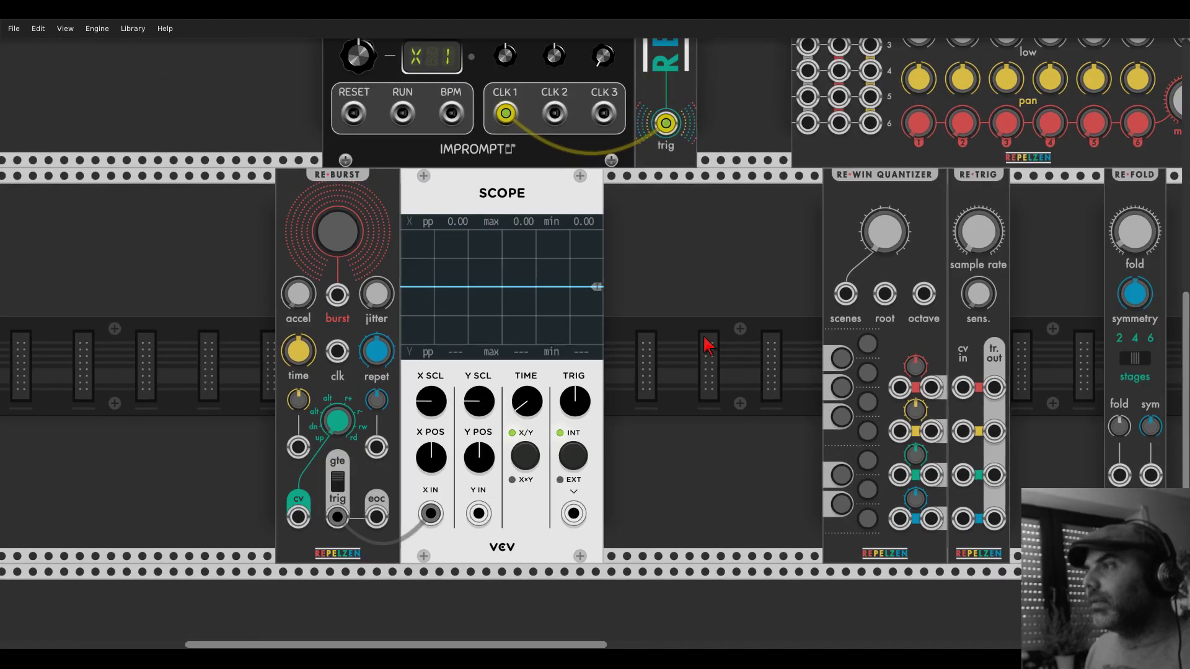
{"action": "right_click", "coordinate": [709, 345]}
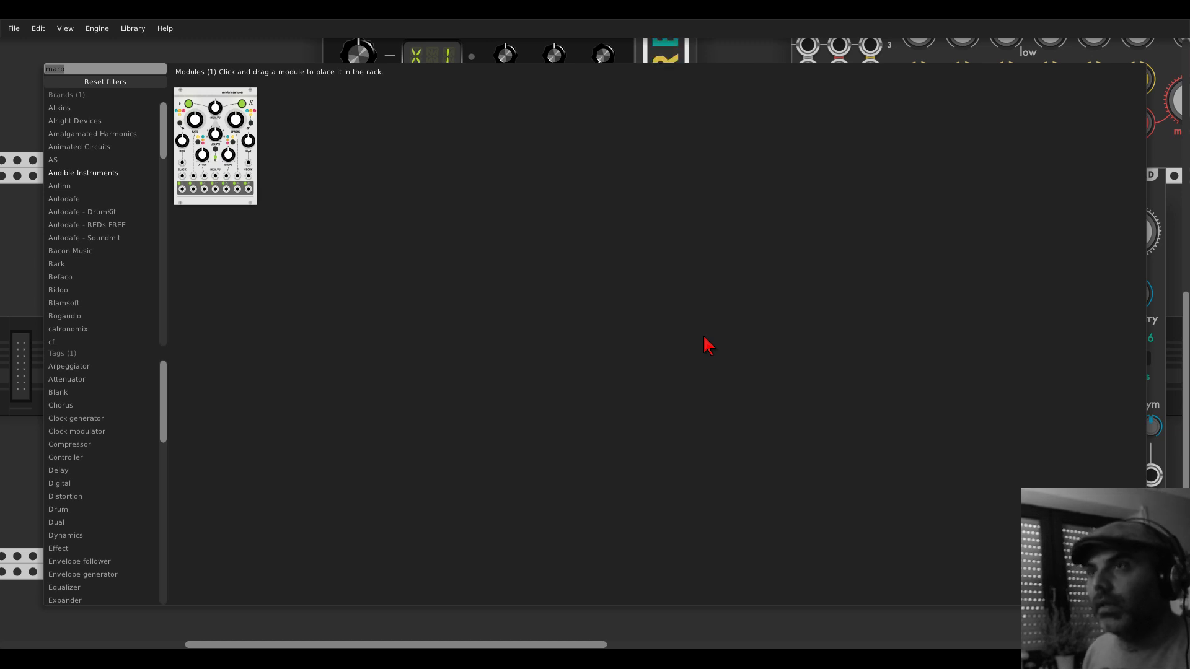
{"action": "key", "text": "BackSpace"}
{"action": "key", "text": "BackSpace"}
{"action": "key", "text": "BackSpace"}
{"action": "key", "text": "BackSpace"}
{"action": "type", "text": "vco"}
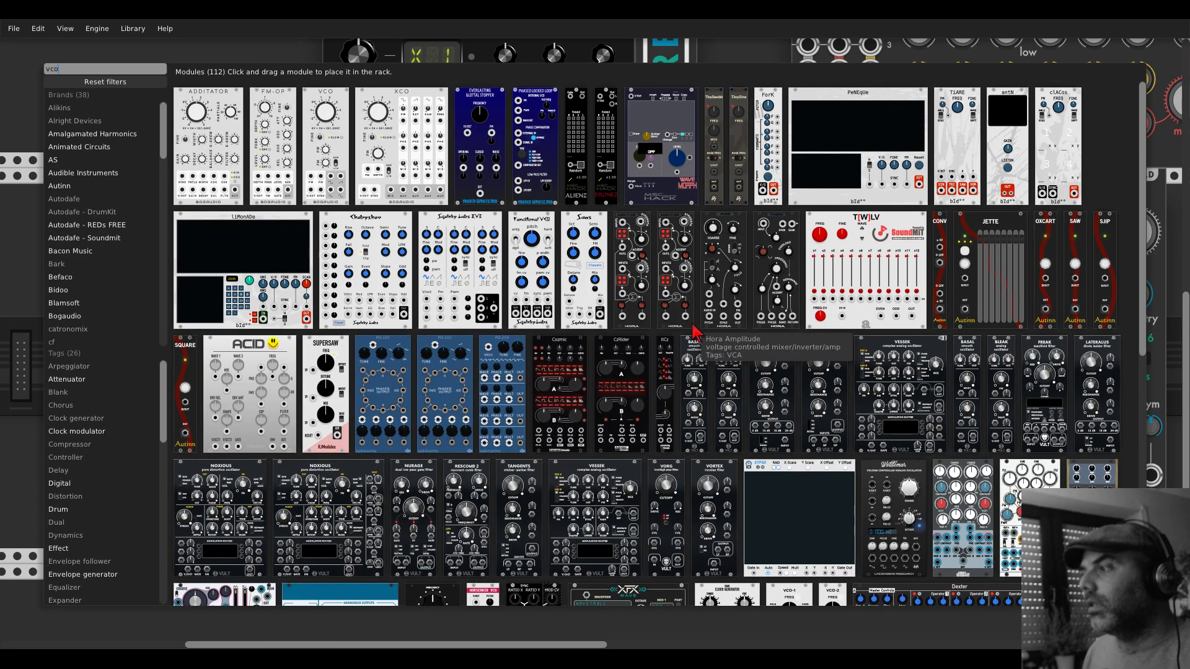
{"action": "scroll", "coordinate": [693, 332], "scroll_direction": "down", "scroll_amount": 5}
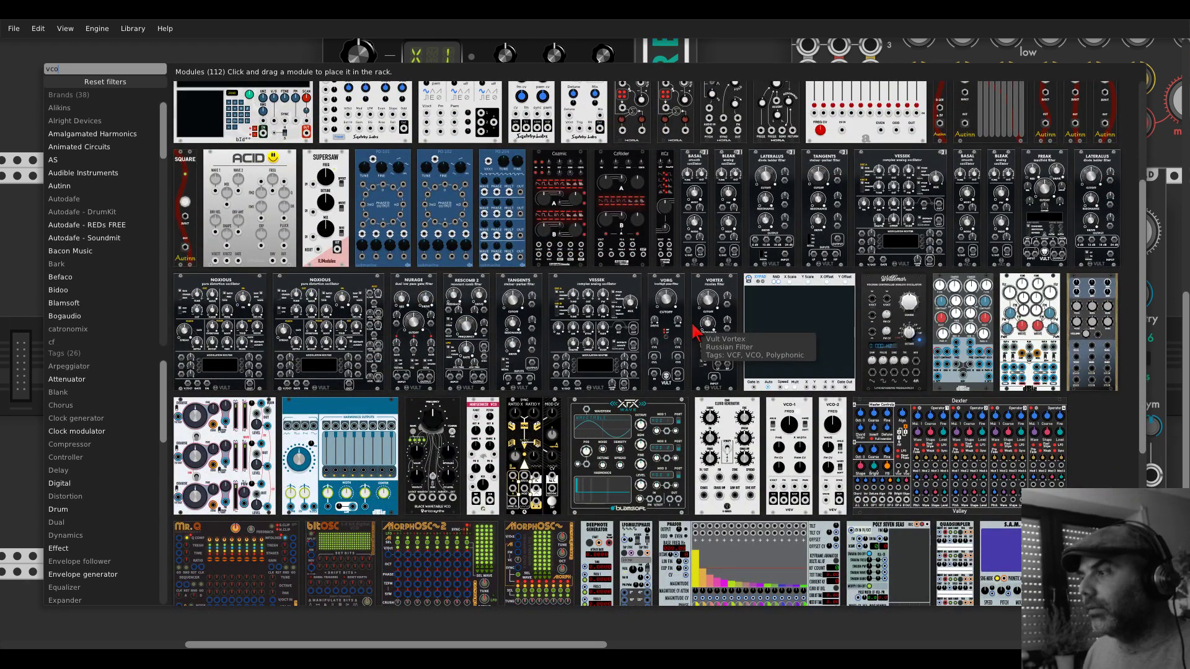
{"action": "scroll", "coordinate": [693, 332], "scroll_direction": "down", "scroll_amount": 4}
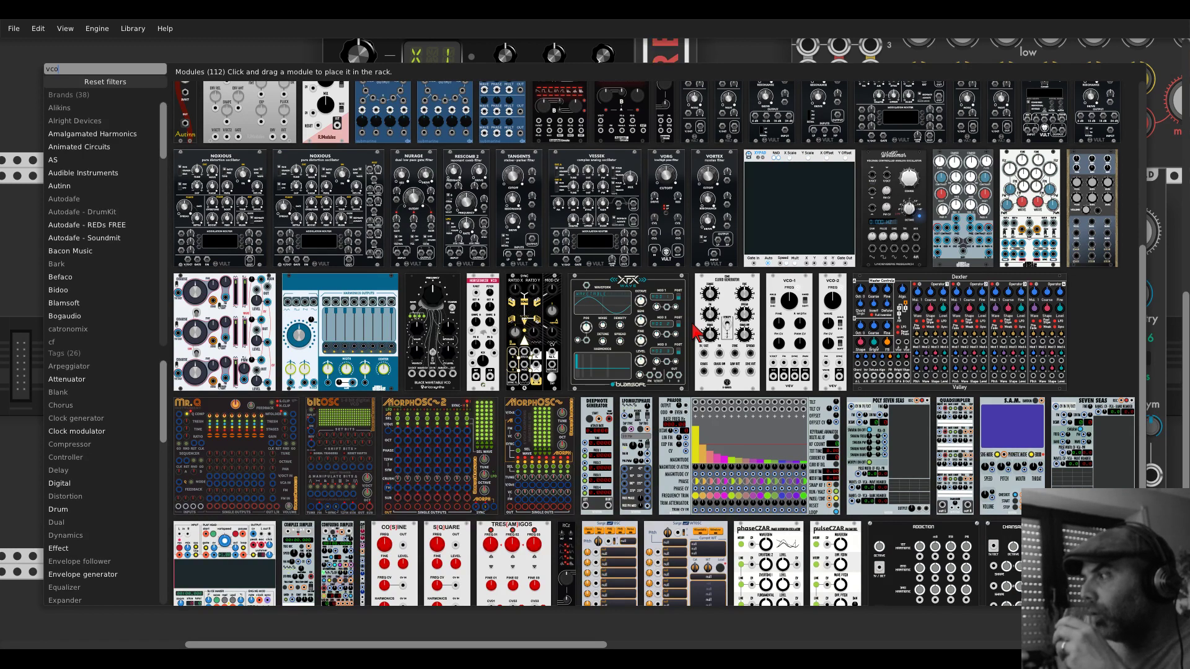
{"action": "scroll", "coordinate": [694, 332], "scroll_direction": "down", "scroll_amount": 5}
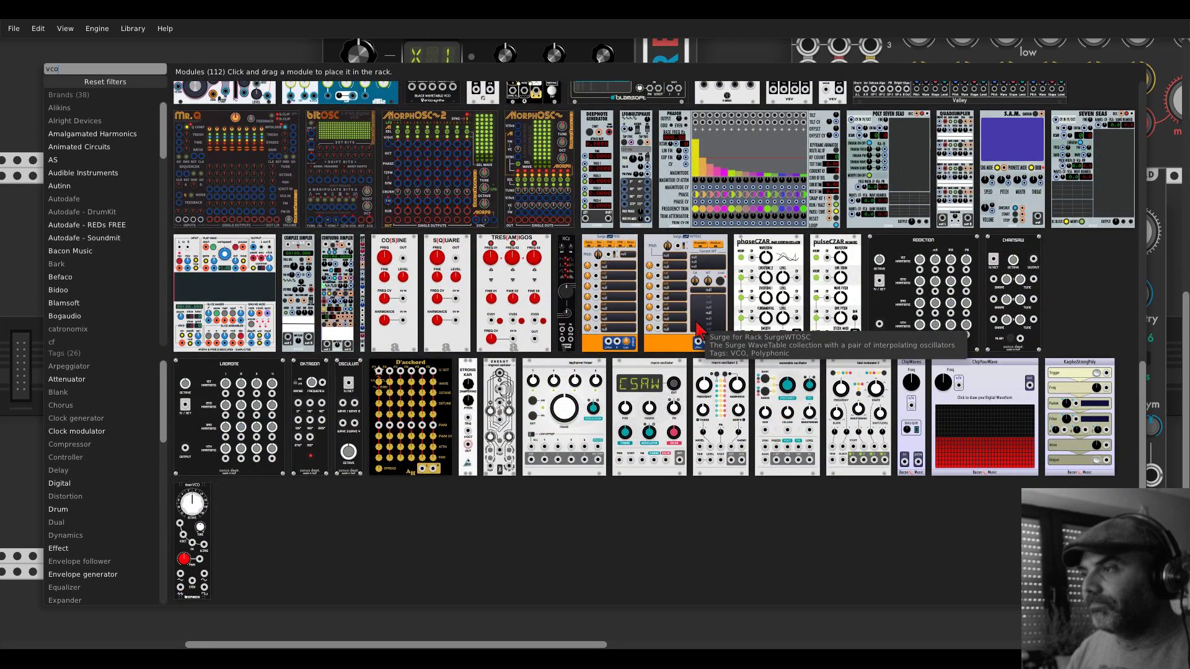
{"action": "left_click", "coordinate": [499, 384]}
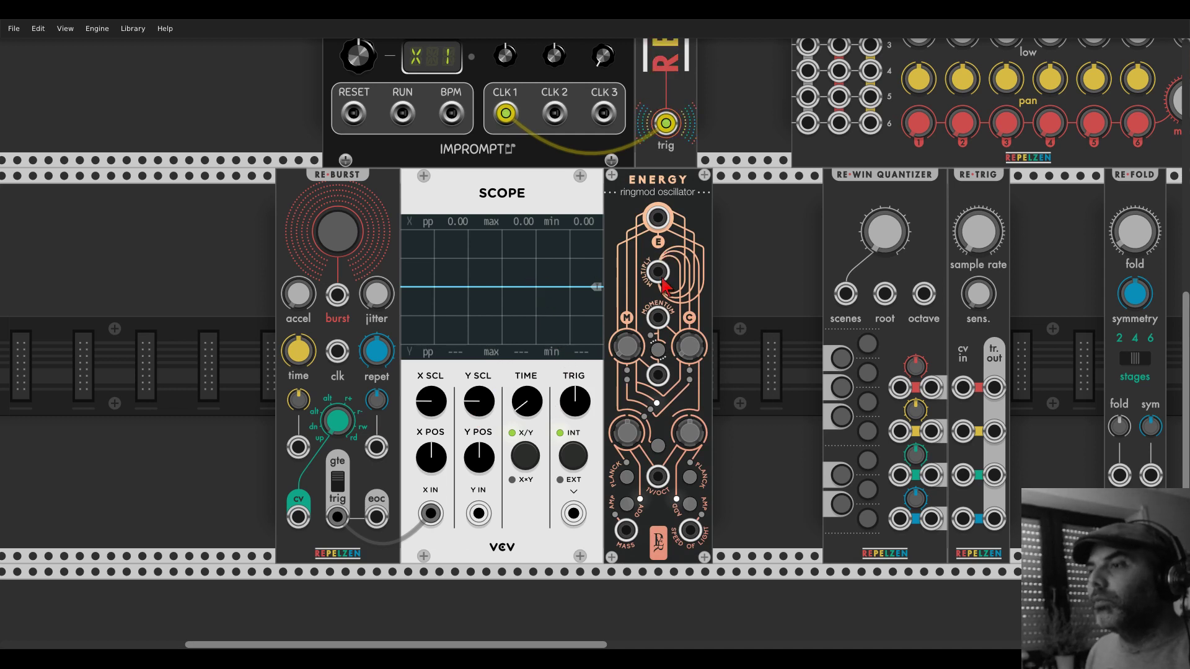
- Move the Scope to the opposite side of Re-Burst, leaving a gap between Re-Burst and Energy
{"action": "right_click", "coordinate": [409, 260]}
{"action": "key", "text": "Escape"}
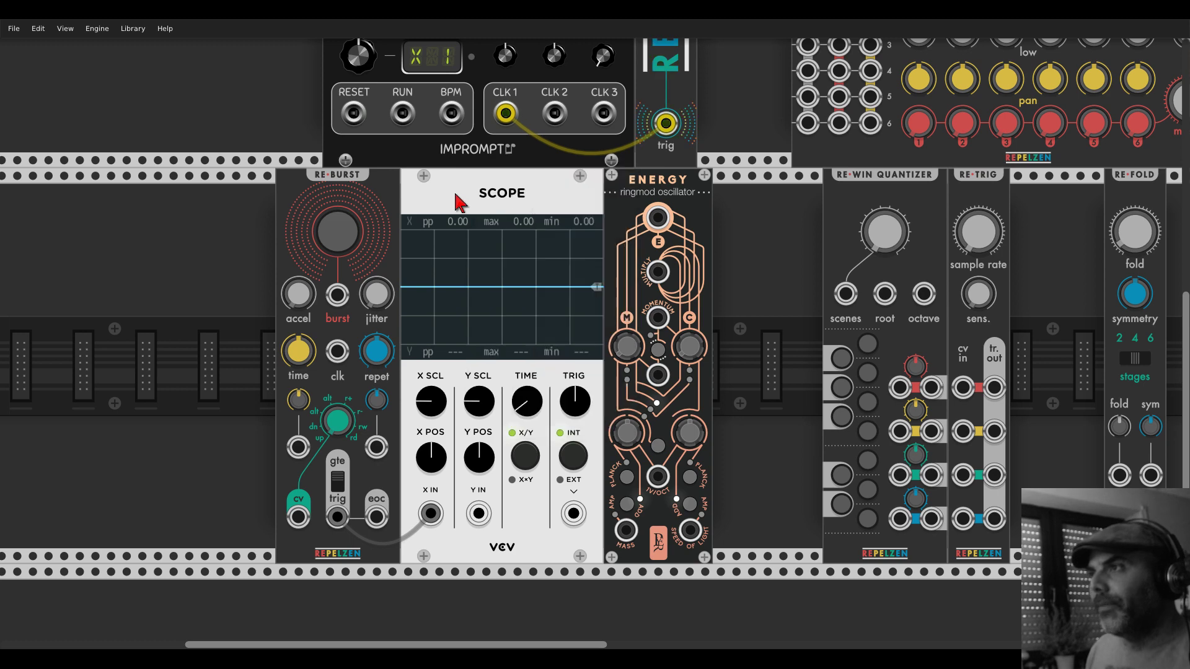
{"action": "left_click_drag", "start_coordinate": [576, 243], "coordinate": [248, 243]}
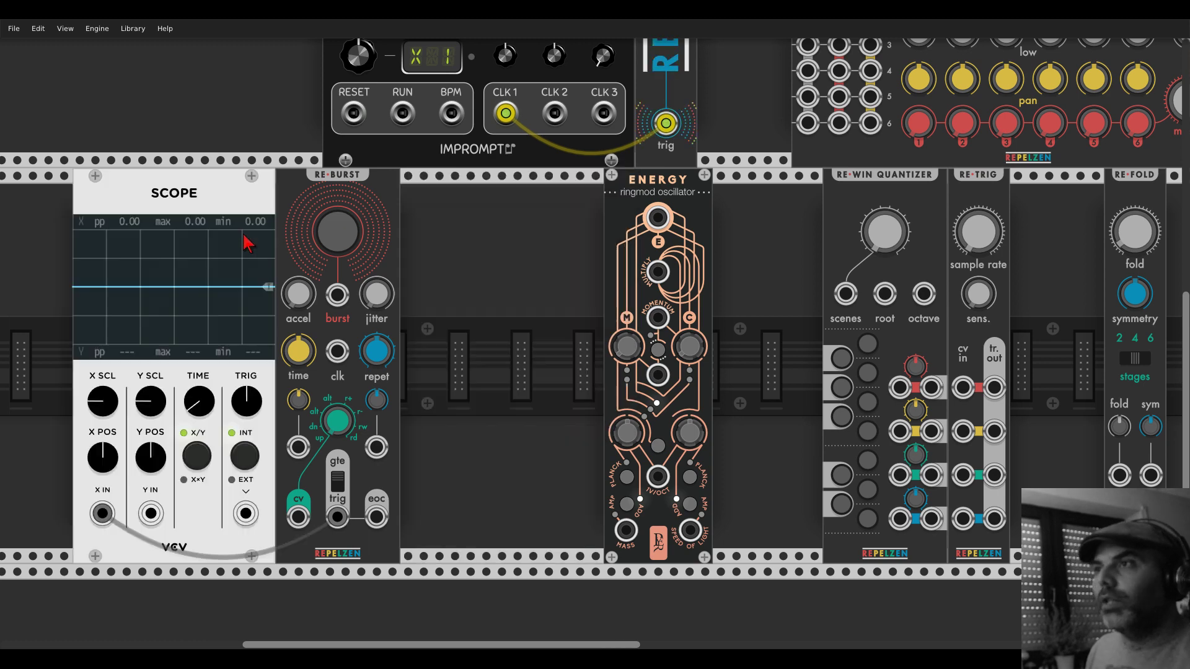
- Add the Bogaudio Slew module directly against Re-Burst and move Energy up against it
{"action": "right_click", "coordinate": [568, 318]}
{"action": "type", "text": "slew"}
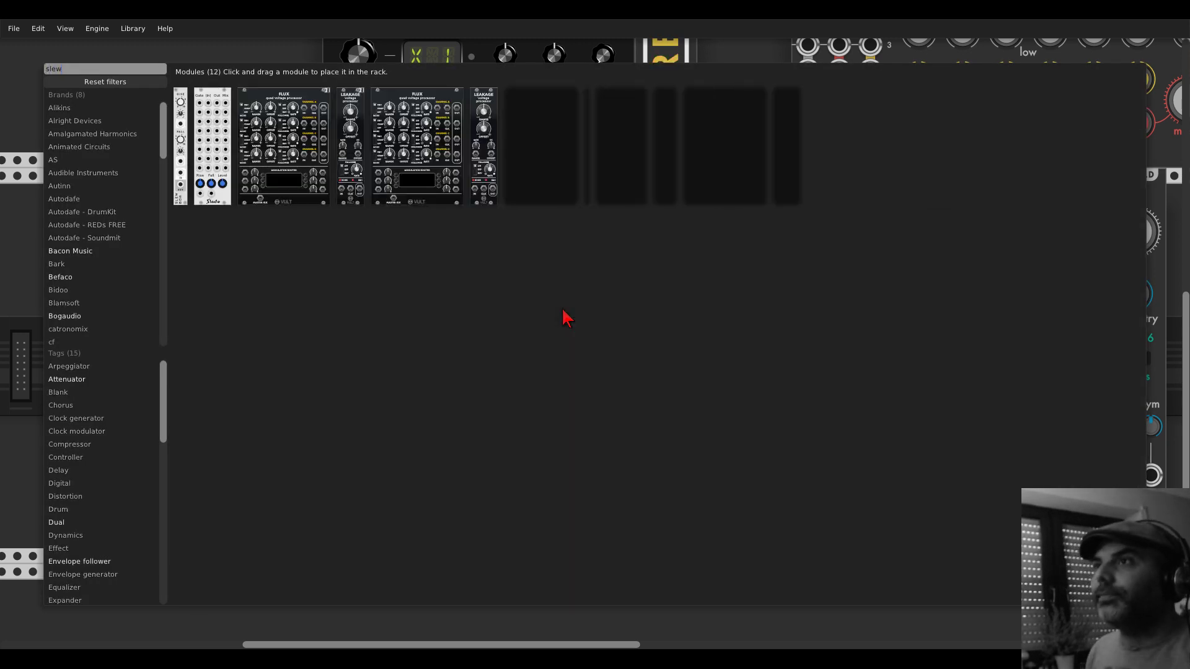
{"action": "left_click_drag", "start_coordinate": [180, 98], "coordinate": [395, 268]}
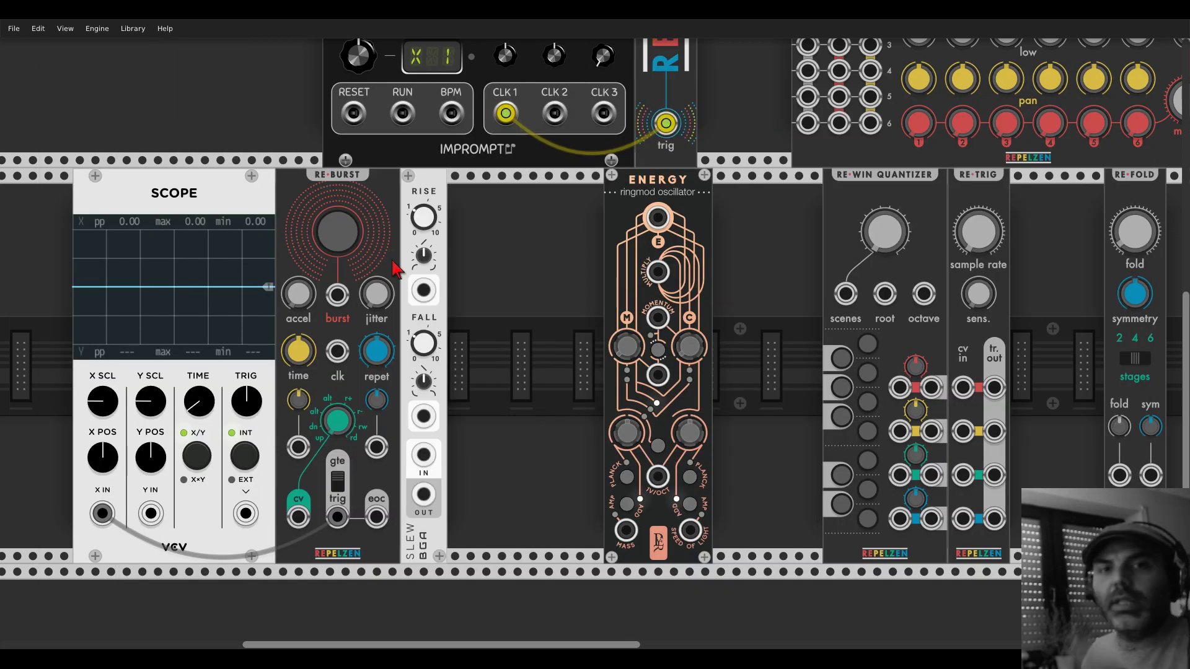
{"action": "left_click_drag", "start_coordinate": [619, 197], "coordinate": [462, 197]}
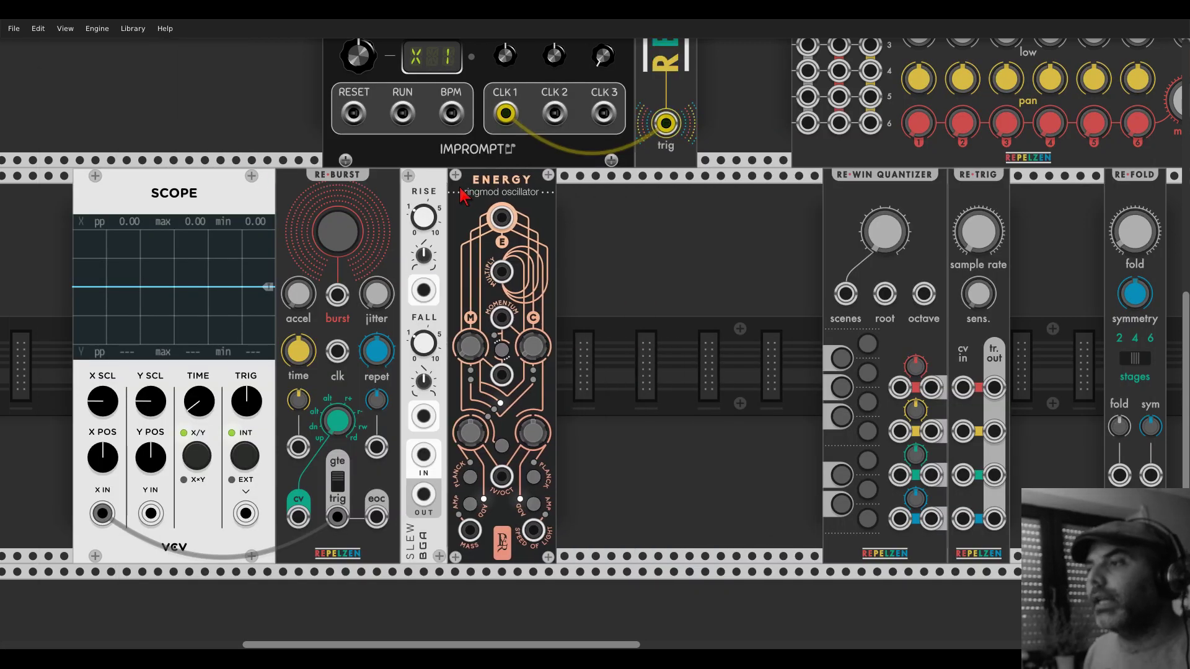
- Patch Re-Burst's trig output through Slew into the Scope's Y input and adjust Slew's fall time while a burst runs
{"action": "left_click_drag", "start_coordinate": [150, 513], "coordinate": [337, 517]}
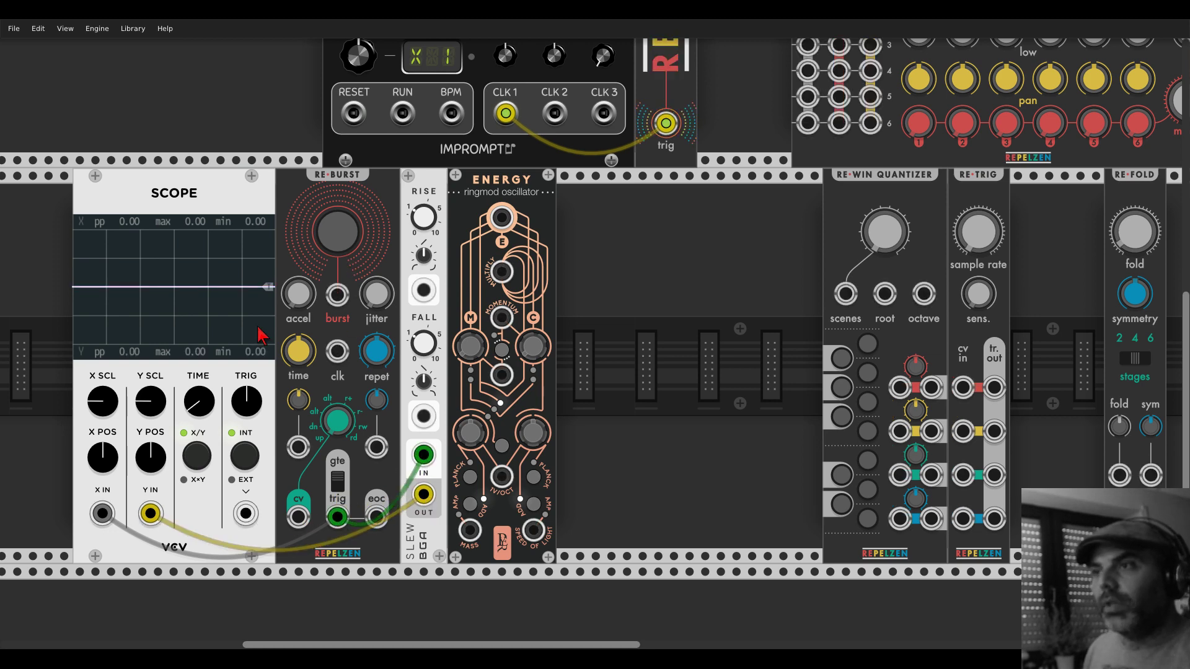
{"action": "left_click", "coordinate": [339, 255]}
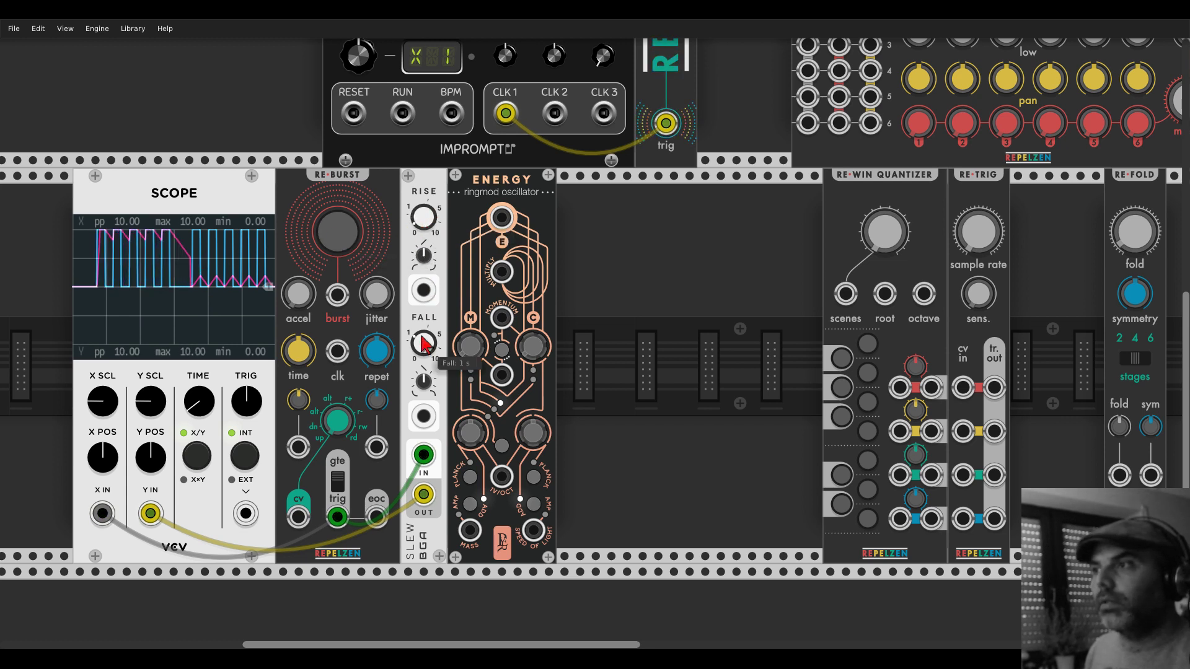
{"action": "left_click_drag", "start_coordinate": [423, 343], "coordinate": [424, 322]}
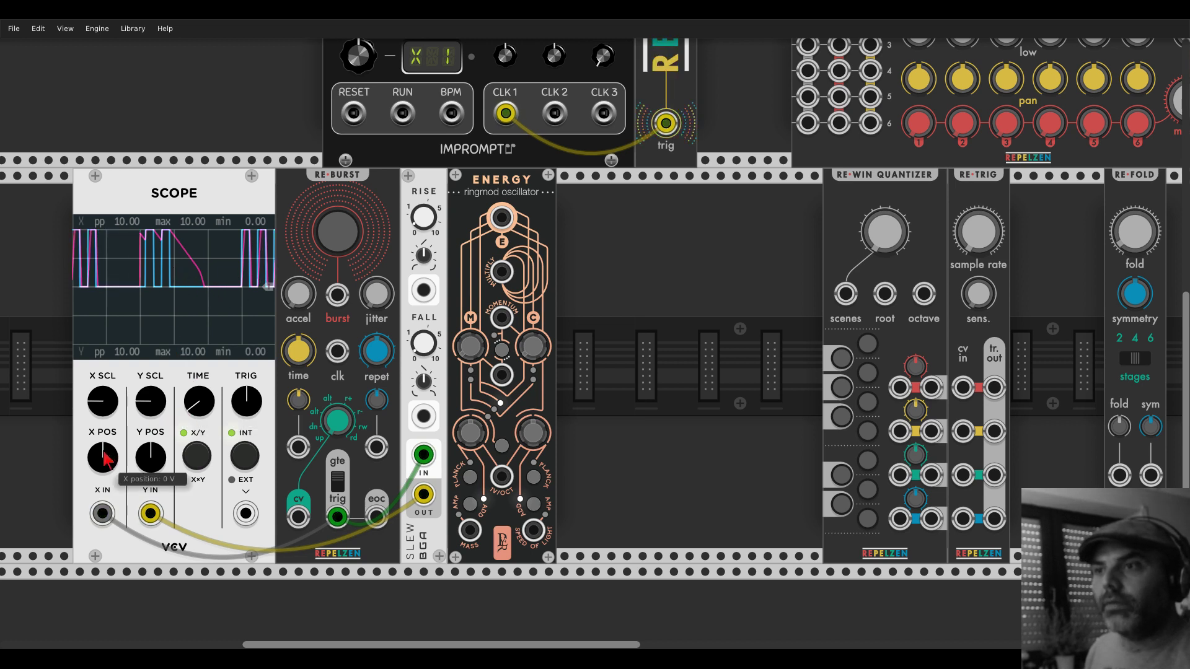
- Reduce the Scope's X and Y scales, offset the two traces from each other, and compare them with a manual burst
{"action": "left_click_drag", "start_coordinate": [103, 401], "coordinate": [150, 410]}
{"action": "mouse_move", "coordinate": [150, 457]}
{"action": "left_mouse_down"}
{"action": "mouse_move", "coordinate": [150, 443]}
{"action": "mouse_move", "coordinate": [103, 473]}
{"action": "left_mouse_up"}
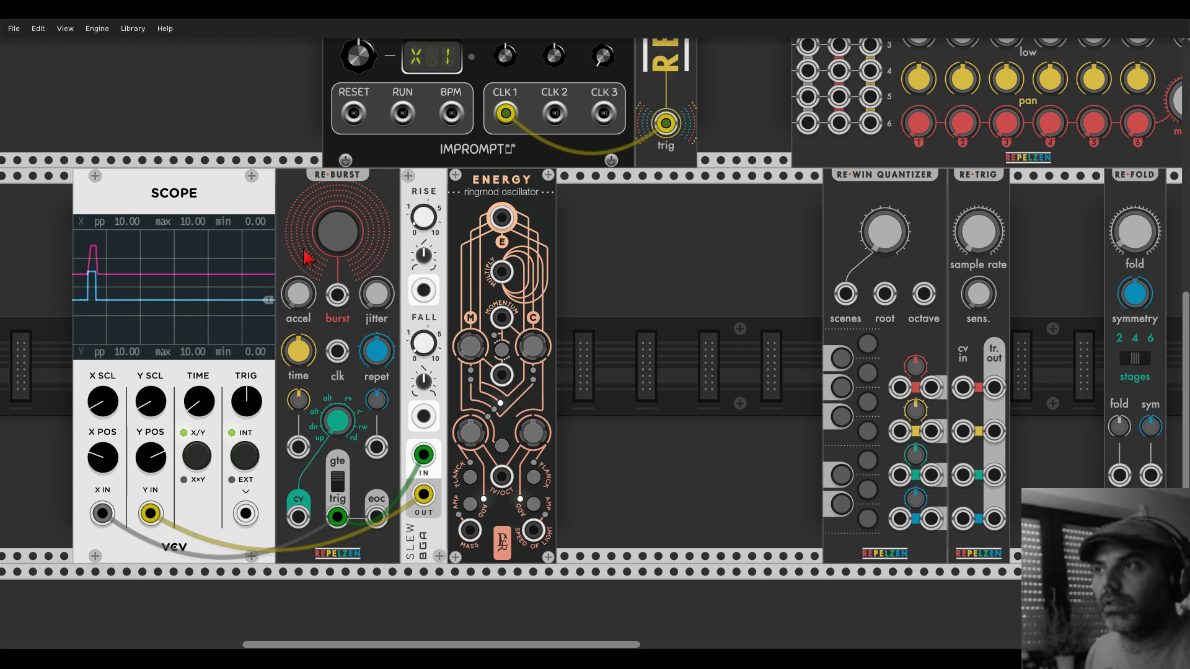
{"action": "left_click", "coordinate": [328, 240]}
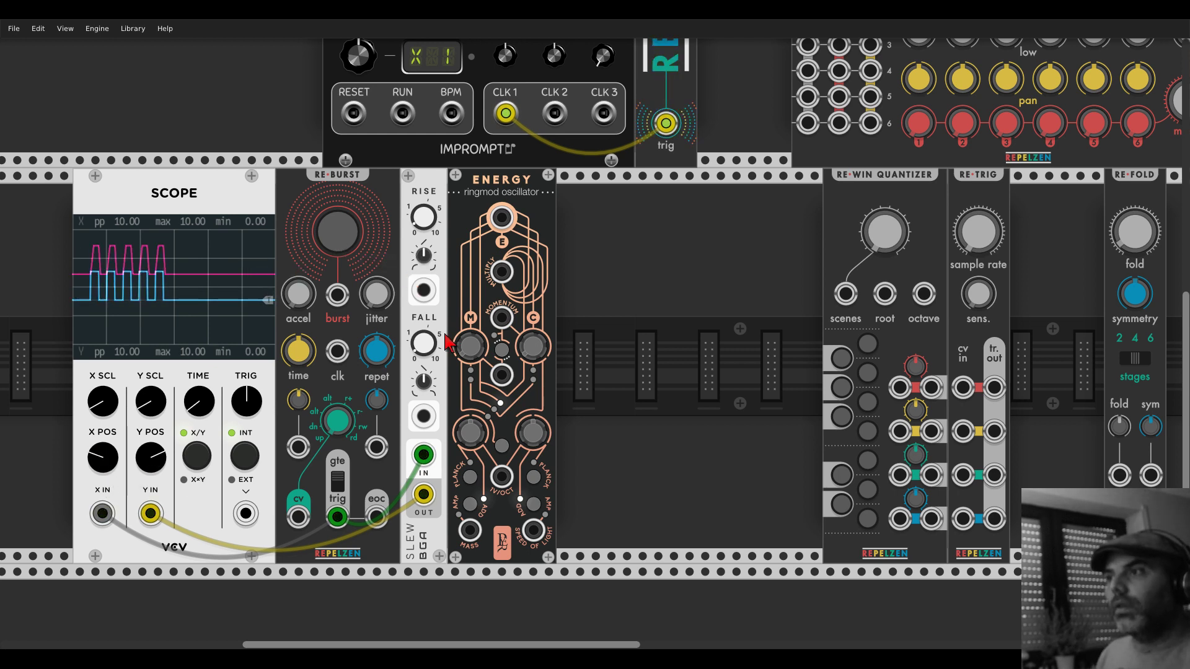
{"action": "left_click_drag", "start_coordinate": [424, 216], "coordinate": [425, 218]}
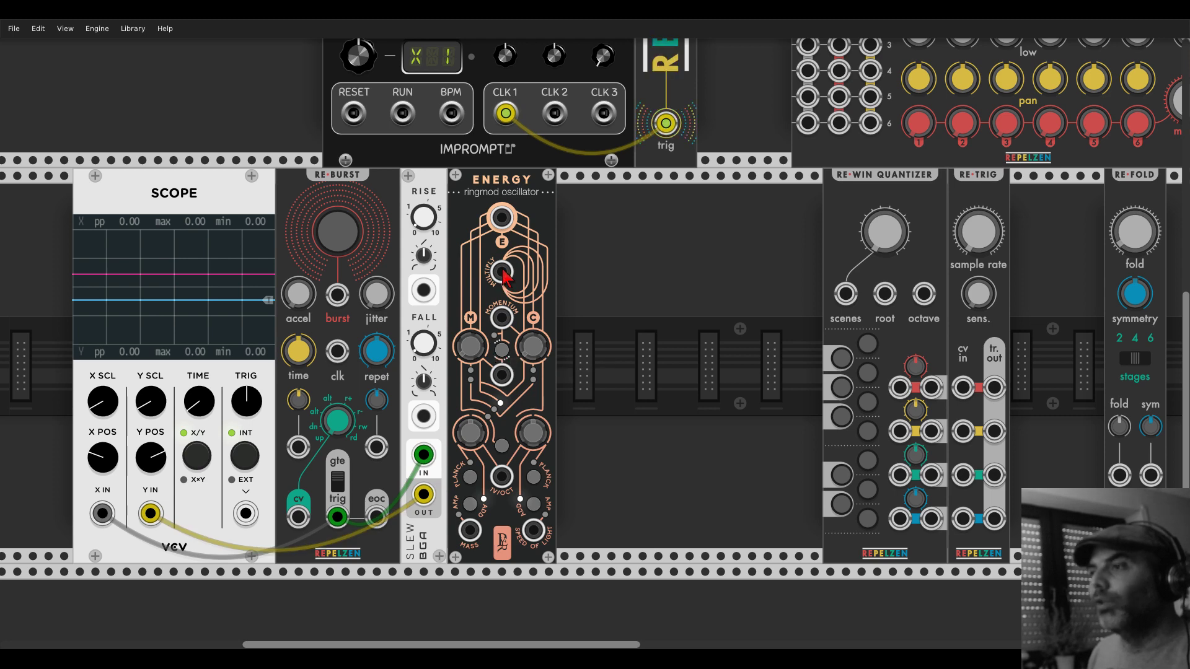
- Patch Slew's output into Energy's multiply input and Energy's output into the channel 3 input of the second Rex-Mix
{"action": "left_click_drag", "start_coordinate": [502, 273], "coordinate": [423, 494]}
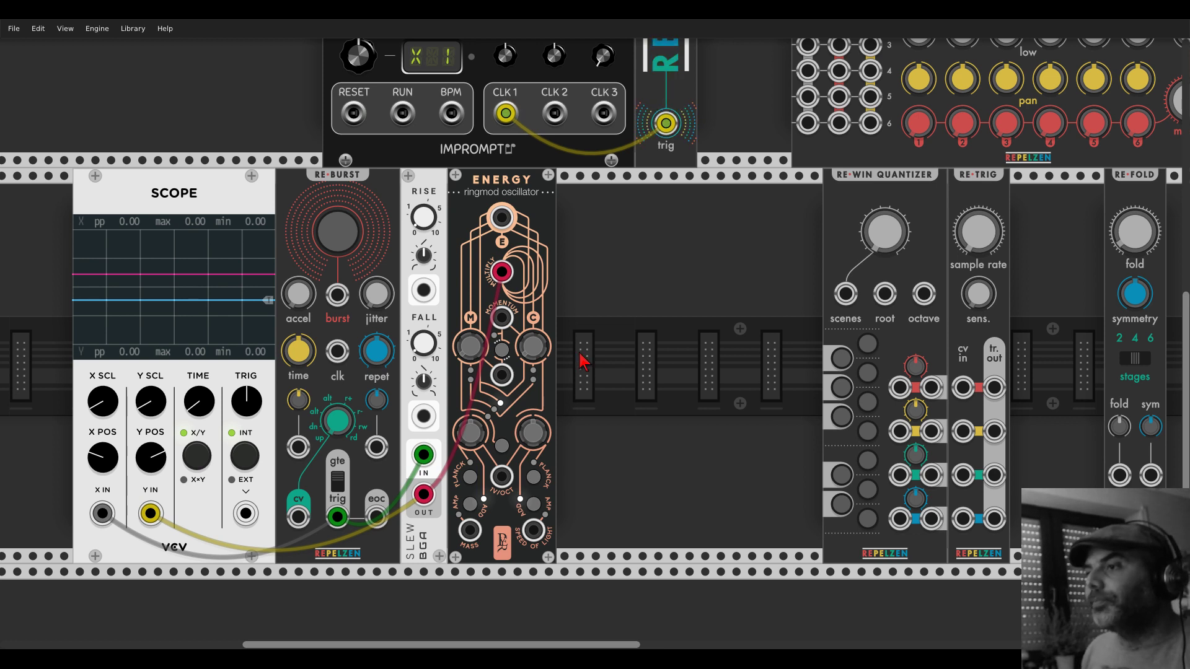
{"action": "left_click_drag", "start_coordinate": [502, 217], "coordinate": [494, 186]}
{"action": "scroll", "coordinate": [710, 243], "scroll_direction": "up", "scroll_amount": 5}
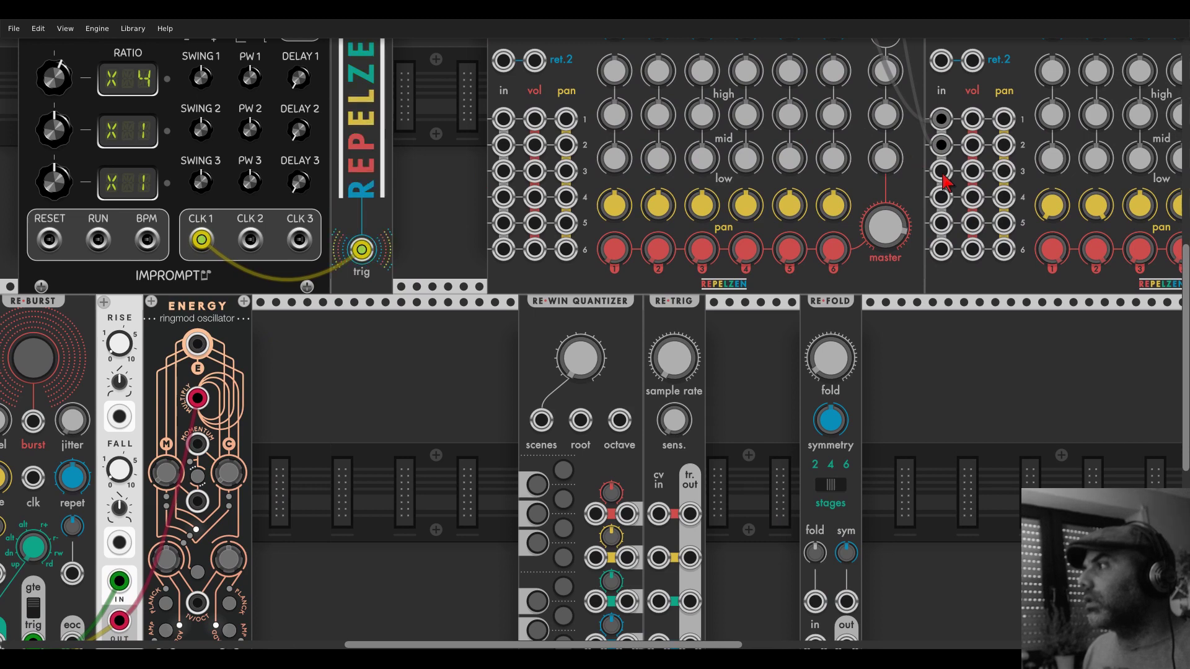
{"action": "left_click", "coordinate": [941, 171]}
{"action": "scroll", "coordinate": [762, 210], "scroll_direction": "right", "scroll_amount": 5}
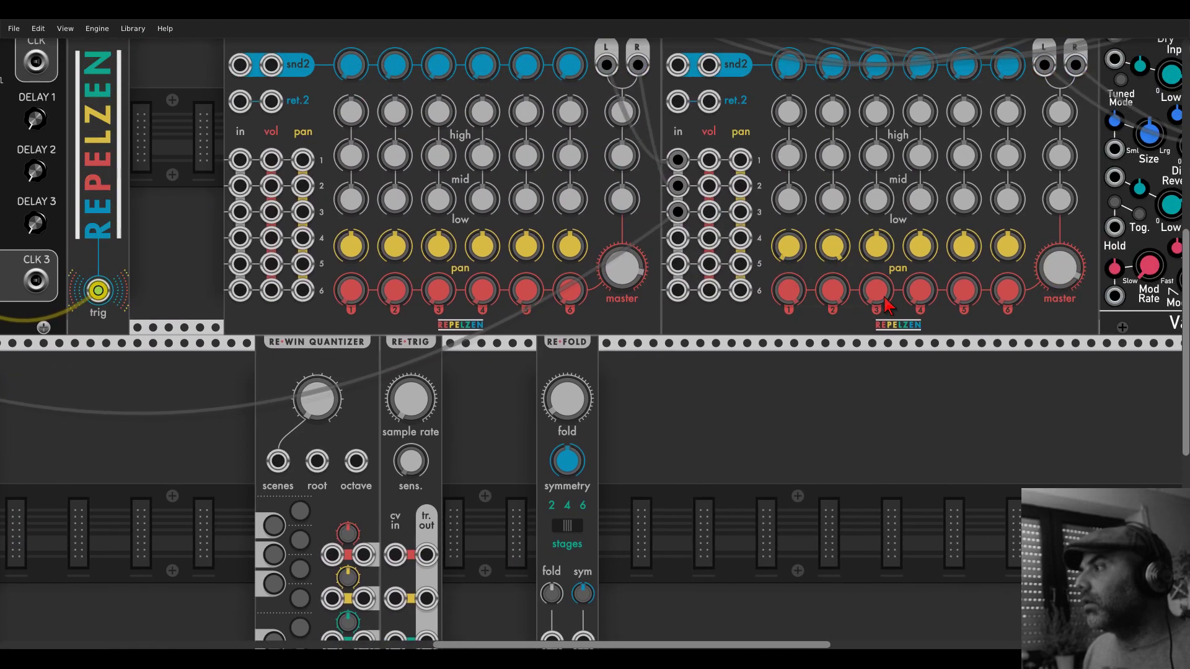
{"action": "scroll", "coordinate": [244, 417], "scroll_direction": "left", "scroll_amount": 15}
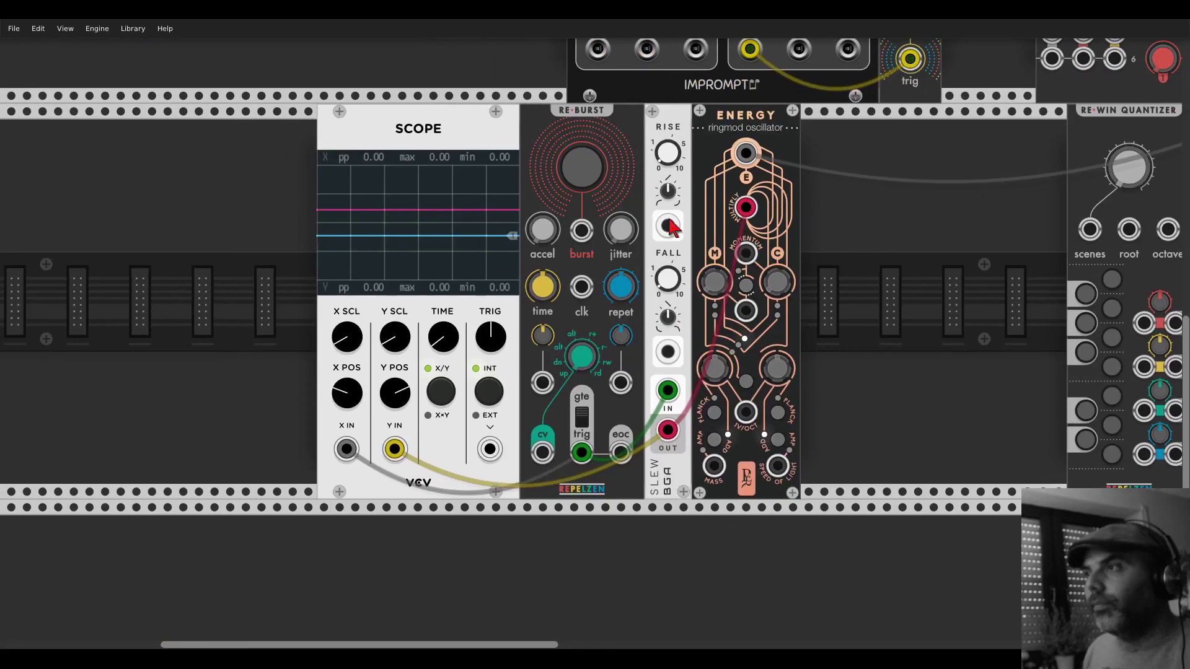
{"action": "scroll", "coordinate": [959, 181], "scroll_direction": "right", "scroll_amount": 15}
{"action": "scroll", "coordinate": [958, 181], "scroll_direction": "up", "scroll_amount": 5}
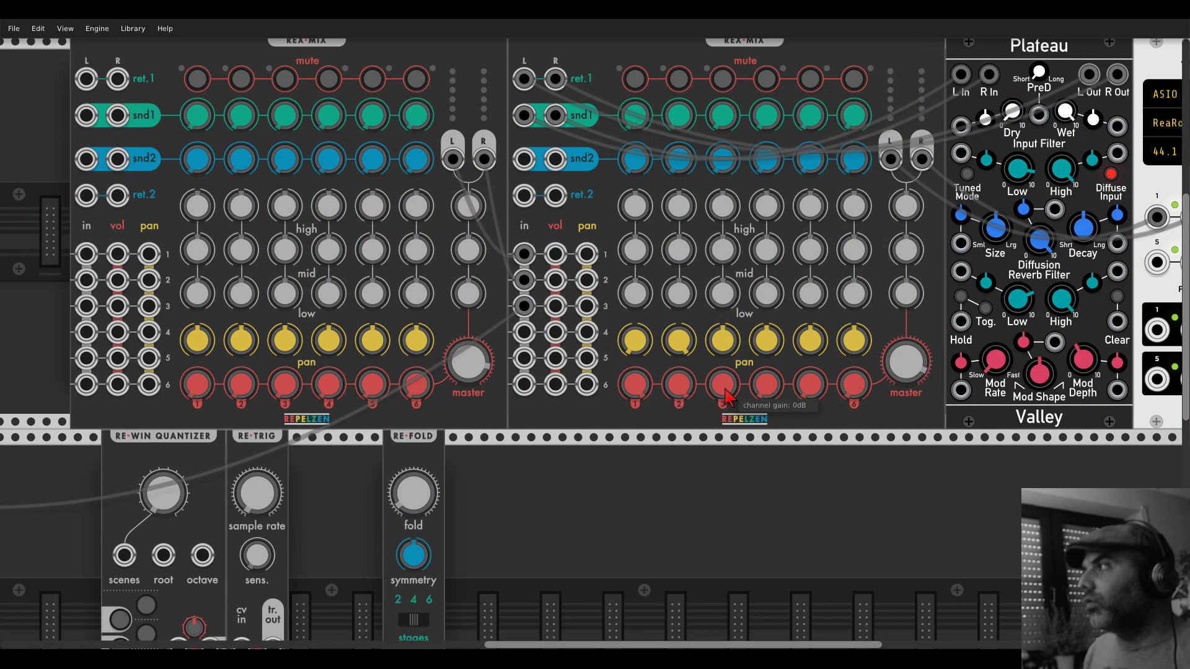
{"action": "left_click_drag", "start_coordinate": [58, 478], "coordinate": [786, 260]}
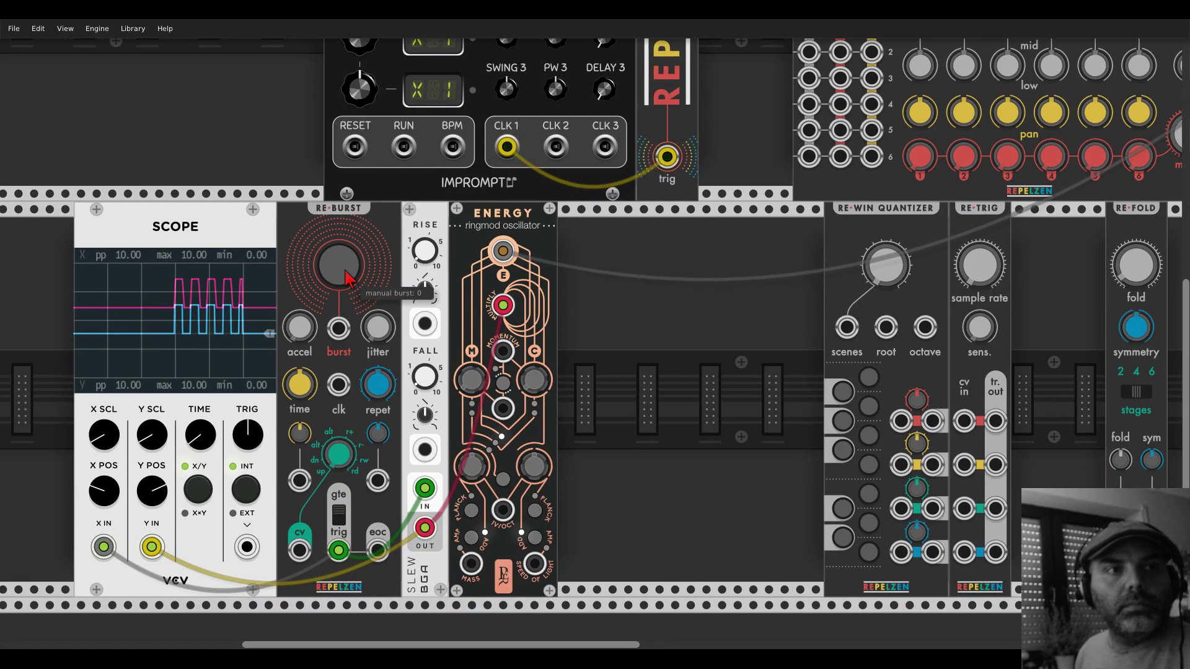
{"action": "scroll", "coordinate": [337, 165], "scroll_direction": "down", "scroll_amount": 1}
{"action": "scroll", "coordinate": [337, 165], "scroll_direction": "left", "scroll_amount": 2}
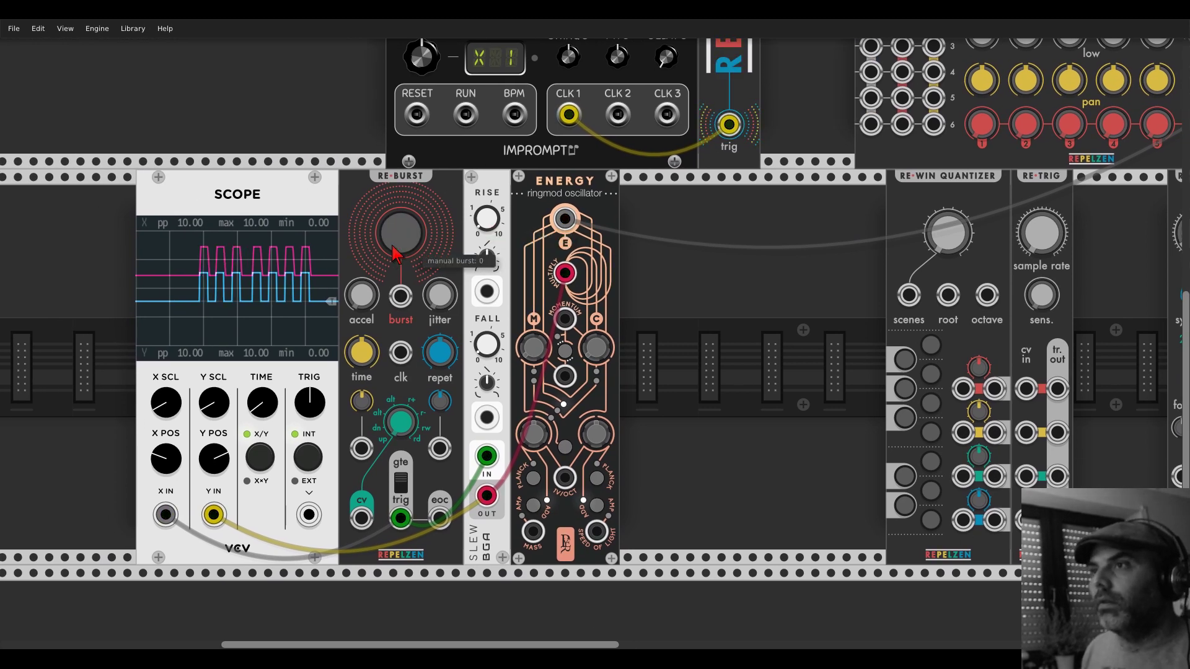
- Vary Re-Burst's jitter to about 0.9135, its acceleration, and its time to about 0.508, firing manual bursts between changes
{"action": "scroll", "coordinate": [395, 252], "scroll_direction": "up", "scroll_amount": 1}
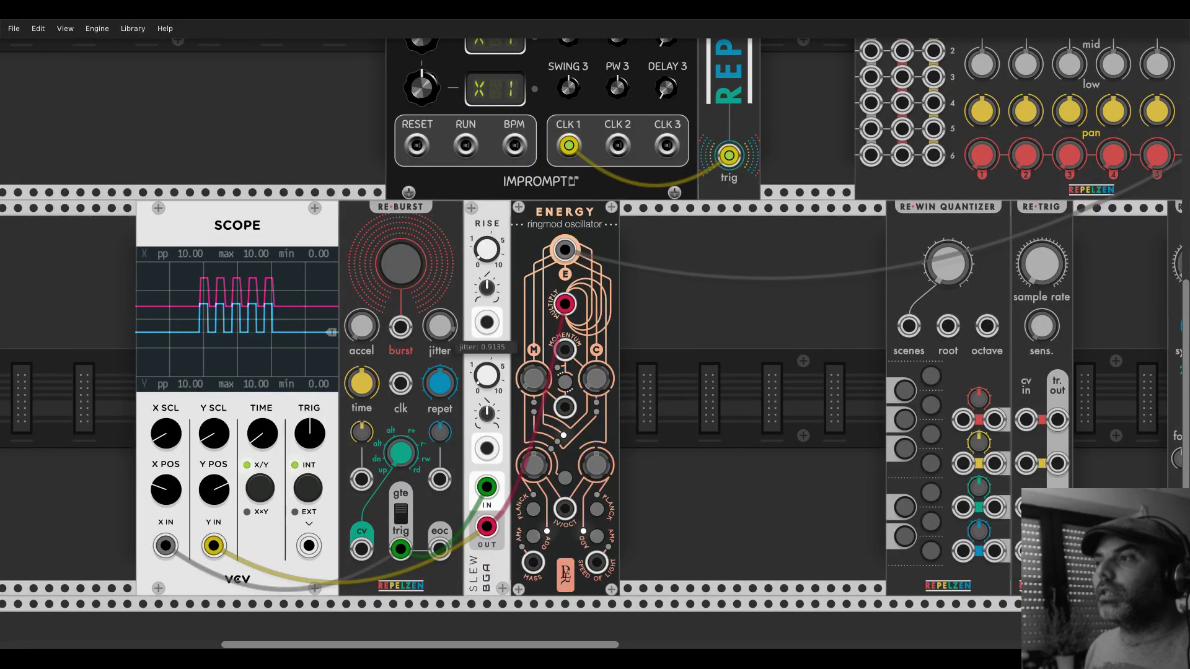
{"action": "left_click", "coordinate": [411, 280]}
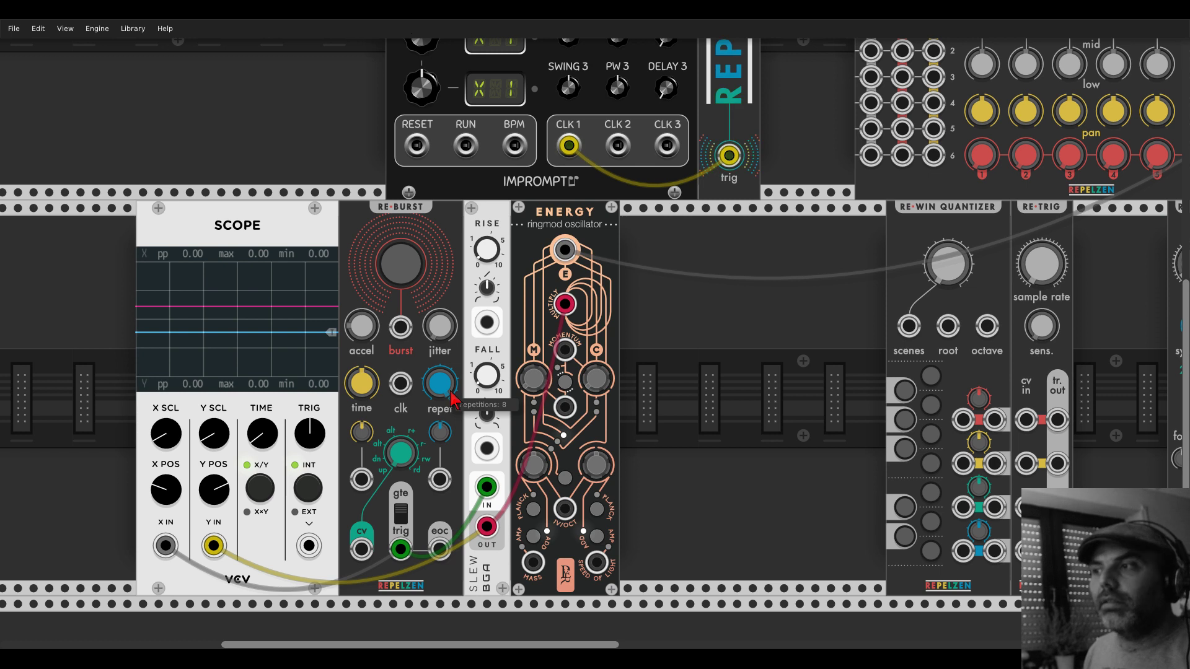
{"action": "left_click", "coordinate": [400, 271]}
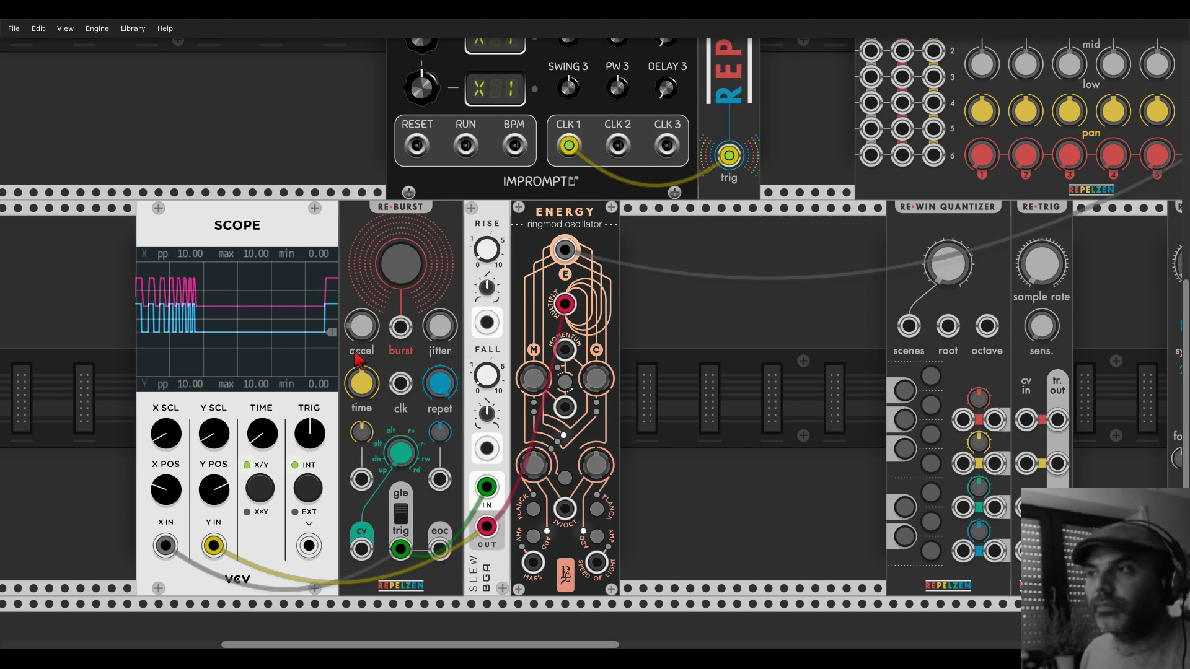
{"action": "left_click", "coordinate": [404, 267]}
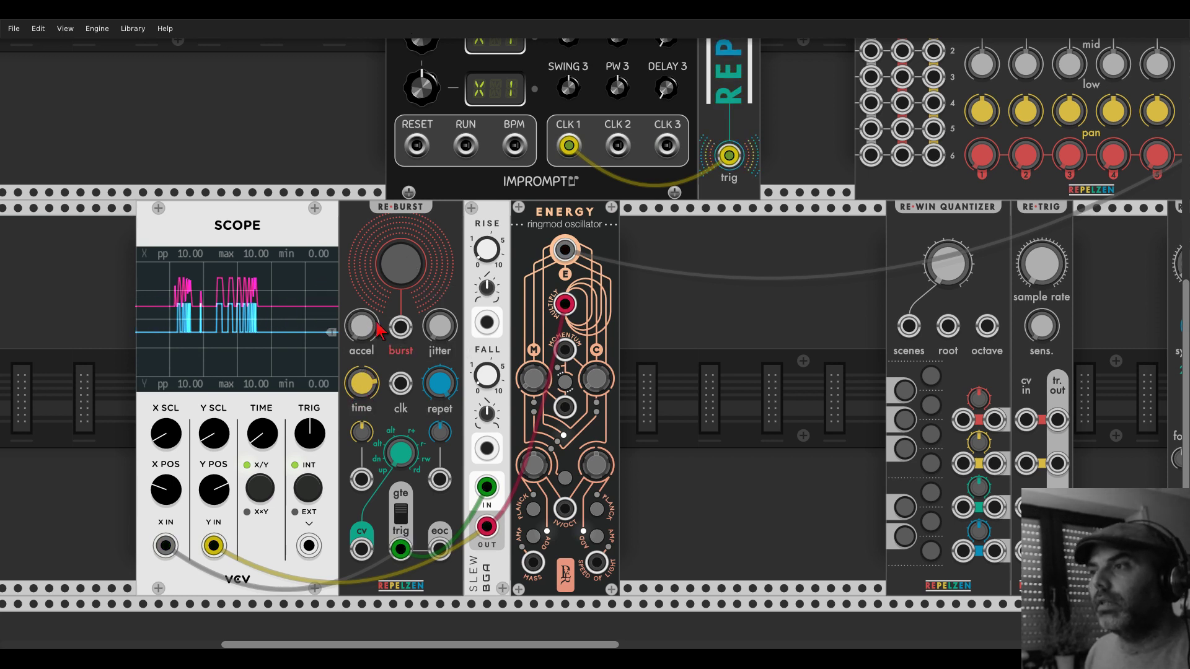
{"action": "left_click", "coordinate": [395, 280]}
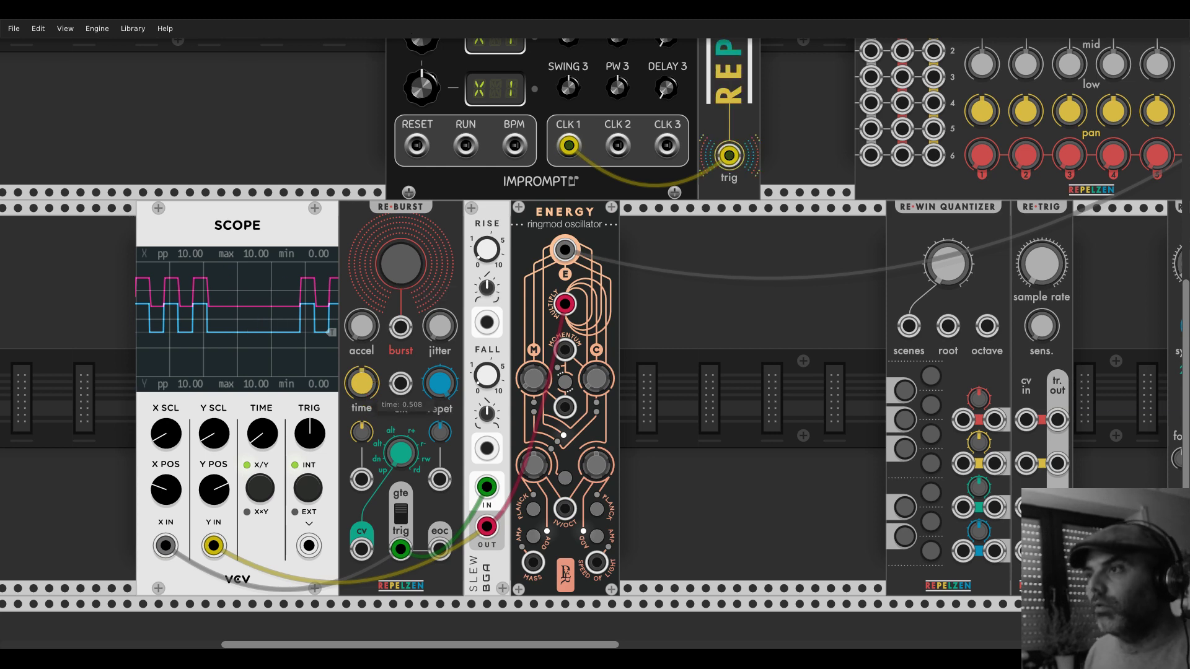
- Patch Clocked's CLK 1 output into Re-Burst's clk input and fire manual bursts
{"action": "left_click_drag", "start_coordinate": [400, 383], "coordinate": [569, 145]}
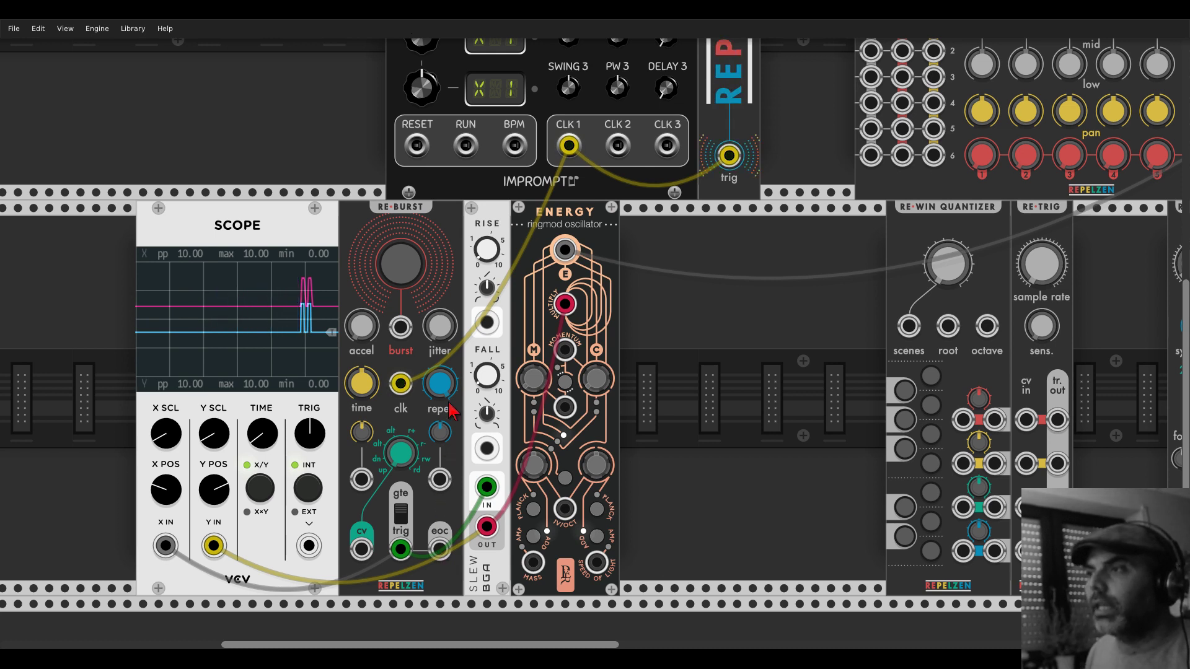
{"action": "mouse_move", "coordinate": [443, 378]}
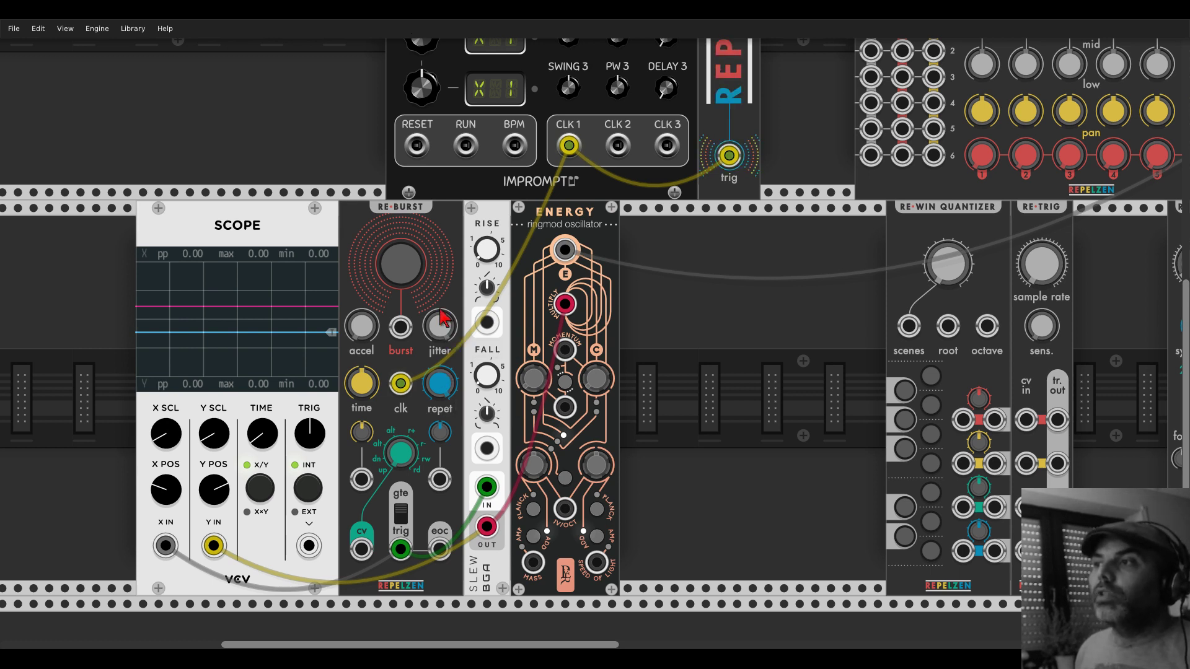
{"action": "left_click", "coordinate": [403, 273]}
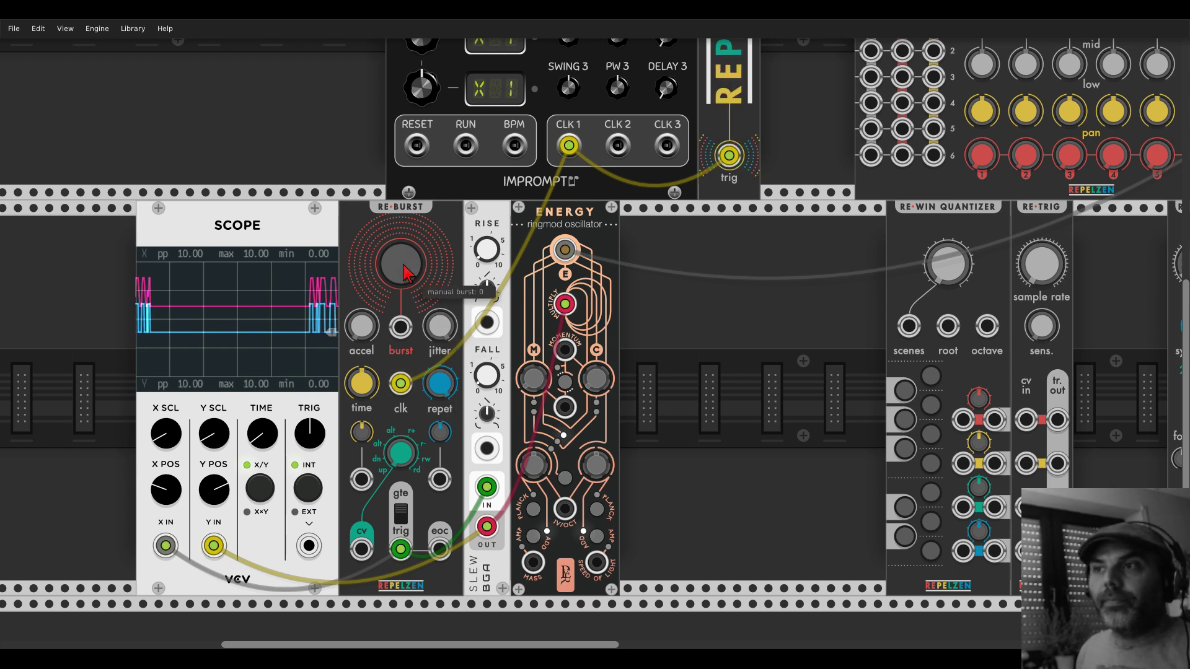
{"action": "left_click", "coordinate": [378, 284]}
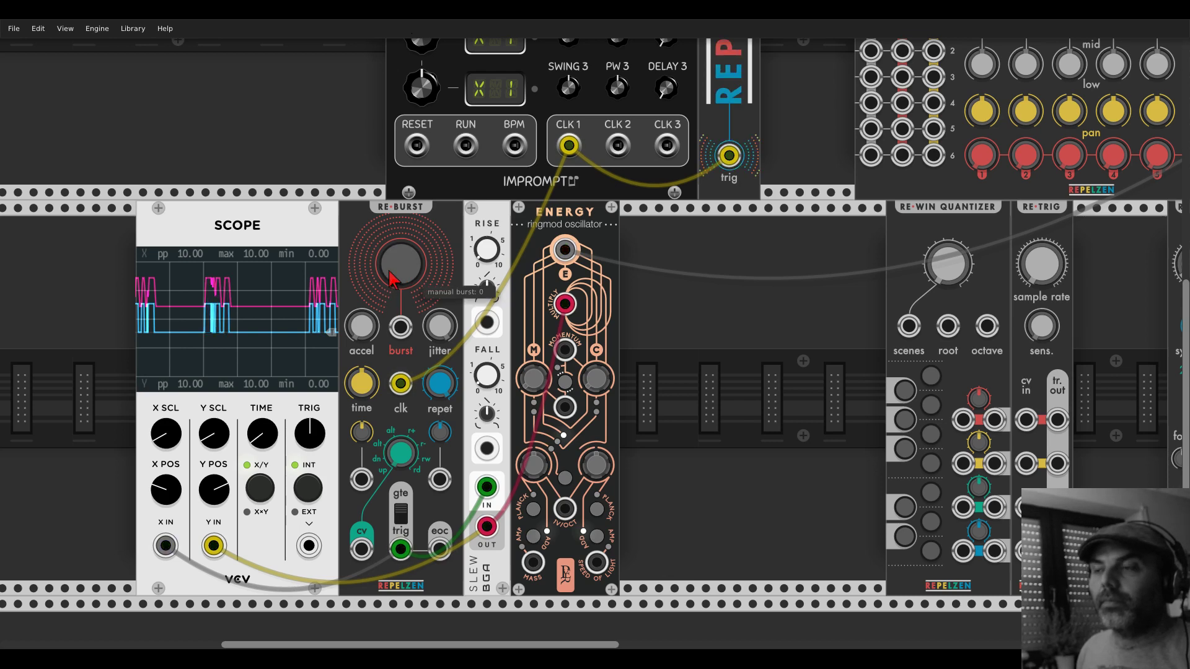
- Move Re-Burst's clock cable from CLK 1 to Clocked's master CLK output and fire a manual burst
{"action": "scroll", "coordinate": [540, 217], "scroll_direction": "up", "scroll_amount": 5}
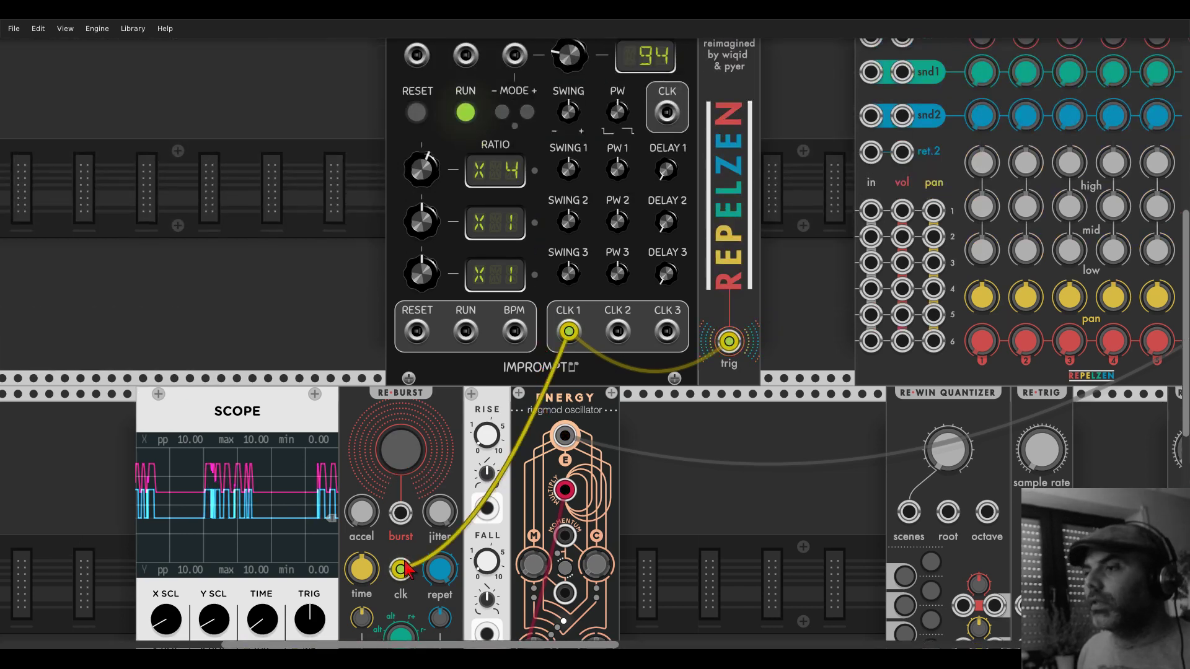
{"action": "left_click_drag", "start_coordinate": [400, 569], "coordinate": [668, 117]}
{"action": "scroll", "coordinate": [668, 120], "scroll_direction": "down", "scroll_amount": 5}
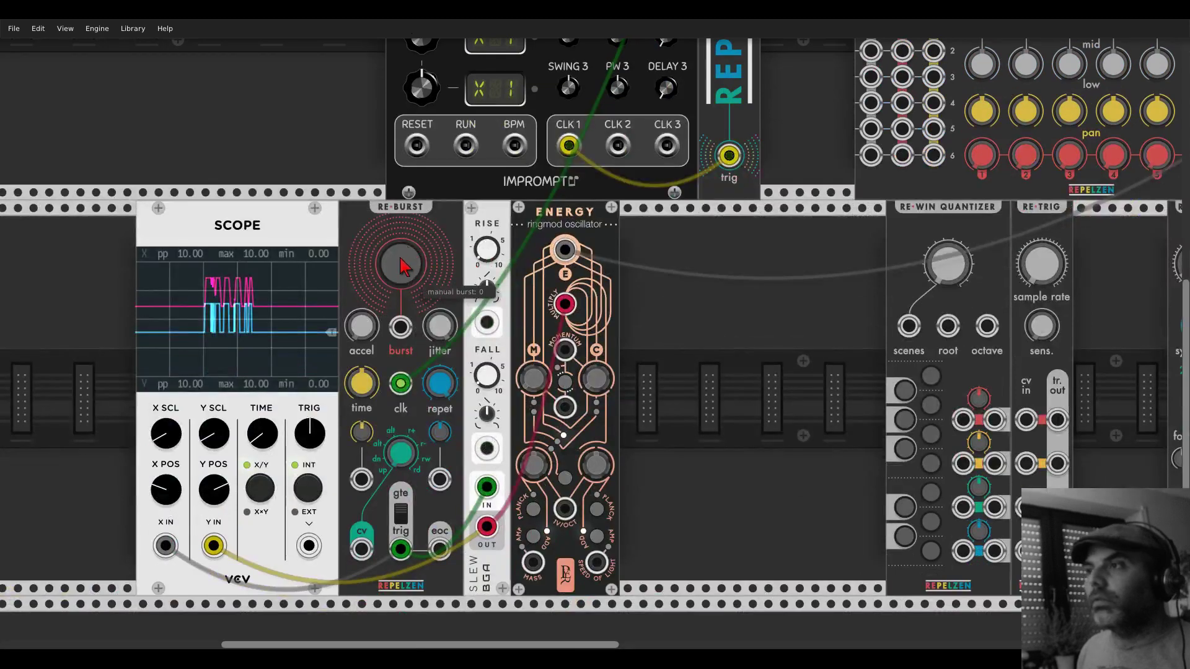
{"action": "left_click", "coordinate": [402, 268]}
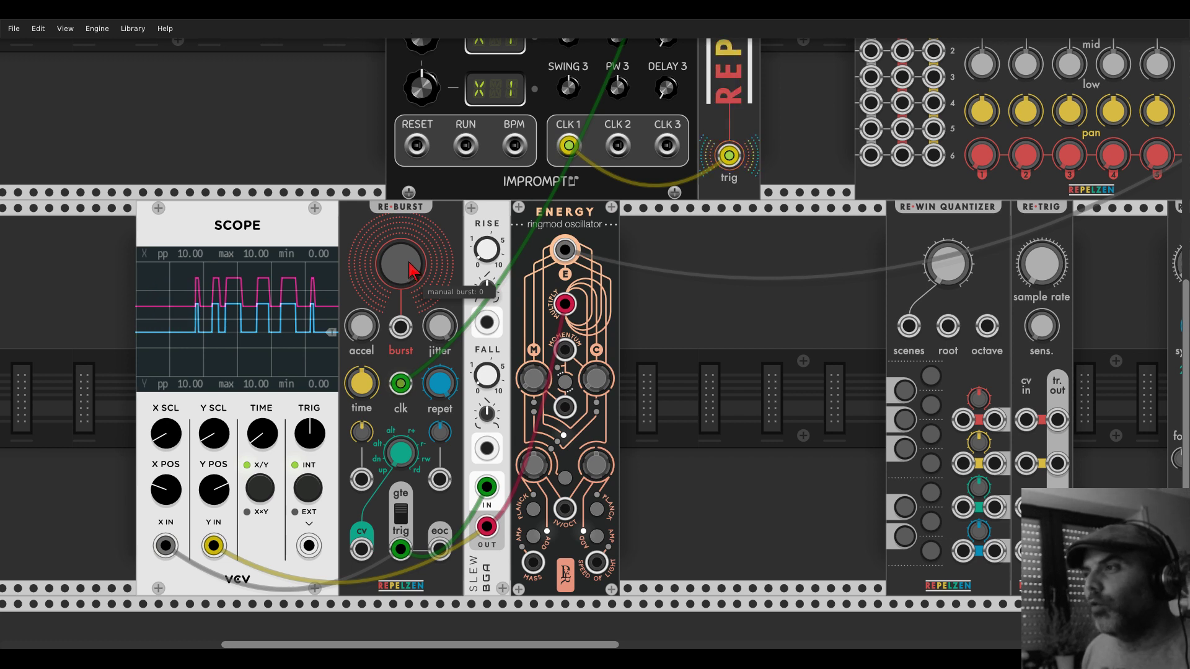
- Lower Slew's fall and rise slightly, and fire a manual burst to compare the sound with the Scope trace
{"action": "left_click_drag", "start_coordinate": [487, 375], "coordinate": [487, 393]}
{"action": "left_click_drag", "start_coordinate": [486, 249], "coordinate": [487, 256]}
{"action": "left_click", "coordinate": [401, 265]}
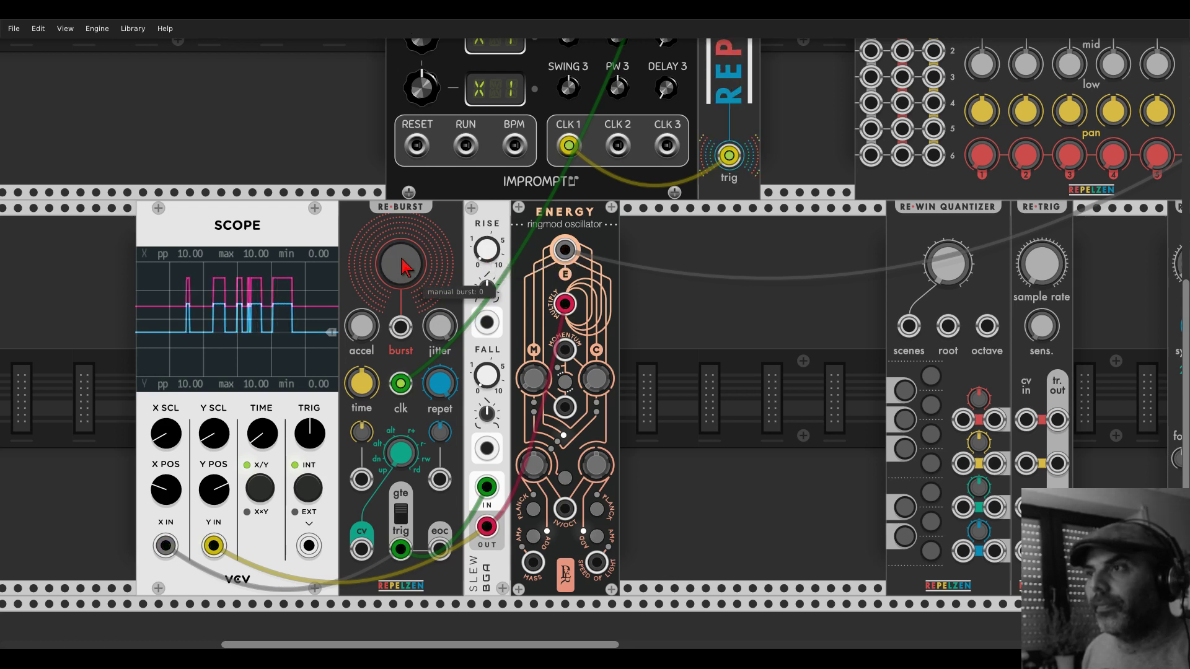
{"action": "scroll", "coordinate": [402, 266], "scroll_direction": "up", "scroll_amount": 1}
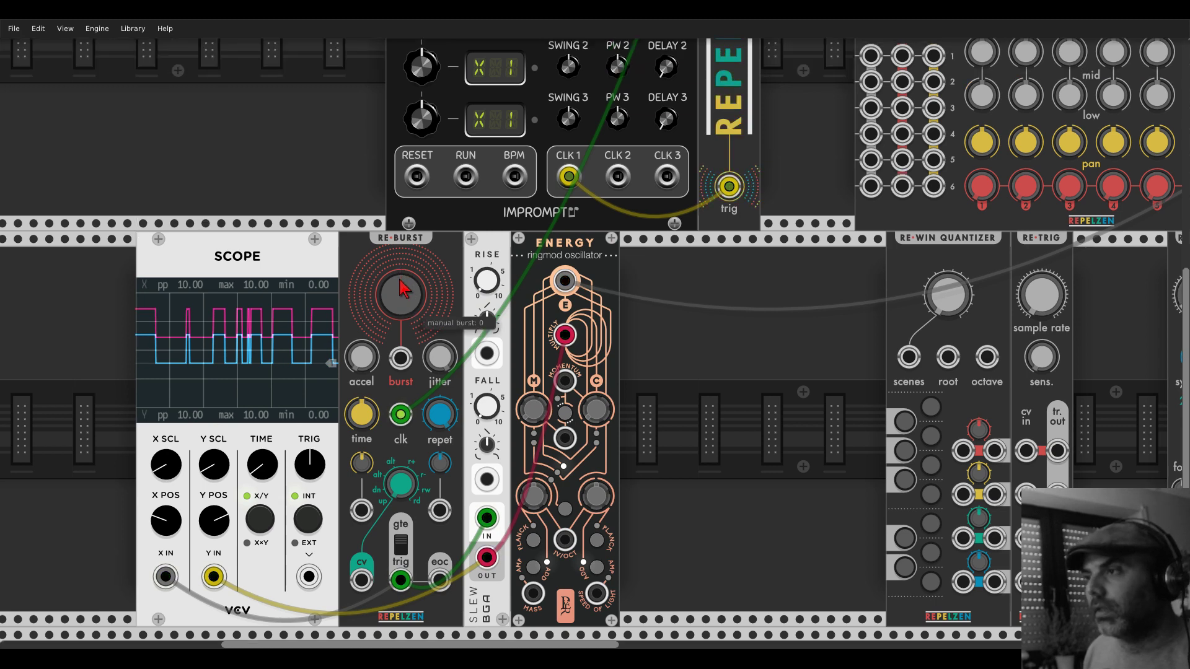
{"action": "scroll", "coordinate": [304, 238], "scroll_direction": "down", "scroll_amount": 2}
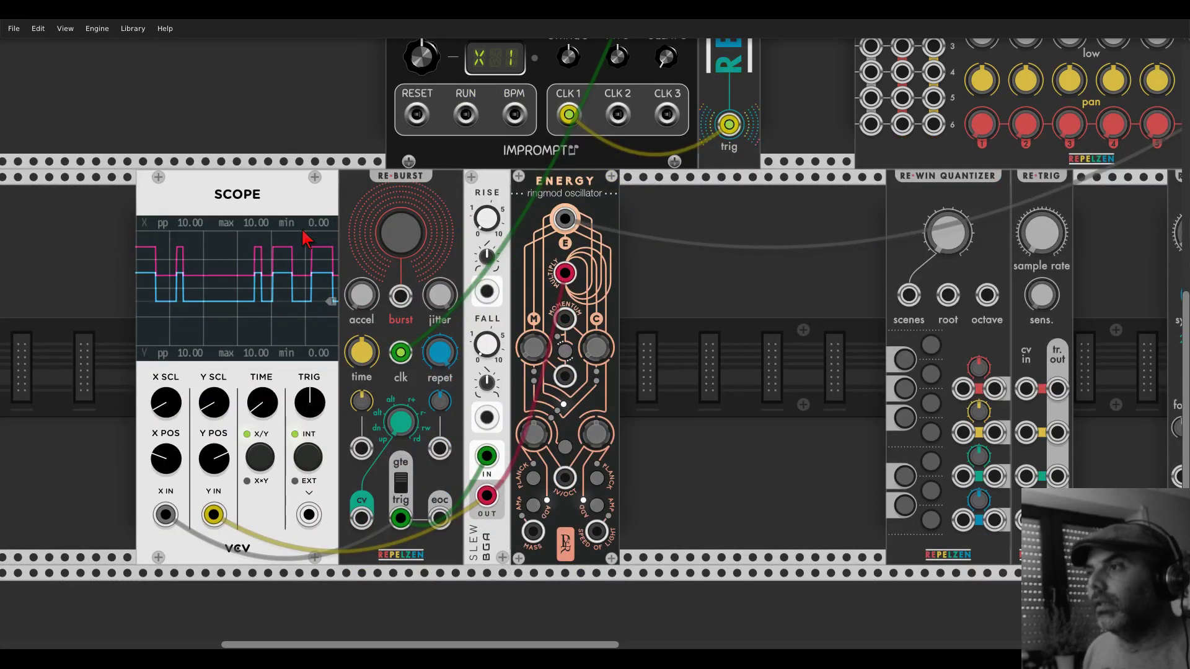
{"action": "scroll", "coordinate": [304, 238], "scroll_direction": "up", "scroll_amount": 1}
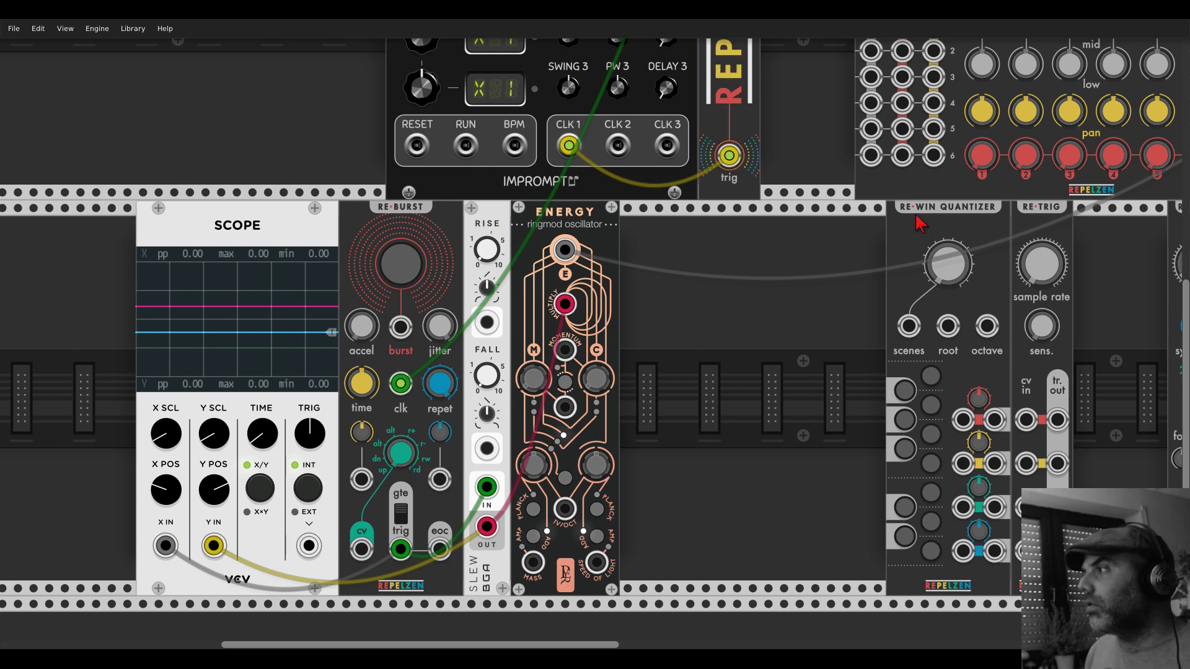
- Place Re-Win Quantizer between Slew and Energy, and enable its second, fourth and sixth natural notes plus its uppermost sharp
{"action": "left_click_drag", "start_coordinate": [921, 223], "coordinate": [586, 218]}
{"action": "left_click_drag", "start_coordinate": [783, 227], "coordinate": [653, 235]}
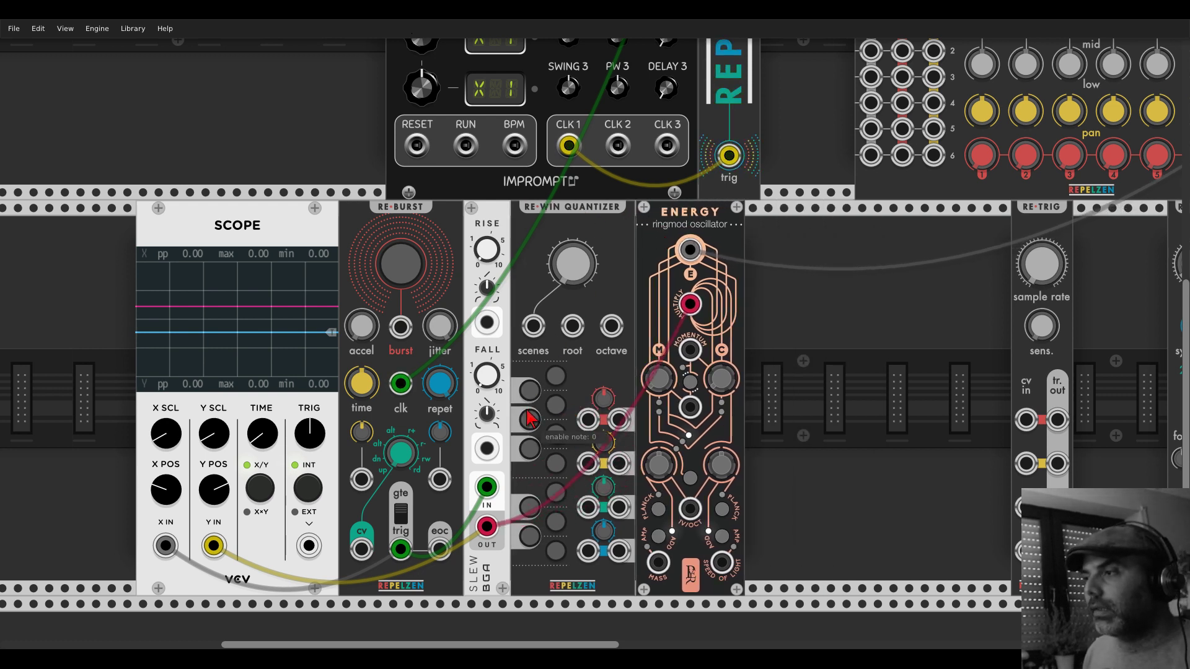
{"action": "left_click", "coordinate": [555, 522]}
{"action": "left_click", "coordinate": [555, 464]}
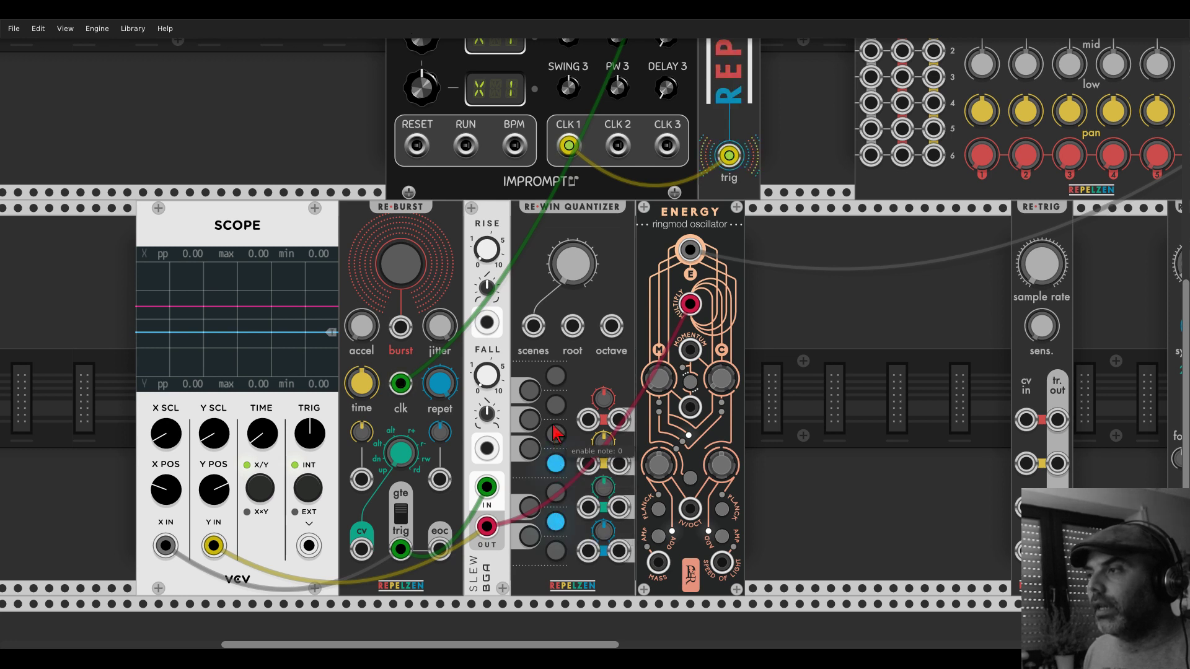
{"action": "left_click", "coordinate": [556, 406]}
{"action": "left_click", "coordinate": [528, 392]}
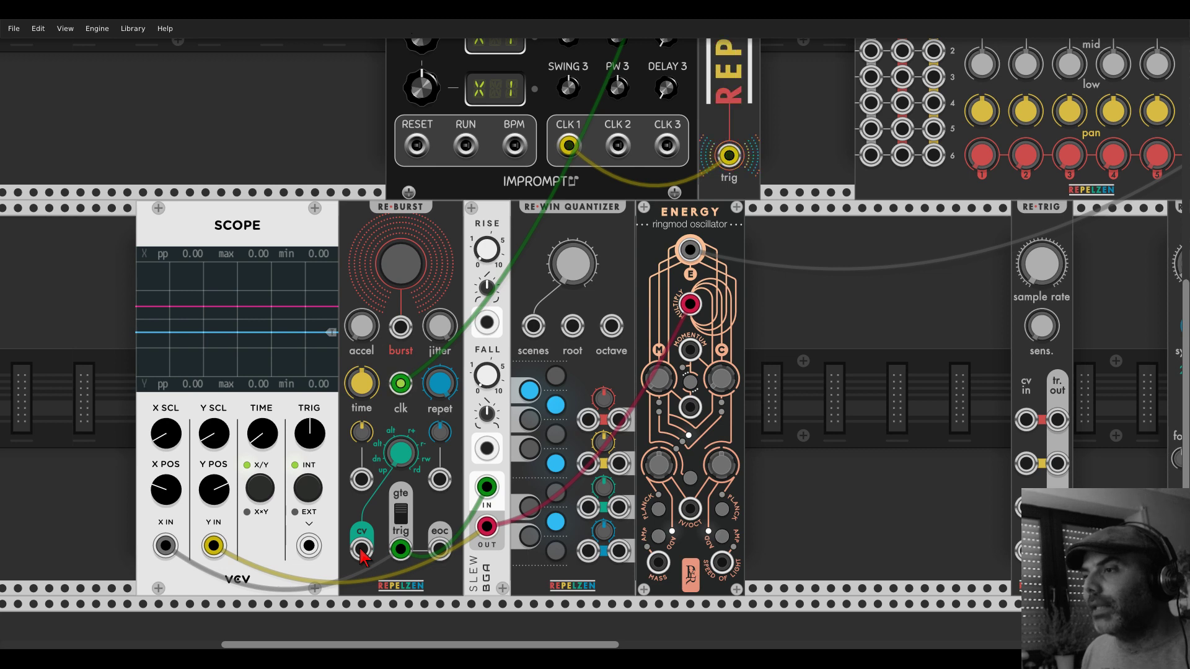
- Search the module library for "vca" and place the single-channel VCA between Slew and Re-Win Quantizer
{"action": "left_click_drag", "start_coordinate": [361, 553], "coordinate": [322, 446]}
{"action": "right_click", "coordinate": [533, 259]}
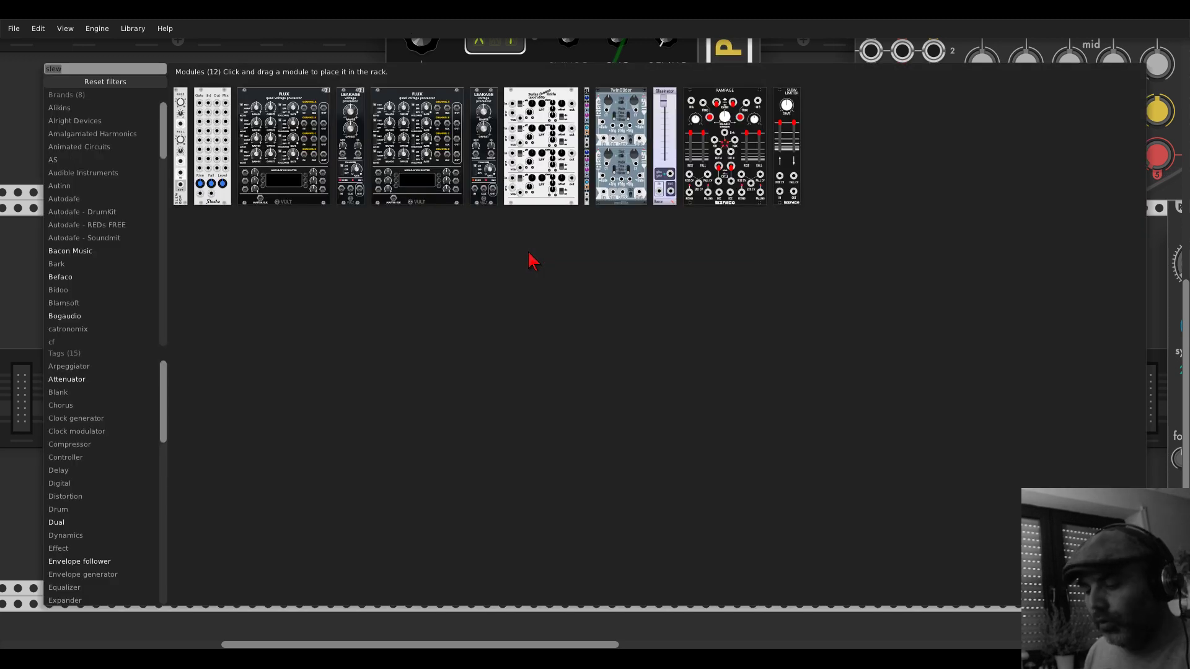
{"action": "type", "text": "vca"}
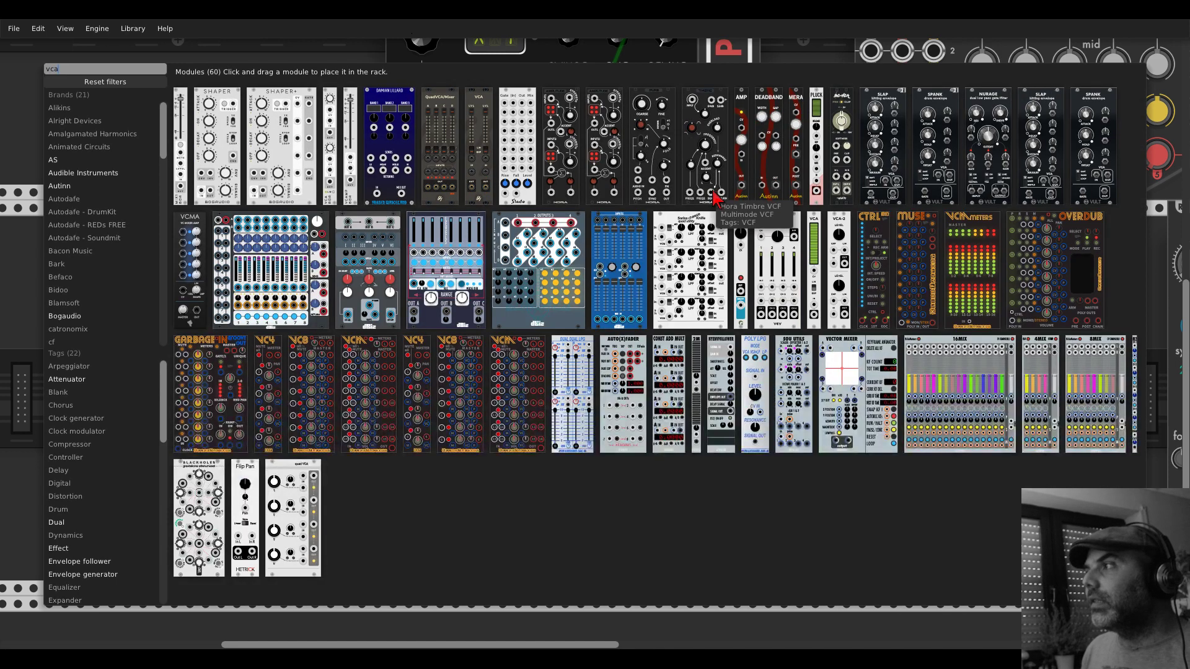
{"action": "left_click_drag", "start_coordinate": [808, 230], "coordinate": [535, 396]}
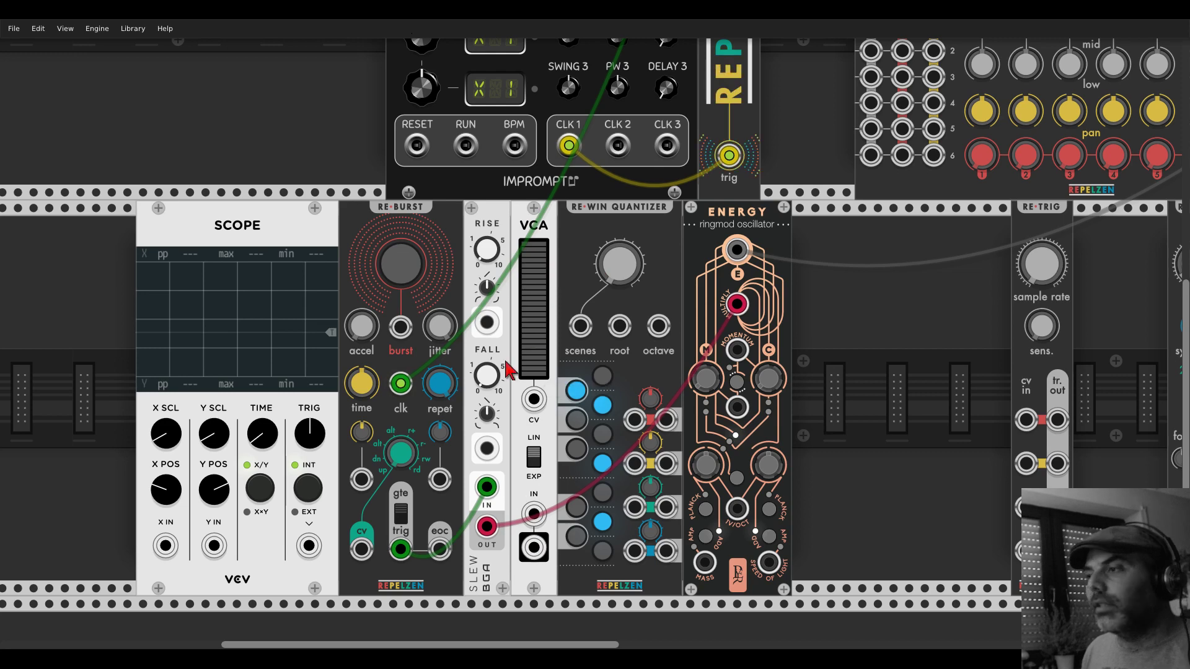
- Patch Re-Burst's cv output through VCA into Scope's X input and turn down Re-Burst's repetitions
{"action": "scroll", "coordinate": [499, 381], "scroll_direction": "down", "scroll_amount": 1}
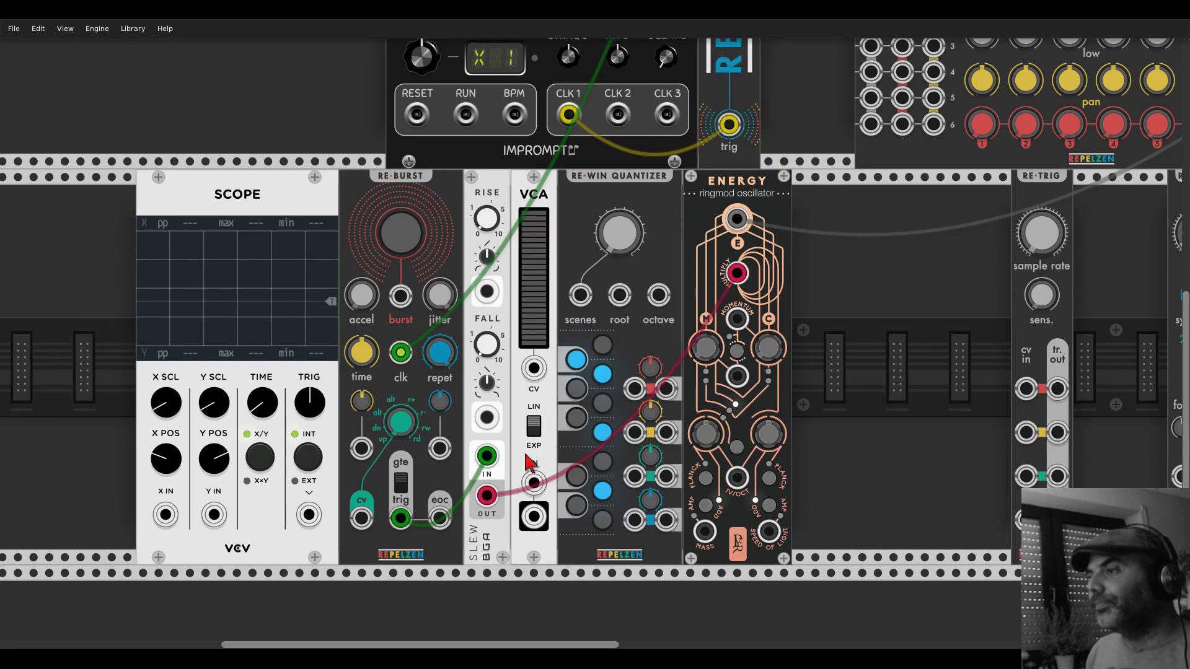
{"action": "left_click_drag", "start_coordinate": [534, 483], "coordinate": [533, 516]}
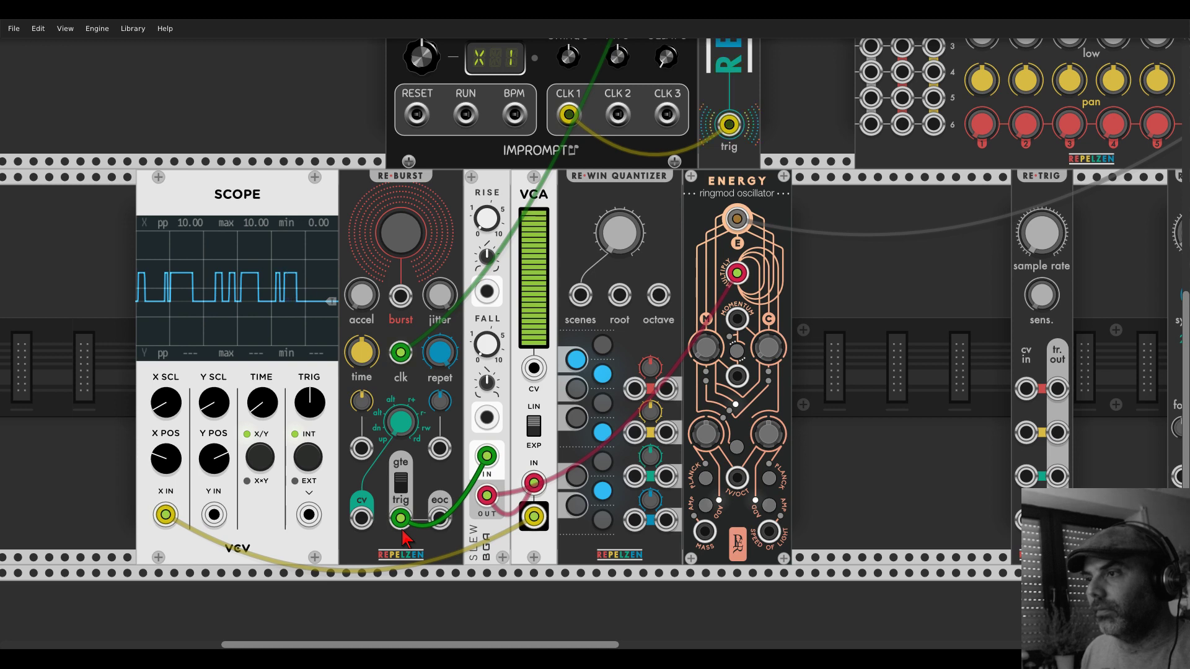
{"action": "left_click_drag", "start_coordinate": [530, 501], "coordinate": [361, 518]}
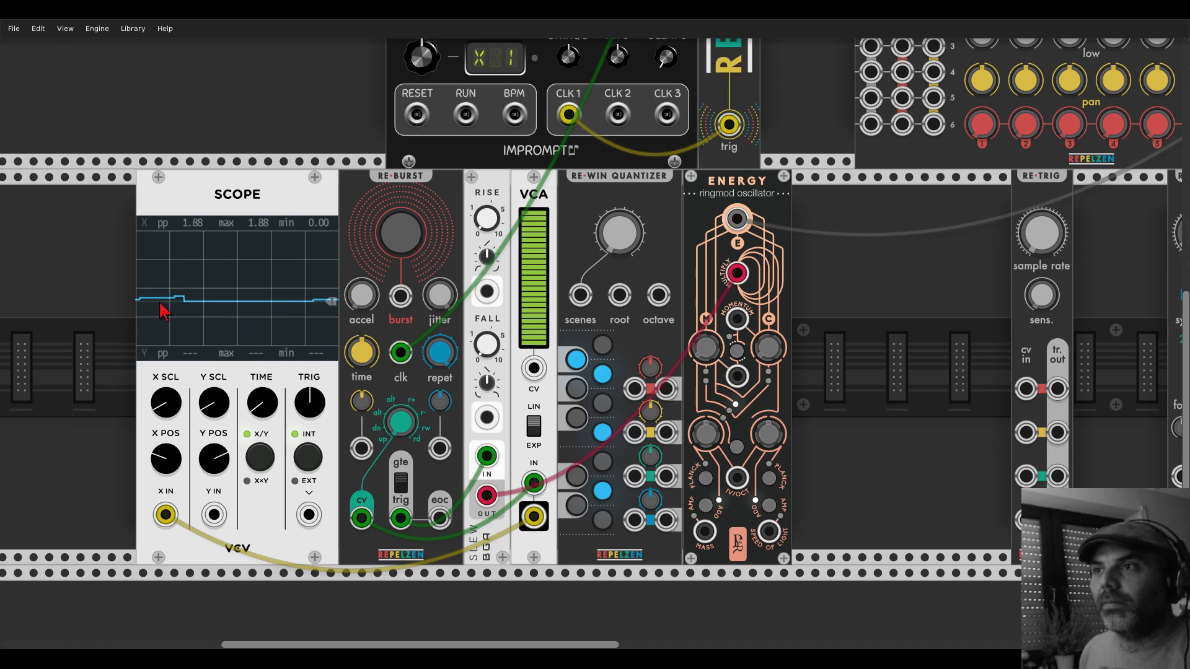
{"action": "left_click_drag", "start_coordinate": [435, 359], "coordinate": [435, 384]}
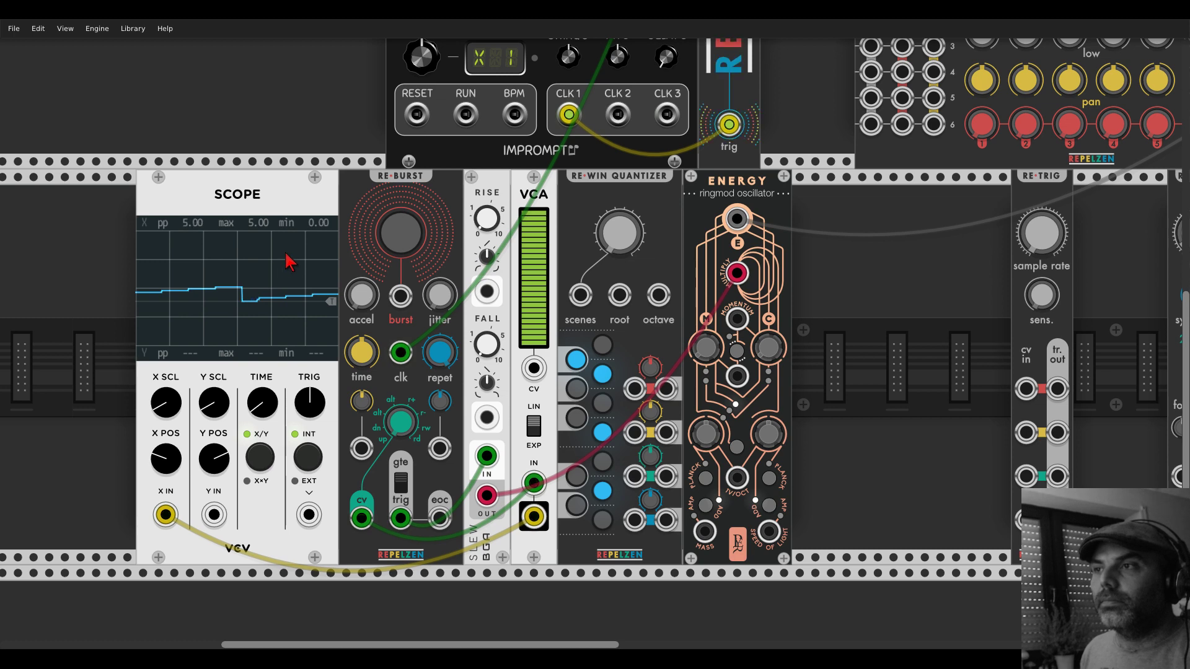
- Move Re-Burst's clock cable from Clocked's master CLK output back to its CLK 1 output
{"action": "scroll", "coordinate": [667, 146], "scroll_direction": "up", "scroll_amount": 8}
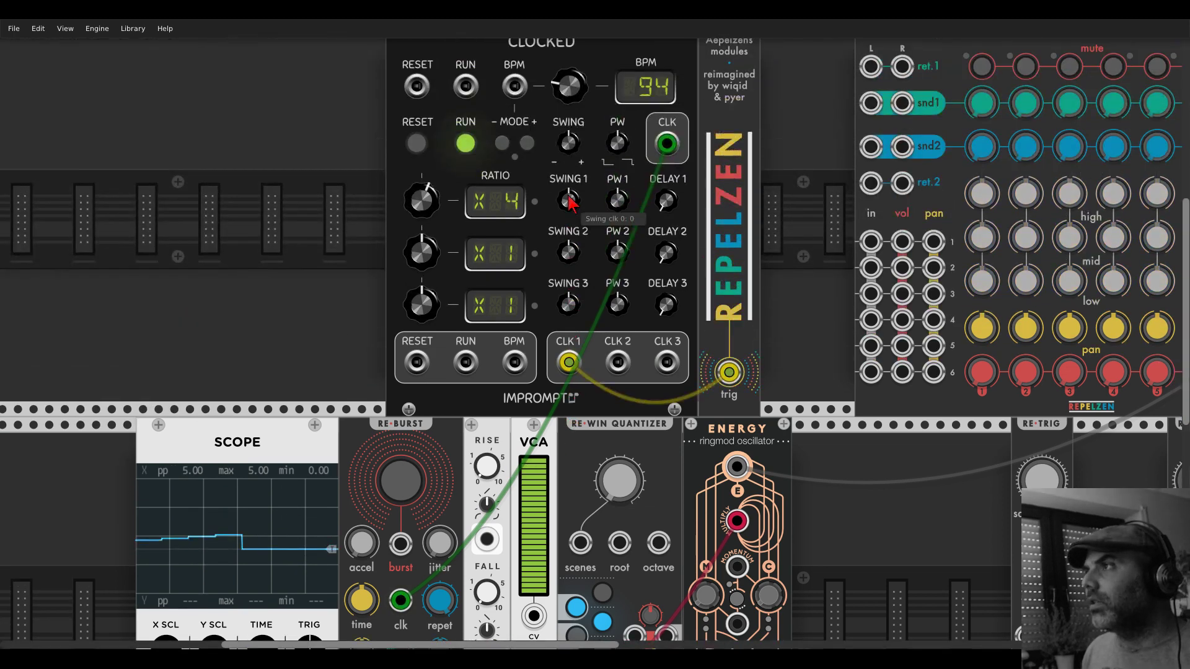
{"action": "left_click_drag", "start_coordinate": [668, 147], "coordinate": [569, 362]}
{"action": "scroll", "coordinate": [568, 363], "scroll_direction": "down", "scroll_amount": 7}
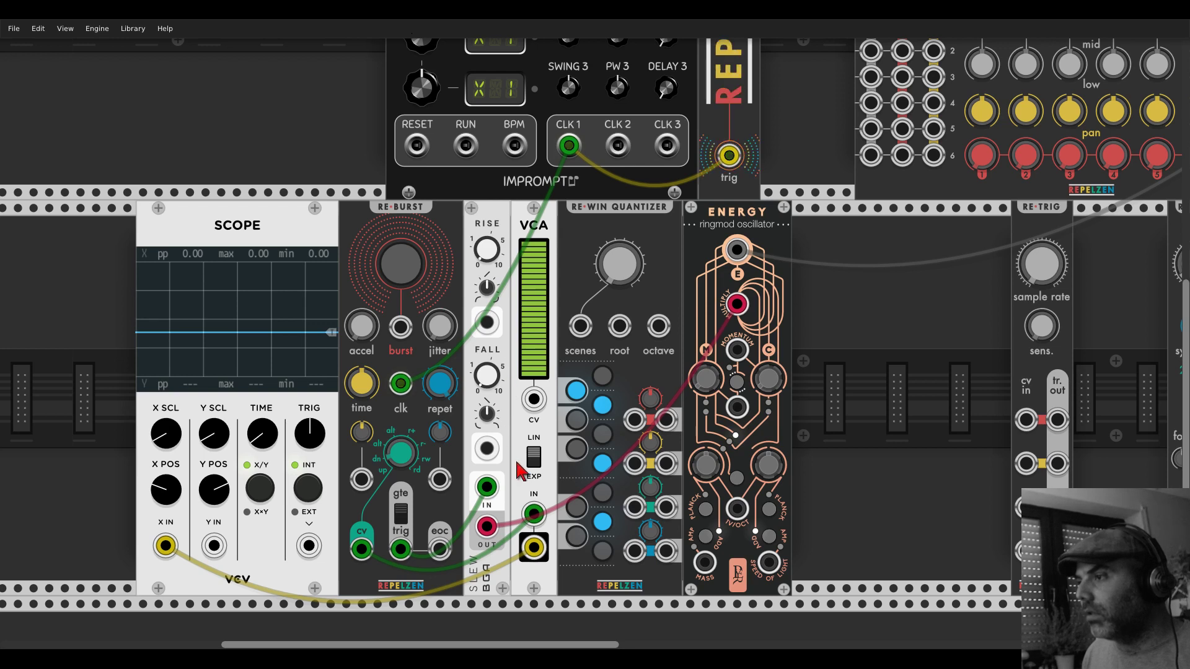
- Lower VCA's level to 28% and connect Re-Burst's cv output directly to Scope's X input in place of VCA's output
{"action": "left_click_drag", "start_coordinate": [534, 366], "coordinate": [534, 434]}
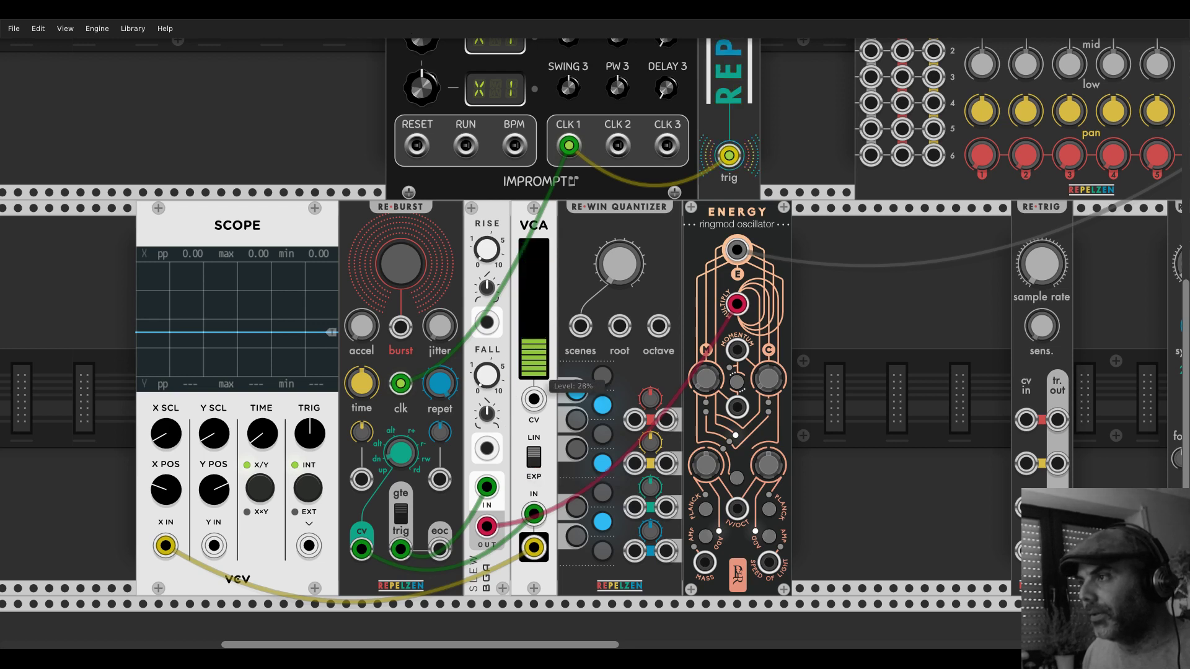
{"action": "left_click_drag", "start_coordinate": [533, 547], "coordinate": [471, 595]}
{"action": "mouse_move", "coordinate": [534, 514]}
{"action": "left_mouse_down"}
{"action": "mouse_move", "coordinate": [371, 558]}
{"action": "mouse_move", "coordinate": [166, 545]}
{"action": "left_mouse_up"}
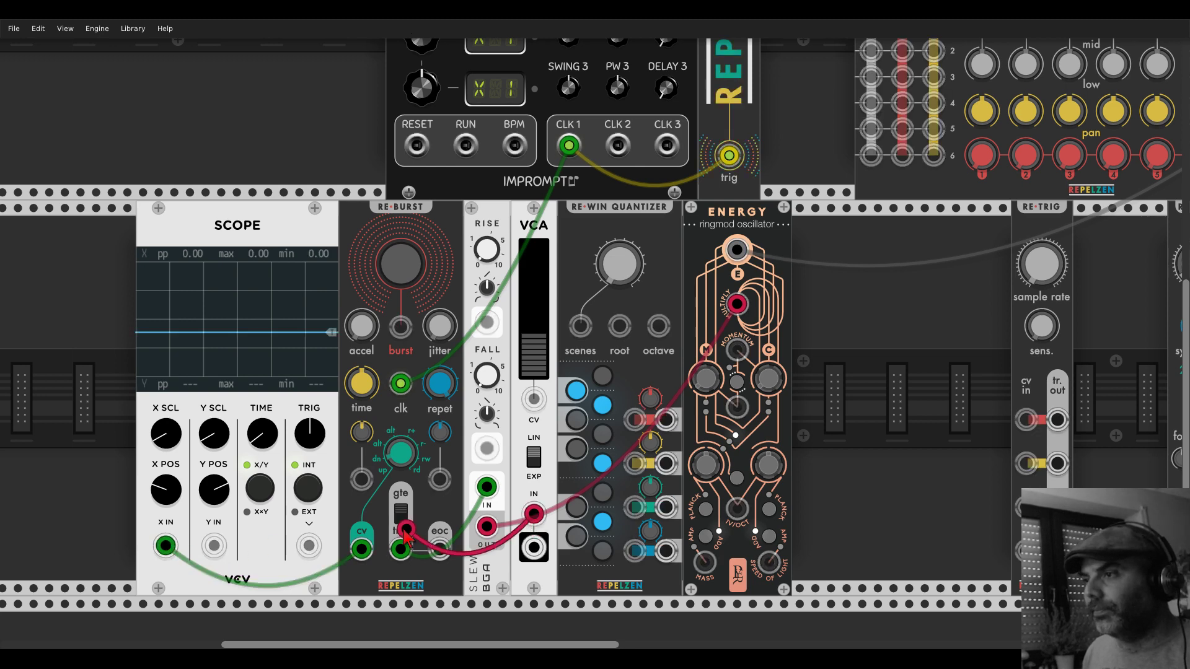
- Patch Re-Burst's cv through VCA and the quantizer's first channel into Energy's 1V/OCT input, with VCA at 31.75%, and fire manual bursts
{"action": "left_click_drag", "start_coordinate": [533, 513], "coordinate": [365, 548]}
{"action": "left_click_drag", "start_coordinate": [534, 547], "coordinate": [665, 461]}
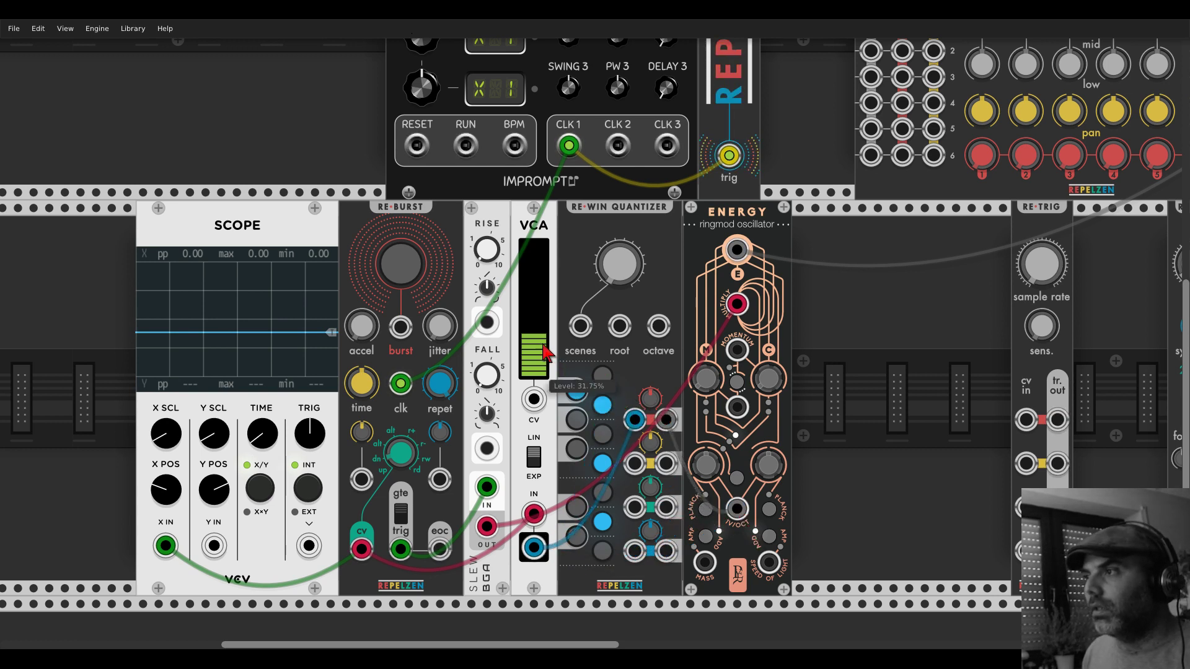
{"action": "left_click", "coordinate": [392, 282]}
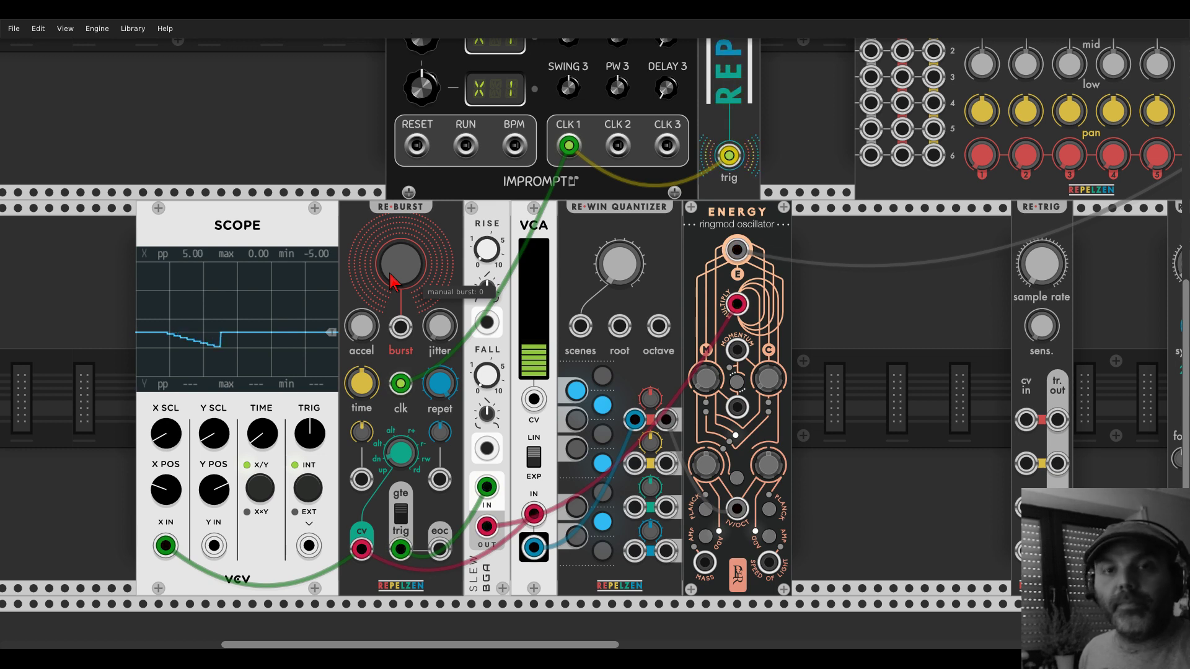
{"action": "left_click", "coordinate": [391, 282]}
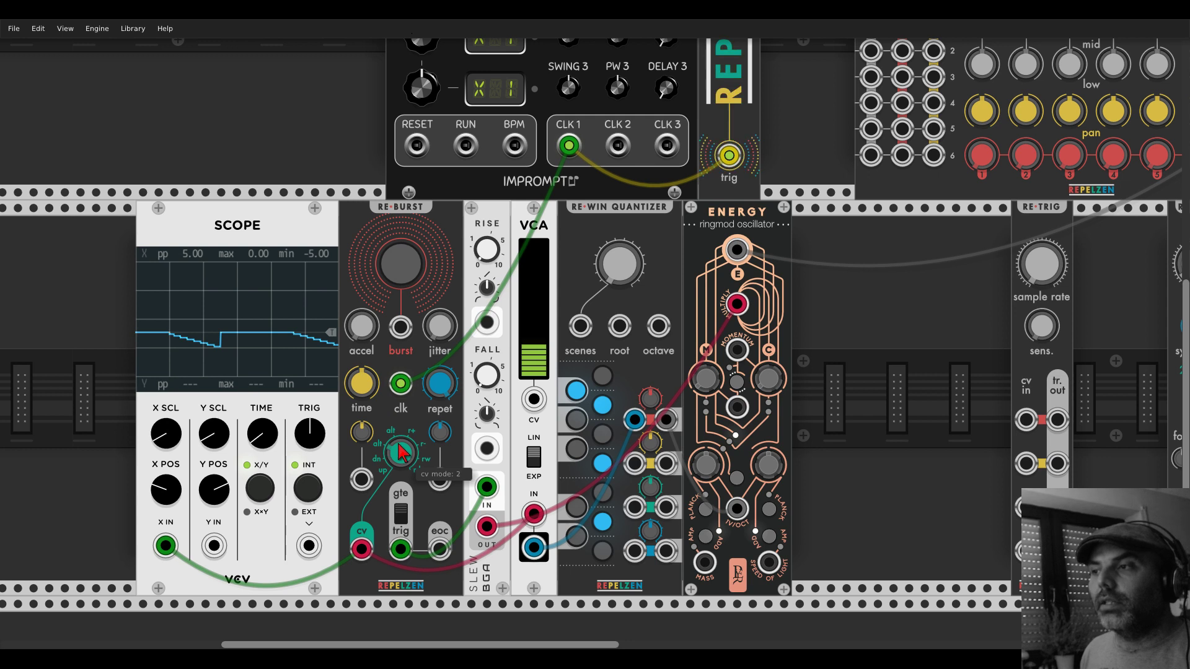
- Step Re-Burst's cv mode from 2 up to 6, firing manual bursts to compare the modes
{"action": "left_click", "coordinate": [401, 280]}
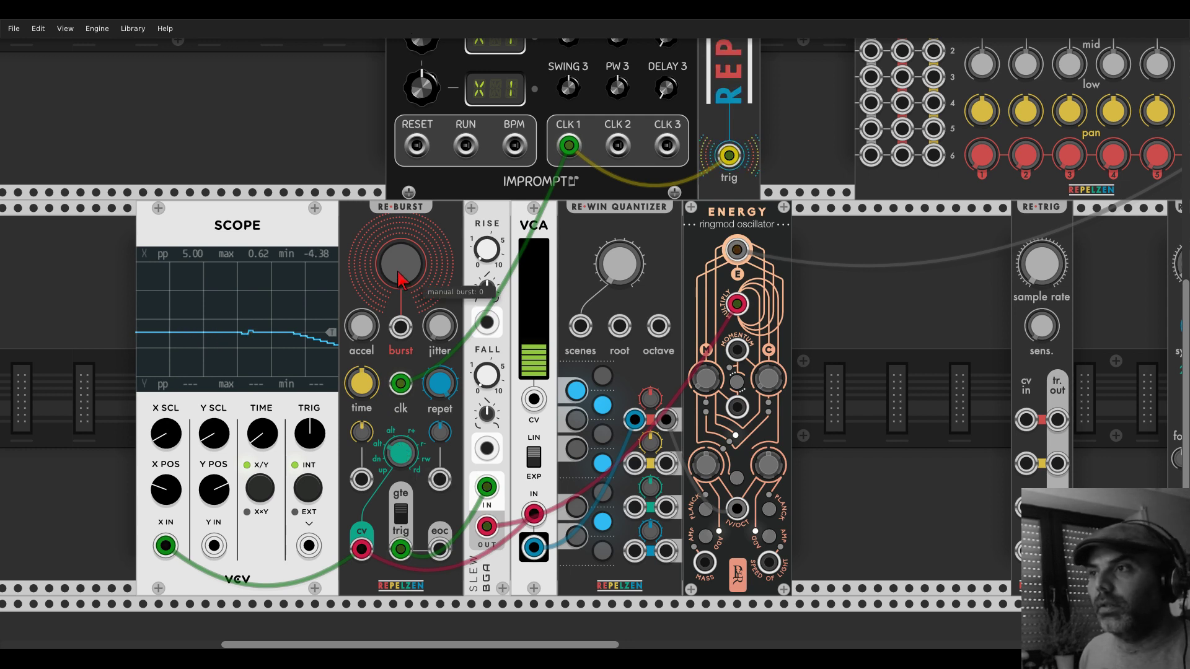
{"action": "left_click_drag", "start_coordinate": [401, 453], "coordinate": [401, 447]}
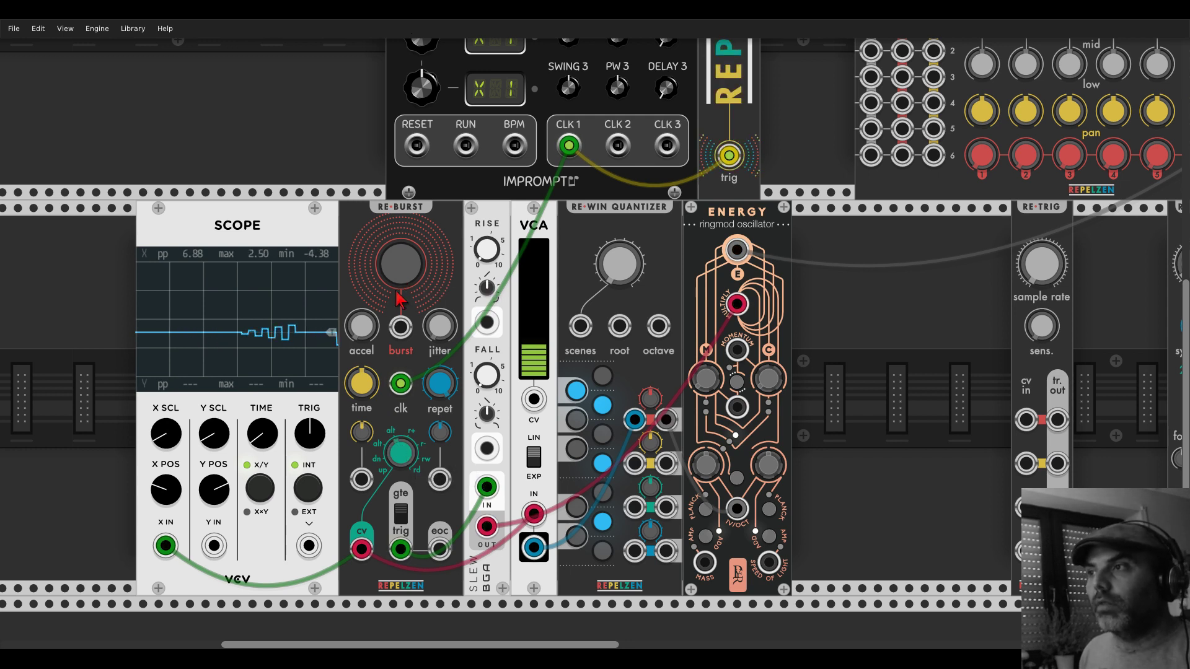
{"action": "left_click", "coordinate": [400, 453]}
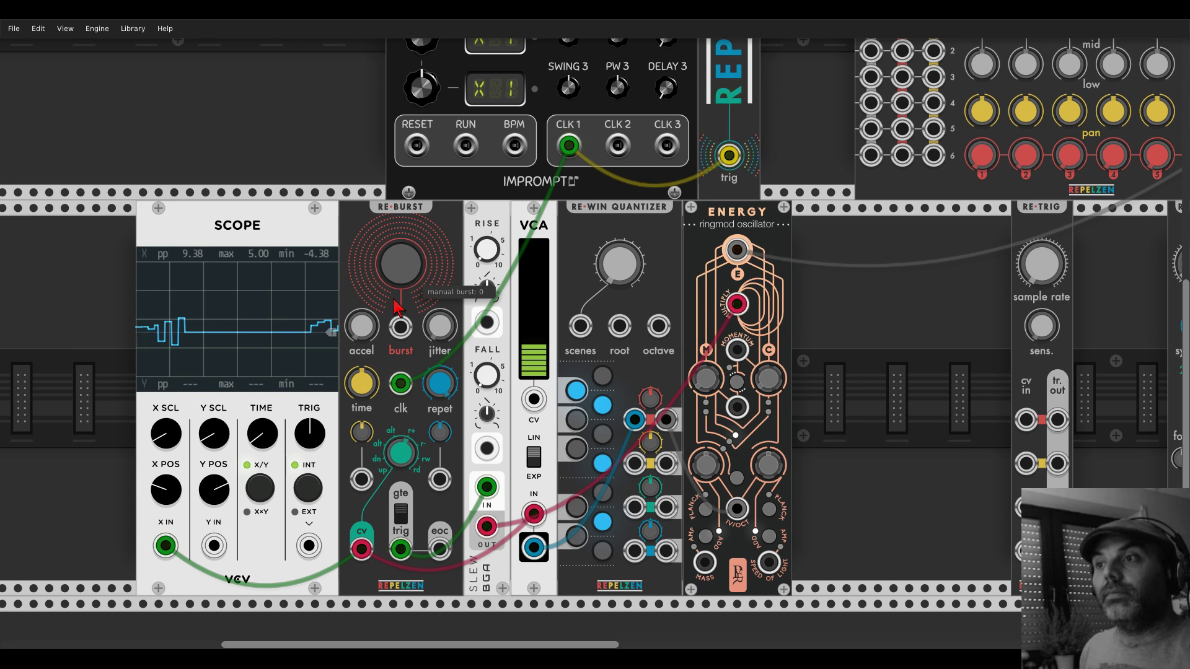
{"action": "left_click", "coordinate": [400, 453]}
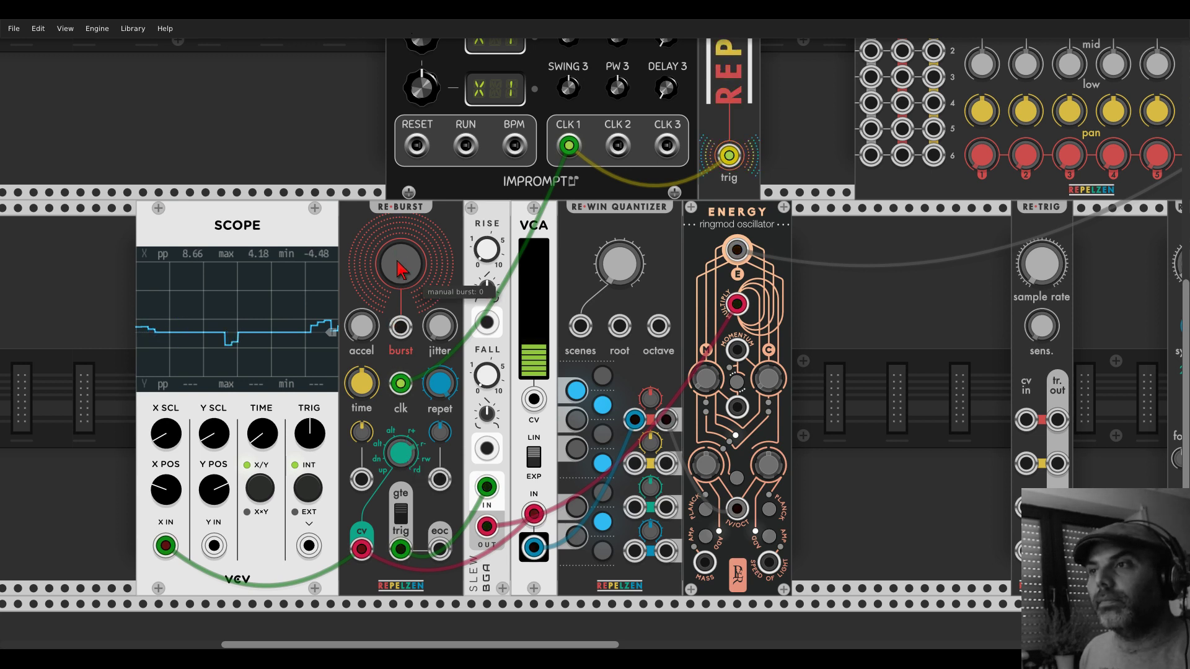
{"action": "left_click_drag", "start_coordinate": [402, 456], "coordinate": [406, 460]}
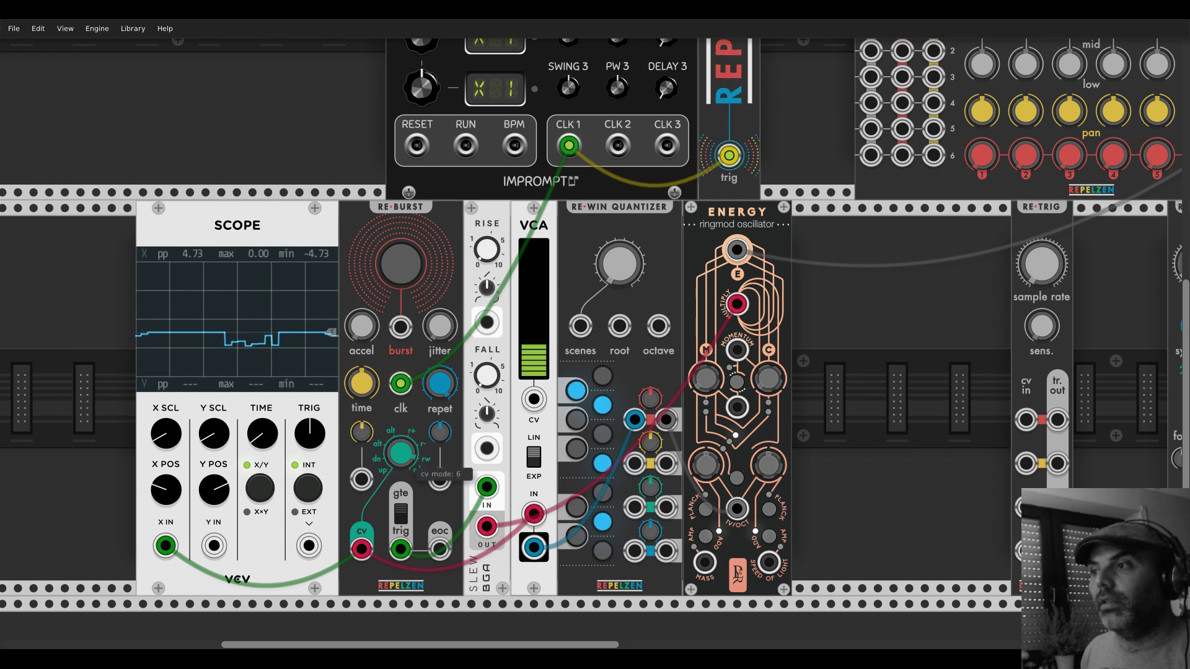
{"action": "left_click", "coordinate": [403, 284]}
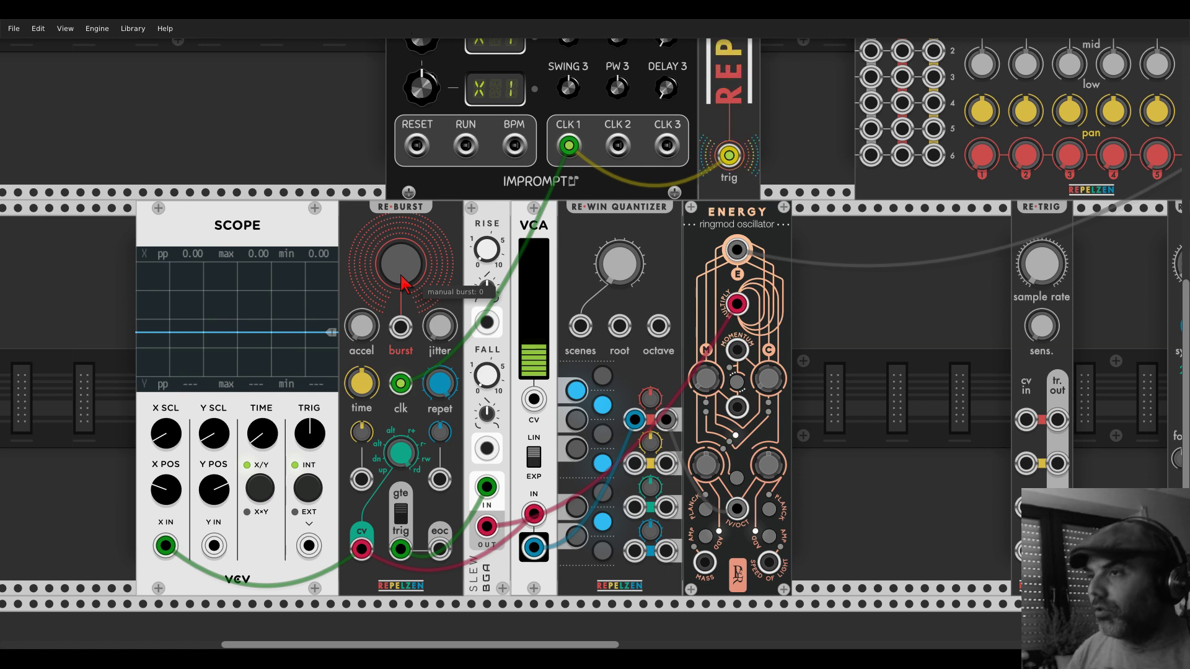
{"action": "left_click", "coordinate": [402, 284]}
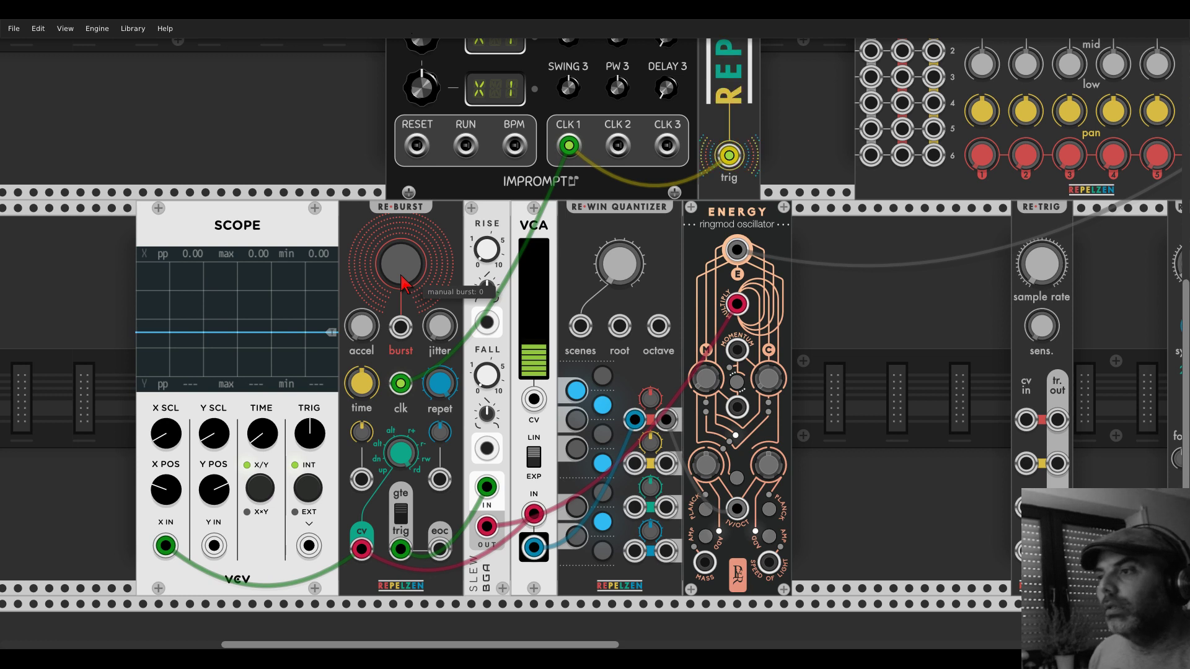
- Fire a manual burst on Re-Burst to check the selected cv mode on the Scope
{"action": "mouse_move", "coordinate": [404, 454]}
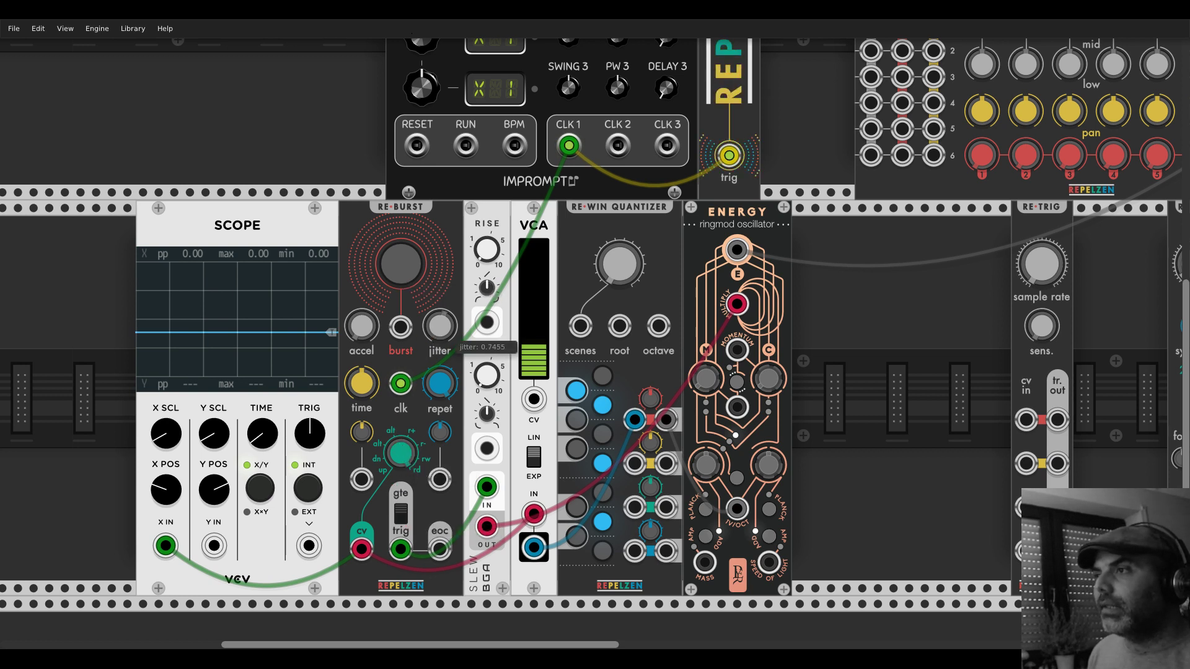
{"action": "left_click", "coordinate": [409, 271]}
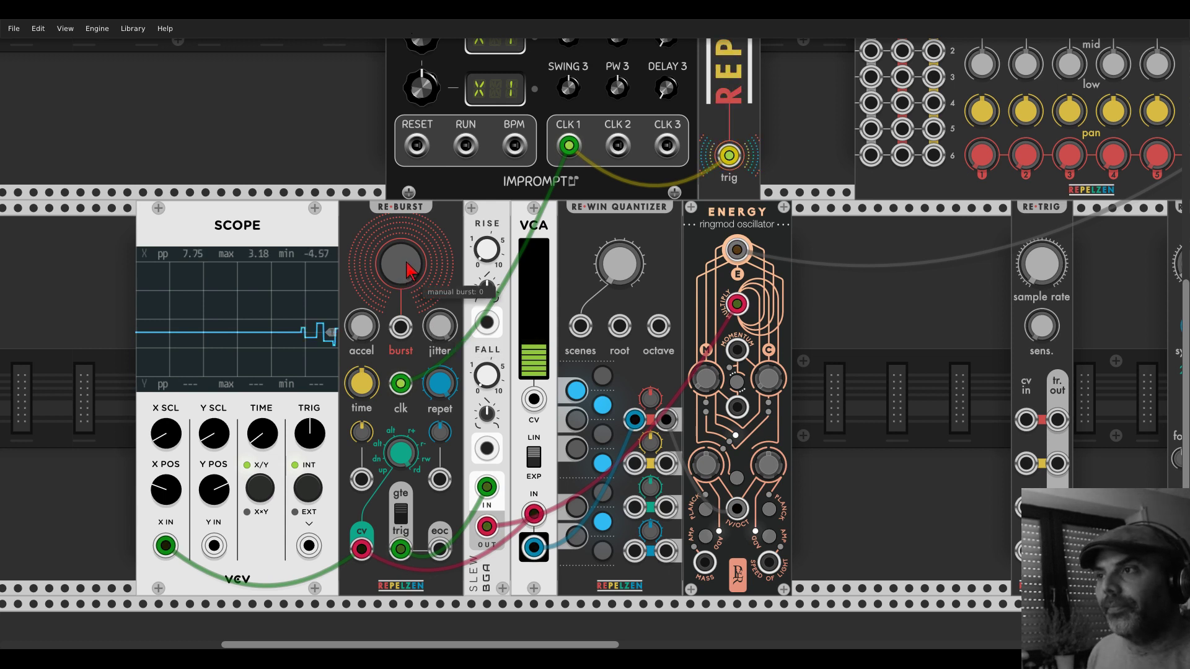
{"action": "mouse_move", "coordinate": [493, 253]}
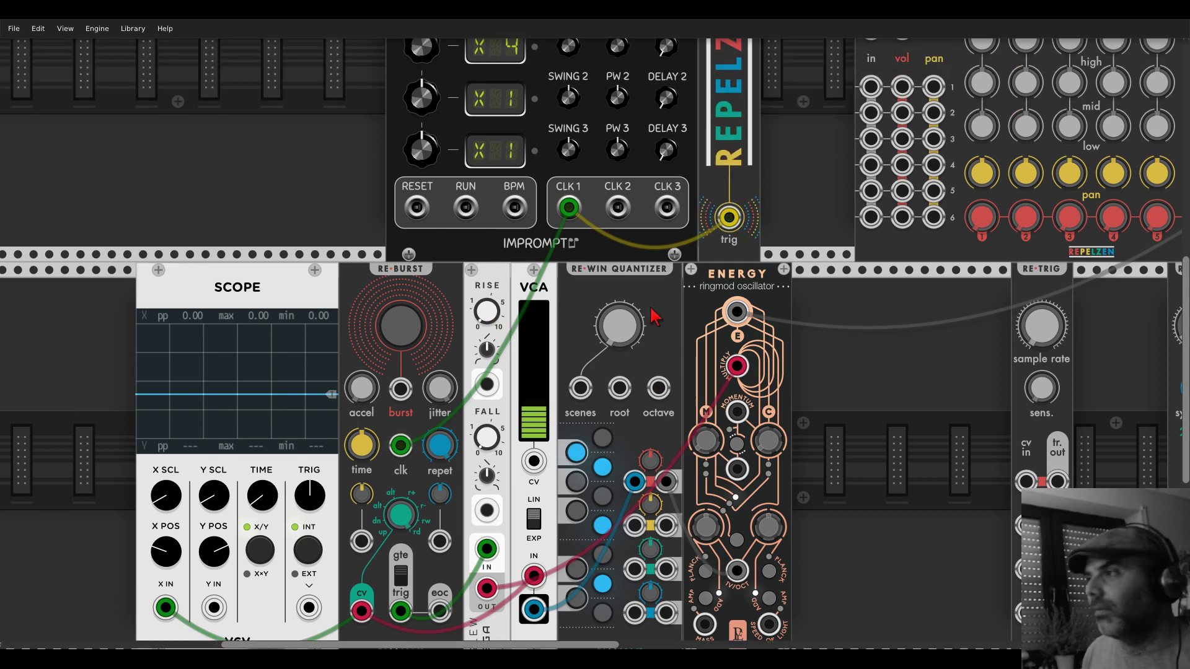
- Move Re-Burst's clock cable from Clocked's CLK 1 output to its master CLK output
{"action": "scroll", "coordinate": [604, 308], "scroll_direction": "up", "scroll_amount": 2}
{"action": "left_click_drag", "start_coordinate": [568, 208], "coordinate": [667, 175]}
{"action": "scroll", "coordinate": [554, 232], "scroll_direction": "up", "scroll_amount": 6}
{"action": "scroll", "coordinate": [406, 273], "scroll_direction": "down", "scroll_amount": 8}
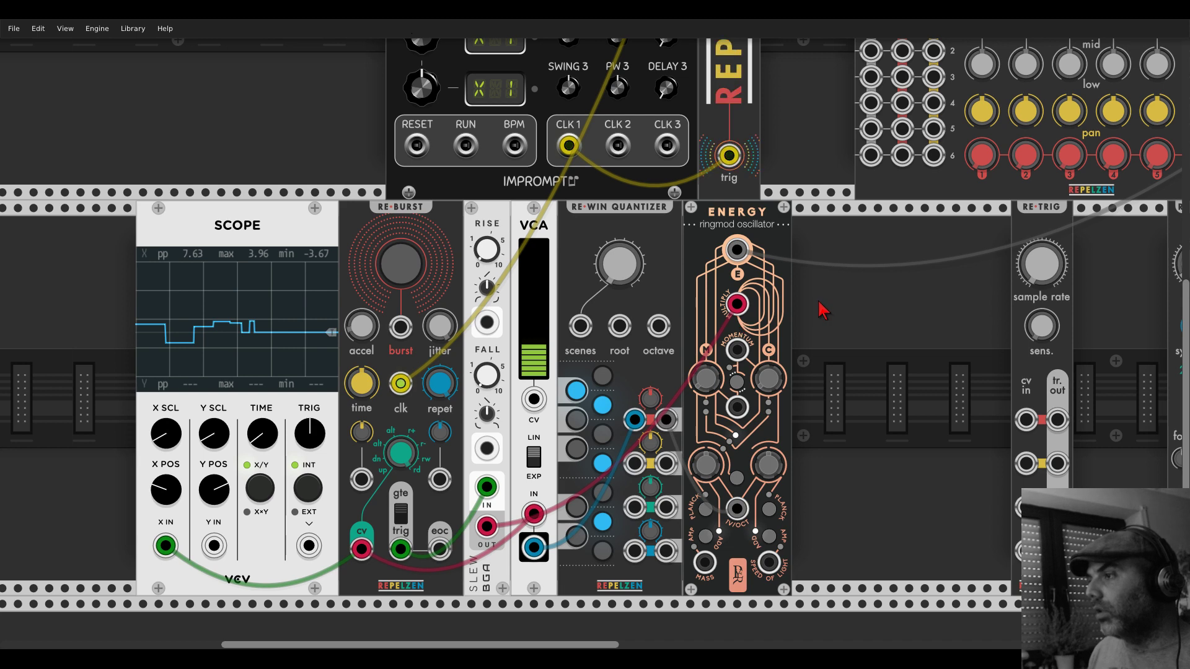
- Search the module library for "adsr" and add the Bogaudio ADSR module beside Energy
{"action": "left_click_drag", "start_coordinate": [823, 308], "coordinate": [756, 291]}
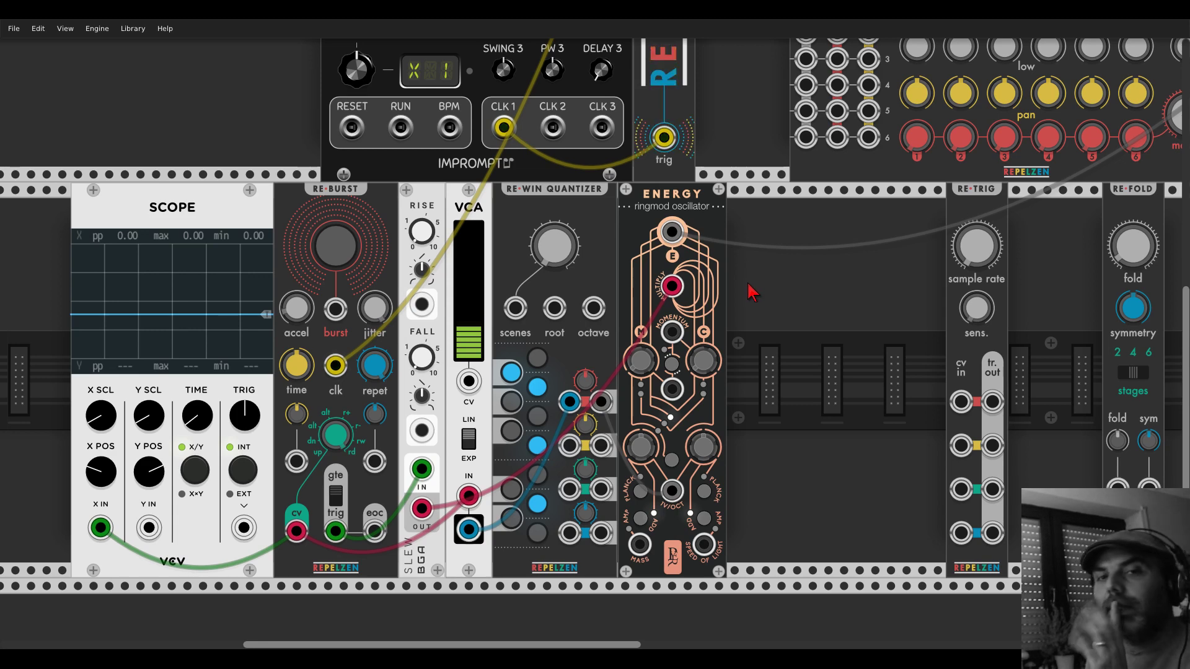
{"action": "right_click", "coordinate": [762, 331]}
{"action": "type", "text": "a"}
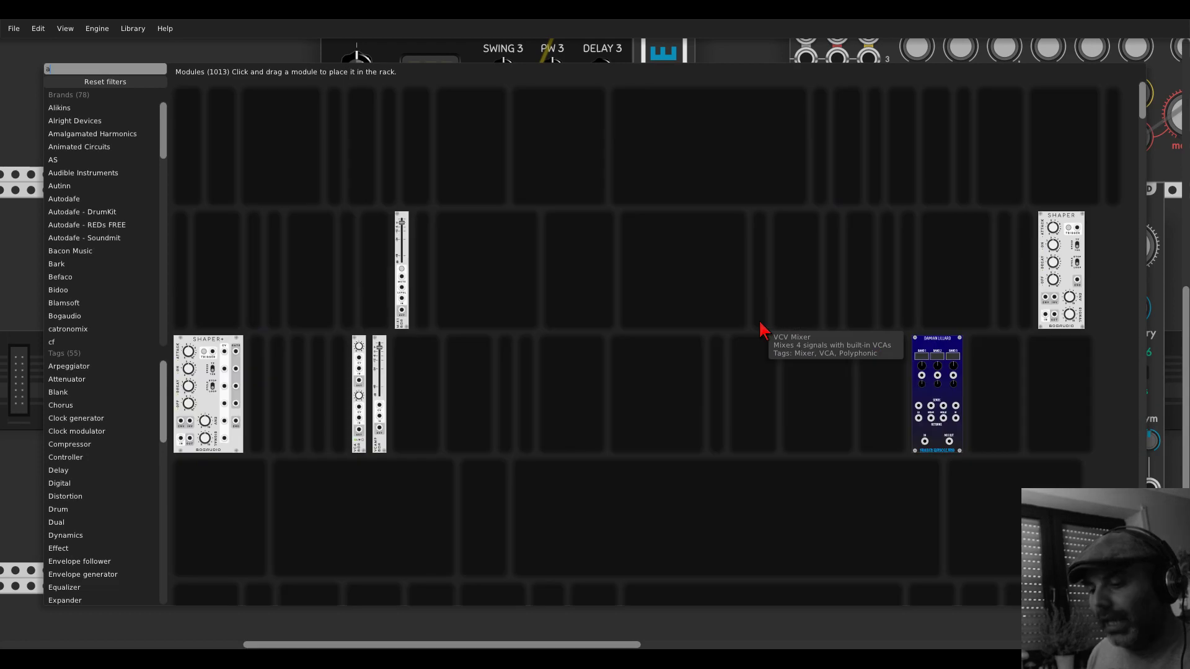
{"action": "type", "text": "dsr"}
{"action": "left_click", "coordinate": [180, 99]}
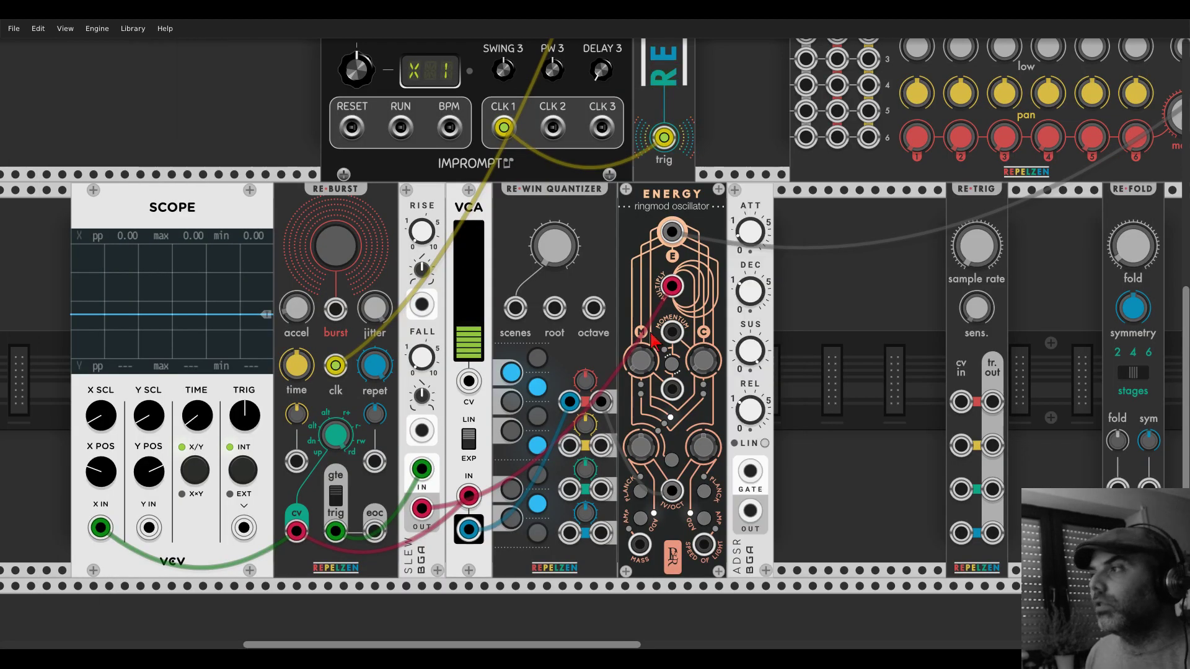
- Replace the Slew module with the ADSR, patching Re-Burst's trig into its gate and its output into Energy's multiply input
{"action": "left_click_drag", "start_coordinate": [421, 478], "coordinate": [669, 295]}
{"action": "right_click", "coordinate": [428, 208]}
{"action": "left_click", "coordinate": [442, 316]}
{"action": "left_click_drag", "start_coordinate": [651, 287], "coordinate": [653, 286]}
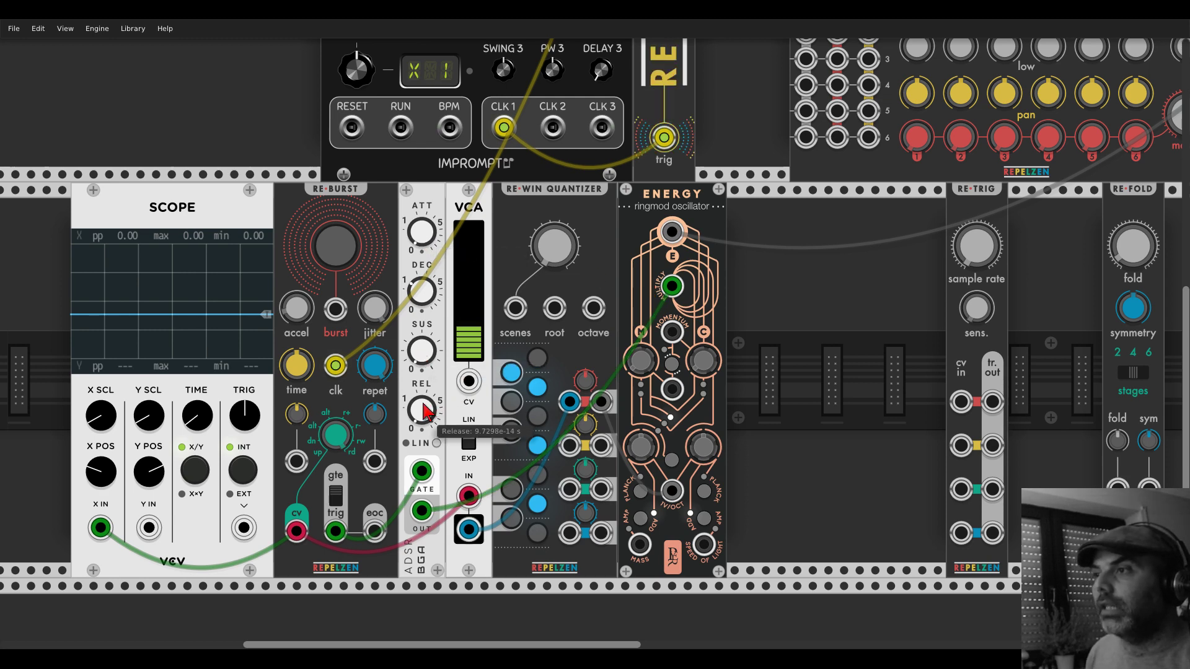
- Set the ADSR's decay to 0.81928 s with its release at practically zero, and fire manual bursts on Re-Burst
{"action": "left_click_drag", "start_coordinate": [421, 290], "coordinate": [427, 299]}
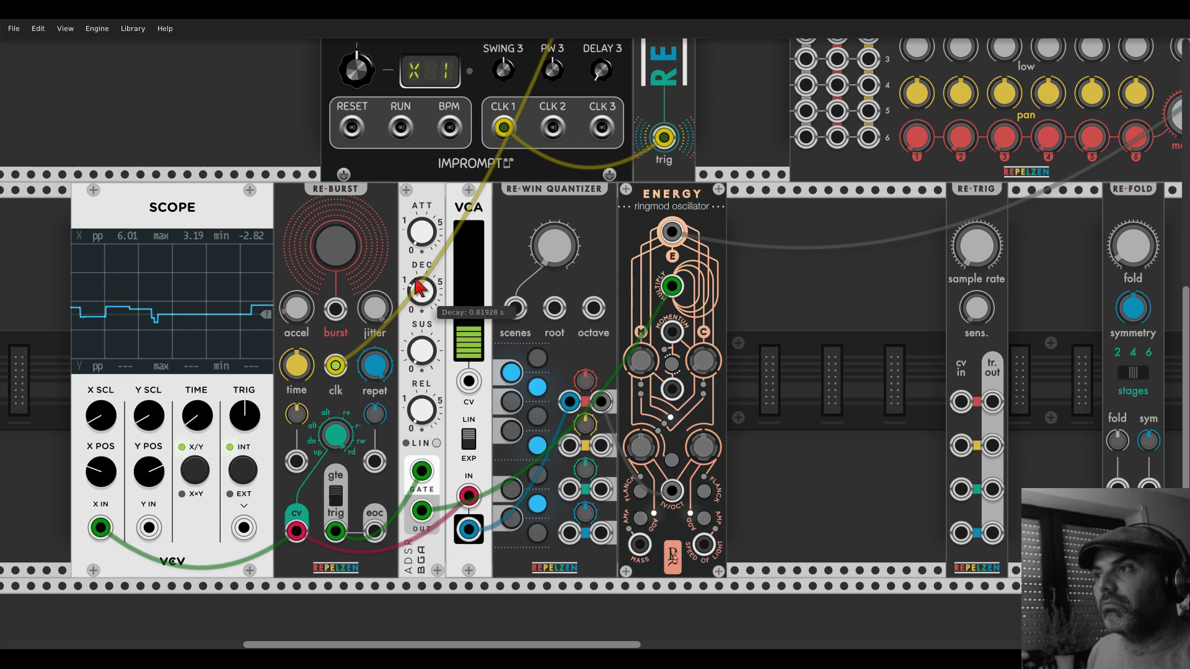
{"action": "left_click", "coordinate": [336, 248]}
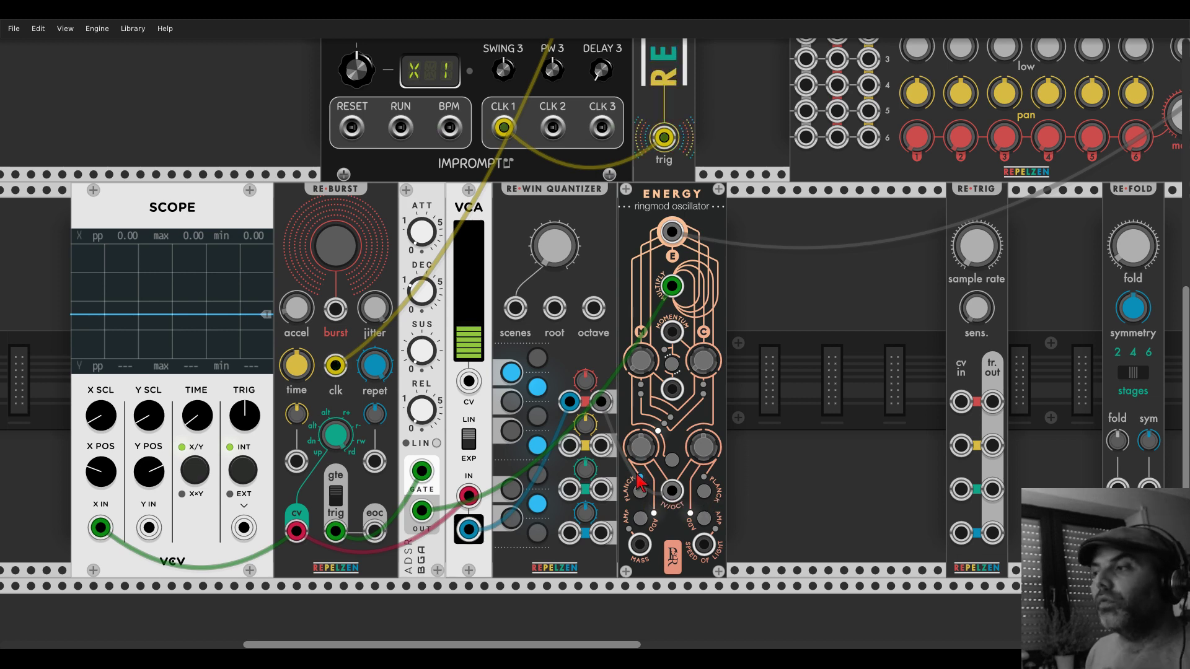
{"action": "left_click", "coordinate": [355, 249]}
- Adjust the knobs on Energy and set VCA's level to 18.85%
{"action": "left_click_drag", "start_coordinate": [641, 447], "coordinate": [654, 458]}
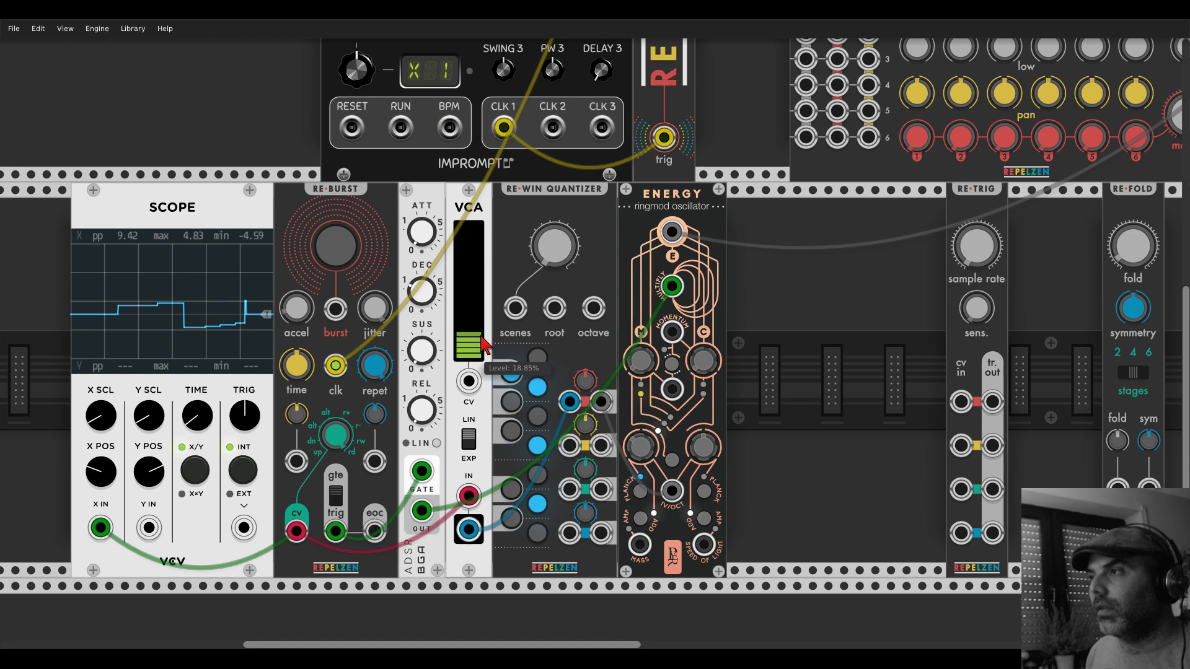
{"action": "scroll", "coordinate": [323, 254], "scroll_direction": "up", "scroll_amount": 1}
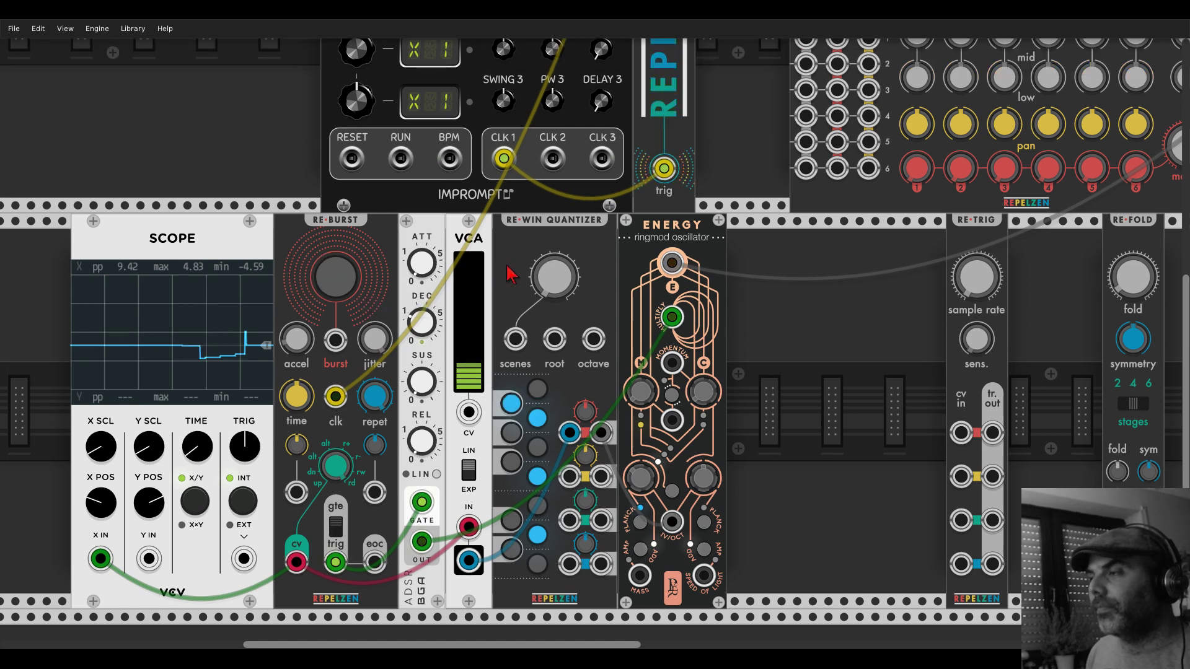
{"action": "scroll", "coordinate": [508, 272], "scroll_direction": "down", "scroll_amount": 1}
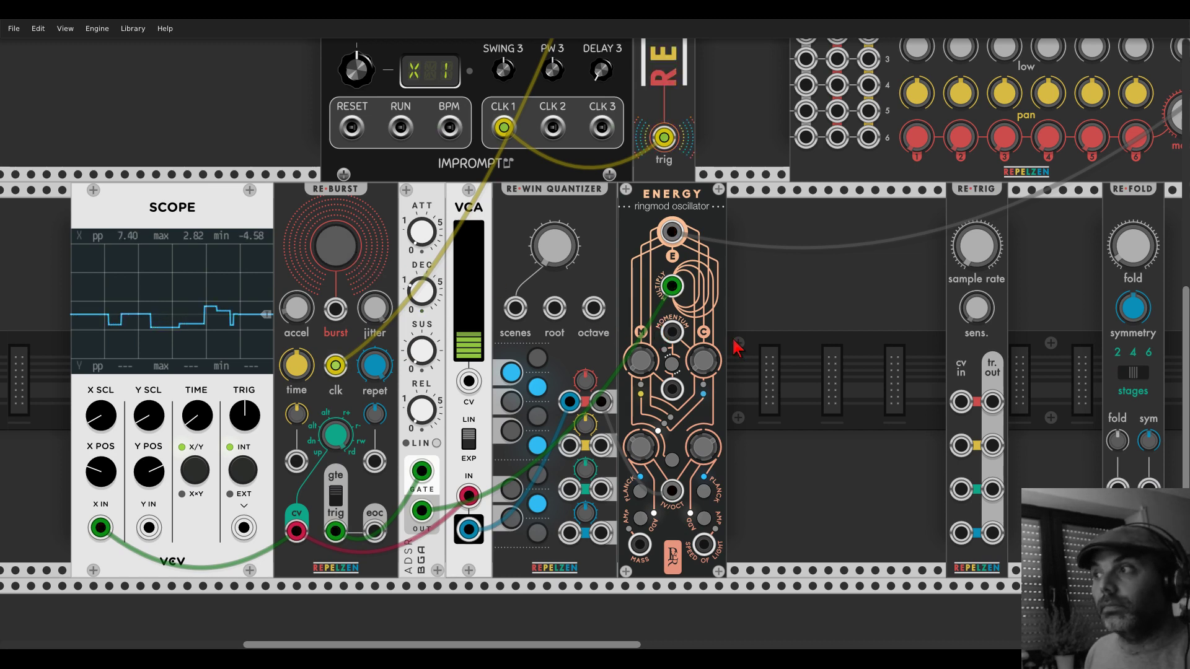
- Shorten the ADSR's decay to 0.39696 s and fire a manual burst on Re-Burst
{"action": "mouse_move", "coordinate": [300, 320]}
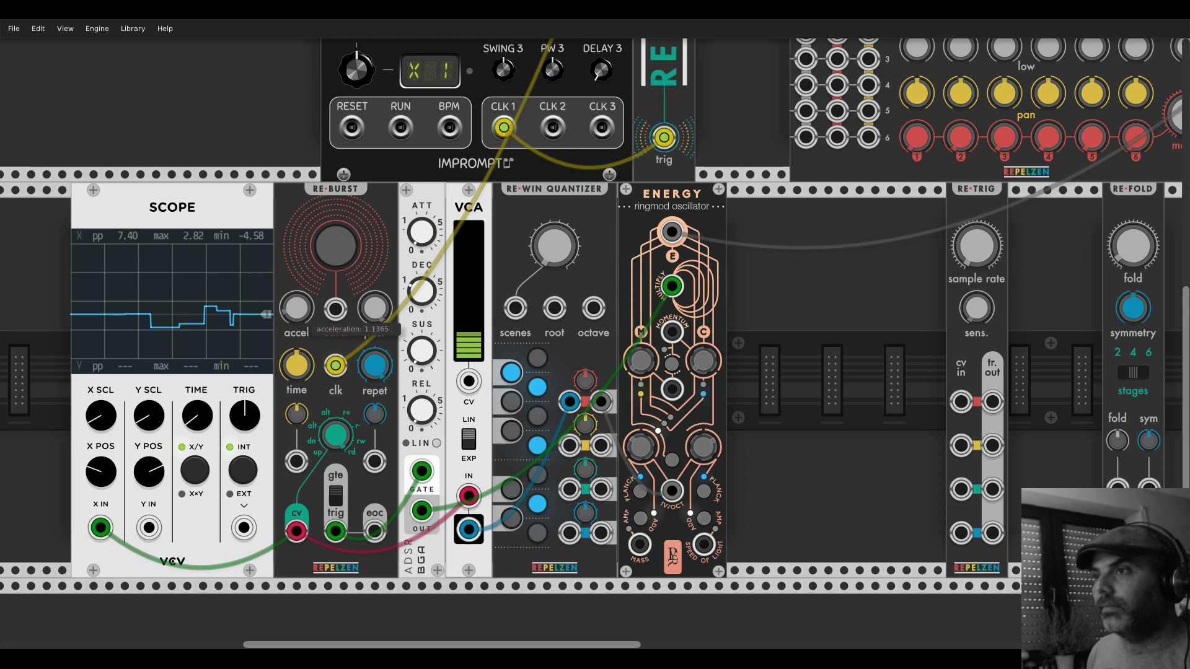
{"action": "mouse_move", "coordinate": [422, 301]}
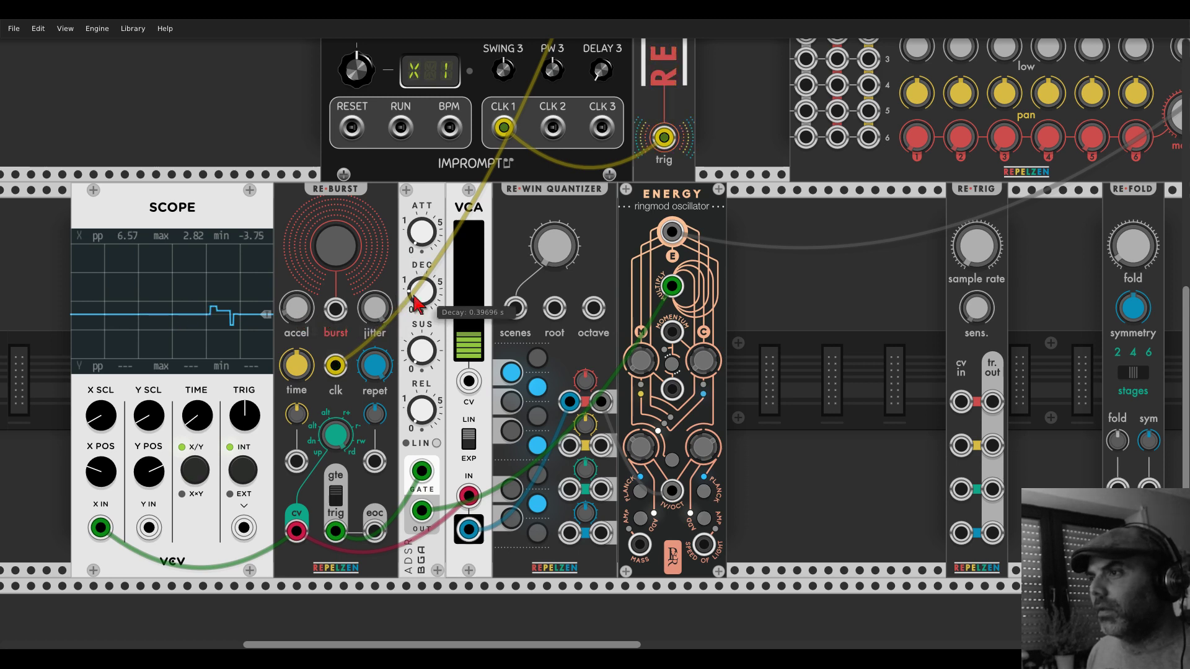
{"action": "left_click", "coordinate": [335, 260]}
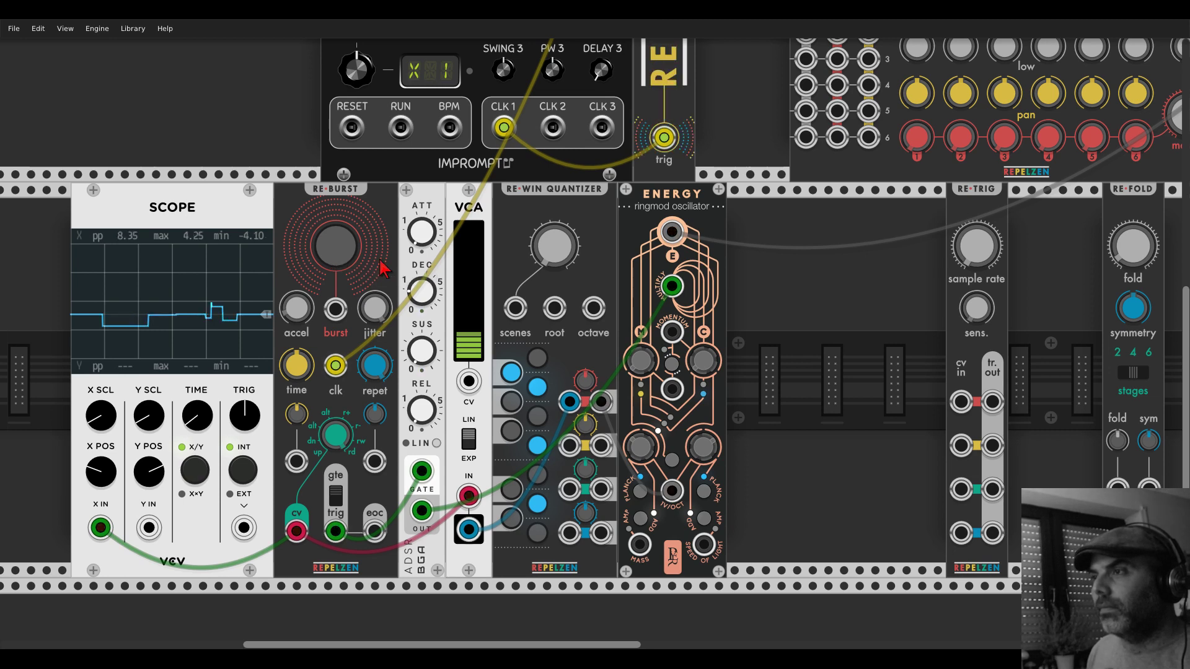
- Move Re-Fold next to Energy, patch Energy's output through it to the mixer, and fire a manual burst
{"action": "scroll", "coordinate": [820, 298], "scroll_direction": "down", "scroll_amount": 3}
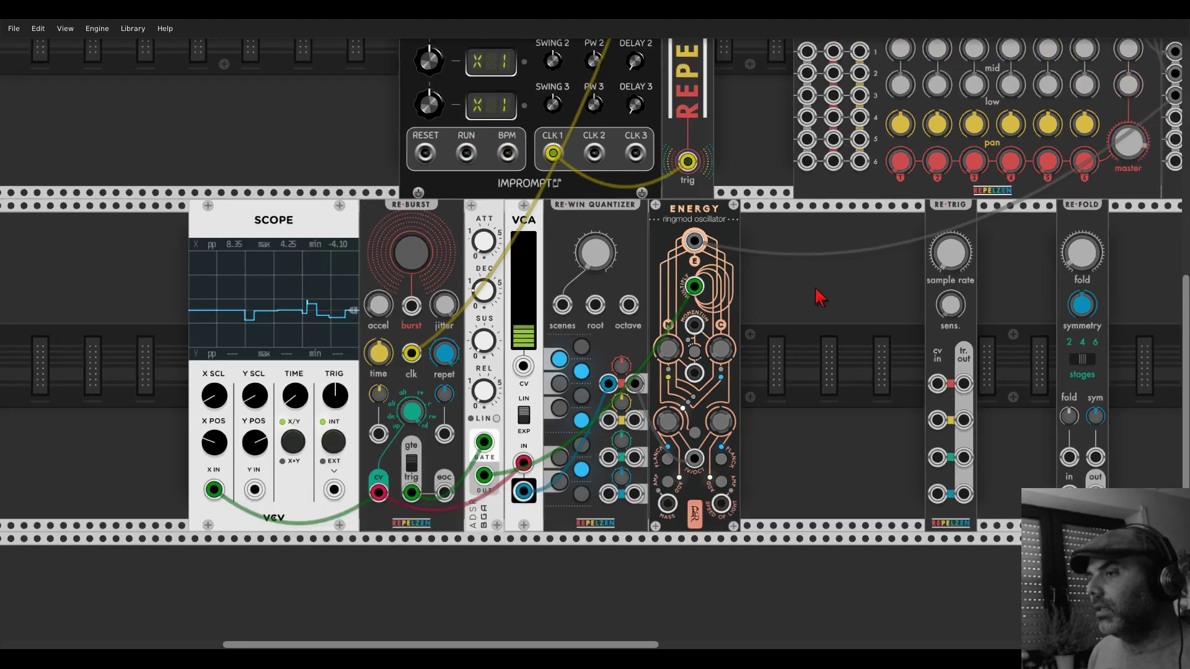
{"action": "scroll", "coordinate": [821, 298], "scroll_direction": "down", "scroll_amount": 1}
{"action": "left_click_drag", "start_coordinate": [818, 293], "coordinate": [568, 287]}
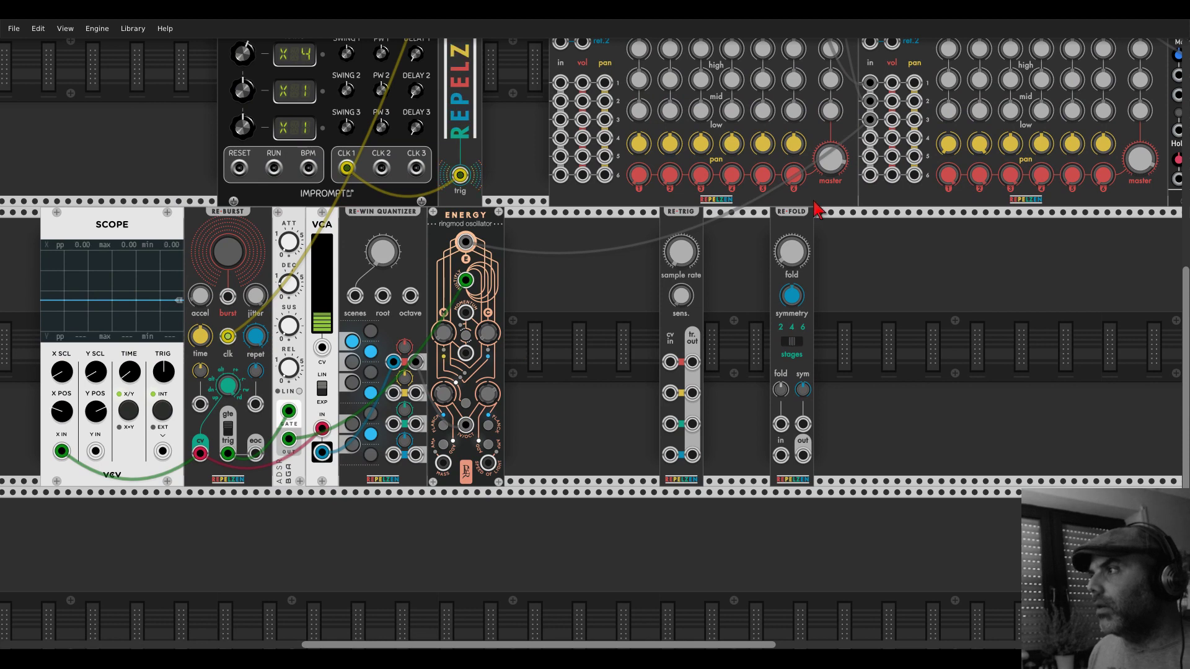
{"action": "left_click_drag", "start_coordinate": [784, 242], "coordinate": [466, 242]}
{"action": "left_click", "coordinate": [226, 254]}
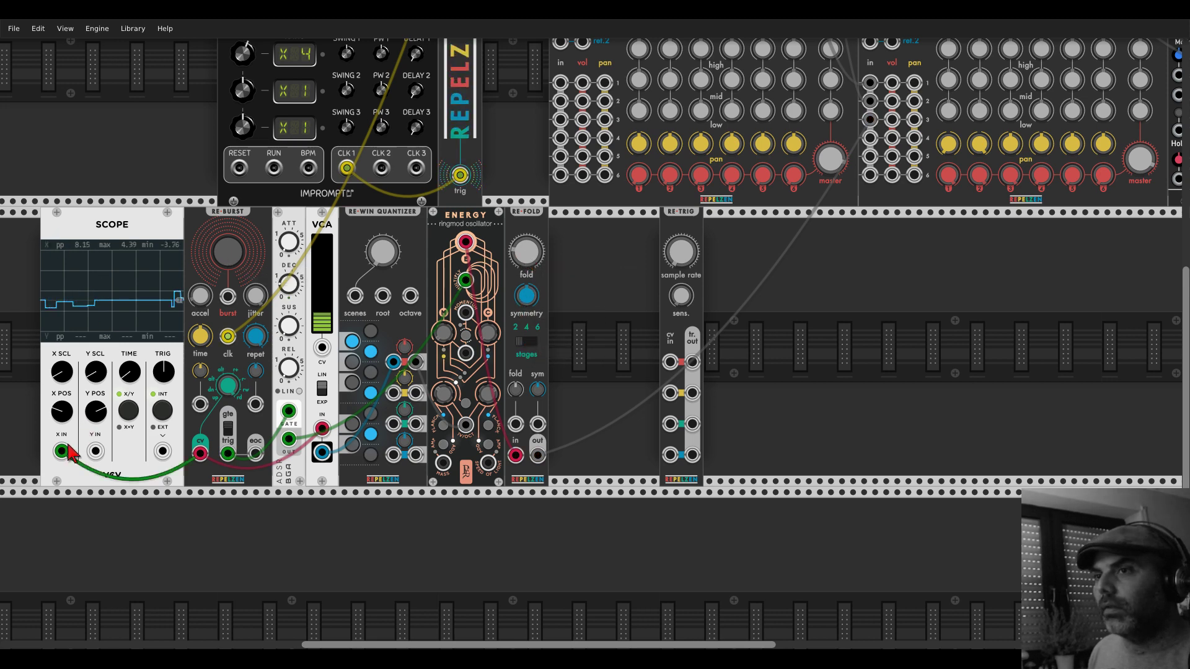
- Feed Re-Fold's output into Scope's X input, set Scope's time to 1.3021 ms/div, and fire a manual burst
{"action": "left_click_drag", "start_coordinate": [61, 451], "coordinate": [538, 455]}
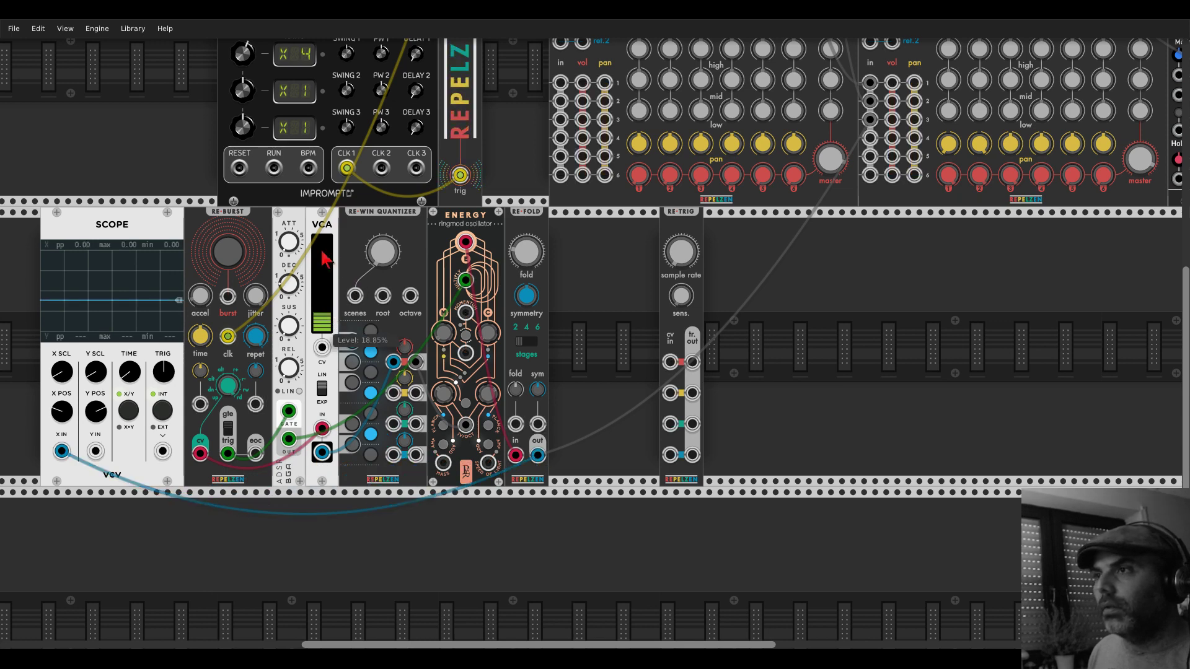
{"action": "left_click_drag", "start_coordinate": [130, 372], "coordinate": [129, 363]}
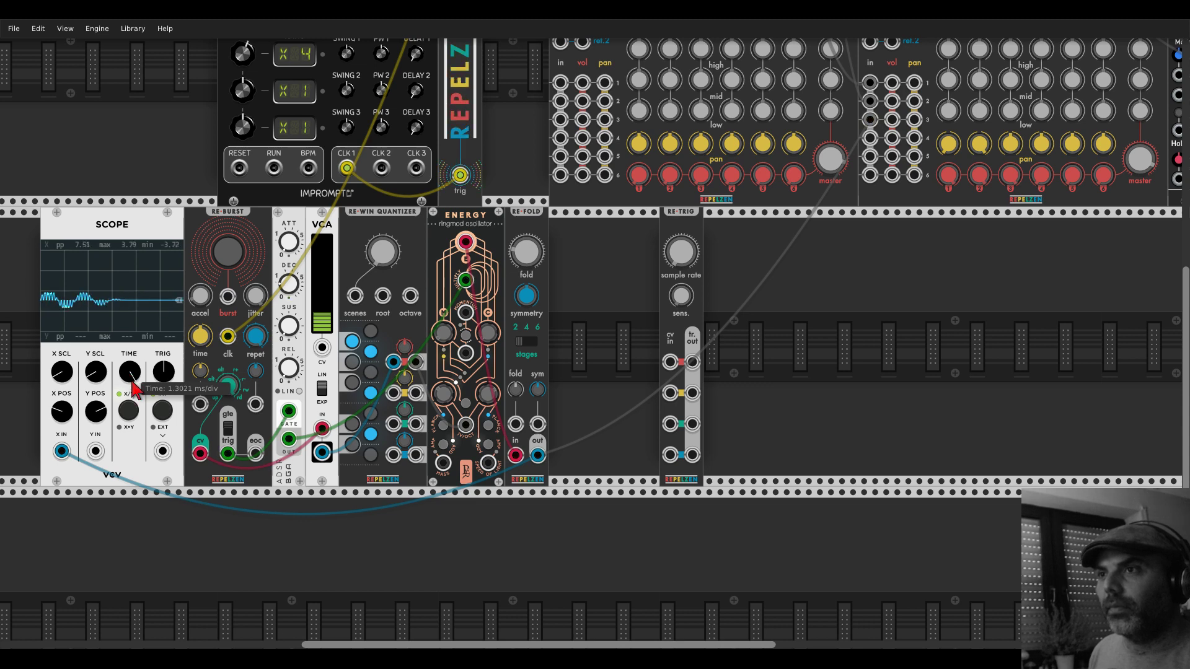
{"action": "left_click", "coordinate": [246, 249]}
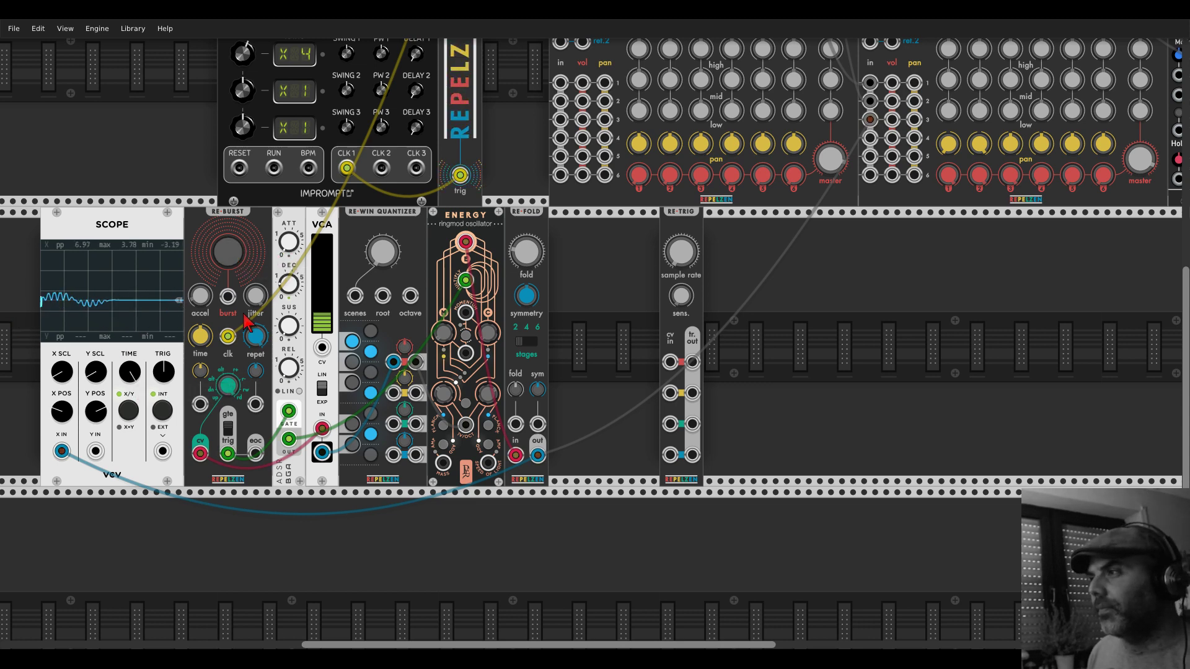
- Move Re-Trig away from Re-Fold to free rack space, and set channel 1's send1 amount on the second Rex-Mix to 0.5985
{"action": "left_click_drag", "start_coordinate": [674, 233], "coordinate": [1110, 248]}
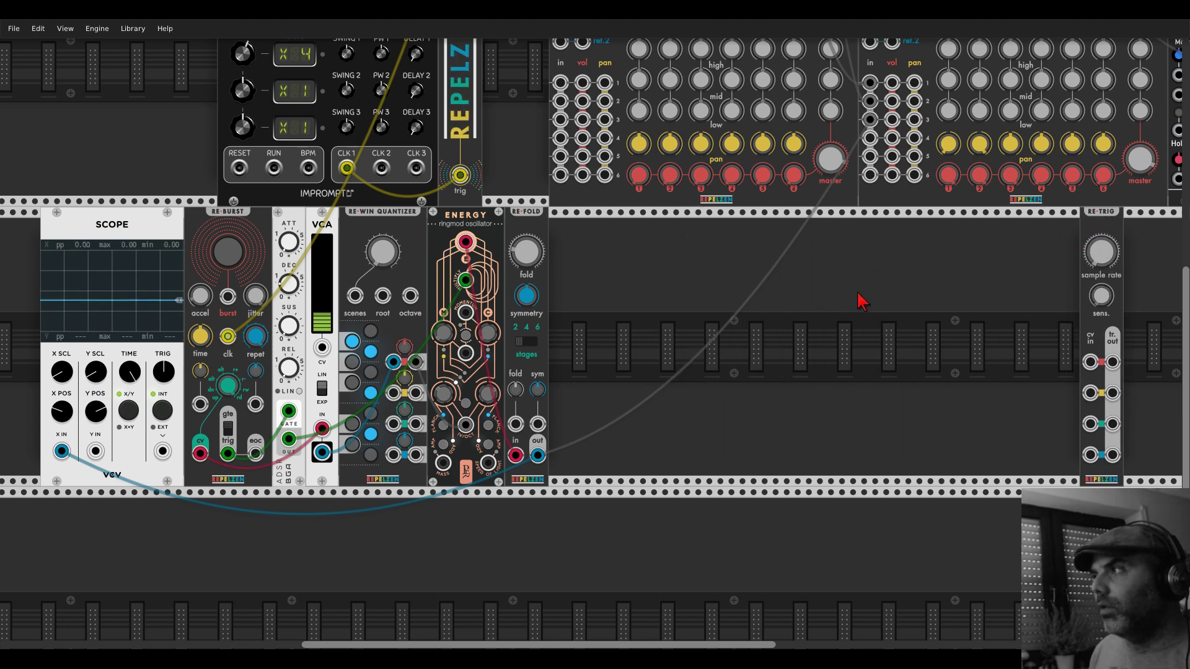
{"action": "scroll", "coordinate": [909, 300], "scroll_direction": "up", "scroll_amount": 3}
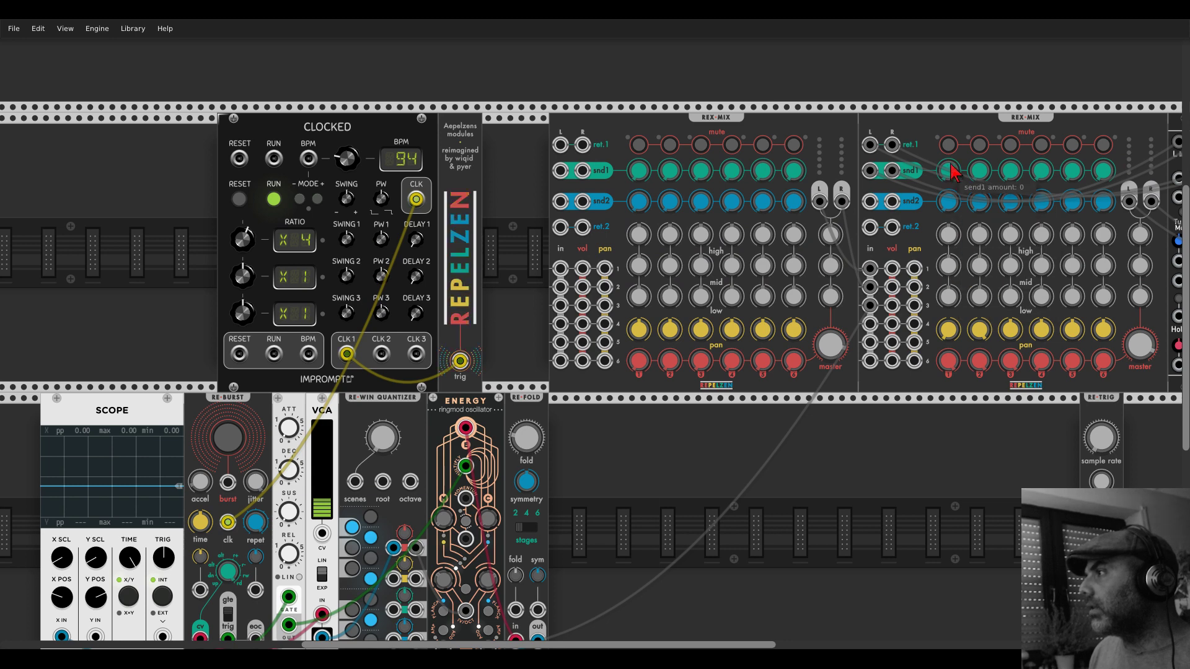
{"action": "mouse_move", "coordinate": [948, 180]}
{"action": "left_mouse_down"}
{"action": "mouse_move", "coordinate": [948, 165]}
{"action": "mouse_move", "coordinate": [953, 185]}
{"action": "left_mouse_up"}
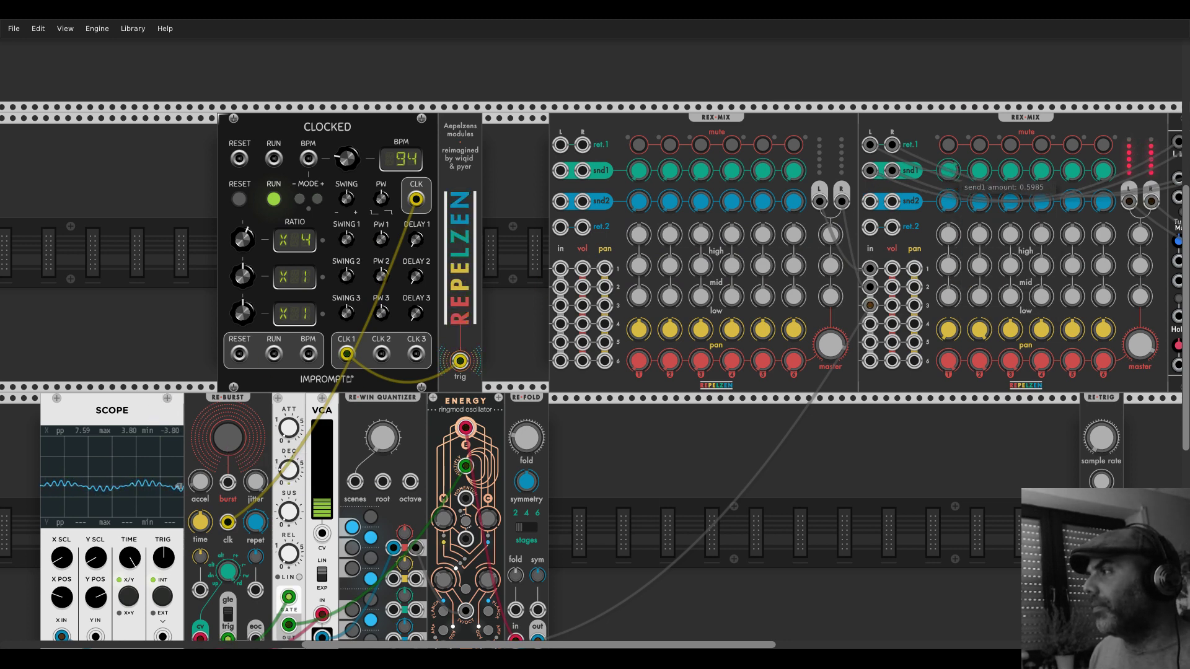
- Turn up channel 3's send1 amount on the second Rex-Mix
{"action": "scroll", "coordinate": [677, 412], "scroll_direction": "right", "scroll_amount": 10}
{"action": "scroll", "coordinate": [677, 412], "scroll_direction": "up", "scroll_amount": 2}
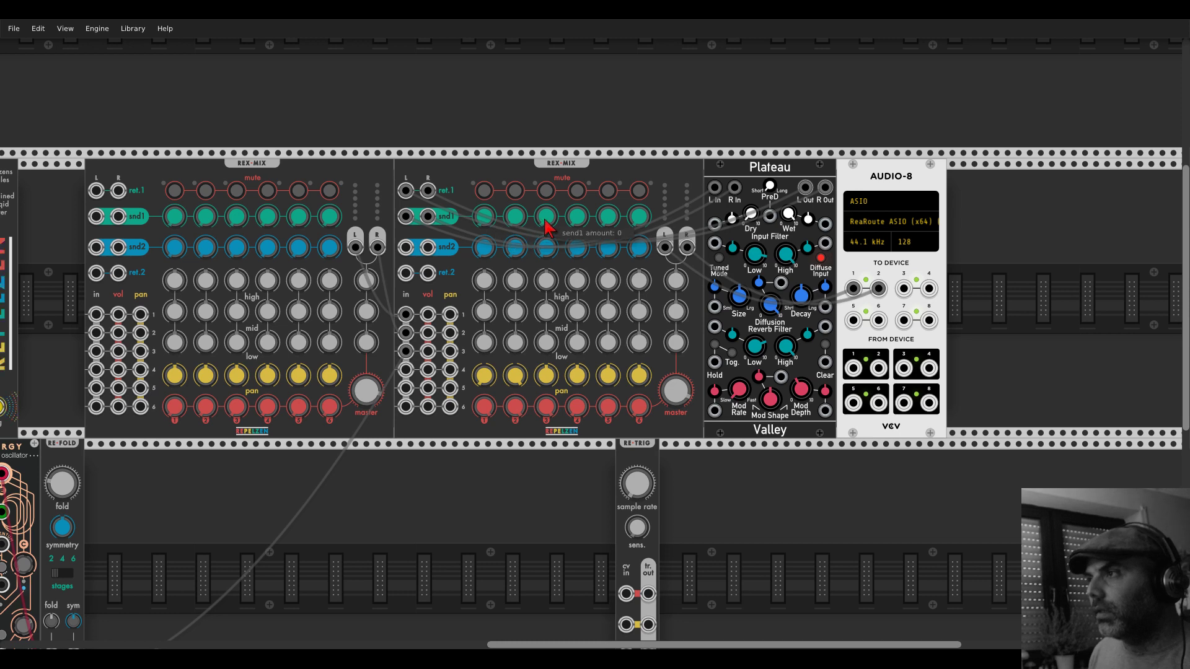
{"action": "scroll", "coordinate": [478, 386], "scroll_direction": "left", "scroll_amount": 5}
{"action": "scroll", "coordinate": [479, 385], "scroll_direction": "down", "scroll_amount": 3}
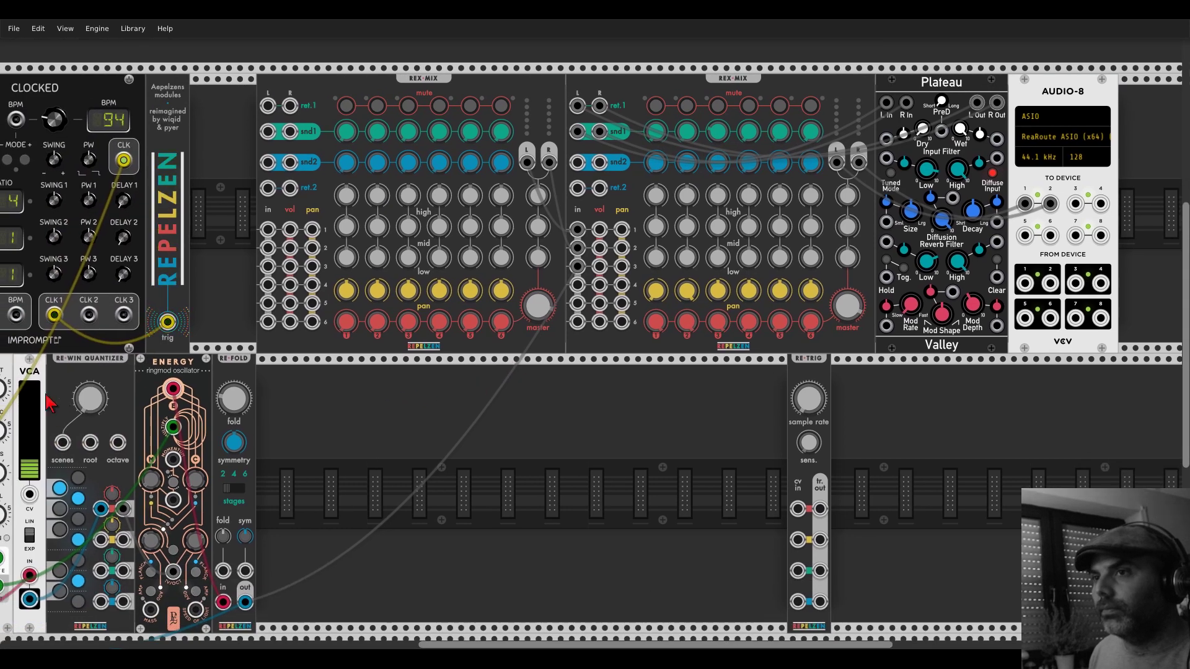
{"action": "scroll", "coordinate": [241, 374], "scroll_direction": "left", "scroll_amount": 3}
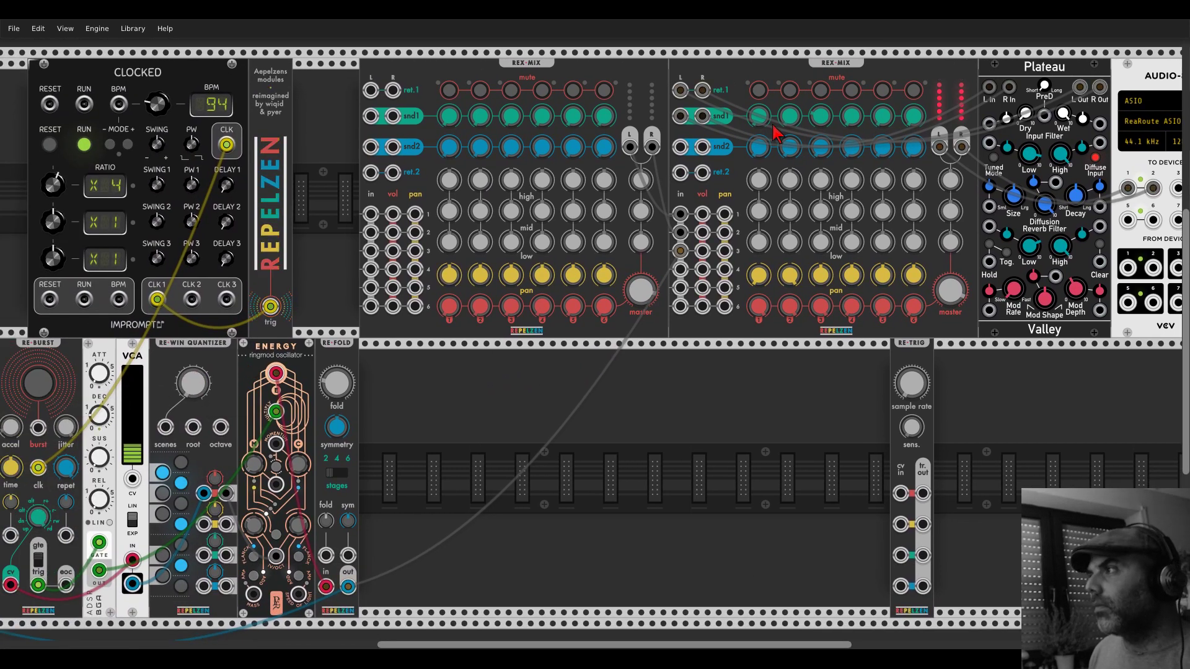
{"action": "left_click_drag", "start_coordinate": [823, 135], "coordinate": [825, 130]}
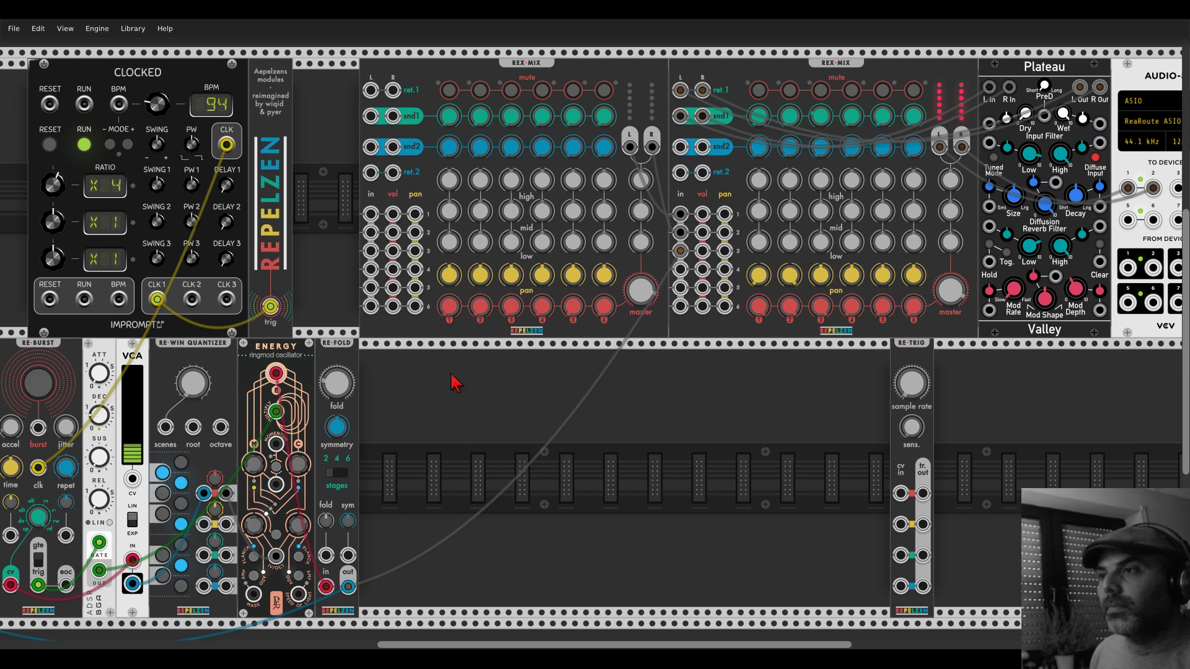
- Search the module library for "chrono", place the Chronoblob delay beside Re-Fold, and patch Re-Fold's output into its left input
{"action": "left_click_drag", "start_coordinate": [452, 380], "coordinate": [673, 337]}
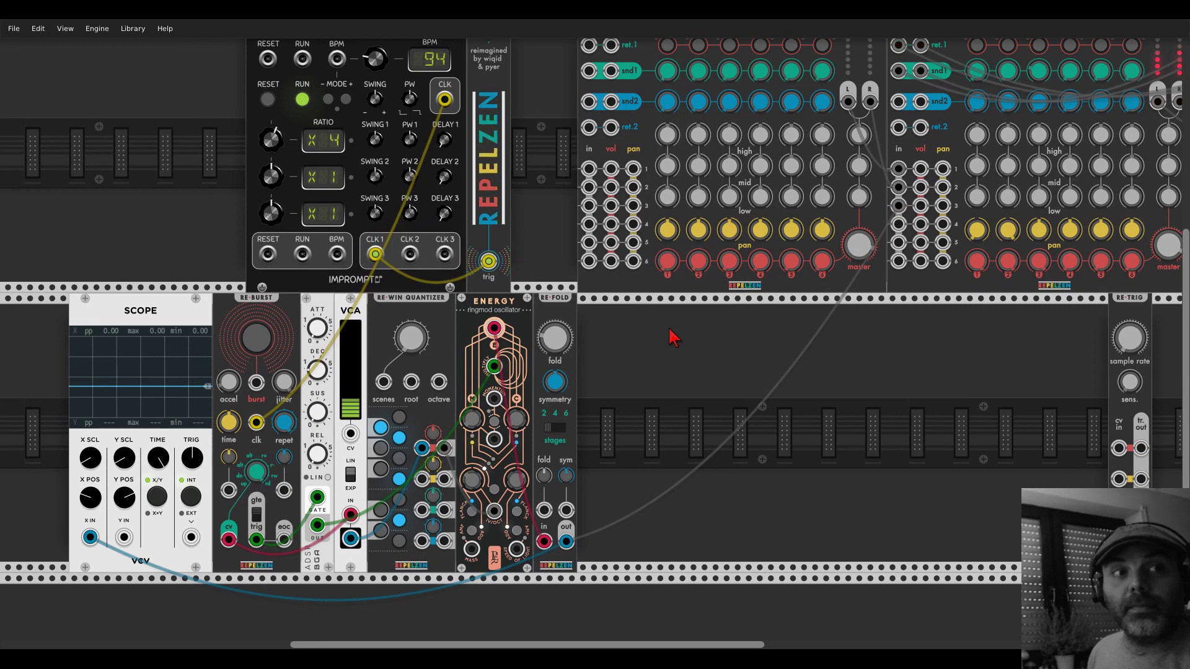
{"action": "right_click", "coordinate": [657, 397]}
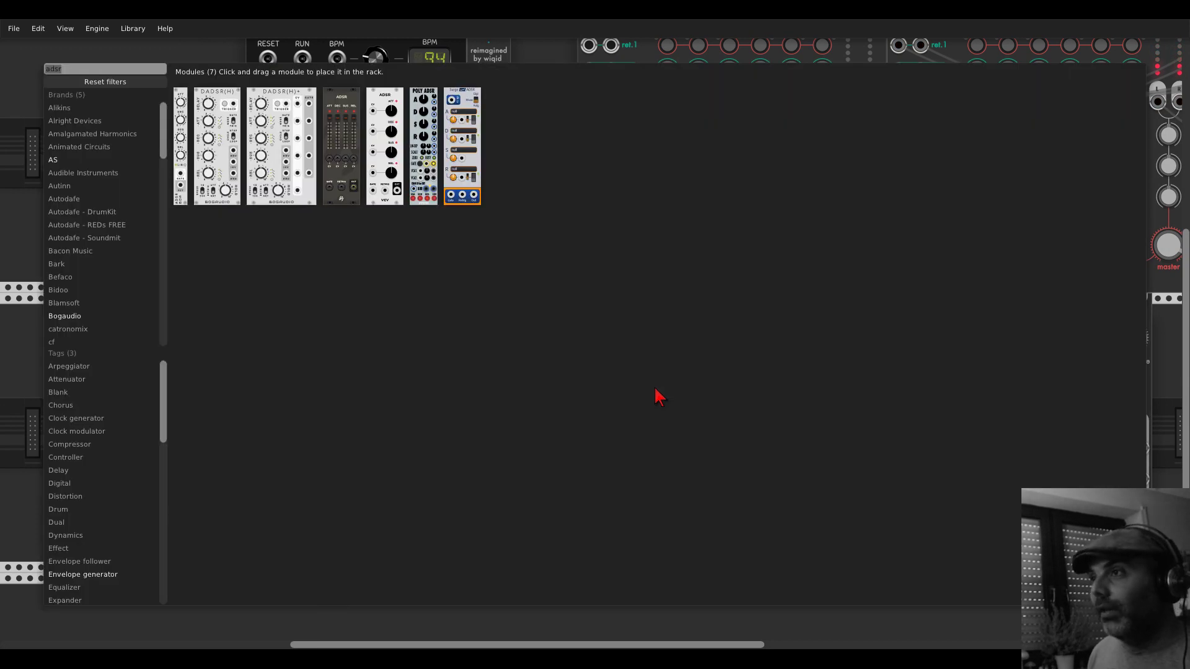
{"action": "left_click", "coordinate": [136, 85]}
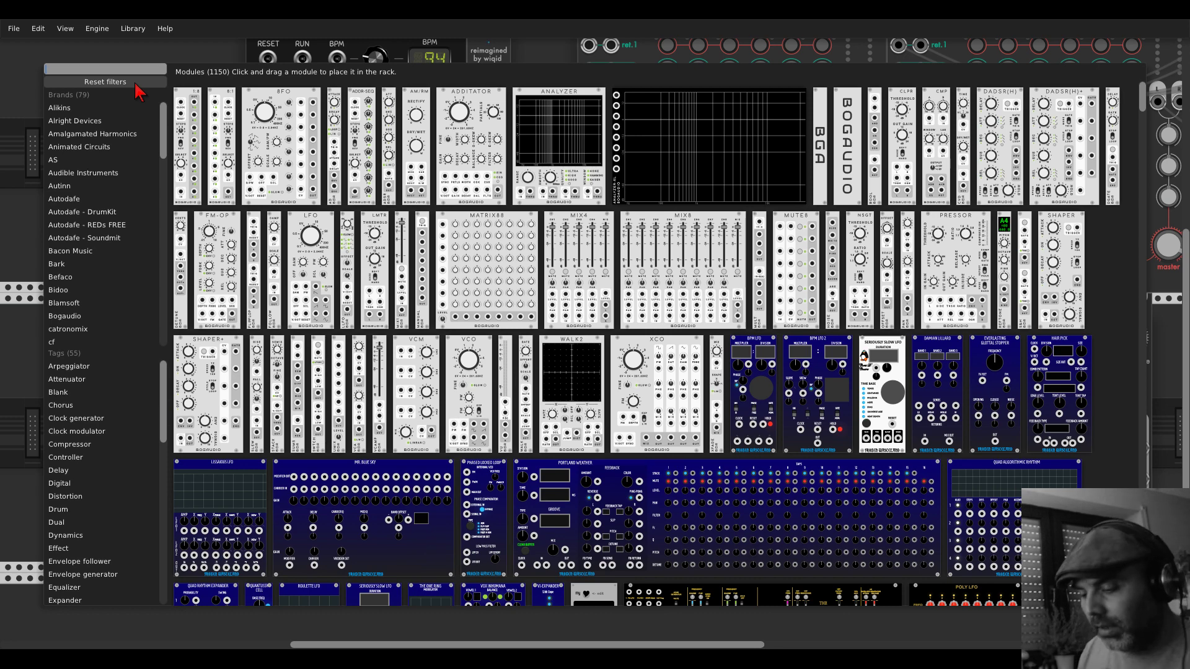
{"action": "type", "text": "chrono"}
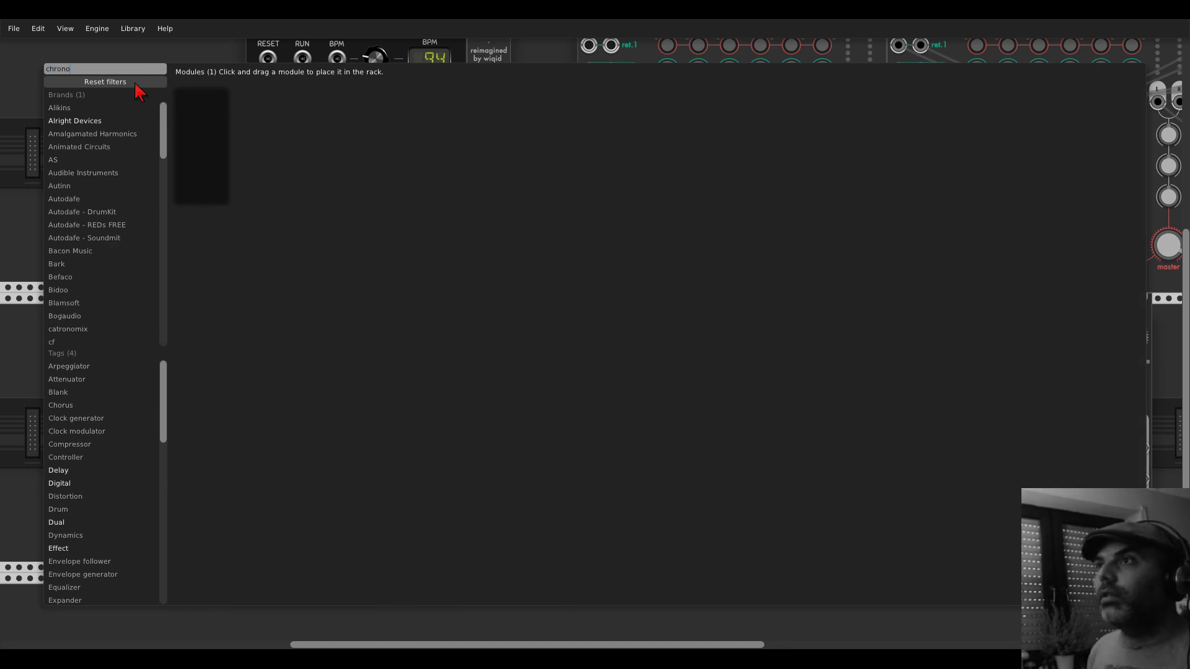
{"action": "left_click_drag", "start_coordinate": [177, 93], "coordinate": [587, 305]}
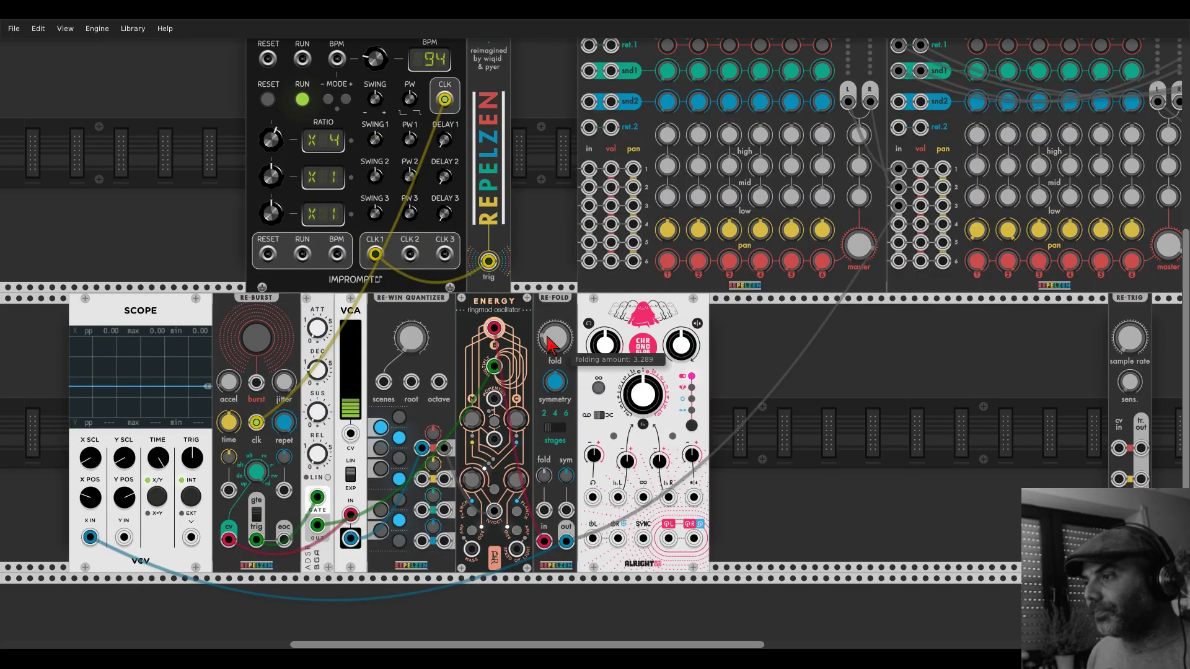
{"action": "left_click_drag", "start_coordinate": [566, 541], "coordinate": [593, 538]}
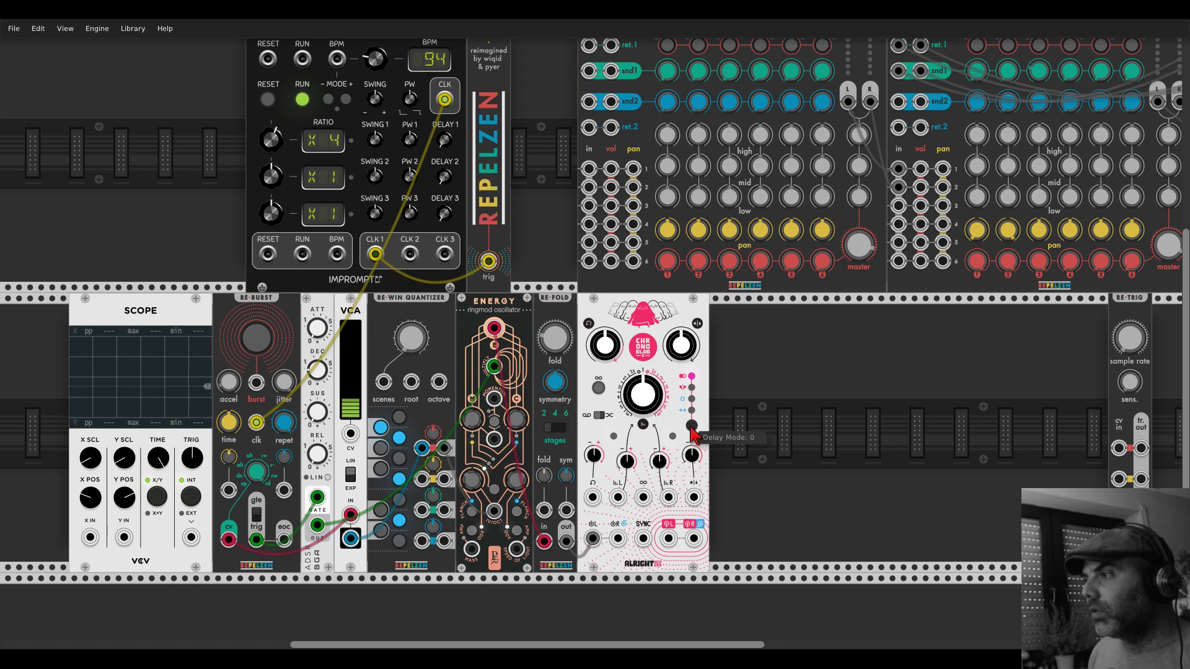
- Sync Chronoblob to Clocked's master clock, adjust its delay settings, and patch its two outputs into left inputs 3 and 4 of the second Rex-Mix
{"action": "left_click_drag", "start_coordinate": [644, 538], "coordinate": [444, 99]}
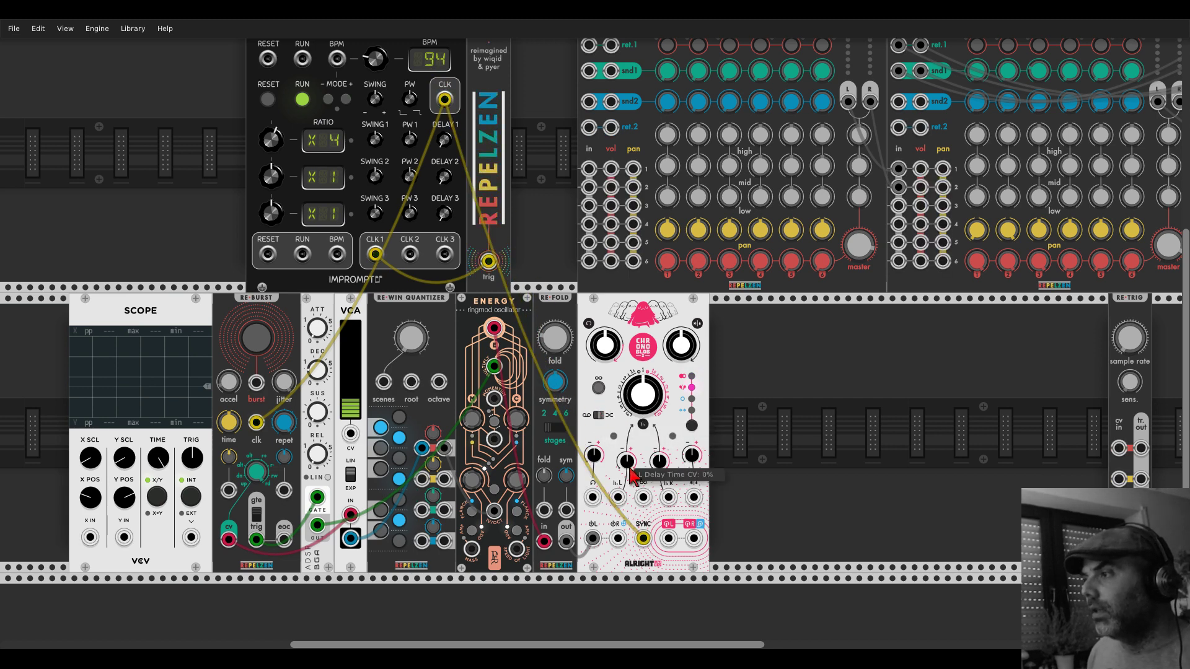
{"action": "left_click_drag", "start_coordinate": [631, 474], "coordinate": [631, 458]}
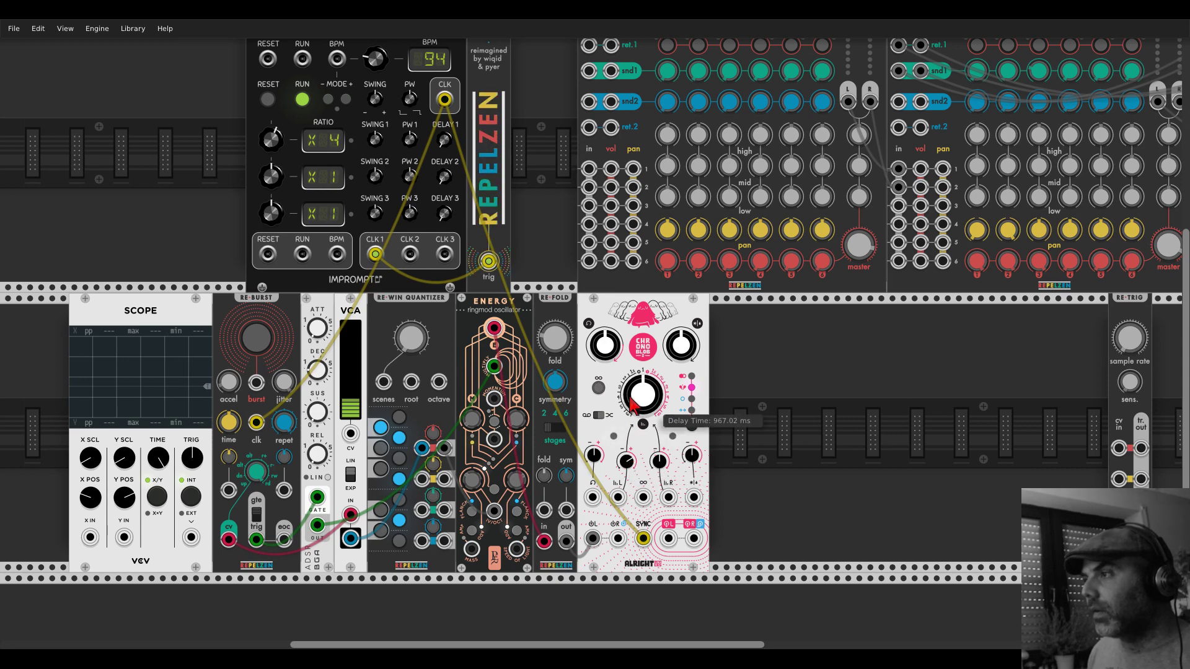
{"action": "left_click_drag", "start_coordinate": [669, 538], "coordinate": [693, 538]}
{"action": "scroll", "coordinate": [566, 415], "scroll_direction": "right", "scroll_amount": 5}
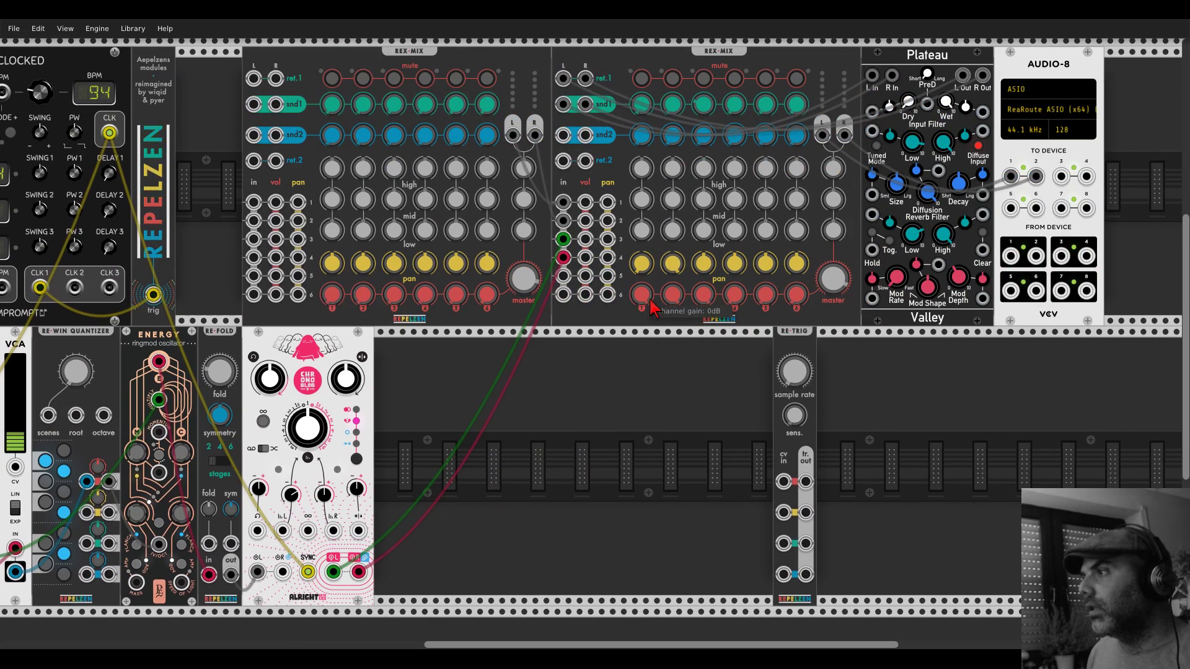
- Set channel 4 on the second Rex-Mix to a gain of -22.47 dB and a send1 amount of 0.1605
{"action": "left_click_drag", "start_coordinate": [734, 263], "coordinate": [735, 297]}
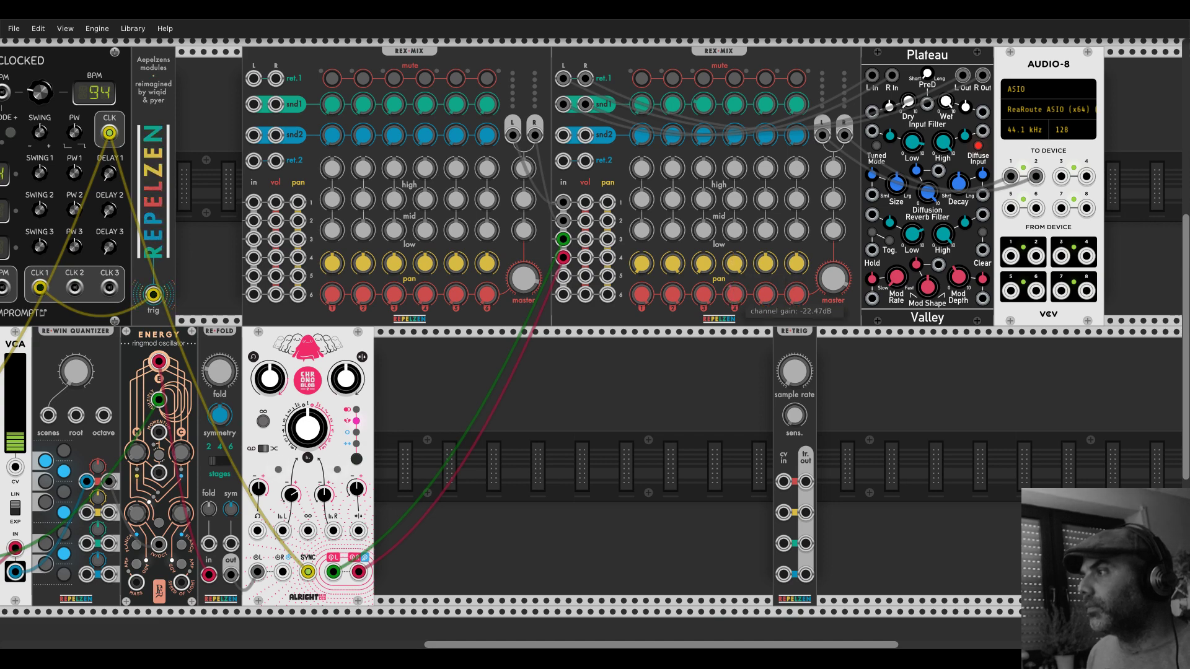
{"action": "scroll", "coordinate": [734, 297], "scroll_direction": "up", "scroll_amount": 2}
{"action": "left_click_drag", "start_coordinate": [734, 166], "coordinate": [735, 167]}
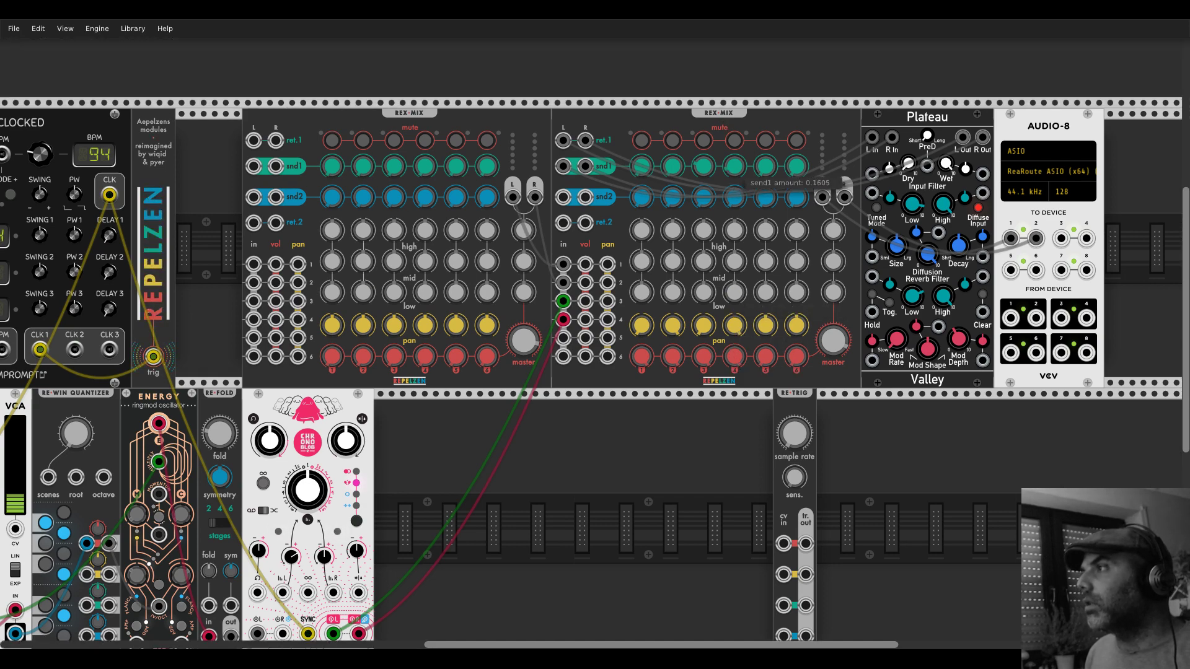
- Adjust Chronoblob's delay time and feedback amount, and fine-tune the ADSR's decay
{"action": "left_click_drag", "start_coordinate": [434, 561], "coordinate": [862, 422]}
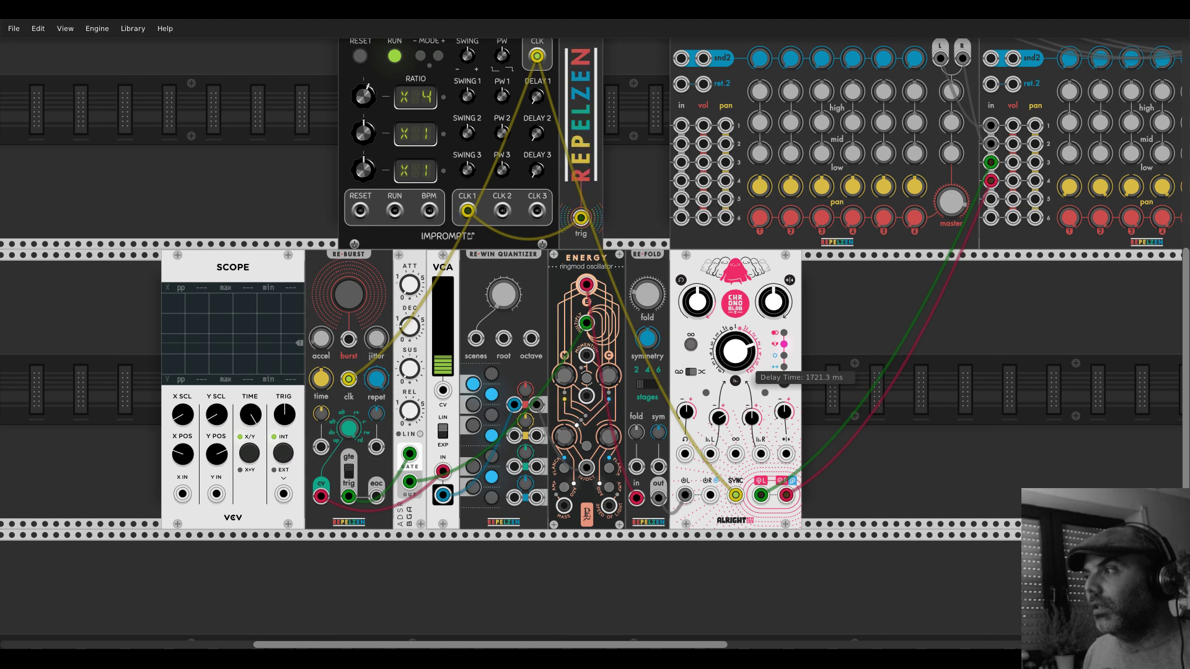
{"action": "left_click_drag", "start_coordinate": [751, 358], "coordinate": [724, 352]}
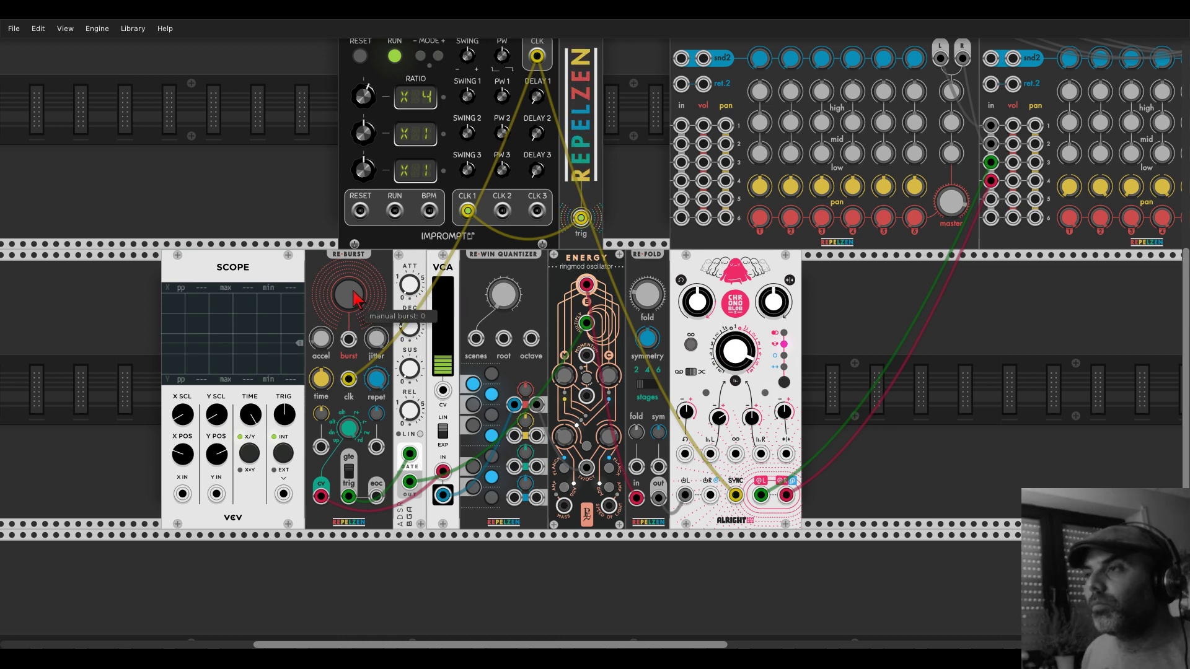
{"action": "left_click_drag", "start_coordinate": [697, 302], "coordinate": [697, 310]}
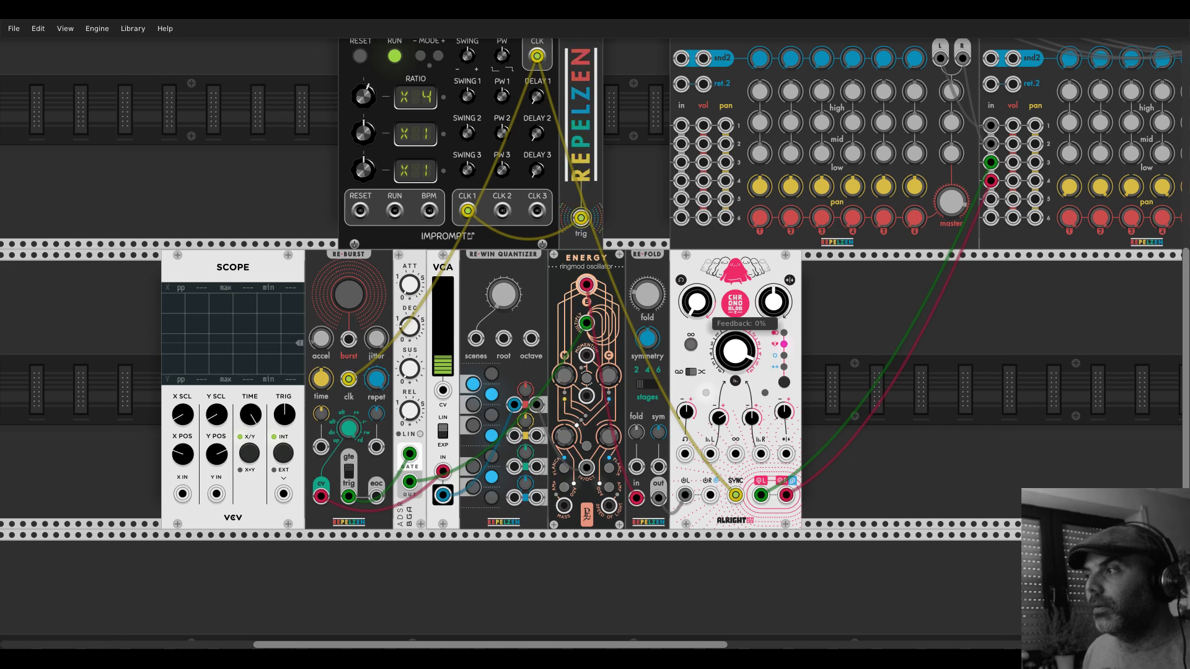
{"action": "left_click_drag", "start_coordinate": [697, 302], "coordinate": [696, 264]}
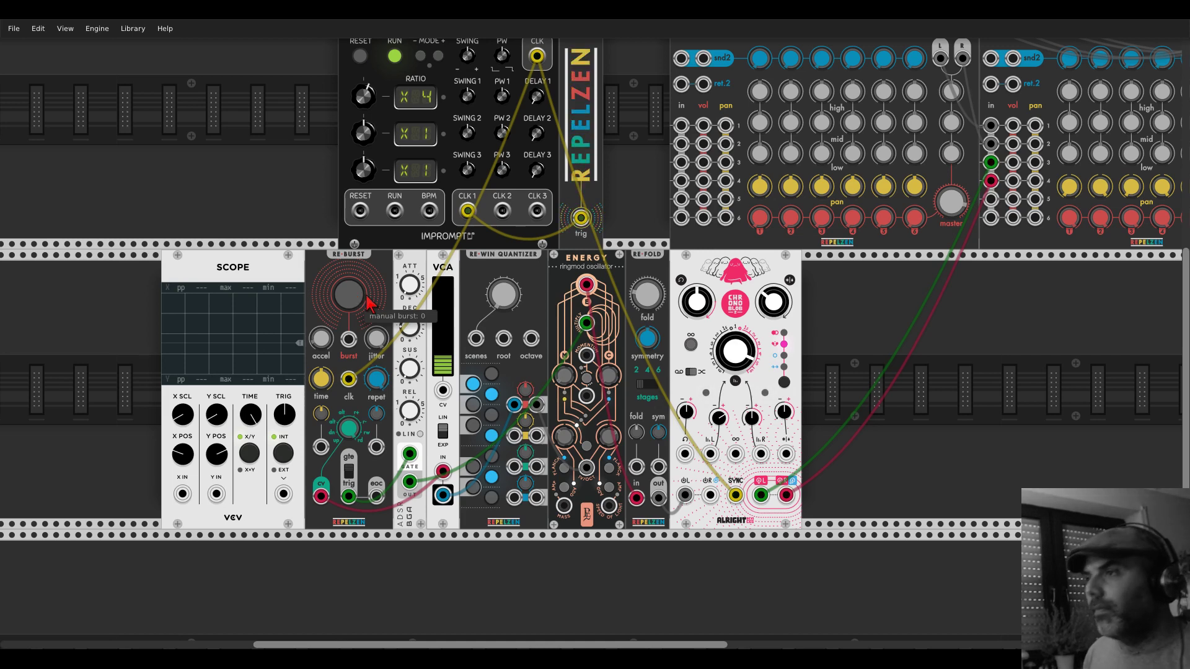
{"action": "left_click_drag", "start_coordinate": [409, 327], "coordinate": [411, 333]}
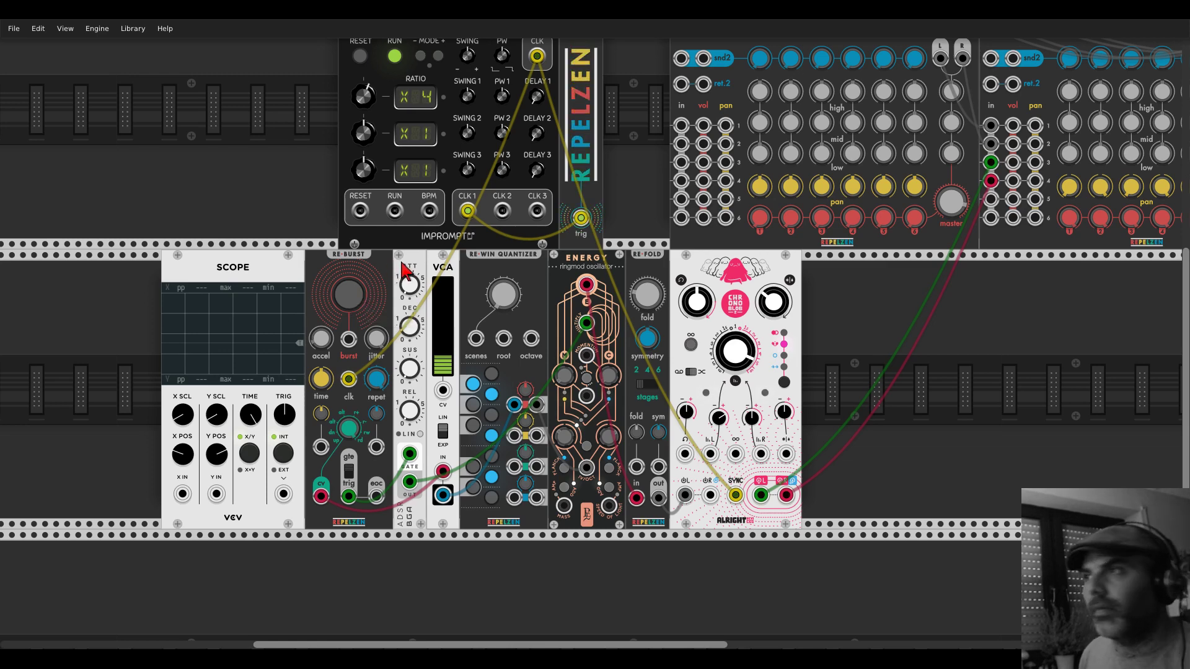
- Set Clocked's second clock ratio to /19 and patch CLK 2 into Re-Burst's burst input
{"action": "left_click_drag", "start_coordinate": [364, 133], "coordinate": [364, 157]}
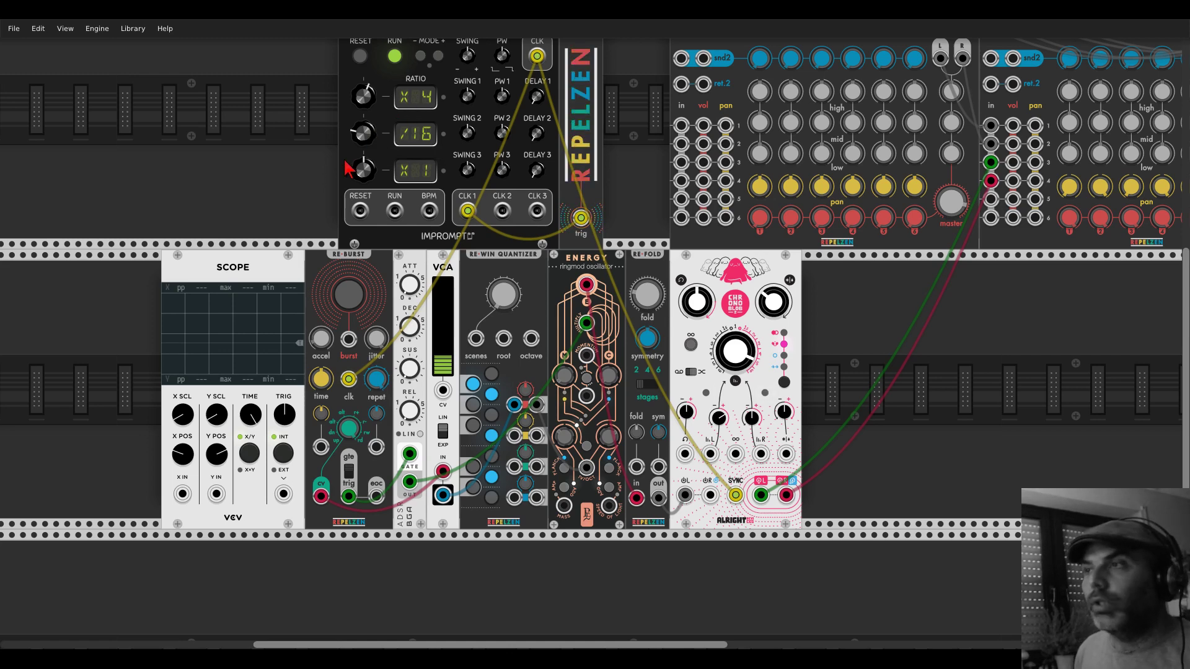
{"action": "scroll", "coordinate": [289, 183], "scroll_direction": "up", "scroll_amount": 2}
{"action": "scroll", "coordinate": [289, 184], "scroll_direction": "up", "scroll_amount": 2}
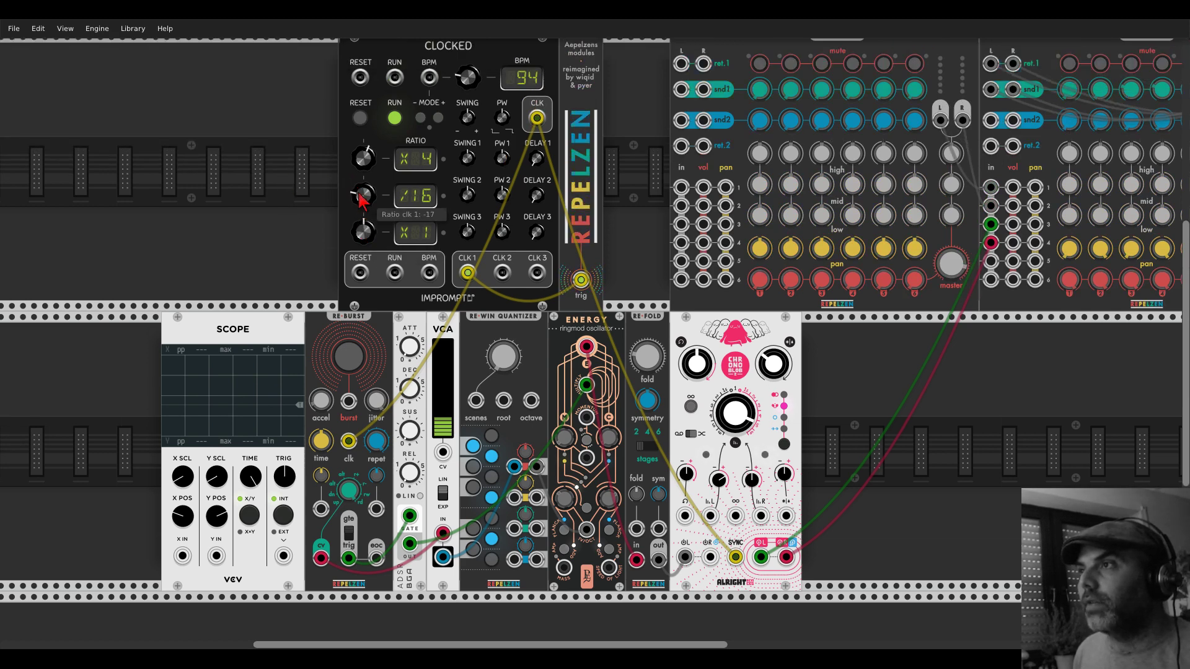
{"action": "mouse_move", "coordinate": [363, 195]}
{"action": "left_mouse_down"}
{"action": "mouse_move", "coordinate": [363, 206]}
{"action": "mouse_move", "coordinate": [360, 195]}
{"action": "left_mouse_up"}
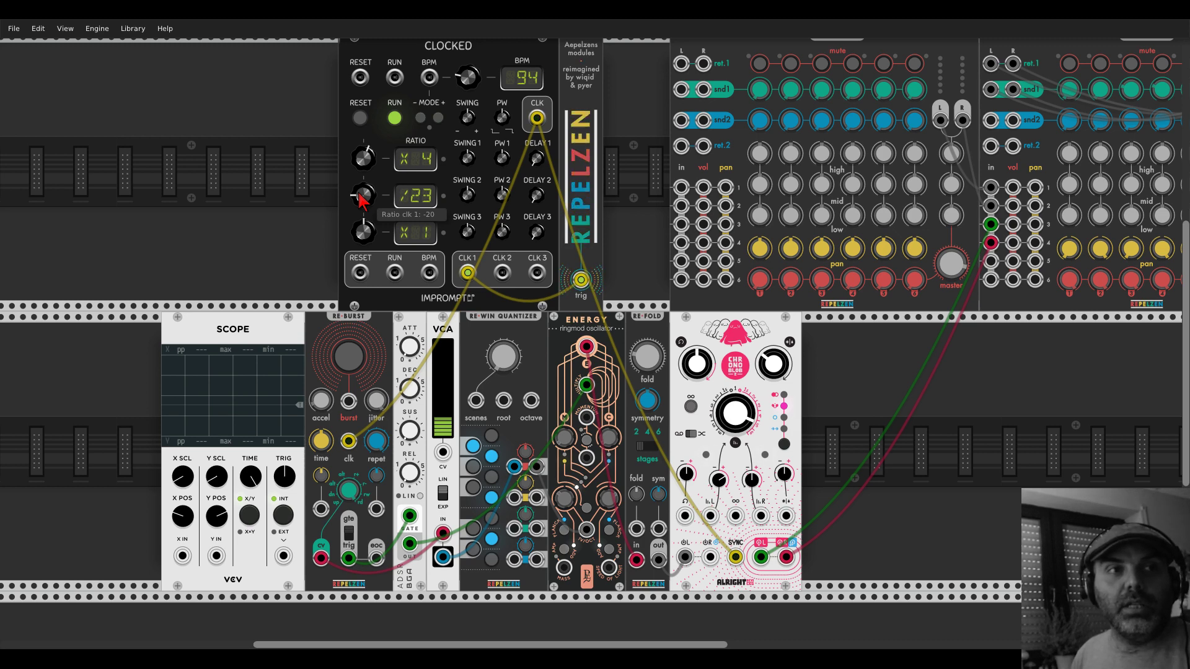
{"action": "left_click_drag", "start_coordinate": [362, 198], "coordinate": [361, 198]}
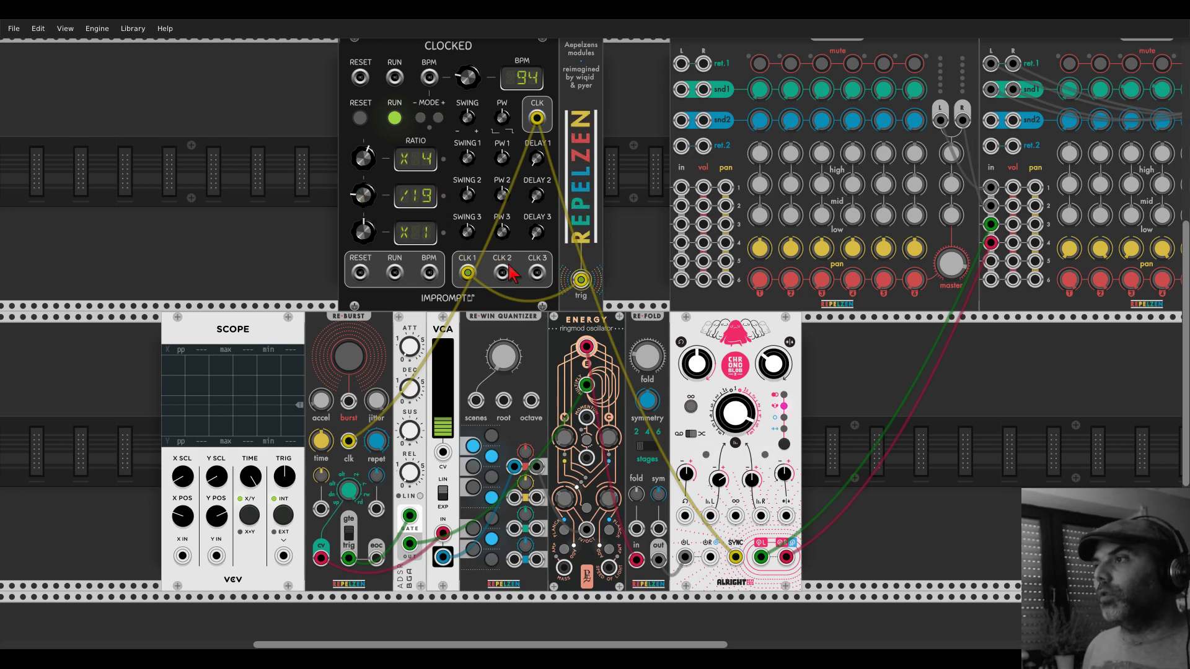
{"action": "left_click_drag", "start_coordinate": [502, 273], "coordinate": [348, 401]}
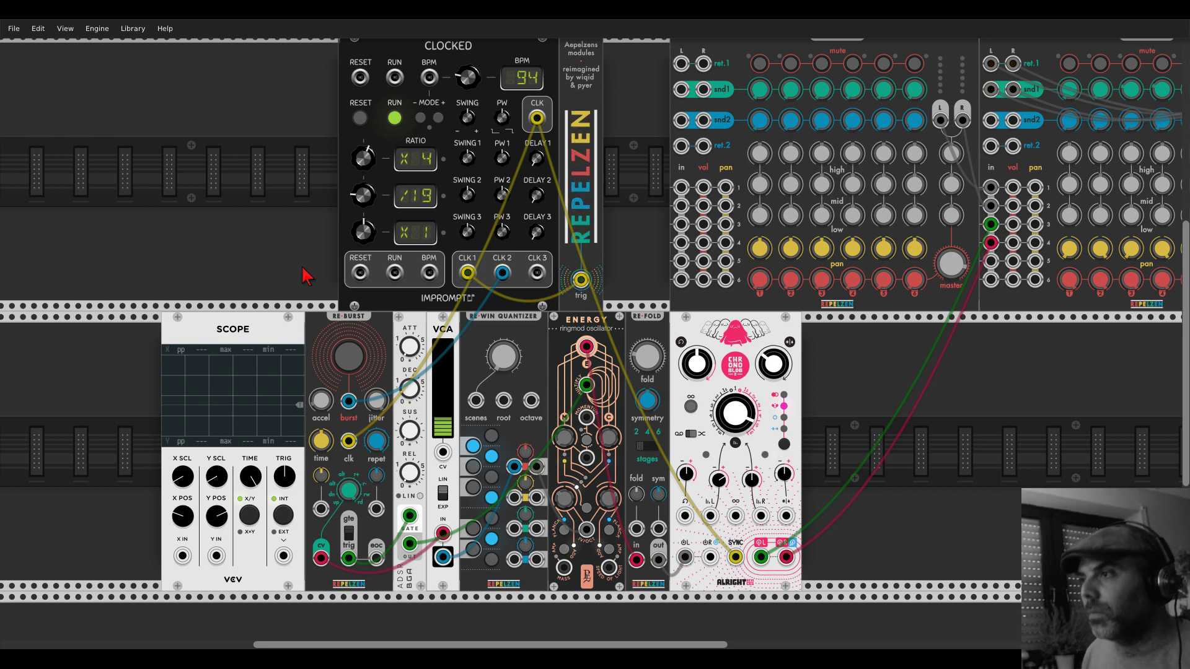
- Try a slight change of Energy's Momentum M and reset it to 0
{"action": "scroll", "coordinate": [305, 269], "scroll_direction": "down", "scroll_amount": 2}
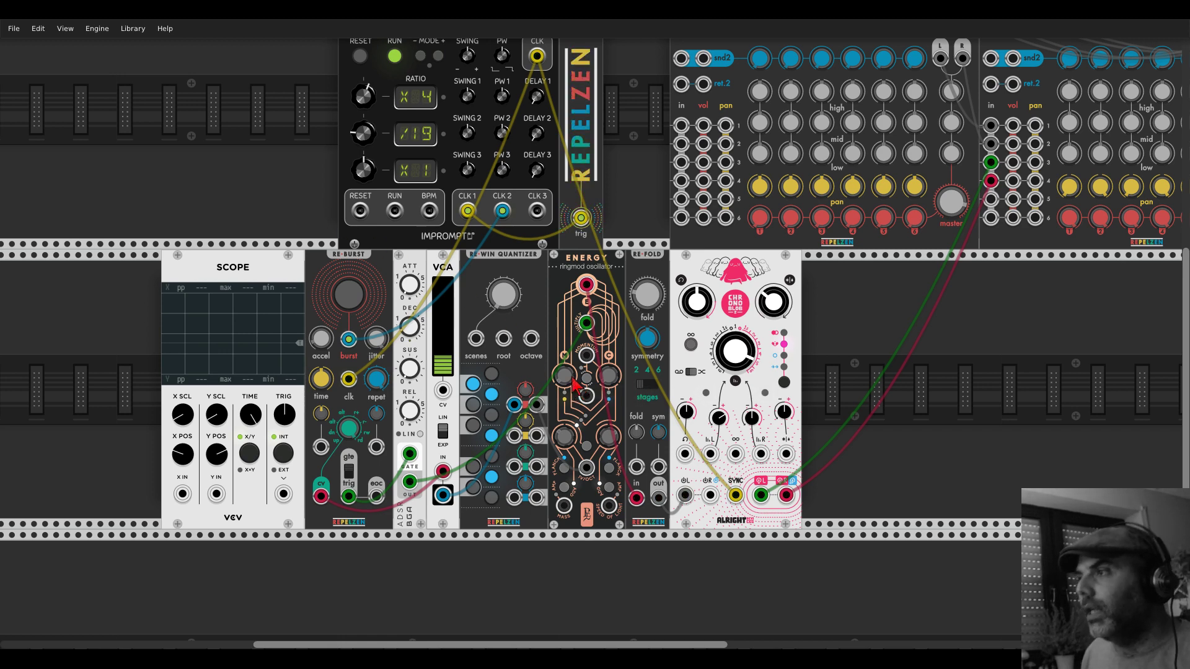
{"action": "mouse_move", "coordinate": [567, 384]}
{"action": "left_mouse_down"}
{"action": "mouse_move", "coordinate": [567, 365]}
{"action": "mouse_move", "coordinate": [567, 380]}
{"action": "left_mouse_up"}
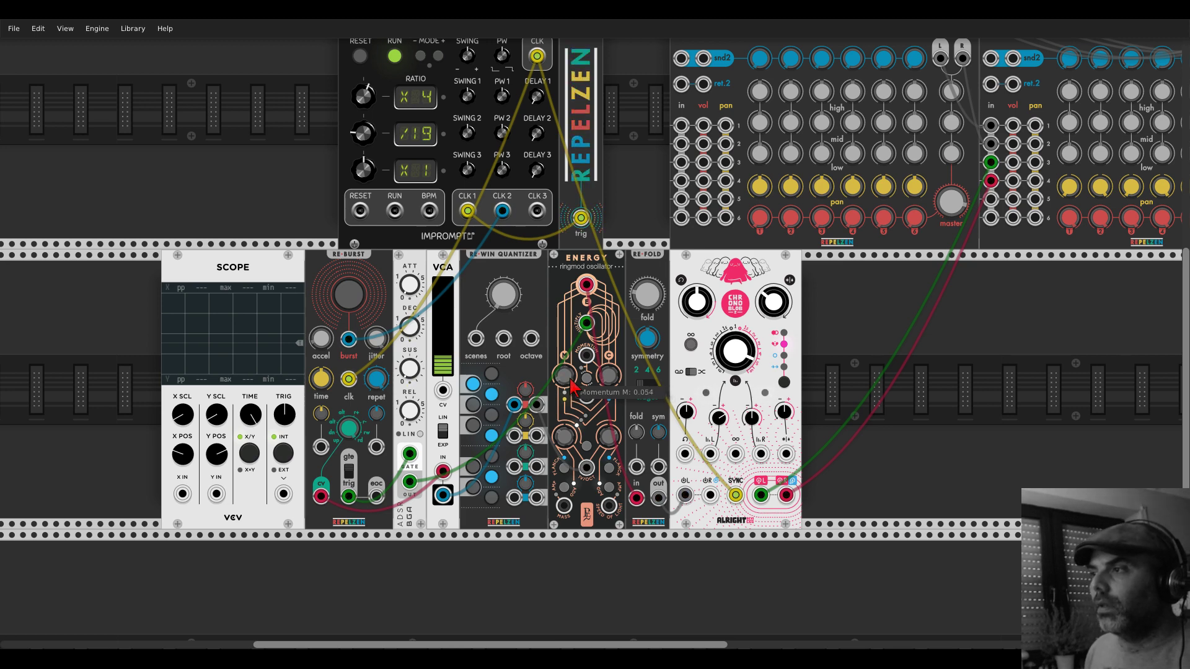
{"action": "double_click", "coordinate": [571, 387]}
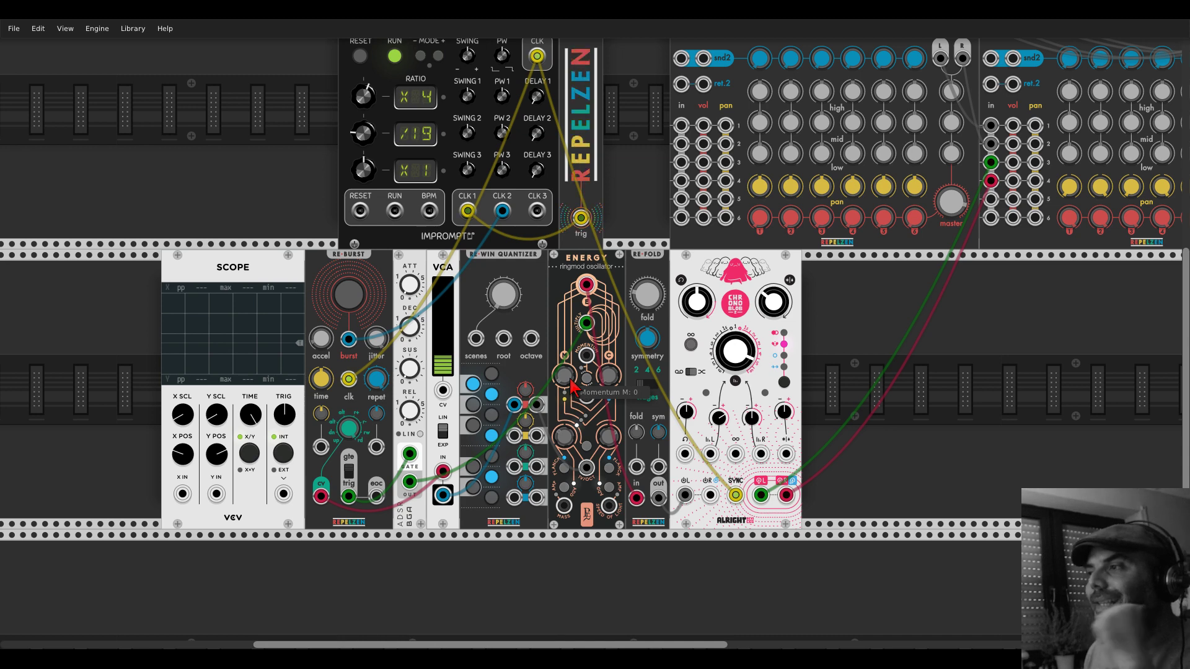
- Shift Clocked and the Repelzen panel along their row so that Clocked starts directly above Scope
{"action": "scroll", "coordinate": [611, 114], "scroll_direction": "up", "scroll_amount": 3}
{"action": "left_click_drag", "start_coordinate": [604, 117], "coordinate": [428, 124]}
{"action": "scroll", "coordinate": [533, 229], "scroll_direction": "down", "scroll_amount": 2}
{"action": "scroll", "coordinate": [534, 229], "scroll_direction": "down", "scroll_amount": 2}
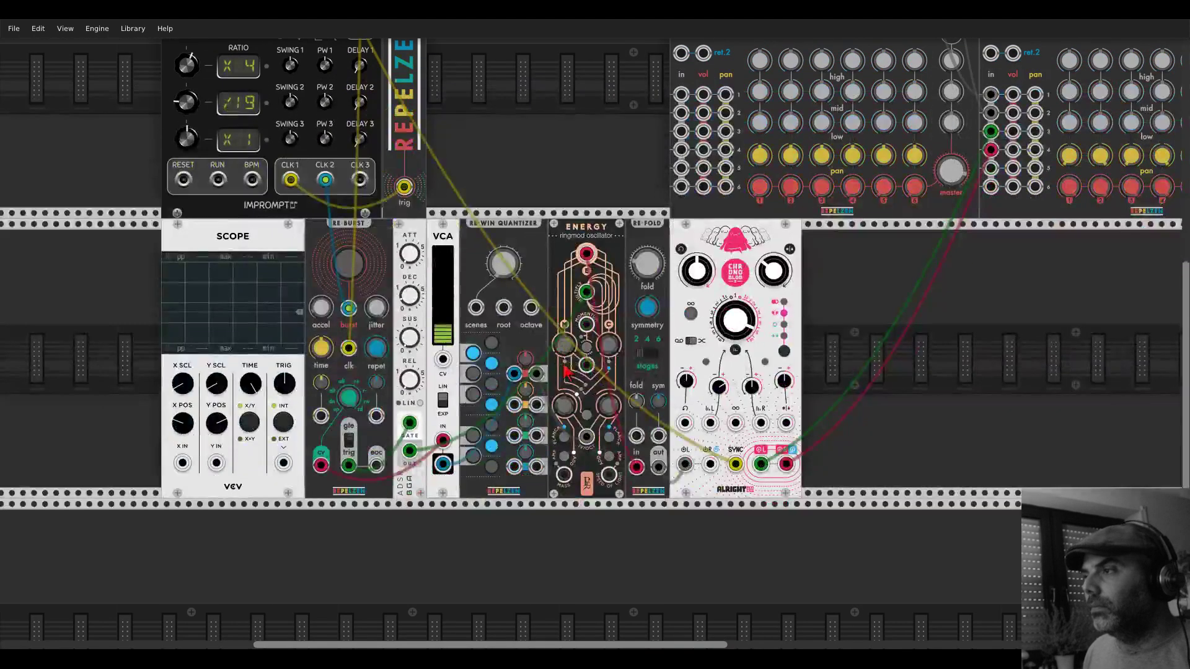
{"action": "left_click_drag", "start_coordinate": [564, 344], "coordinate": [609, 338]}
- Search the module library for "octa" and place Erica Synths' Black Octasource beside the Repelzen panel
{"action": "scroll", "coordinate": [547, 186], "scroll_direction": "up", "scroll_amount": 2}
{"action": "right_click", "coordinate": [547, 184]}
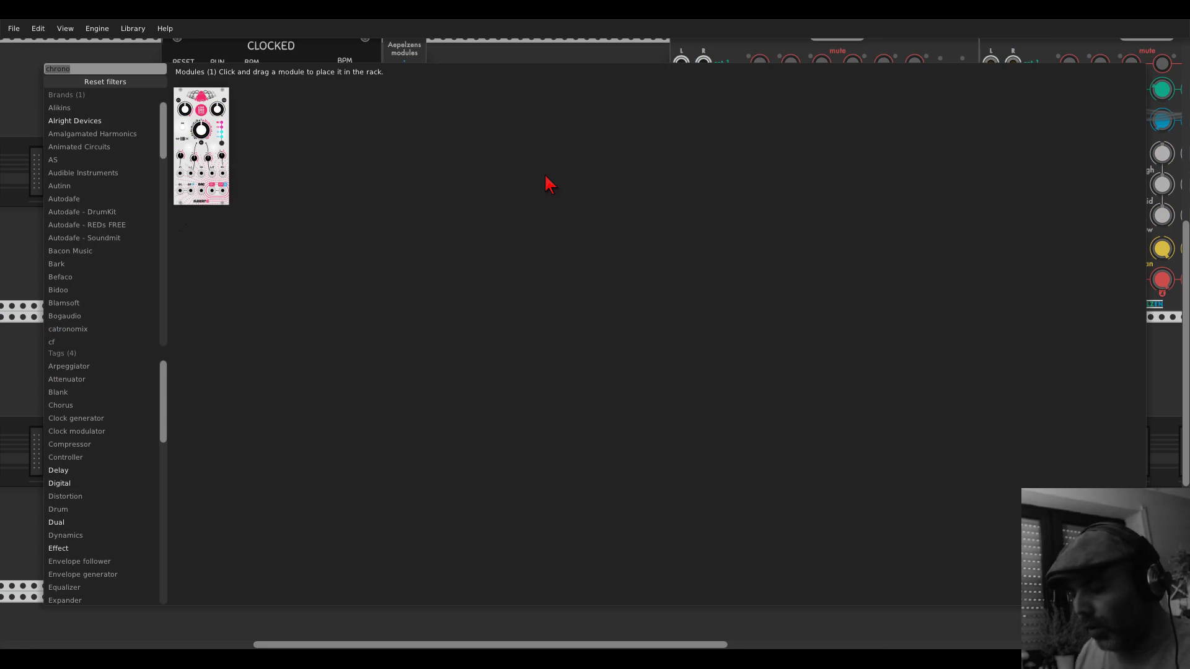
{"action": "type", "text": "octa"}
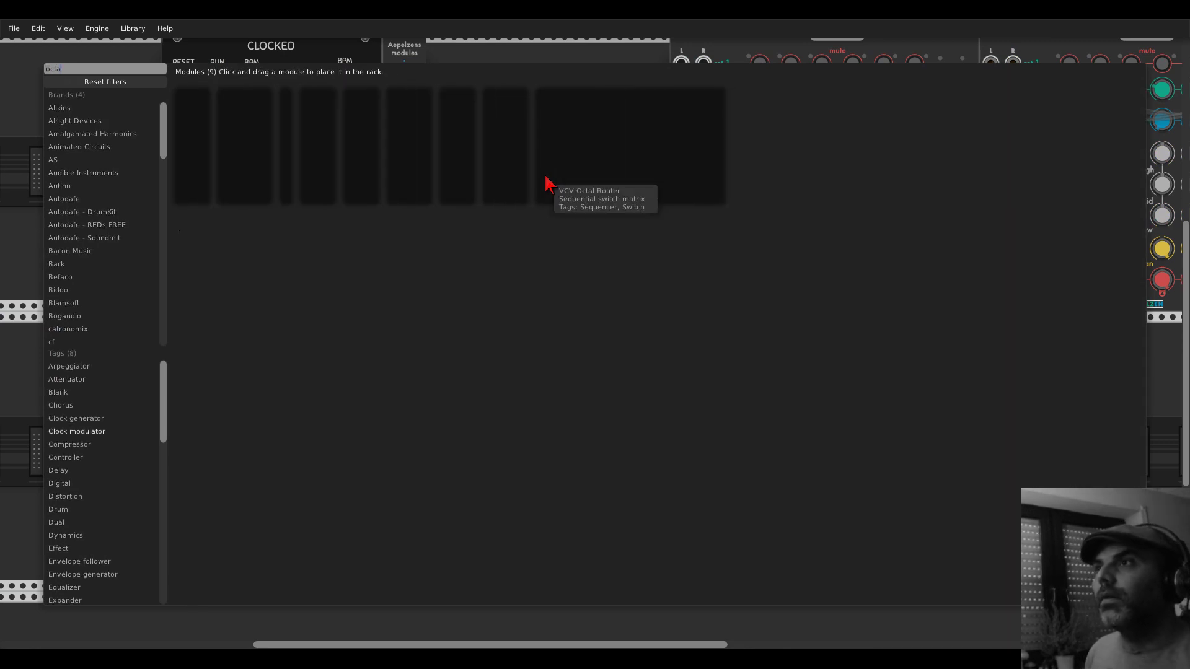
{"action": "key", "text": "Escape"}
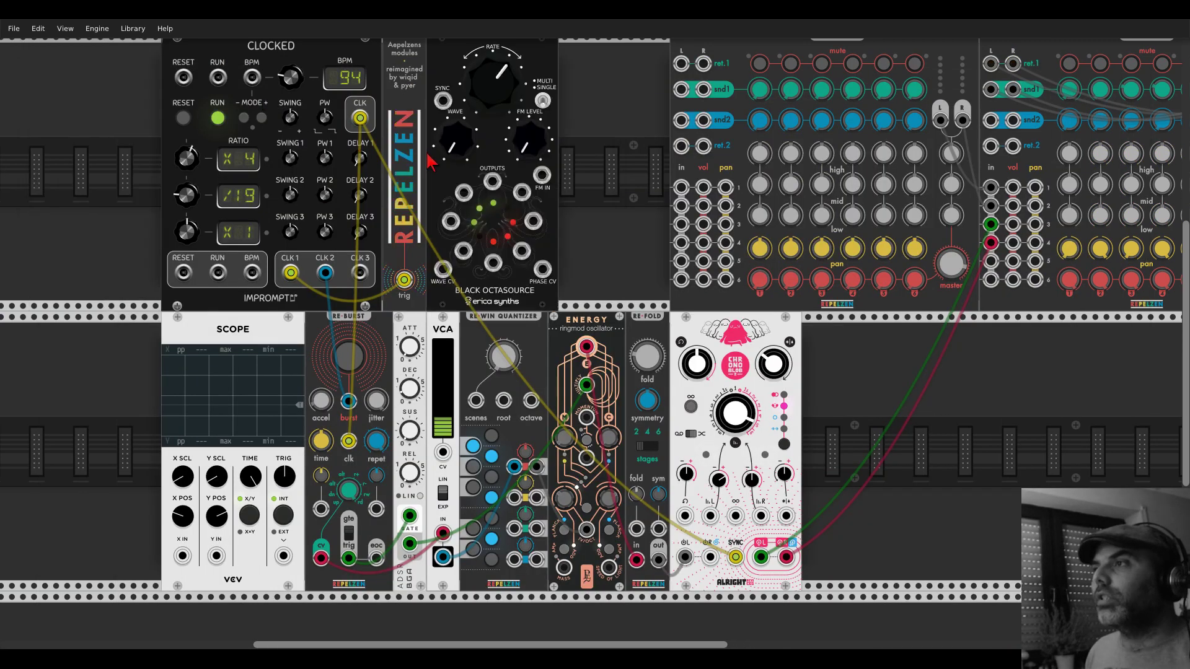
- Switch Black Octasource's outputs to unipolar and slow down its rate
{"action": "scroll", "coordinate": [553, 144], "scroll_direction": "up", "scroll_amount": 2}
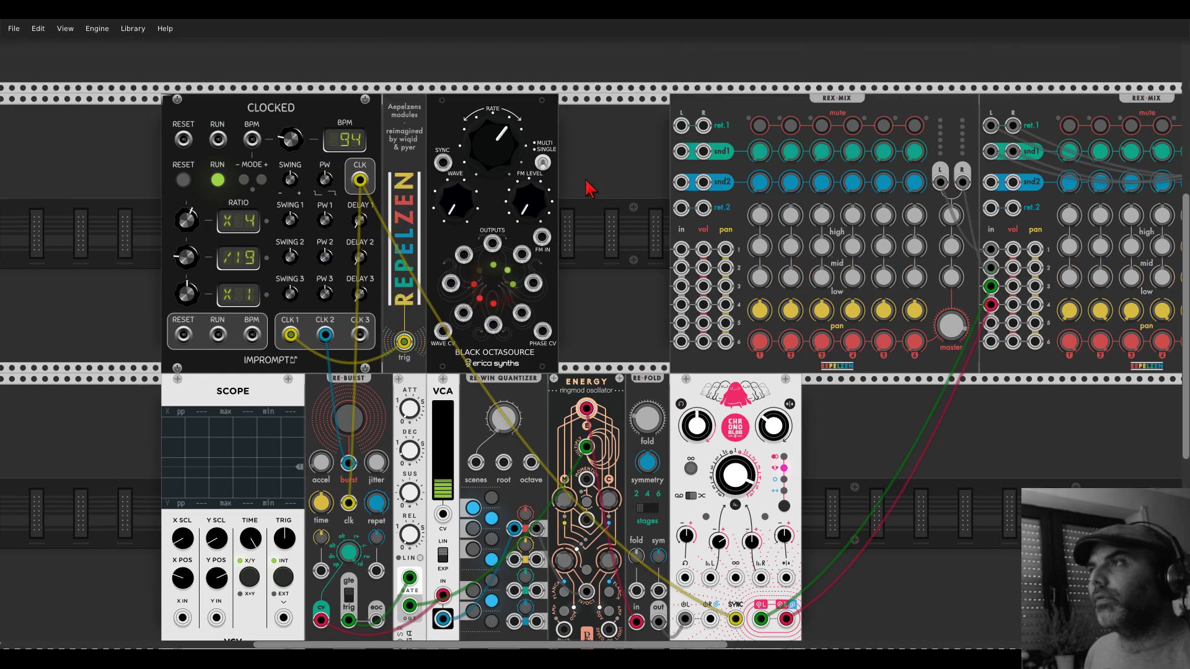
{"action": "right_click", "coordinate": [539, 124]}
{"action": "left_click", "coordinate": [564, 258]}
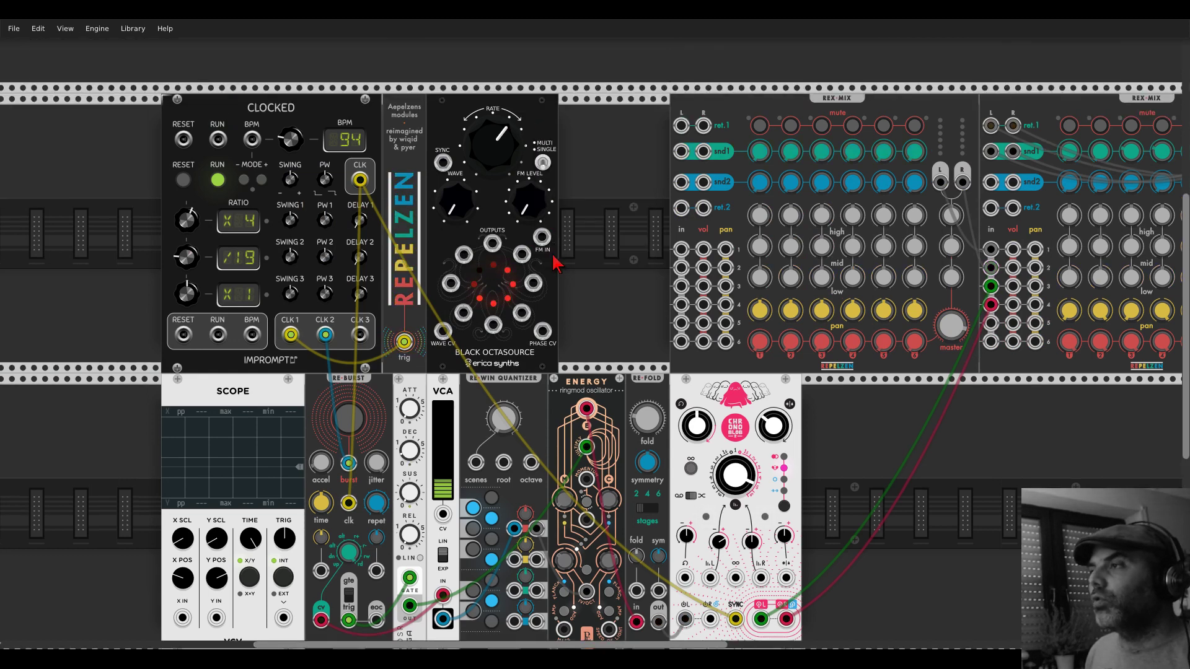
{"action": "left_click_drag", "start_coordinate": [488, 146], "coordinate": [567, 148]}
- Patch Black Octasource's topmost output into Scope's X input to inspect its waveform, and remove the cable
{"action": "scroll", "coordinate": [528, 155], "scroll_direction": "down", "scroll_amount": 4}
{"action": "scroll", "coordinate": [528, 155], "scroll_direction": "up", "scroll_amount": 3}
{"action": "scroll", "coordinate": [567, 149], "scroll_direction": "down", "scroll_amount": 3}
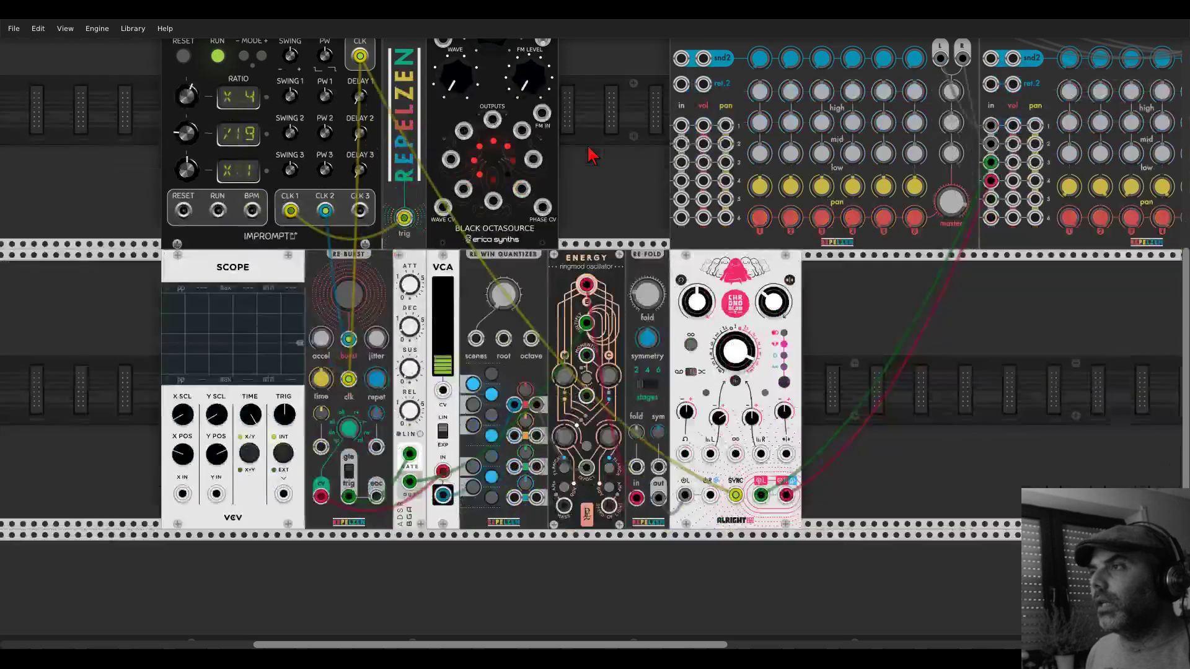
{"action": "mouse_move", "coordinate": [492, 119]}
{"action": "left_mouse_down"}
{"action": "mouse_move", "coordinate": [465, 174]}
{"action": "mouse_move", "coordinate": [204, 483]}
{"action": "mouse_move", "coordinate": [183, 494]}
{"action": "left_mouse_up"}
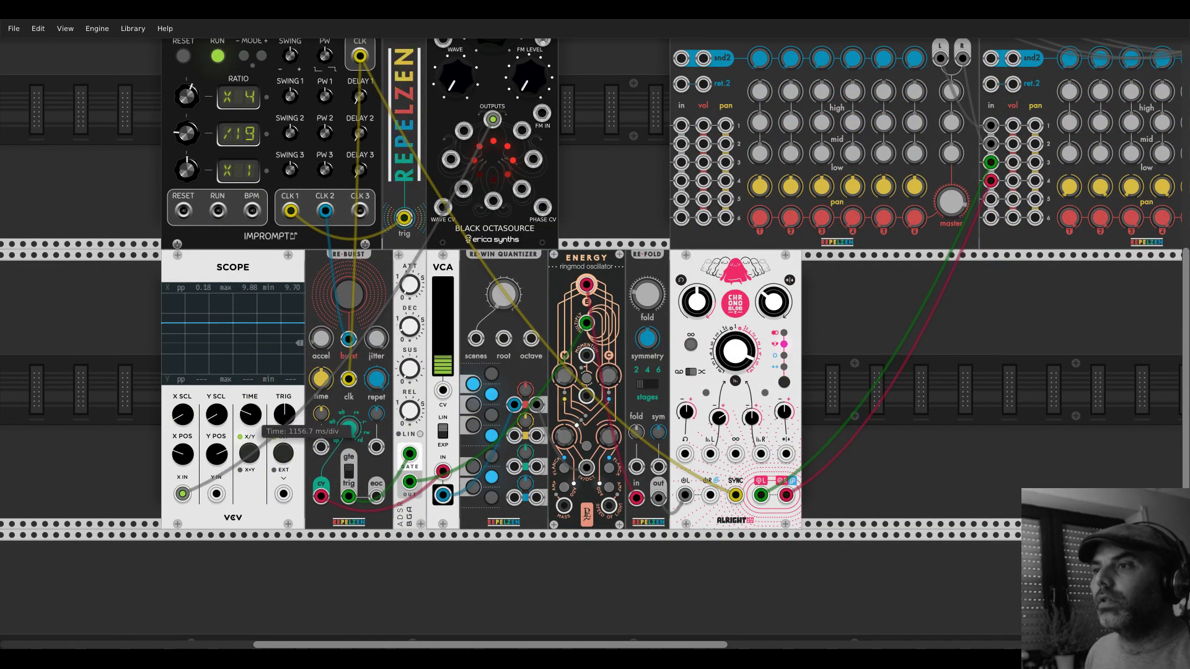
{"action": "scroll", "coordinate": [473, 148], "scroll_direction": "up", "scroll_amount": 2}
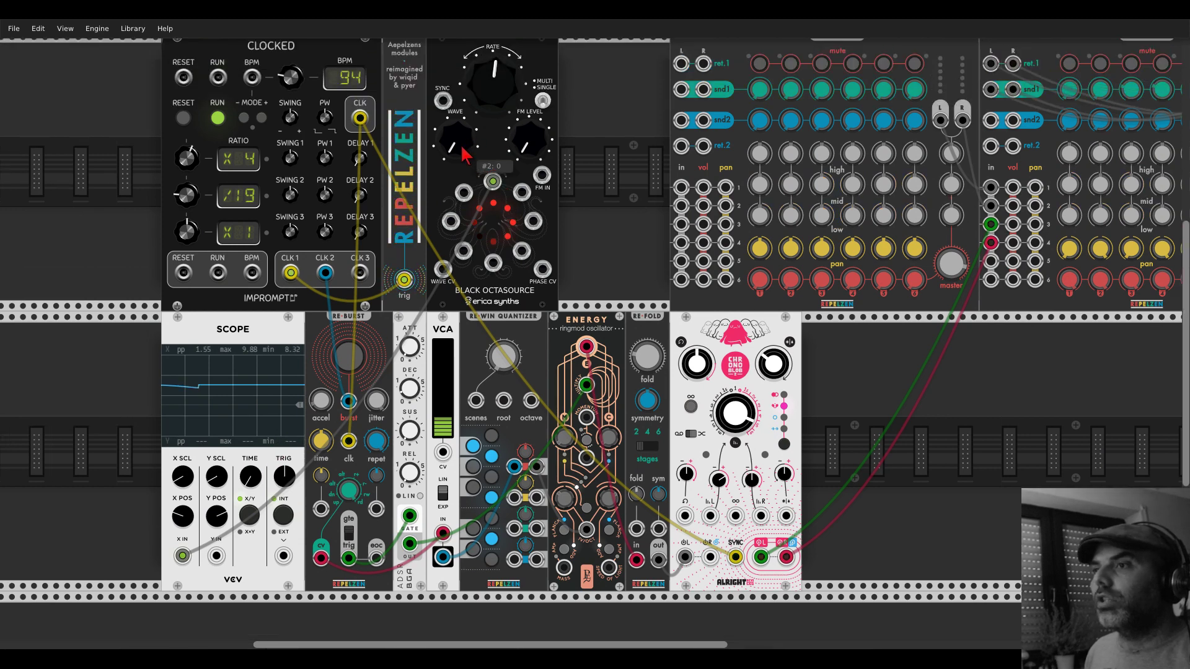
{"action": "mouse_move", "coordinate": [492, 181]}
{"action": "left_mouse_down"}
{"action": "mouse_move", "coordinate": [541, 362]}
{"action": "mouse_move", "coordinate": [527, 273]}
{"action": "left_mouse_up"}
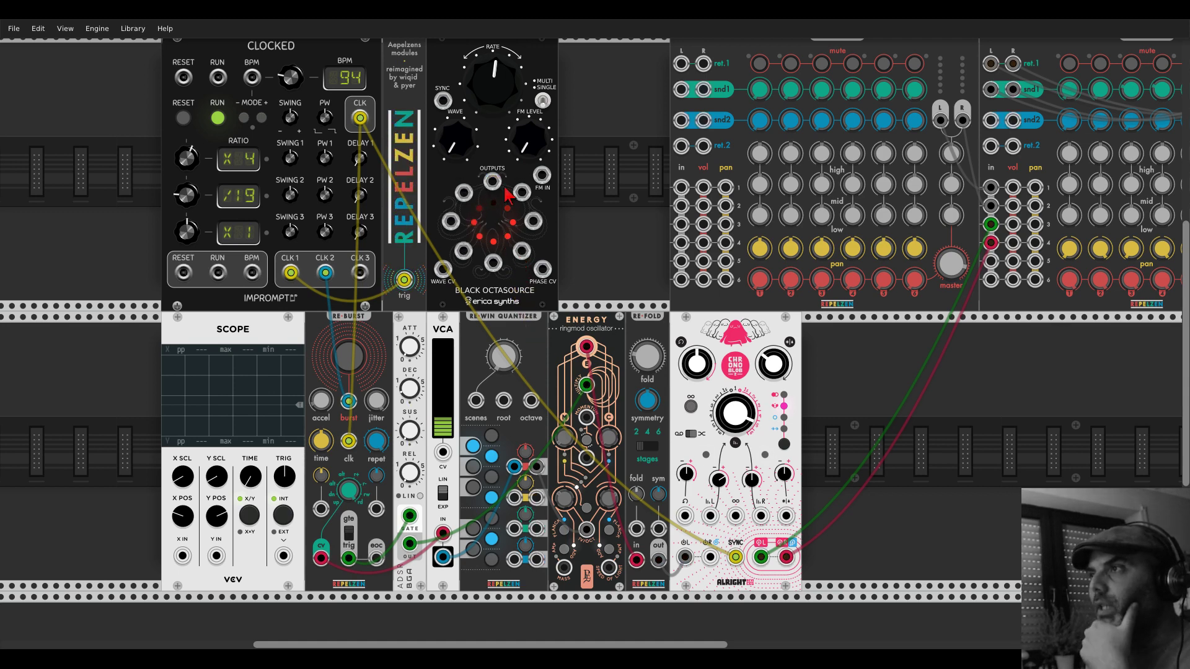
- Patch Black Octasource's topmost and lower-right outputs into the two free central inputs between Energy's momentum knobs
{"action": "right_click", "coordinate": [494, 140]}
{"action": "mouse_move", "coordinate": [505, 173]}
{"action": "left_click", "coordinate": [494, 139]}
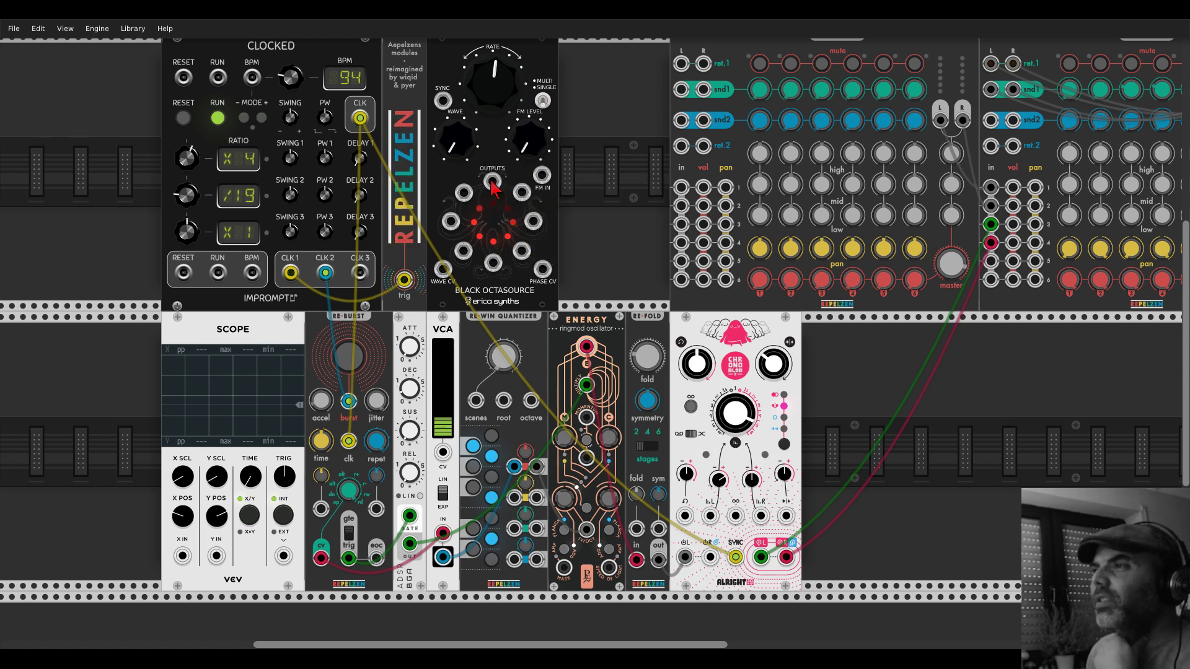
{"action": "left_click_drag", "start_coordinate": [493, 181], "coordinate": [585, 416]}
{"action": "left_click_drag", "start_coordinate": [585, 458], "coordinate": [516, 257]}
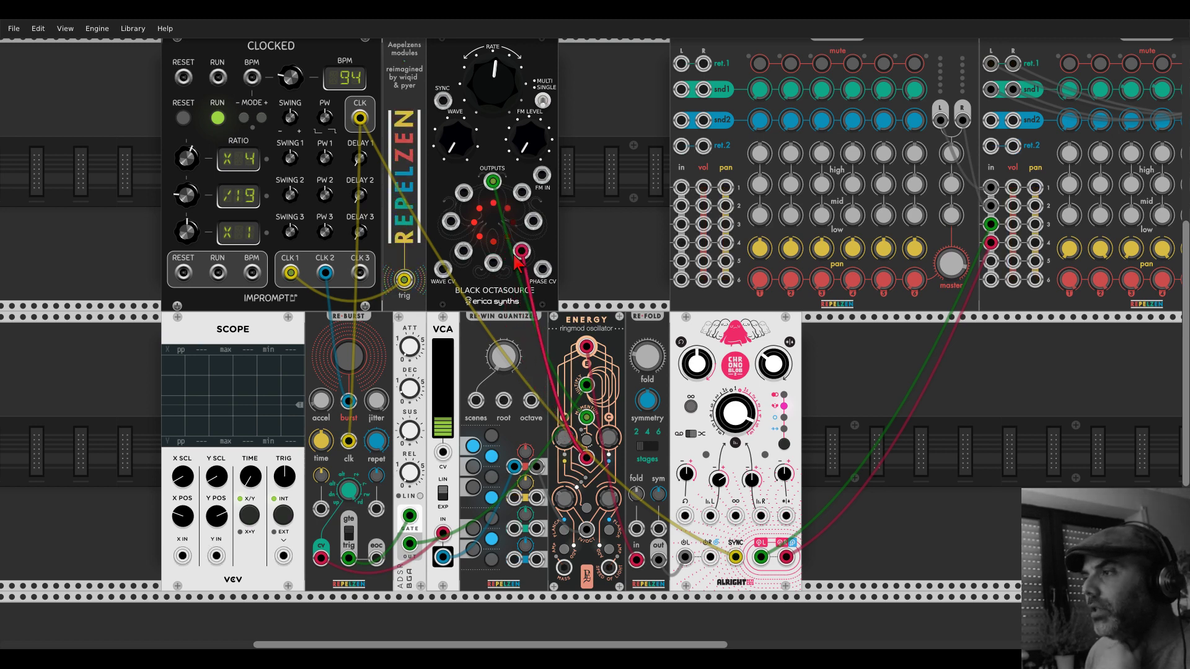
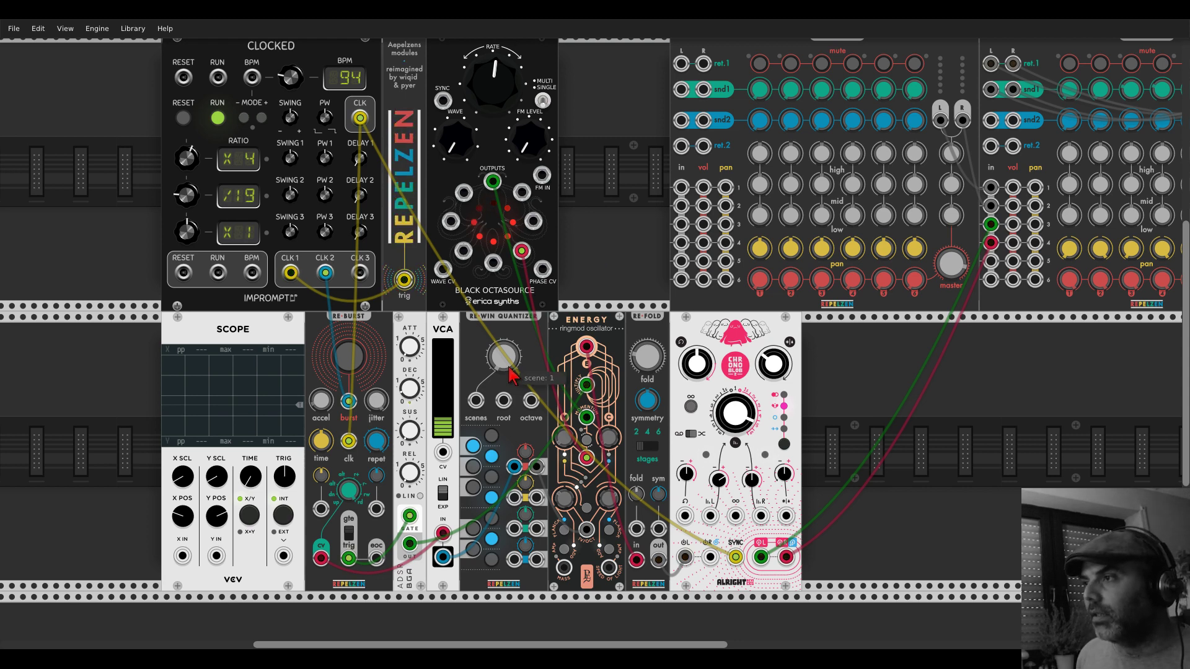
- Program a new set of enabled notes for scene 1 on Re-Win Quantizer, and further note sets up to scene 4
{"action": "mouse_move", "coordinate": [519, 370]}
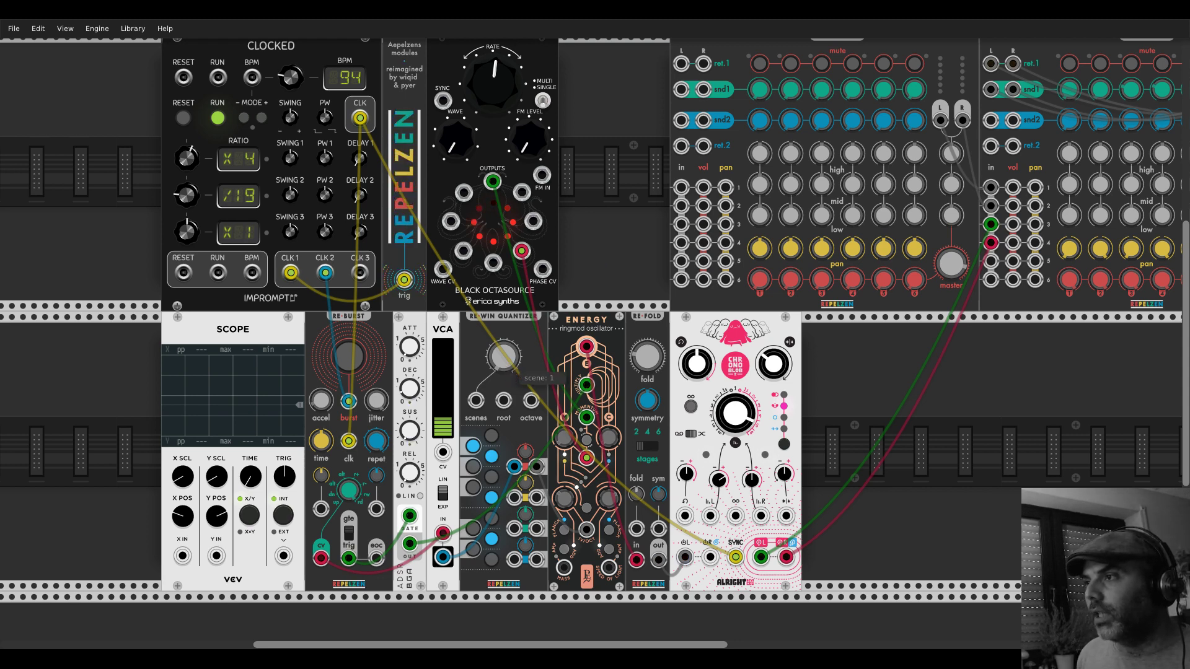
{"action": "left_click", "coordinate": [491, 559]}
{"action": "left_click", "coordinate": [491, 518]}
{"action": "left_click", "coordinate": [492, 478]}
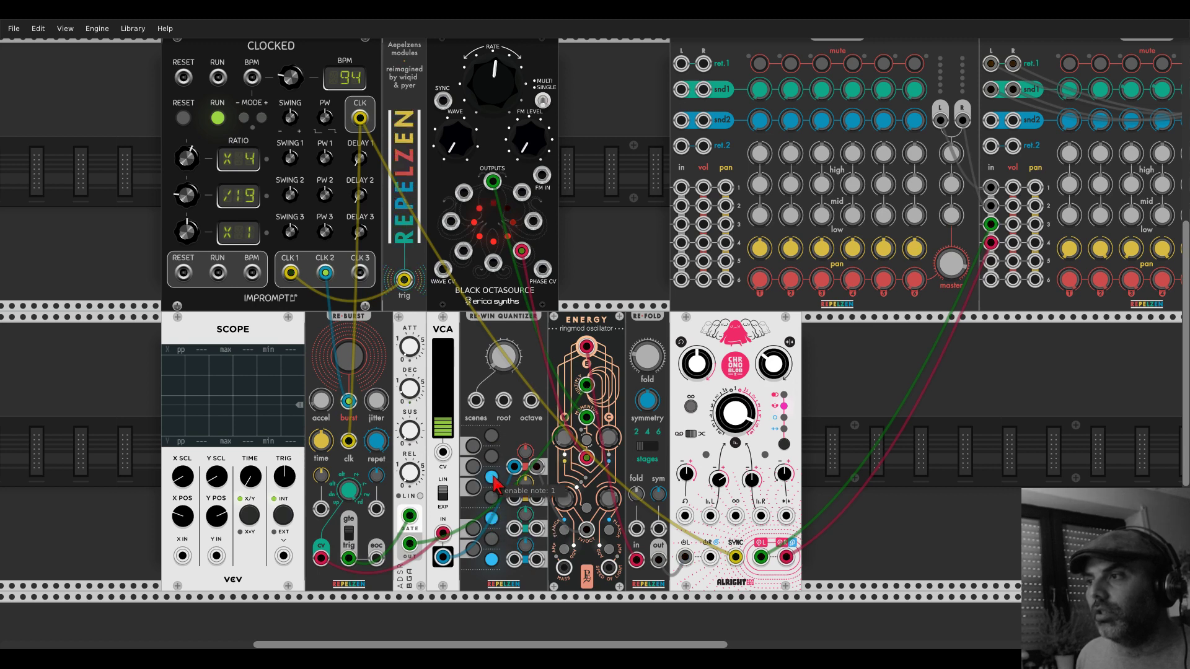
{"action": "left_click", "coordinate": [474, 445]}
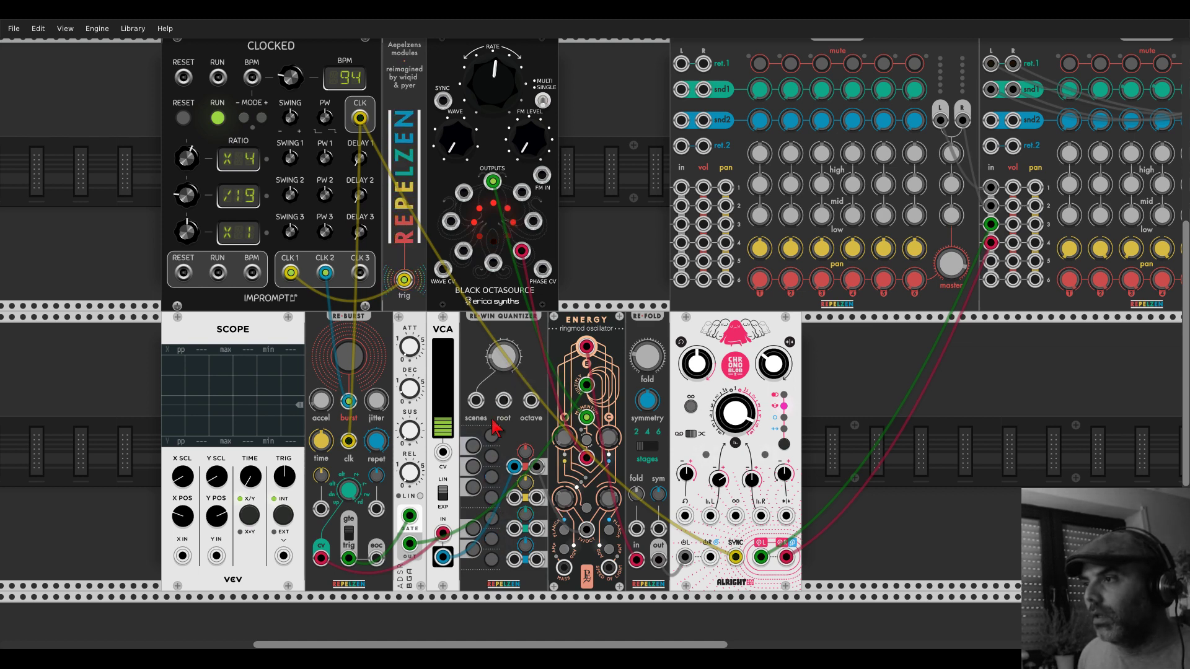
{"action": "left_click", "coordinate": [491, 518]}
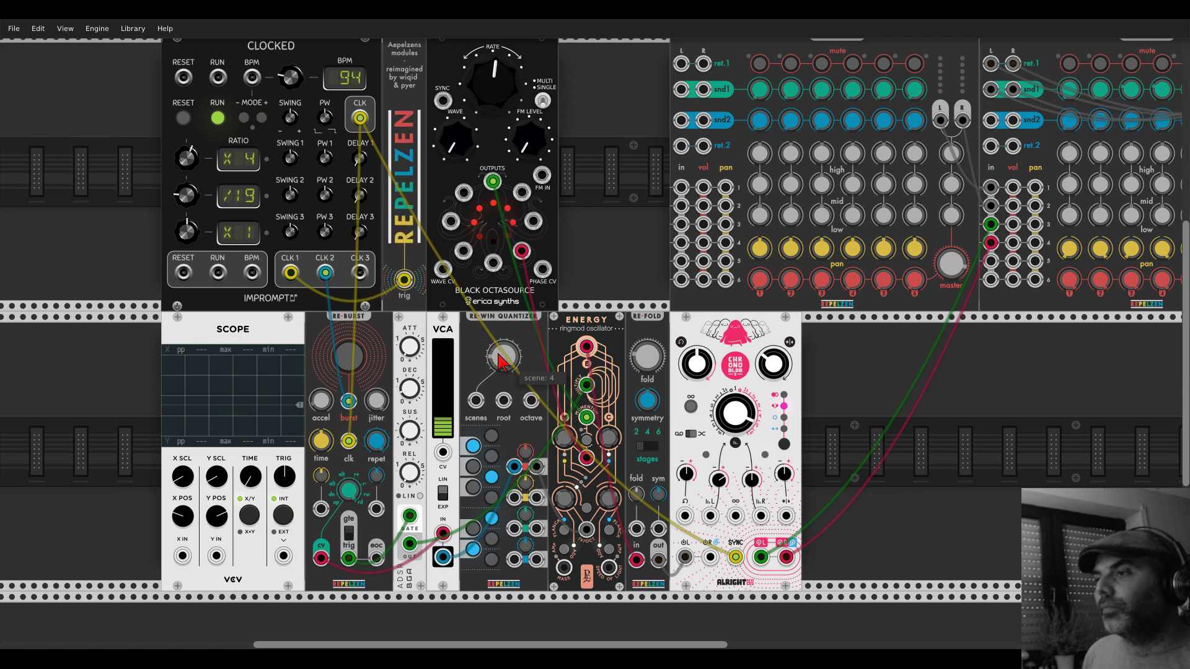
- Add a Bogaudio ADDR-SEQ module in the empty row below Re-Burst and set it to 4 steps
{"action": "scroll", "coordinate": [500, 361], "scroll_direction": "down", "scroll_amount": 2}
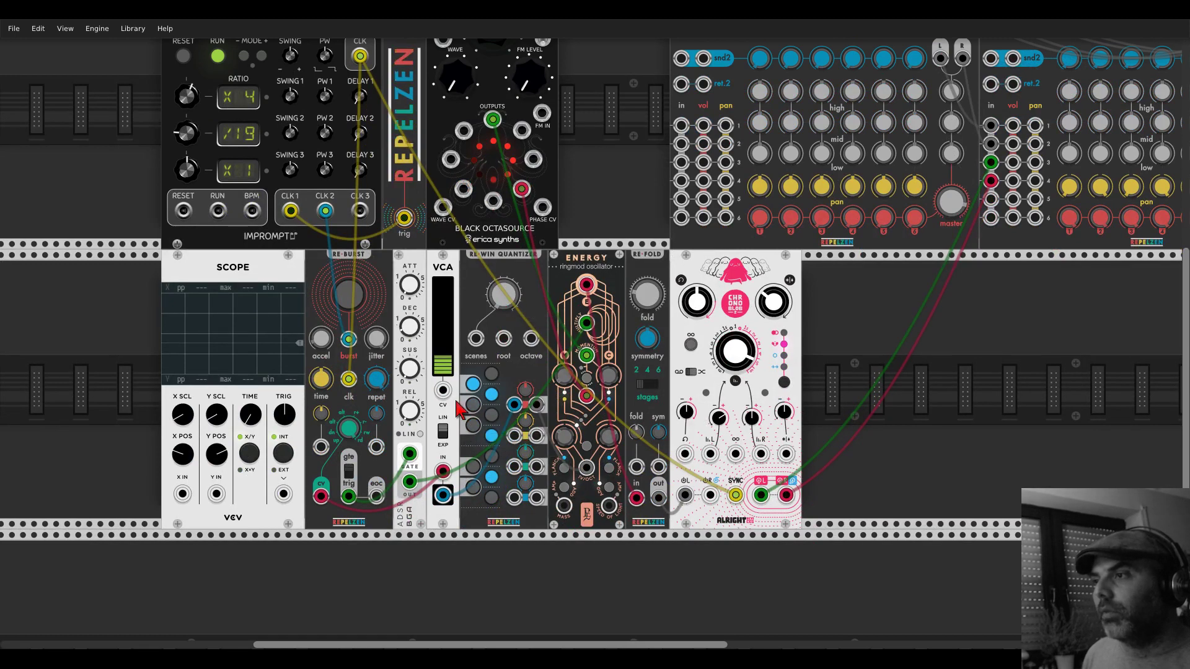
{"action": "scroll", "coordinate": [462, 412], "scroll_direction": "down", "scroll_amount": 8}
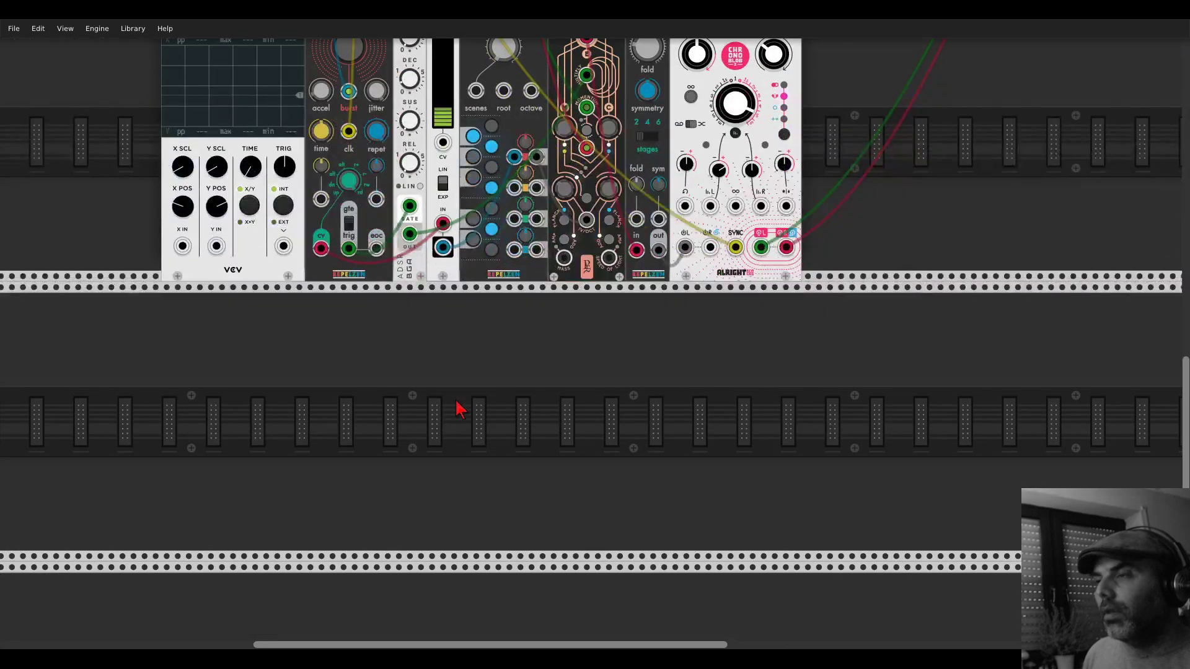
{"action": "right_click", "coordinate": [458, 409]}
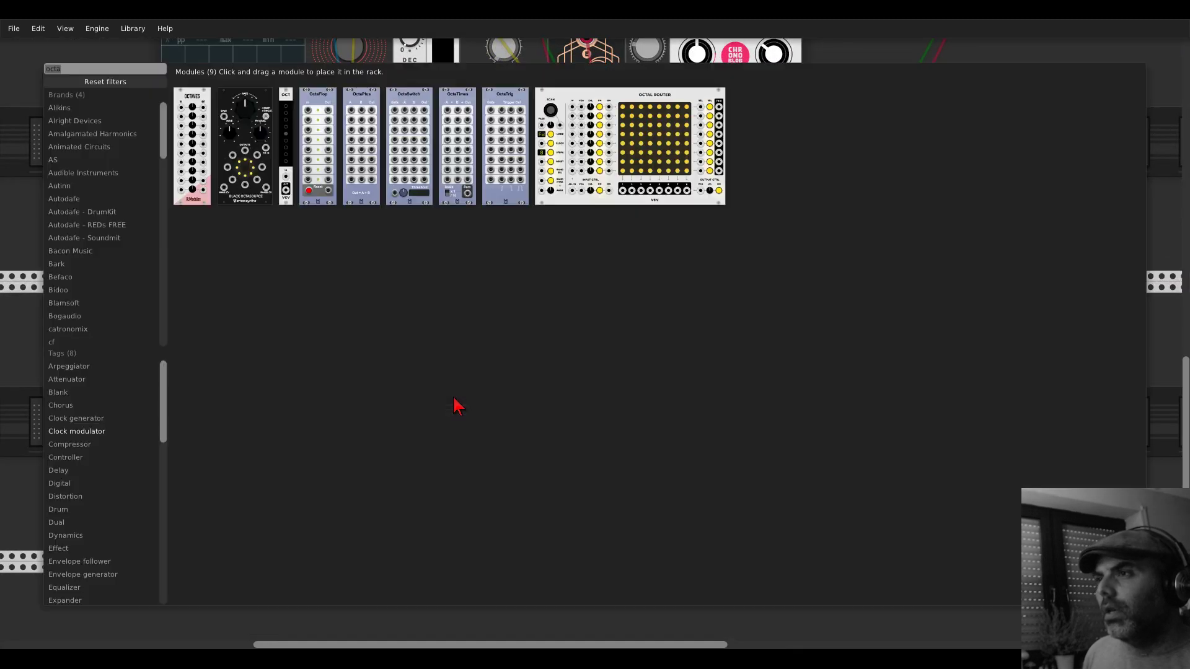
{"action": "type", "text": "strip"}
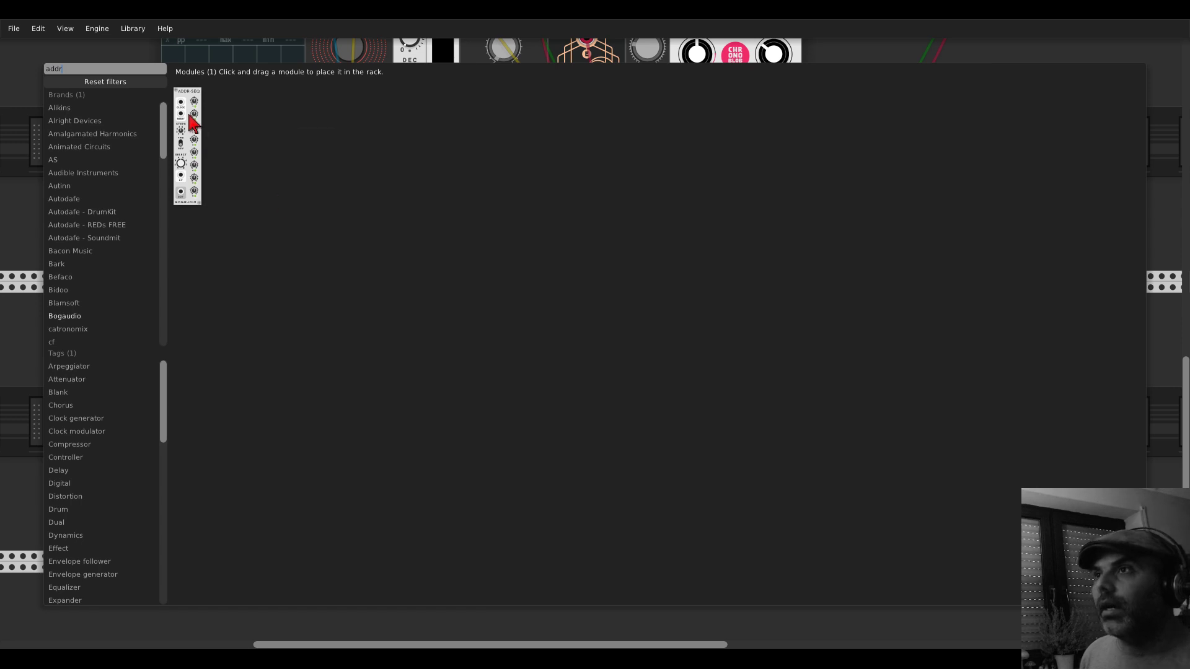
{"action": "left_click", "coordinate": [193, 117]}
{"action": "left_click_drag", "start_coordinate": [192, 103], "coordinate": [347, 312]}
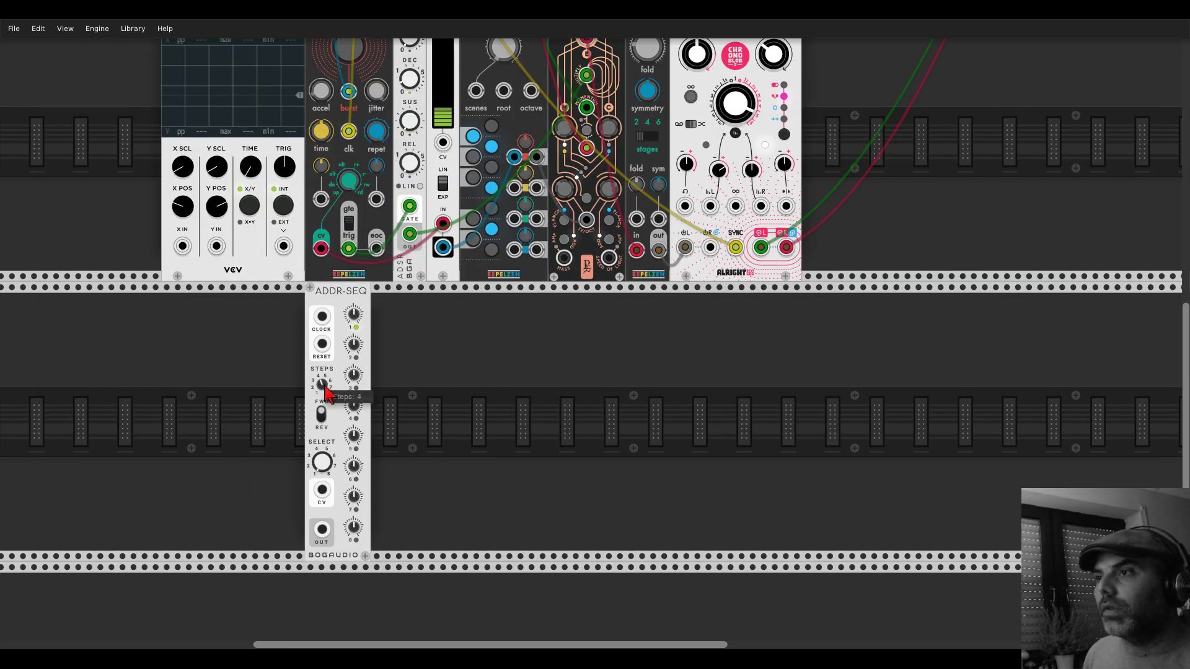
- Patch ADDR-SEQ's output into Re-Win Quantizer's scenes input and raise the voltages of steps 2, 3 and 4 progressively to select successive scenes
{"action": "scroll", "coordinate": [459, 345], "scroll_direction": "up", "scroll_amount": 3}
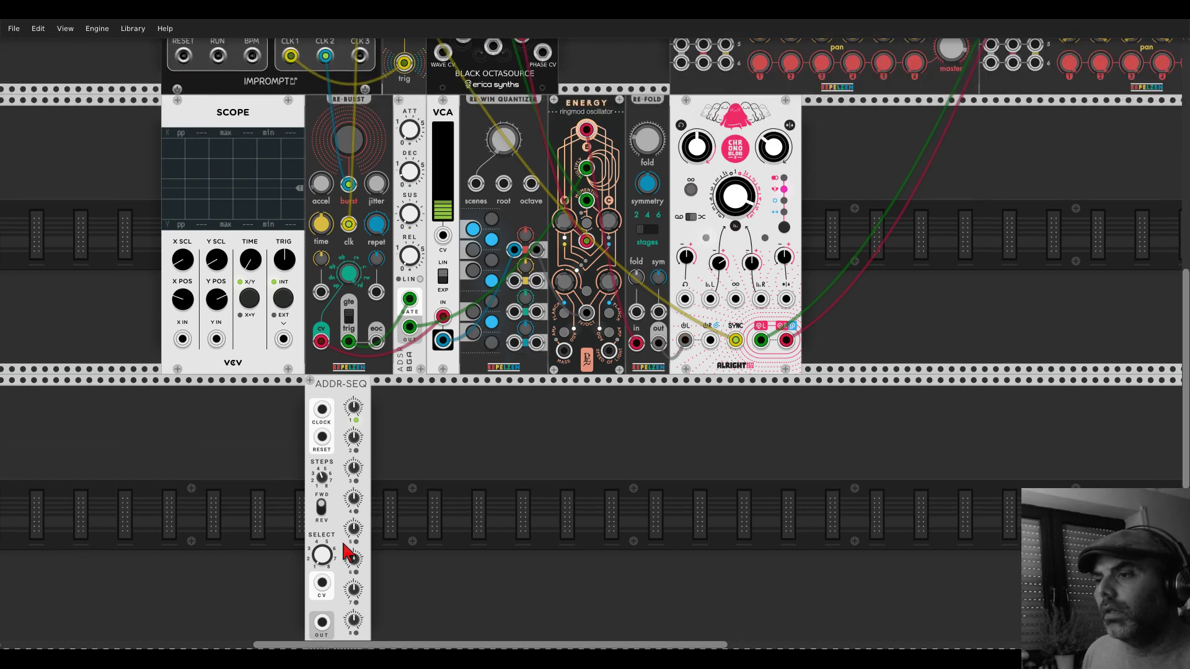
{"action": "left_click_drag", "start_coordinate": [322, 622], "coordinate": [477, 138]}
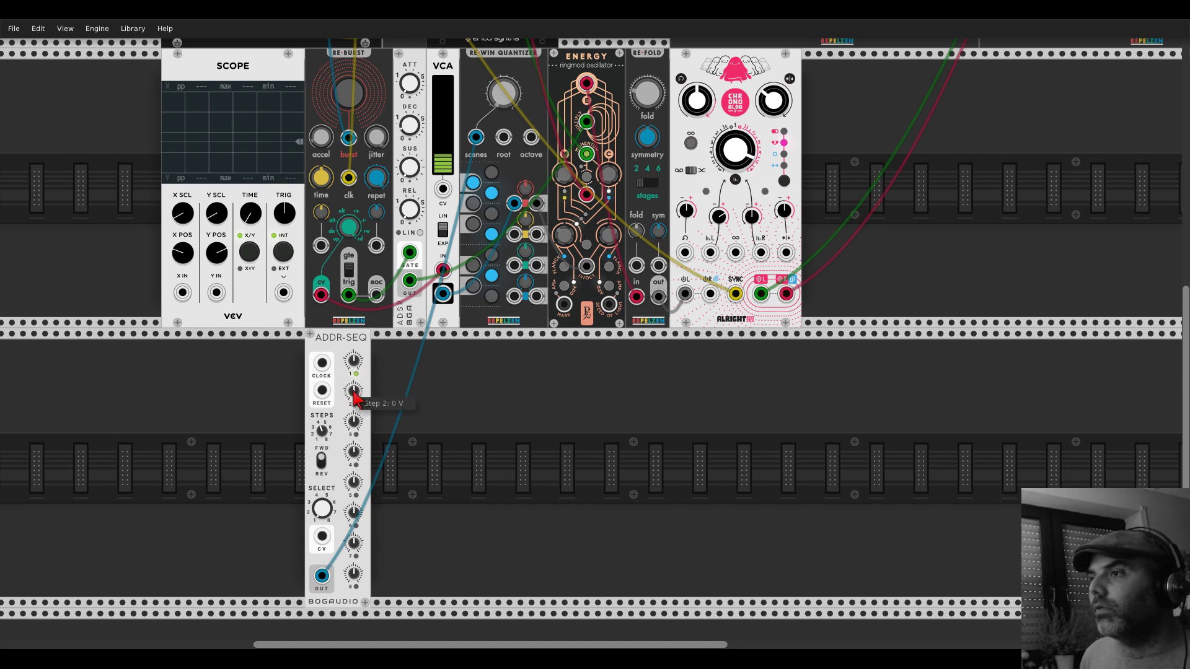
{"action": "left_click_drag", "start_coordinate": [322, 507], "coordinate": [323, 501]}
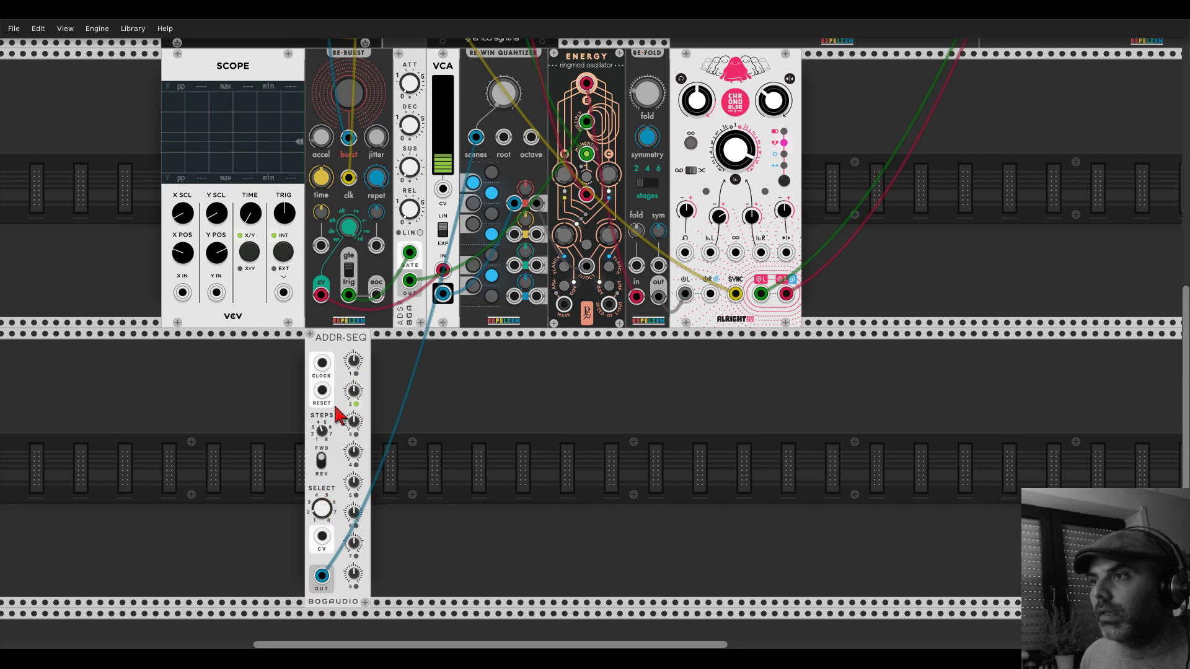
{"action": "left_click_drag", "start_coordinate": [354, 392], "coordinate": [354, 373]}
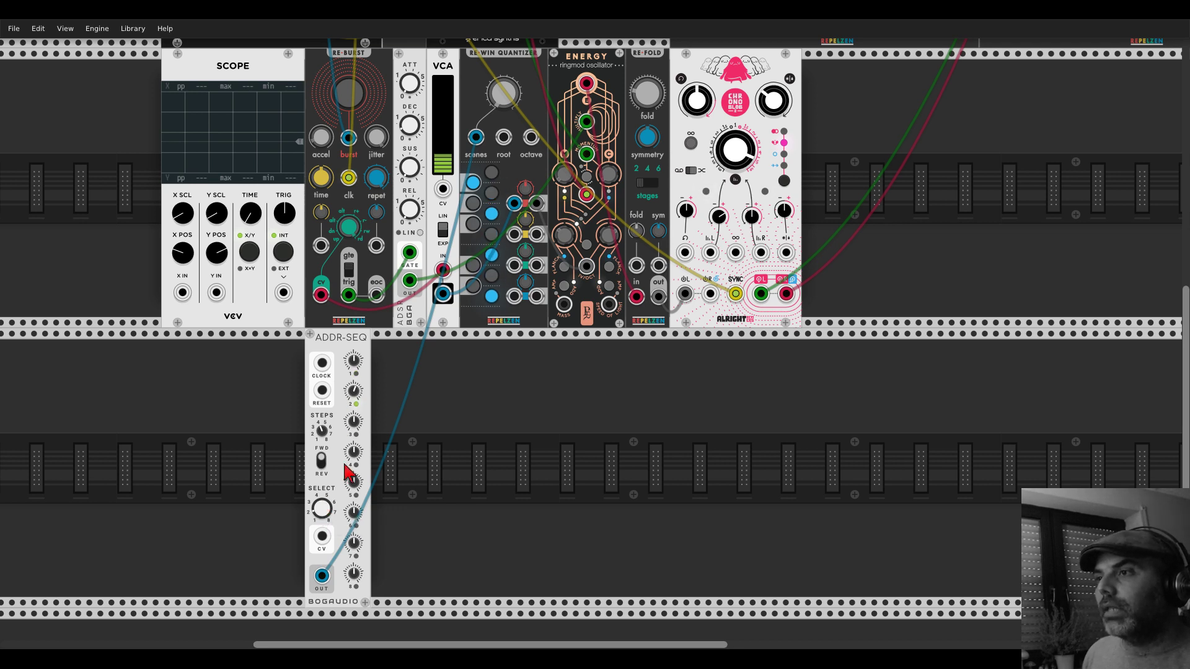
{"action": "left_click_drag", "start_coordinate": [354, 422], "coordinate": [353, 449]}
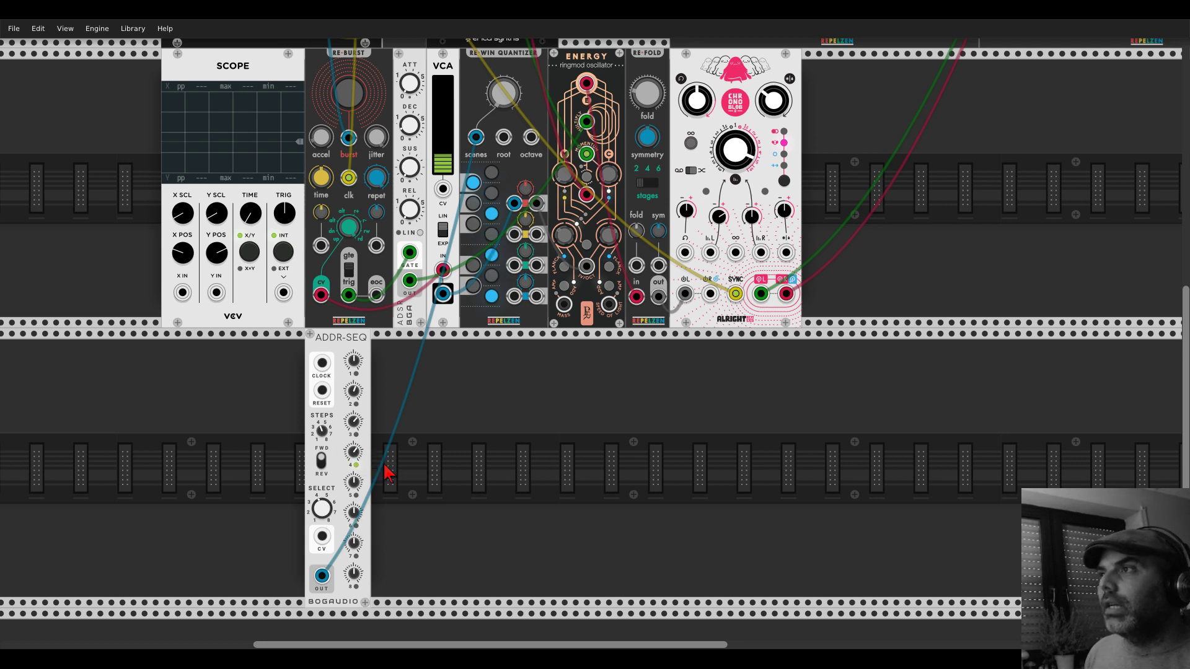
{"action": "left_click_drag", "start_coordinate": [354, 451], "coordinate": [354, 420]}
{"action": "double_click", "coordinate": [353, 451]}
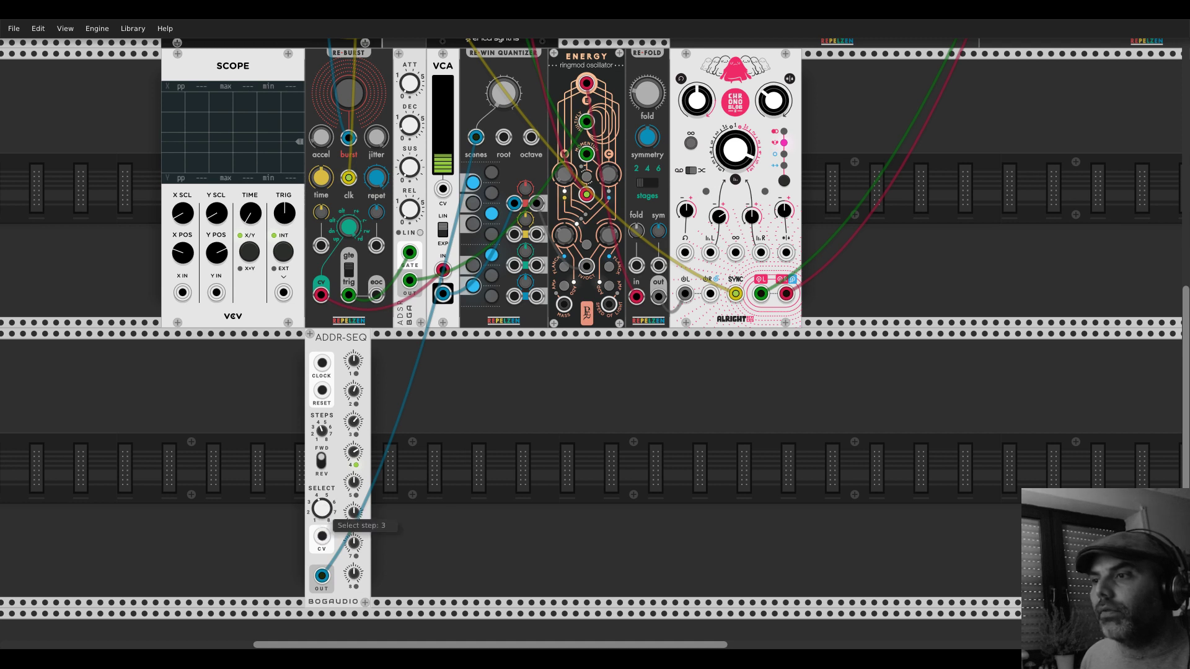
{"action": "double_click", "coordinate": [320, 510]}
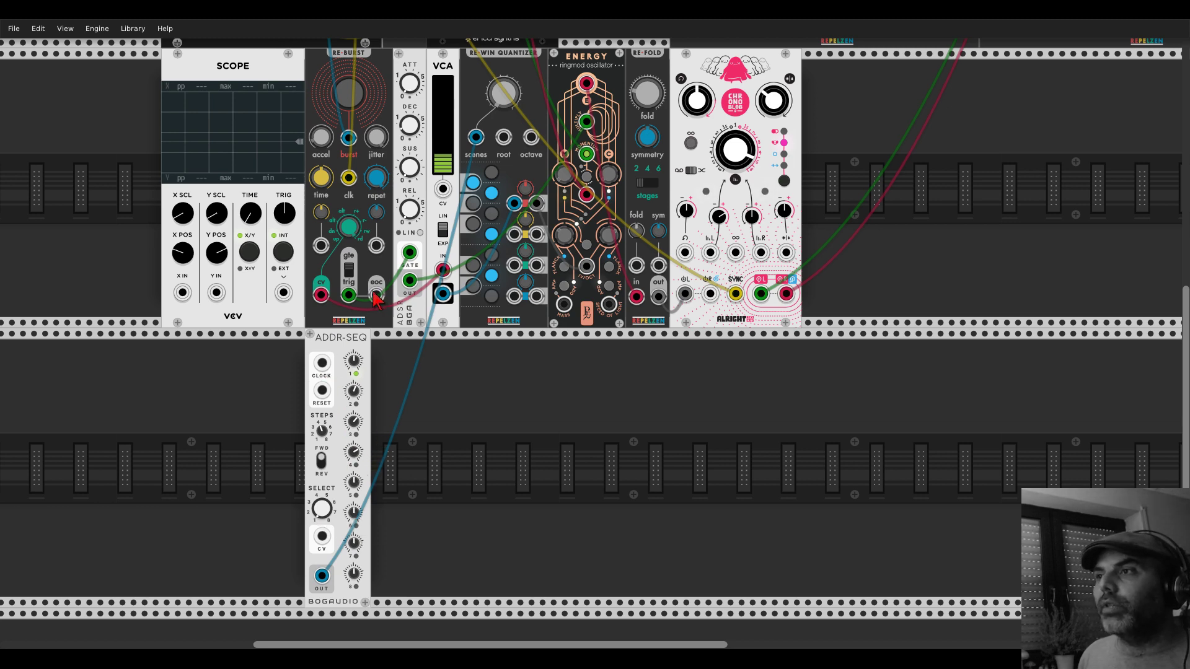
- Patch Re-Burst's EOC output into ADDR-SEQ's clock input
{"action": "left_click_drag", "start_coordinate": [322, 364], "coordinate": [377, 295]}
{"action": "scroll", "coordinate": [419, 358], "scroll_direction": "up", "scroll_amount": 2}
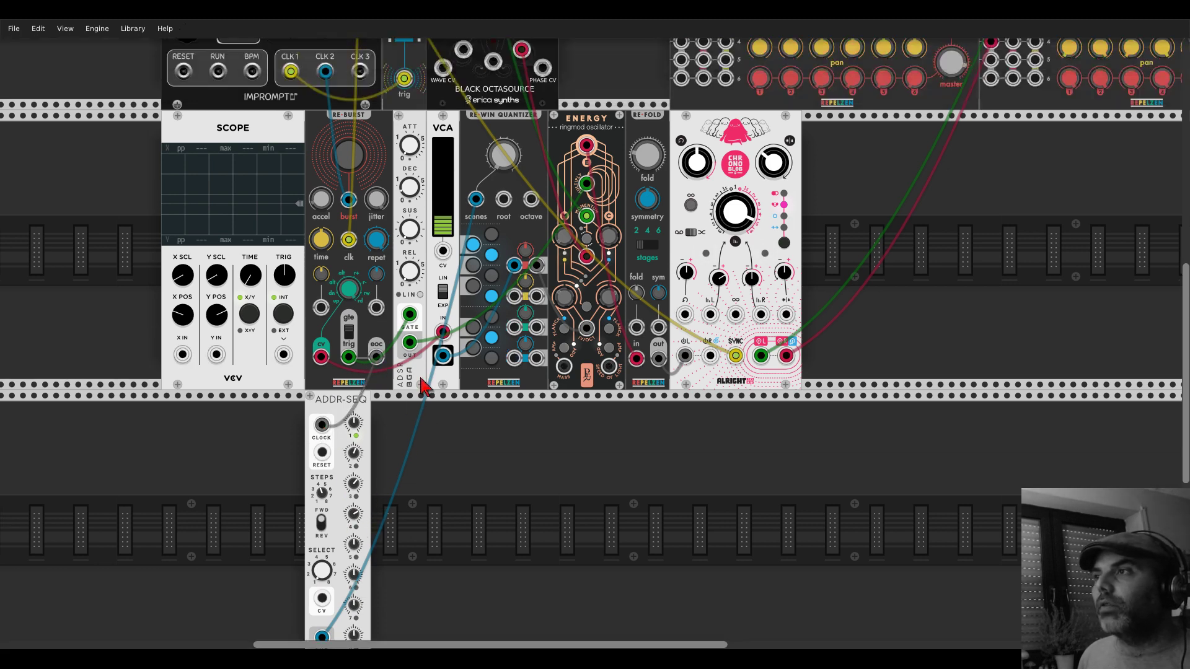
{"action": "mouse_move", "coordinate": [364, 402]}
{"action": "left_mouse_down"}
{"action": "mouse_move", "coordinate": [296, 405]}
{"action": "mouse_move", "coordinate": [363, 403]}
{"action": "left_mouse_up"}
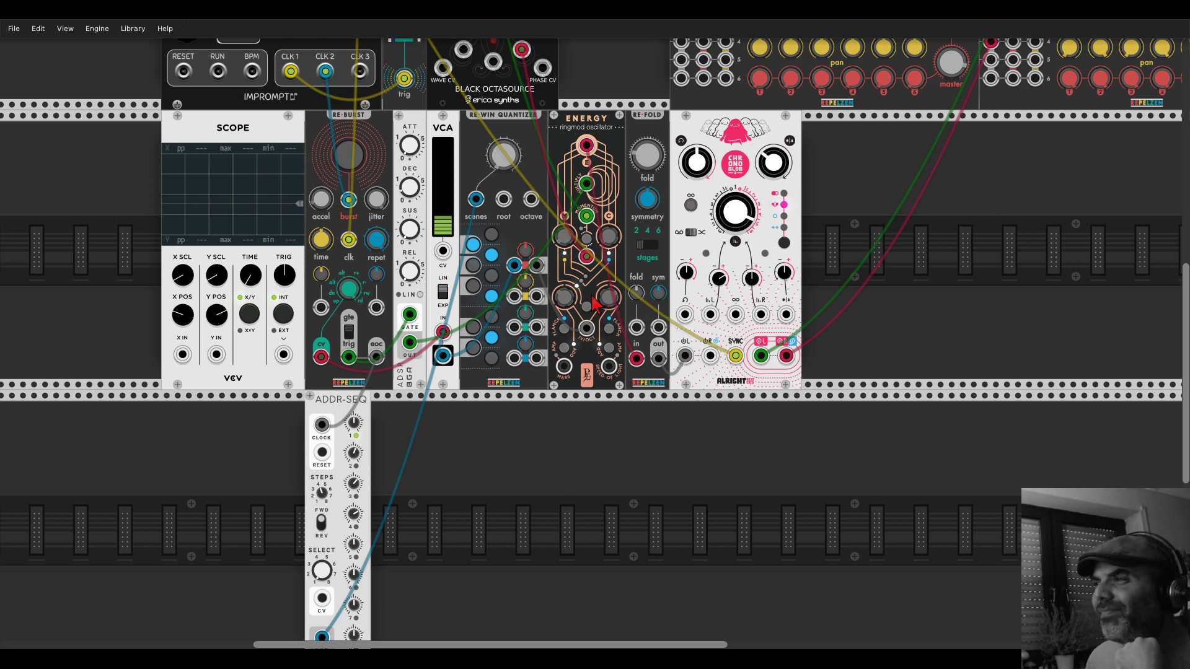
{"action": "mouse_move", "coordinate": [567, 301]}
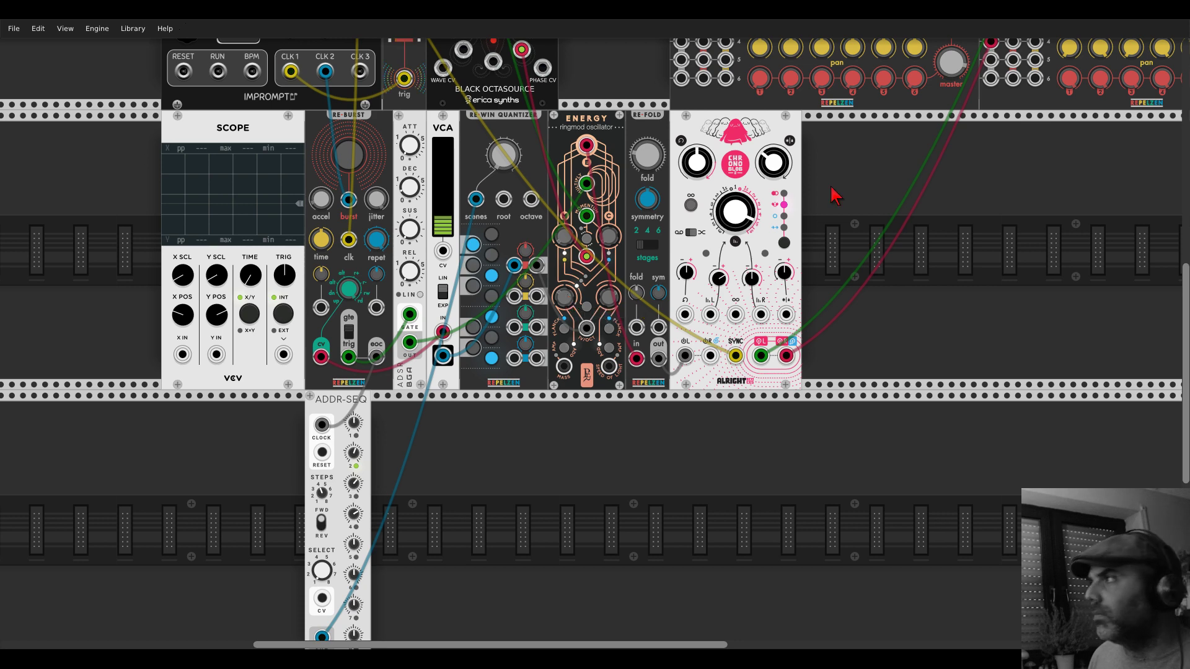
- Move ADDR-SEQ up between VCA and Re-Win Quantizer, shifting Re-Win Quantizer and the modules beyond it to make them fit
{"action": "left_click_drag", "start_coordinate": [976, 152], "coordinate": [626, 396]}
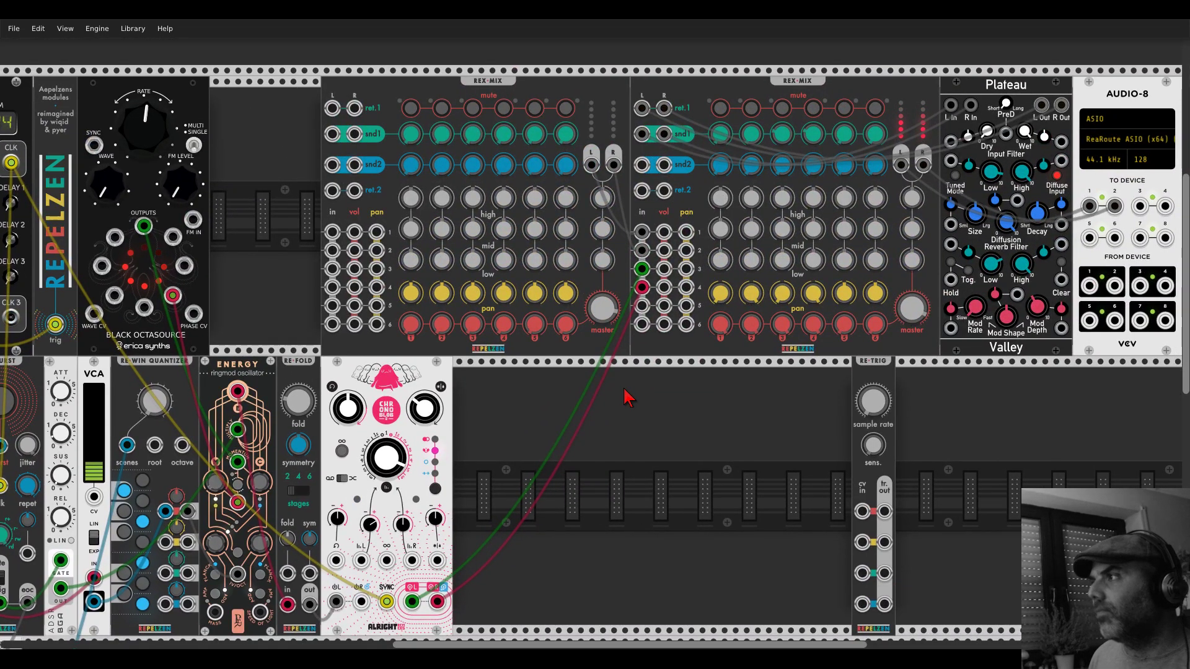
{"action": "left_click_drag", "start_coordinate": [535, 474], "coordinate": [931, 198]}
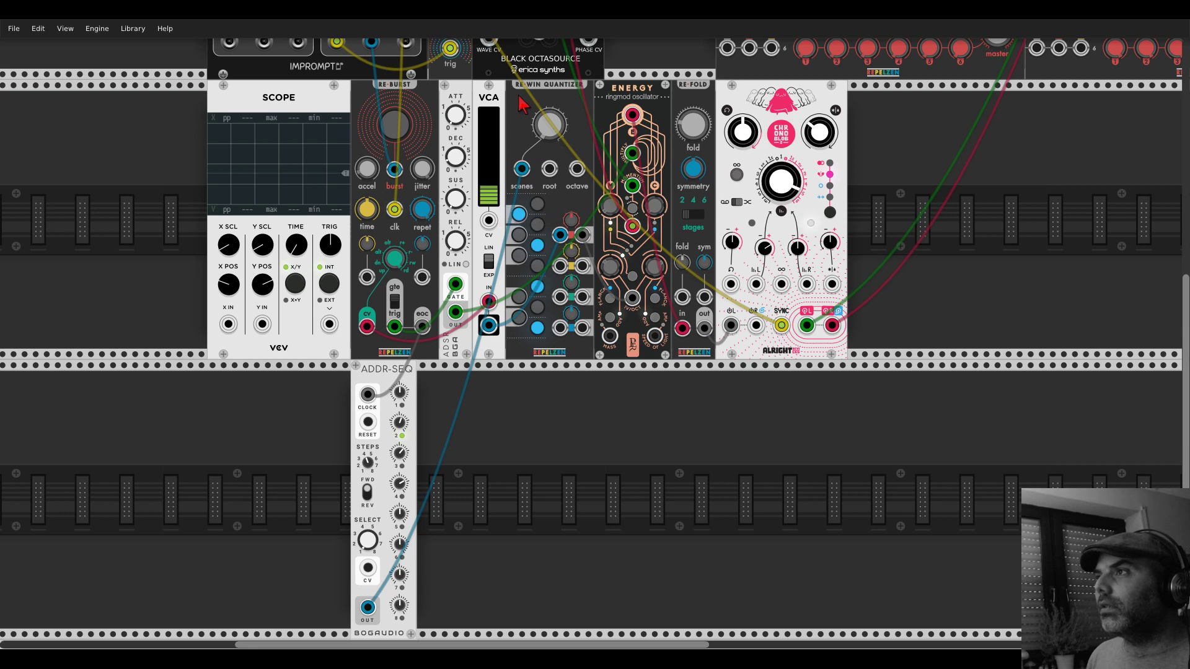
{"action": "left_click_drag", "start_coordinate": [524, 105], "coordinate": [609, 116]}
{"action": "left_click_drag", "start_coordinate": [411, 380], "coordinate": [514, 207]}
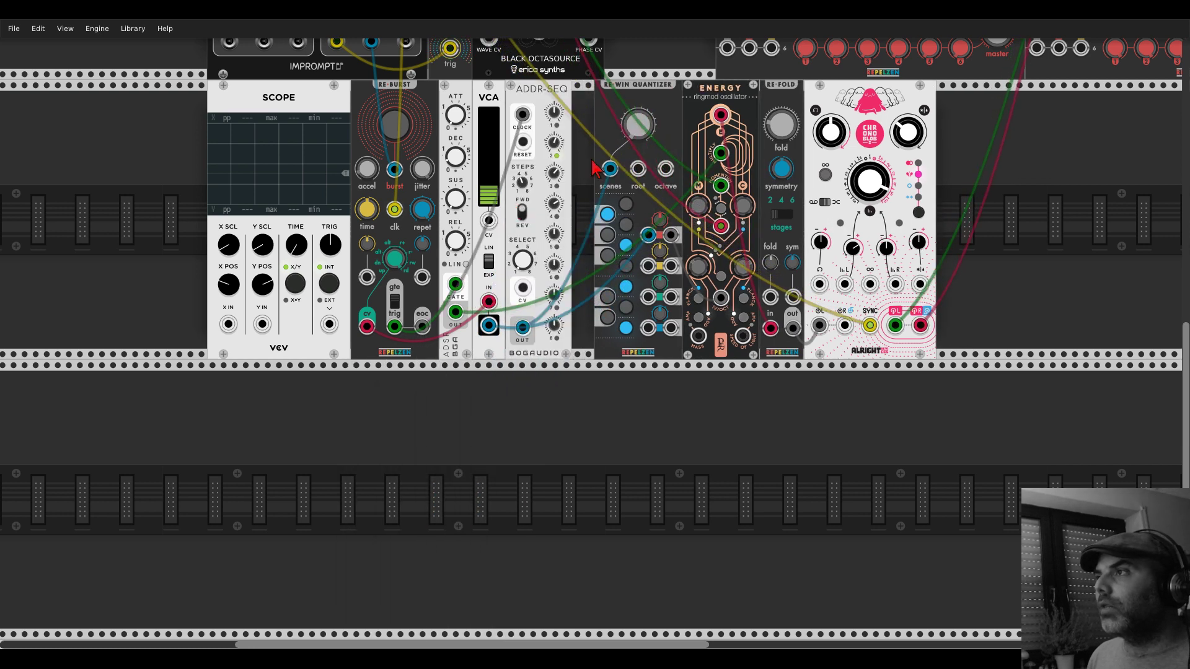
{"action": "left_click_drag", "start_coordinate": [605, 201], "coordinate": [583, 201]}
{"action": "left_click_drag", "start_coordinate": [522, 114], "coordinate": [422, 327]}
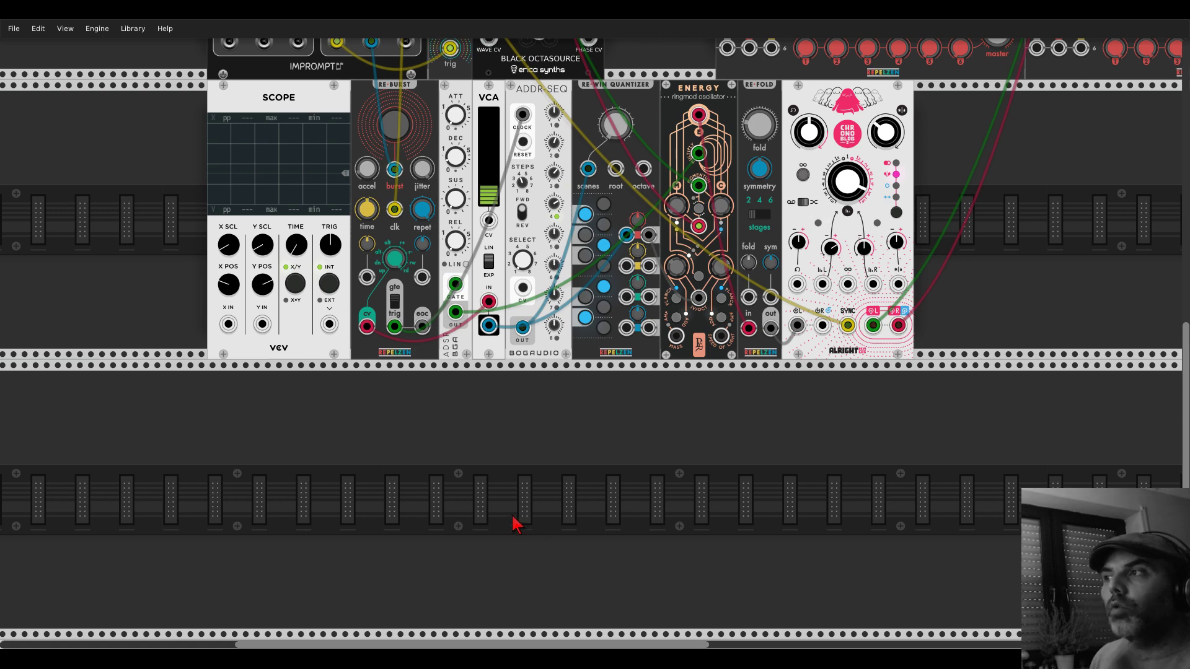
- Duplicate Re-Burst, place the copy in the empty row below the original, and initialize it
{"action": "right_click", "coordinate": [494, 484]}
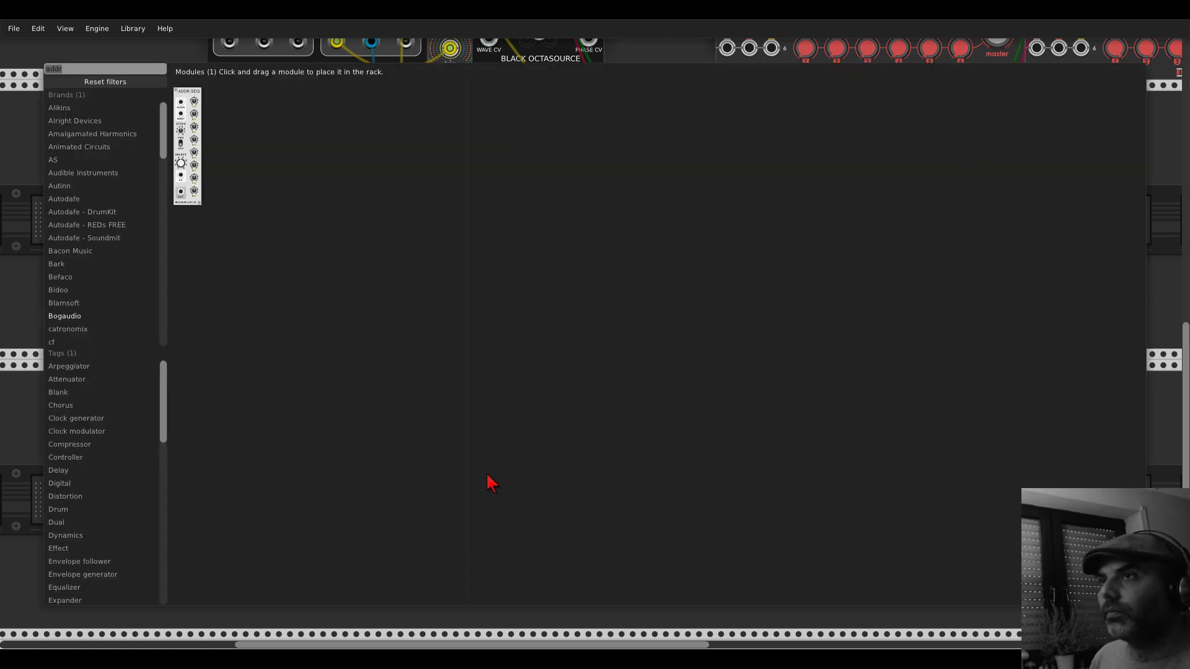
{"action": "left_click", "coordinate": [25, 88]}
{"action": "key", "text": "ctrl+d"}
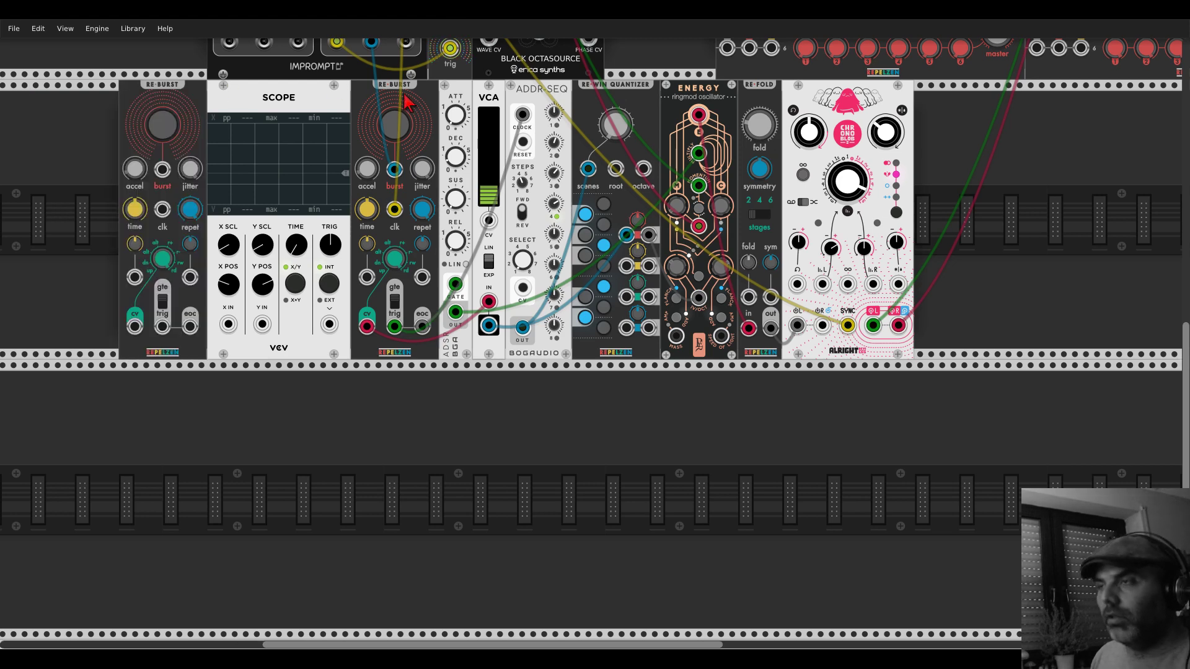
{"action": "left_click_drag", "start_coordinate": [197, 115], "coordinate": [425, 379]}
{"action": "right_click", "coordinate": [425, 378]}
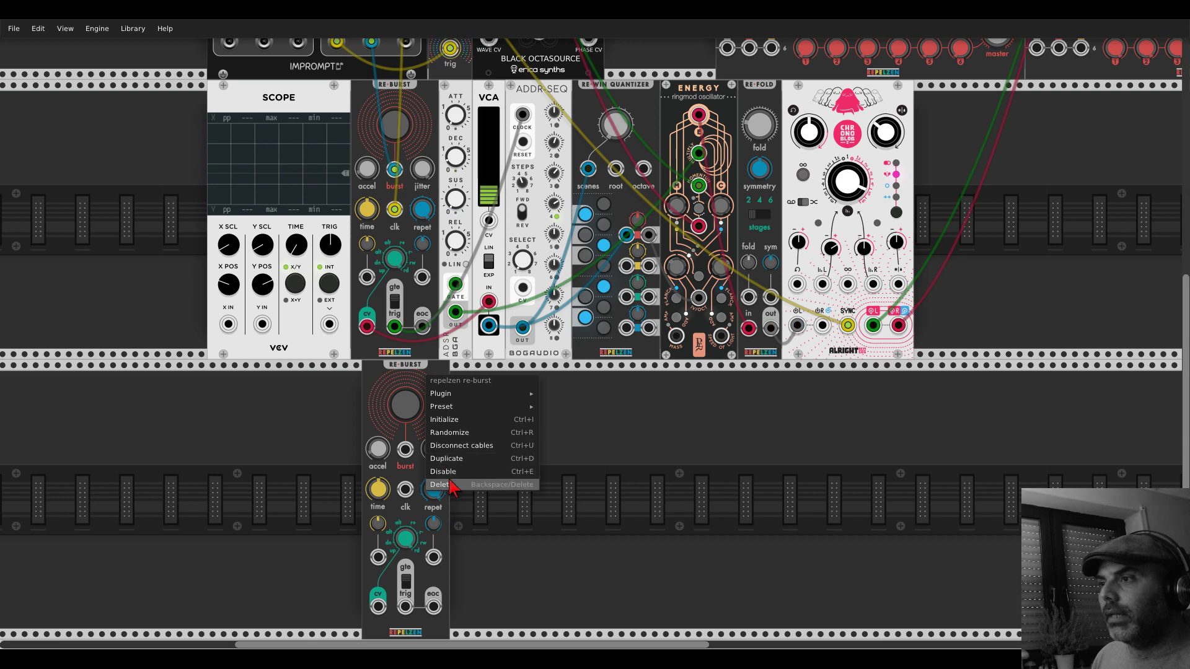
{"action": "left_click", "coordinate": [448, 422]}
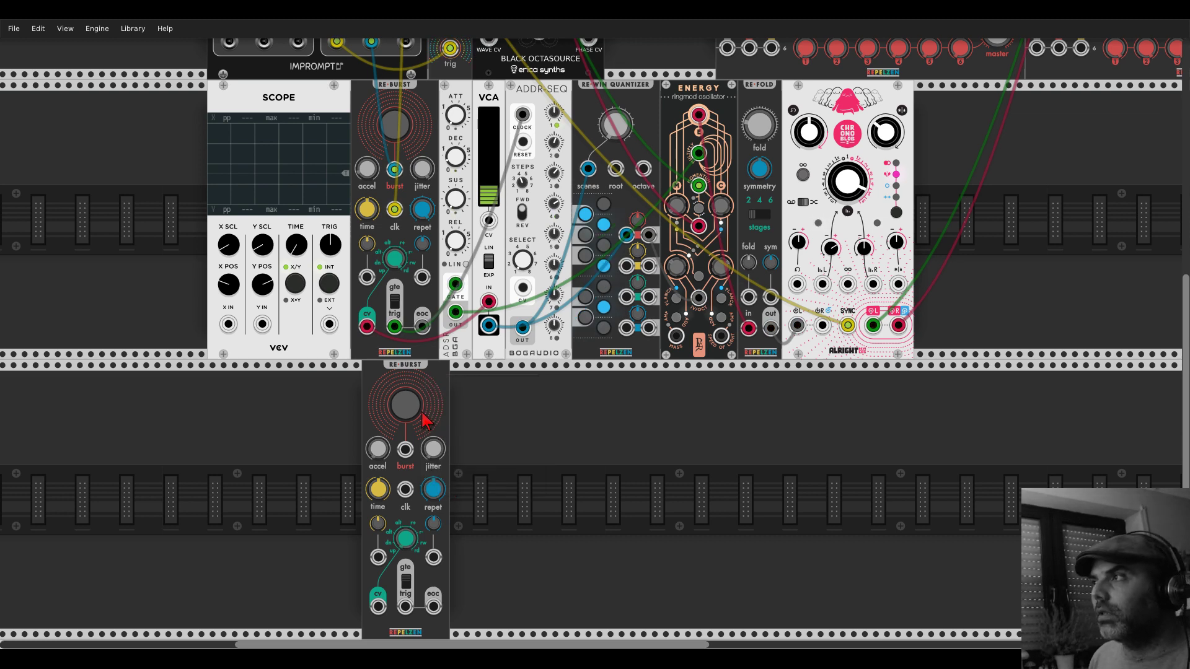
- Find the Bogaudio FM-OP module in the library and place it directly beside the second Re-Burst
{"action": "right_click", "coordinate": [534, 437]}
{"action": "key", "text": "BackSpace"}
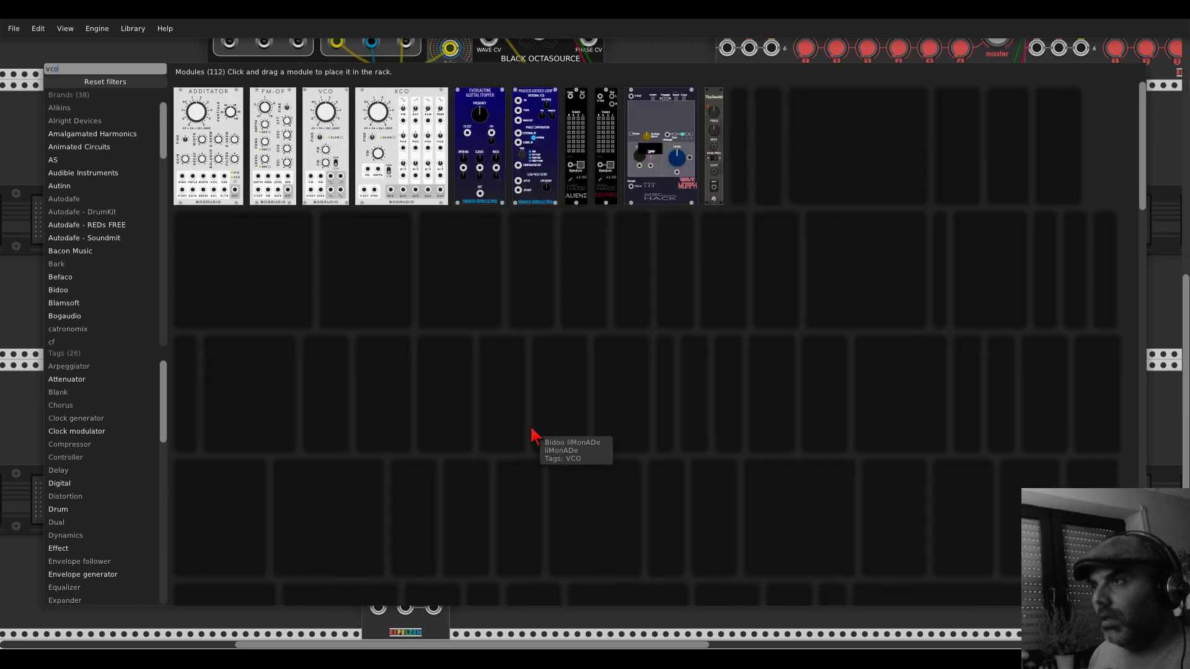
{"action": "left_click", "coordinate": [478, 441]}
{"action": "right_click", "coordinate": [477, 441]}
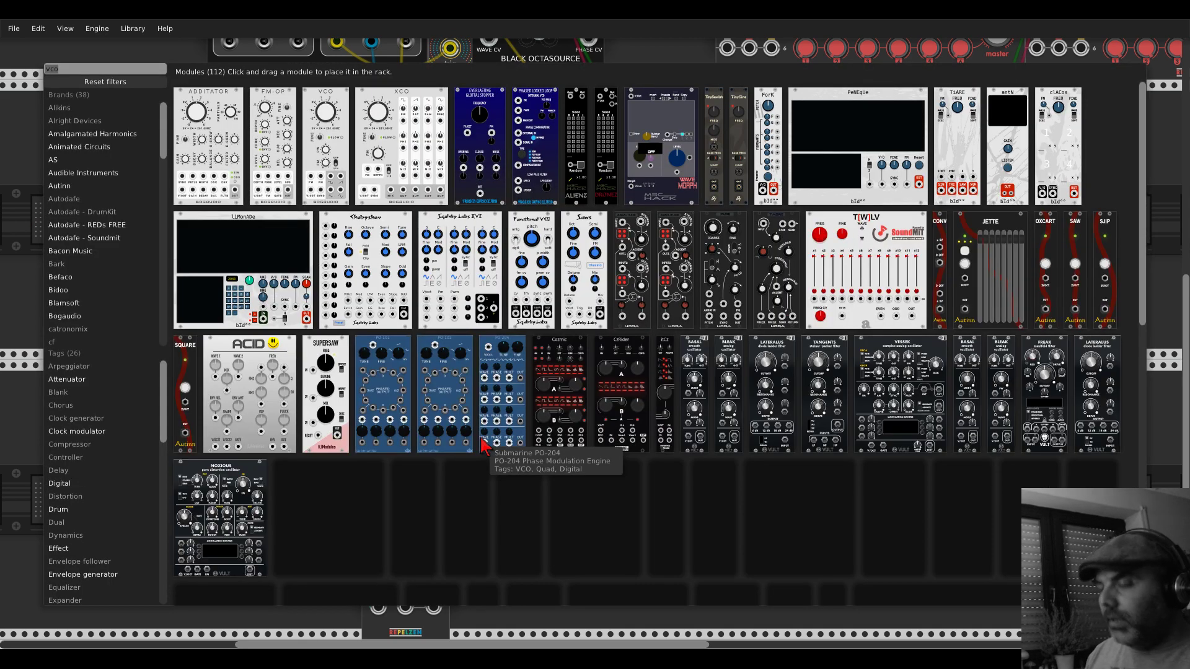
{"action": "type", "text": "fm"}
{"action": "left_click_drag", "start_coordinate": [217, 139], "coordinate": [505, 496]}
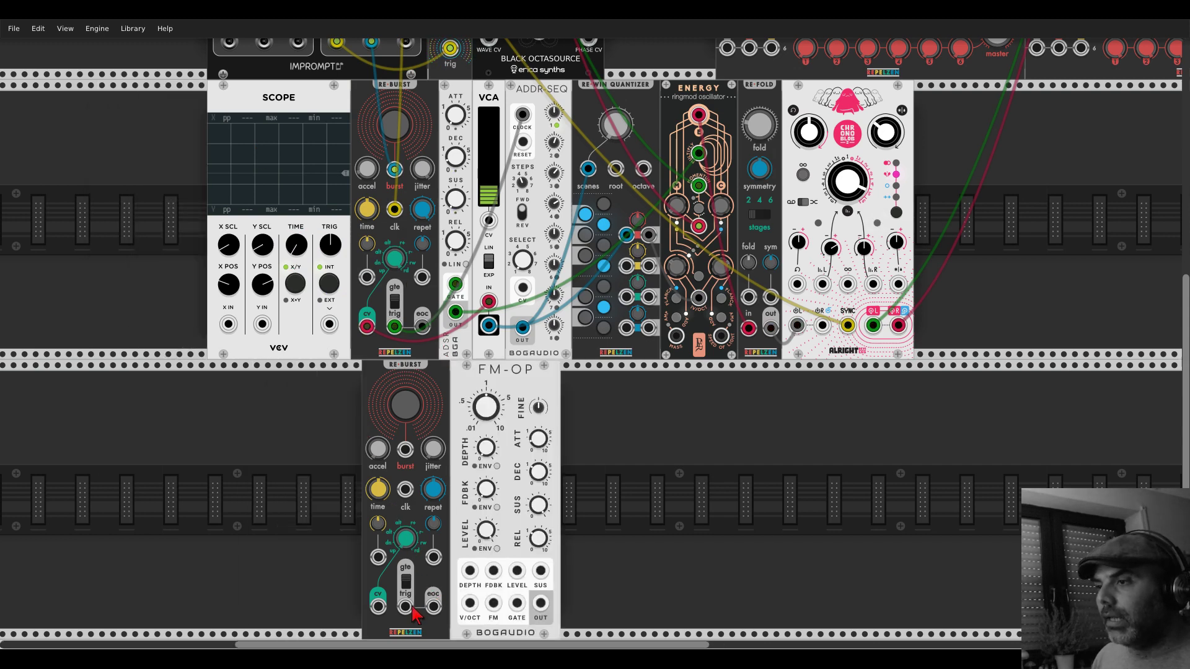
- Wire the second Re-Burst's trigger to FM-OP's gate and its CV through Re-Win Quantizer's second channel to V/OCT, with FM-OP's level envelope on
{"action": "left_click_drag", "start_coordinate": [405, 607], "coordinate": [517, 603]}
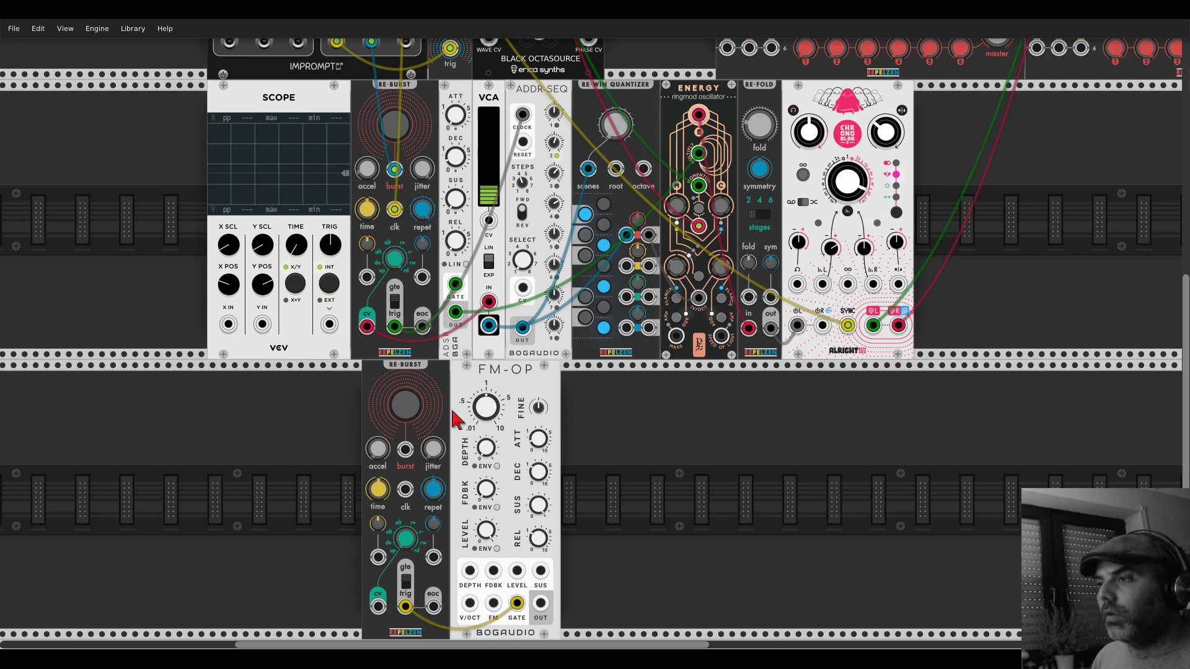
{"action": "left_click_drag", "start_coordinate": [377, 607], "coordinate": [470, 603]}
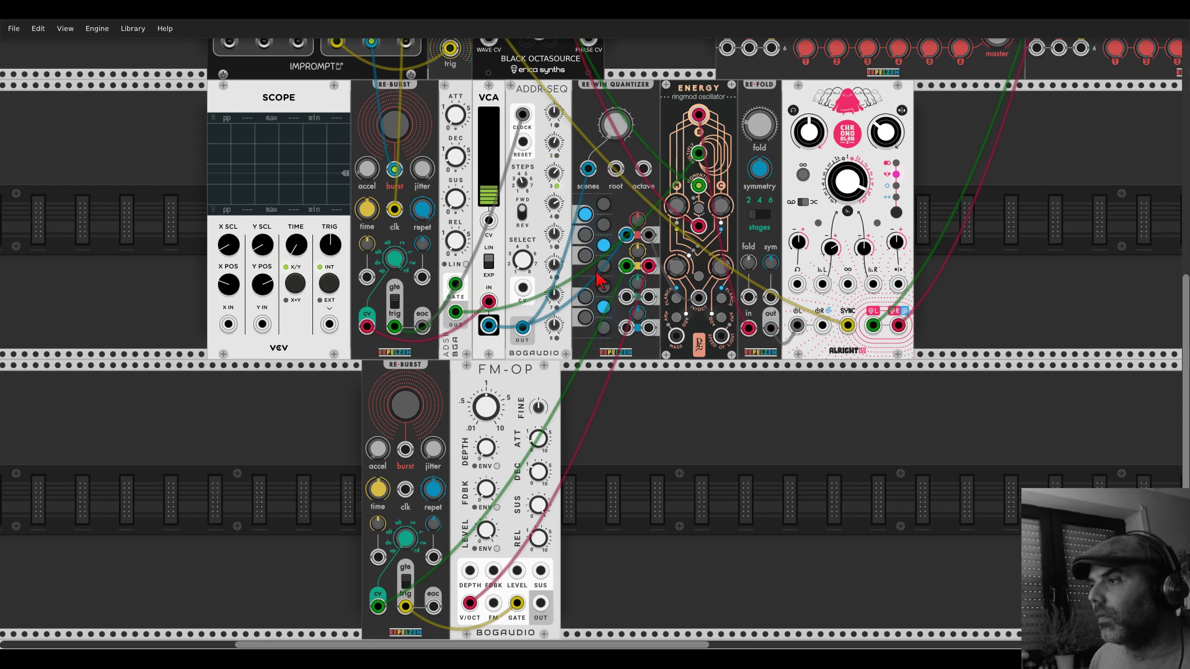
{"action": "mouse_move", "coordinate": [537, 519]}
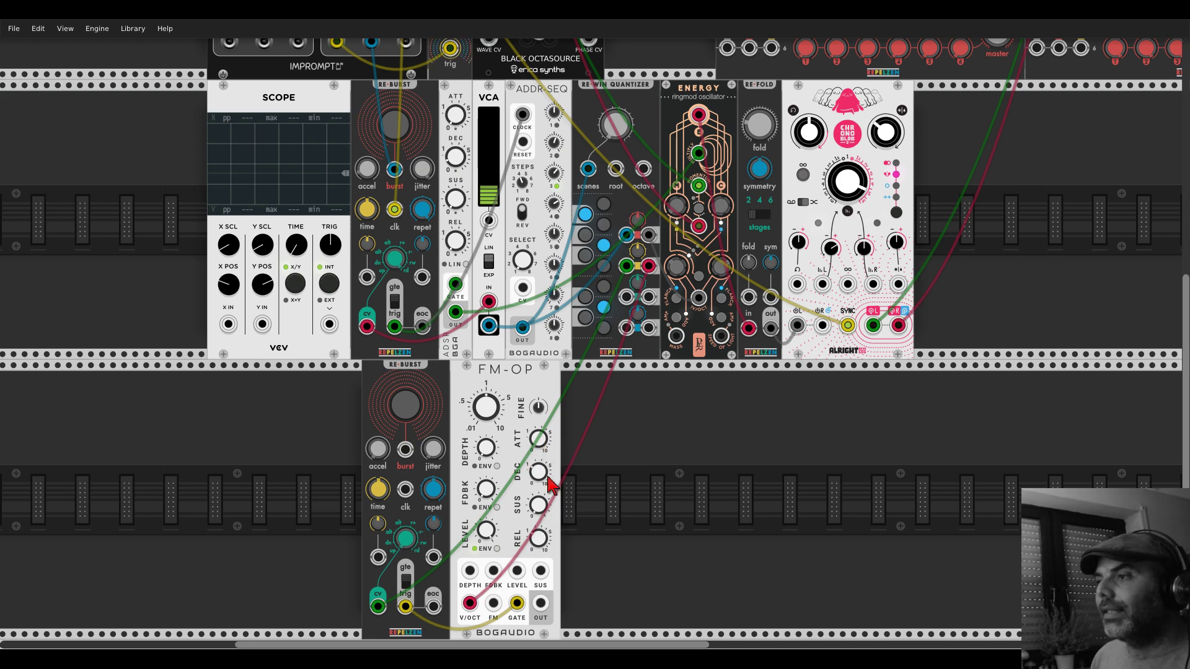
- Patch FM-OP's output into channel 5 of the second Rex-Mix, and isolate that channel at 0 dB gain by muting channels 1 to 4
{"action": "left_click_drag", "start_coordinate": [540, 603], "coordinate": [888, 215]}
{"action": "scroll", "coordinate": [992, 371], "scroll_direction": "up", "scroll_amount": 3}
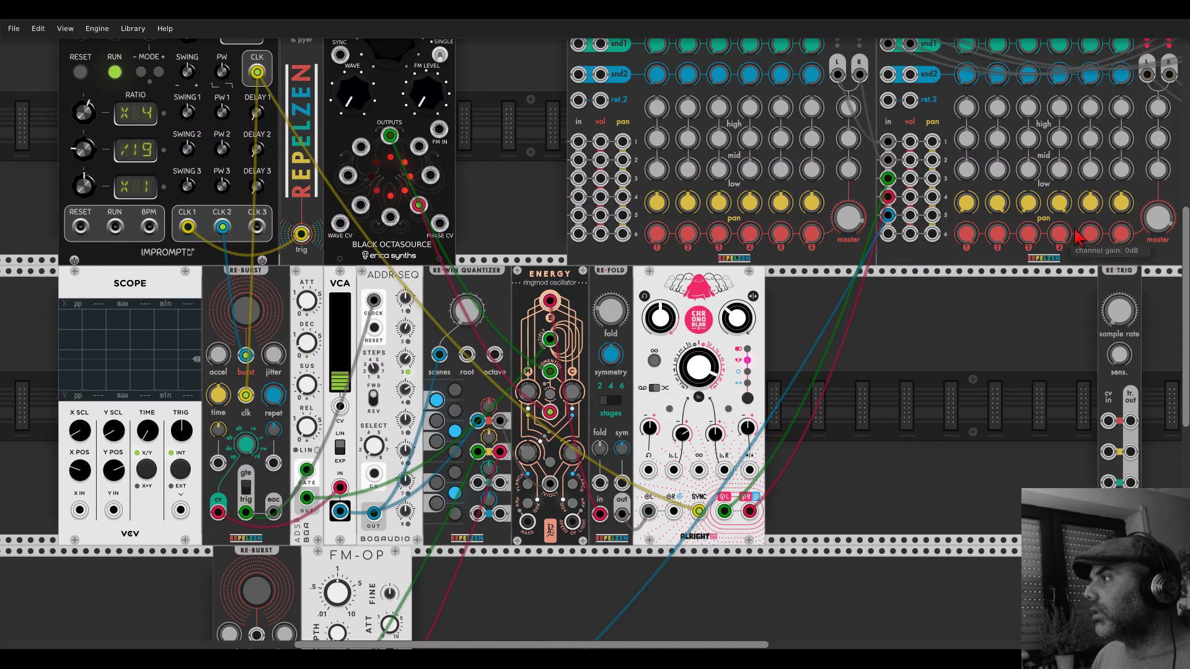
{"action": "left_click_drag", "start_coordinate": [1075, 232], "coordinate": [1075, 286]}
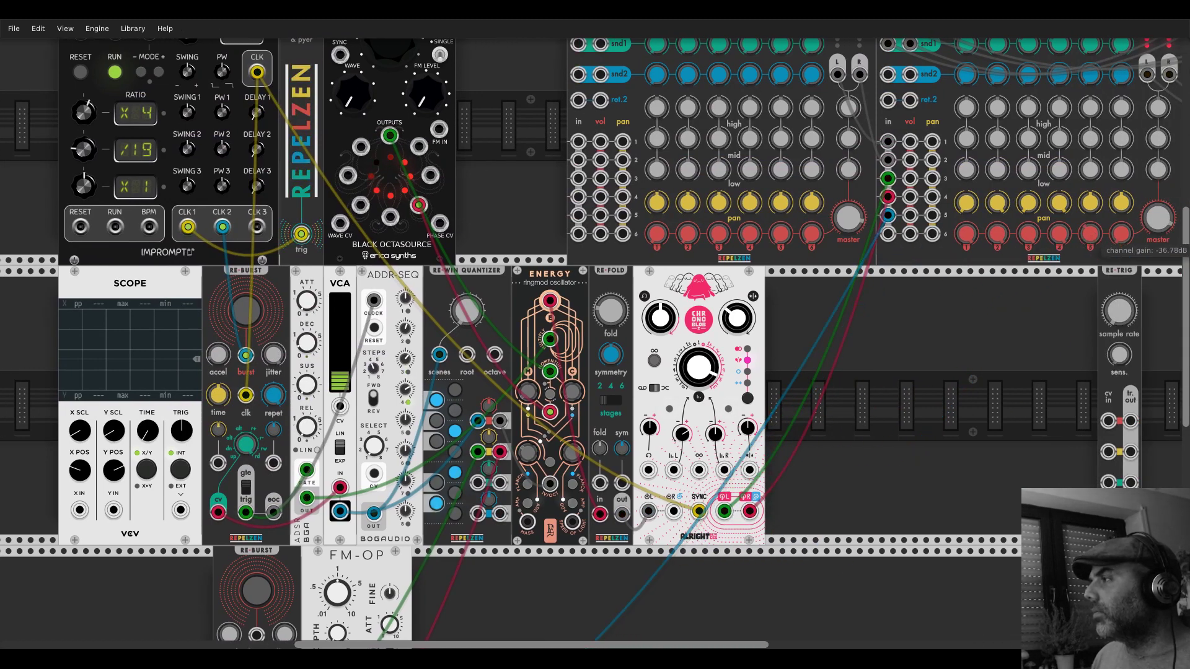
{"action": "scroll", "coordinate": [1063, 403], "scroll_direction": "up", "scroll_amount": 3}
{"action": "scroll", "coordinate": [816, 392], "scroll_direction": "right", "scroll_amount": 5}
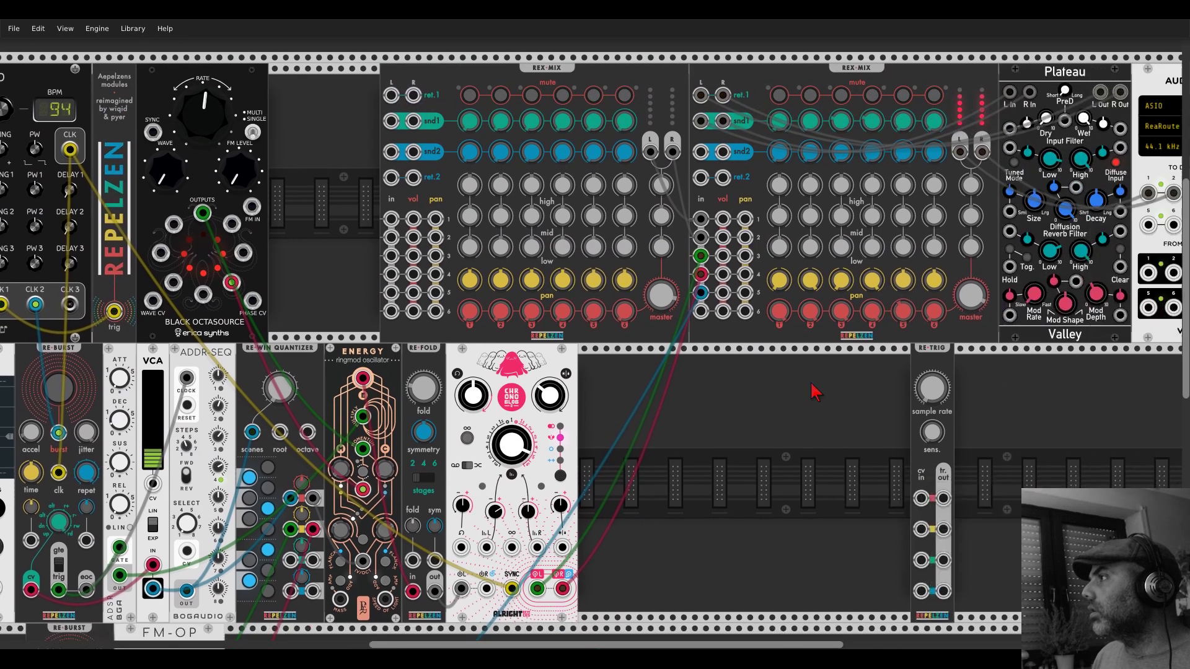
{"action": "scroll", "coordinate": [816, 391], "scroll_direction": "right", "scroll_amount": 4}
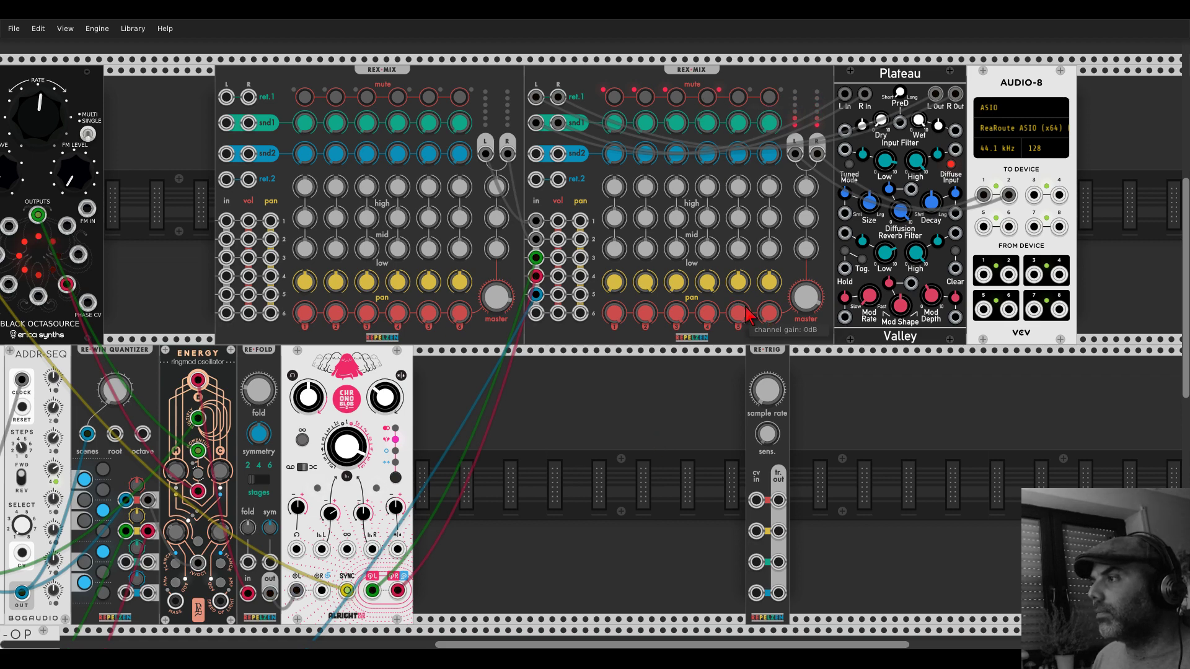
{"action": "left_click_drag", "start_coordinate": [657, 450], "coordinate": [1009, 248]}
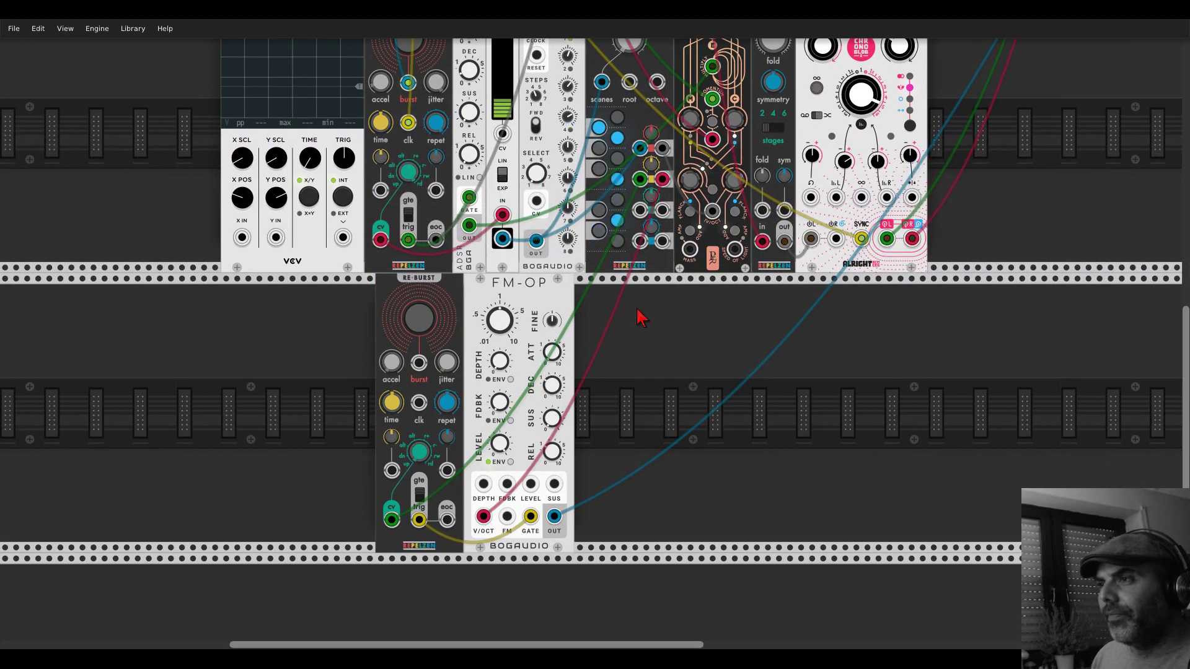
{"action": "left_click_drag", "start_coordinate": [638, 319], "coordinate": [698, 333]}
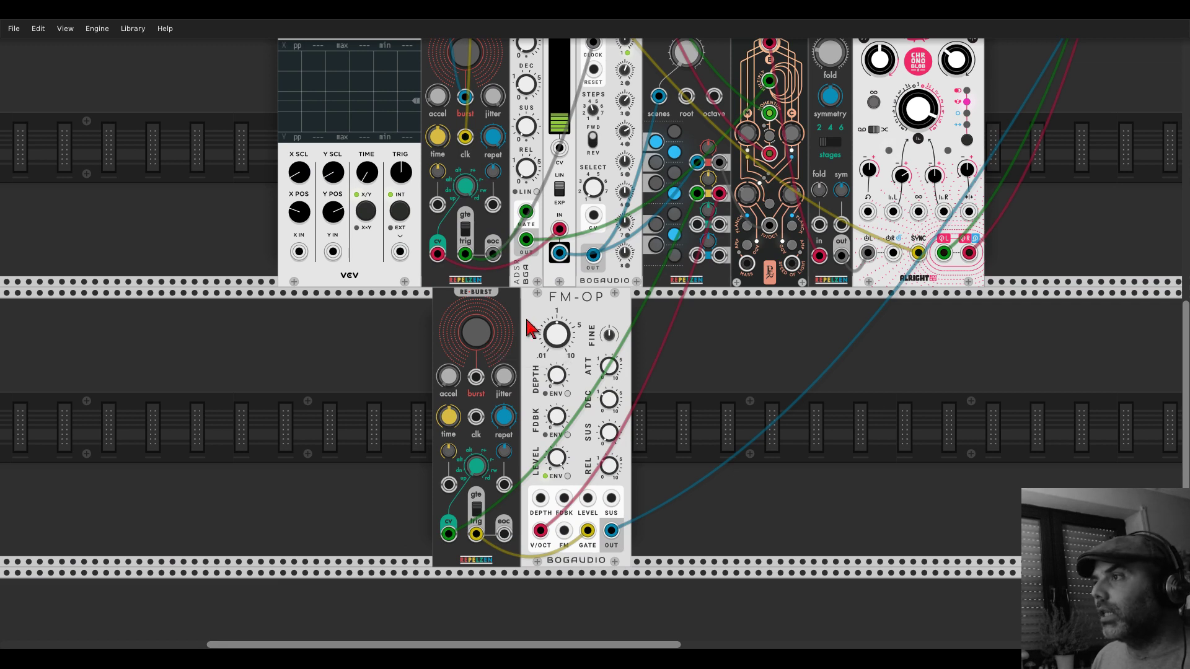
- Insert a copy of the VCA between the second Re-Burst and FM-OP, and route Re-Burst's CV through it to Re-Win Quantizer's second channel
{"action": "left_click_drag", "start_coordinate": [536, 328], "coordinate": [574, 308]}
{"action": "key", "text": "ctrl+v"}
{"action": "mouse_move", "coordinate": [448, 533]}
{"action": "left_mouse_down"}
{"action": "mouse_move", "coordinate": [551, 489]}
{"action": "mouse_move", "coordinate": [539, 532]}
{"action": "mouse_move", "coordinate": [448, 534]}
{"action": "left_mouse_up"}
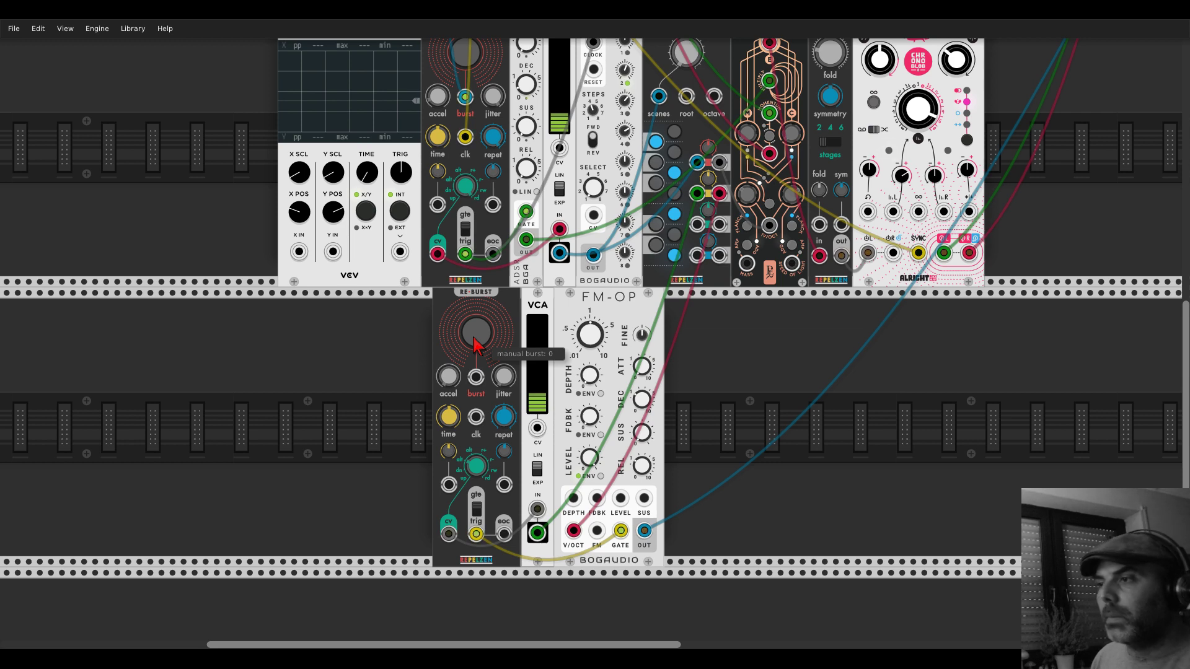
- Patch Clocked's CLK 1 output into the second Re-Burst's clock input
{"action": "left_click_drag", "start_coordinate": [476, 417], "coordinate": [406, 216]}
{"action": "scroll", "coordinate": [478, 427], "scroll_direction": "up", "scroll_amount": 5}
{"action": "scroll", "coordinate": [428, 242], "scroll_direction": "down", "scroll_amount": 4}
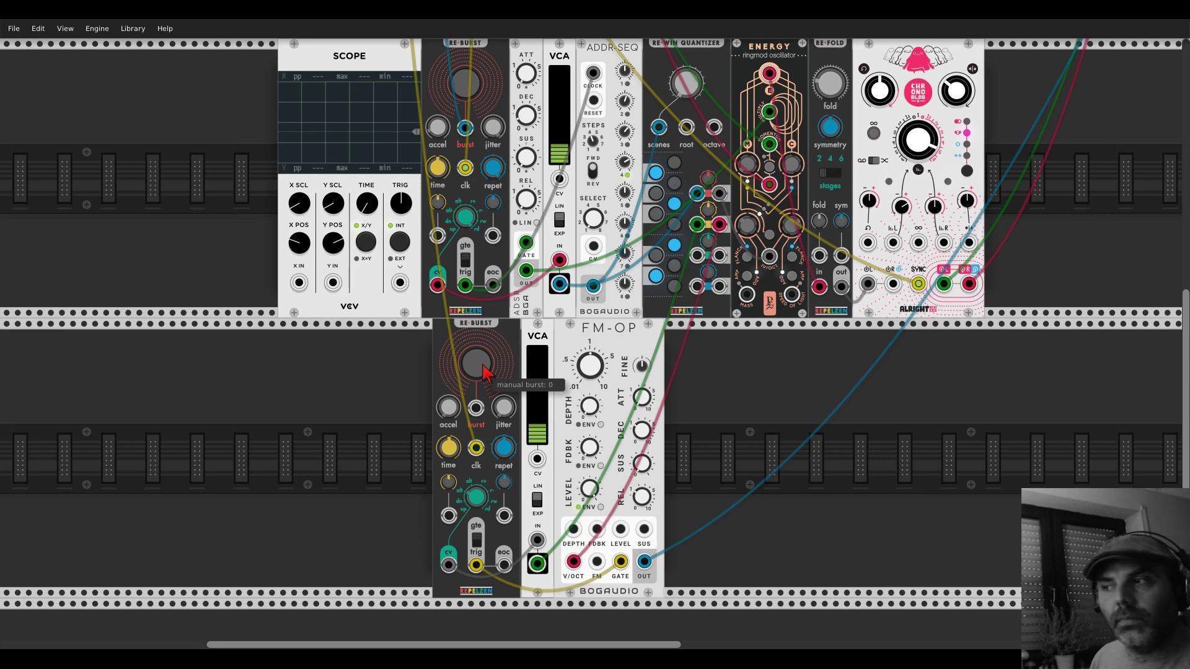
- Set Clocked's third clock ratio to /4 and patch CLK 3 into the second Re-Burst's burst input
{"action": "left_click_drag", "start_coordinate": [1108, 123], "coordinate": [438, 558]}
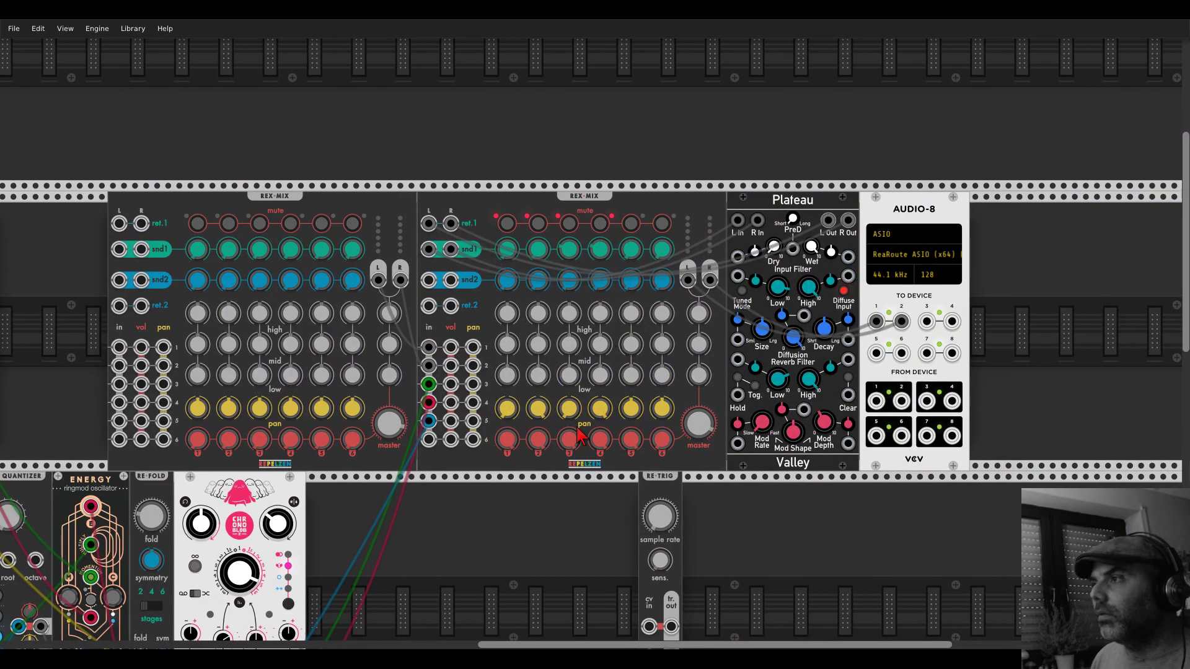
{"action": "scroll", "coordinate": [613, 350], "scroll_direction": "down", "scroll_amount": 5}
{"action": "scroll", "coordinate": [614, 351], "scroll_direction": "left", "scroll_amount": 10}
{"action": "scroll", "coordinate": [779, 524], "scroll_direction": "up", "scroll_amount": 1}
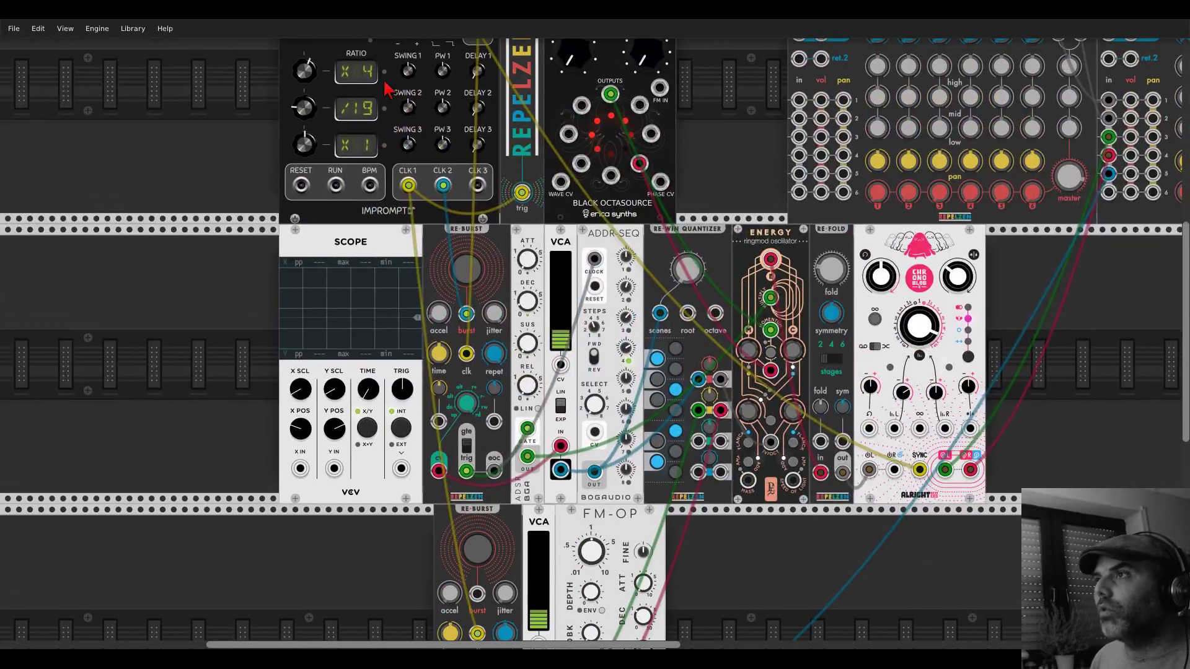
{"action": "left_click_drag", "start_coordinate": [304, 144], "coordinate": [313, 144]}
{"action": "left_click_drag", "start_coordinate": [478, 184], "coordinate": [478, 438]}
{"action": "scroll", "coordinate": [481, 186], "scroll_direction": "down", "scroll_amount": 4}
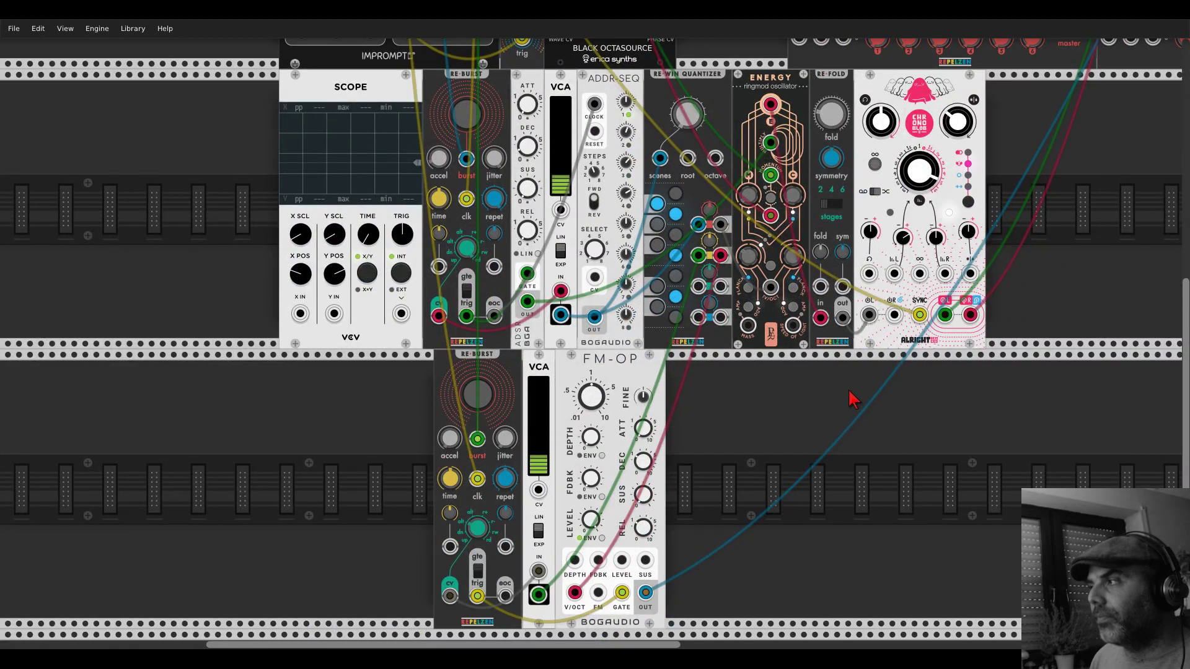
- Patch a free Black Octasource output into FM-OP's feedback CV input
{"action": "scroll", "coordinate": [744, 434], "scroll_direction": "up", "scroll_amount": 10}
{"action": "scroll", "coordinate": [744, 434], "scroll_direction": "right", "scroll_amount": 15}
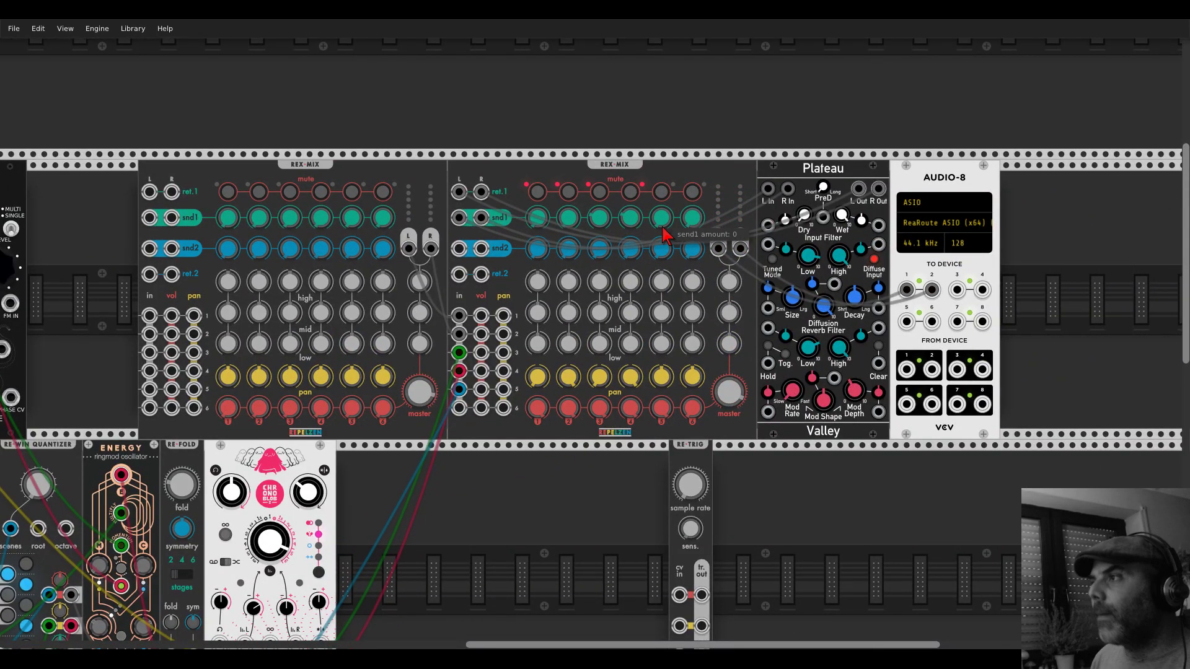
{"action": "mouse_move", "coordinate": [692, 218]}
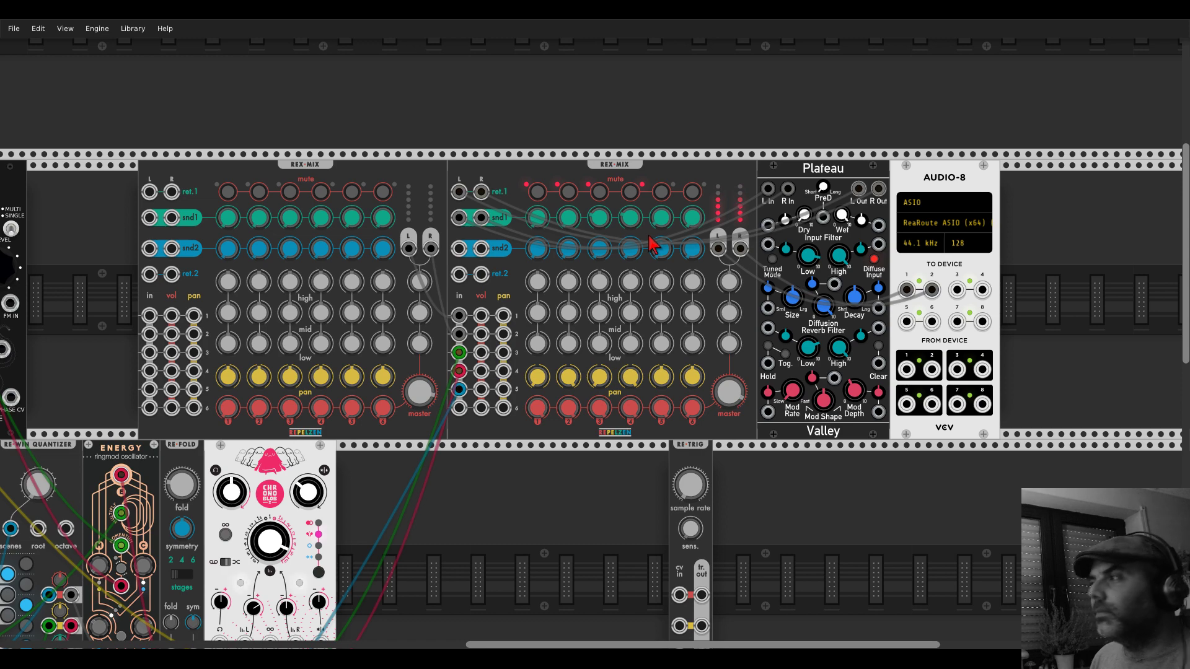
{"action": "left_click_drag", "start_coordinate": [477, 550], "coordinate": [1009, 178]}
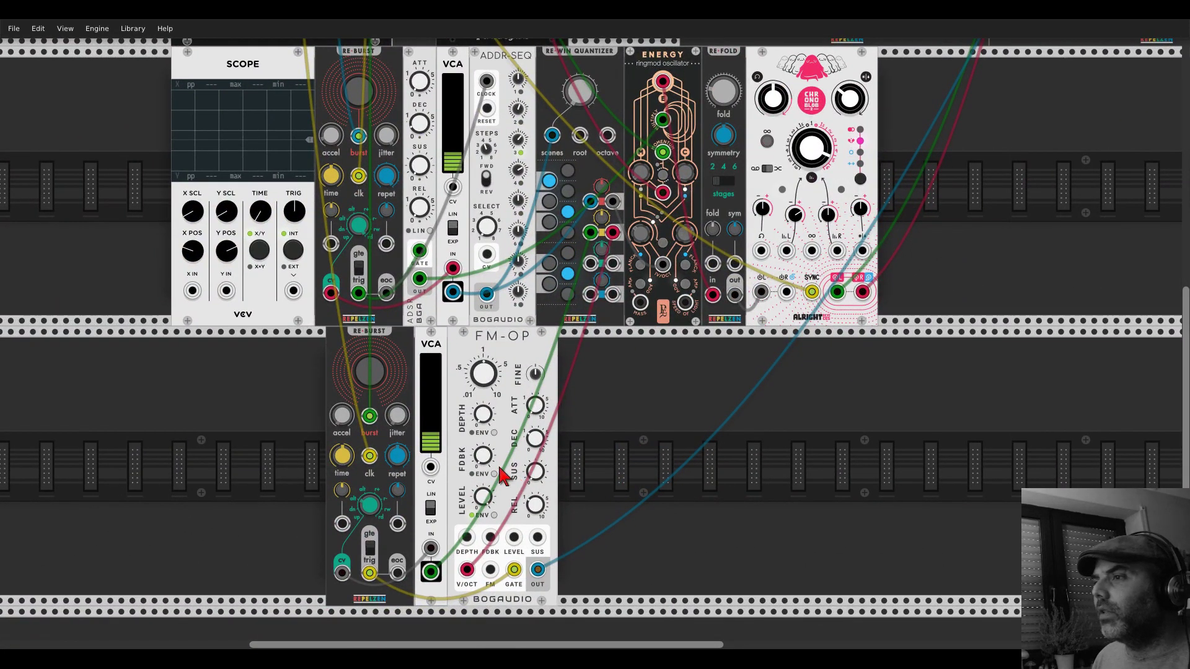
{"action": "left_click_drag", "start_coordinate": [519, 480], "coordinate": [491, 547]}
{"action": "scroll", "coordinate": [490, 545], "scroll_direction": "down", "scroll_amount": 5}
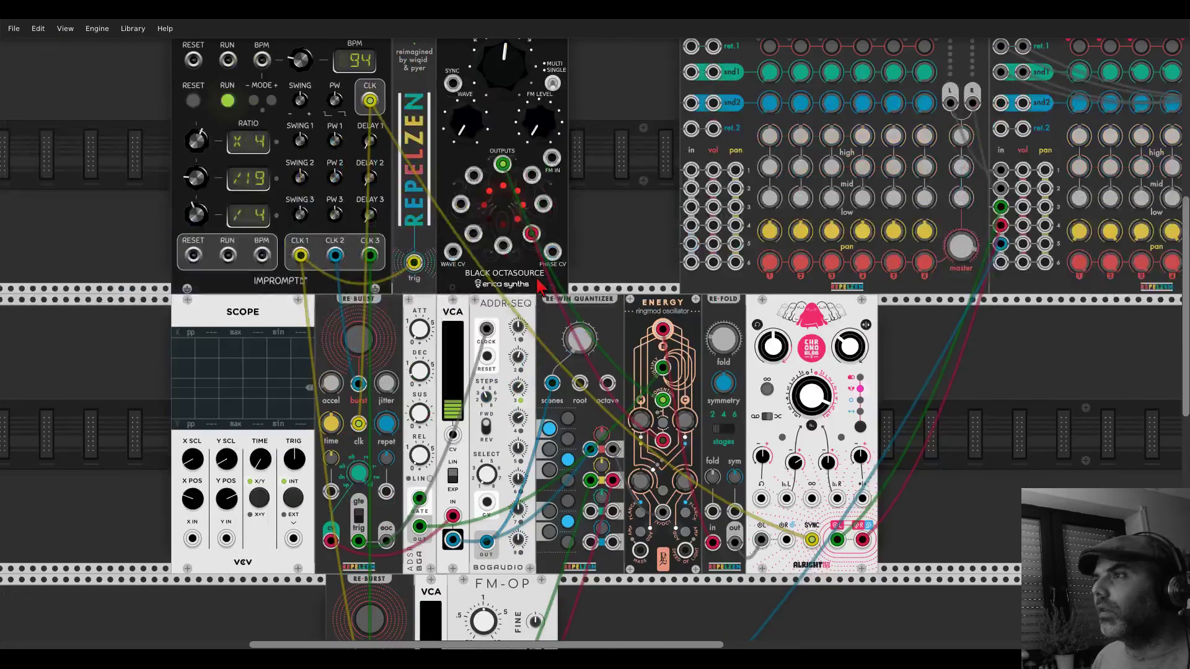
{"action": "scroll", "coordinate": [537, 189], "scroll_direction": "up", "scroll_amount": 5}
{"action": "scroll", "coordinate": [537, 189], "scroll_direction": "down", "scroll_amount": 3}
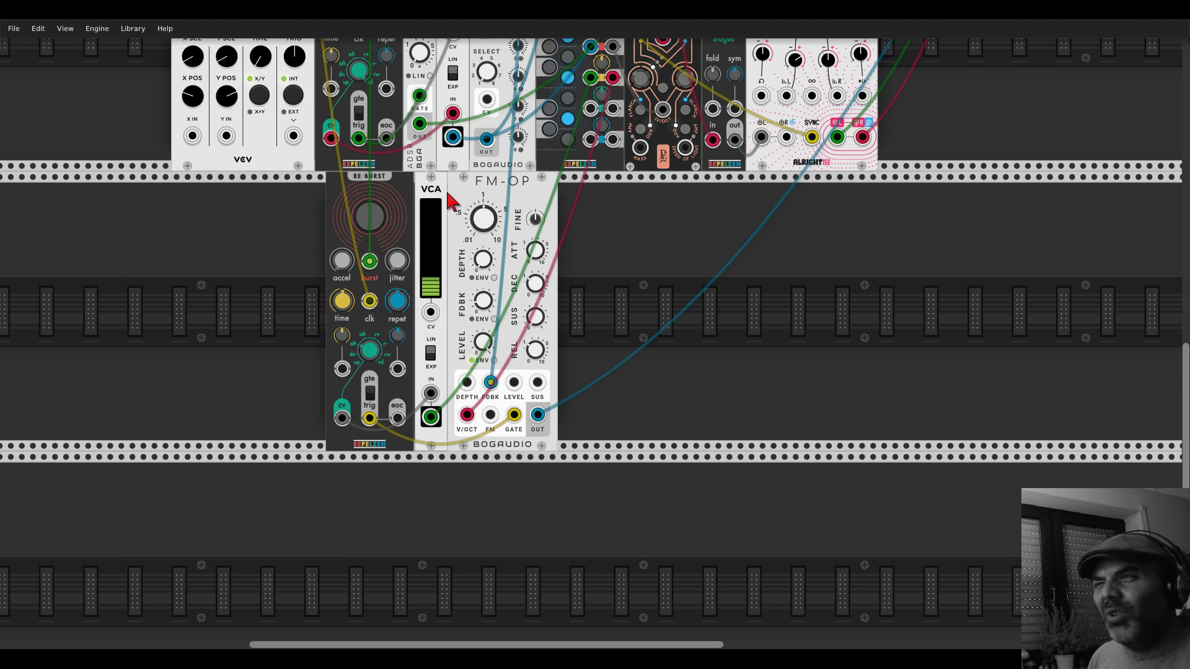
- Find the FATE event modifier in the library and fit it between the second VCA and FM-OP
{"action": "left_click_drag", "start_coordinate": [462, 200], "coordinate": [567, 204]}
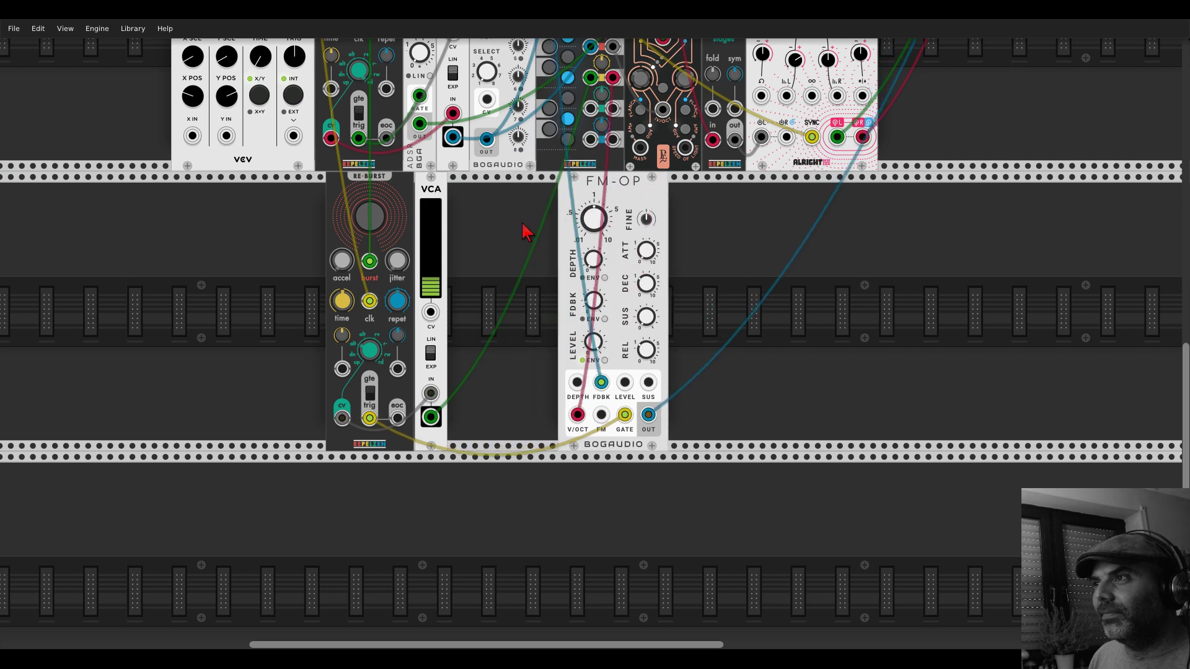
{"action": "right_click", "coordinate": [523, 232]}
{"action": "type", "text": "fate"}
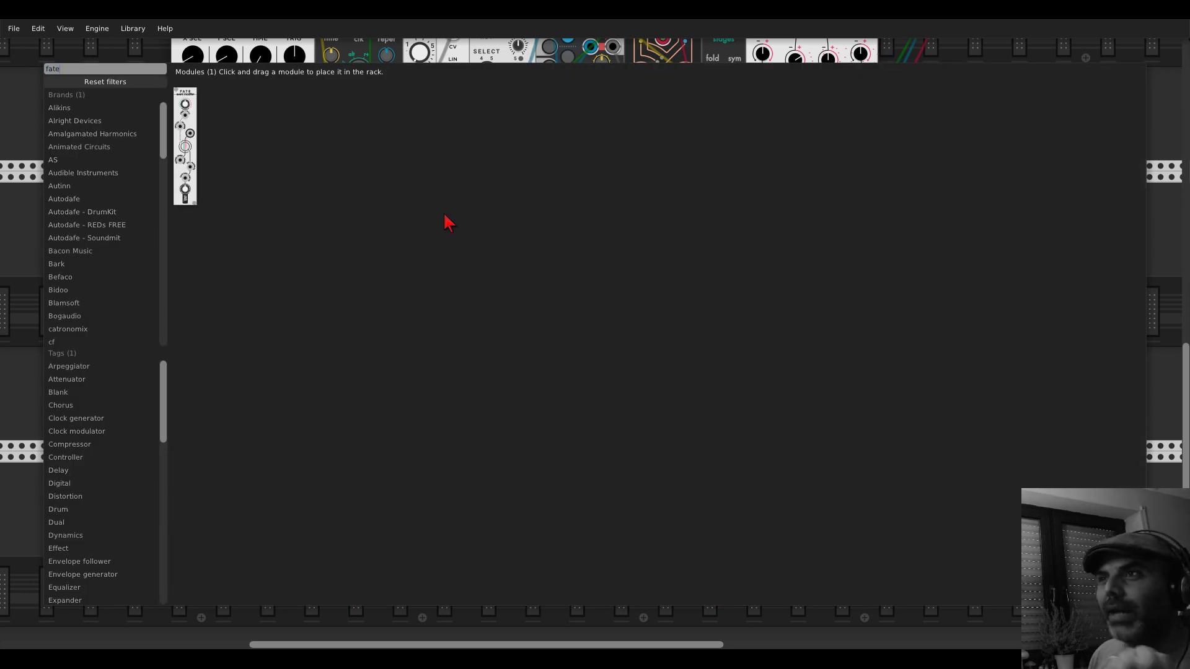
{"action": "left_click_drag", "start_coordinate": [203, 109], "coordinate": [474, 310]}
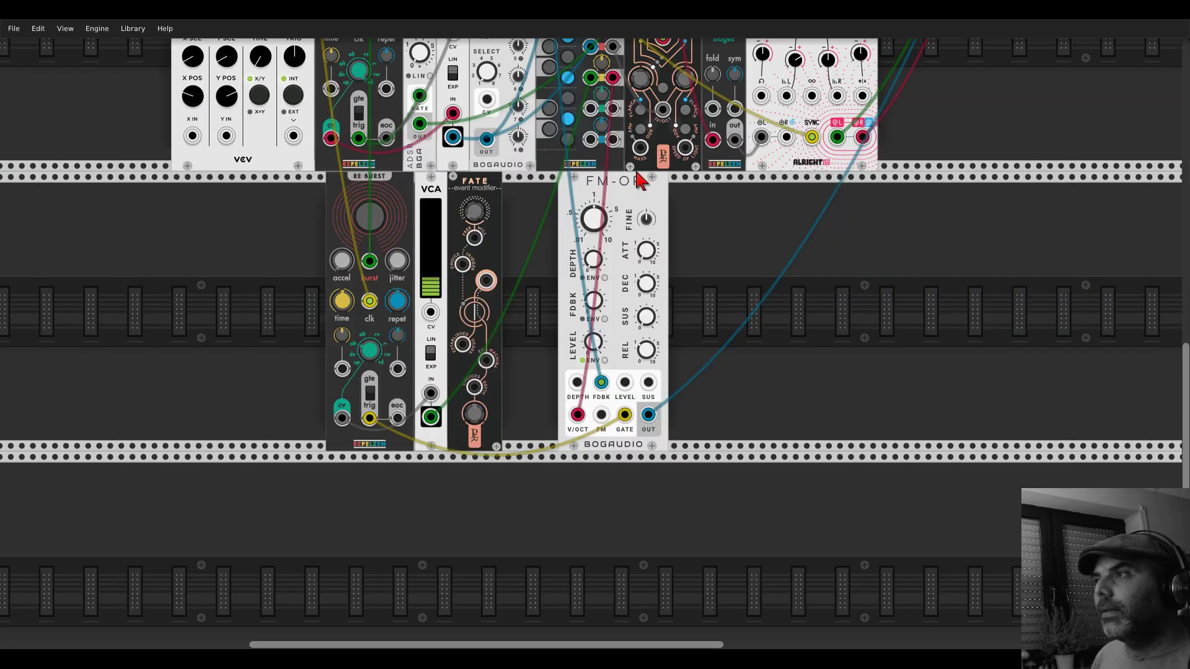
{"action": "left_click_drag", "start_coordinate": [580, 187], "coordinate": [568, 187]}
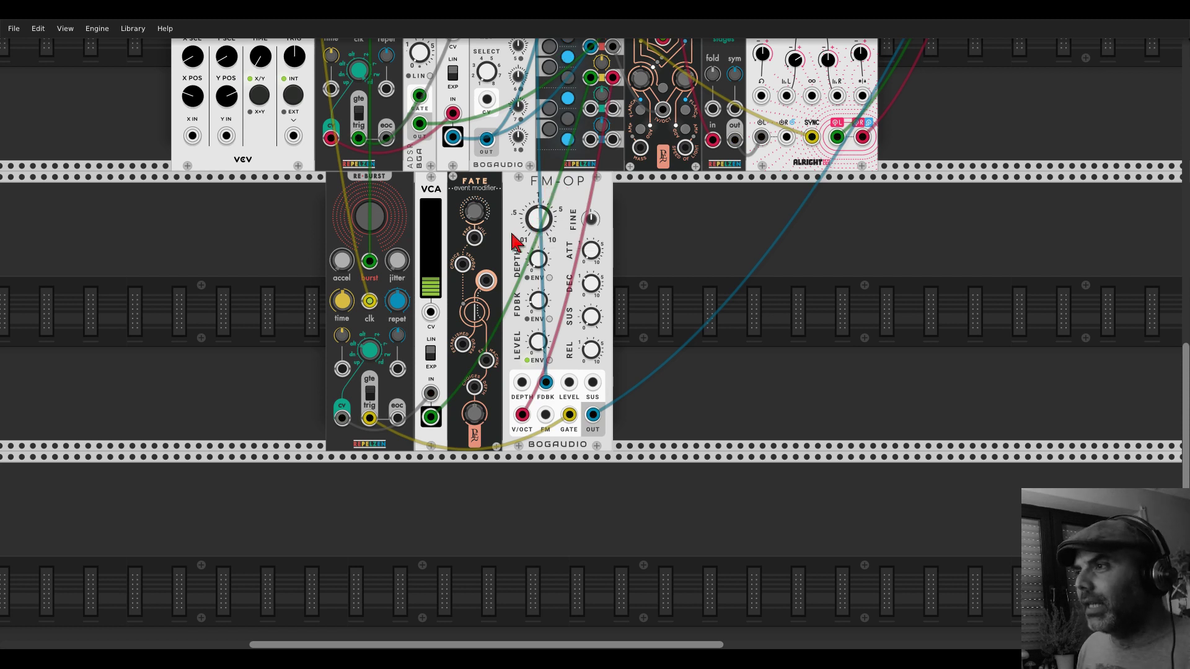
- Route the VCA output via FATE's established order input to Re-Win Quantizer's second channel, with the second Re-Burst's trigger driving FATE's choice trigger
{"action": "left_click", "coordinate": [591, 78]}
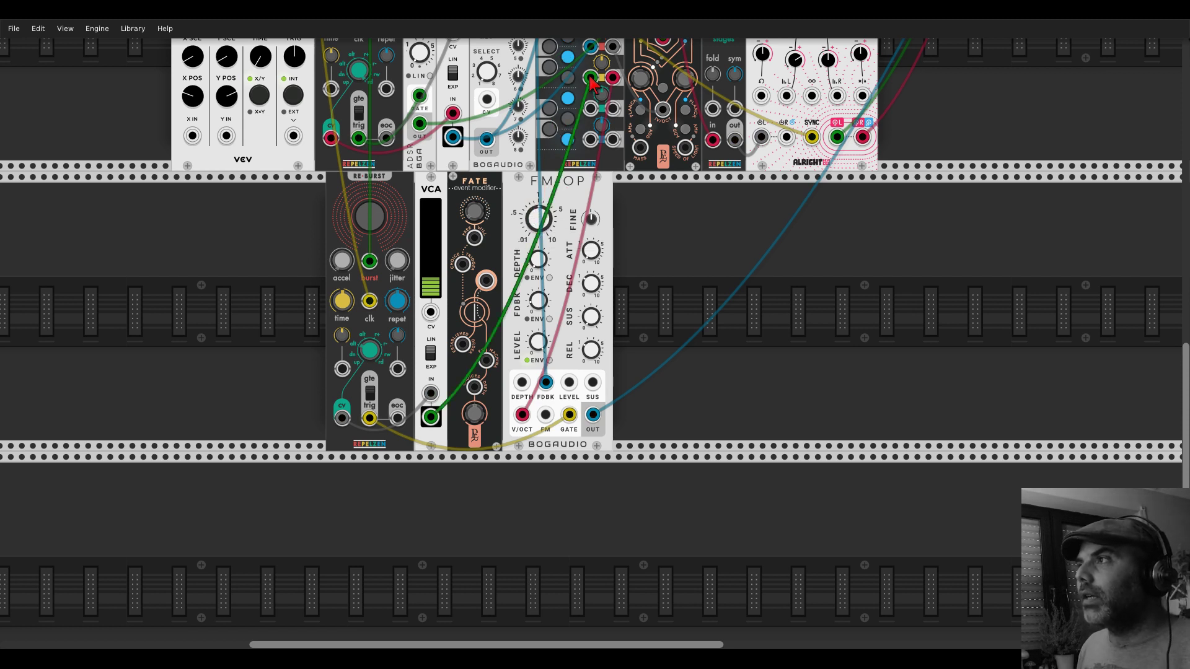
{"action": "left_click_drag", "start_coordinate": [591, 78], "coordinate": [462, 344]}
{"action": "scroll", "coordinate": [452, 362], "scroll_direction": "up", "scroll_amount": 3}
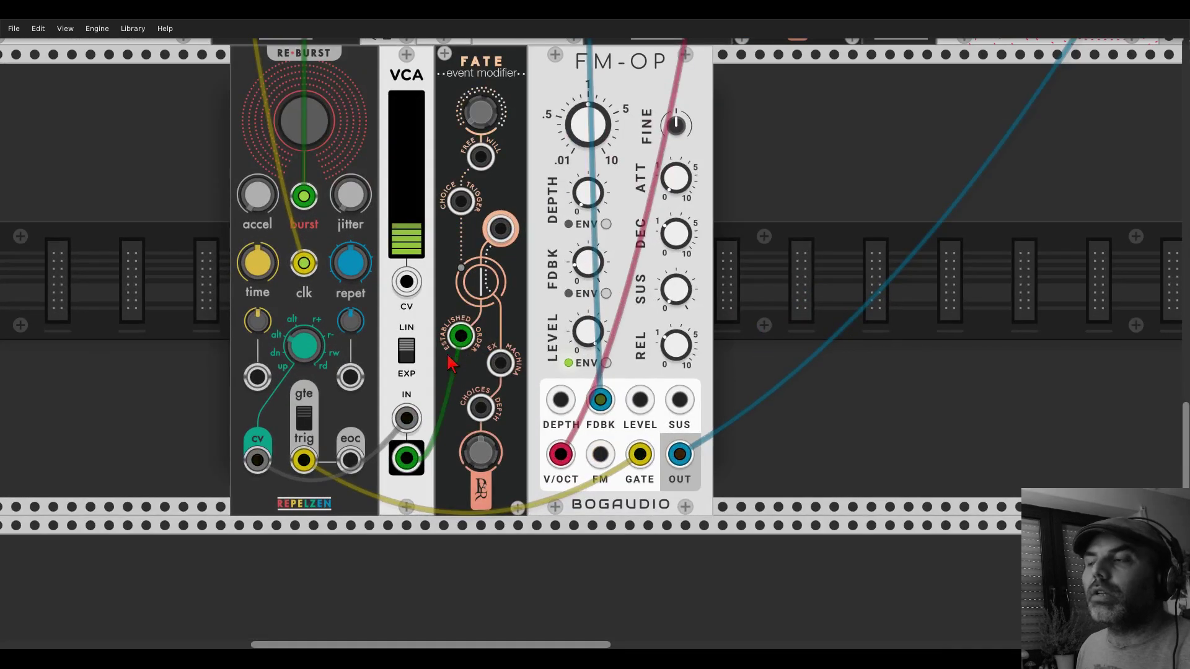
{"action": "left_click_drag", "start_coordinate": [497, 239], "coordinate": [611, 112]}
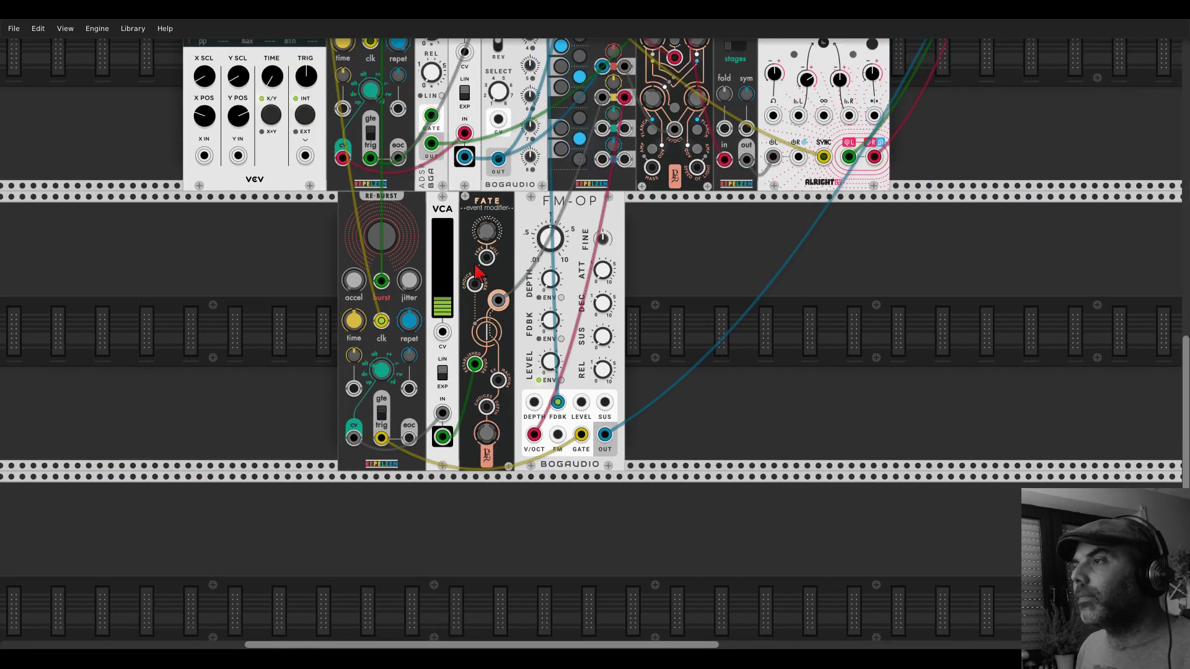
{"action": "scroll", "coordinate": [488, 259], "scroll_direction": "up", "scroll_amount": 4}
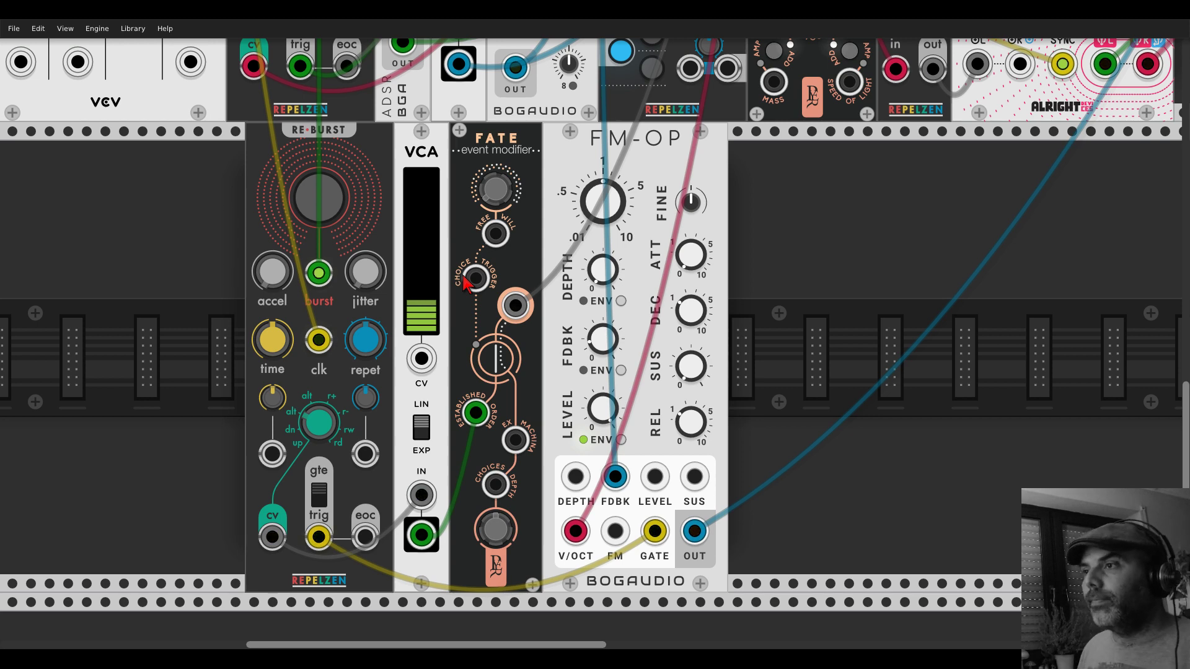
{"action": "left_click_drag", "start_coordinate": [476, 278], "coordinate": [320, 538]}
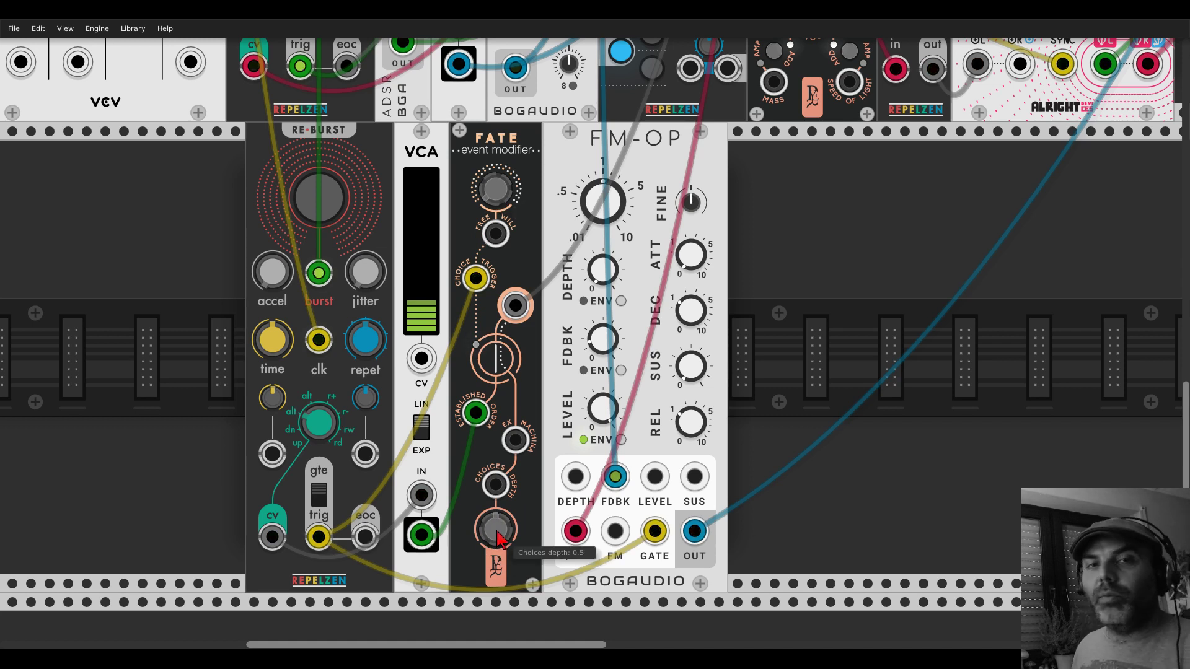
- Lower FATE's choices depth and raise its free will amount
{"action": "left_click_drag", "start_coordinate": [499, 538], "coordinate": [500, 561]}
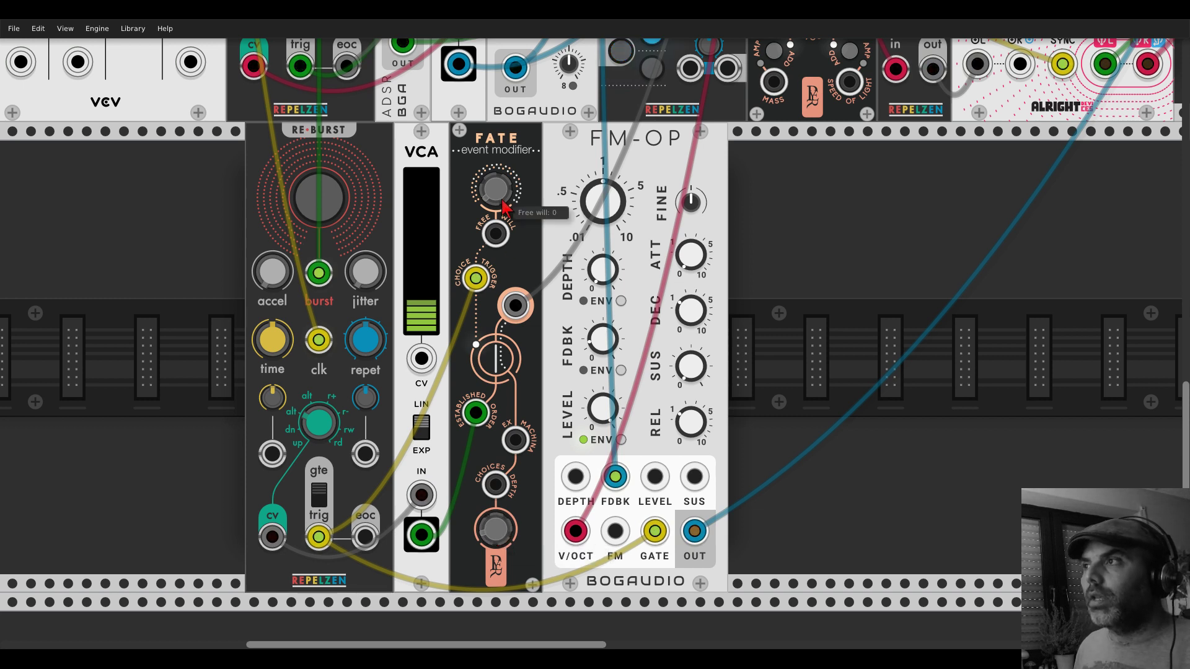
{"action": "left_click_drag", "start_coordinate": [512, 188], "coordinate": [512, 170]}
{"action": "scroll", "coordinate": [792, 266], "scroll_direction": "down", "scroll_amount": 1}
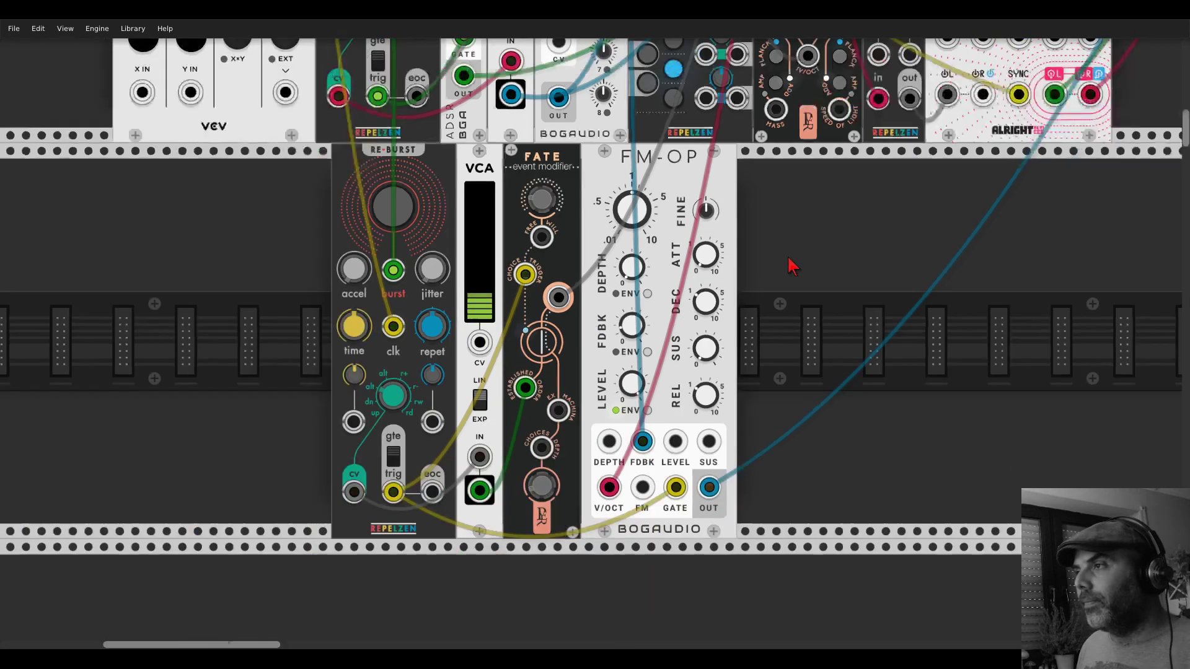
- Adjust channel 4's volume on the second Rex-Mix
{"action": "scroll", "coordinate": [792, 266], "scroll_direction": "down", "scroll_amount": 3}
{"action": "scroll", "coordinate": [754, 277], "scroll_direction": "up", "scroll_amount": 2}
{"action": "scroll", "coordinate": [755, 276], "scroll_direction": "down", "scroll_amount": 1}
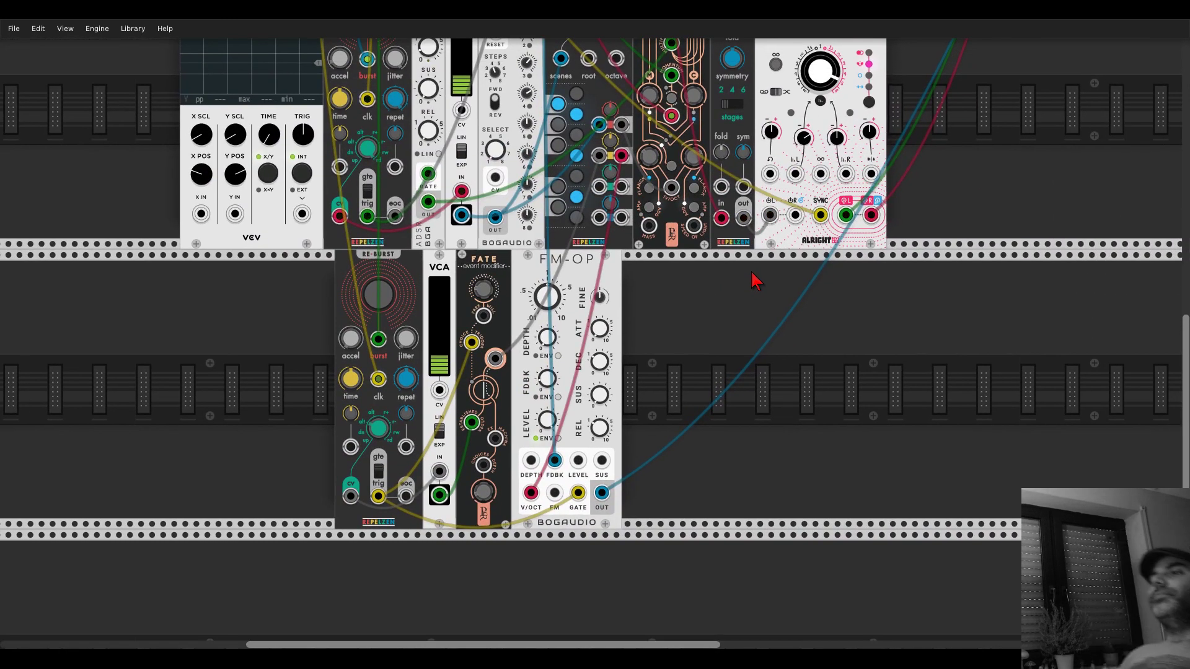
{"action": "scroll", "coordinate": [756, 281], "scroll_direction": "down", "scroll_amount": 1}
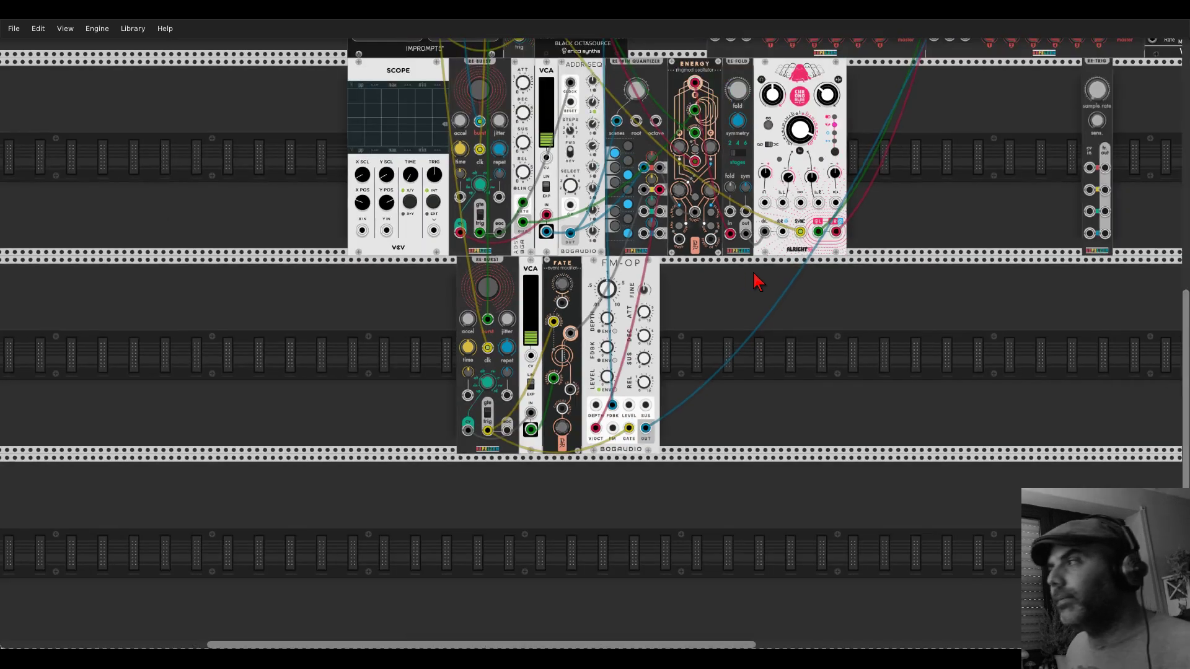
{"action": "left_click_drag", "start_coordinate": [890, 165], "coordinate": [623, 335]}
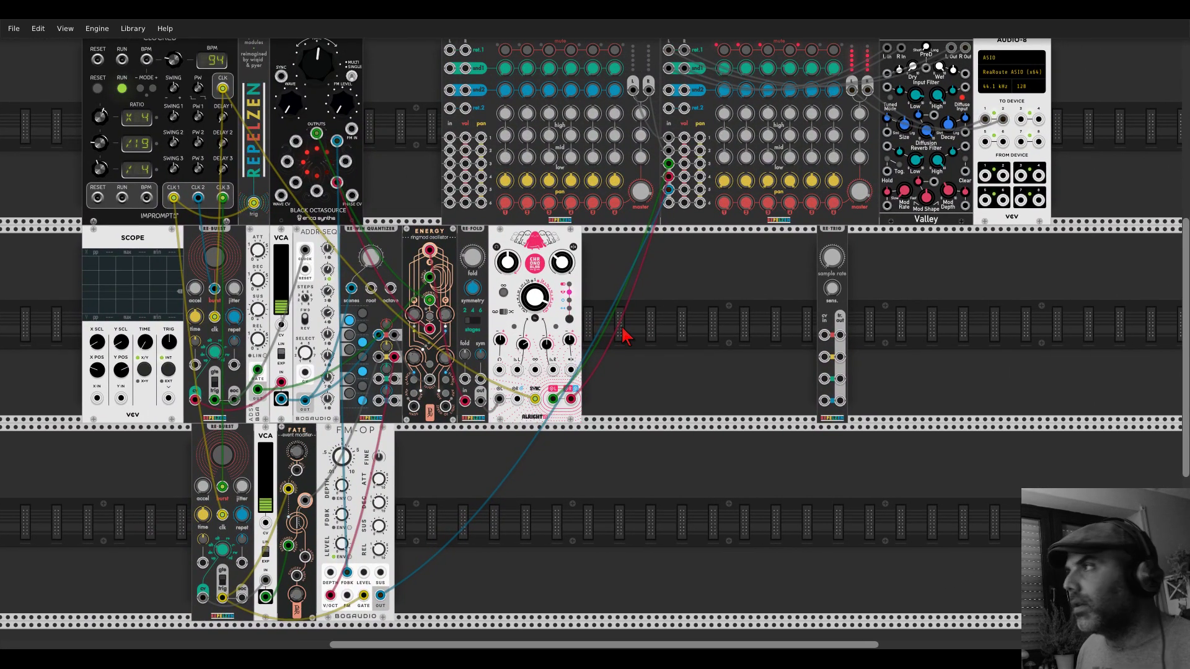
{"action": "scroll", "coordinate": [657, 287], "scroll_direction": "up", "scroll_amount": 1}
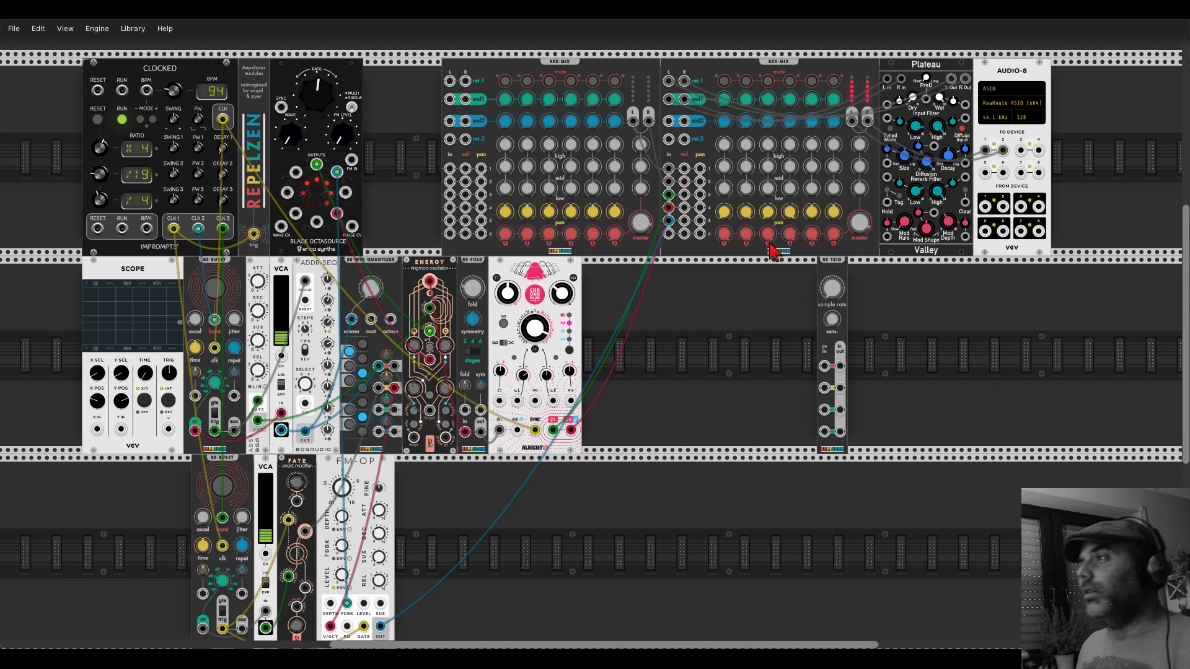
{"action": "left_click_drag", "start_coordinate": [789, 234], "coordinate": [790, 234]}
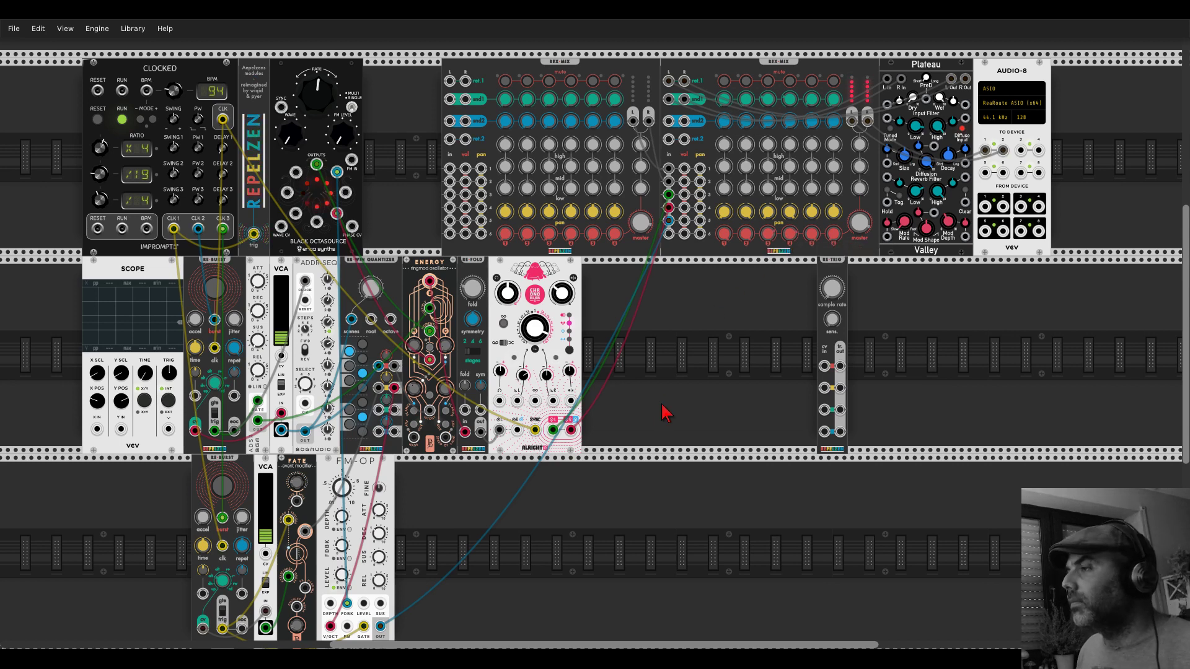
{"action": "scroll", "coordinate": [666, 412], "scroll_direction": "down", "scroll_amount": 3}
{"action": "left_click_drag", "start_coordinate": [566, 378], "coordinate": [713, 416]}
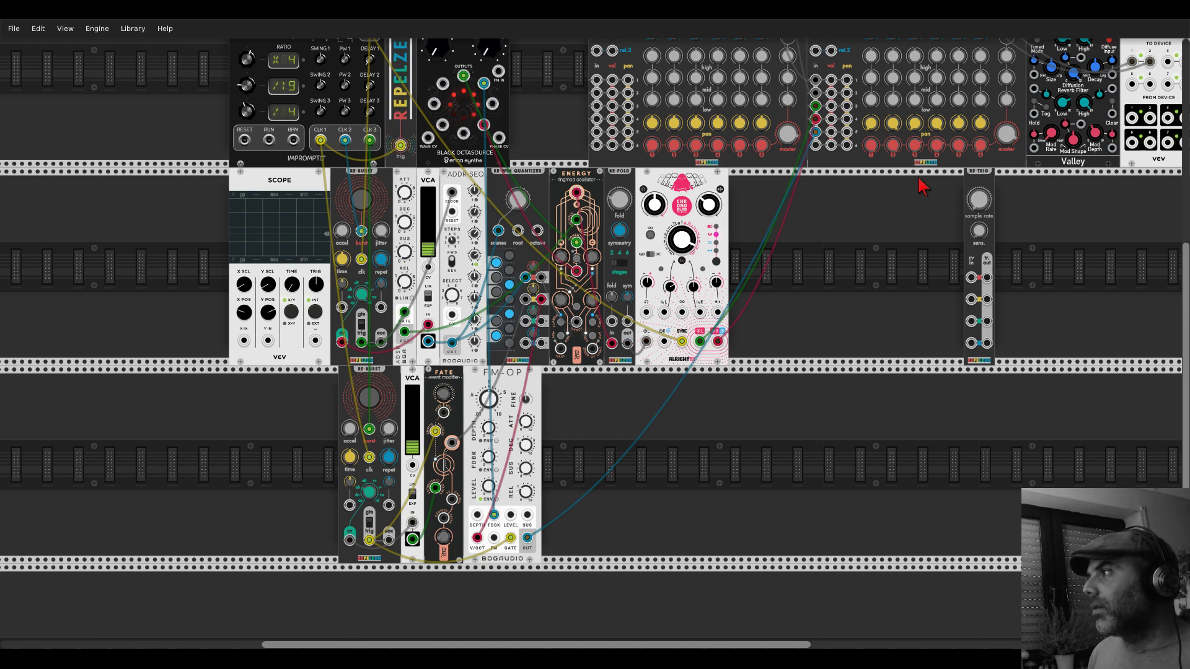
{"action": "mouse_move", "coordinate": [938, 147]}
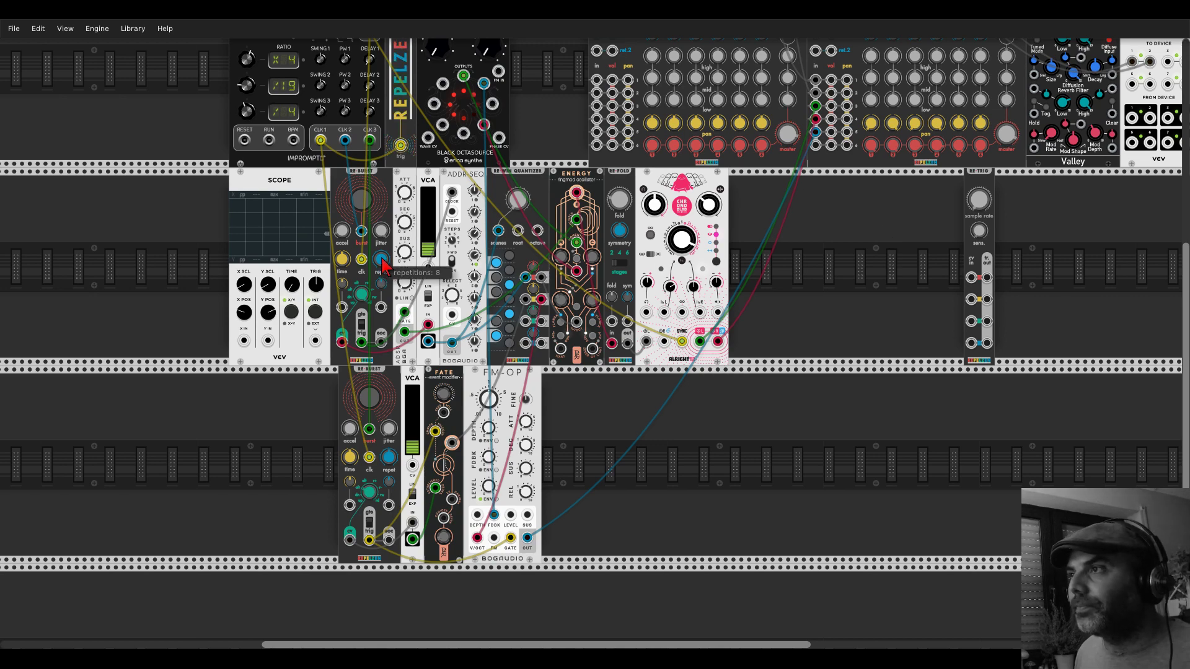
{"action": "scroll", "coordinate": [410, 268], "scroll_direction": "up", "scroll_amount": 5}
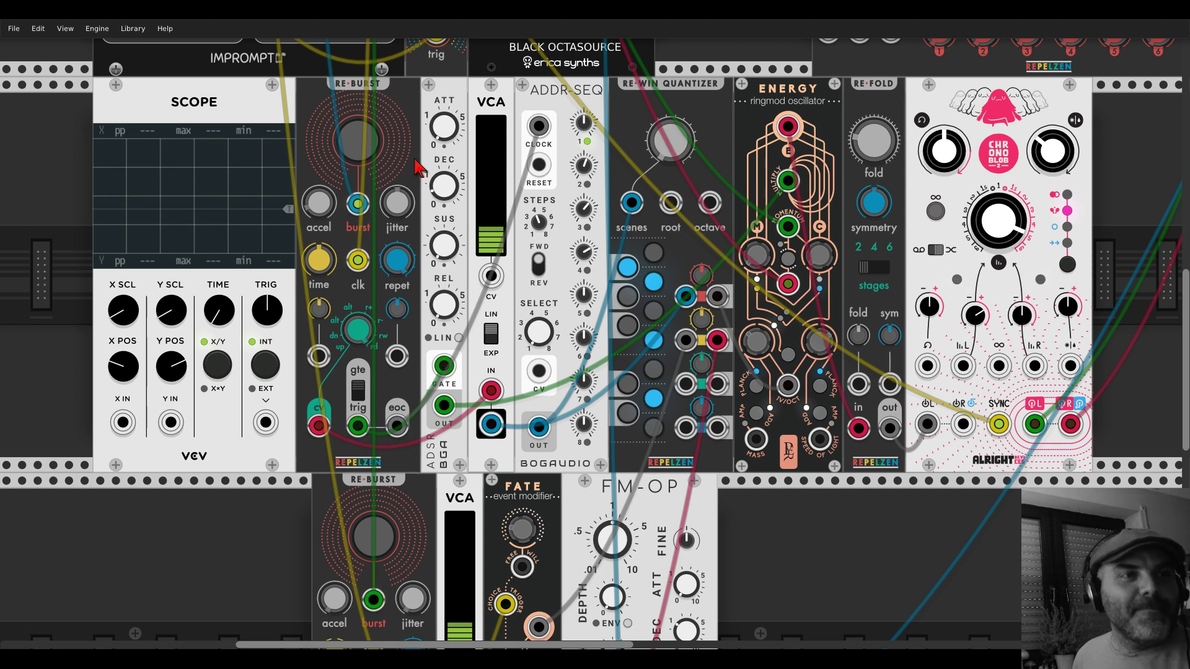
{"action": "scroll", "coordinate": [424, 169], "scroll_direction": "down", "scroll_amount": 8}
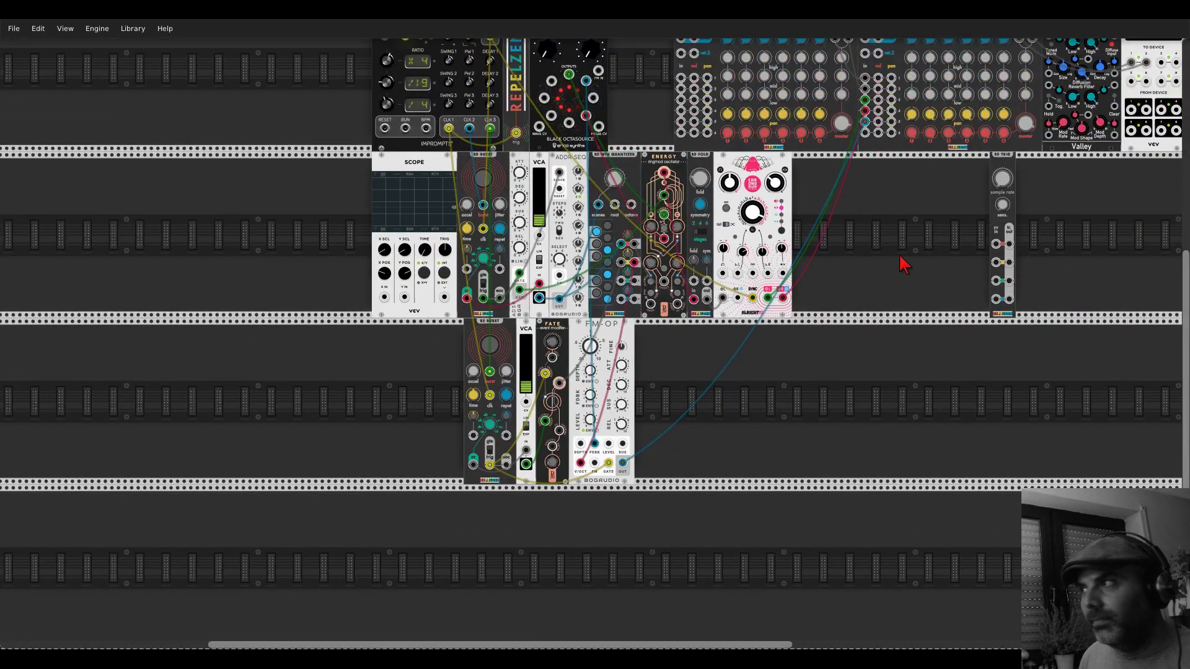
- Search the library for "vco" and place the macro oscillator module in the lowest occupied row, past FM-OP with a gap between them
{"action": "left_click_drag", "start_coordinate": [903, 260], "coordinate": [725, 341]}
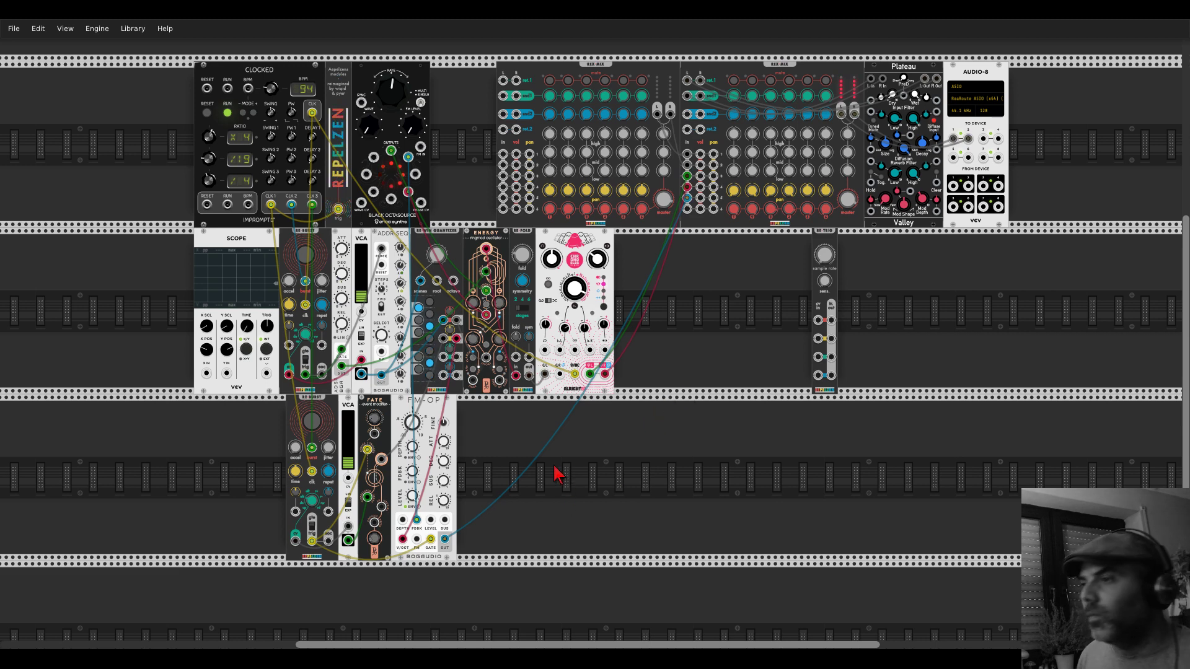
{"action": "right_click", "coordinate": [566, 481]}
{"action": "type", "text": "vco"}
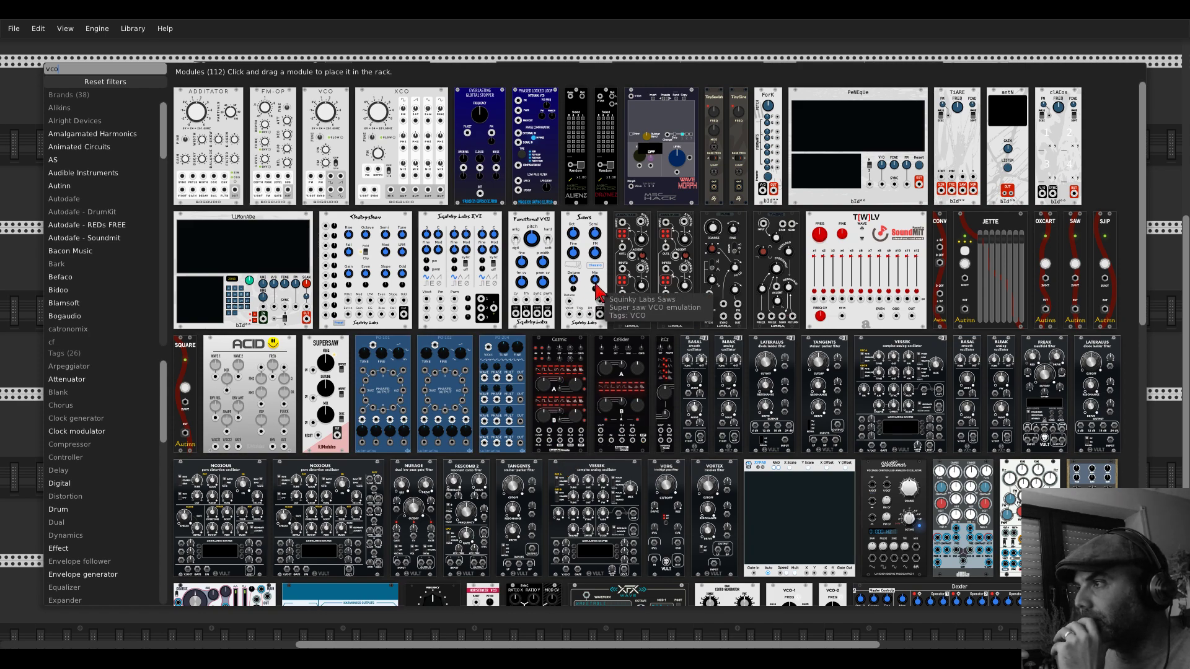
{"action": "scroll", "coordinate": [598, 291], "scroll_direction": "down", "scroll_amount": 10}
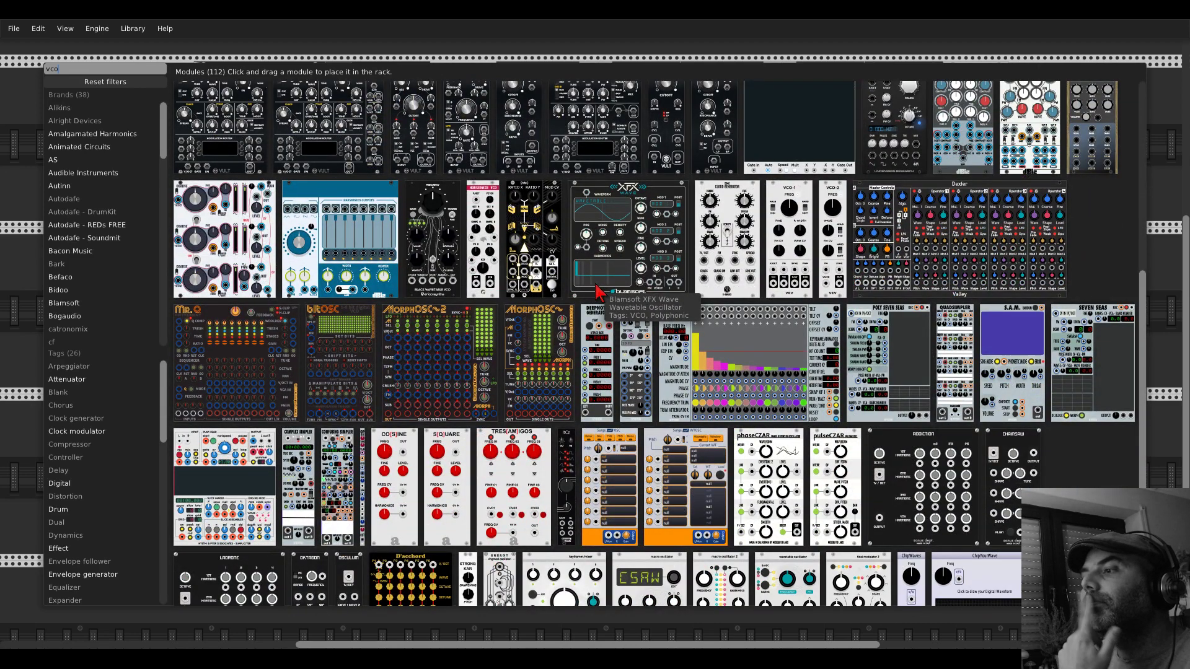
{"action": "scroll", "coordinate": [598, 291], "scroll_direction": "down", "scroll_amount": 5}
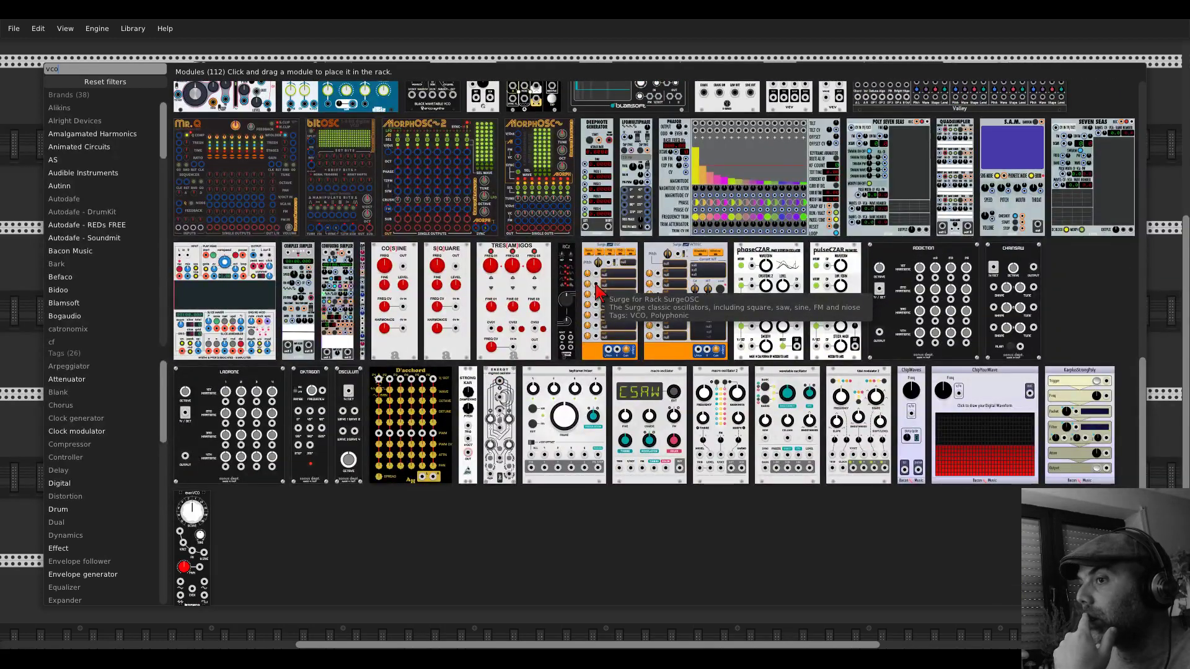
{"action": "left_click_drag", "start_coordinate": [650, 430], "coordinate": [558, 487]}
{"action": "scroll", "coordinate": [558, 486], "scroll_direction": "up", "scroll_amount": 5}
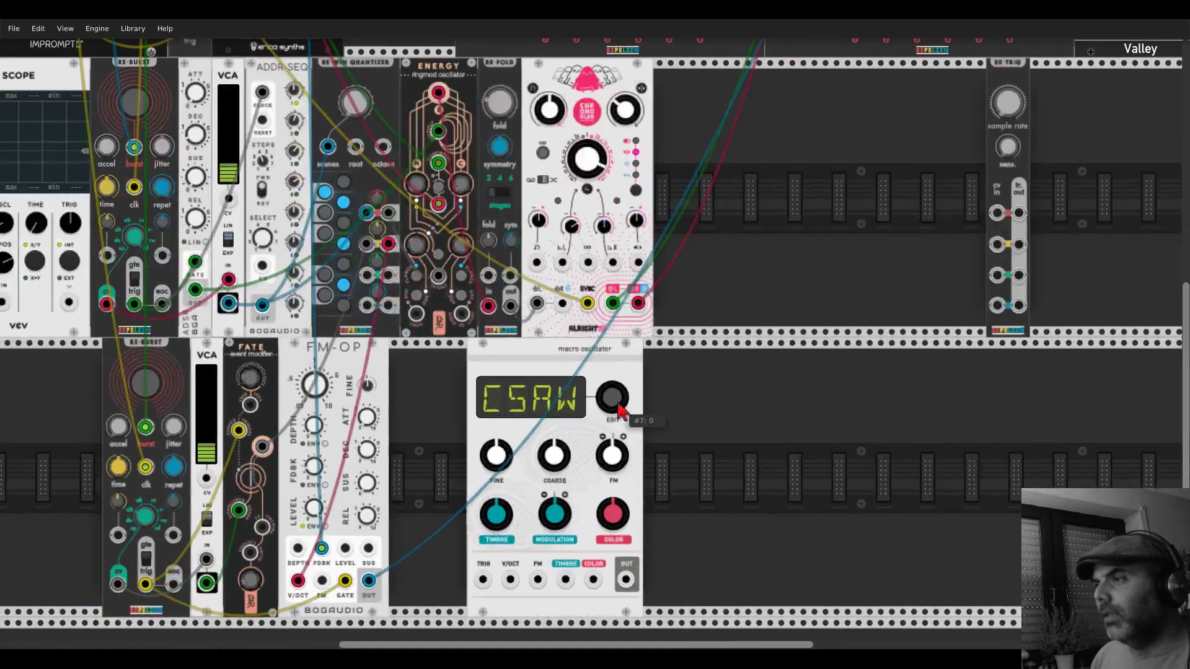
- Set the macro oscillator's model to PLUK and move the module farther from FM-OP in the same row
{"action": "left_click_drag", "start_coordinate": [614, 398], "coordinate": [614, 354]}
{"action": "left_click_drag", "start_coordinate": [426, 406], "coordinate": [616, 347]}
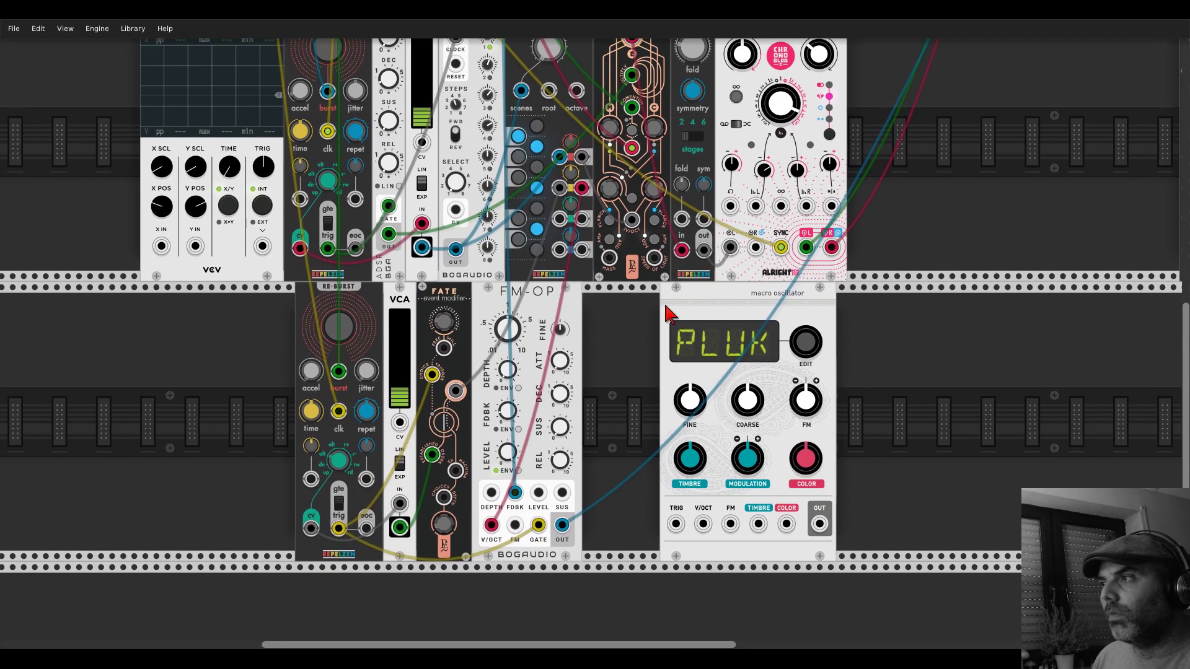
{"action": "left_click_drag", "start_coordinate": [667, 308], "coordinate": [834, 308]}
- Duplicate the lower-row Re-Burst, place the copy directly after FM-OP, and clock it from Clocked's master clock output
{"action": "key", "text": "ctrl+d"}
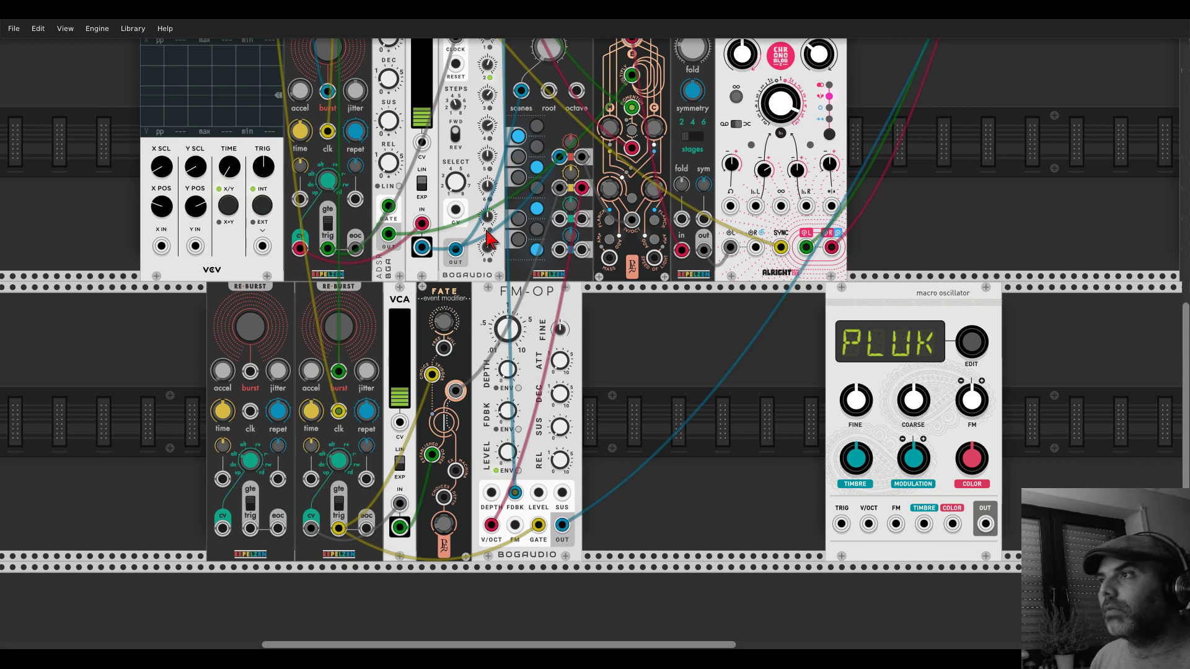
{"action": "left_click_drag", "start_coordinate": [254, 300], "coordinate": [548, 331]}
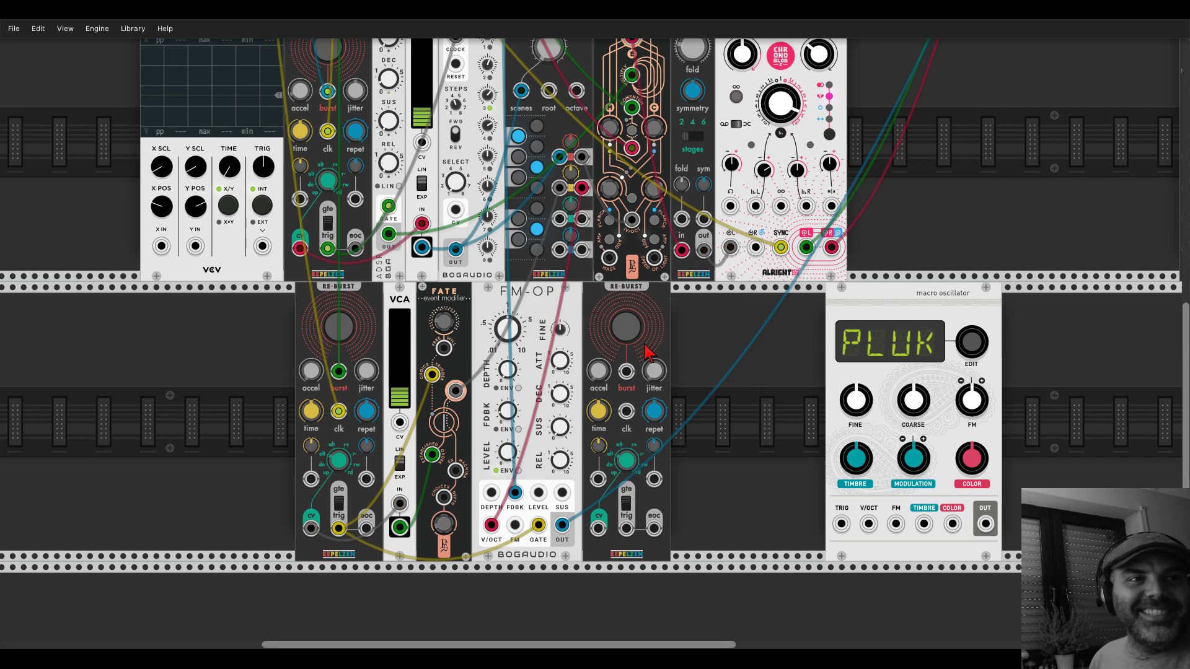
{"action": "scroll", "coordinate": [743, 380], "scroll_direction": "down", "scroll_amount": 2}
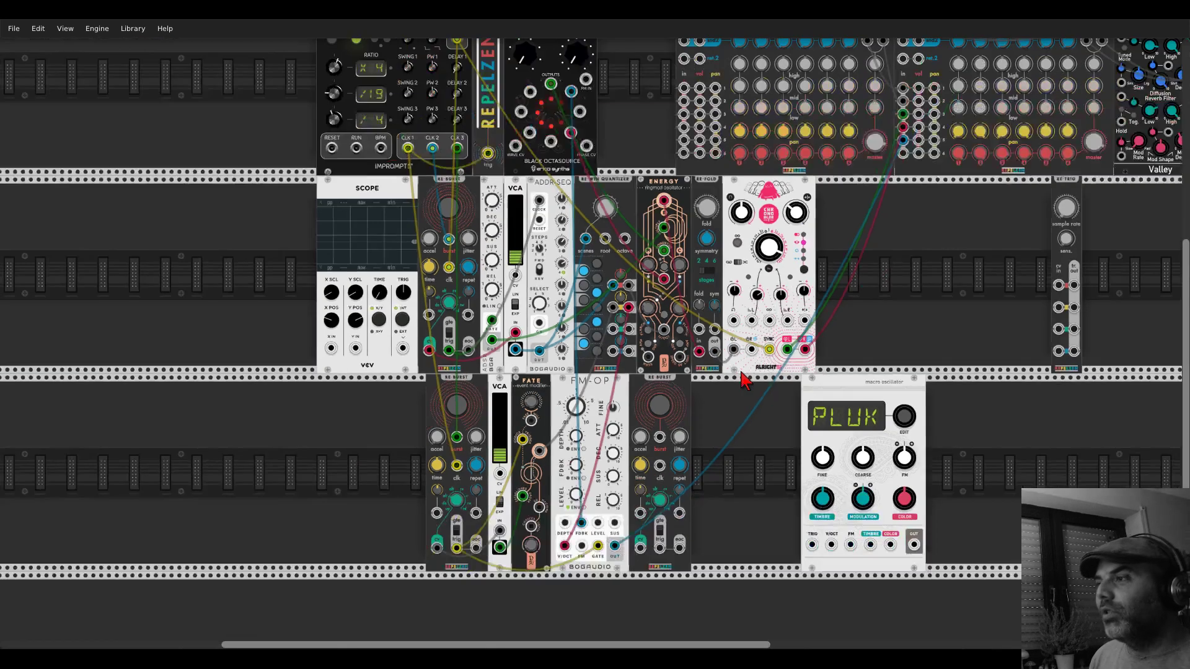
{"action": "scroll", "coordinate": [662, 471], "scroll_direction": "up", "scroll_amount": 3}
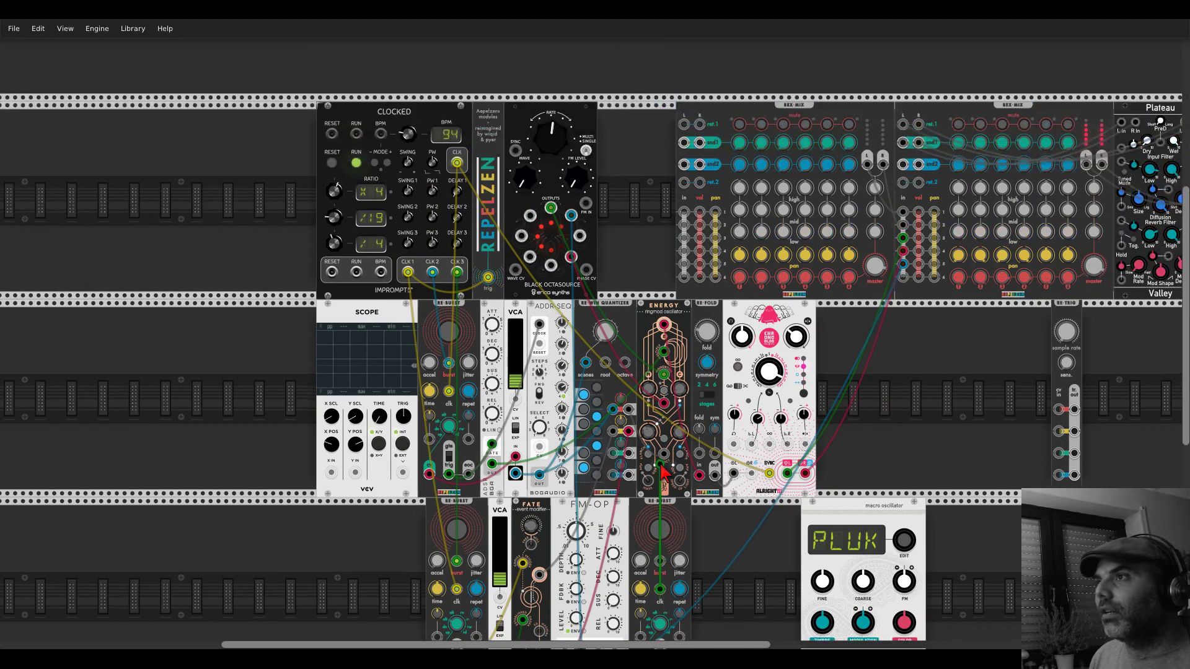
{"action": "left_click_drag", "start_coordinate": [662, 471], "coordinate": [457, 168]}
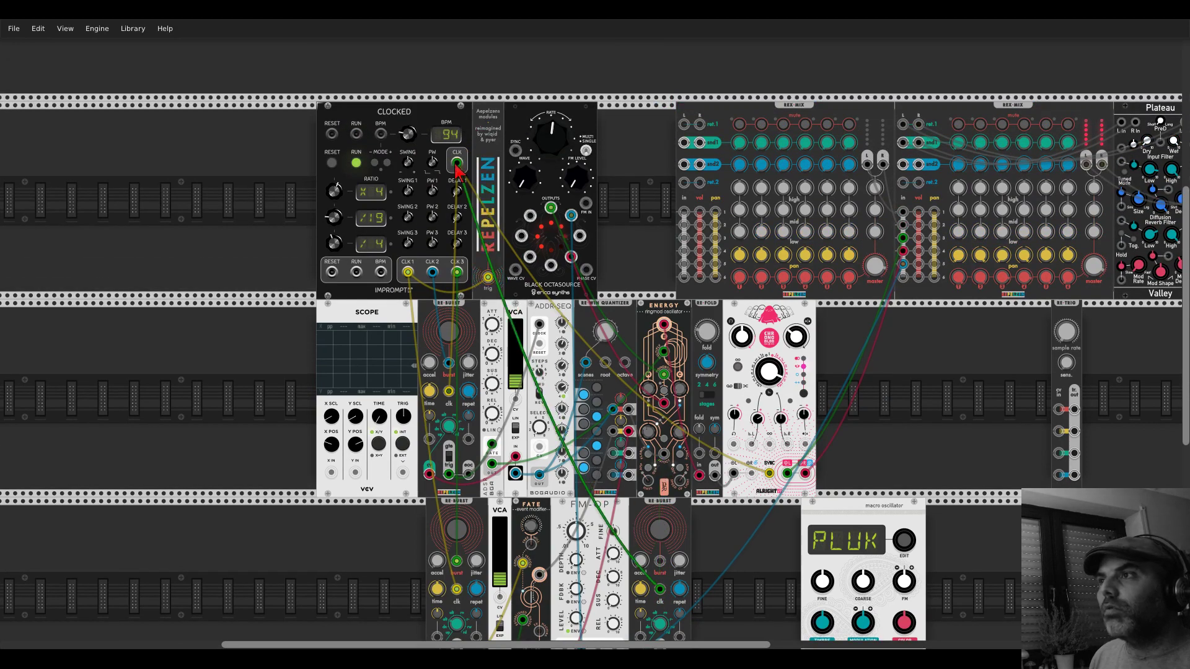
{"action": "scroll", "coordinate": [725, 363], "scroll_direction": "down", "scroll_amount": 4}
{"action": "scroll", "coordinate": [736, 367], "scroll_direction": "up", "scroll_amount": 3}
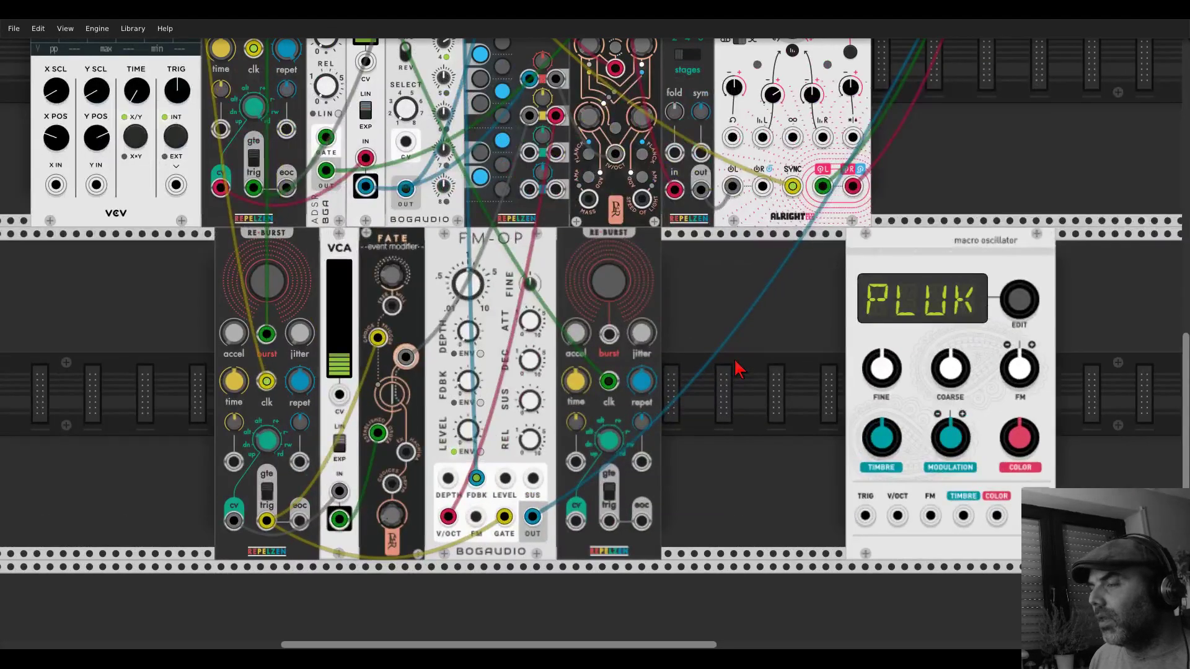
- Adjust the new Re-Burst's jitter and repetitions, and patch its trigger output to the macro oscillator's trigger input
{"action": "left_click_drag", "start_coordinate": [915, 255], "coordinate": [730, 256]}
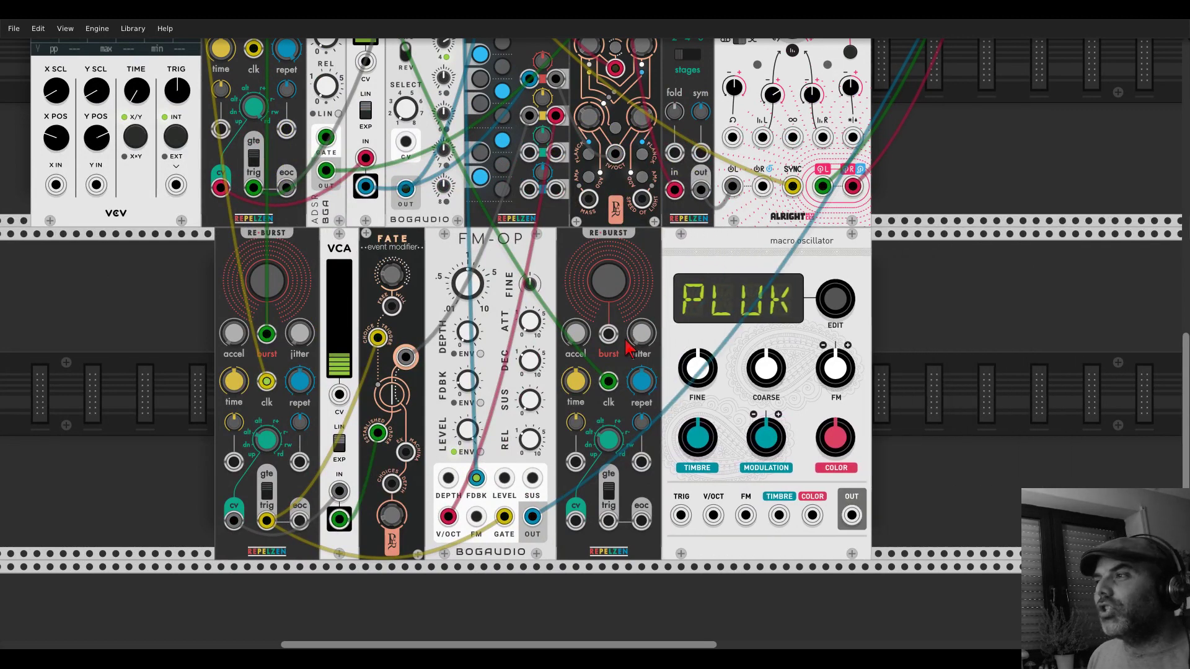
{"action": "left_click_drag", "start_coordinate": [642, 334], "coordinate": [576, 331]}
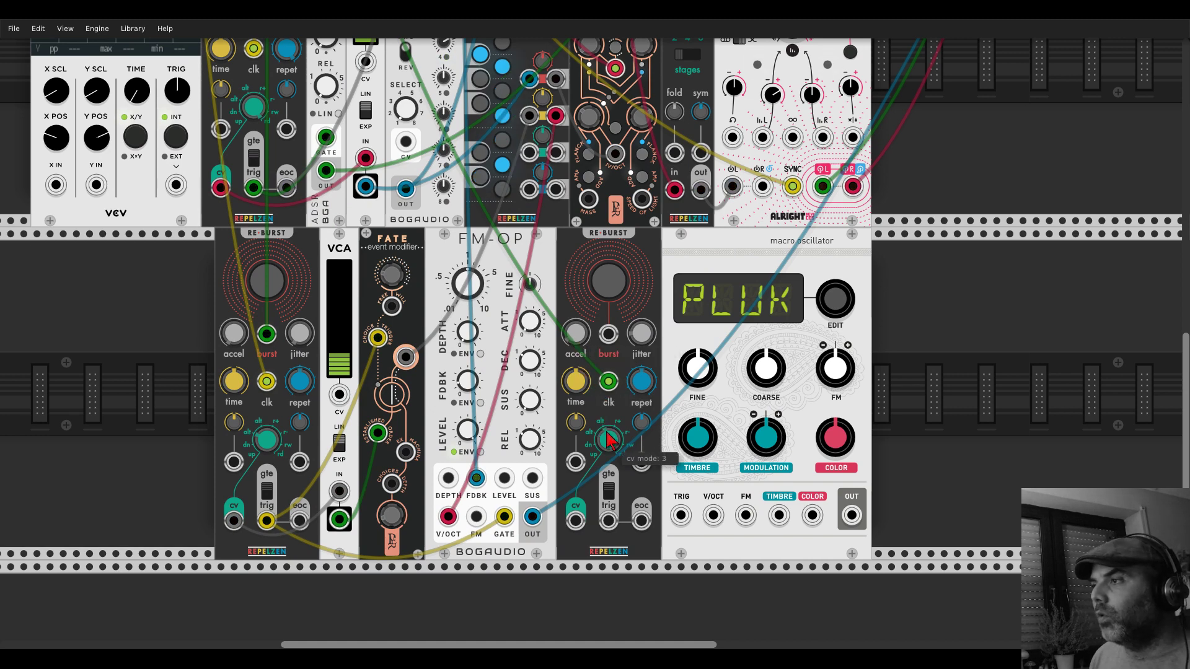
{"action": "left_click_drag", "start_coordinate": [641, 381], "coordinate": [644, 384]}
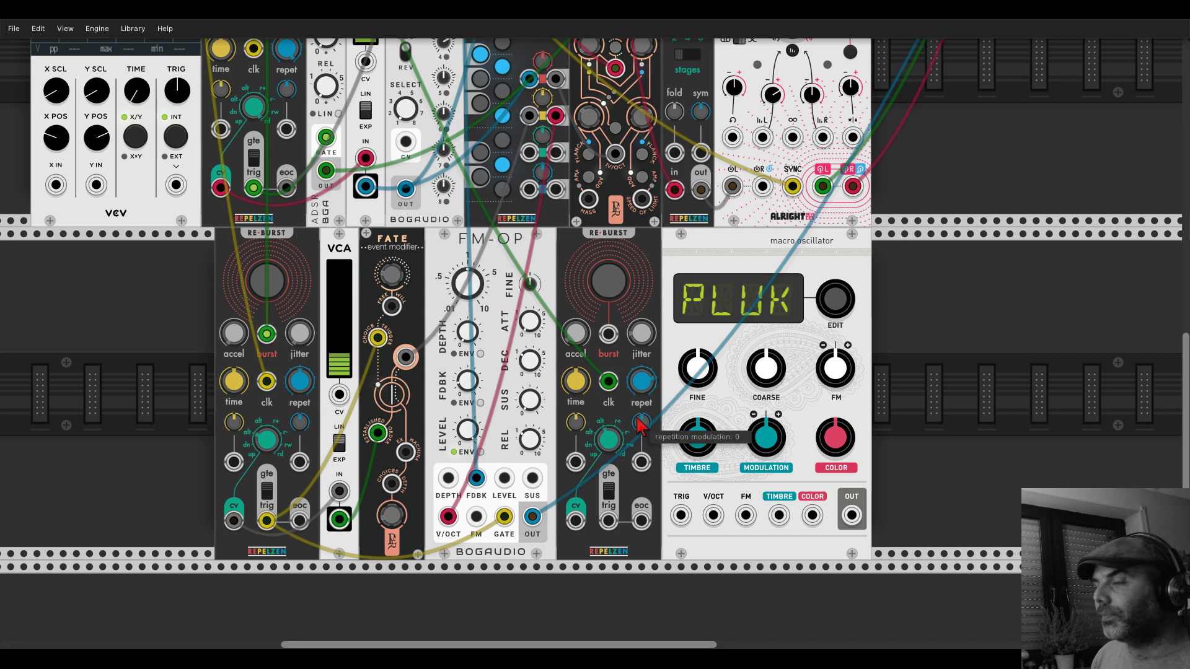
{"action": "left_click_drag", "start_coordinate": [609, 519], "coordinate": [673, 516]}
- Make room before the macro oscillator and place a duplicate of the lower-row VCA directly after the new Re-Burst
{"action": "left_click_drag", "start_coordinate": [715, 267], "coordinate": [821, 267]}
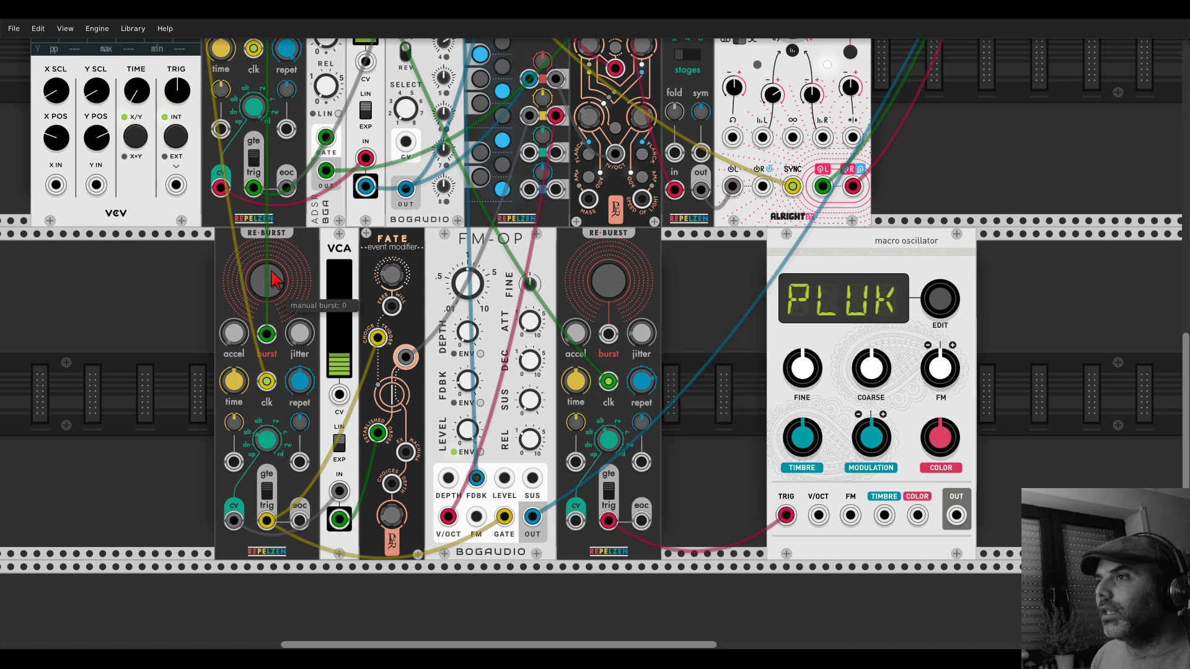
{"action": "key", "text": "ctrl+d"}
{"action": "left_click_drag", "start_coordinate": [198, 248], "coordinate": [586, 282]}
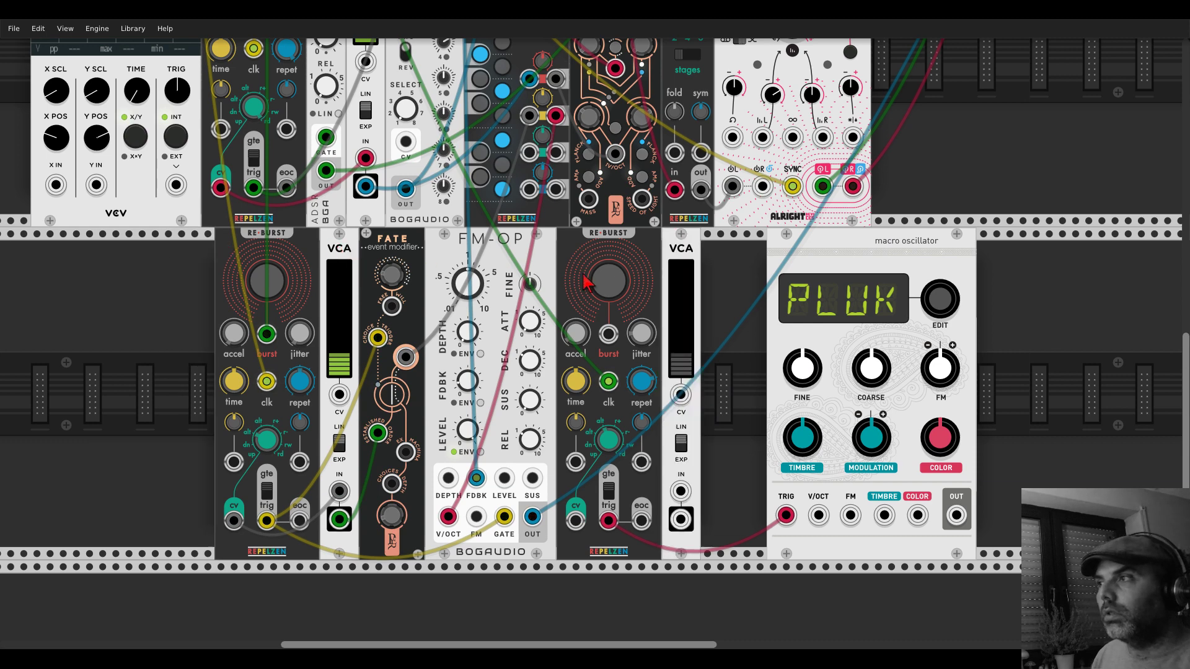
- Route the new Re-Burst's CV through the copied VCA and Re-Win Quantizer's third channel to V/OCT, closing the macro oscillator's gap
{"action": "left_click_drag", "start_coordinate": [575, 521], "coordinate": [818, 515]}
{"action": "left_click_drag", "start_coordinate": [870, 244], "coordinate": [784, 241]}
{"action": "left_click_drag", "start_coordinate": [992, 305], "coordinate": [880, 303]}
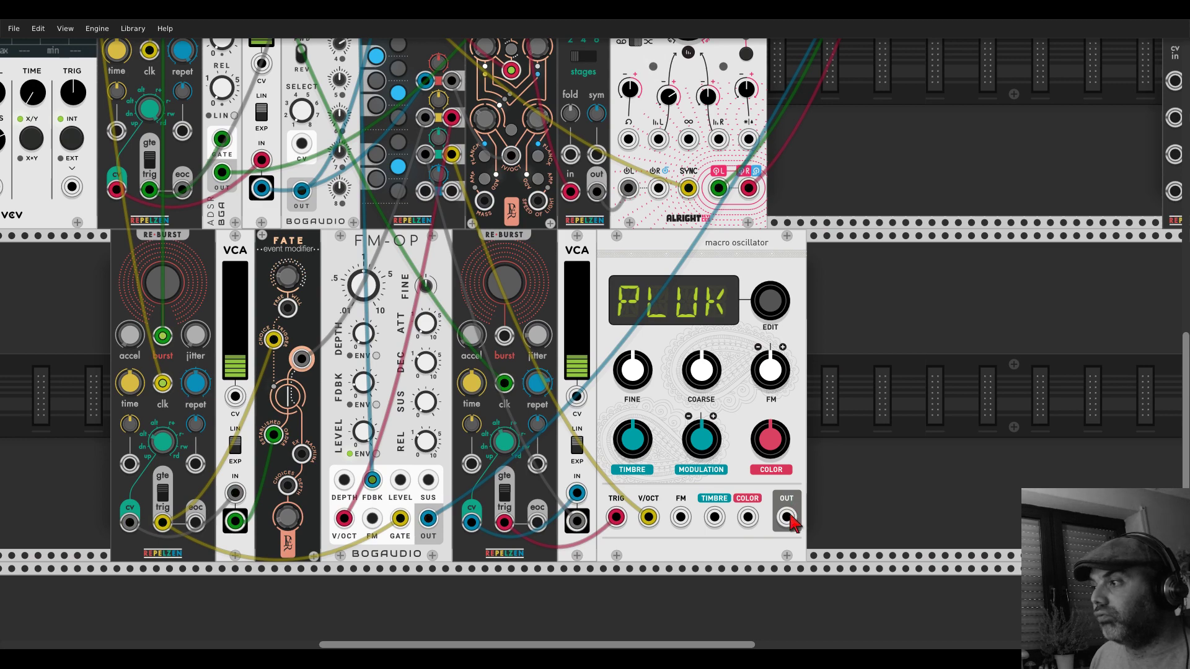
- Patch the macro oscillator's output to channel 6 of the second Rex-Mix and adjust that channel's first send
{"action": "left_click_drag", "start_coordinate": [786, 517], "coordinate": [1134, 86]}
{"action": "scroll", "coordinate": [1133, 86], "scroll_direction": "up", "scroll_amount": 10}
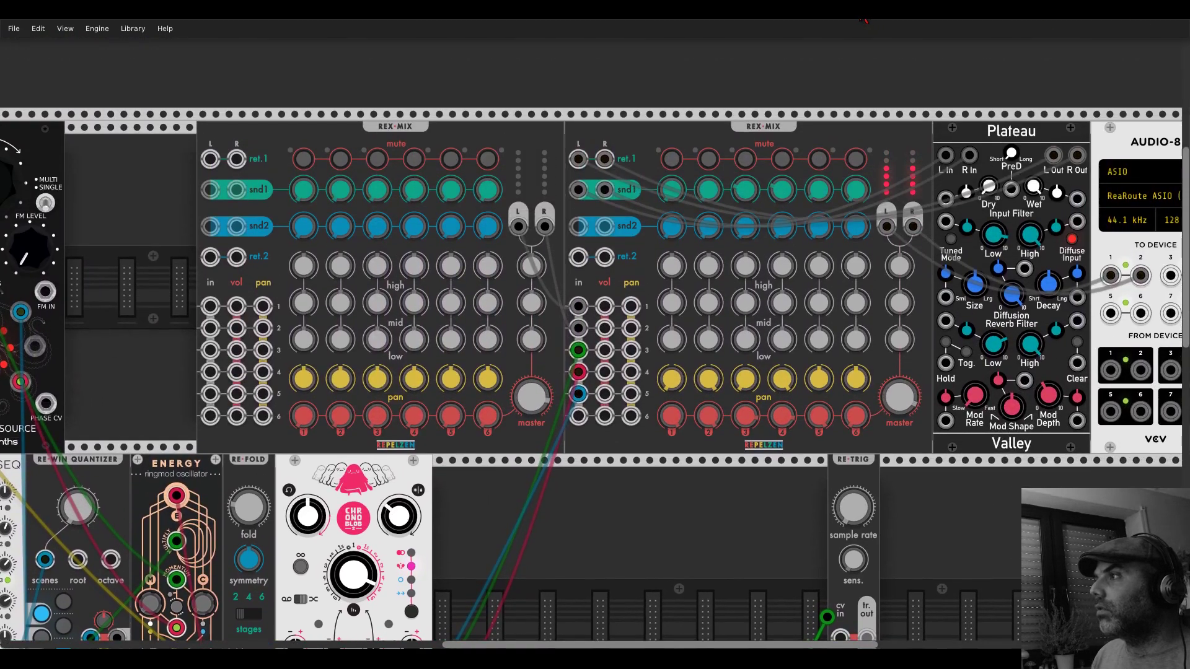
{"action": "left_click_drag", "start_coordinate": [827, 617], "coordinate": [578, 454]}
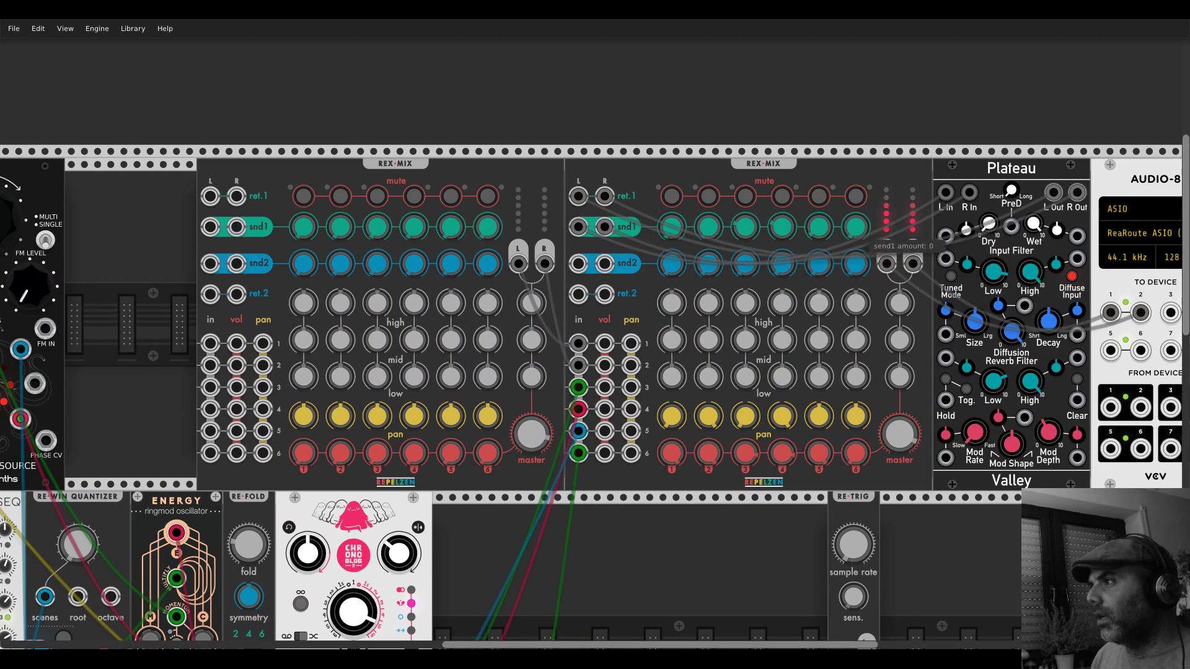
{"action": "left_click_drag", "start_coordinate": [865, 236], "coordinate": [833, 224]}
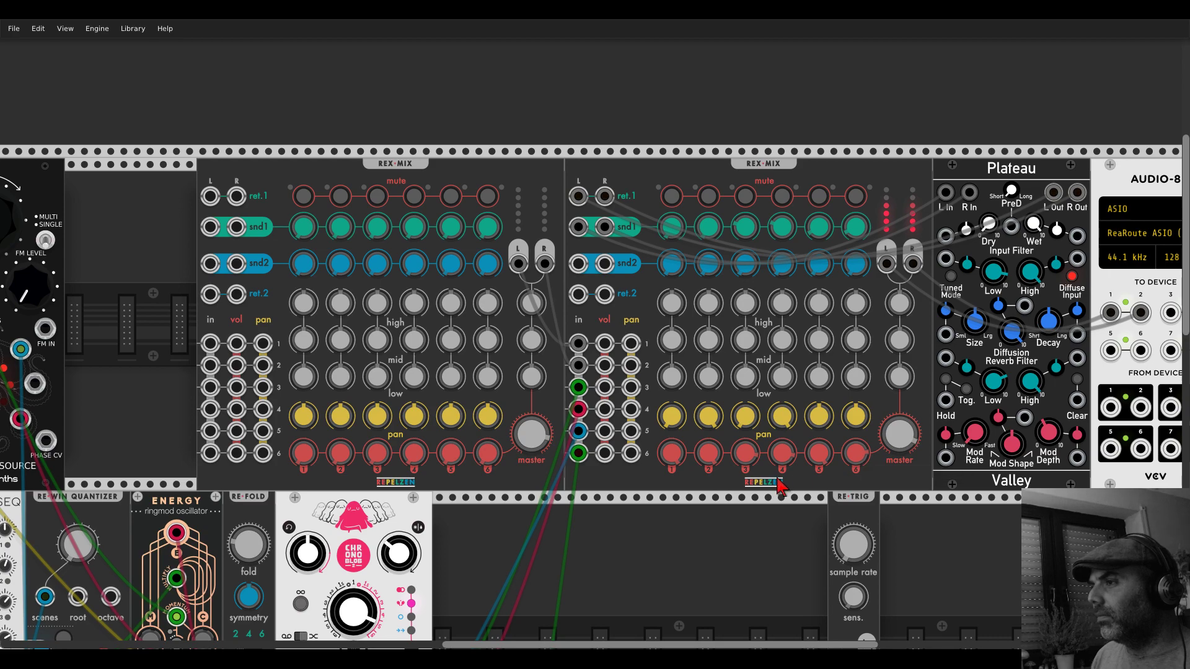
- Drive the burst input of the macro oscillator voice's Re-Burst from Clocked's CLK 2 output
{"action": "scroll", "coordinate": [579, 526], "scroll_direction": "down", "scroll_amount": 10}
{"action": "left_click_drag", "start_coordinate": [579, 526], "coordinate": [811, 496]}
{"action": "scroll", "coordinate": [810, 496], "scroll_direction": "down", "scroll_amount": 5}
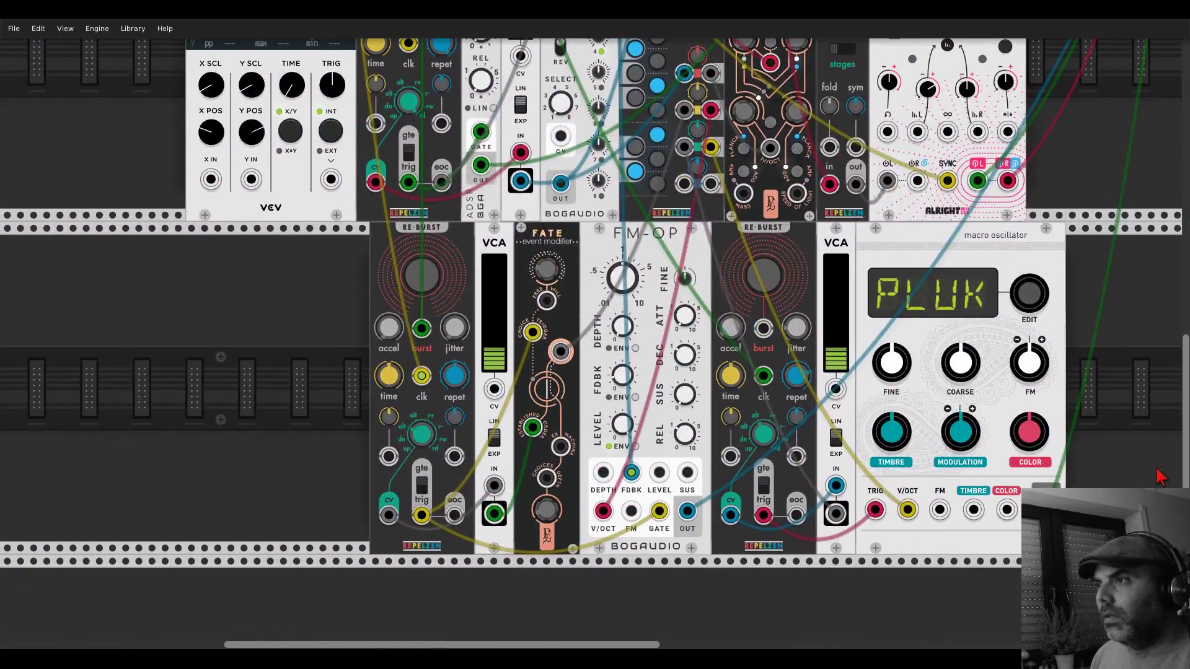
{"action": "scroll", "coordinate": [924, 347], "scroll_direction": "up", "scroll_amount": 3}
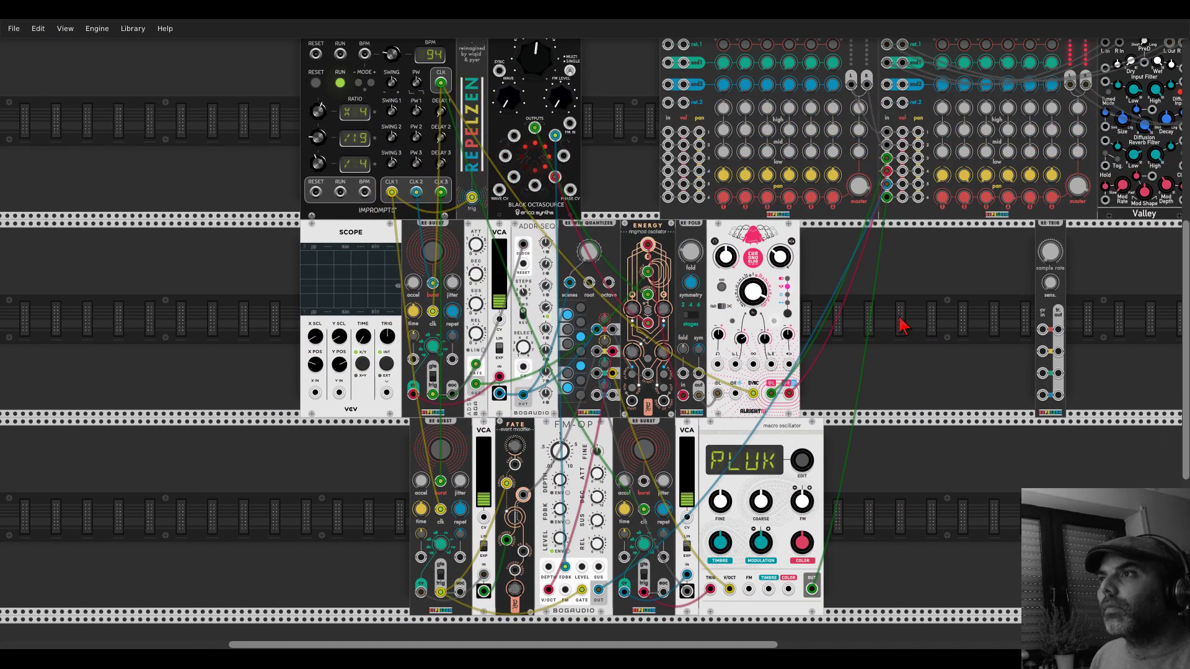
{"action": "left_click_drag", "start_coordinate": [644, 482], "coordinate": [417, 193]}
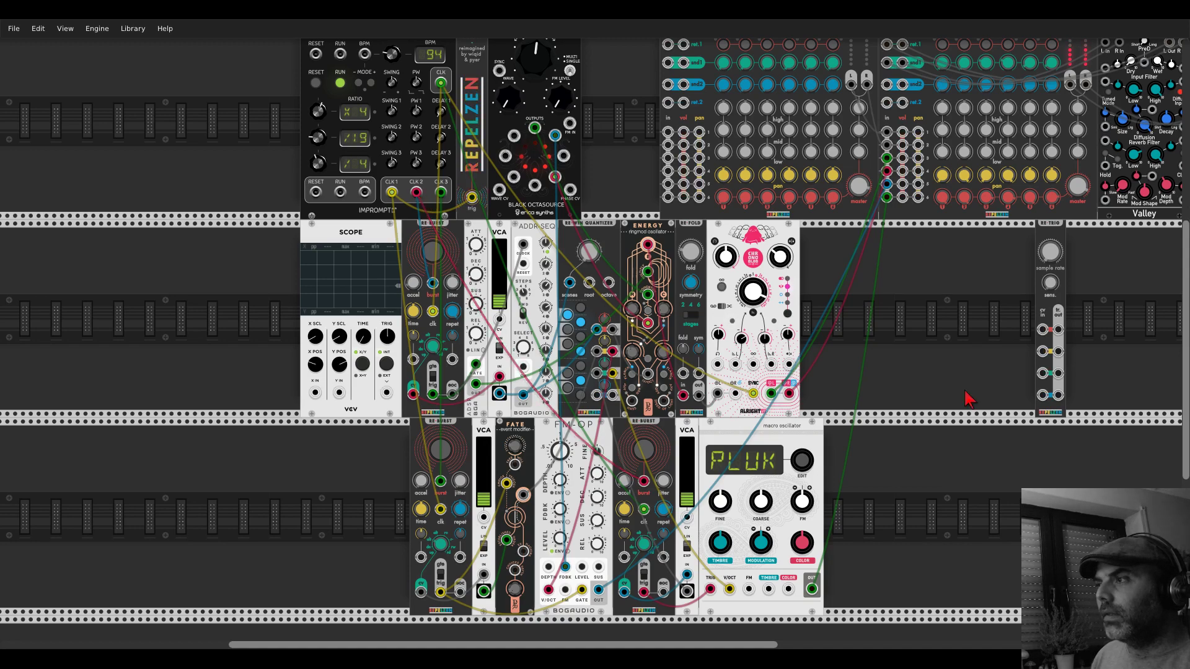
{"action": "scroll", "coordinate": [971, 409], "scroll_direction": "down", "scroll_amount": 3}
{"action": "scroll", "coordinate": [930, 411], "scroll_direction": "up", "scroll_amount": 5}
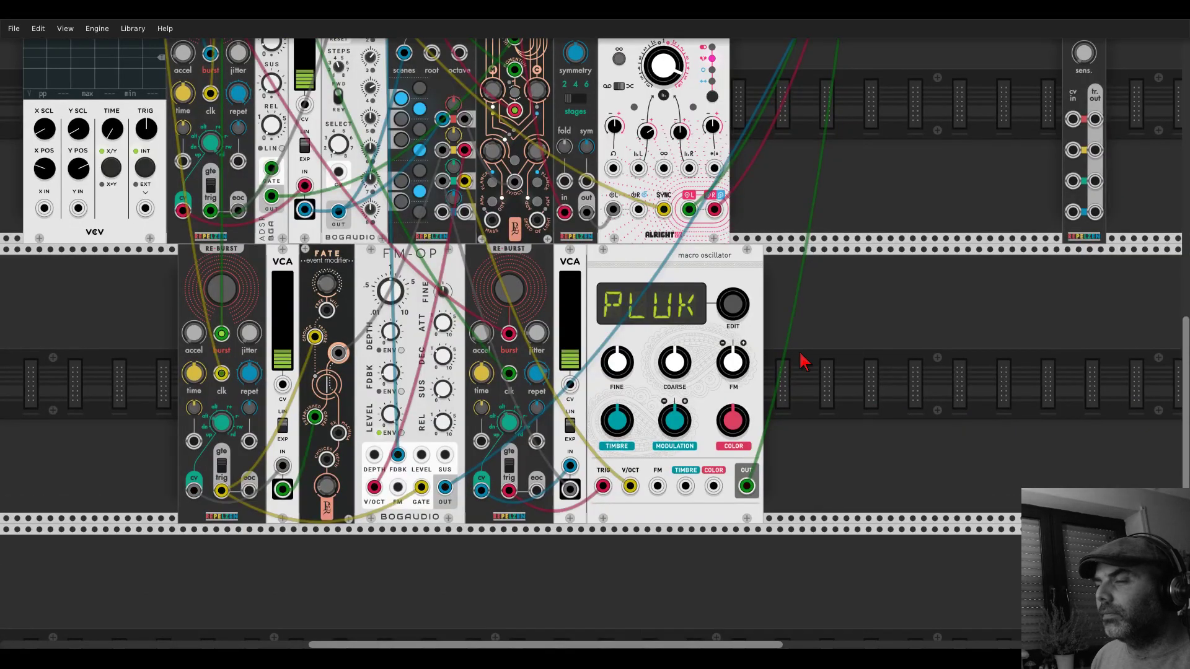
- On the second Rex-Mix, set channel 6's gain to about -3.87 dB and adjust channel 5's first send and gain
{"action": "scroll", "coordinate": [891, 194], "scroll_direction": "up", "scroll_amount": 5}
{"action": "scroll", "coordinate": [439, 468], "scroll_direction": "right", "scroll_amount": 5}
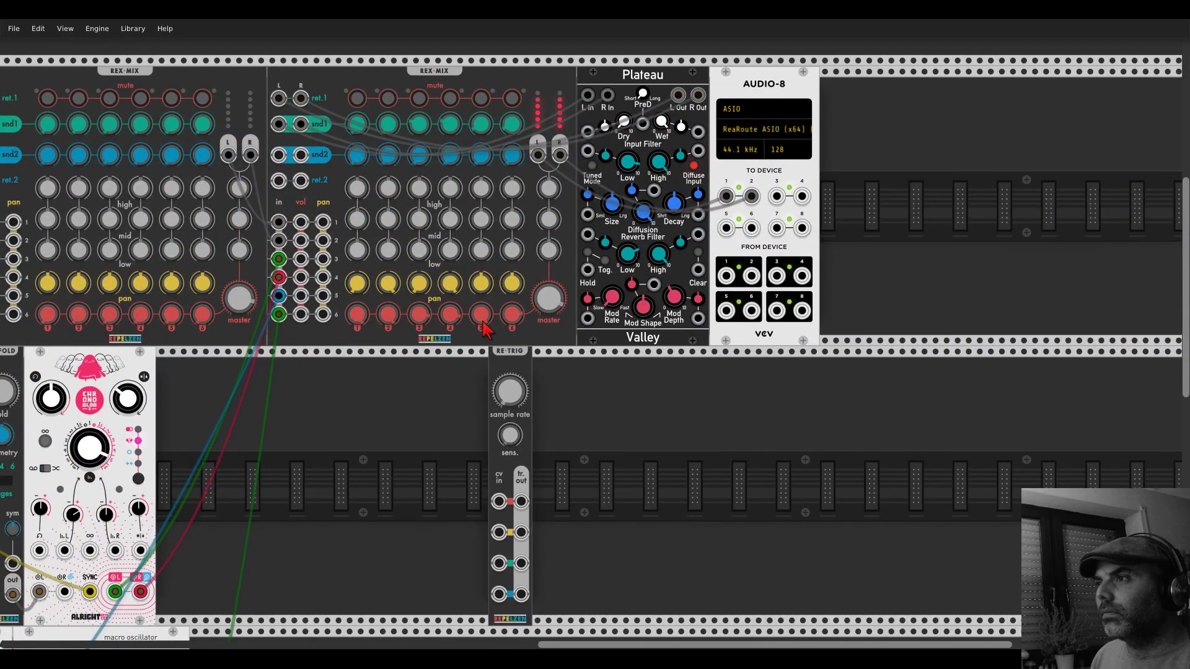
{"action": "mouse_move", "coordinate": [512, 316]}
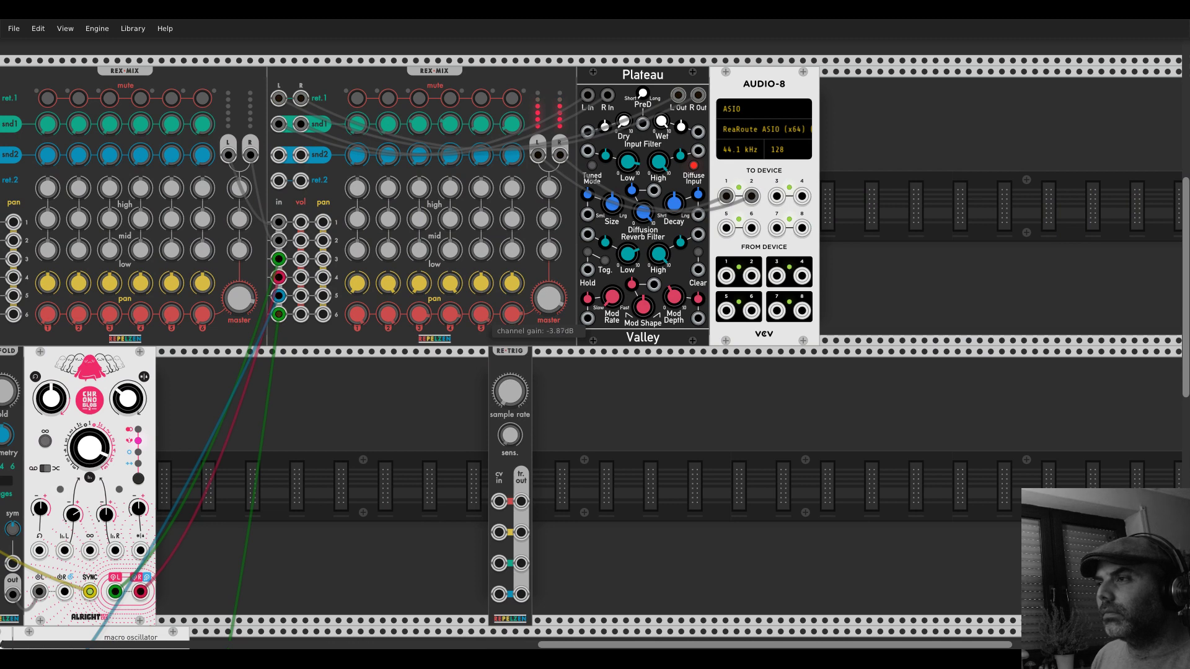
{"action": "mouse_move", "coordinate": [483, 132]}
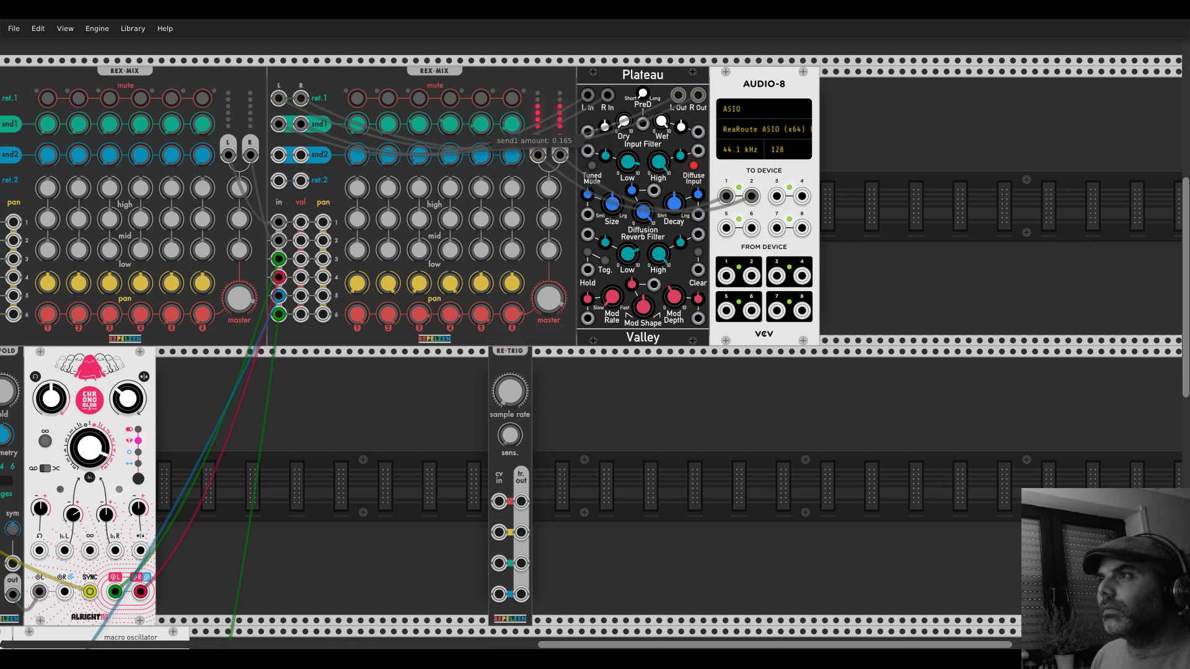
{"action": "left_click_drag", "start_coordinate": [483, 132], "coordinate": [483, 127]}
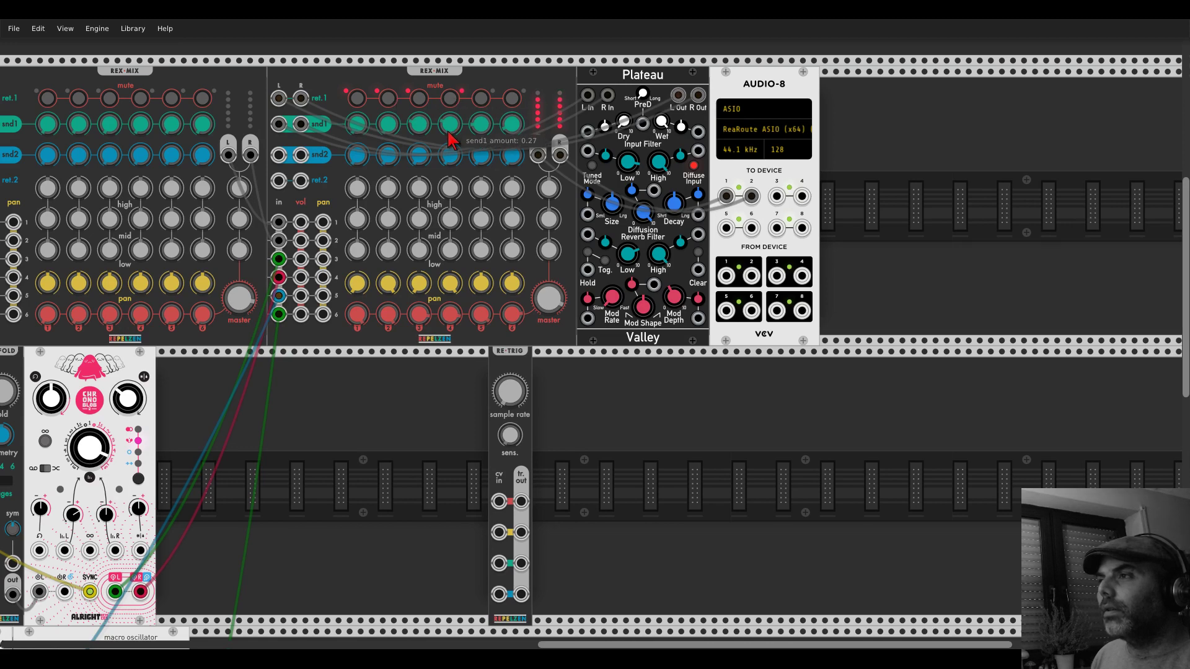
{"action": "mouse_move", "coordinate": [493, 167]}
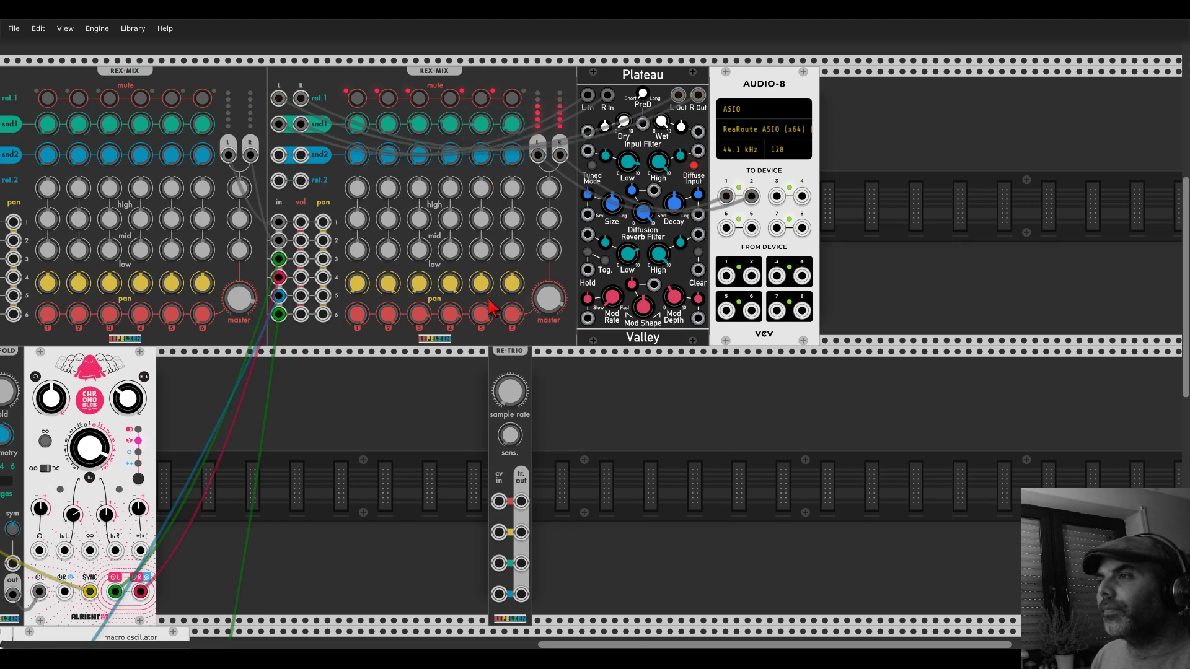
{"action": "left_click_drag", "start_coordinate": [489, 324], "coordinate": [489, 327]}
- Lower the macro oscillator's color to about 0.27 and turn its timbre down slightly
{"action": "scroll", "coordinate": [417, 462], "scroll_direction": "down", "scroll_amount": 7}
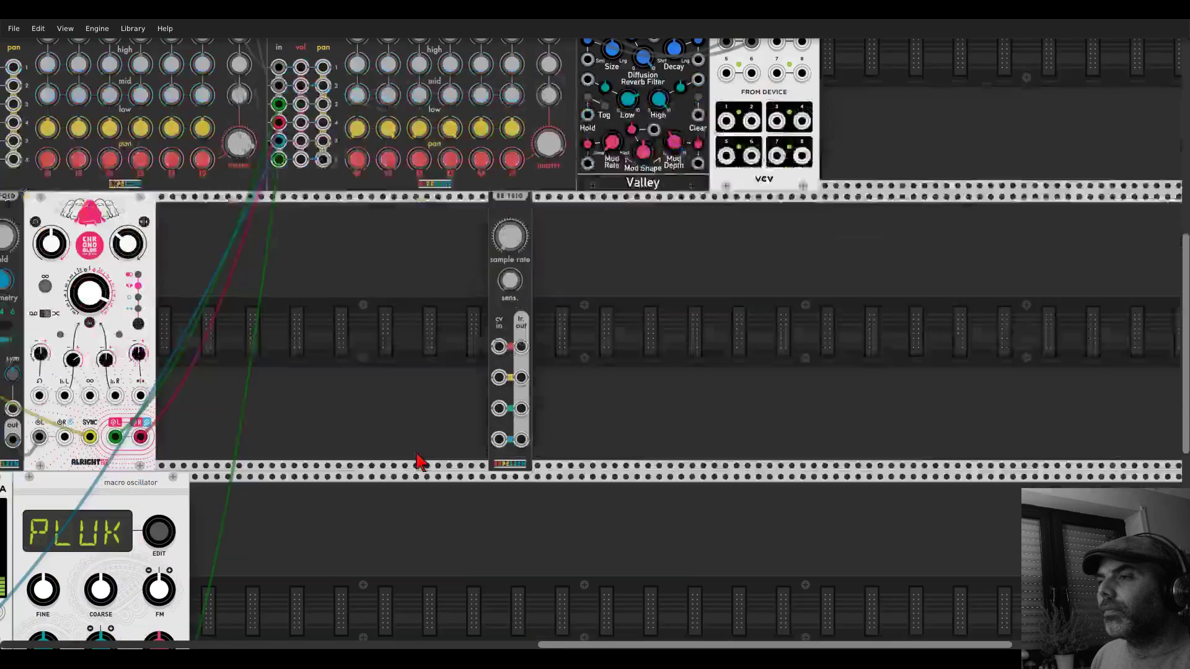
{"action": "left_click_drag", "start_coordinate": [332, 486], "coordinate": [916, 268]}
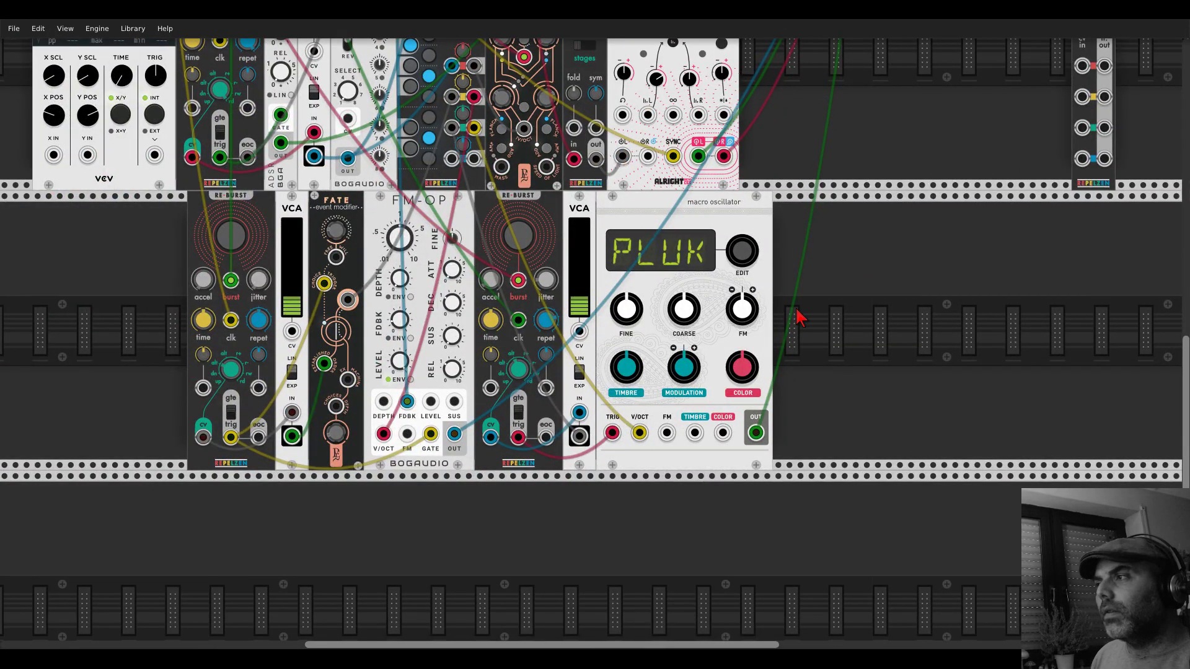
{"action": "mouse_move", "coordinate": [741, 375]}
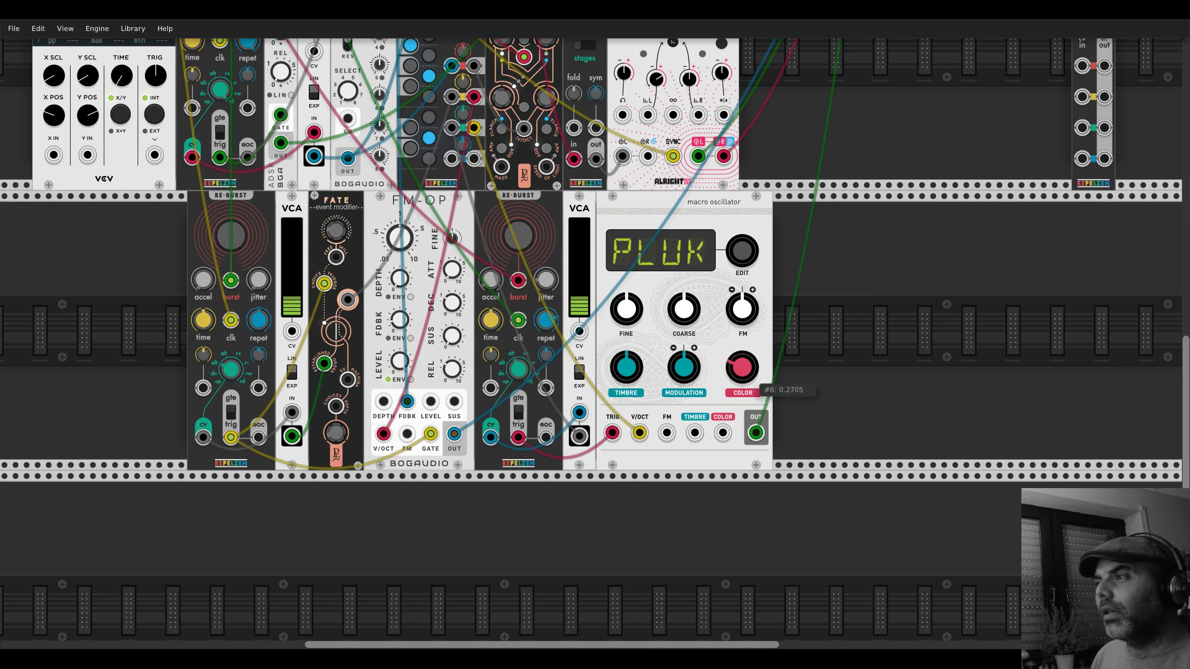
{"action": "mouse_move", "coordinate": [624, 375]}
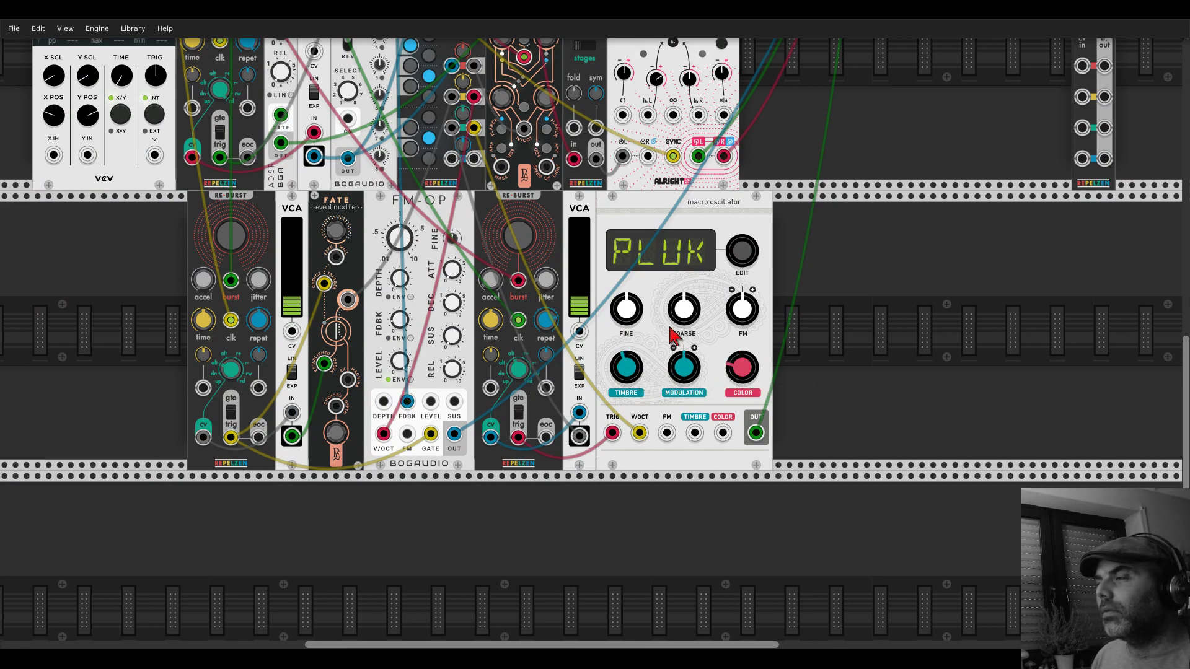
{"action": "left_click_drag", "start_coordinate": [873, 131], "coordinate": [468, 486]}
{"action": "right_click", "coordinate": [468, 487]}
{"action": "key", "text": "BackSpace"}
{"action": "key", "text": "BackSpace"}
{"action": "key", "text": "BackSpace"}
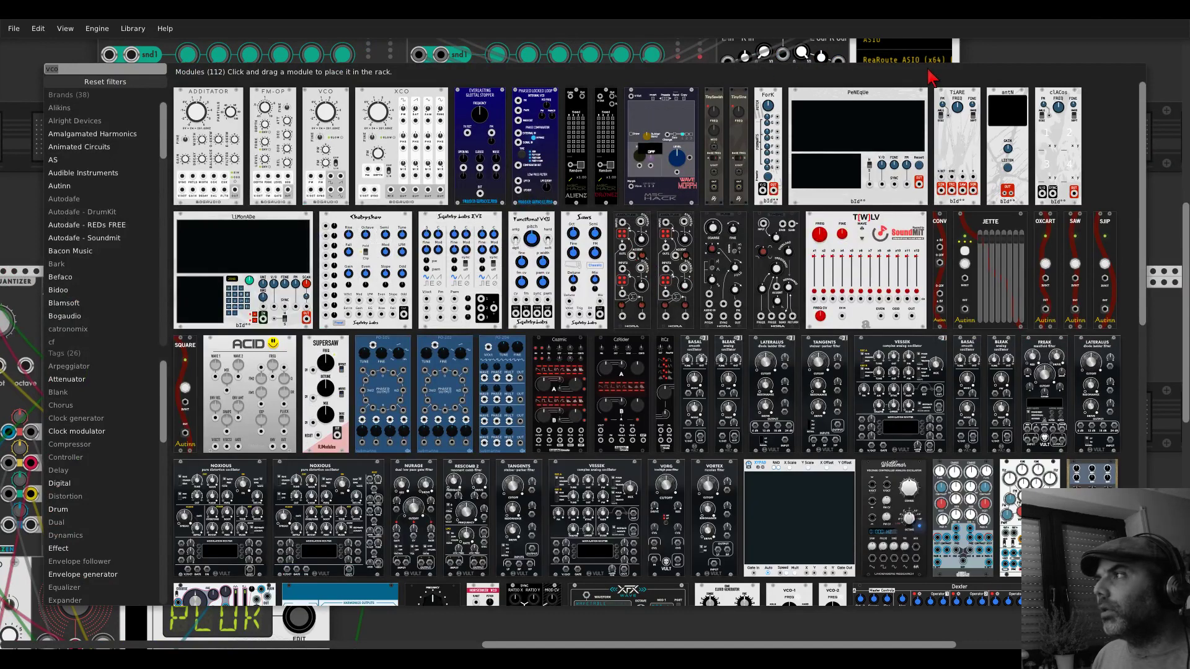
{"action": "key", "text": "Escape"}
- Fine-tune channel 6's first send on the second Rex-Mix
{"action": "scroll", "coordinate": [649, 234], "scroll_direction": "up", "scroll_amount": 3}
{"action": "left_click_drag", "start_coordinate": [648, 234], "coordinate": [649, 235]}
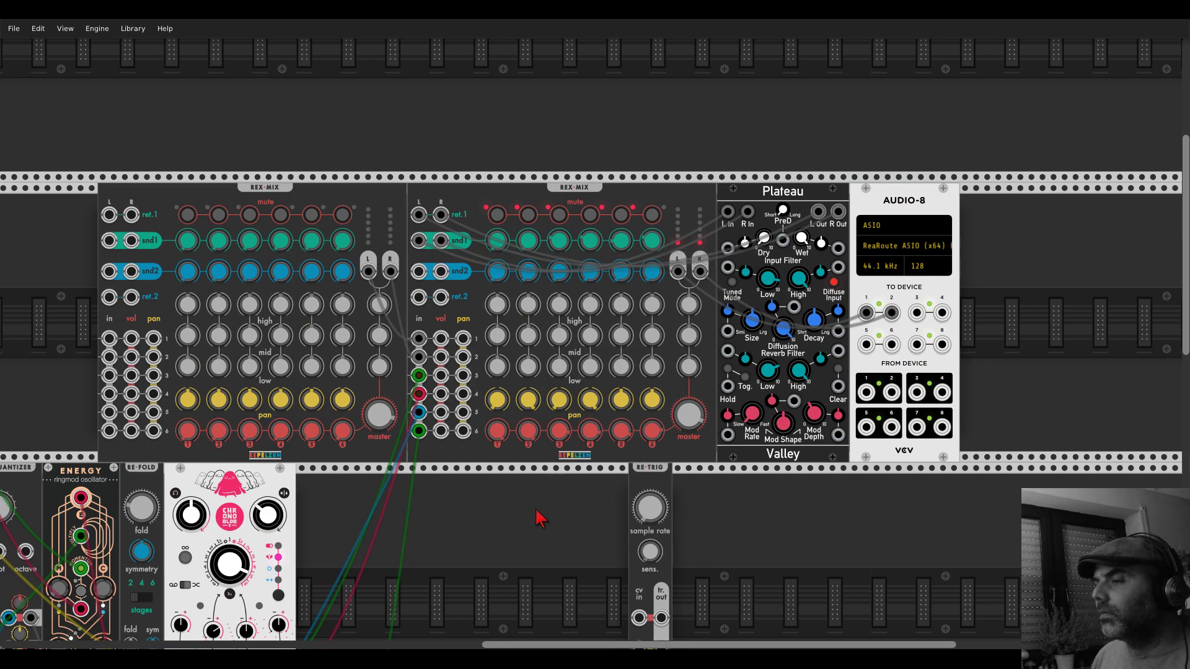
{"action": "left_click_drag", "start_coordinate": [539, 512], "coordinate": [1044, 99]}
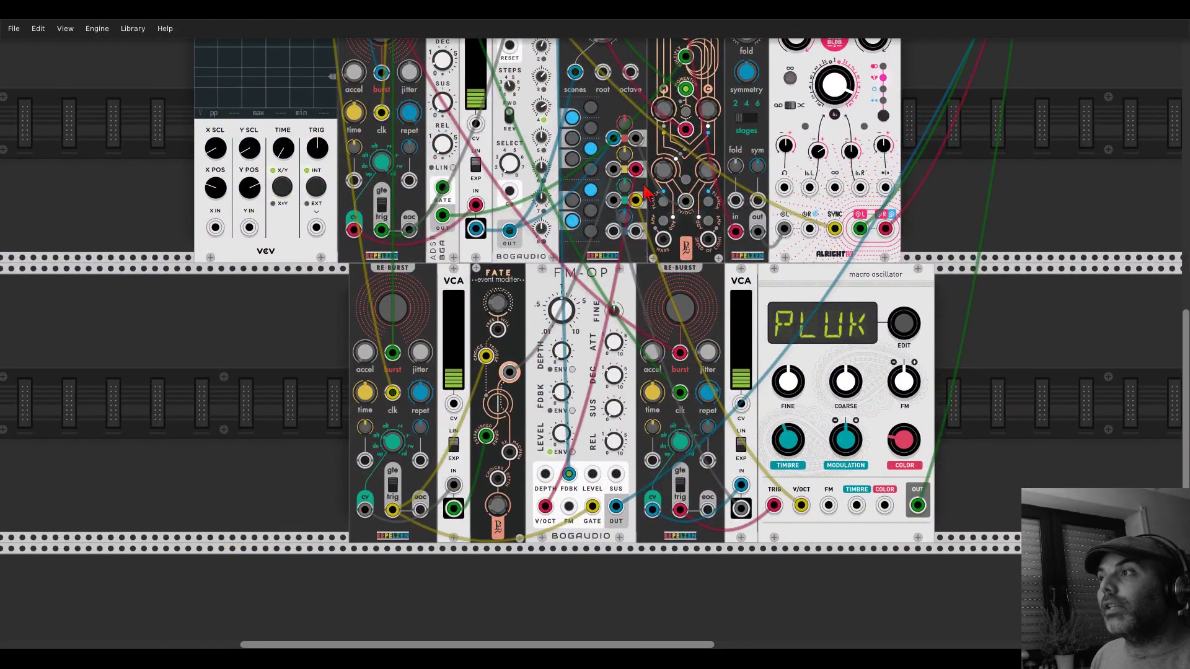
{"action": "mouse_move", "coordinate": [623, 192]}
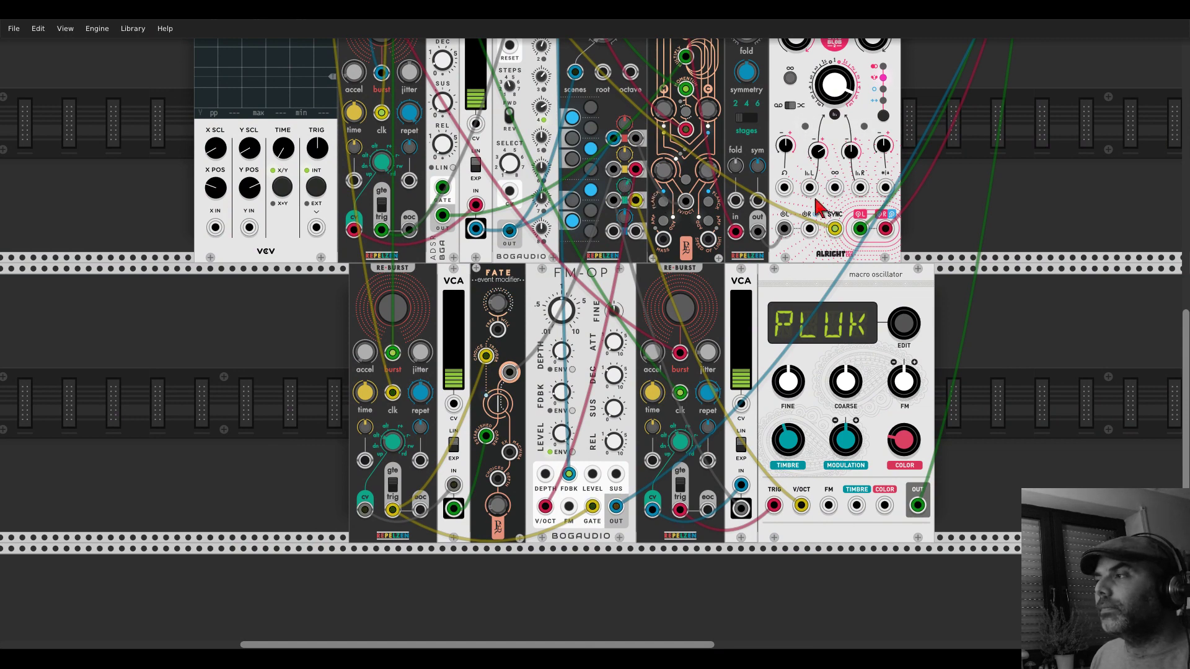
{"action": "left_click_drag", "start_coordinate": [952, 165], "coordinate": [898, 195]}
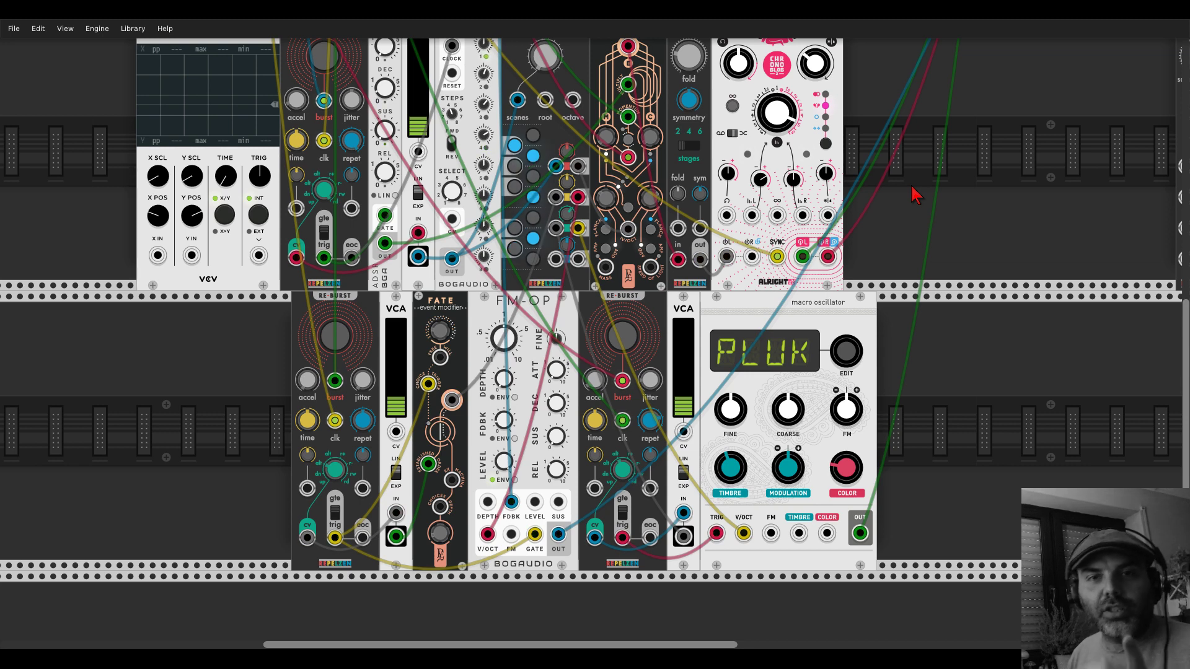
{"action": "left_click_drag", "start_coordinate": [916, 192], "coordinate": [528, 506]}
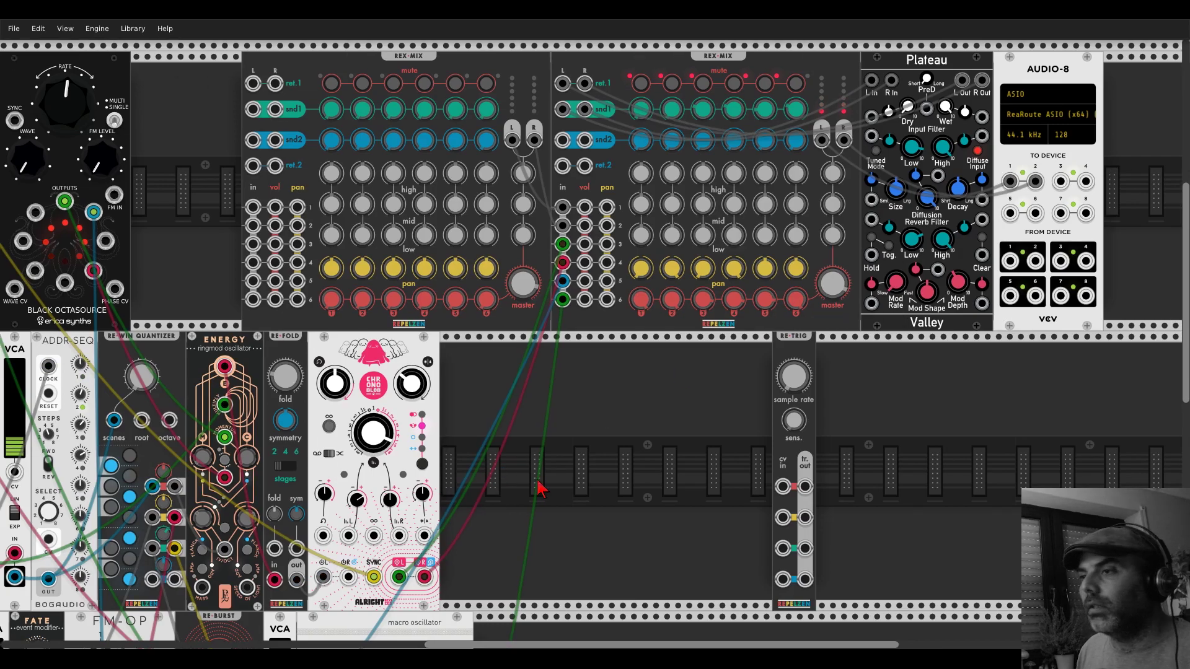
{"action": "left_click_drag", "start_coordinate": [540, 486], "coordinate": [876, 174]}
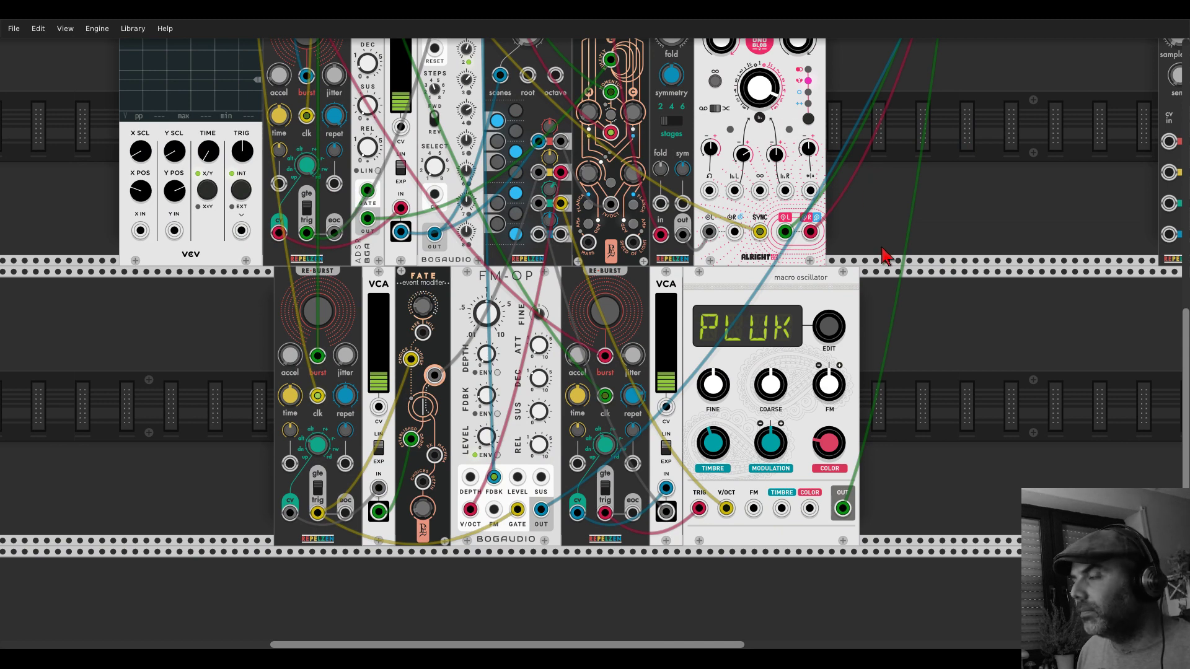
{"action": "mouse_move", "coordinate": [726, 447]}
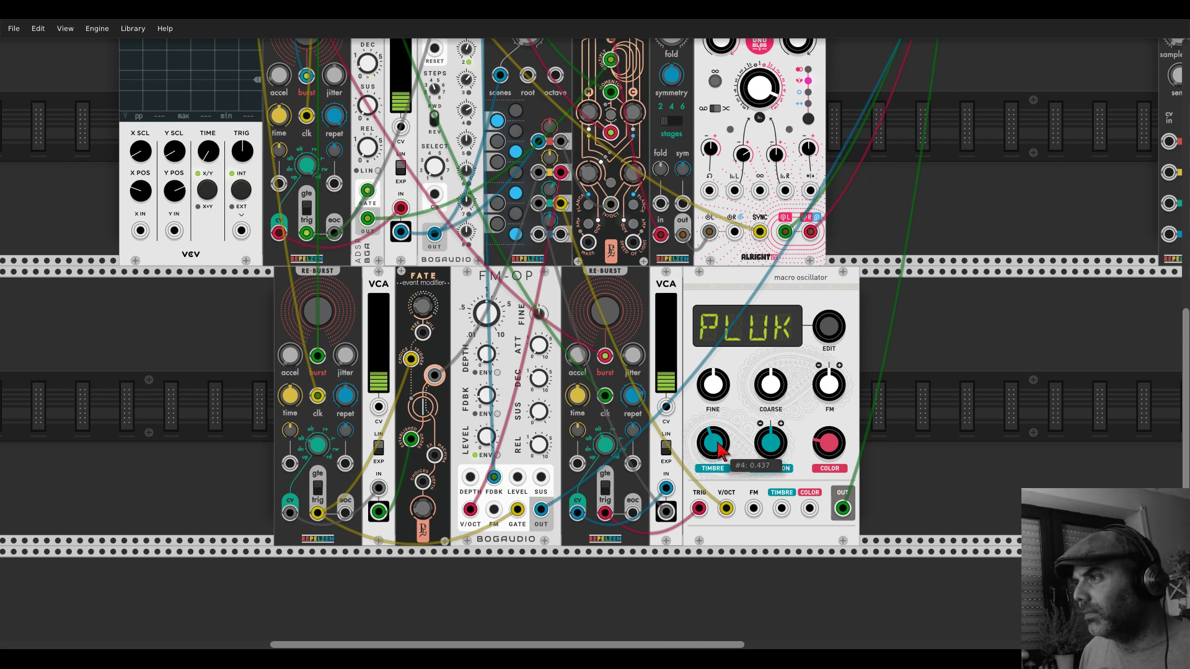
{"action": "scroll", "coordinate": [996, 111], "scroll_direction": "up", "scroll_amount": 10}
{"action": "scroll", "coordinate": [996, 112], "scroll_direction": "right", "scroll_amount": 10}
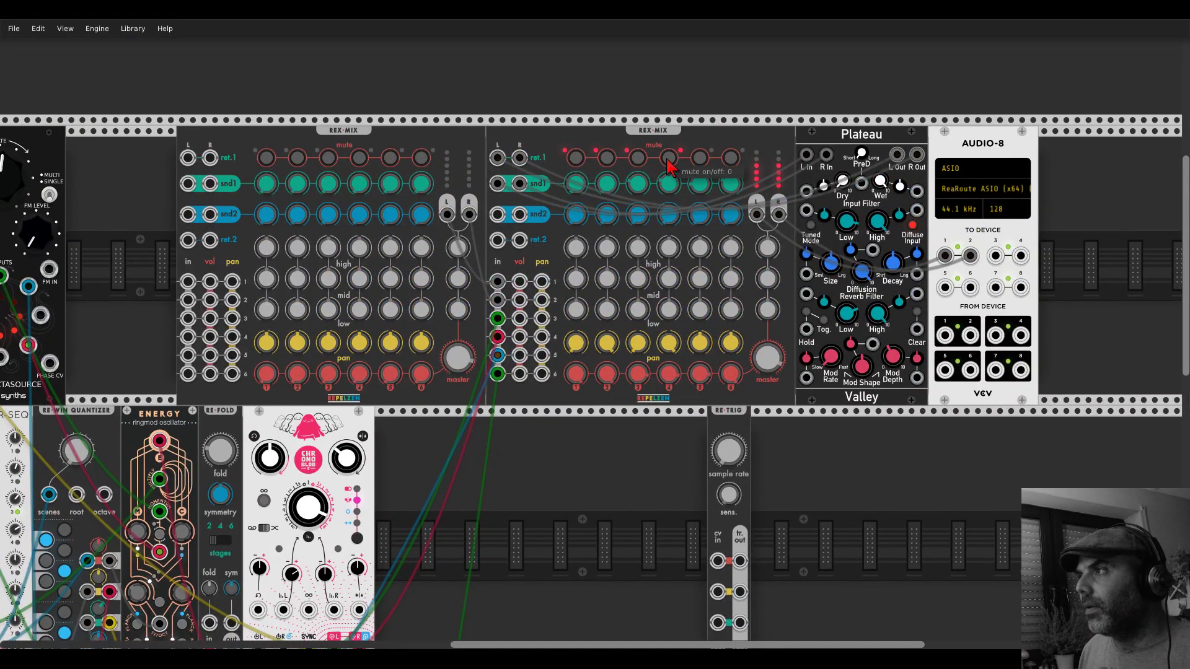
{"action": "left_click_drag", "start_coordinate": [473, 477], "coordinate": [911, 201]}
{"action": "scroll", "coordinate": [910, 195], "scroll_direction": "down", "scroll_amount": 2}
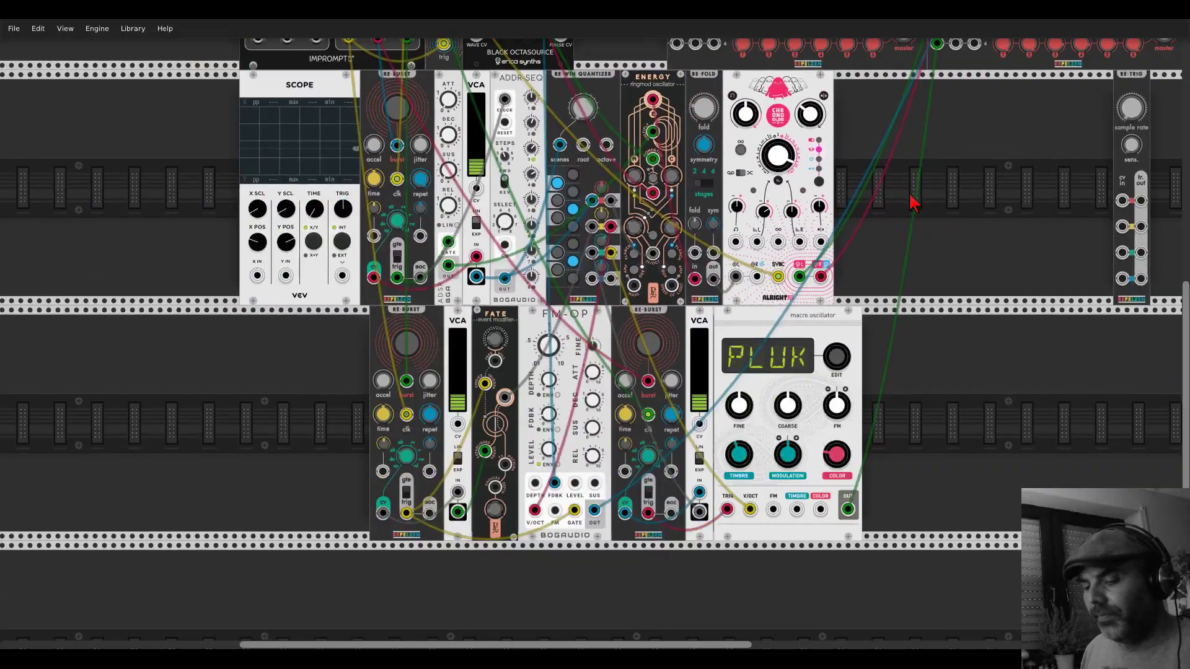
{"action": "scroll", "coordinate": [912, 202], "scroll_direction": "up", "scroll_amount": 3}
{"action": "scroll", "coordinate": [911, 201], "scroll_direction": "right", "scroll_amount": 3}
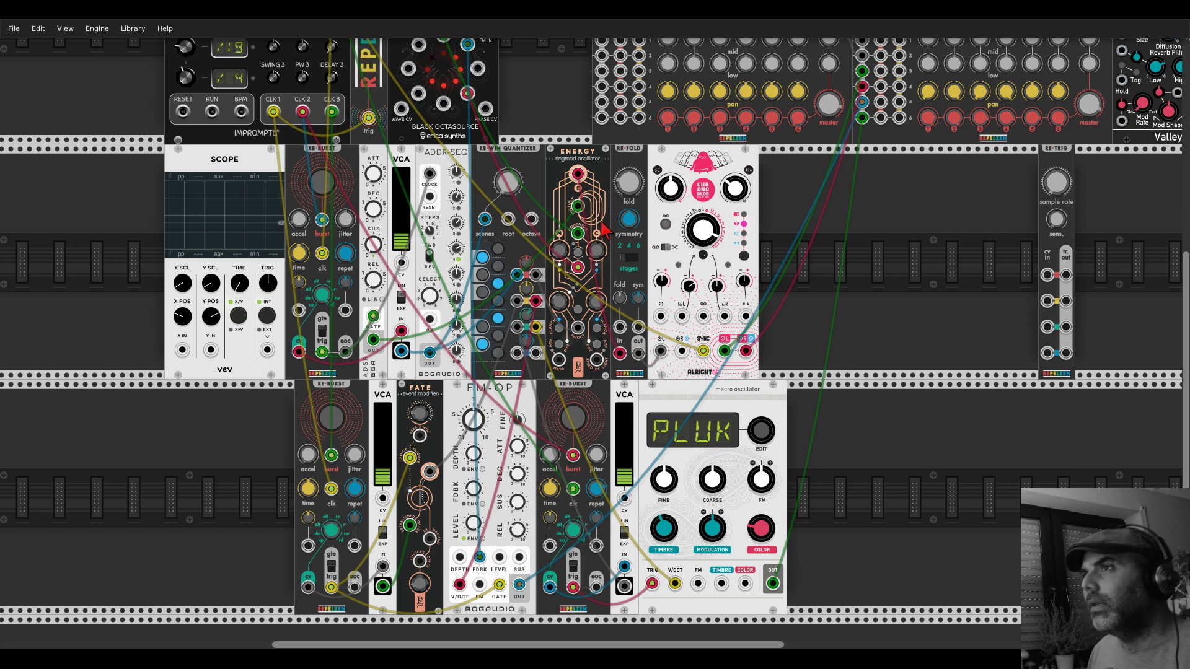
- Duplicate Clocked beside the original and patch the original's reset, run and BPM outputs into the duplicate's matching inputs
{"action": "scroll", "coordinate": [165, 276], "scroll_direction": "up", "scroll_amount": 5}
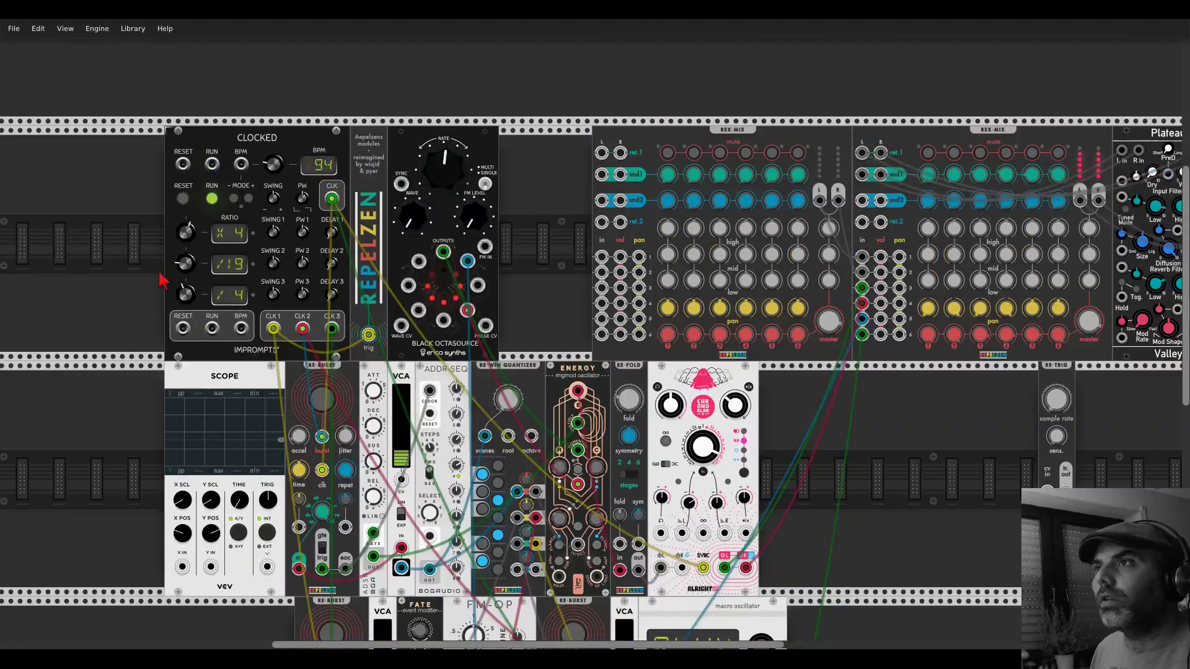
{"action": "left_click_drag", "start_coordinate": [117, 250], "coordinate": [490, 197]}
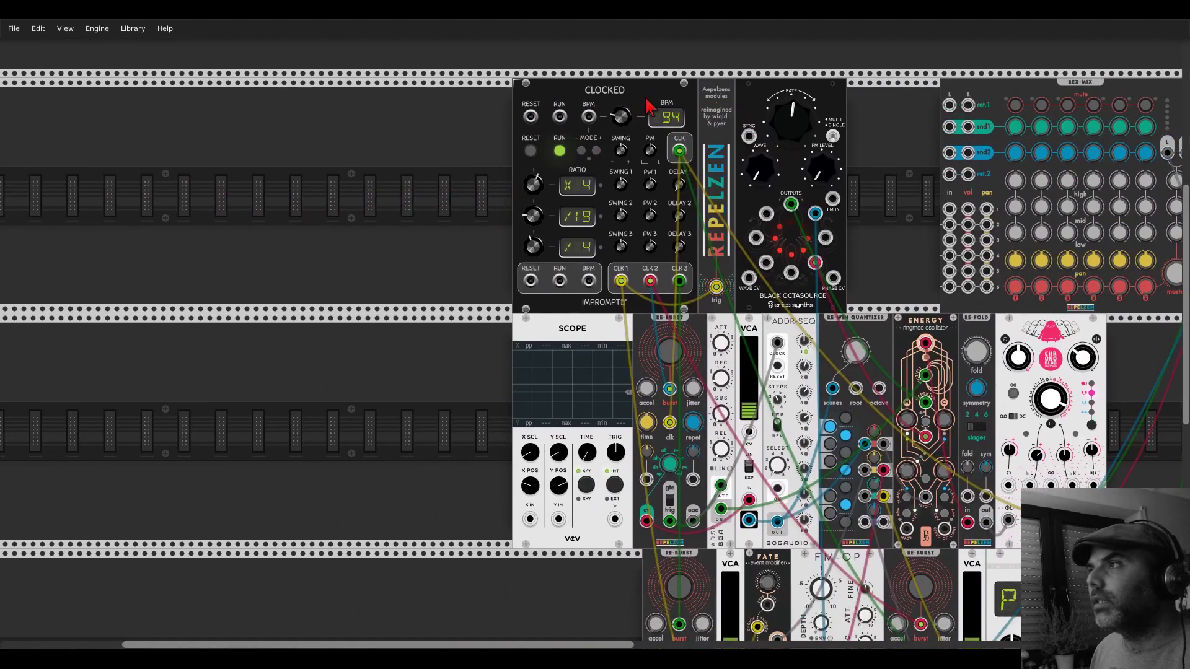
{"action": "key", "text": "ctrl+d"}
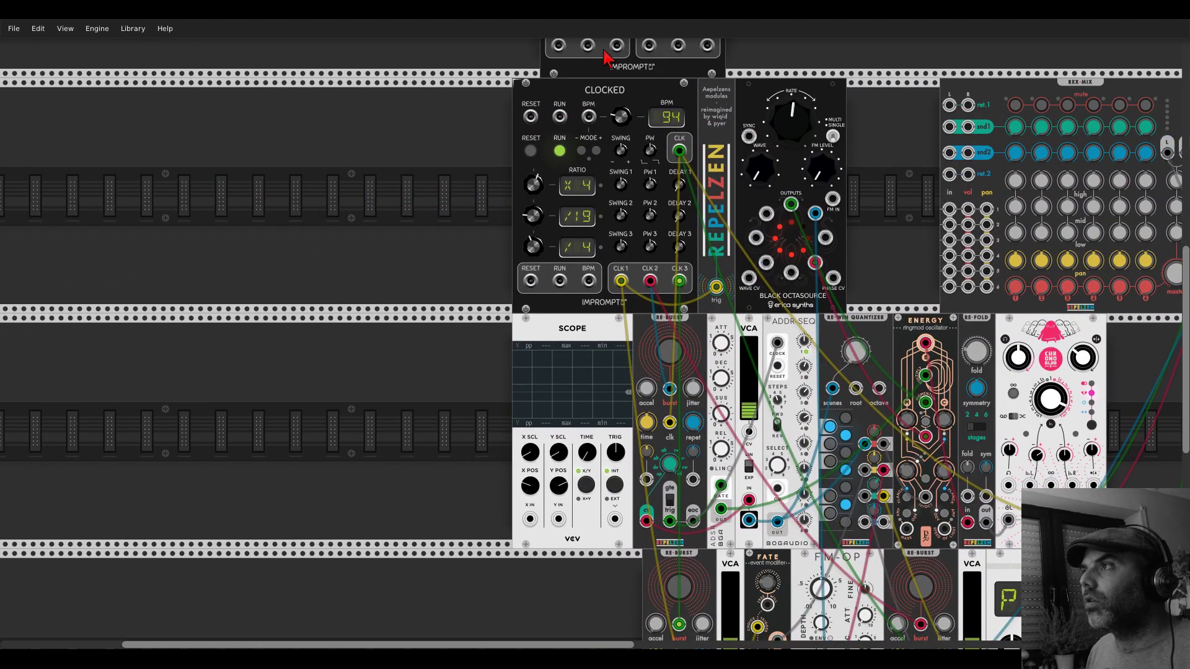
{"action": "left_click", "coordinate": [508, 130]}
{"action": "left_click_drag", "start_coordinate": [530, 281], "coordinate": [344, 117]}
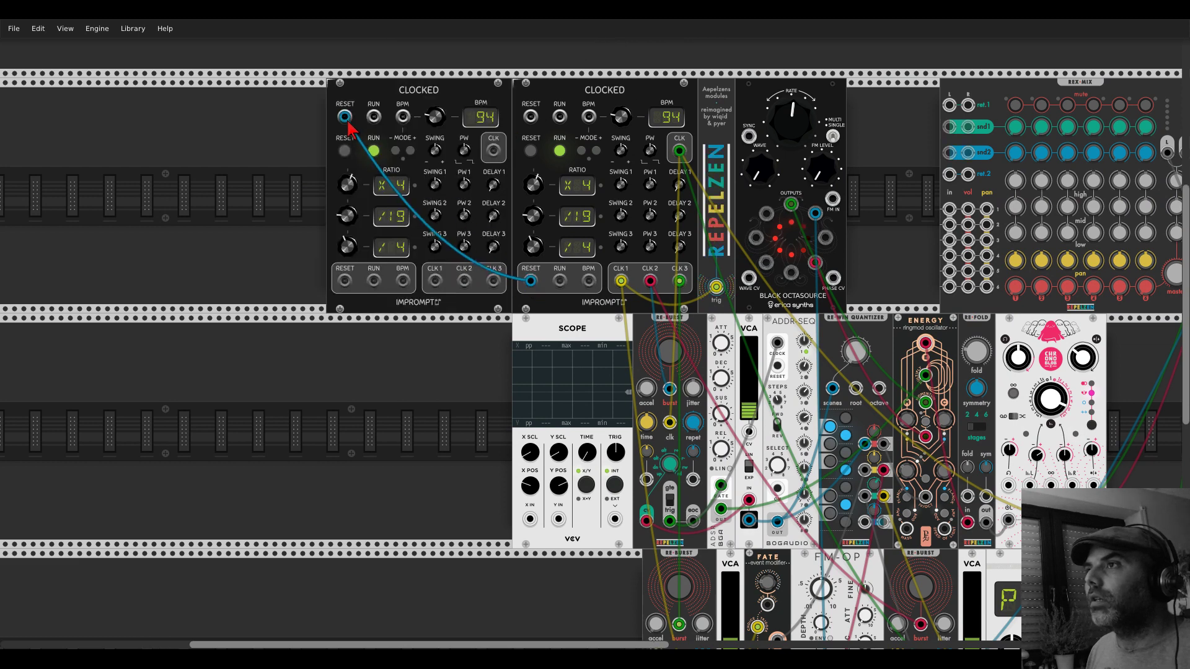
{"action": "left_click_drag", "start_coordinate": [560, 280], "coordinate": [589, 281]}
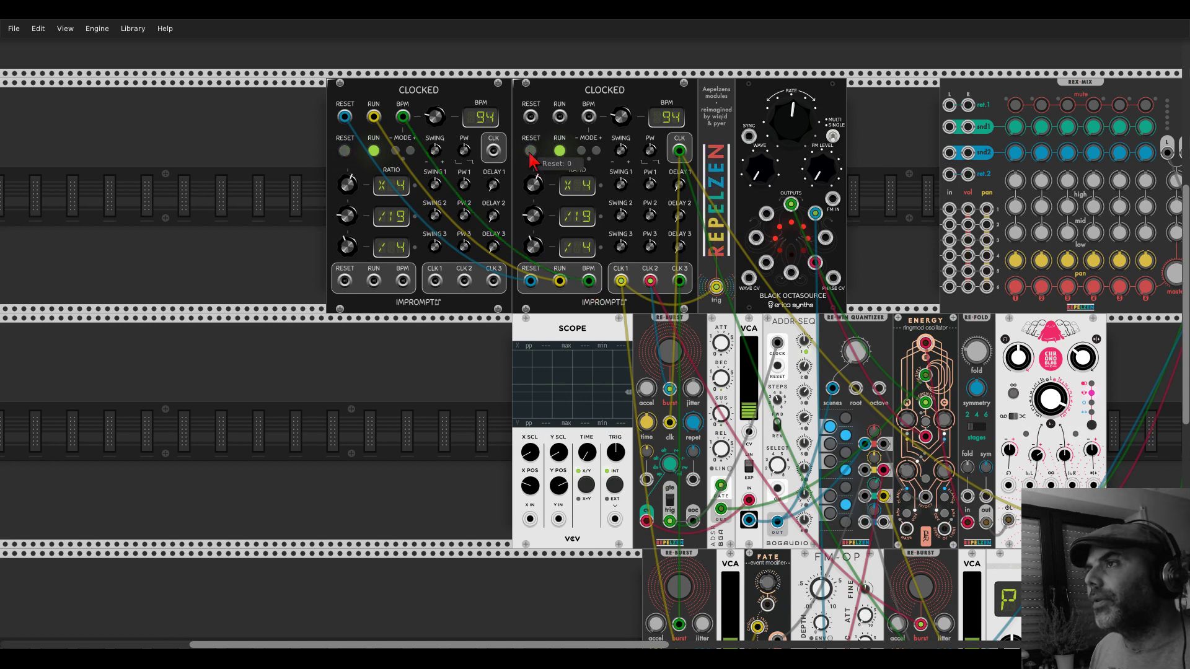
- On the duplicate Clocked, set the ratios to /23, x1 and x1, and patch CLK 1 into the macro oscillator voice's Re-Burst burst input
{"action": "double_click", "coordinate": [347, 216]}
{"action": "double_click", "coordinate": [347, 247]}
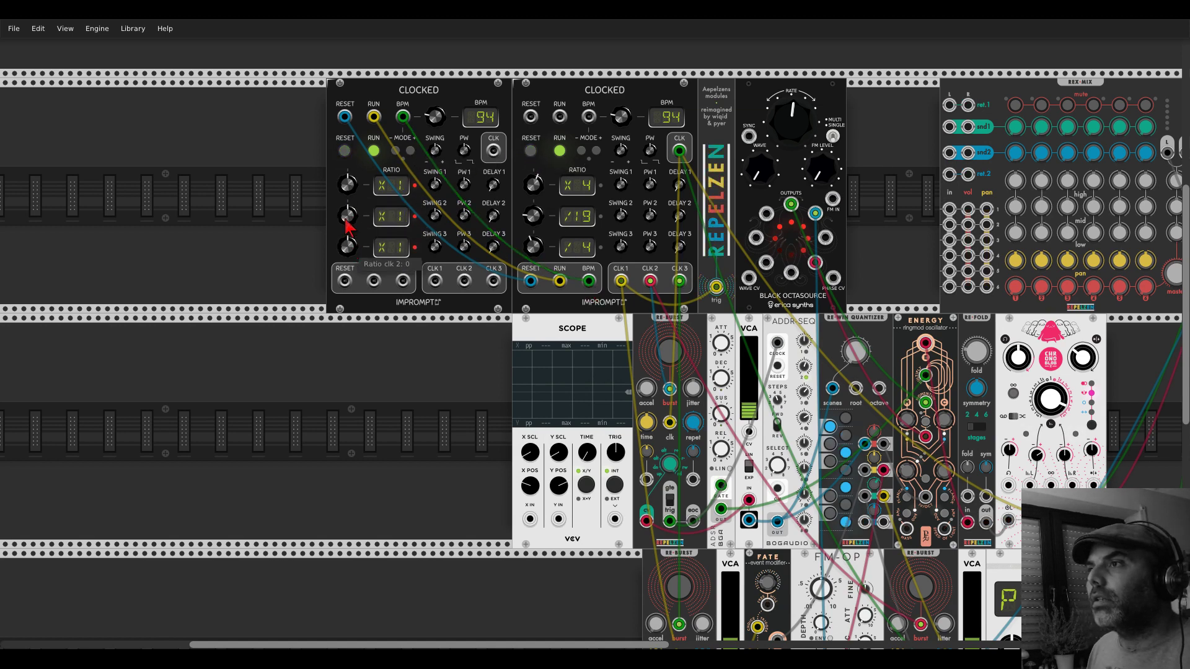
{"action": "left_click_drag", "start_coordinate": [348, 185], "coordinate": [348, 250]}
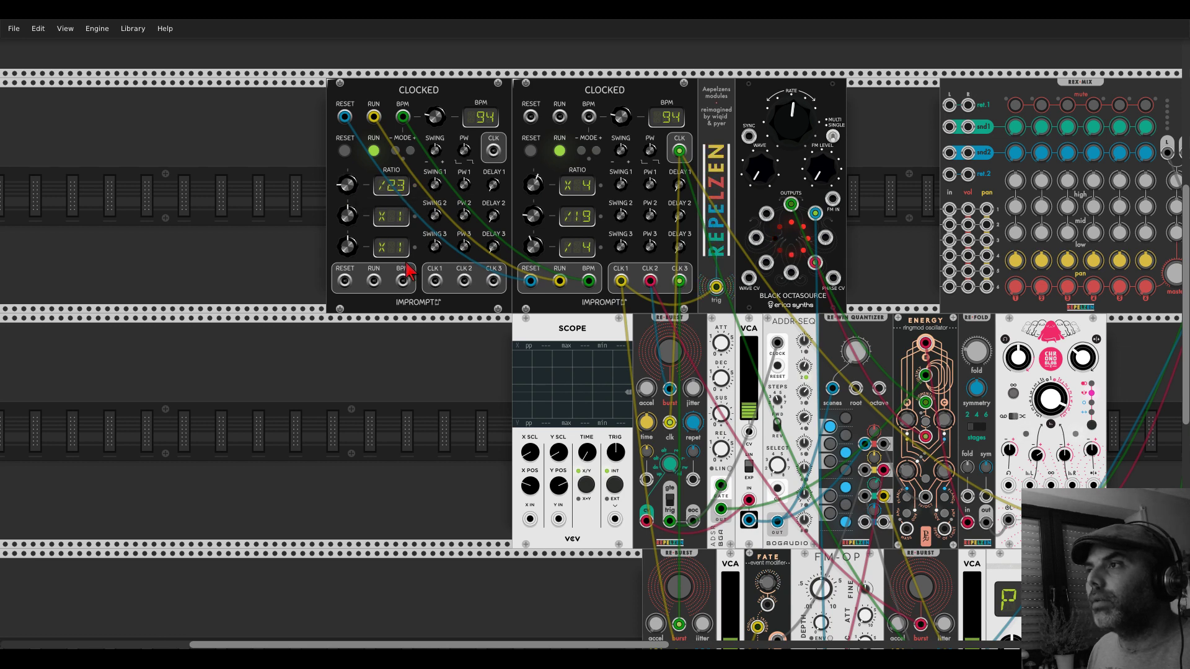
{"action": "left_click_drag", "start_coordinate": [433, 280], "coordinate": [763, 448]}
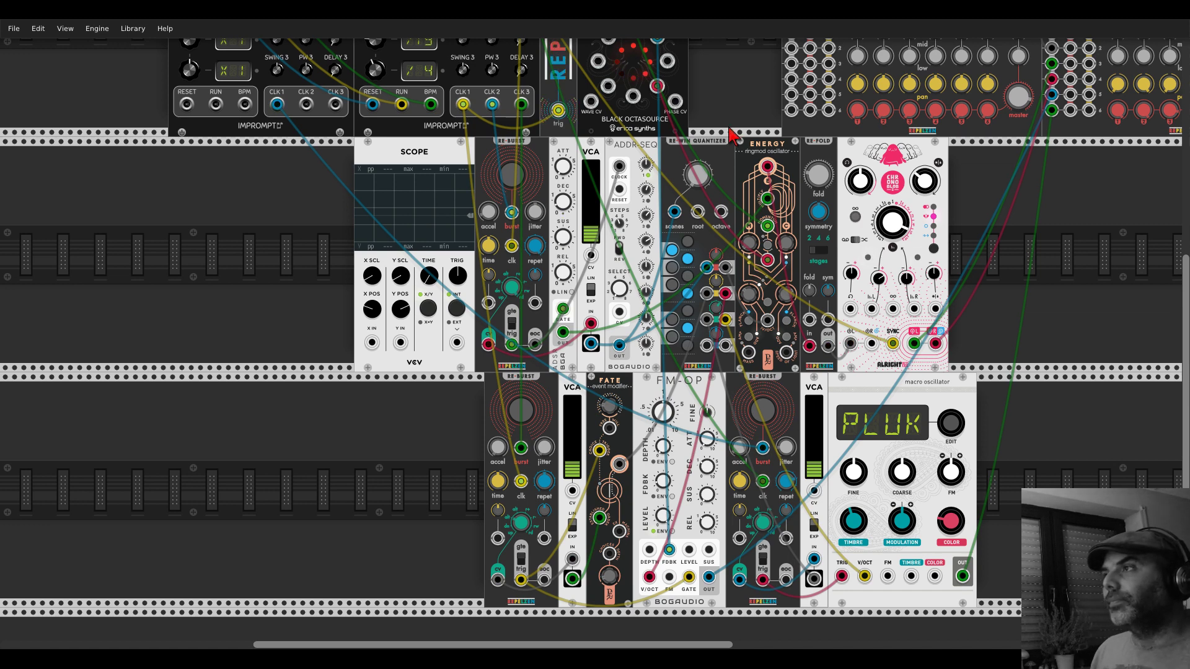
- Open the module browser, clear its filters and search for "sequencer"
{"action": "scroll", "coordinate": [738, 120], "scroll_direction": "up", "scroll_amount": 1}
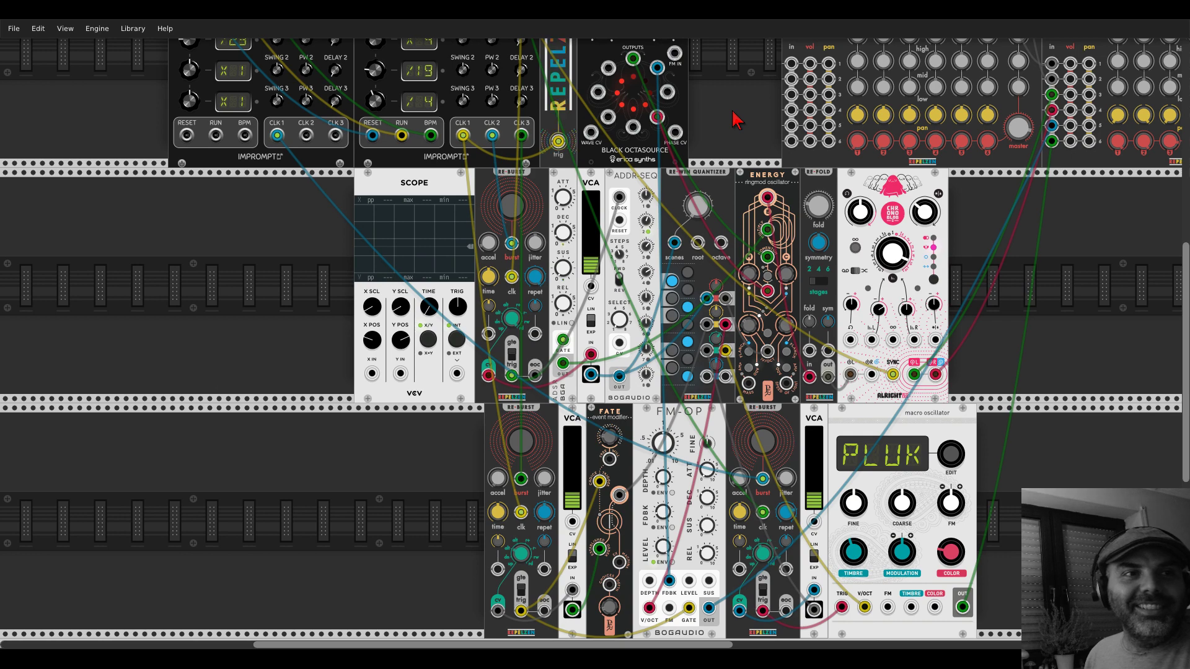
{"action": "scroll", "coordinate": [754, 135], "scroll_direction": "down", "scroll_amount": 5}
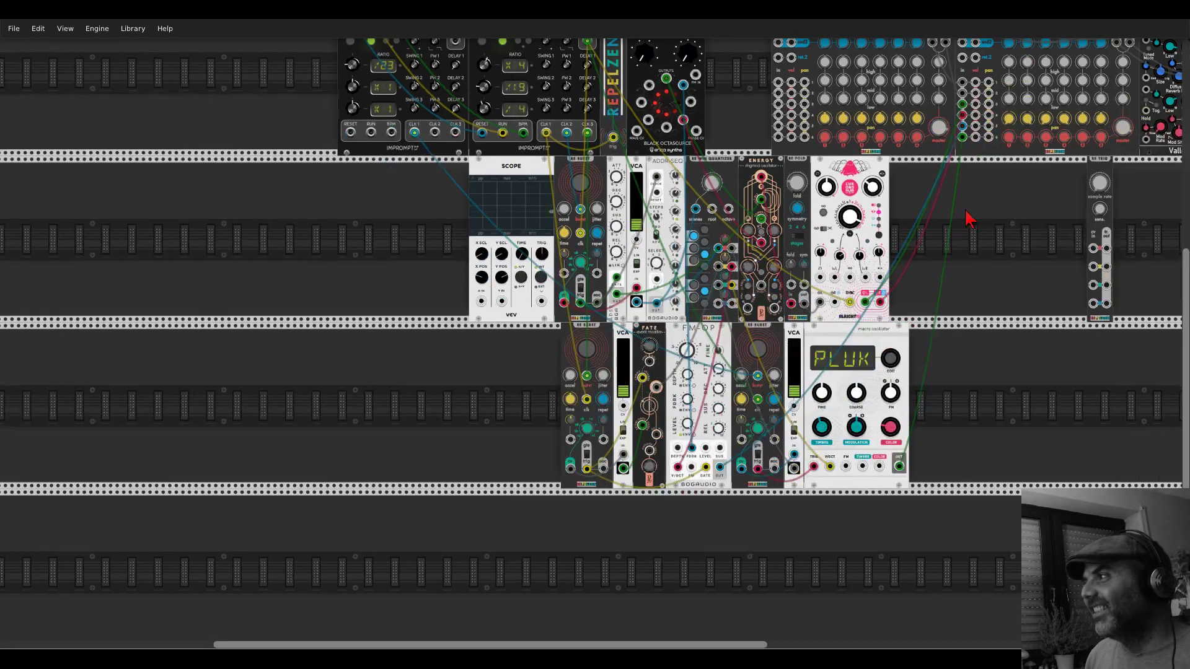
{"action": "scroll", "coordinate": [778, 310], "scroll_direction": "up", "scroll_amount": 3}
{"action": "scroll", "coordinate": [778, 307], "scroll_direction": "up", "scroll_amount": 2}
{"action": "scroll", "coordinate": [786, 277], "scroll_direction": "up", "scroll_amount": 2}
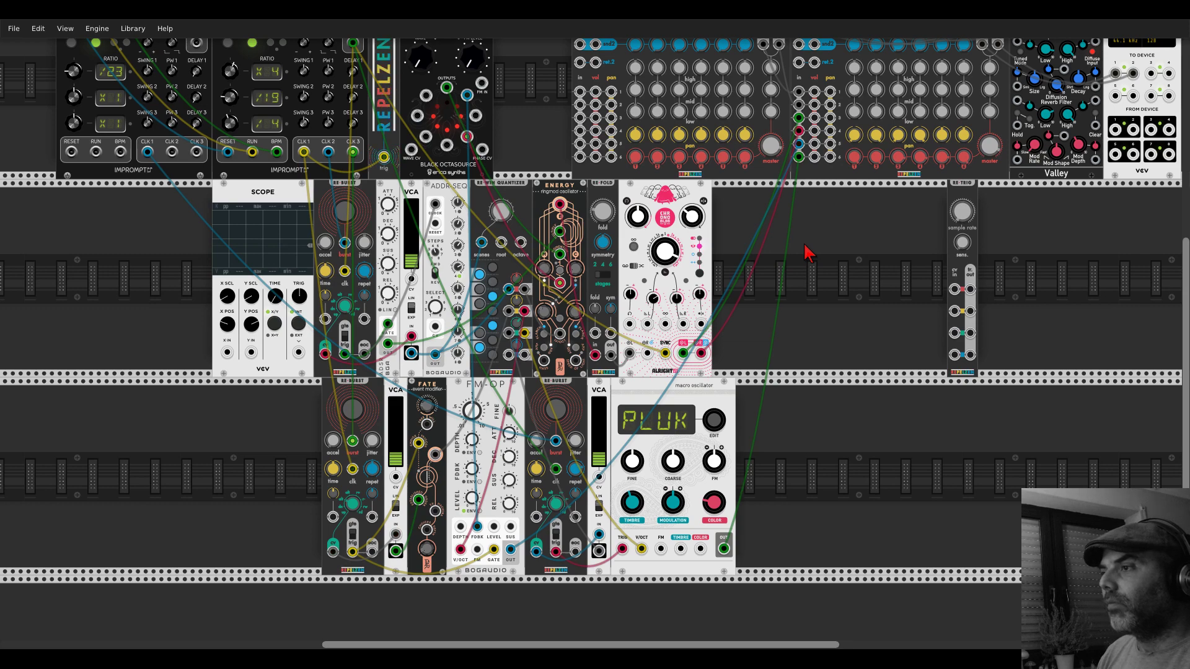
{"action": "right_click", "coordinate": [809, 254]}
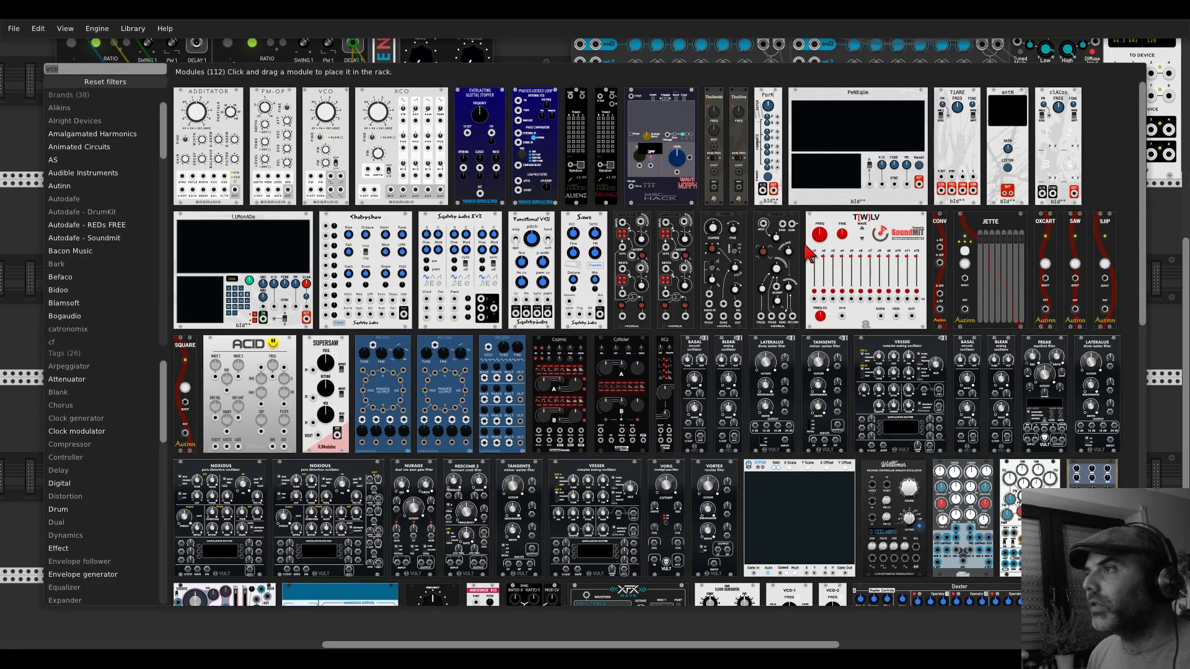
{"action": "left_click", "coordinate": [130, 84]}
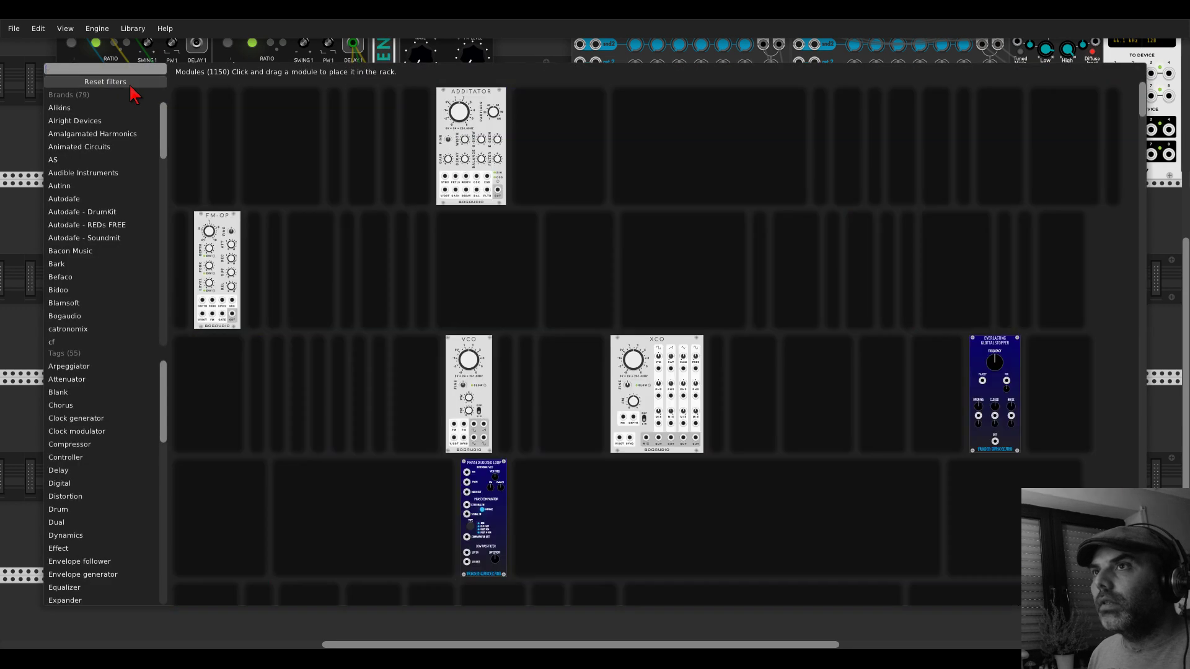
{"action": "type", "text": "sequehnce"}
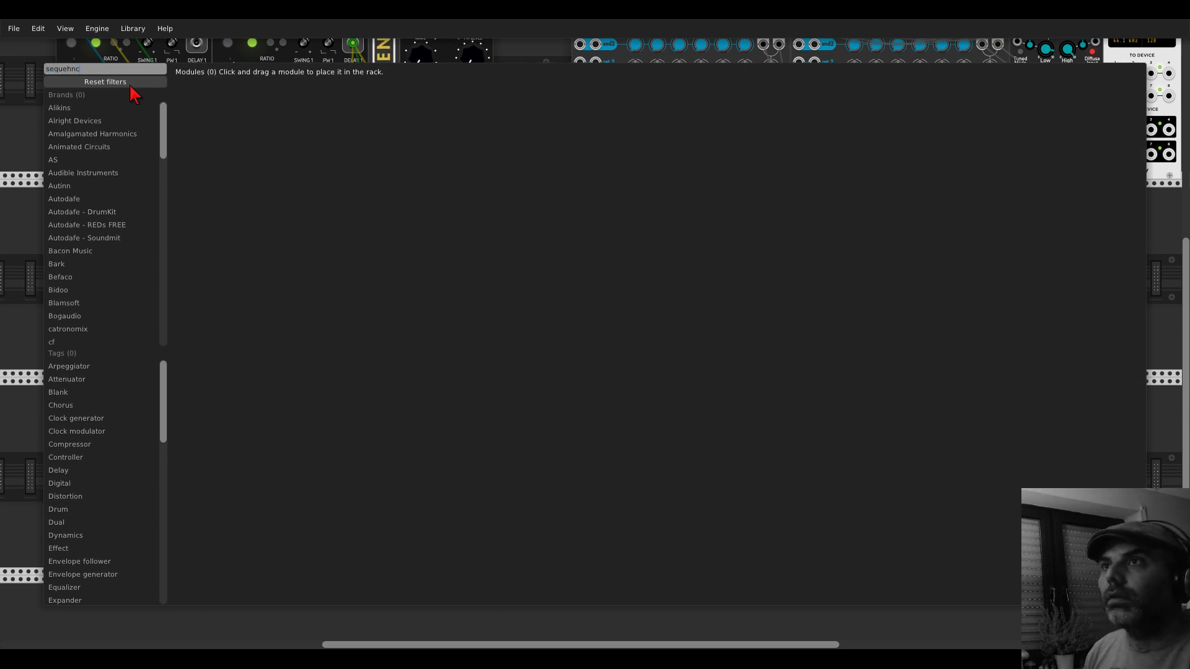
{"action": "key", "text": "BackSpace"}
{"action": "type", "text": "ce"}
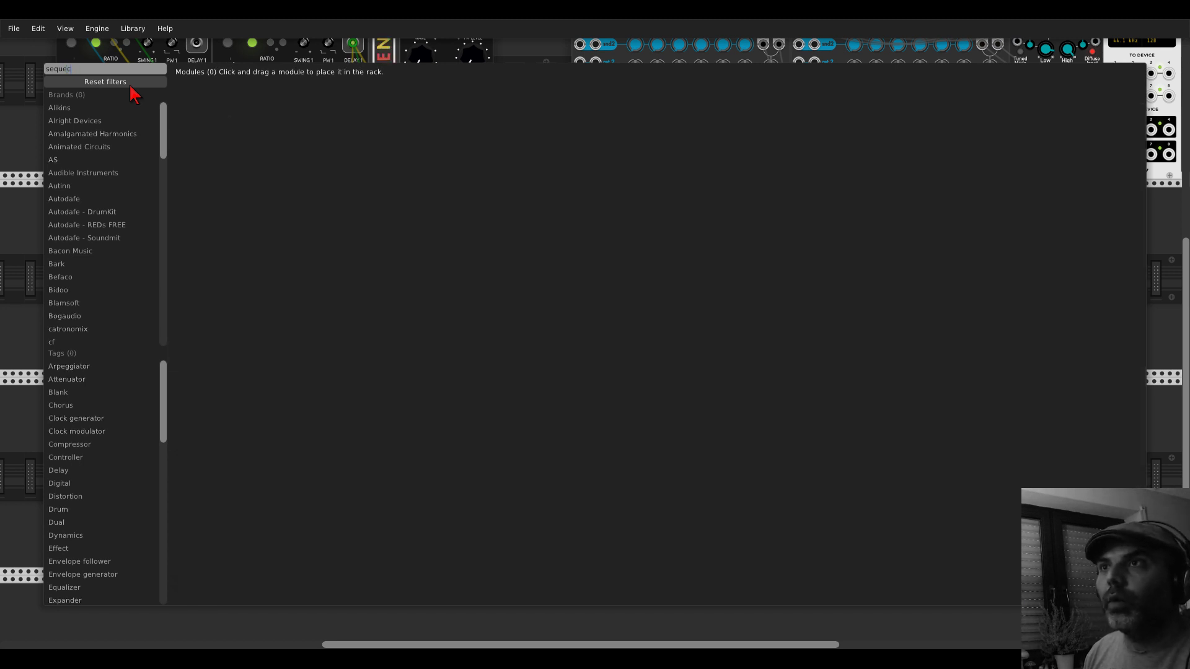
{"action": "type", "text": "ncer"}
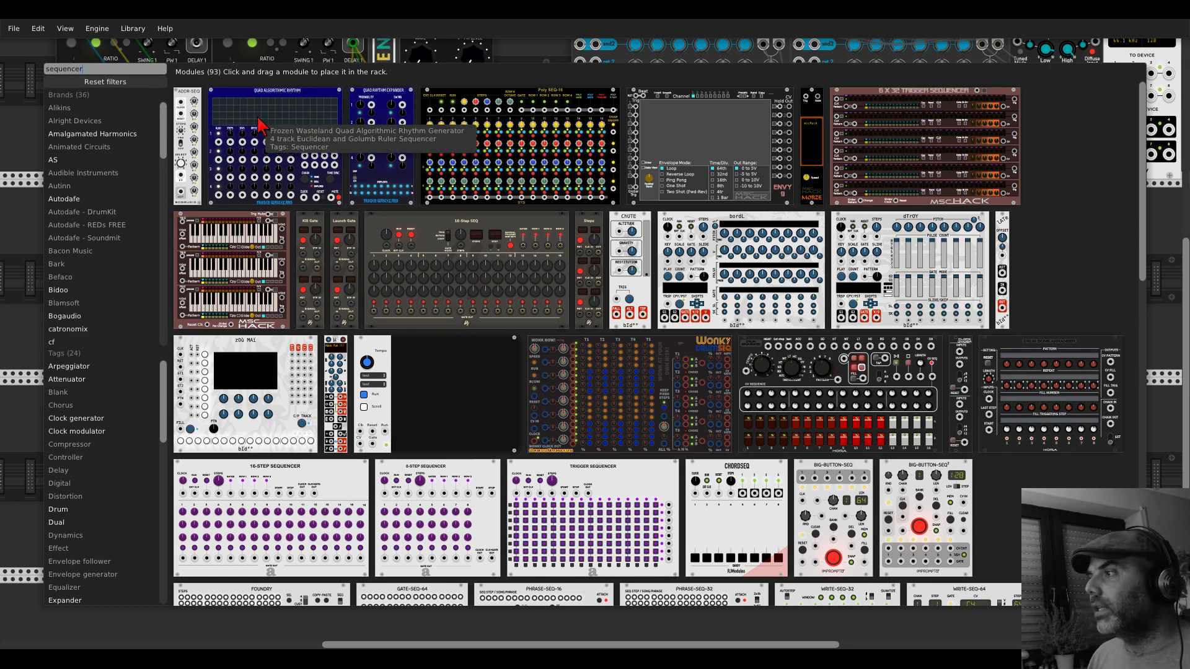
- Examine the sequencer modules listed in the browser to find one suitable for the patch
{"action": "scroll", "coordinate": [388, 273], "scroll_direction": "down", "scroll_amount": 3}
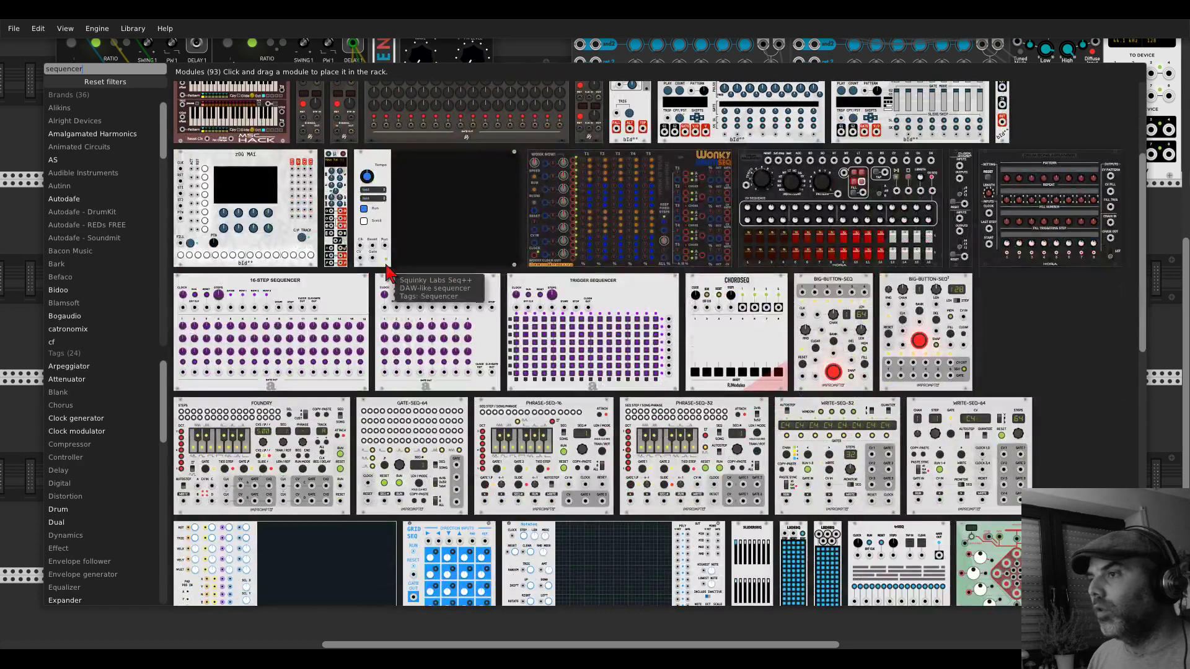
{"action": "scroll", "coordinate": [447, 234], "scroll_direction": "down", "scroll_amount": 1}
{"action": "scroll", "coordinate": [447, 235], "scroll_direction": "down", "scroll_amount": 2}
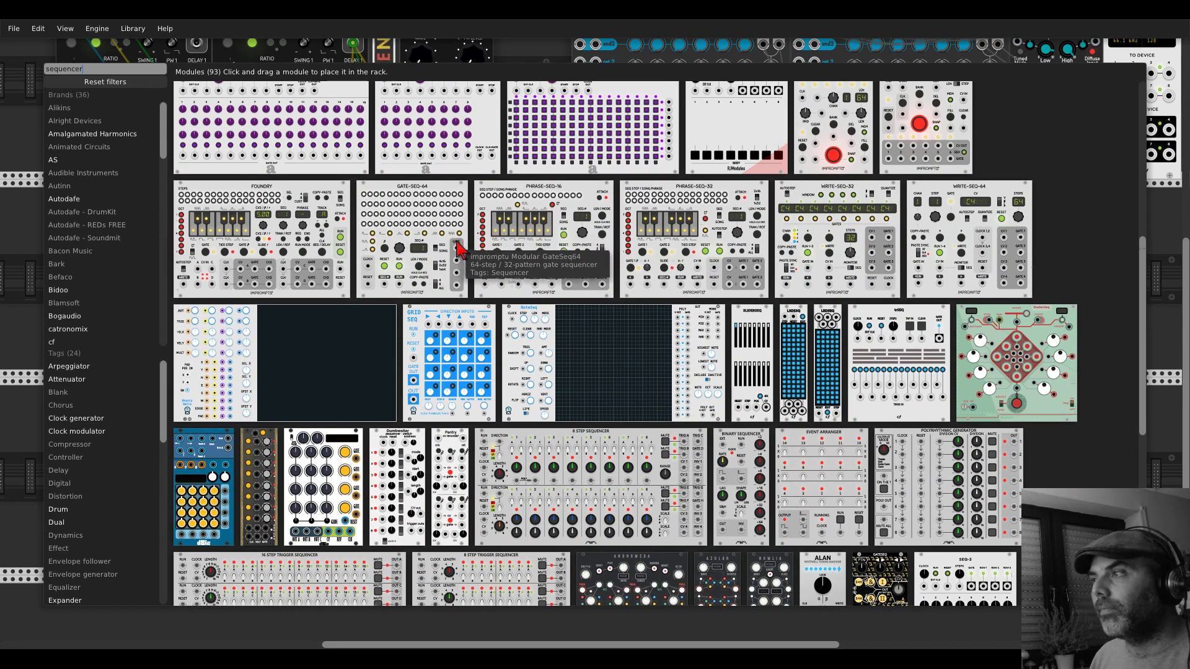
{"action": "scroll", "coordinate": [446, 234], "scroll_direction": "down", "scroll_amount": 1}
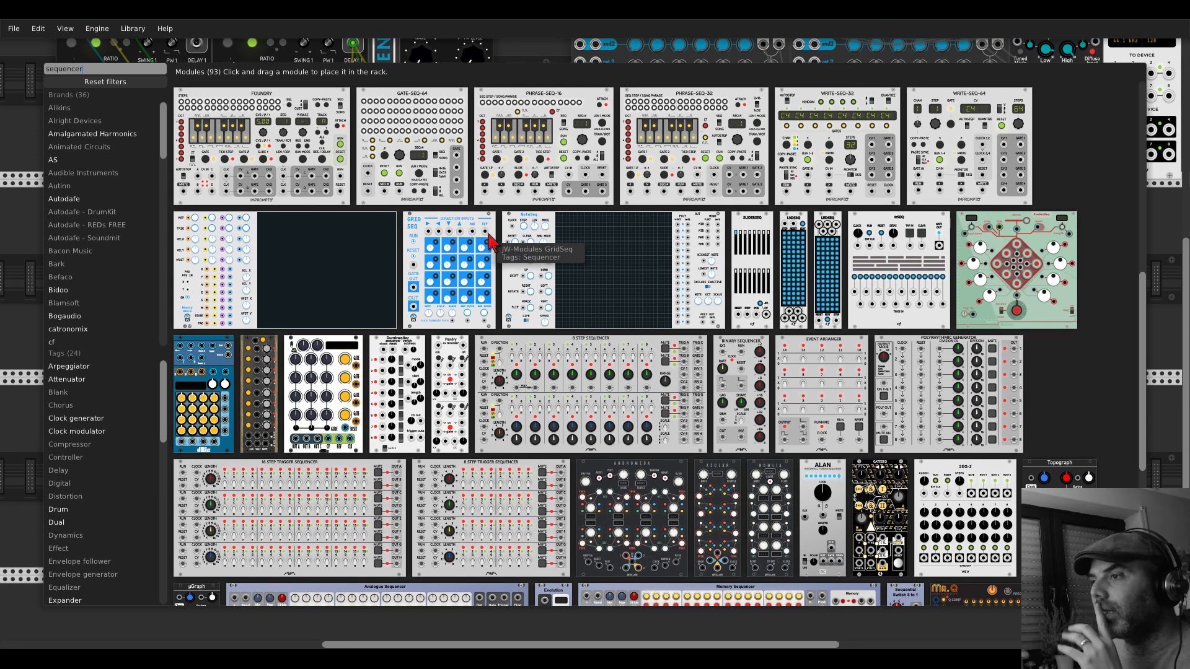
{"action": "scroll", "coordinate": [489, 242], "scroll_direction": "down", "scroll_amount": 2}
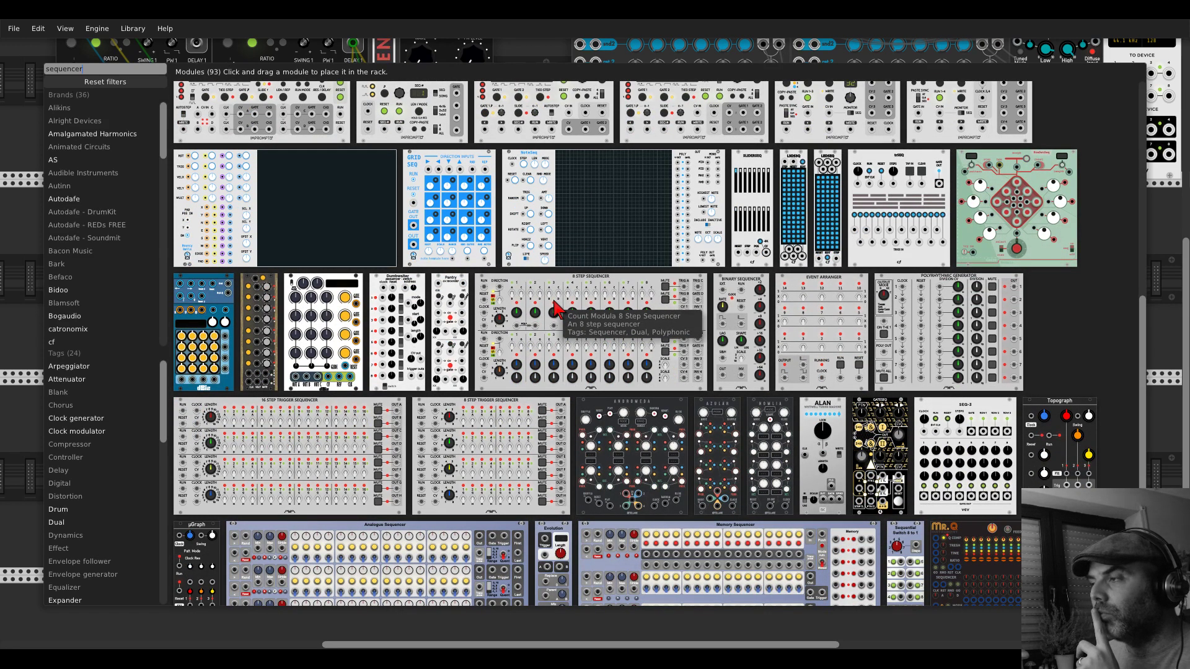
{"action": "scroll", "coordinate": [555, 307], "scroll_direction": "down", "scroll_amount": 3}
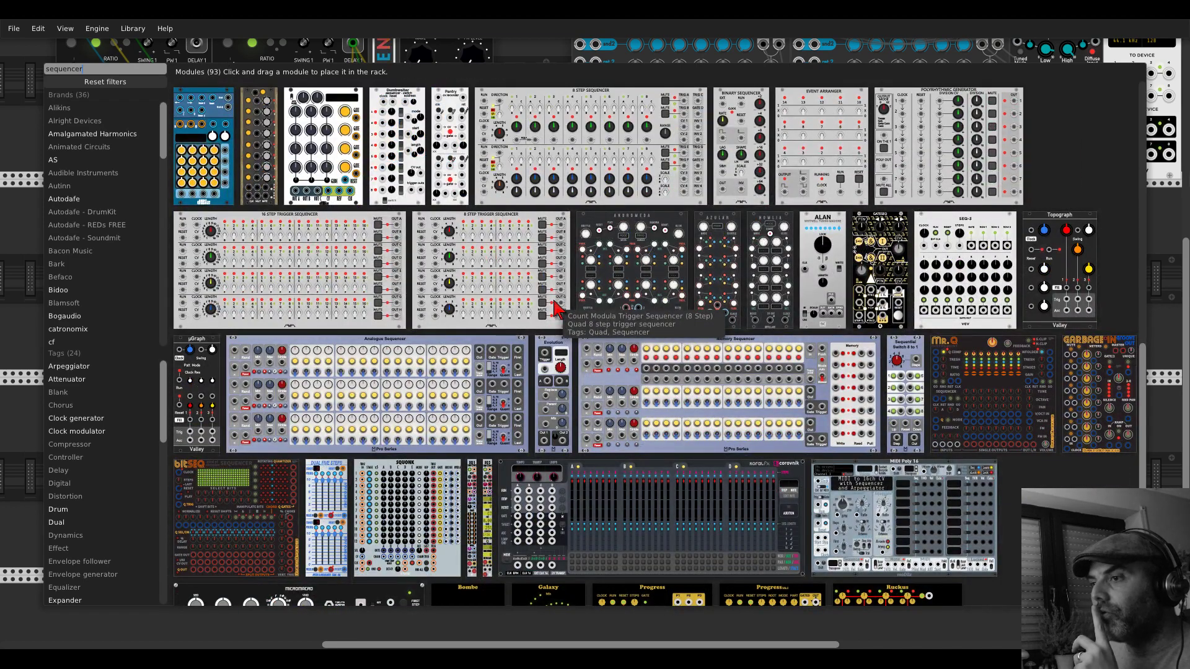
{"action": "scroll", "coordinate": [555, 307], "scroll_direction": "down", "scroll_amount": 3}
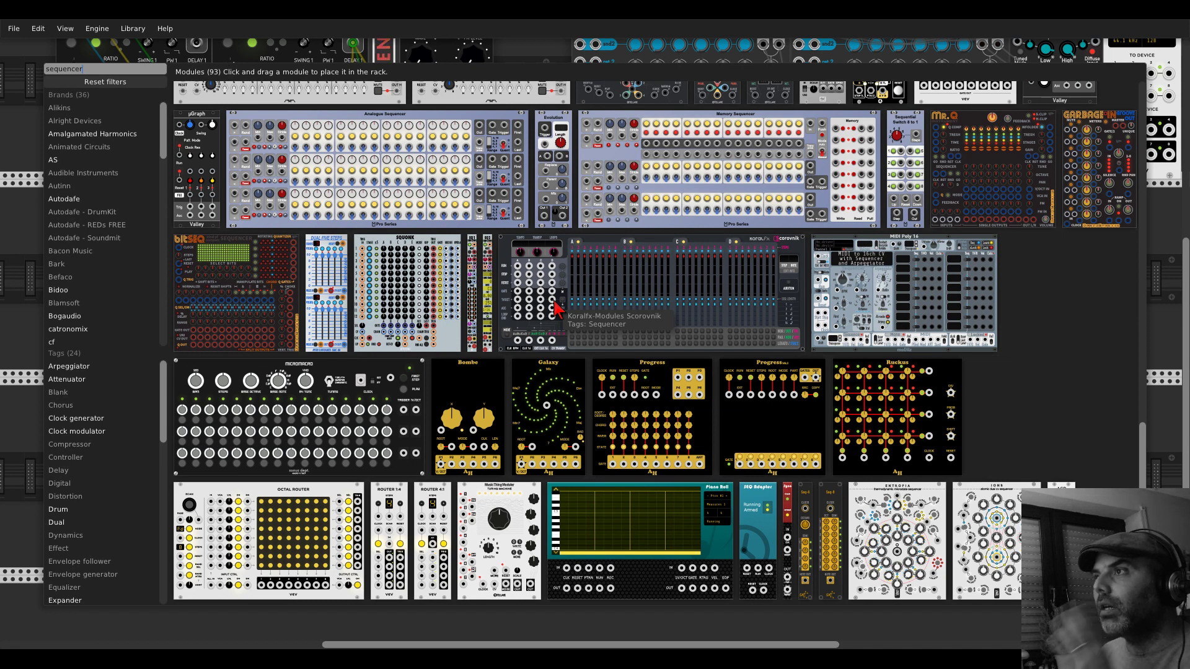
{"action": "scroll", "coordinate": [658, 394], "scroll_direction": "up", "scroll_amount": 2}
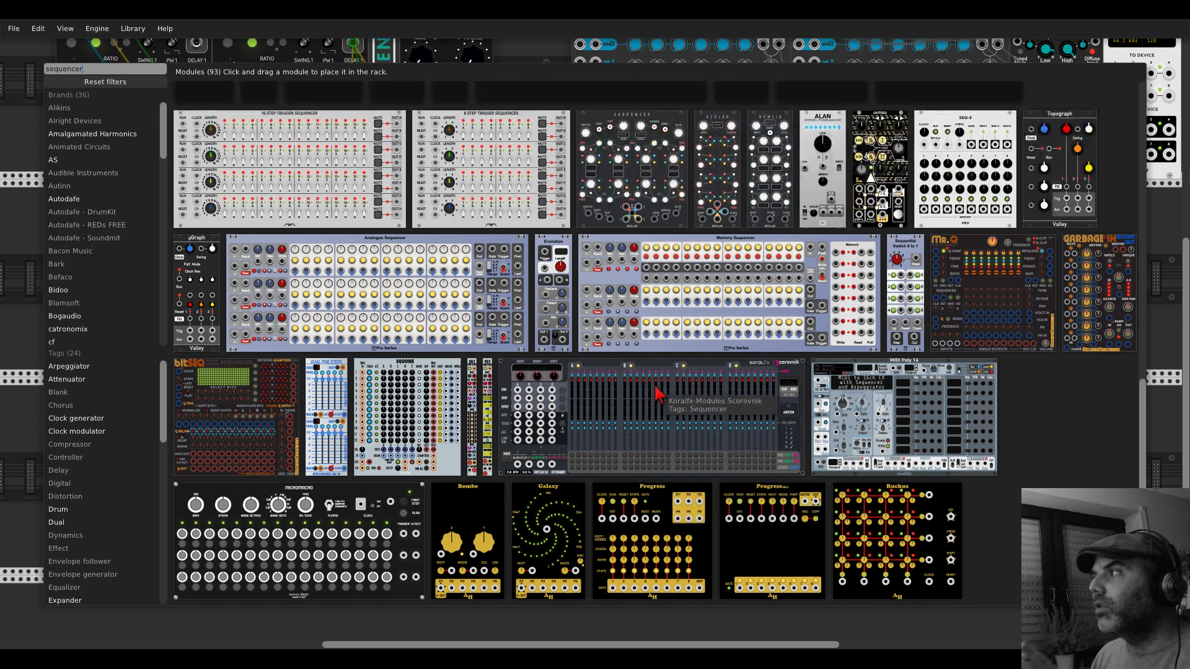
{"action": "scroll", "coordinate": [658, 394], "scroll_direction": "up", "scroll_amount": 1}
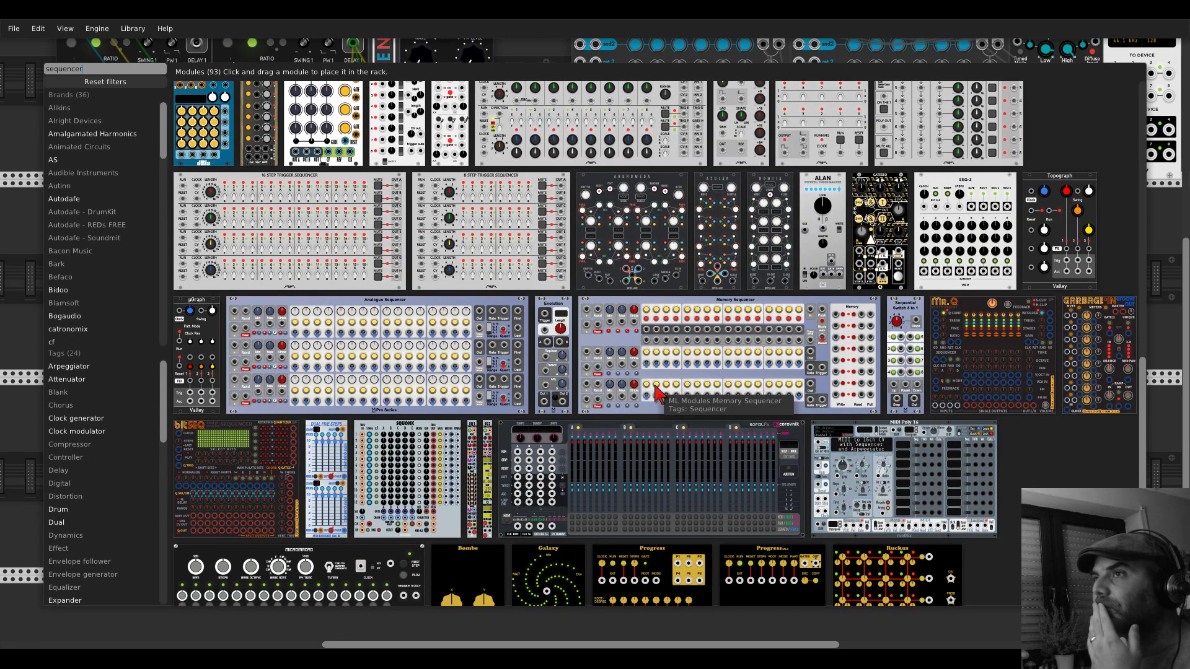
{"action": "scroll", "coordinate": [658, 394], "scroll_direction": "up", "scroll_amount": 3}
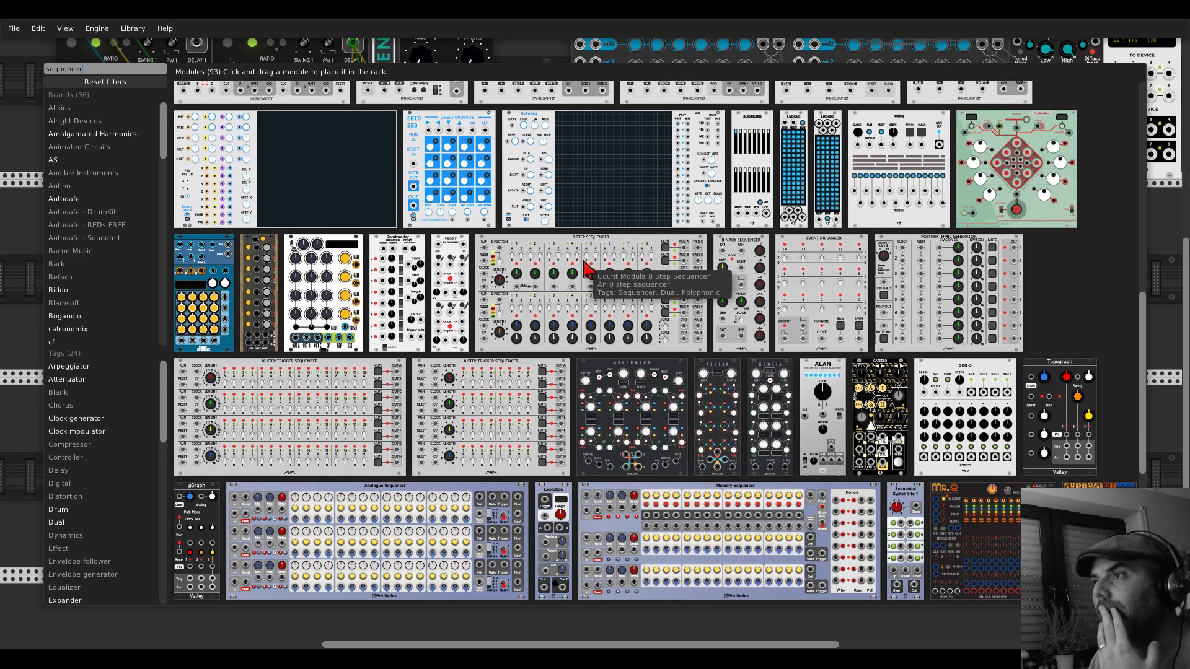
{"action": "scroll", "coordinate": [584, 268], "scroll_direction": "up", "scroll_amount": 5}
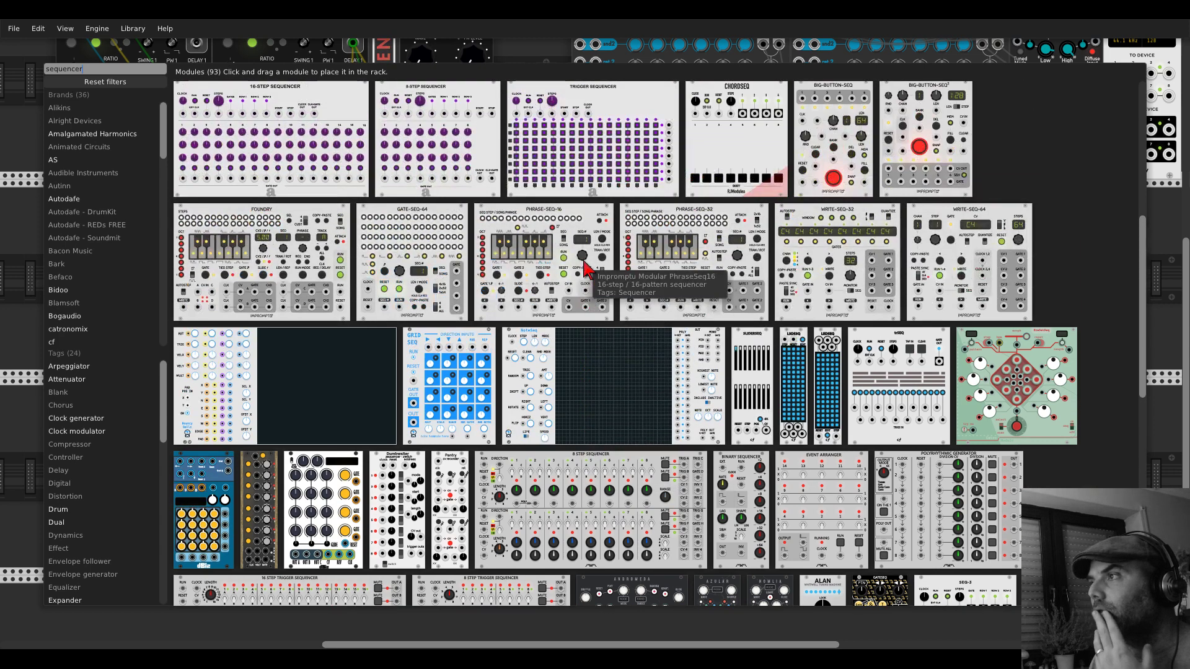
{"action": "scroll", "coordinate": [584, 268], "scroll_direction": "up", "scroll_amount": 4}
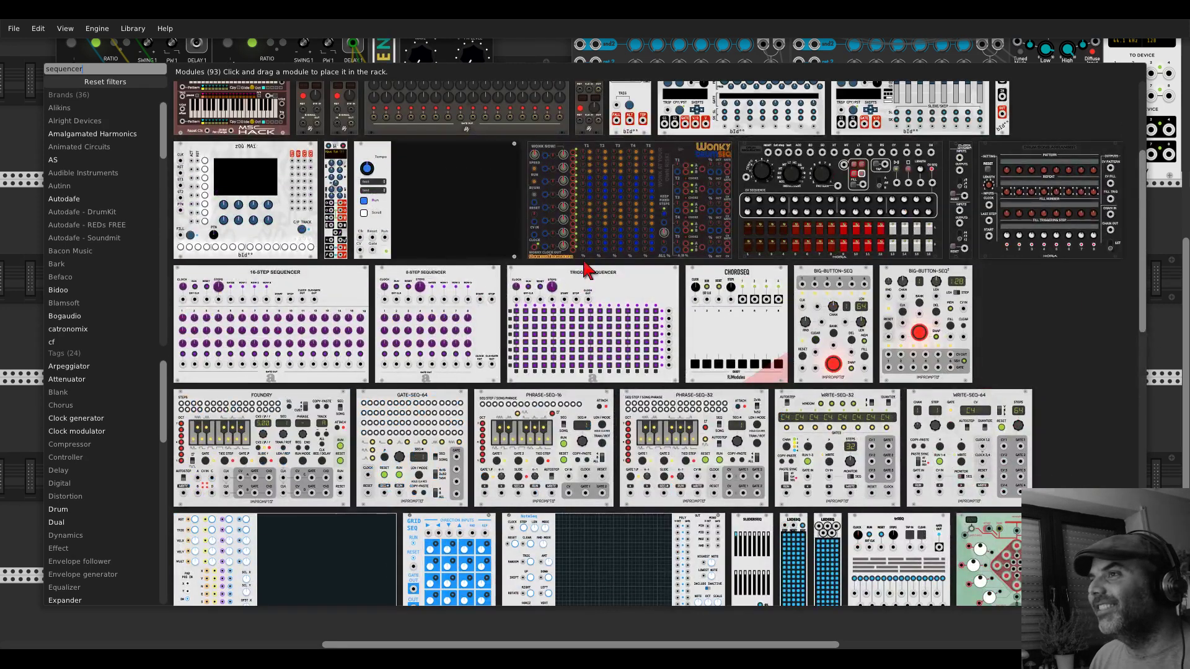
{"action": "scroll", "coordinate": [584, 268], "scroll_direction": "up", "scroll_amount": 4}
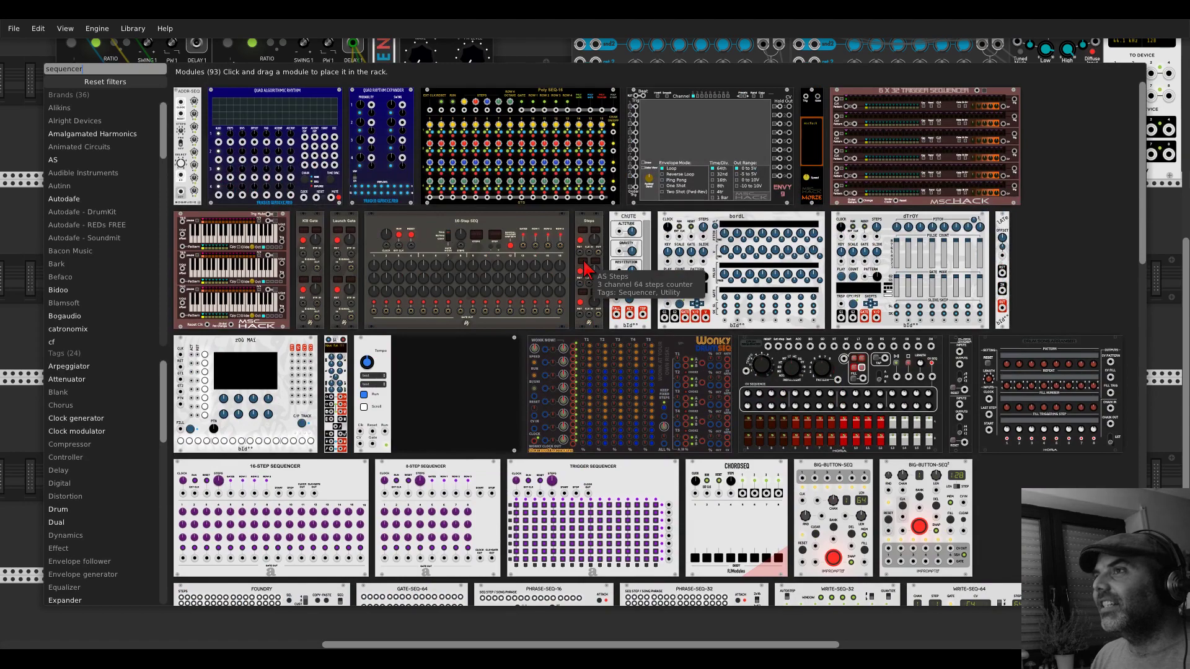
{"action": "scroll", "coordinate": [584, 268], "scroll_direction": "down", "scroll_amount": 10}
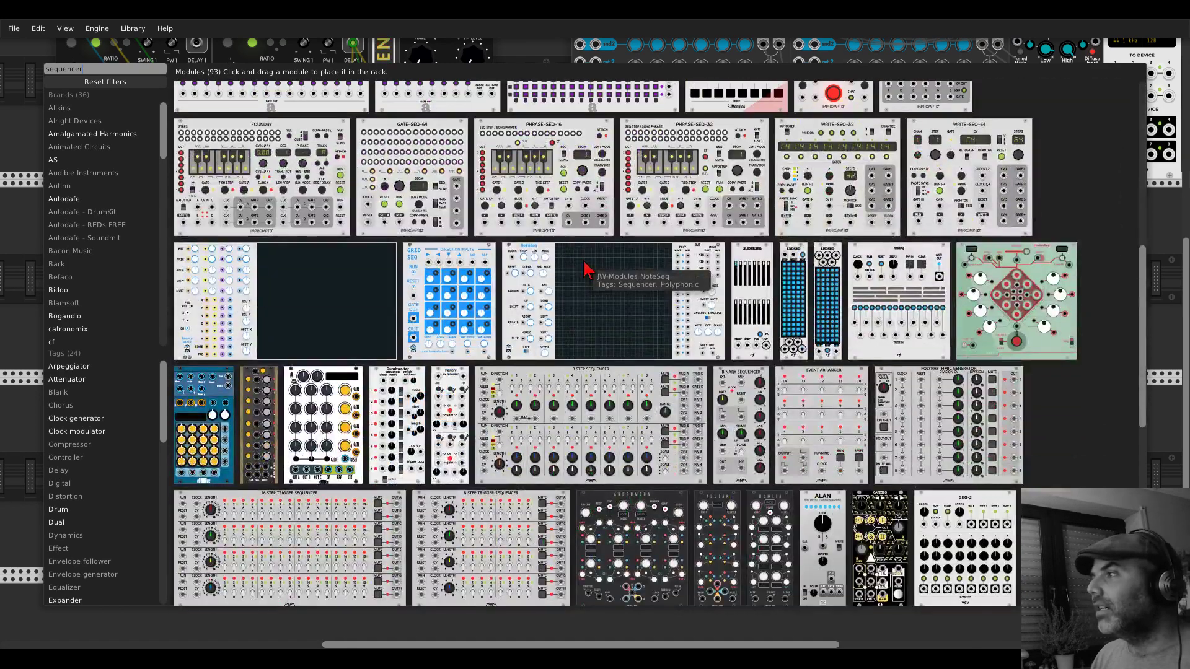
{"action": "scroll", "coordinate": [585, 268], "scroll_direction": "down", "scroll_amount": 3}
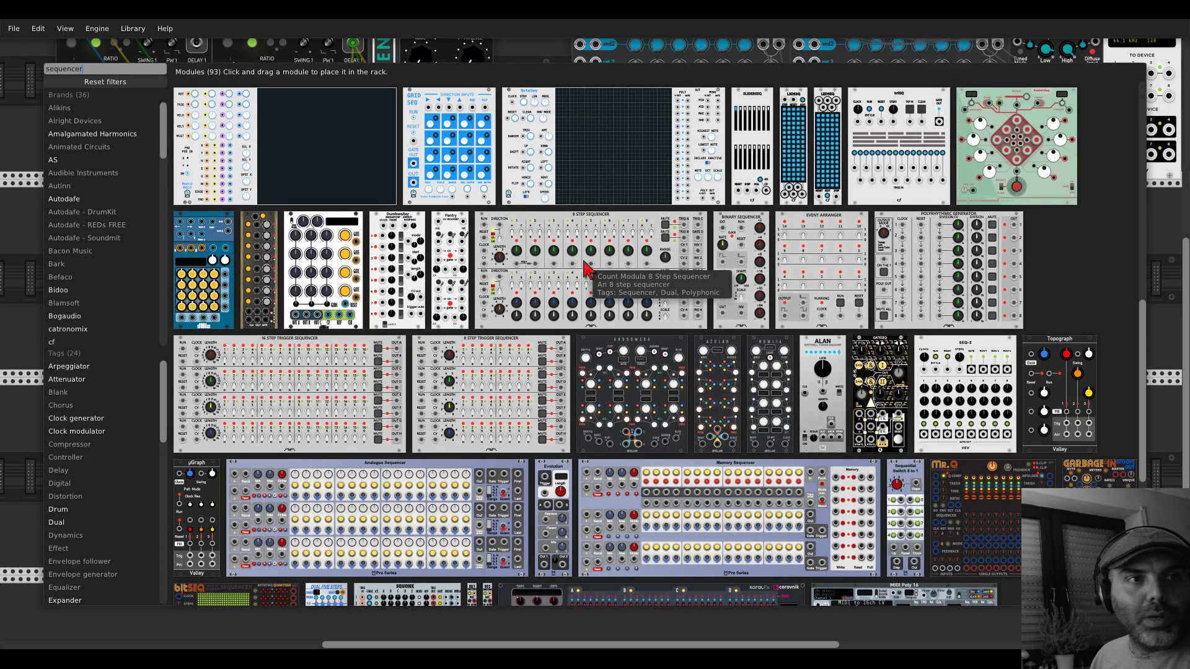
{"action": "scroll", "coordinate": [584, 268], "scroll_direction": "down", "scroll_amount": 4}
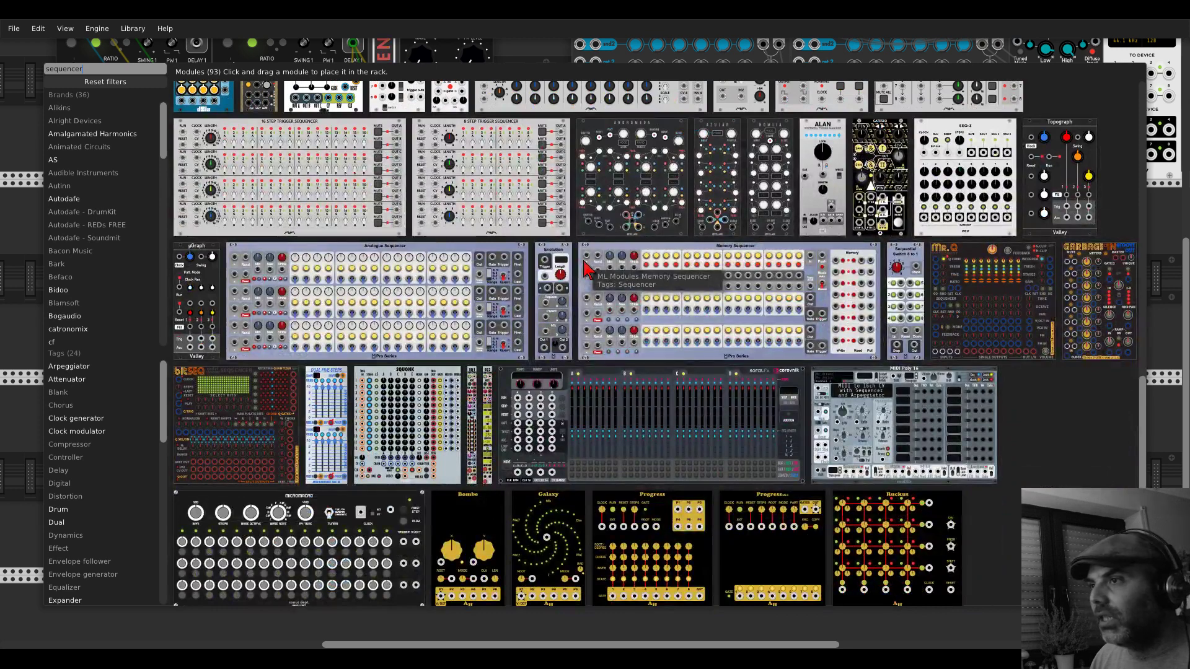
- Place Dual Five Steps beside the macro oscillator and patch CLK 1 of the original Clocked into its upper pulse input
{"action": "left_click_drag", "start_coordinate": [585, 267], "coordinate": [905, 433]}
{"action": "scroll", "coordinate": [905, 434], "scroll_direction": "up", "scroll_amount": 3}
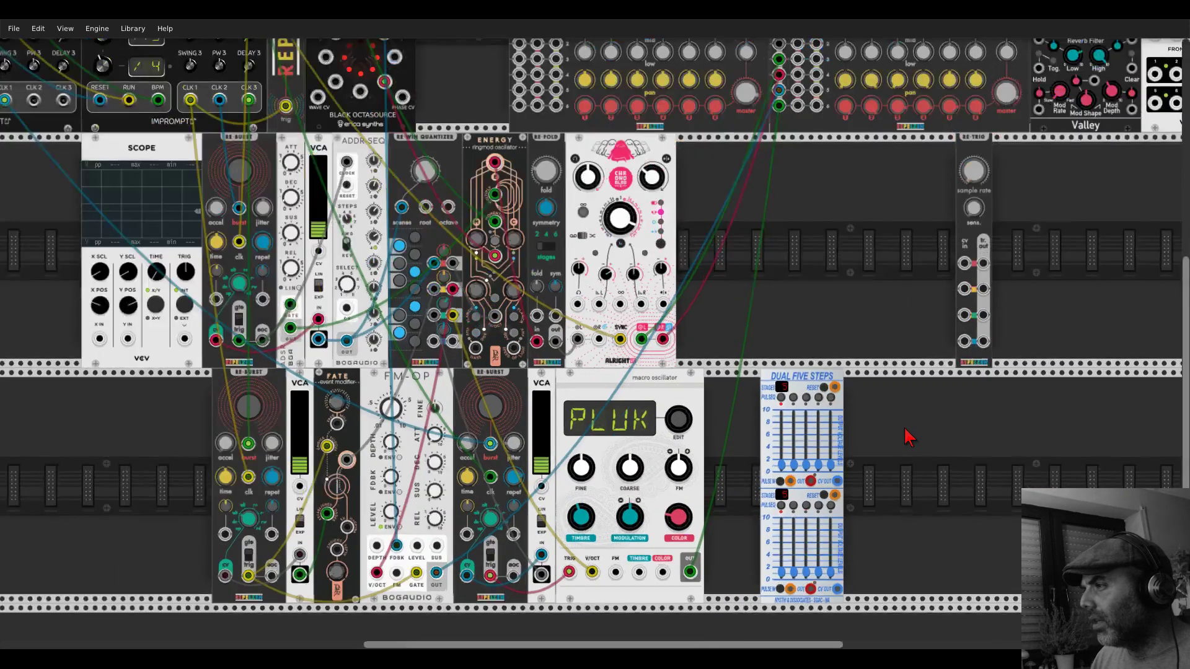
{"action": "left_click_drag", "start_coordinate": [969, 459], "coordinate": [839, 313]}
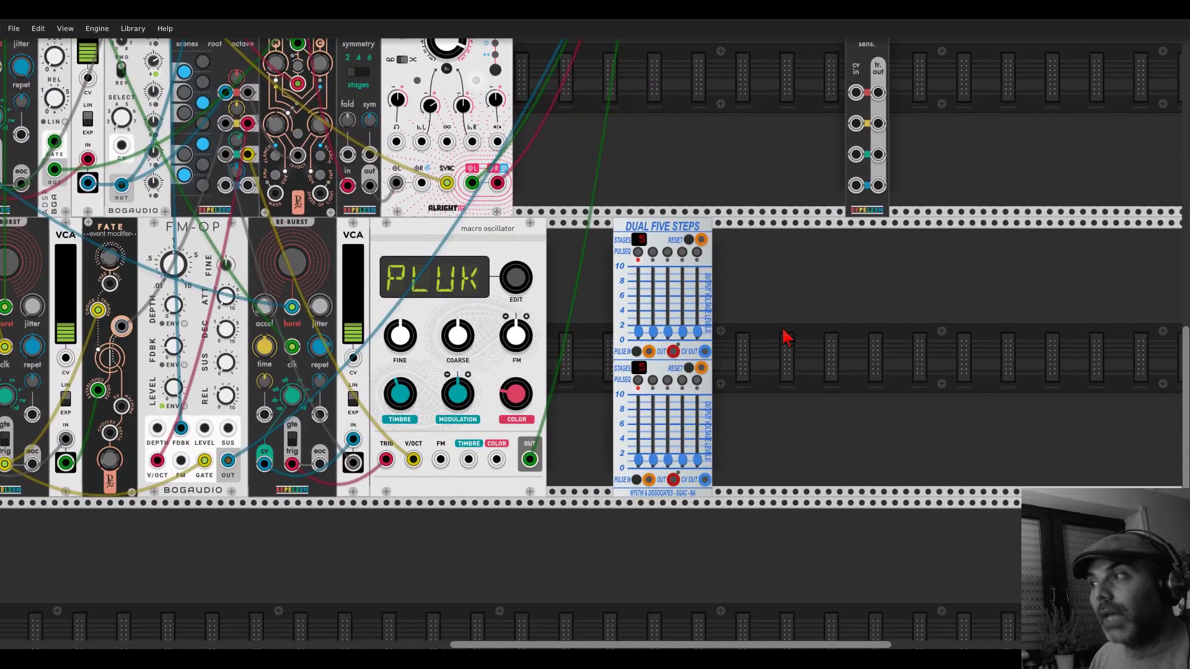
{"action": "scroll", "coordinate": [753, 336], "scroll_direction": "up", "scroll_amount": 2}
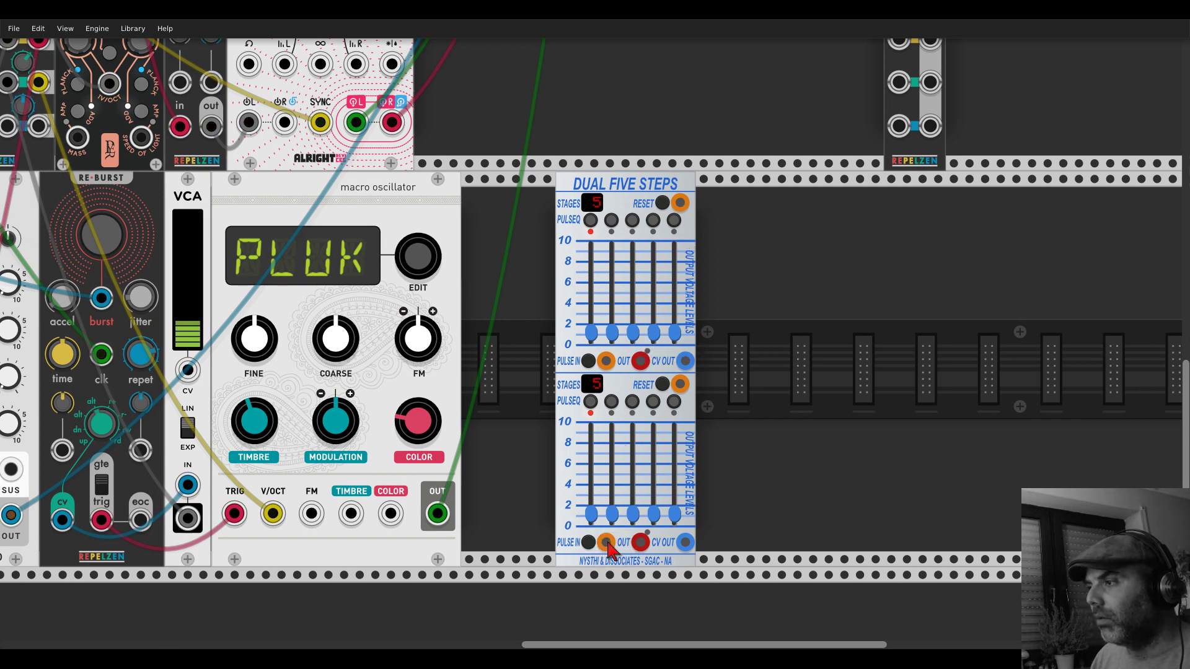
{"action": "scroll", "coordinate": [608, 550], "scroll_direction": "down", "scroll_amount": 5}
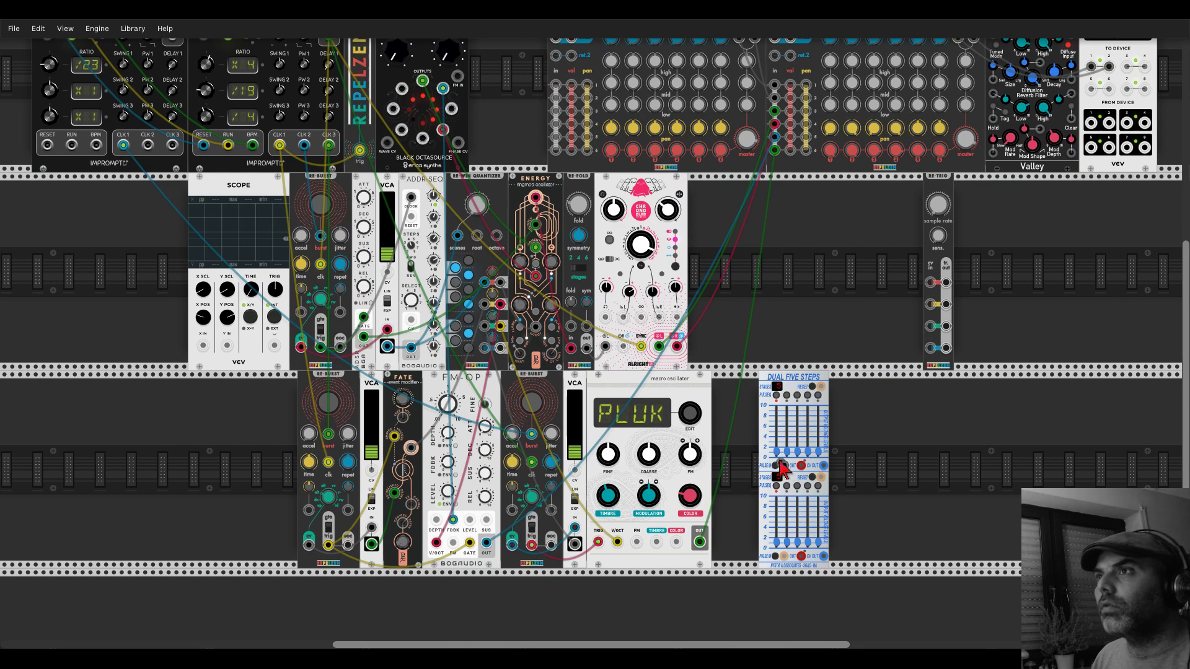
{"action": "left_click_drag", "start_coordinate": [782, 469], "coordinate": [278, 146]}
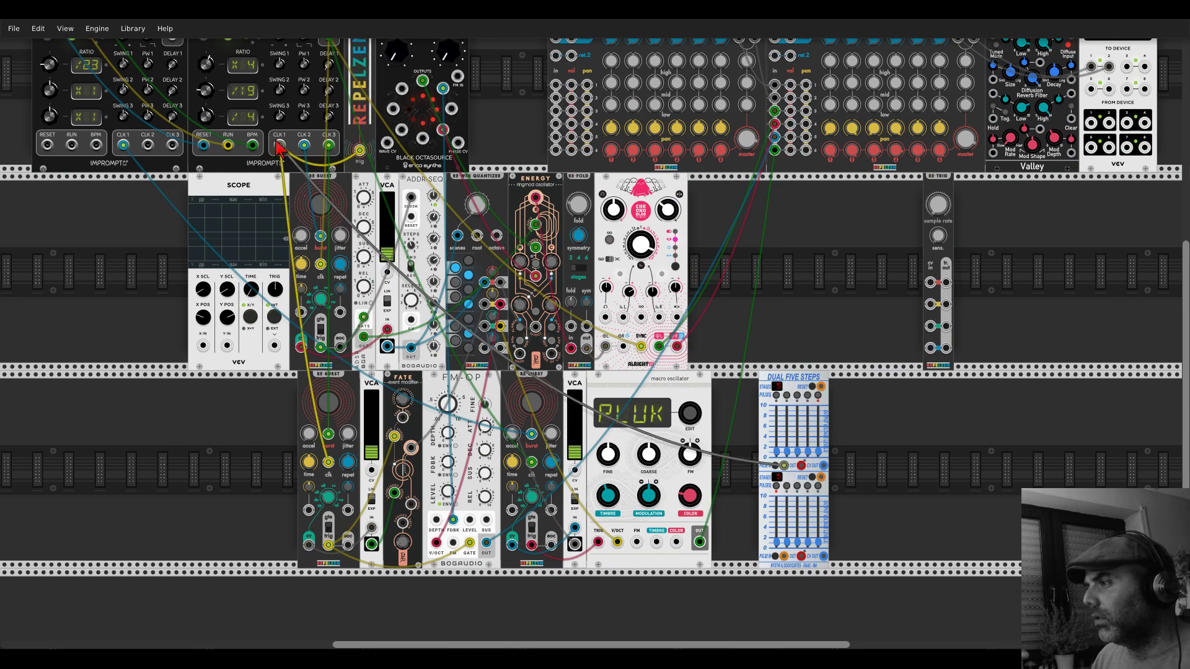
- Patch the upper CV output of Dual Five Steps into the quantizer's fourth CV input
{"action": "scroll", "coordinate": [713, 403], "scroll_direction": "up", "scroll_amount": 5}
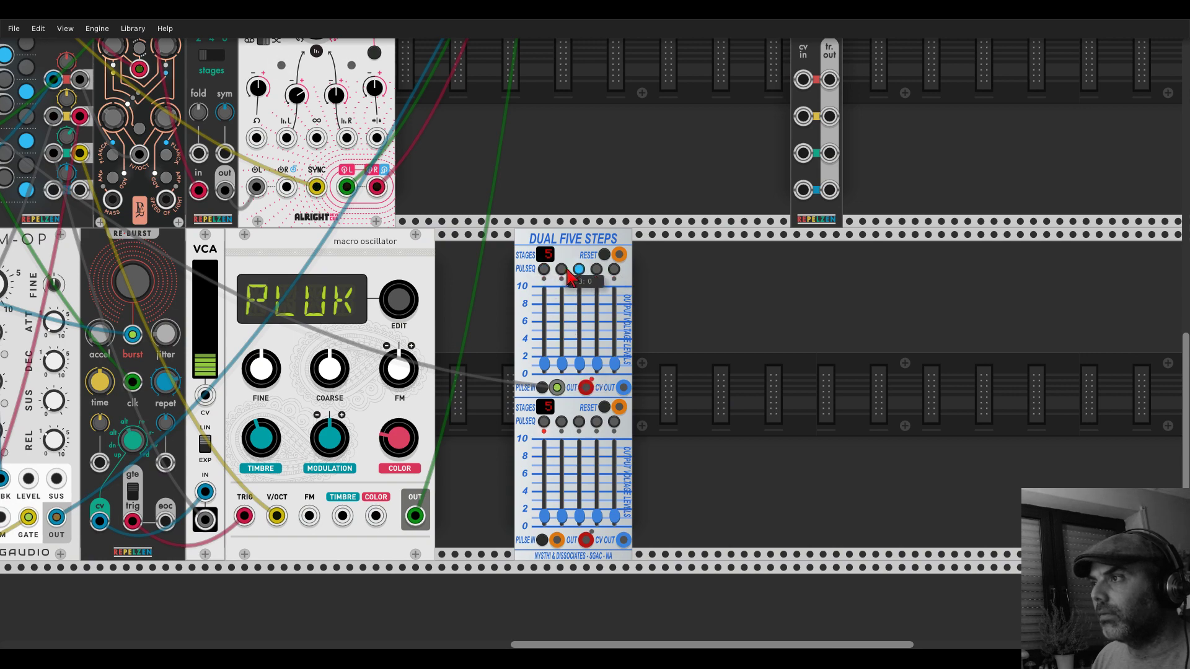
{"action": "scroll", "coordinate": [624, 388], "scroll_direction": "down", "scroll_amount": 2}
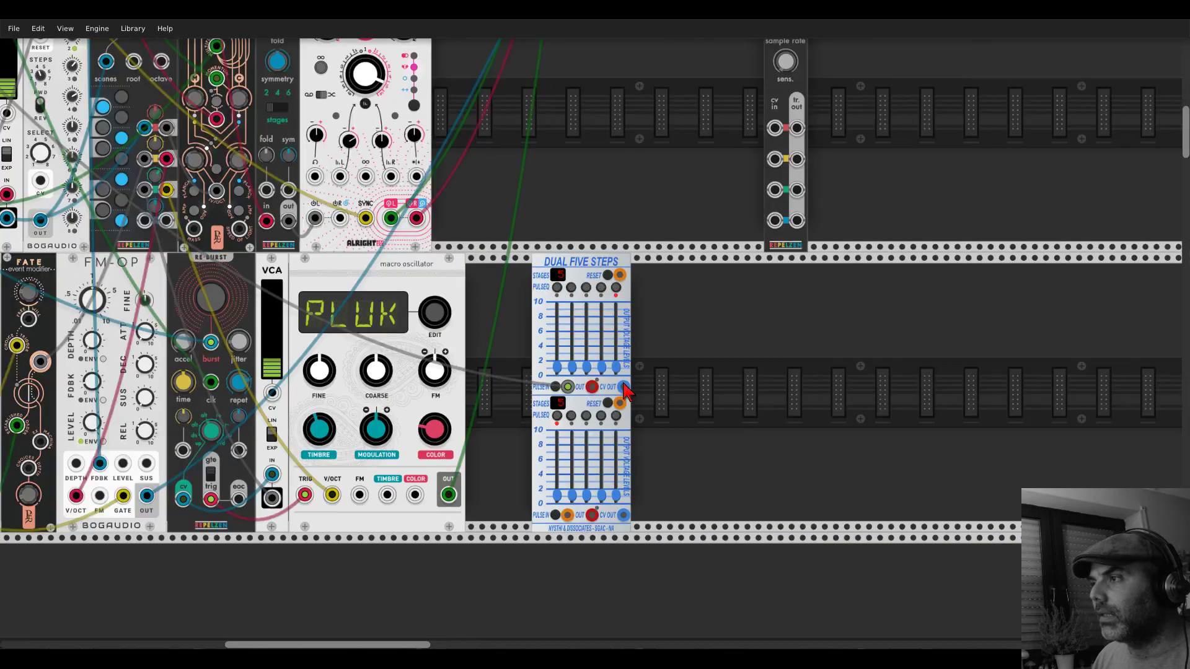
{"action": "scroll", "coordinate": [624, 387], "scroll_direction": "down", "scroll_amount": 2}
{"action": "left_click_drag", "start_coordinate": [623, 387], "coordinate": [338, 287]}
- Search the module browser for "basal" and place the Basal smooth oscillator beyond Dual Five Steps in the rack
{"action": "right_click", "coordinate": [736, 379]}
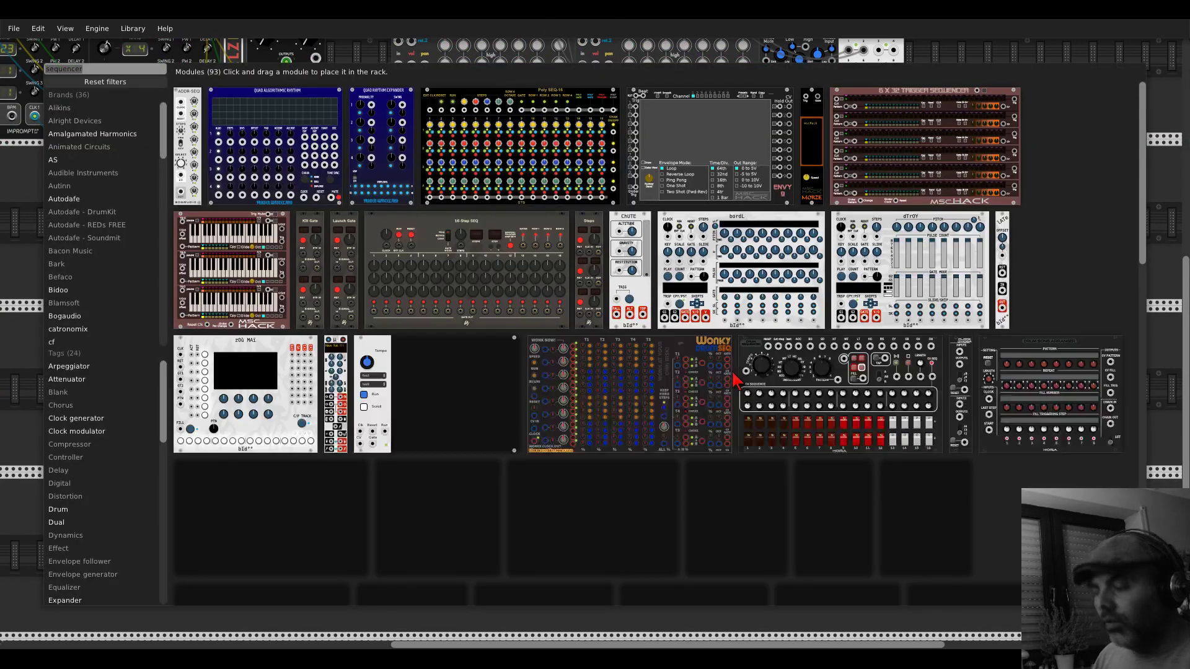
{"action": "type", "text": "vco"}
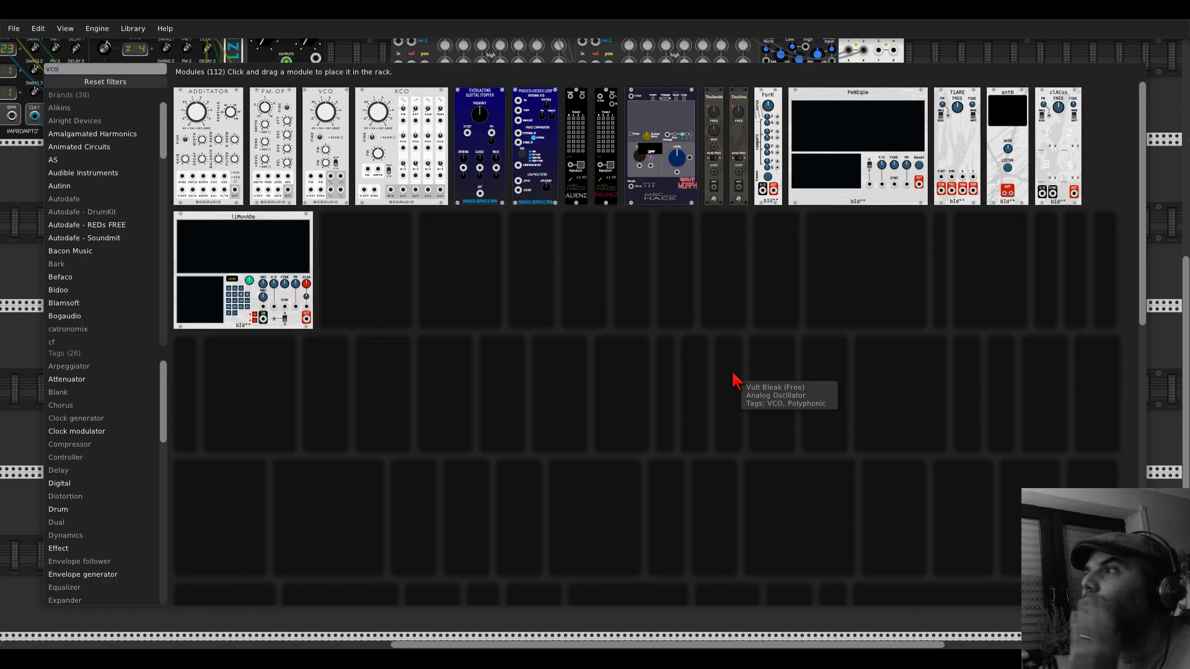
{"action": "scroll", "coordinate": [657, 323], "scroll_direction": "down", "scroll_amount": 10}
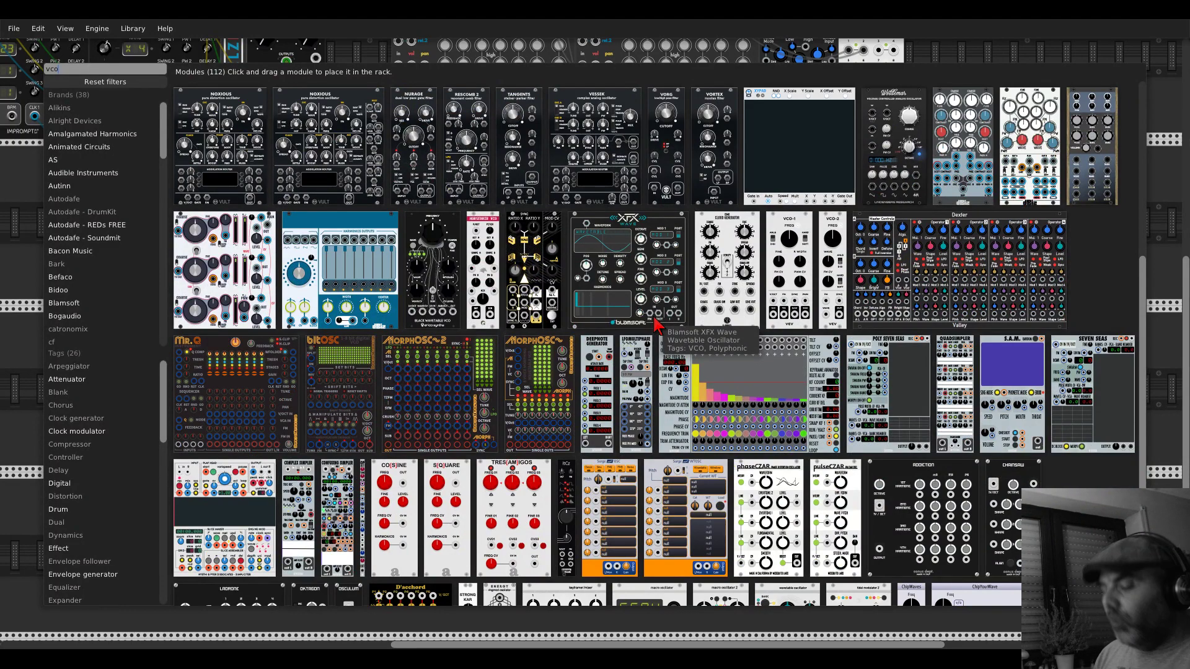
{"action": "type", "text": "basal"}
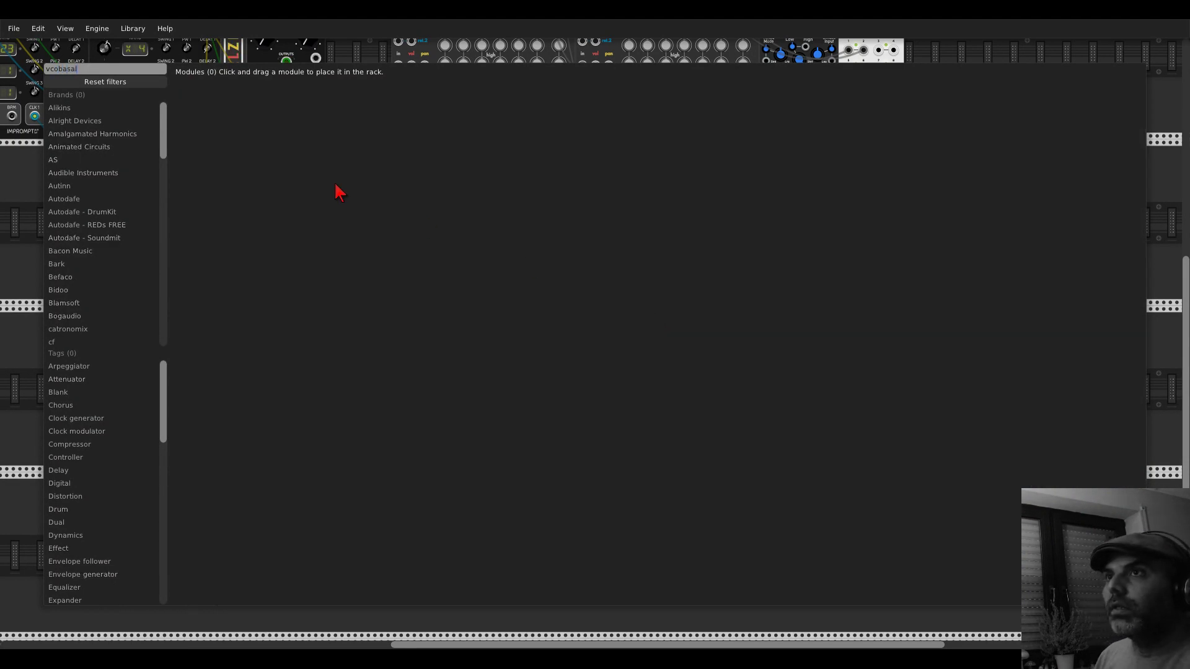
{"action": "left_click", "coordinate": [148, 83]}
{"action": "type", "text": "b"}
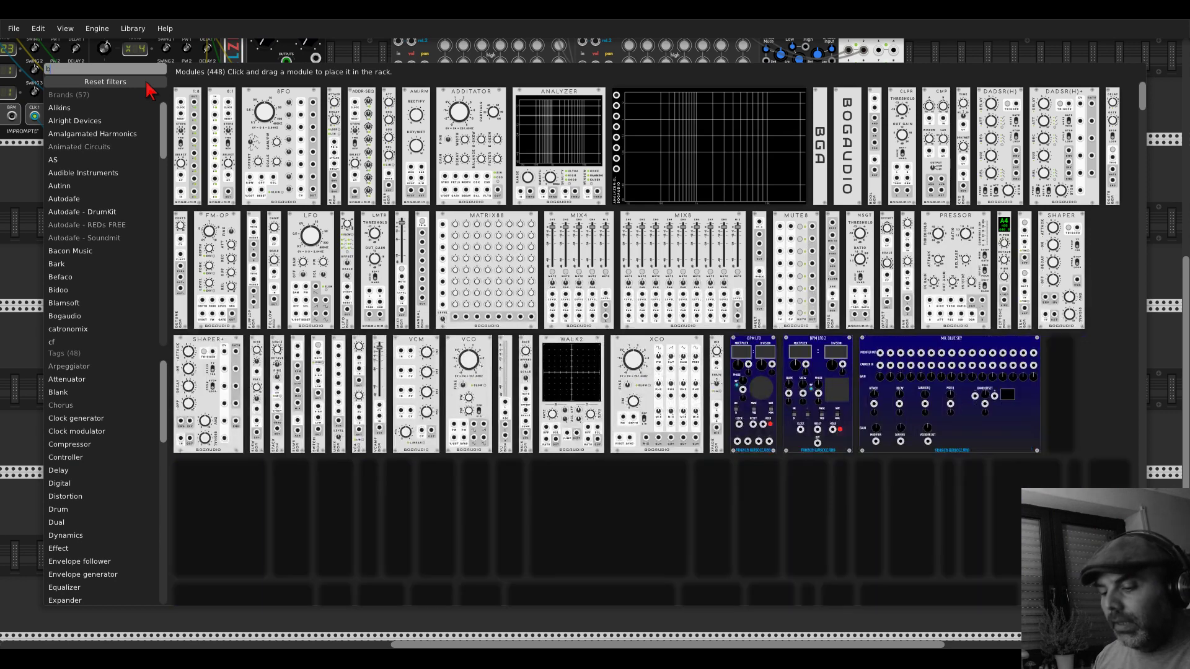
{"action": "type", "text": "asal"}
{"action": "left_click_drag", "start_coordinate": [220, 148], "coordinate": [707, 360]}
- Search the module browser for "slap" and place the Slap hitting envelope directly beside Basal
{"action": "right_click", "coordinate": [776, 384]}
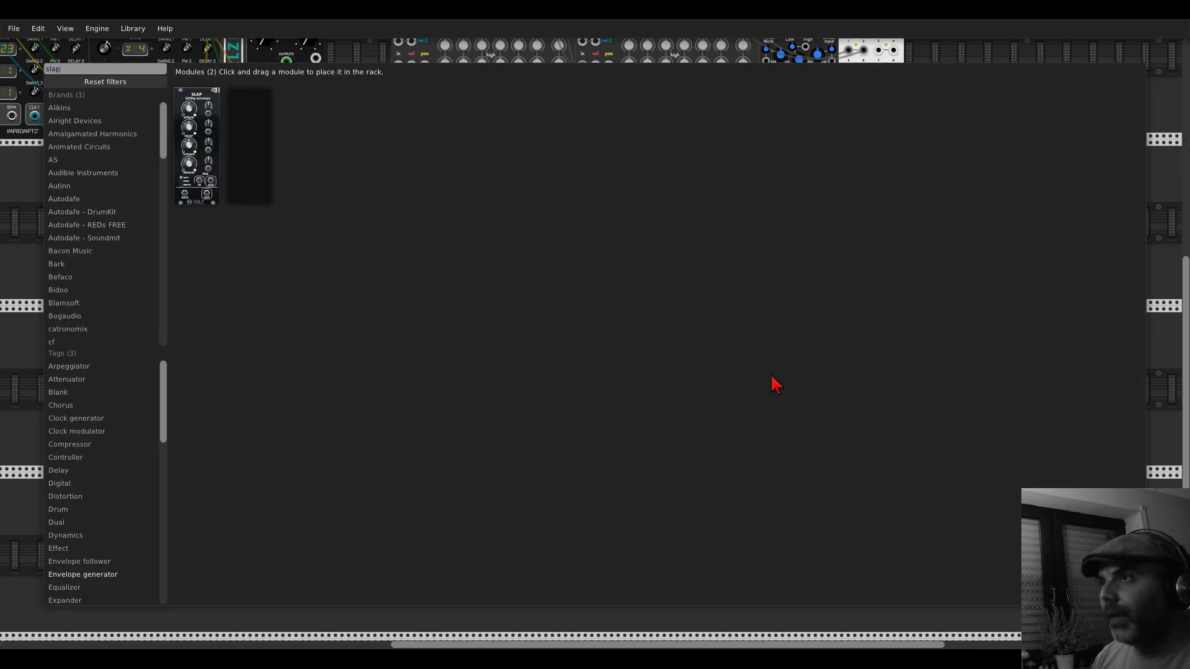
{"action": "left_click", "coordinate": [538, 287]}
{"action": "left_click_drag", "start_coordinate": [538, 286], "coordinate": [745, 452]}
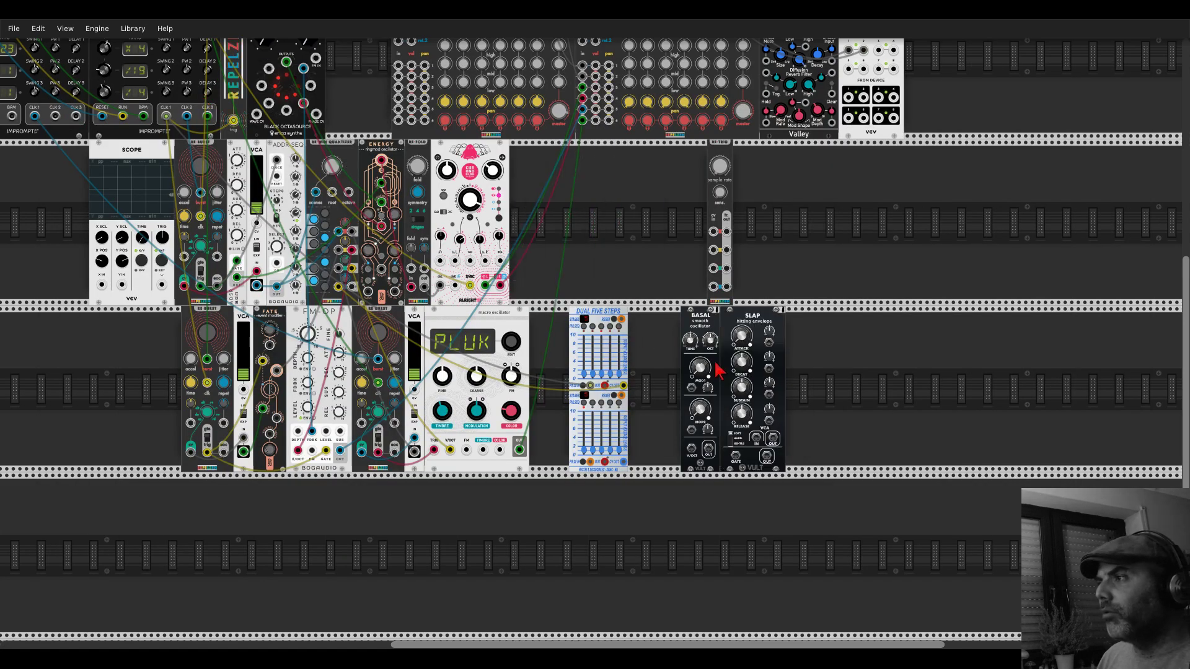
{"action": "scroll", "coordinate": [718, 372], "scroll_direction": "up", "scroll_amount": 4}
{"action": "left_click_drag", "start_coordinate": [782, 263], "coordinate": [721, 260]}
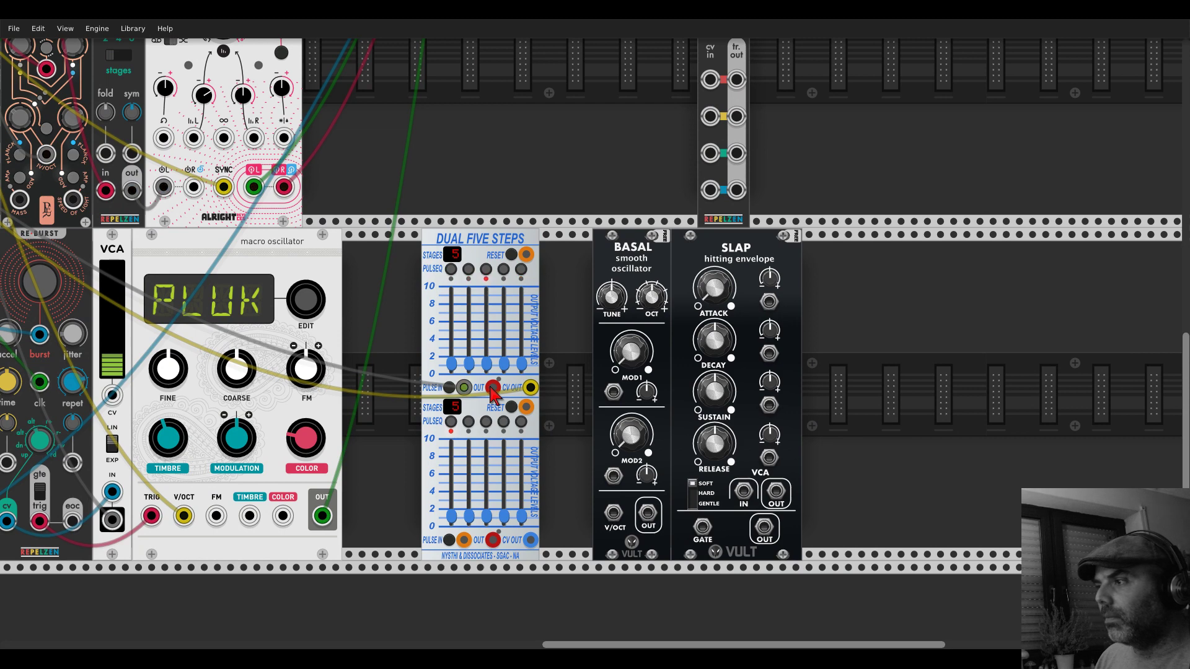
- Patch the upper pulse output of Dual Five Steps into Slap's gate input and enable the pulses on steps 1, 3 and 4
{"action": "left_click_drag", "start_coordinate": [494, 389], "coordinate": [702, 527]}
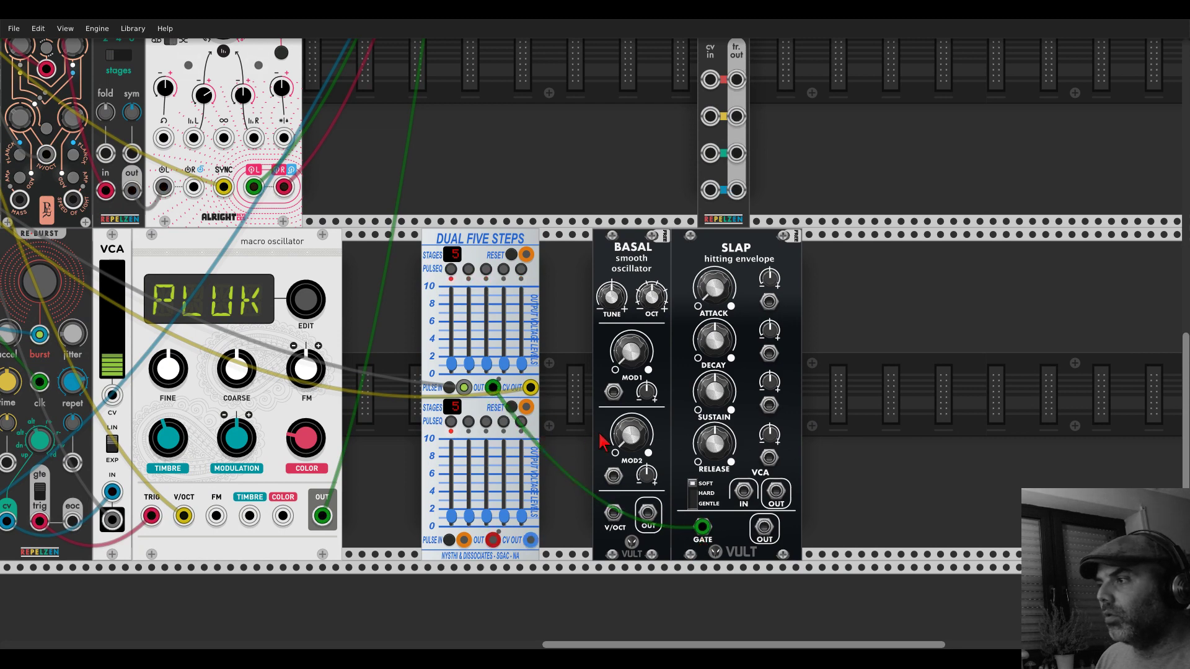
{"action": "left_click", "coordinate": [455, 270]}
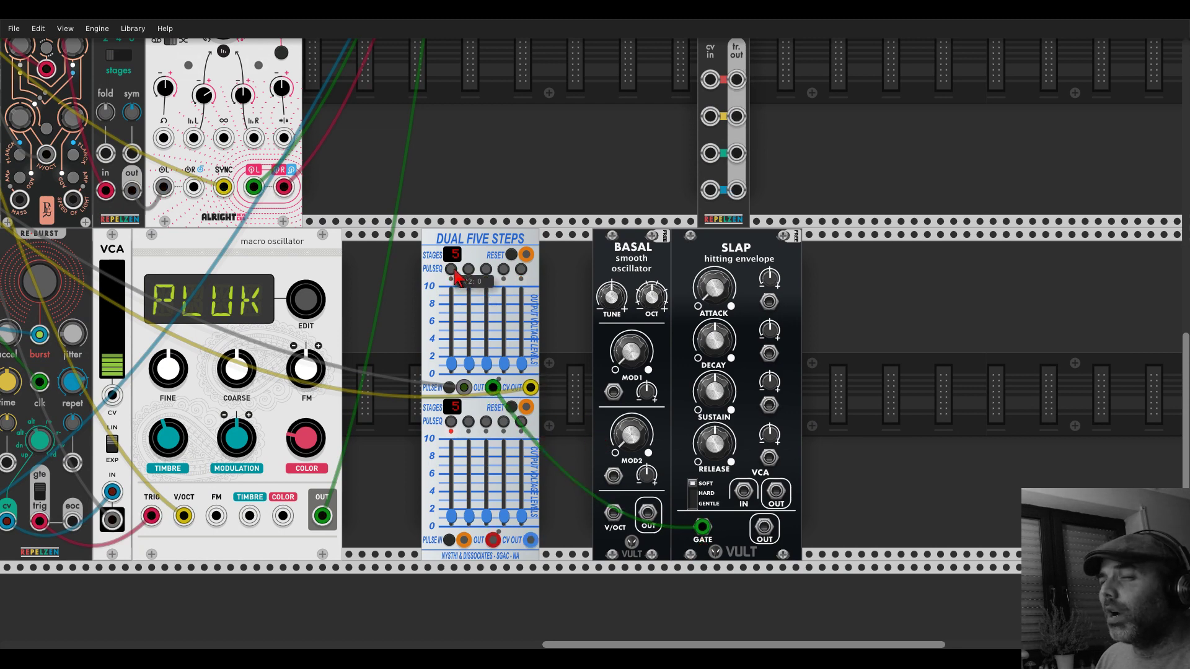
{"action": "left_click", "coordinate": [486, 270]}
{"action": "left_click", "coordinate": [503, 269]}
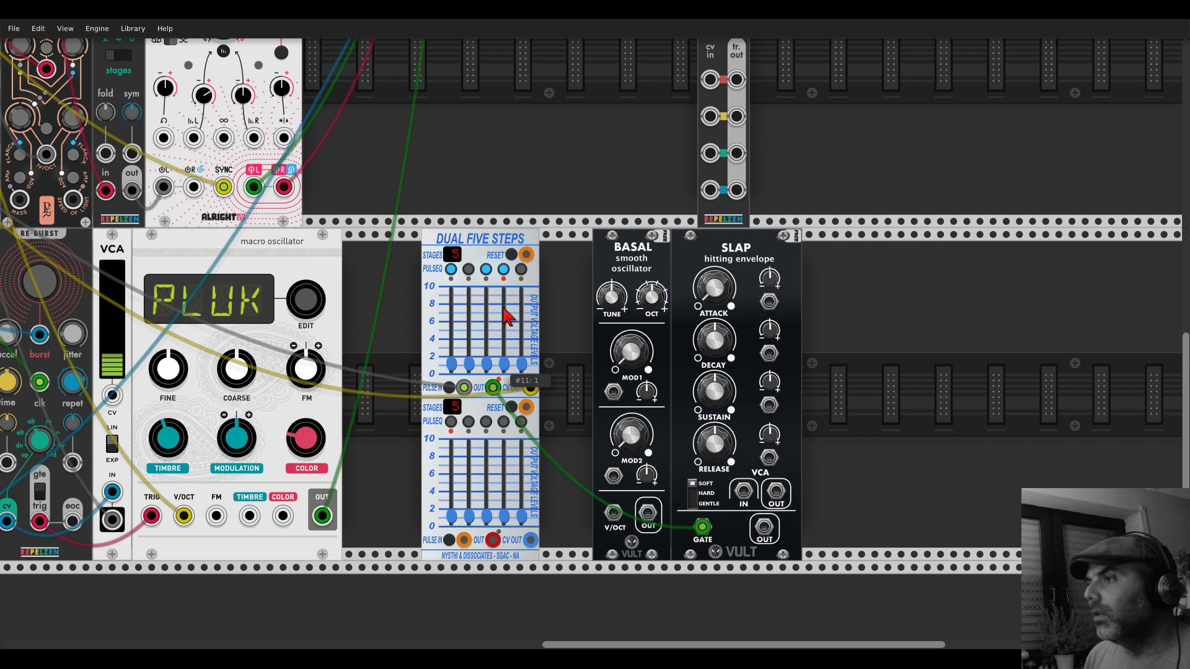
- Patch the quantizer's fourth output into Basal's V/Oct input and Basal's output into Slap's VCA input
{"action": "scroll", "coordinate": [583, 183], "scroll_direction": "left", "scroll_amount": 3}
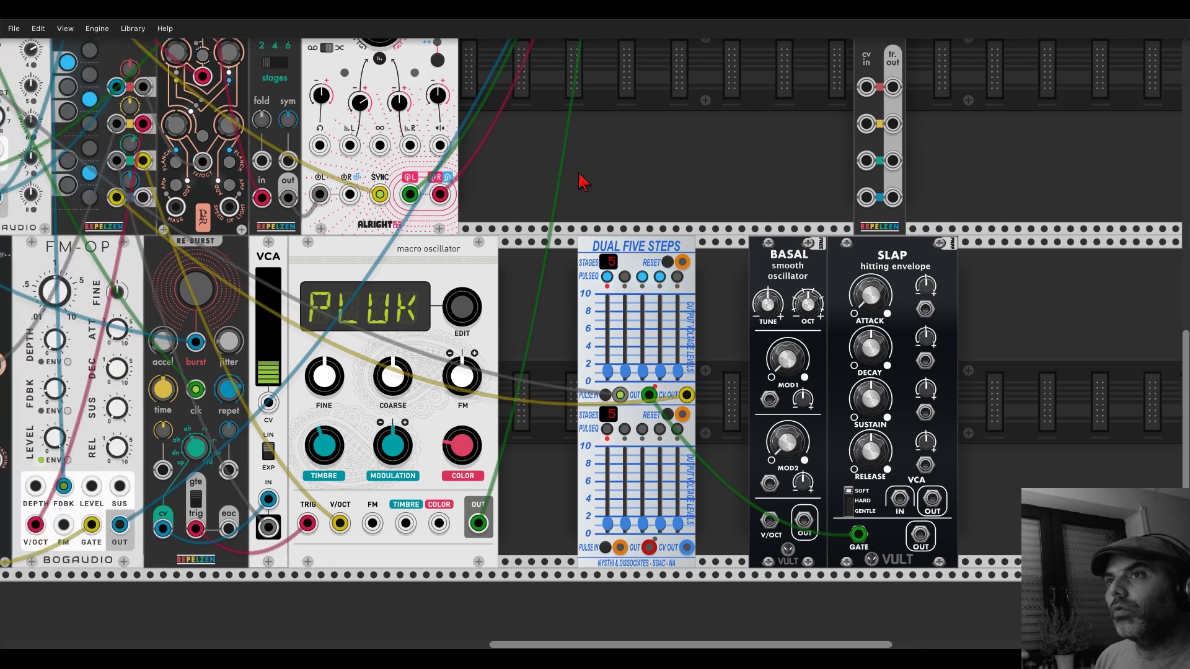
{"action": "left_click_drag", "start_coordinate": [143, 197], "coordinate": [773, 519]}
{"action": "scroll", "coordinate": [893, 477], "scroll_direction": "down", "scroll_amount": 2}
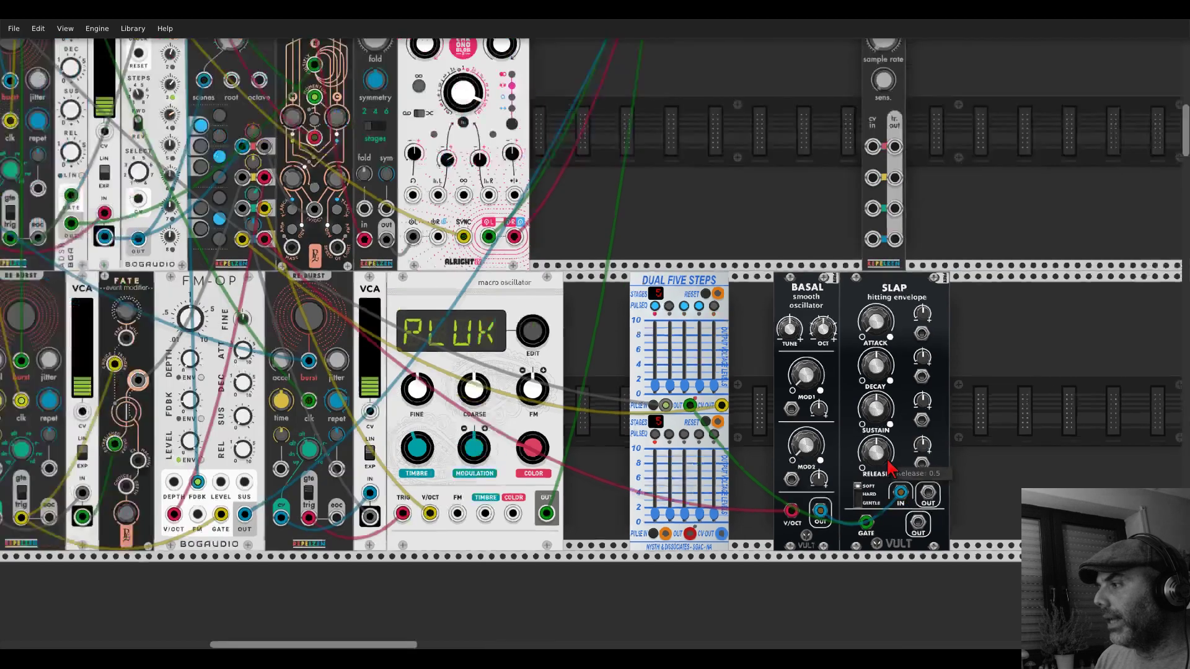
- Patch Slap's VCA output into the channel 1 input of the first Rex-Mix mixer
{"action": "scroll", "coordinate": [891, 470], "scroll_direction": "down", "scroll_amount": 3}
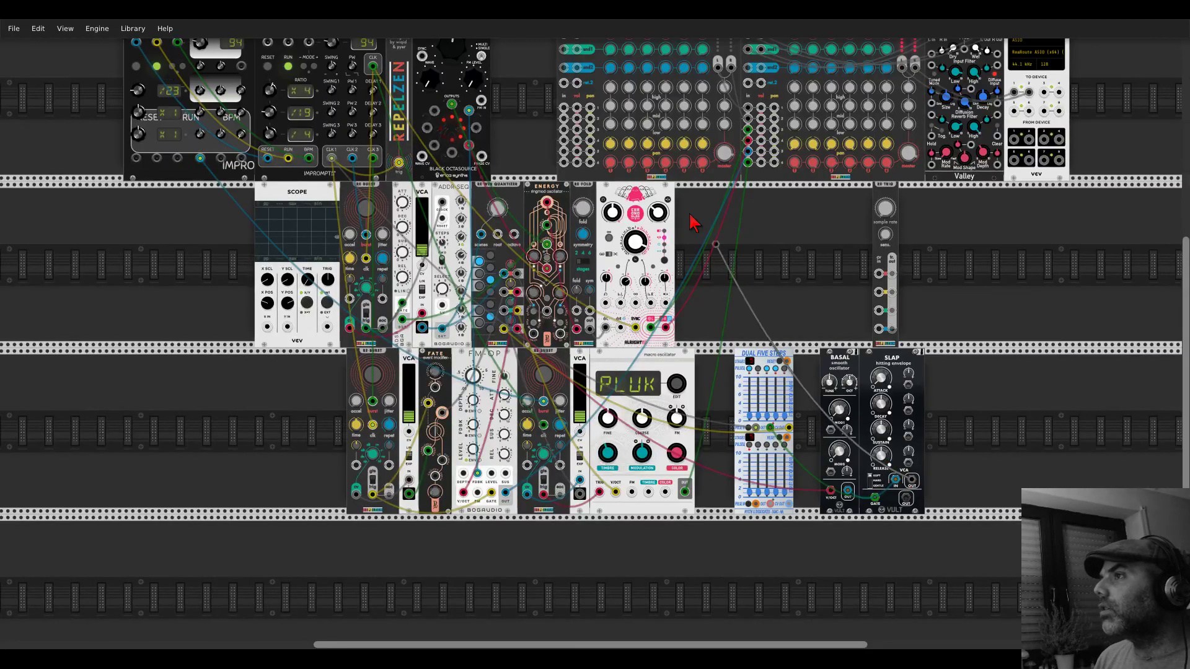
{"action": "scroll", "coordinate": [645, 245], "scroll_direction": "up", "scroll_amount": 4}
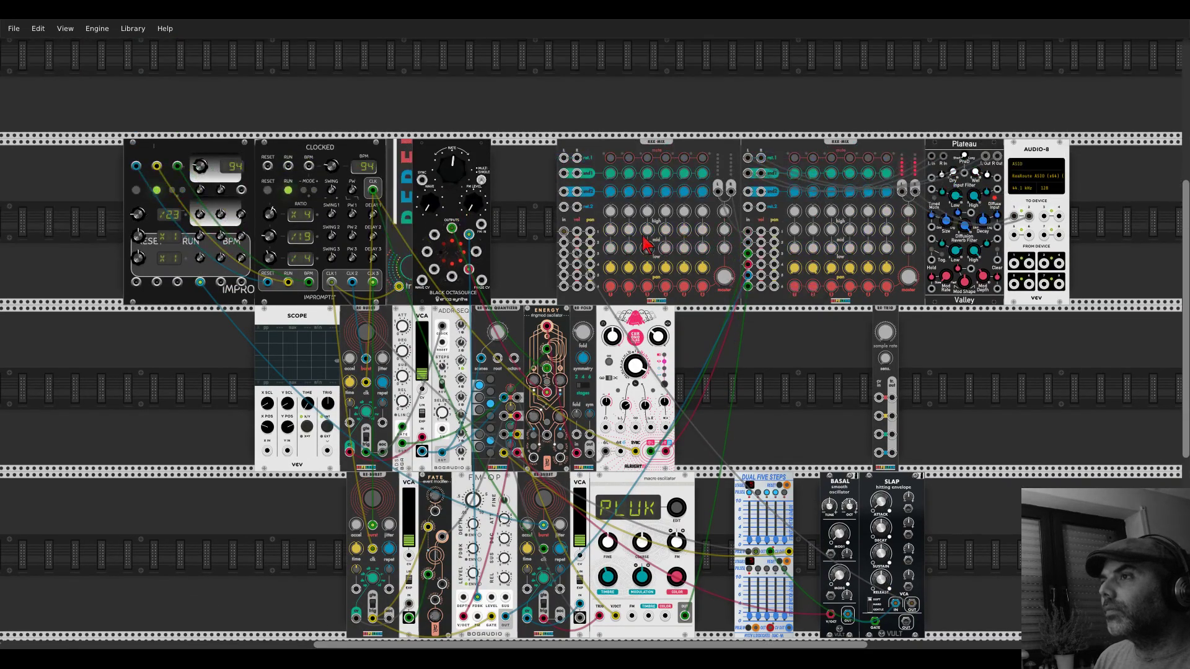
{"action": "scroll", "coordinate": [645, 245], "scroll_direction": "up", "scroll_amount": 3}
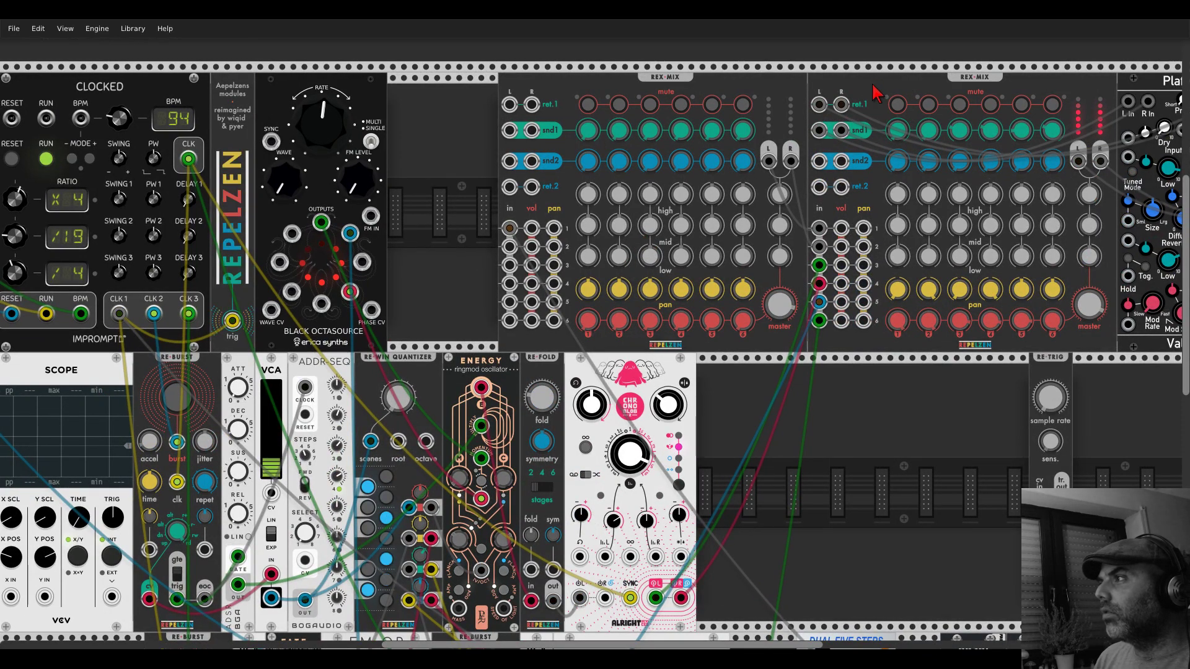
{"action": "left_click", "coordinate": [897, 107]}
{"action": "left_click", "coordinate": [928, 105]}
{"action": "left_click", "coordinate": [959, 106]}
{"action": "left_click", "coordinate": [990, 105]}
{"action": "left_click", "coordinate": [1021, 105]}
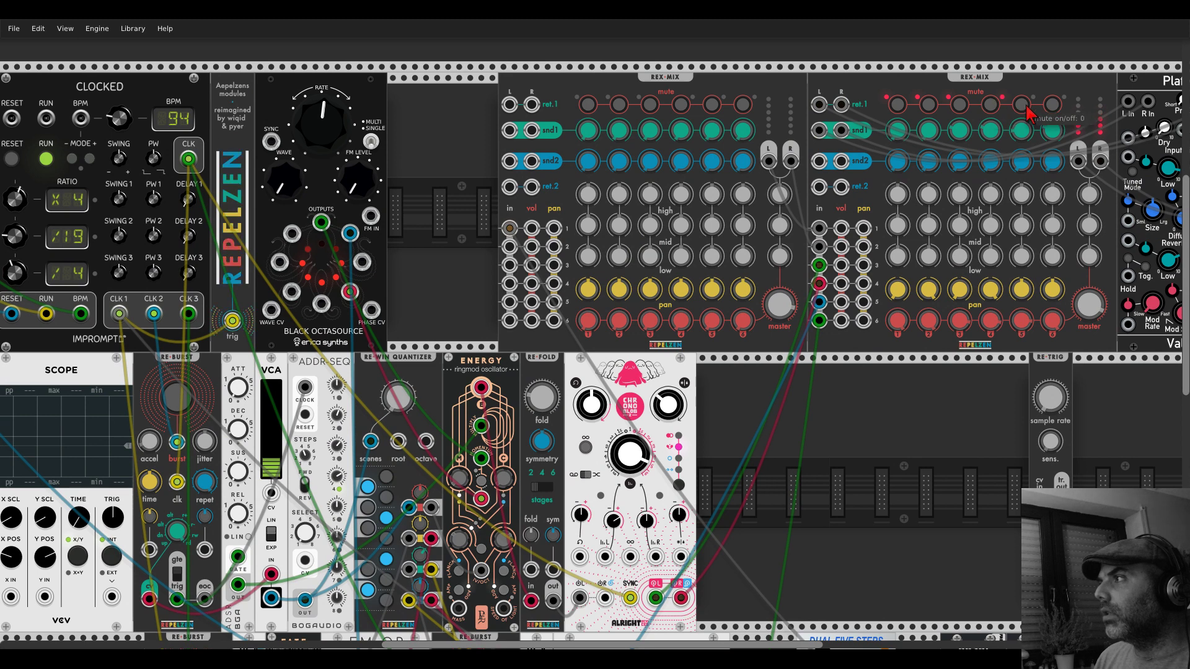
{"action": "left_click", "coordinate": [1052, 105]}
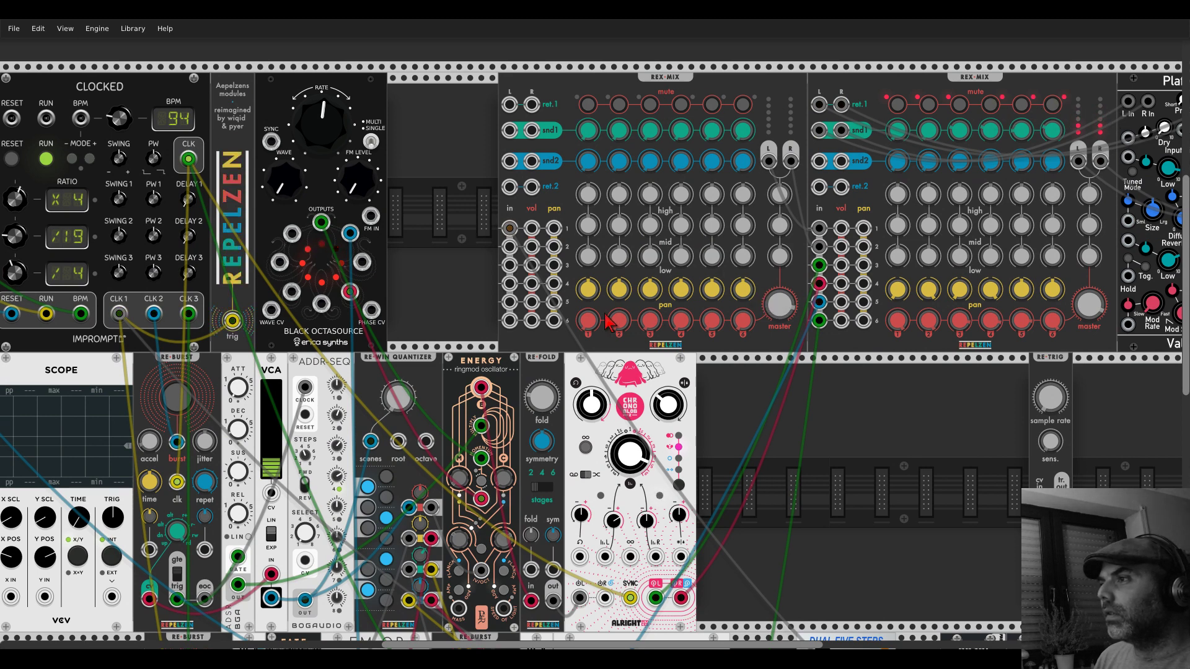
{"action": "left_click_drag", "start_coordinate": [619, 320], "coordinate": [618, 291]}
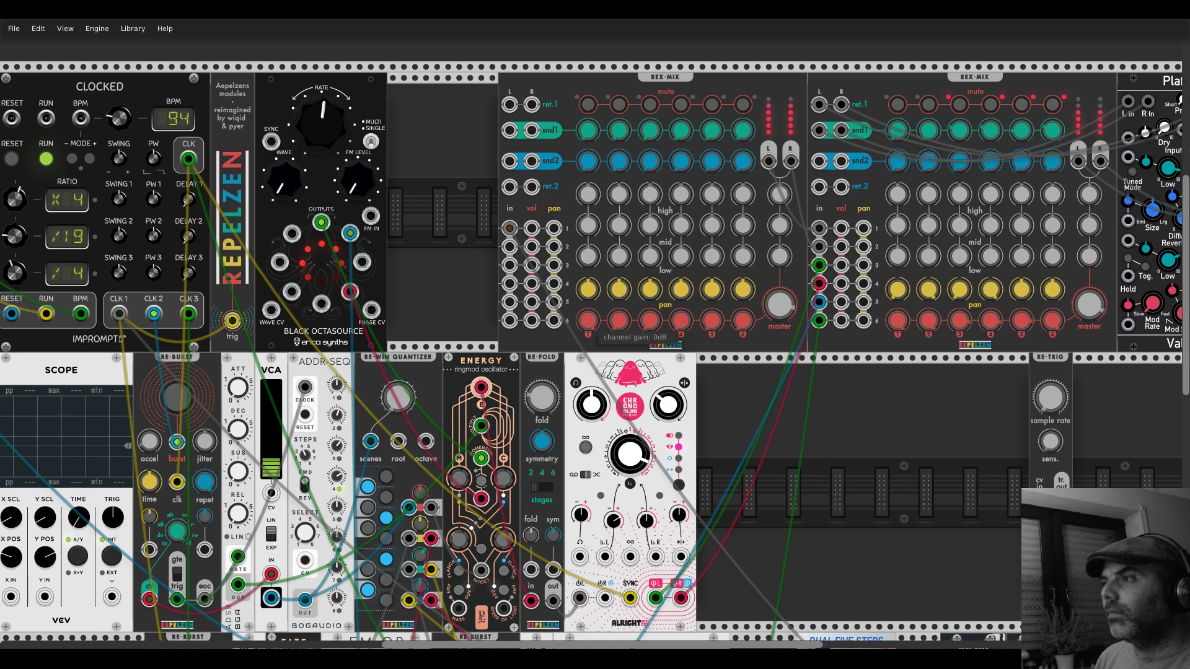
- Adjust the attack setting of the Slap hitting envelope
{"action": "scroll", "coordinate": [895, 397], "scroll_direction": "down", "scroll_amount": 4}
{"action": "scroll", "coordinate": [894, 397], "scroll_direction": "down", "scroll_amount": 5}
{"action": "scroll", "coordinate": [894, 396], "scroll_direction": "right", "scroll_amount": 4}
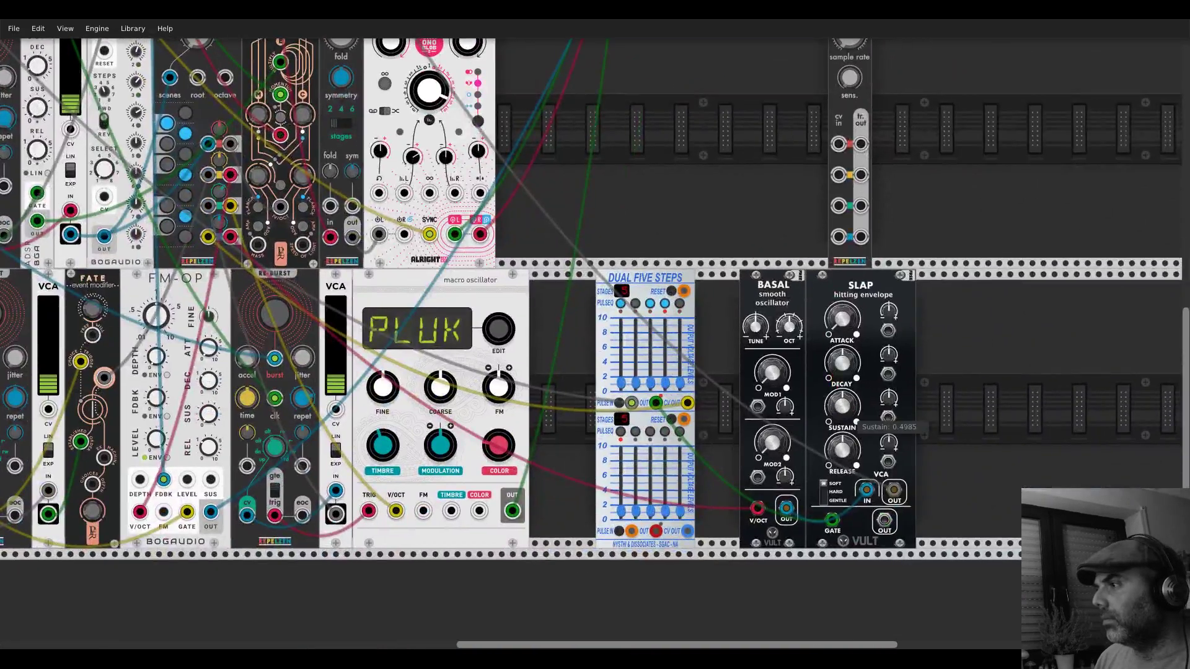
{"action": "left_click_drag", "start_coordinate": [841, 318], "coordinate": [842, 319]}
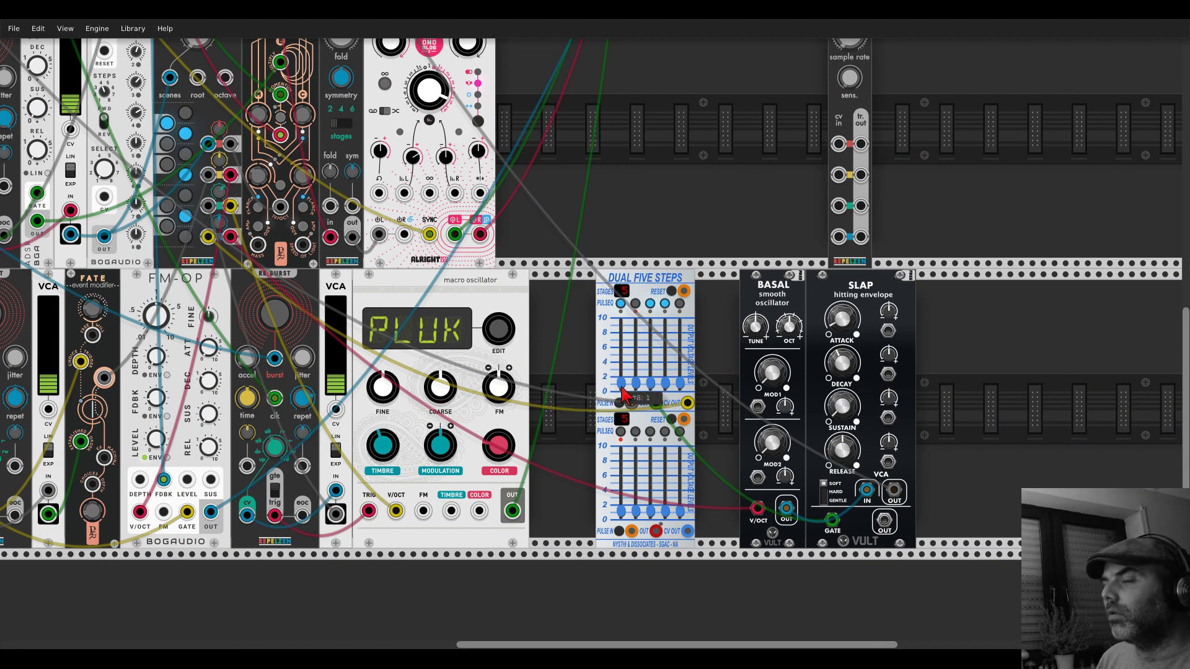
- Set the second upper step slider of Dual Five Steps to about 1.66 and raise the third one slightly
{"action": "left_click_drag", "start_coordinate": [637, 384], "coordinate": [637, 378]}
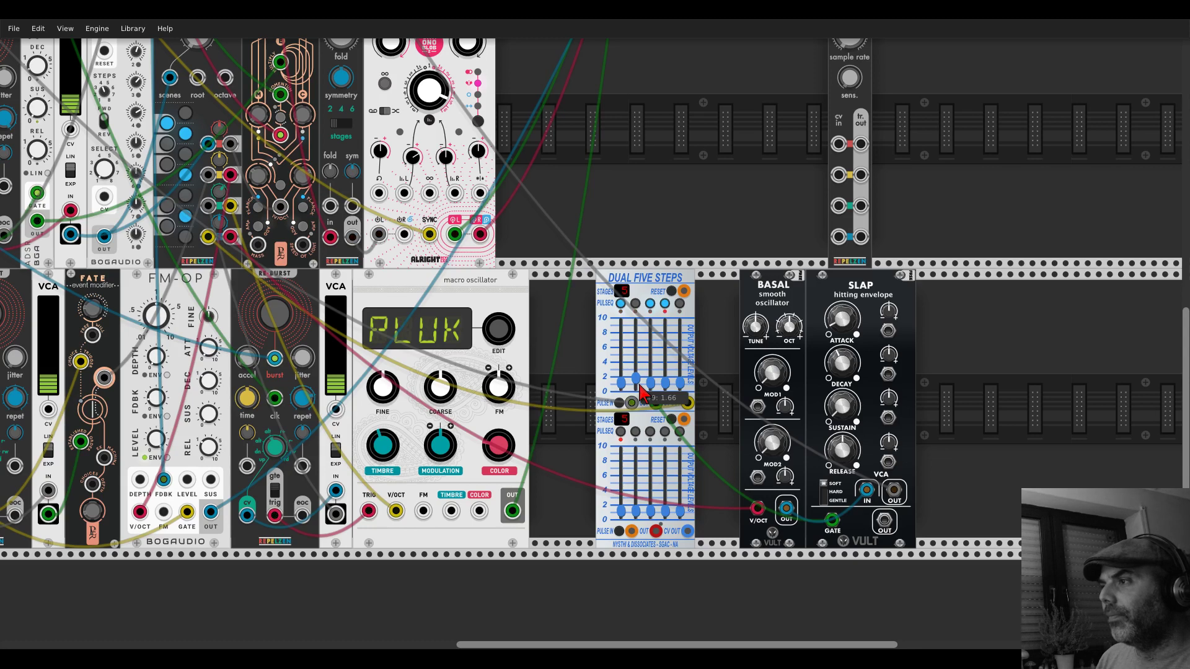
{"action": "left_click_drag", "start_coordinate": [651, 392], "coordinate": [650, 383]}
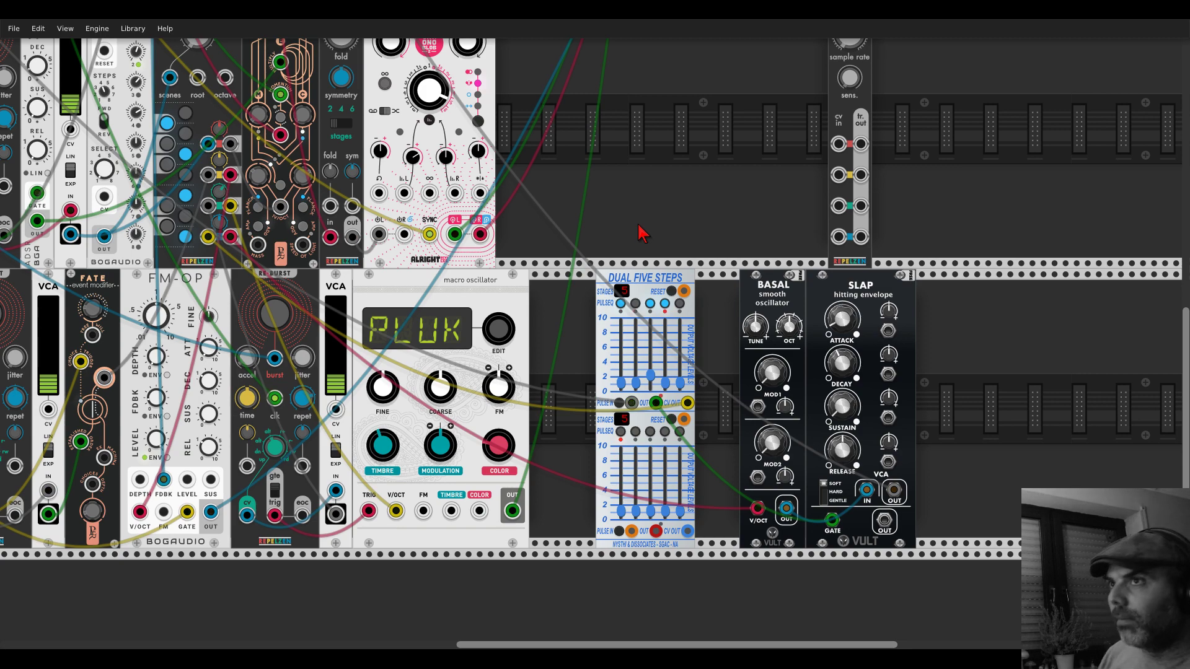
- Adjust the send 1 amount on the first mixer's first channel and set a channel on the second mixer to about 0.045
{"action": "scroll", "coordinate": [640, 232], "scroll_direction": "down", "scroll_amount": 3}
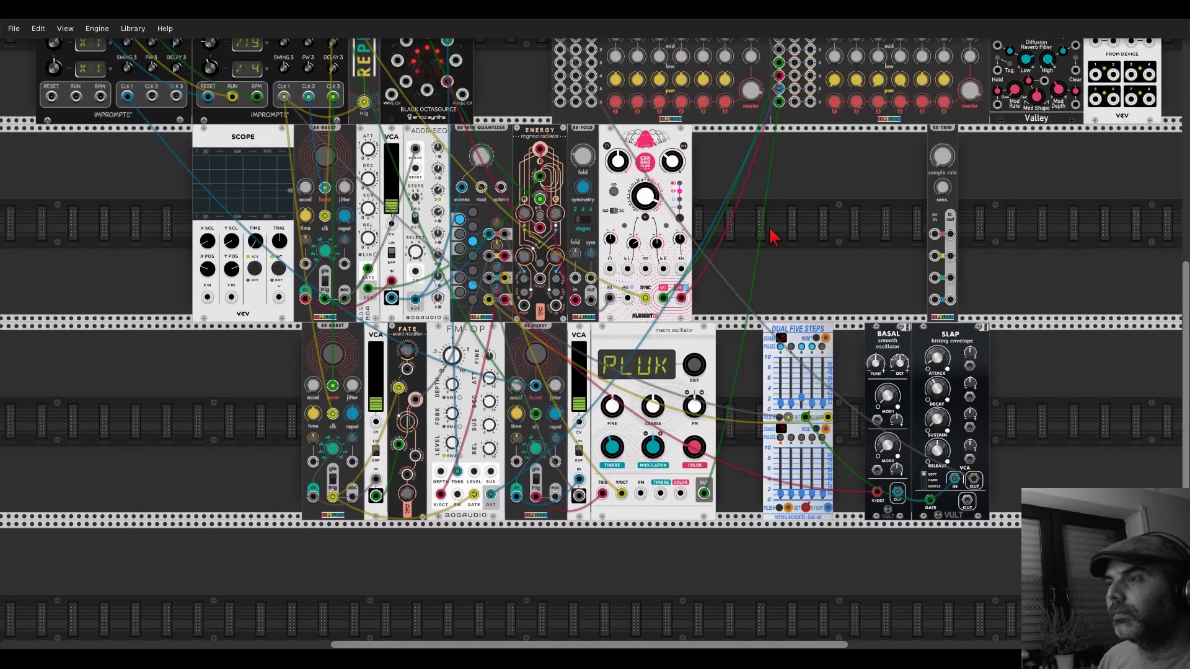
{"action": "scroll", "coordinate": [719, 241], "scroll_direction": "up", "scroll_amount": 5}
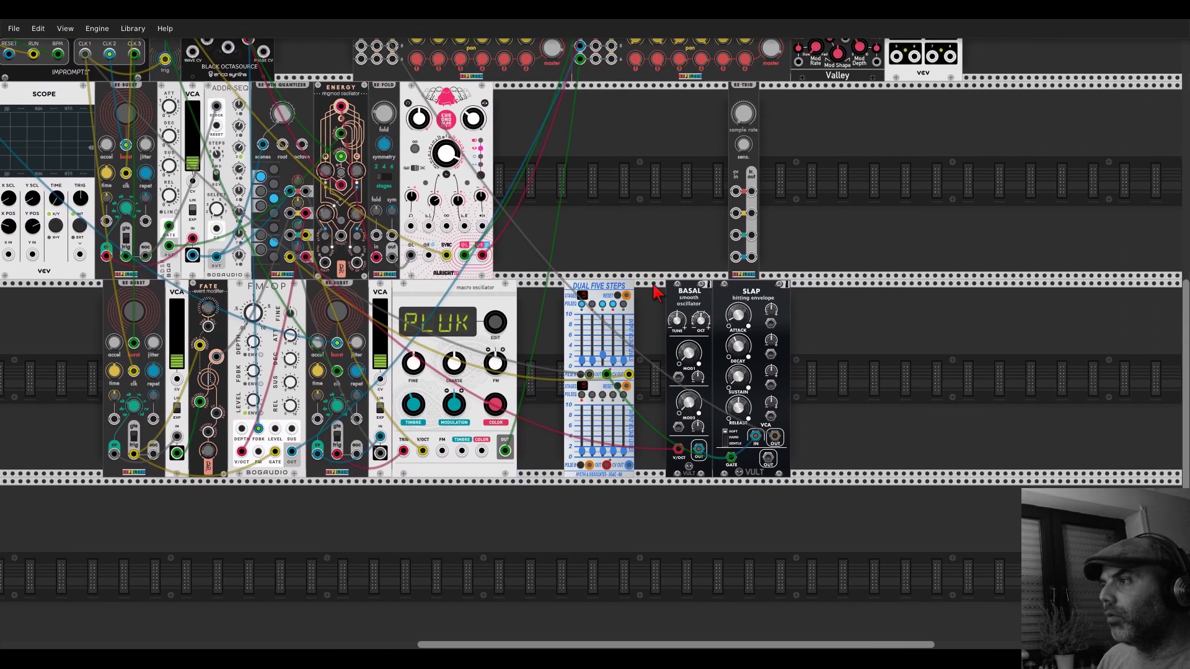
{"action": "scroll", "coordinate": [645, 329], "scroll_direction": "down", "scroll_amount": 5}
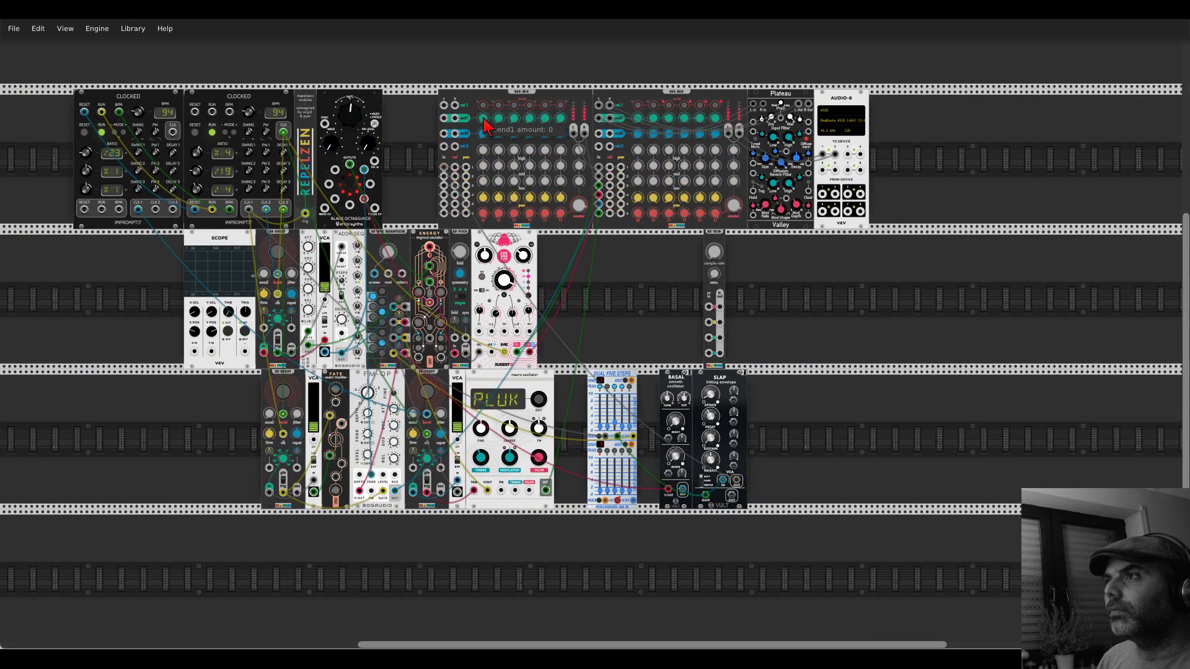
{"action": "left_click_drag", "start_coordinate": [485, 120], "coordinate": [485, 115]}
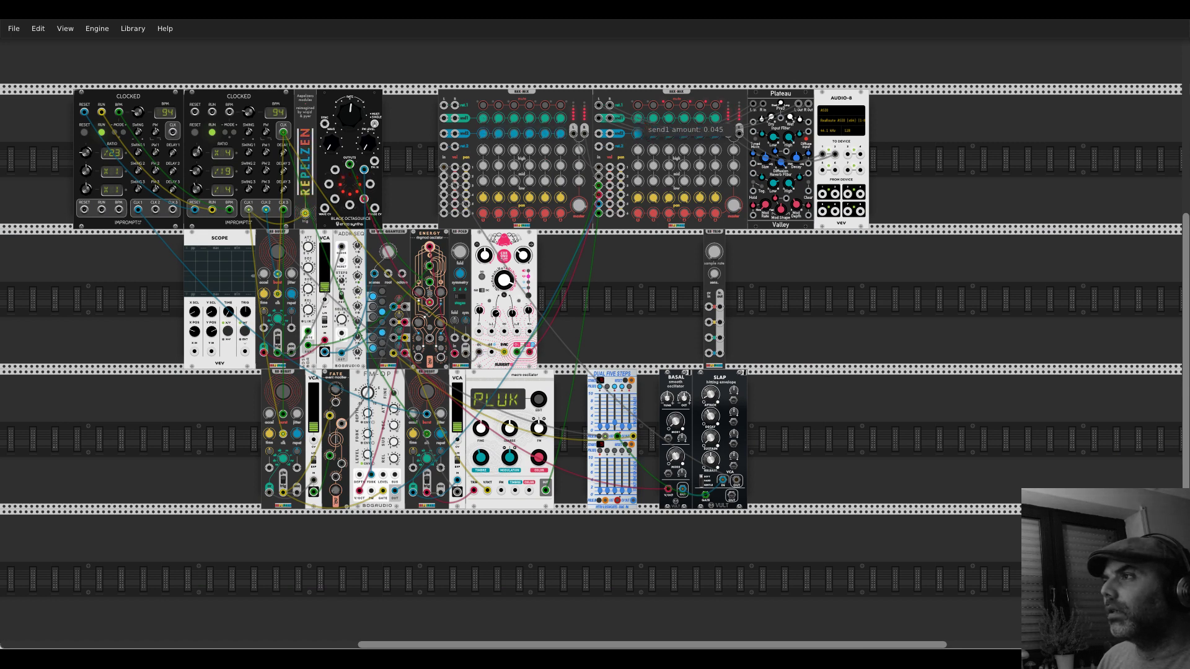
{"action": "left_click_drag", "start_coordinate": [651, 124], "coordinate": [651, 123]}
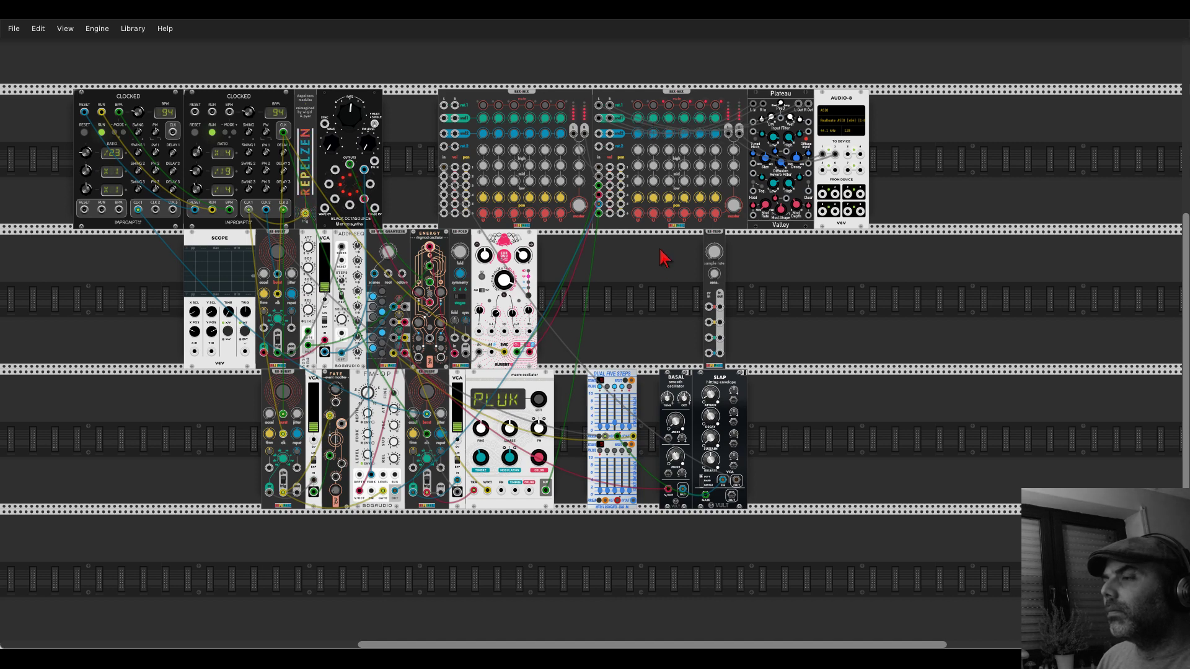
- Raise and fine-tune the send 1 amount of another channel on the second mixer
{"action": "scroll", "coordinate": [662, 261], "scroll_direction": "down", "scroll_amount": 4}
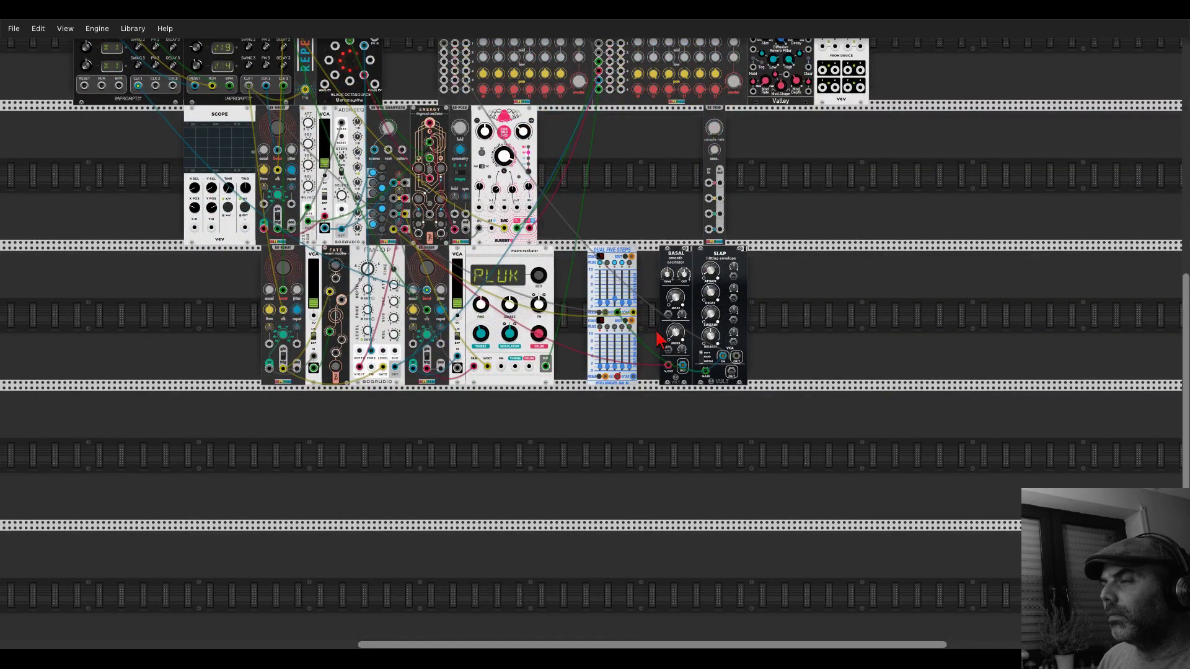
{"action": "scroll", "coordinate": [658, 338], "scroll_direction": "up", "scroll_amount": 4}
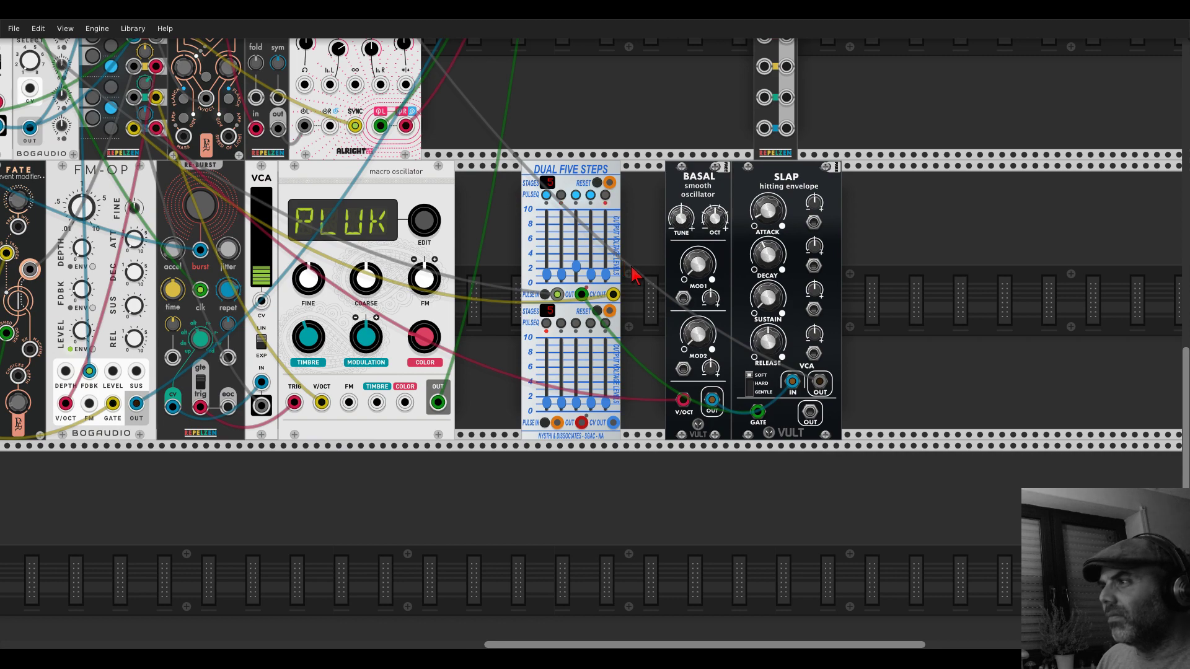
{"action": "scroll", "coordinate": [635, 275], "scroll_direction": "down", "scroll_amount": 5}
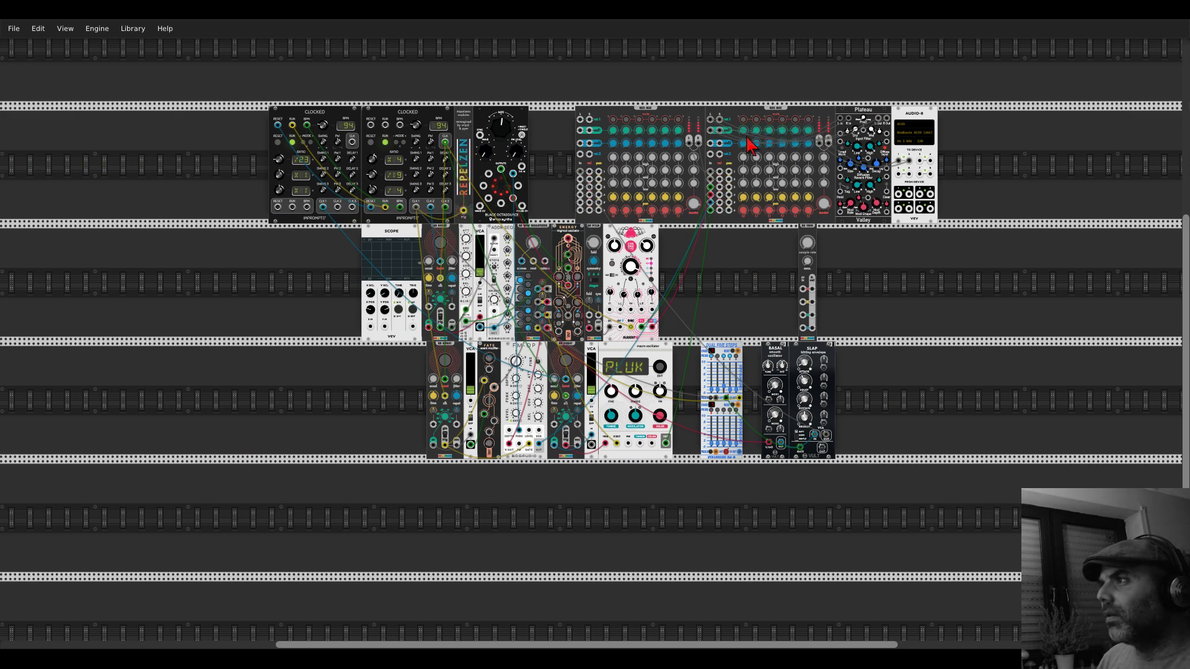
{"action": "left_click_drag", "start_coordinate": [743, 143], "coordinate": [743, 99]}
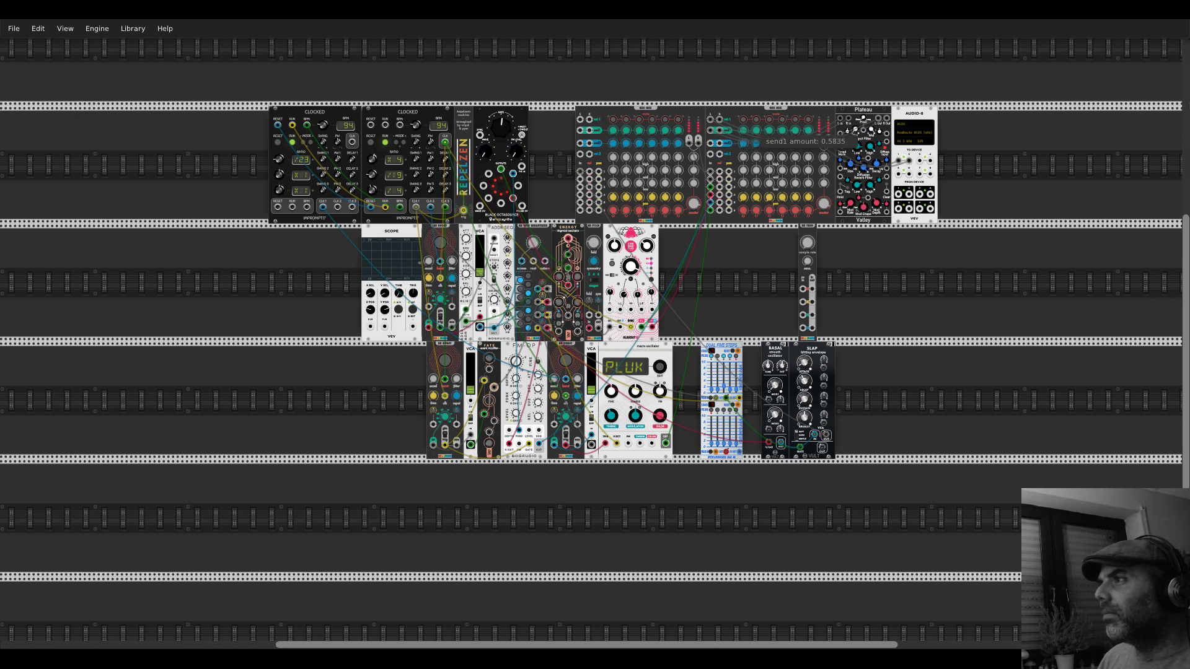
{"action": "left_click_drag", "start_coordinate": [742, 143], "coordinate": [743, 155]}
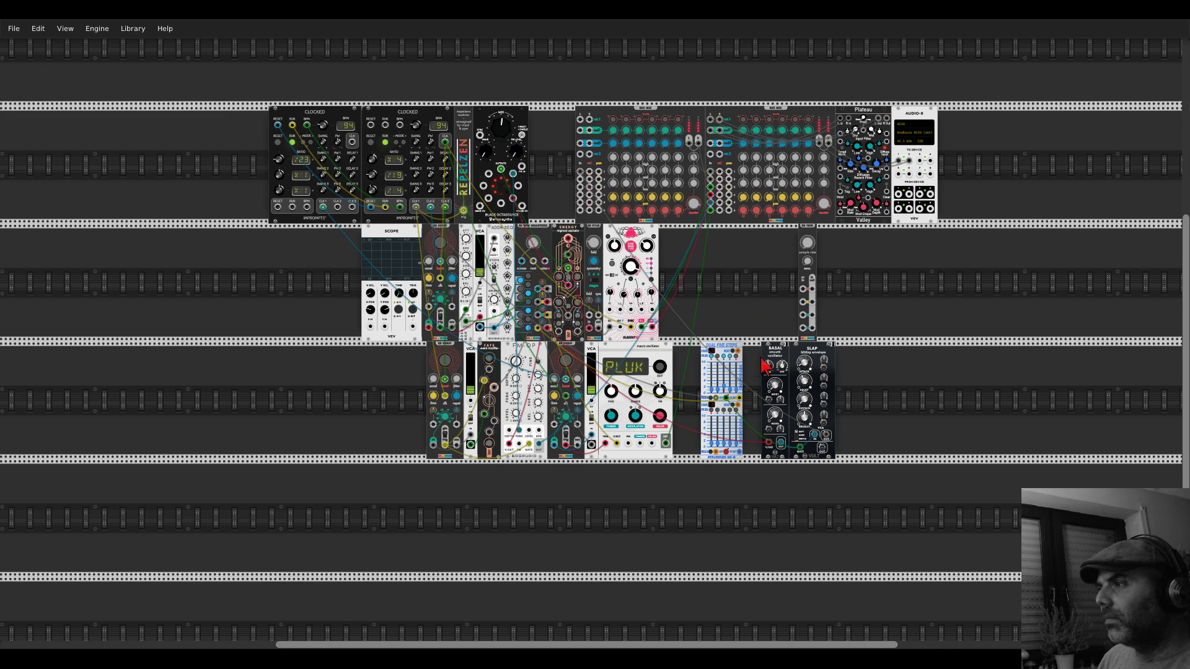
- Adjust the Basal oscillator's Mod 1 to about 0.45 and move the module directly against Dual Five Steps
{"action": "left_click_drag", "start_coordinate": [769, 379], "coordinate": [751, 300]}
{"action": "left_click_drag", "start_coordinate": [749, 248], "coordinate": [766, 366]}
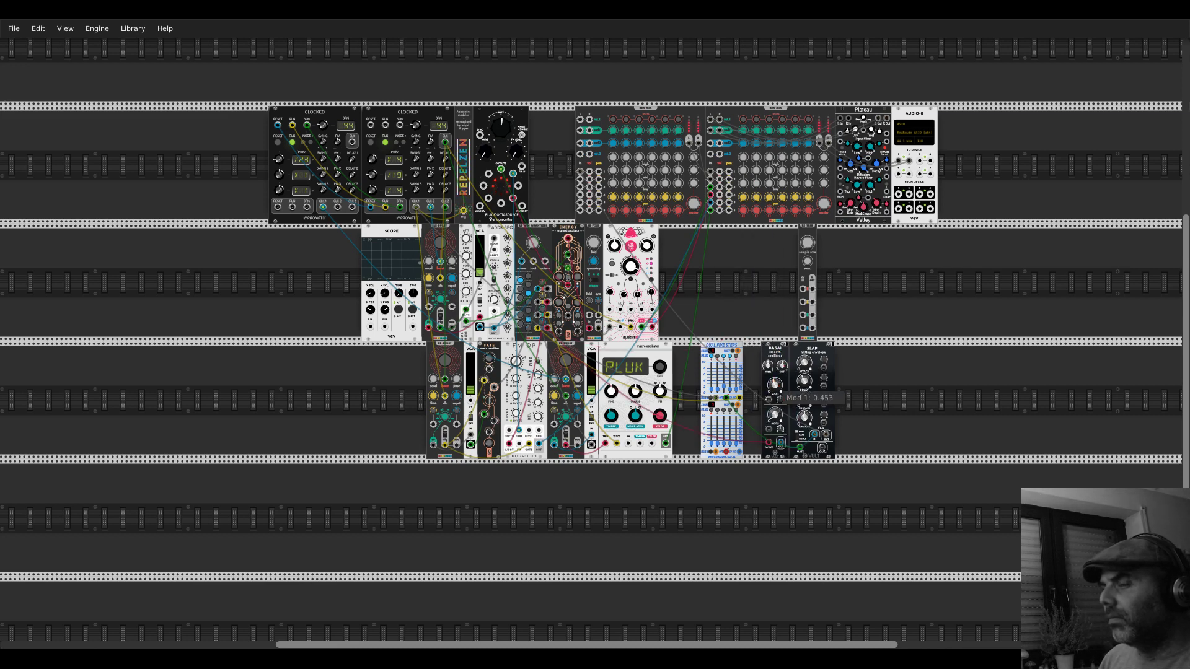
{"action": "mouse_move", "coordinate": [782, 391]}
{"action": "left_mouse_down"}
{"action": "mouse_move", "coordinate": [791, 423]}
{"action": "mouse_move", "coordinate": [484, 193]}
{"action": "mouse_move", "coordinate": [582, 310]}
{"action": "mouse_move", "coordinate": [773, 439]}
{"action": "mouse_move", "coordinate": [769, 397]}
{"action": "left_mouse_up"}
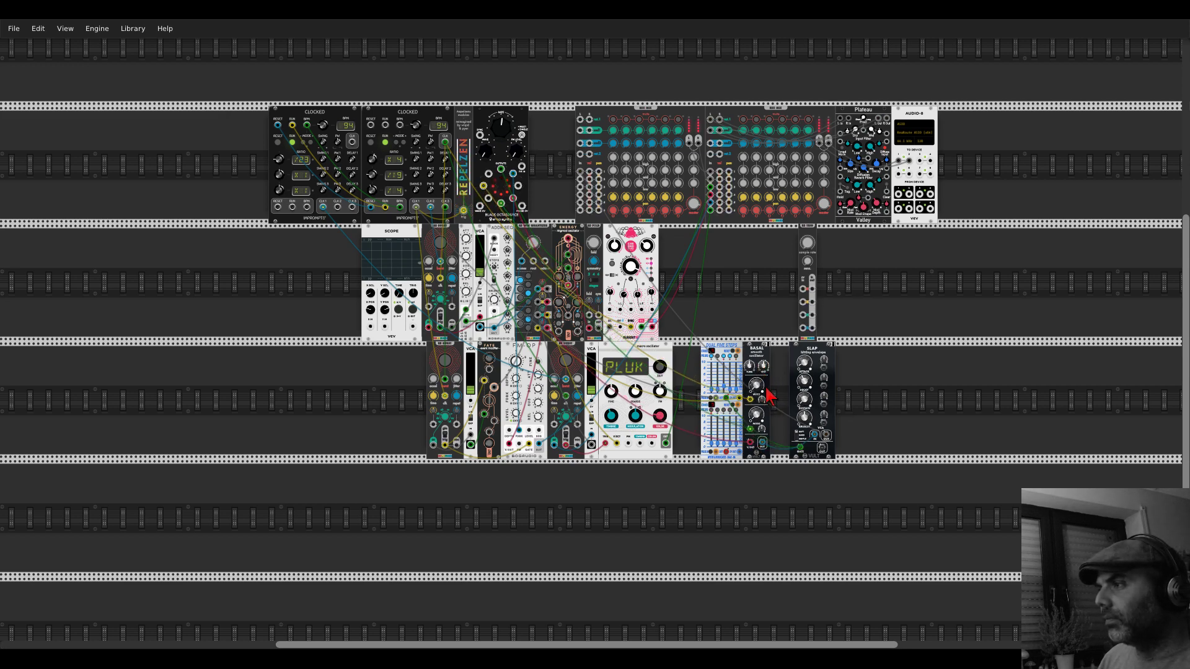
- Set Basal's Mod 1 amount to about 0.186 and its Mod 2 amount to about 0.756
{"action": "scroll", "coordinate": [767, 414], "scroll_direction": "up", "scroll_amount": 5}
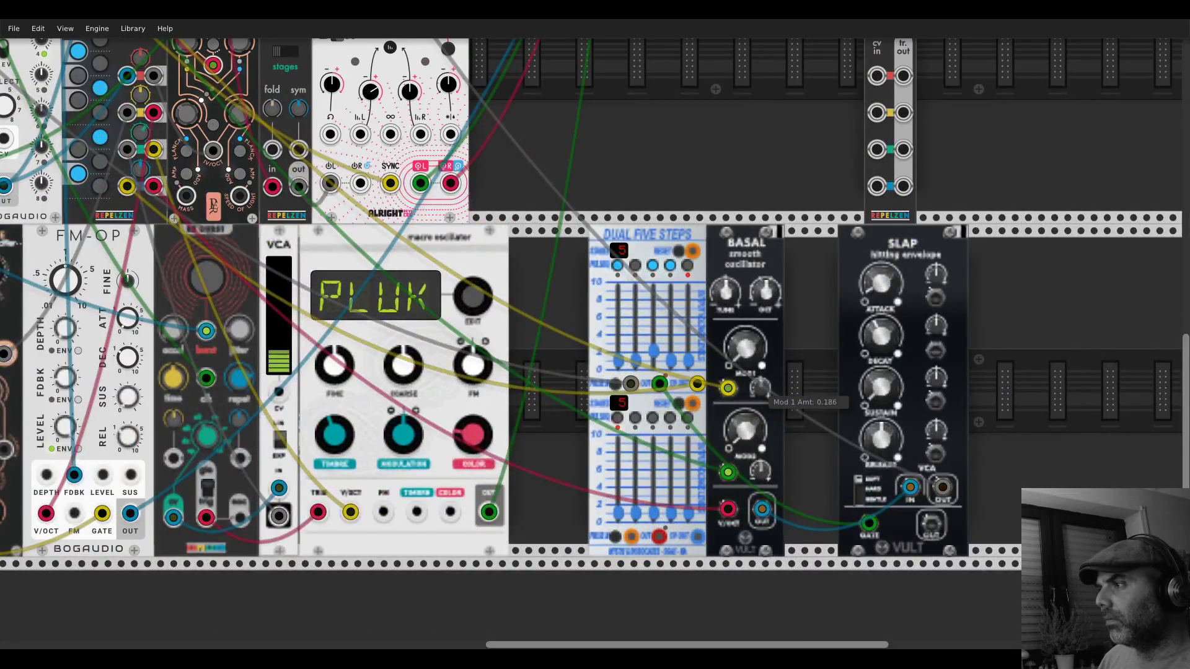
{"action": "left_click_drag", "start_coordinate": [761, 471], "coordinate": [761, 465]}
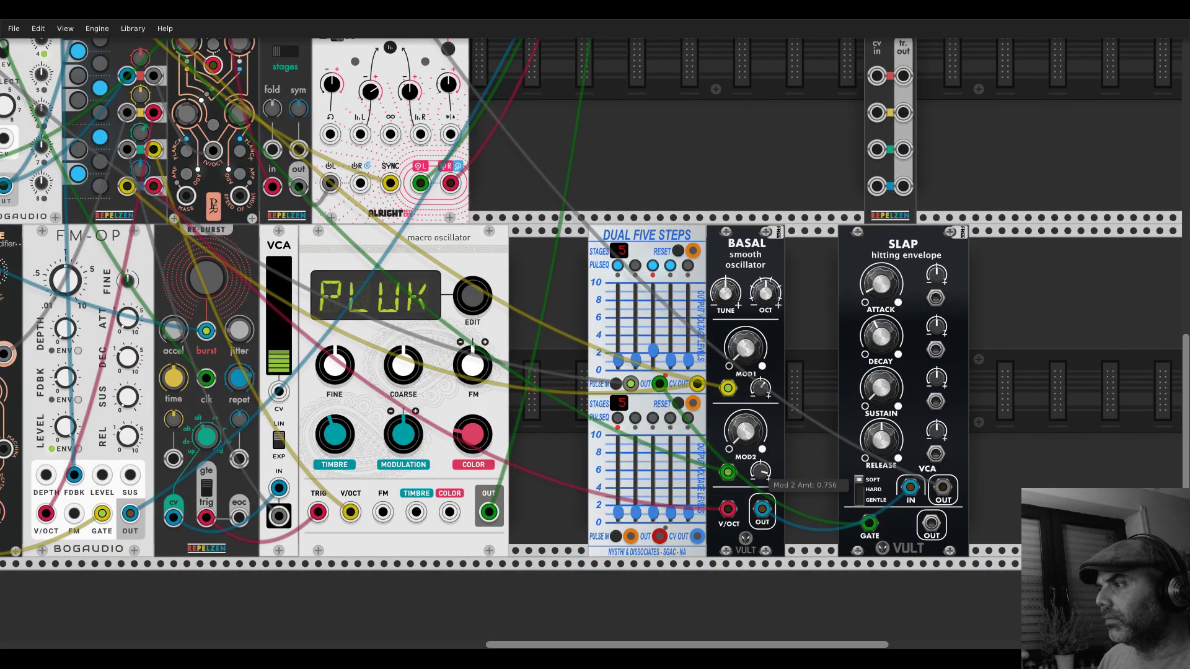
{"action": "scroll", "coordinate": [767, 398], "scroll_direction": "down", "scroll_amount": 5}
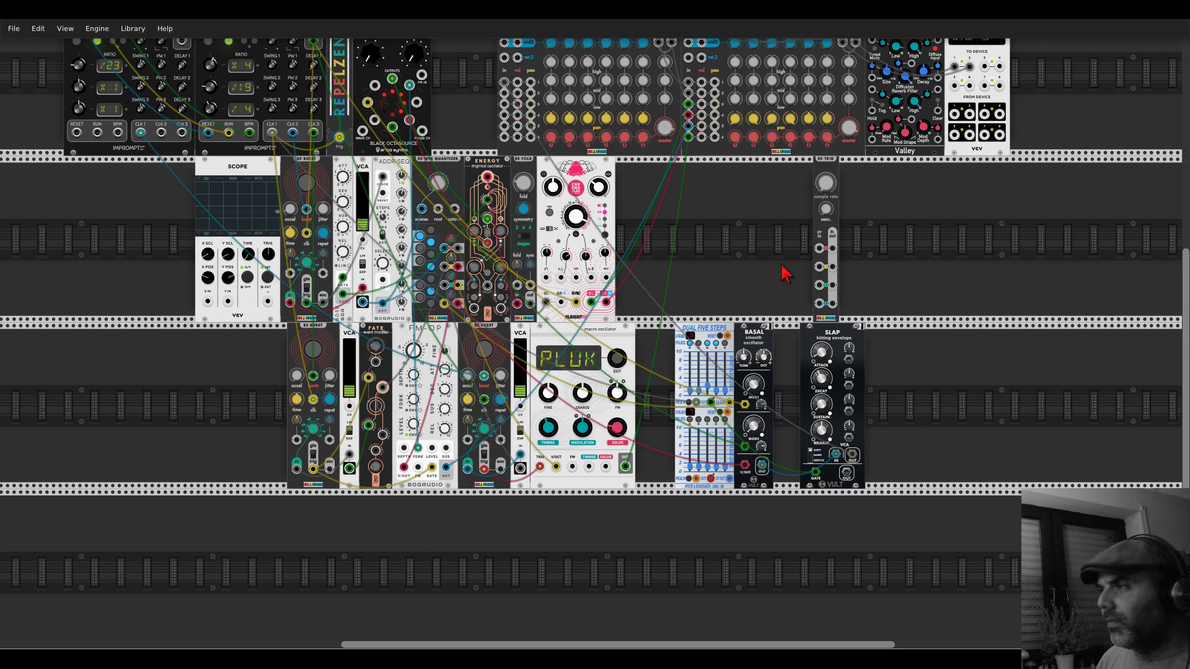
{"action": "scroll", "coordinate": [785, 273], "scroll_direction": "down", "scroll_amount": 5}
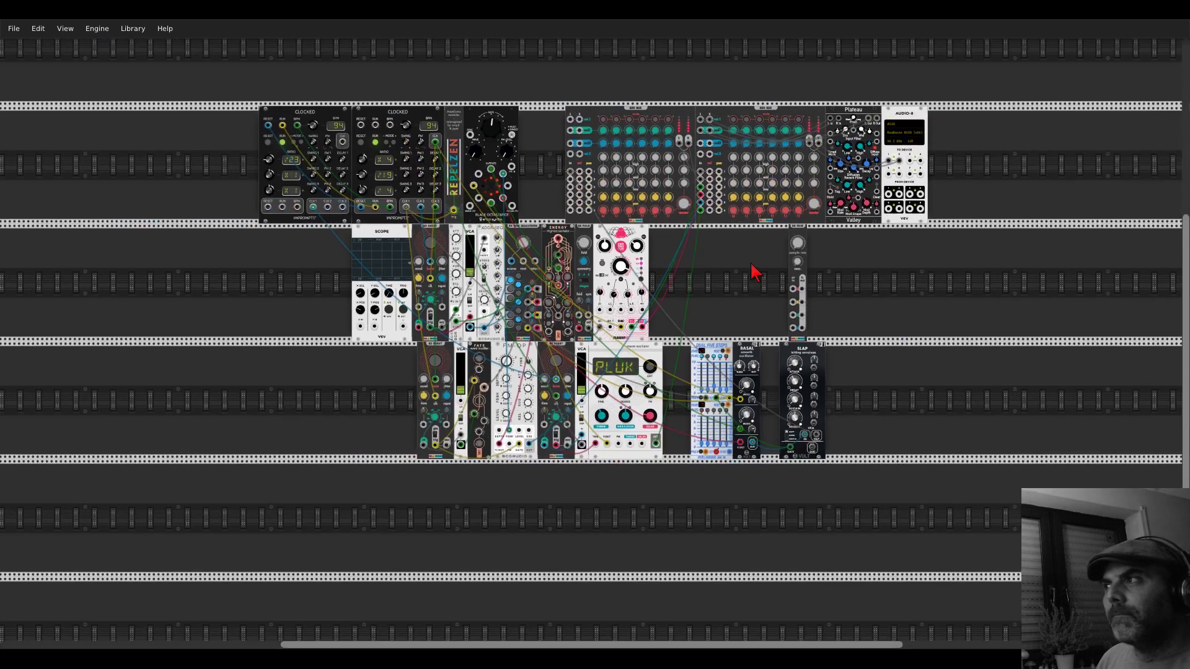
{"action": "scroll", "coordinate": [734, 292], "scroll_direction": "up", "scroll_amount": 2}
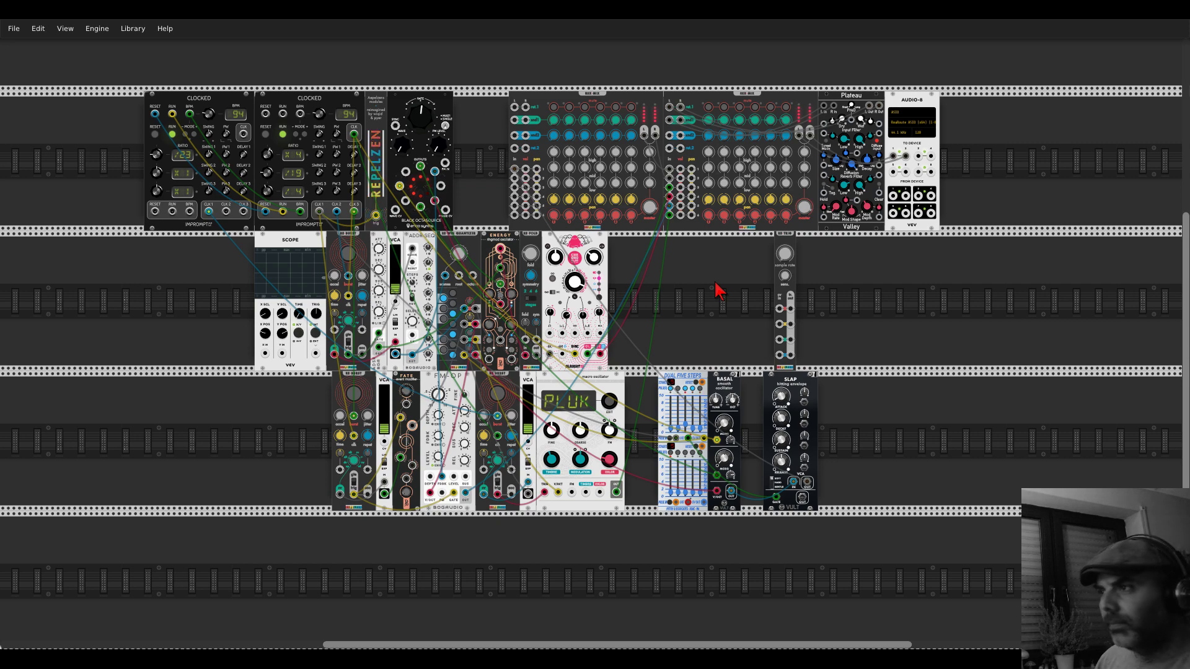
- Search the module library for "gate" and add a GATE-SEQ-64 in the empty row below the existing modules
{"action": "scroll", "coordinate": [717, 290], "scroll_direction": "down", "scroll_amount": 3}
{"action": "scroll", "coordinate": [487, 471], "scroll_direction": "down", "scroll_amount": 3}
{"action": "scroll", "coordinate": [481, 468], "scroll_direction": "up", "scroll_amount": 3}
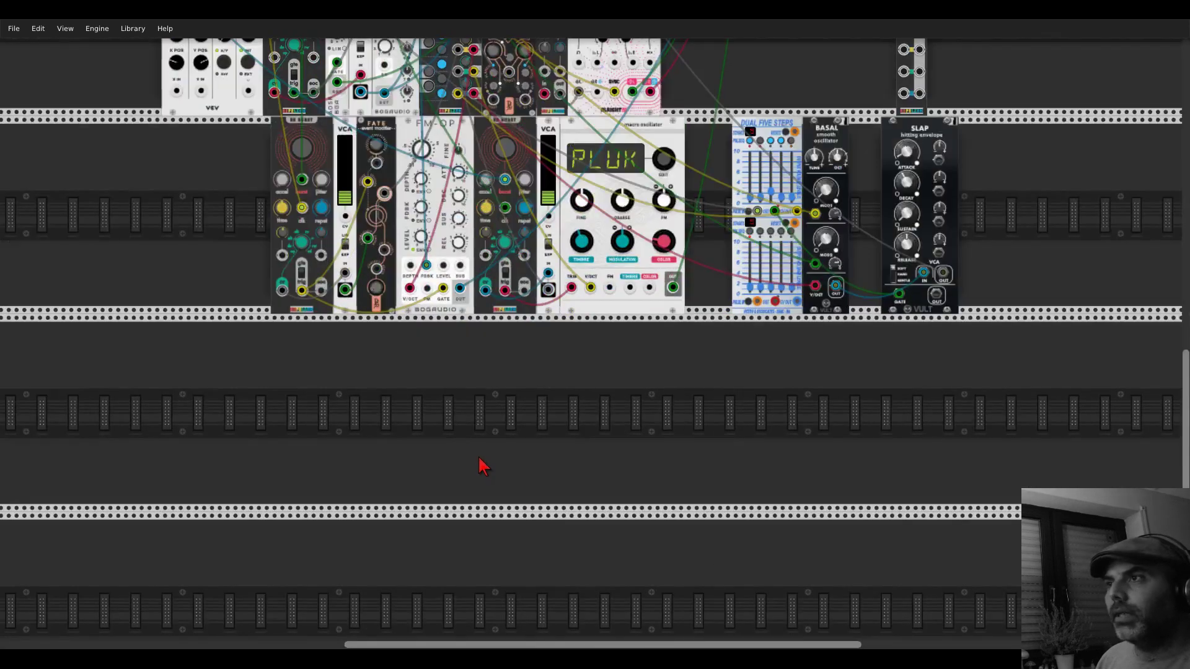
{"action": "right_click", "coordinate": [459, 438]}
{"action": "type", "text": "gate"}
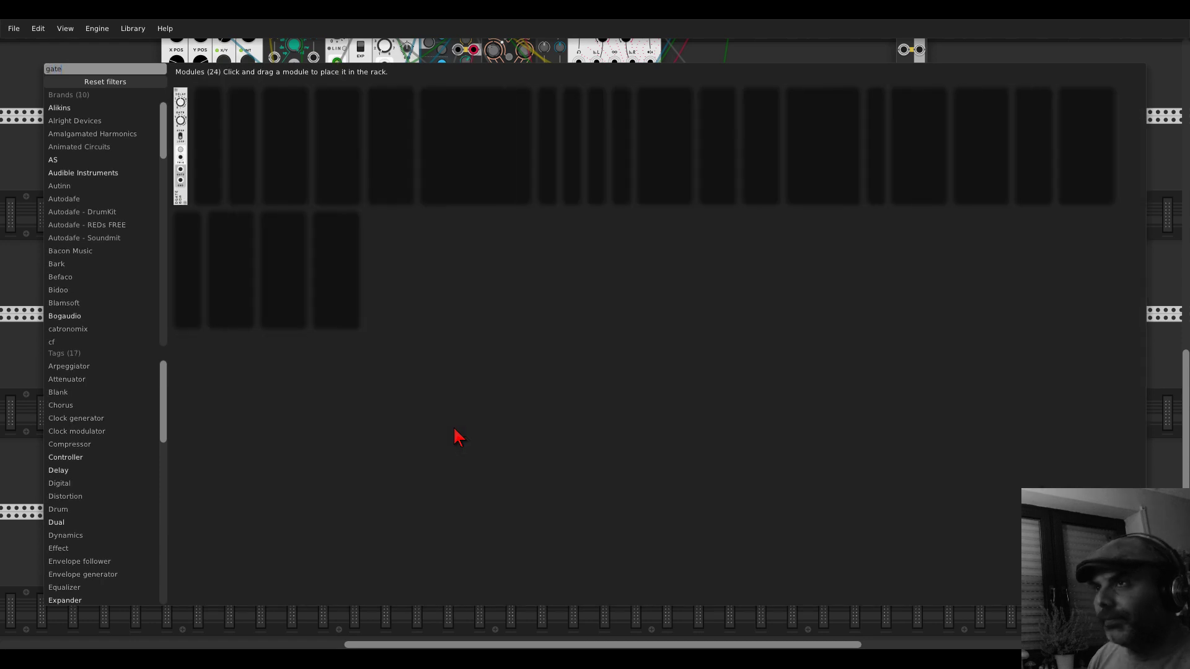
{"action": "left_click_drag", "start_coordinate": [484, 113], "coordinate": [205, 328]}
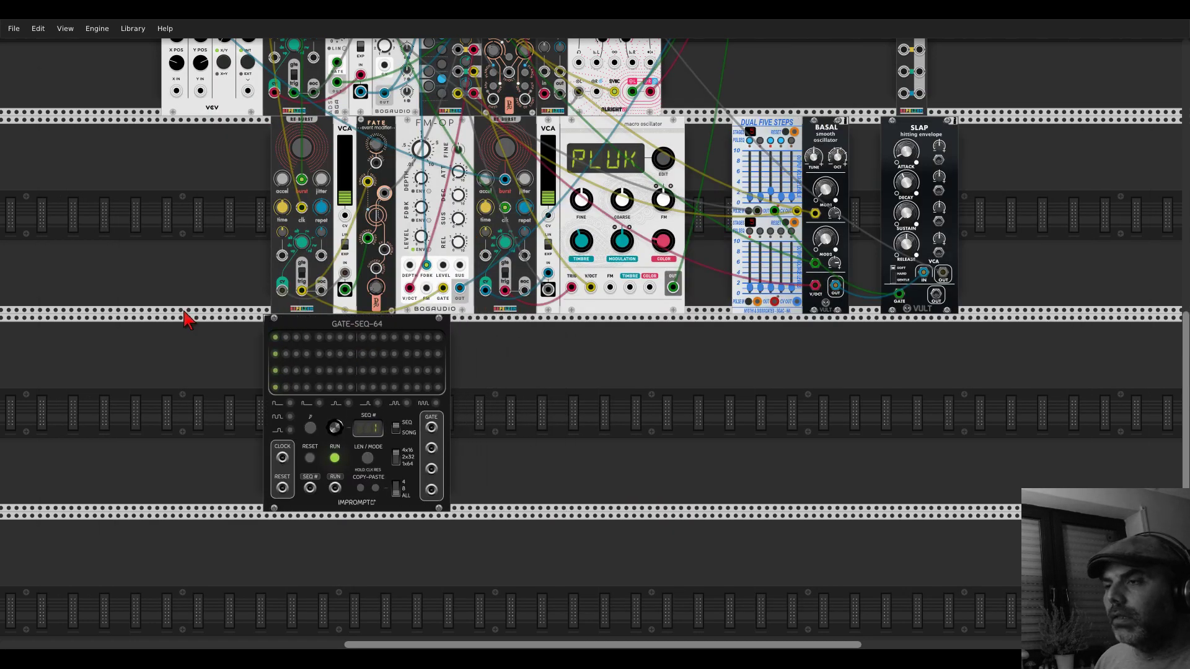
- Patch the second Clocked module's CLK 1 output into the clock input of GATE-SEQ-64
{"action": "scroll", "coordinate": [235, 415], "scroll_direction": "down", "scroll_amount": 3}
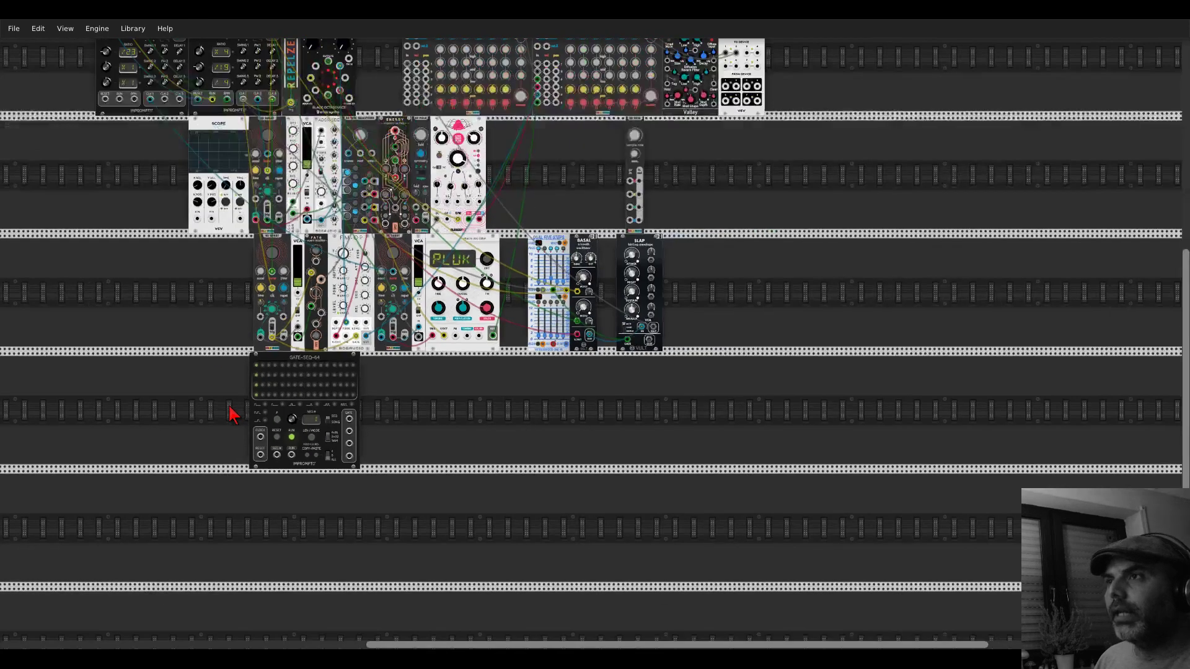
{"action": "left_click_drag", "start_coordinate": [232, 414], "coordinate": [365, 447]}
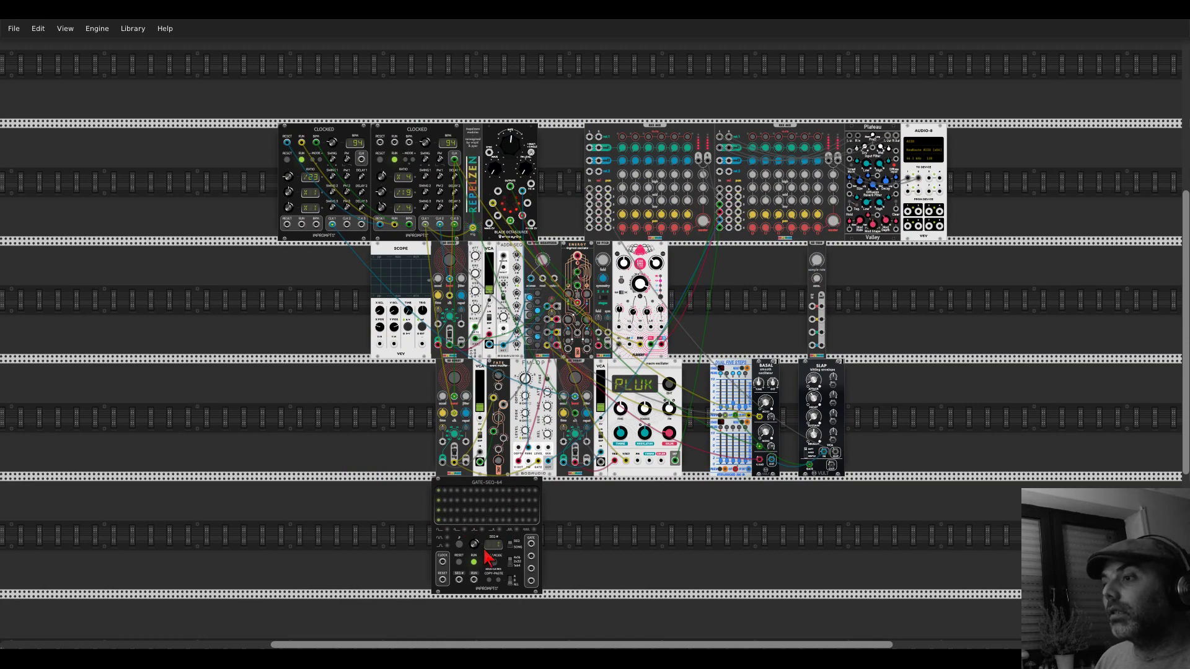
{"action": "scroll", "coordinate": [459, 567], "scroll_direction": "up", "scroll_amount": 3}
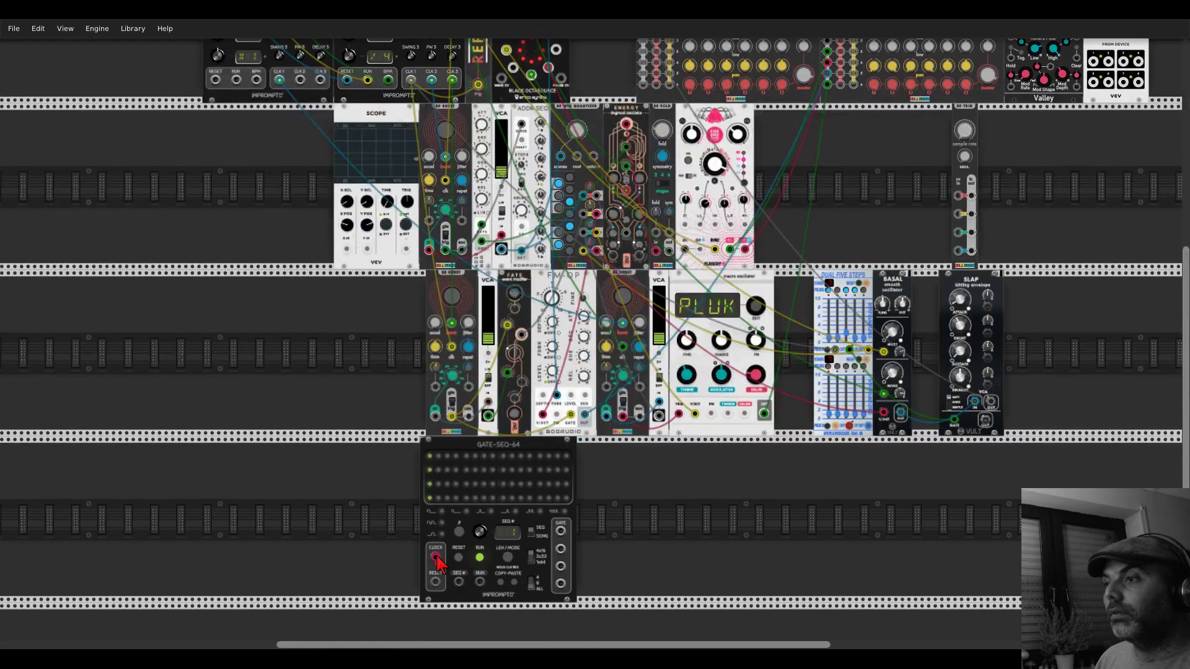
{"action": "scroll", "coordinate": [422, 533], "scroll_direction": "up", "scroll_amount": 5}
{"action": "scroll", "coordinate": [531, 502], "scroll_direction": "down", "scroll_amount": 6}
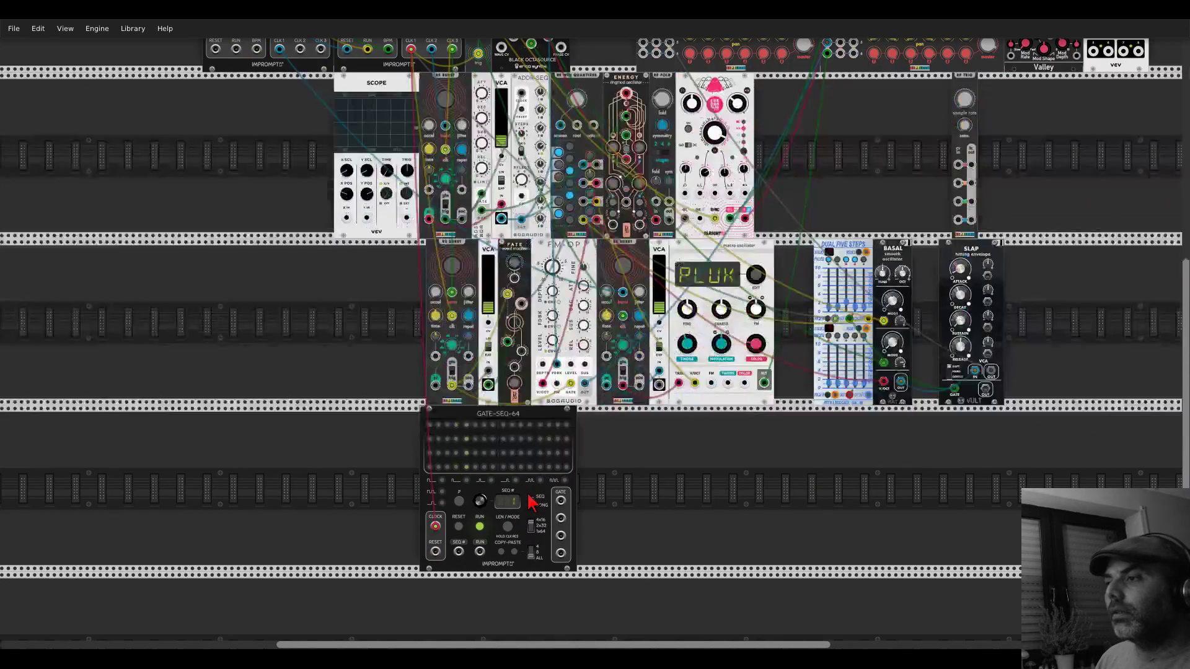
- Search the module library for "fm" and place a Bogaudio FM-OP directly beside GATE-SEQ-64
{"action": "scroll", "coordinate": [621, 534], "scroll_direction": "up", "scroll_amount": 2}
{"action": "scroll", "coordinate": [709, 483], "scroll_direction": "right", "scroll_amount": 3}
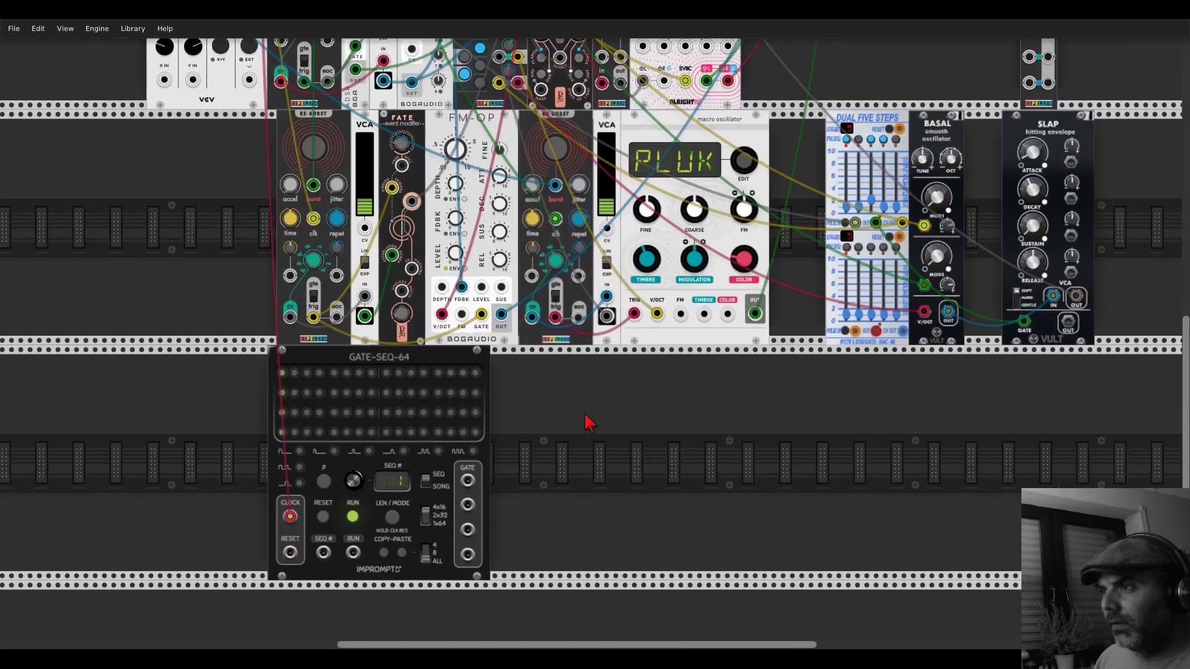
{"action": "scroll", "coordinate": [590, 420], "scroll_direction": "down", "scroll_amount": 3}
{"action": "right_click", "coordinate": [536, 397]}
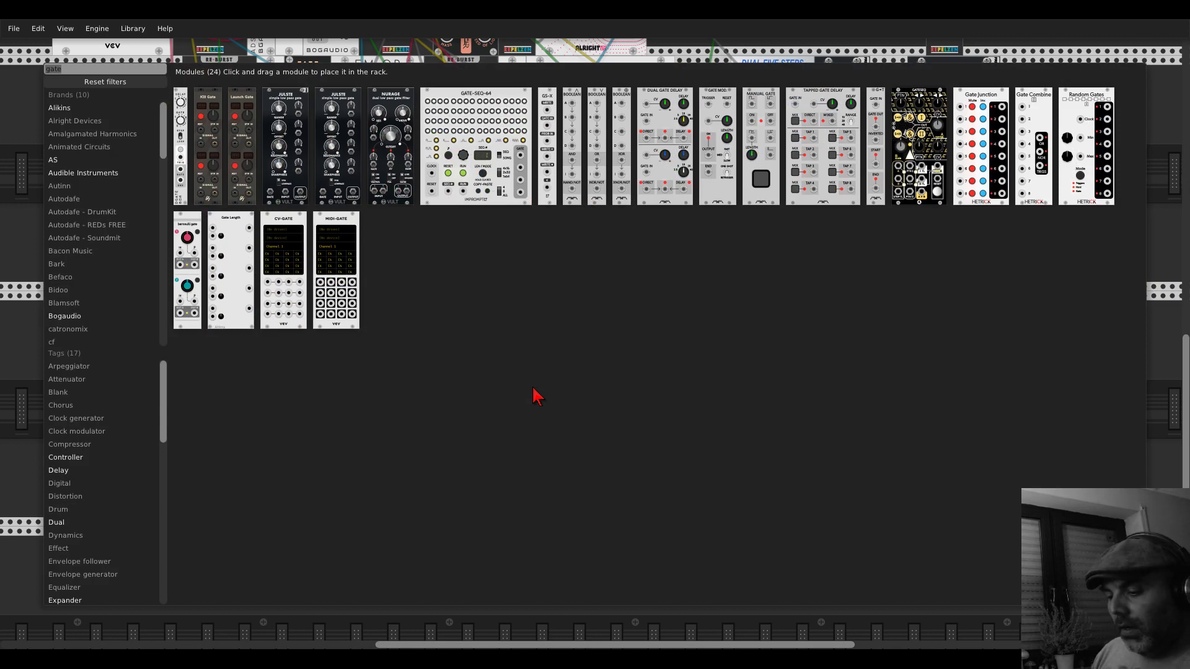
{"action": "type", "text": "gate seq"}
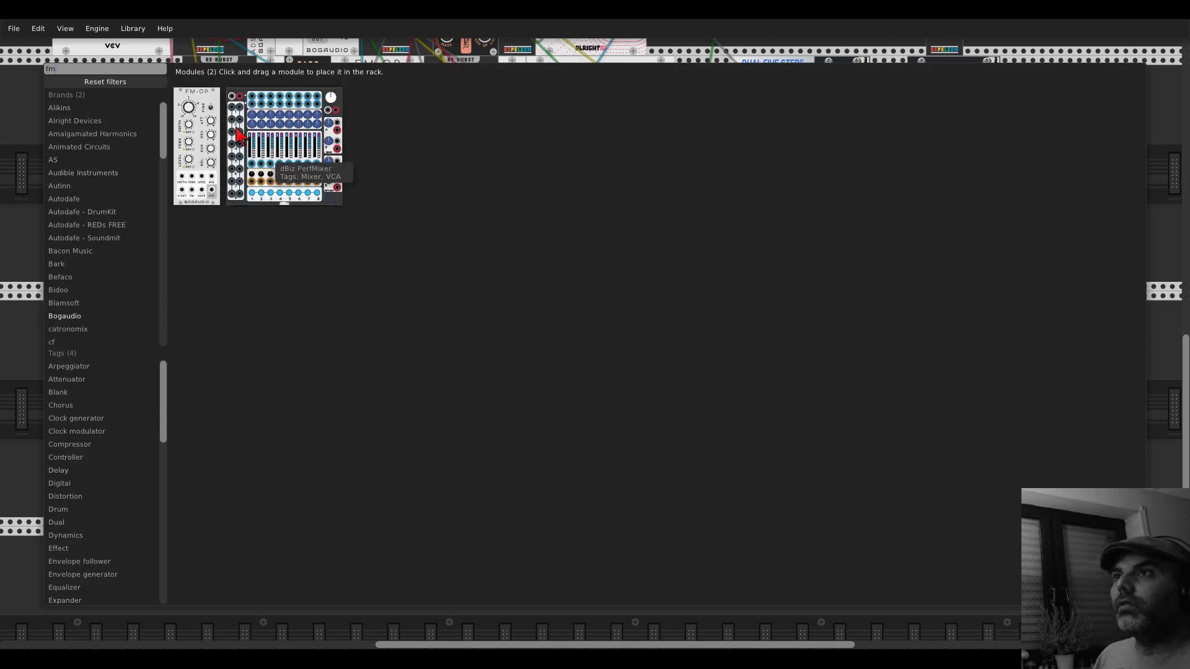
{"action": "left_click_drag", "start_coordinate": [310, 143], "coordinate": [388, 248]}
{"action": "left_click_drag", "start_coordinate": [129, 65], "coordinate": [437, 299]}
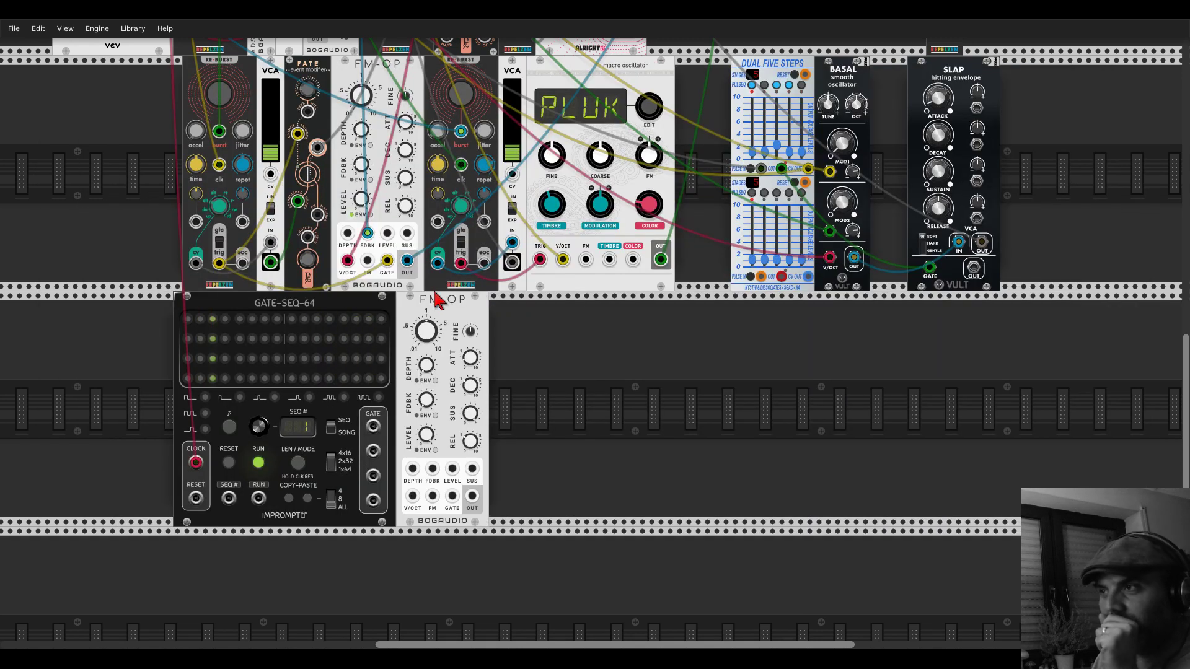
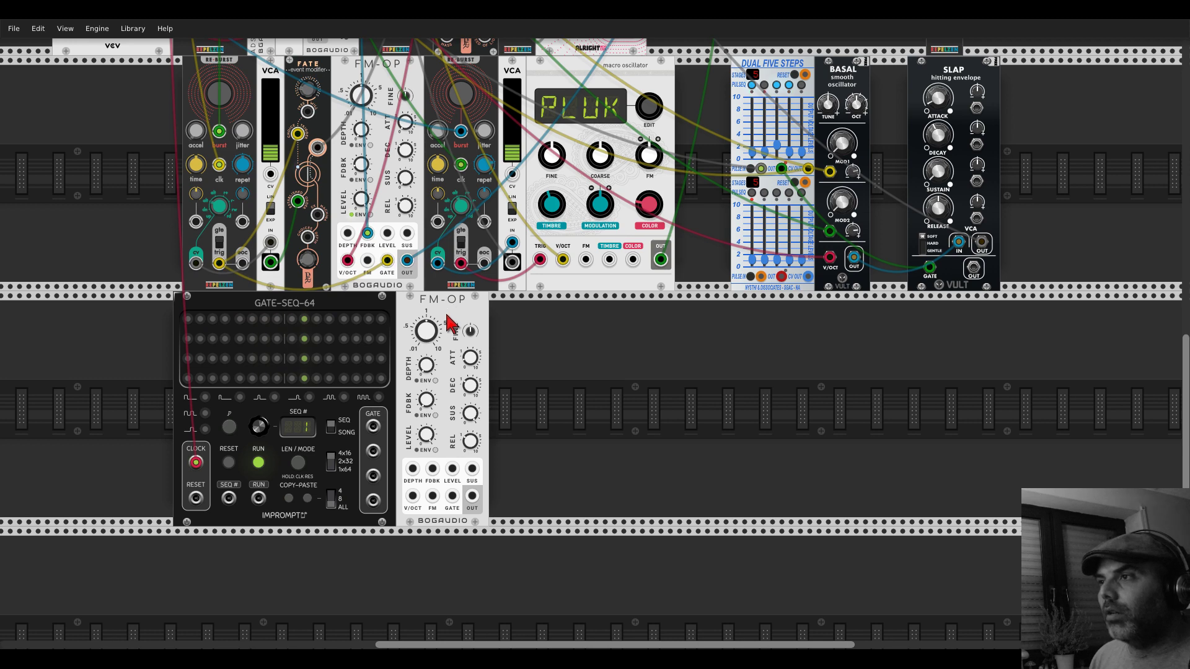
- Duplicate the new FM-OP, with the copy's level following its envelope and its gate input patched from GATE-SEQ-64's first gate output
{"action": "key", "text": "ctrl+d"}
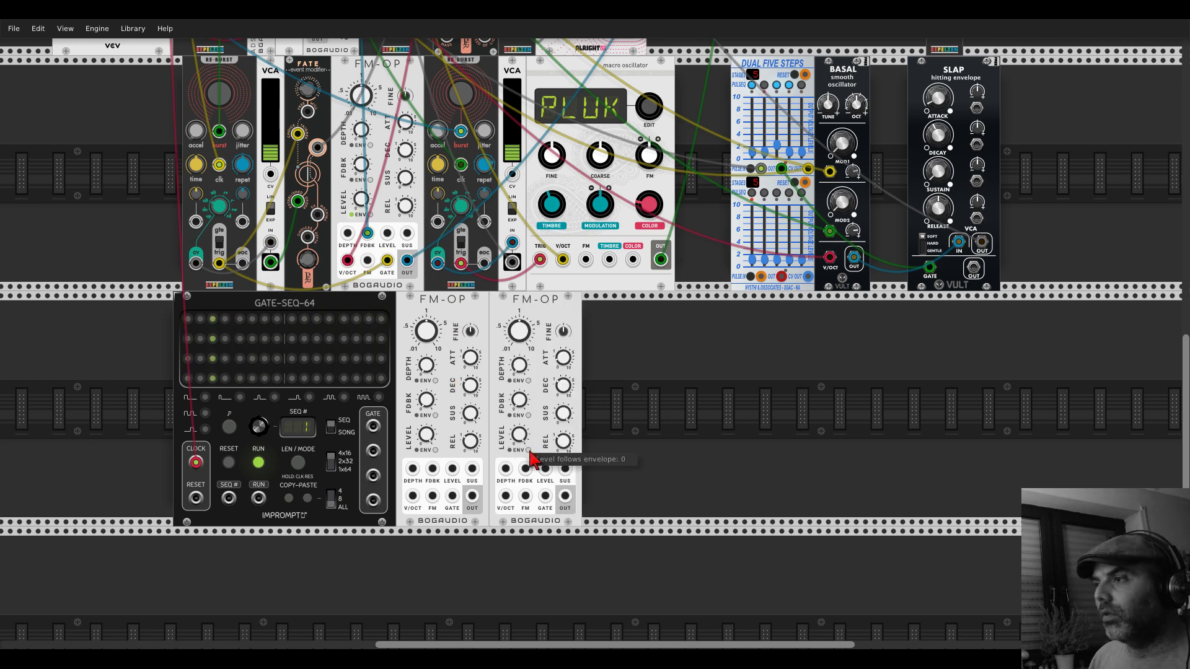
{"action": "left_click_drag", "start_coordinate": [545, 496], "coordinate": [374, 427]}
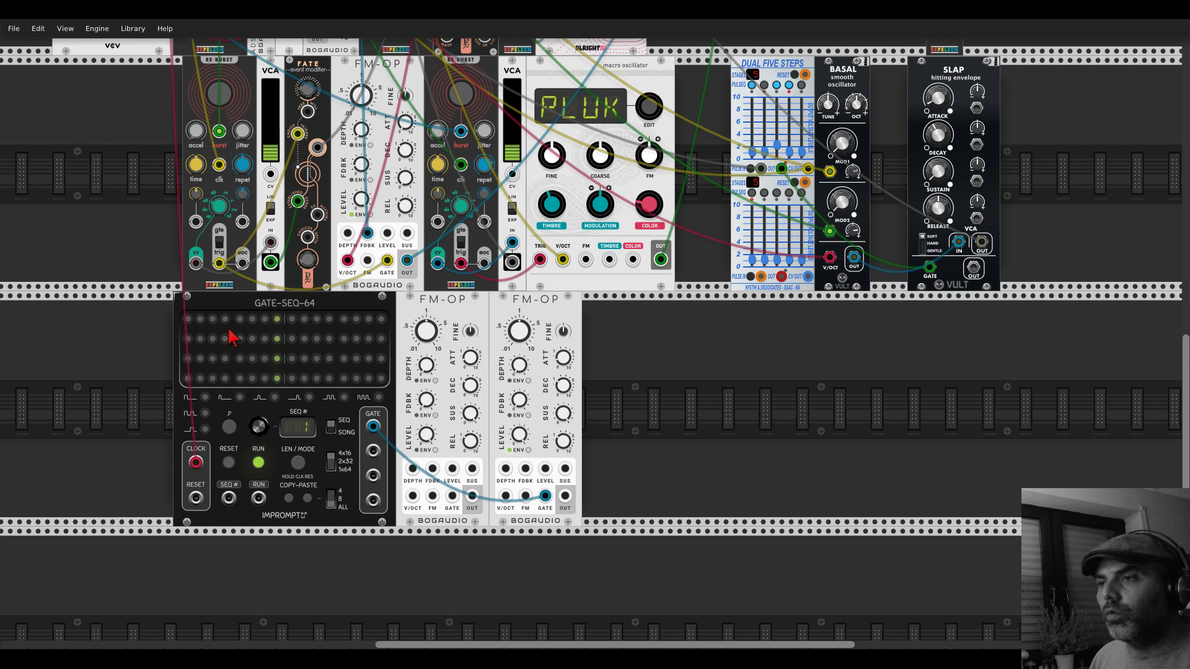
- Search the module library for "reft" and place a Bogaudio REFTONE between the two new FM-OPs
{"action": "left_click_drag", "start_coordinate": [534, 314], "coordinate": [613, 319]}
{"action": "right_click", "coordinate": [546, 341]}
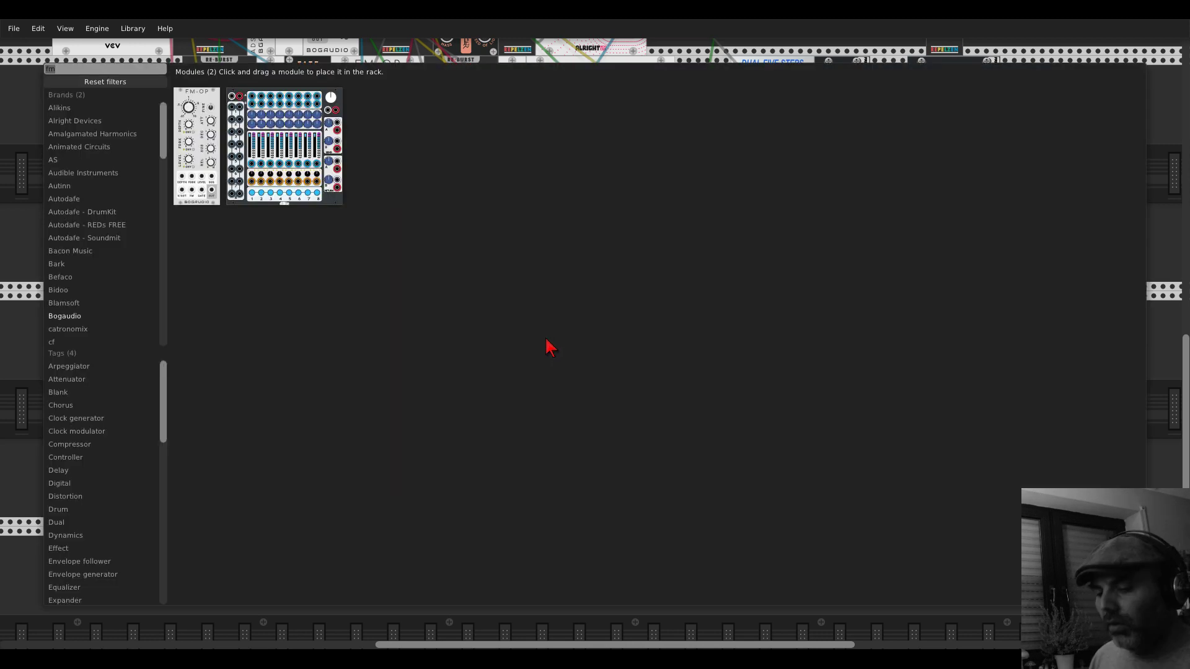
{"action": "type", "text": "reft"}
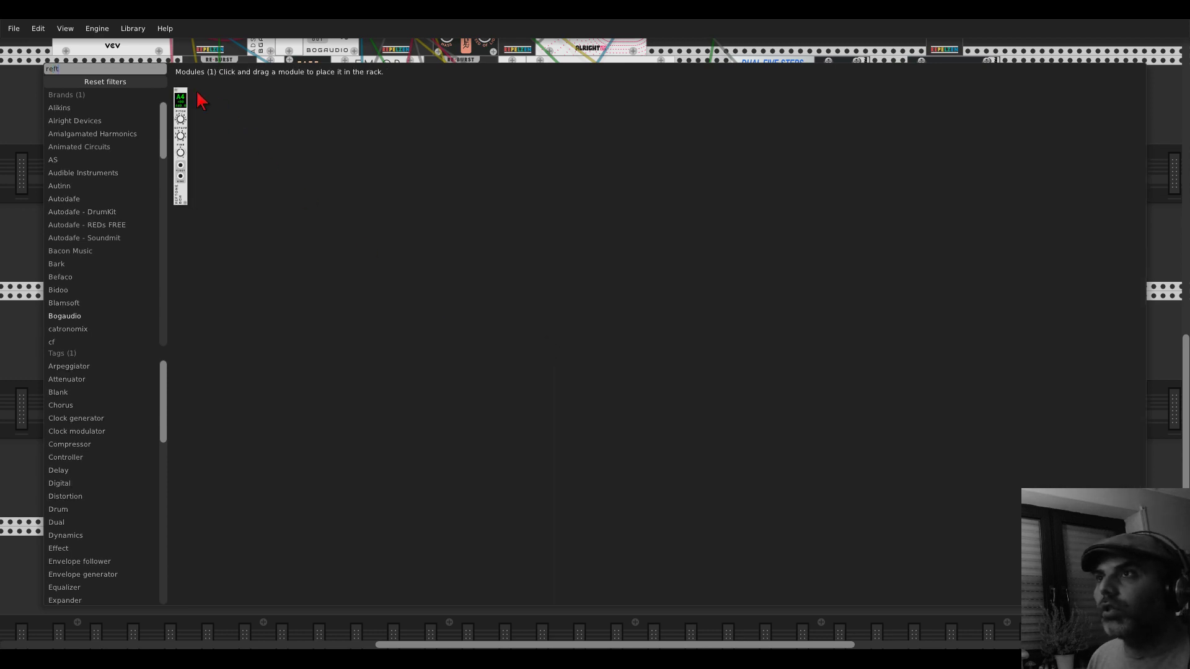
{"action": "left_click", "coordinate": [181, 137]}
{"action": "left_click_drag", "start_coordinate": [646, 310], "coordinate": [534, 305]}
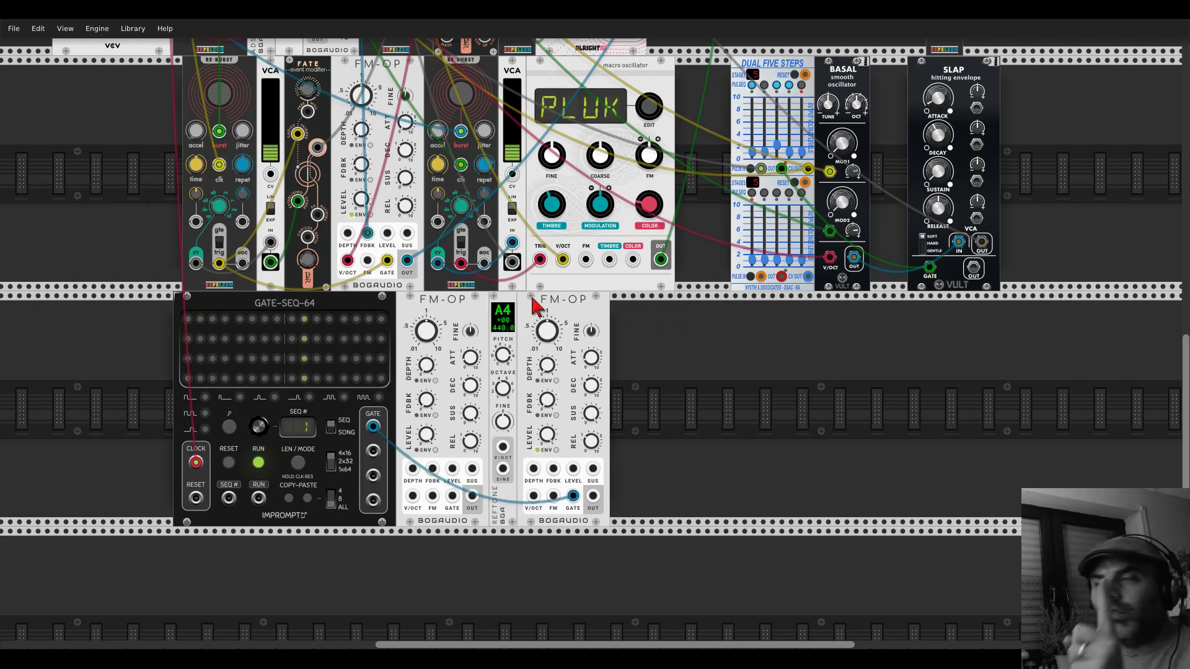
- Delete the REFTONE from between the two new FM-OPs
{"action": "scroll", "coordinate": [647, 337], "scroll_direction": "up", "scroll_amount": 7}
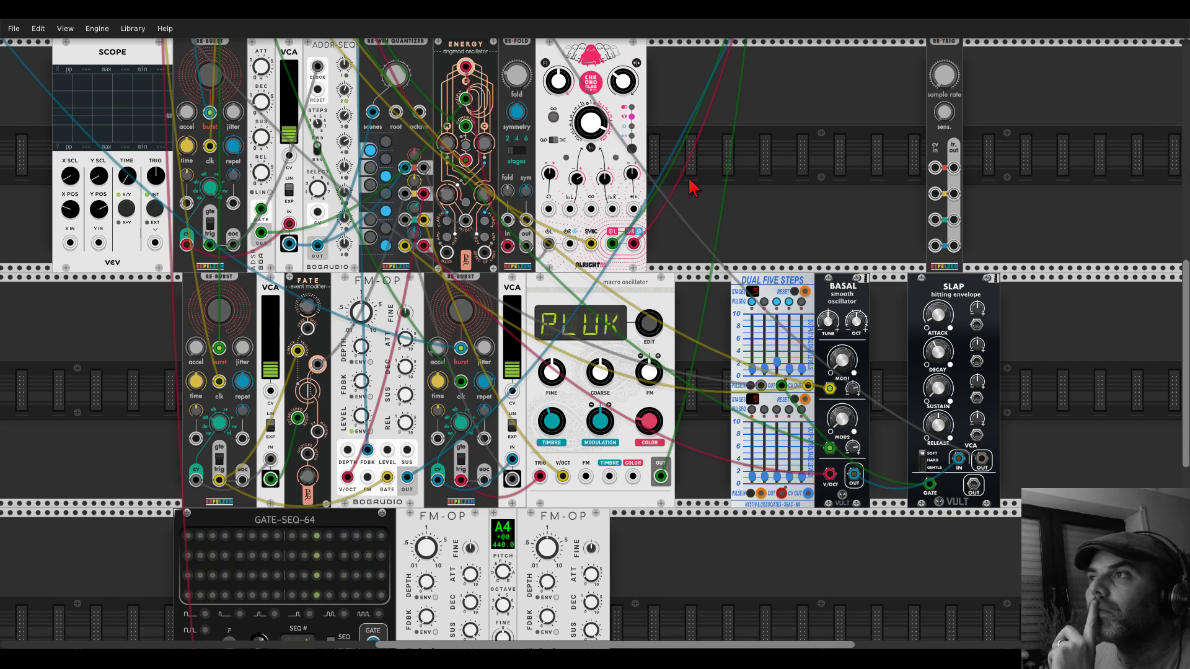
{"action": "scroll", "coordinate": [692, 186], "scroll_direction": "down", "scroll_amount": 5}
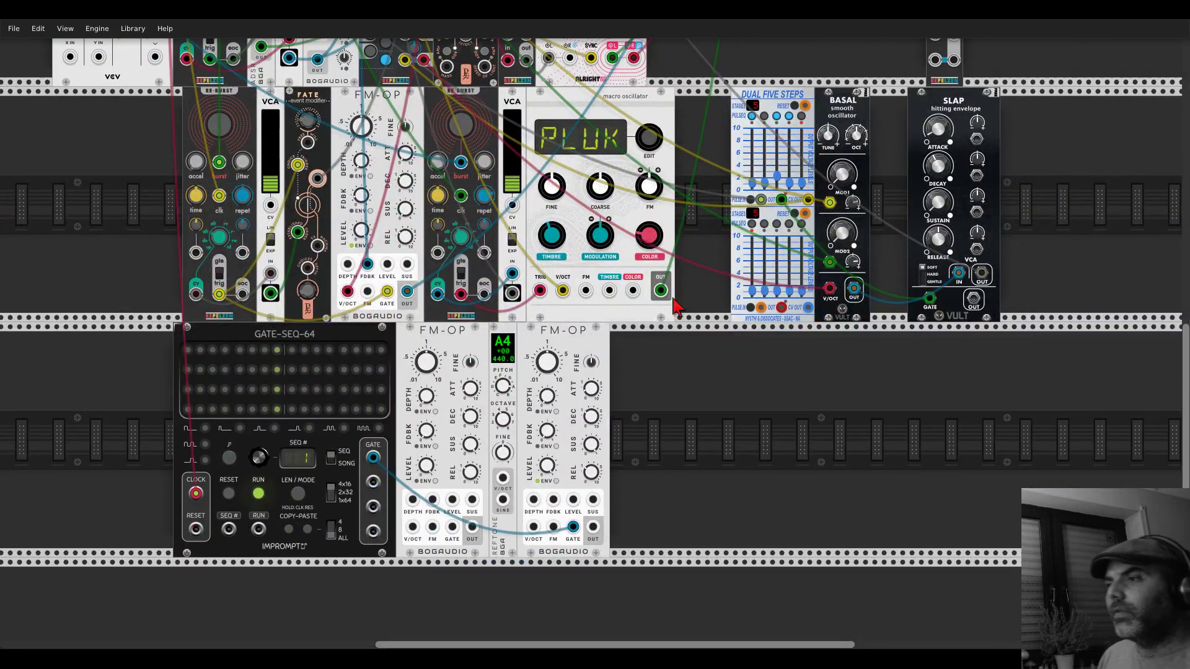
{"action": "right_click", "coordinate": [502, 335]}
{"action": "left_click", "coordinate": [521, 457]}
- Search the module library for "constan" and fit the Constants module snugly between the two FM-OPs beside GATE-SEQ-64
{"action": "left_click_drag", "start_coordinate": [537, 358], "coordinate": [690, 362]}
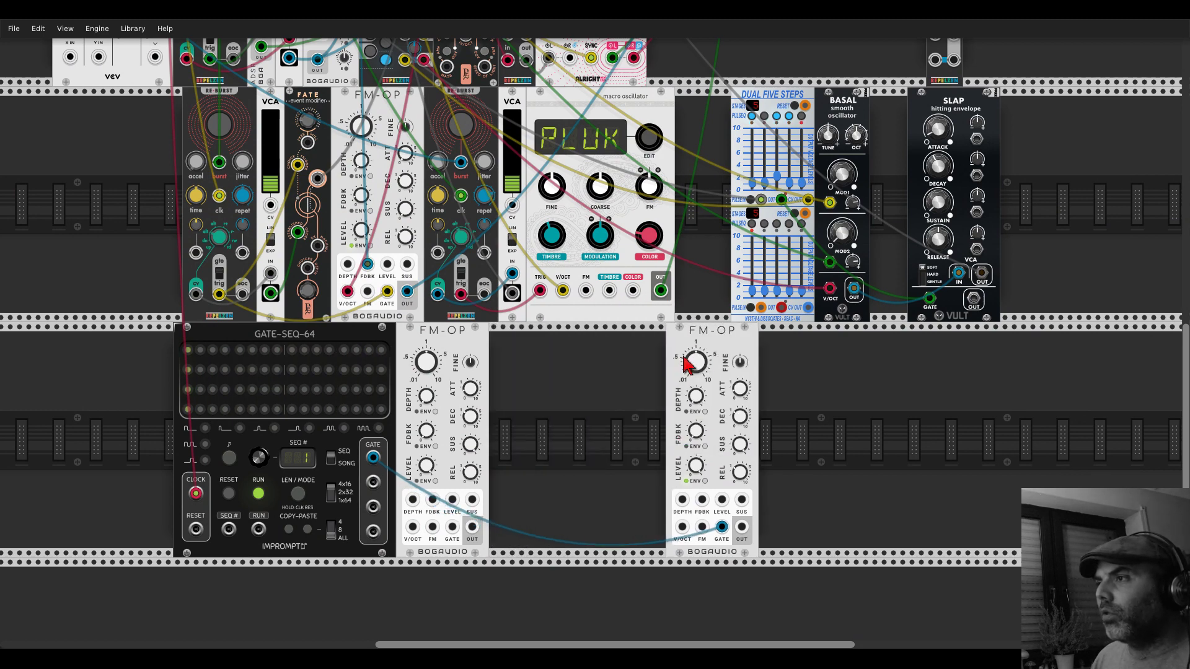
{"action": "right_click", "coordinate": [589, 381]}
{"action": "type", "text": "constan"}
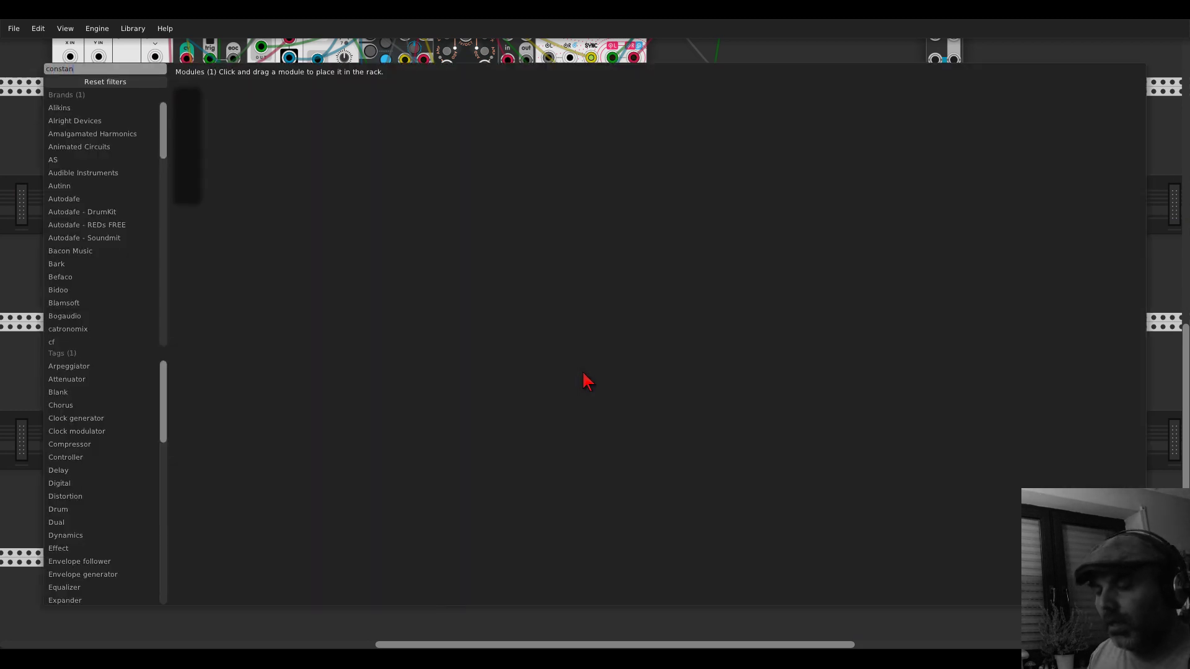
{"action": "left_click_drag", "start_coordinate": [196, 105], "coordinate": [465, 310]}
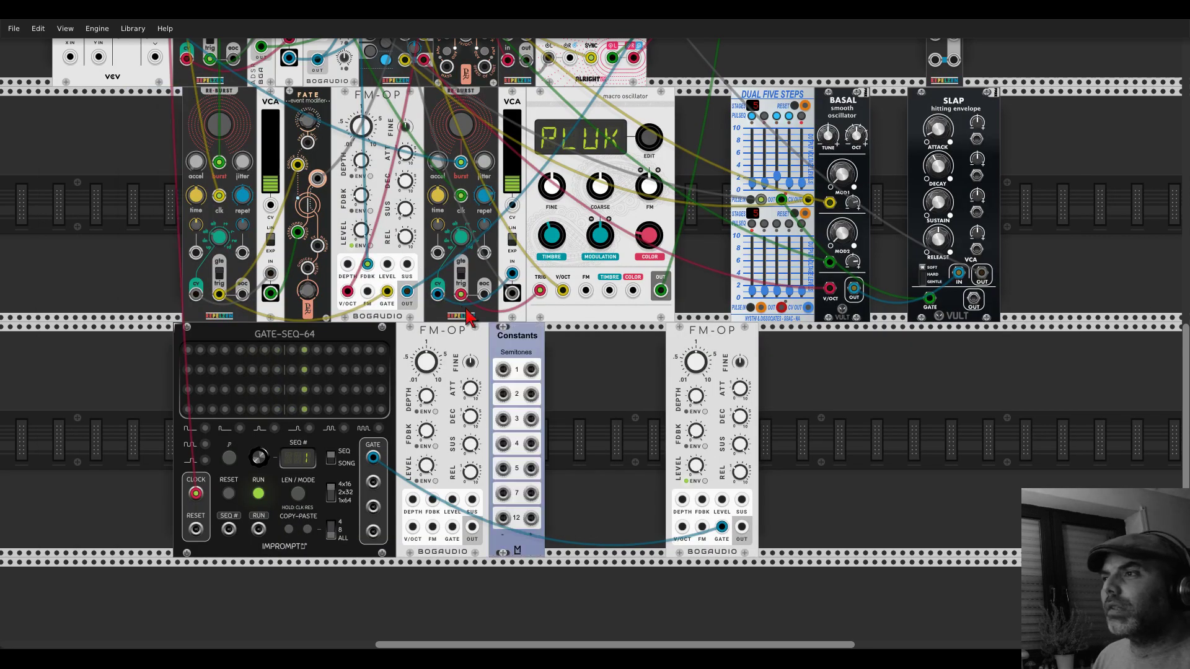
{"action": "left_click_drag", "start_coordinate": [700, 351], "coordinate": [548, 354]}
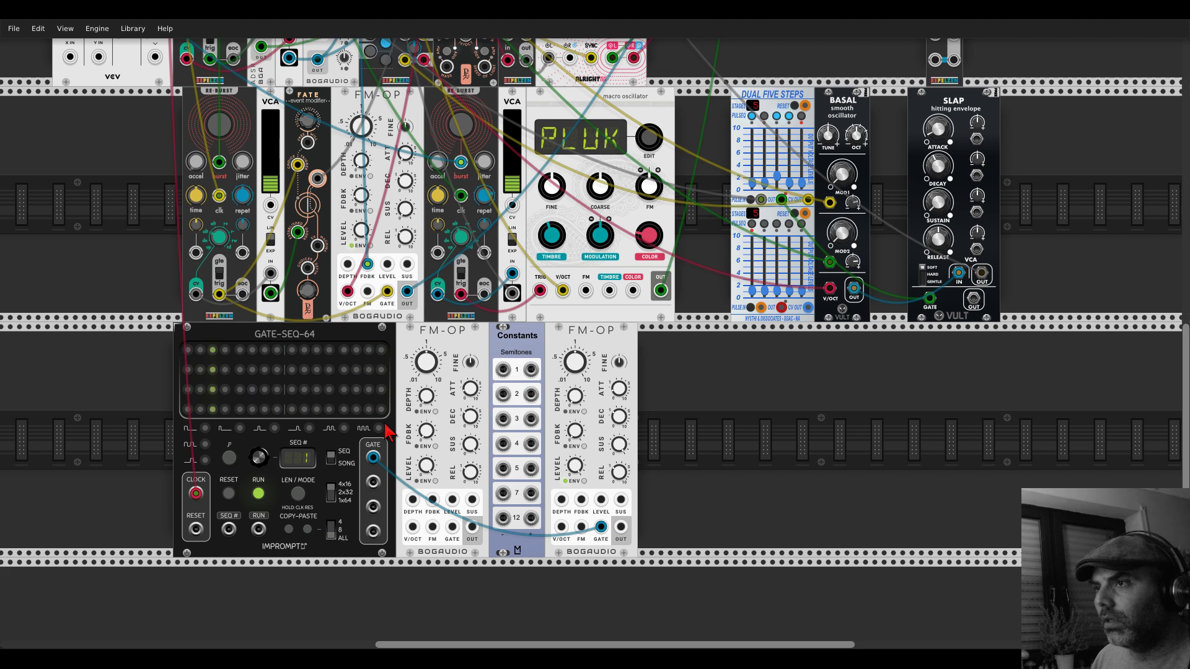
- Set the GATE-SEQ-64 sequence length to 8 steps with gates on steps 1, 3, 4 and 6, giving step 4 a probability of .50
{"action": "left_click", "coordinate": [299, 493]}
{"action": "left_click", "coordinate": [277, 351]}
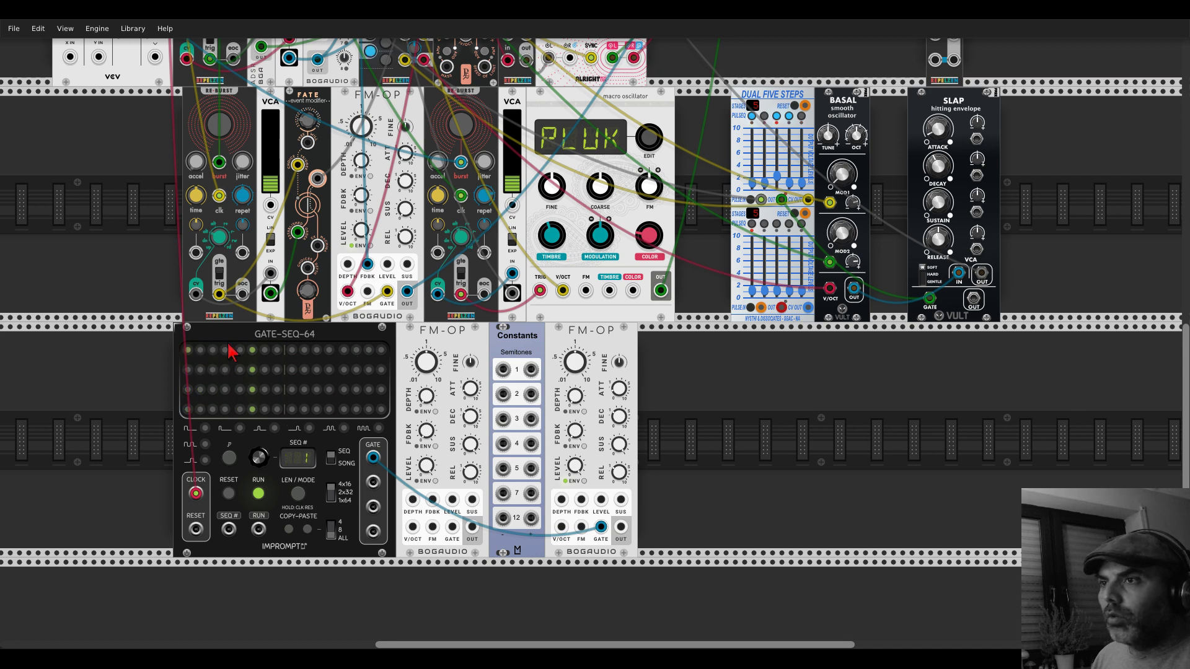
{"action": "left_click", "coordinate": [189, 352]}
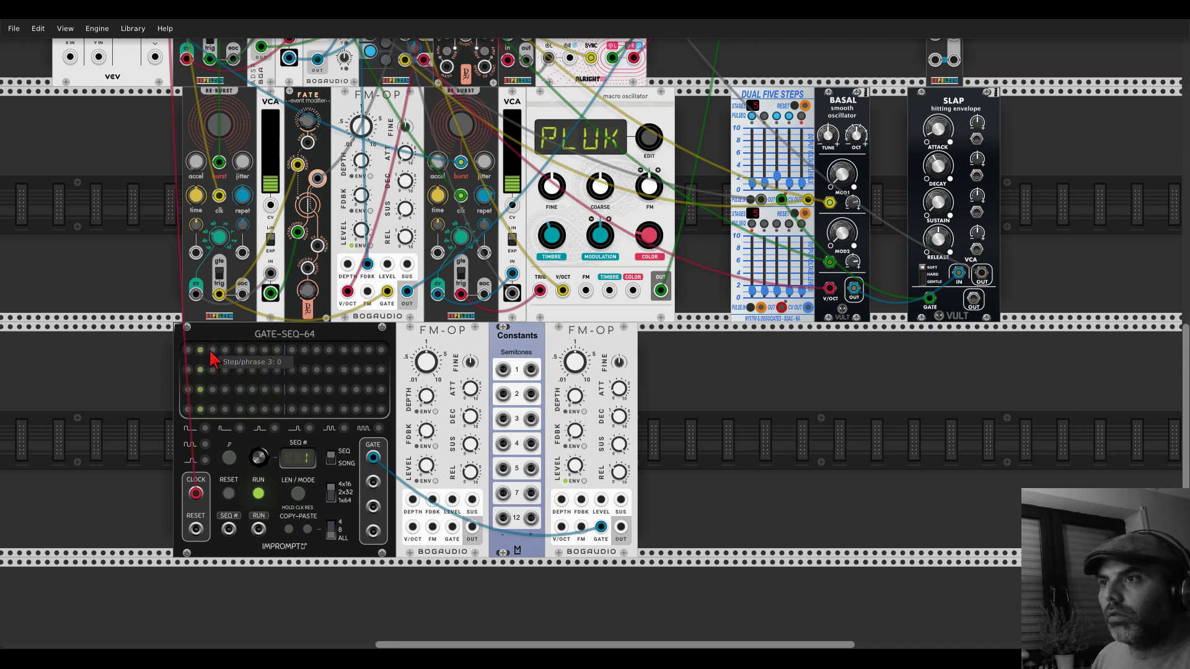
{"action": "left_click", "coordinate": [229, 457]}
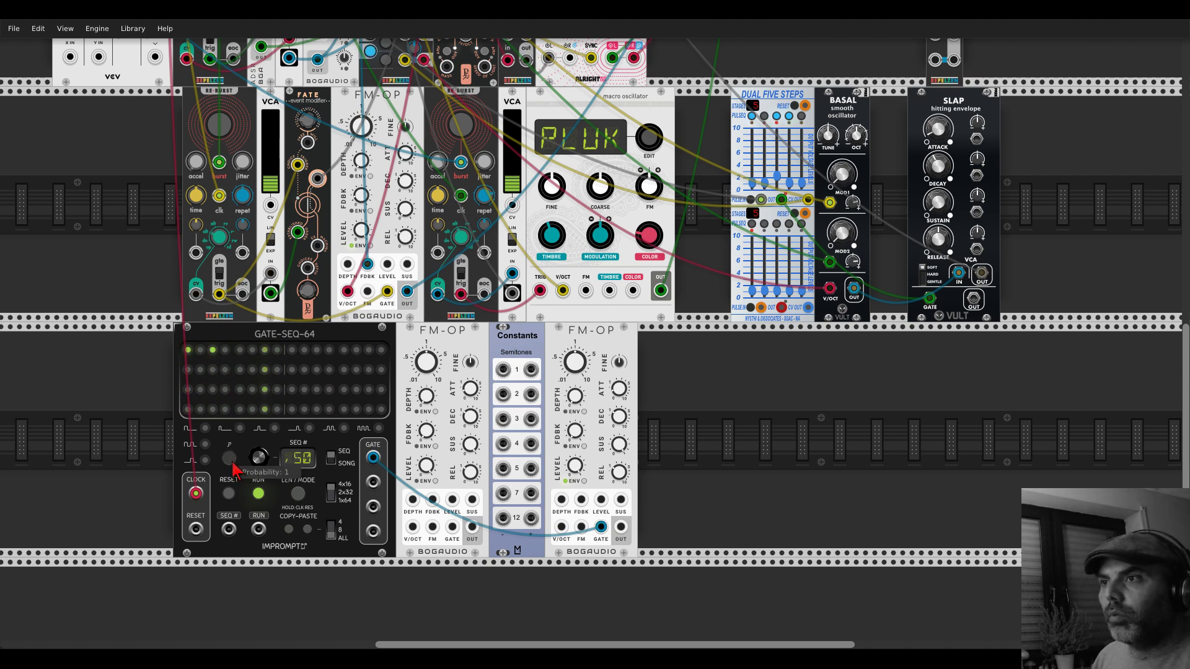
{"action": "left_click", "coordinate": [251, 351]}
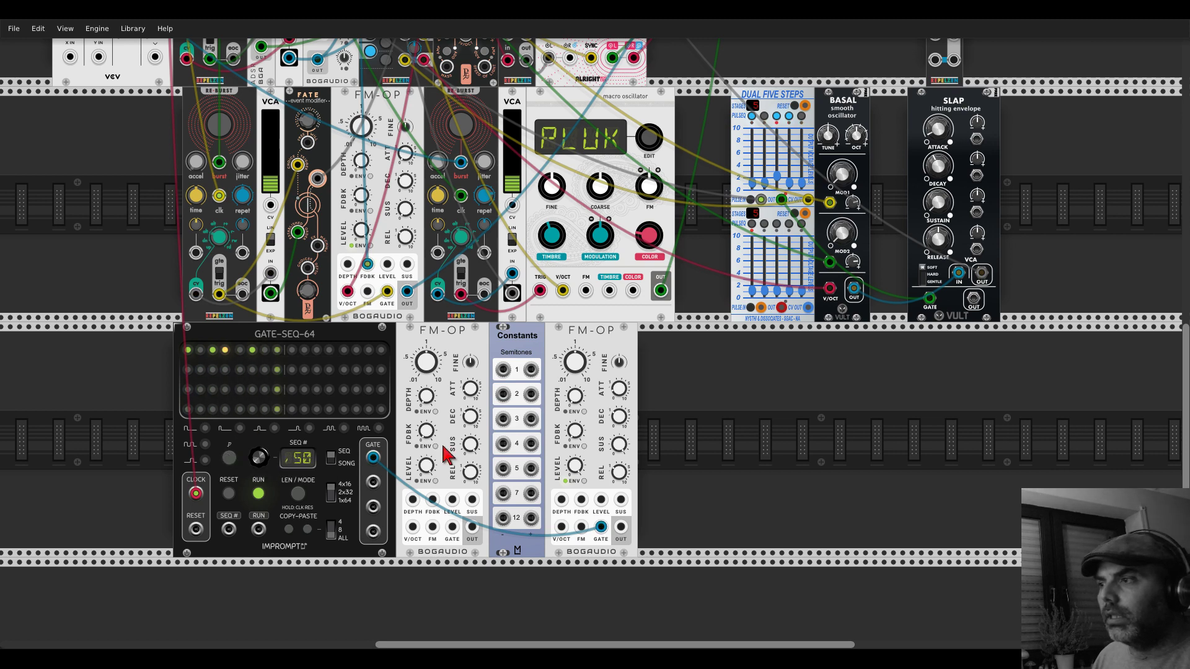
- Patch the second new FM-OP's output into a left channel input of the first REX-MIX, and the first FM-OP's output into the second's FM input
{"action": "left_click_drag", "start_coordinate": [622, 527], "coordinate": [489, 226]}
{"action": "scroll", "coordinate": [798, 447], "scroll_direction": "up", "scroll_amount": 5}
{"action": "scroll", "coordinate": [849, 428], "scroll_direction": "up", "scroll_amount": 2}
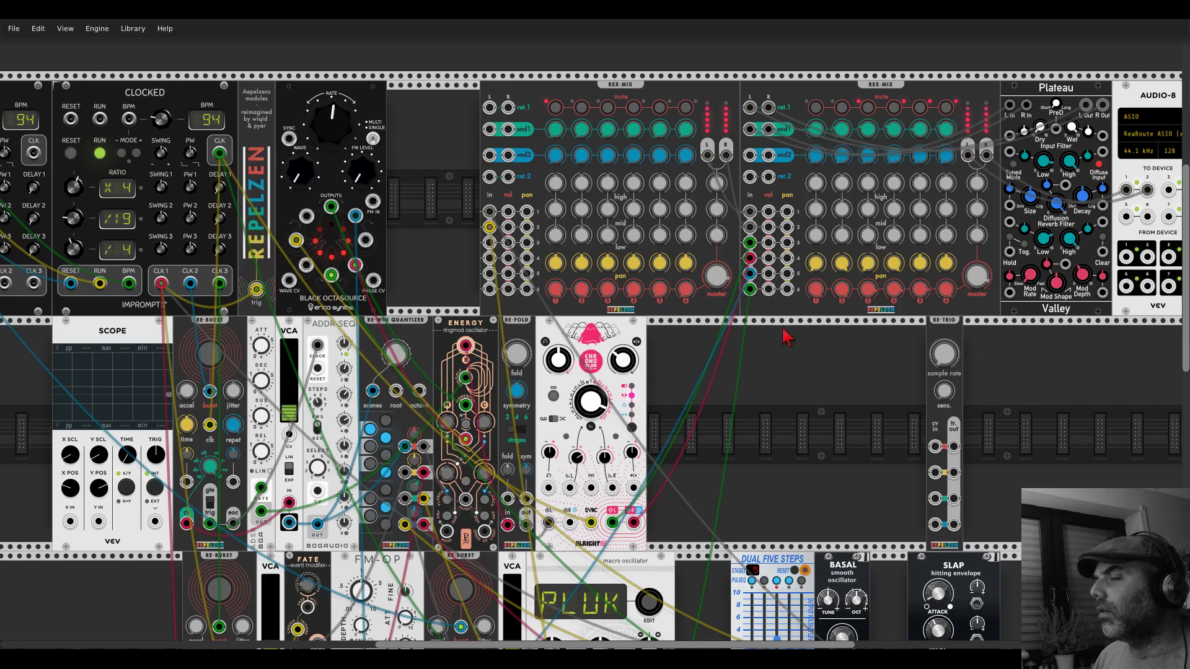
{"action": "scroll", "coordinate": [785, 333], "scroll_direction": "down", "scroll_amount": 6}
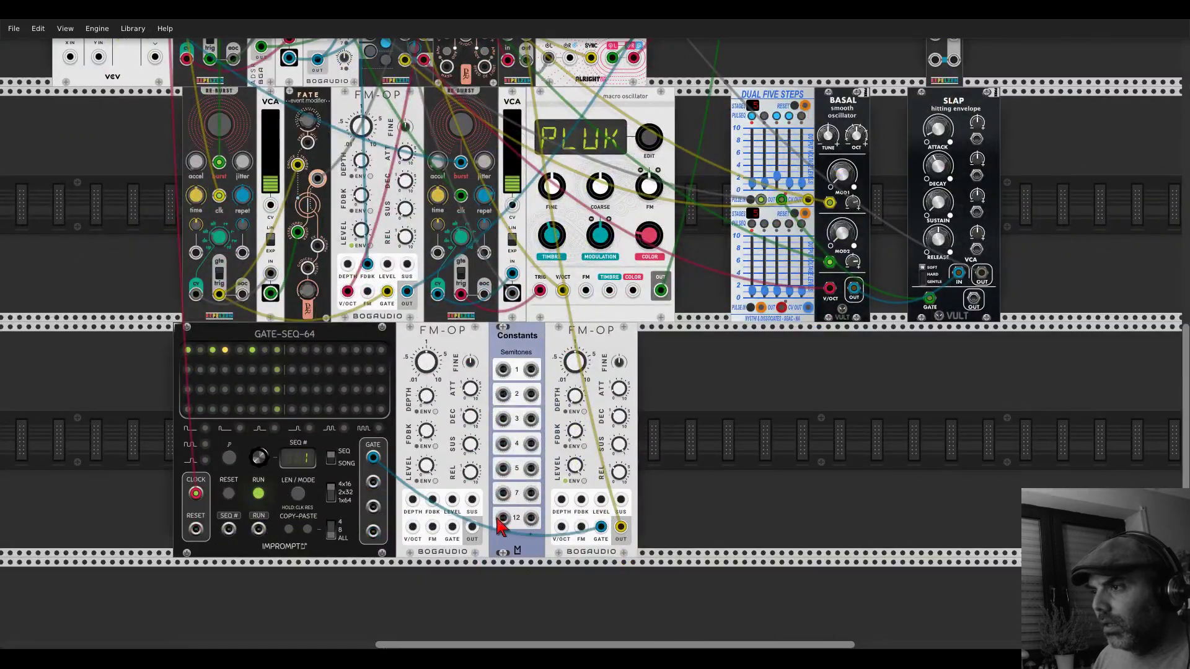
{"action": "left_click_drag", "start_coordinate": [472, 527], "coordinate": [580, 527]}
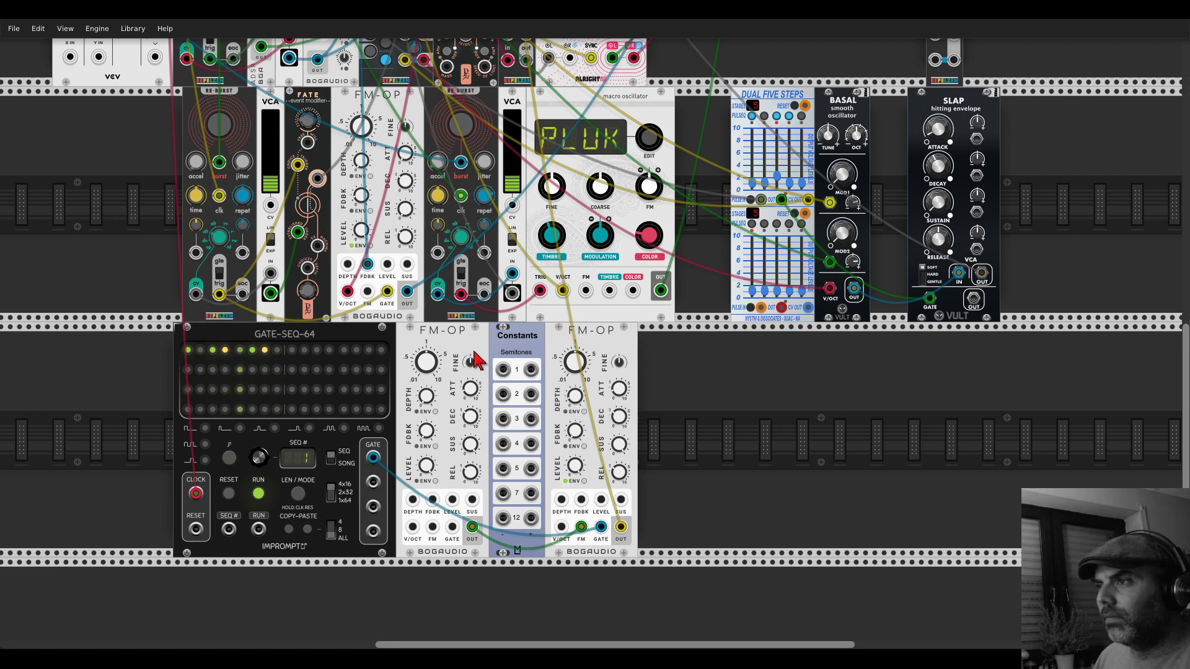
- On the second new FM-OP, adjust the attack, set the release to about 0.298 s, and enable envelope control of depth and feedback
{"action": "left_click_drag", "start_coordinate": [426, 361], "coordinate": [426, 390]}
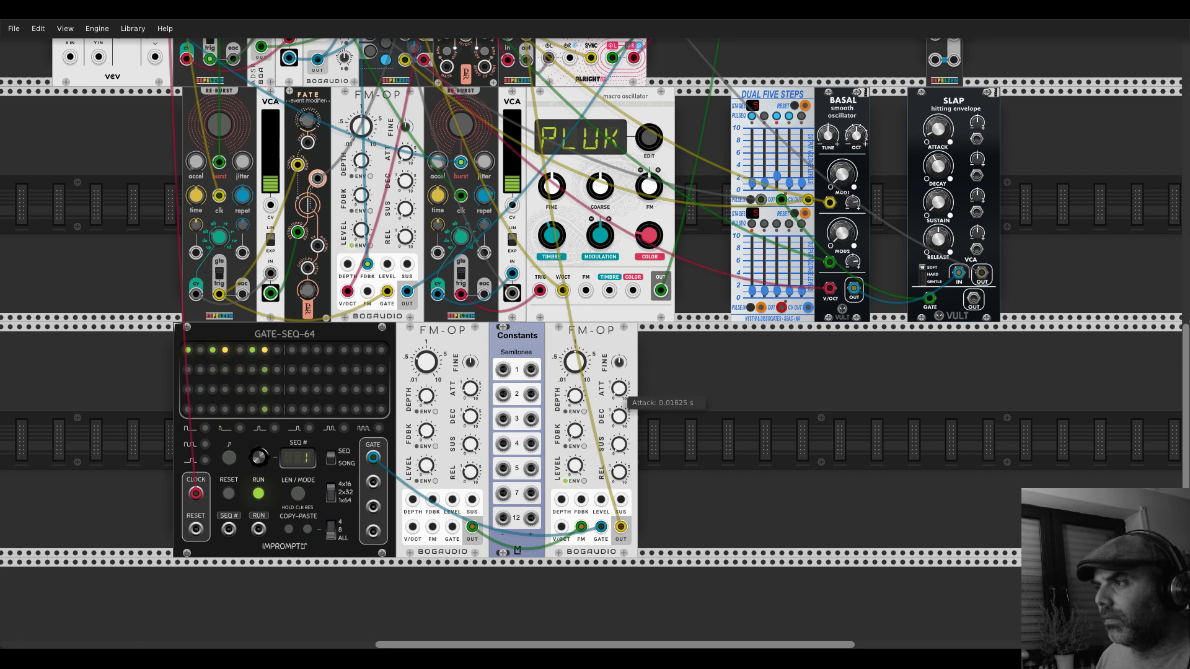
{"action": "left_click_drag", "start_coordinate": [619, 388], "coordinate": [619, 392]}
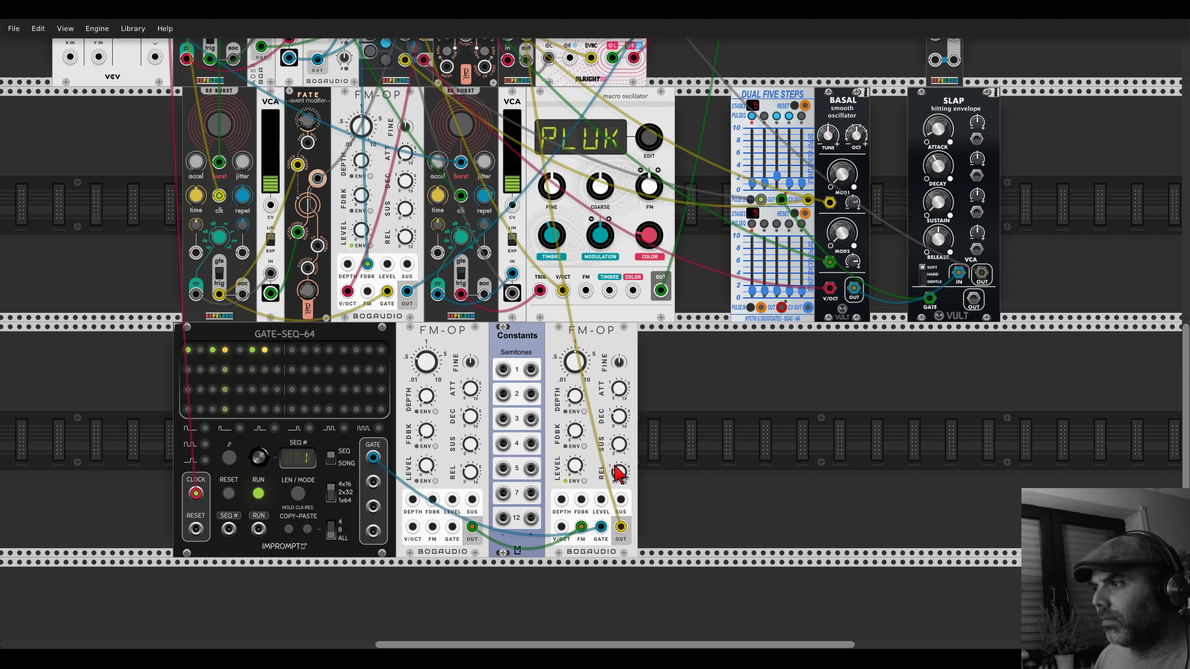
{"action": "left_click_drag", "start_coordinate": [619, 473], "coordinate": [619, 480]}
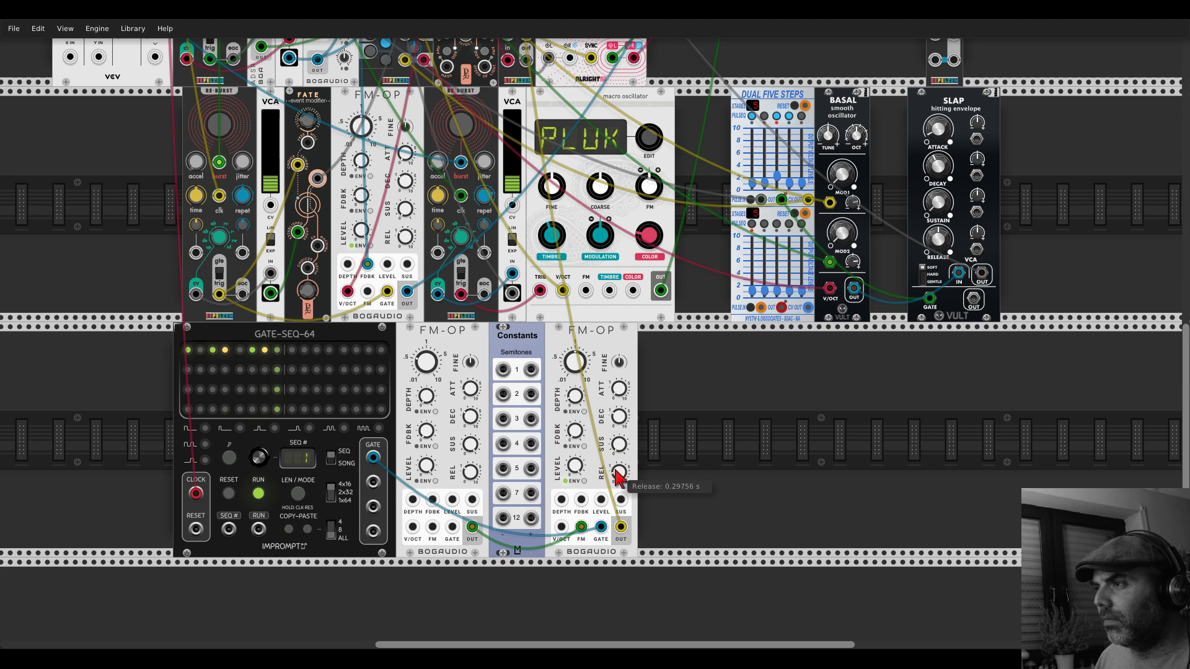
{"action": "left_click", "coordinate": [585, 412]}
{"action": "left_click_drag", "start_coordinate": [580, 402], "coordinate": [575, 430]}
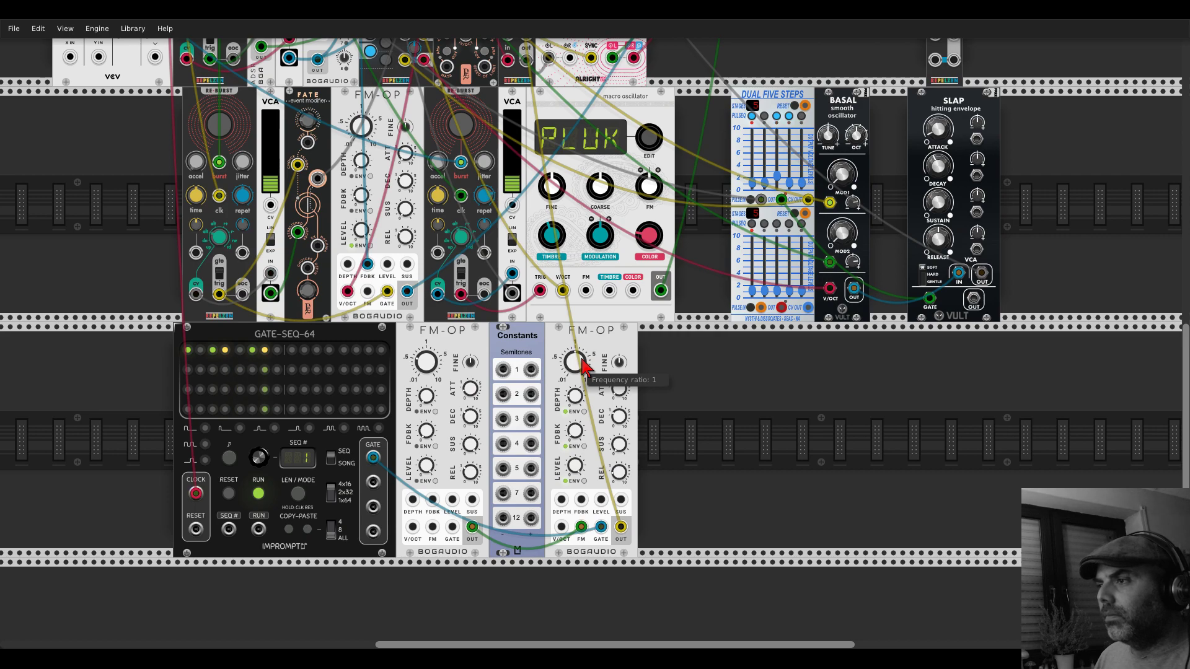
{"action": "scroll", "coordinate": [583, 365], "scroll_direction": "up", "scroll_amount": 10}
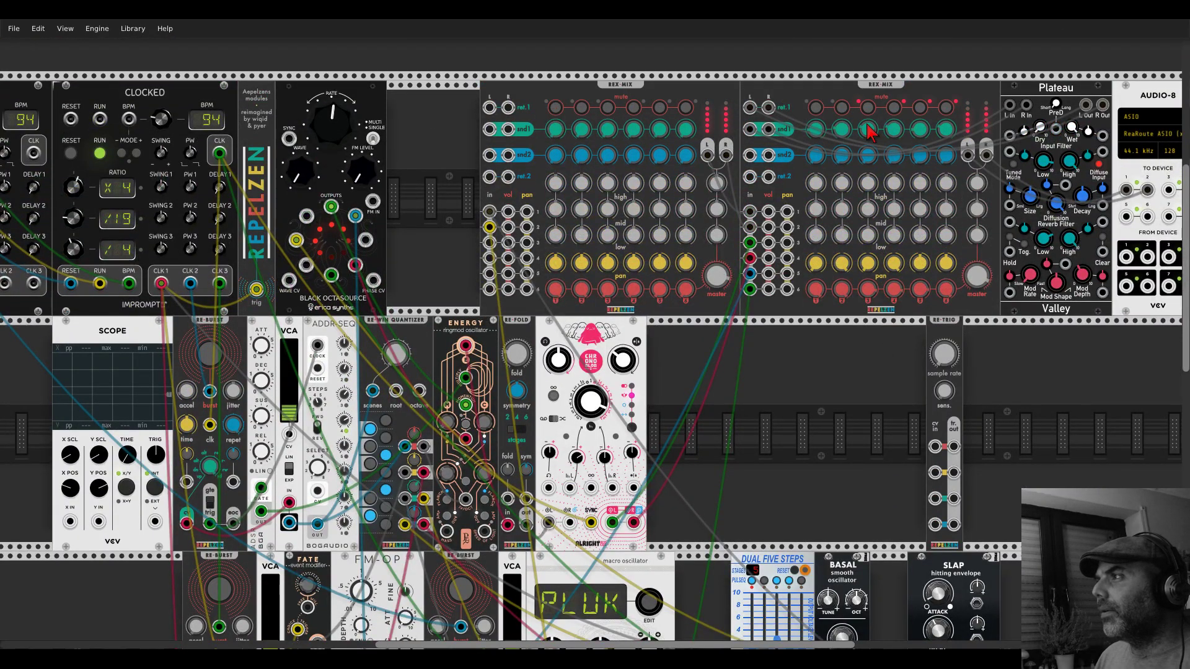
{"action": "scroll", "coordinate": [871, 133], "scroll_direction": "down", "scroll_amount": 5}
{"action": "scroll", "coordinate": [871, 133], "scroll_direction": "up", "scroll_amount": 6}
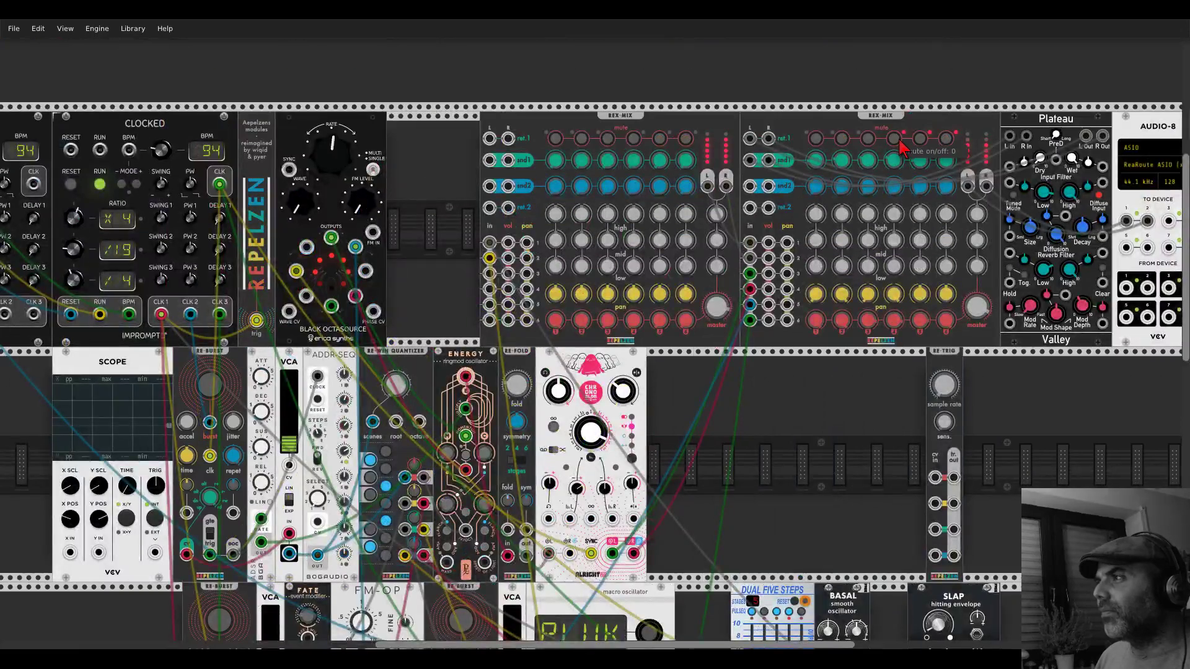
{"action": "scroll", "coordinate": [779, 335], "scroll_direction": "down", "scroll_amount": 11}
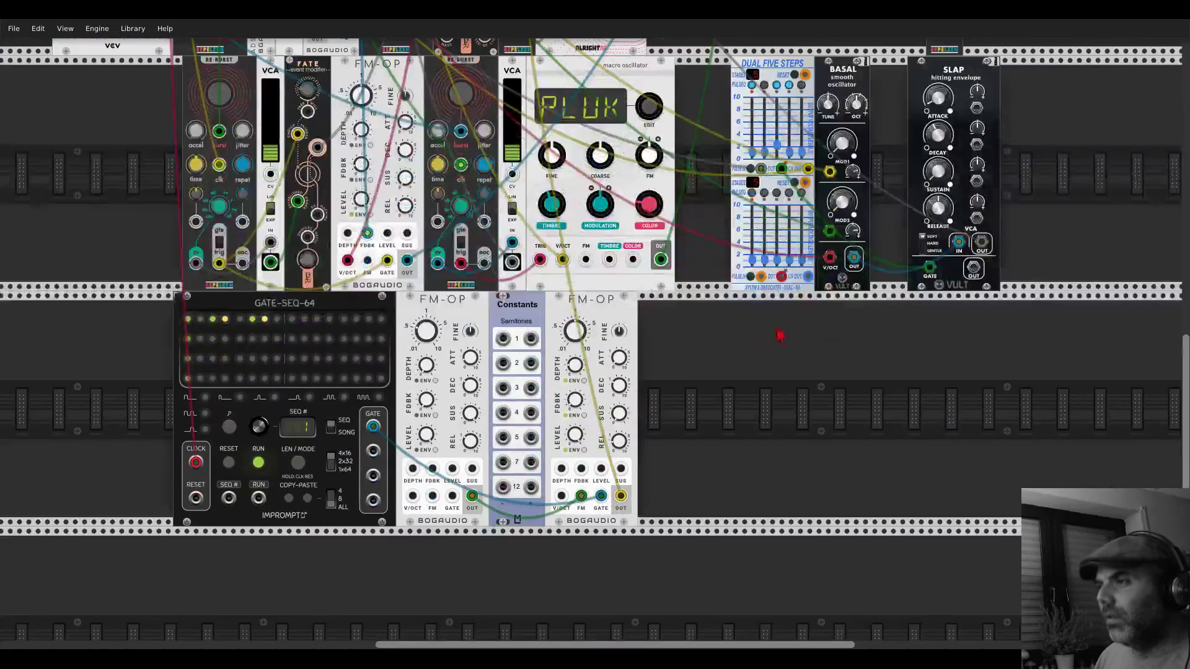
- Patch the second-column 3-semitone output of Constants into the second new FM-OP's V/OCT input
{"action": "left_click_drag", "start_coordinate": [502, 338], "coordinate": [559, 497]}
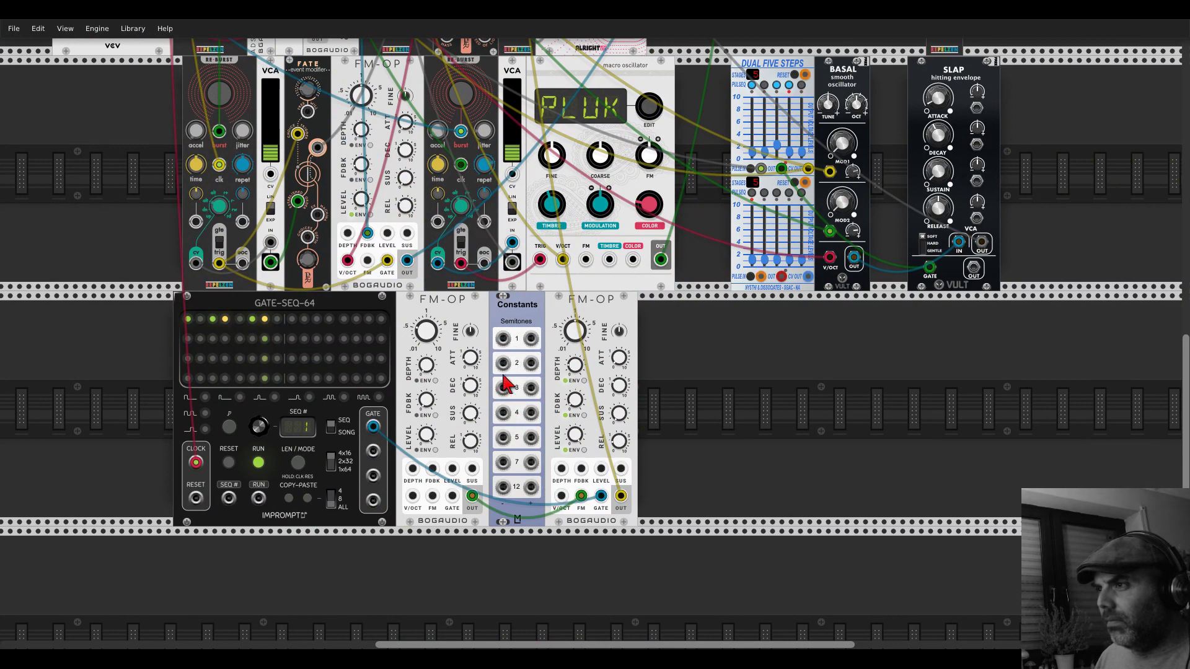
{"action": "left_click_drag", "start_coordinate": [502, 363], "coordinate": [531, 395]}
{"action": "scroll", "coordinate": [530, 339], "scroll_direction": "up", "scroll_amount": 1}
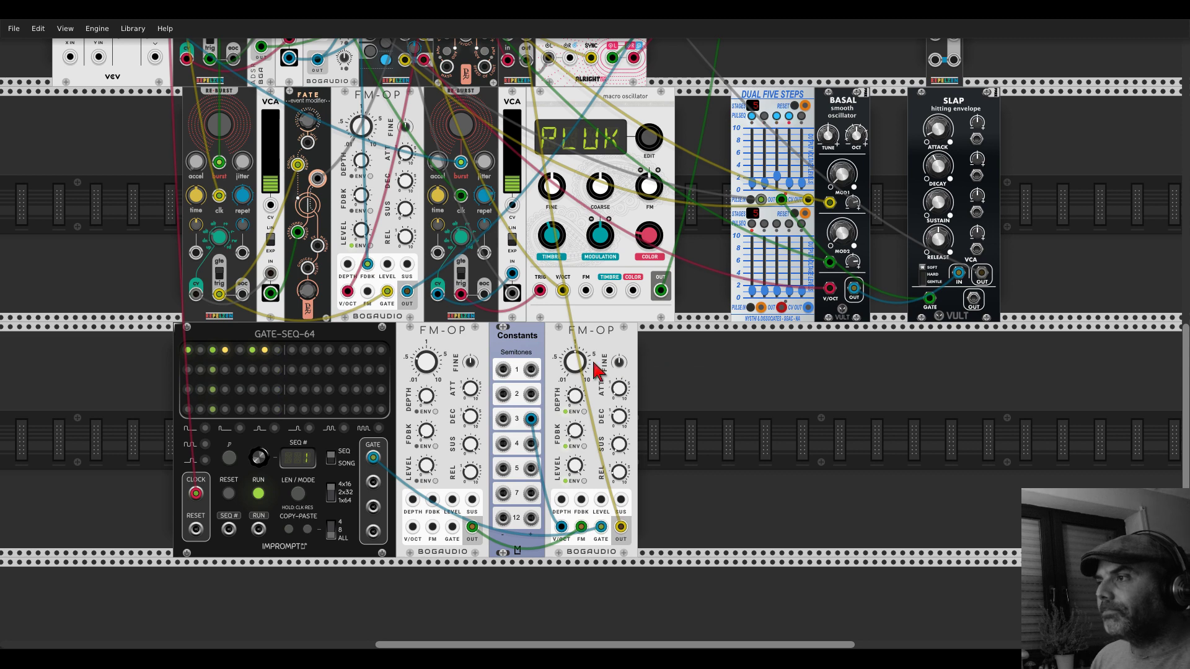
{"action": "left_click_drag", "start_coordinate": [587, 371], "coordinate": [582, 372]}
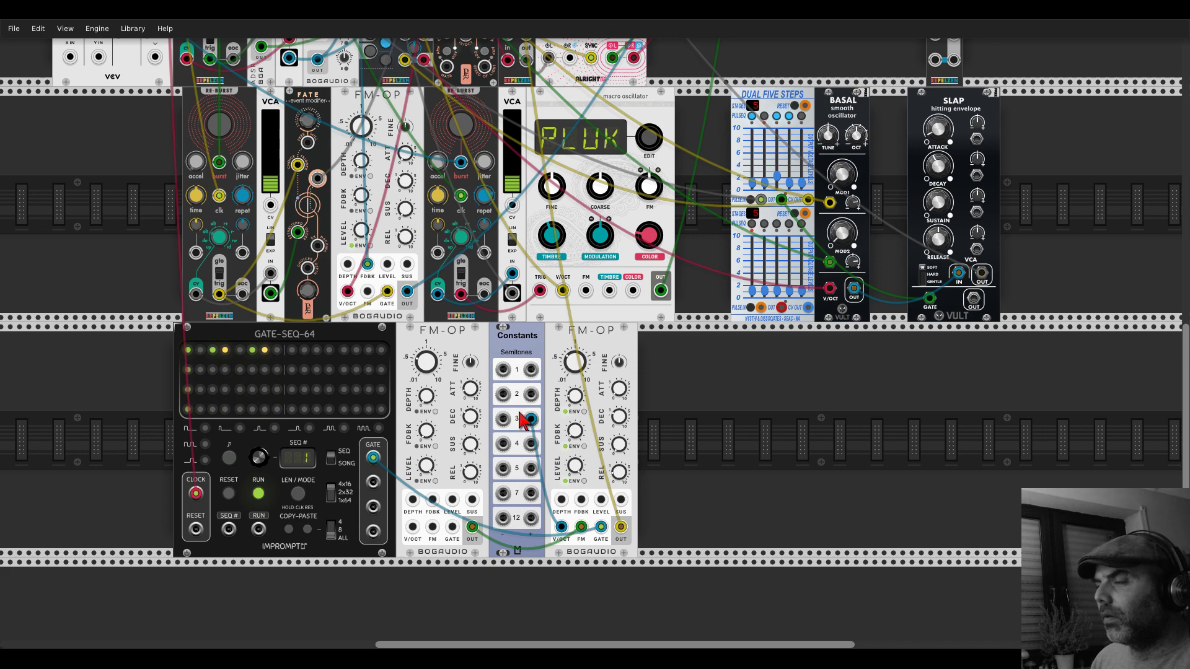
- Shift the GATE-SEQ-64, FM-OP and Constants group slightly so its edge lines up with the row above, keeping the modules adjacent
{"action": "scroll", "coordinate": [709, 353], "scroll_direction": "down", "scroll_amount": 4}
{"action": "scroll", "coordinate": [608, 333], "scroll_direction": "up", "scroll_amount": 3}
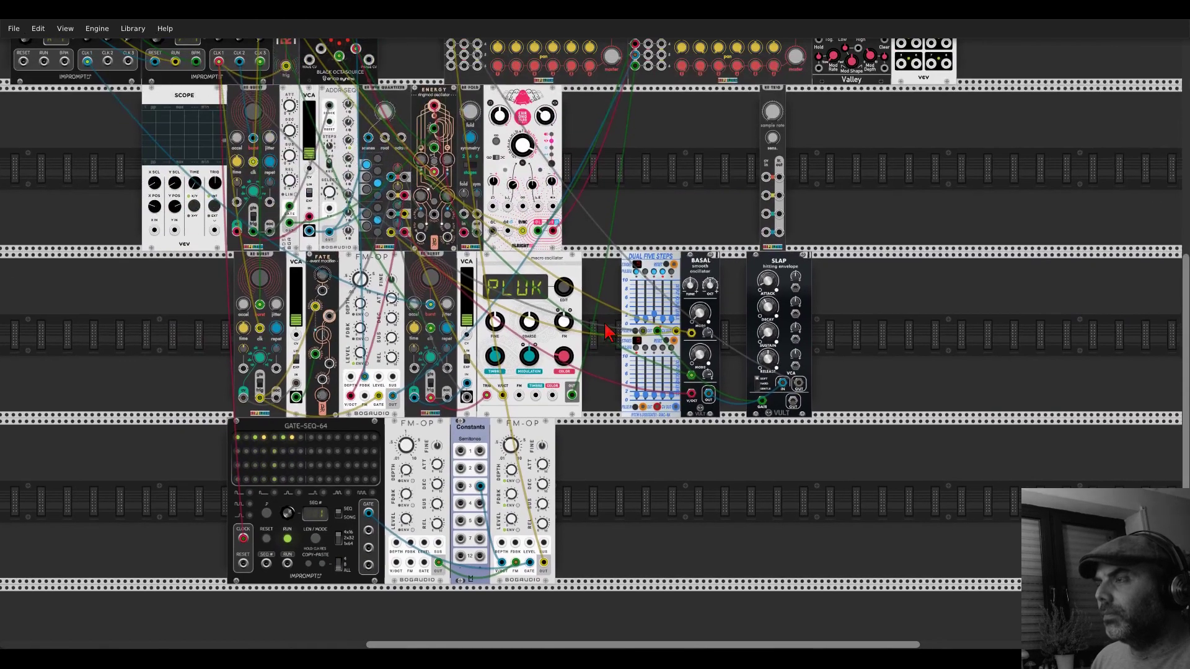
{"action": "left_click_drag", "start_coordinate": [607, 333], "coordinate": [619, 310]}
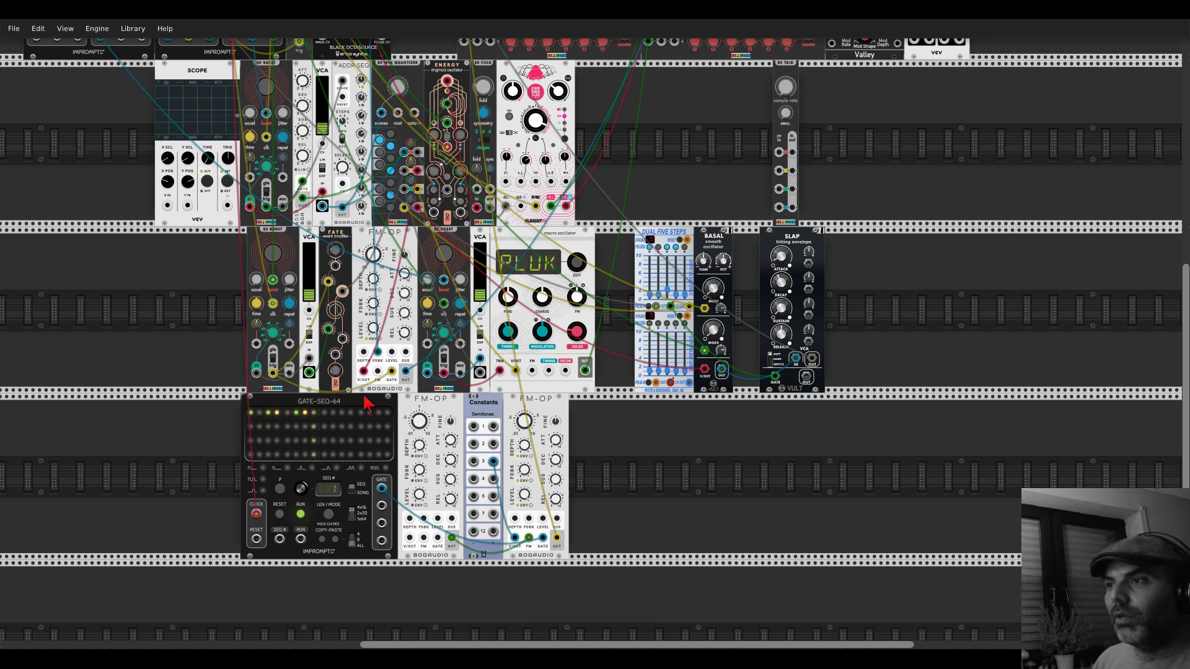
{"action": "left_click_drag", "start_coordinate": [365, 403], "coordinate": [377, 404]}
{"action": "left_click_drag", "start_coordinate": [535, 404], "coordinate": [526, 404]}
{"action": "left_click_drag", "start_coordinate": [362, 403], "coordinate": [367, 403]}
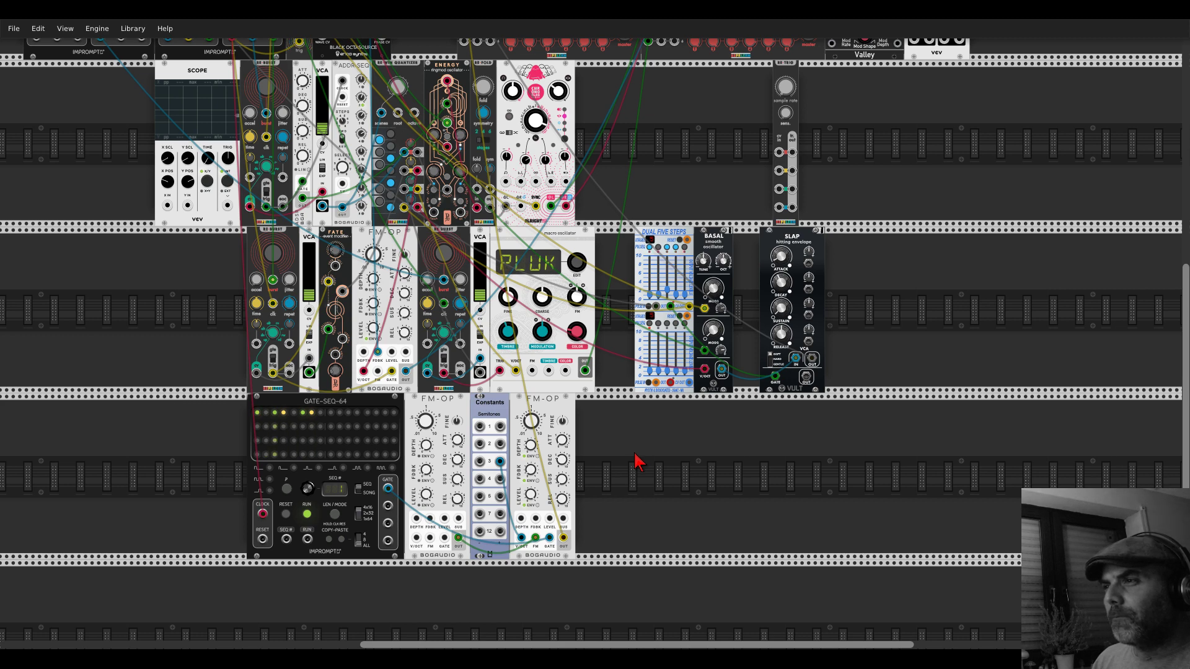
{"action": "scroll", "coordinate": [561, 526], "scroll_direction": "up", "scroll_amount": 3}
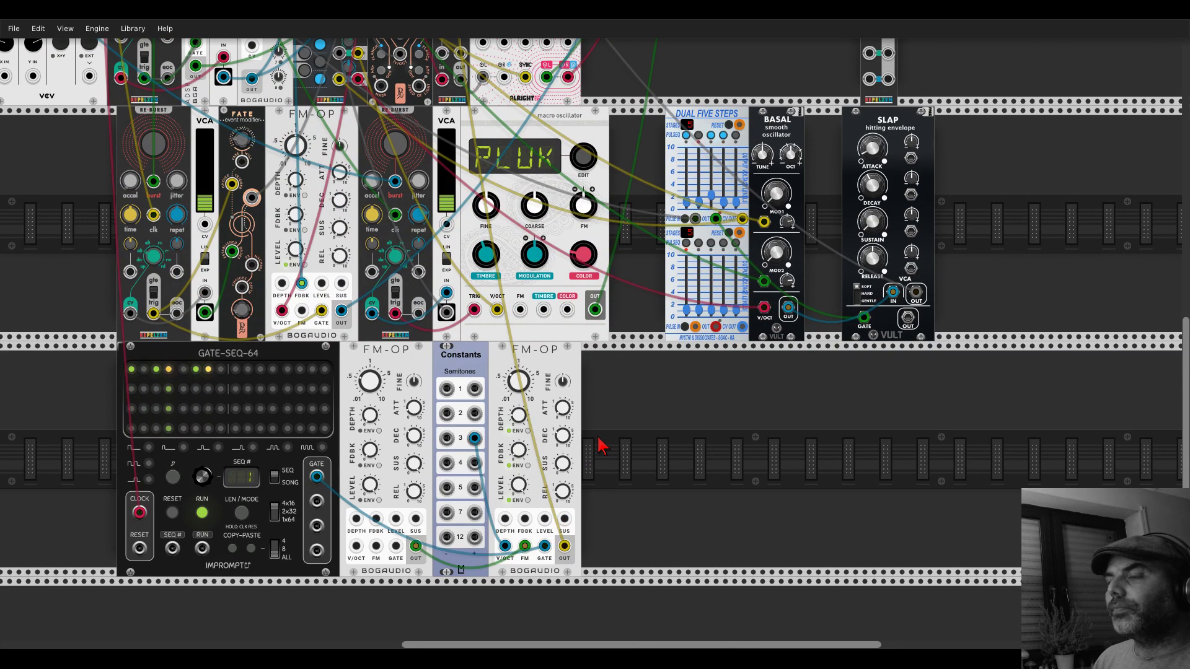
{"action": "scroll", "coordinate": [618, 414], "scroll_direction": "down", "scroll_amount": 1}
{"action": "scroll", "coordinate": [618, 414], "scroll_direction": "down", "scroll_amount": 1}
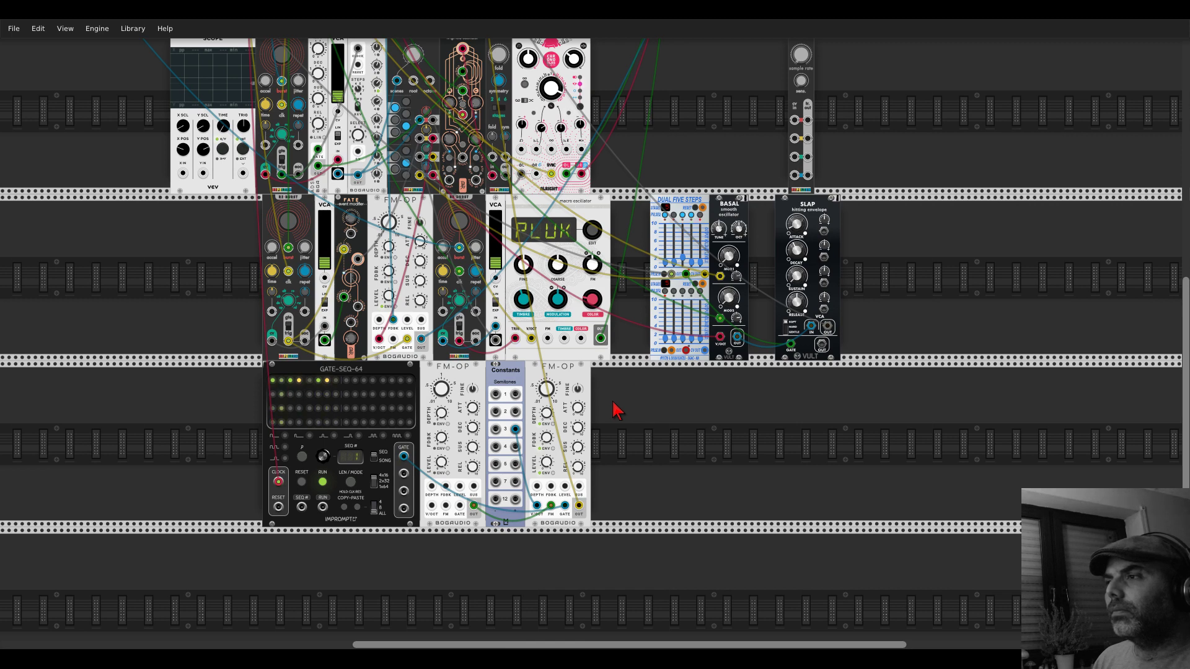
{"action": "mouse_move", "coordinate": [439, 397]}
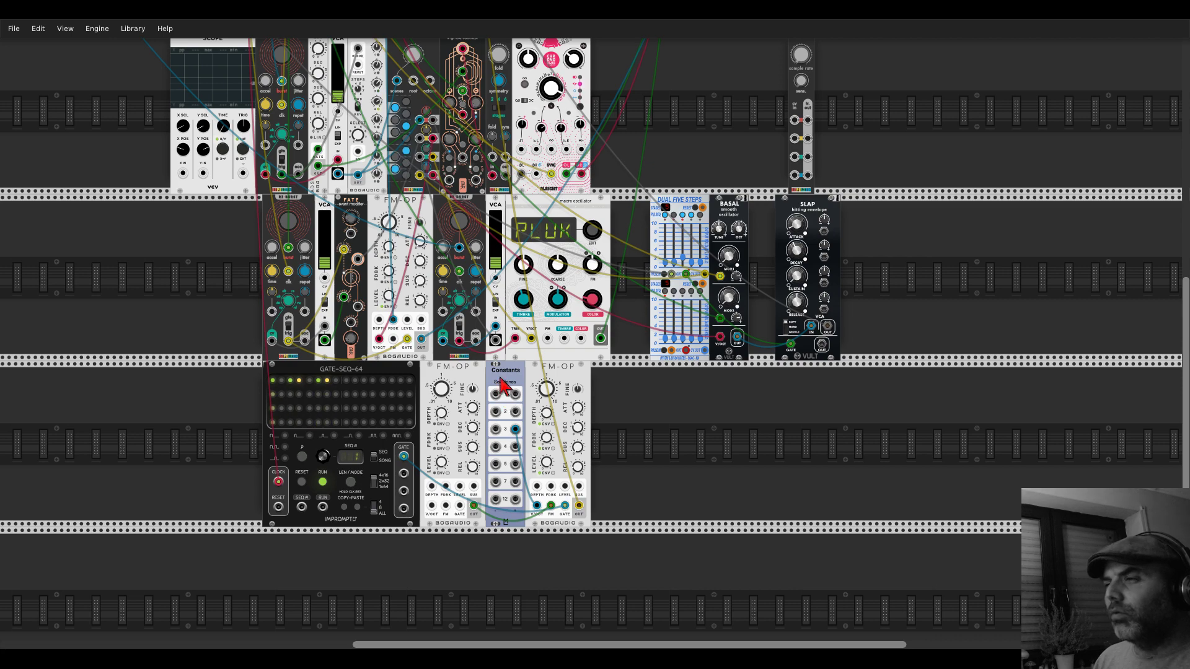
{"action": "scroll", "coordinate": [501, 383], "scroll_direction": "up", "scroll_amount": 5}
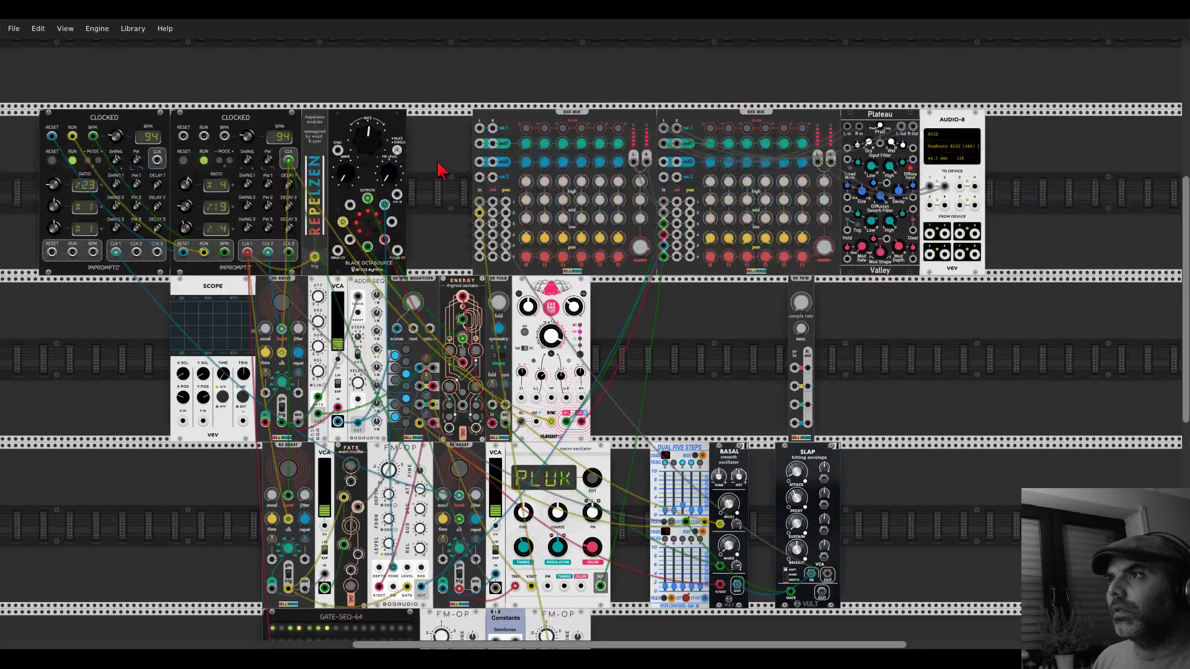
- Search the module library for "sample" and add an S&H 8 module directly beside the second new FM-OP
{"action": "scroll", "coordinate": [459, 223], "scroll_direction": "down", "scroll_amount": 5}
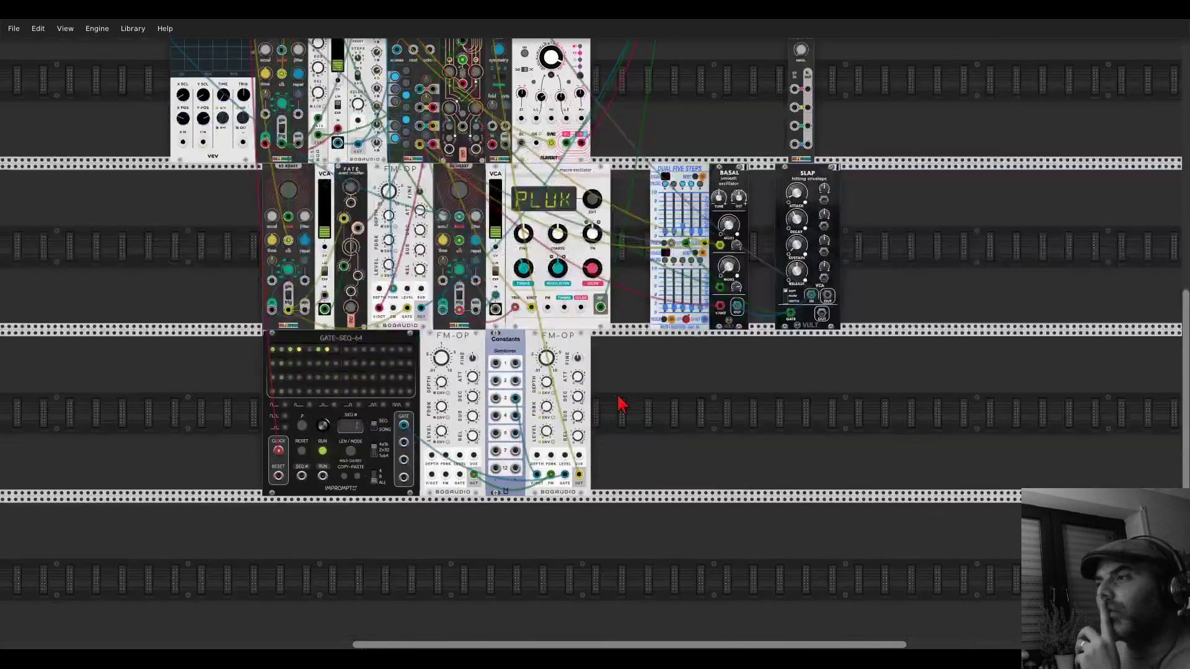
{"action": "right_click", "coordinate": [620, 404]}
{"action": "type", "text": "sample"}
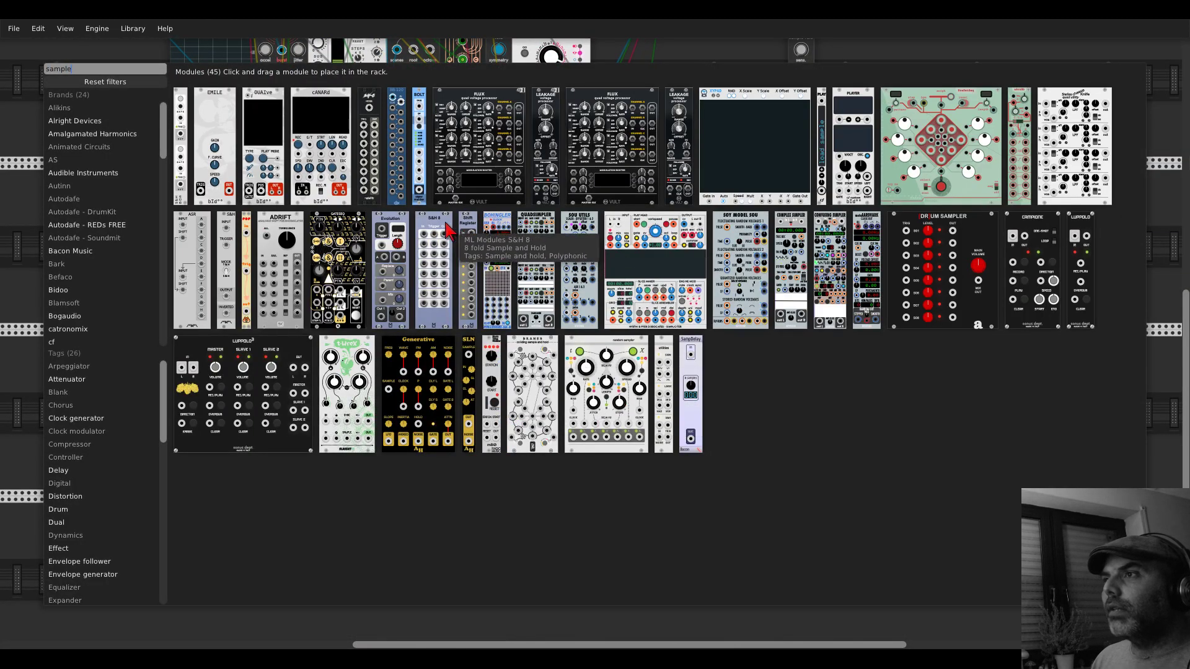
{"action": "key", "text": "Escape"}
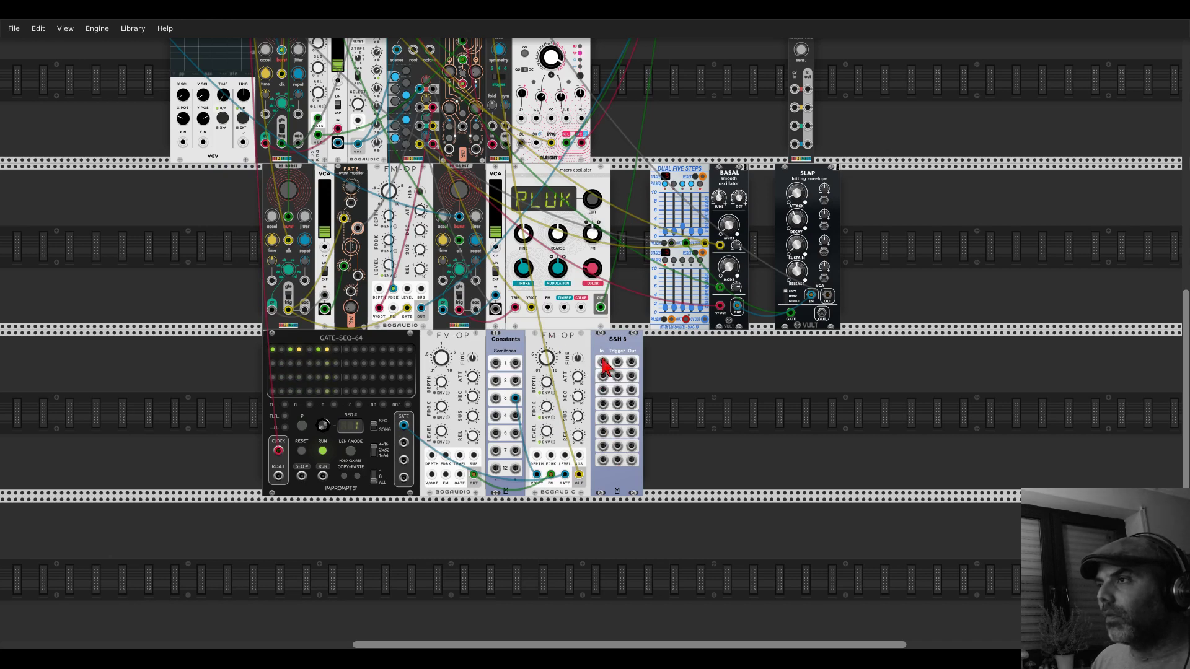
- Wire S&H 8's first channel: RE-WIN QUANTIZER's first output into In, second Clocked's CLK 2 into Trigger, Out into the second new FM-OP's V/OCT
{"action": "left_click_drag", "start_coordinate": [602, 361], "coordinate": [434, 90]}
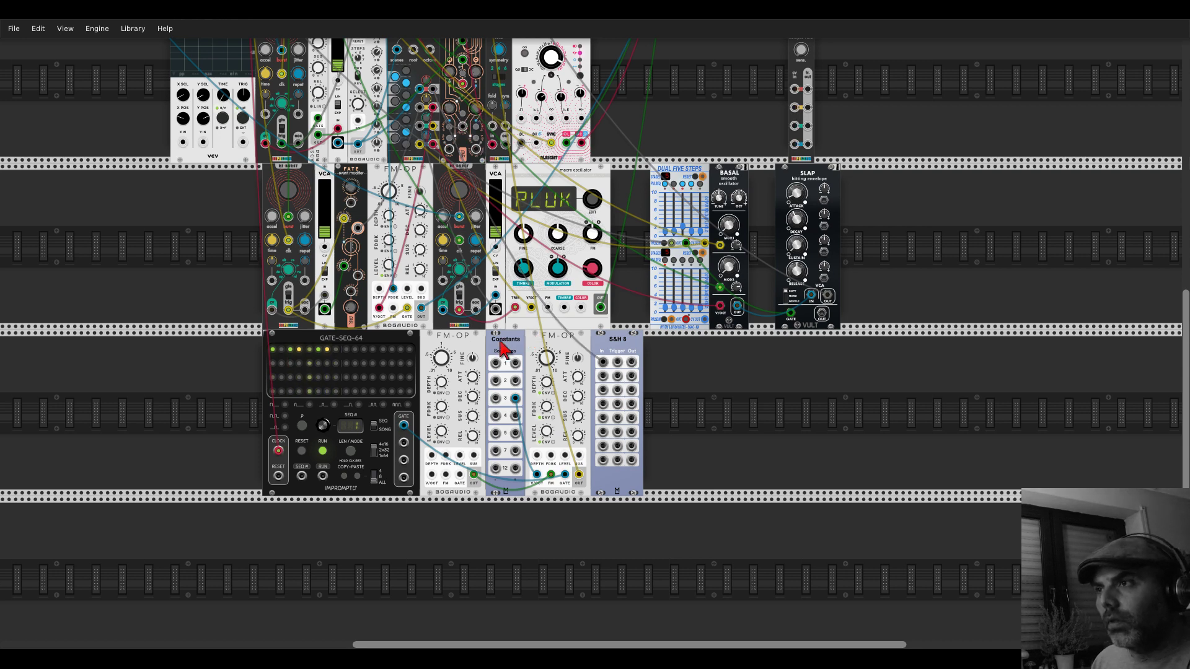
{"action": "scroll", "coordinate": [462, 352], "scroll_direction": "up", "scroll_amount": 5}
{"action": "scroll", "coordinate": [461, 352], "scroll_direction": "up", "scroll_amount": 1}
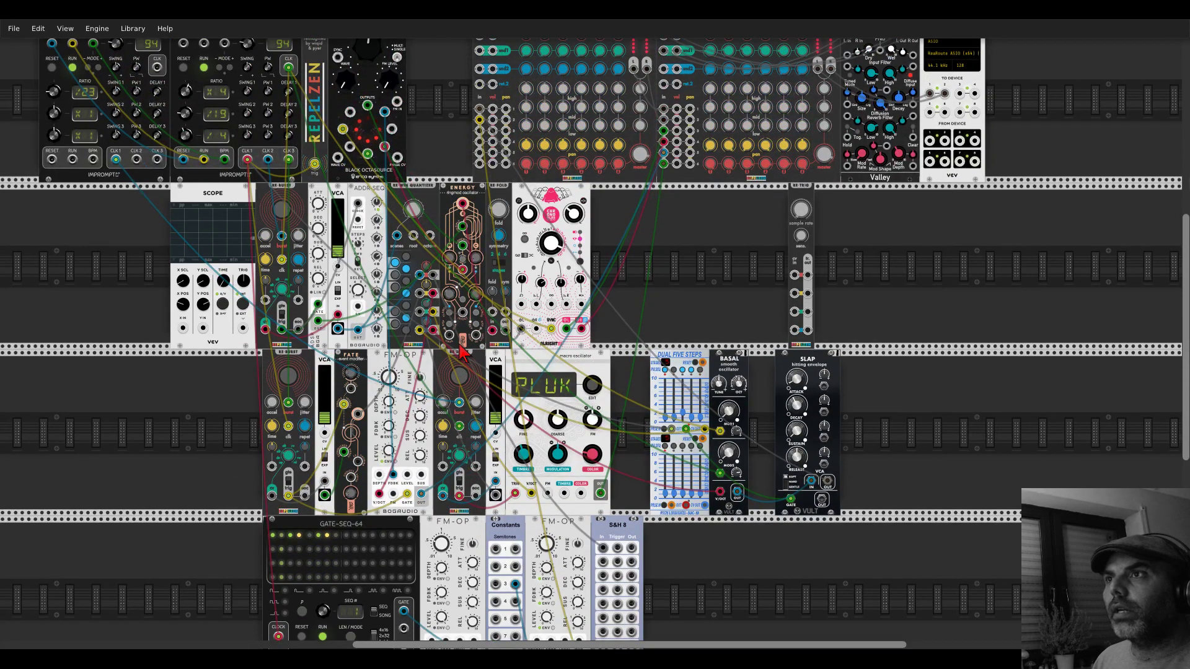
{"action": "scroll", "coordinate": [461, 352], "scroll_direction": "down", "scroll_amount": 5}
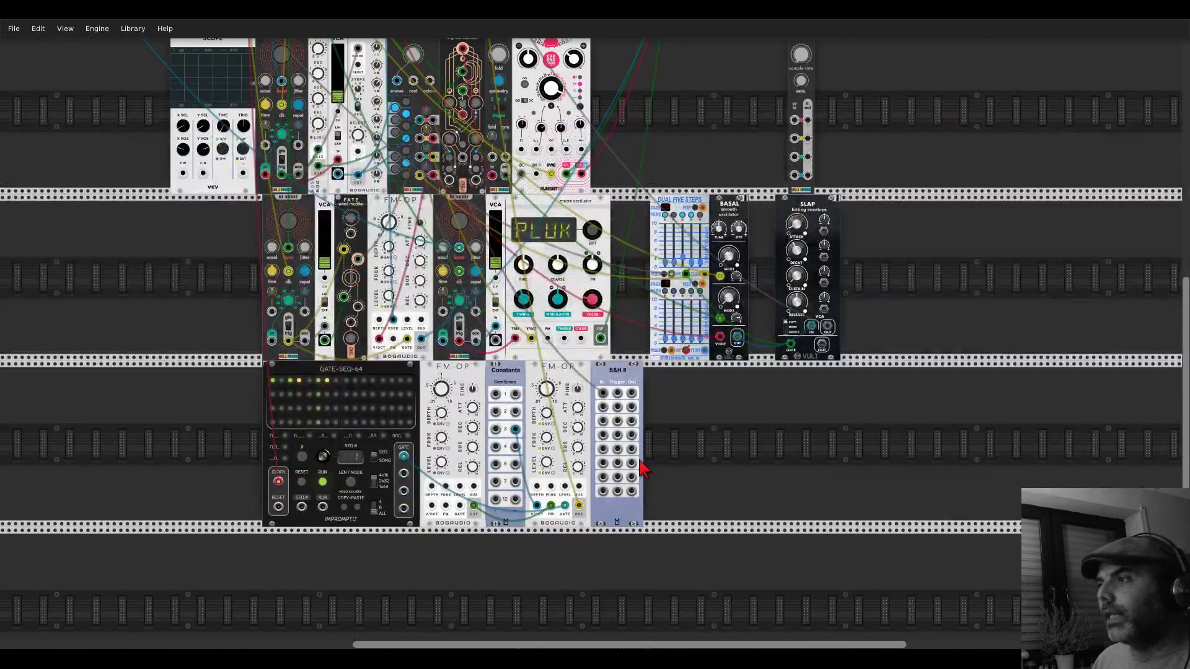
{"action": "scroll", "coordinate": [273, 229], "scroll_direction": "up", "scroll_amount": 7}
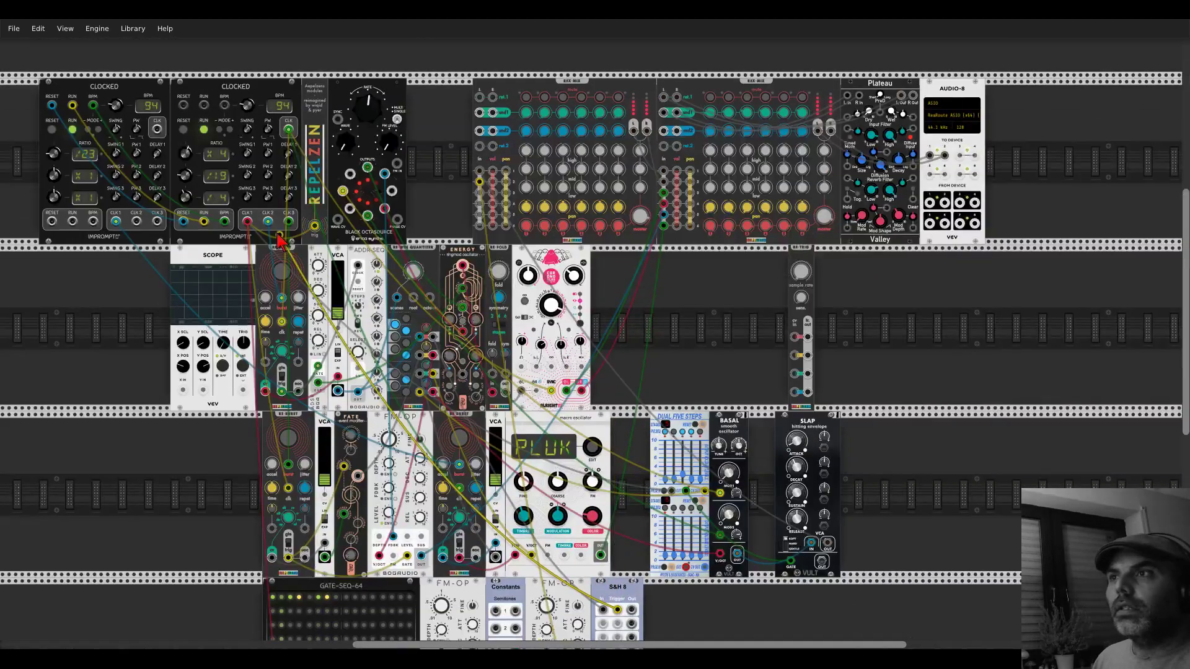
{"action": "scroll", "coordinate": [527, 390], "scroll_direction": "down", "scroll_amount": 5}
{"action": "scroll", "coordinate": [552, 445], "scroll_direction": "up", "scroll_amount": 5}
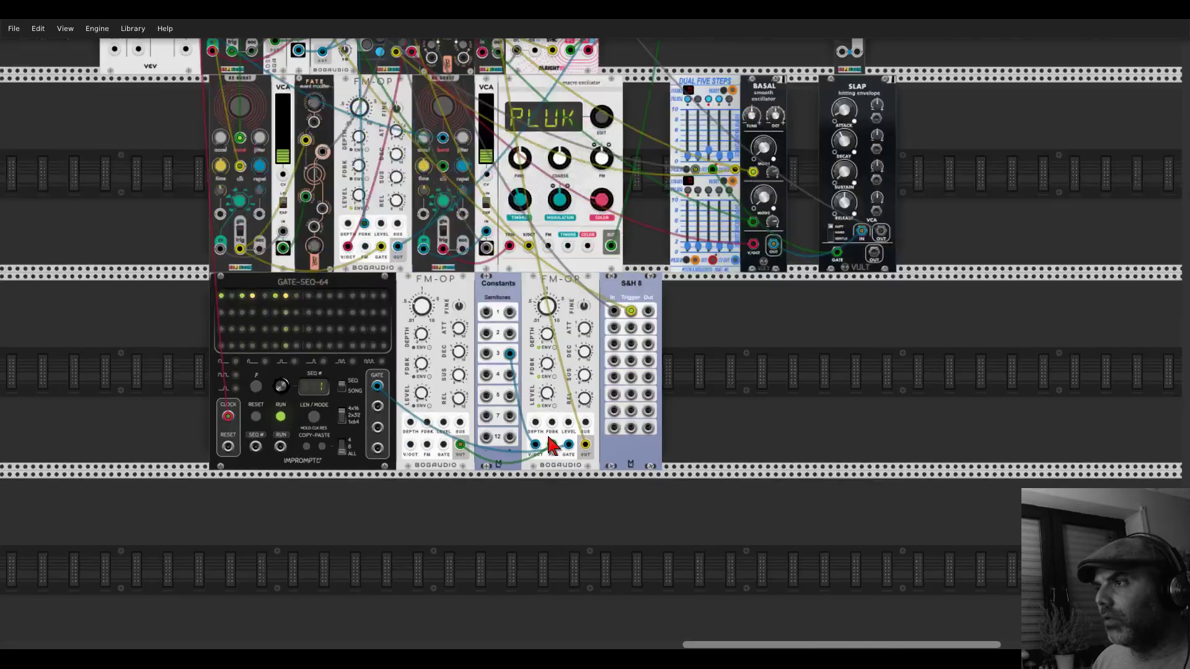
{"action": "left_click_drag", "start_coordinate": [530, 448], "coordinate": [689, 260]}
- Delete the Constants module and move the second new FM-OP and S&H 8 over to close the gap
{"action": "right_click", "coordinate": [464, 220]}
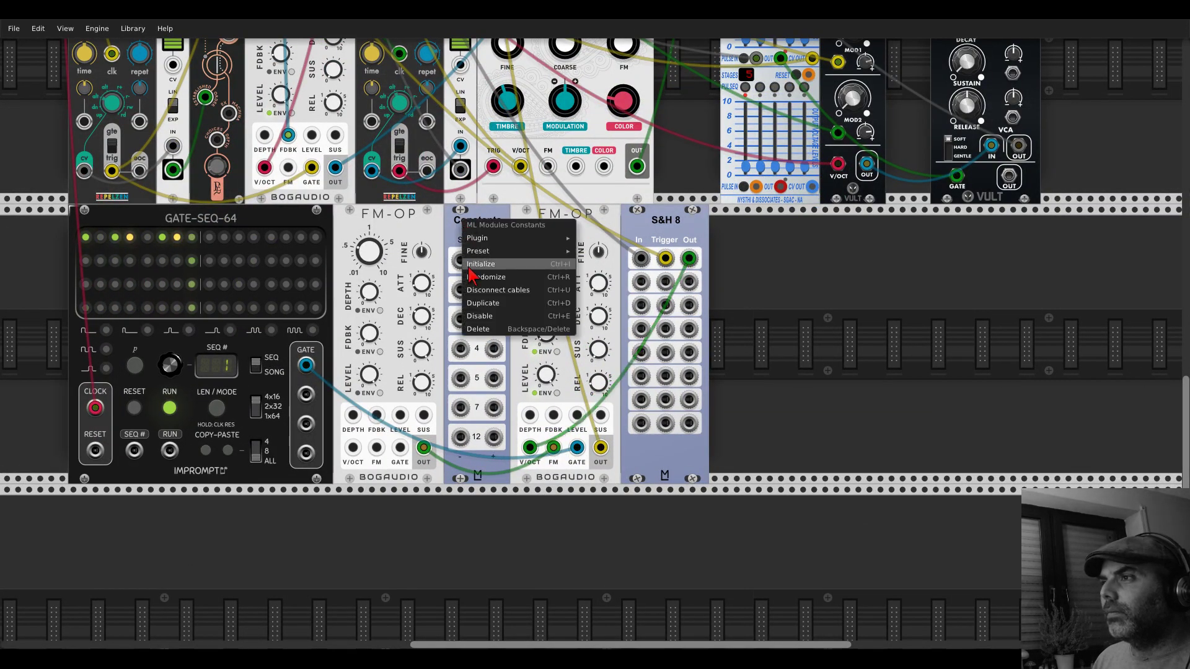
{"action": "left_click", "coordinate": [479, 329]}
{"action": "left_click_drag", "start_coordinate": [642, 226], "coordinate": [589, 223]}
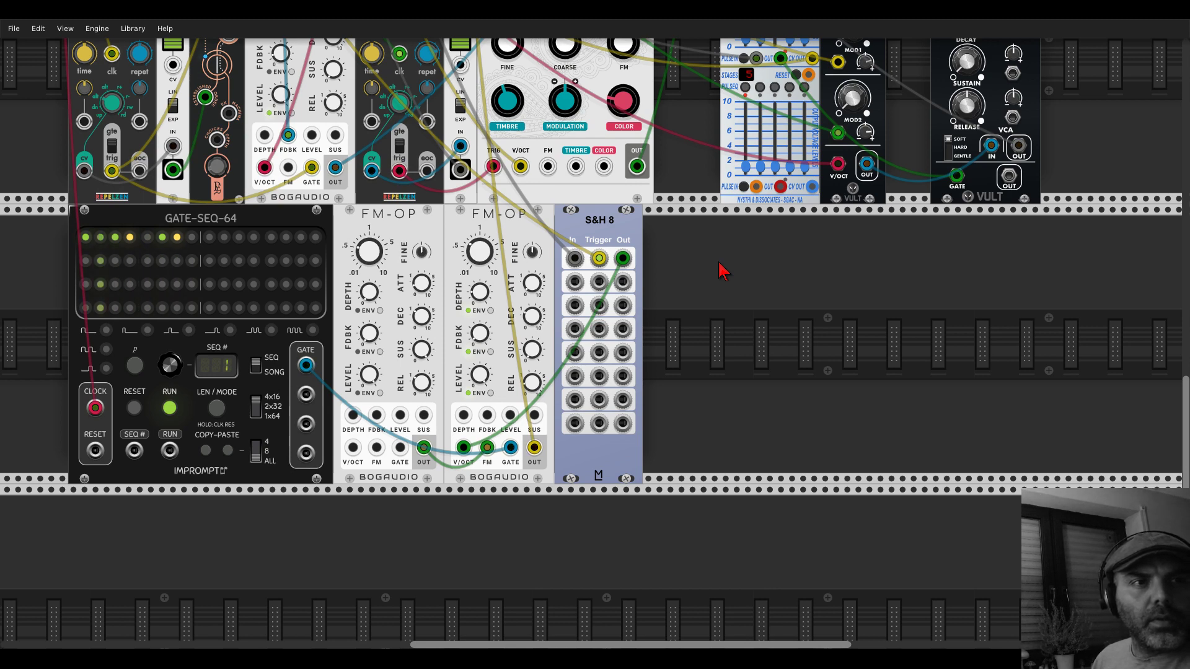
- Fine-tune the frequency ratio knobs of both new FM-OP modules
{"action": "scroll", "coordinate": [706, 270], "scroll_direction": "down", "scroll_amount": 5}
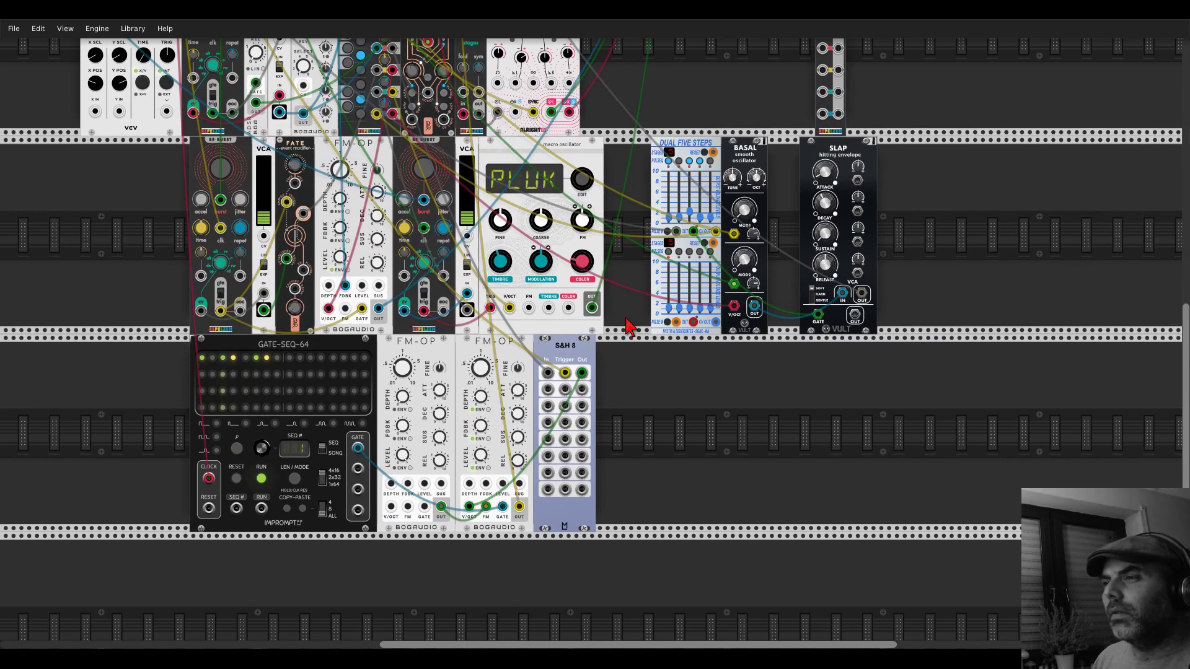
{"action": "scroll", "coordinate": [427, 440], "scroll_direction": "up", "scroll_amount": 2}
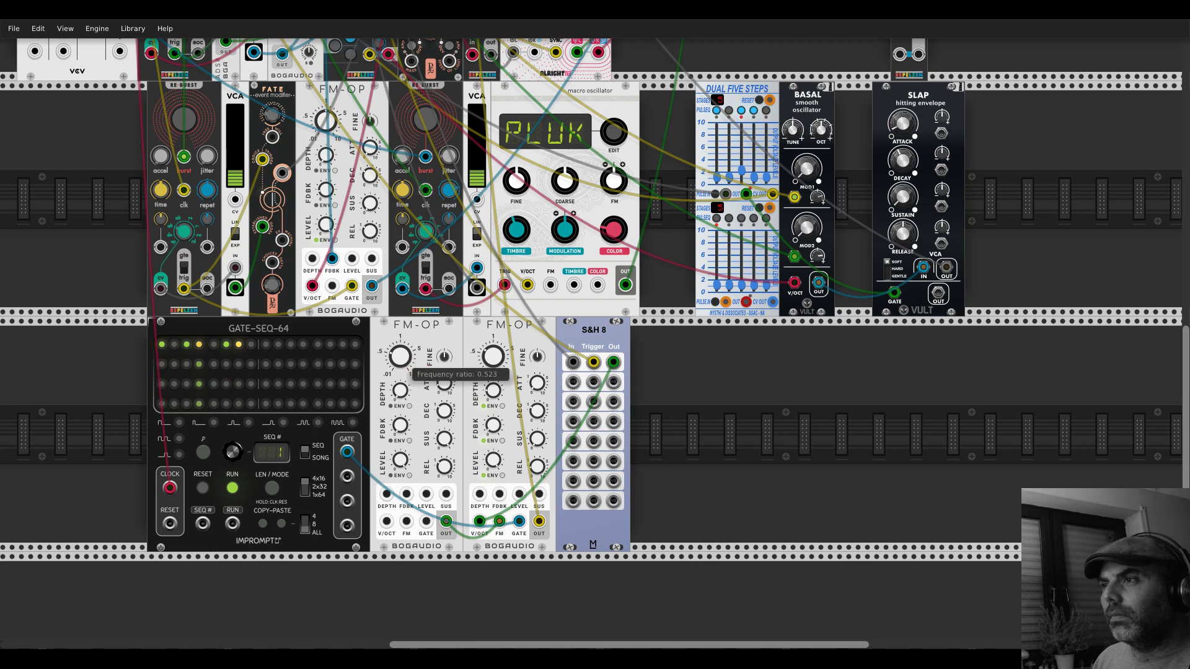
{"action": "scroll", "coordinate": [412, 391], "scroll_direction": "up", "scroll_amount": 1}
{"action": "left_click_drag", "start_coordinate": [400, 387], "coordinate": [413, 366]}
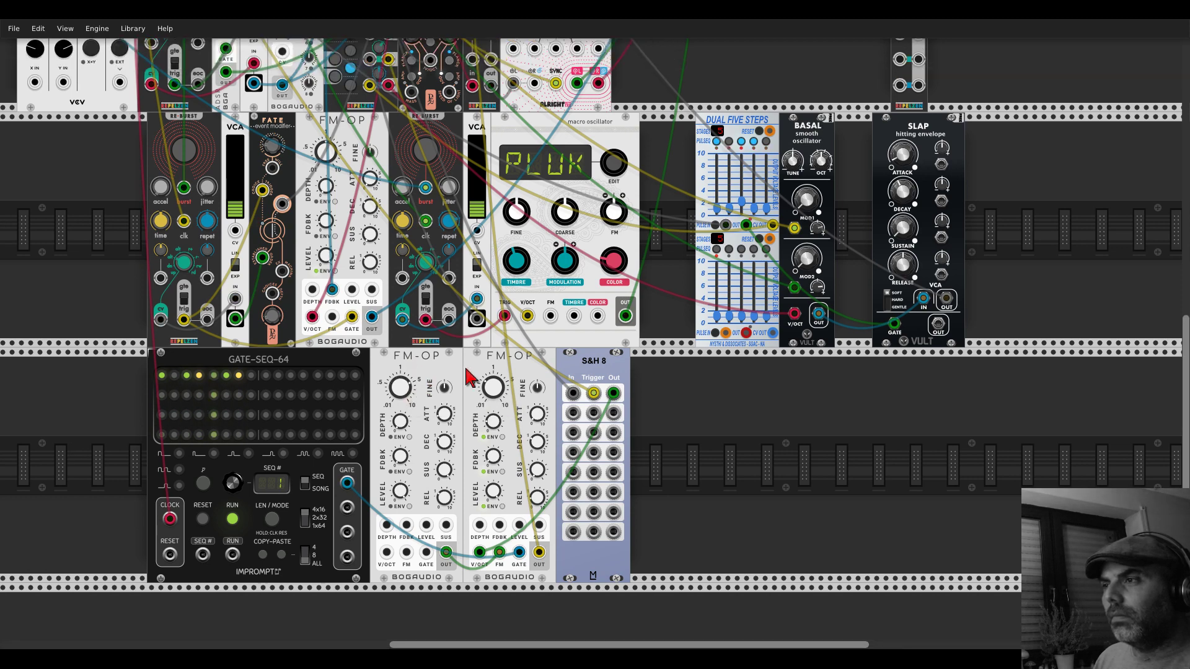
{"action": "left_click_drag", "start_coordinate": [497, 391], "coordinate": [497, 375]}
{"action": "mouse_move", "coordinate": [400, 388]}
{"action": "left_mouse_down"}
{"action": "mouse_move", "coordinate": [399, 412]}
{"action": "mouse_move", "coordinate": [400, 393]}
{"action": "left_mouse_up"}
- Adjust the depth of the second new FM-OP and the feedback of the first new FM-OP
{"action": "scroll", "coordinate": [680, 383], "scroll_direction": "down", "scroll_amount": 5}
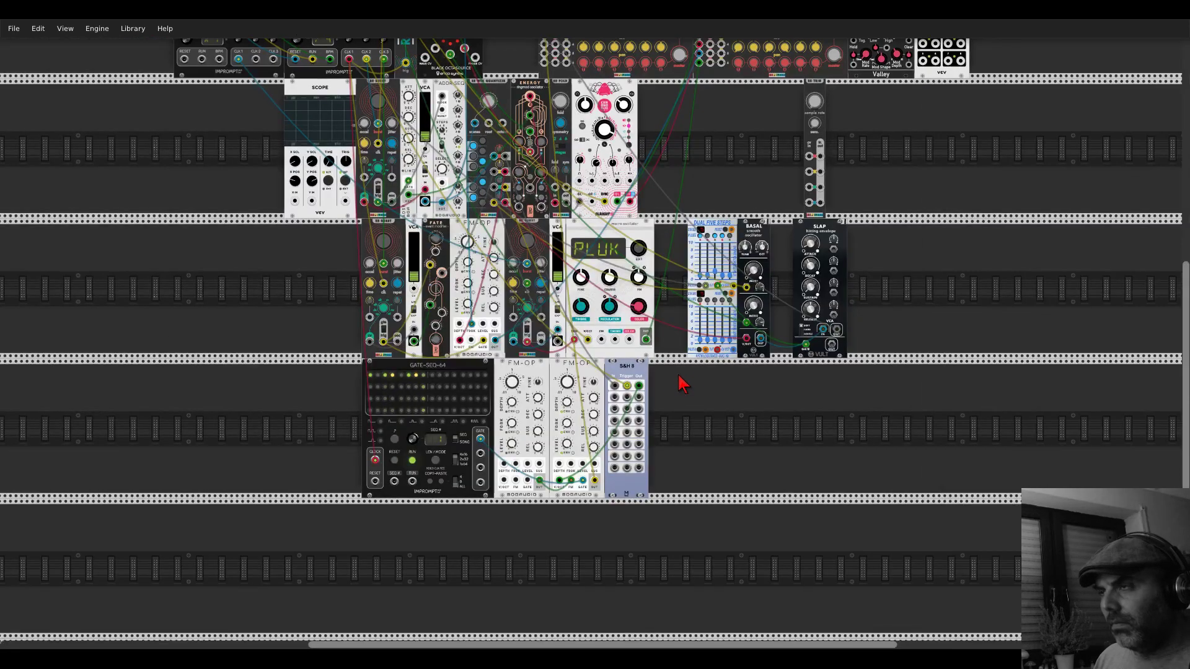
{"action": "scroll", "coordinate": [691, 380], "scroll_direction": "down", "scroll_amount": 2}
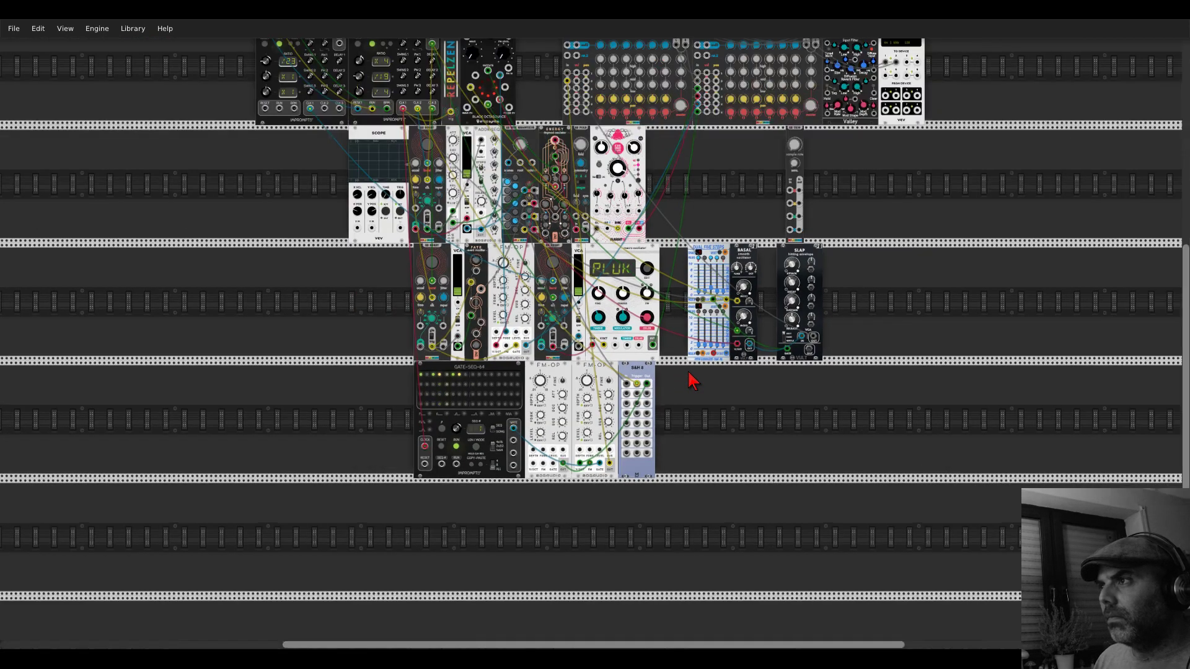
{"action": "left_click_drag", "start_coordinate": [869, 297], "coordinate": [808, 309]}
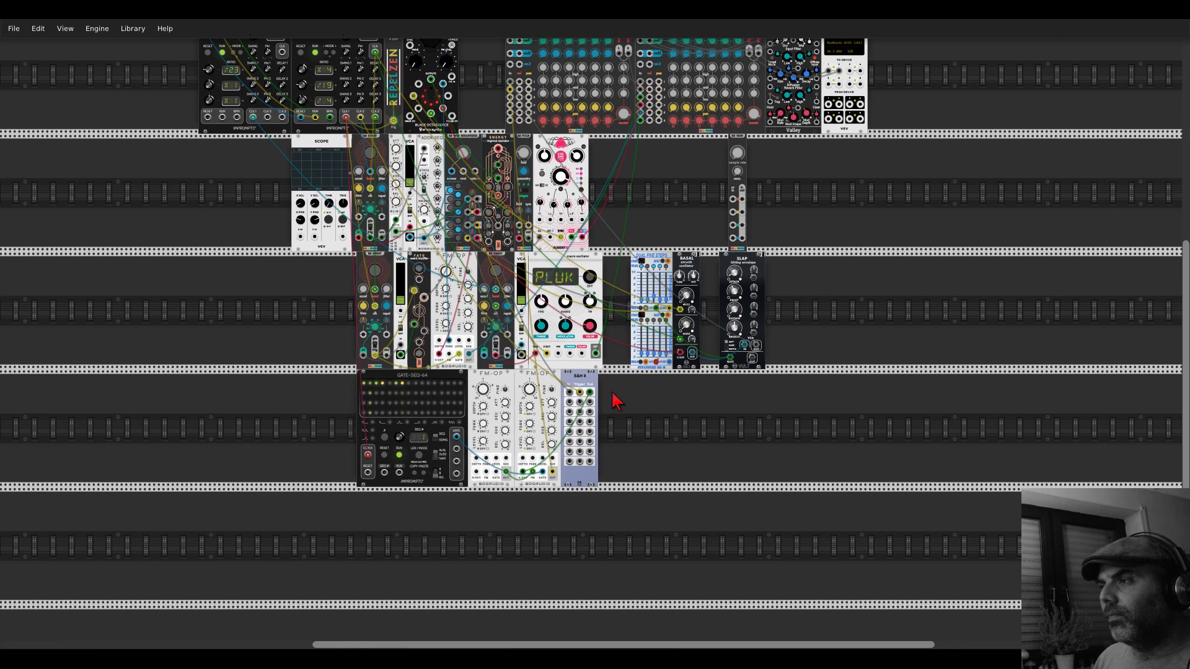
{"action": "scroll", "coordinate": [612, 401], "scroll_direction": "up", "scroll_amount": 2}
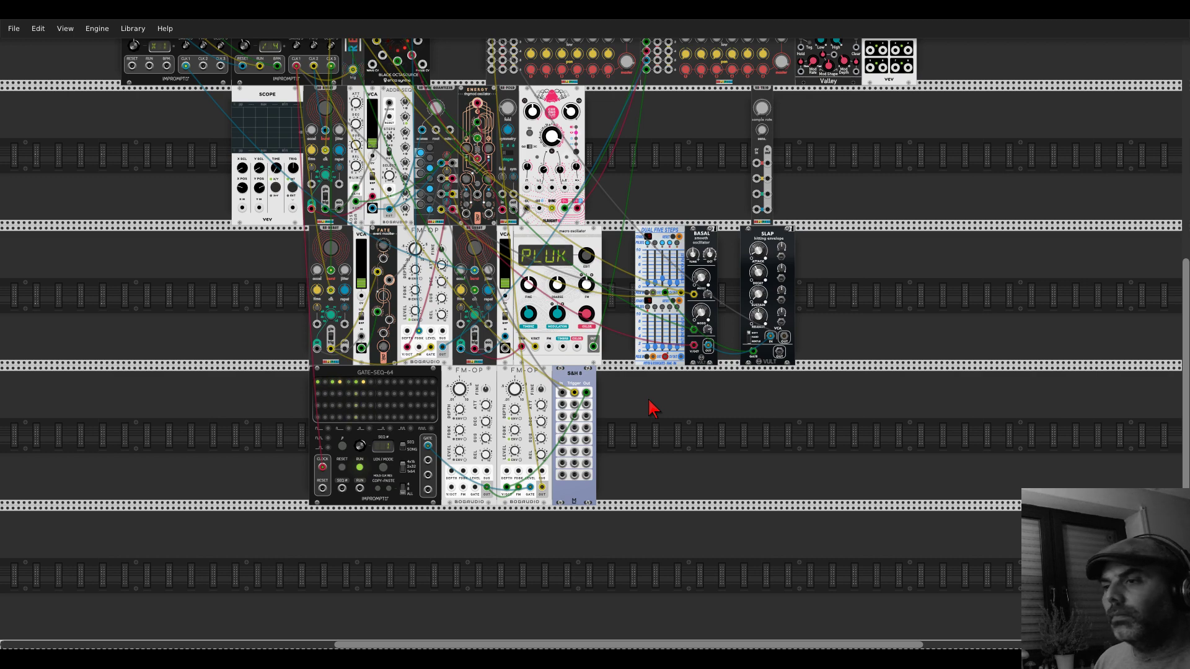
{"action": "scroll", "coordinate": [490, 441], "scroll_direction": "up", "scroll_amount": 3}
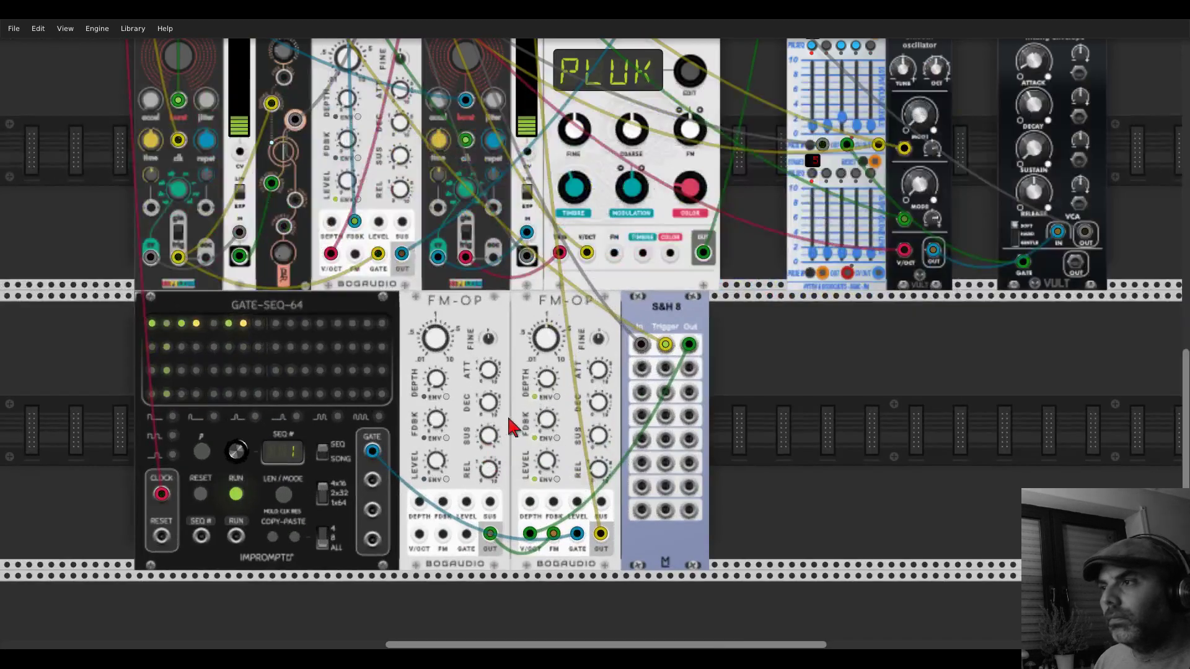
{"action": "mouse_move", "coordinate": [515, 409]}
{"action": "left_click_drag", "start_coordinate": [546, 378], "coordinate": [546, 424]}
{"action": "left_click_drag", "start_coordinate": [436, 419], "coordinate": [434, 422]}
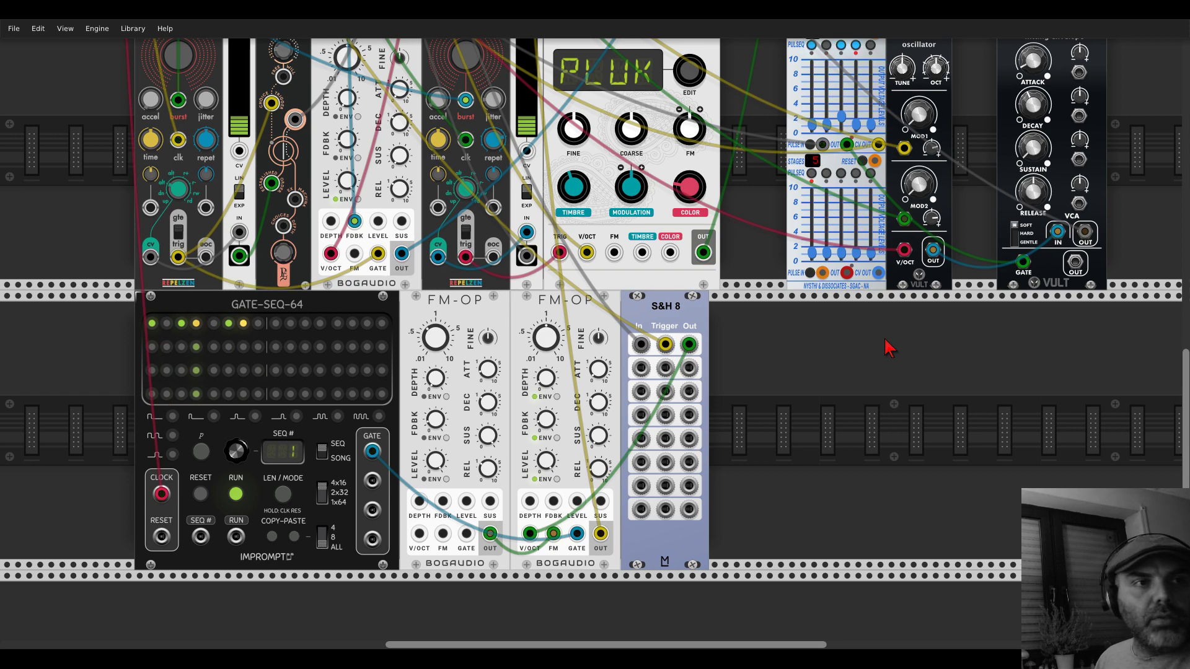
- Search the module library for "pico" and place the Pico DRUMS module directly beside S&H 8
{"action": "scroll", "coordinate": [883, 344], "scroll_direction": "down", "scroll_amount": 1}
{"action": "scroll", "coordinate": [765, 356], "scroll_direction": "down", "scroll_amount": 3}
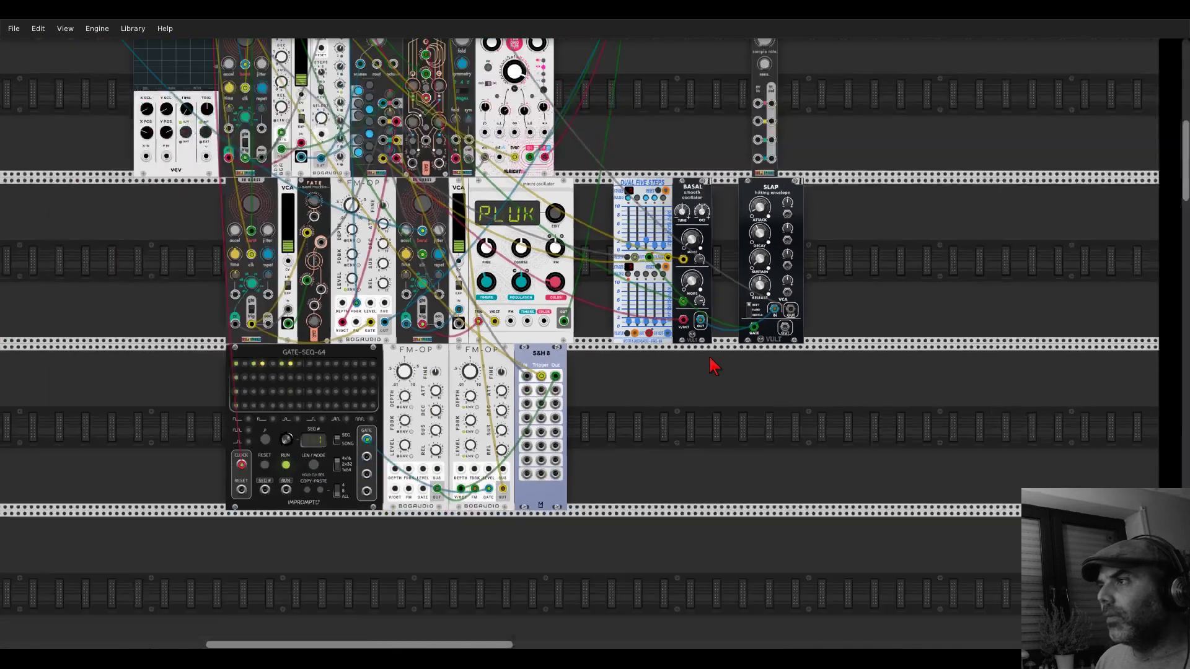
{"action": "right_click", "coordinate": [711, 406]}
{"action": "type", "text": "pico"}
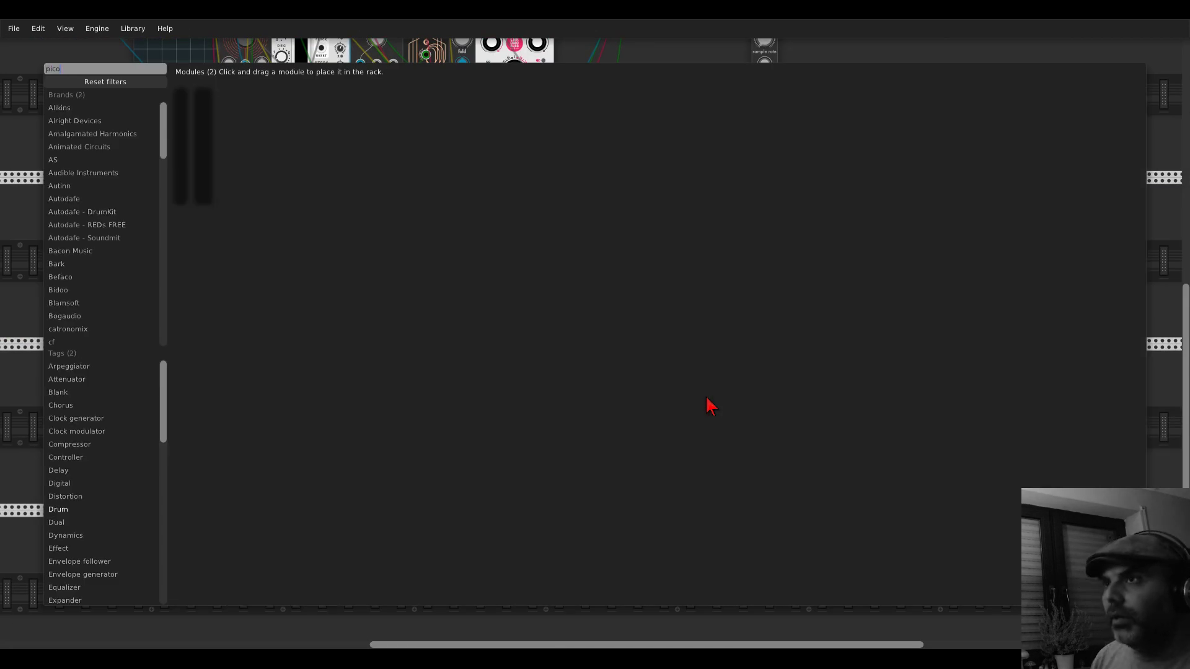
{"action": "left_click_drag", "start_coordinate": [194, 97], "coordinate": [541, 381]}
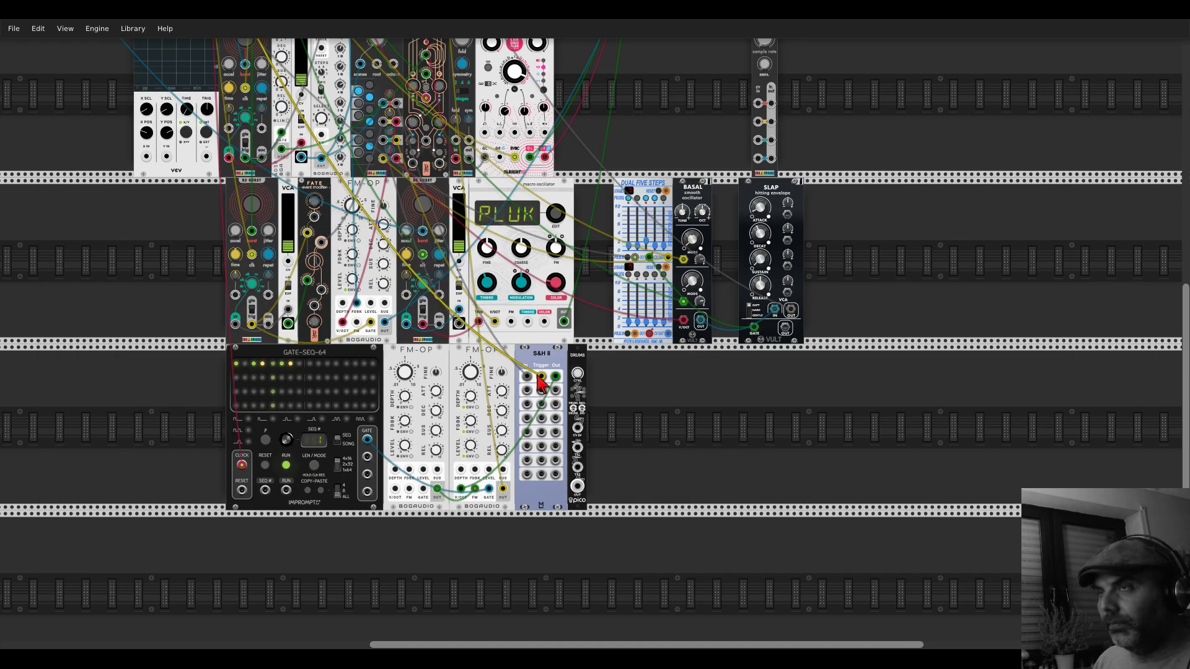
- Set the sequence length of GATE-SEQ-64 to 7 steps
{"action": "scroll", "coordinate": [538, 383], "scroll_direction": "up", "scroll_amount": 3}
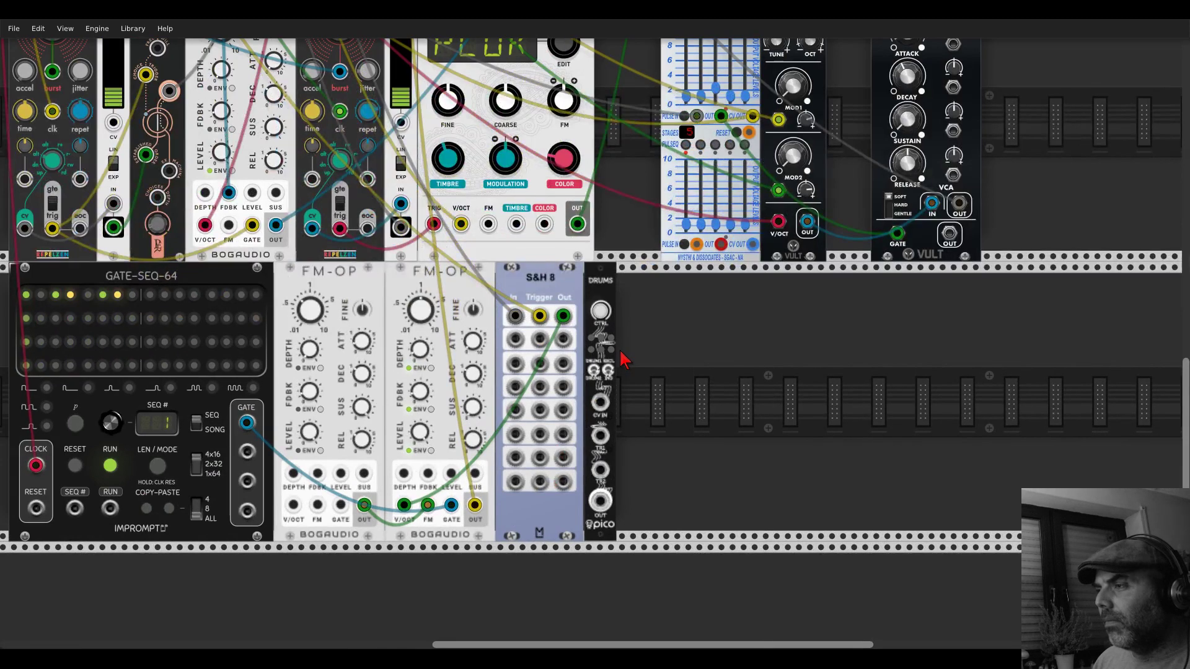
{"action": "scroll", "coordinate": [636, 372], "scroll_direction": "up", "scroll_amount": 2}
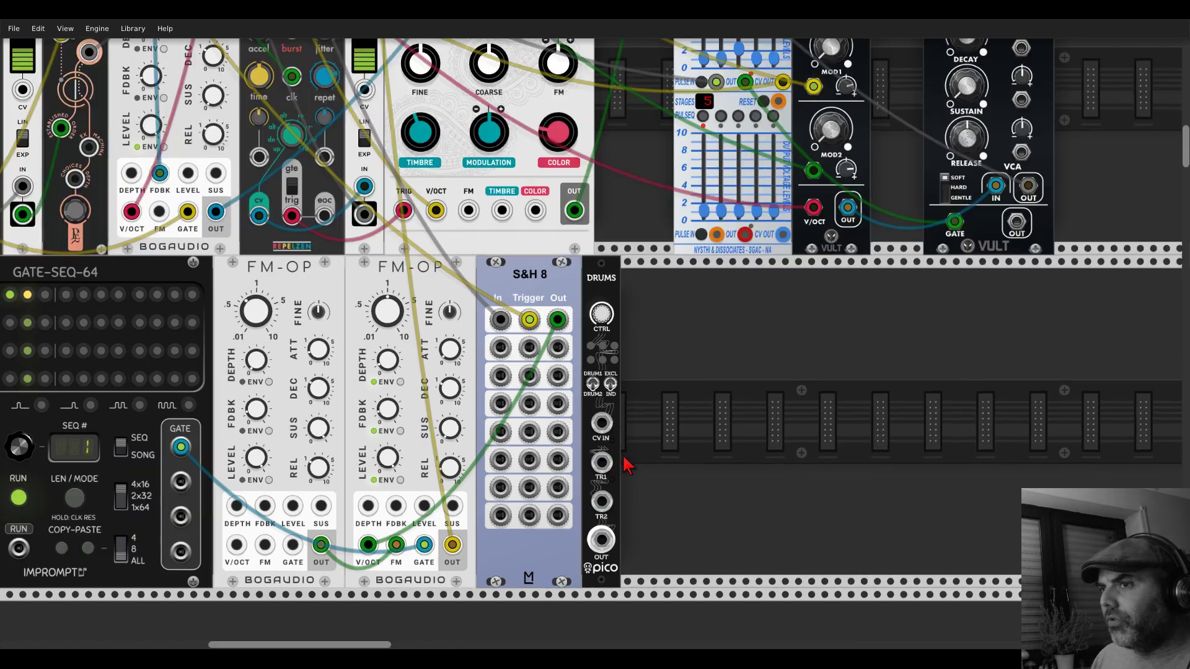
{"action": "scroll", "coordinate": [626, 468], "scroll_direction": "down", "scroll_amount": 2}
{"action": "left_click_drag", "start_coordinate": [674, 394], "coordinate": [894, 359]}
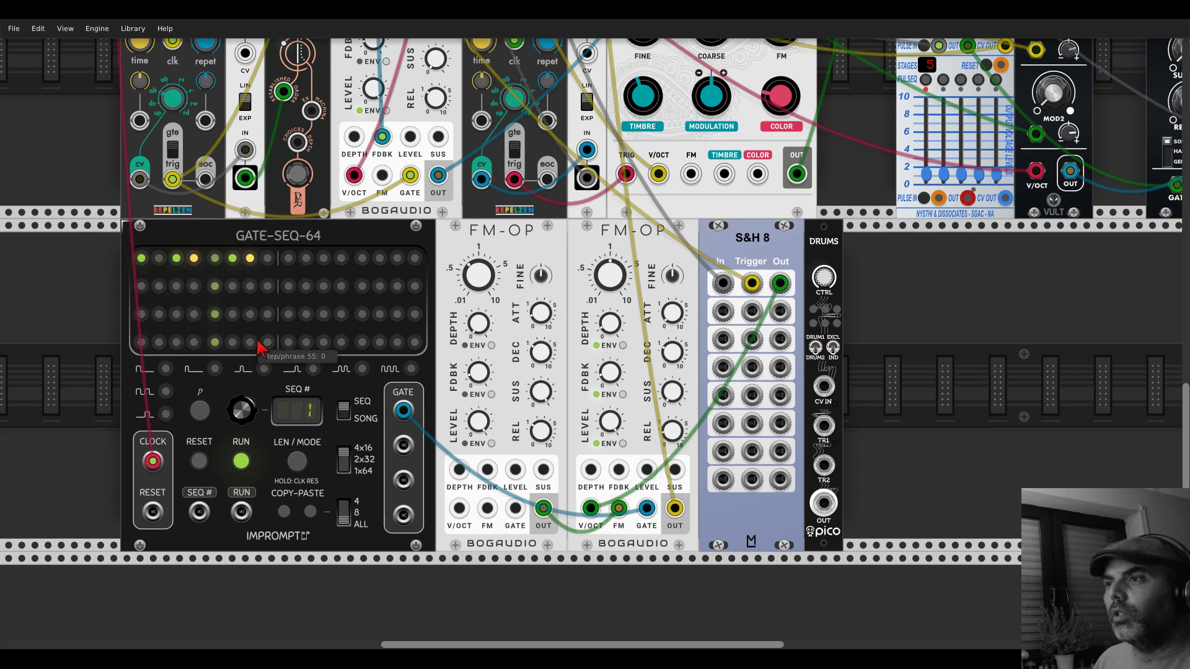
{"action": "left_click", "coordinate": [296, 462]}
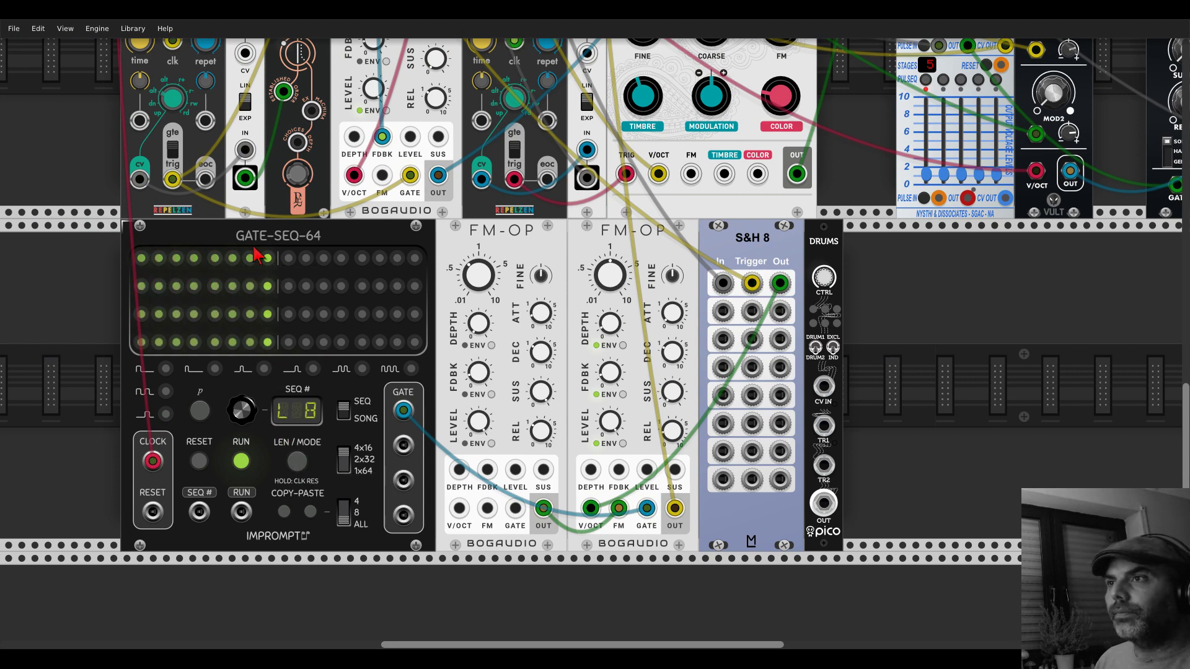
{"action": "left_click", "coordinate": [251, 259]}
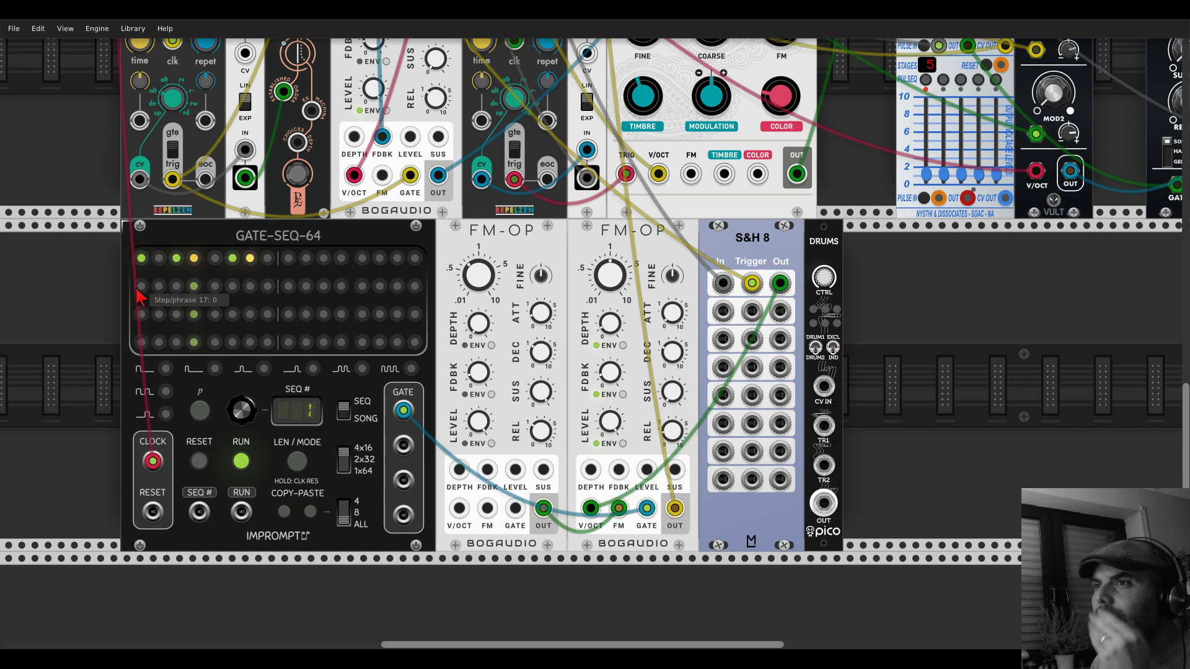
- Program GATE-SEQ-64's second row with gates on steps 1, 3, 4, 5, 6 and 7, giving steps 4, 5 and 7 a probability of .50
{"action": "left_click", "coordinate": [176, 285]}
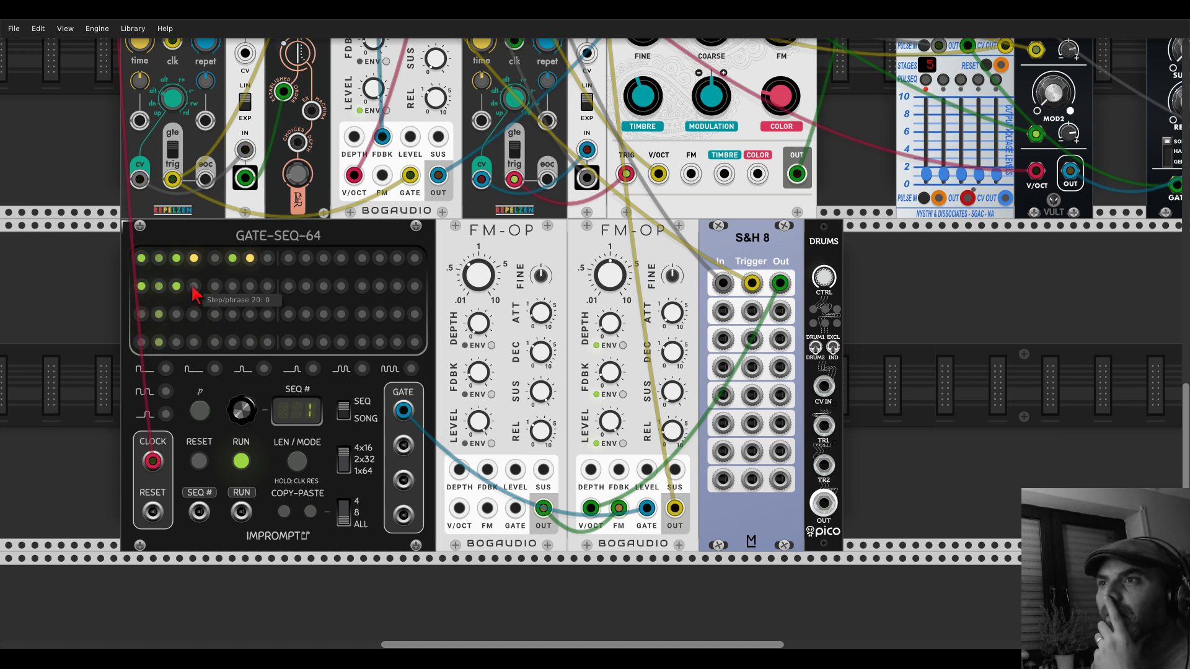
{"action": "left_click", "coordinate": [194, 286]}
{"action": "left_click", "coordinate": [200, 411]}
{"action": "left_click", "coordinate": [214, 286]}
{"action": "left_click", "coordinate": [200, 411]}
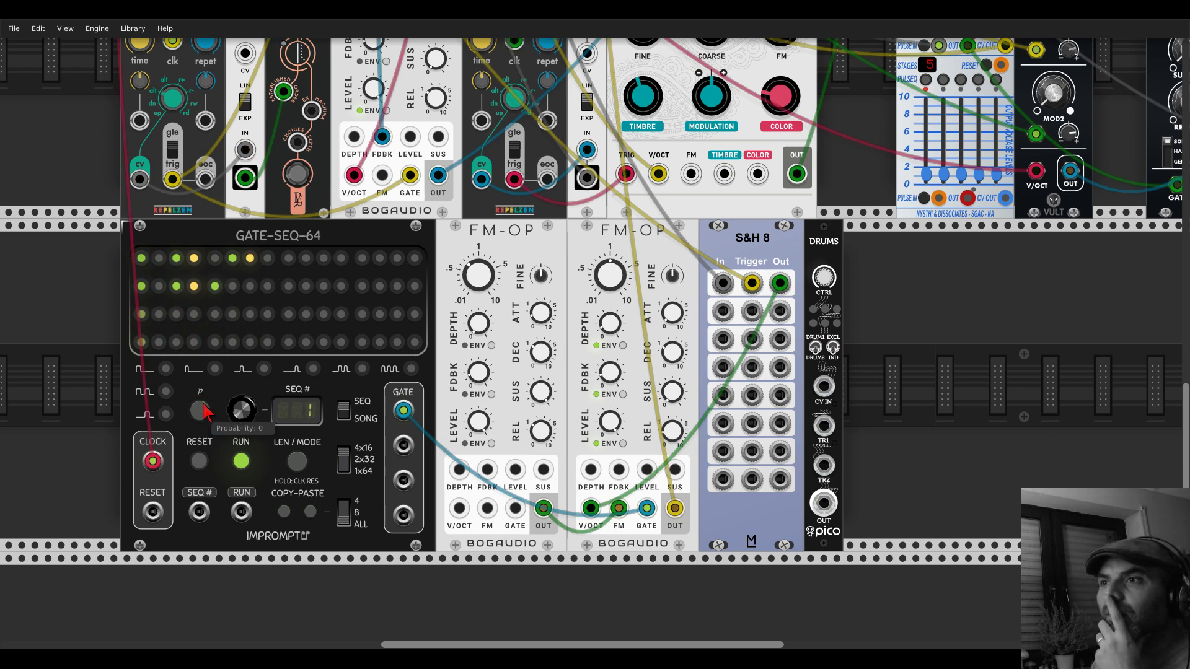
{"action": "left_click", "coordinate": [233, 286]}
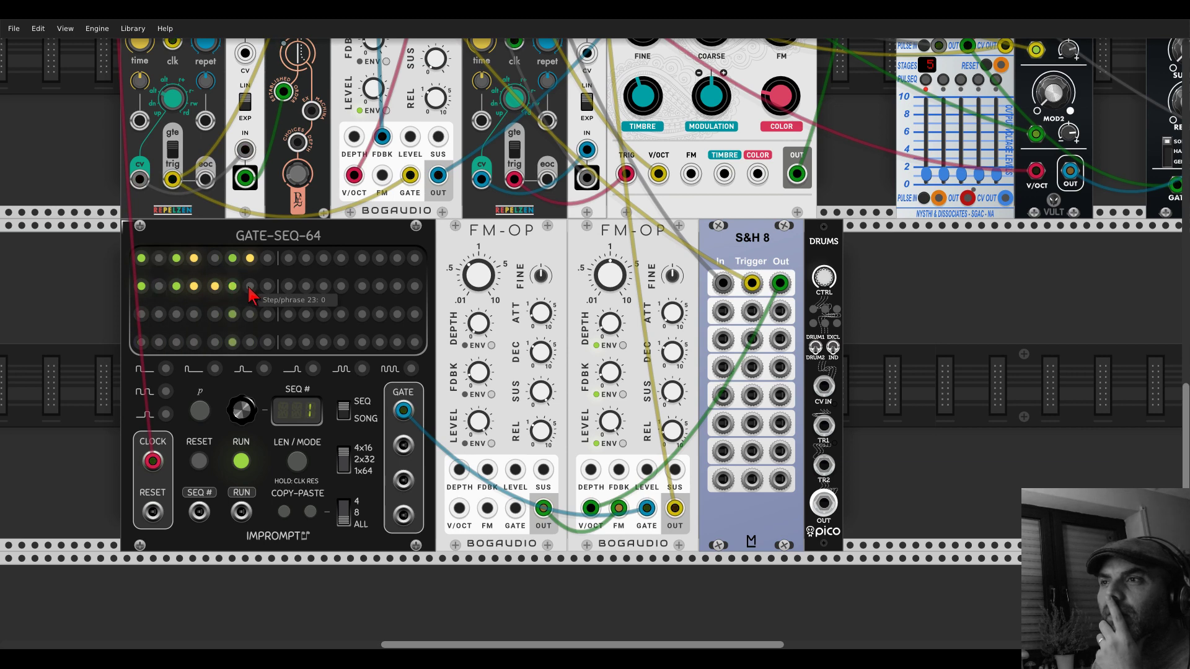
{"action": "left_click", "coordinate": [250, 286]}
{"action": "left_click", "coordinate": [199, 411]}
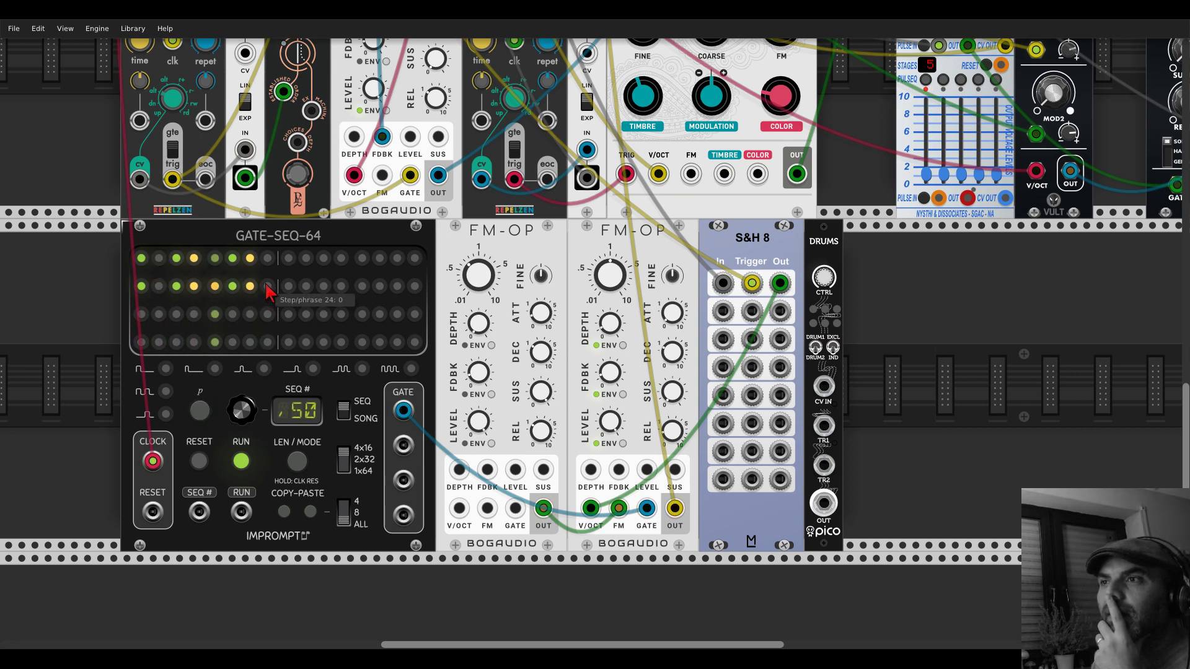
- Patch GATE-SEQ-64's second gate output into DRUMS' TR1 input, and the DRUMS output into the first REX-MIX's channel 3 left input
{"action": "left_click_drag", "start_coordinate": [403, 445], "coordinate": [838, 426]}
{"action": "left_click_drag", "start_coordinate": [823, 503], "coordinate": [444, 131]}
{"action": "scroll", "coordinate": [1012, 351], "scroll_direction": "up", "scroll_amount": 6}
{"action": "scroll", "coordinate": [1047, 260], "scroll_direction": "up", "scroll_amount": 3}
{"action": "scroll", "coordinate": [796, 180], "scroll_direction": "right", "scroll_amount": 2}
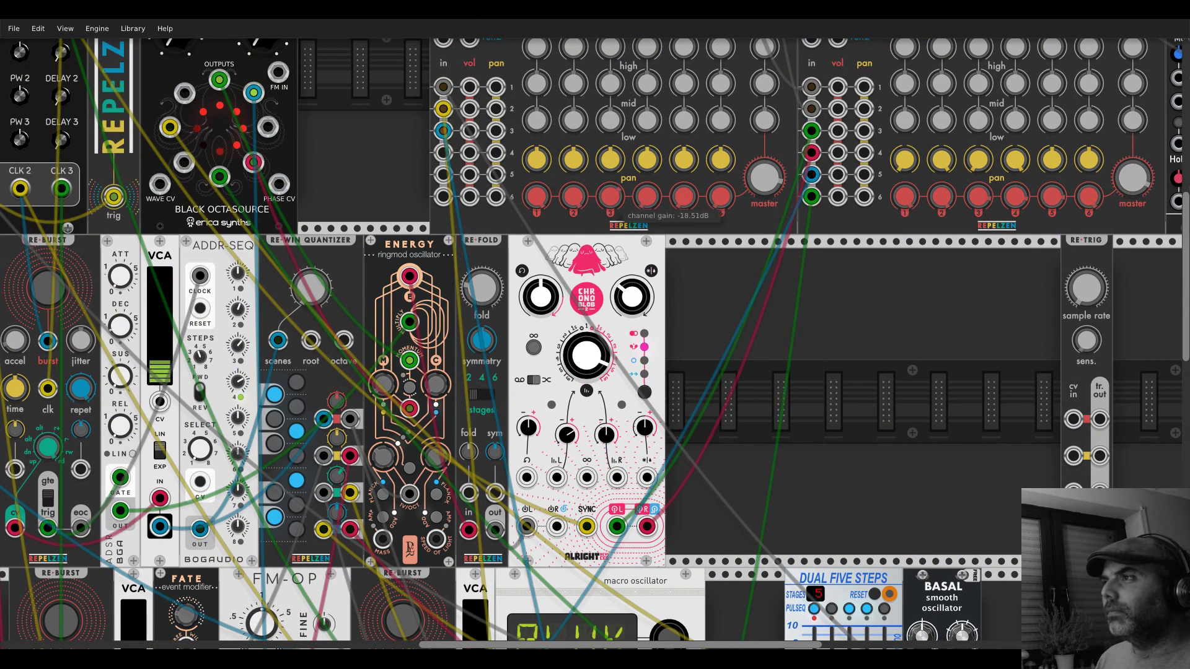
- Mute channels 1 and 2 on the first REX-MIX and channel 3 on the second REX-MIX
{"action": "scroll", "coordinate": [540, 131], "scroll_direction": "up", "scroll_amount": 3}
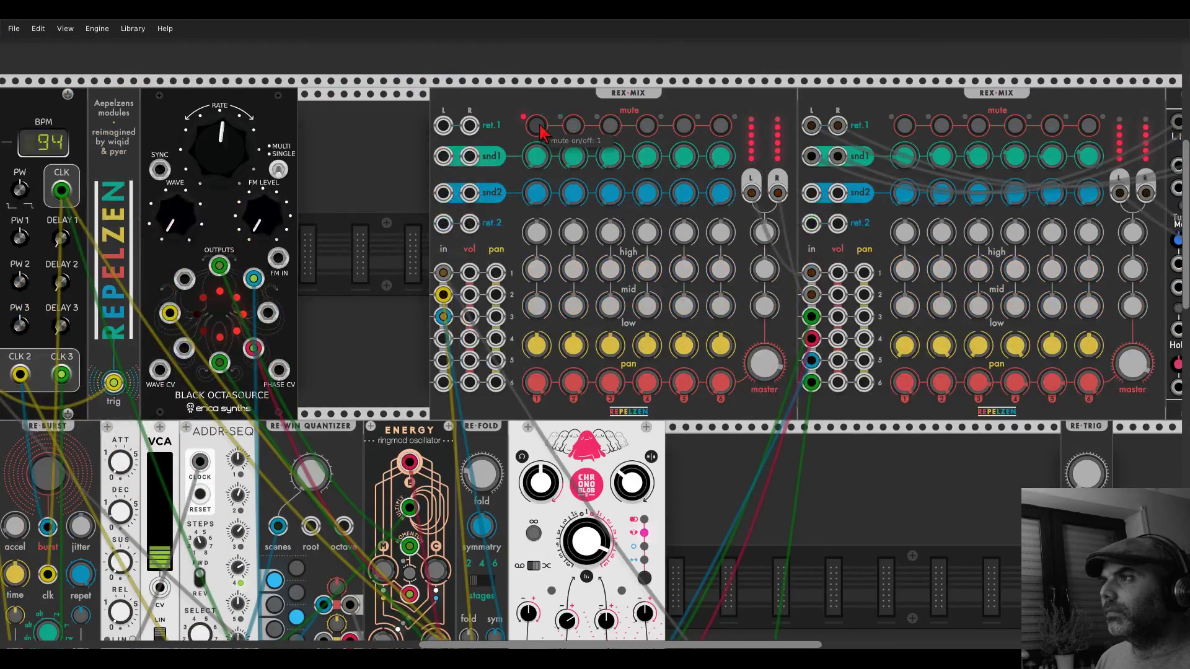
{"action": "scroll", "coordinate": [540, 131], "scroll_direction": "up", "scroll_amount": 1}
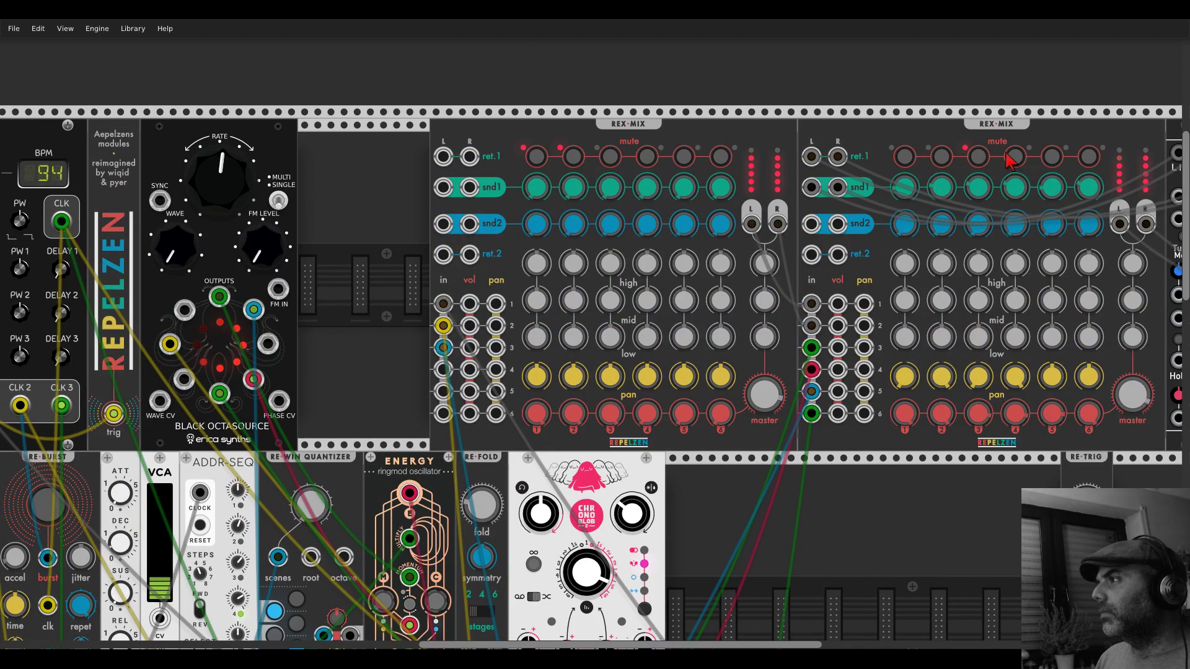
{"action": "scroll", "coordinate": [759, 370], "scroll_direction": "down", "scroll_amount": 8}
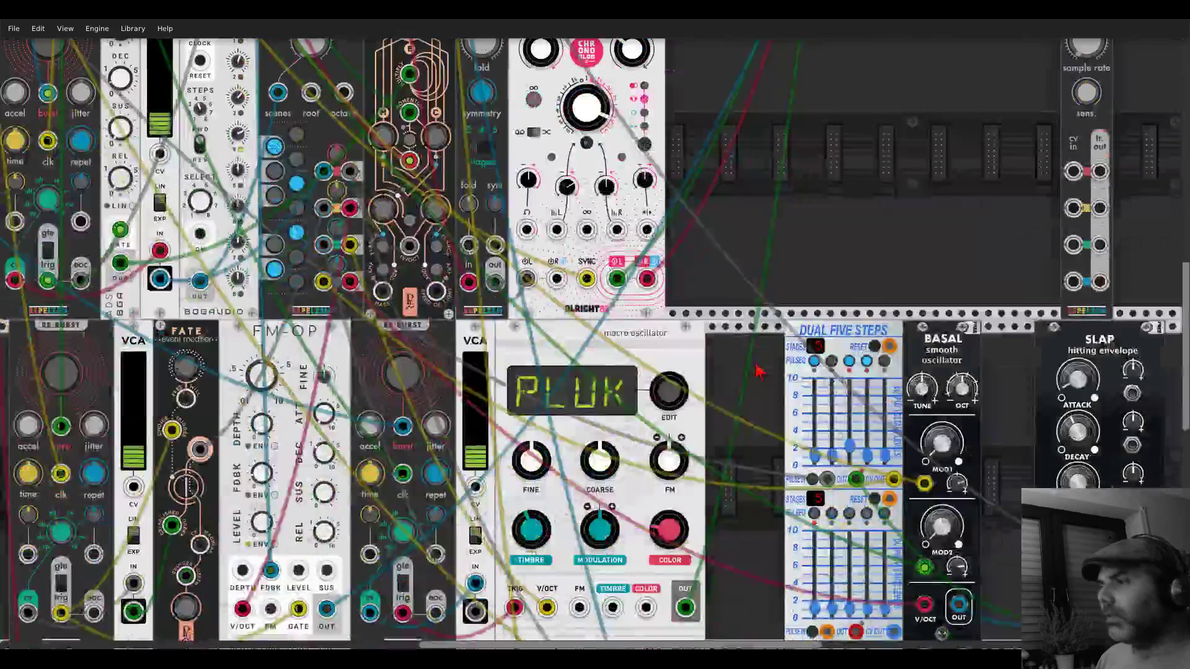
- Turn the DRUMS module's CTRL knob to about 4.95
{"action": "scroll", "coordinate": [759, 370], "scroll_direction": "down", "scroll_amount": 7}
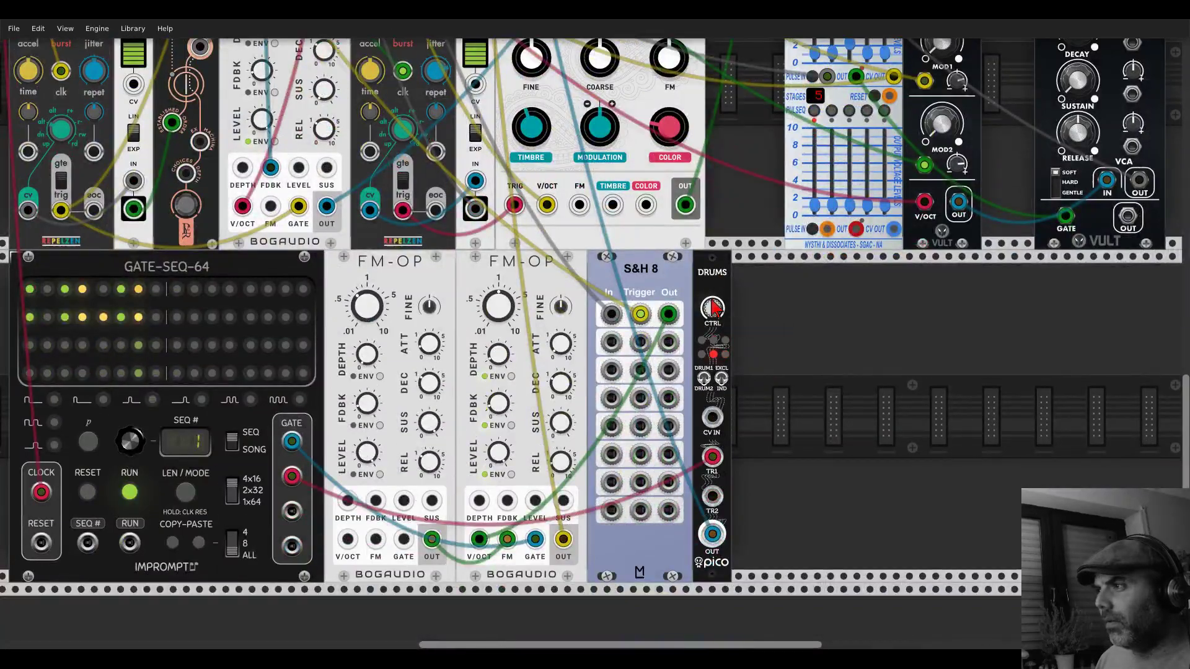
{"action": "mouse_move", "coordinate": [713, 310]}
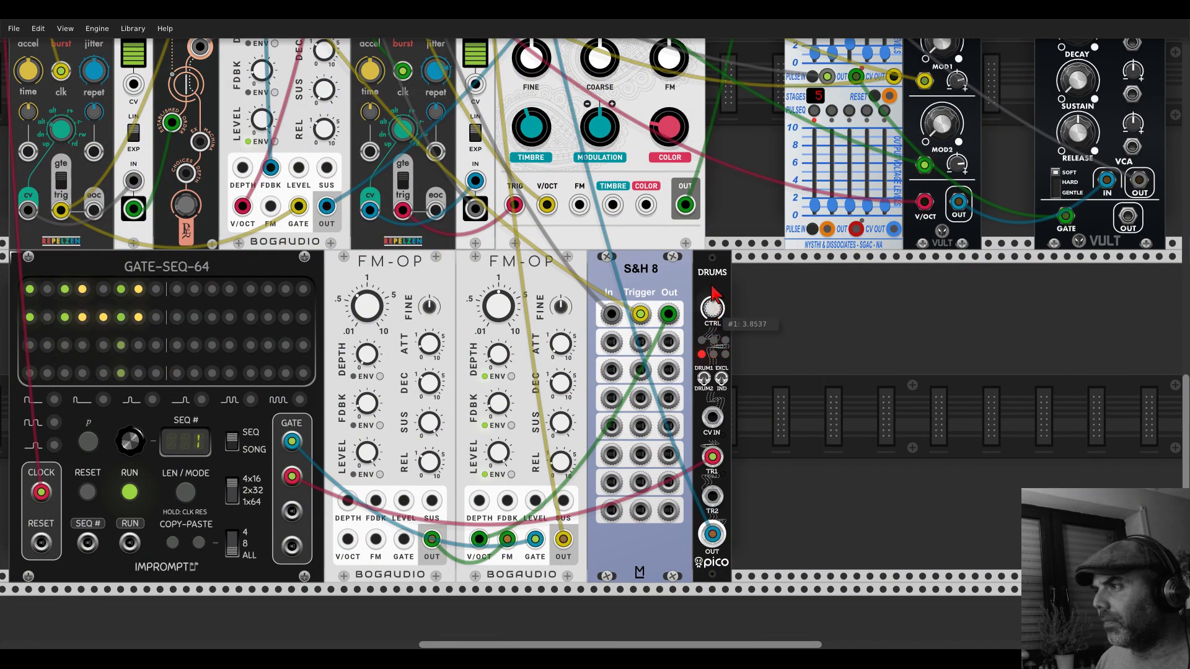
{"action": "left_click_drag", "start_coordinate": [716, 278], "coordinate": [716, 318]}
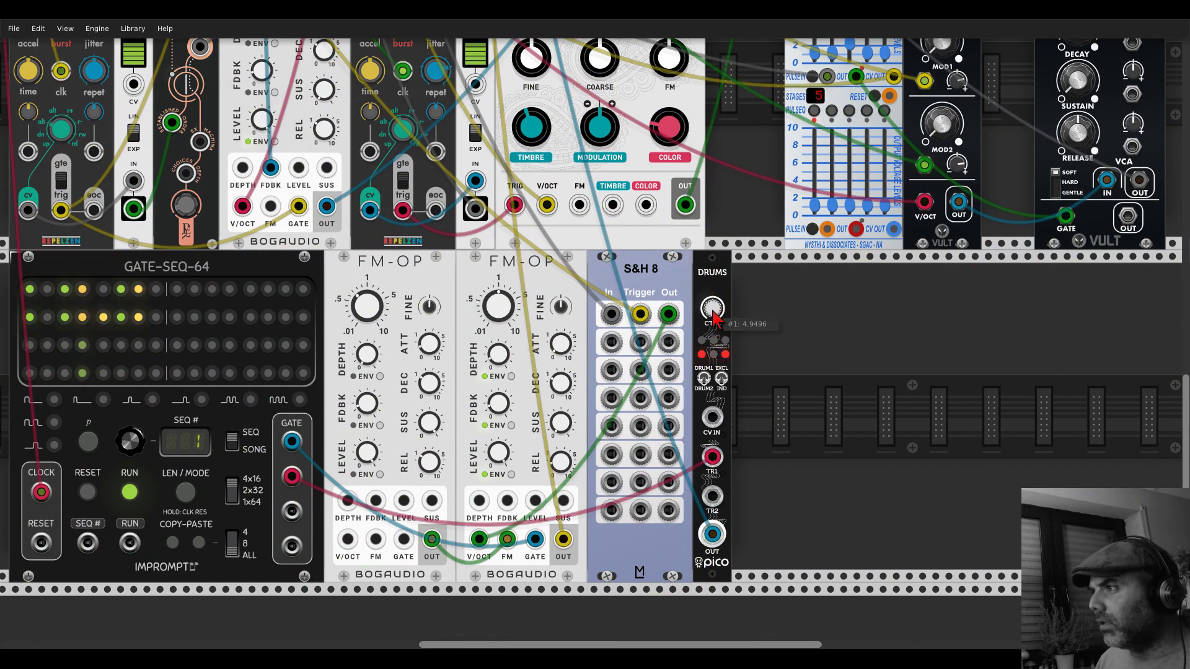
- Switch the DRUMS module's control target to CV to sample and turn its CTRL knob to choose another drum sample
{"action": "right_click", "coordinate": [713, 288]}
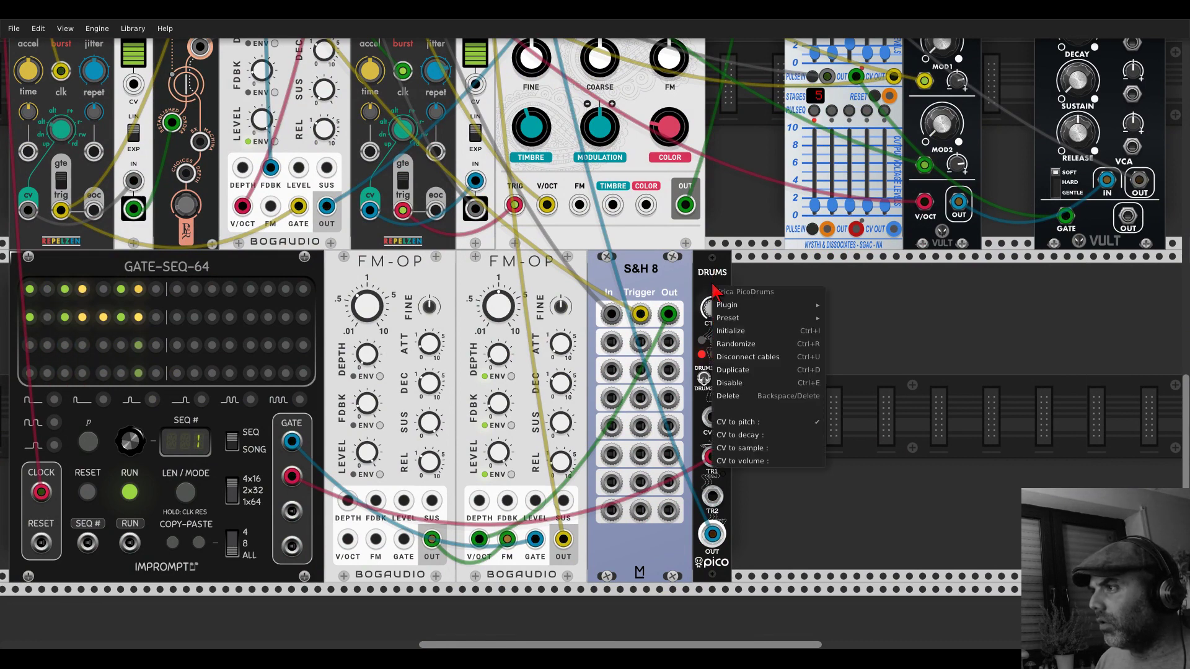
{"action": "left_click", "coordinate": [738, 447]}
{"action": "mouse_move", "coordinate": [714, 318]}
{"action": "left_click_drag", "start_coordinate": [716, 318], "coordinate": [709, 303]}
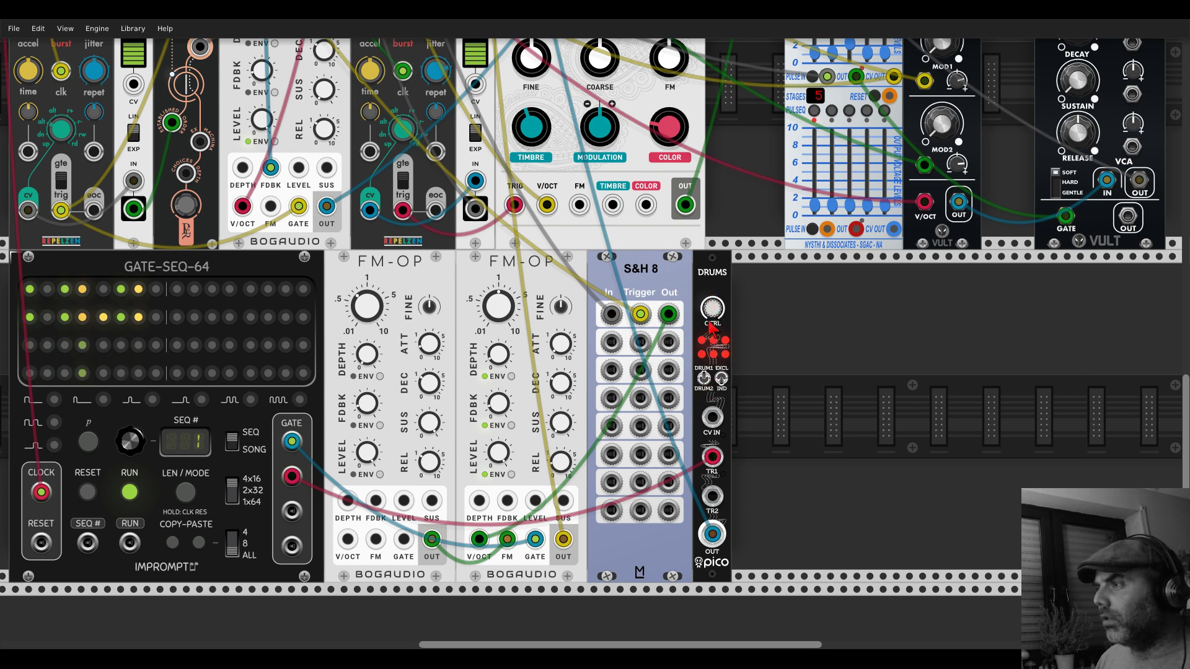
{"action": "mouse_move", "coordinate": [713, 306]}
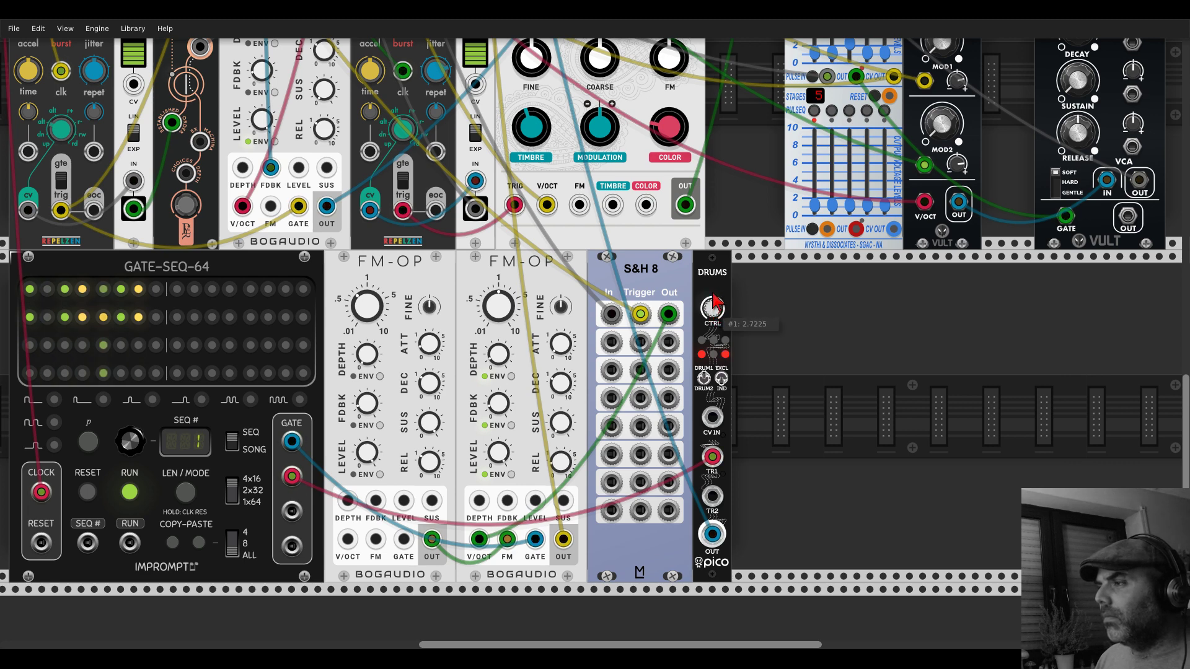
{"action": "left_click_drag", "start_coordinate": [712, 313], "coordinate": [719, 229]}
{"action": "left_click_drag", "start_coordinate": [715, 308], "coordinate": [724, 220]}
{"action": "left_click_drag", "start_coordinate": [721, 310], "coordinate": [729, 255]}
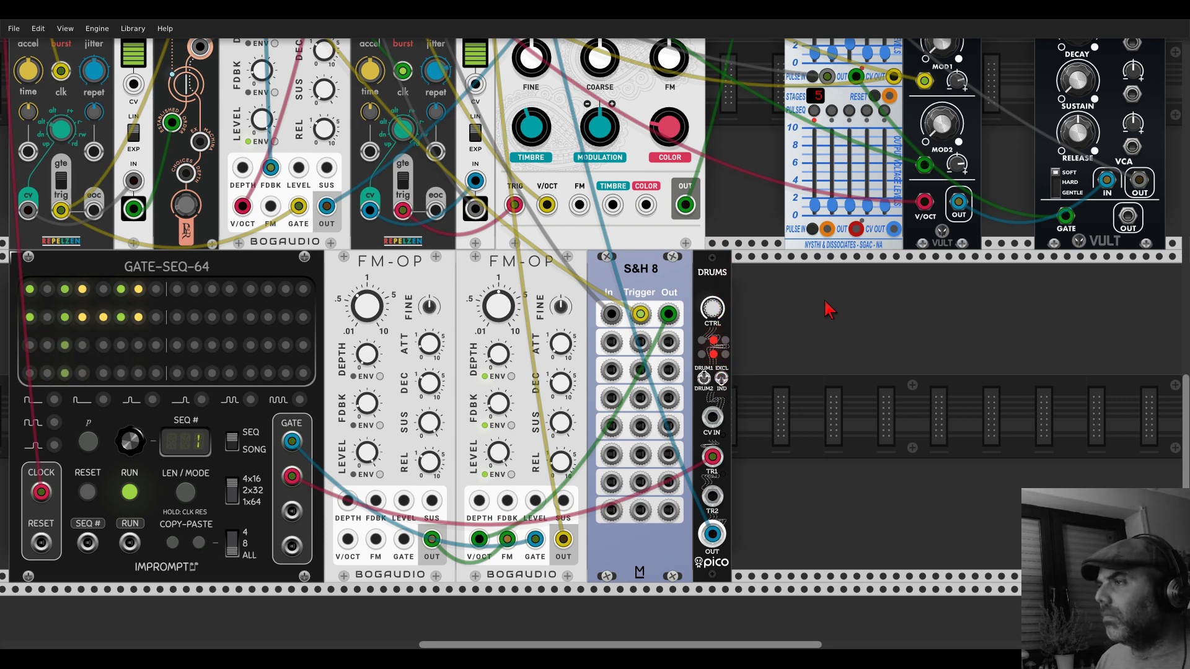
- Program GATE-SEQ-64's third row with gates on steps 1, 2, 3, 4, 6 and 7, giving steps 1, 3 and 6 a probability of .50
{"action": "scroll", "coordinate": [863, 300], "scroll_direction": "left", "scroll_amount": 5}
{"action": "scroll", "coordinate": [863, 300], "scroll_direction": "down", "scroll_amount": 2}
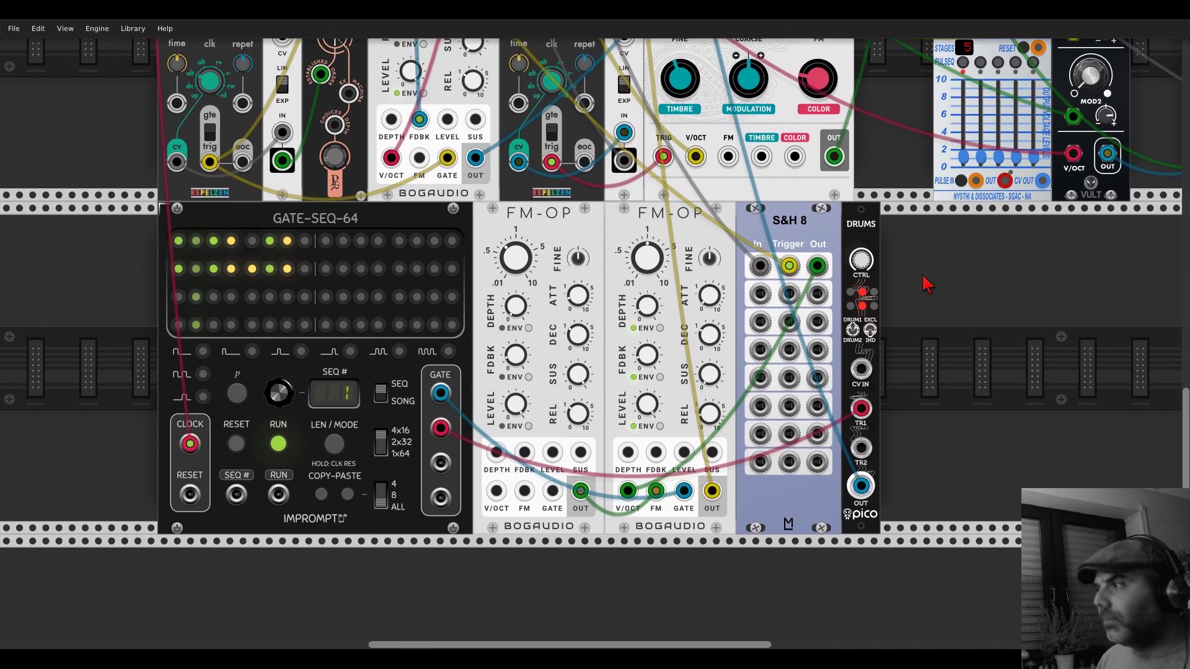
{"action": "left_click", "coordinate": [197, 299]}
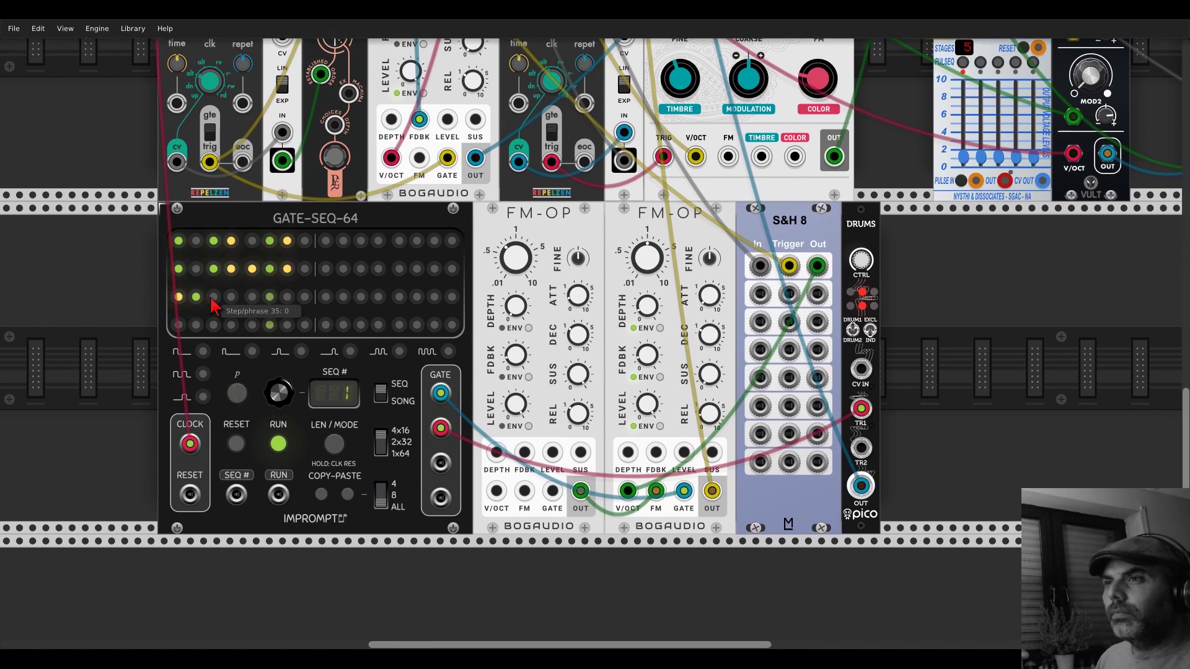
{"action": "left_click", "coordinate": [213, 298]}
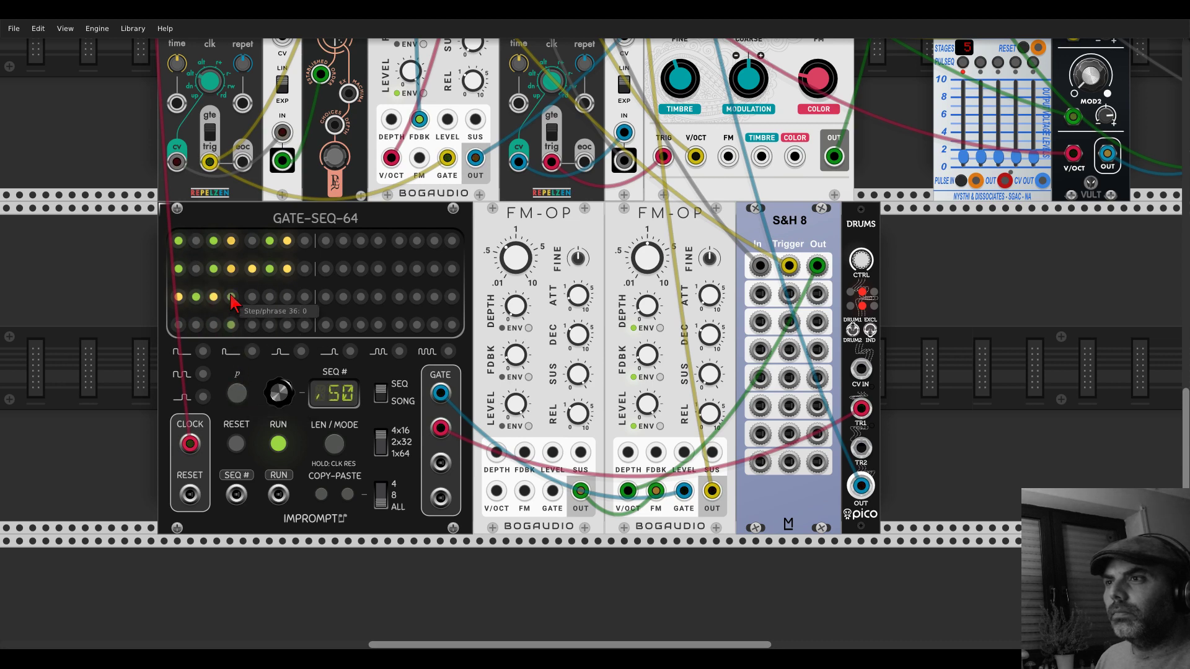
{"action": "left_click", "coordinate": [269, 297]}
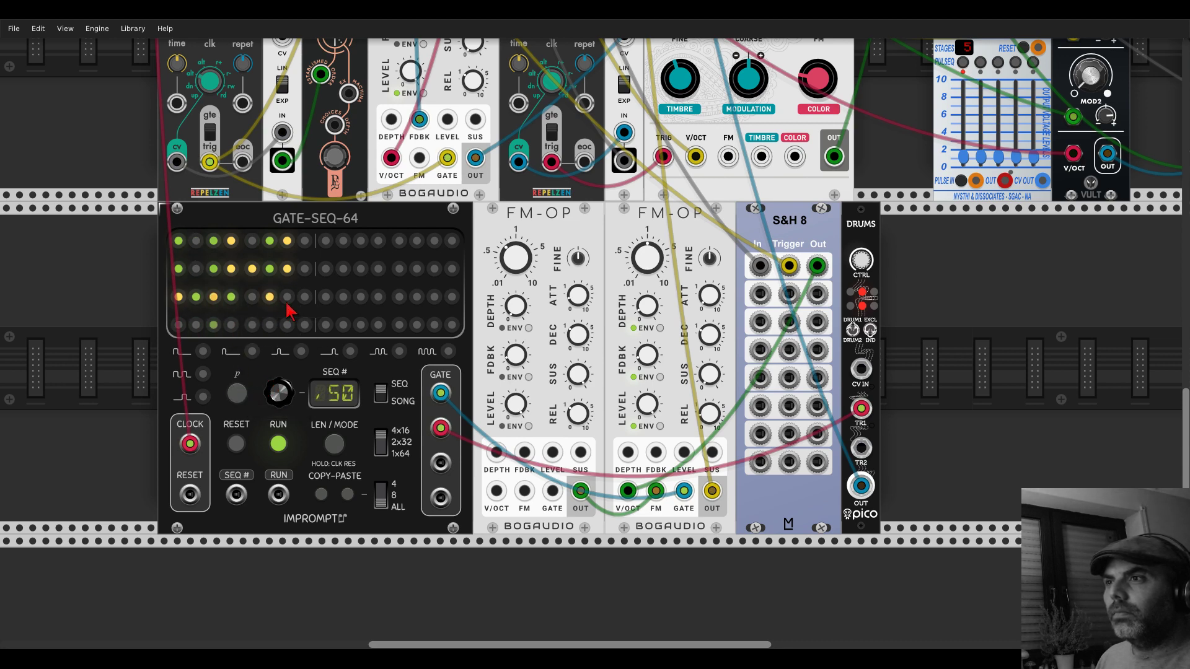
- Patch GATE-SEQ-64's third gate output into DRUMS' TR2 input and adjust the DRUMS CTRL knob
{"action": "left_click_drag", "start_coordinate": [440, 463], "coordinate": [860, 448]}
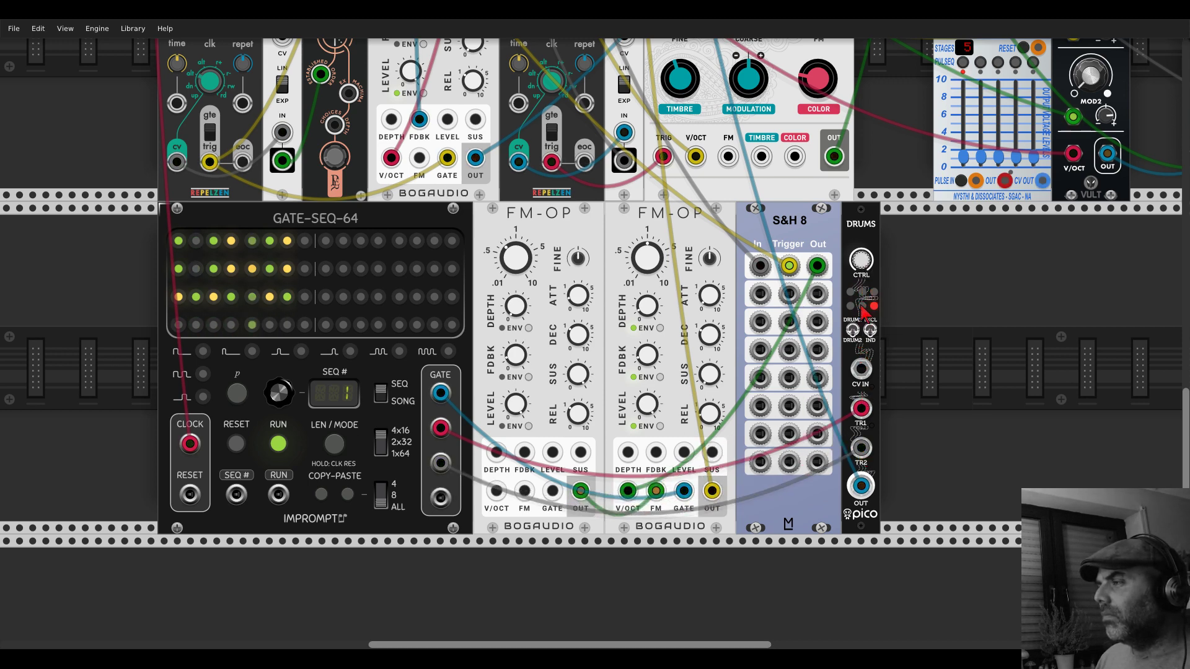
{"action": "mouse_move", "coordinate": [863, 271]}
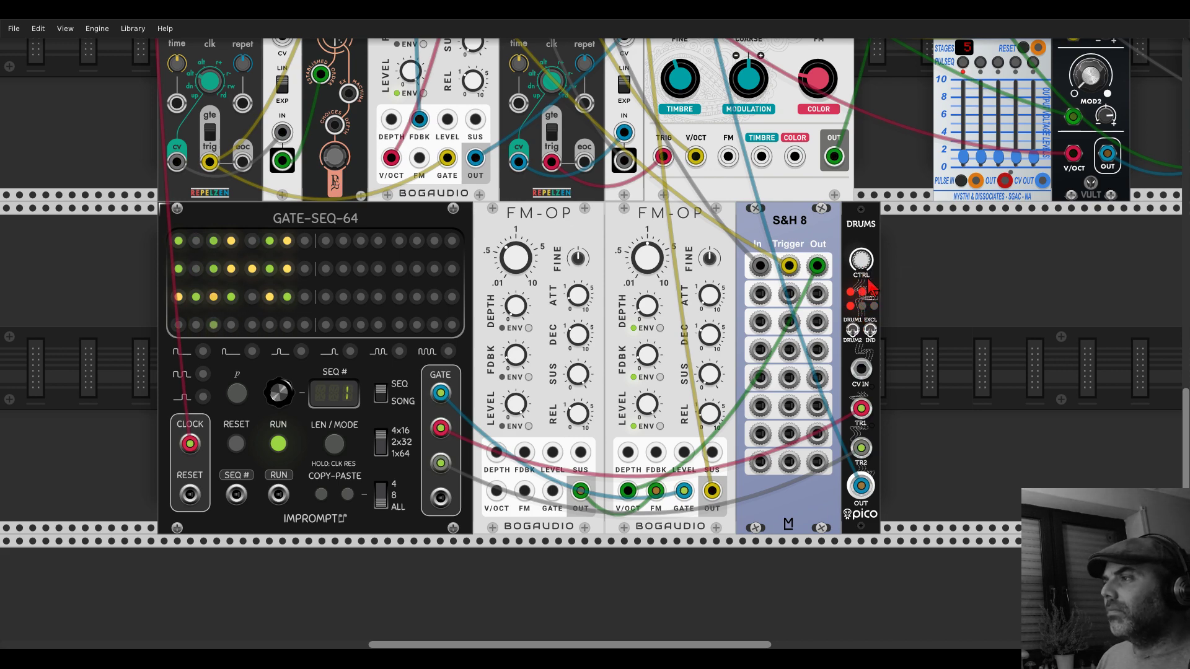
{"action": "scroll", "coordinate": [943, 264], "scroll_direction": "up", "scroll_amount": 5}
{"action": "scroll", "coordinate": [694, 406], "scroll_direction": "down", "scroll_amount": 2}
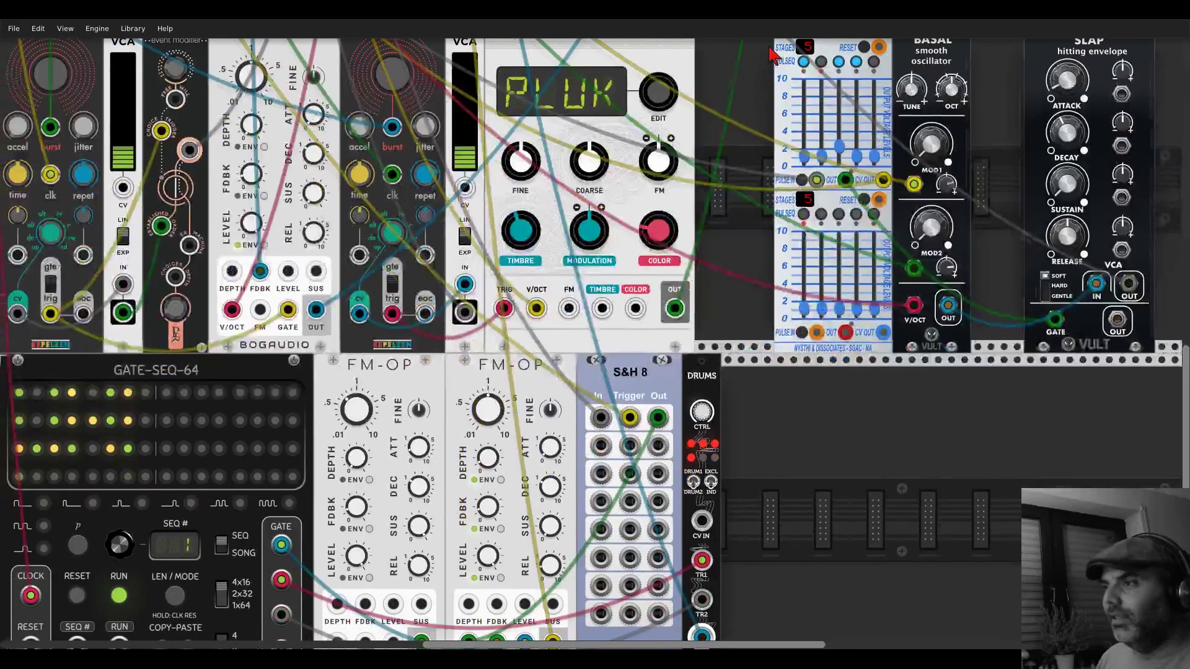
{"action": "scroll", "coordinate": [694, 406], "scroll_direction": "up", "scroll_amount": 2}
{"action": "mouse_move", "coordinate": [700, 428]}
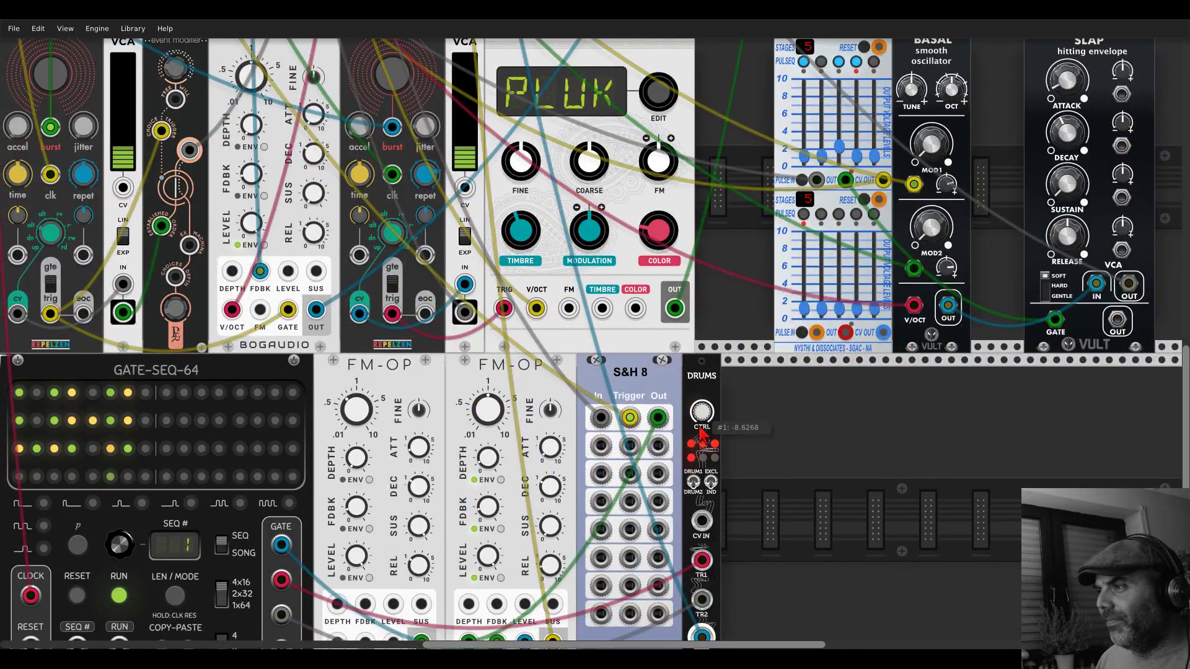
{"action": "left_click_drag", "start_coordinate": [701, 434], "coordinate": [708, 439]}
- Switch the DRUMS module's control target to CV to decay and turn its CTRL knob to about -19.94
{"action": "right_click", "coordinate": [709, 376]}
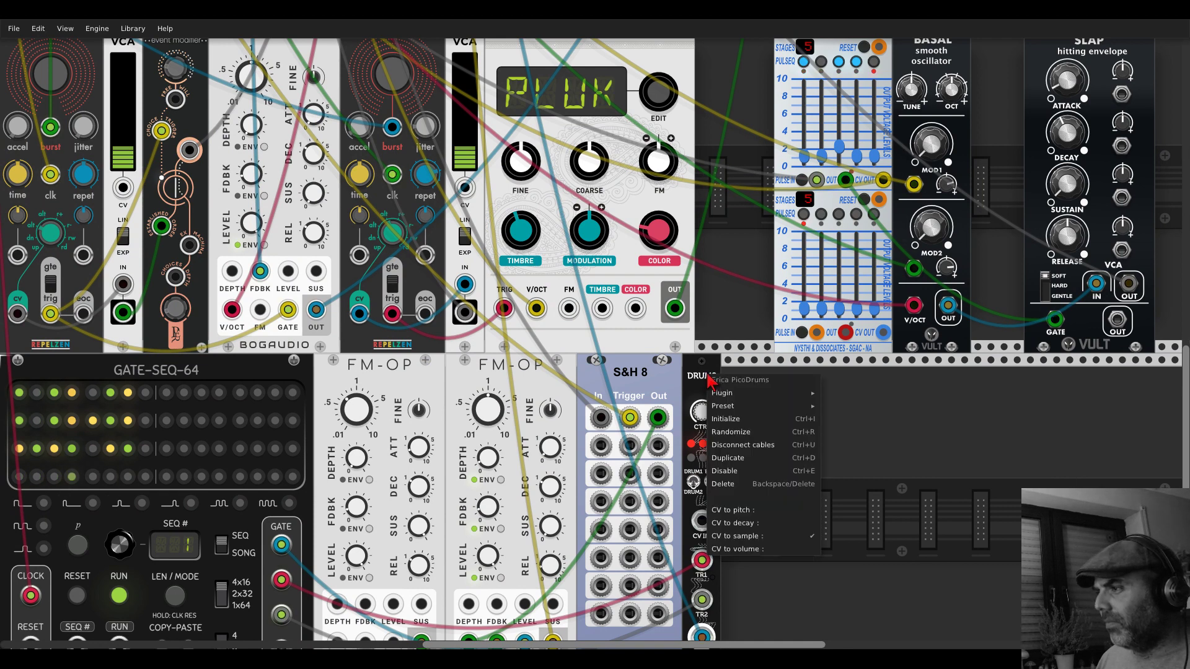
{"action": "left_click", "coordinate": [700, 417]}
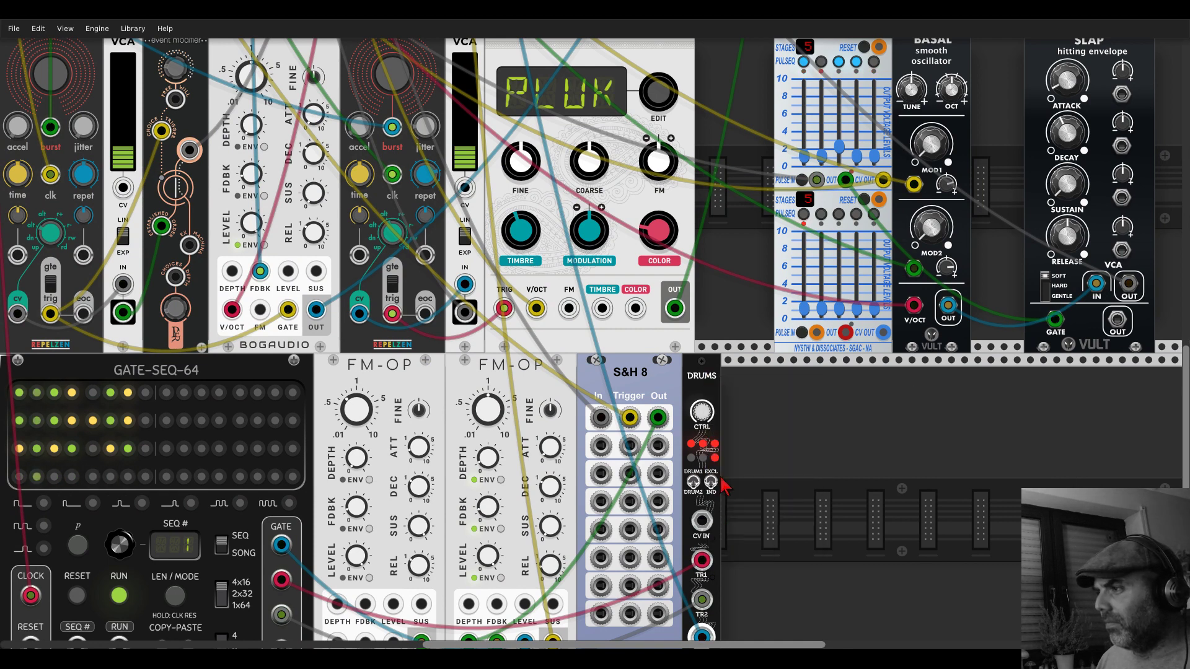
{"action": "left_click_drag", "start_coordinate": [700, 414], "coordinate": [701, 577]}
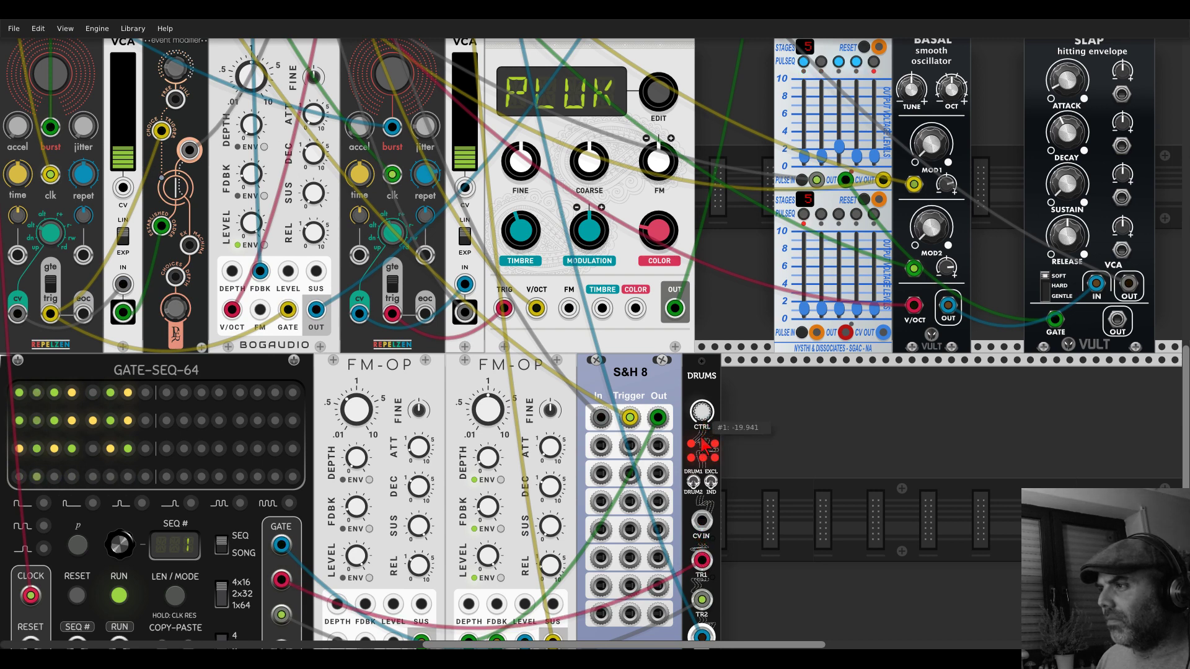
- Unmute all muted channels on the first REX-MIX and all except channel 6 on the second REX-MIX
{"action": "scroll", "coordinate": [558, 508], "scroll_direction": "up", "scroll_amount": 10}
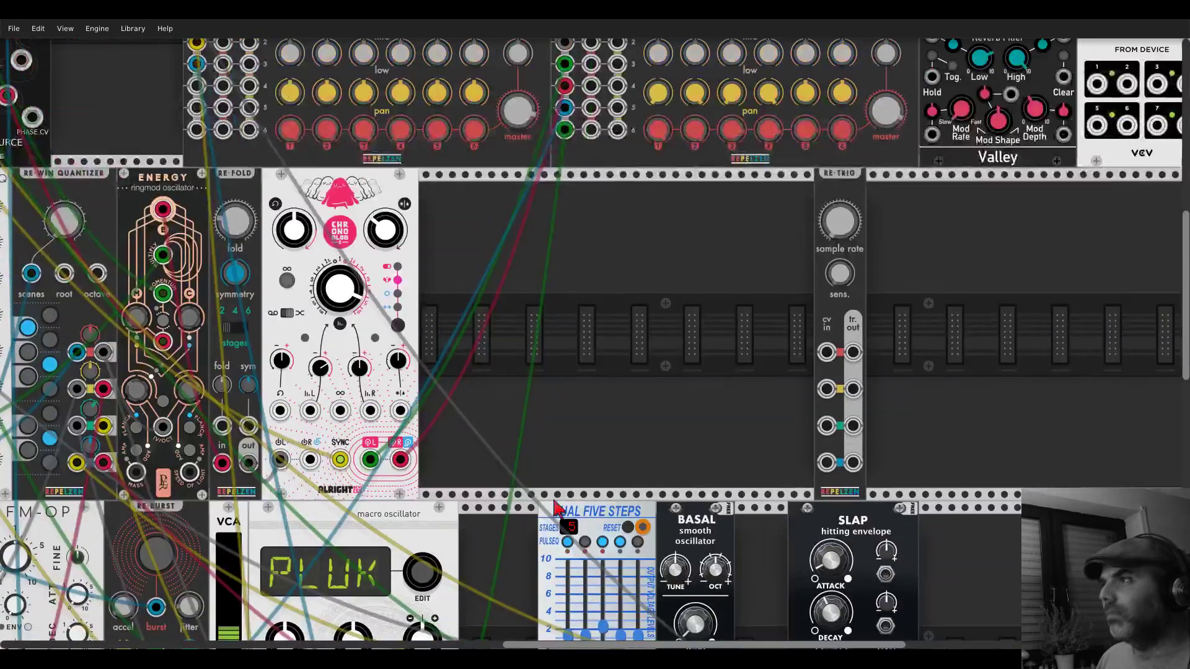
{"action": "scroll", "coordinate": [619, 294], "scroll_direction": "up", "scroll_amount": 4}
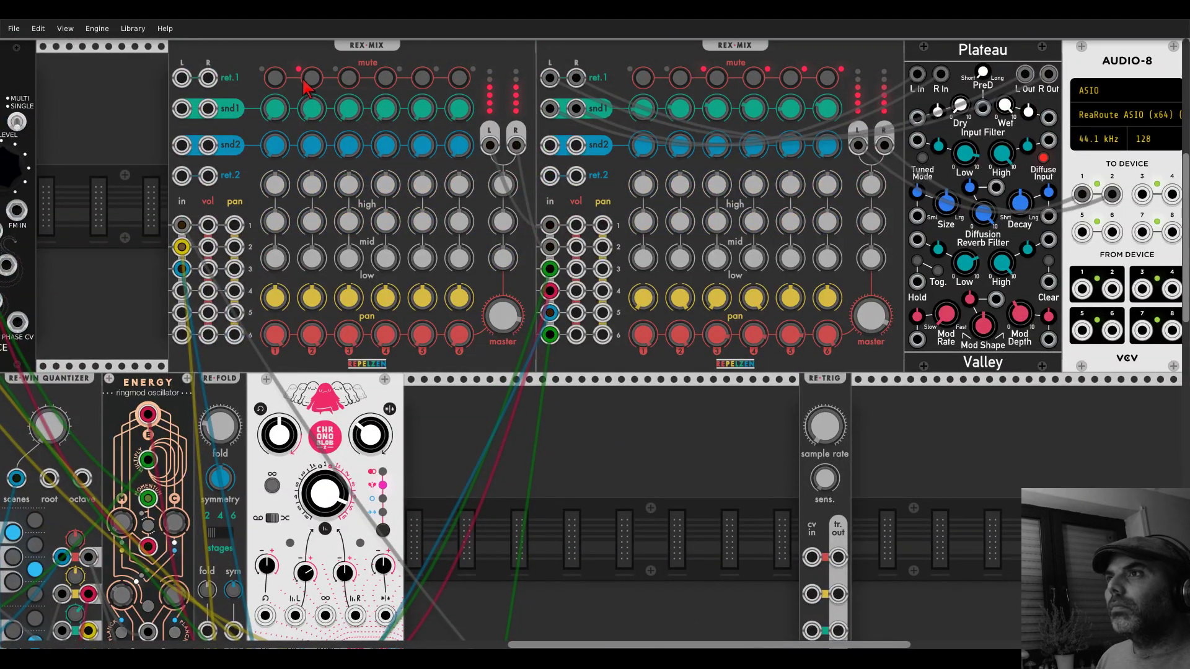
{"action": "left_click", "coordinate": [305, 81]}
{"action": "left_click", "coordinate": [751, 79]}
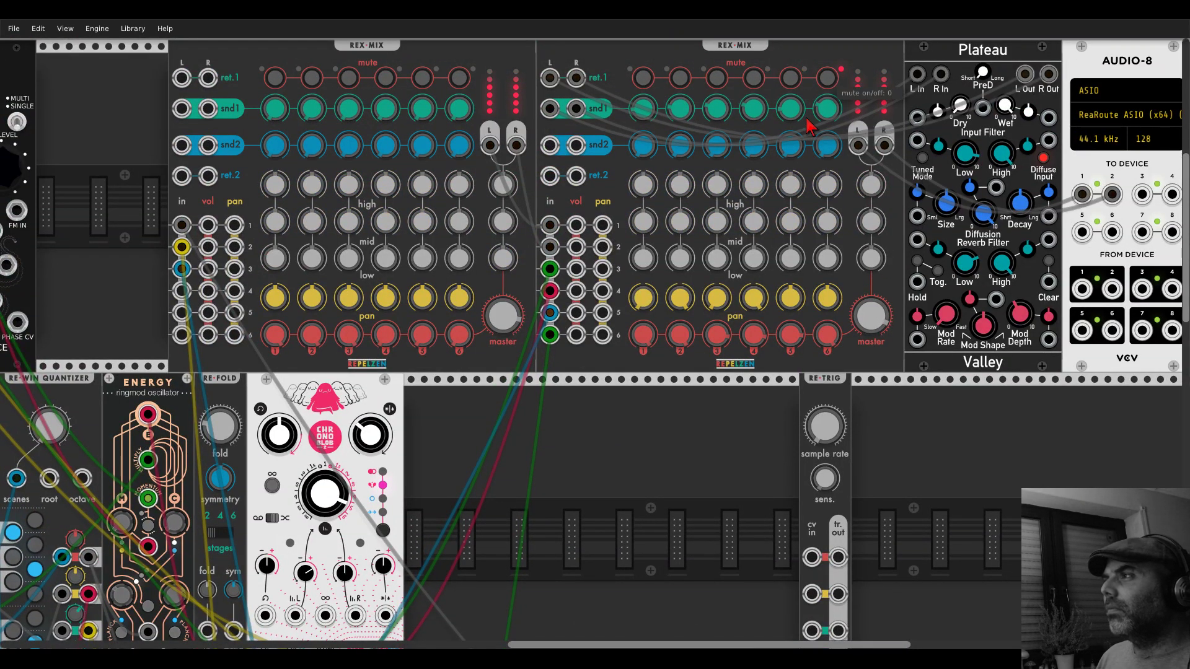
- Set the DRUMS module's control target back to CV to sample
{"action": "scroll", "coordinate": [707, 232], "scroll_direction": "down", "scroll_amount": 5}
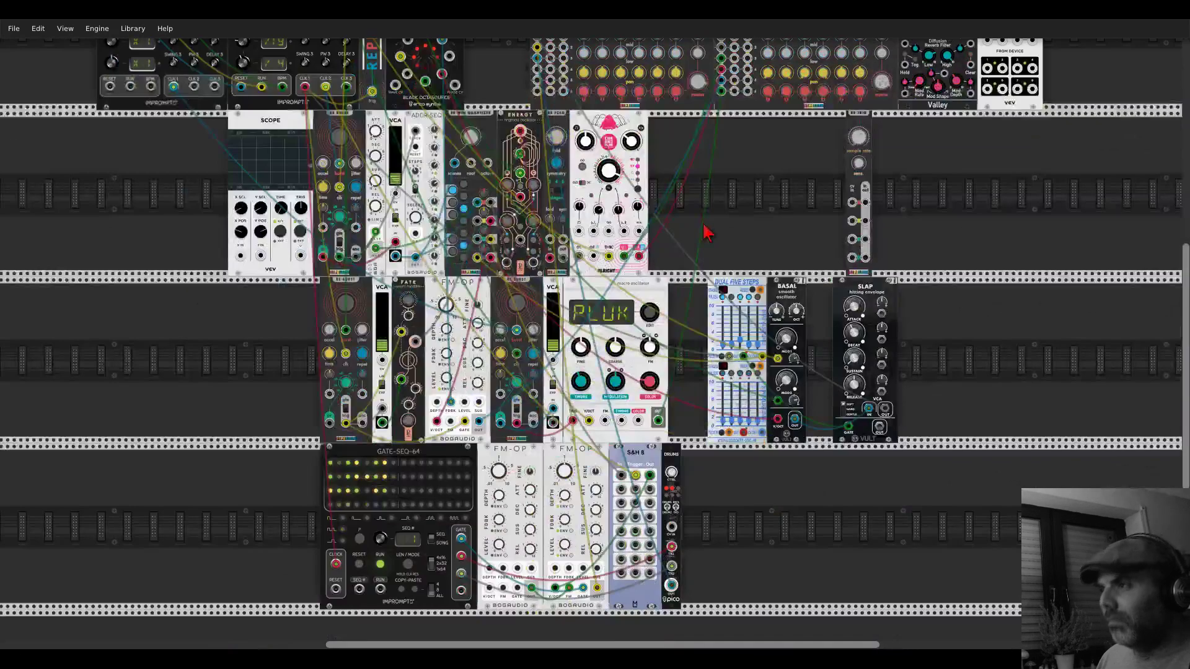
{"action": "scroll", "coordinate": [711, 385], "scroll_direction": "up", "scroll_amount": 3}
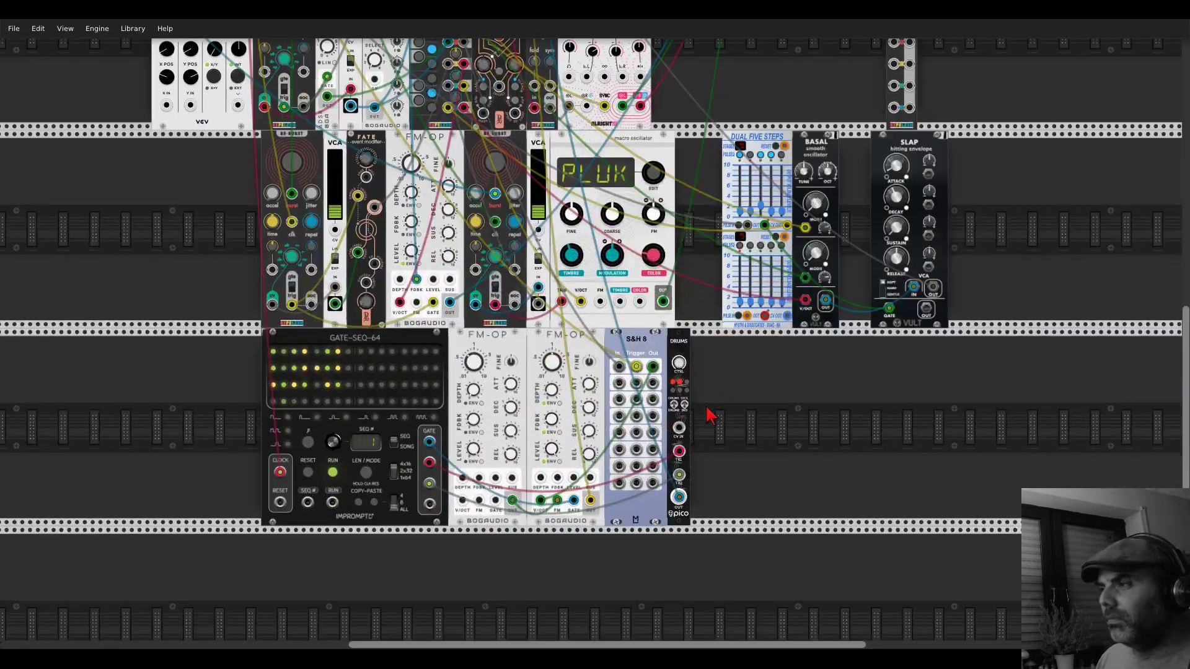
{"action": "left_click_drag", "start_coordinate": [712, 409], "coordinate": [855, 341]}
{"action": "scroll", "coordinate": [743, 371], "scroll_direction": "up", "scroll_amount": 2}
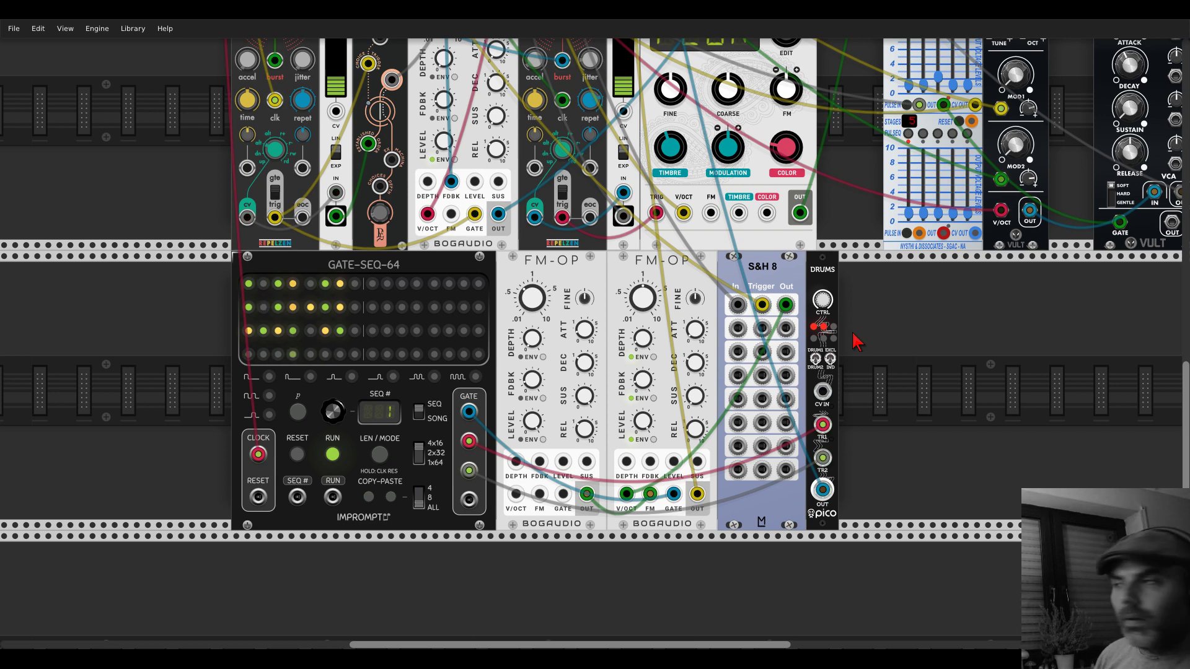
{"action": "right_click", "coordinate": [826, 279]}
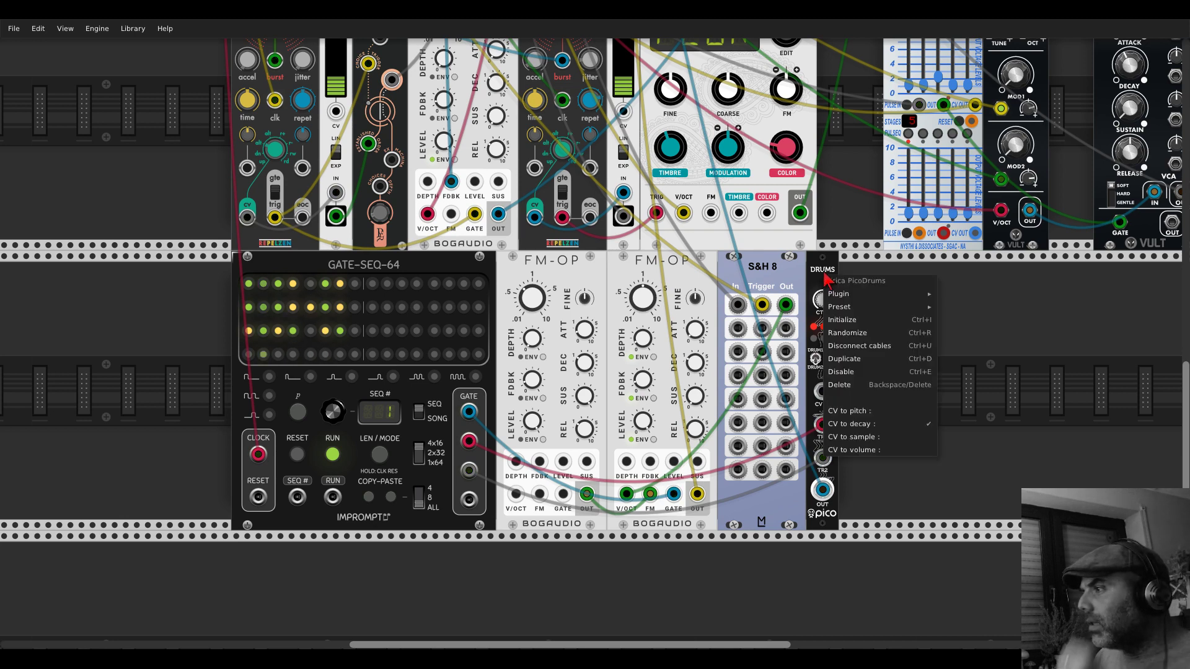
{"action": "left_click", "coordinate": [873, 438]}
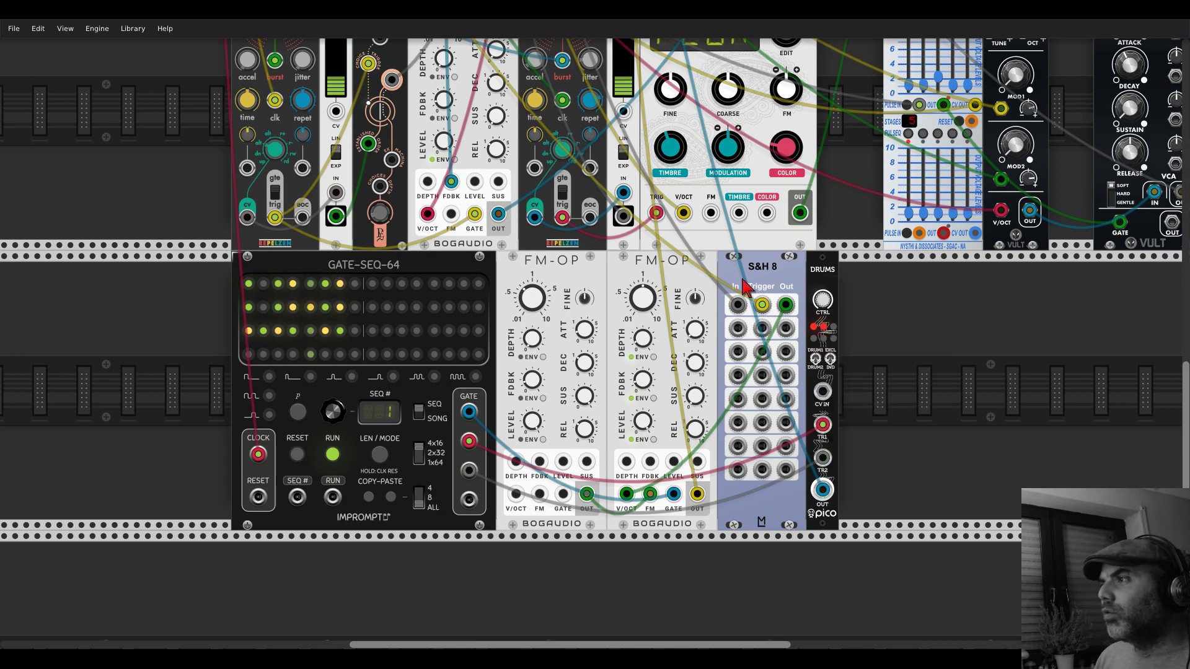
- Patch CLOCKED's CLK 1 output into S&H 8's second trigger input, and S&H 8's second output into DRUMS' CV IN
{"action": "left_click_drag", "start_coordinate": [761, 328], "coordinate": [204, 181]}
{"action": "scroll", "coordinate": [761, 337], "scroll_direction": "up", "scroll_amount": 5}
{"action": "scroll", "coordinate": [763, 335], "scroll_direction": "up", "scroll_amount": 9}
{"action": "scroll", "coordinate": [204, 181], "scroll_direction": "down", "scroll_amount": 15}
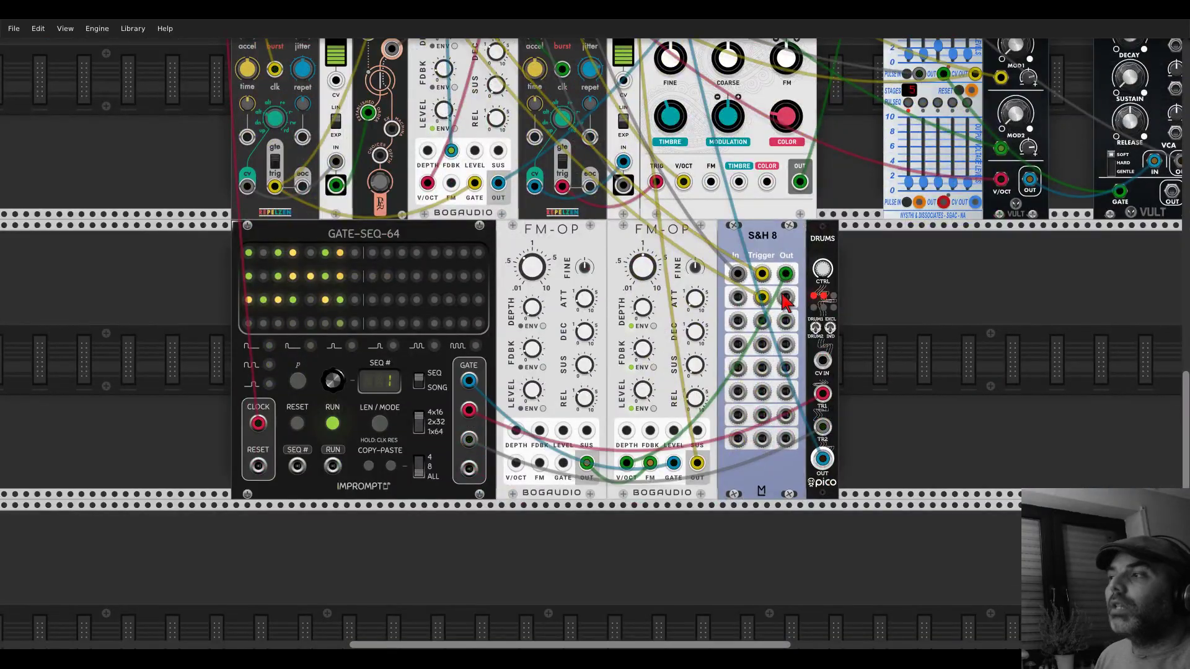
{"action": "left_click_drag", "start_coordinate": [785, 300], "coordinate": [824, 367]}
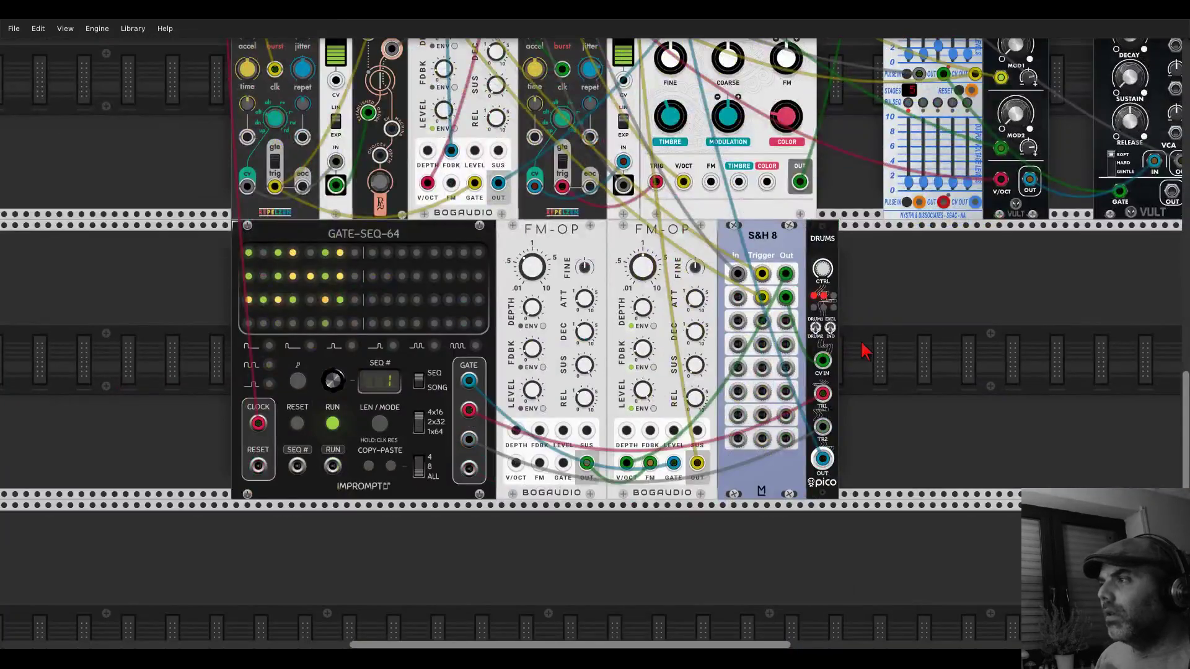
- Add a Bogaudio NOISE module beside DRUMS and patch its WHITE output into S&H 8's second input
{"action": "right_click", "coordinate": [866, 352]}
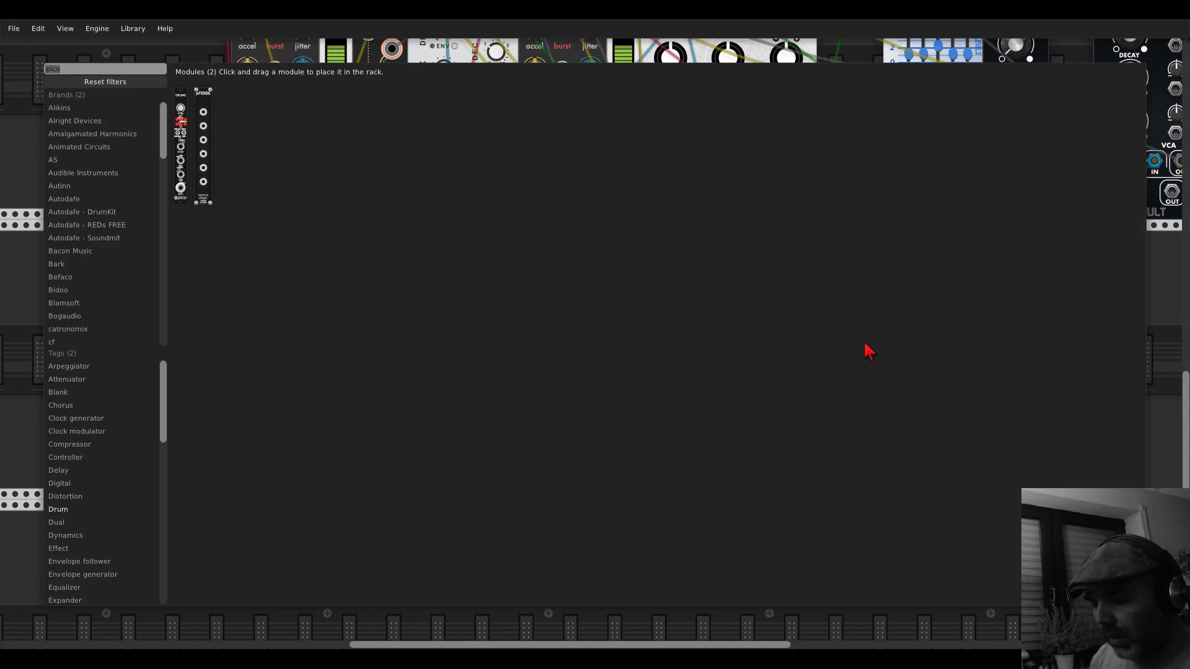
{"action": "type", "text": "noise"}
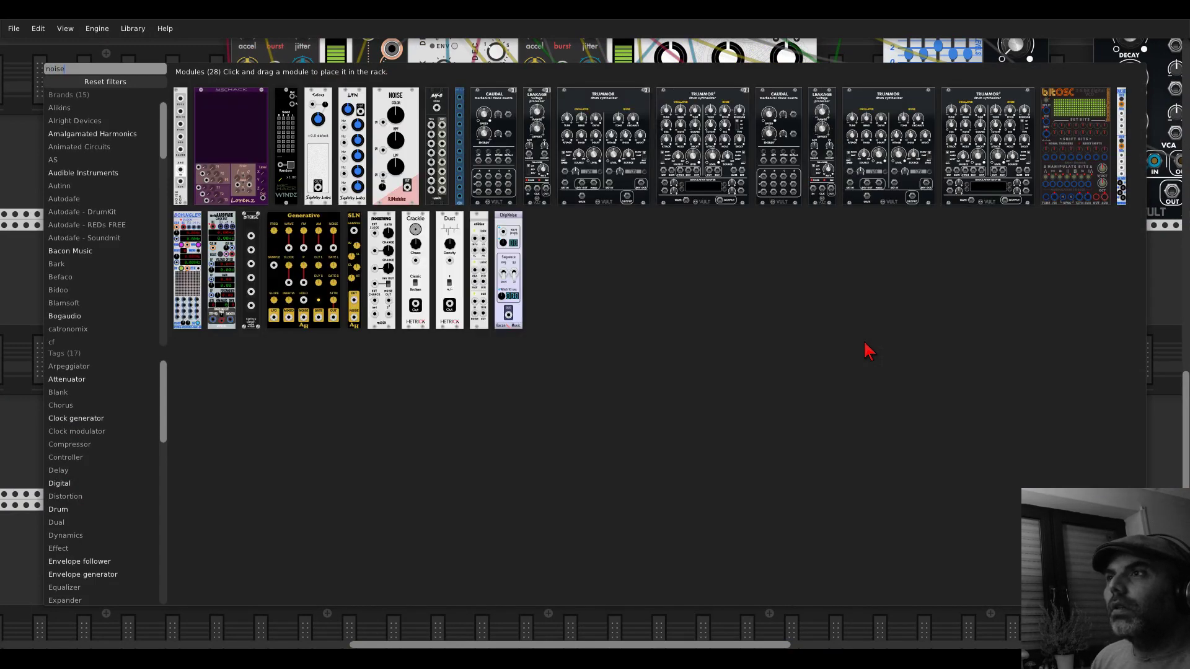
{"action": "left_click", "coordinate": [180, 145]}
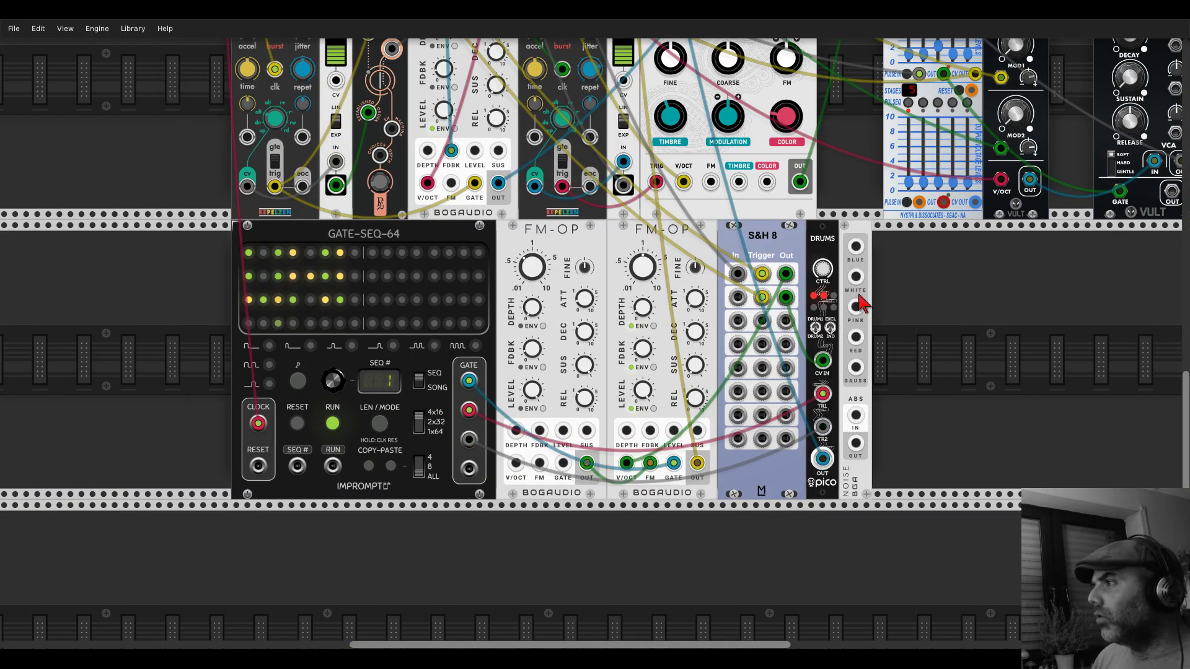
{"action": "left_click_drag", "start_coordinate": [855, 277], "coordinate": [738, 297]}
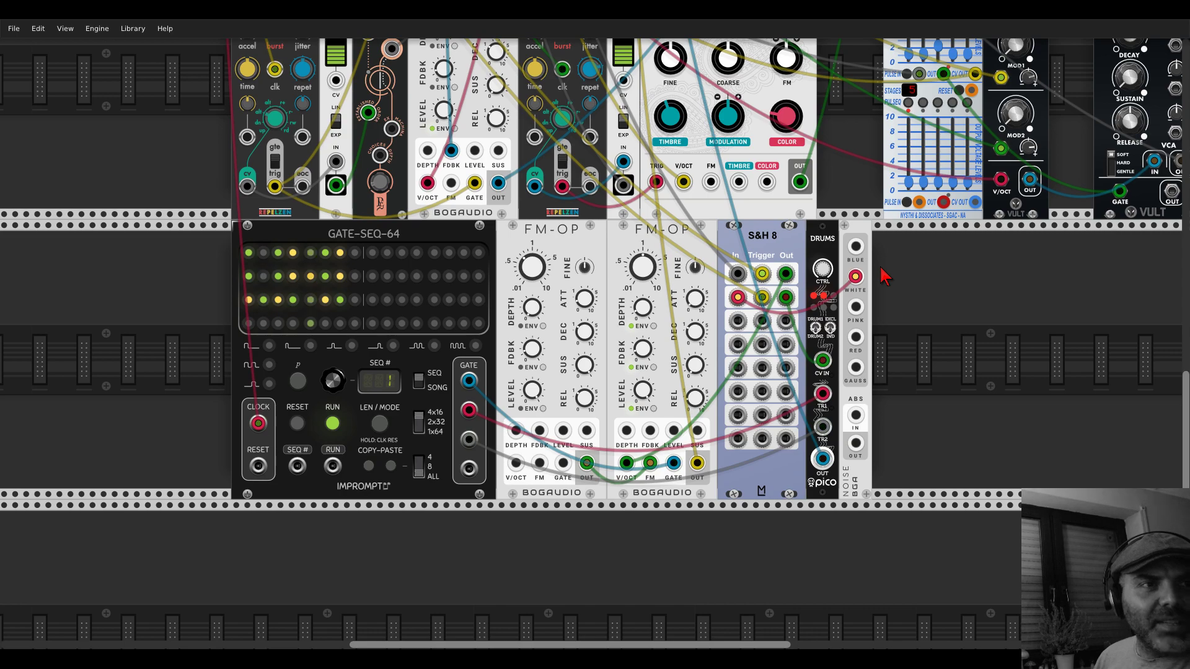
- Move the first REX-MIX left along its row, away from the second REX-MIX, to open a gap between the two mixers
{"action": "scroll", "coordinate": [895, 271], "scroll_direction": "up", "scroll_amount": 10}
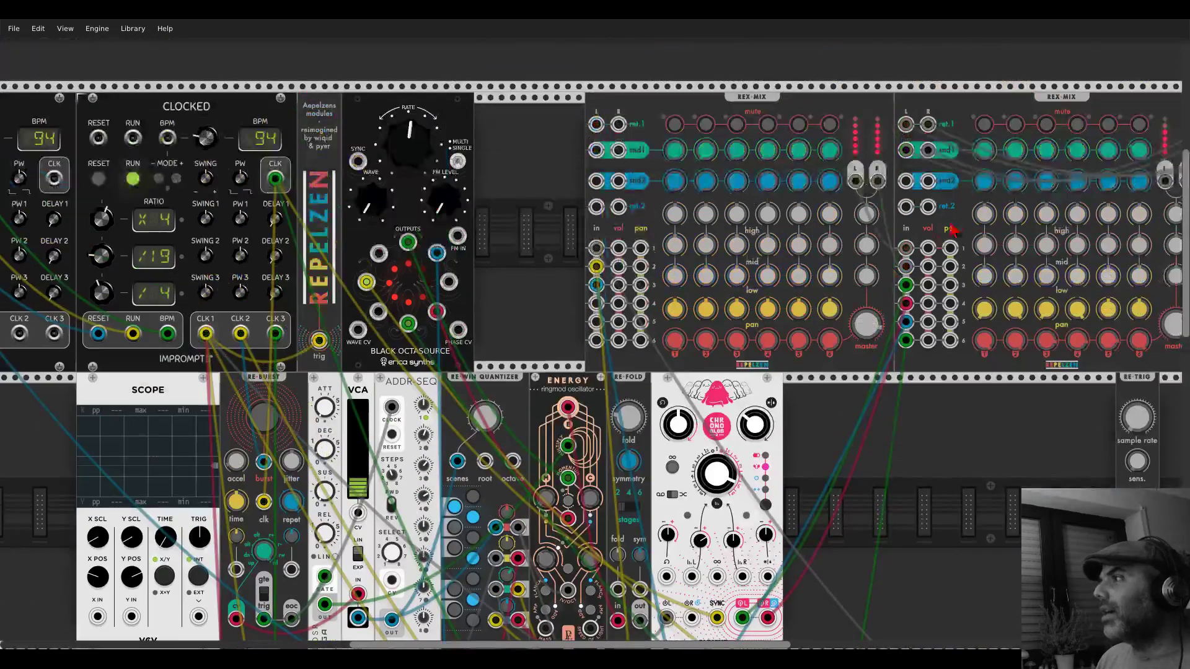
{"action": "scroll", "coordinate": [839, 98], "scroll_direction": "right", "scroll_amount": 8}
{"action": "scroll", "coordinate": [839, 98], "scroll_direction": "up", "scroll_amount": 1}
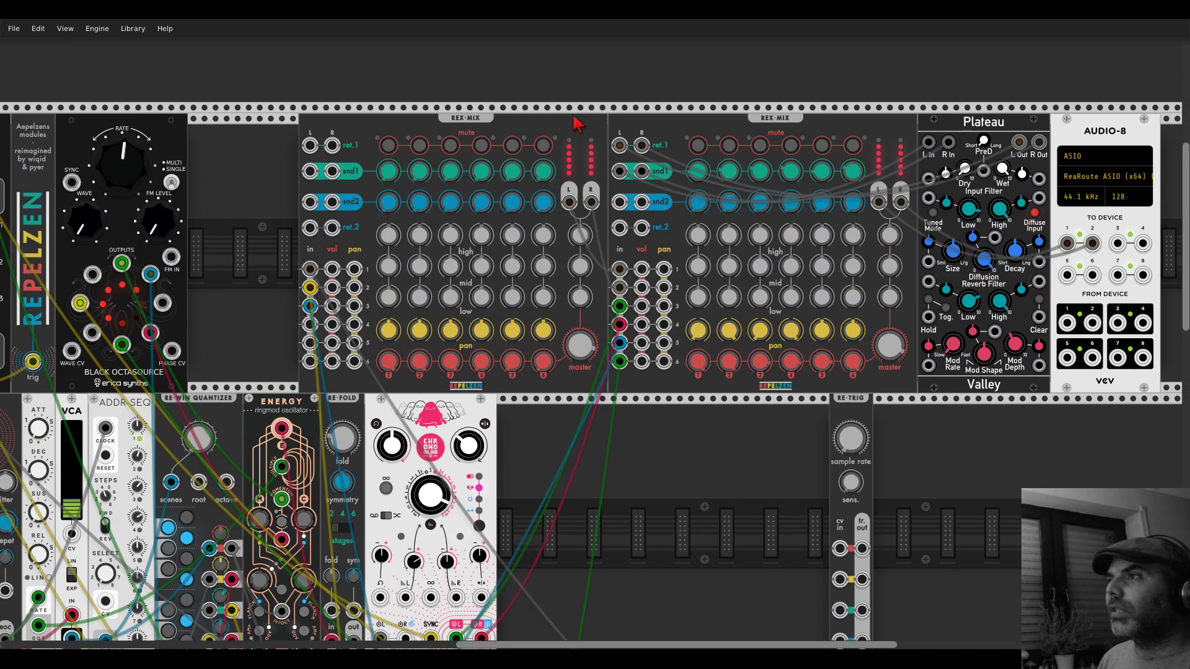
{"action": "left_click_drag", "start_coordinate": [529, 125], "coordinate": [362, 135]}
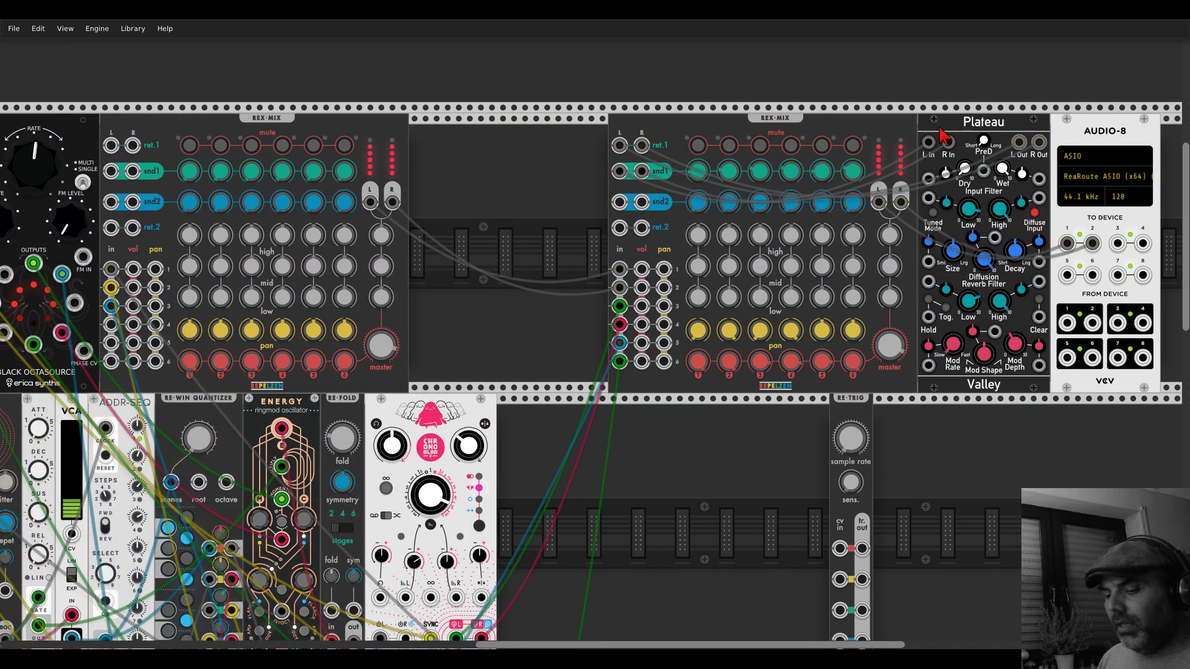
- Duplicate the Plateau reverb and place the copy in the gap, directly against the second REX-MIX
{"action": "key", "text": "ctrl+d"}
{"action": "left_click", "coordinate": [512, 291]}
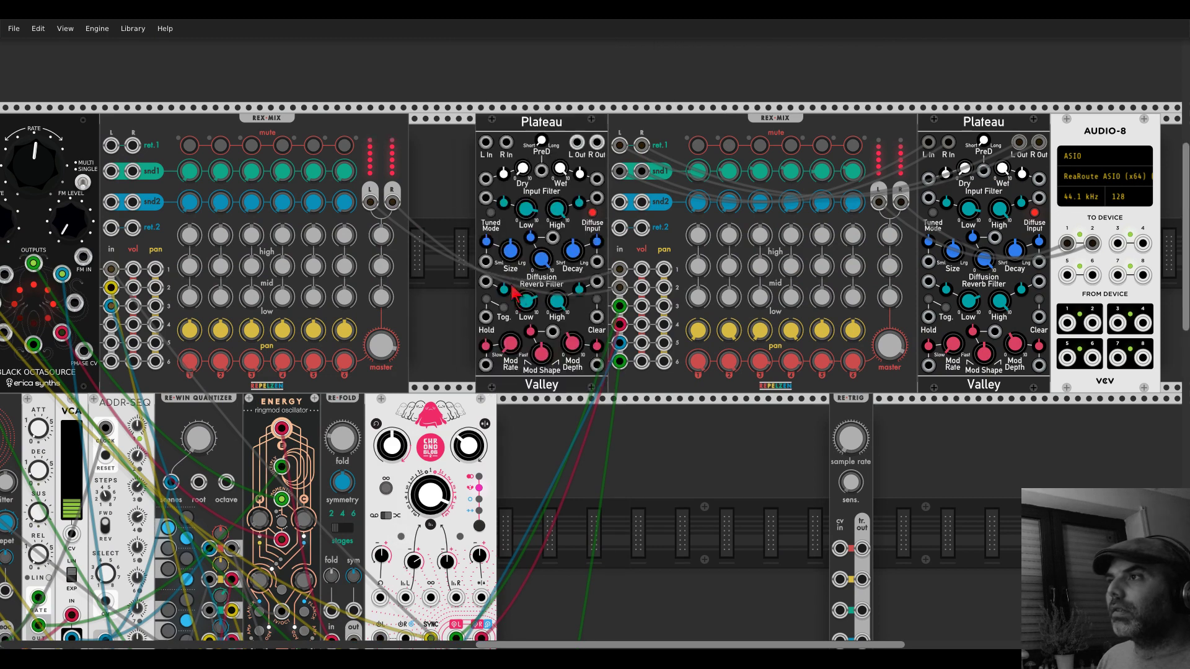
{"action": "mouse_move", "coordinate": [736, 181]}
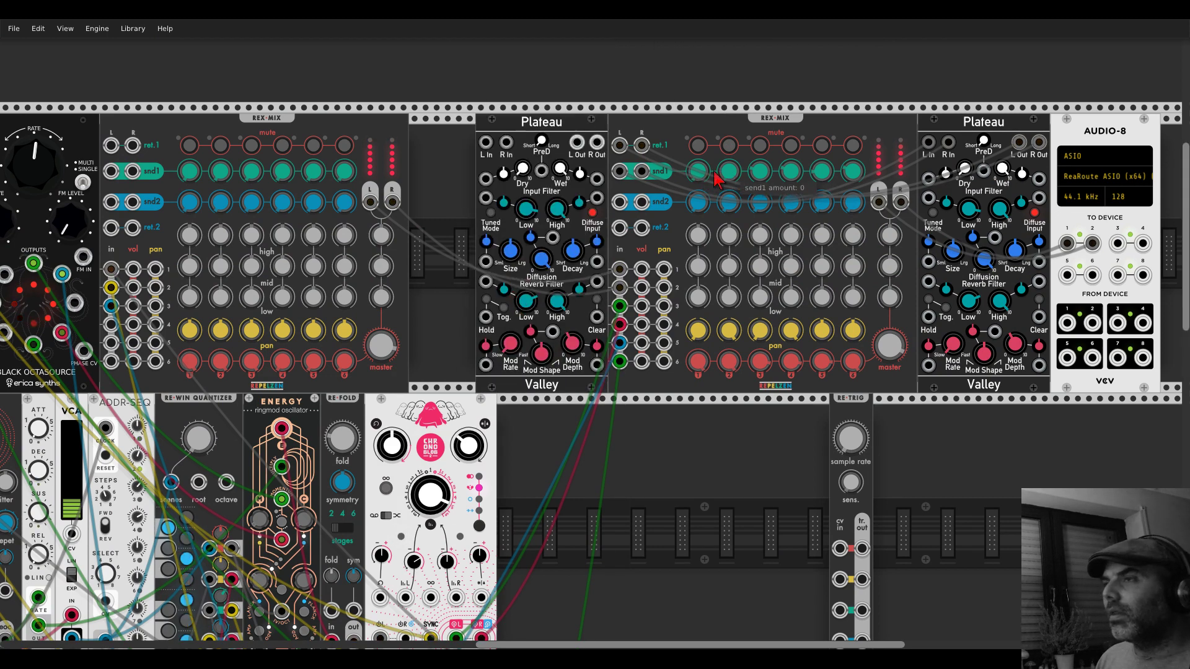
- Patch the first REX-MIX's snd1 pair into the new Plateau's inputs and its outputs into ret.1, and move the mixer flush against it
{"action": "left_click_drag", "start_coordinate": [111, 145], "coordinate": [577, 142]}
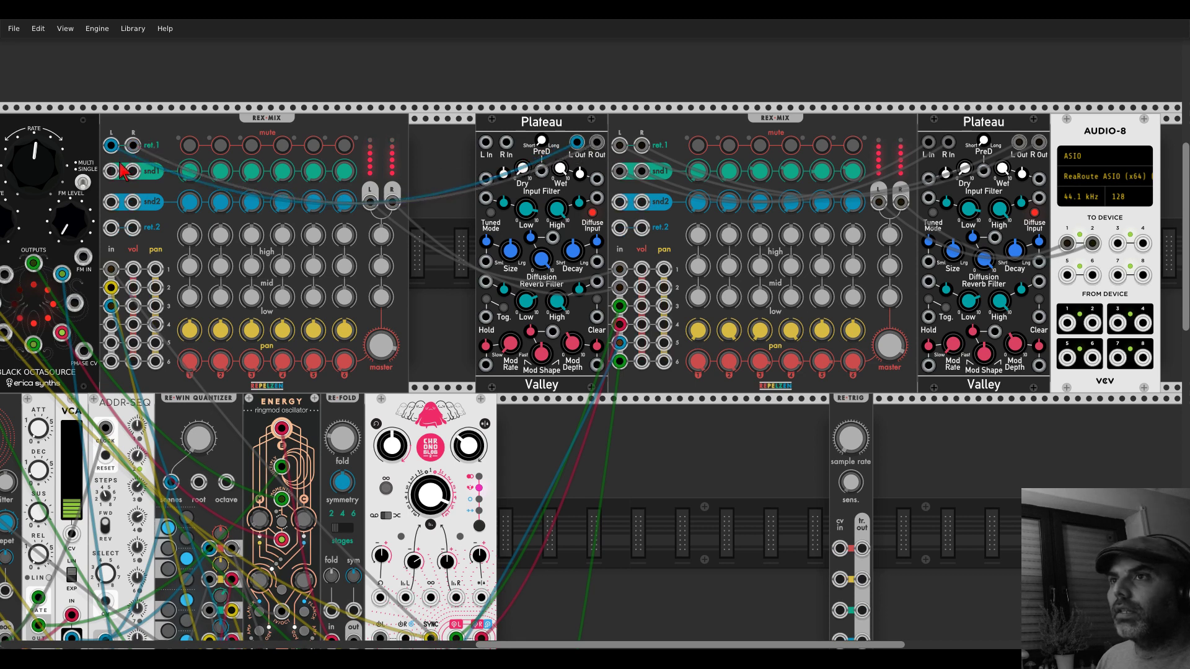
{"action": "mouse_move", "coordinate": [111, 171]}
{"action": "left_mouse_down"}
{"action": "mouse_move", "coordinate": [241, 186]}
{"action": "mouse_move", "coordinate": [486, 142]}
{"action": "mouse_move", "coordinate": [132, 171]}
{"action": "left_mouse_up"}
{"action": "left_click_drag", "start_coordinate": [173, 124], "coordinate": [227, 133]}
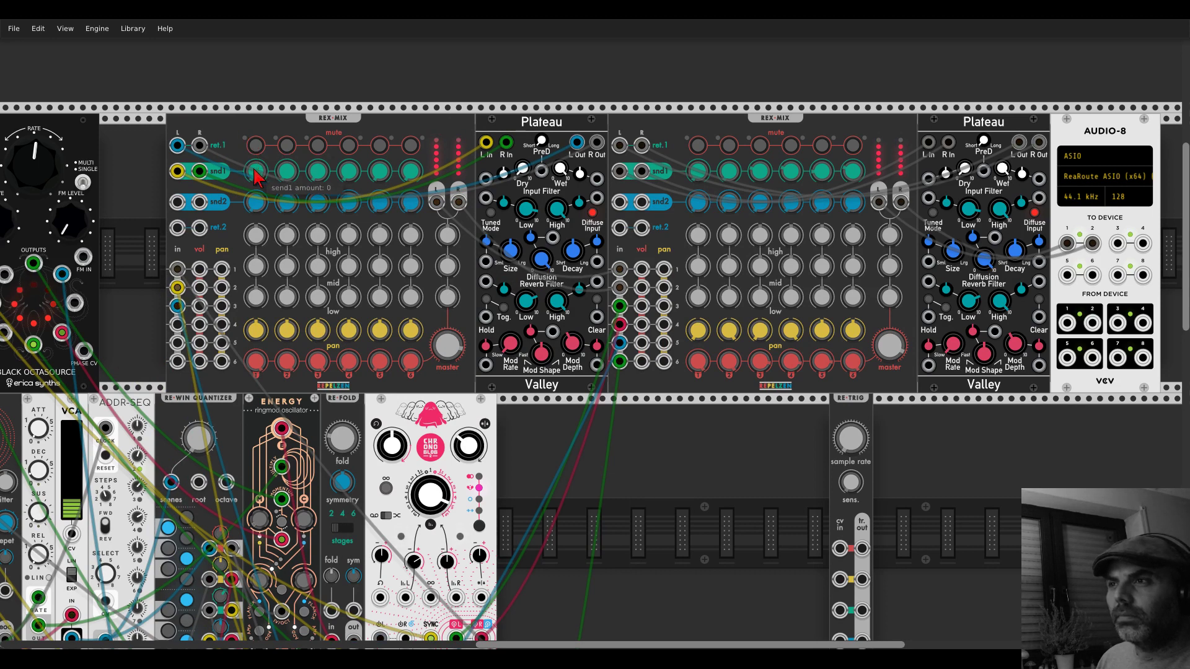
- Set the first channel's send 1 amount on the first REX-MIX to about 0.186
{"action": "left_click_drag", "start_coordinate": [252, 169], "coordinate": [253, 166]}
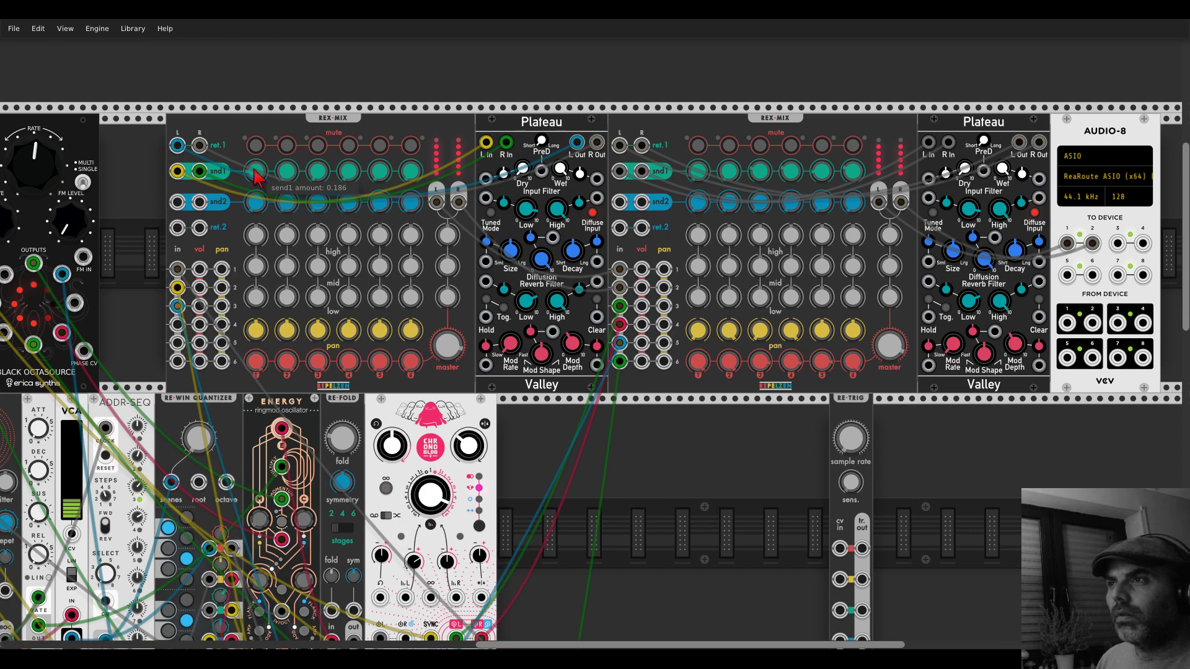
{"action": "scroll", "coordinate": [186, 124], "scroll_direction": "down", "scroll_amount": 5}
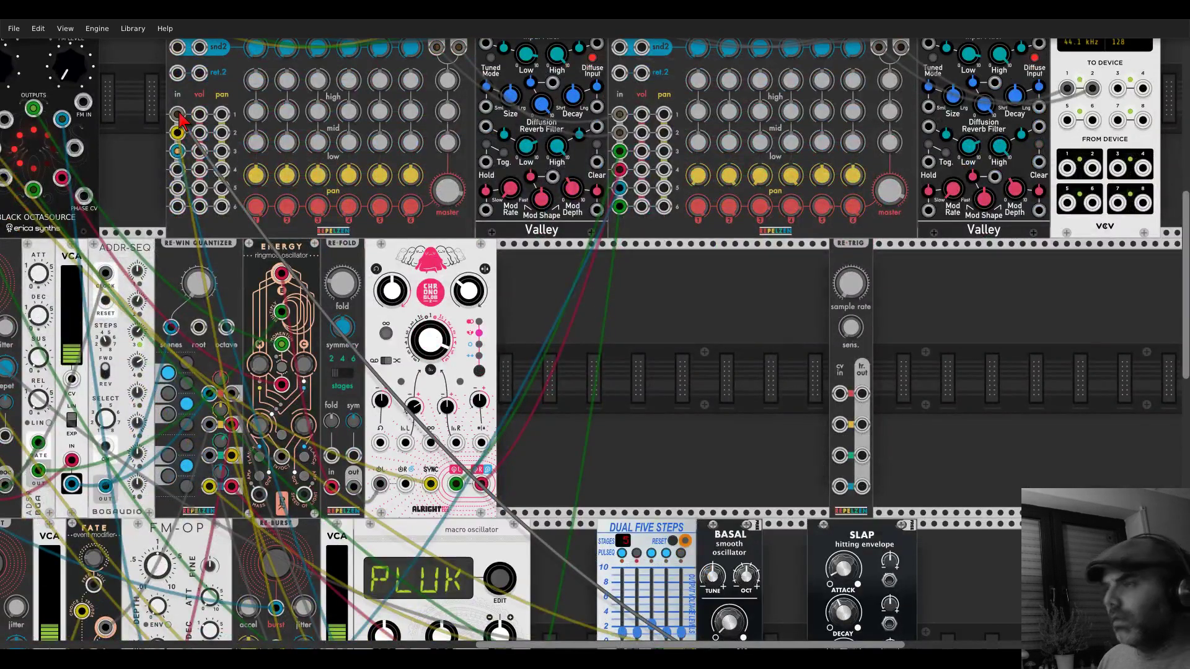
{"action": "scroll", "coordinate": [180, 117], "scroll_direction": "down", "scroll_amount": 5}
{"action": "scroll", "coordinate": [584, 218], "scroll_direction": "up", "scroll_amount": 12}
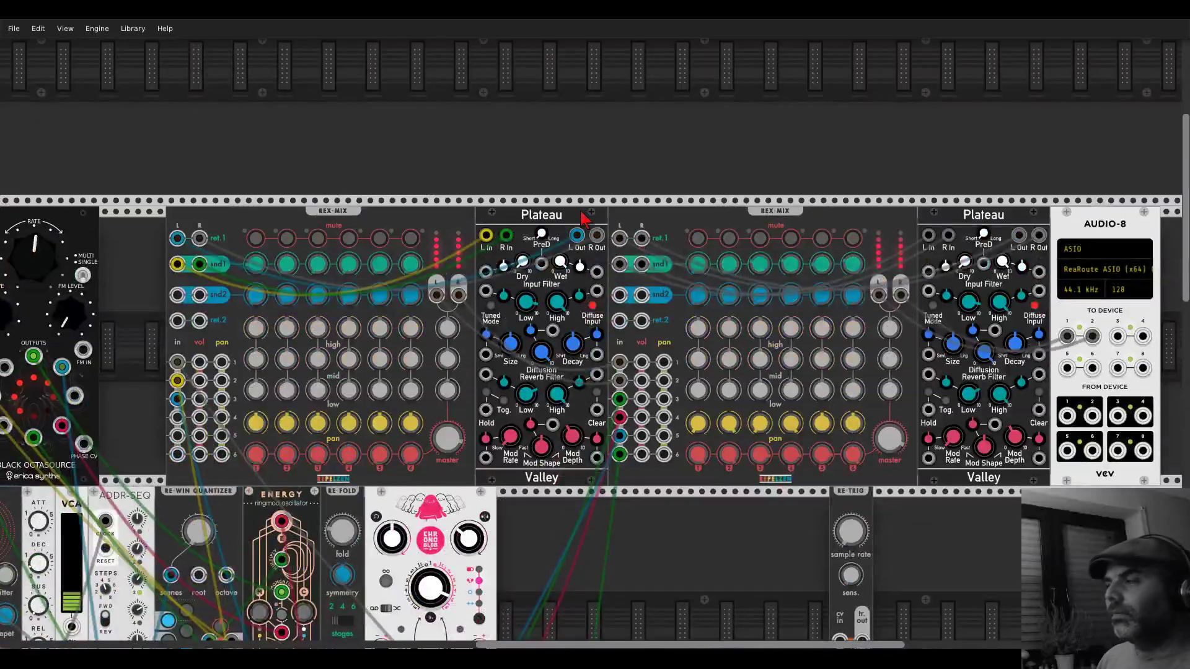
{"action": "scroll", "coordinate": [584, 219], "scroll_direction": "down", "scroll_amount": 12}
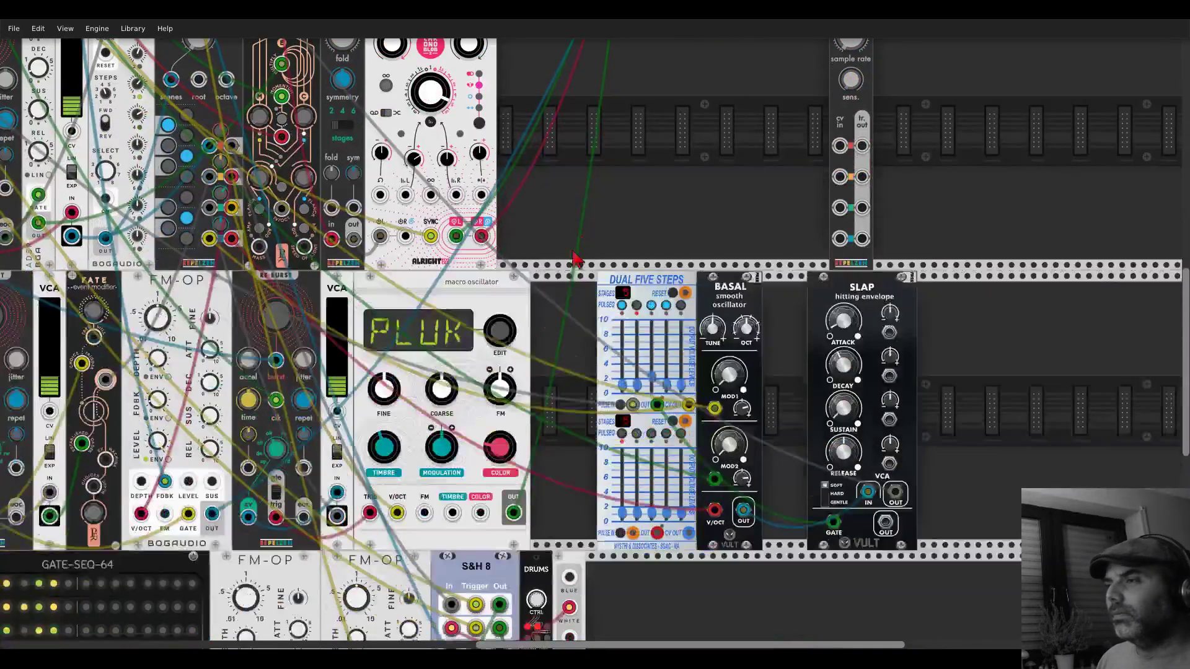
- Replace the clock cable at S&H 8's second trigger input with one from GATE-SEQ-64's second GATE output
{"action": "left_click_drag", "start_coordinate": [579, 264], "coordinate": [914, 69]}
{"action": "scroll", "coordinate": [942, 261], "scroll_direction": "down", "scroll_amount": 3}
{"action": "left_click_drag", "start_coordinate": [975, 292], "coordinate": [819, 236]}
{"action": "scroll", "coordinate": [842, 247], "scroll_direction": "right", "scroll_amount": 1}
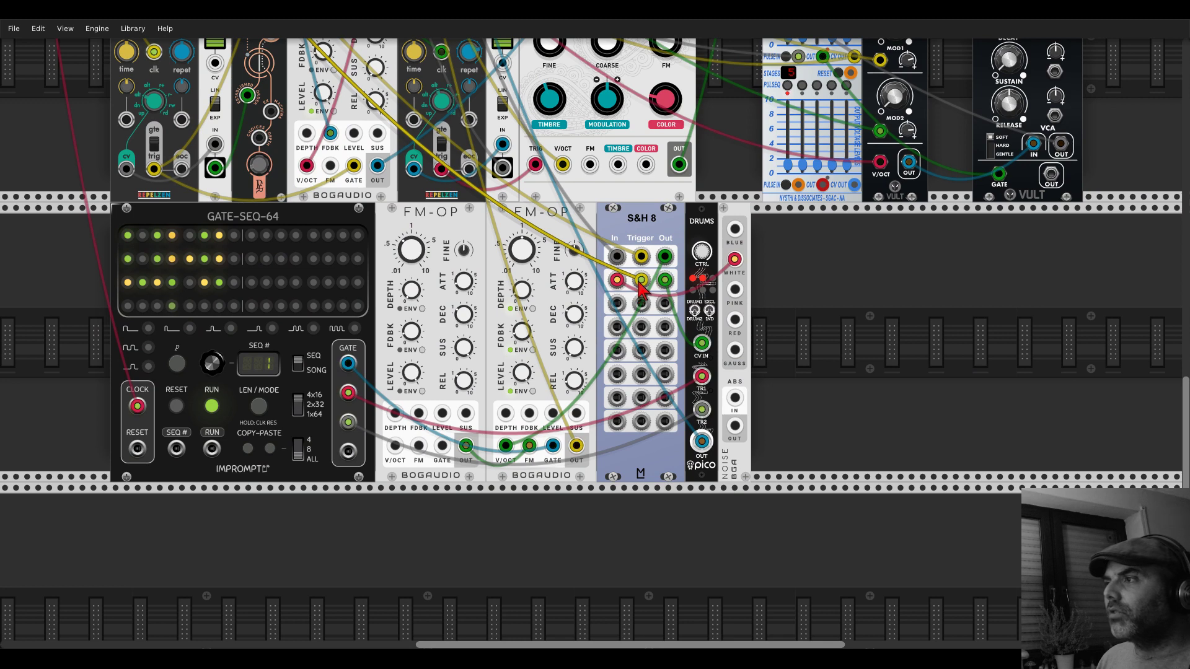
{"action": "left_click_drag", "start_coordinate": [642, 280], "coordinate": [349, 393]}
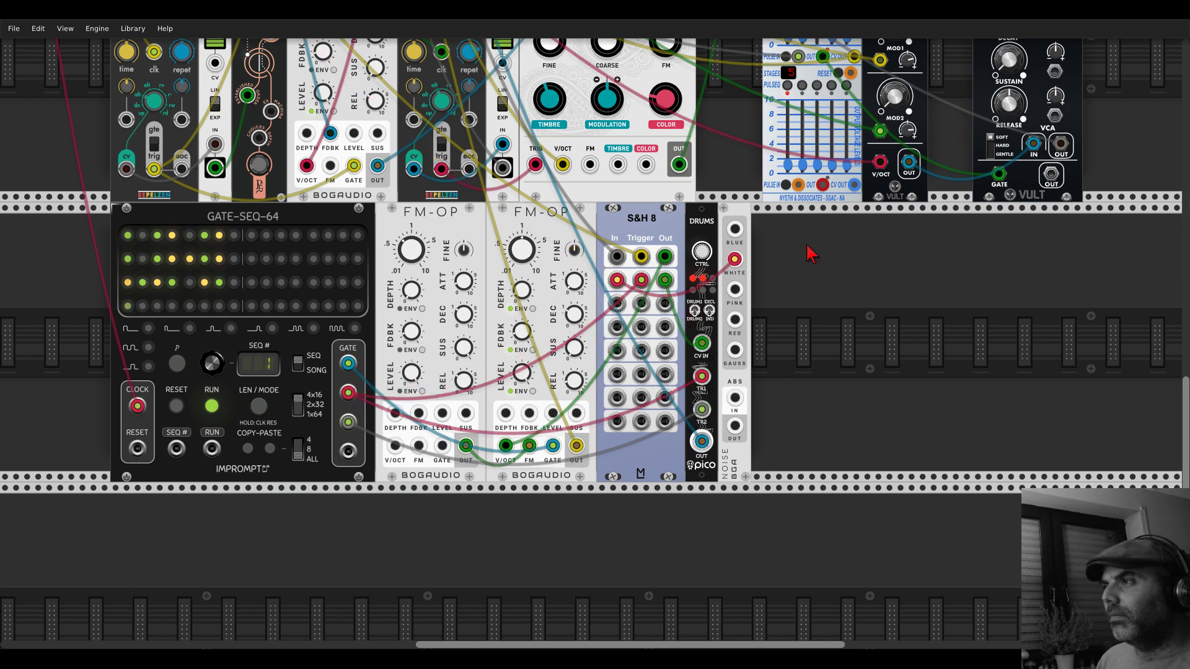
{"action": "scroll", "coordinate": [810, 252], "scroll_direction": "up", "scroll_amount": 1}
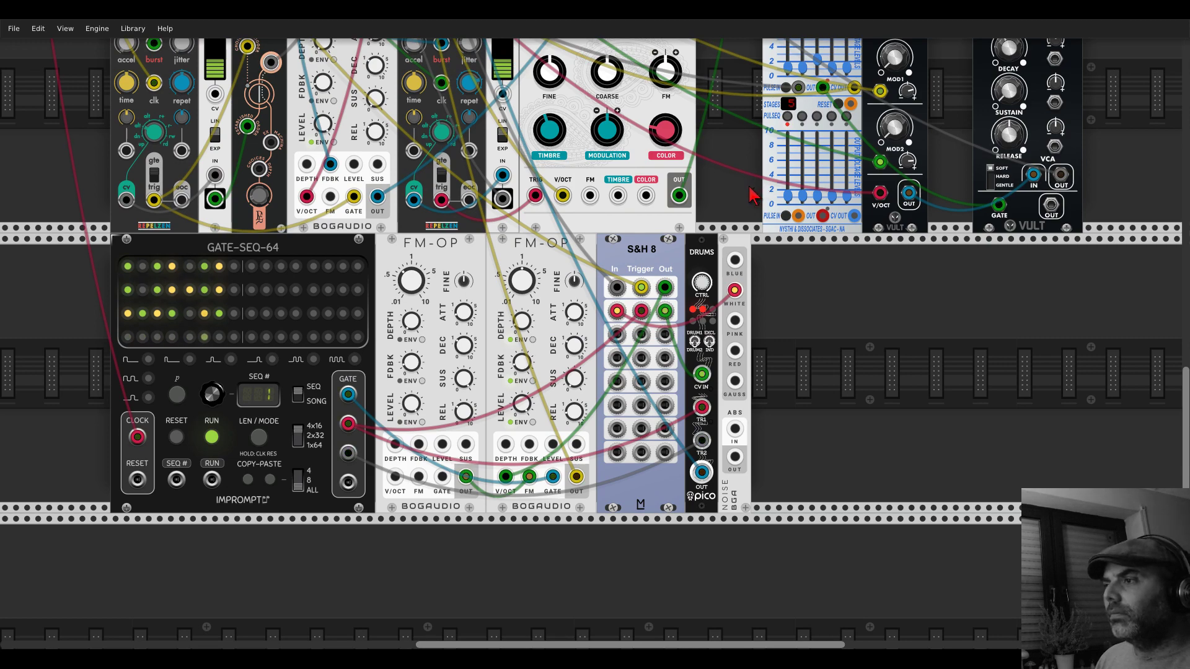
{"action": "scroll", "coordinate": [750, 196], "scroll_direction": "down", "scroll_amount": 3}
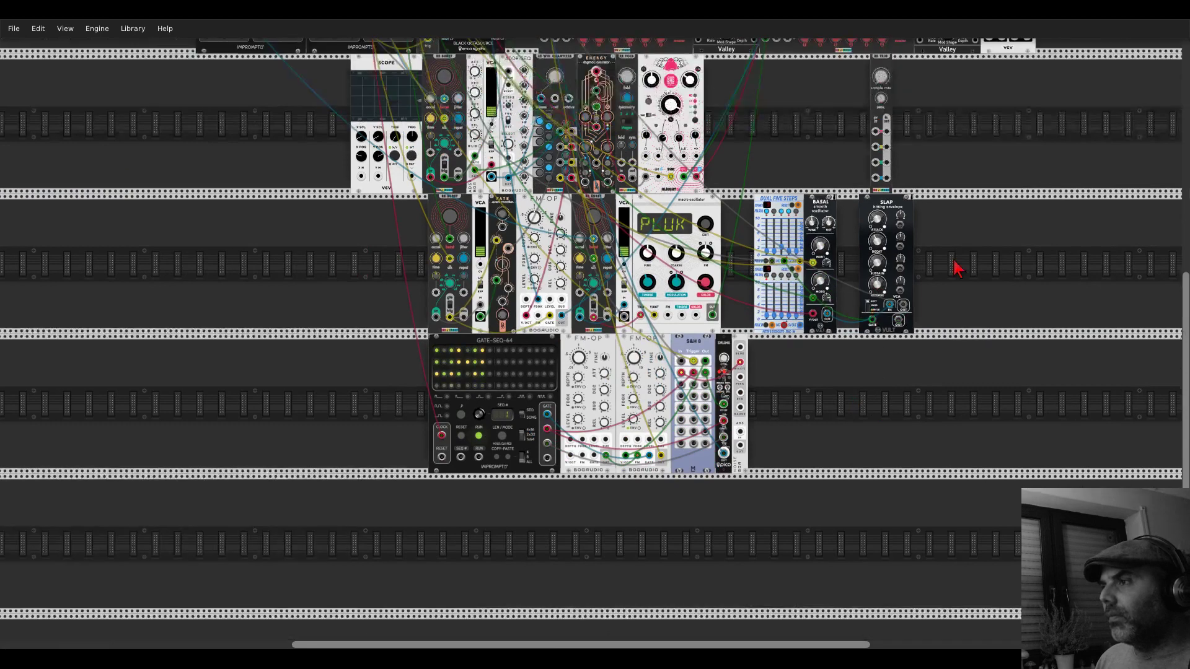
{"action": "scroll", "coordinate": [874, 313], "scroll_direction": "up", "scroll_amount": 2}
{"action": "scroll", "coordinate": [874, 313], "scroll_direction": "up", "scroll_amount": 2}
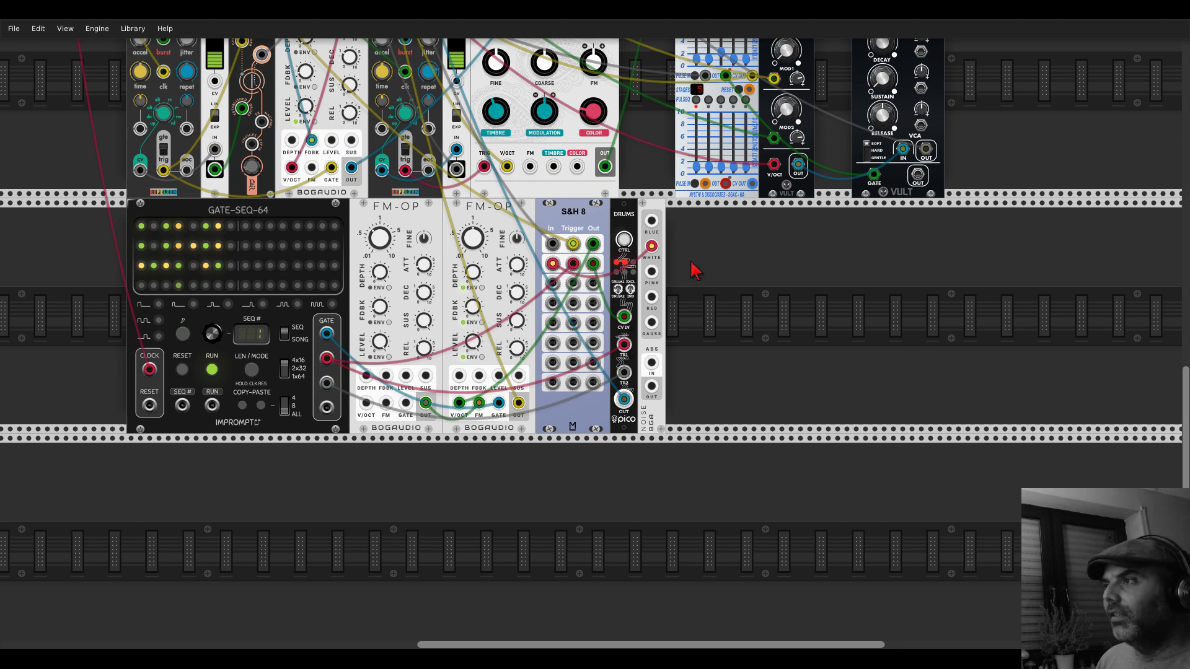
- Check the DRUMS module's CV target options and its DRUM1/DRUM2 selector
{"action": "right_click", "coordinate": [621, 224]}
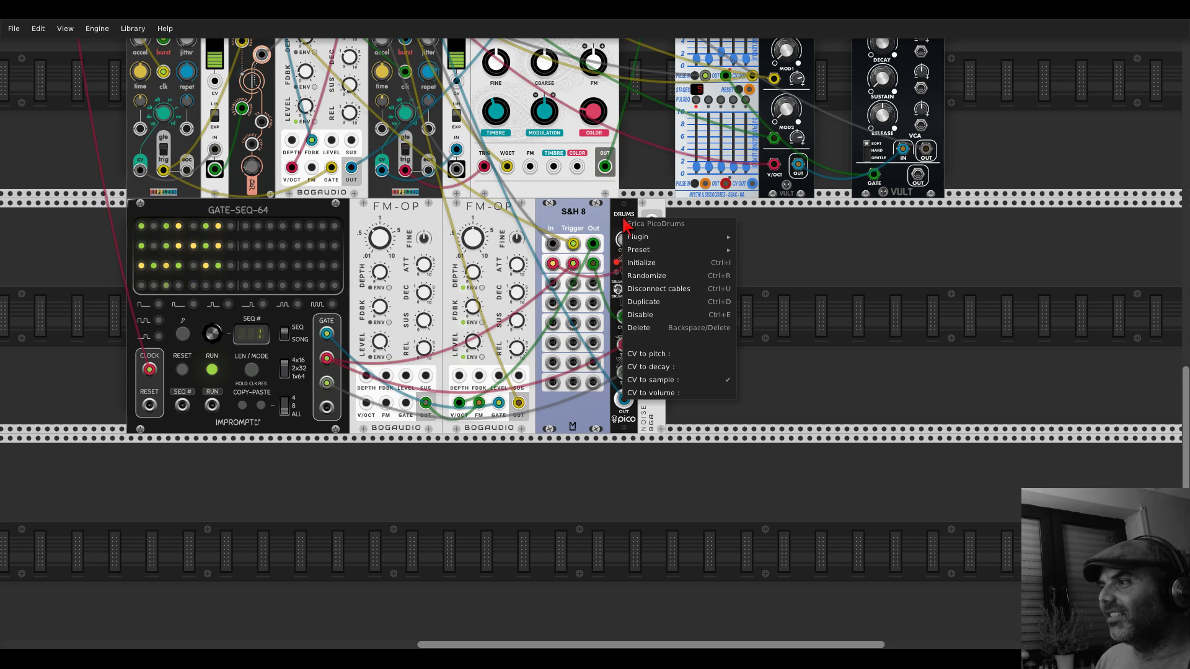
{"action": "left_click", "coordinate": [622, 215]}
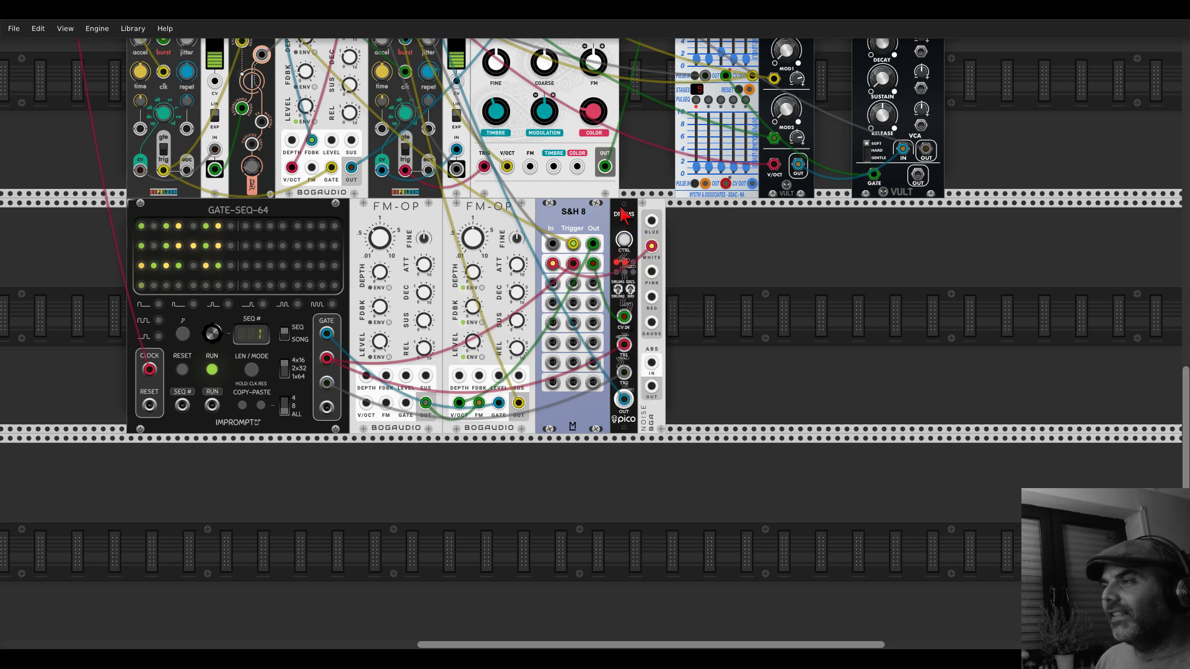
{"action": "mouse_move", "coordinate": [626, 242]}
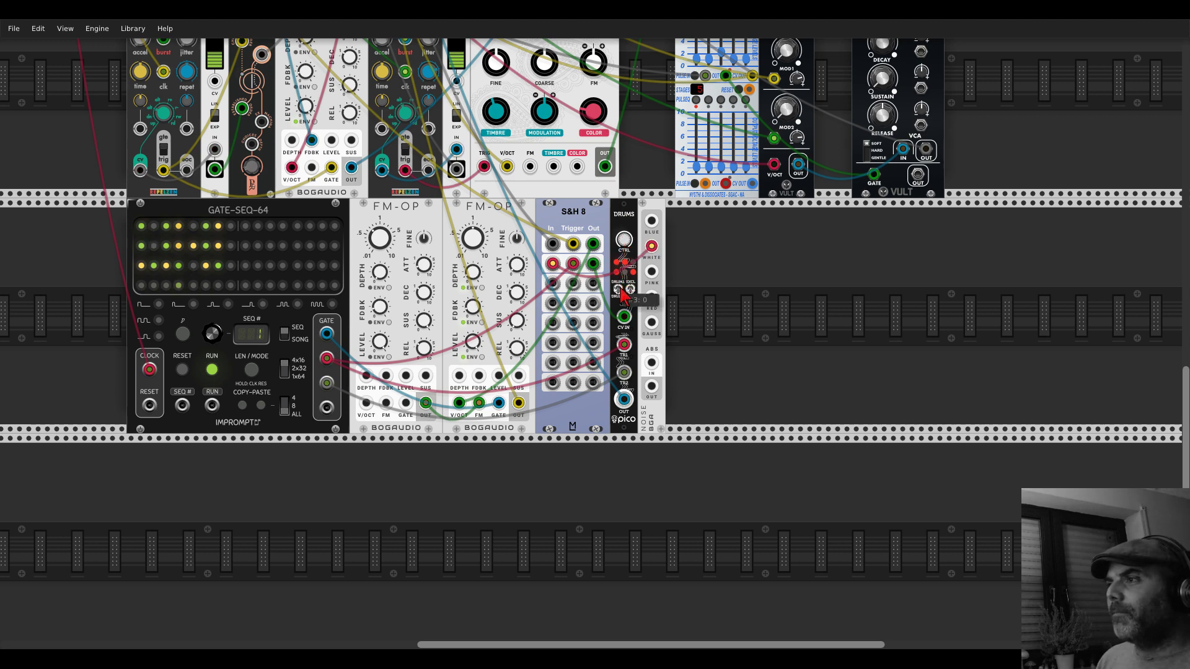
{"action": "left_click_drag", "start_coordinate": [621, 297], "coordinate": [626, 218]}
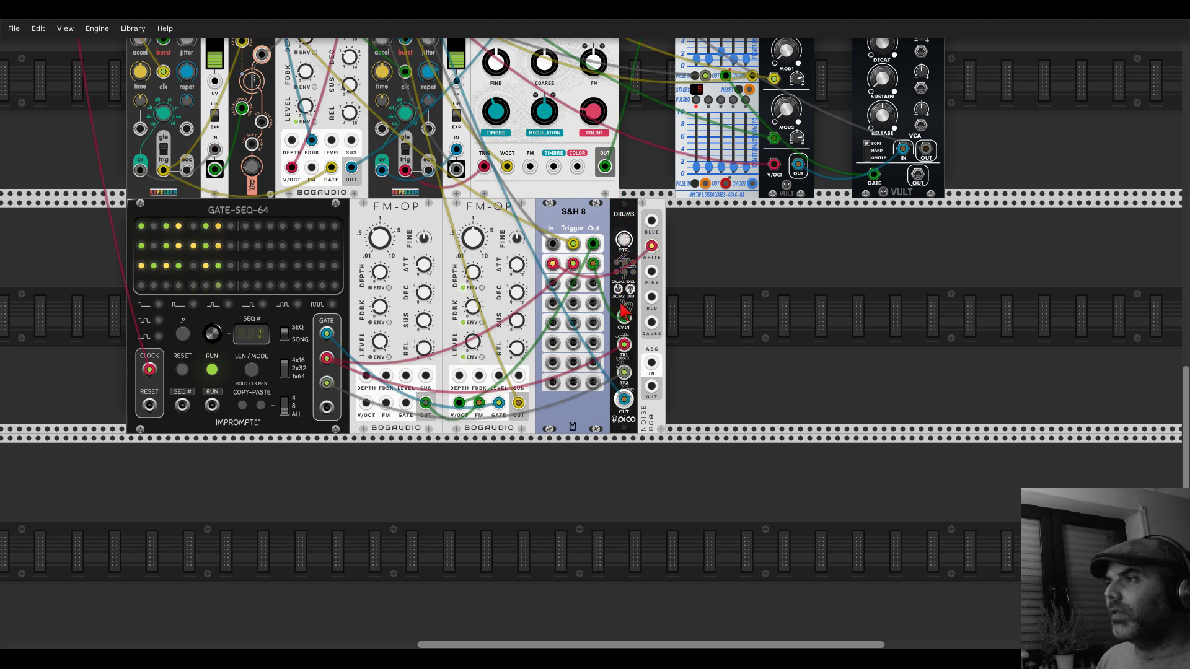
{"action": "mouse_move", "coordinate": [624, 248]}
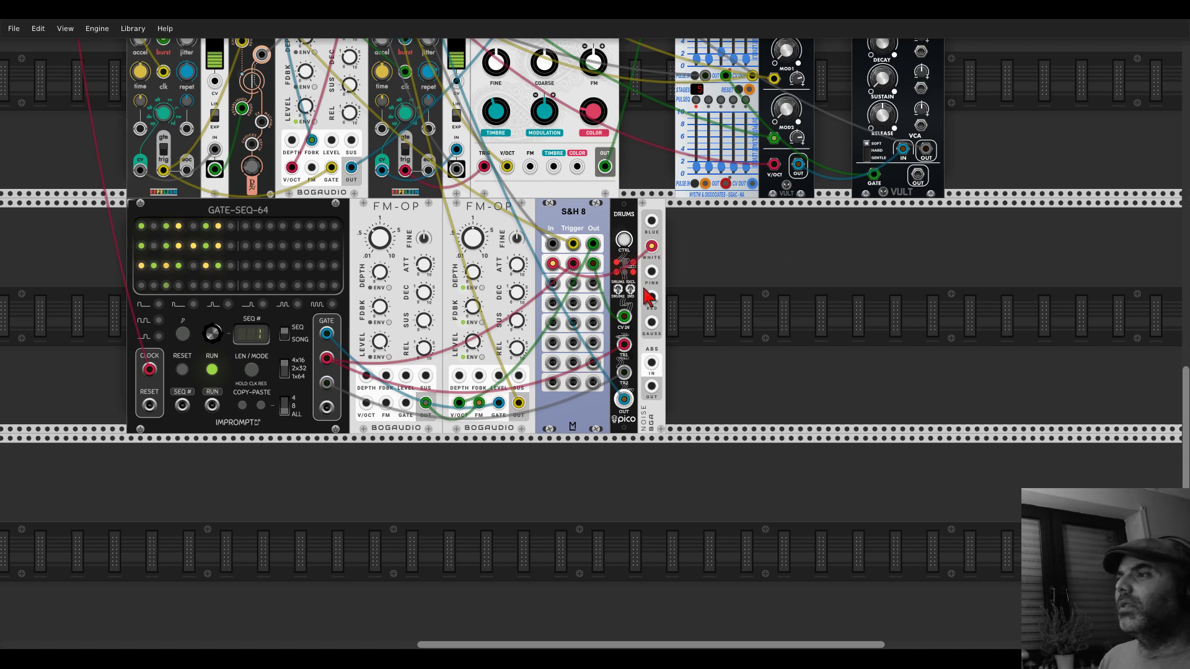
- Disconnect the S&H 8 cable from DRUMS' CV IN and adjust the module's CTRL knob by hand
{"action": "left_click", "coordinate": [624, 317]}
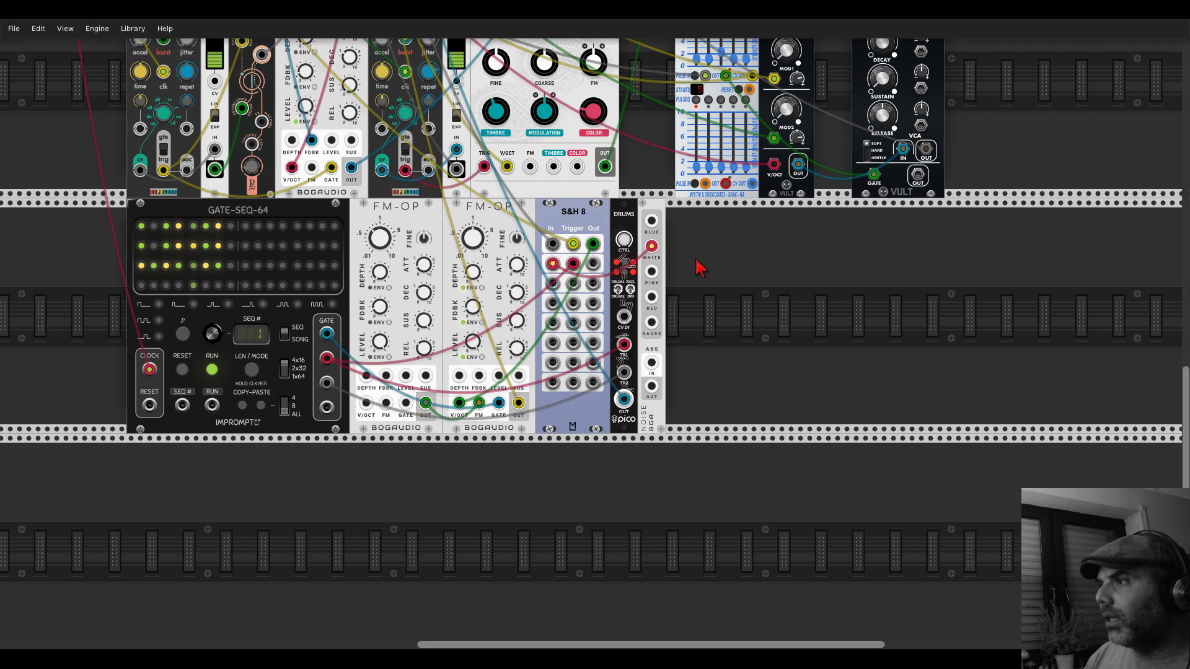
{"action": "scroll", "coordinate": [618, 289], "scroll_direction": "up", "scroll_amount": 5}
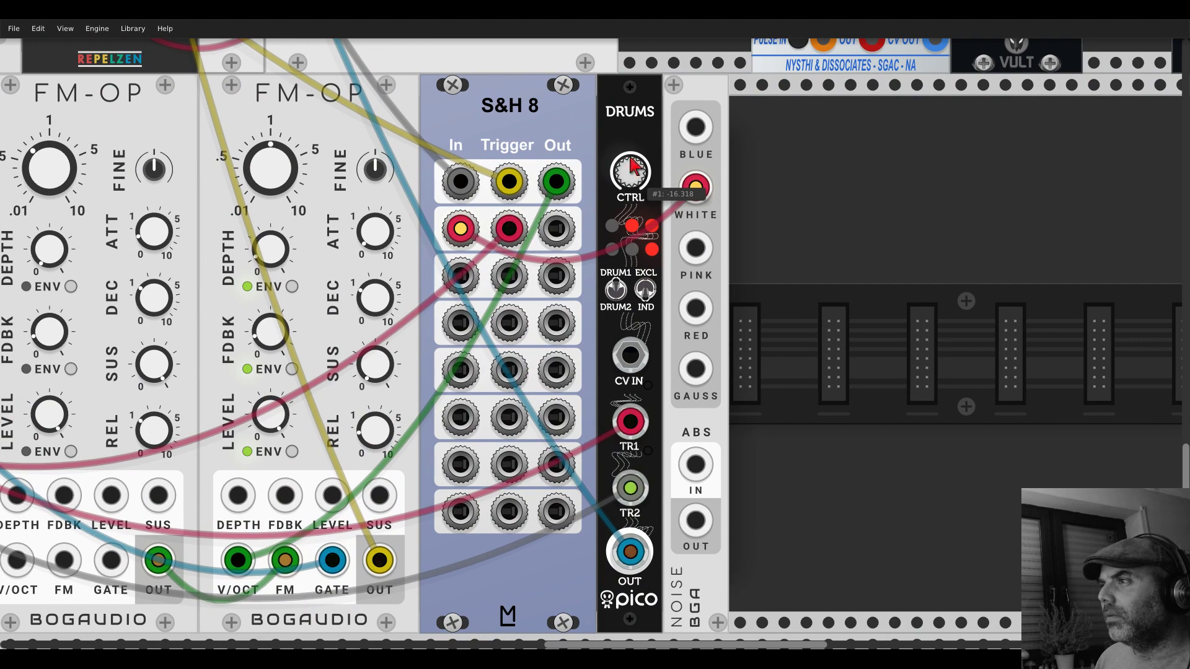
{"action": "left_click_drag", "start_coordinate": [635, 175], "coordinate": [628, 275]}
- Search the module library for "trummor" and add Vult's TRUMMOR² drum synthesizer beside the NOISE module
{"action": "scroll", "coordinate": [757, 254], "scroll_direction": "down", "scroll_amount": 5}
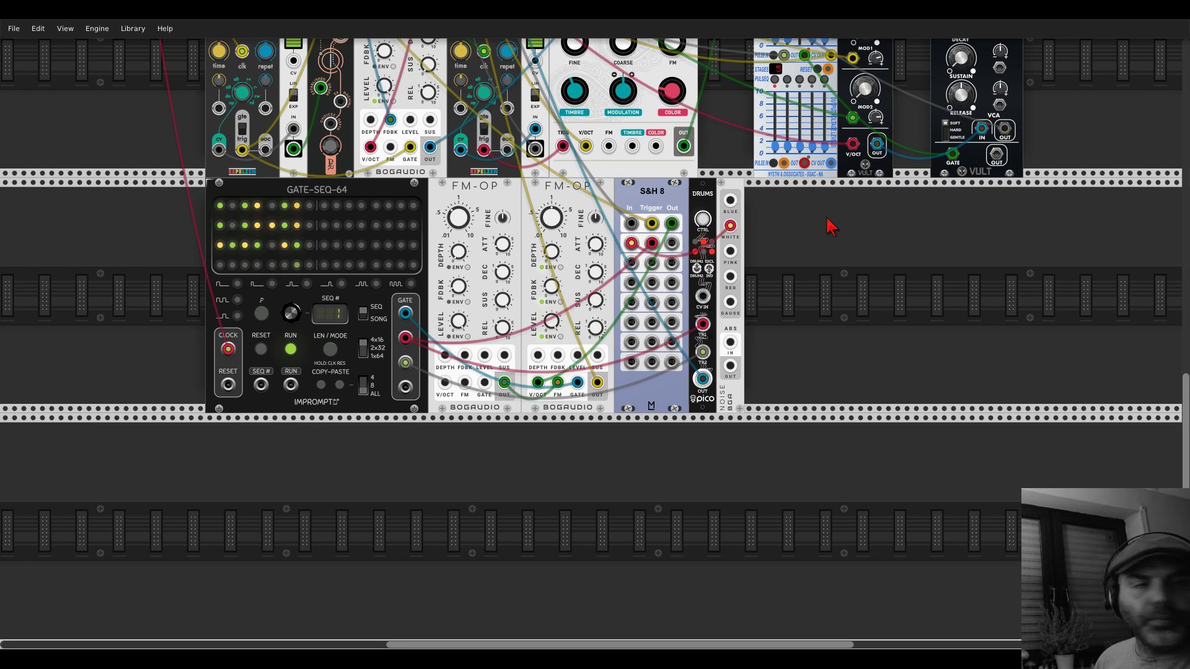
{"action": "right_click", "coordinate": [832, 251]}
{"action": "type", "text": "trummor"}
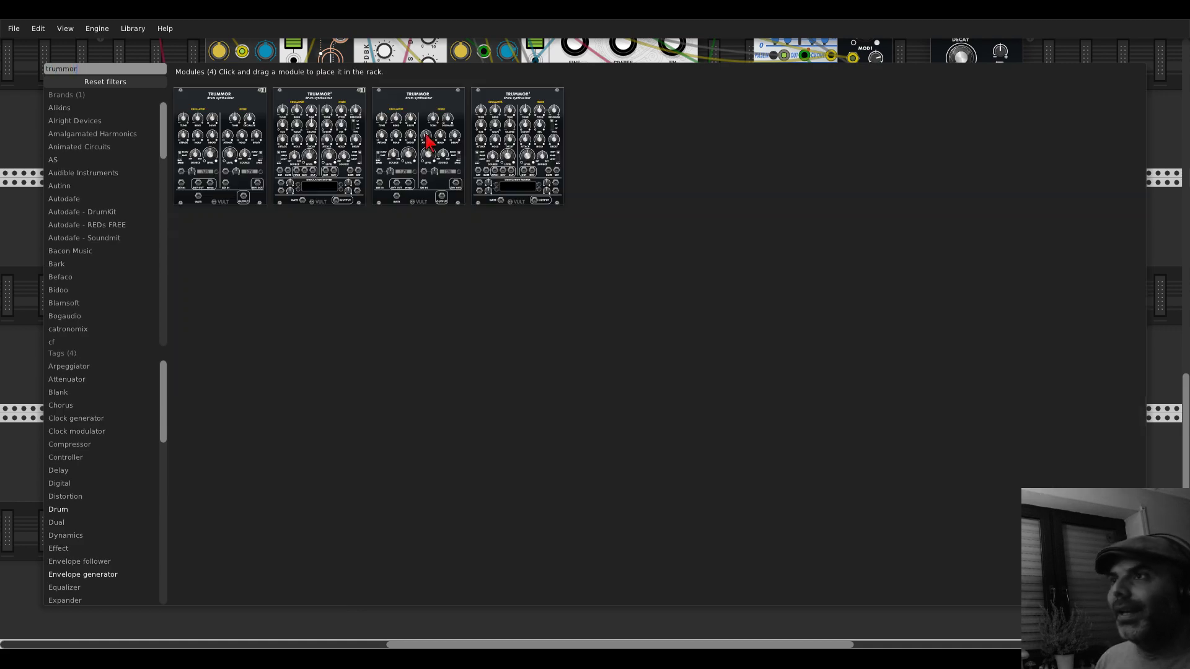
{"action": "left_click_drag", "start_coordinate": [328, 124], "coordinate": [719, 251]}
{"action": "left_click_drag", "start_coordinate": [1121, 220], "coordinate": [934, 310]}
{"action": "scroll", "coordinate": [815, 294], "scroll_direction": "down", "scroll_amount": 4}
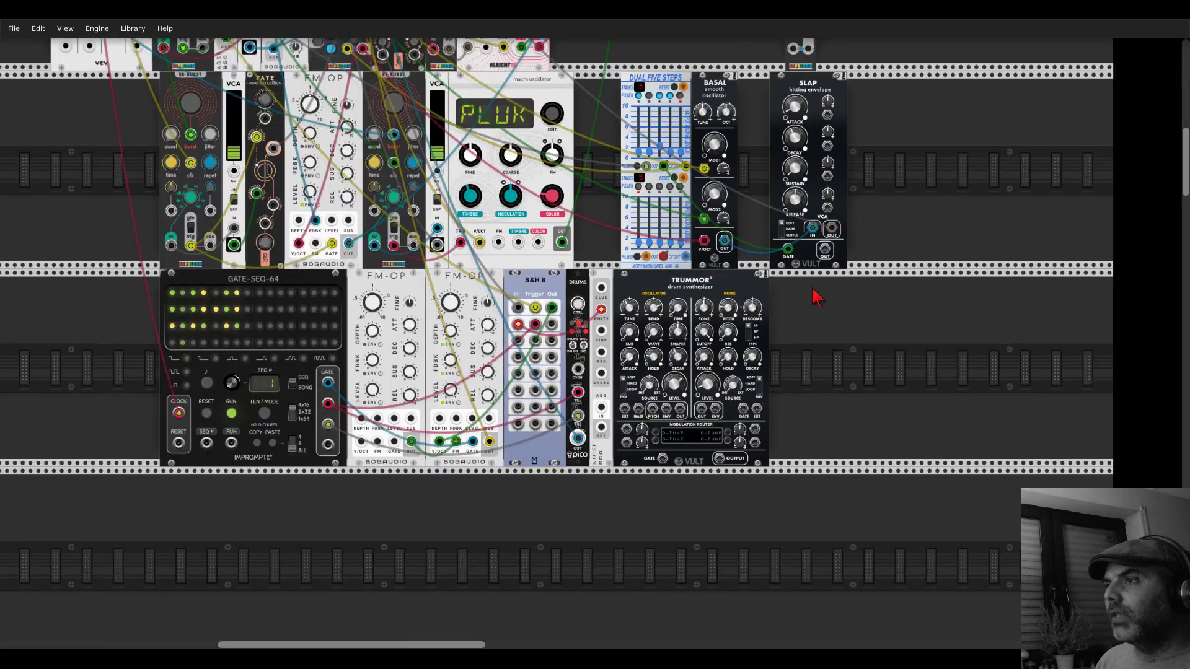
- Patch the second CLOCKED's master CLK output into the oscillator GATE input of TRUMMOR²
{"action": "scroll", "coordinate": [409, 365], "scroll_direction": "up", "scroll_amount": 4}
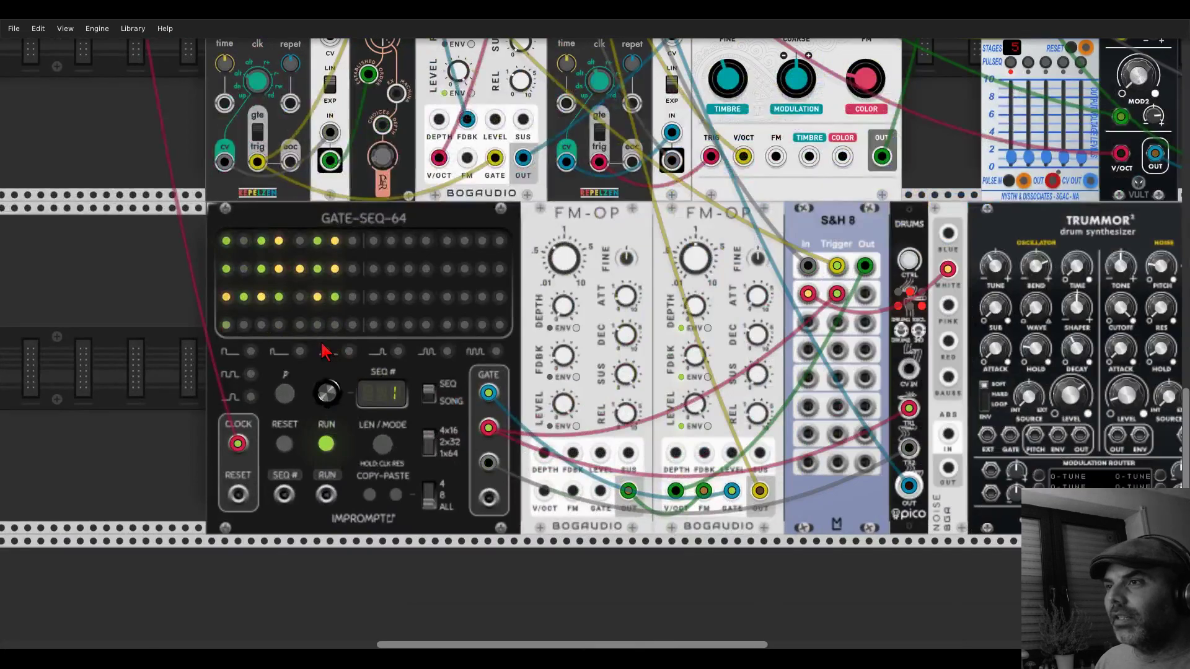
{"action": "scroll", "coordinate": [833, 232], "scroll_direction": "down", "scroll_amount": 5}
{"action": "scroll", "coordinate": [622, 233], "scroll_direction": "up", "scroll_amount": 4}
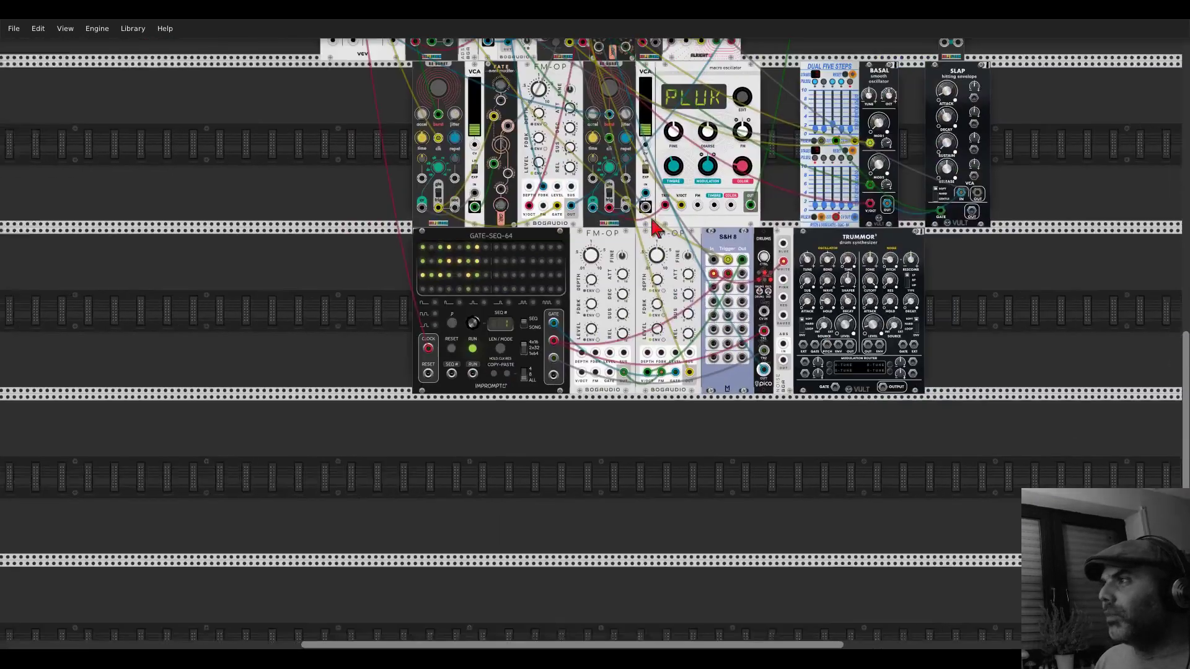
{"action": "scroll", "coordinate": [698, 379], "scroll_direction": "up", "scroll_amount": 4}
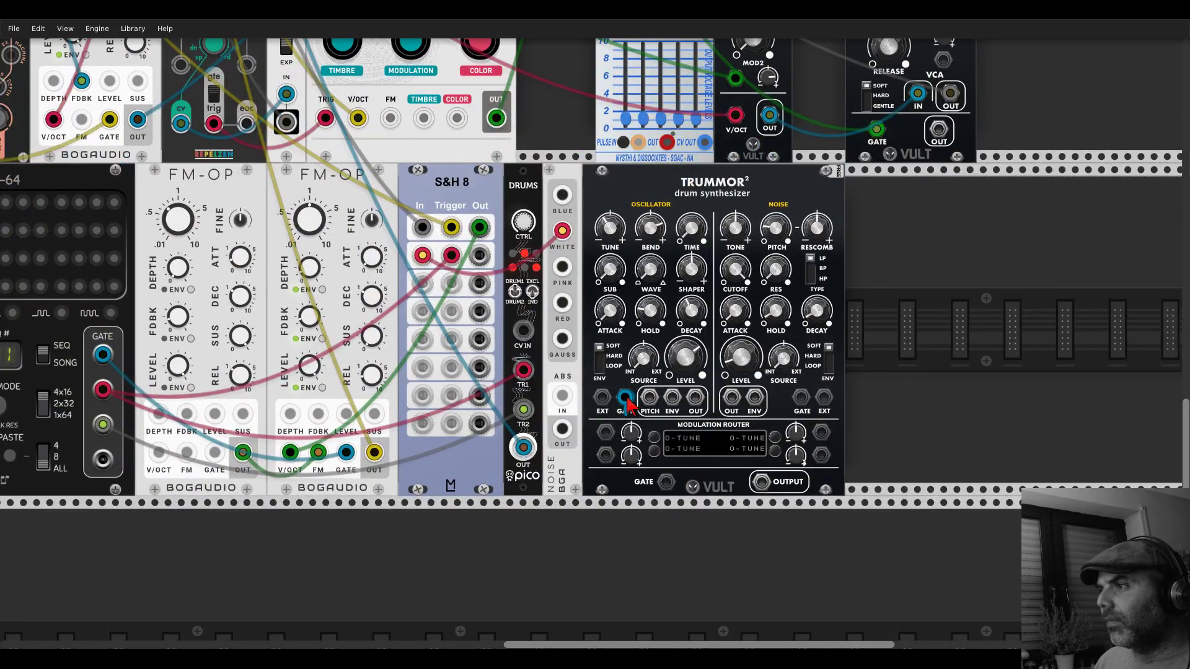
{"action": "scroll", "coordinate": [629, 404], "scroll_direction": "down", "scroll_amount": 4}
{"action": "scroll", "coordinate": [628, 406], "scroll_direction": "up", "scroll_amount": 5}
{"action": "left_click_drag", "start_coordinate": [628, 405], "coordinate": [626, 620]}
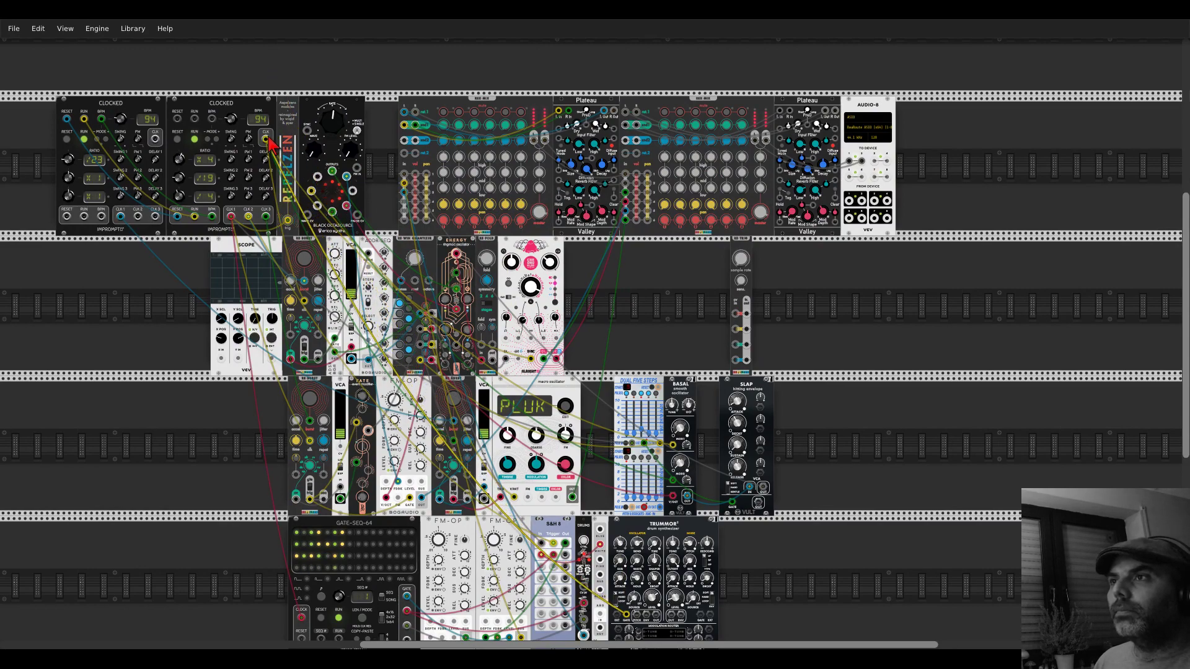
- Patch the oscillator OUT of TRUMMOR² into a free channel input on the first REX-MIX and adjust that channel's level
{"action": "scroll", "coordinate": [676, 370], "scroll_direction": "down", "scroll_amount": 5}
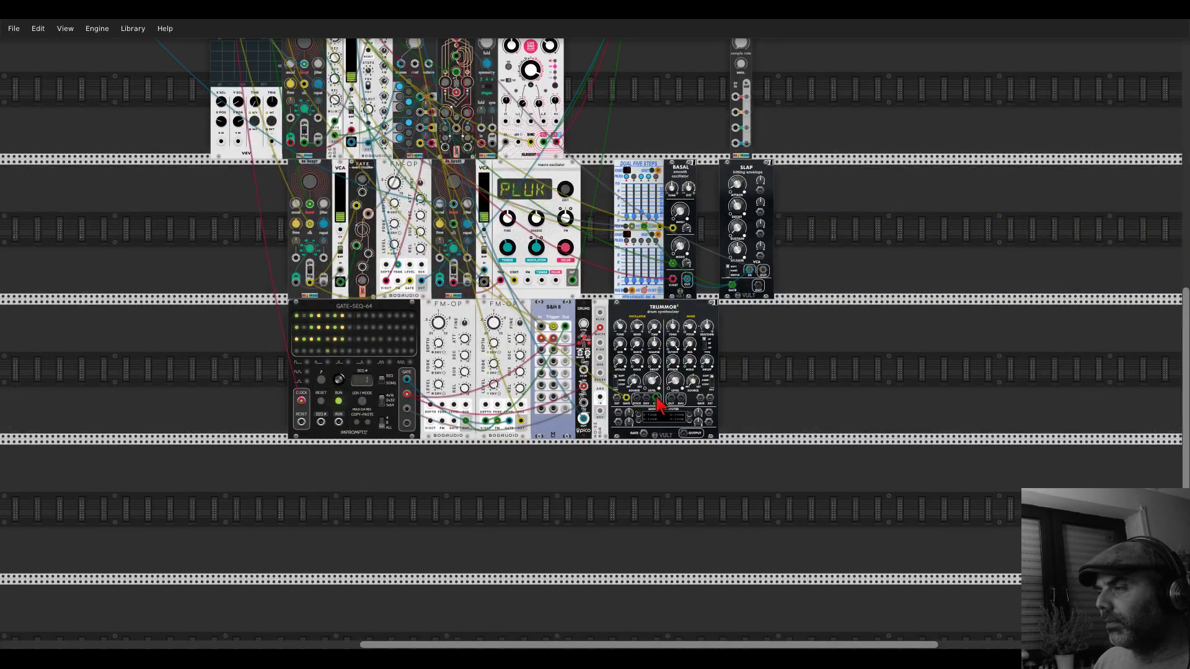
{"action": "scroll", "coordinate": [657, 402], "scroll_direction": "up", "scroll_amount": 5}
{"action": "left_click_drag", "start_coordinate": [657, 403], "coordinate": [404, 209]}
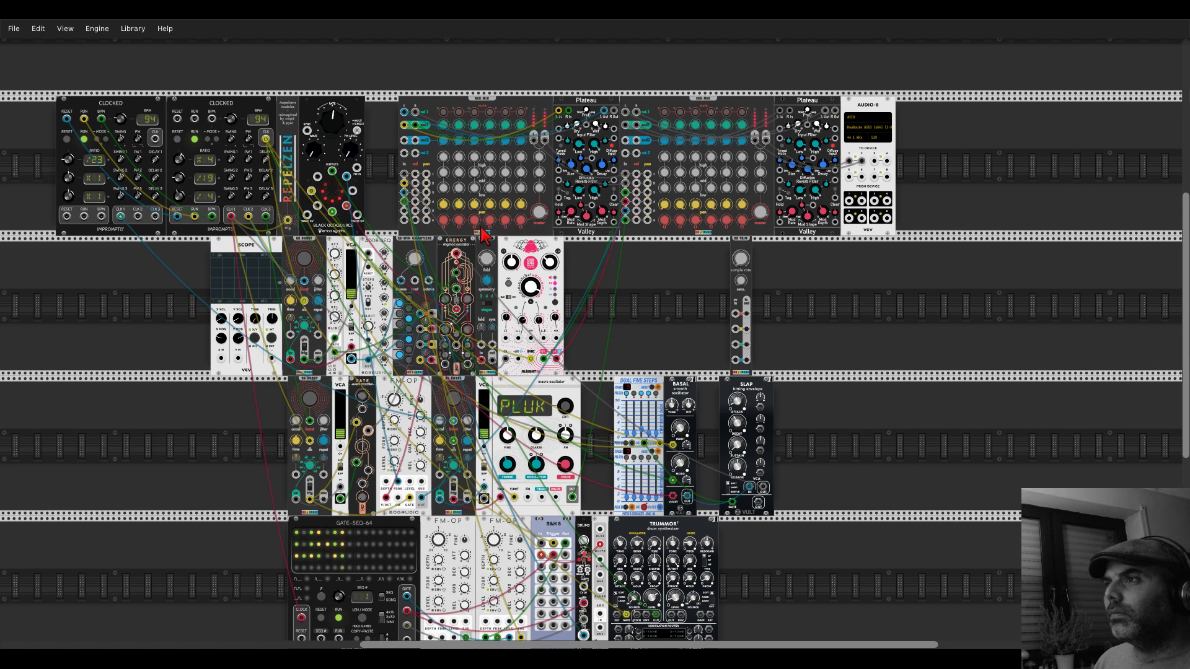
{"action": "left_click_drag", "start_coordinate": [487, 224], "coordinate": [488, 225]}
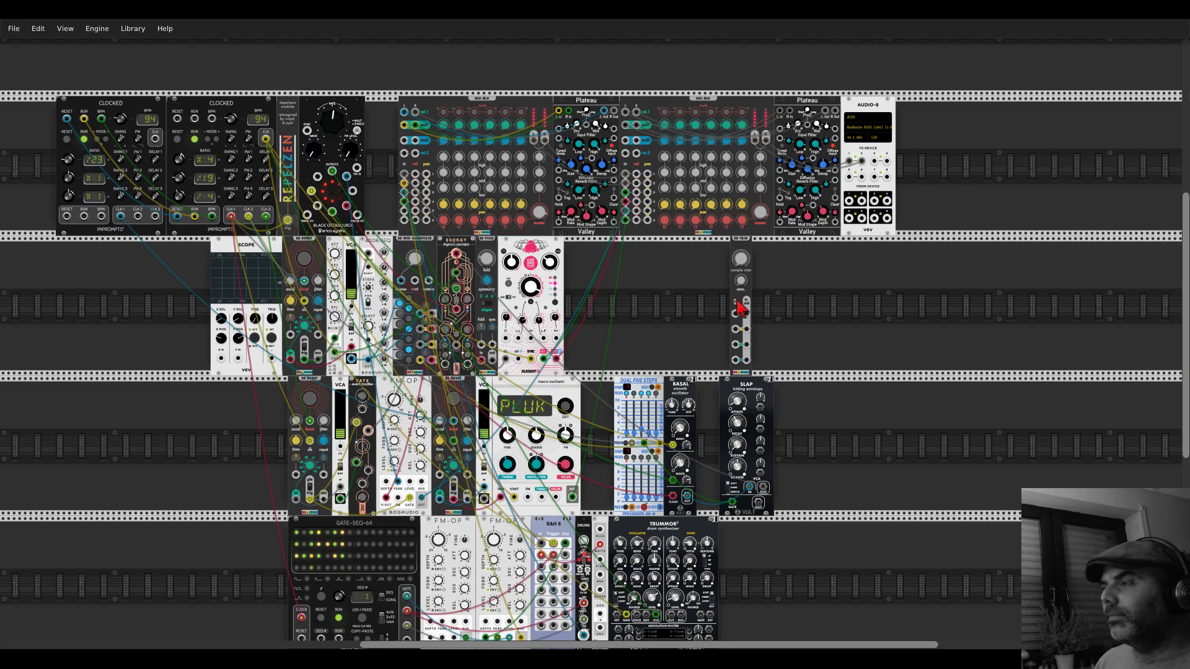
- Set the oscillator BEND of TRUMMOR² to about 0.206
{"action": "scroll", "coordinate": [739, 308], "scroll_direction": "down", "scroll_amount": 2}
{"action": "scroll", "coordinate": [749, 393], "scroll_direction": "up", "scroll_amount": 5}
{"action": "scroll", "coordinate": [579, 355], "scroll_direction": "up", "scroll_amount": 1}
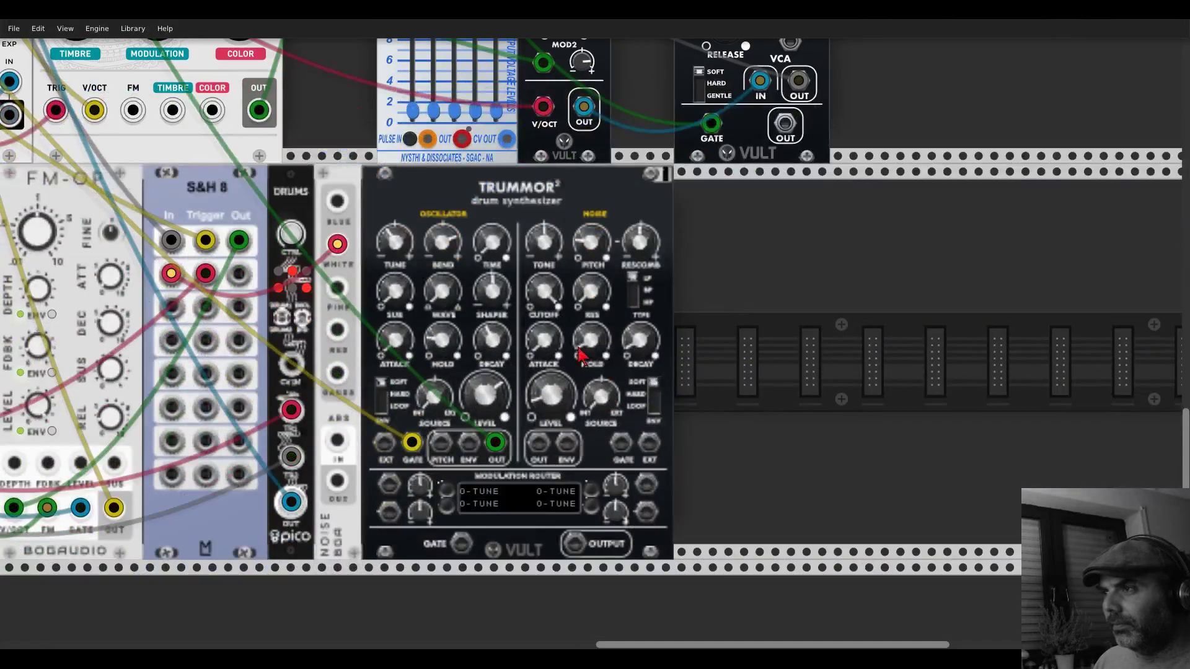
{"action": "left_click_drag", "start_coordinate": [442, 241], "coordinate": [444, 245]}
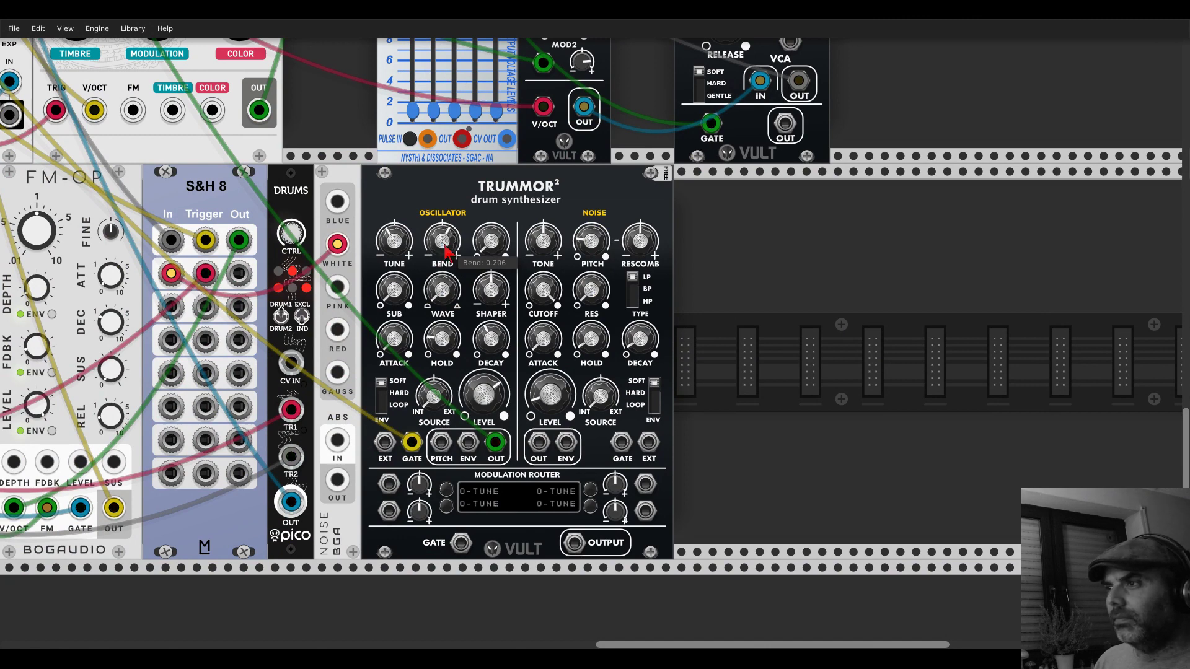
{"action": "left_click_drag", "start_coordinate": [744, 268], "coordinate": [811, 248]}
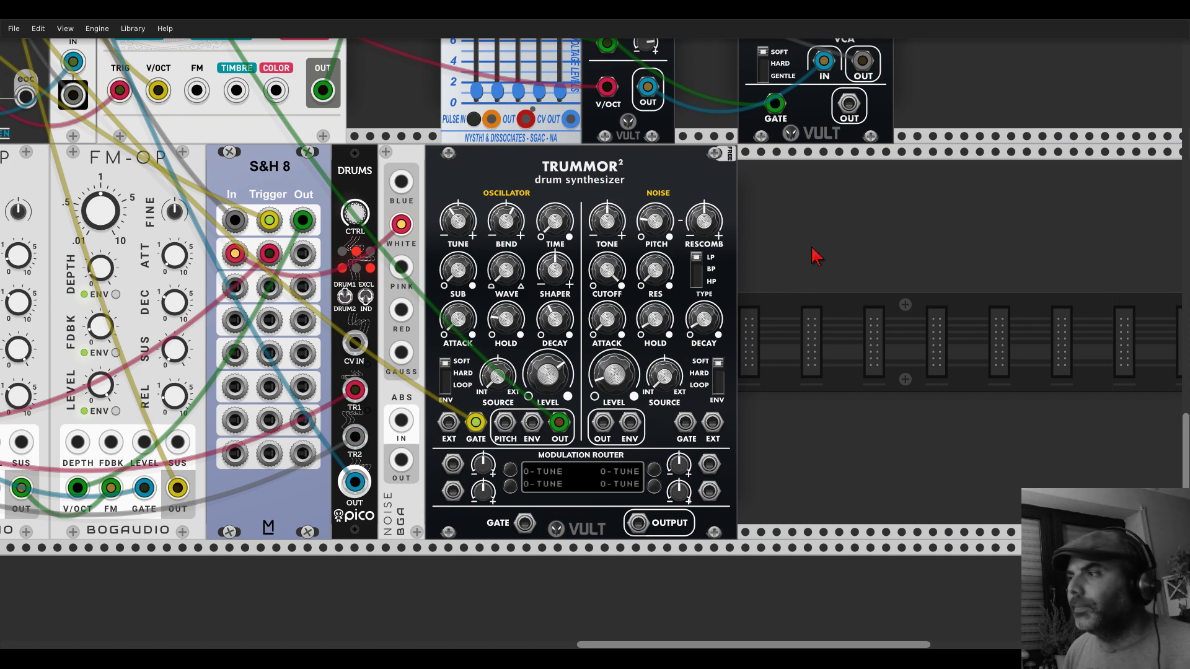
{"action": "scroll", "coordinate": [799, 273], "scroll_direction": "down", "scroll_amount": 5}
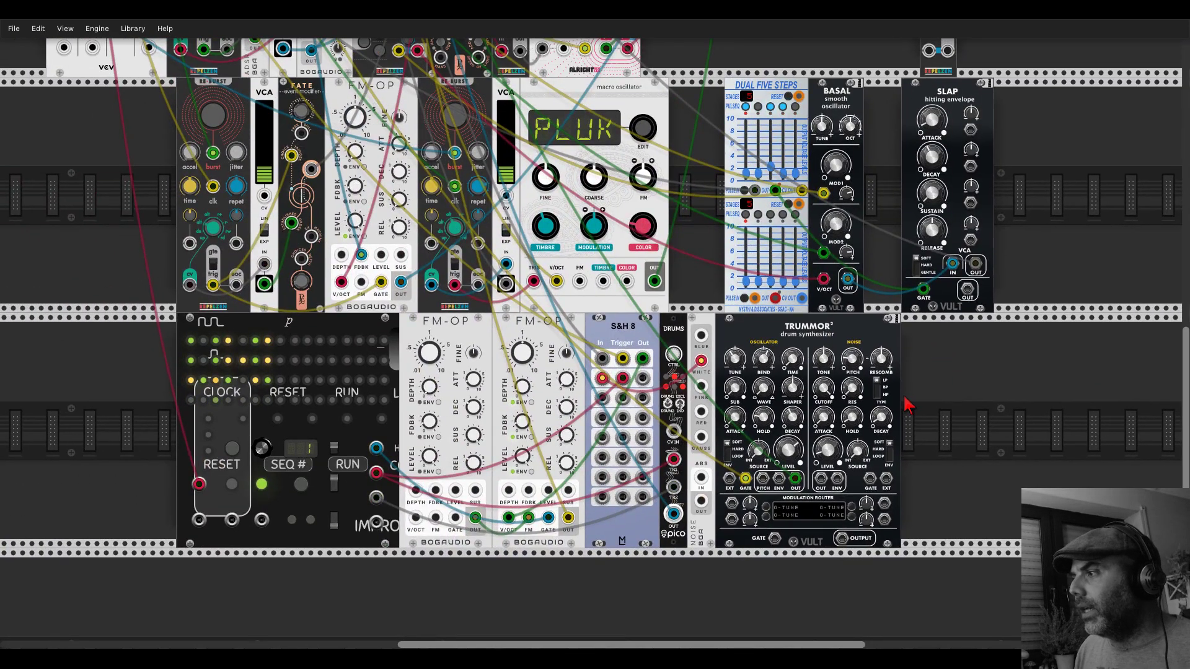
{"action": "scroll", "coordinate": [911, 404], "scroll_direction": "up", "scroll_amount": 10}
{"action": "scroll", "coordinate": [911, 403], "scroll_direction": "left", "scroll_amount": 10}
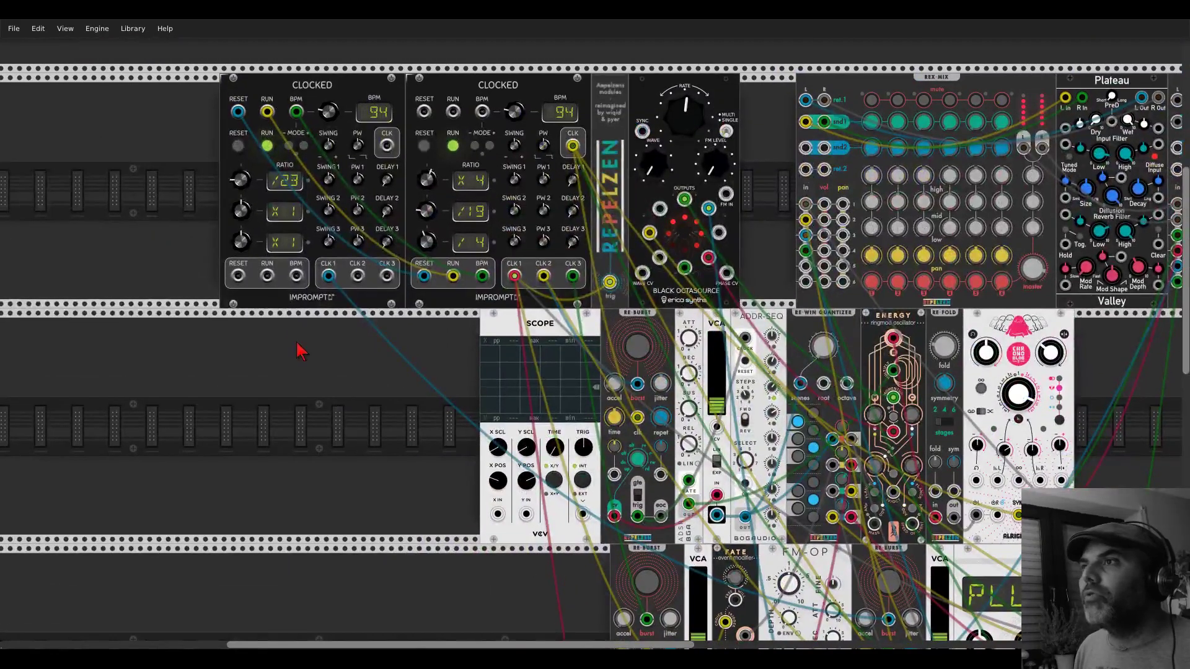
- Set the first CLOCKED's second clock ratio to X 3 and patch its CLK 2 output into the noise GATE of TRUMMOR²
{"action": "left_click_drag", "start_coordinate": [240, 211], "coordinate": [240, 196]}
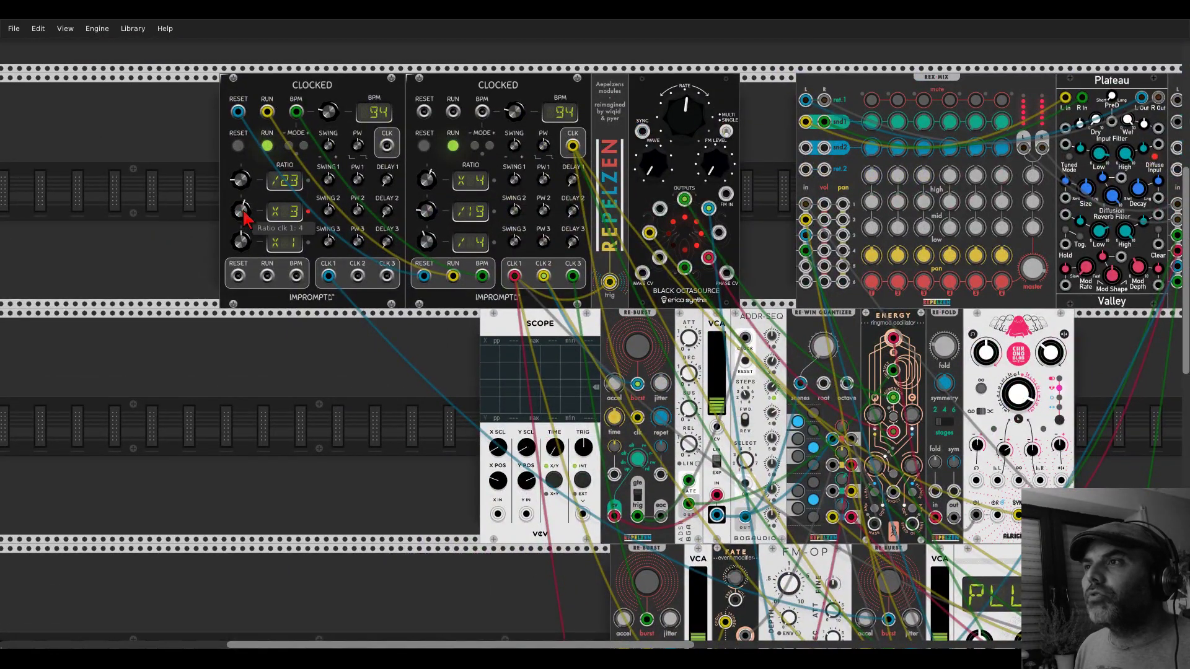
{"action": "scroll", "coordinate": [558, 372], "scroll_direction": "down", "scroll_amount": 5}
{"action": "scroll", "coordinate": [558, 372], "scroll_direction": "right", "scroll_amount": 5}
{"action": "left_click_drag", "start_coordinate": [358, 275], "coordinate": [465, 514]}
{"action": "scroll", "coordinate": [721, 435], "scroll_direction": "down", "scroll_amount": 8}
{"action": "scroll", "coordinate": [721, 436], "scroll_direction": "right", "scroll_amount": 8}
- Patch the noise OUT of TRUMMOR² into the first REX-MIX, balancing its channel level and the noise LEVEL at about 0.9895
{"action": "scroll", "coordinate": [764, 443], "scroll_direction": "up", "scroll_amount": 8}
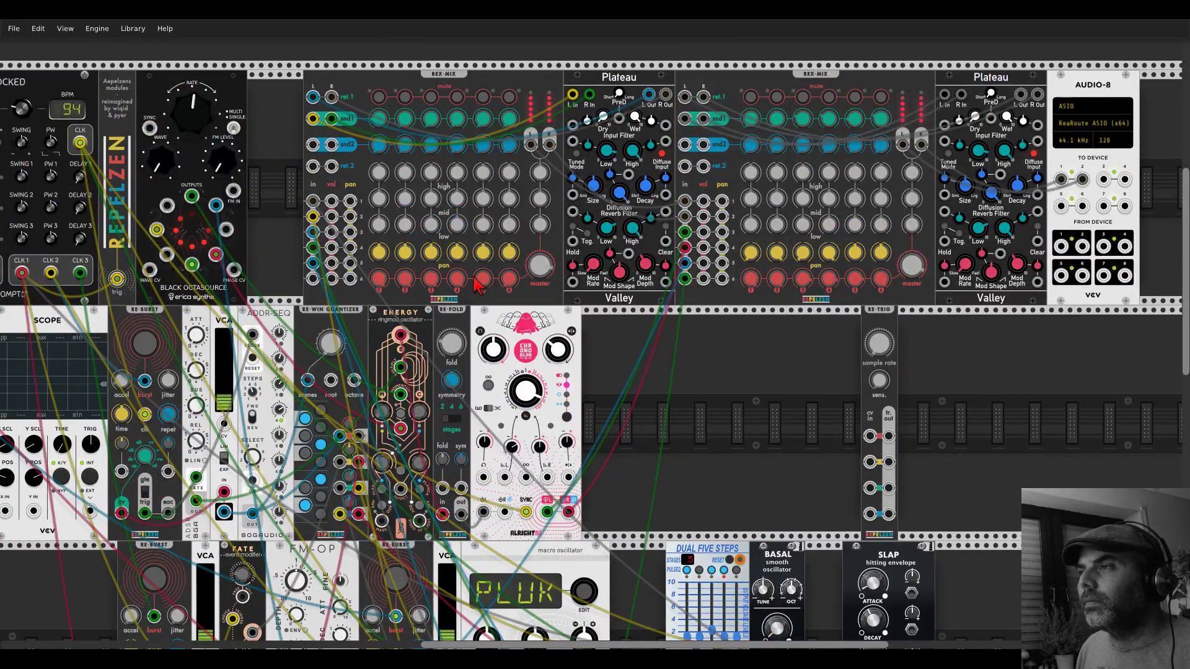
{"action": "left_click_drag", "start_coordinate": [482, 279], "coordinate": [483, 284]}
{"action": "scroll", "coordinate": [809, 430], "scroll_direction": "down", "scroll_amount": 8}
{"action": "scroll", "coordinate": [809, 431], "scroll_direction": "up", "scroll_amount": 5}
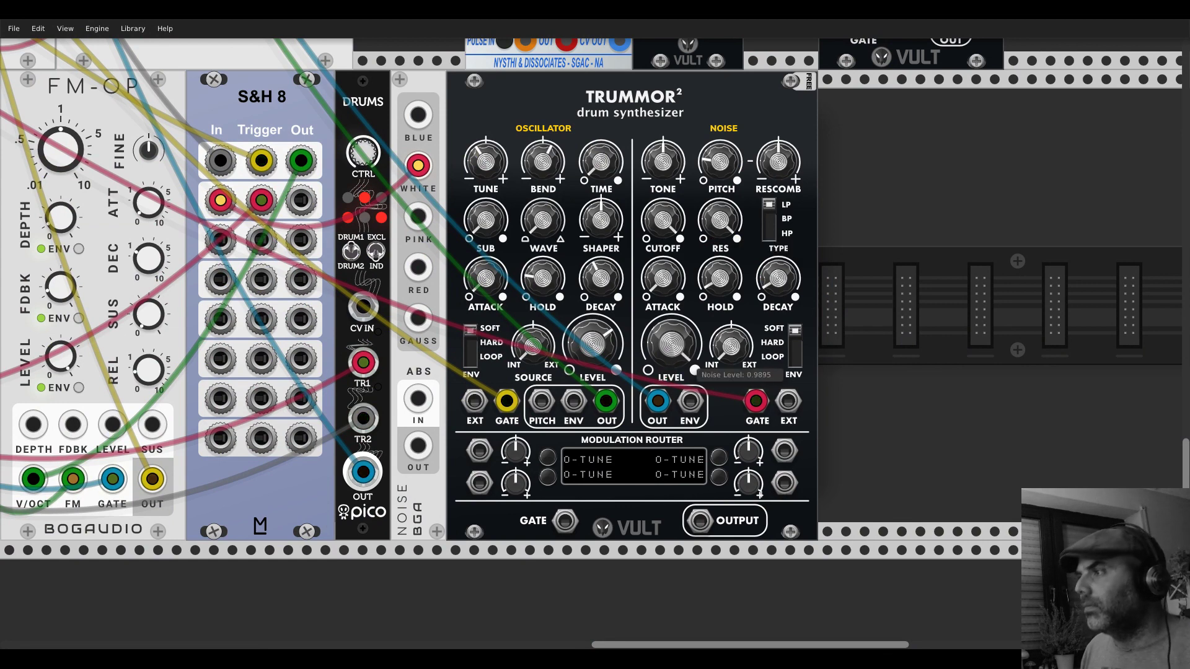
- Set the first CLOCKED's second clock ratio to X 6
{"action": "scroll", "coordinate": [634, 316], "scroll_direction": "down", "scroll_amount": 3}
{"action": "scroll", "coordinate": [634, 316], "scroll_direction": "down", "scroll_amount": 5}
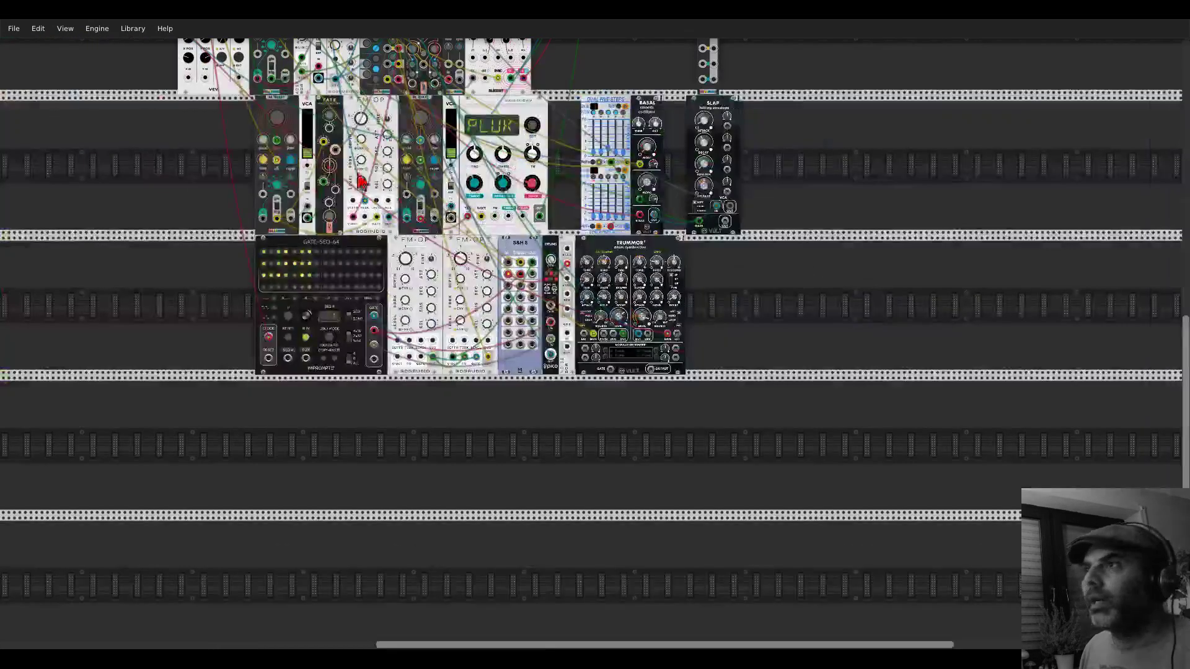
{"action": "scroll", "coordinate": [532, 465], "scroll_direction": "up", "scroll_amount": 4}
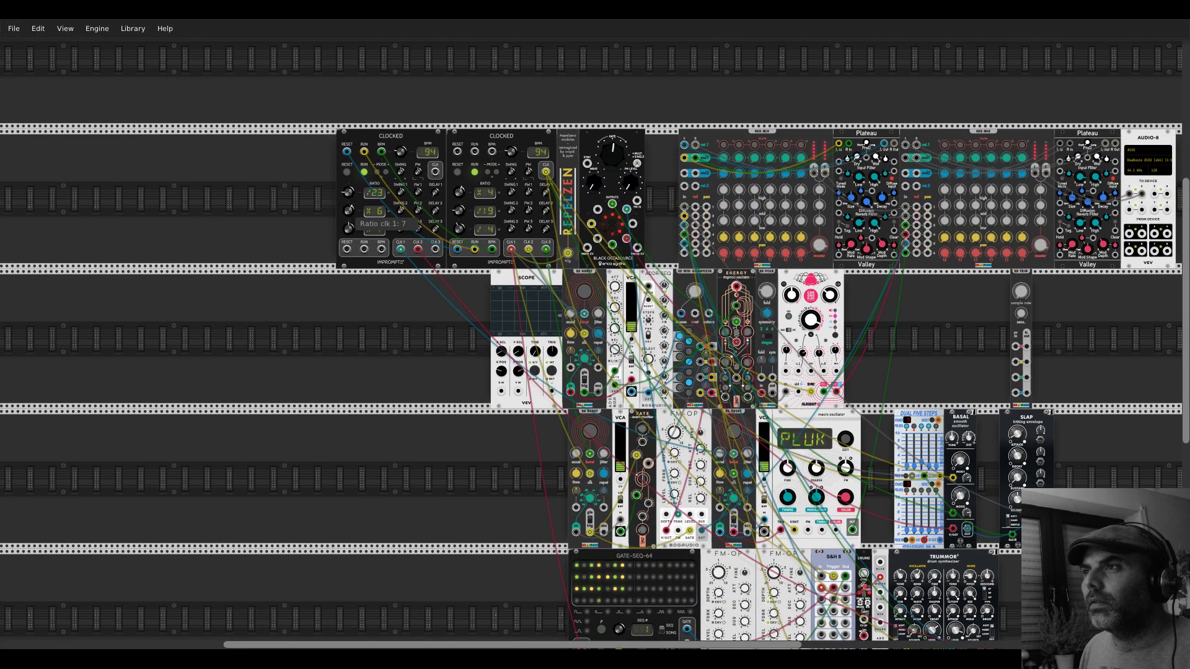
- Lower the noise LEVEL of TRUMMOR² and set its noise DECAY to about 0.033
{"action": "scroll", "coordinate": [351, 220], "scroll_direction": "down", "scroll_amount": 5}
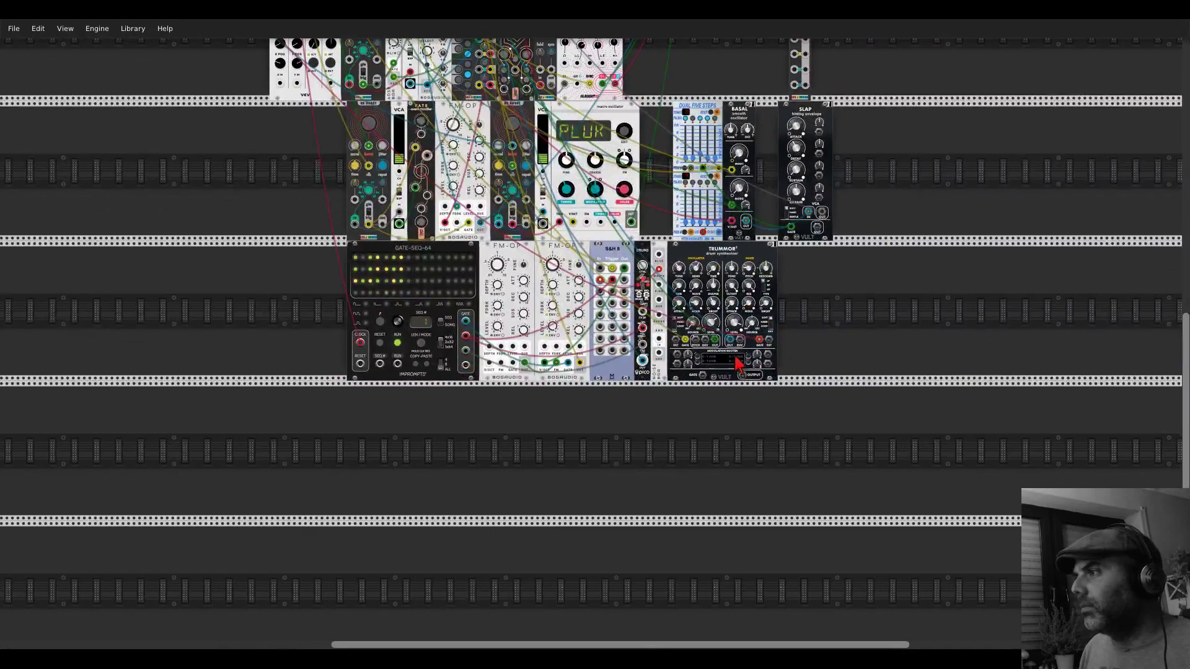
{"action": "scroll", "coordinate": [738, 365], "scroll_direction": "up", "scroll_amount": 4}
{"action": "left_click_drag", "start_coordinate": [931, 186], "coordinate": [826, 245]}
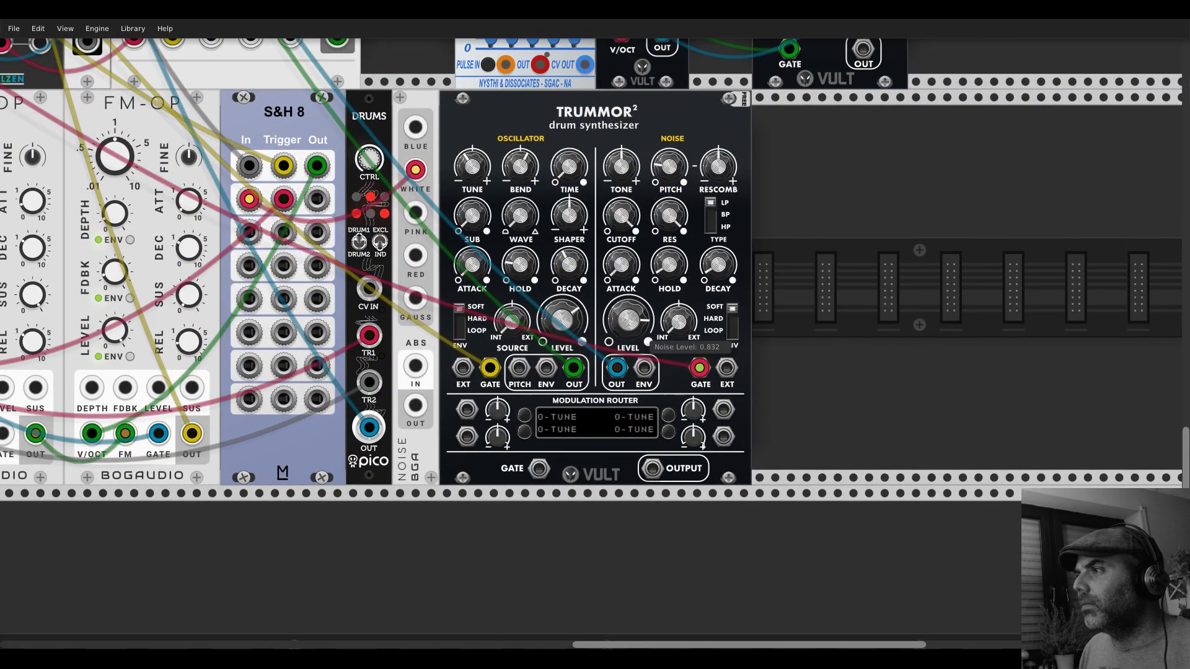
{"action": "left_click_drag", "start_coordinate": [718, 265], "coordinate": [718, 291]}
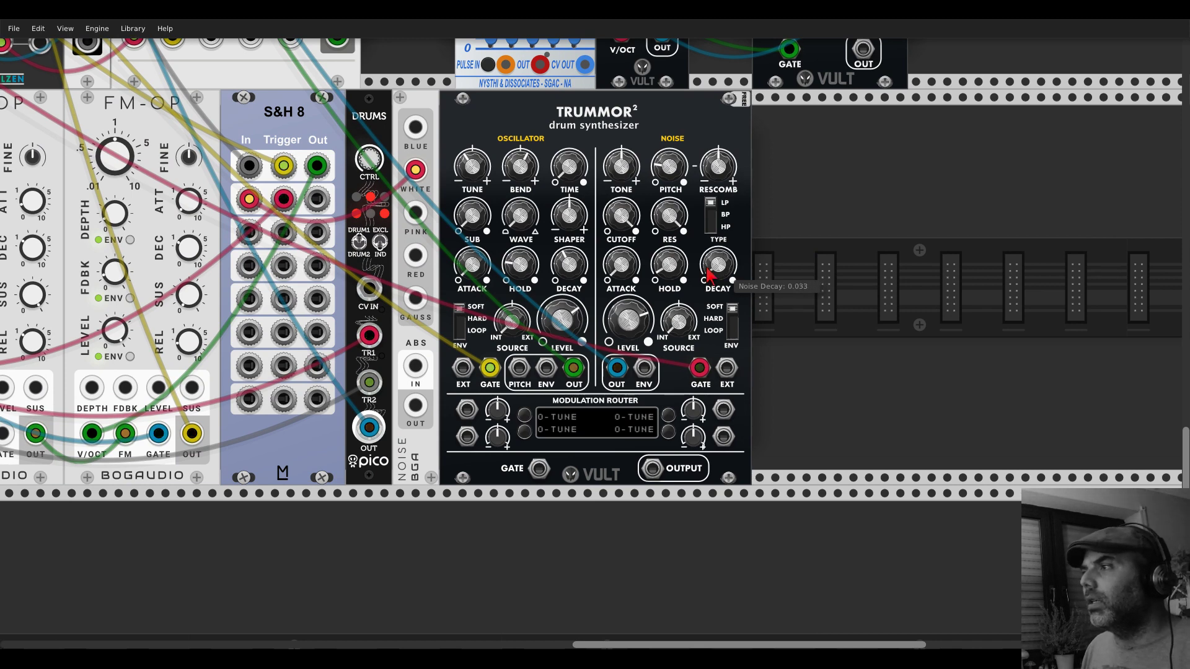
- Patch a clock output of the first CLOCKED into the third S&H 8 trigger and NOISE's BLUE output into the matching In
{"action": "scroll", "coordinate": [308, 247], "scroll_direction": "down", "scroll_amount": 5}
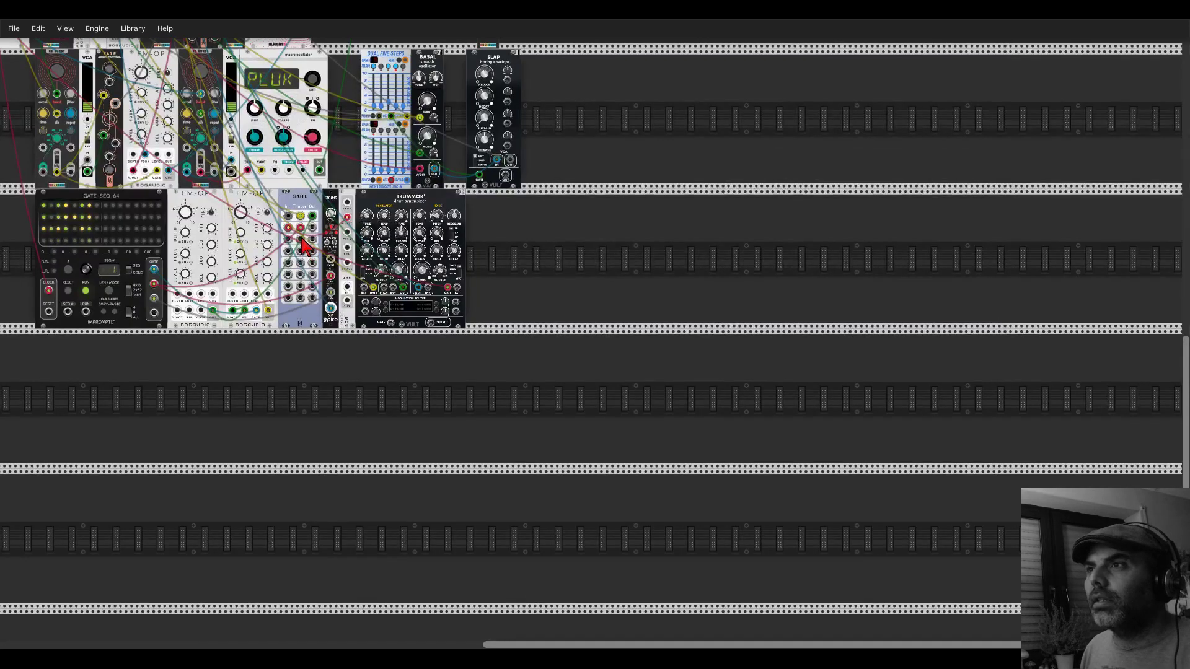
{"action": "scroll", "coordinate": [309, 246], "scroll_direction": "up", "scroll_amount": 8}
{"action": "scroll", "coordinate": [248, 230], "scroll_direction": "left", "scroll_amount": 8}
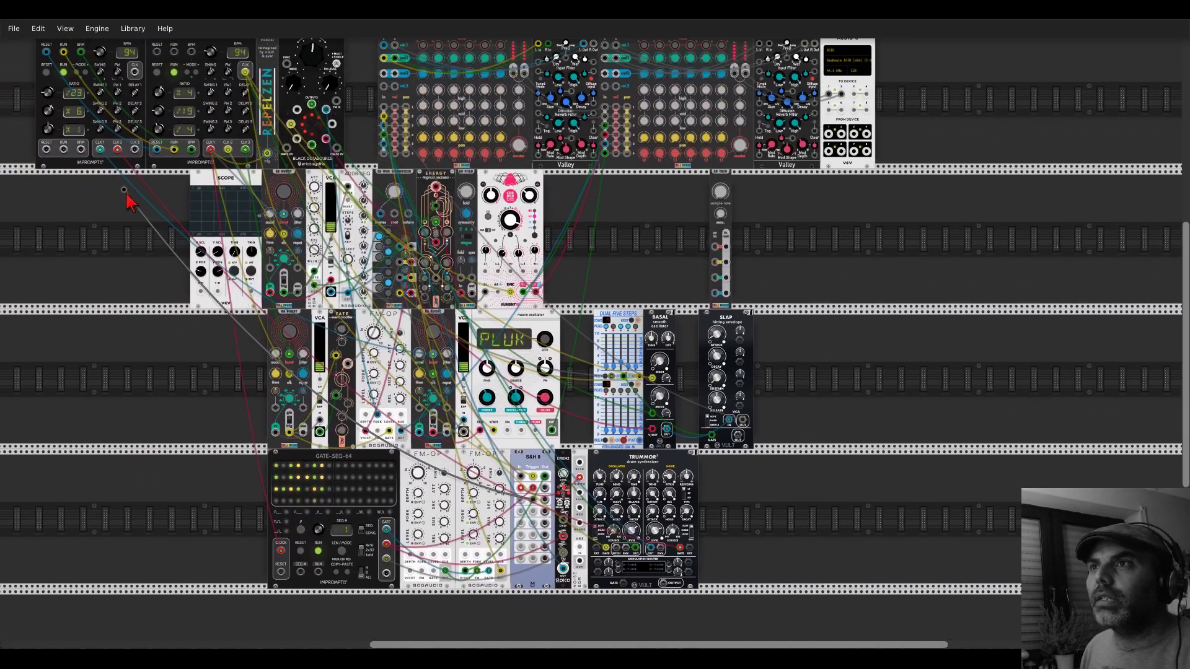
{"action": "left_click_drag", "start_coordinate": [127, 202], "coordinate": [349, 420]}
{"action": "scroll", "coordinate": [577, 487], "scroll_direction": "up", "scroll_amount": 4}
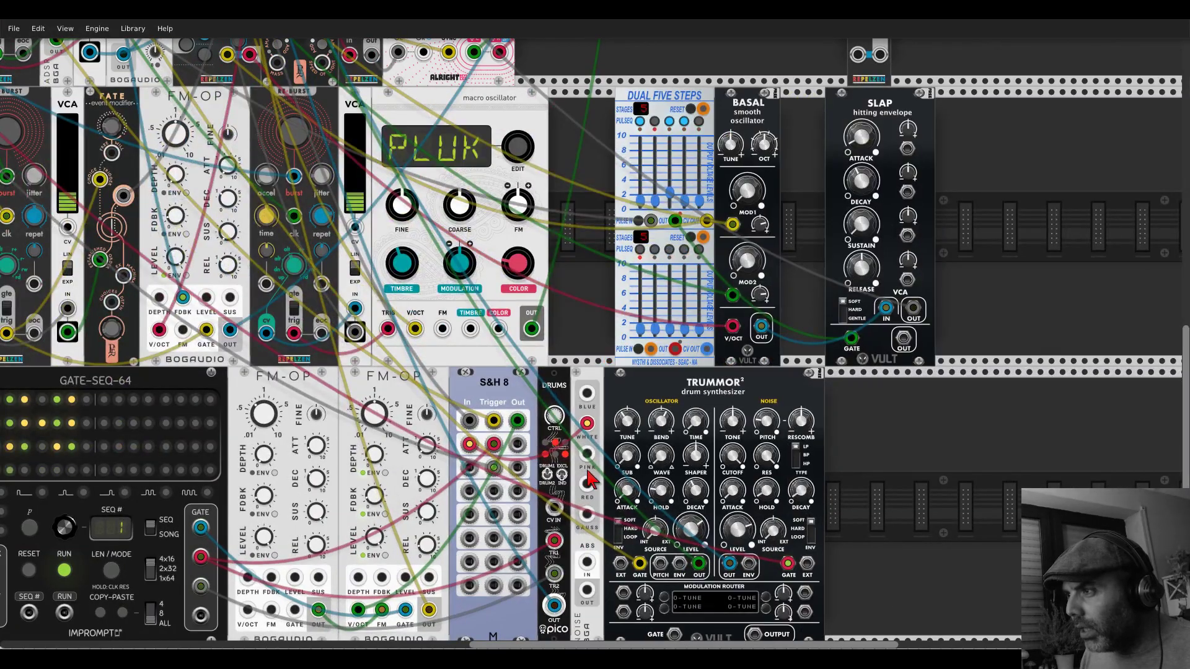
{"action": "left_click_drag", "start_coordinate": [586, 394], "coordinate": [469, 468]}
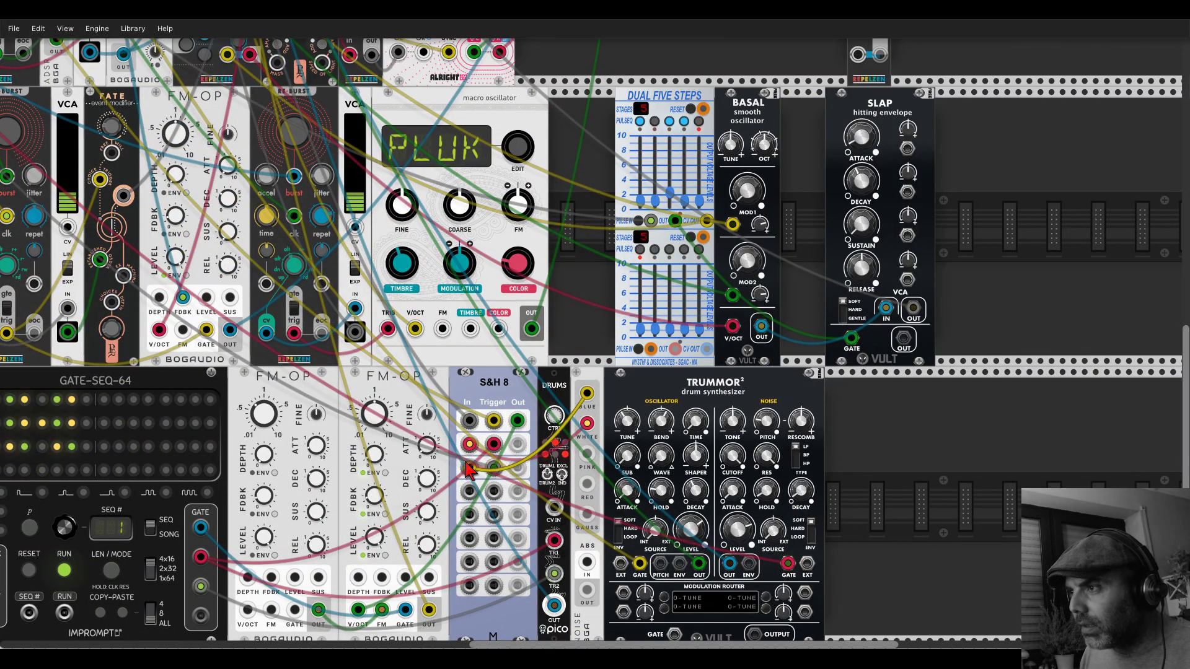
{"action": "scroll", "coordinate": [917, 472], "scroll_direction": "up", "scroll_amount": 2}
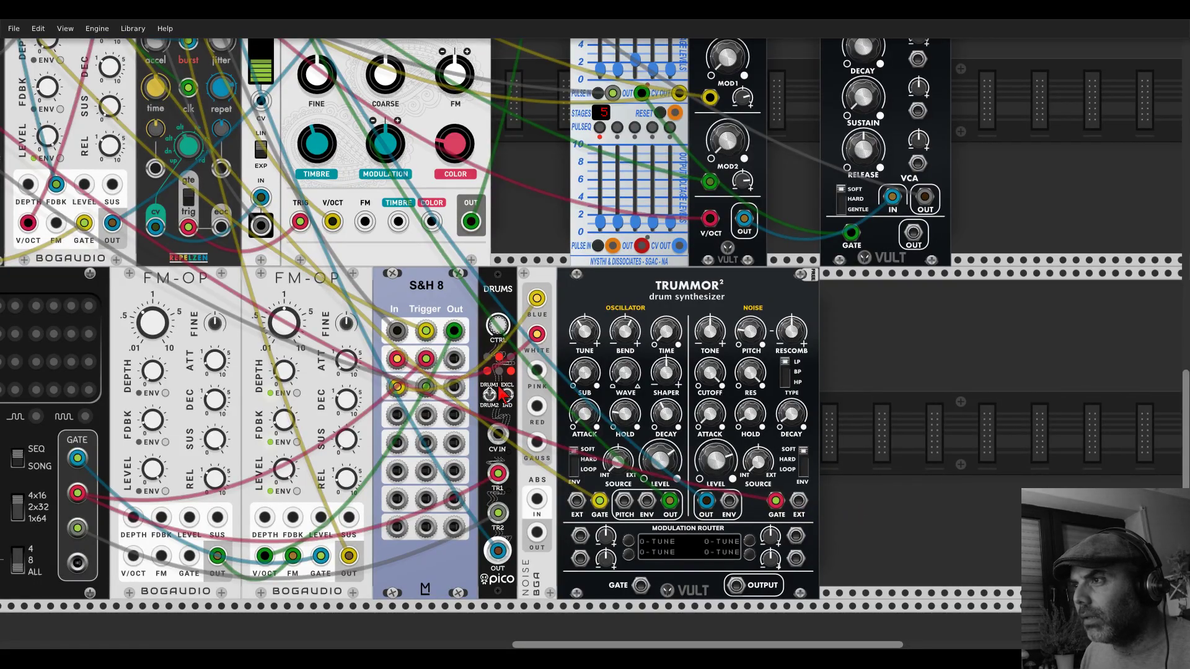
- Clear the second S&H 8 row and patch the third Out into TRUMMOR² modulation slot 2, targeting N-DECAY at about 0.087
{"action": "left_click_drag", "start_coordinate": [397, 359], "coordinate": [772, 527]}
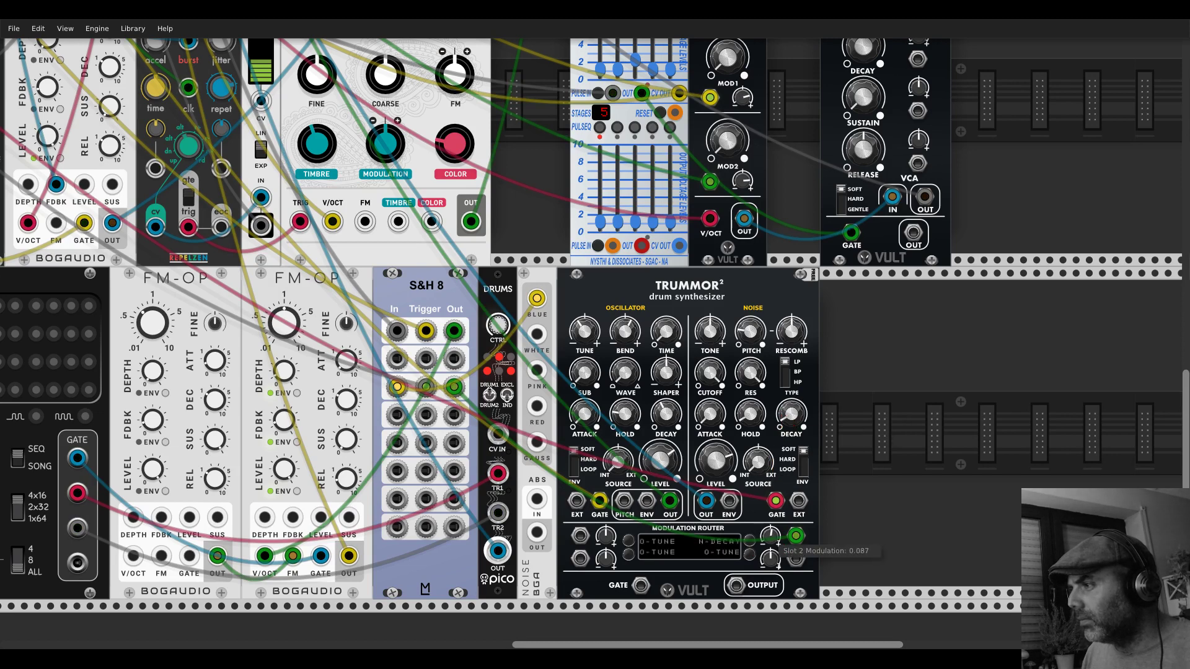
{"action": "scroll", "coordinate": [772, 546], "scroll_direction": "up", "scroll_amount": 1}
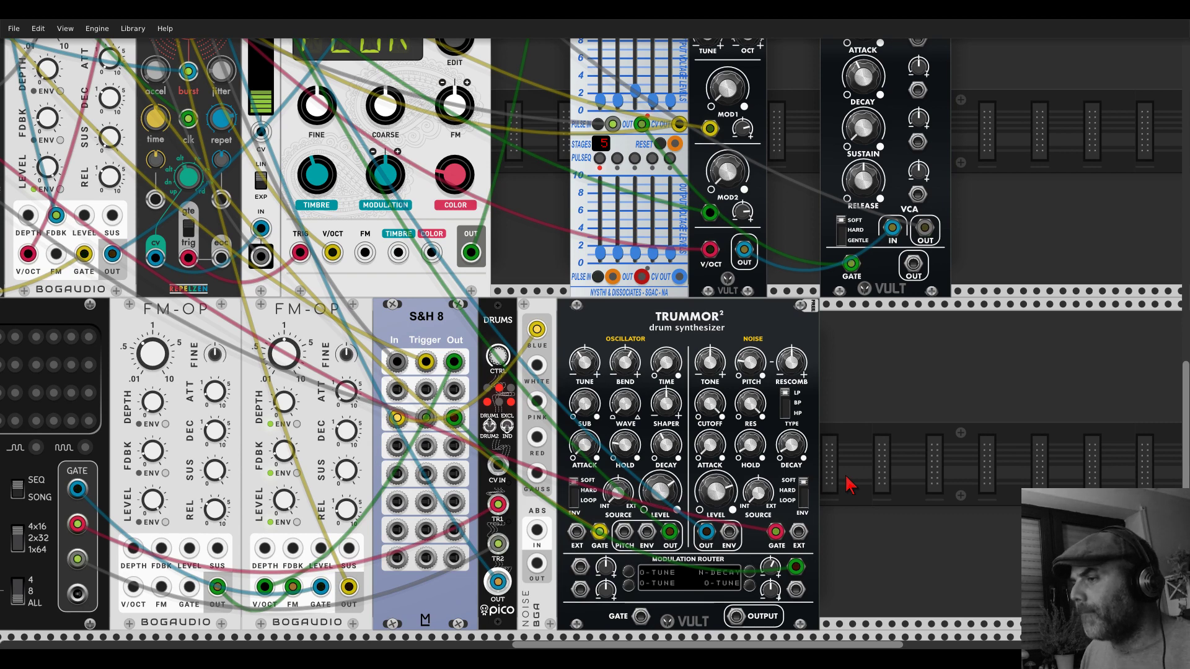
- Search the module library for "vca" and add a Bogaudio VCA directly beside TRUMMOR²
{"action": "scroll", "coordinate": [849, 483], "scroll_direction": "down", "scroll_amount": 2}
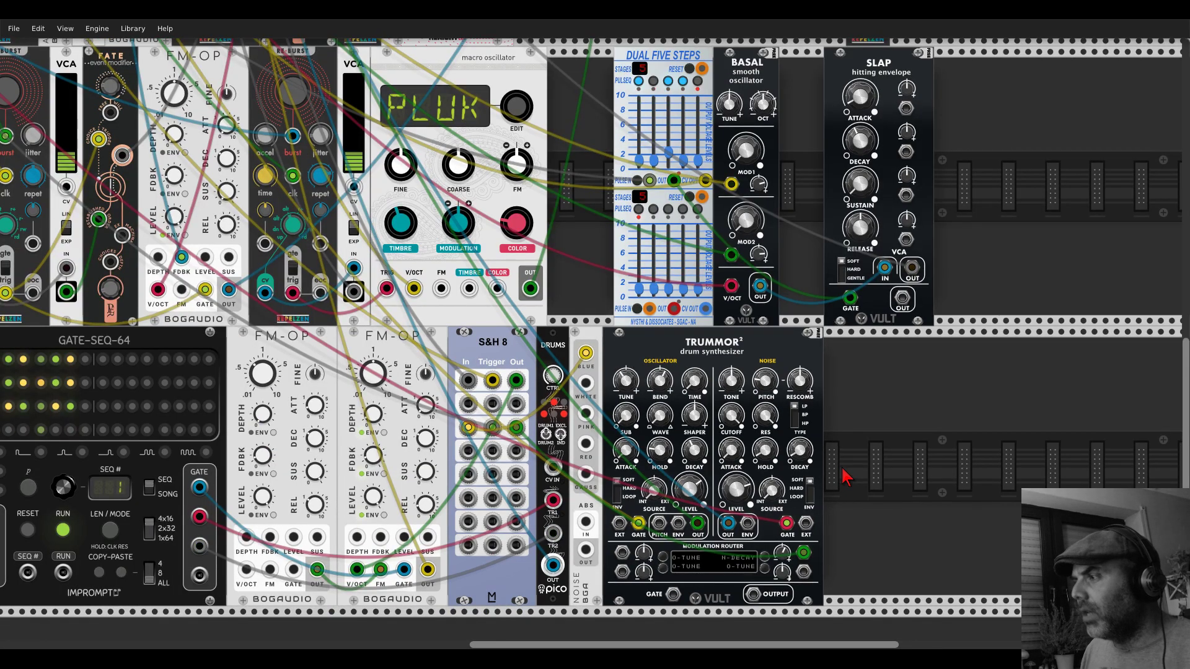
{"action": "right_click", "coordinate": [846, 477]}
{"action": "type", "text": "vca"}
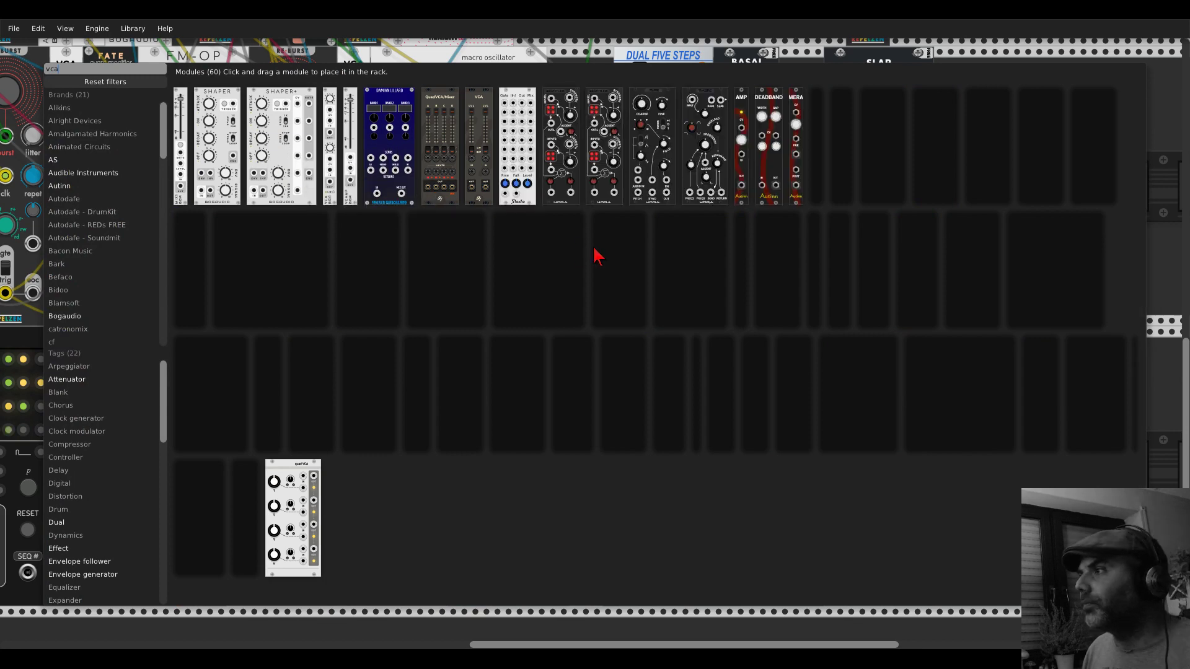
{"action": "left_click", "coordinate": [828, 378]}
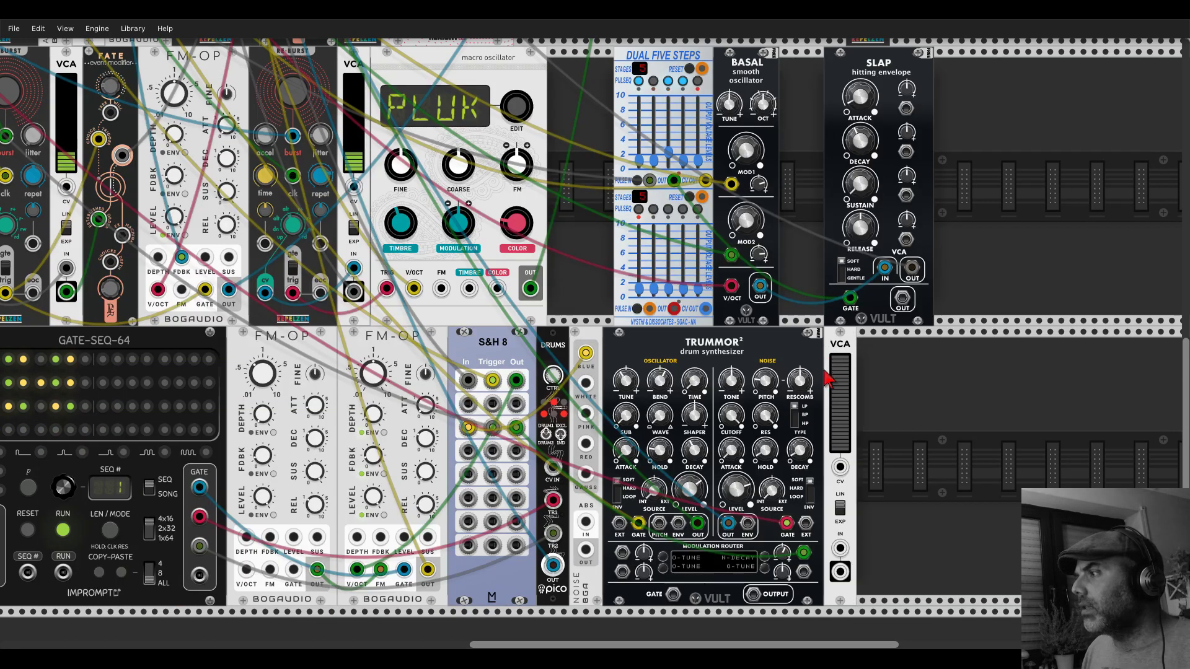
{"action": "right_click", "coordinate": [903, 420]}
{"action": "type", "text": "adsr"}
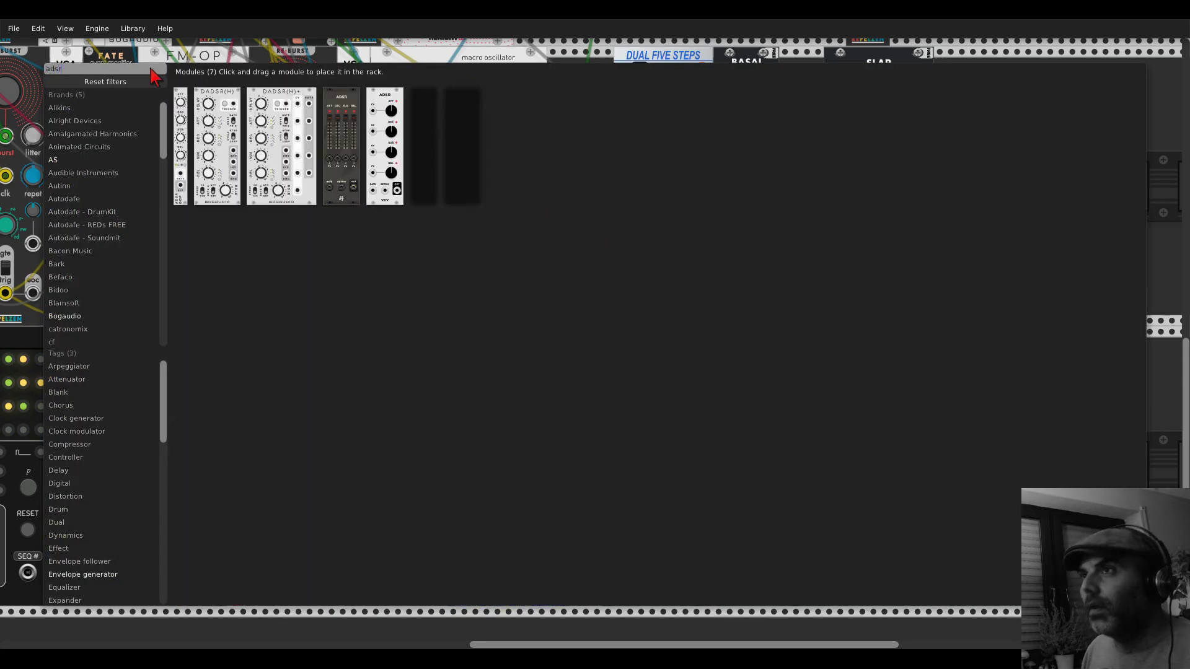
{"action": "left_click_drag", "start_coordinate": [180, 145], "coordinate": [870, 447]}
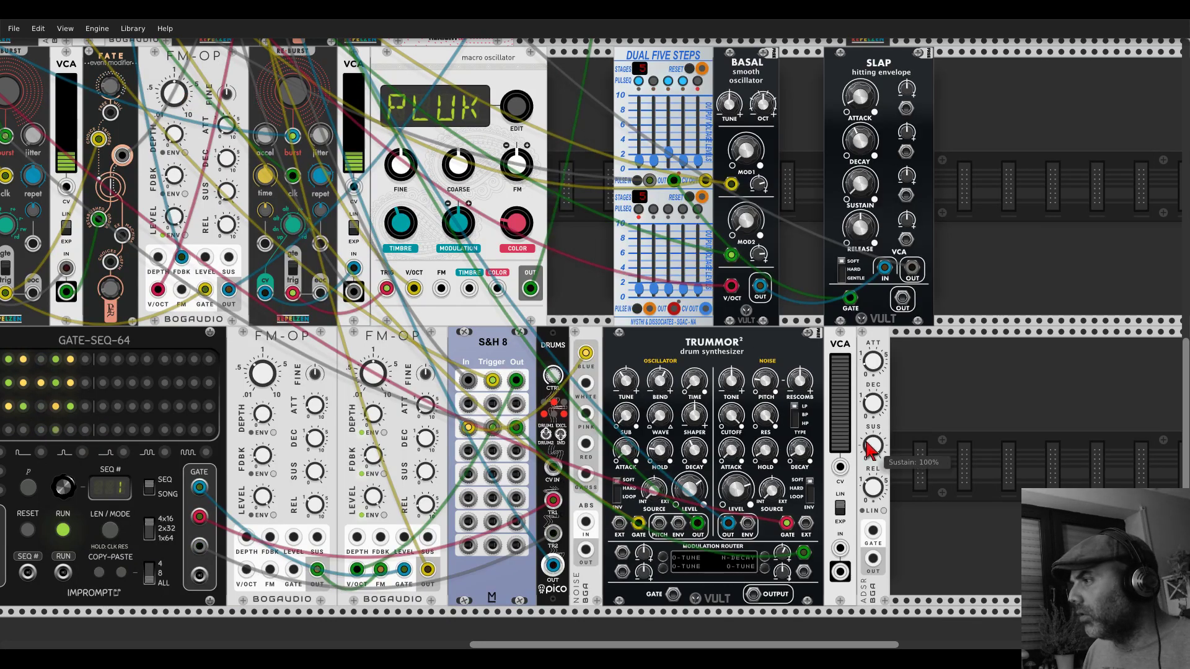
{"action": "right_click", "coordinate": [869, 355]}
{"action": "left_click", "coordinate": [896, 469]}
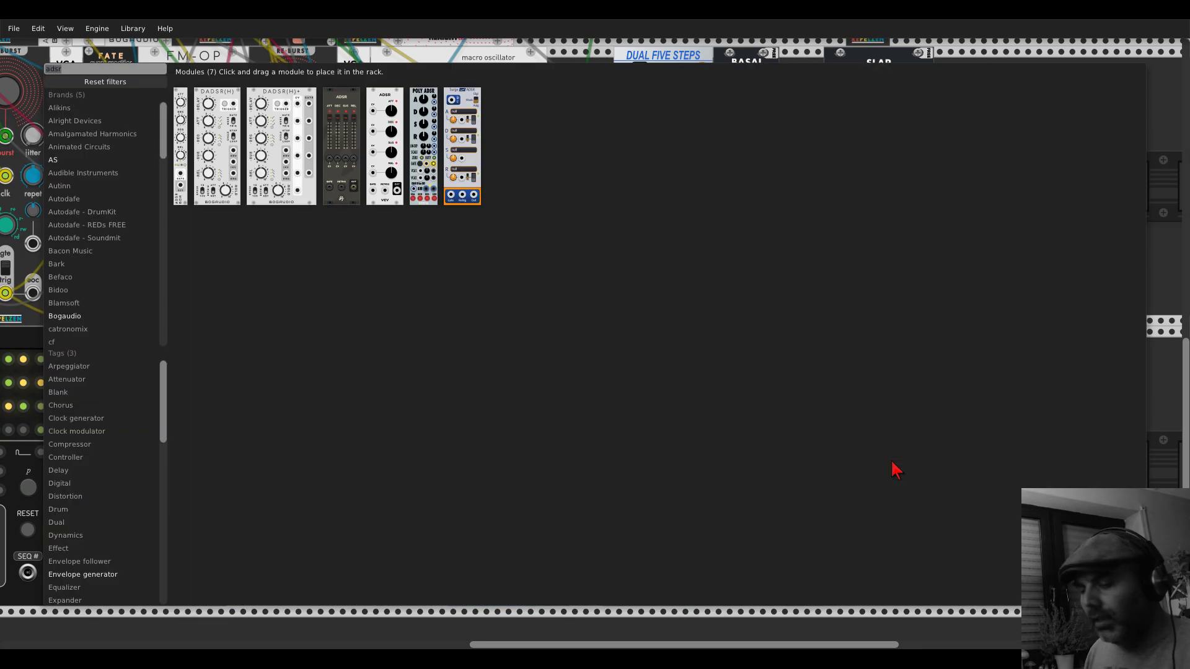
- Search the library for "dadsr", add Bogaudio's DADSR(H) beside the new VCA, and patch a clock signal into its TRIGGER input
{"action": "type", "text": "dadsr"}
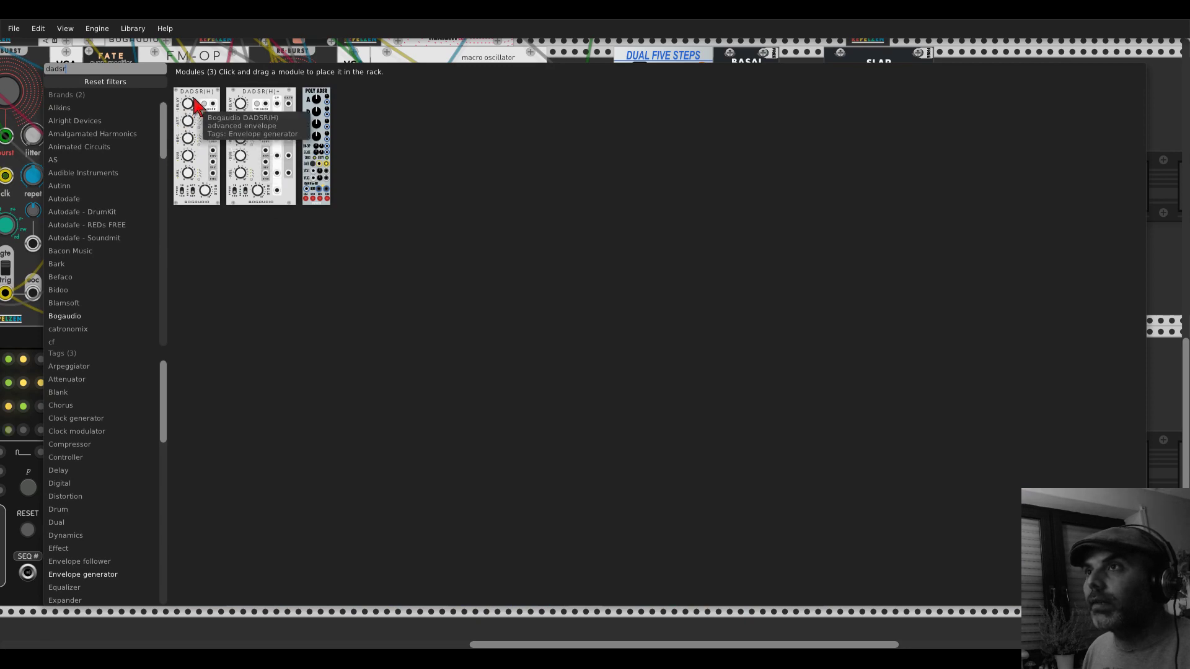
{"action": "left_click", "coordinate": [194, 105]}
{"action": "left_click_drag", "start_coordinate": [950, 364], "coordinate": [177, 214]}
{"action": "scroll", "coordinate": [830, 381], "scroll_direction": "down", "scroll_amount": 10}
{"action": "scroll", "coordinate": [831, 382], "scroll_direction": "right", "scroll_amount": 4}
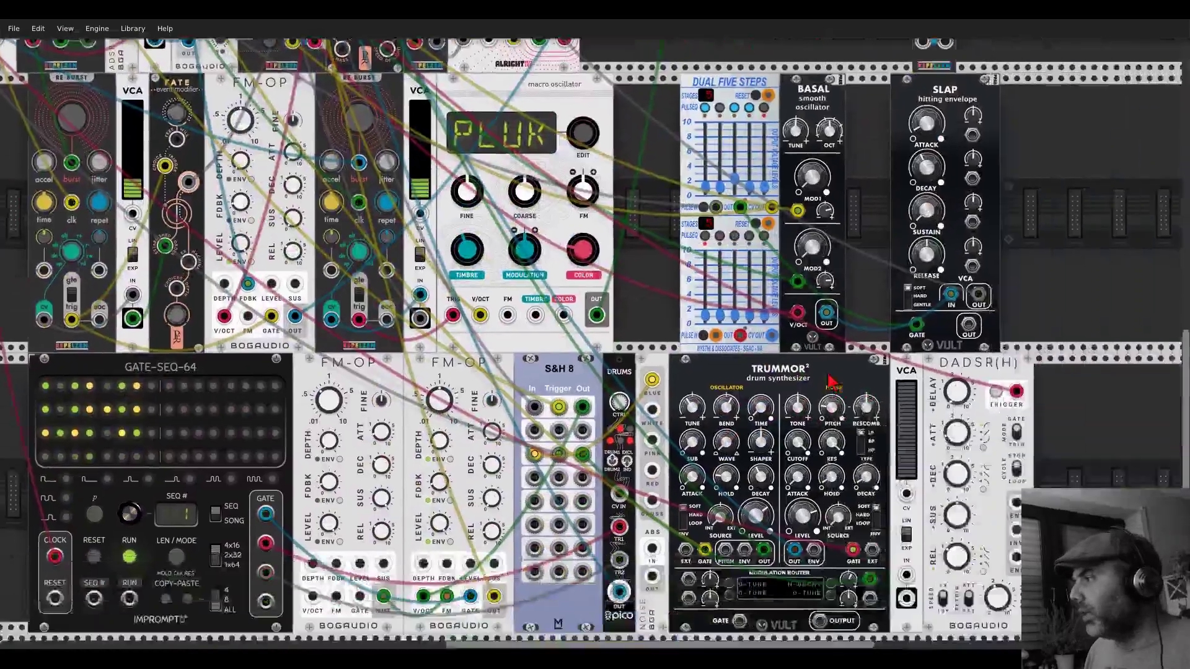
- Patch DADSR(H)'s INV output into the VCA's CV and route the TRUMMOR² noise OUT through the VCA to the mixer
{"action": "scroll", "coordinate": [831, 381], "scroll_direction": "down", "scroll_amount": 4}
{"action": "scroll", "coordinate": [806, 365], "scroll_direction": "right", "scroll_amount": 6}
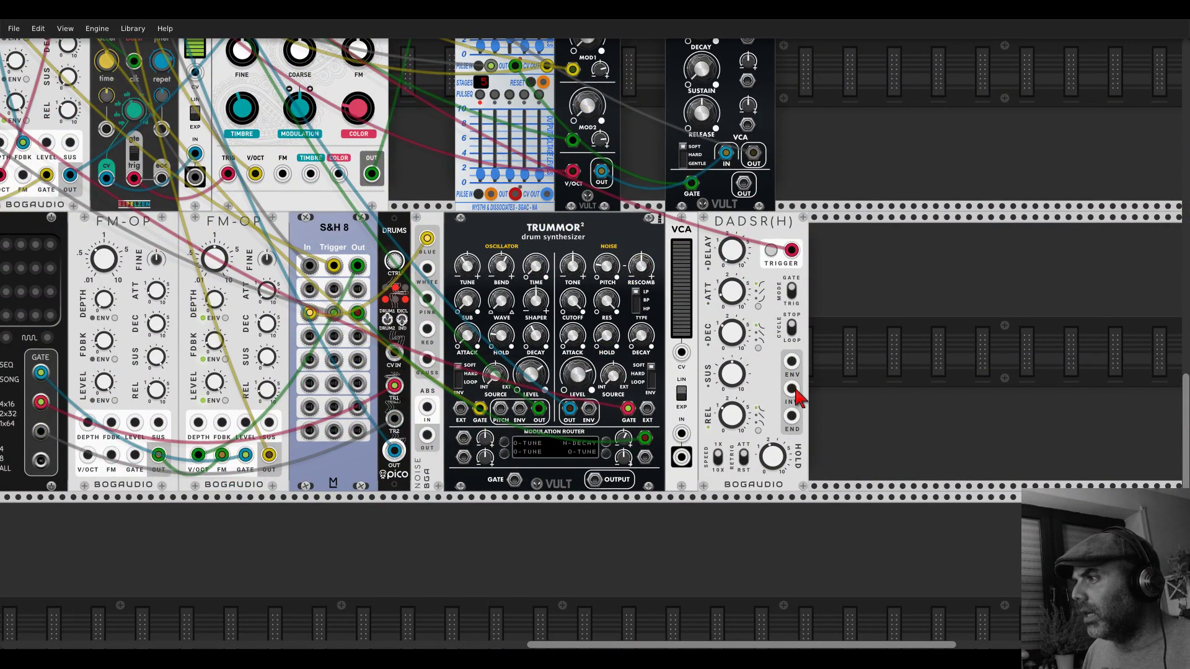
{"action": "left_click_drag", "start_coordinate": [792, 389], "coordinate": [681, 352]}
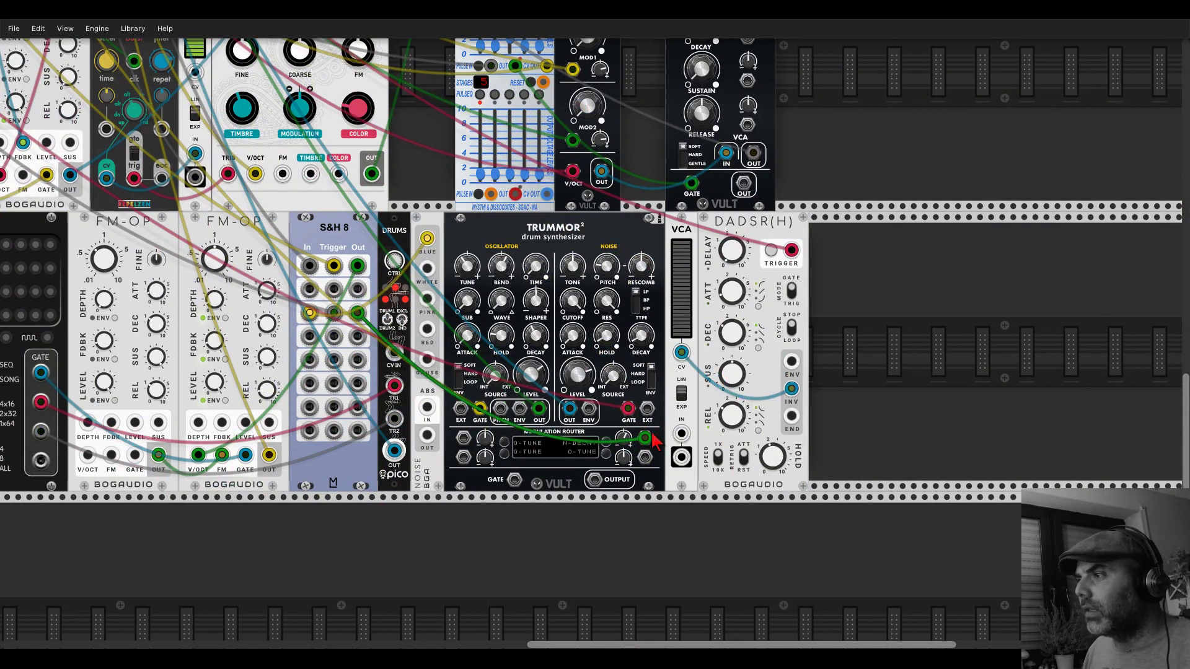
{"action": "left_click_drag", "start_coordinate": [628, 408], "coordinate": [681, 457]}
{"action": "left_click_drag", "start_coordinate": [569, 409], "coordinate": [681, 433]}
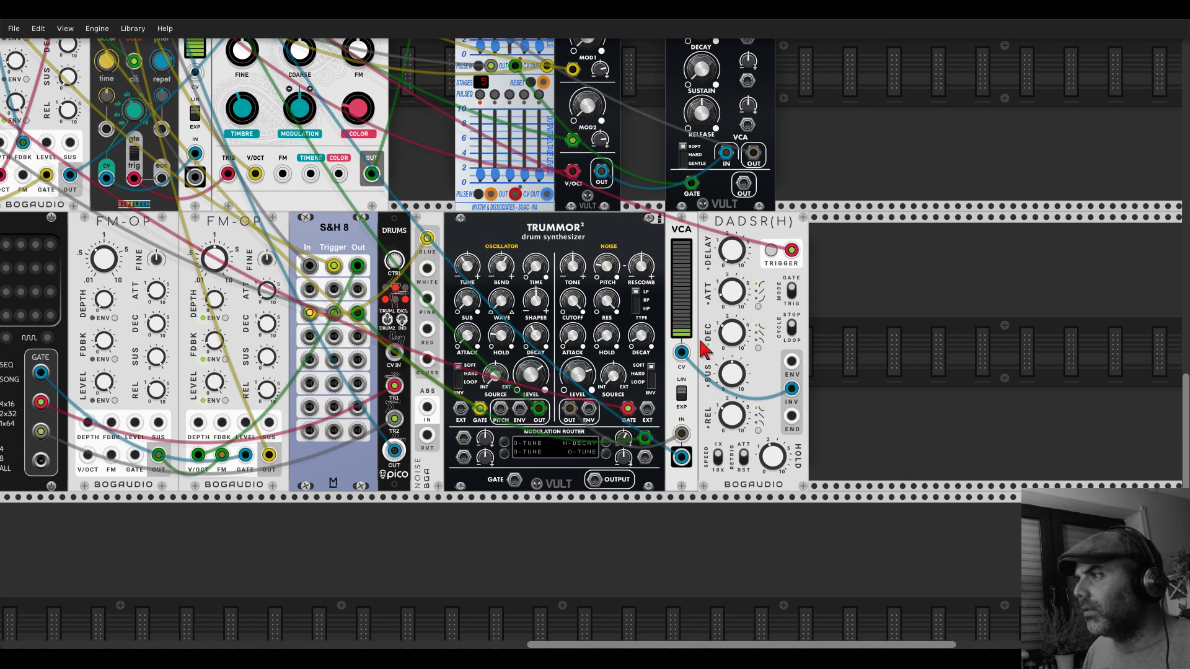
- Set the noise LEVEL of TRUMMOR² to about 0.856 and the DADSR(H) decay to about 0.553 s
{"action": "mouse_move", "coordinate": [737, 377]}
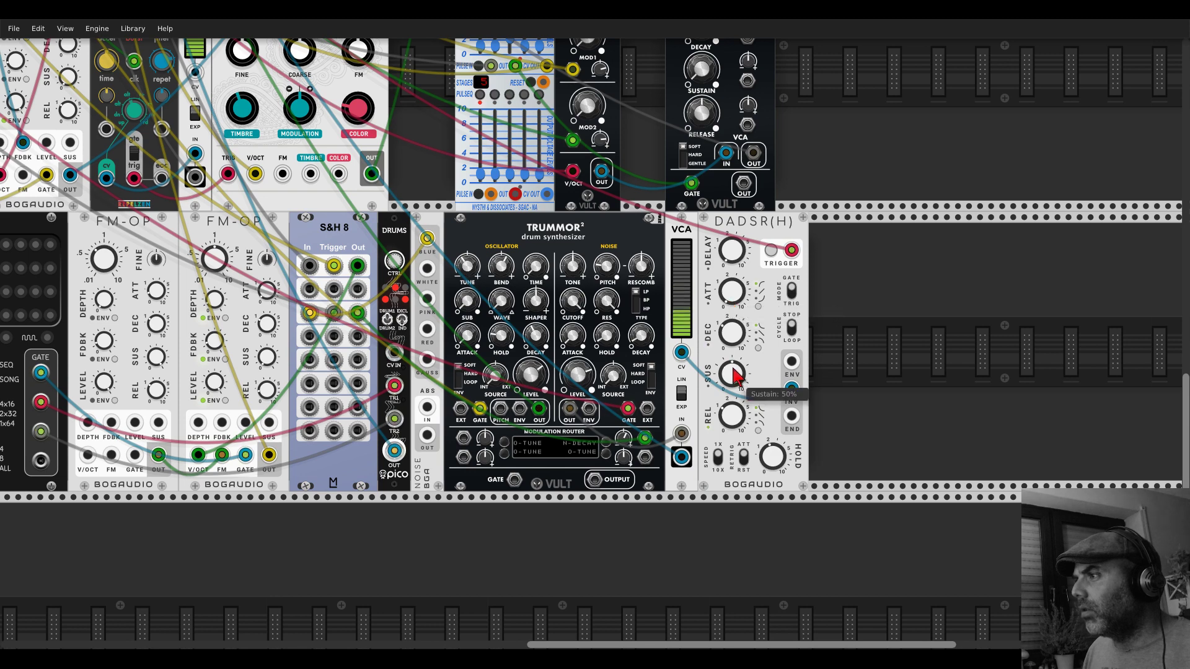
{"action": "mouse_move", "coordinate": [587, 372]}
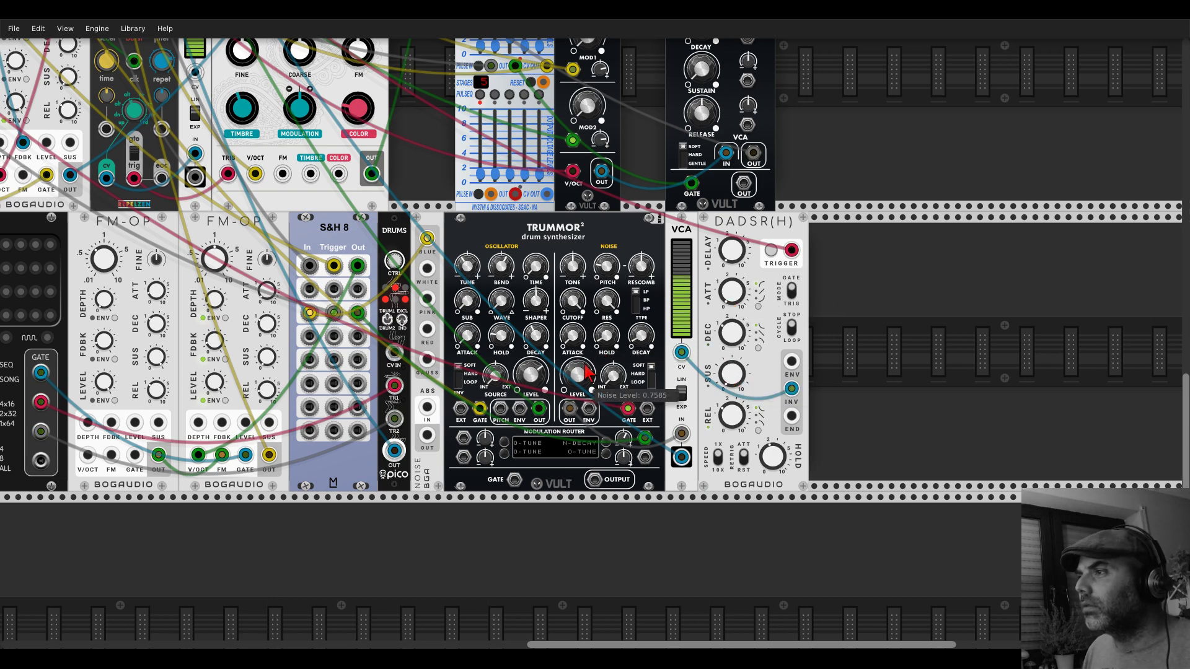
{"action": "left_click_drag", "start_coordinate": [587, 372], "coordinate": [587, 372]}
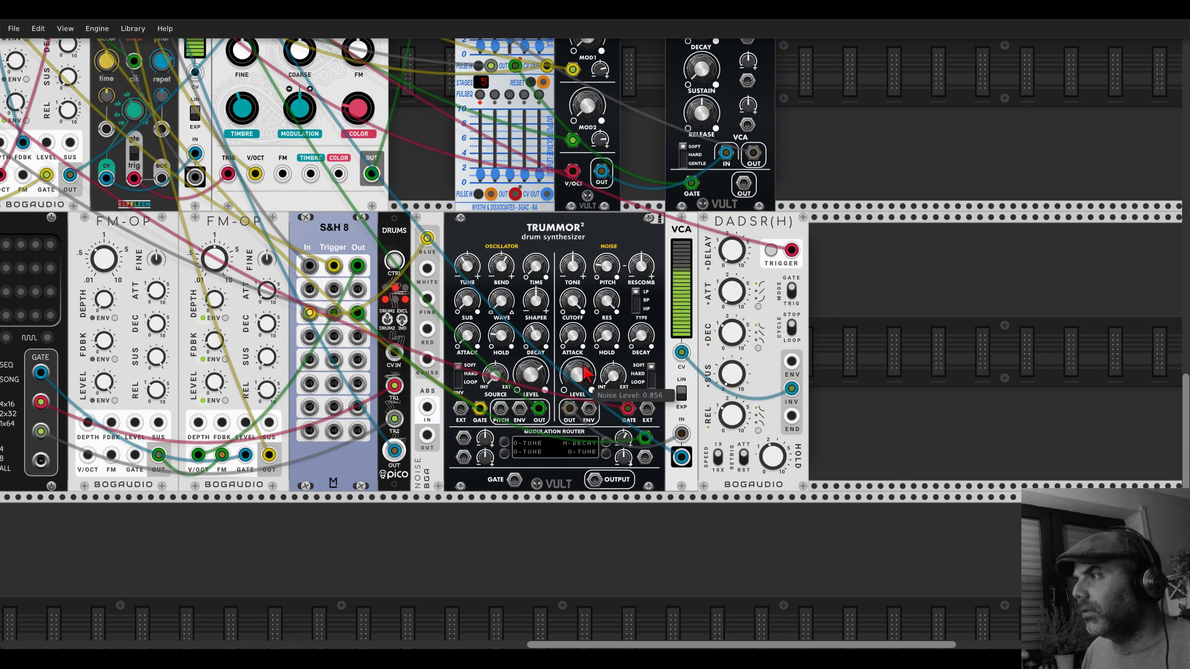
{"action": "left_click_drag", "start_coordinate": [737, 332], "coordinate": [730, 331]}
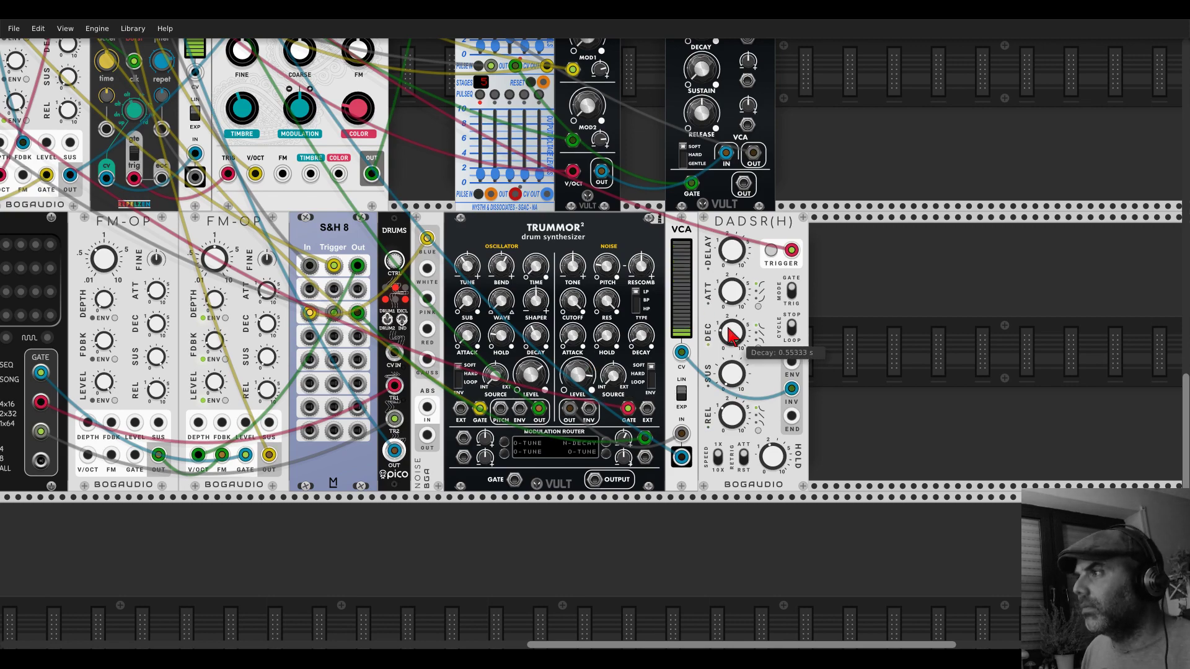
{"action": "scroll", "coordinate": [608, 263], "scroll_direction": "down", "scroll_amount": 5}
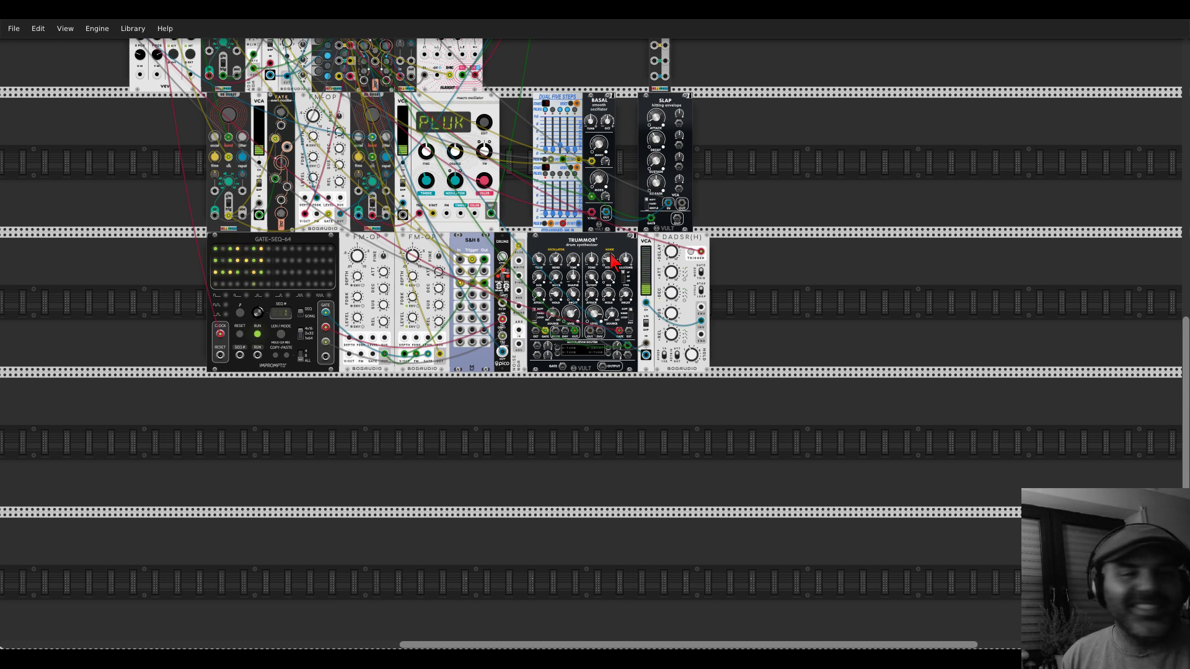
{"action": "scroll", "coordinate": [612, 260], "scroll_direction": "down", "scroll_amount": 3}
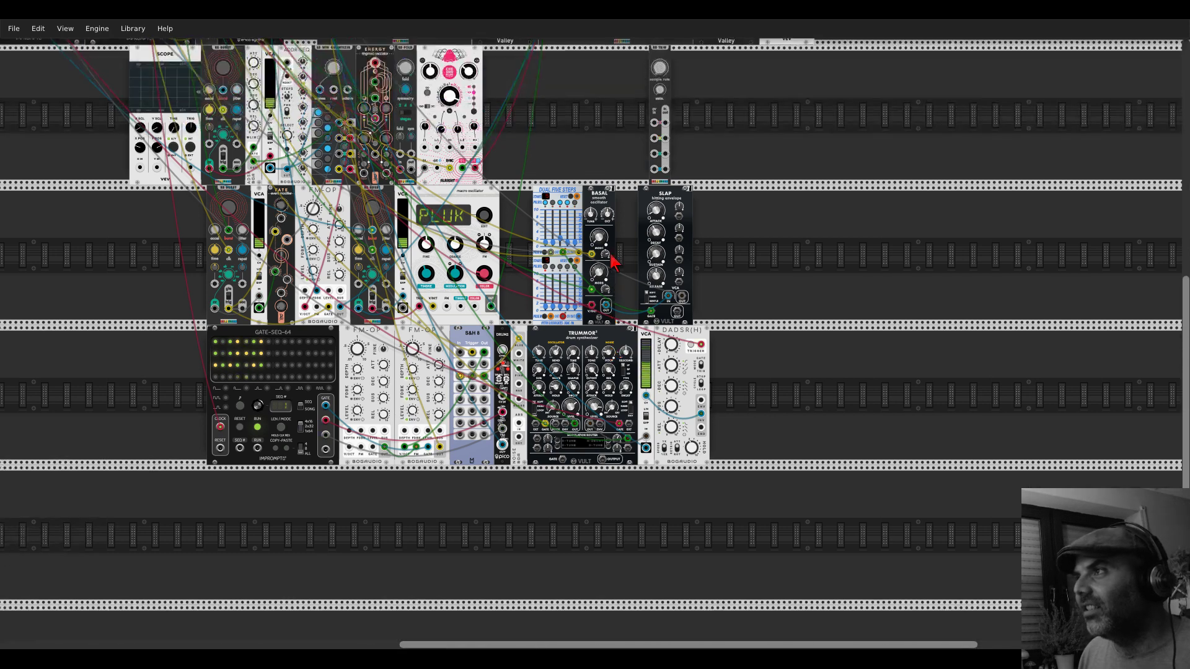
{"action": "scroll", "coordinate": [582, 165], "scroll_direction": "up", "scroll_amount": 3}
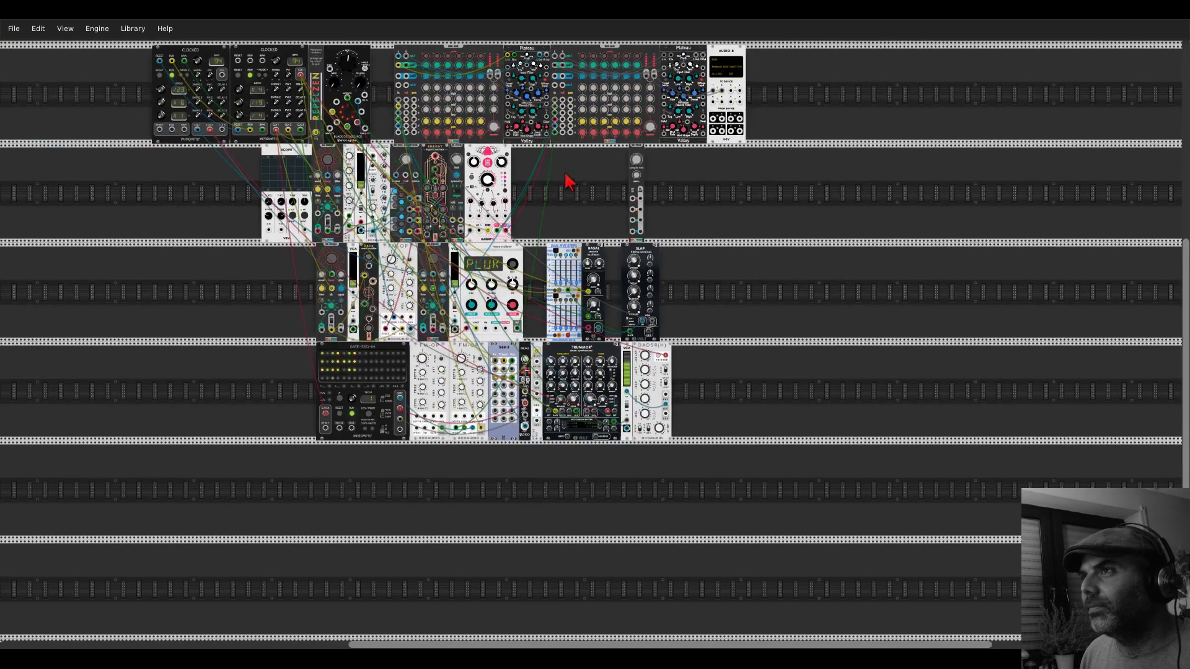
{"action": "scroll", "coordinate": [566, 184], "scroll_direction": "up", "scroll_amount": 3}
{"action": "scroll", "coordinate": [570, 202], "scroll_direction": "down", "scroll_amount": 3}
{"action": "scroll", "coordinate": [570, 202], "scroll_direction": "left", "scroll_amount": 3}
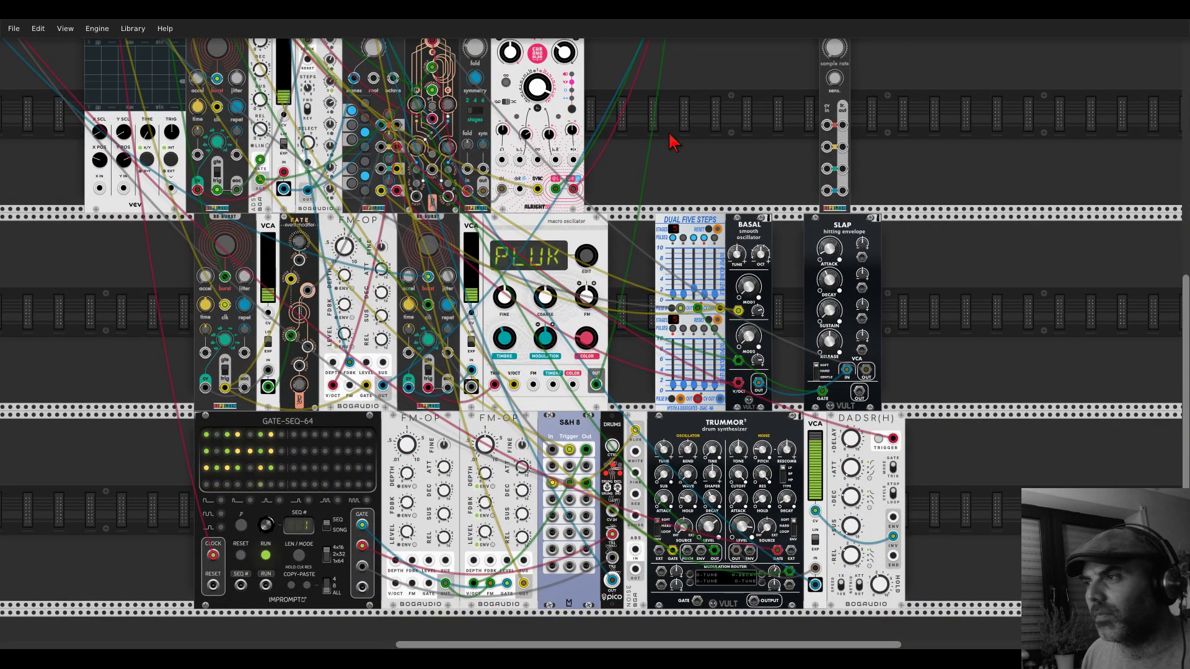
{"action": "scroll", "coordinate": [669, 121], "scroll_direction": "down", "scroll_amount": 2}
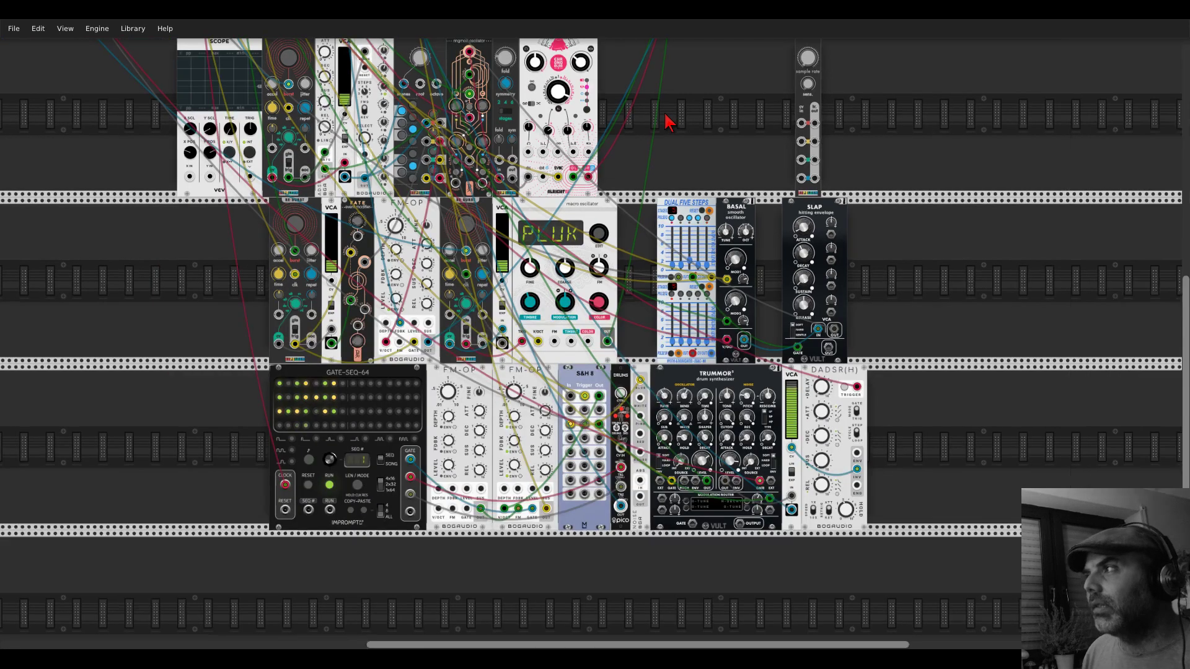
- Move the SLAP envelope module directly against the BASAL oscillator in the same rack row
{"action": "scroll", "coordinate": [743, 149], "scroll_direction": "up", "scroll_amount": 2}
{"action": "scroll", "coordinate": [727, 198], "scroll_direction": "up", "scroll_amount": 2}
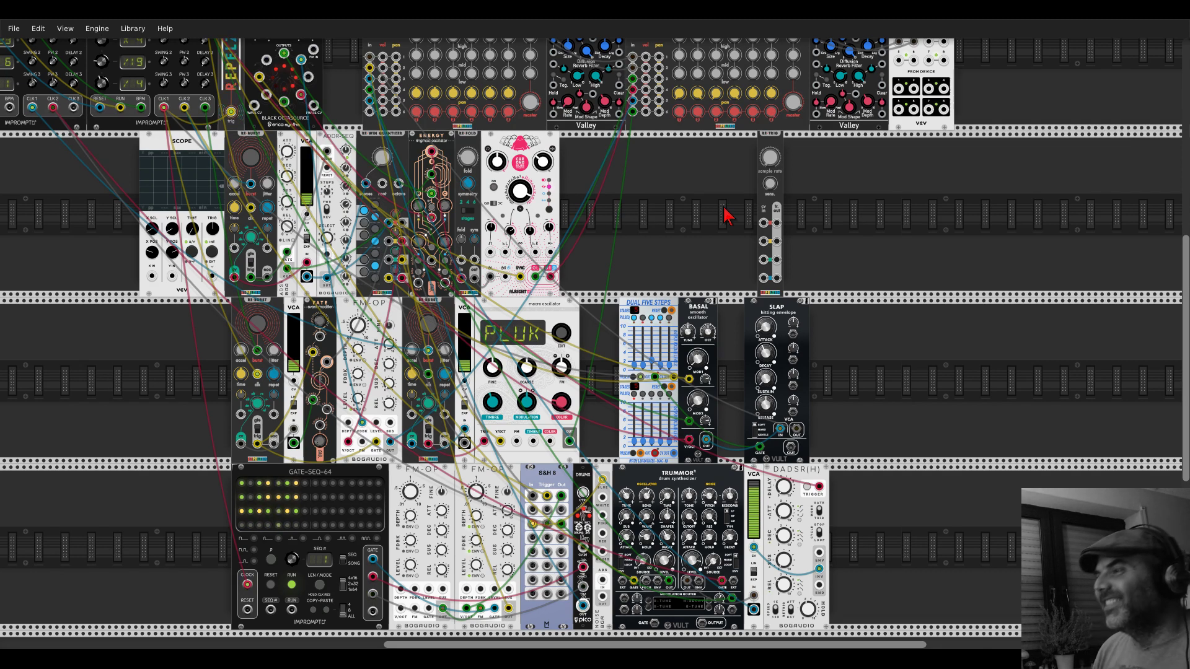
{"action": "left_click_drag", "start_coordinate": [707, 332], "coordinate": [707, 338]}
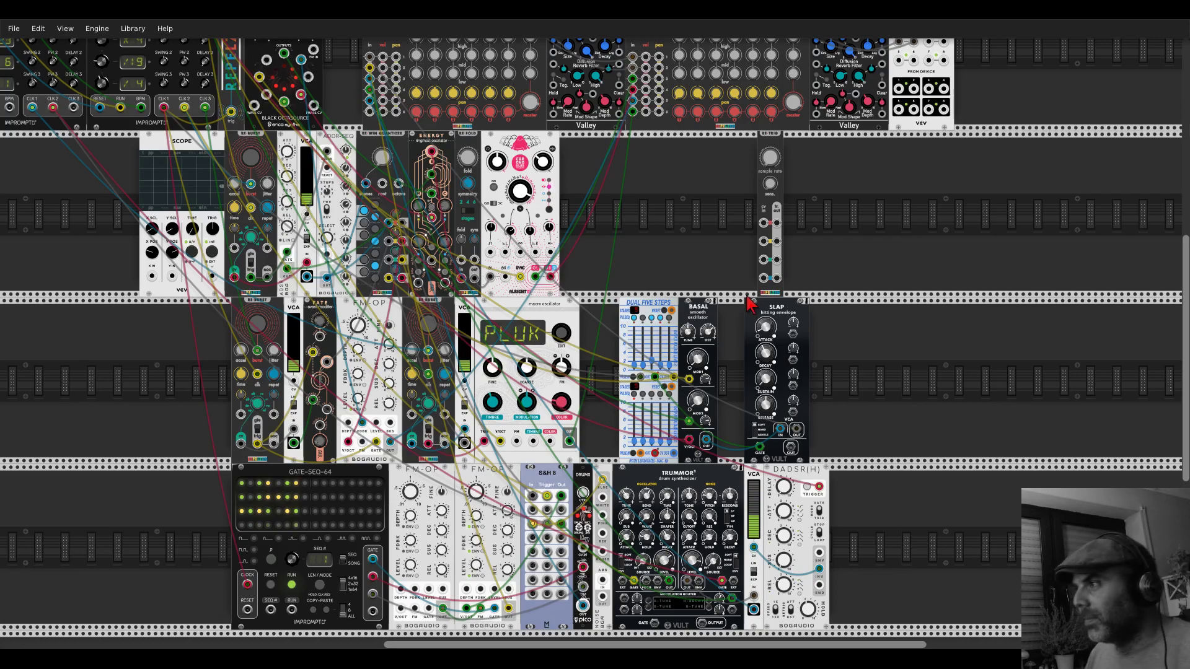
{"action": "left_click_drag", "start_coordinate": [755, 310], "coordinate": [725, 310]}
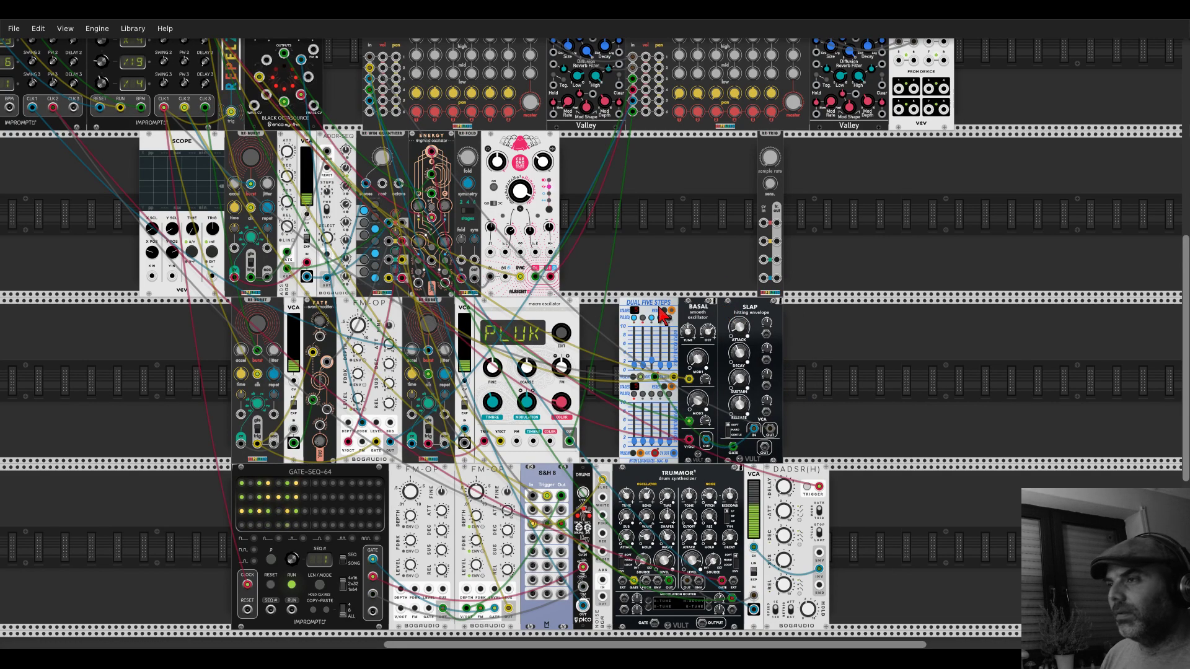
- Turn down the CTRL knob of the Pico DRUMS module
{"action": "scroll", "coordinate": [583, 322], "scroll_direction": "down", "scroll_amount": 3}
{"action": "scroll", "coordinate": [610, 319], "scroll_direction": "up", "scroll_amount": 3}
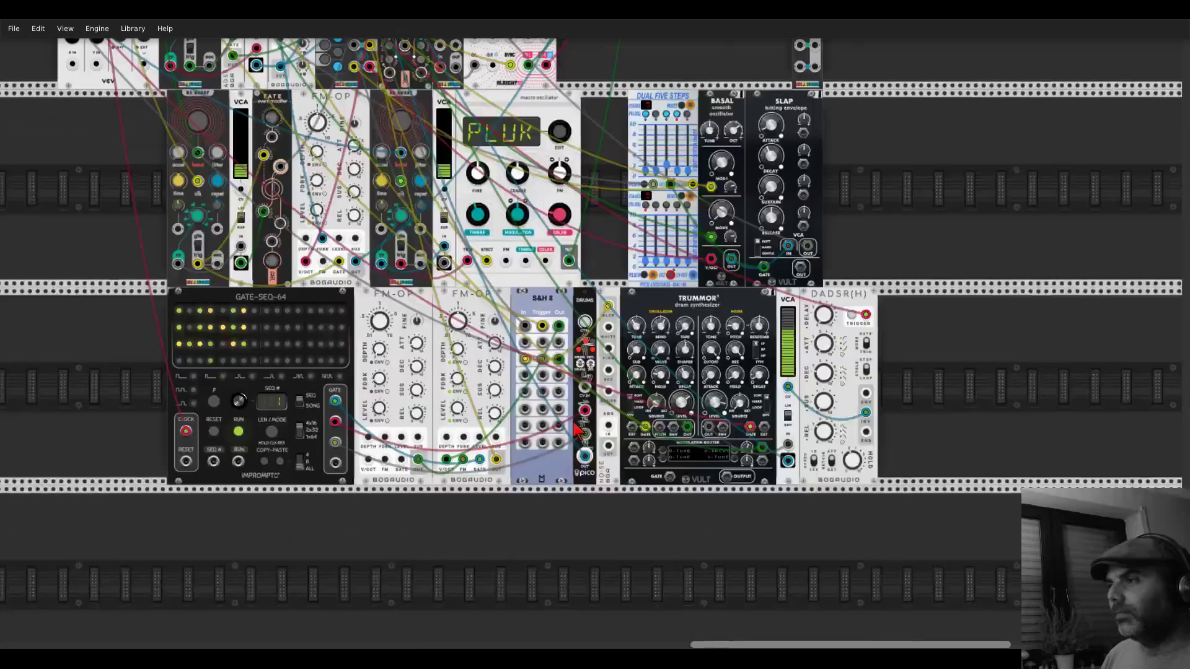
{"action": "scroll", "coordinate": [611, 319], "scroll_direction": "left", "scroll_amount": 3}
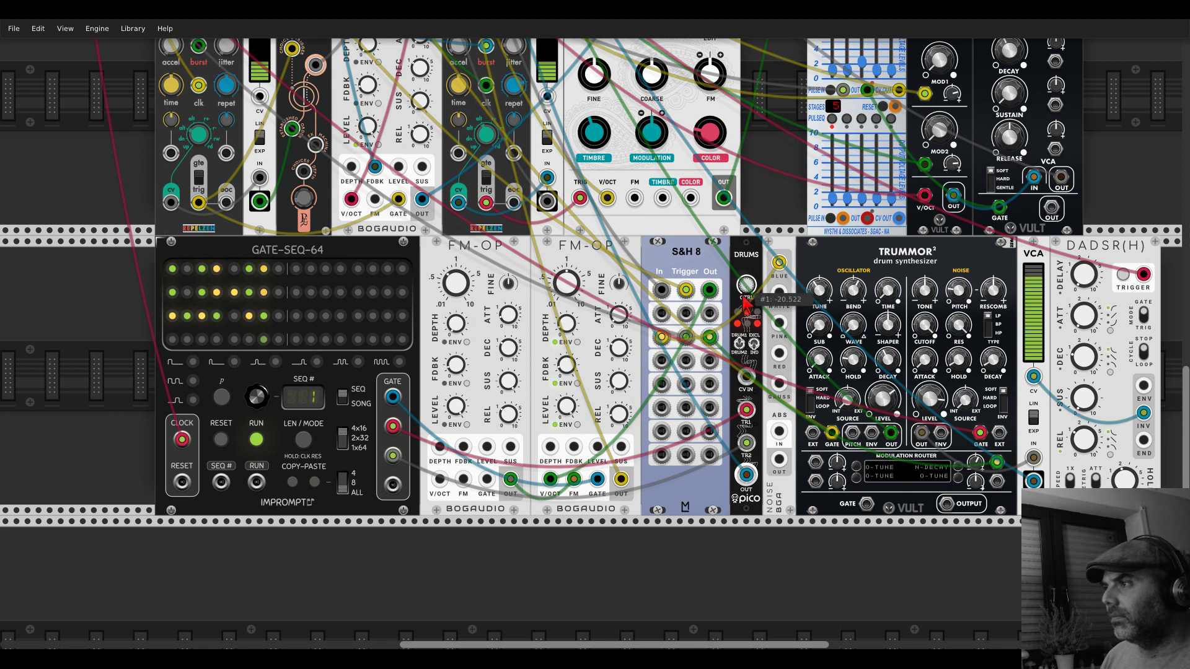
{"action": "left_click_drag", "start_coordinate": [742, 302], "coordinate": [748, 409]}
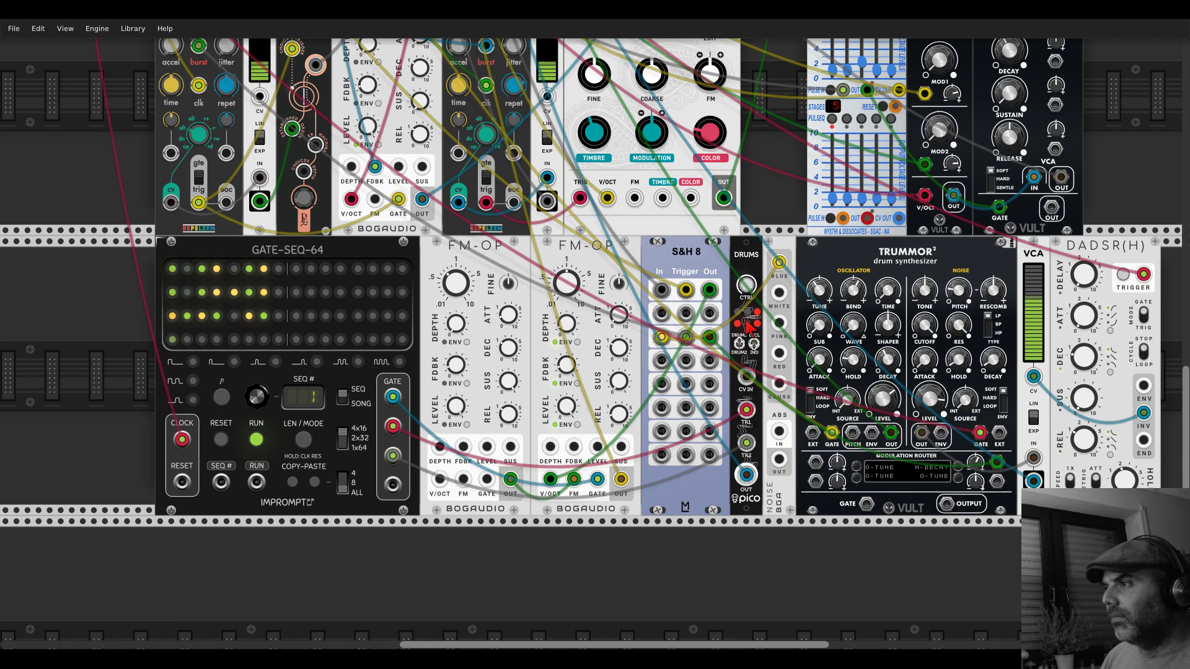
- Assign slot 4 of TRUMMOR²'s modulation router to N-RESCOMB and patch the third S&H 8 output into its input
{"action": "scroll", "coordinate": [748, 327], "scroll_direction": "down", "scroll_amount": 5}
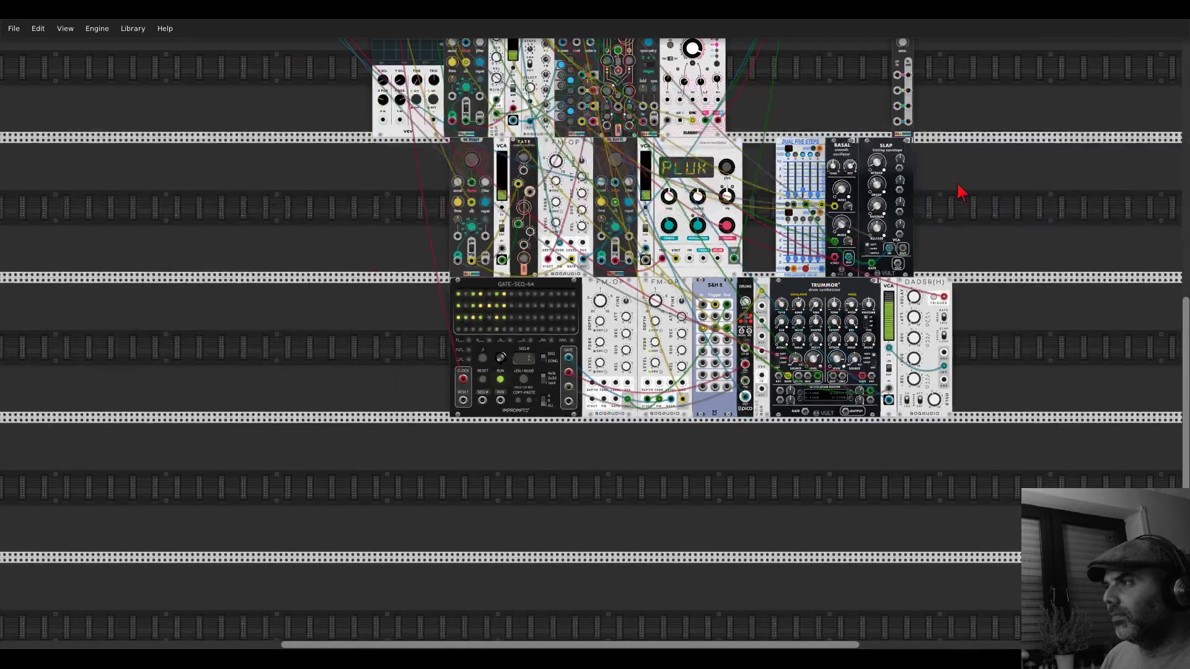
{"action": "scroll", "coordinate": [888, 330], "scroll_direction": "up", "scroll_amount": 3}
{"action": "scroll", "coordinate": [886, 334], "scroll_direction": "up", "scroll_amount": 1}
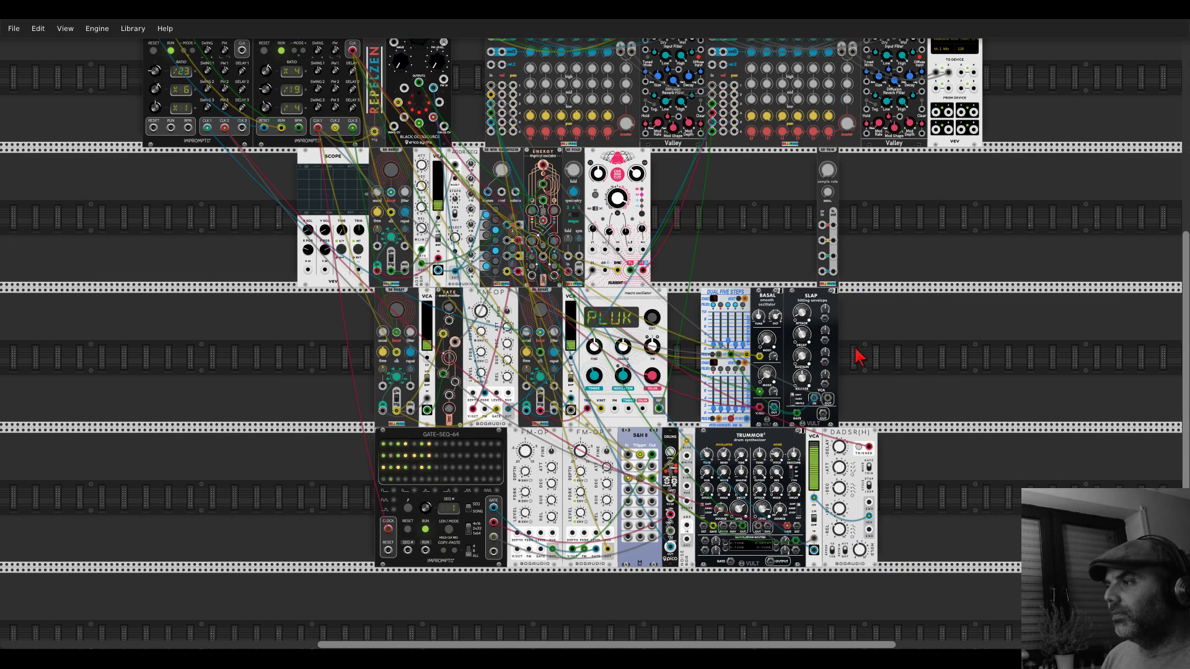
{"action": "scroll", "coordinate": [835, 492], "scroll_direction": "up", "scroll_amount": 3}
{"action": "scroll", "coordinate": [909, 265], "scroll_direction": "down", "scroll_amount": 1}
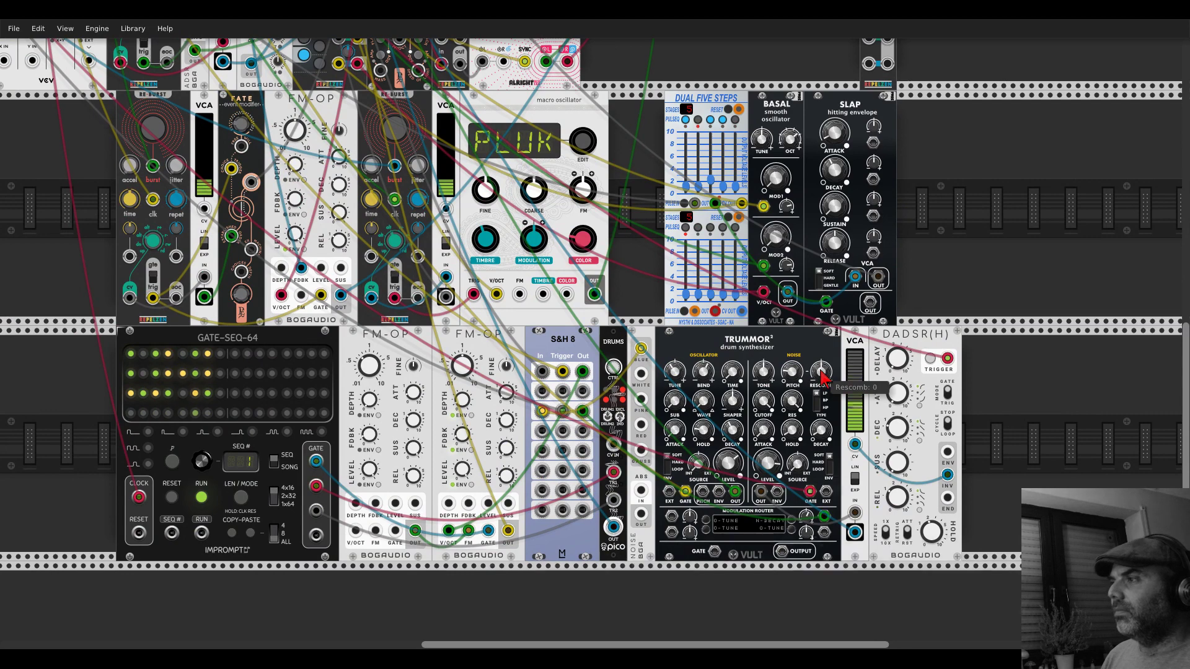
{"action": "scroll", "coordinate": [824, 384], "scroll_direction": "down", "scroll_amount": 3}
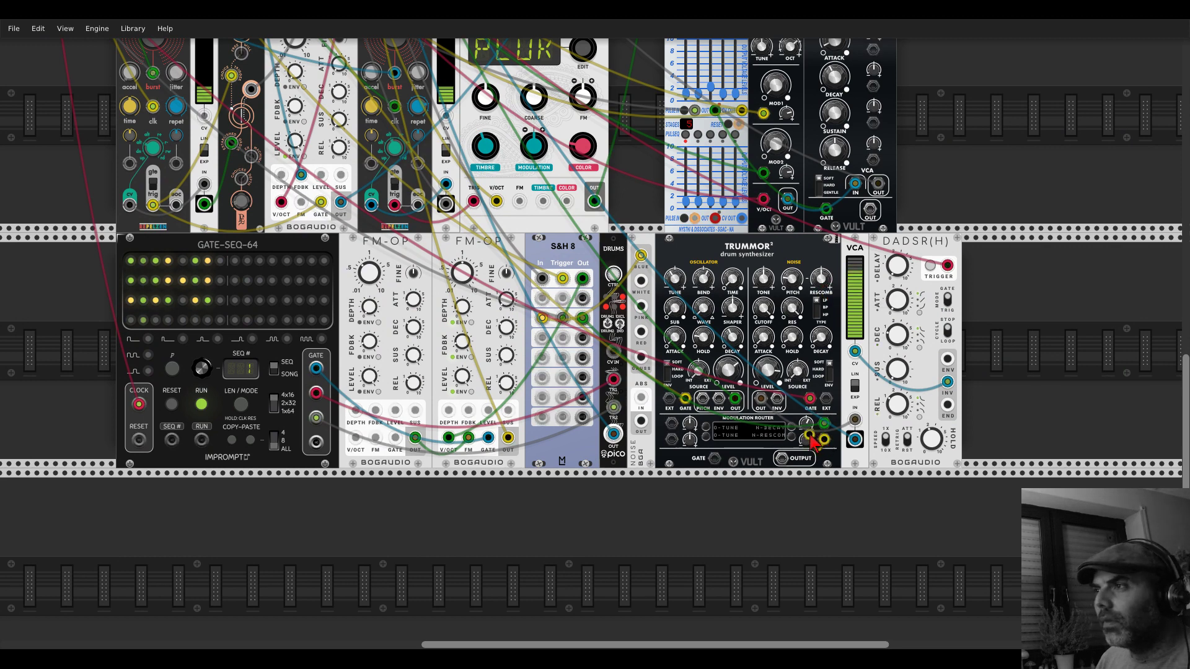
{"action": "left_click_drag", "start_coordinate": [824, 439], "coordinate": [583, 318]}
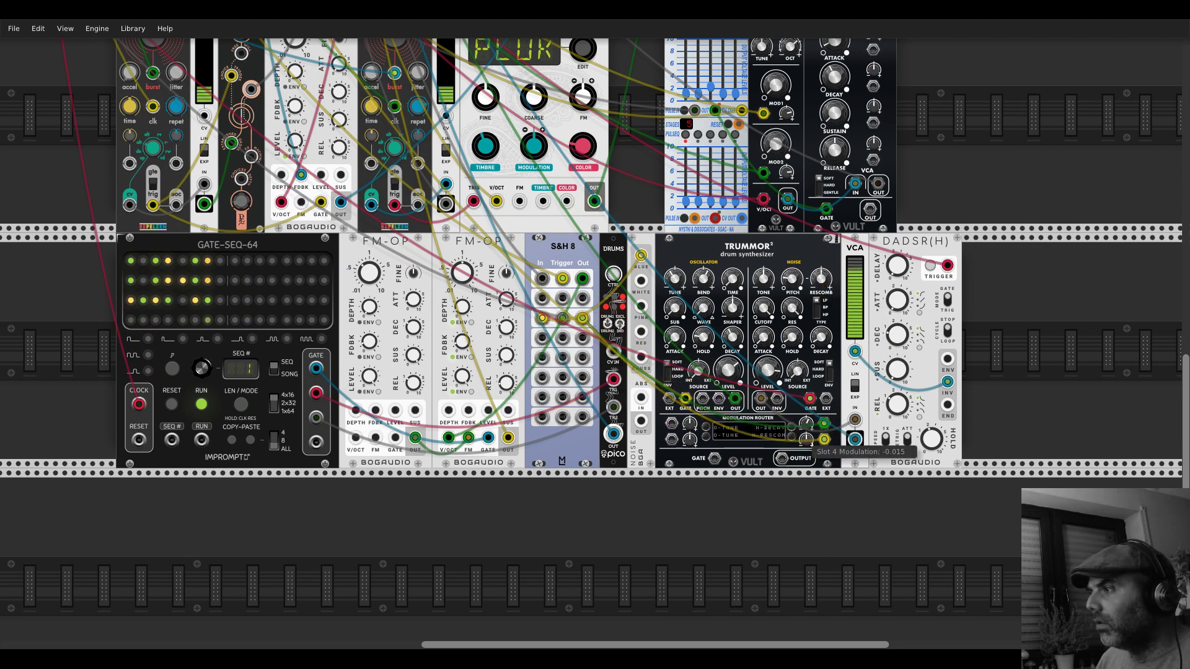
- Patch the third S&H 8 output into a channel's pan input on the first REX-MIX
{"action": "scroll", "coordinate": [638, 183], "scroll_direction": "down", "scroll_amount": 2}
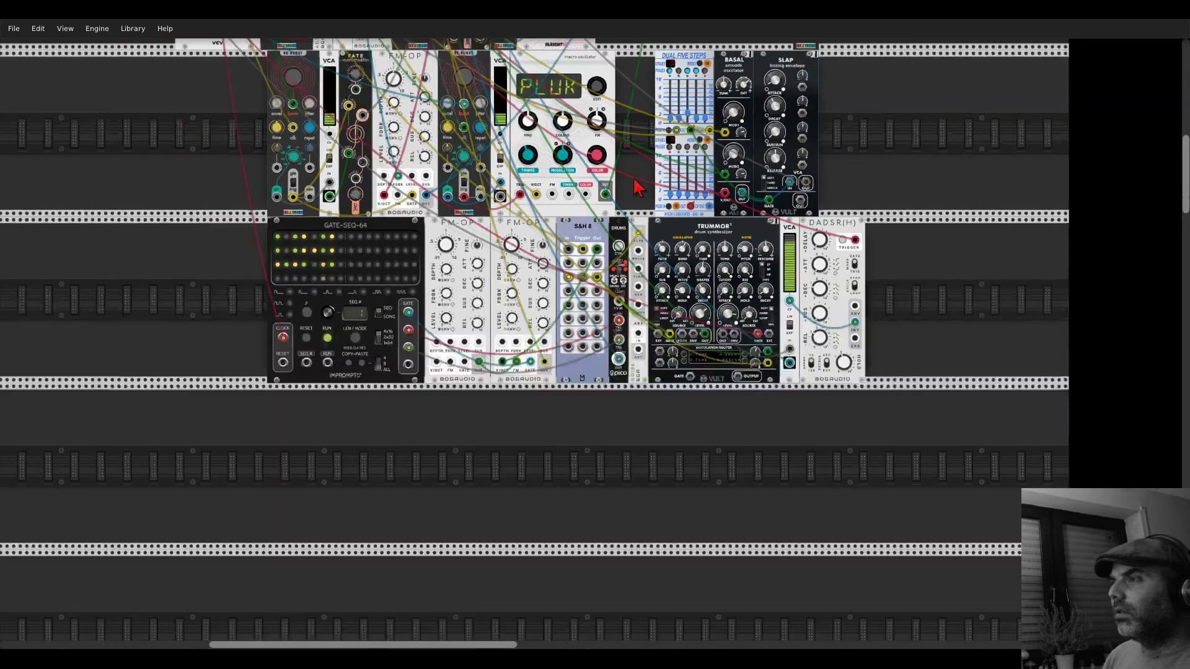
{"action": "left_click_drag", "start_coordinate": [647, 155], "coordinate": [751, 332]}
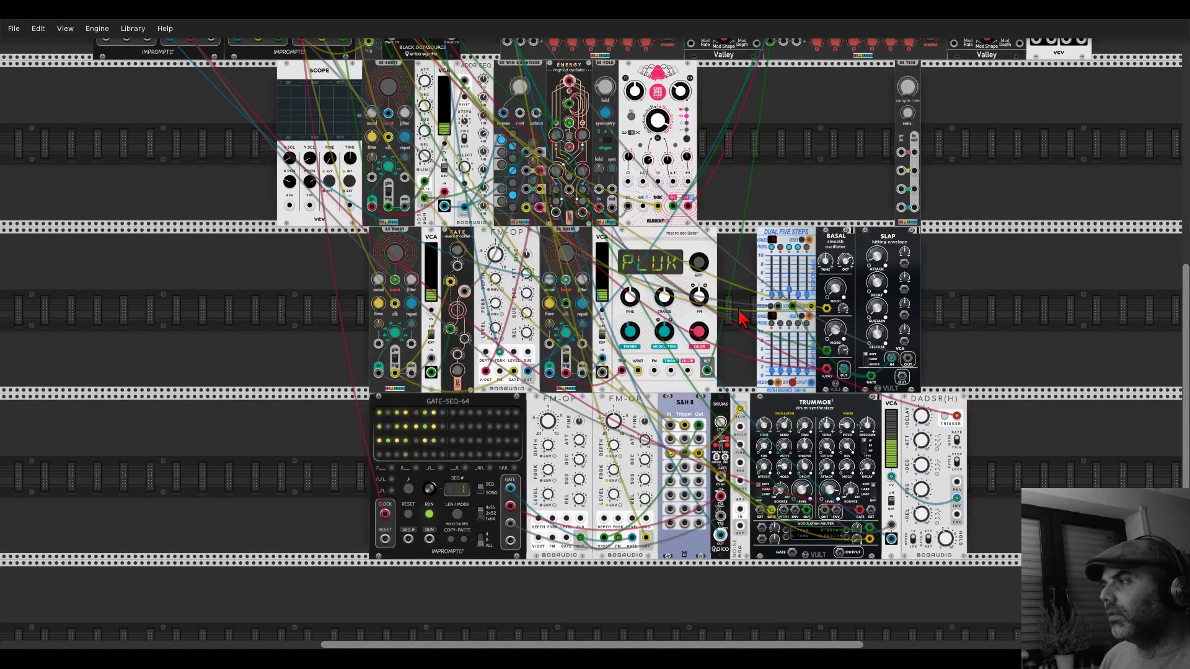
{"action": "scroll", "coordinate": [742, 319], "scroll_direction": "down", "scroll_amount": 1}
{"action": "left_click_drag", "start_coordinate": [783, 215], "coordinate": [718, 258]}
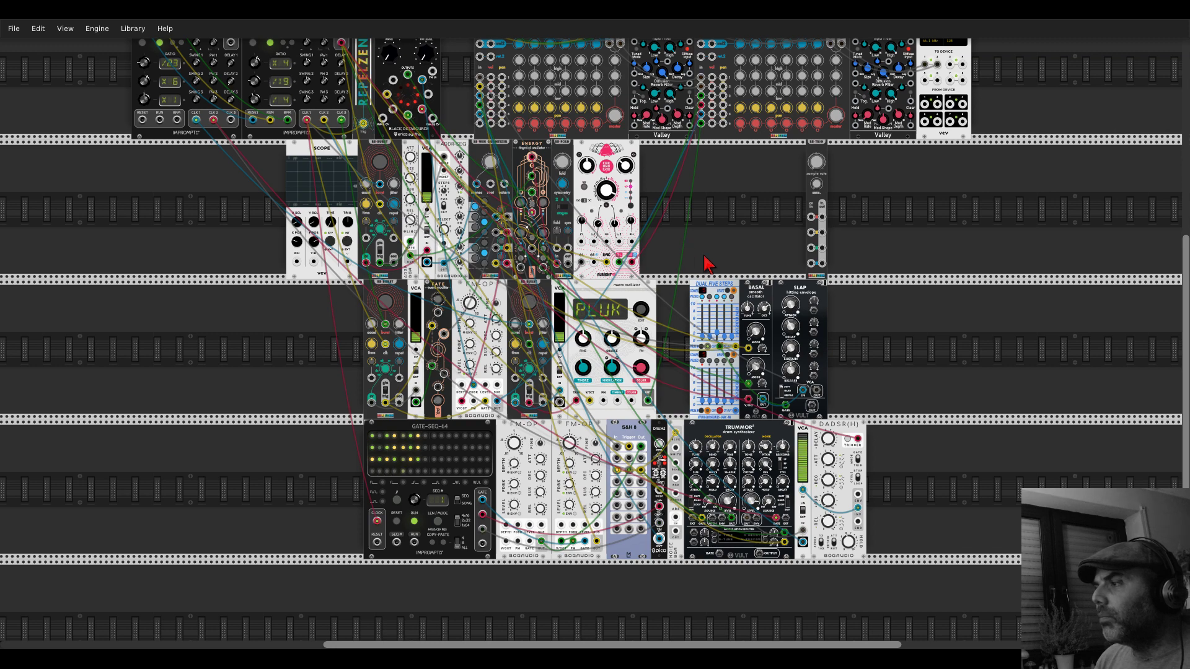
{"action": "scroll", "coordinate": [716, 271], "scroll_direction": "up", "scroll_amount": 4}
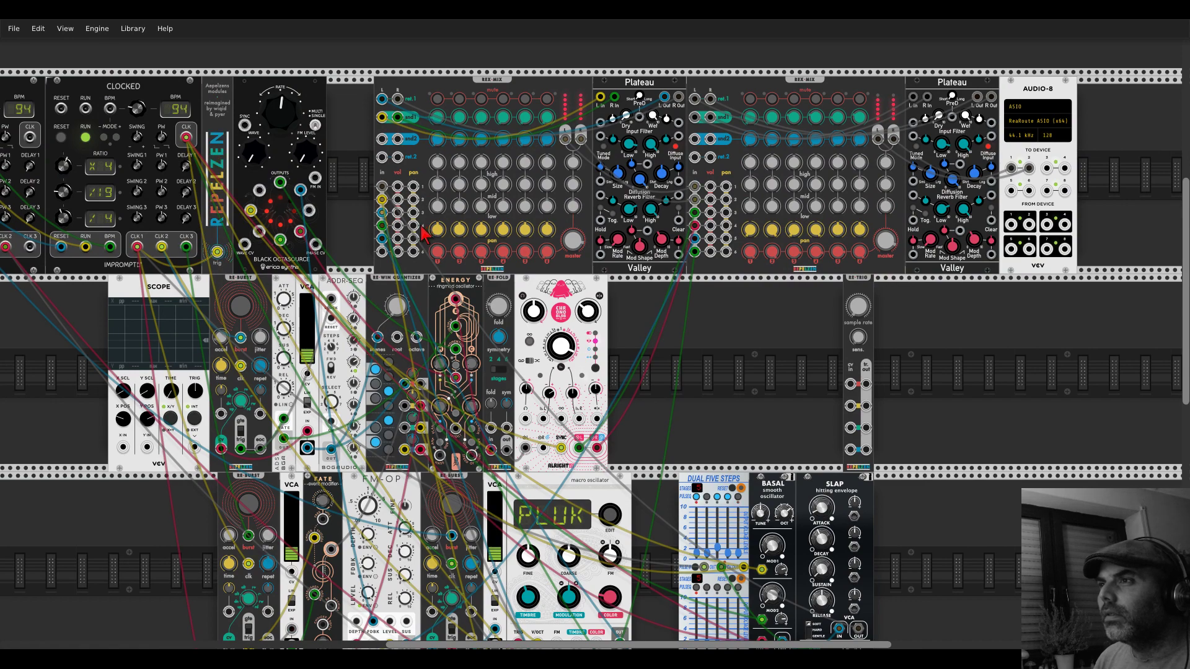
{"action": "scroll", "coordinate": [416, 248], "scroll_direction": "down", "scroll_amount": 8}
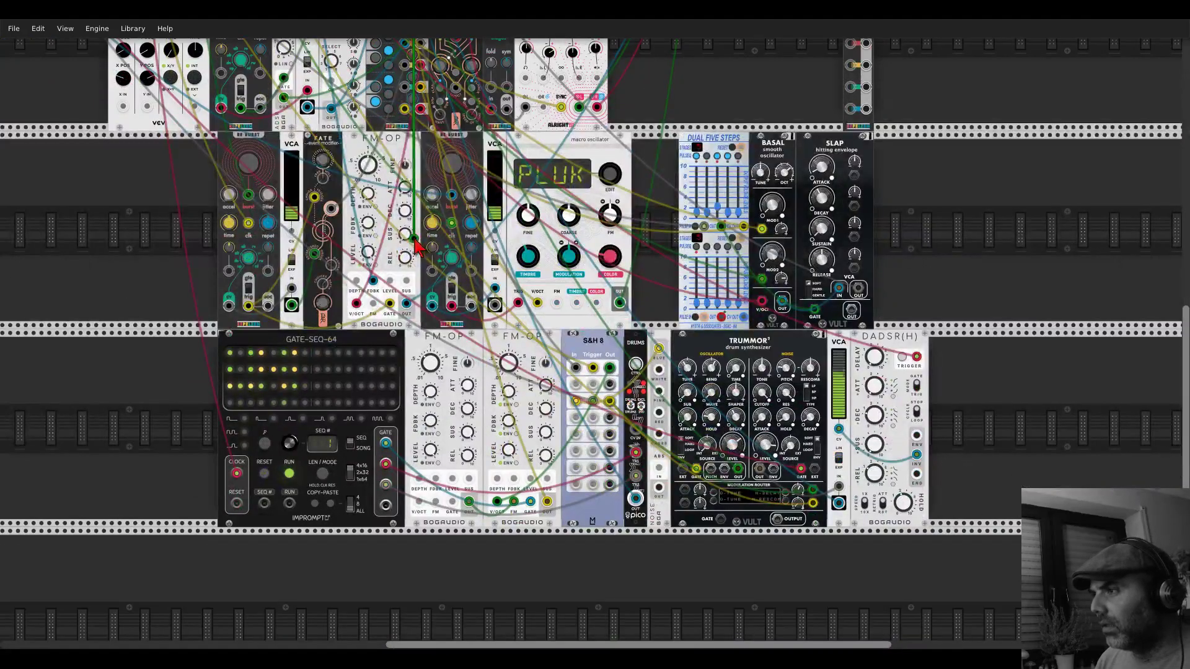
{"action": "scroll", "coordinate": [560, 180], "scroll_direction": "up", "scroll_amount": 9}
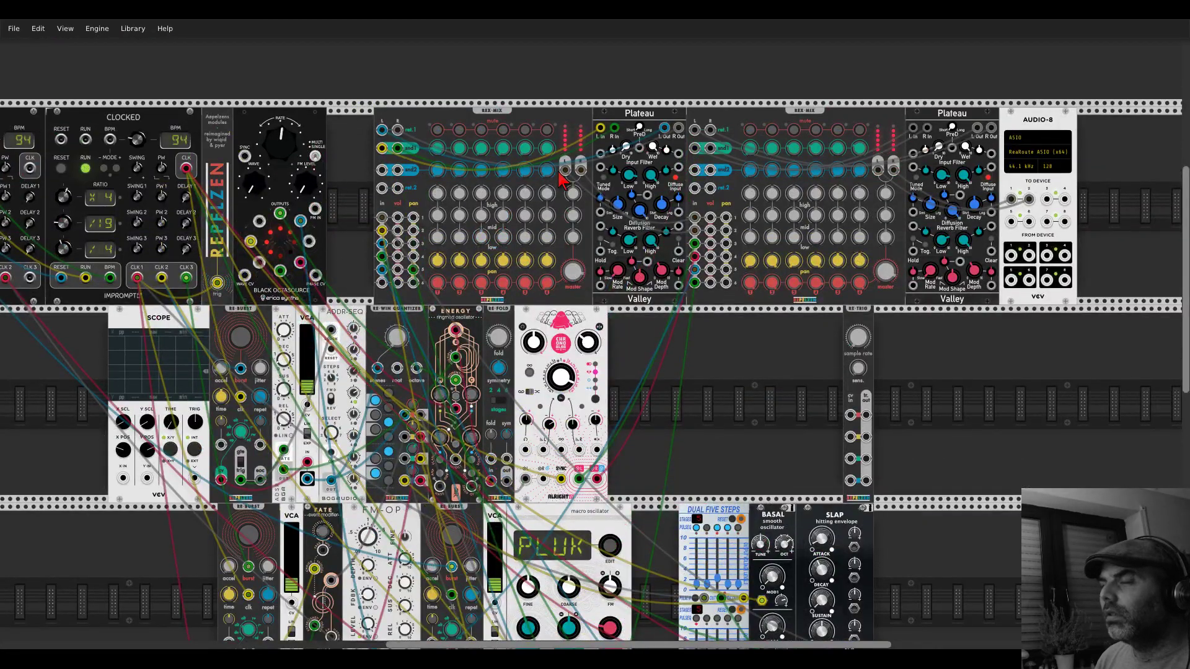
{"action": "scroll", "coordinate": [630, 272], "scroll_direction": "down", "scroll_amount": 2}
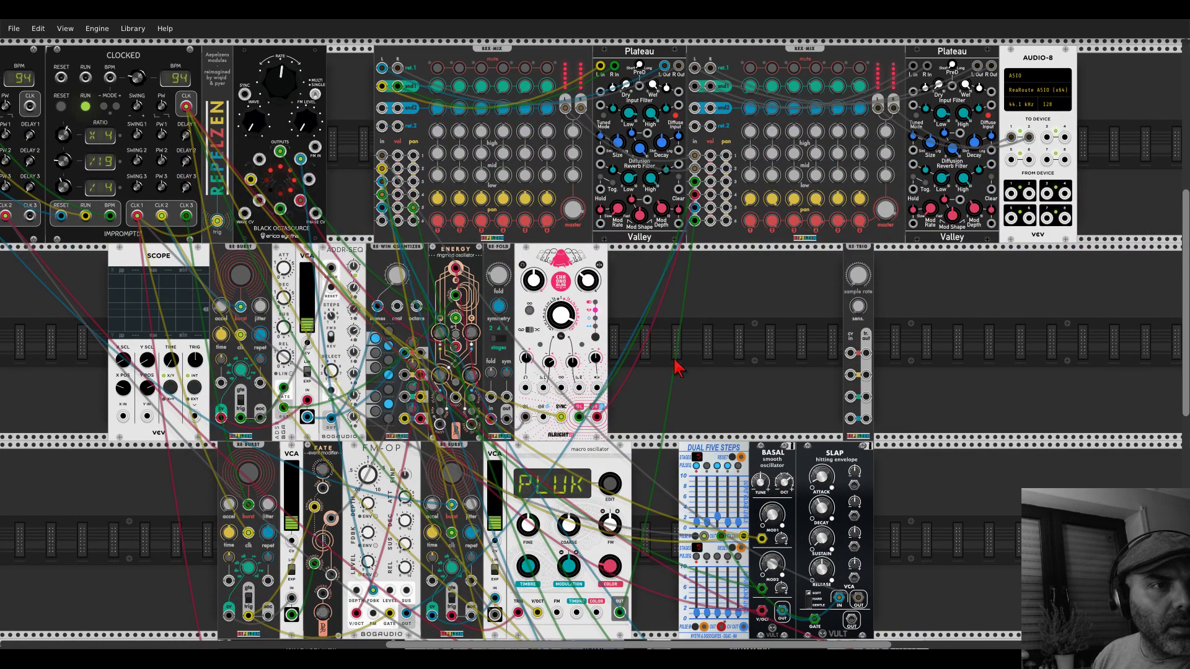
- Readjust the Pico DRUMS CTRL knob to a lower setting to change the drum sound
{"action": "scroll", "coordinate": [678, 367], "scroll_direction": "down", "scroll_amount": 8}
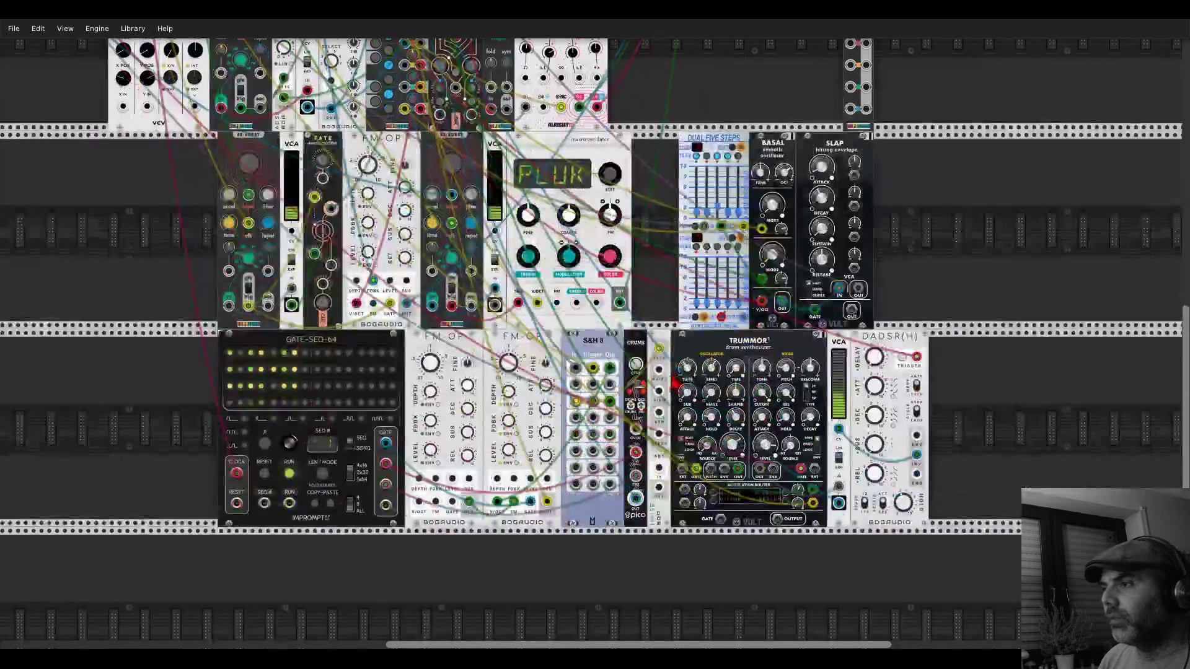
{"action": "scroll", "coordinate": [616, 356], "scroll_direction": "up", "scroll_amount": 3, "text": "ctrl"}
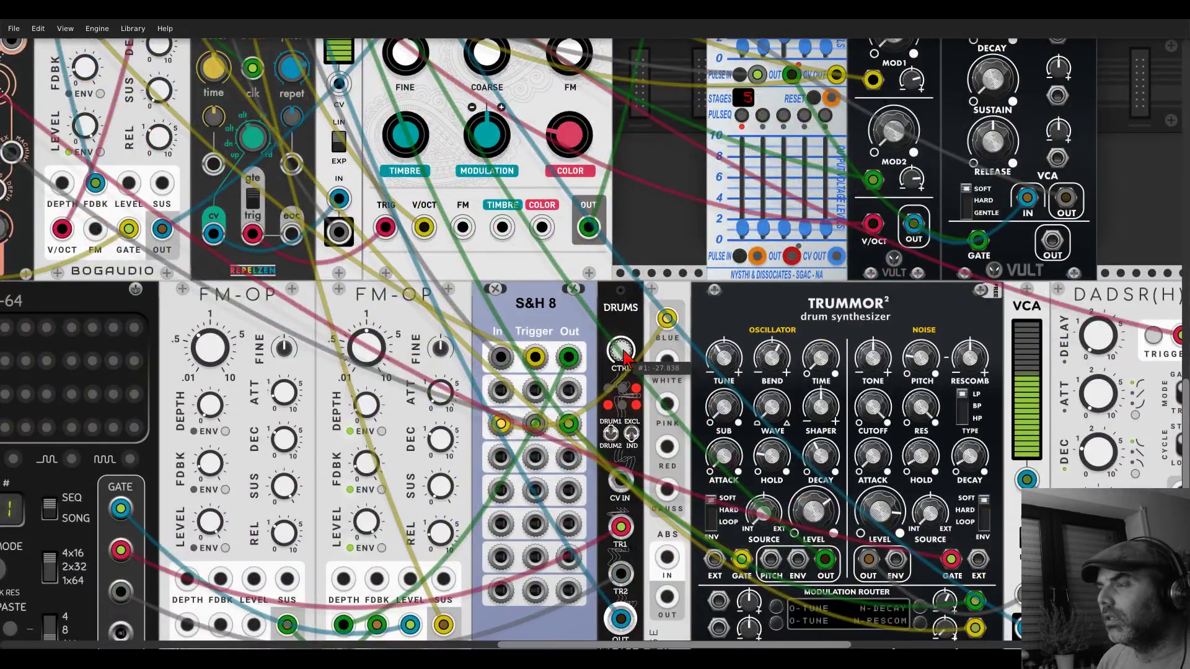
{"action": "left_click_drag", "start_coordinate": [616, 356], "coordinate": [622, 370]}
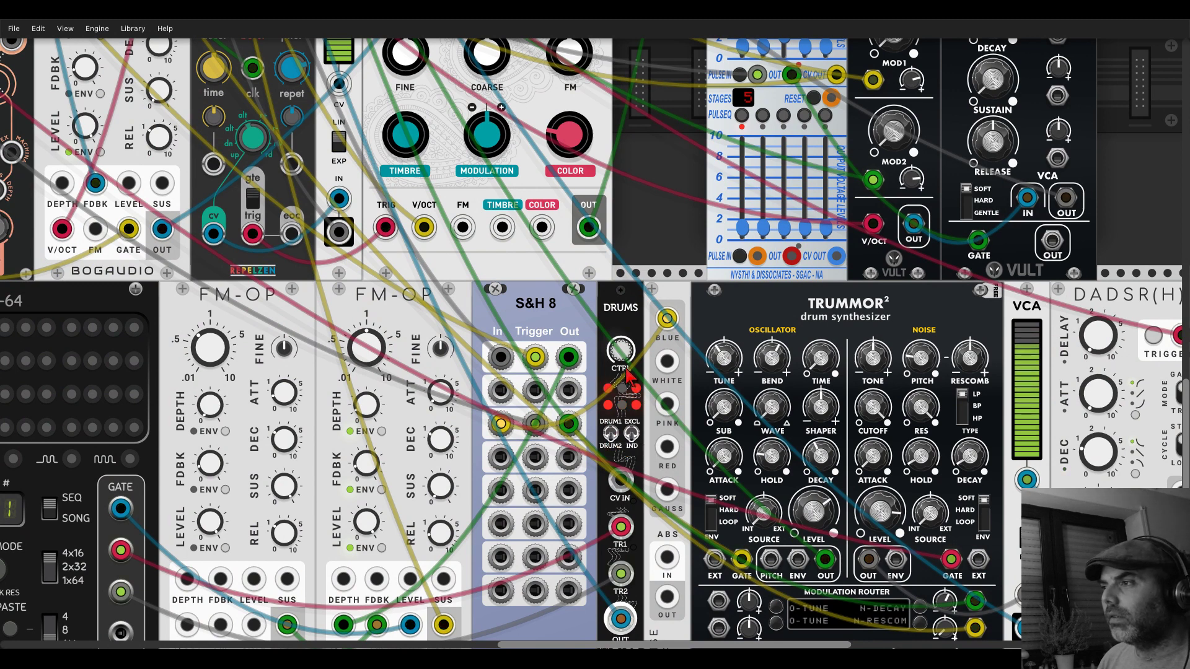
{"action": "left_click_drag", "start_coordinate": [624, 370], "coordinate": [610, 446]}
{"action": "left_click_drag", "start_coordinate": [624, 341], "coordinate": [618, 387]}
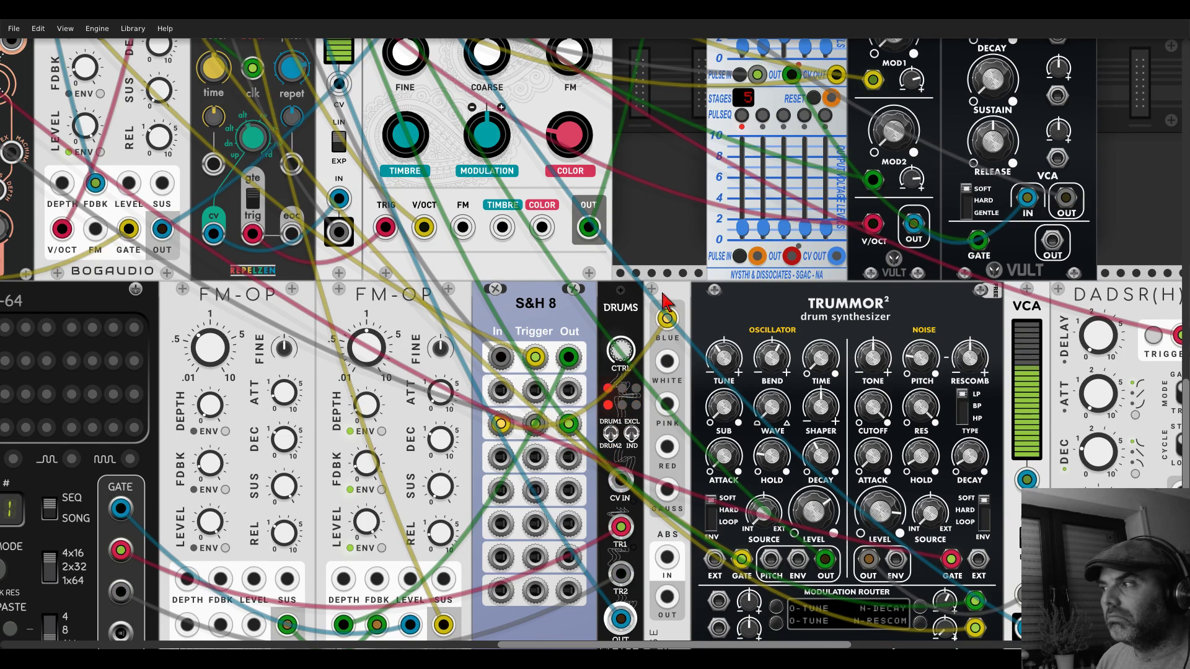
- Move the isolated sample rate/sens. module directly beside the Alright Devices module in the same rack row
{"action": "scroll", "coordinate": [661, 293], "scroll_direction": "down", "scroll_amount": 5}
{"action": "scroll", "coordinate": [935, 262], "scroll_direction": "up", "scroll_amount": 5}
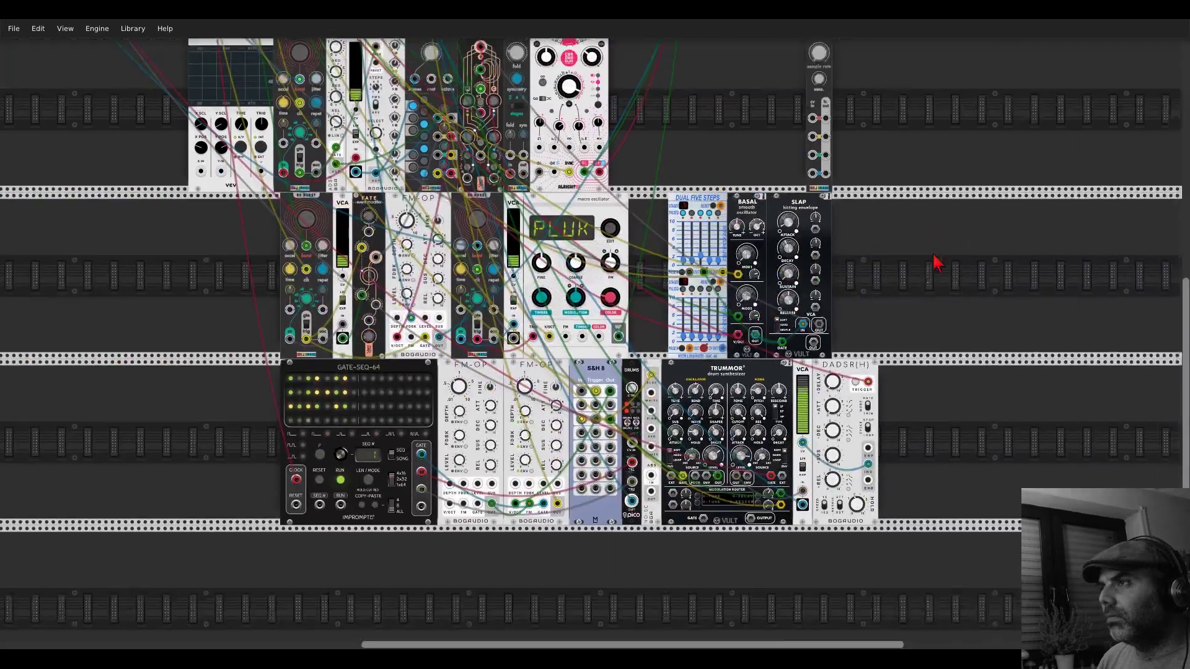
{"action": "scroll", "coordinate": [937, 302], "scroll_direction": "left", "scroll_amount": 1}
{"action": "scroll", "coordinate": [938, 302], "scroll_direction": "down", "scroll_amount": 1}
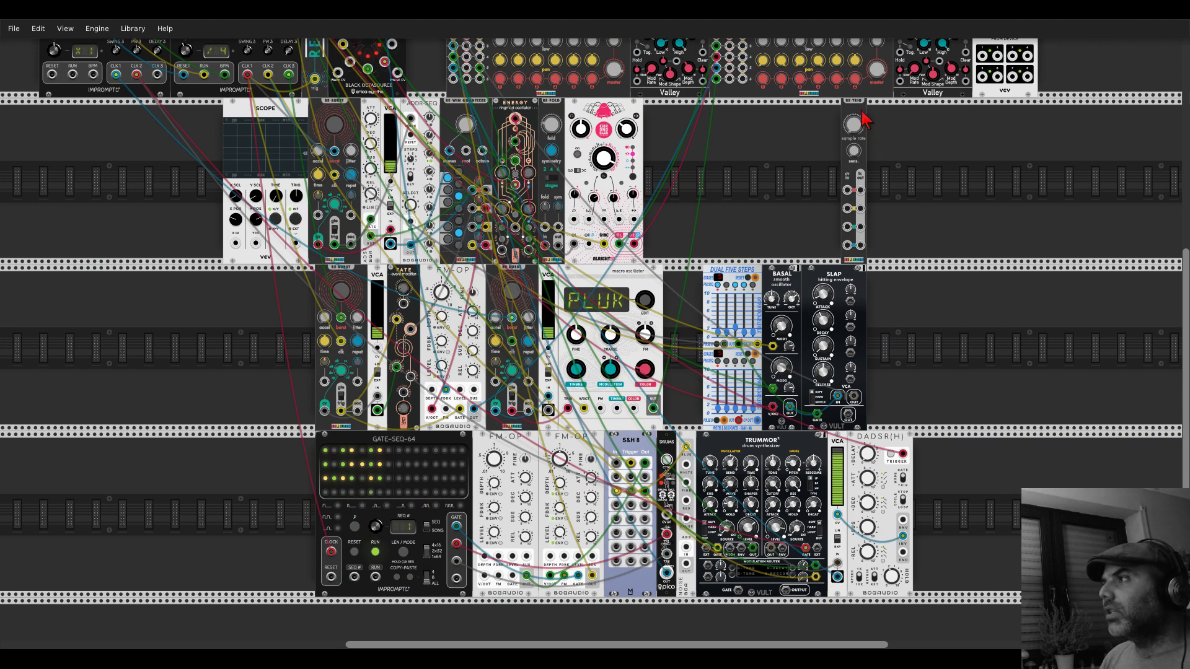
{"action": "left_click_drag", "start_coordinate": [857, 118], "coordinate": [660, 119]}
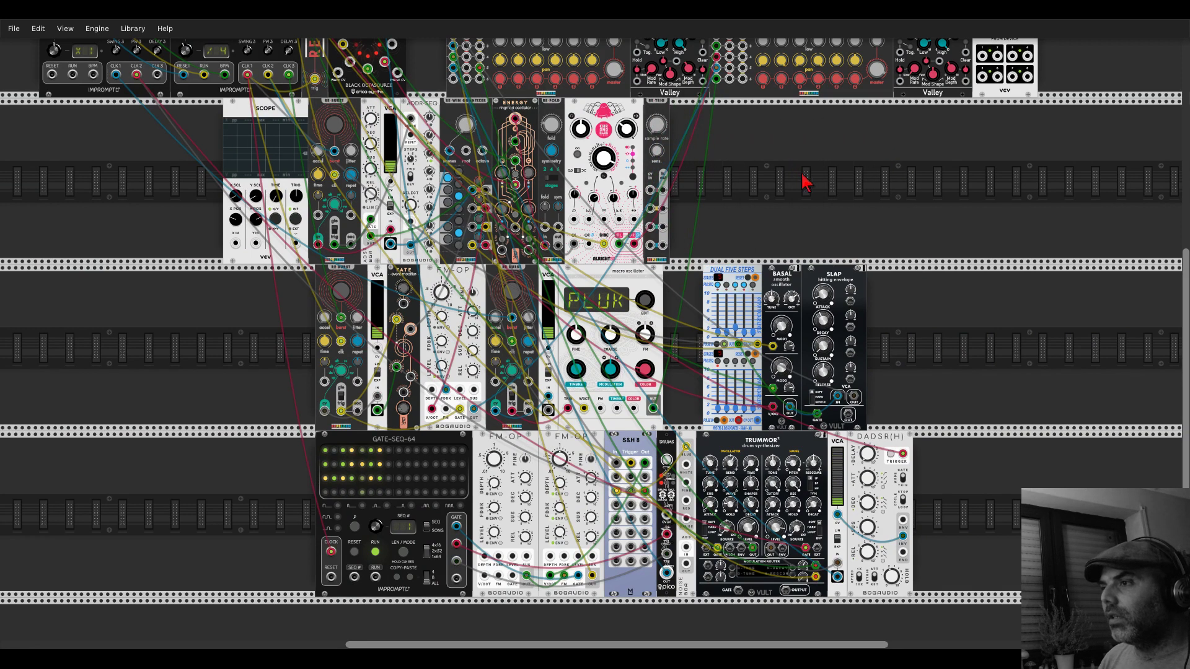
- Search the library for "phra", try Impromptu's PHRASE-SEQ-16 in the empty rack space, and delete it
{"action": "scroll", "coordinate": [792, 271], "scroll_direction": "up", "scroll_amount": 2}
{"action": "scroll", "coordinate": [792, 271], "scroll_direction": "right", "scroll_amount": 3}
{"action": "right_click", "coordinate": [797, 263]}
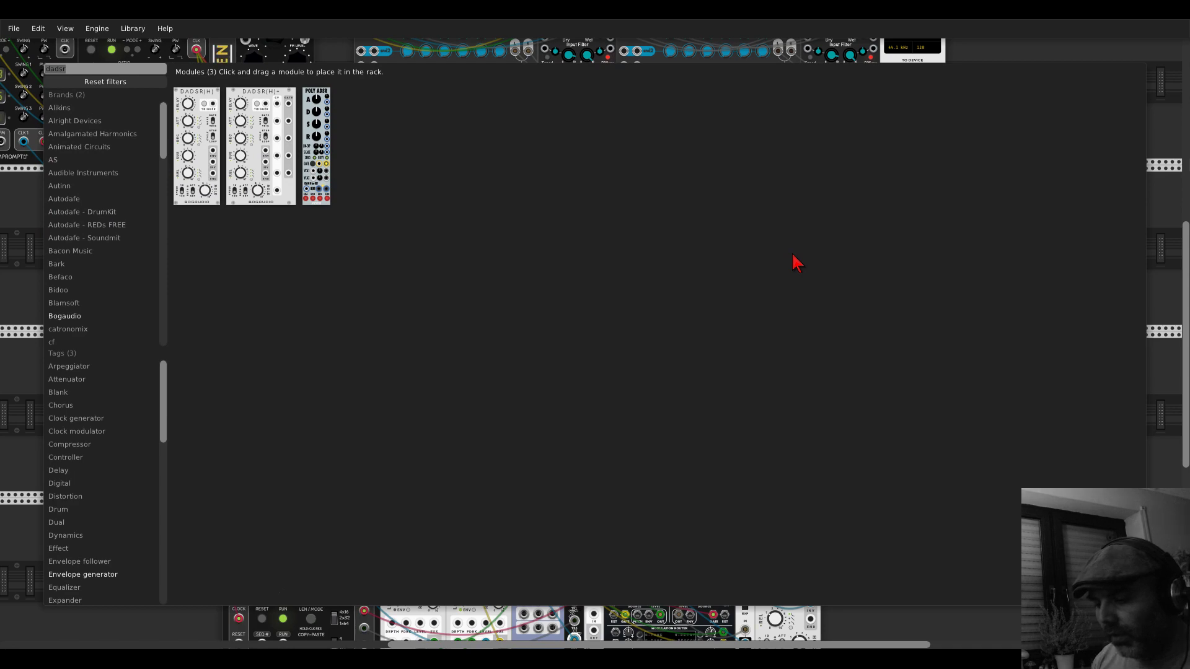
{"action": "type", "text": "phra"}
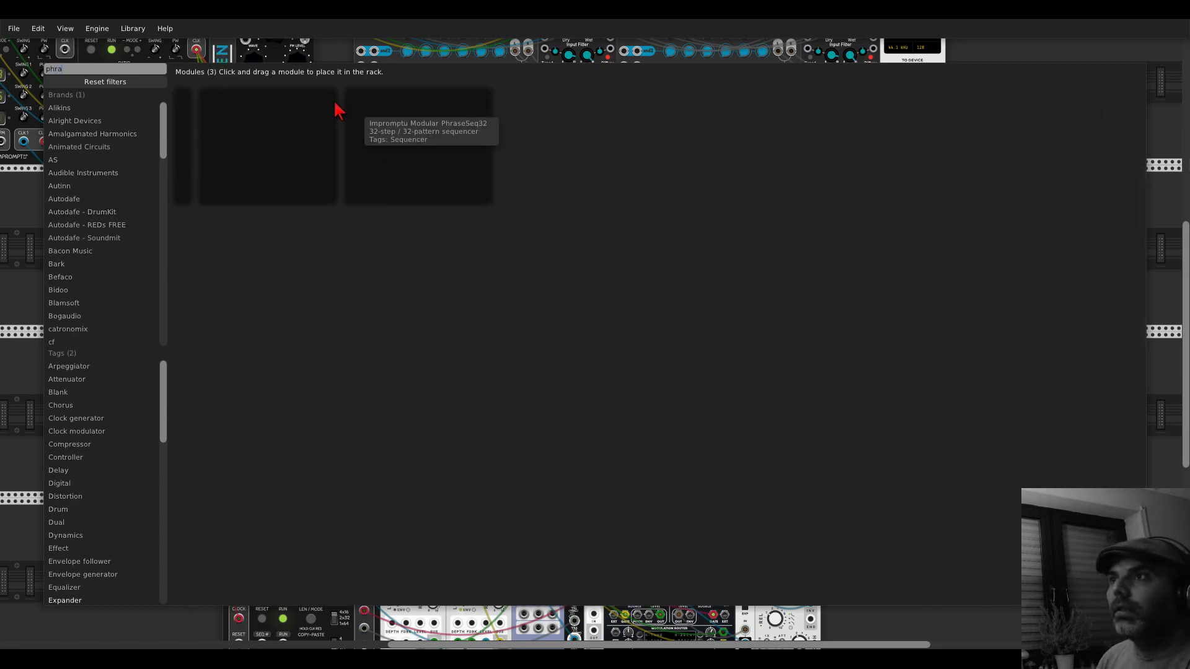
{"action": "left_click_drag", "start_coordinate": [325, 112], "coordinate": [701, 204]}
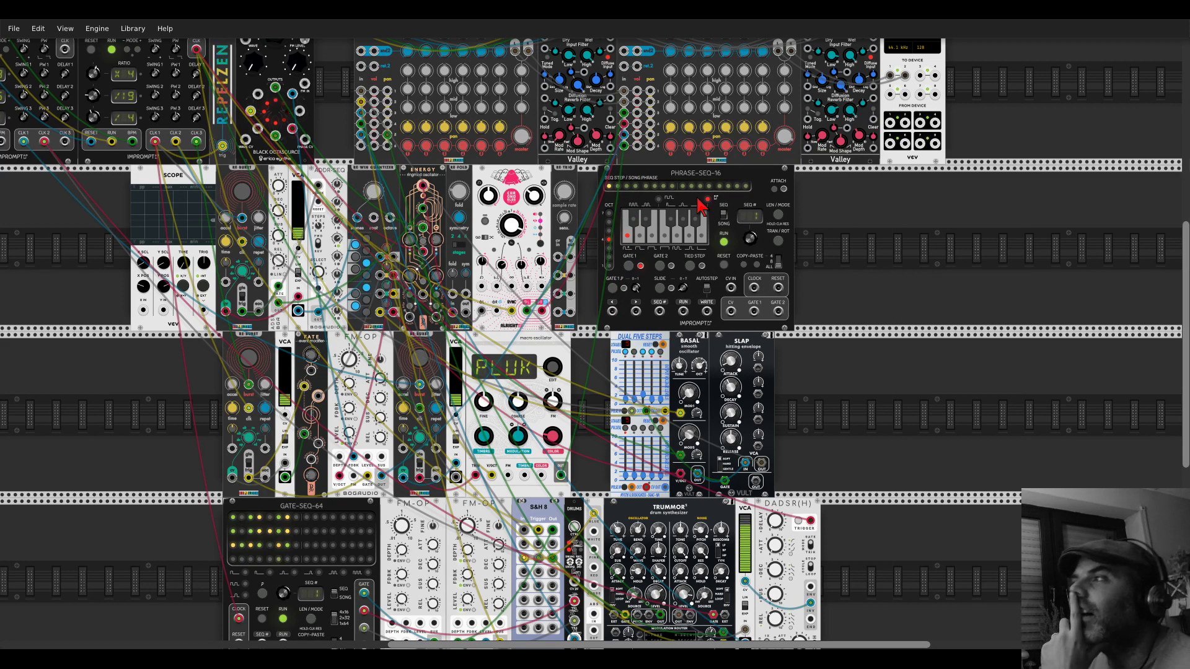
{"action": "right_click", "coordinate": [681, 178]}
{"action": "left_click", "coordinate": [710, 296]}
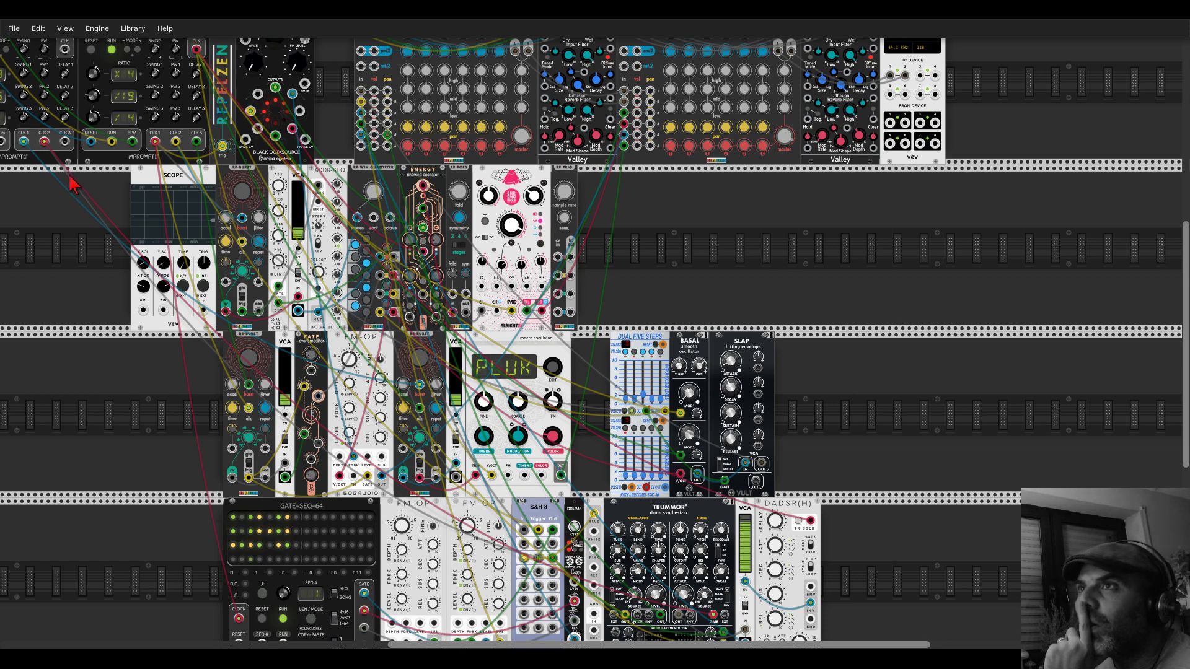
- Set the third ratio of the first CLOCKED to /2 and patch its CLK 3 output into S&H 8's fourth trigger input
{"action": "left_click_drag", "start_coordinate": [71, 183], "coordinate": [531, 348]}
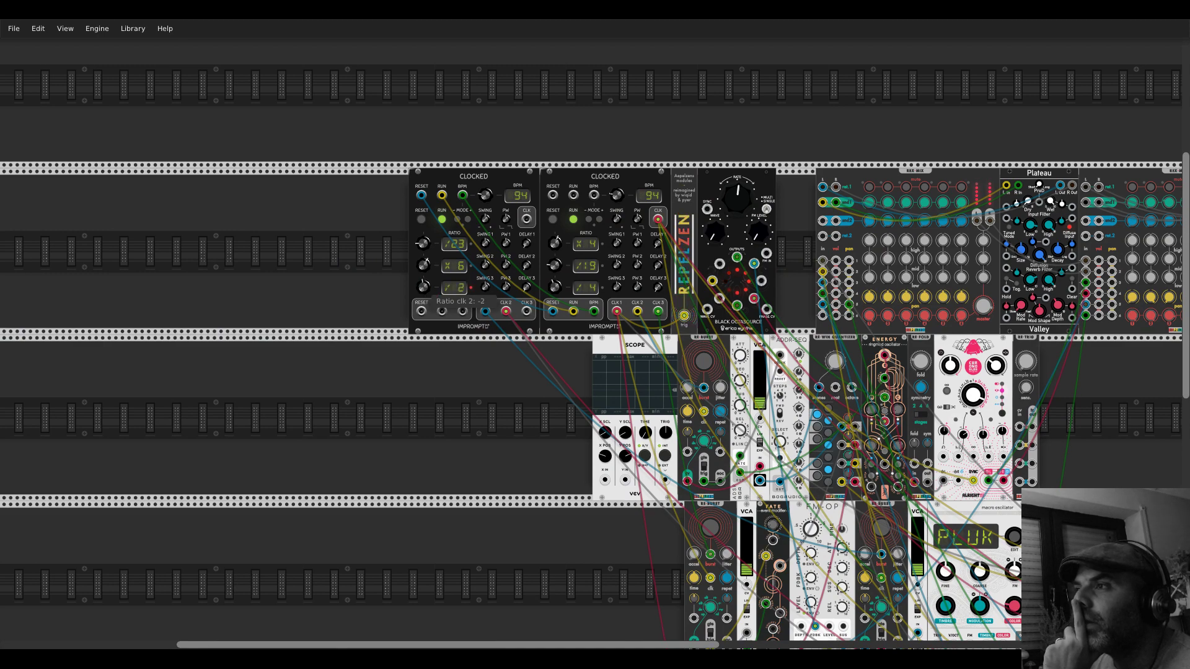
{"action": "left_click_drag", "start_coordinate": [527, 311], "coordinate": [640, 369]}
{"action": "scroll", "coordinate": [531, 319], "scroll_direction": "down", "scroll_amount": 4}
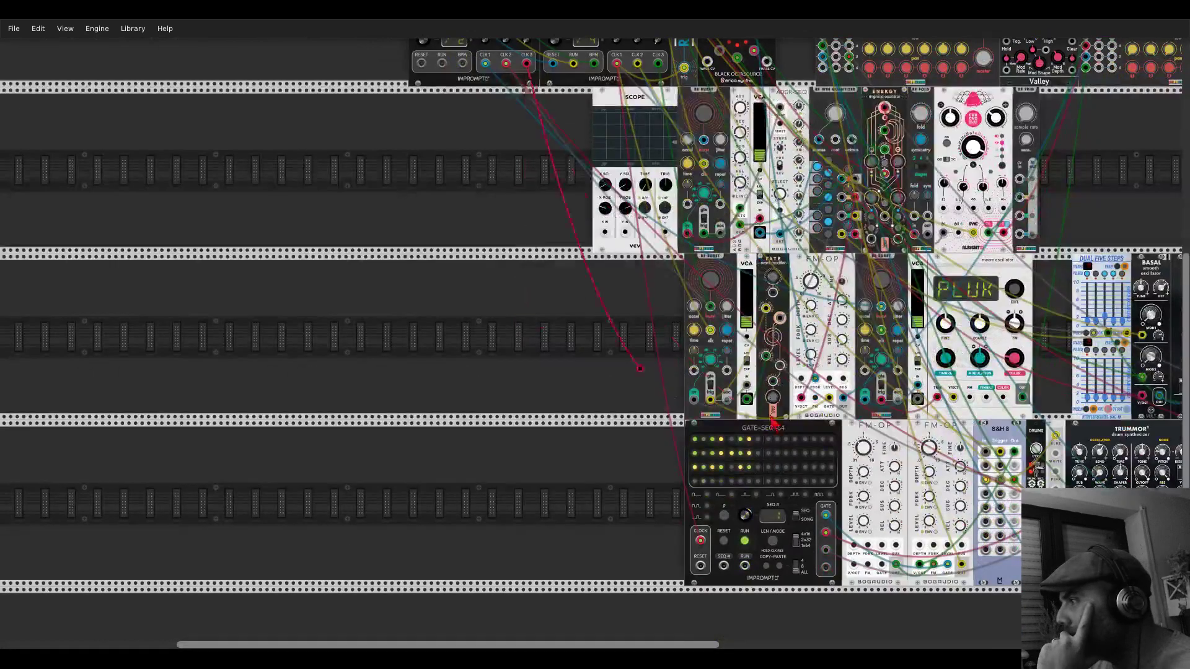
{"action": "left_click_drag", "start_coordinate": [774, 422], "coordinate": [999, 494]}
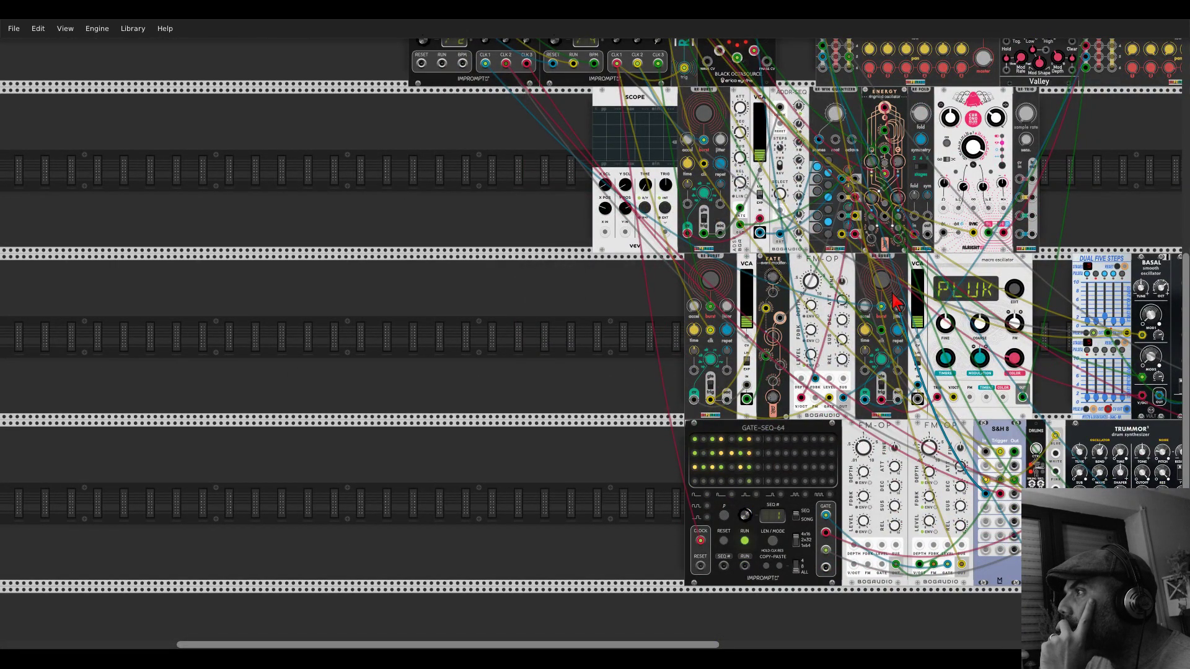
- Search the library for "vco", add Blamsoft's XFX Wave to the empty rack space, and patch an S&H 8 output into its V/OCT input
{"action": "left_click_drag", "start_coordinate": [1046, 232], "coordinate": [691, 231]}
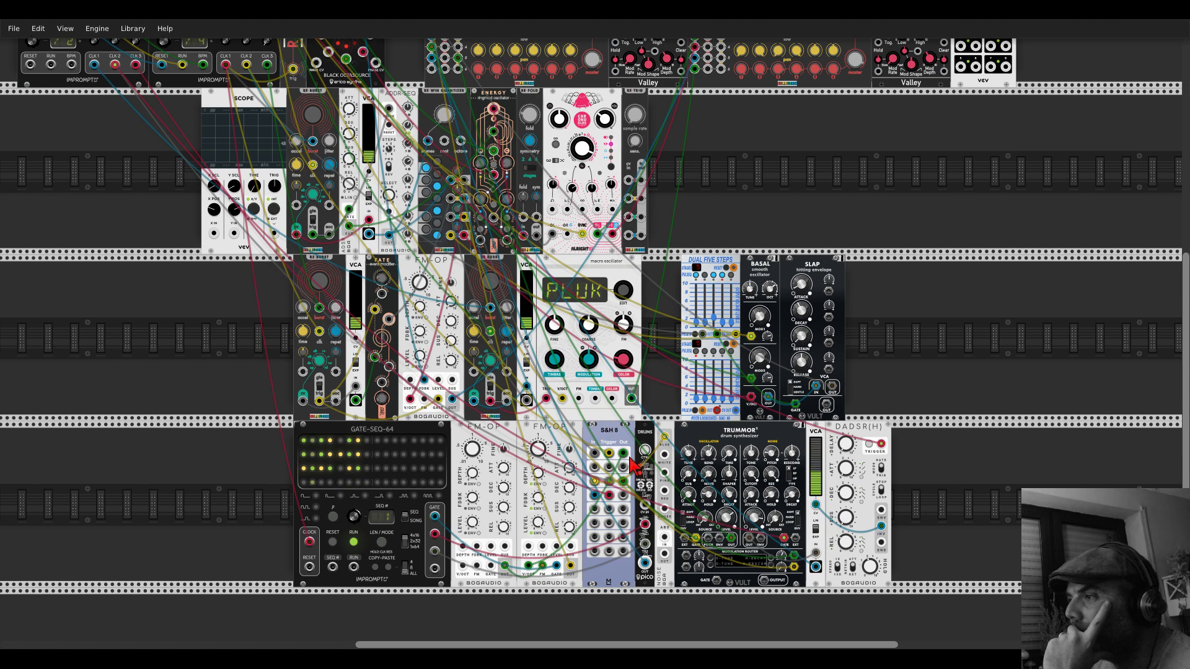
{"action": "right_click", "coordinate": [733, 217]}
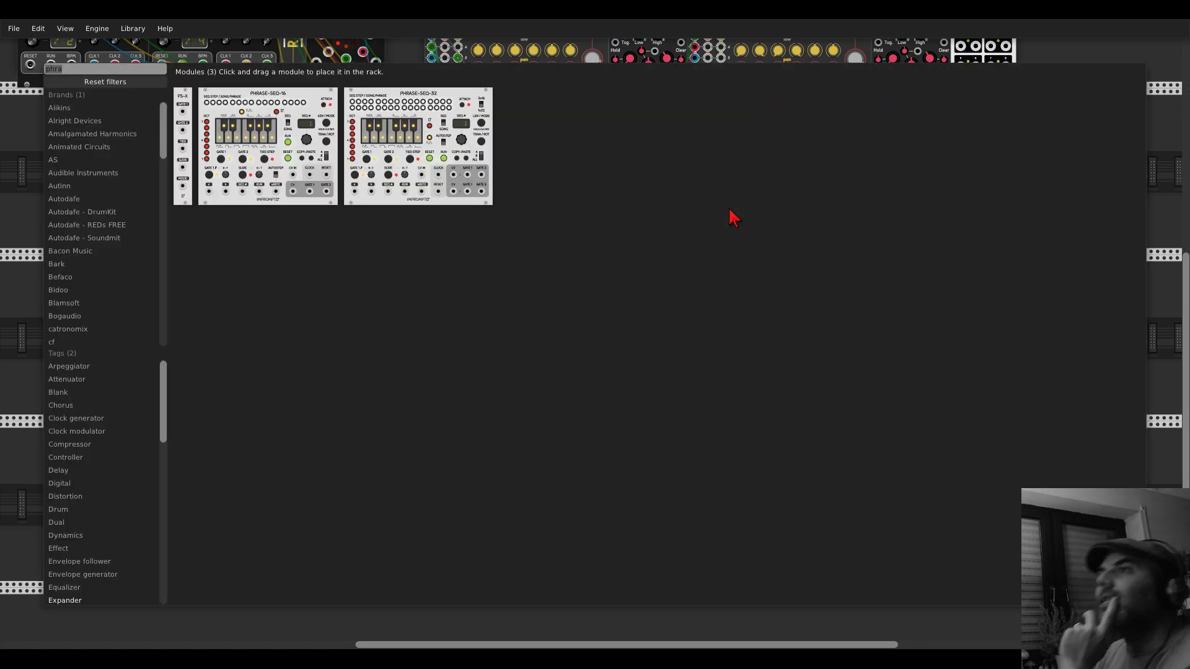
{"action": "left_click", "coordinate": [149, 83]}
{"action": "type", "text": "vco"}
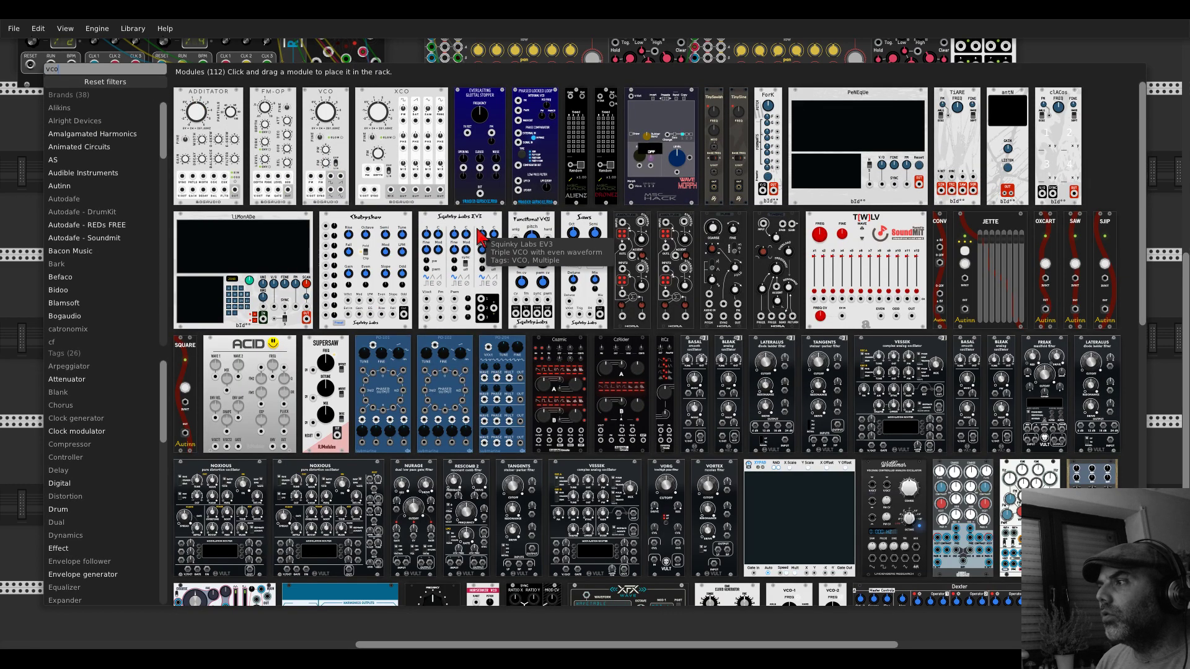
{"action": "scroll", "coordinate": [477, 235], "scroll_direction": "down", "scroll_amount": 1}
{"action": "scroll", "coordinate": [477, 235], "scroll_direction": "down", "scroll_amount": 10}
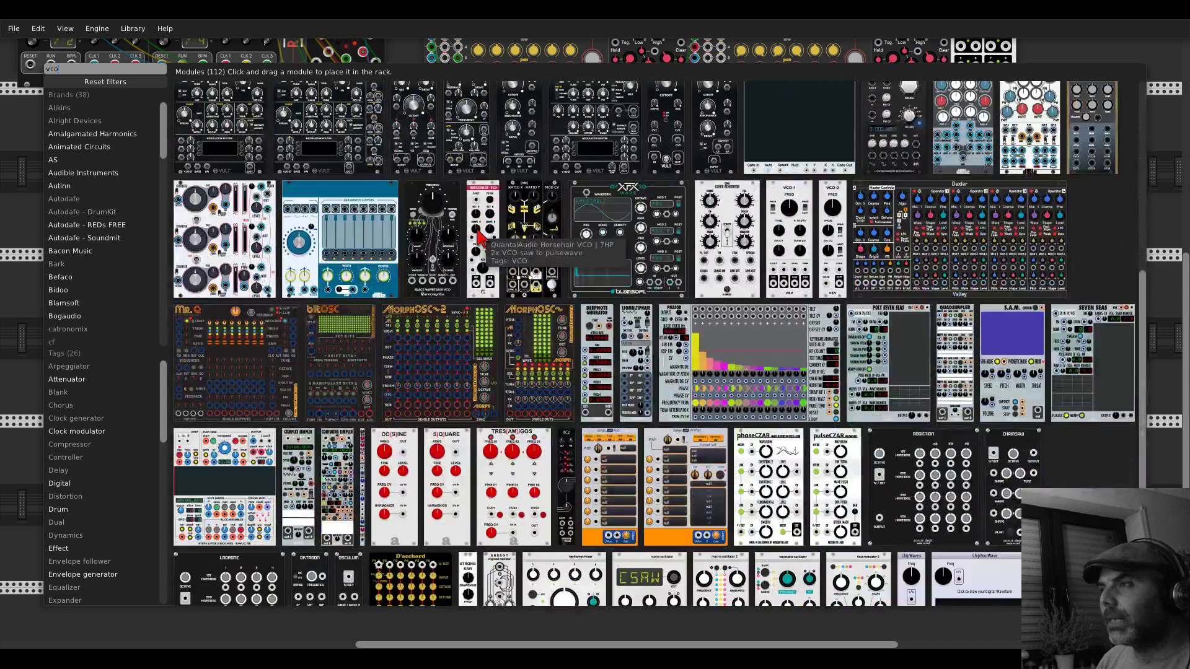
{"action": "left_click", "coordinate": [619, 189]}
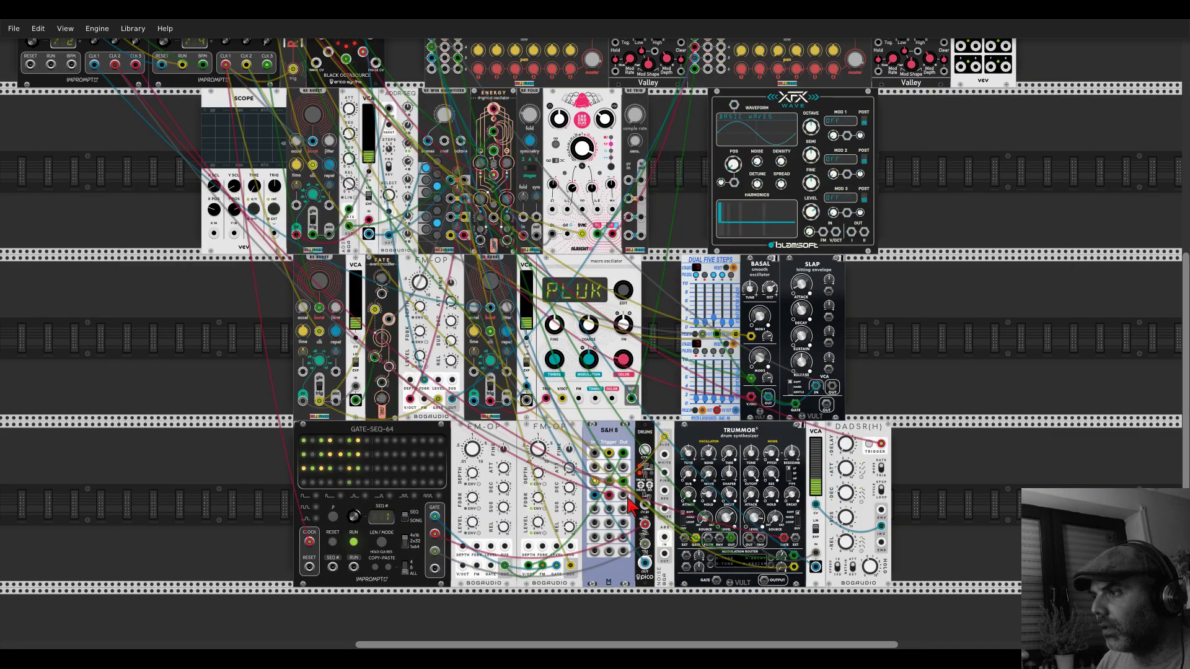
{"action": "left_click_drag", "start_coordinate": [644, 515], "coordinate": [824, 241]}
- Search the library for "mixer" and place the four-channel VCV Mixer directly beside the XFX Wave
{"action": "scroll", "coordinate": [520, 251], "scroll_direction": "up", "scroll_amount": 5}
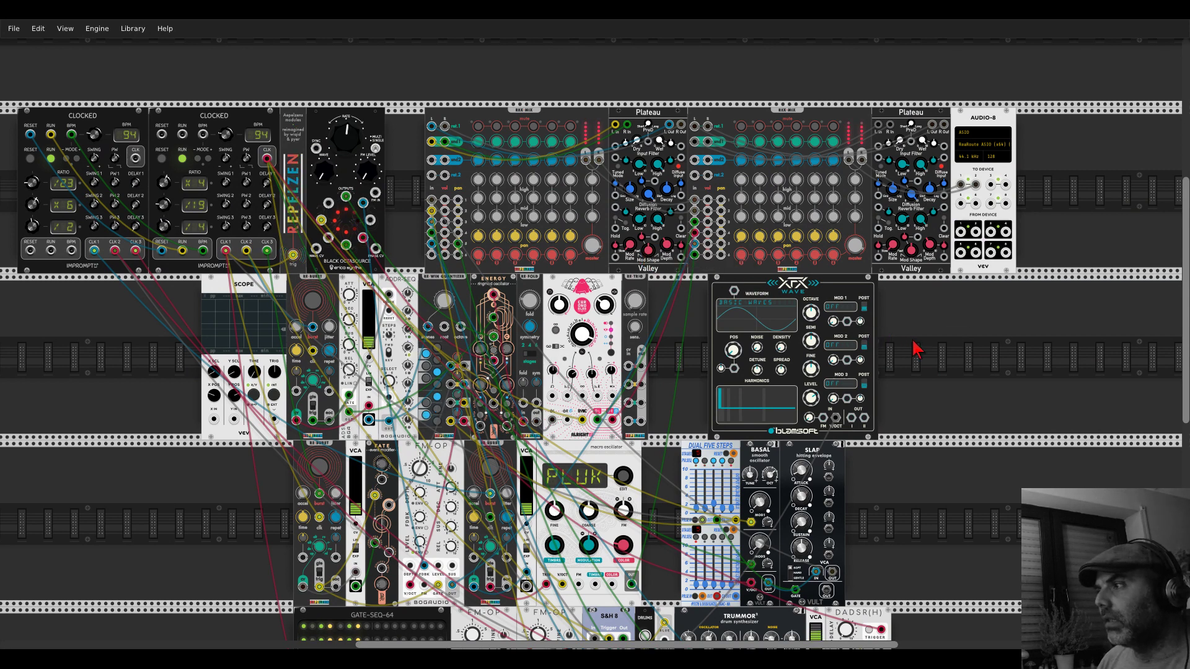
{"action": "right_click", "coordinate": [907, 350]}
{"action": "type", "text": "m"}
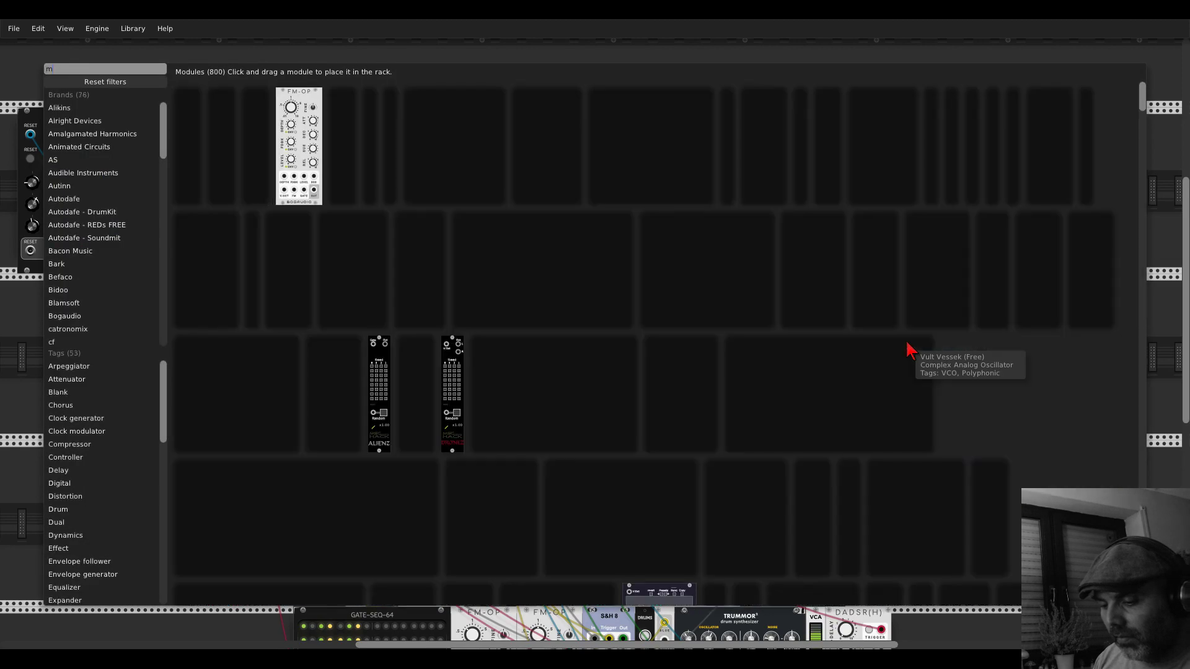
{"action": "type", "text": "ixer"}
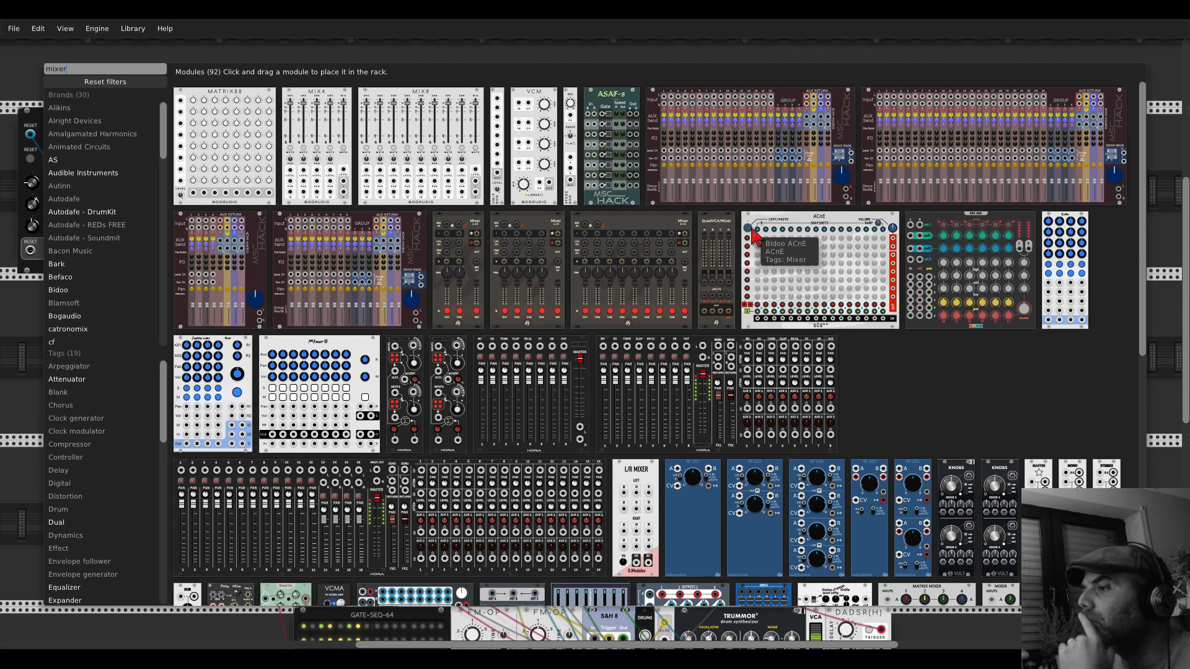
{"action": "scroll", "coordinate": [755, 236], "scroll_direction": "down", "scroll_amount": 3}
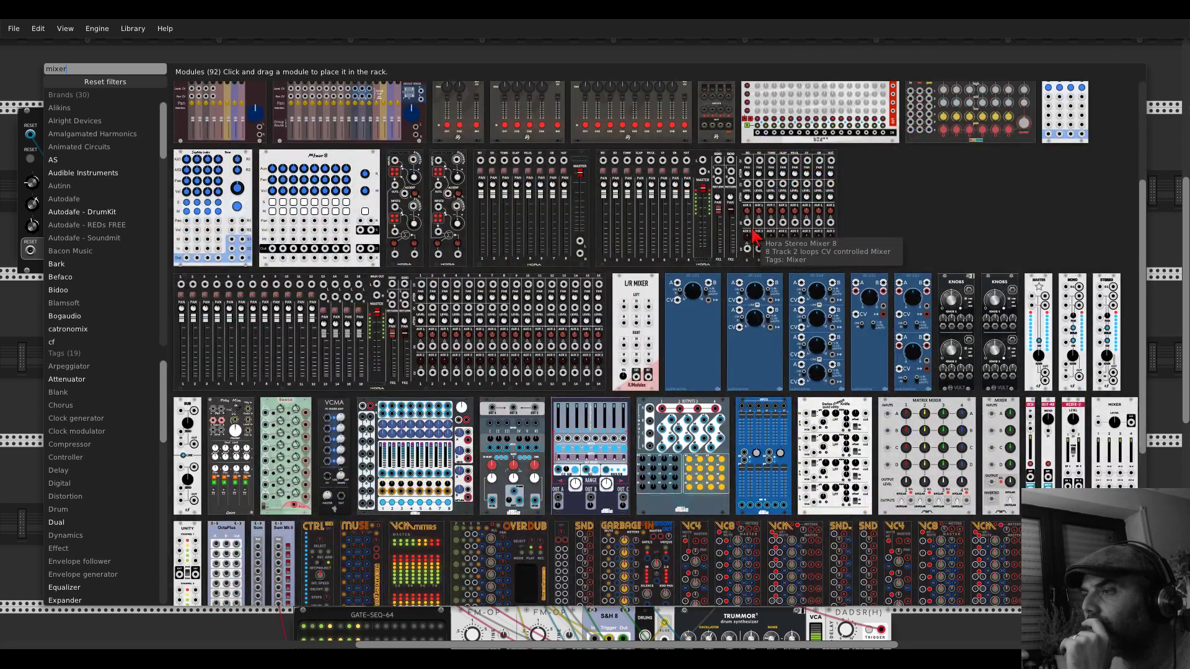
{"action": "scroll", "coordinate": [755, 235], "scroll_direction": "down", "scroll_amount": 1}
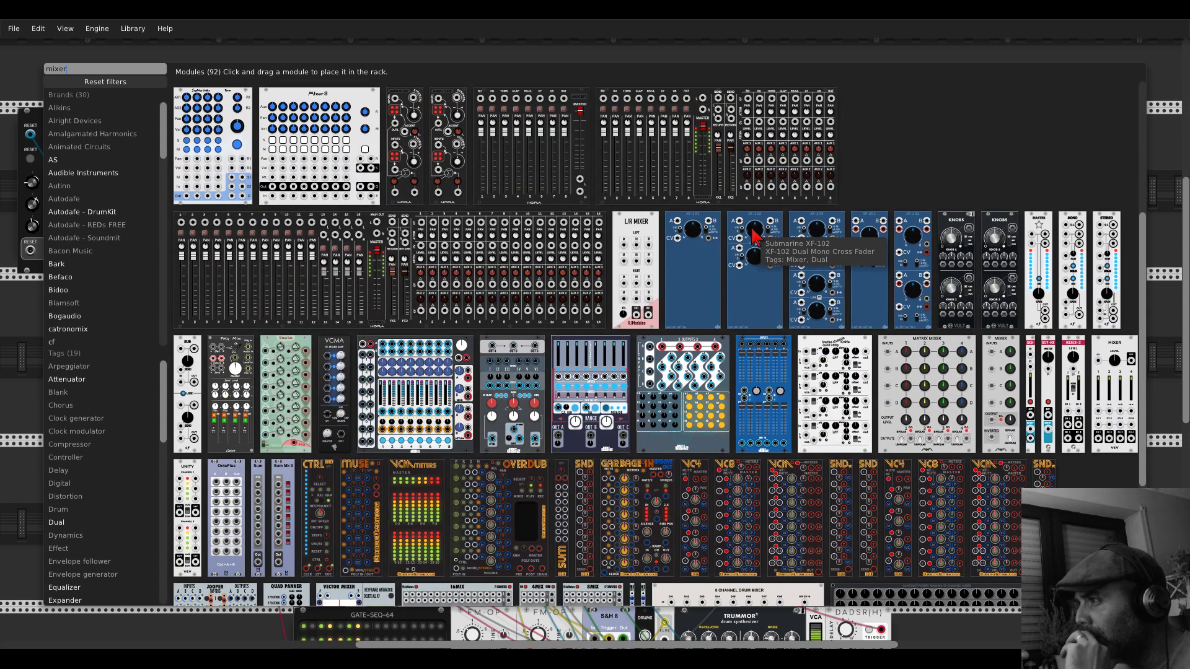
{"action": "left_click_drag", "start_coordinate": [1104, 372], "coordinate": [889, 334]}
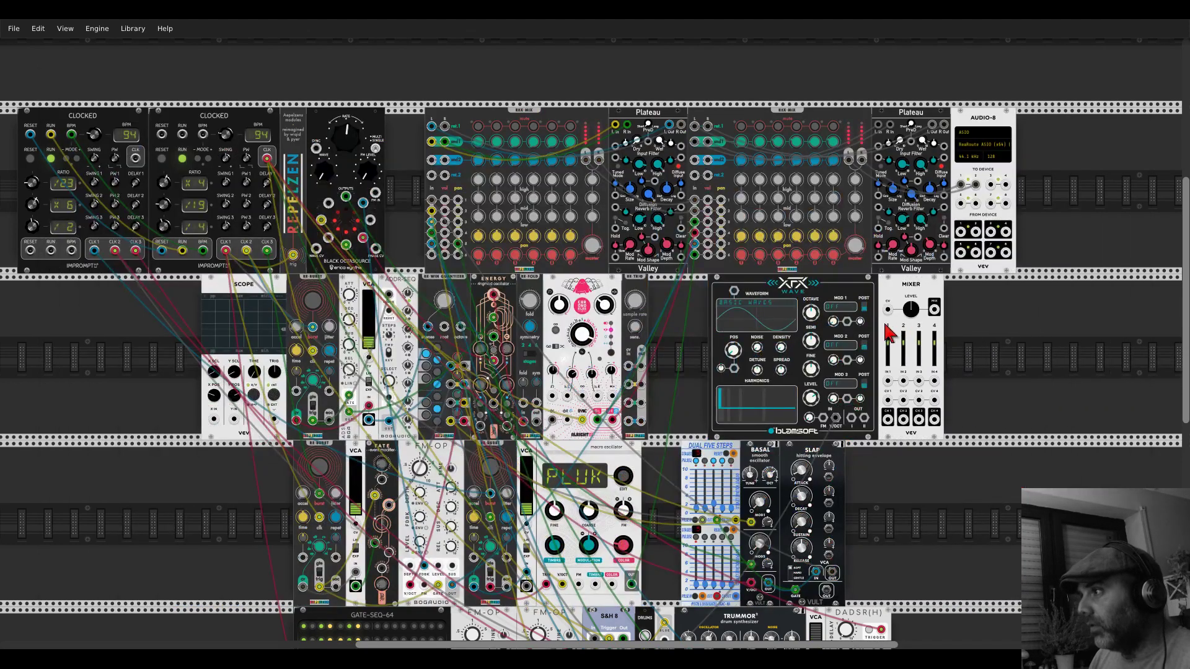
- Patch XFX Wave outputs I and II into Mixer inputs 1 and 2, and the MIX output into the first REX MIX's channel 6
{"action": "scroll", "coordinate": [868, 403], "scroll_direction": "up", "scroll_amount": 2, "text": "ctrl"}
{"action": "left_click_drag", "start_coordinate": [847, 426], "coordinate": [899, 374]}
{"action": "left_click_drag", "start_coordinate": [865, 427], "coordinate": [921, 374]}
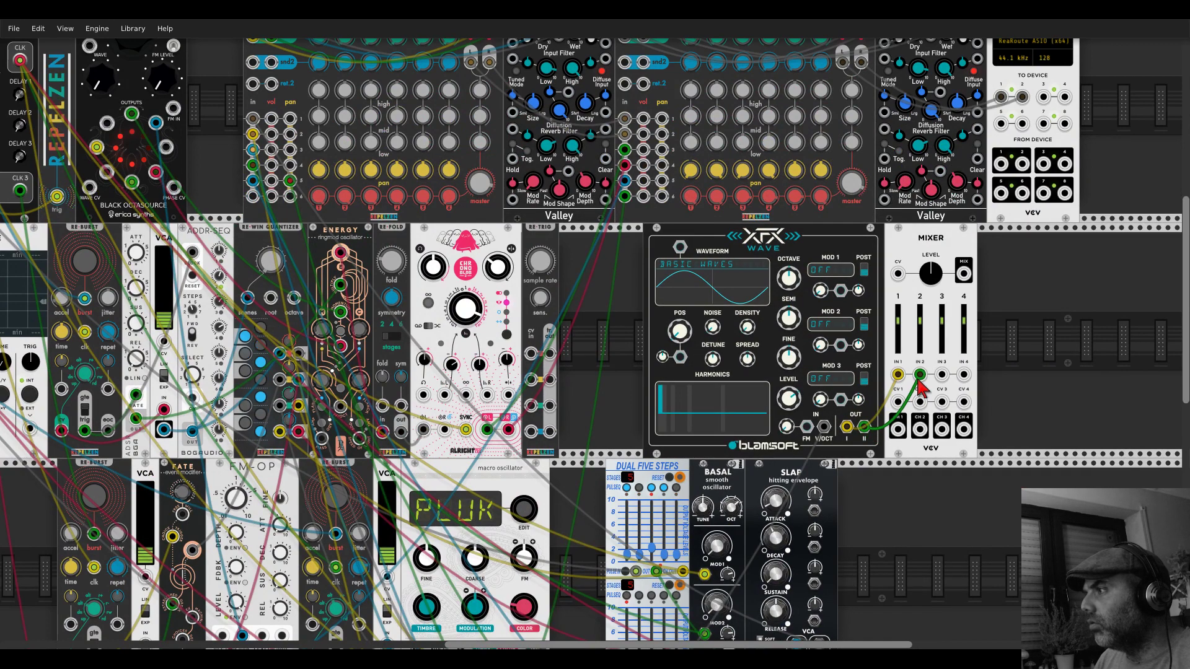
{"action": "left_click_drag", "start_coordinate": [964, 273], "coordinate": [254, 198]}
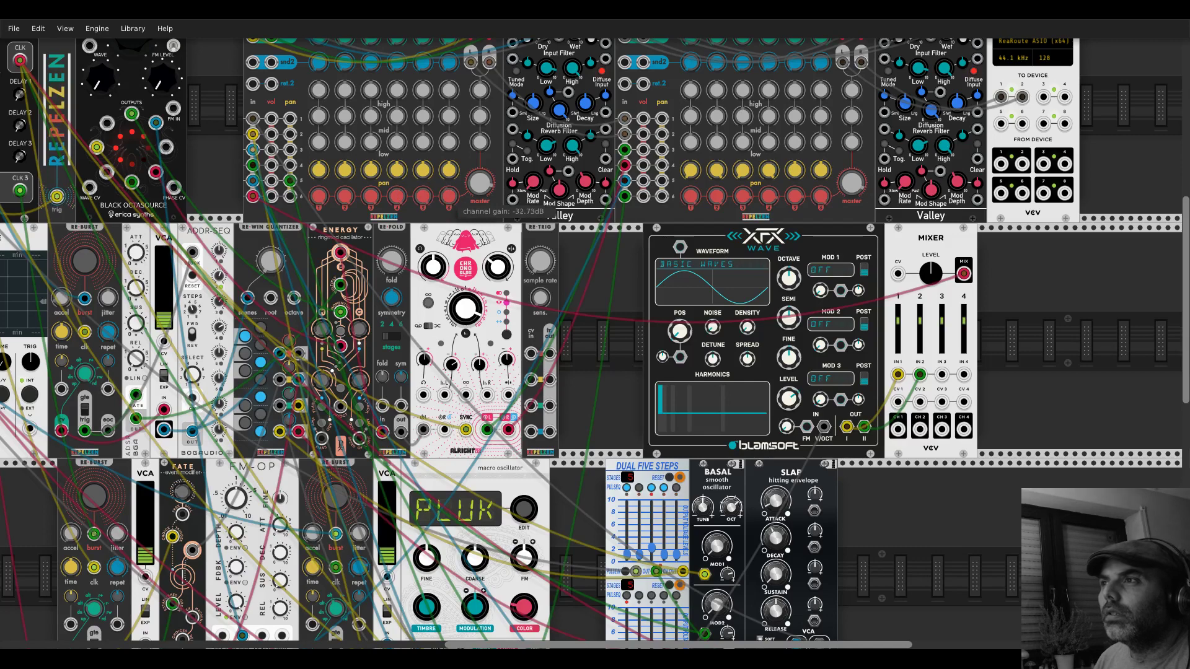
- Load the PD Double-Sine wavetable in the XFX Wave
{"action": "scroll", "coordinate": [255, 197], "scroll_direction": "up", "scroll_amount": 4}
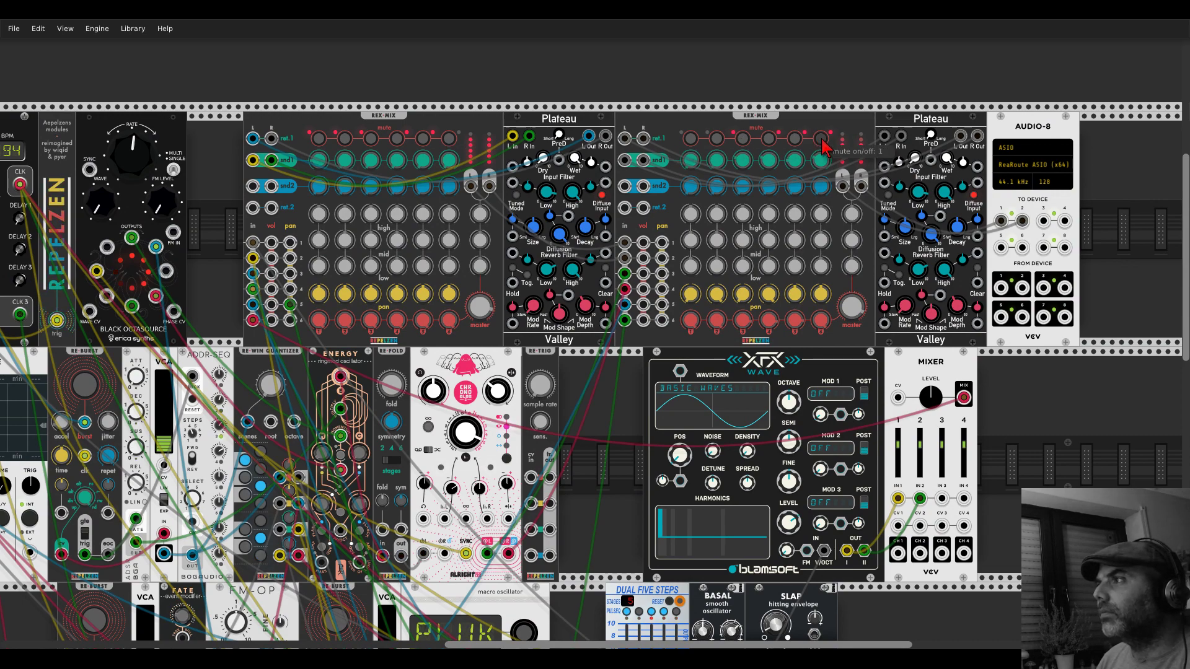
{"action": "scroll", "coordinate": [987, 362], "scroll_direction": "down", "scroll_amount": 2}
{"action": "scroll", "coordinate": [987, 362], "scroll_direction": "down", "scroll_amount": 3}
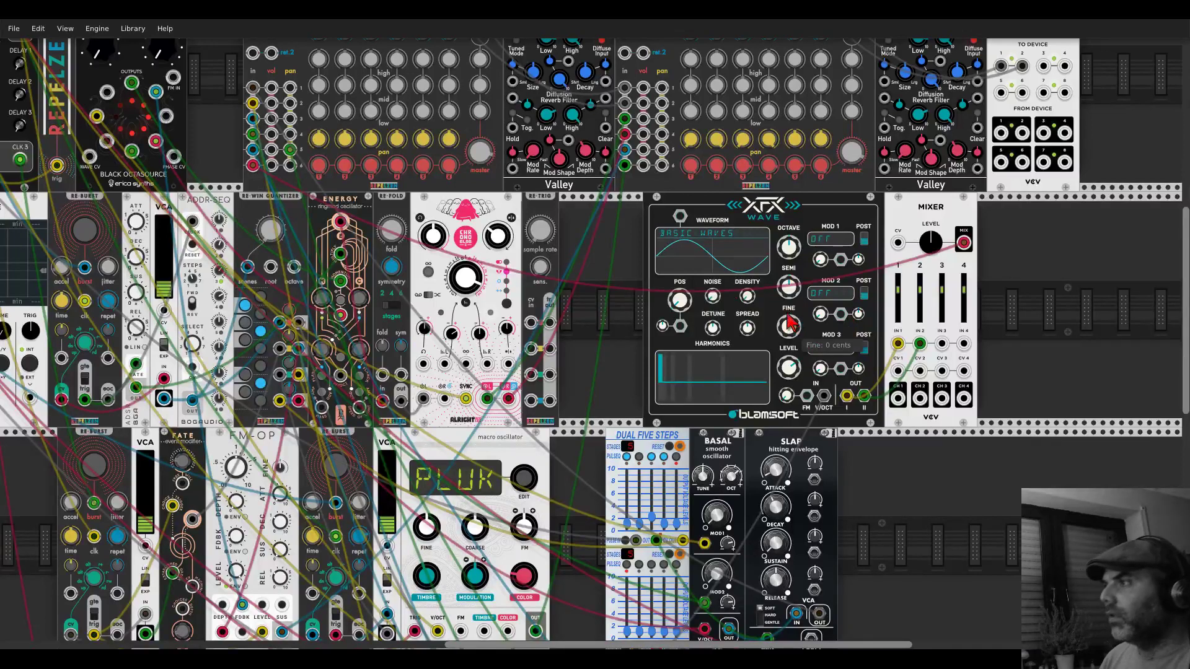
{"action": "left_click", "coordinate": [698, 256]}
{"action": "mouse_move", "coordinate": [718, 335]}
{"action": "left_click", "coordinate": [770, 342]}
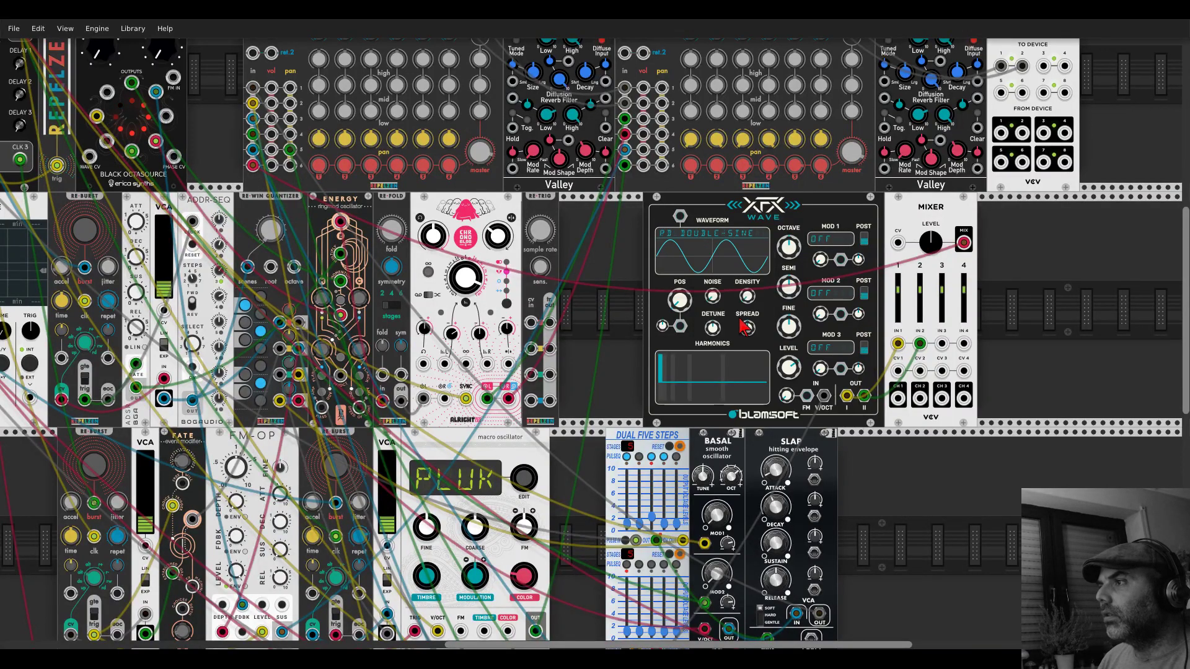
- Try the XFX Wave's POS knob and patch a Black Octasource output into its POS modulation input
{"action": "scroll", "coordinate": [699, 319], "scroll_direction": "up", "scroll_amount": 3}
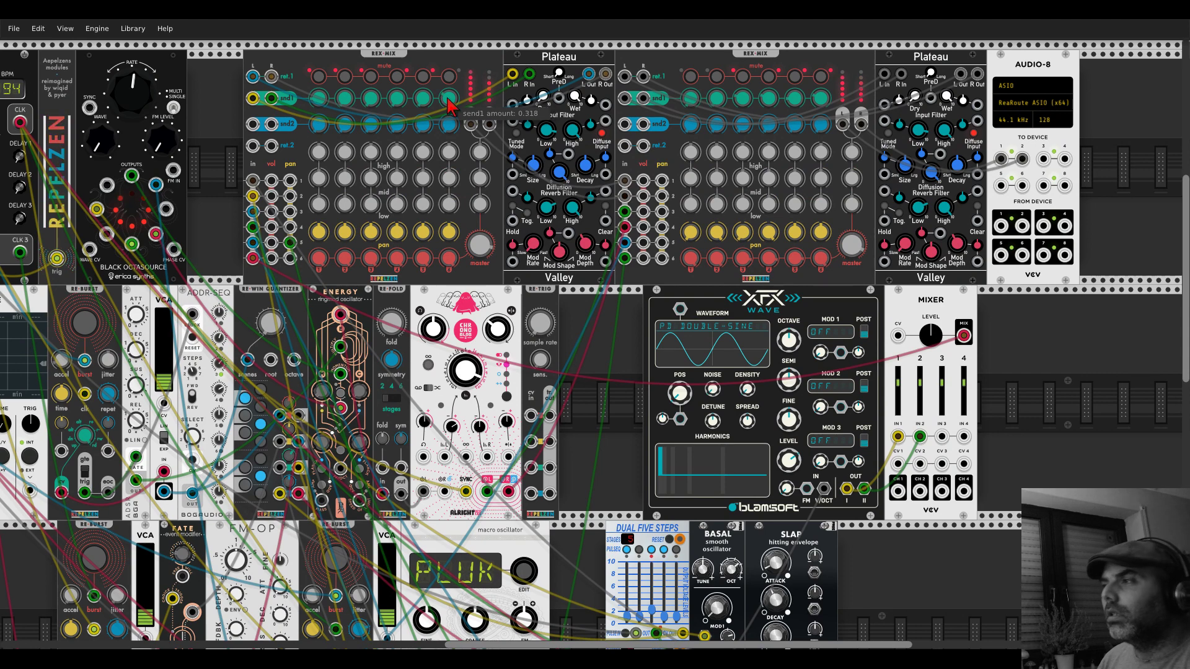
{"action": "left_click", "coordinate": [737, 358]}
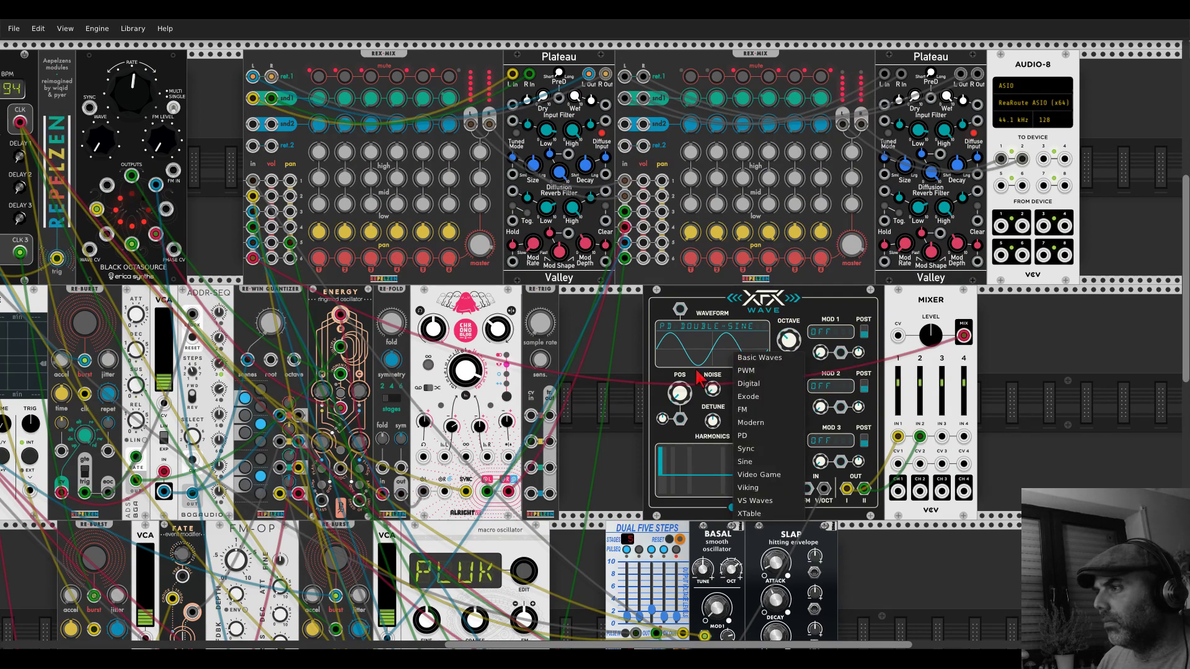
{"action": "left_click", "coordinate": [679, 395]}
{"action": "left_click_drag", "start_coordinate": [679, 394], "coordinate": [679, 368]}
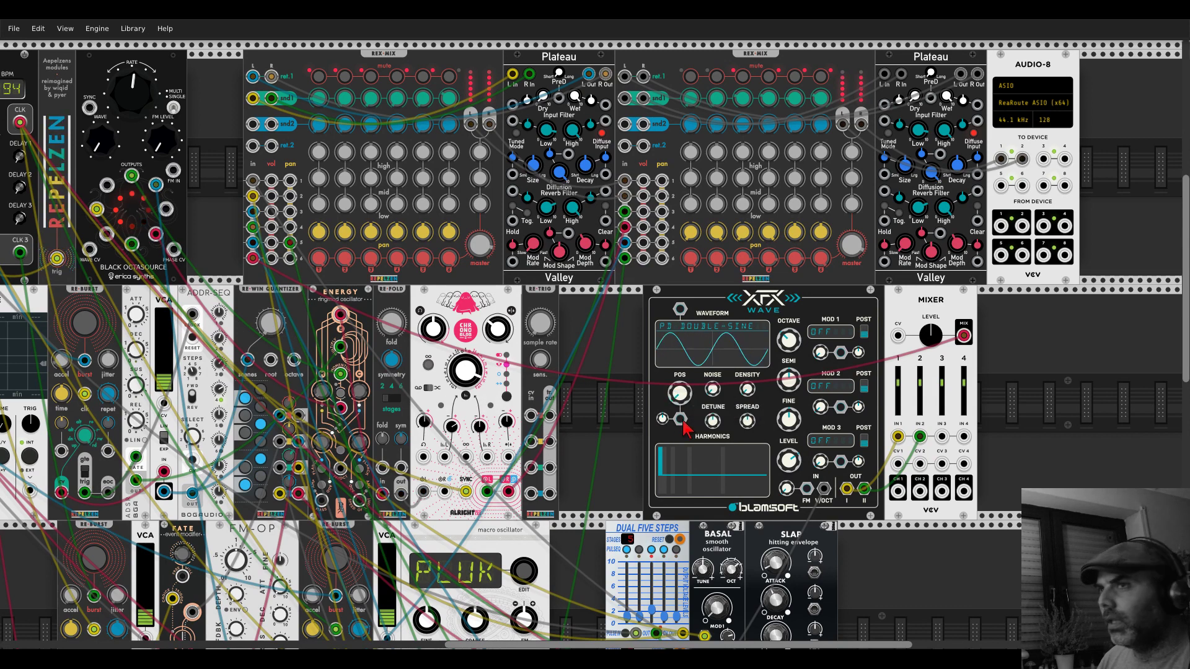
{"action": "left_click_drag", "start_coordinate": [680, 419], "coordinate": [319, 291]}
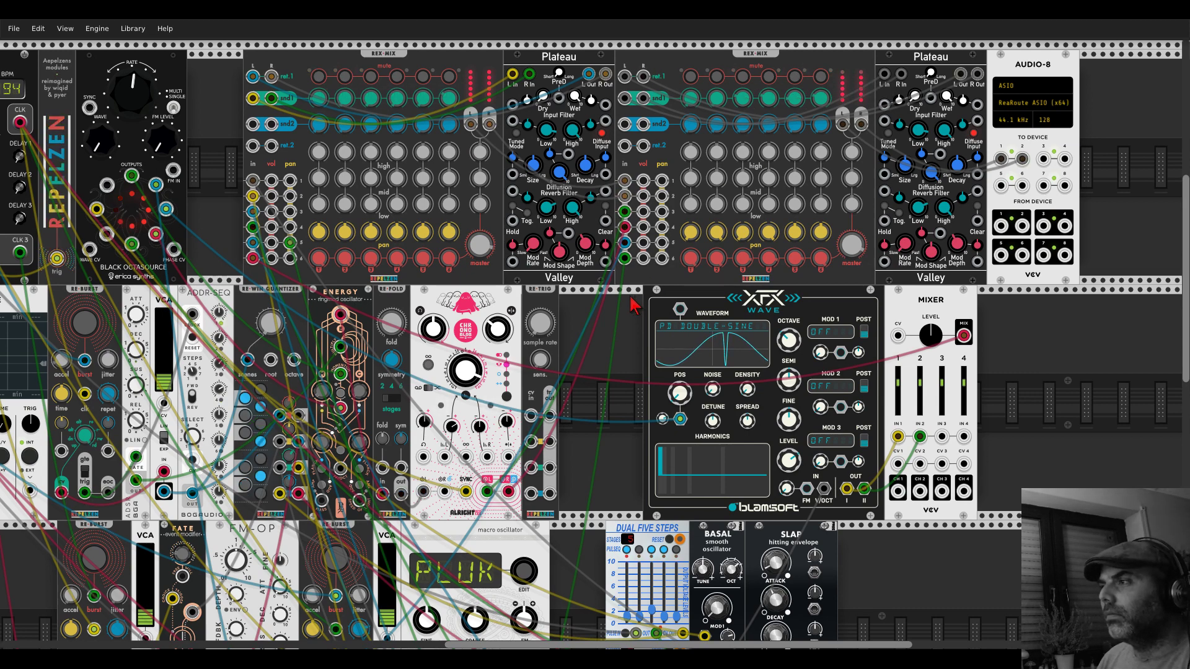
- Raise the XFX Wave's SPREAD to about 53% and turn up its DETUNE slightly
{"action": "scroll", "coordinate": [619, 291], "scroll_direction": "down", "scroll_amount": 2}
{"action": "scroll", "coordinate": [655, 374], "scroll_direction": "down", "scroll_amount": 3}
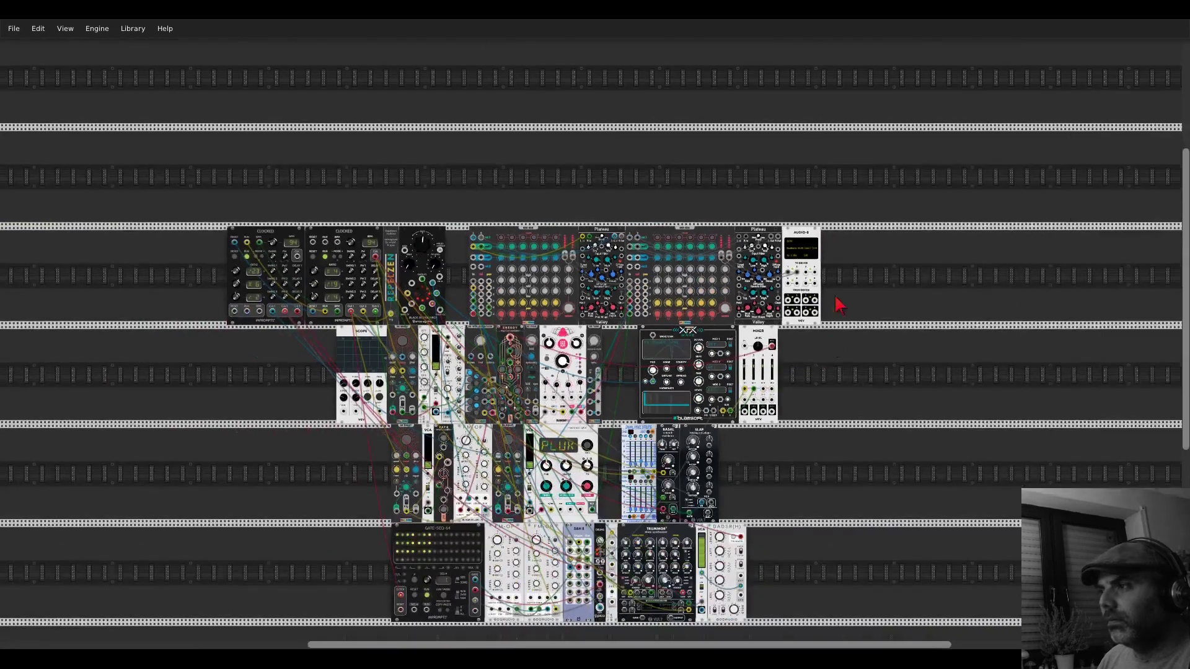
{"action": "scroll", "coordinate": [826, 357], "scroll_direction": "up", "scroll_amount": 1}
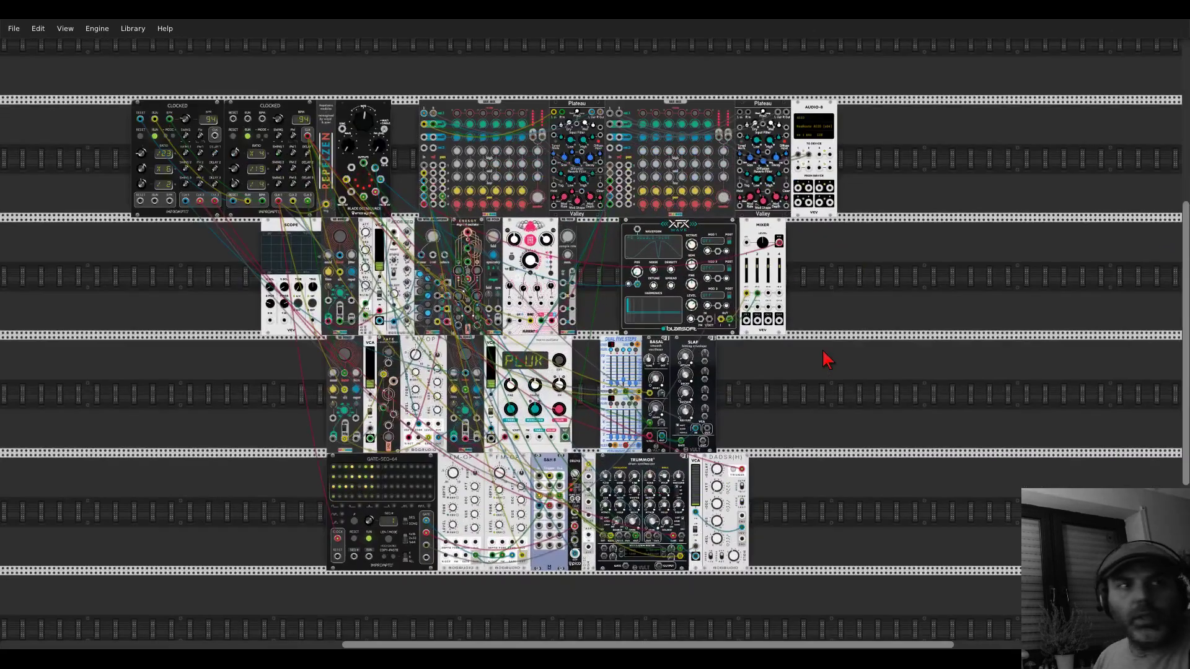
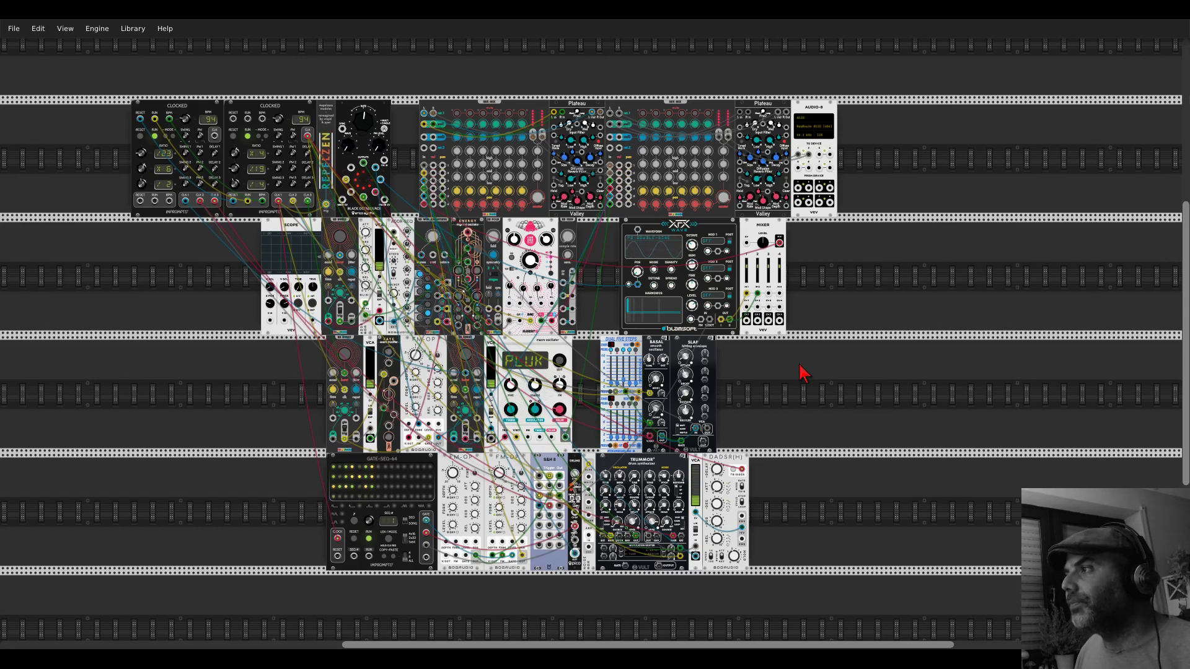
{"action": "scroll", "coordinate": [763, 244], "scroll_direction": "up", "scroll_amount": 4}
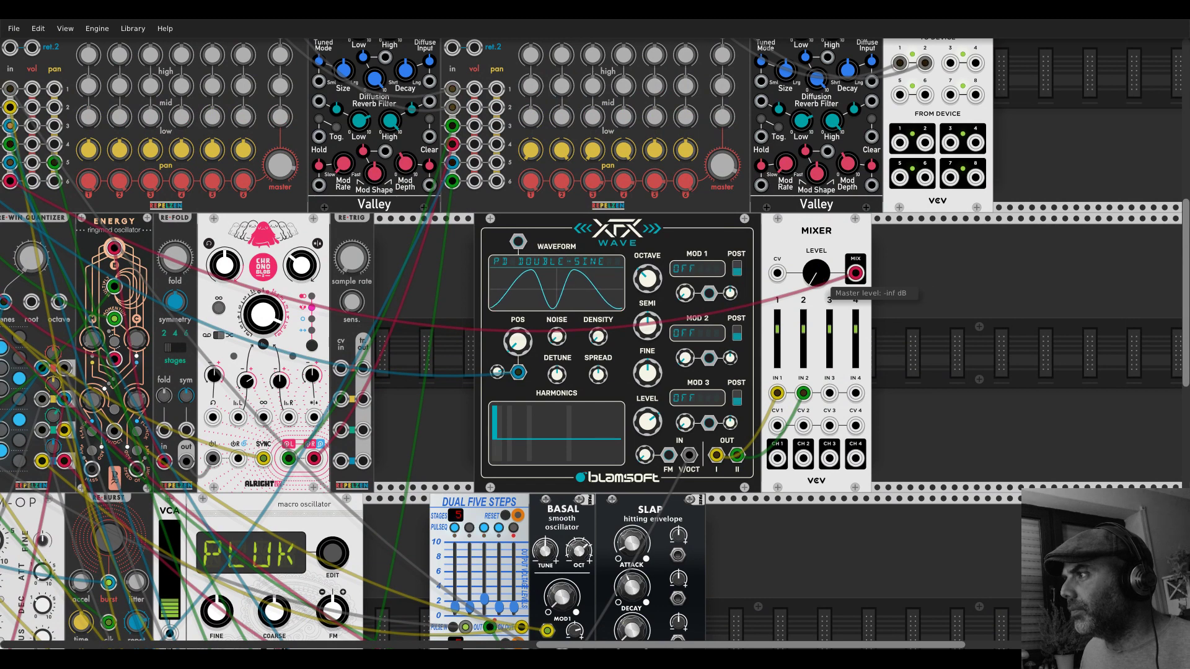
{"action": "left_click_drag", "start_coordinate": [598, 336], "coordinate": [598, 328]}
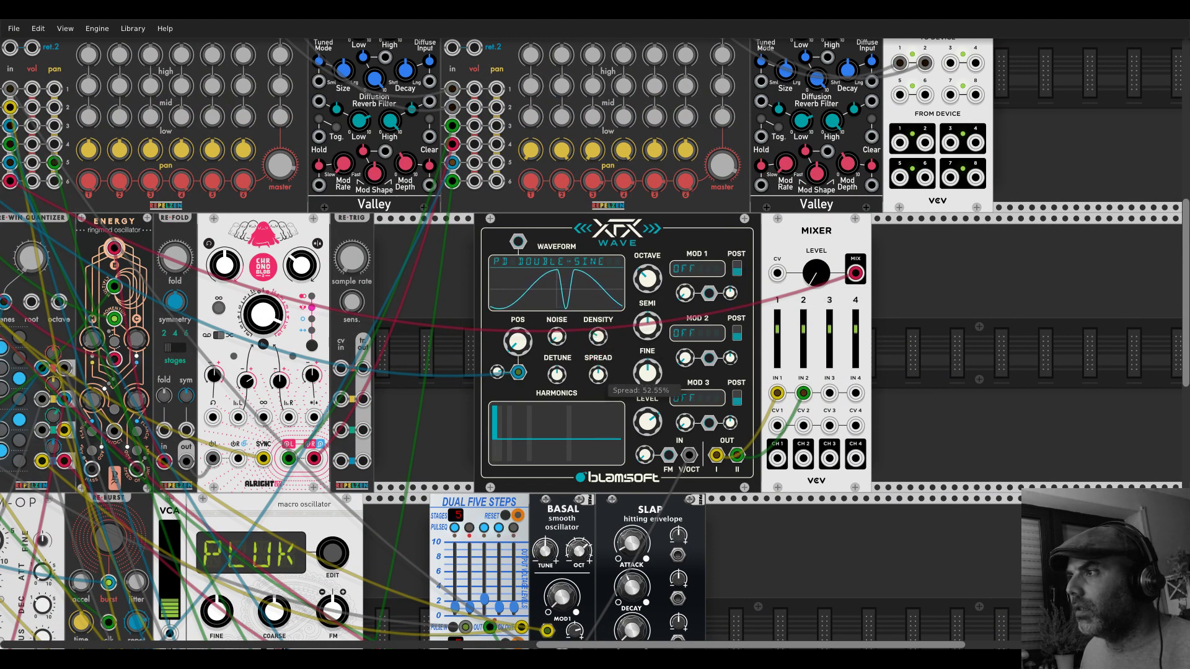
{"action": "left_click_drag", "start_coordinate": [556, 374], "coordinate": [557, 371]}
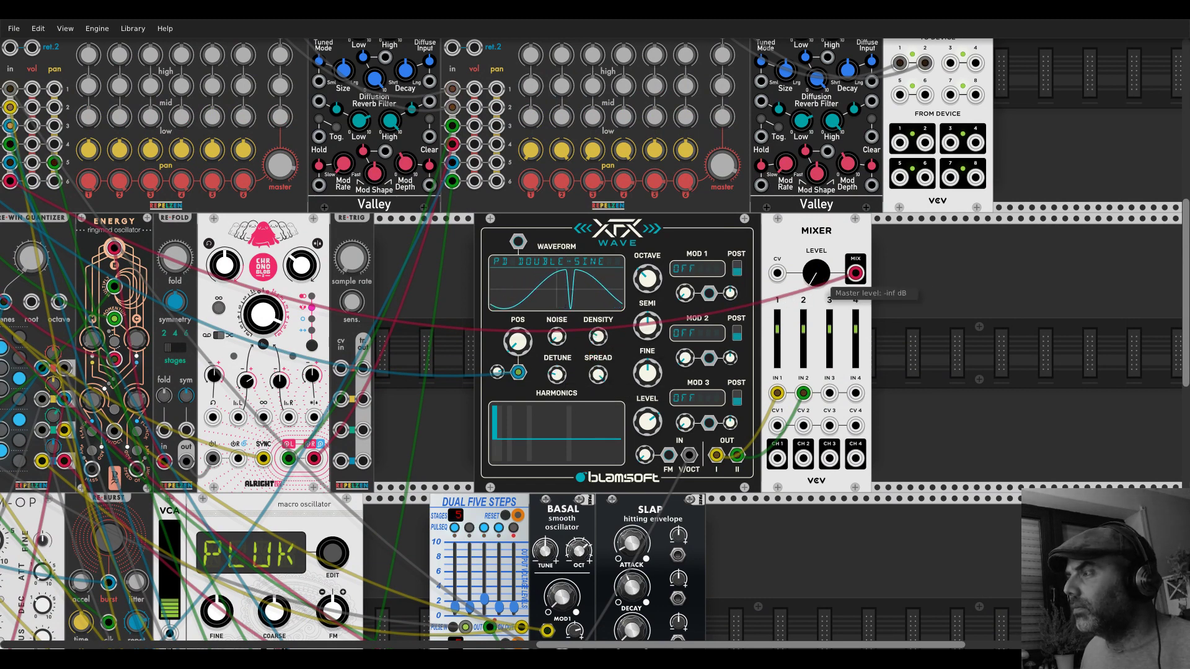
- Reset the VCV Mixer's master level to 0 dB and set the XFX Wave's NOISE to about 12%
{"action": "double_click", "coordinate": [806, 280]}
{"action": "scroll", "coordinate": [805, 280], "scroll_direction": "down", "scroll_amount": 3}
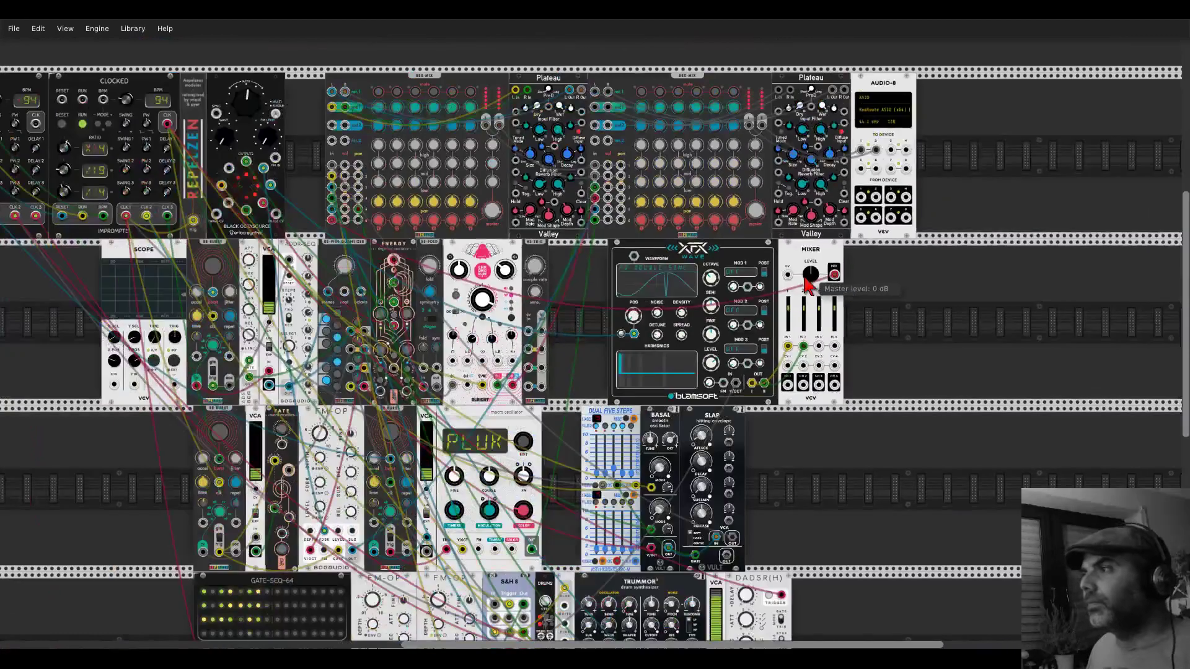
{"action": "left_click_drag", "start_coordinate": [579, 318], "coordinate": [674, 264]}
{"action": "scroll", "coordinate": [674, 264], "scroll_direction": "down", "scroll_amount": 2}
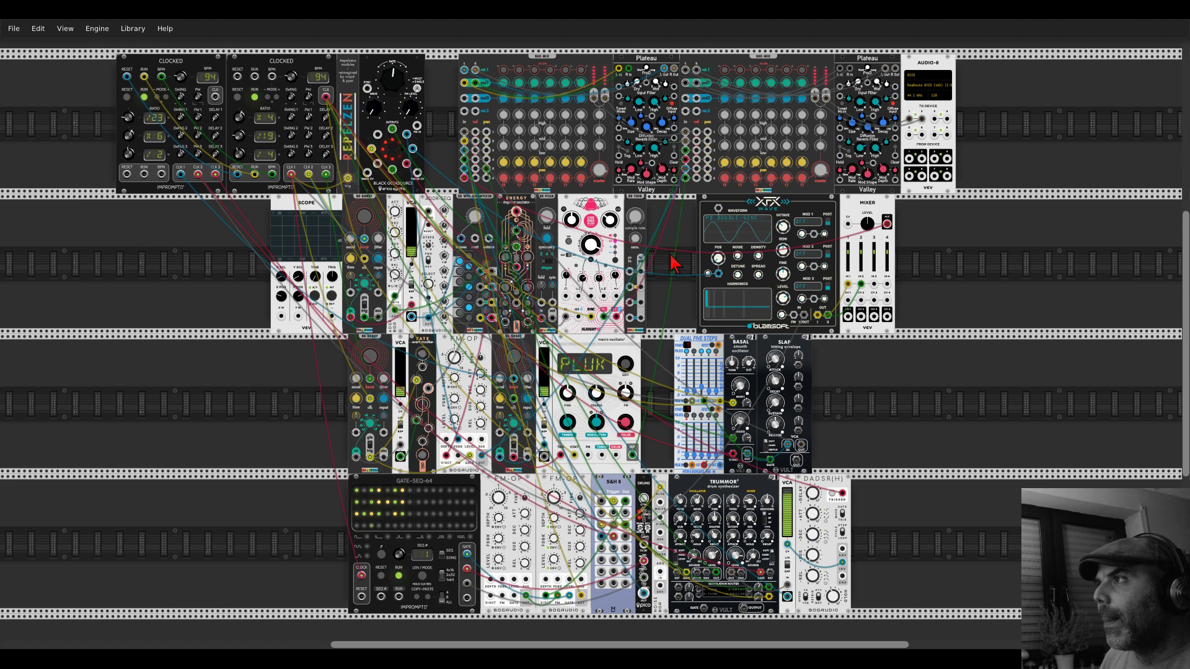
{"action": "mouse_move", "coordinate": [738, 256]}
{"action": "left_mouse_down"}
{"action": "mouse_move", "coordinate": [738, 244]}
{"action": "mouse_move", "coordinate": [741, 259]}
{"action": "left_mouse_up"}
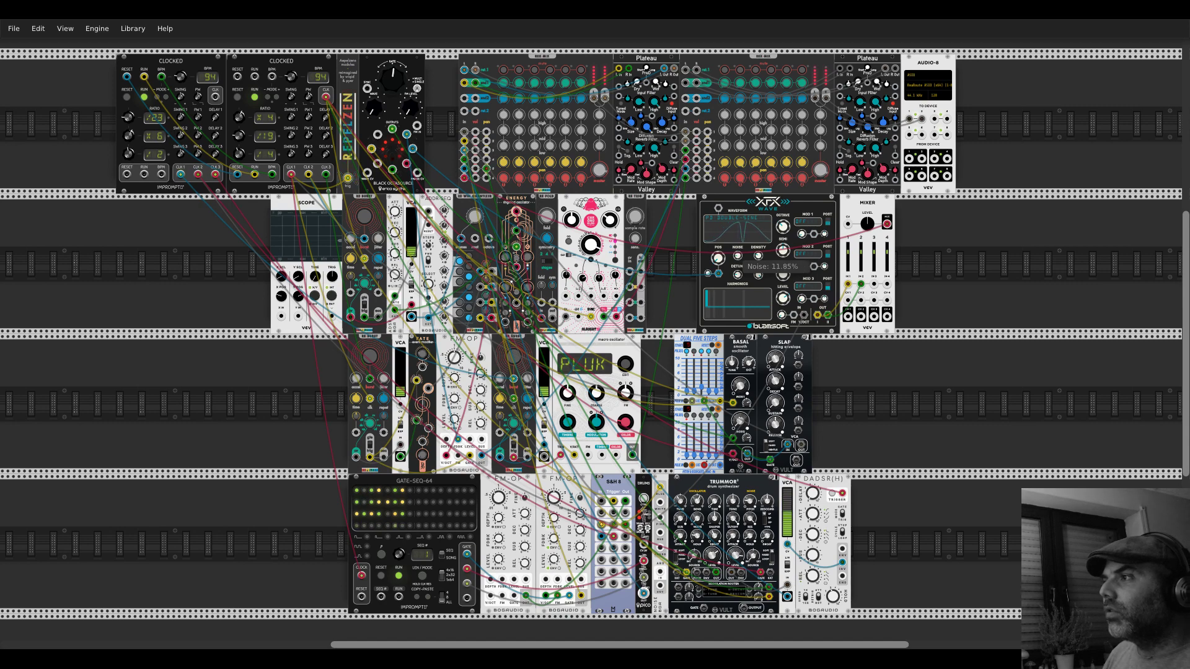
- Search the library for "map", place a stoermelder μMAP beside the Mixer, and map it to the XFX Wave's NOISE knob
{"action": "right_click", "coordinate": [935, 303]}
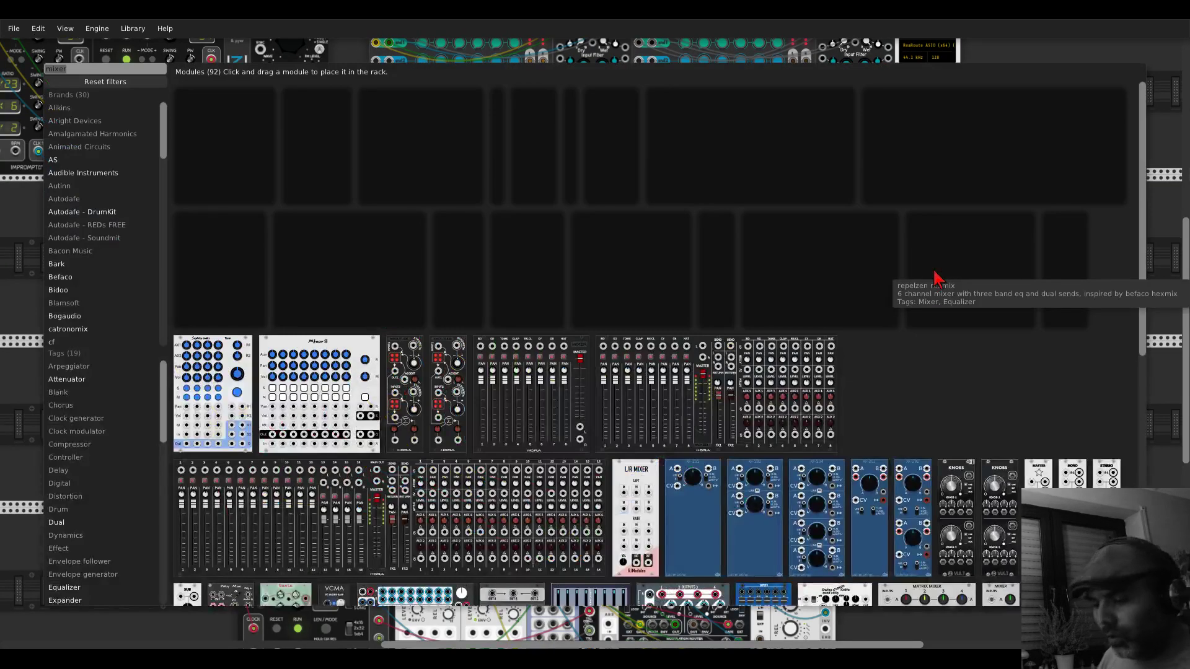
{"action": "type", "text": "map"}
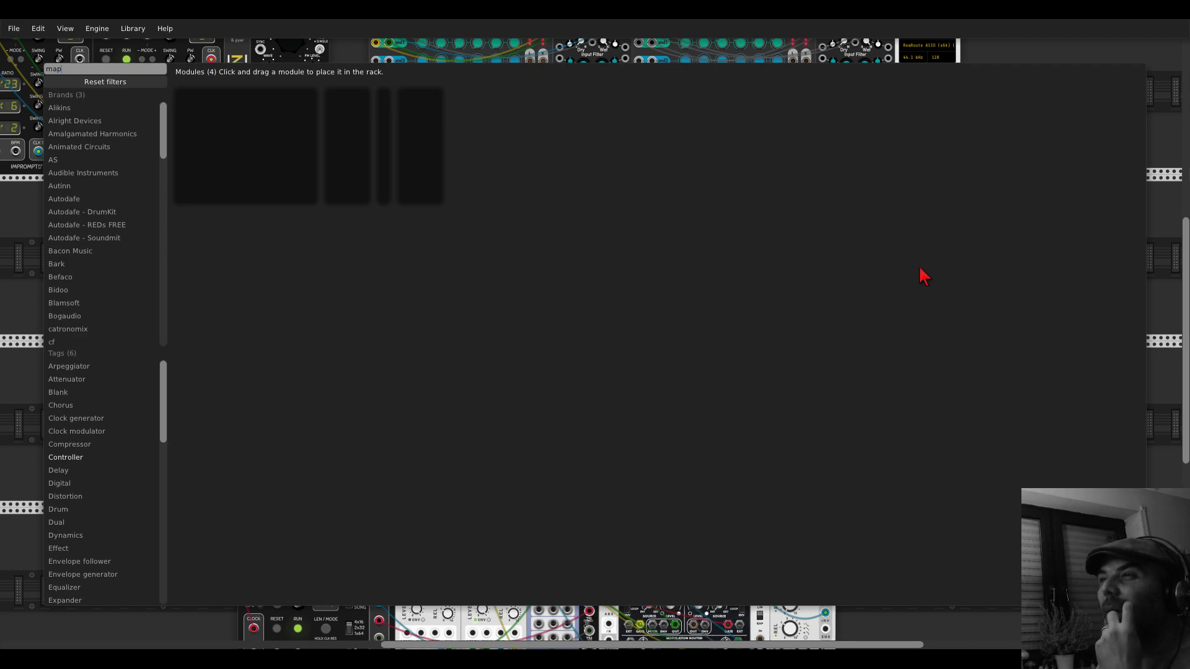
{"action": "left_click", "coordinate": [385, 103]}
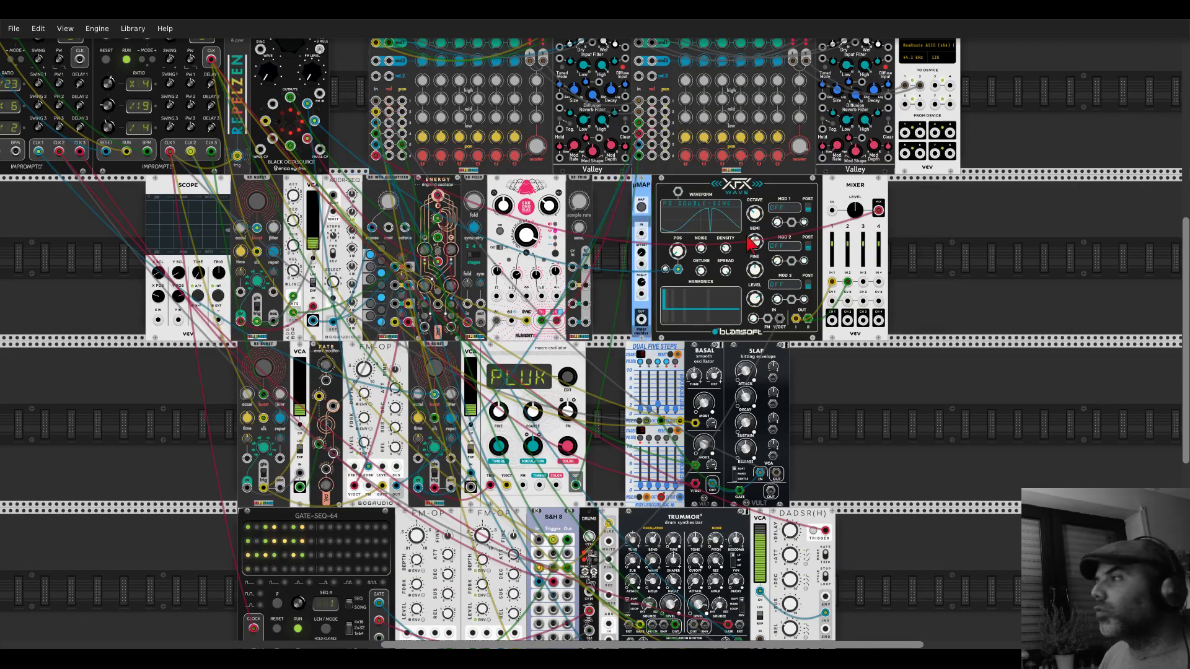
{"action": "scroll", "coordinate": [757, 261], "scroll_direction": "up", "scroll_amount": 3}
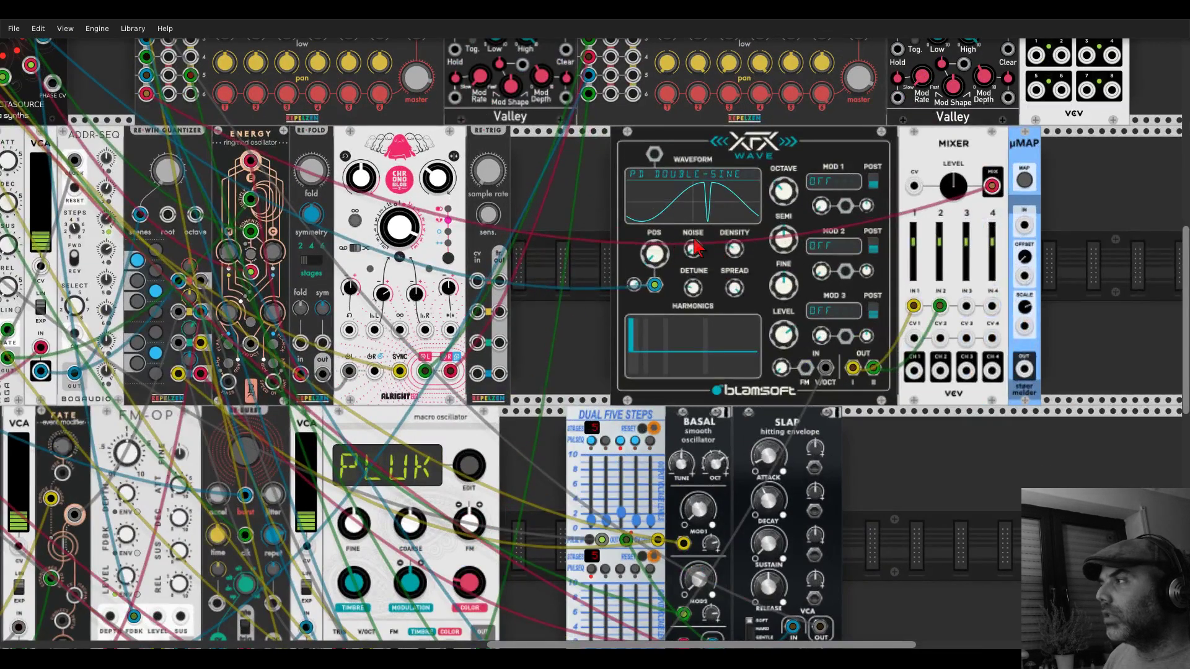
{"action": "scroll", "coordinate": [1004, 204], "scroll_direction": "up", "scroll_amount": 1}
{"action": "left_click", "coordinate": [1024, 180]}
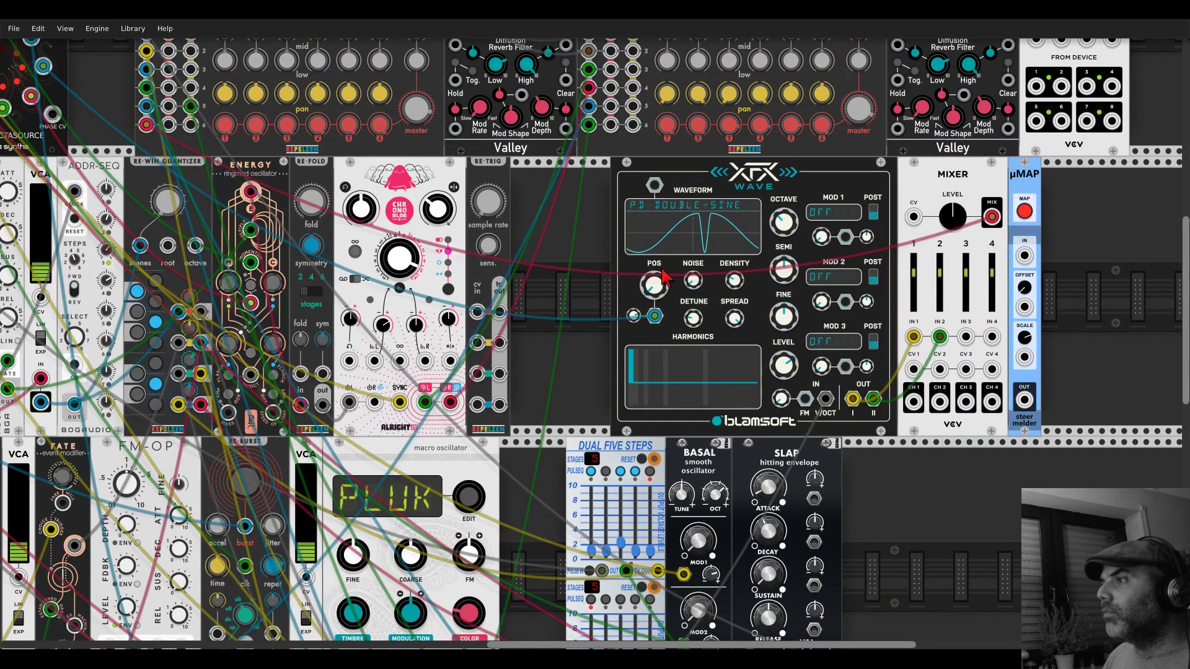
{"action": "left_click", "coordinate": [694, 282]}
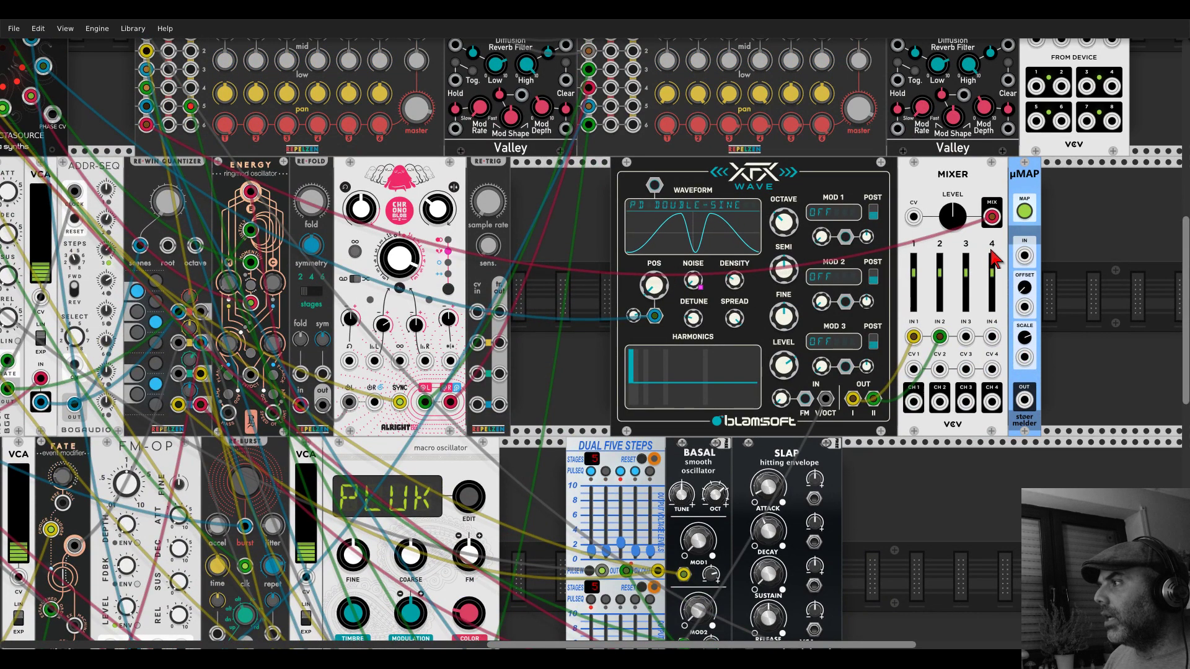
- Patch a Black Octasource output into the μMAP's IN jack and raise the μMAP's SCALE slightly above centre
{"action": "left_click_drag", "start_coordinate": [1025, 257], "coordinate": [47, 100]}
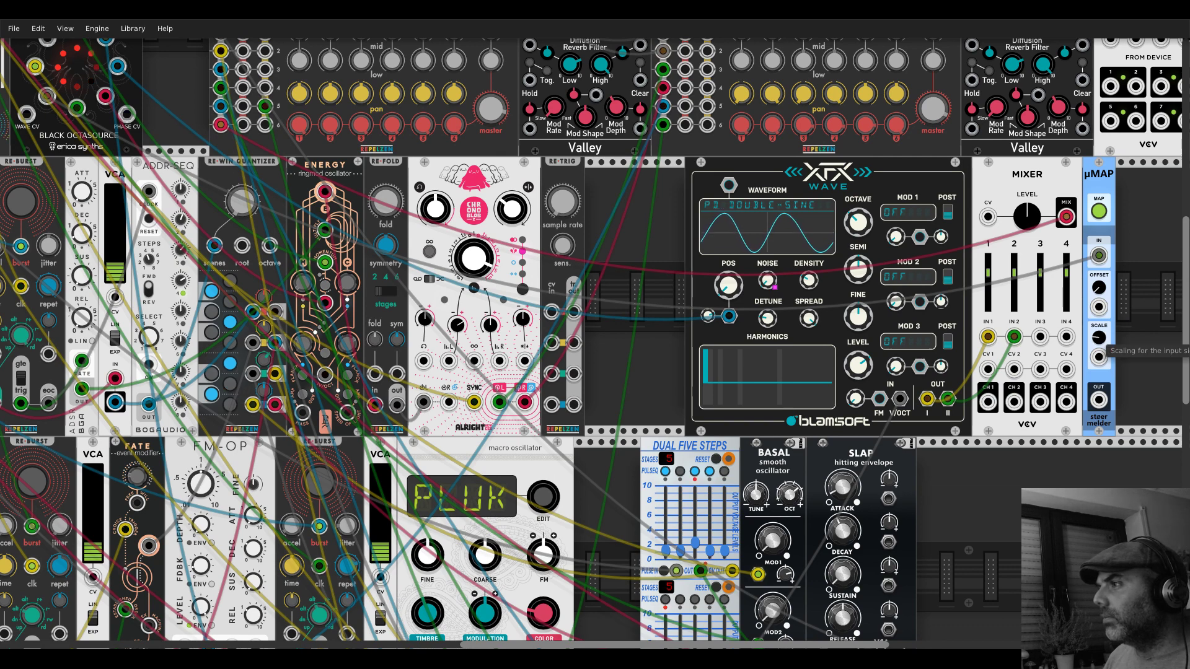
{"action": "scroll", "coordinate": [1052, 296], "scroll_direction": "right", "scroll_amount": 3}
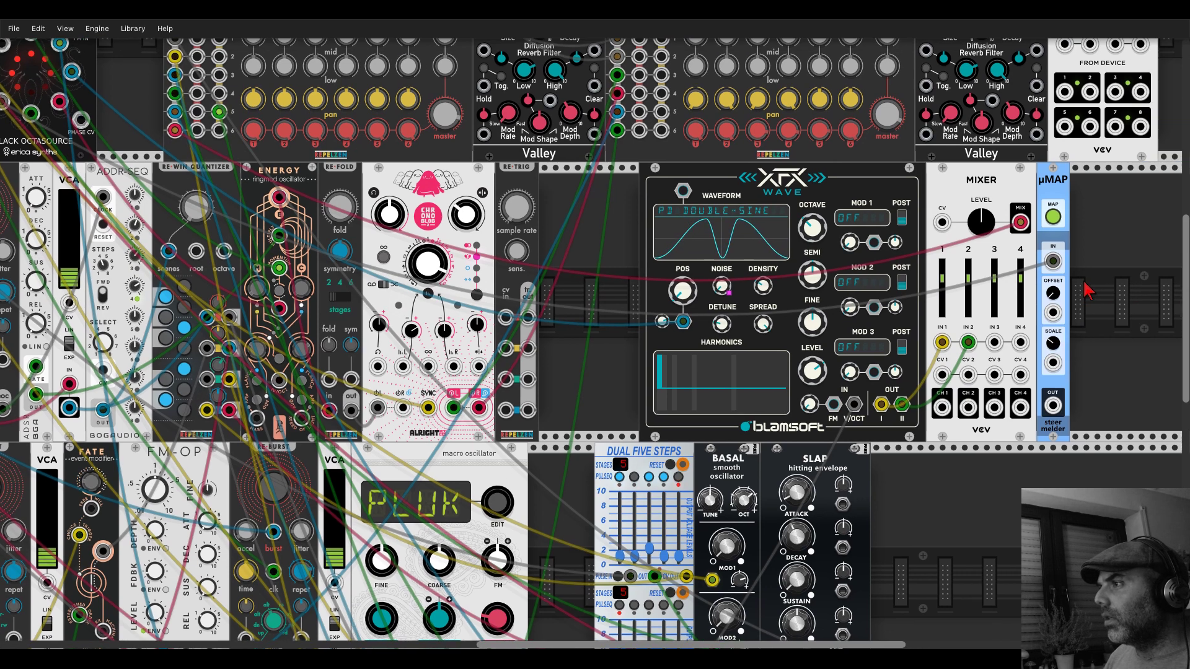
{"action": "scroll", "coordinate": [930, 301], "scroll_direction": "up", "scroll_amount": 3}
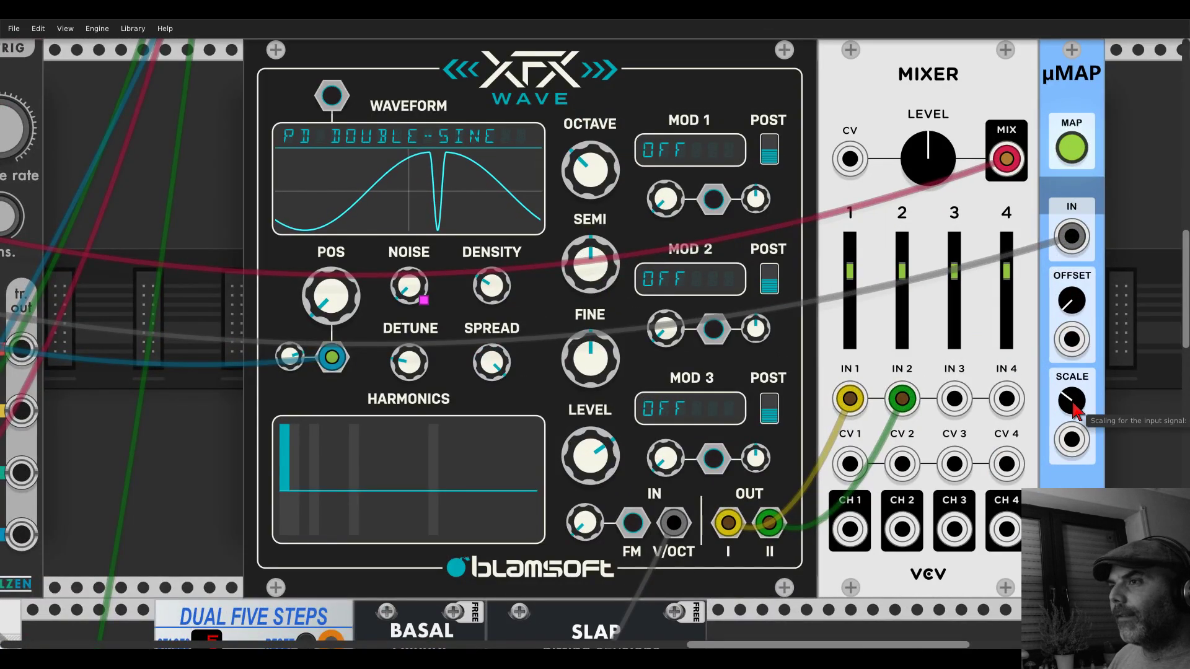
{"action": "mouse_move", "coordinate": [1073, 404]}
{"action": "left_mouse_down"}
{"action": "mouse_move", "coordinate": [1073, 375]}
{"action": "mouse_move", "coordinate": [1074, 407]}
{"action": "left_mouse_up"}
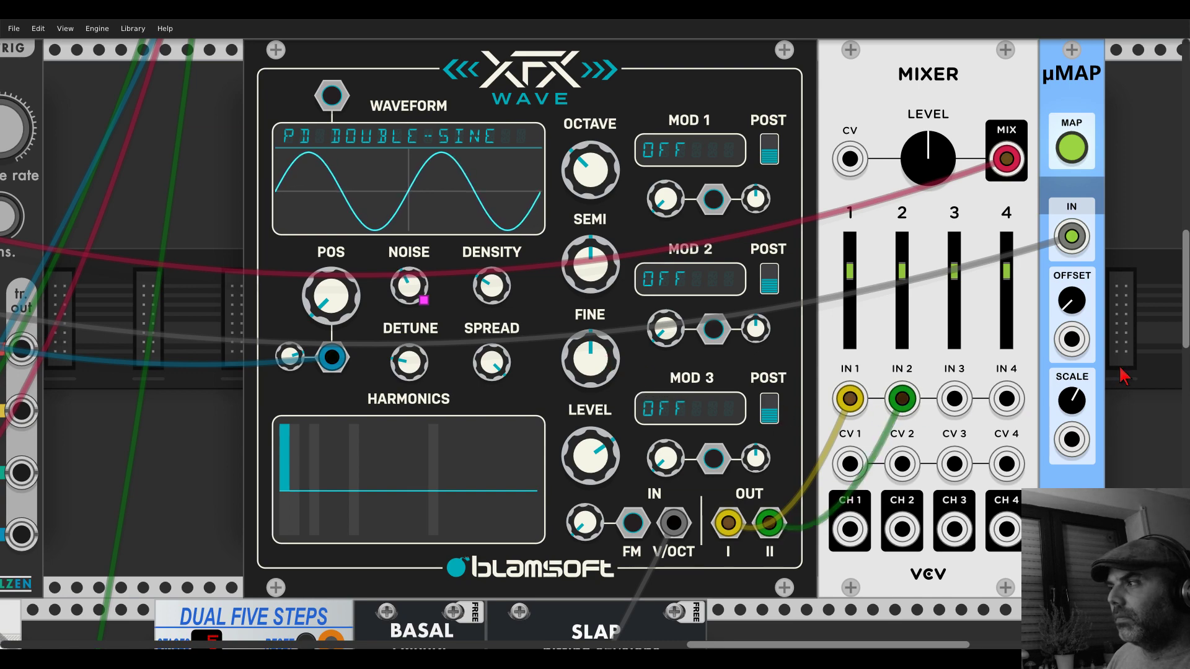
{"action": "scroll", "coordinate": [1079, 417], "scroll_direction": "down", "scroll_amount": 6}
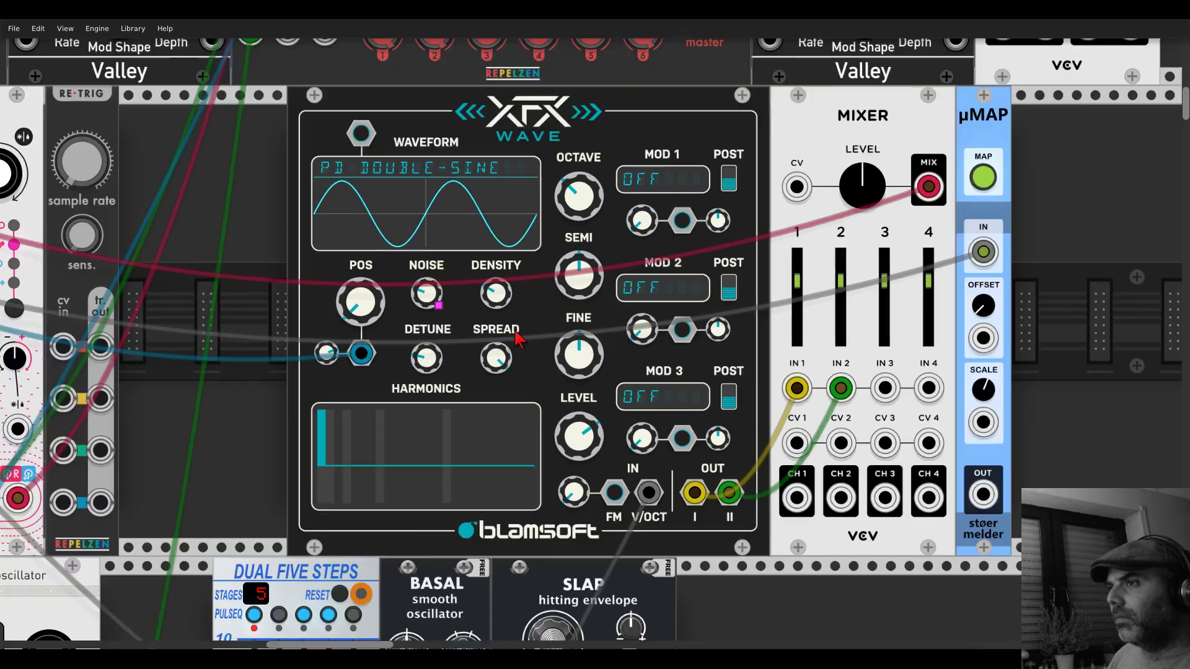
{"action": "scroll", "coordinate": [948, 434], "scroll_direction": "down", "scroll_amount": 1}
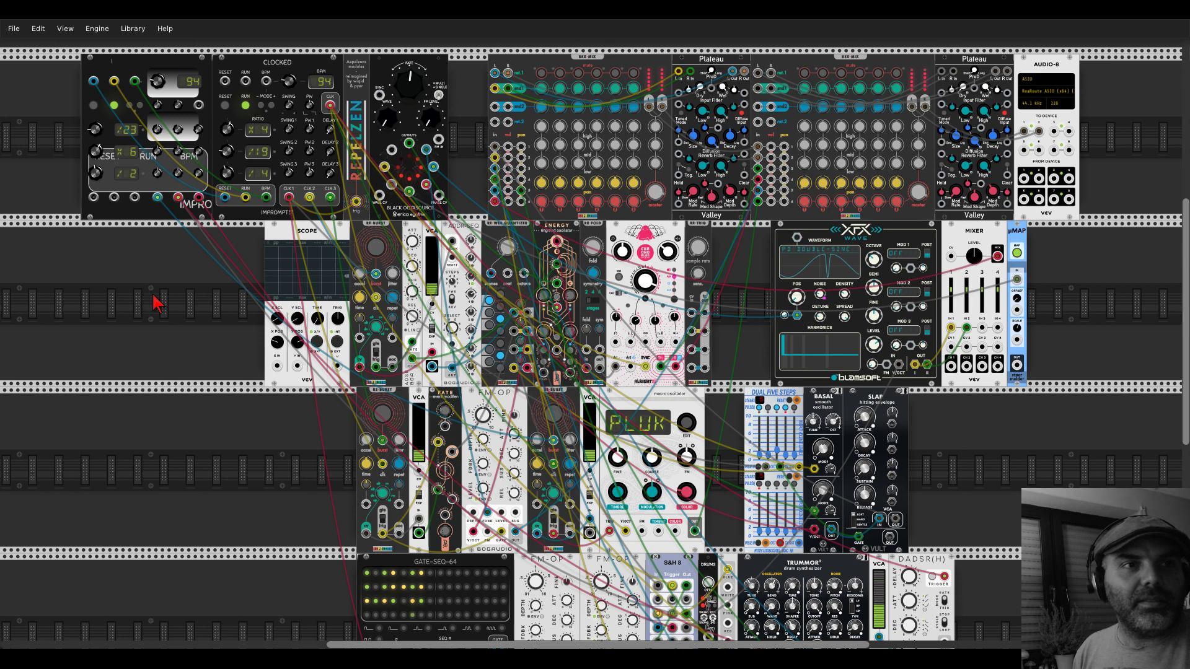
- Save the patch, deselect the audio device in the AUDIO-8 module, and save the patch again
{"action": "scroll", "coordinate": [157, 304], "scroll_direction": "up", "scroll_amount": 6}
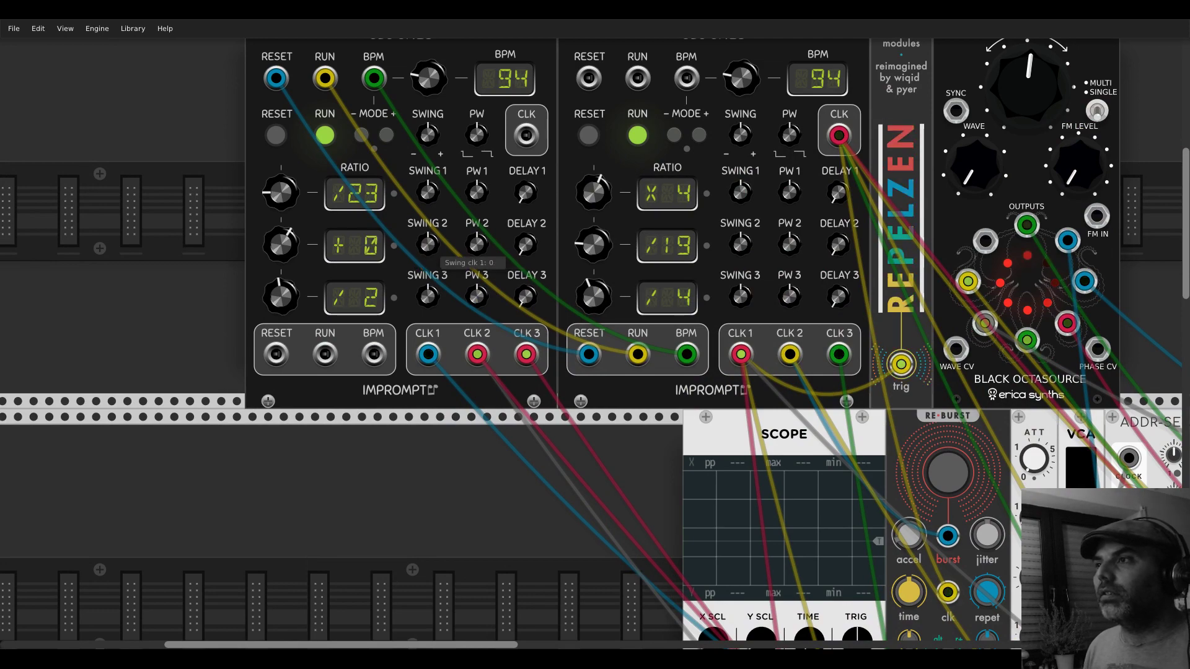
{"action": "scroll", "coordinate": [421, 254], "scroll_direction": "down", "scroll_amount": 5}
{"action": "scroll", "coordinate": [428, 248], "scroll_direction": "down", "scroll_amount": 2}
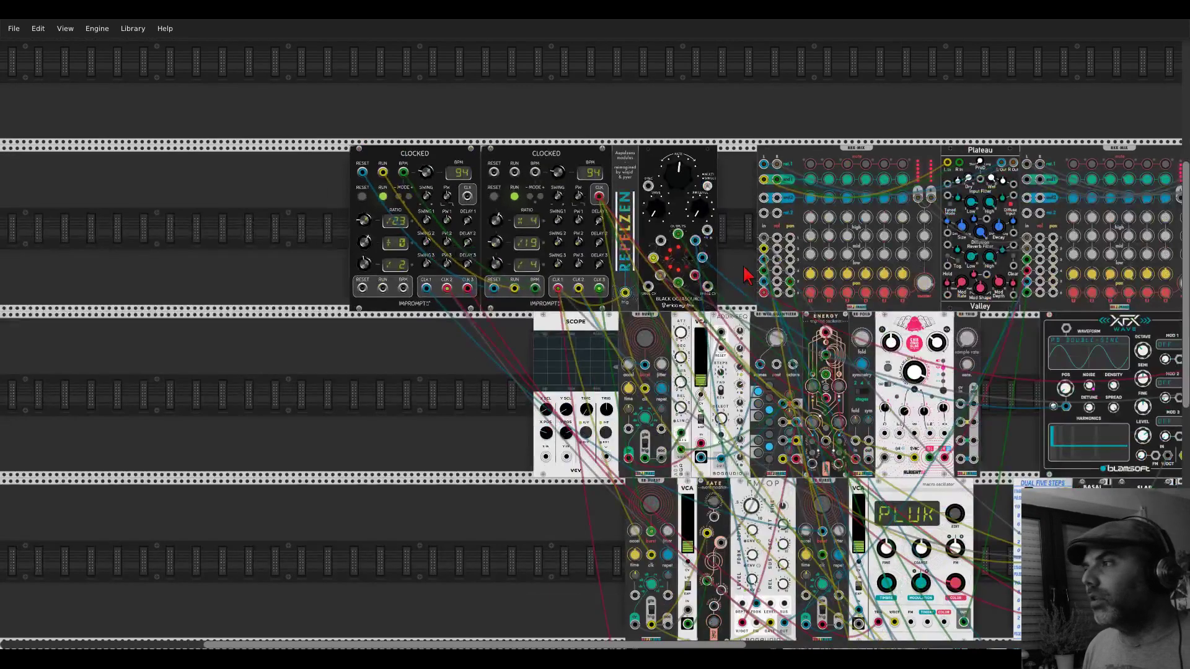
{"action": "scroll", "coordinate": [471, 245], "scroll_direction": "right", "scroll_amount": 5}
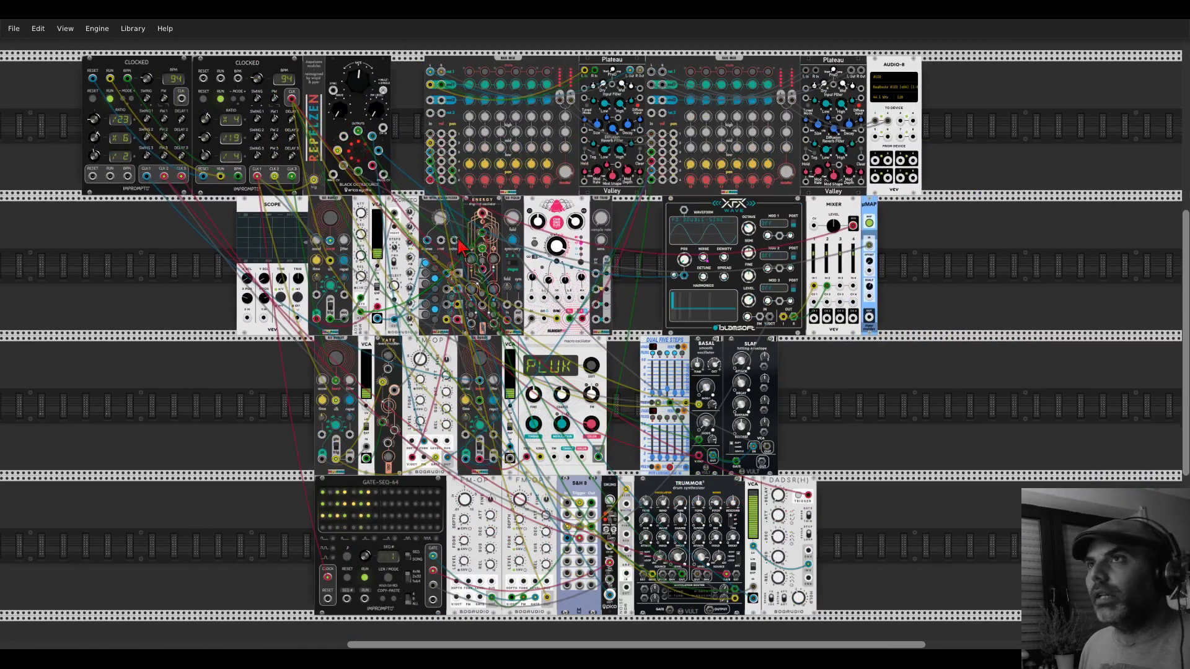
{"action": "left_click", "coordinate": [14, 29]}
{"action": "left_click", "coordinate": [27, 68]}
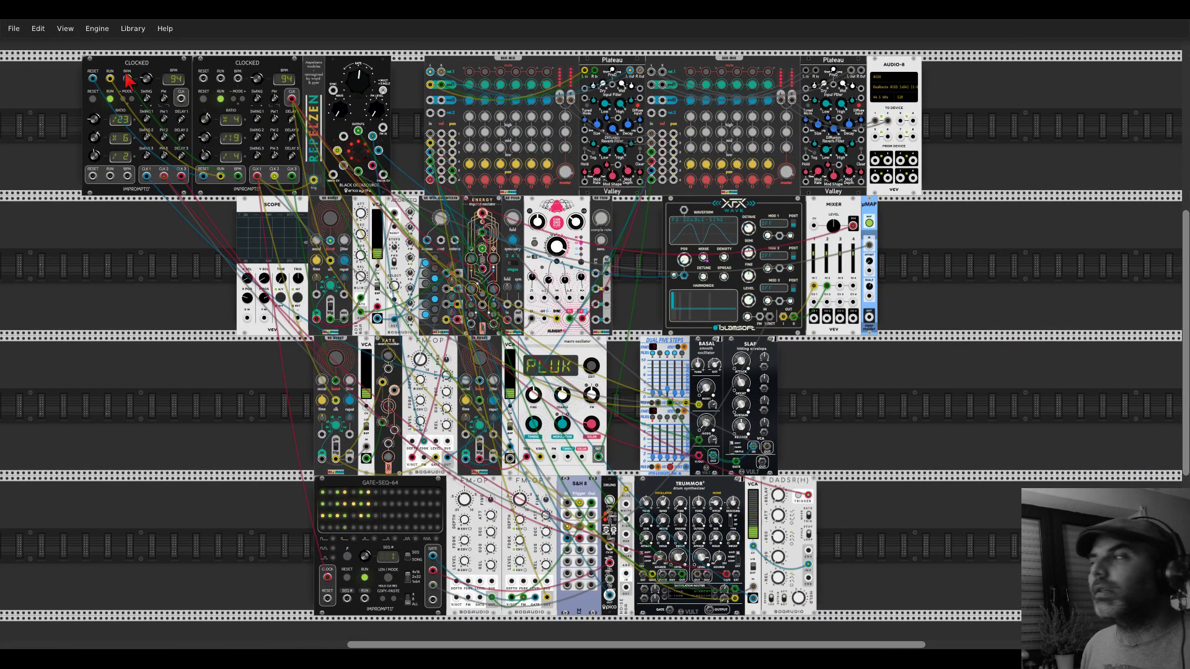
{"action": "left_click", "coordinate": [892, 88]}
{"action": "left_click", "coordinate": [893, 107]}
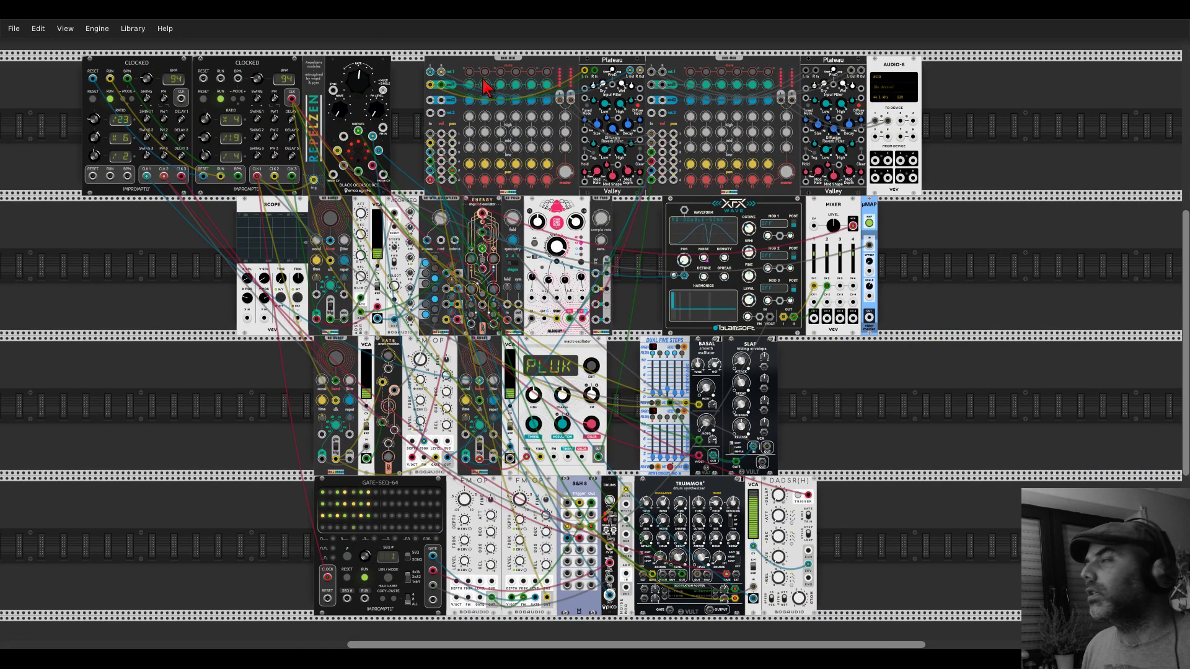
{"action": "left_click", "coordinate": [14, 28]}
{"action": "left_click", "coordinate": [21, 68]}
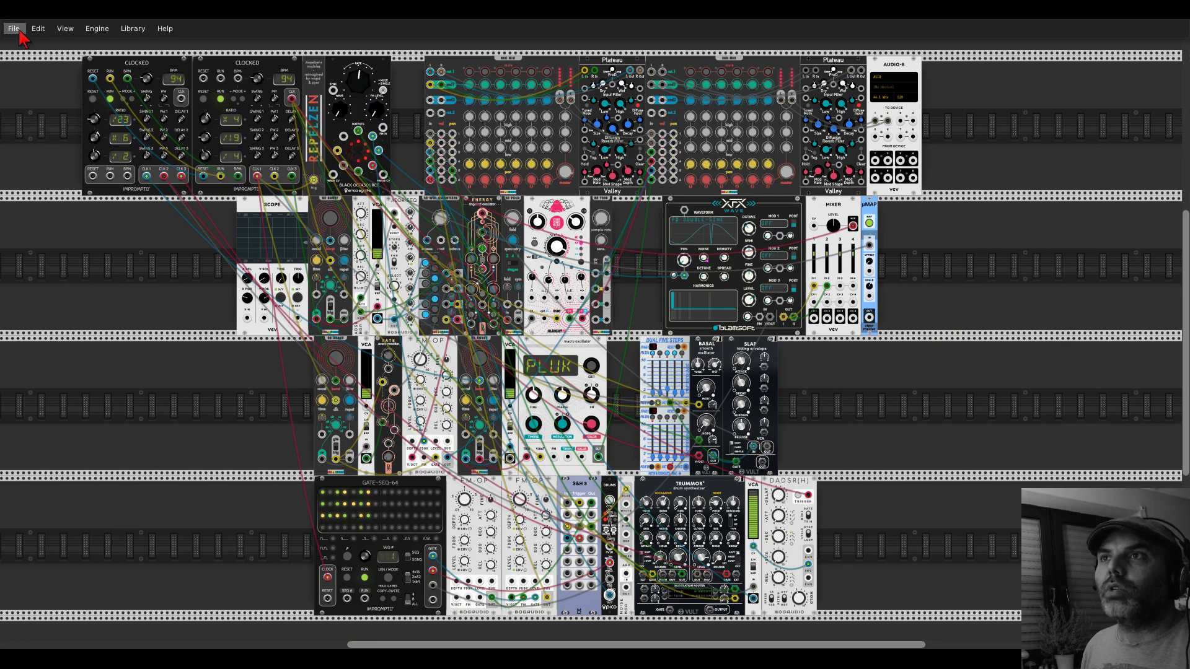
- Start a new patch, search the library for "rep", and place the Repelzen blank beside CLOCKED with CLK patched to its trig input
{"action": "left_click", "coordinate": [14, 28]}
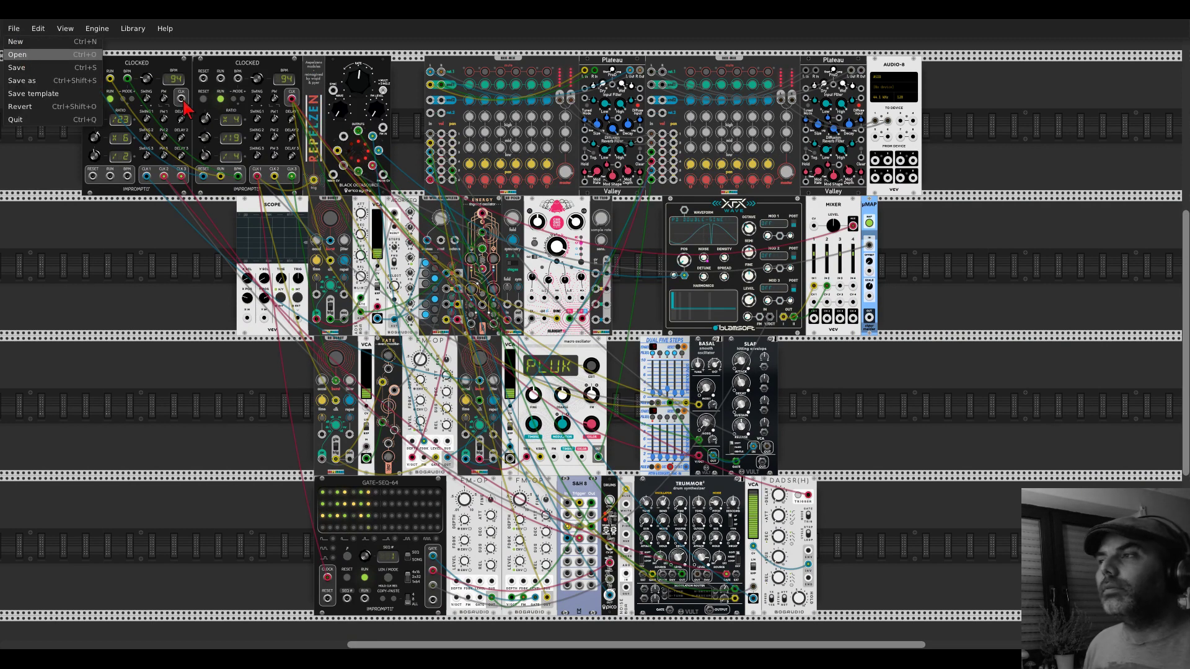
{"action": "key", "text": "ctrl+n"}
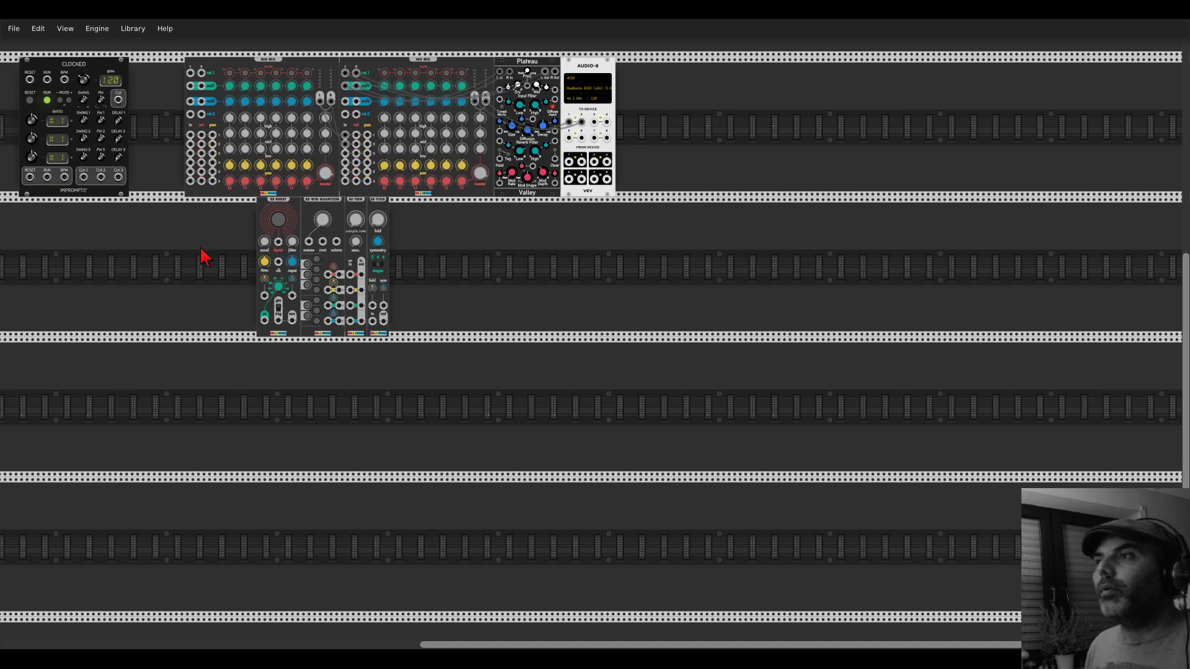
{"action": "right_click", "coordinate": [183, 218]}
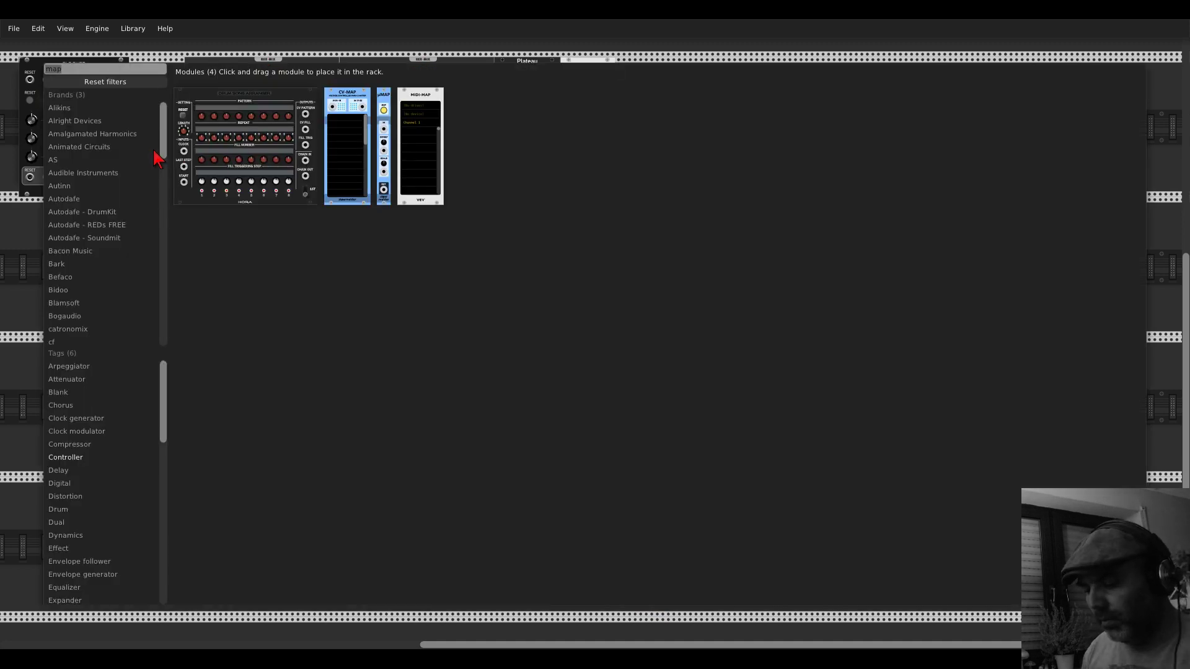
{"action": "type", "text": "rep"}
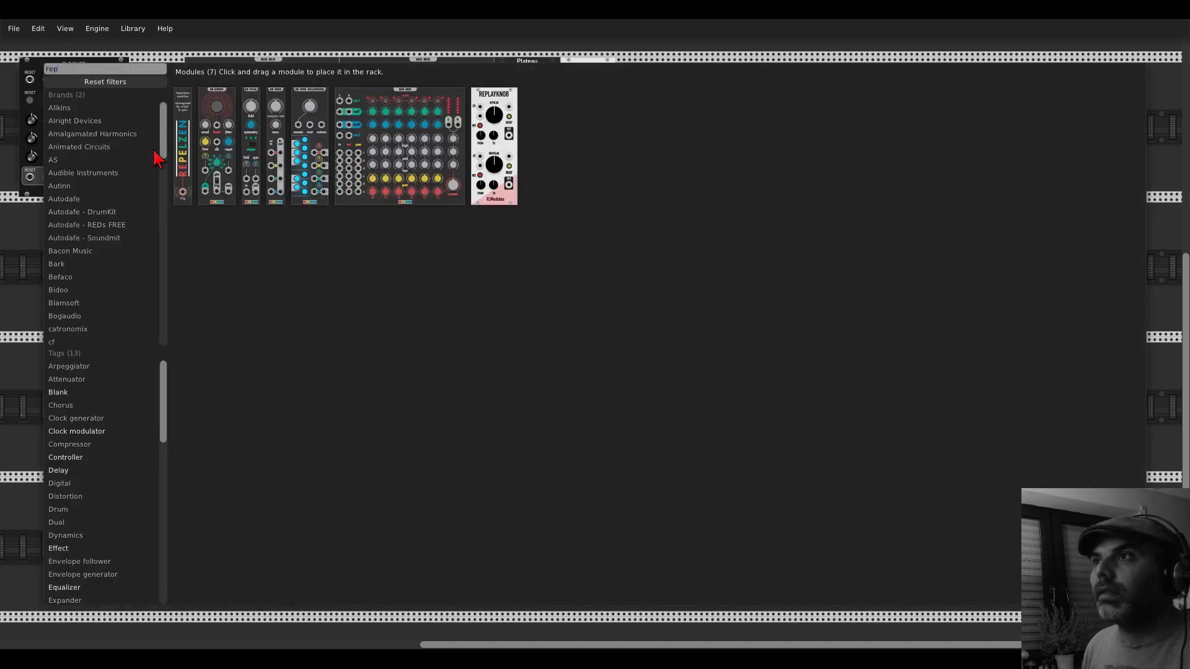
{"action": "left_click_drag", "start_coordinate": [183, 142], "coordinate": [141, 184]}
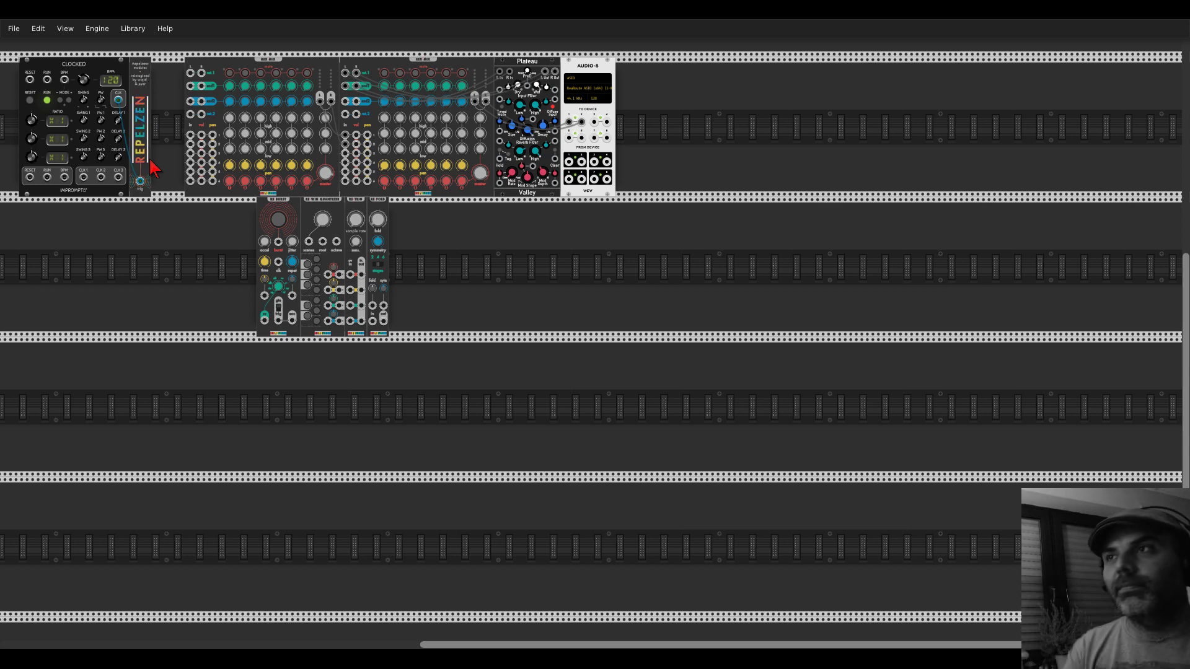
- Set CLOCKED's master clock to 177 BPM
{"action": "right_click", "coordinate": [86, 82]}
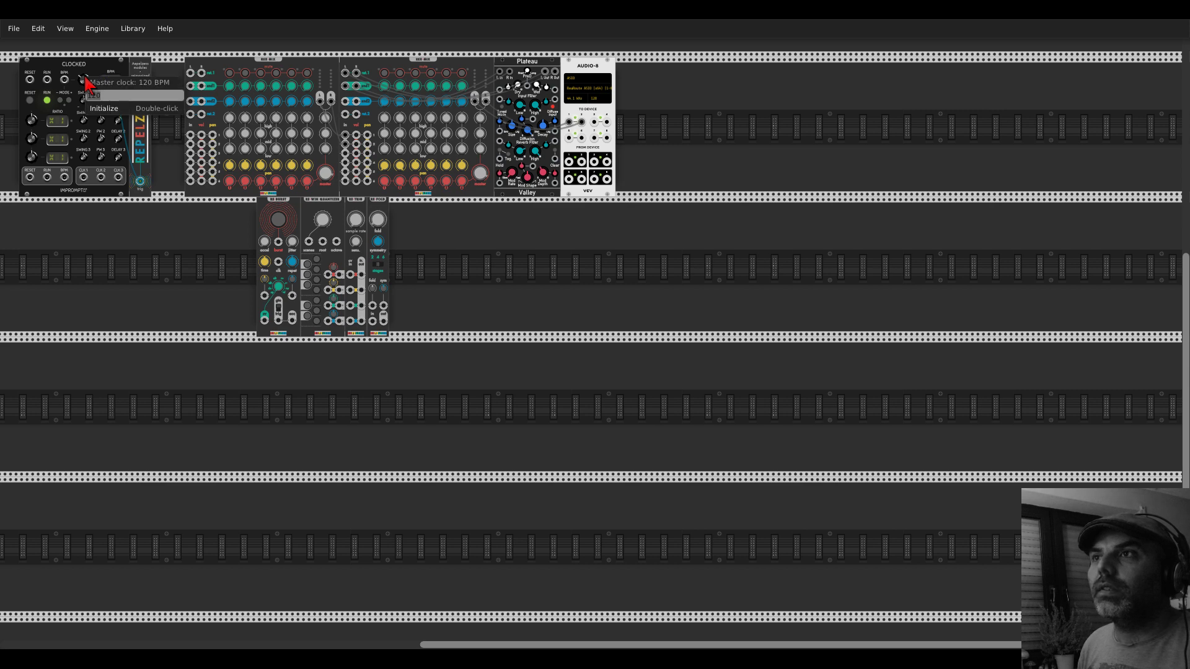
{"action": "key", "text": "Return"}
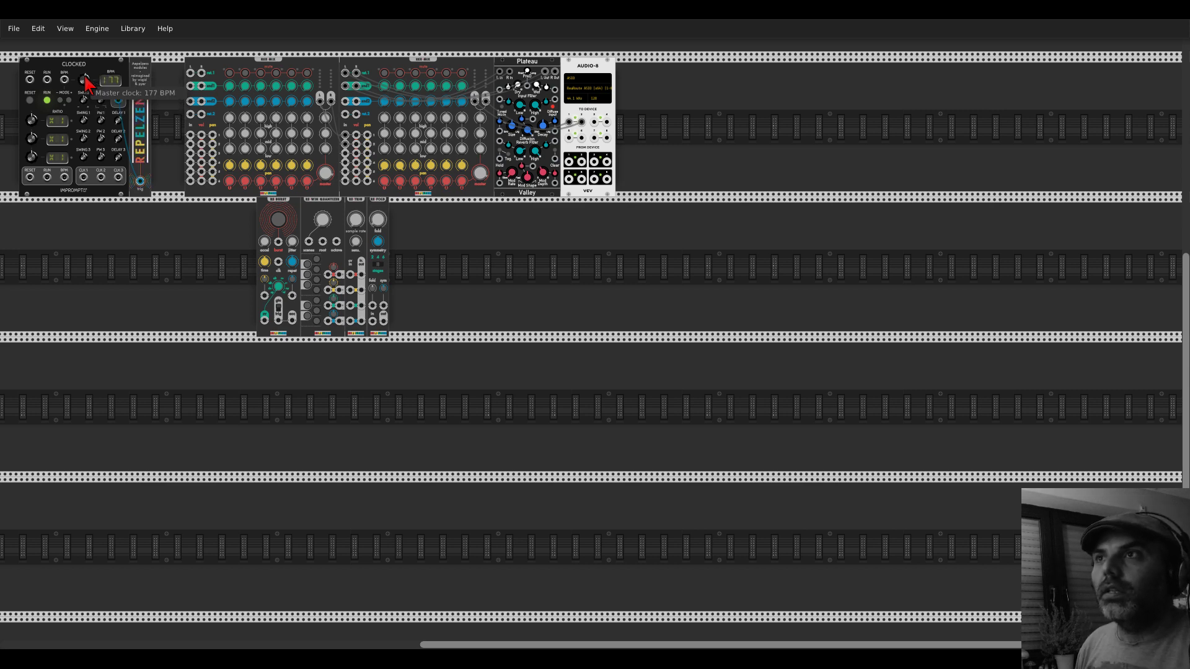
{"action": "scroll", "coordinate": [166, 127], "scroll_direction": "up", "scroll_amount": 2}
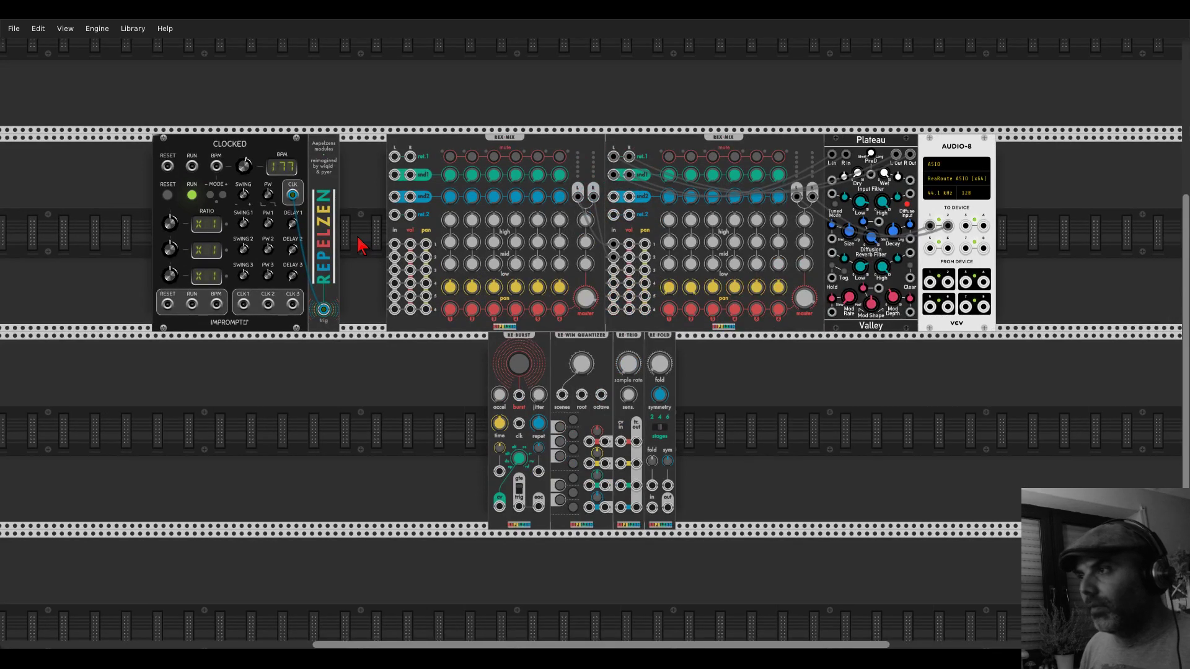
- Move the RE-BURST module directly beneath CLOCKED and patch CLOCKED's CLK output to its clk input
{"action": "scroll", "coordinate": [361, 246], "scroll_direction": "down", "scroll_amount": 1}
{"action": "scroll", "coordinate": [369, 374], "scroll_direction": "up", "scroll_amount": 1}
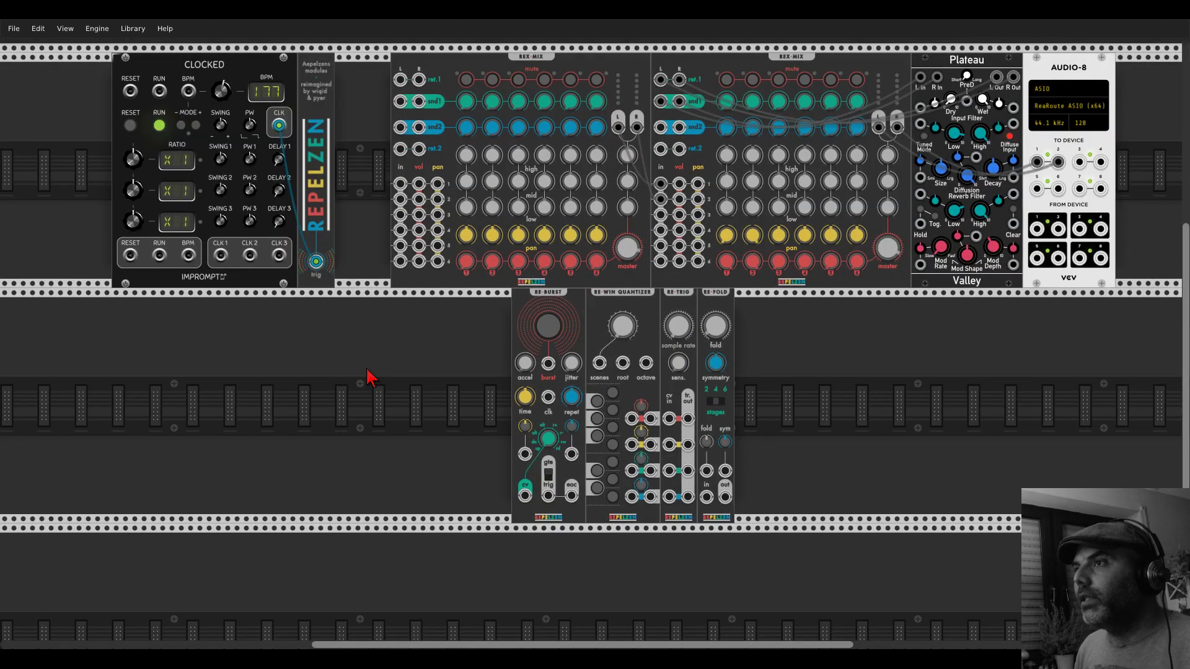
{"action": "left_click_drag", "start_coordinate": [370, 375], "coordinate": [448, 348]}
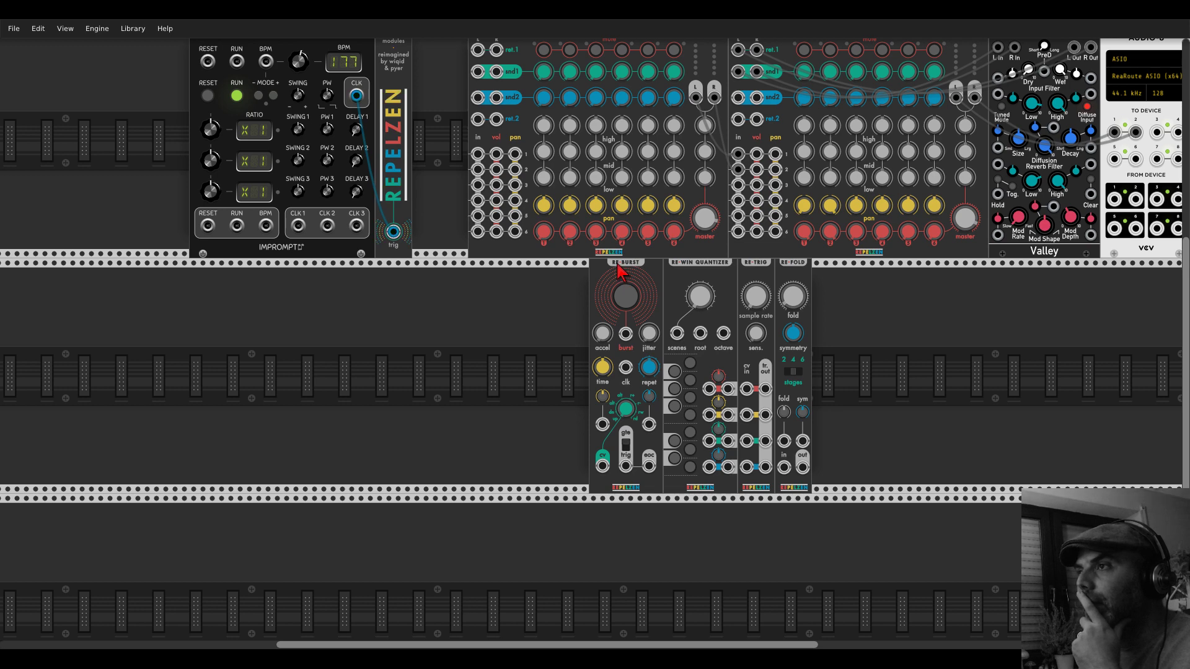
{"action": "left_click_drag", "start_coordinate": [618, 270], "coordinate": [222, 273]}
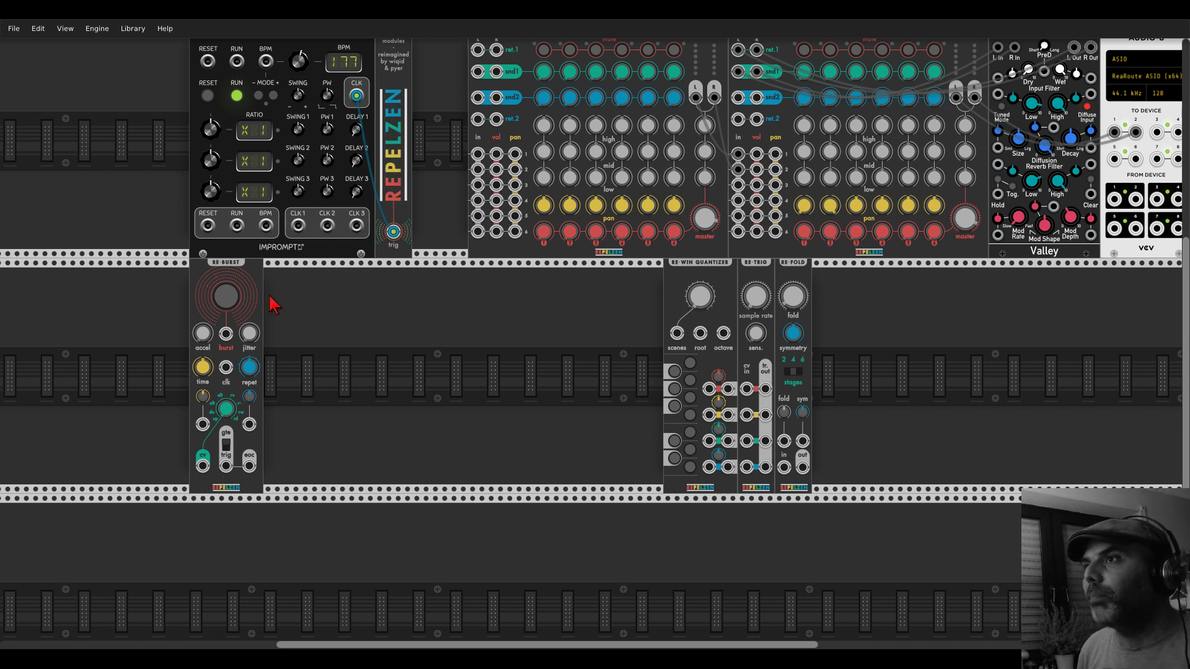
{"action": "scroll", "coordinate": [289, 317], "scroll_direction": "up", "scroll_amount": 1}
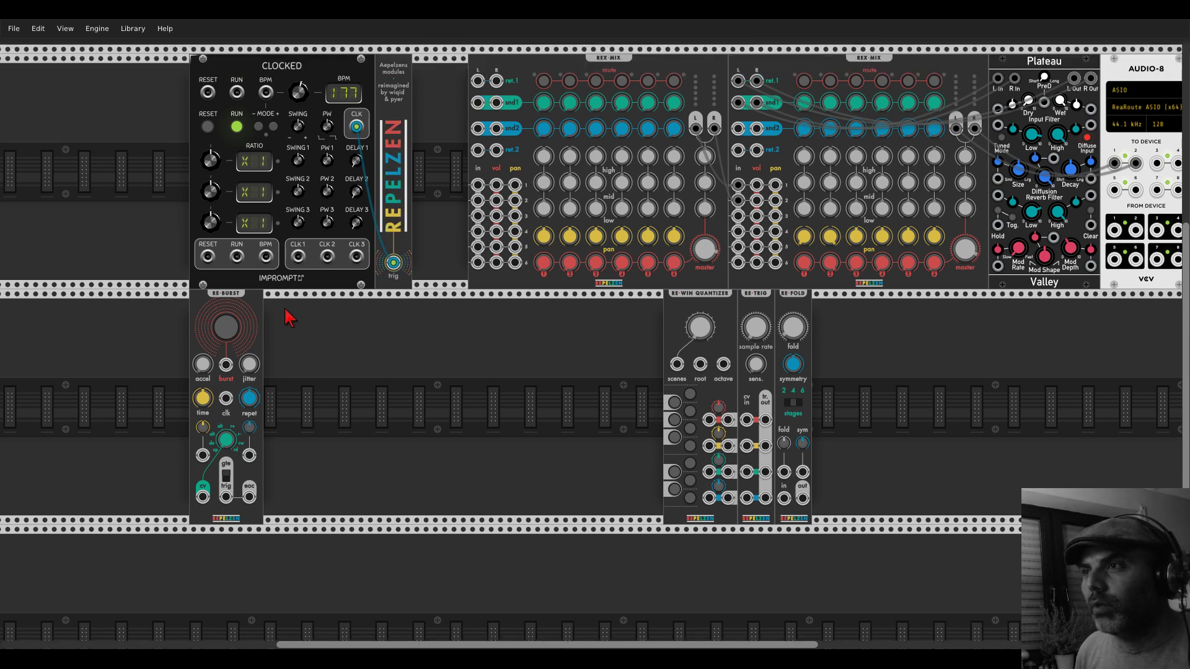
{"action": "scroll", "coordinate": [264, 342], "scroll_direction": "up", "scroll_amount": 1, "text": "ctrl"}
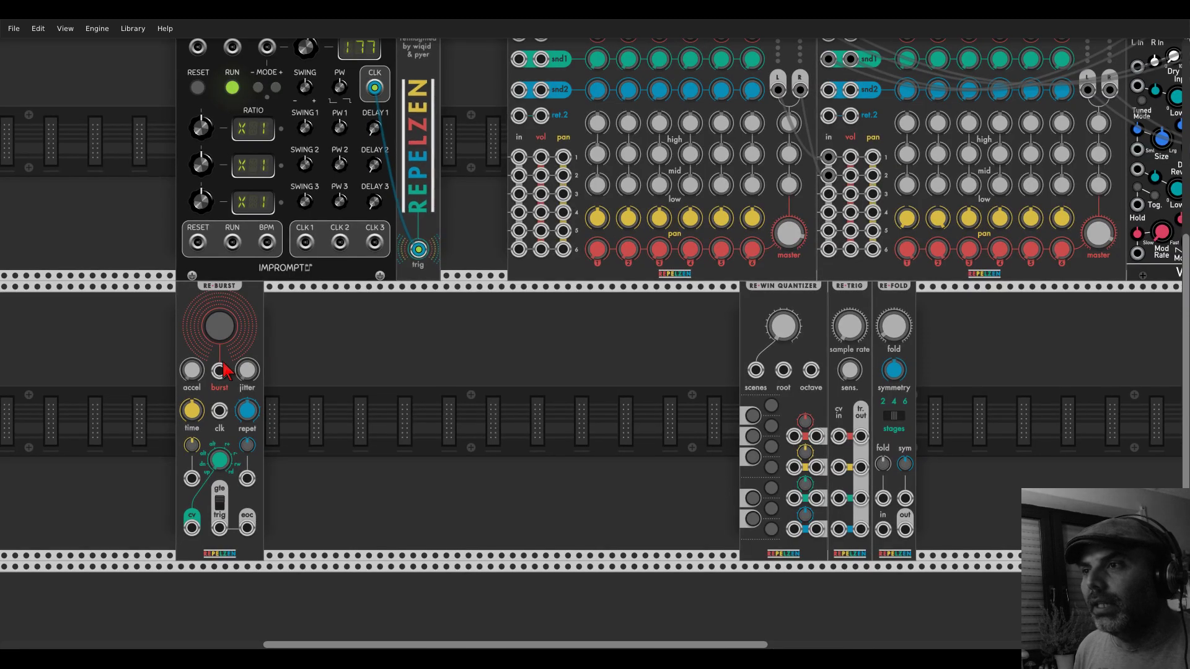
{"action": "left_click_drag", "start_coordinate": [221, 426], "coordinate": [376, 122]}
- Search the library for "vco" and place an RJModules Acid in the second row, leaving a gap between it and RE-BURST
{"action": "right_click", "coordinate": [372, 324]}
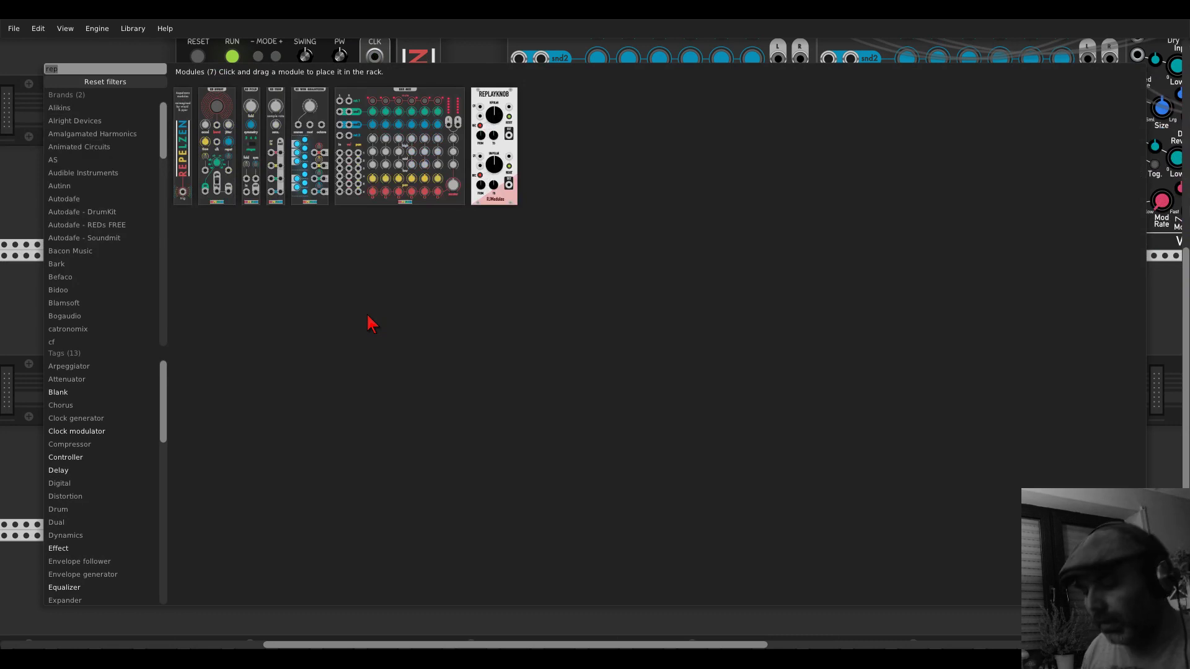
{"action": "type", "text": "vco"}
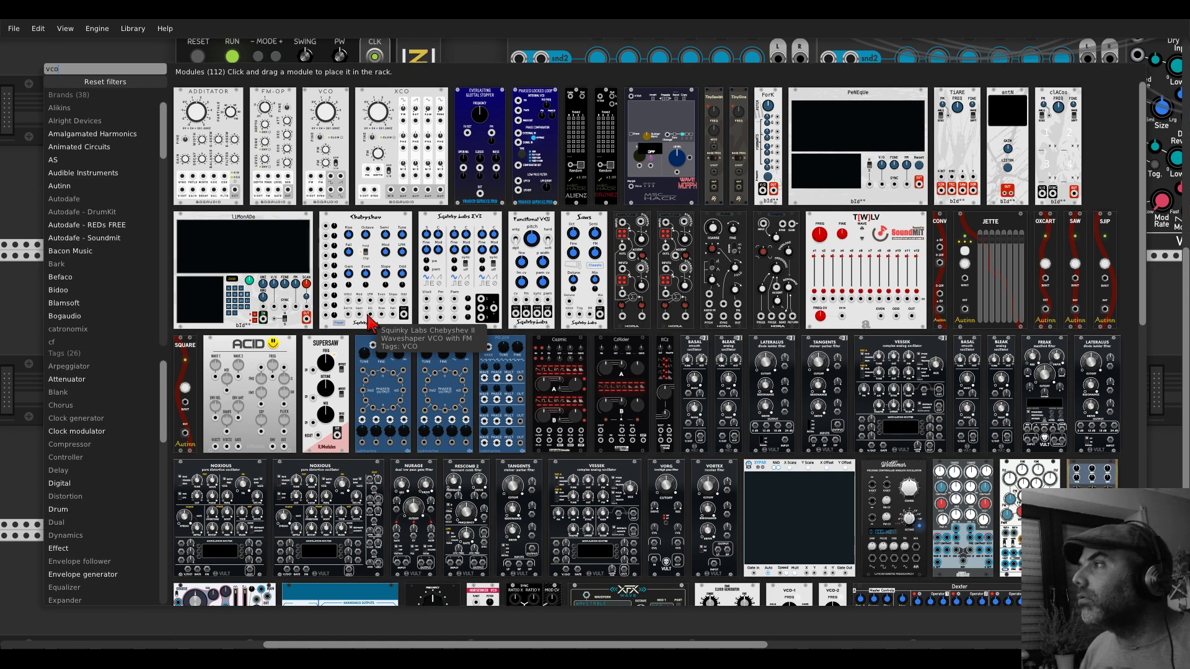
{"action": "scroll", "coordinate": [639, 360], "scroll_direction": "down", "scroll_amount": 5}
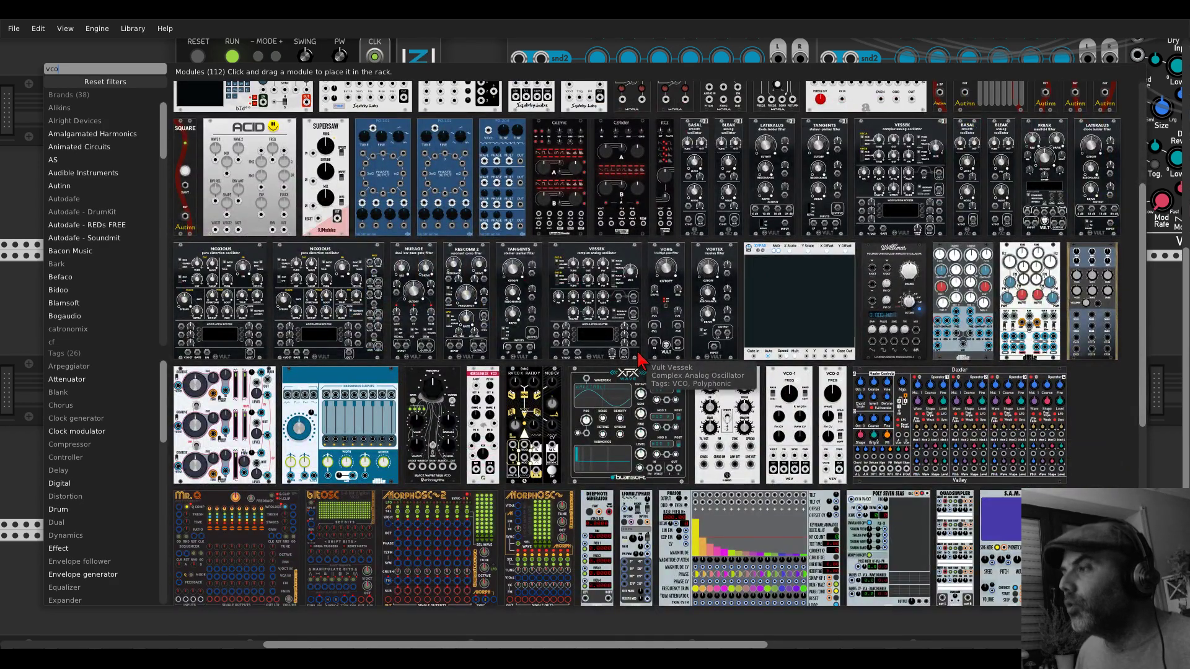
{"action": "scroll", "coordinate": [640, 360], "scroll_direction": "down", "scroll_amount": 1}
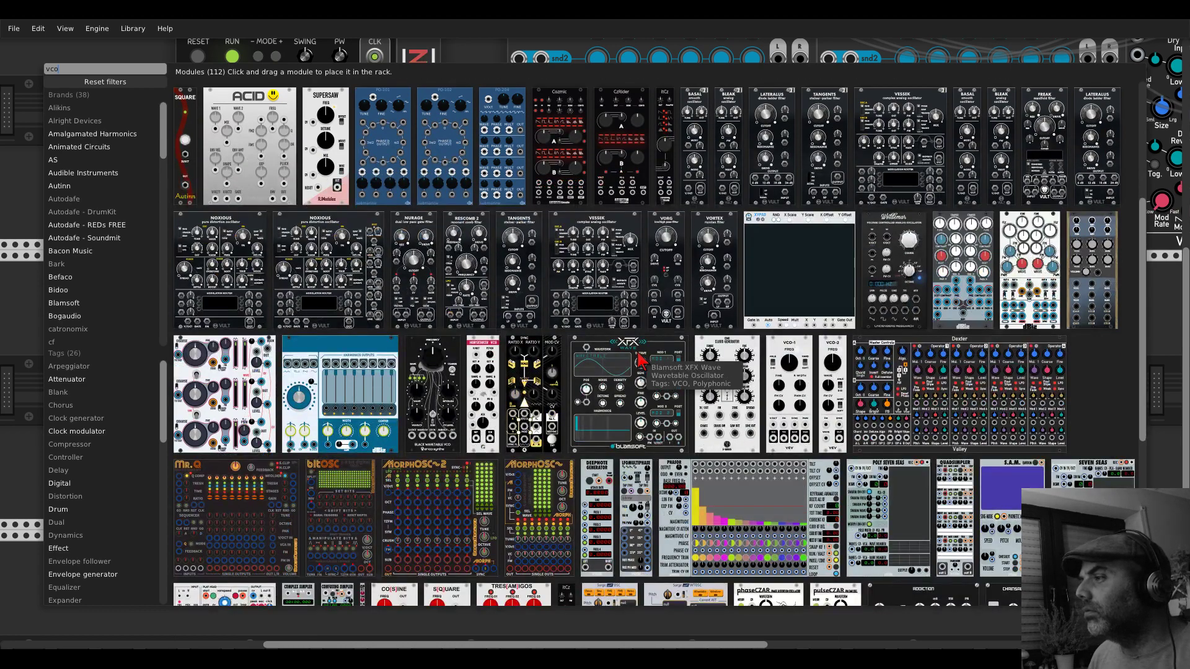
{"action": "scroll", "coordinate": [639, 359], "scroll_direction": "down", "scroll_amount": 4}
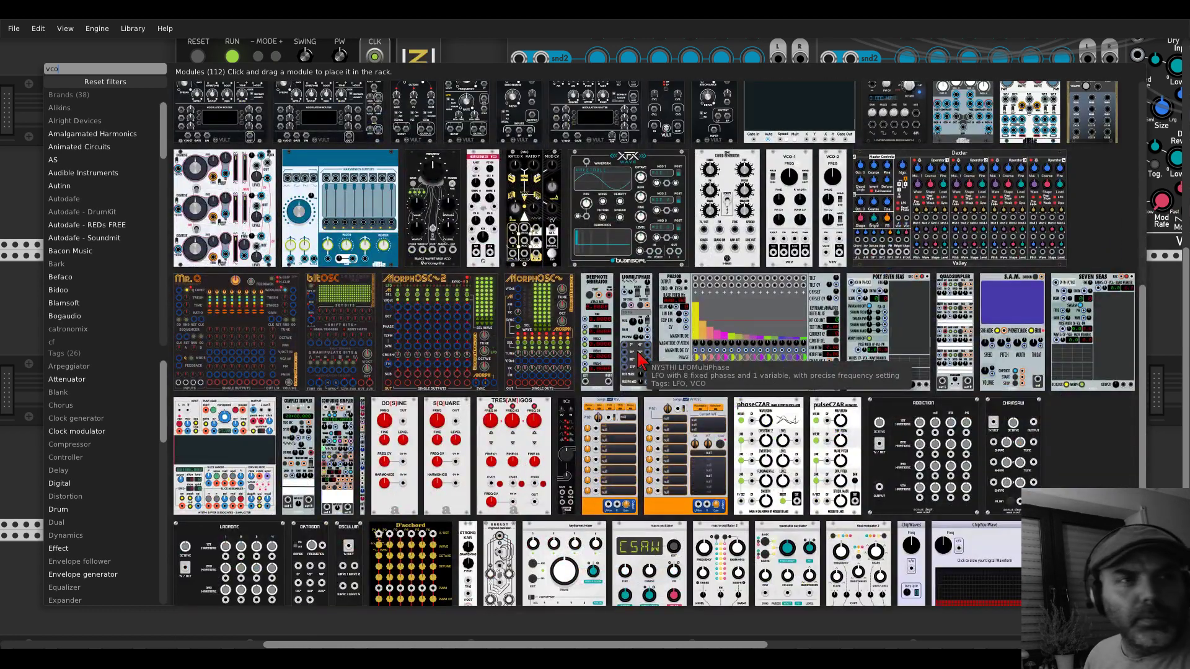
{"action": "scroll", "coordinate": [640, 359], "scroll_direction": "up", "scroll_amount": 6}
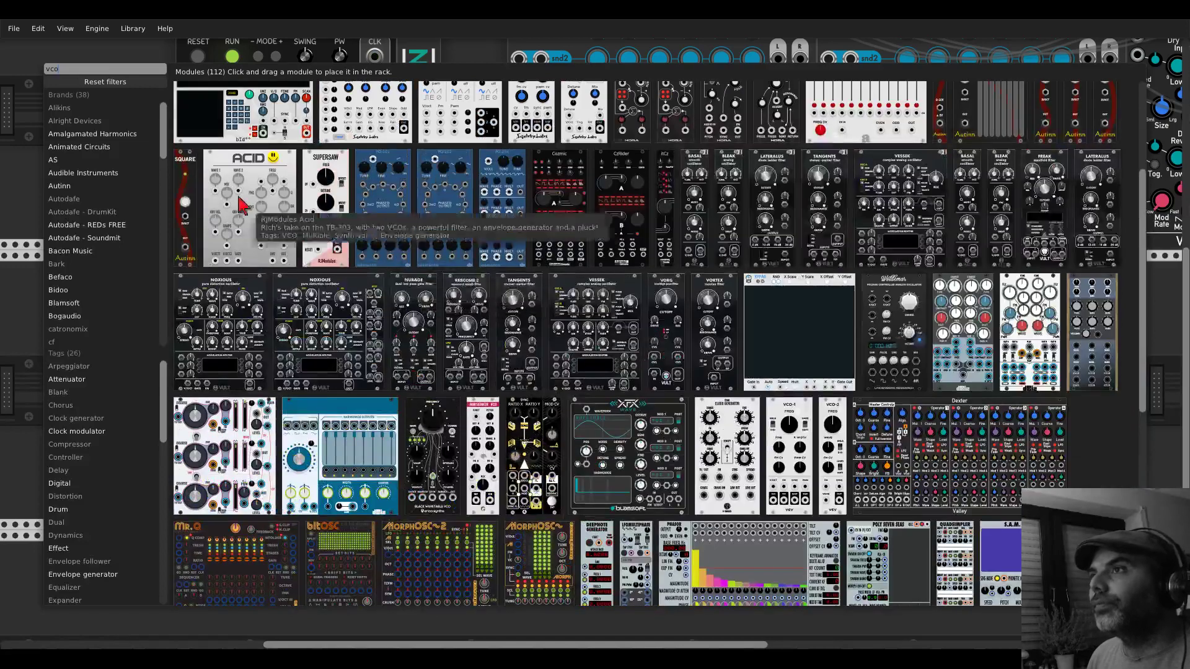
{"action": "left_click_drag", "start_coordinate": [273, 210], "coordinate": [347, 308]}
{"action": "scroll", "coordinate": [298, 387], "scroll_direction": "up", "scroll_amount": 2}
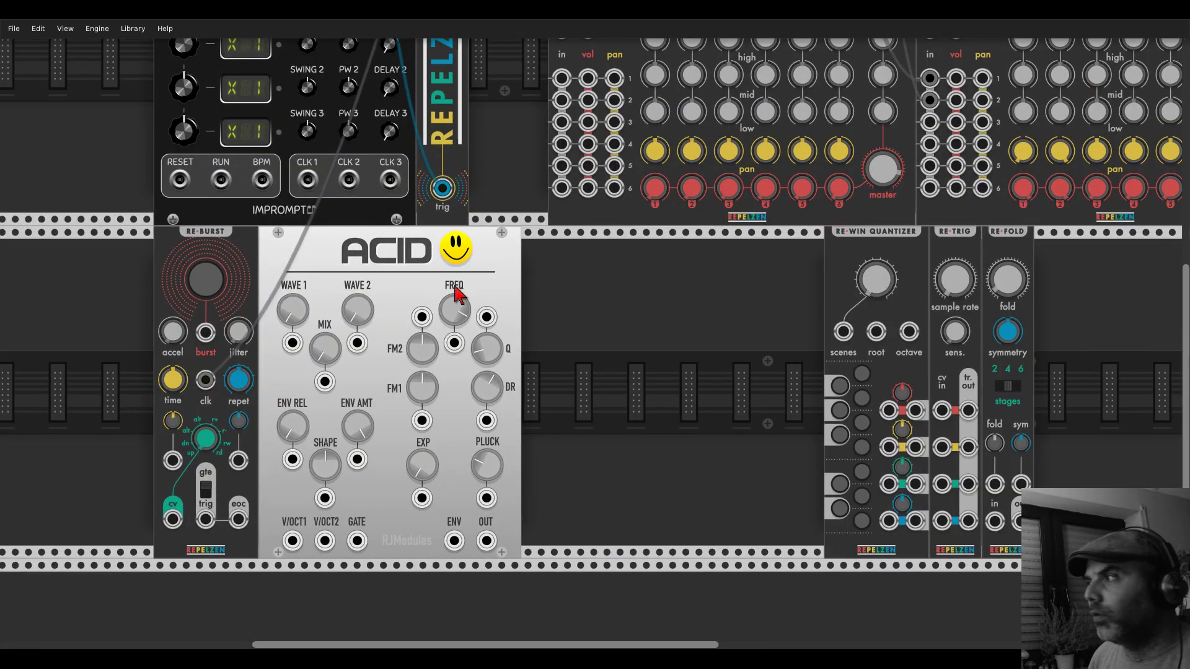
{"action": "left_click_drag", "start_coordinate": [495, 271], "coordinate": [784, 272]}
- Move the RE-WIN QUANTIZER beside RE-BURST and enable three of its notes
{"action": "left_click_drag", "start_coordinate": [849, 248], "coordinate": [276, 254]}
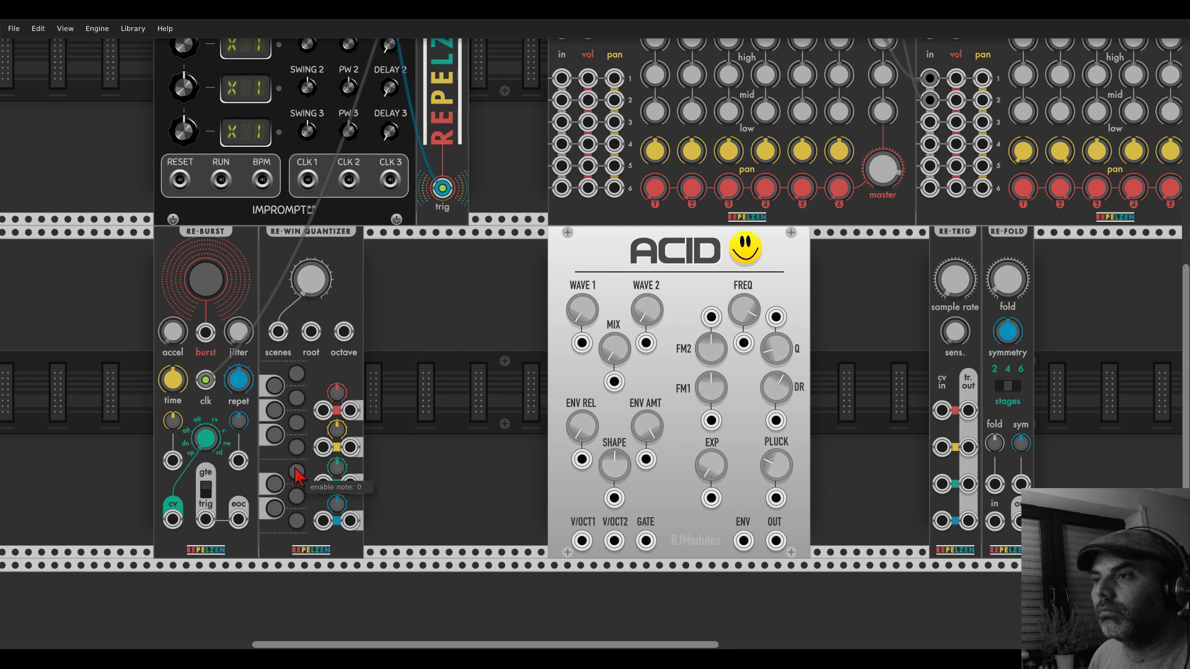
{"action": "left_click", "coordinate": [277, 438]}
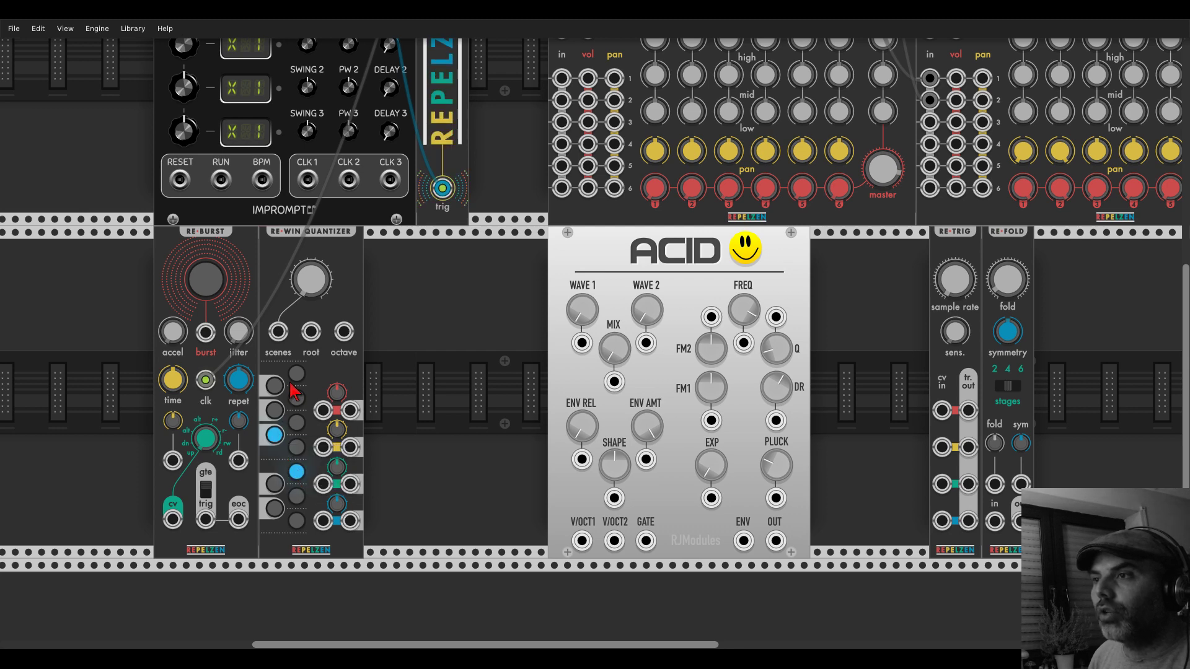
{"action": "left_click", "coordinate": [297, 375]}
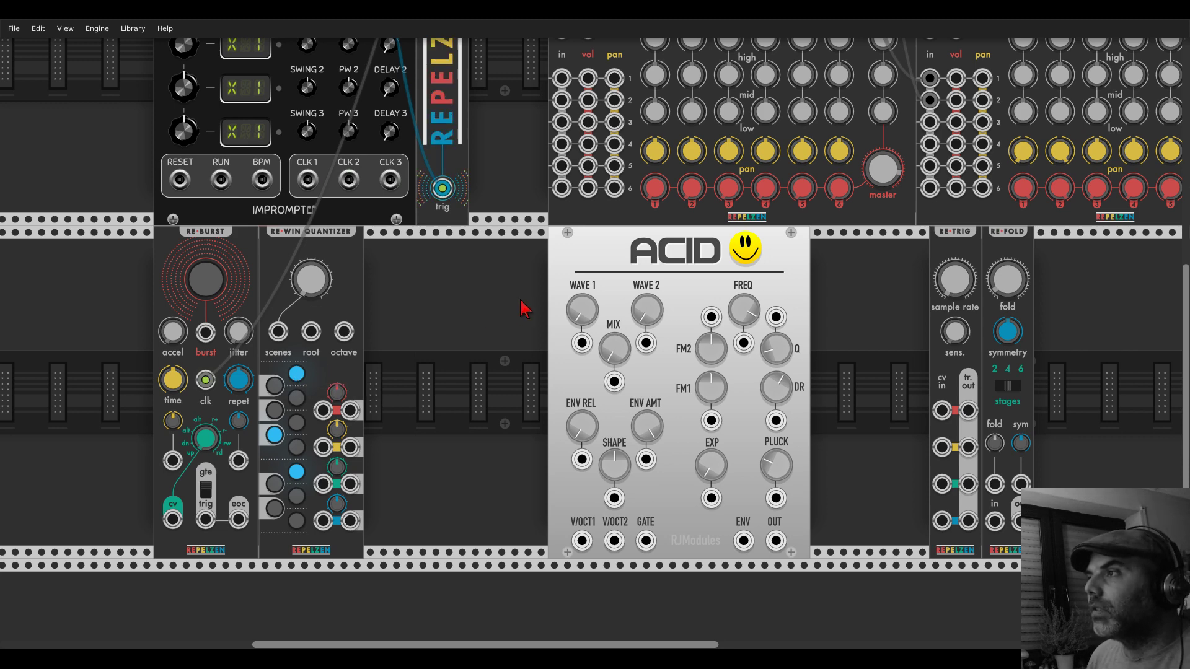
- Move Acid directly against the RE-WIN QUANTIZER and shift both away from RE-BURST to open a gap for another module
{"action": "left_click_drag", "start_coordinate": [609, 266], "coordinate": [370, 266]}
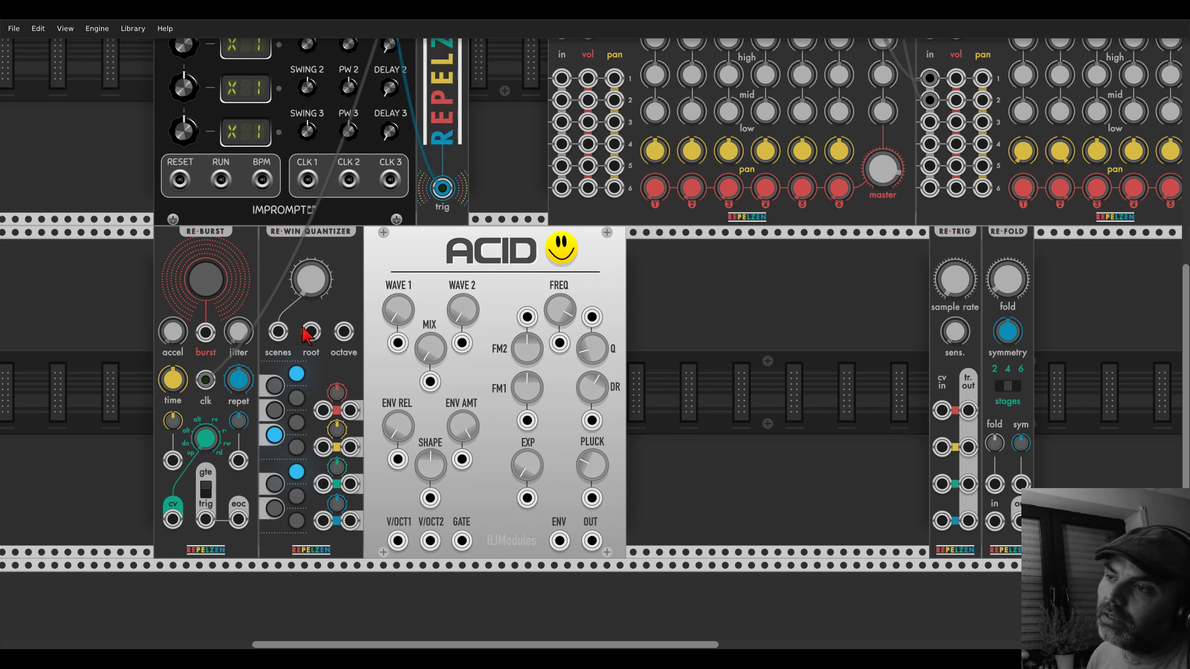
{"action": "mouse_move", "coordinate": [240, 392]}
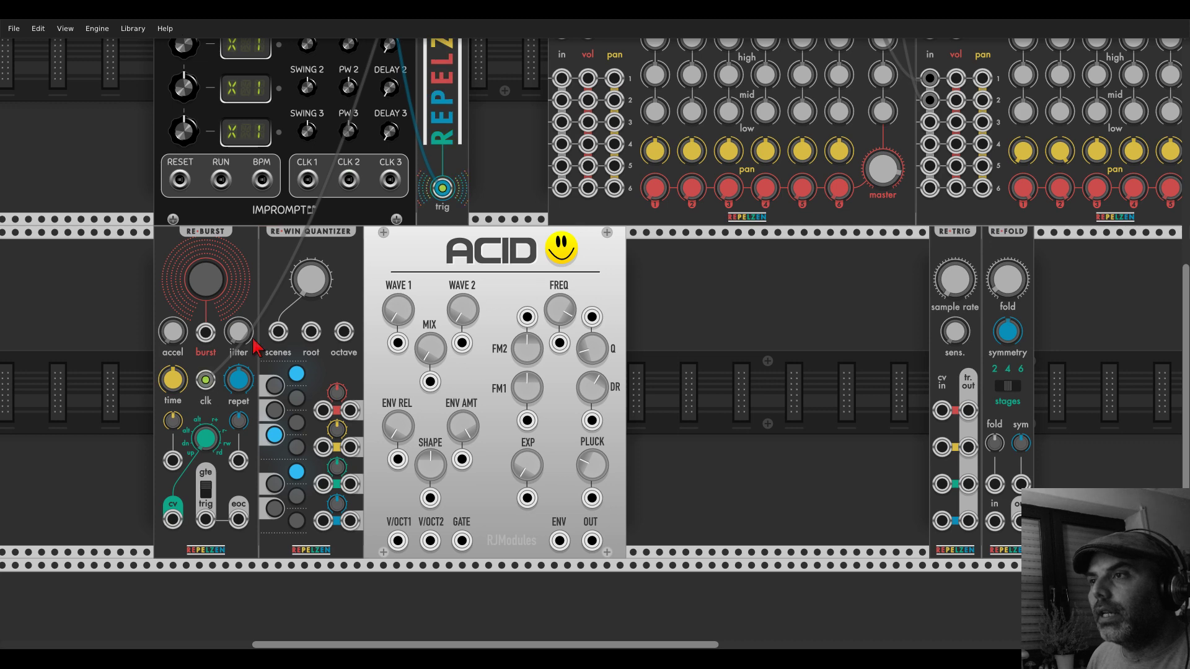
{"action": "left_click_drag", "start_coordinate": [310, 266], "coordinate": [465, 268]}
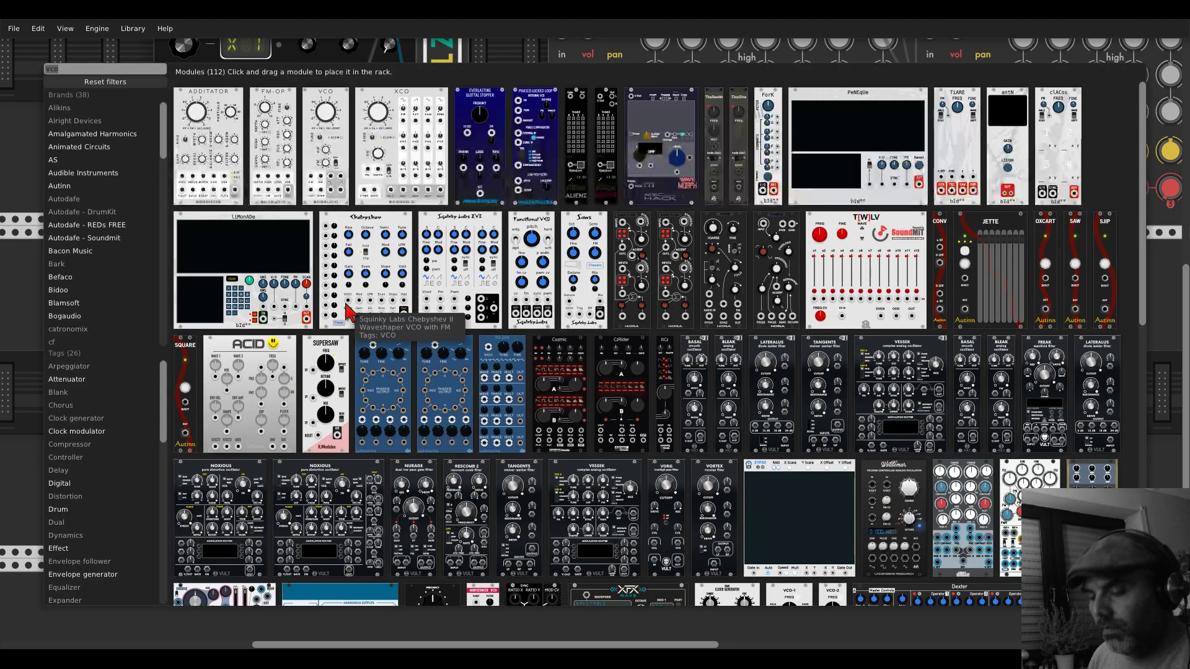
- Search the library for "vca", place an AS QuadVCA/Mixer beside RE-BURST and close the quantizer and Acid up against it
{"action": "right_click", "coordinate": [358, 295]}
{"action": "type", "text": "vxa"}
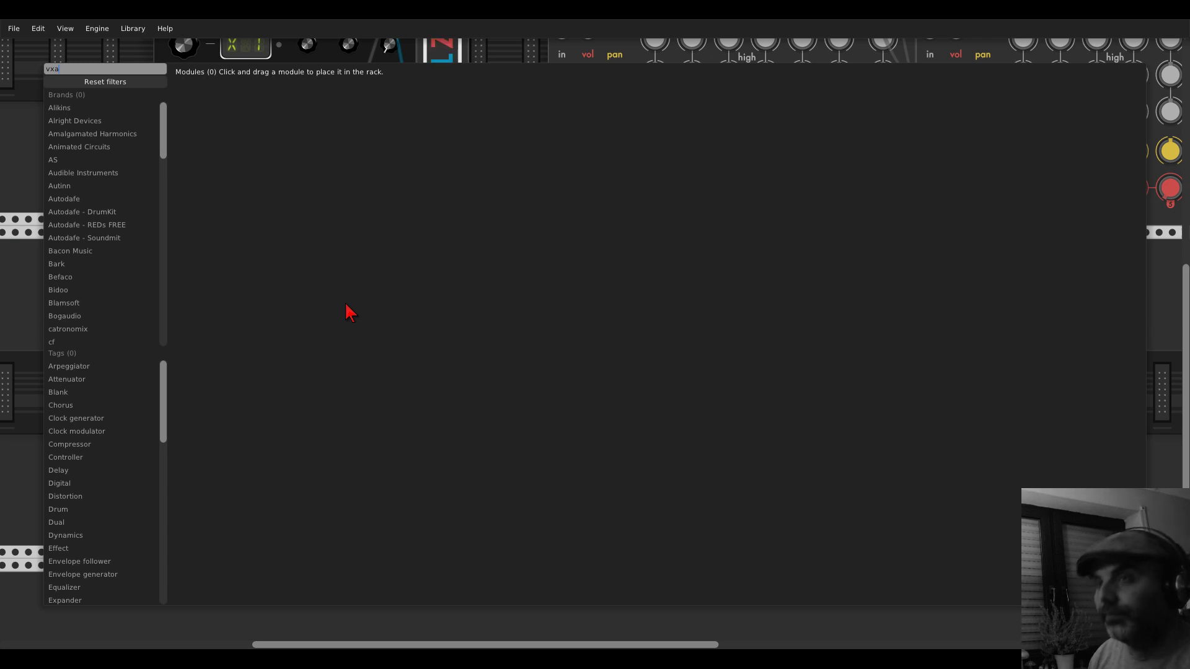
{"action": "key", "text": "BackSpace"}
{"action": "key", "text": "BackSpace"}
{"action": "type", "text": "c"}
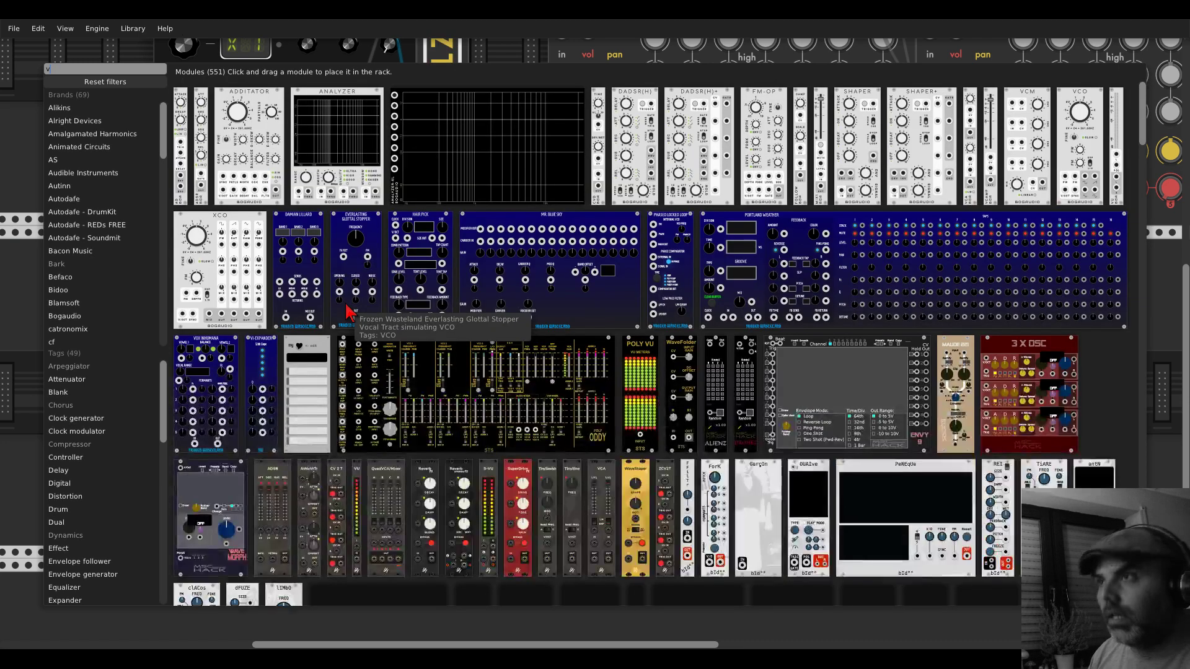
{"action": "type", "text": "a"}
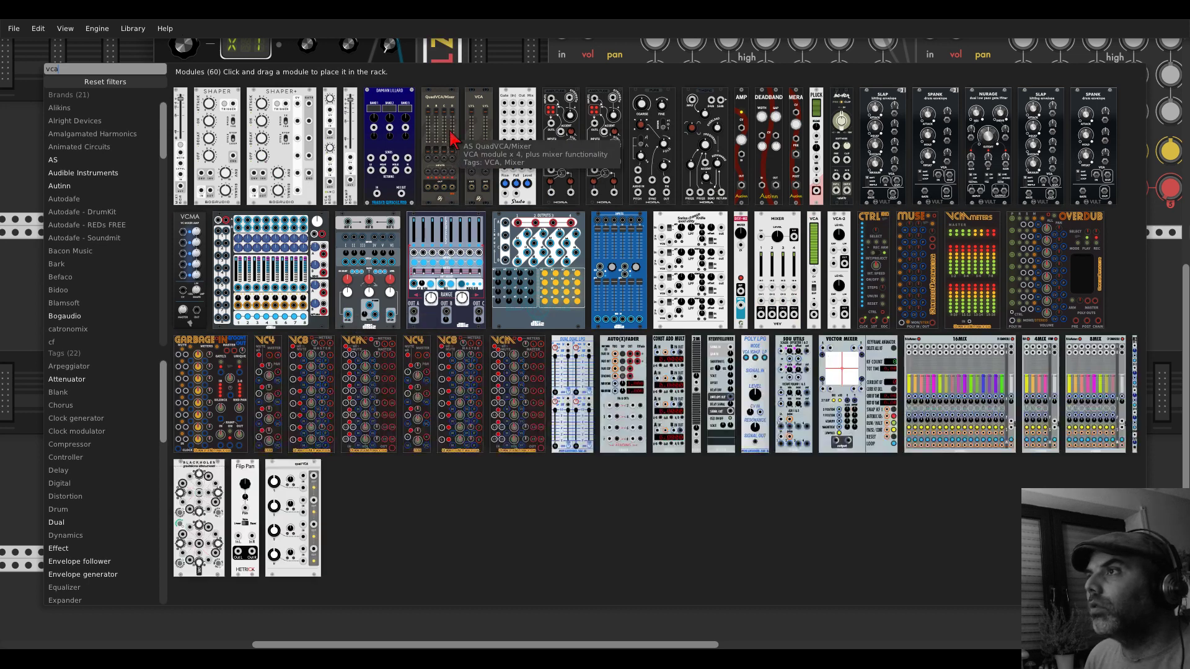
{"action": "left_click", "coordinate": [451, 99]}
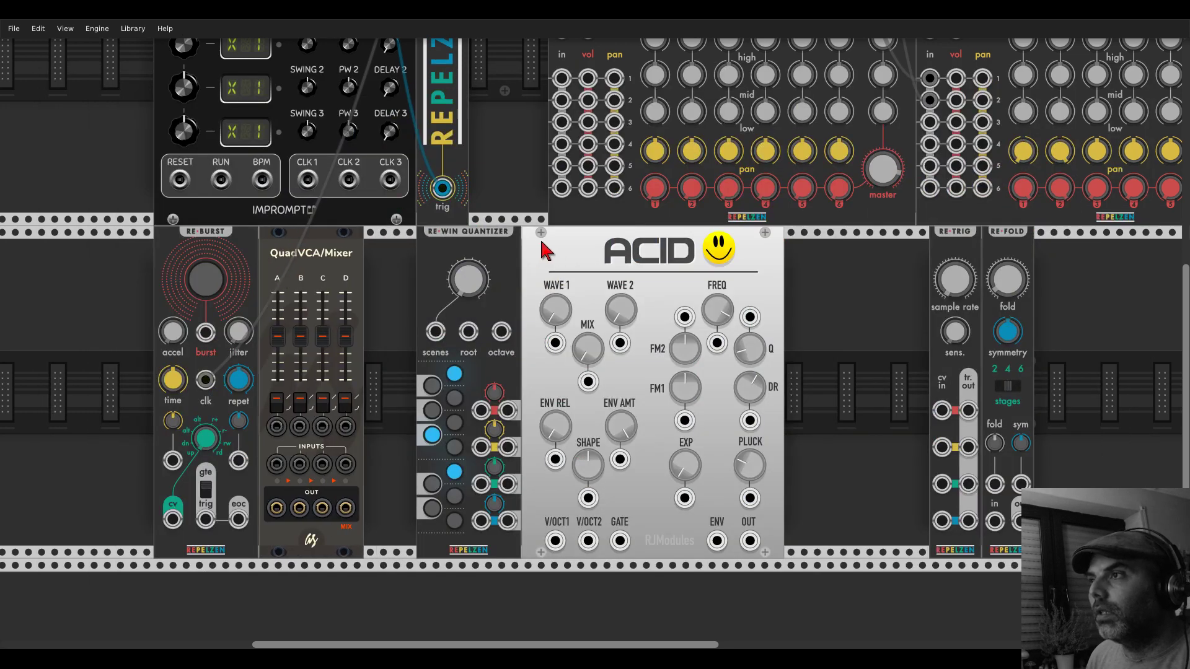
{"action": "left_click_drag", "start_coordinate": [544, 247], "coordinate": [505, 250]}
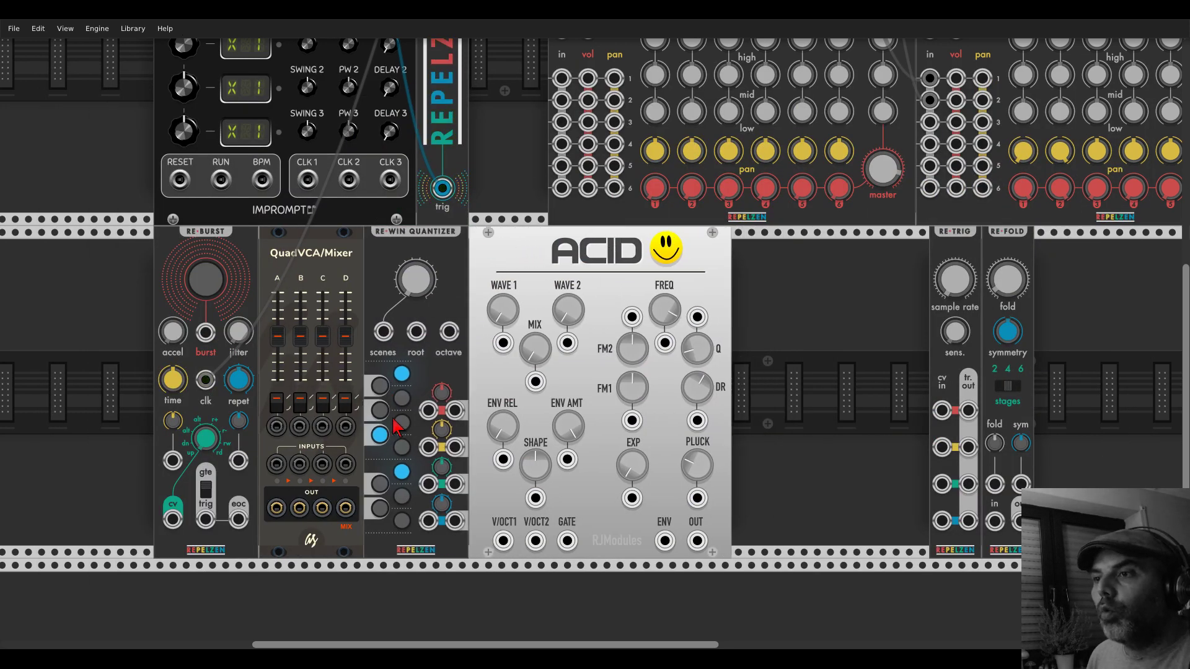
- Patch RE-BURST's cv through QuadVCA channel A and the quantizer's first channel to Acid's V/OCT1, and Acid's OUT to the second REX-MIX's input 3
{"action": "left_click_drag", "start_coordinate": [173, 520], "coordinate": [276, 465]}
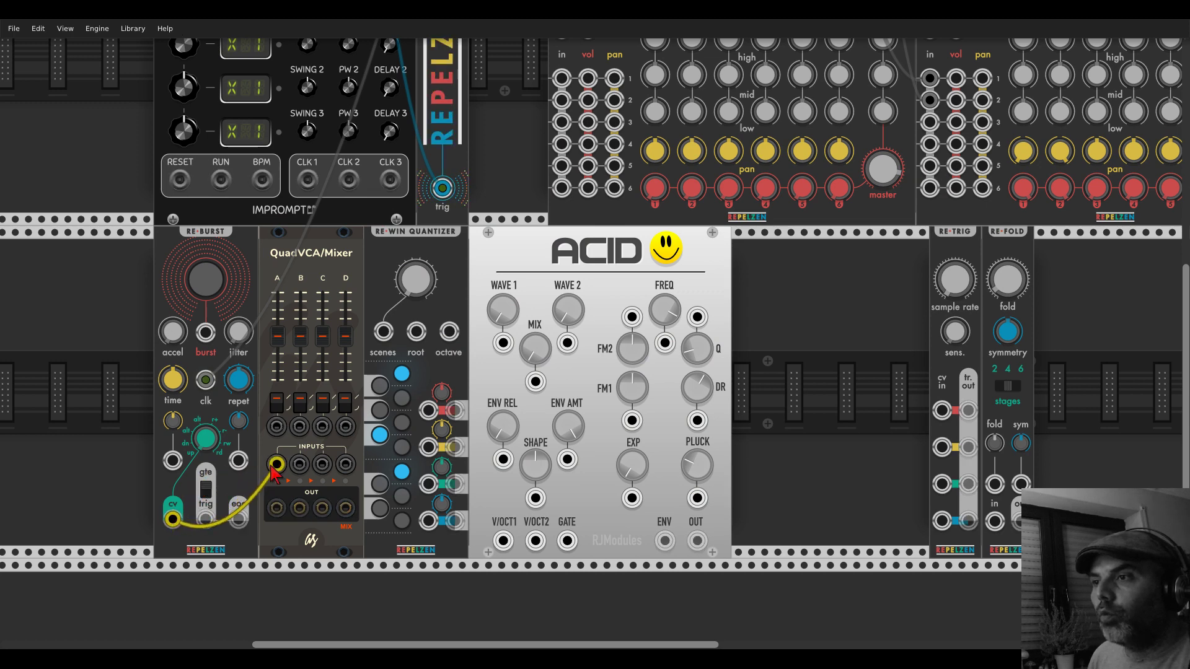
{"action": "left_click_drag", "start_coordinate": [277, 509], "coordinate": [503, 539]}
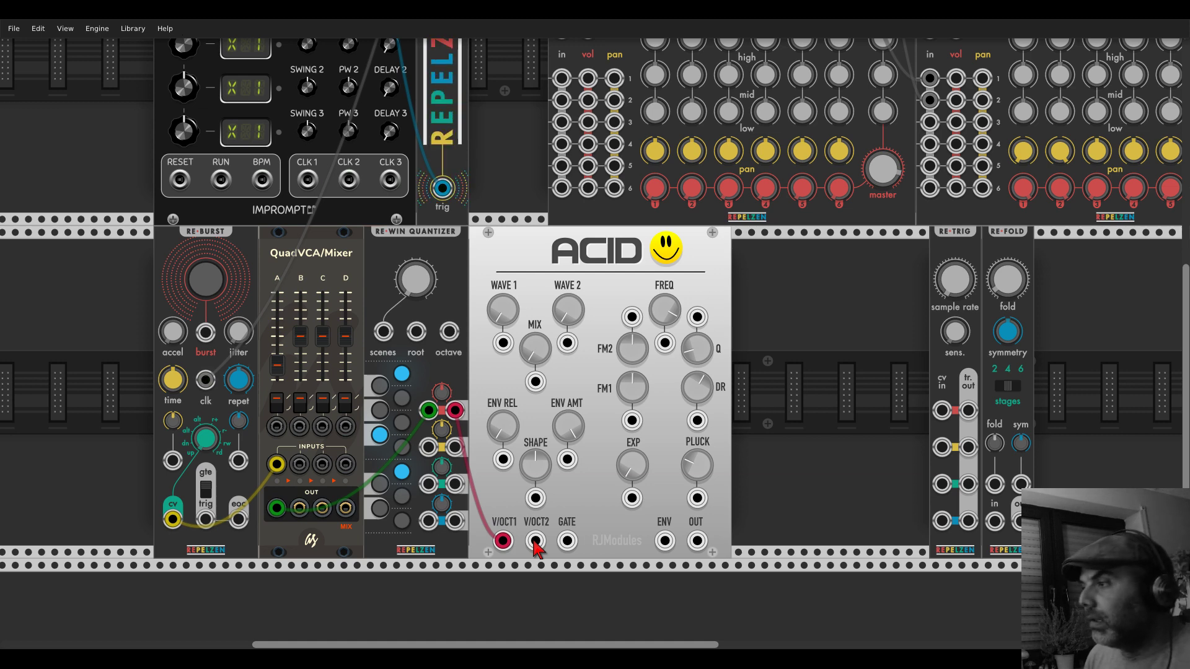
{"action": "left_click_drag", "start_coordinate": [697, 541], "coordinate": [800, 121]}
{"action": "left_click_drag", "start_coordinate": [963, 209], "coordinate": [964, 203]}
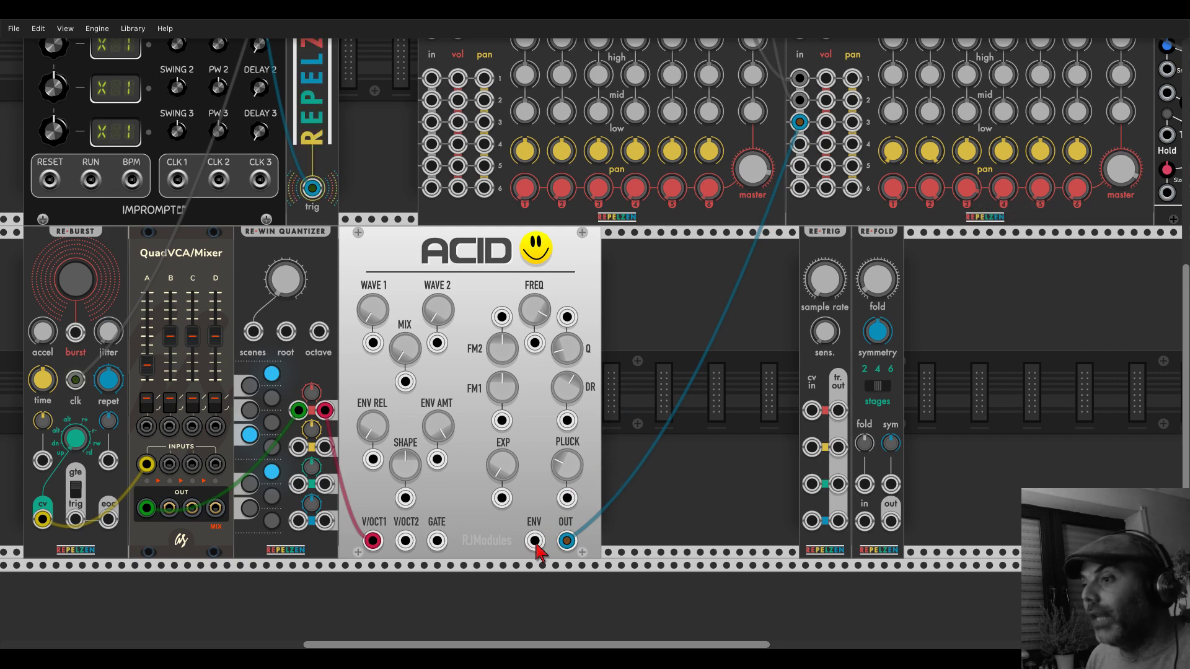
- Search the library for "adsr", try a Bogaudio ADSR beside Acid and remove it again
{"action": "right_click", "coordinate": [666, 368]}
{"action": "type", "text": "acid"}
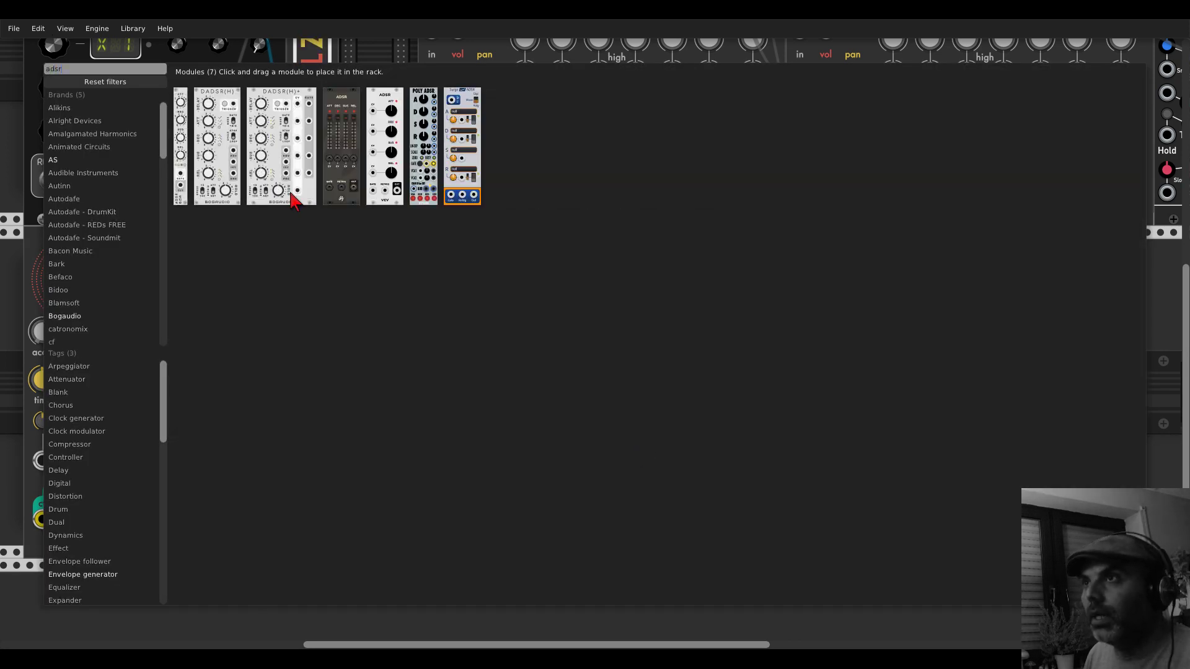
{"action": "left_click_drag", "start_coordinate": [194, 119], "coordinate": [409, 267]}
{"action": "left_click_drag", "start_coordinate": [360, 204], "coordinate": [558, 533]}
{"action": "mouse_move", "coordinate": [616, 283]}
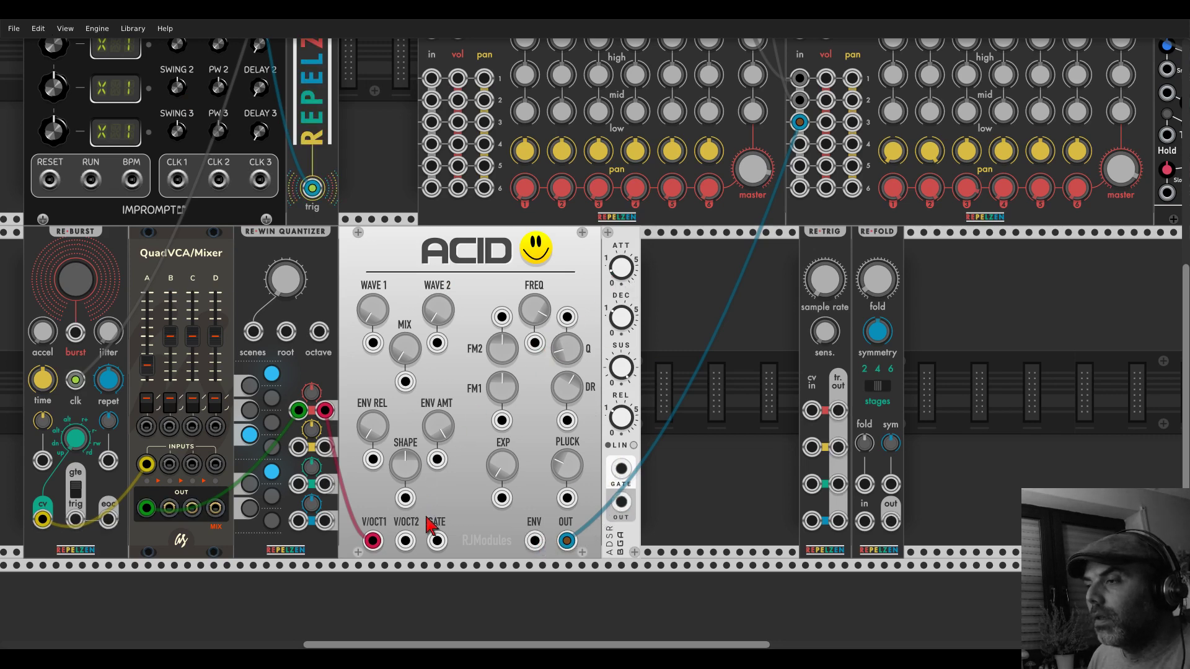
{"action": "right_click", "coordinate": [617, 249]}
{"action": "left_click", "coordinate": [631, 358]}
- Patch RE-BURST's trig output to Acid's GATE input and turn up Acid's ENV REL, WAVE 1 and WAVE 2
{"action": "left_click_drag", "start_coordinate": [437, 541], "coordinate": [75, 520]}
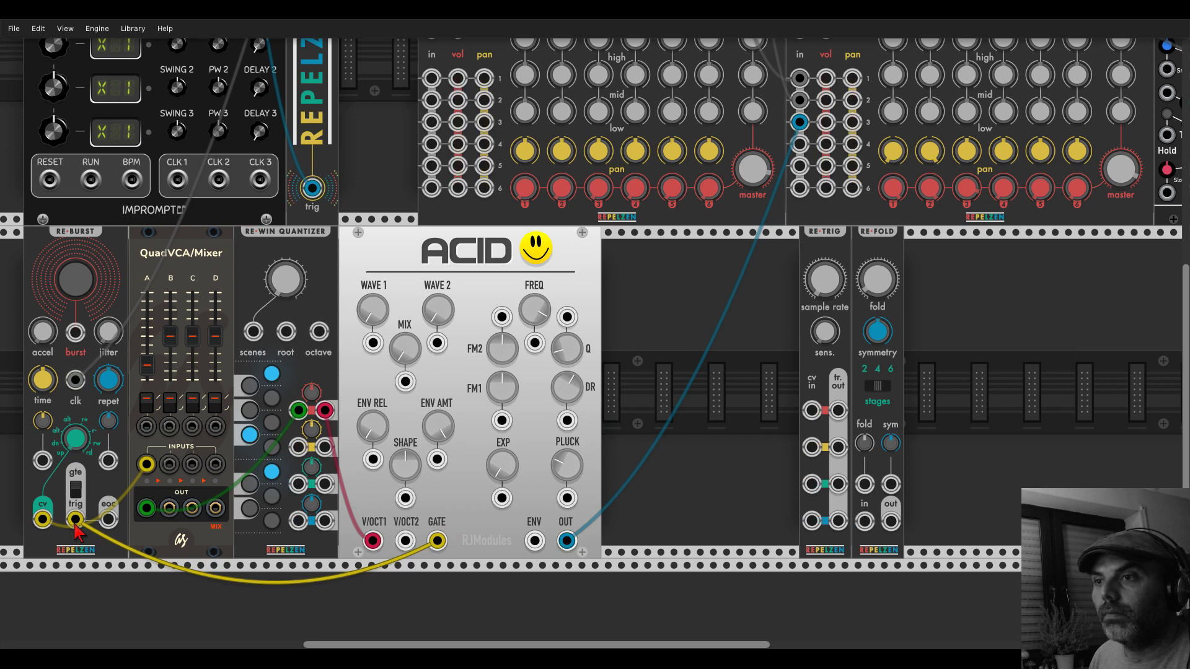
{"action": "scroll", "coordinate": [701, 329], "scroll_direction": "left", "scroll_amount": 6}
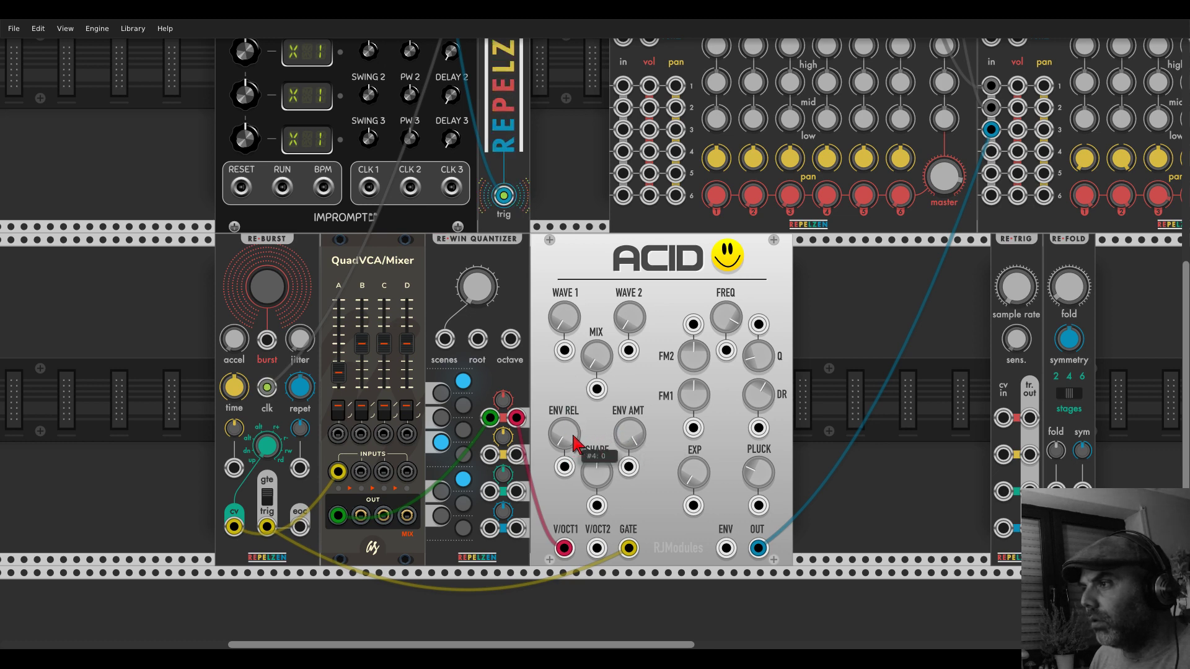
{"action": "left_click_drag", "start_coordinate": [564, 437], "coordinate": [564, 427]}
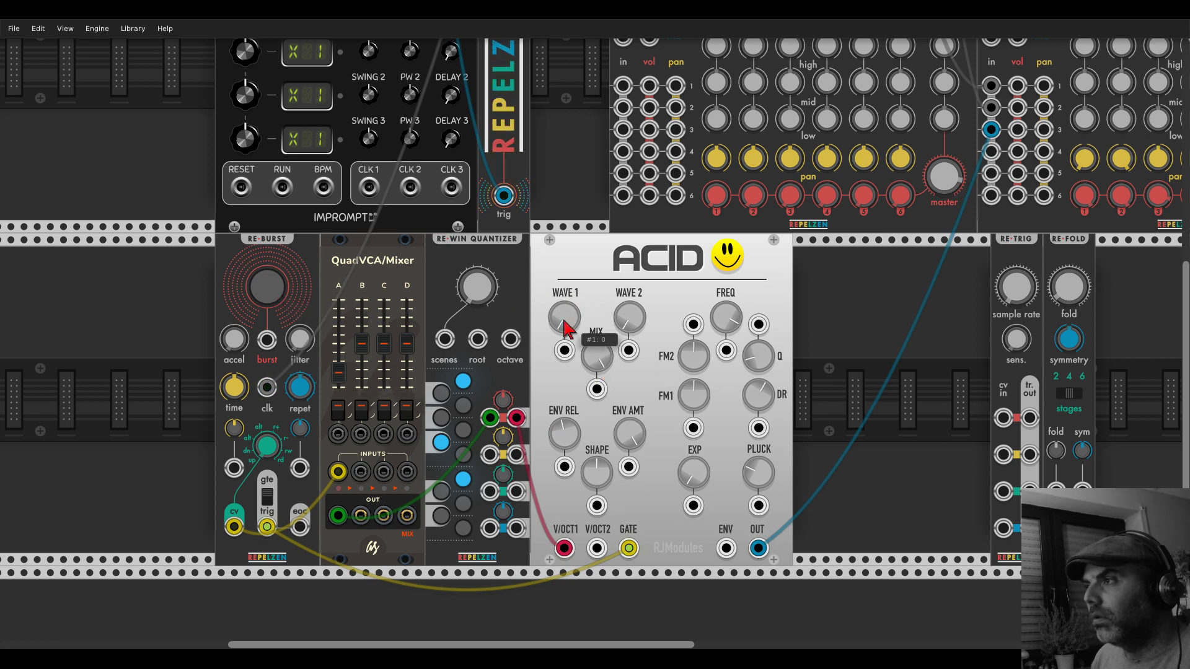
{"action": "left_click_drag", "start_coordinate": [574, 308], "coordinate": [631, 319]}
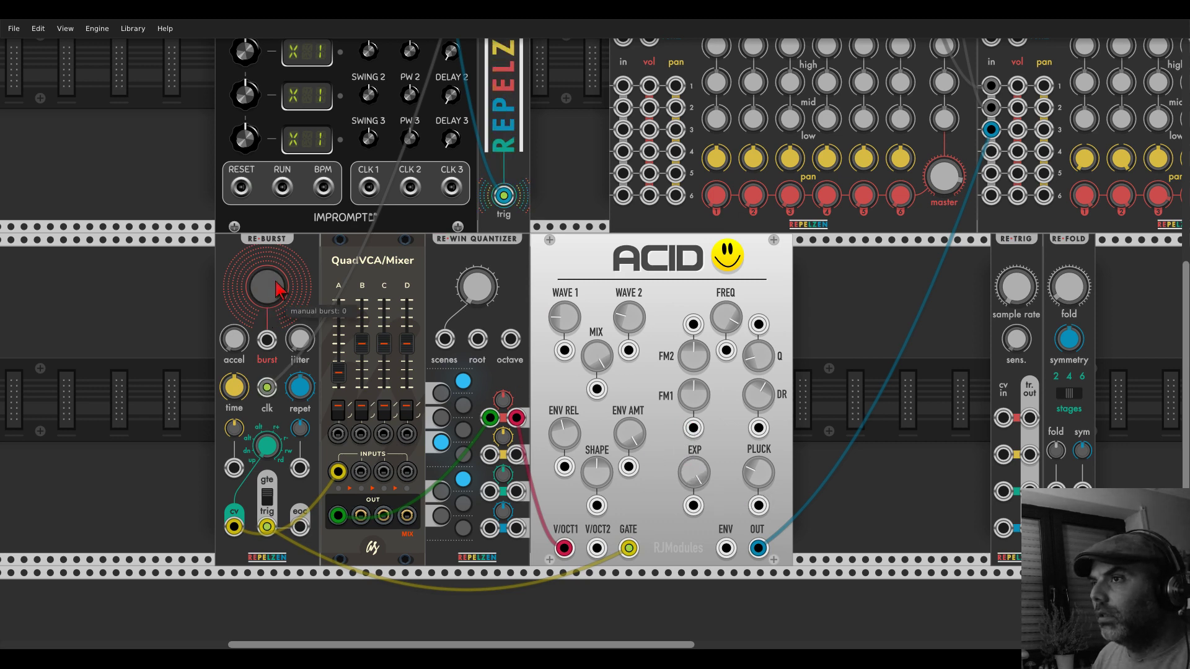
- Set Acid's EXP to about 0.32 and raise its PLUCK
{"action": "left_click_drag", "start_coordinate": [687, 485], "coordinate": [687, 471]}
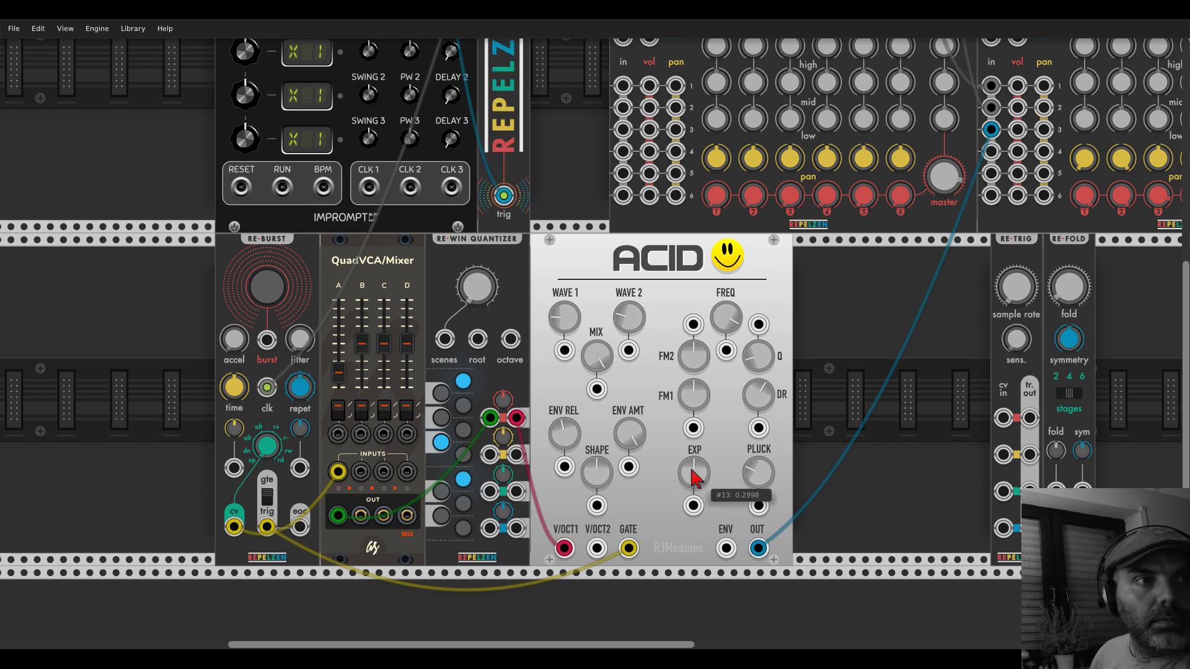
{"action": "left_click_drag", "start_coordinate": [694, 477], "coordinate": [694, 465]}
{"action": "left_click_drag", "start_coordinate": [758, 472], "coordinate": [757, 489]}
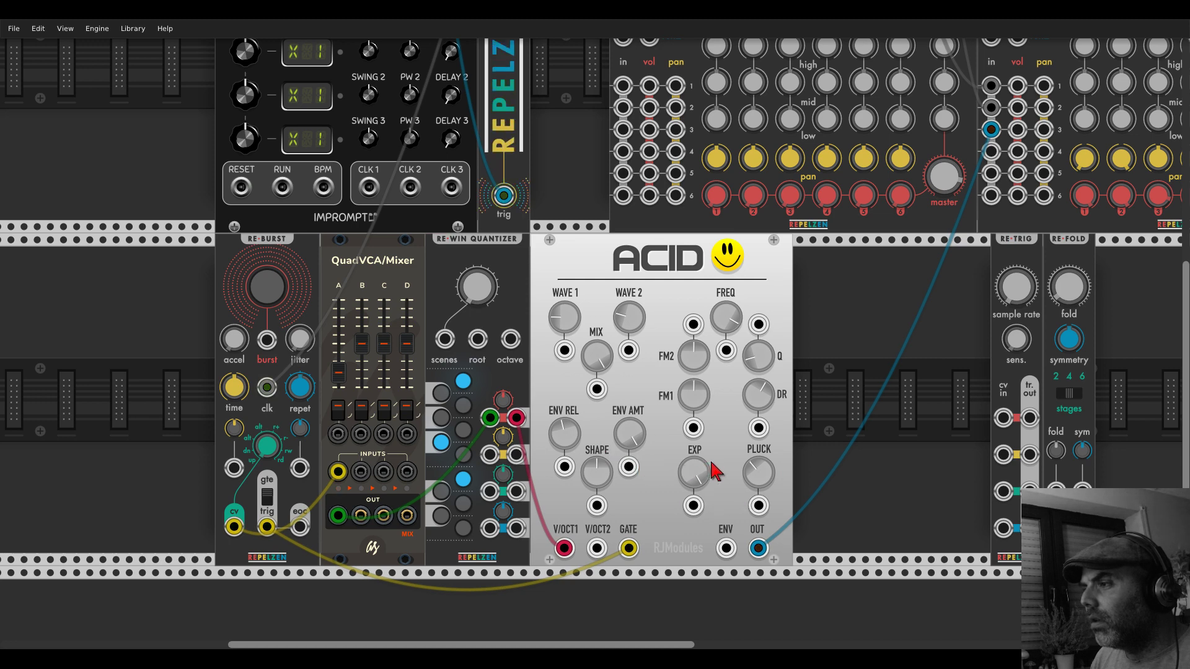
{"action": "mouse_move", "coordinate": [704, 471]}
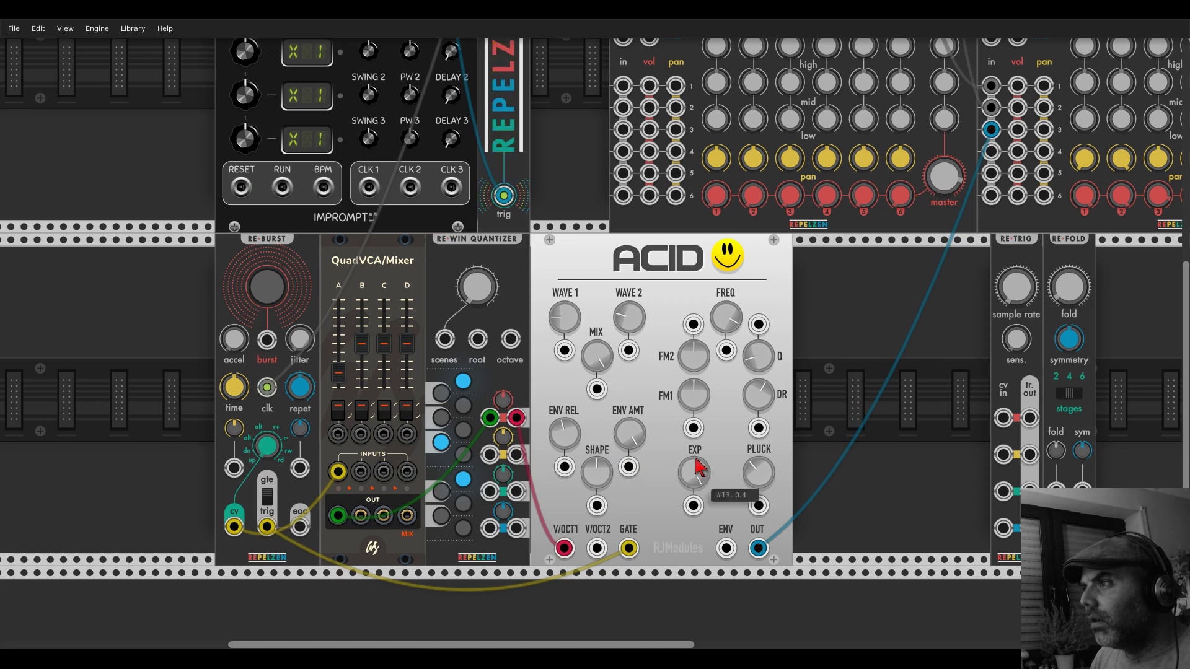
{"action": "left_click_drag", "start_coordinate": [700, 468], "coordinate": [699, 473]}
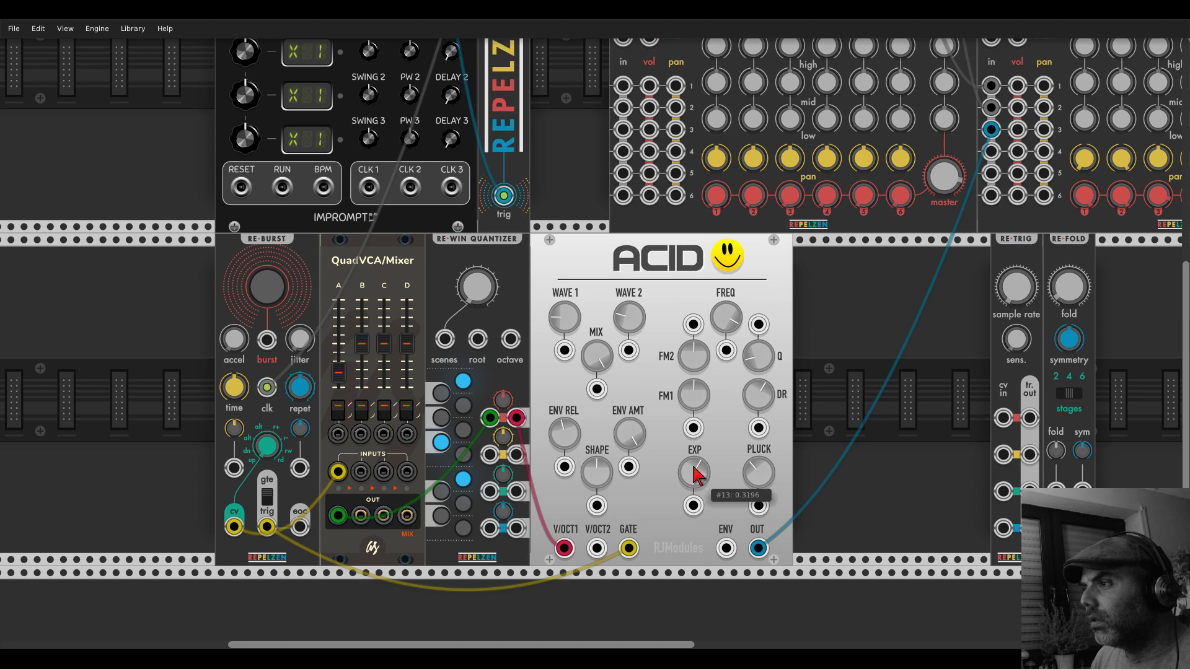
{"action": "left_click_drag", "start_coordinate": [597, 472], "coordinate": [596, 473]}
- Turn Acid's EXP down to its minimum and raise WAVE 1 to about a quarter turn
{"action": "left_click_drag", "start_coordinate": [693, 473], "coordinate": [693, 462]}
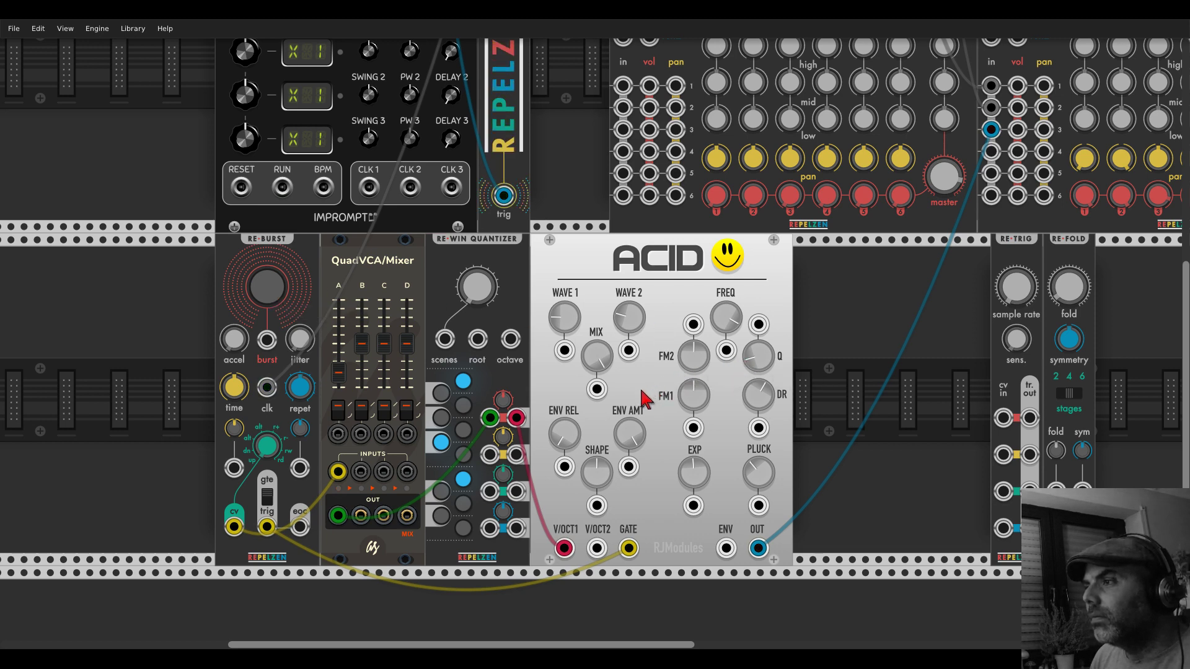
{"action": "left_click_drag", "start_coordinate": [682, 478], "coordinate": [681, 508]}
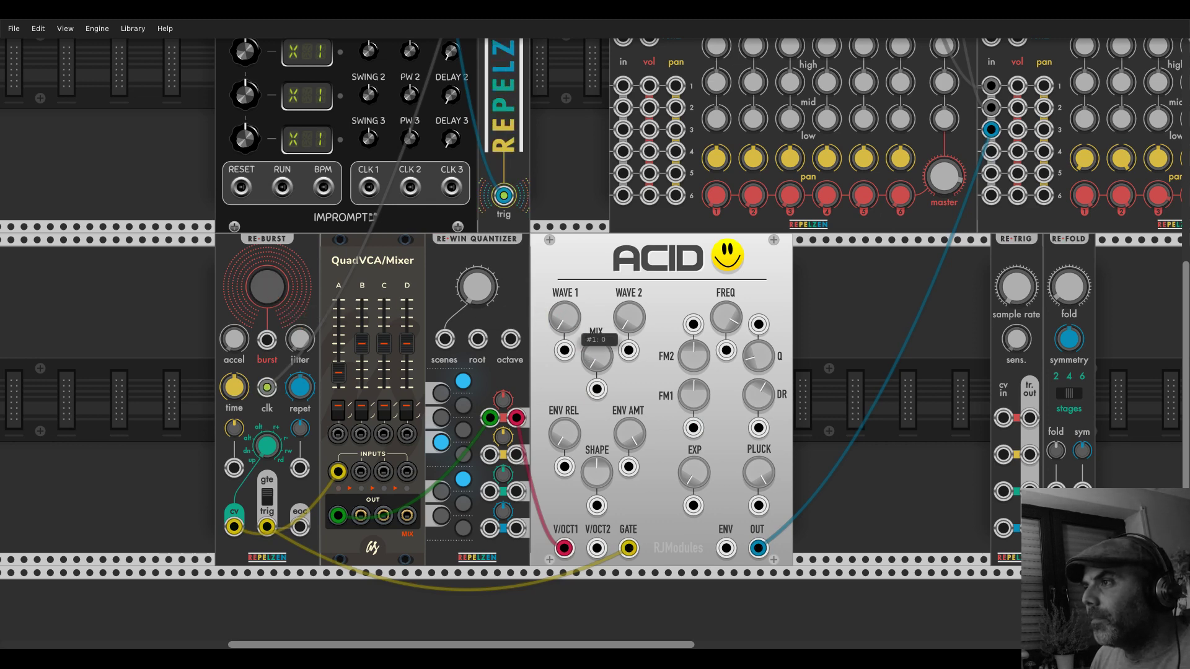
{"action": "left_click_drag", "start_coordinate": [565, 325], "coordinate": [565, 316]}
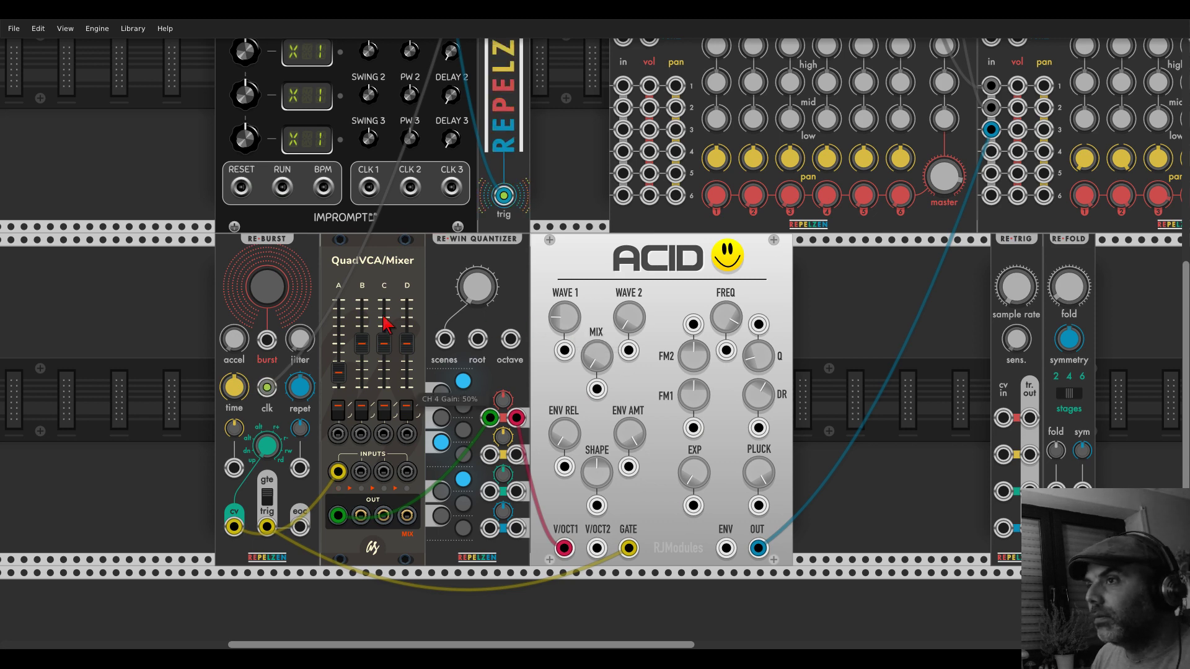
- Move RE-BURST's clock cable from CLOCKED's CLK output to CLK 1 and set the first clock ratio to X2
{"action": "scroll", "coordinate": [277, 325], "scroll_direction": "up", "scroll_amount": 5}
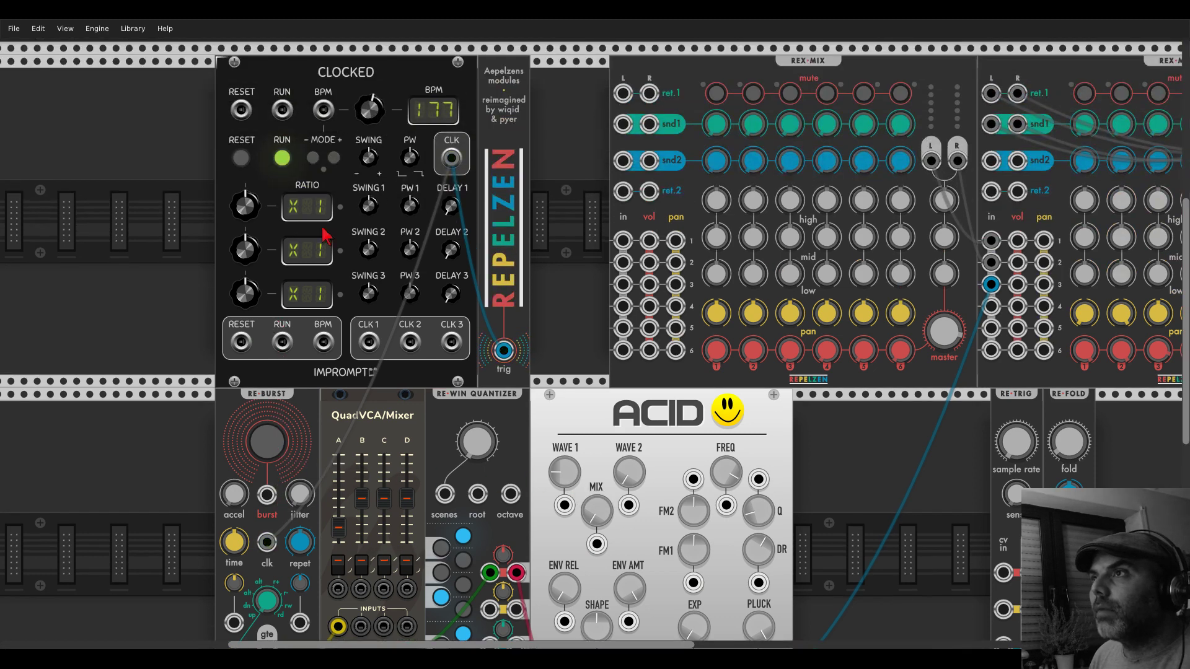
{"action": "left_click_drag", "start_coordinate": [451, 159], "coordinate": [368, 342]}
{"action": "left_click_drag", "start_coordinate": [246, 207], "coordinate": [245, 195]}
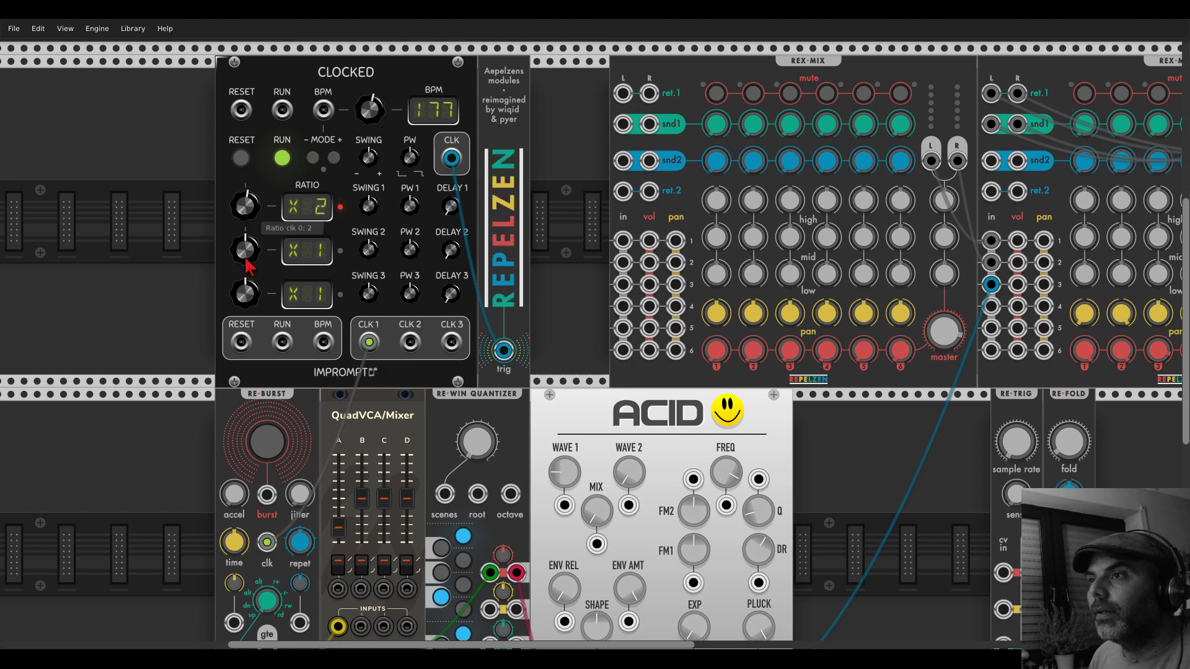
- Patch RE-BURST's eoc output back into its own burst input
{"action": "scroll", "coordinate": [261, 279], "scroll_direction": "down", "scroll_amount": 5}
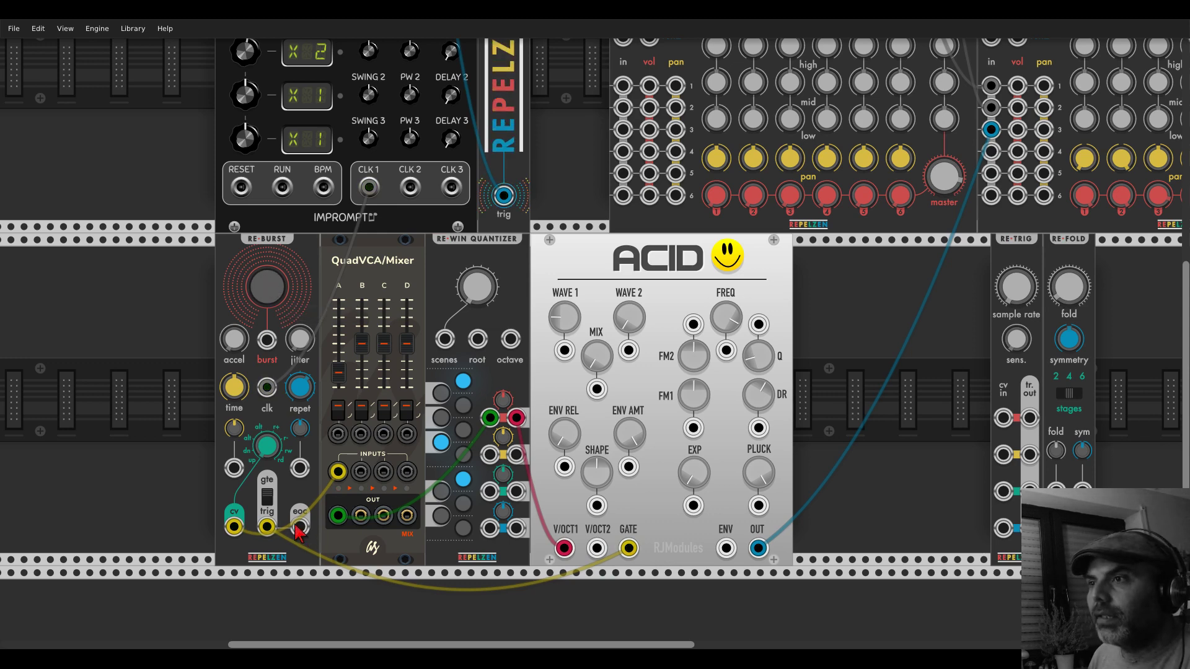
{"action": "left_click_drag", "start_coordinate": [299, 527], "coordinate": [266, 339]}
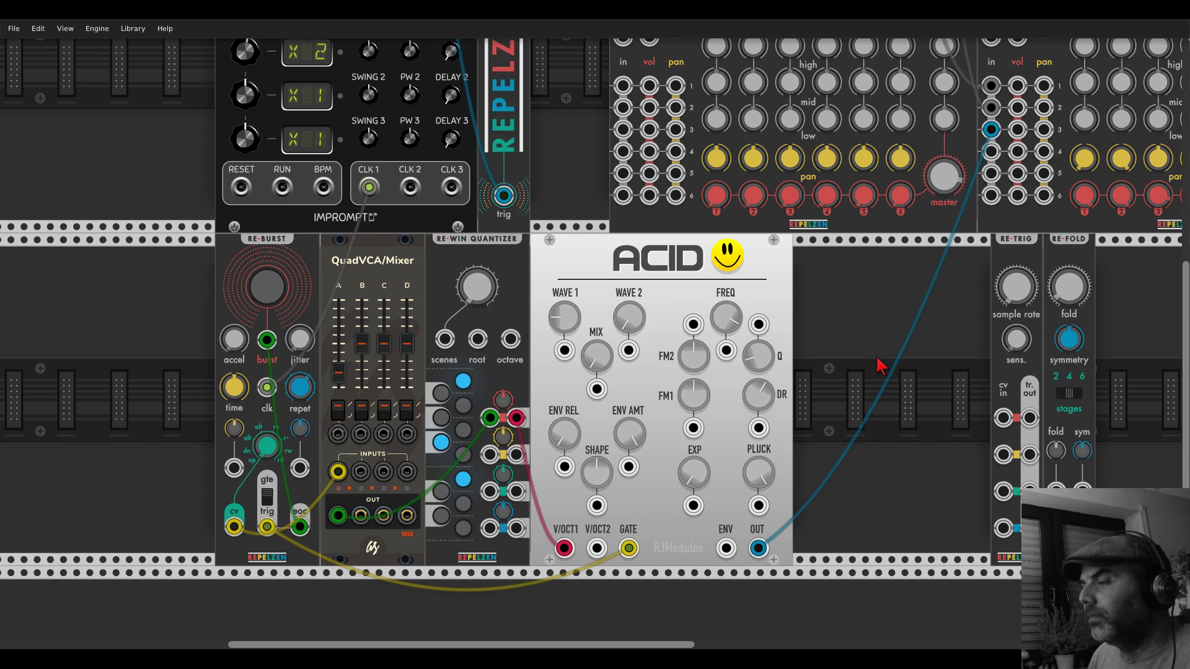
{"action": "scroll", "coordinate": [880, 366], "scroll_direction": "down", "scroll_amount": 2}
{"action": "scroll", "coordinate": [905, 337], "scroll_direction": "up", "scroll_amount": 1}
{"action": "scroll", "coordinate": [276, 384], "scroll_direction": "up", "scroll_amount": 2}
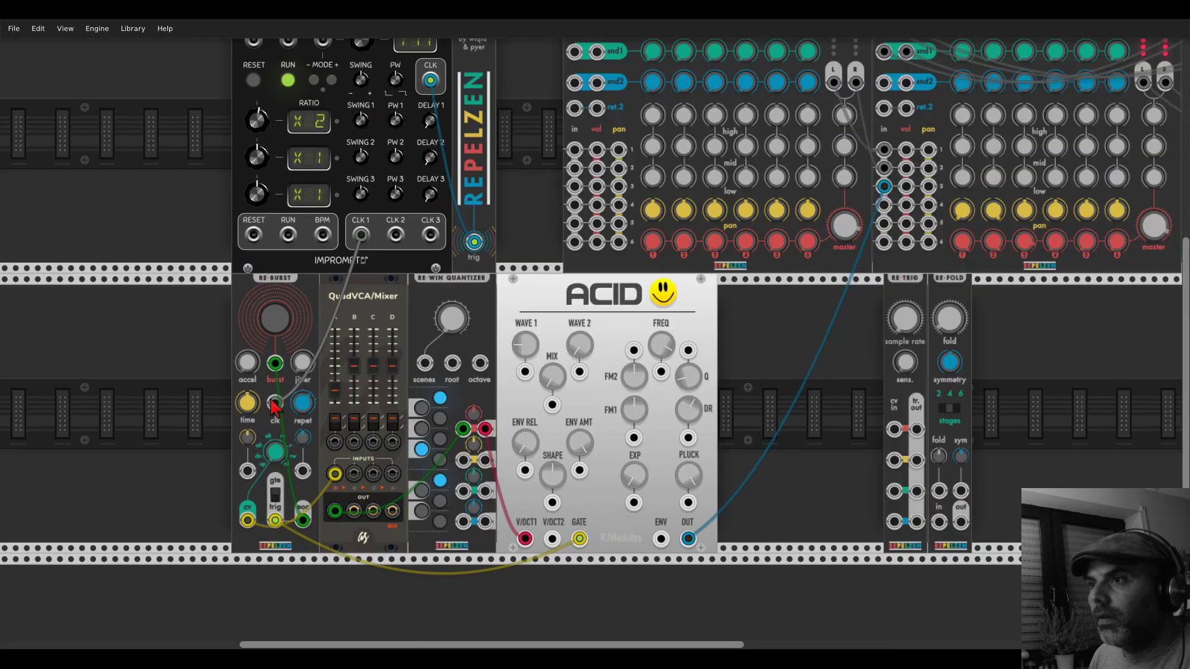
{"action": "scroll", "coordinate": [220, 407], "scroll_direction": "up", "scroll_amount": 1}
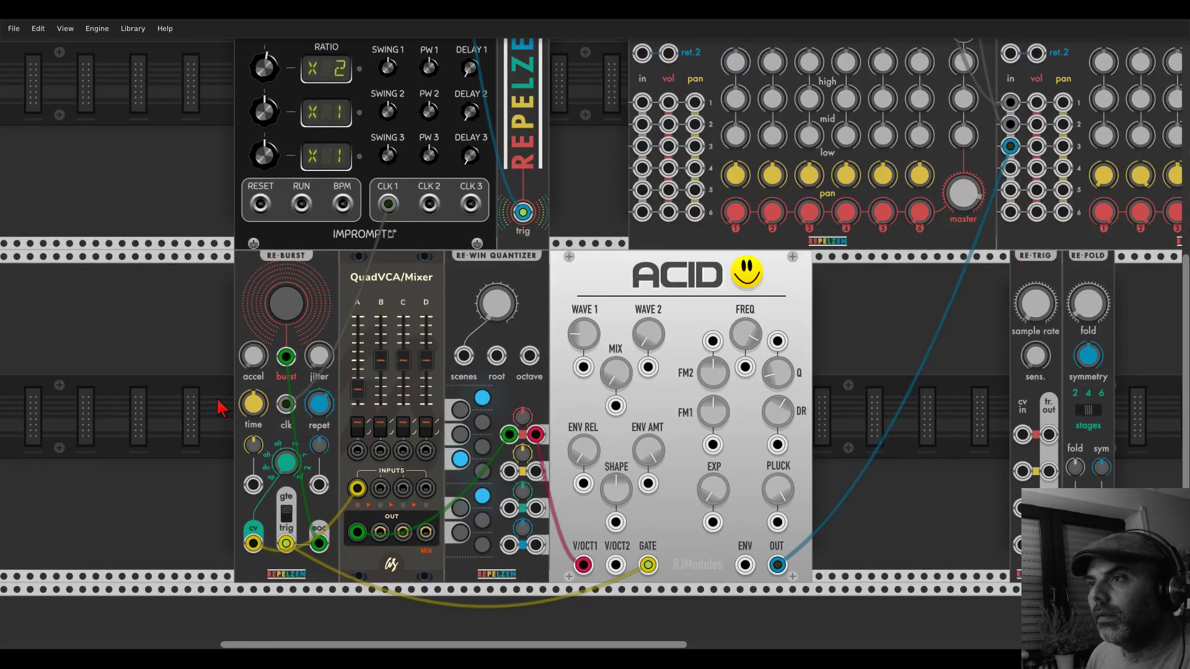
- Add a second RE-BURST module directly beside the existing one
{"action": "mouse_move", "coordinate": [258, 367]}
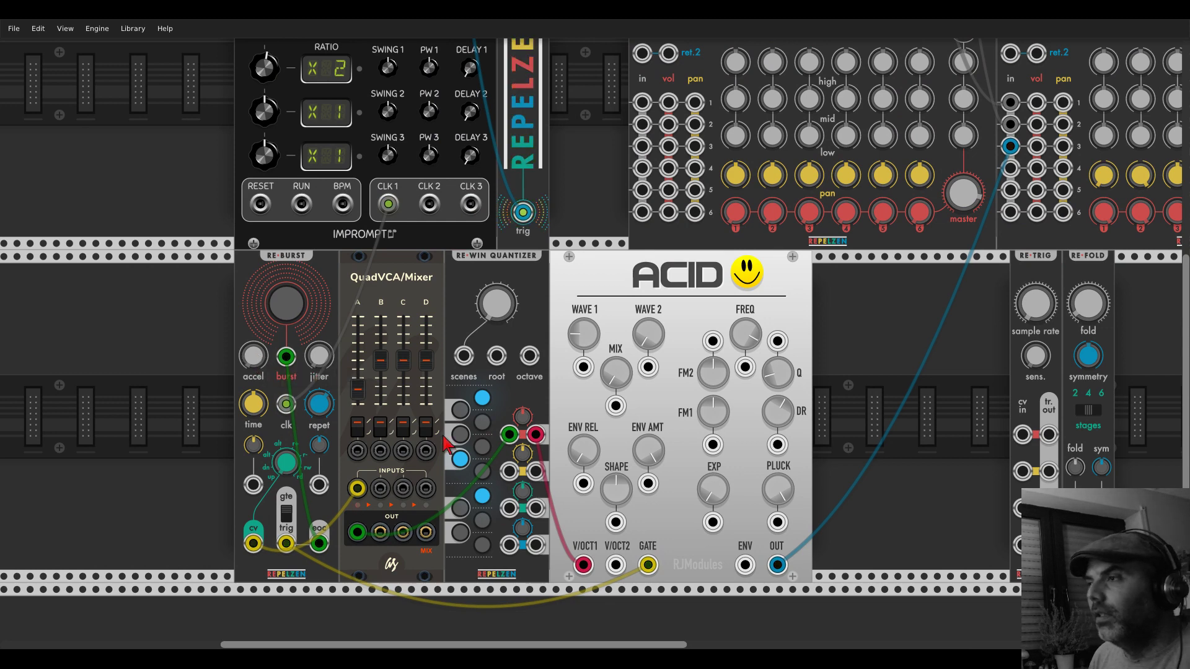
{"action": "mouse_move", "coordinate": [643, 347]}
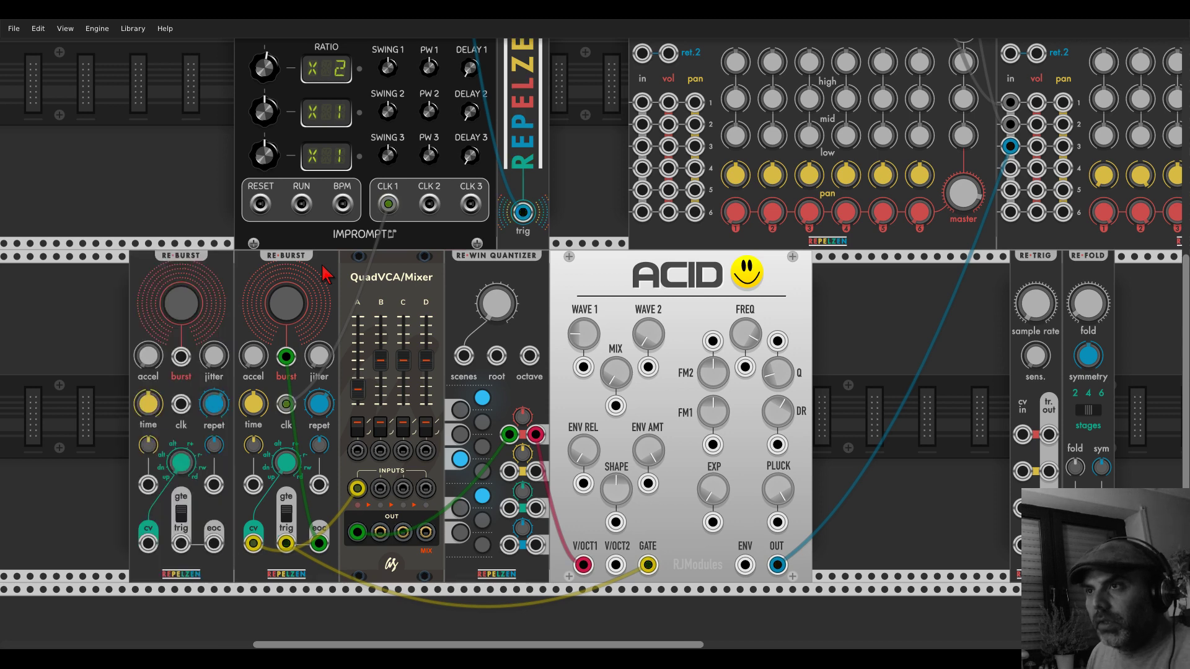
- Duplicate the RE-BURST module and patch the original's EOC output into the duplicate's burst input
{"action": "key", "text": "ctrl+d"}
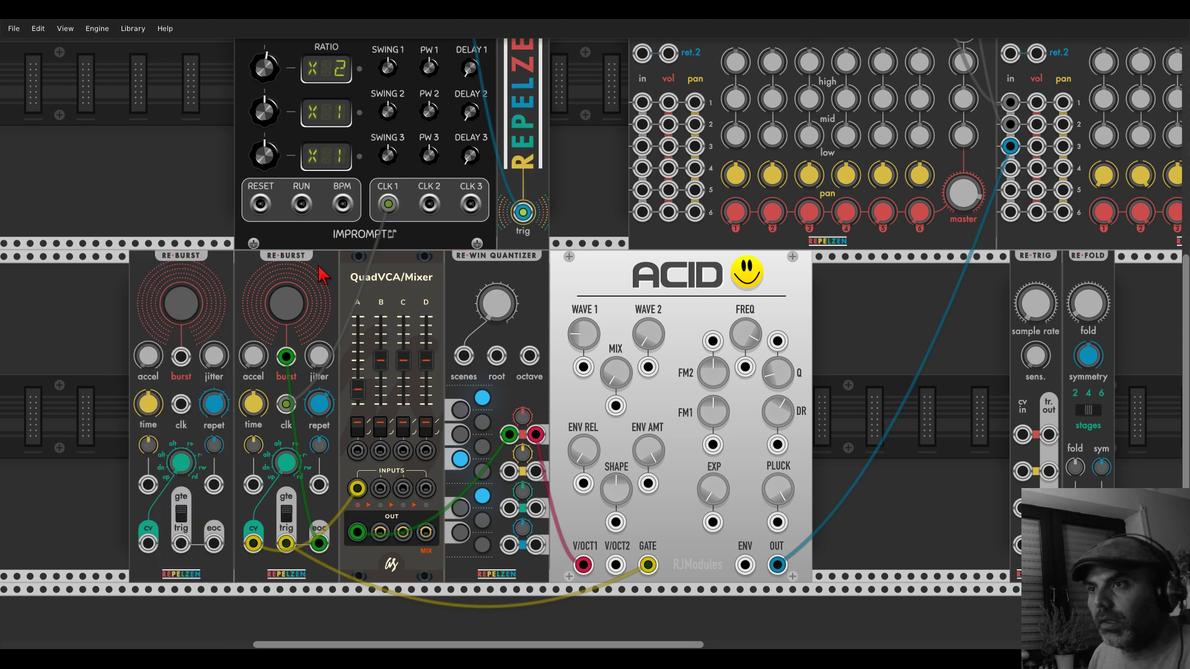
{"action": "left_click", "coordinate": [320, 544]}
{"action": "left_click_drag", "start_coordinate": [180, 356], "coordinate": [320, 544]}
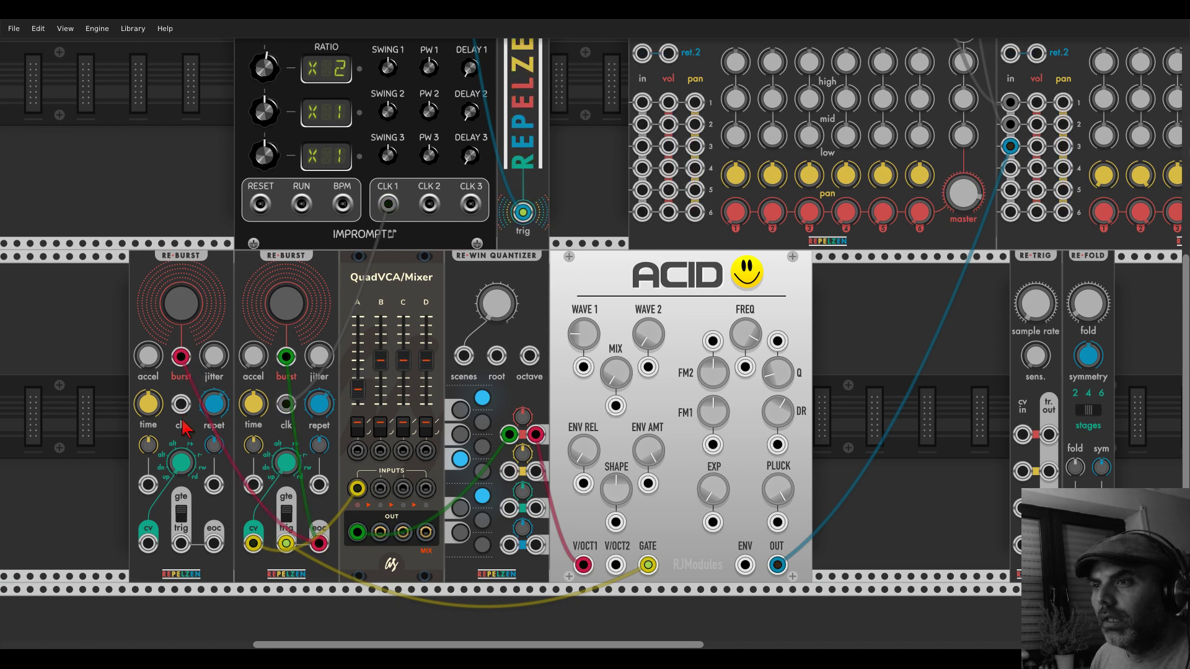
- Route the duplicate RE-BURST's CV through QuadVCA channel B and the quantizer's second channel into ACID's V/OCT2 input
{"action": "mouse_move", "coordinate": [181, 470]}
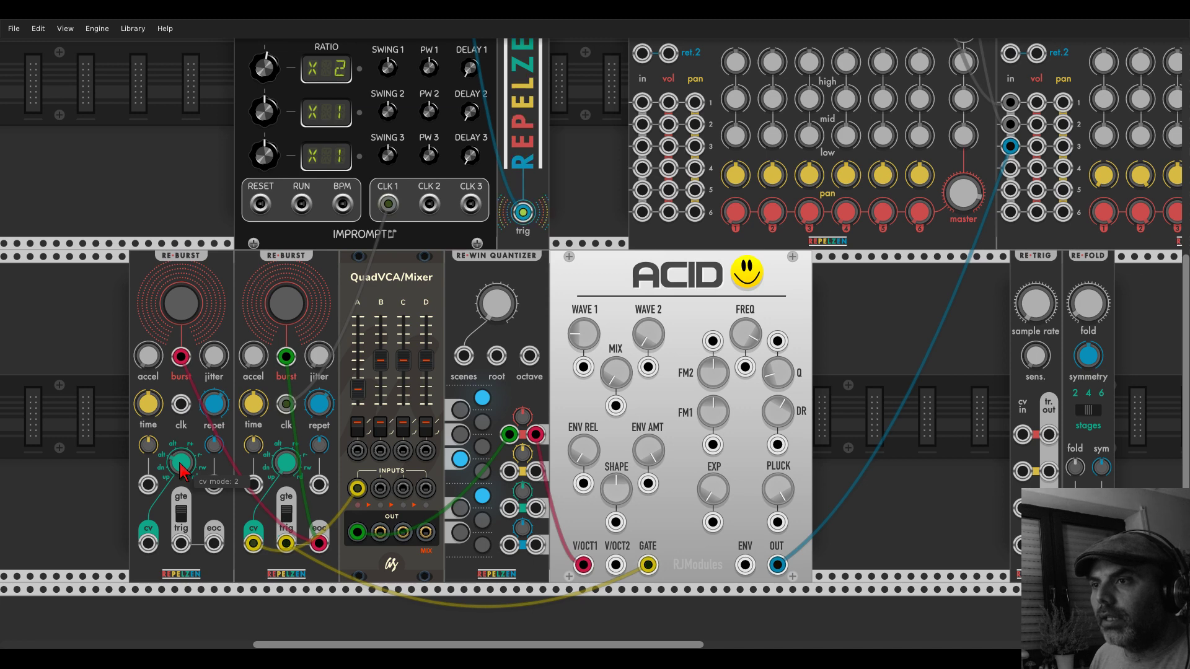
{"action": "left_click_drag", "start_coordinate": [147, 543], "coordinate": [380, 489]}
{"action": "left_click_drag", "start_coordinate": [380, 532], "coordinate": [615, 564]}
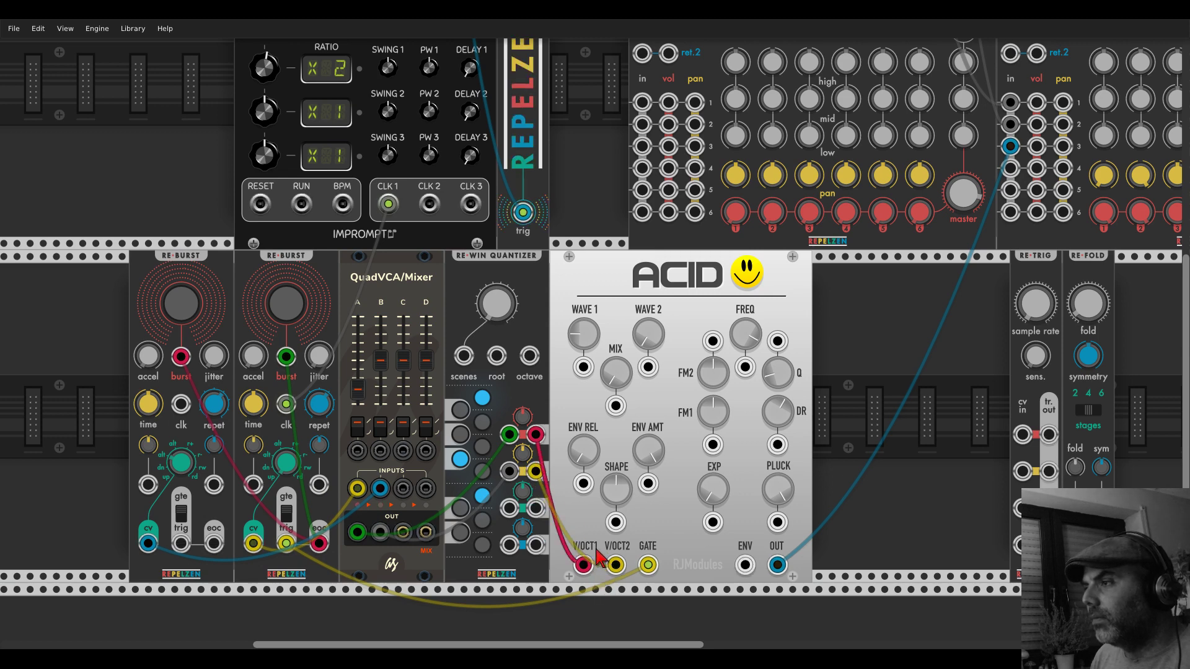
- Set ACID's WAVE 2 to 2 and MIX to about 0.174, and raise its Q
{"action": "left_click_drag", "start_coordinate": [620, 375], "coordinate": [648, 323]}
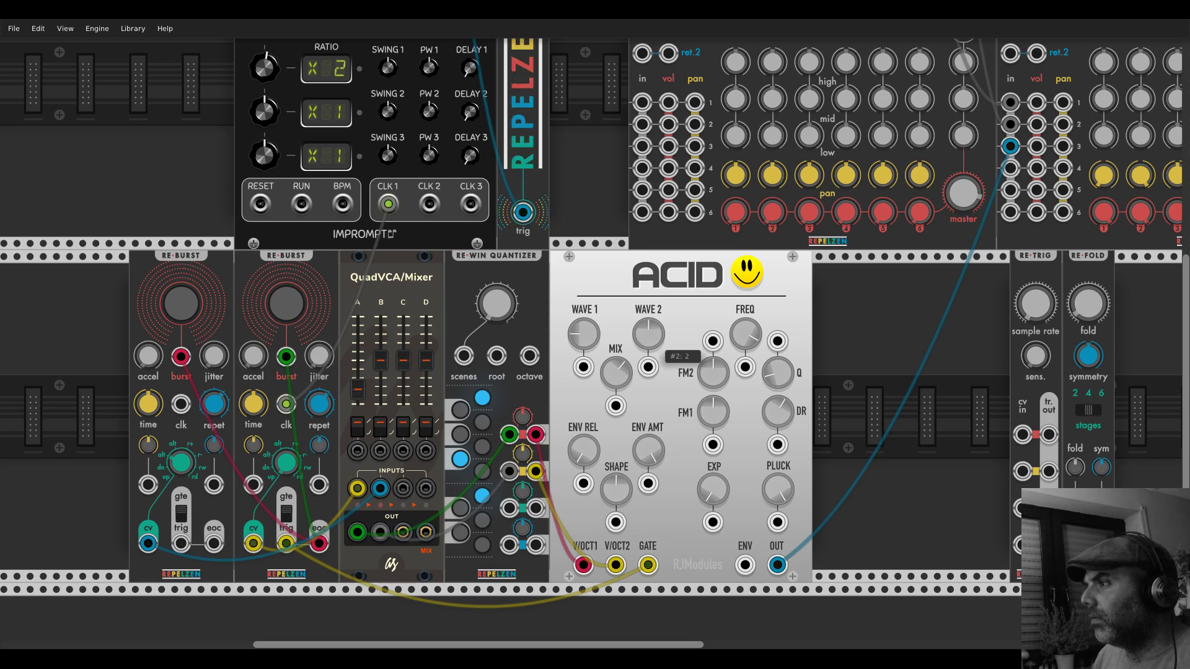
{"action": "left_click_drag", "start_coordinate": [615, 372], "coordinate": [615, 387]}
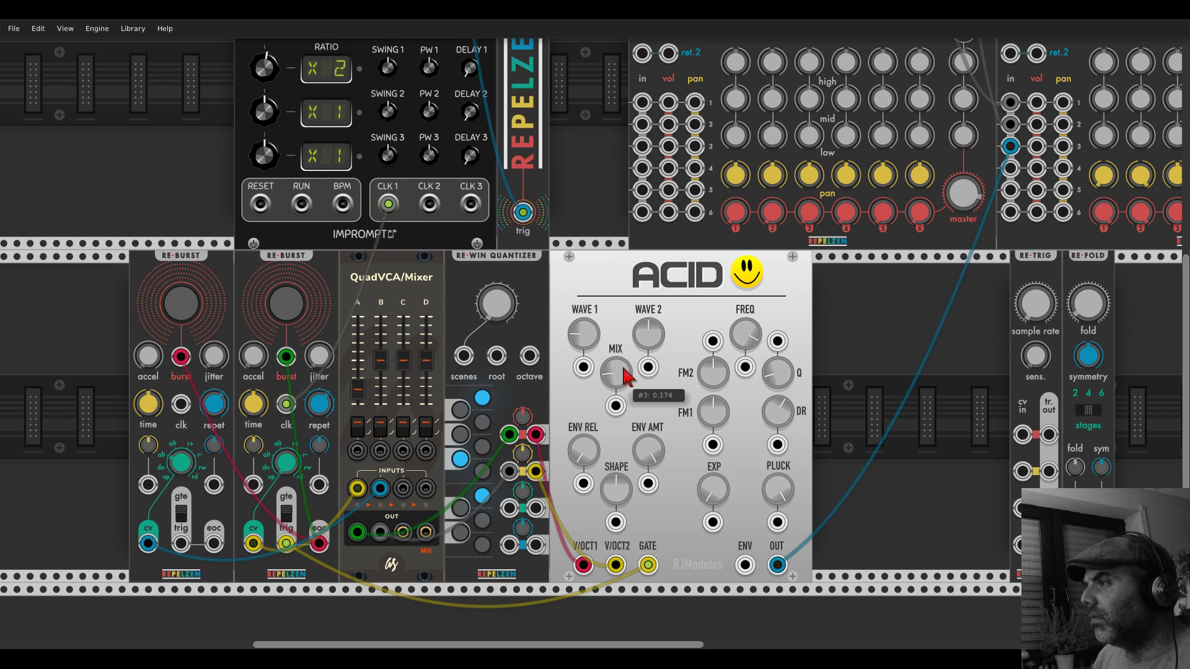
{"action": "left_click_drag", "start_coordinate": [777, 412], "coordinate": [786, 378]}
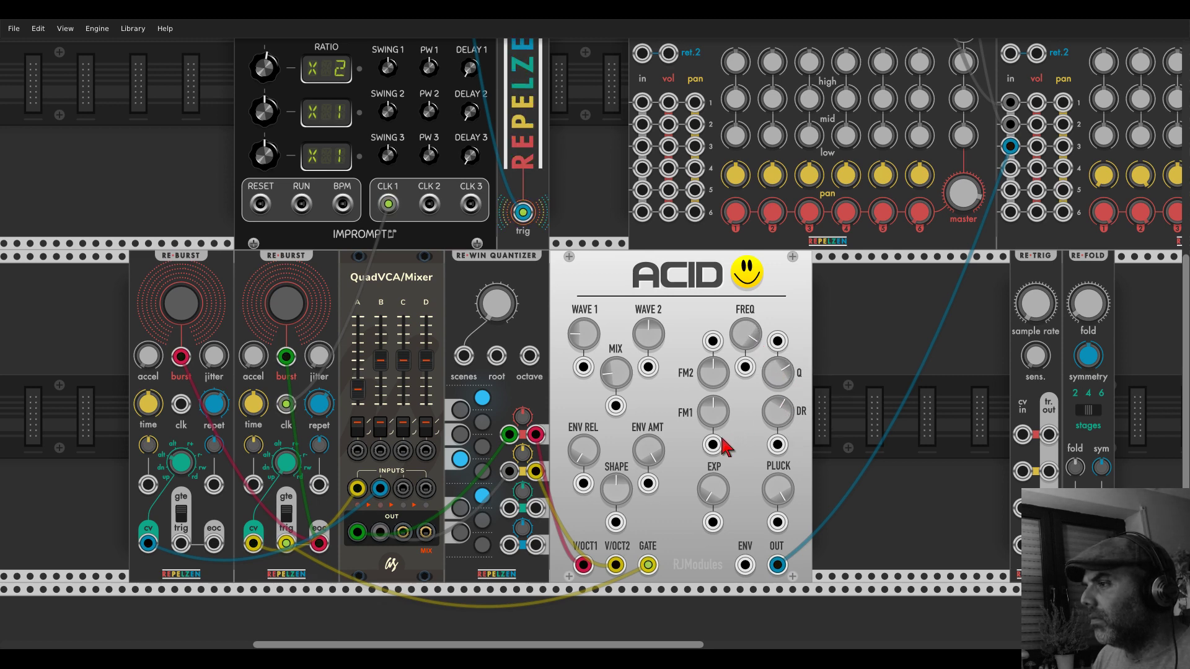
- Delete the duplicate RE-BURST module and remove the quantizer's second-channel cables from QuadVCA output B and to ACID's V/OCT2
{"action": "left_click_drag", "start_coordinate": [616, 564], "coordinate": [512, 477]}
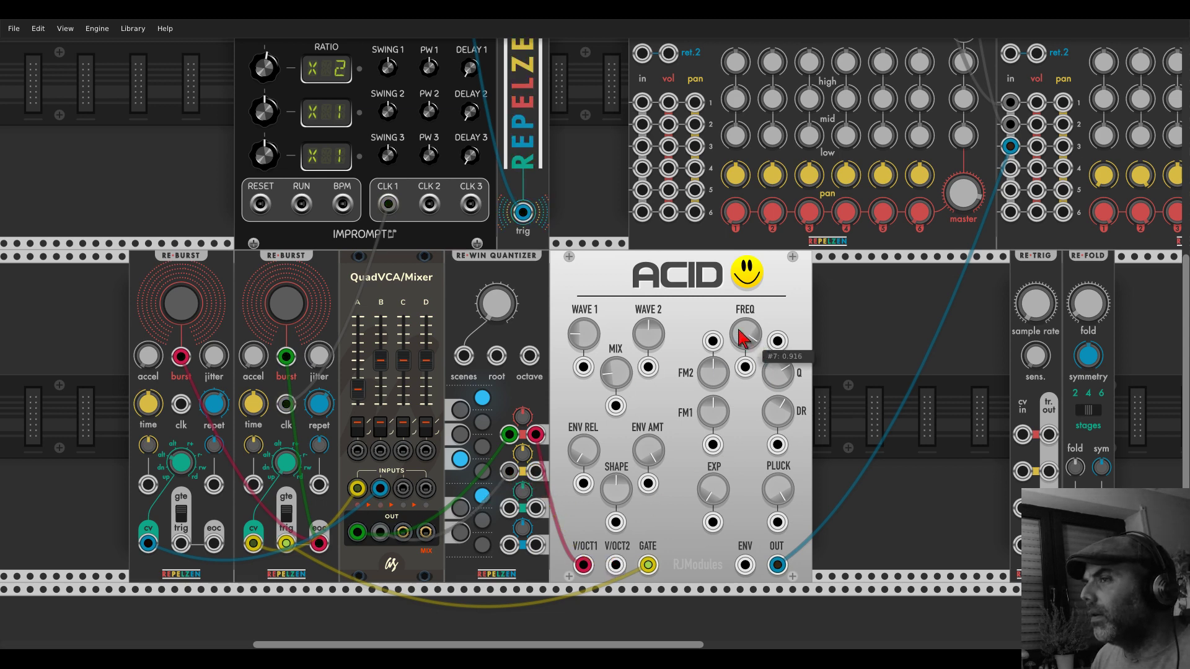
{"action": "right_click", "coordinate": [187, 268]}
{"action": "left_click", "coordinate": [202, 375]}
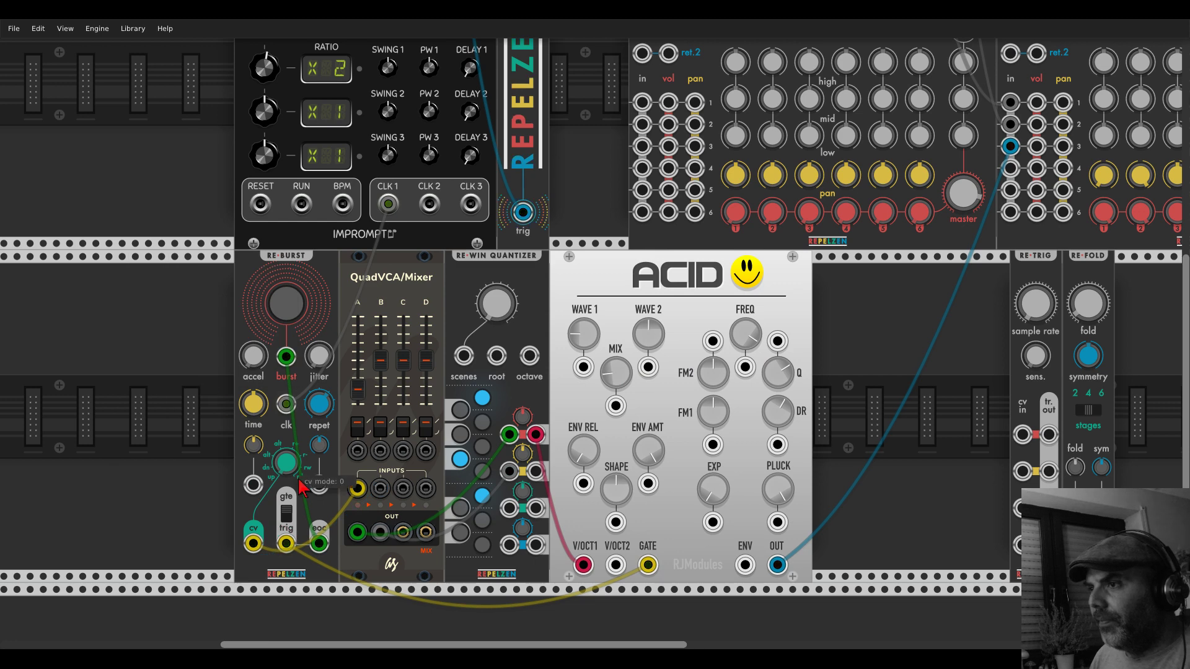
{"action": "left_click_drag", "start_coordinate": [391, 534], "coordinate": [513, 483]}
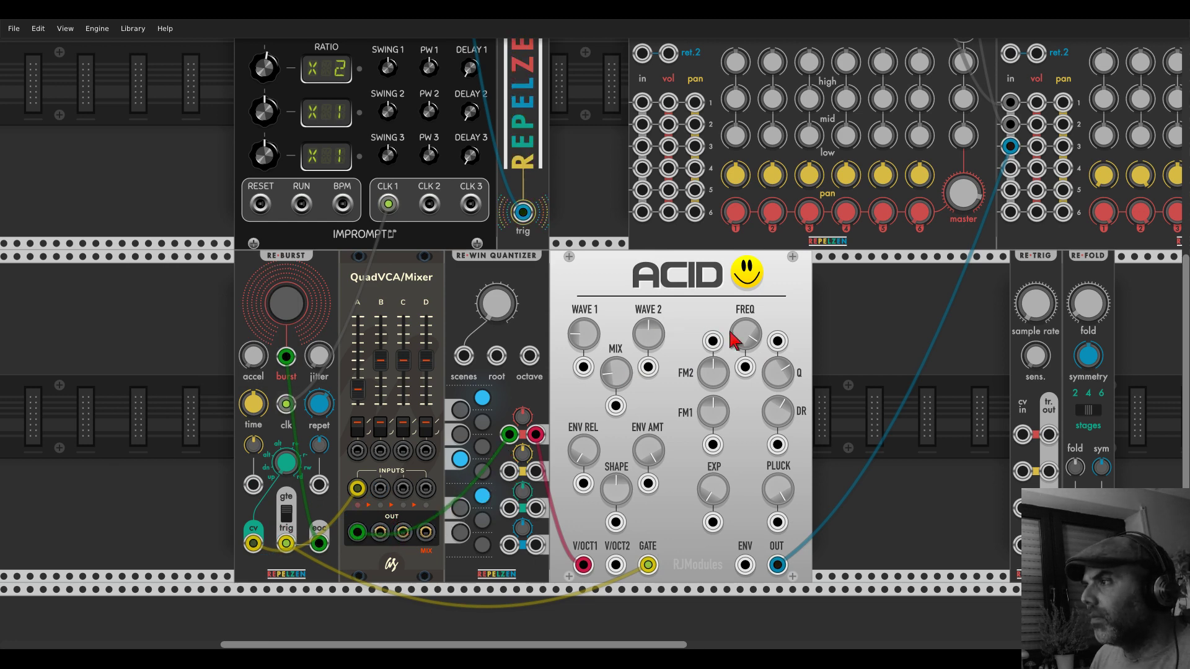
- Patch the RE-BURST CV output into the input below ACID's FREQ knob and fine-tune FREQ
{"action": "left_click_drag", "start_coordinate": [777, 373], "coordinate": [252, 544]}
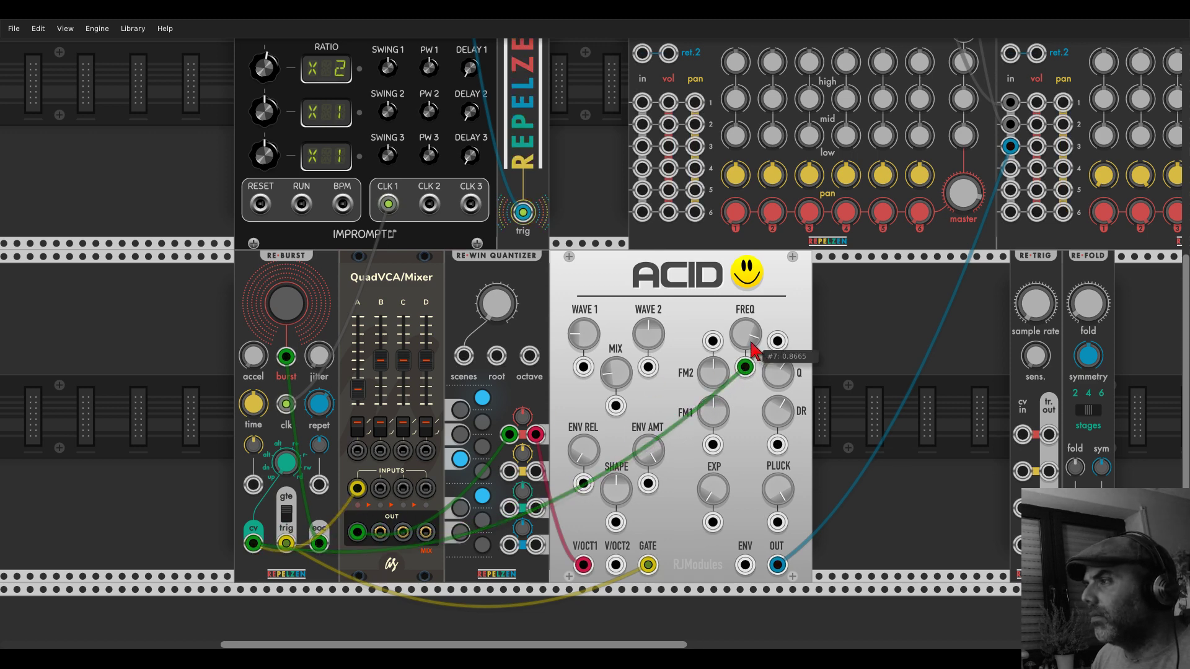
{"action": "mouse_move", "coordinate": [746, 330]}
{"action": "left_mouse_down"}
{"action": "mouse_move", "coordinate": [745, 347]}
{"action": "mouse_move", "coordinate": [752, 335]}
{"action": "left_mouse_up"}
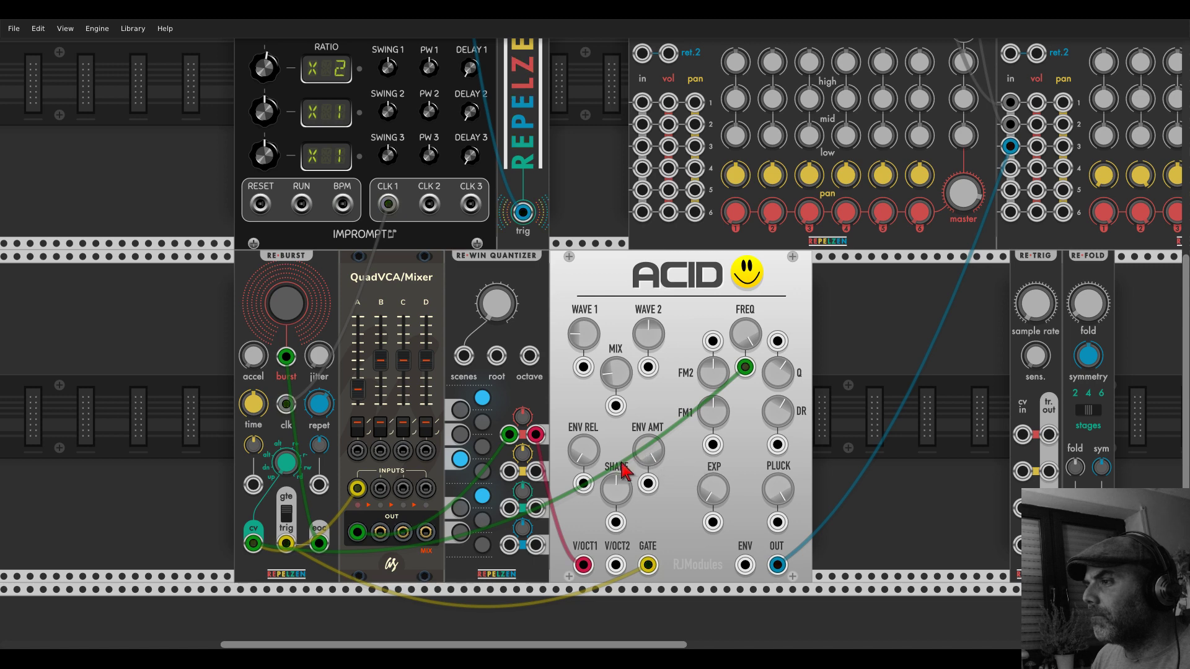
- Set ACID's SHAPE to about -0.704 and EXP to about 0.29, and lower its PLUCK
{"action": "mouse_move", "coordinate": [616, 488]}
{"action": "left_mouse_down"}
{"action": "mouse_move", "coordinate": [616, 505]}
{"action": "mouse_move", "coordinate": [616, 475]}
{"action": "mouse_move", "coordinate": [616, 508]}
{"action": "left_mouse_up"}
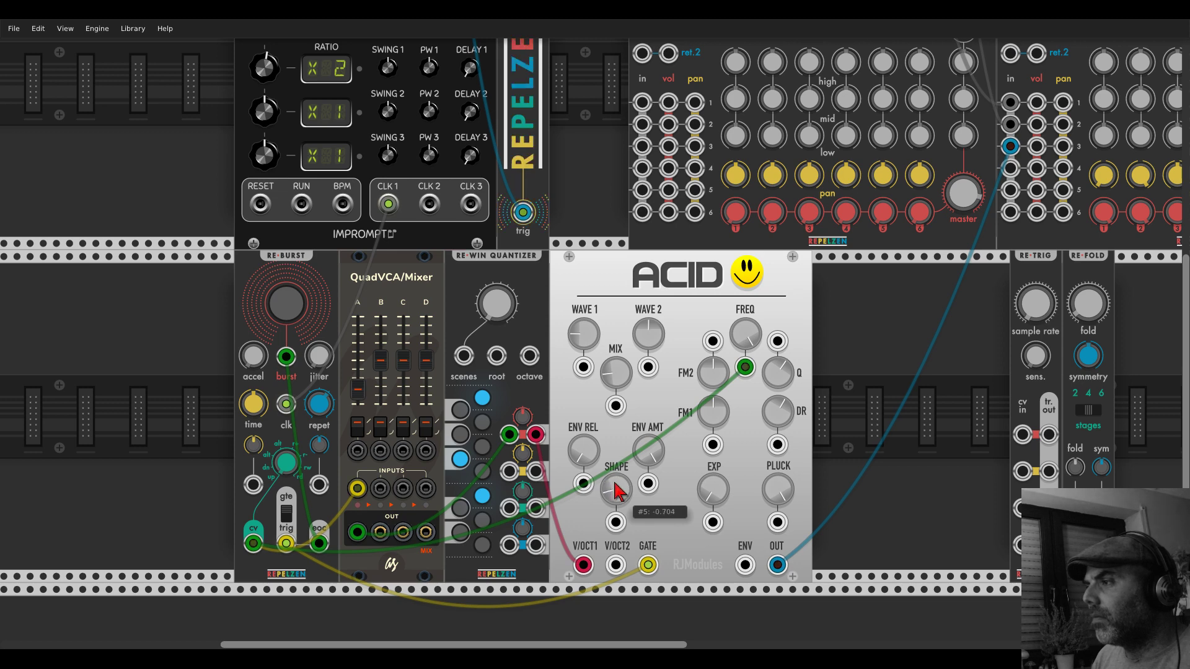
{"action": "left_click_drag", "start_coordinate": [714, 490], "coordinate": [714, 487]}
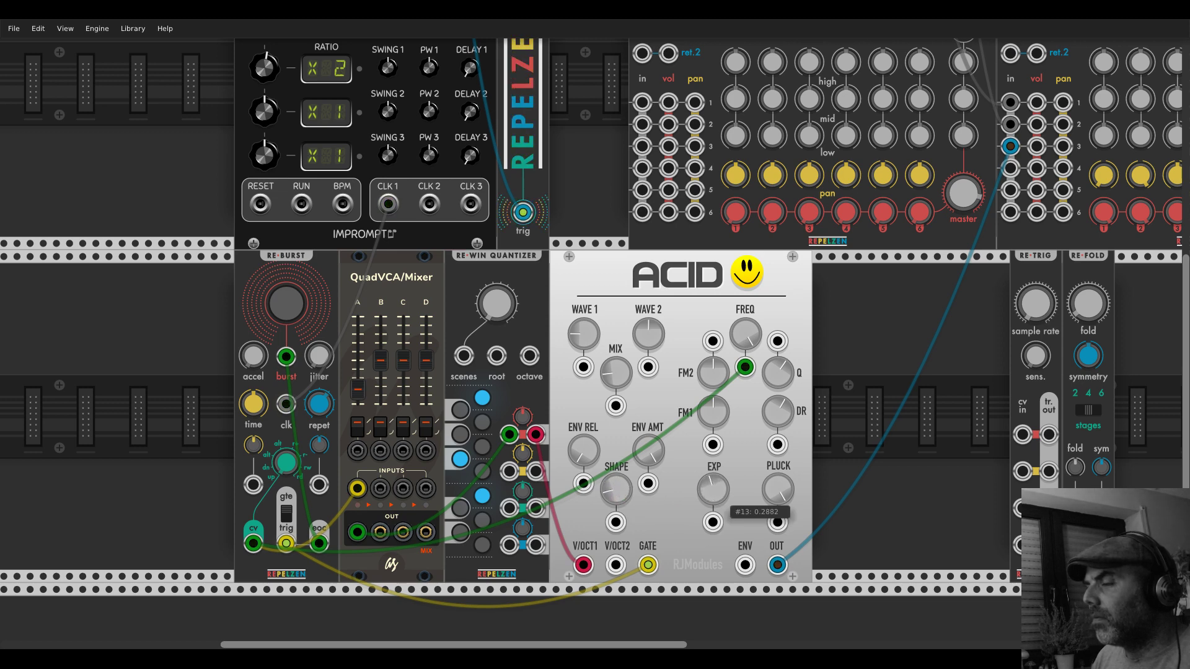
{"action": "mouse_move", "coordinate": [714, 490]}
{"action": "left_mouse_down"}
{"action": "mouse_move", "coordinate": [777, 505]}
{"action": "mouse_move", "coordinate": [714, 489]}
{"action": "left_mouse_up"}
- Set ACID's WAVE 1 to 1, turn MIX fully down, lower FREQ, and raise DR
{"action": "left_click_drag", "start_coordinate": [616, 373], "coordinate": [615, 373]}
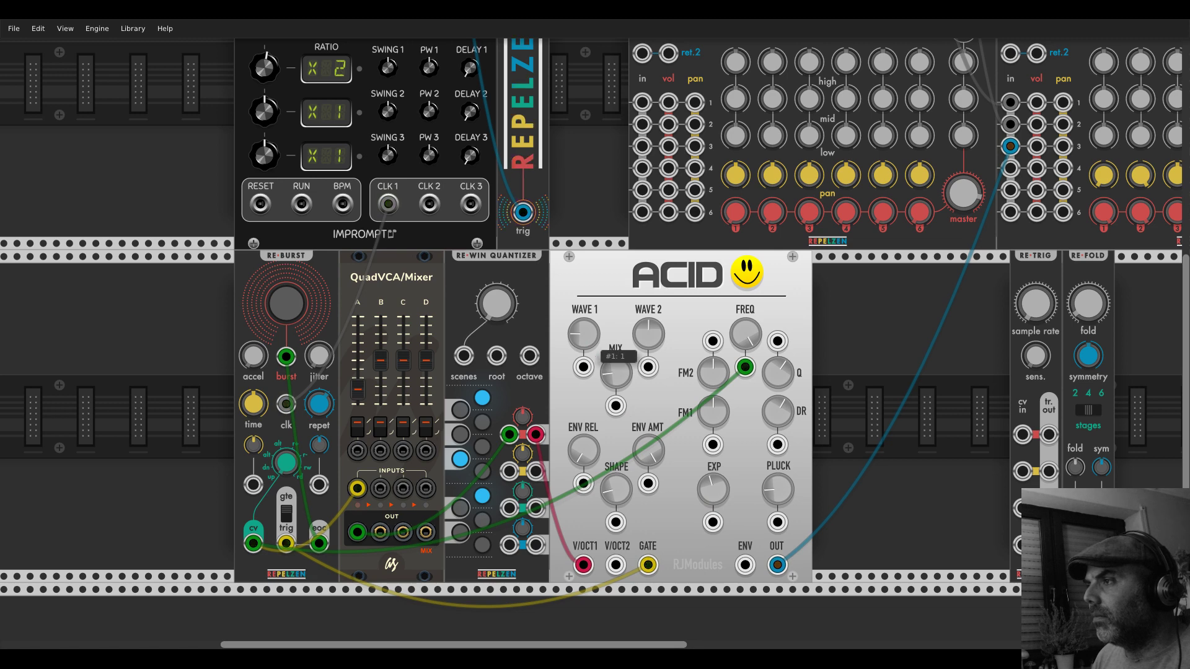
{"action": "left_click_drag", "start_coordinate": [583, 335], "coordinate": [583, 336]}
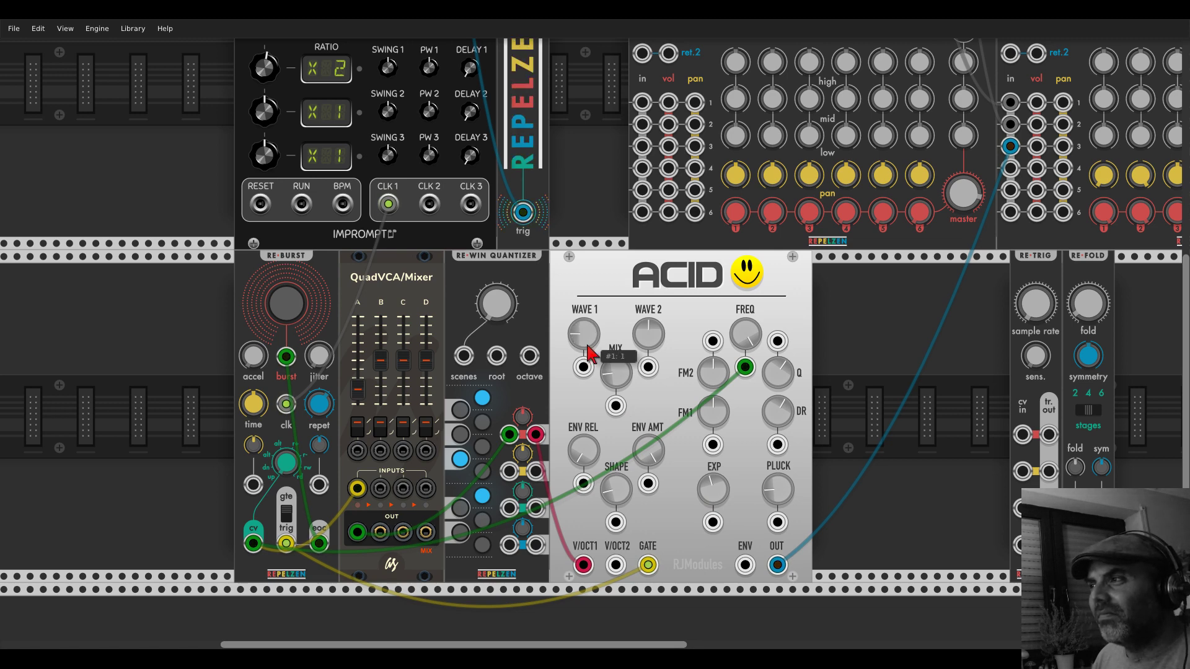
{"action": "left_click_drag", "start_coordinate": [615, 372], "coordinate": [642, 404]}
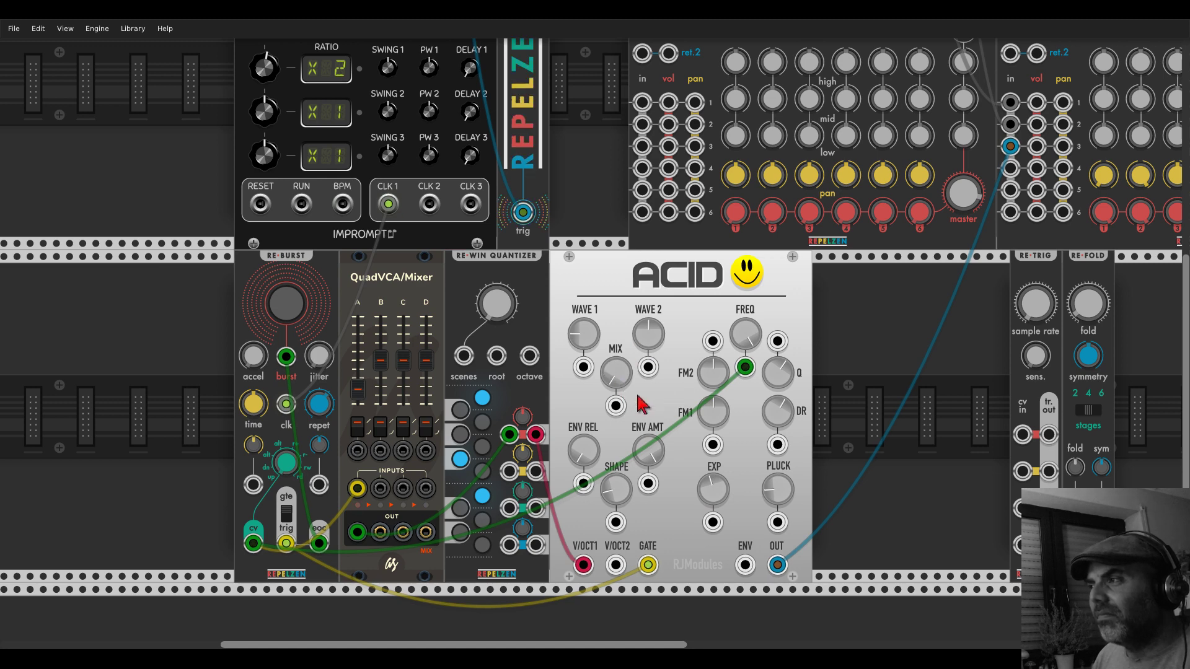
{"action": "mouse_move", "coordinate": [751, 344]}
{"action": "left_mouse_down"}
{"action": "mouse_move", "coordinate": [749, 397]}
{"action": "mouse_move", "coordinate": [750, 340]}
{"action": "left_mouse_up"}
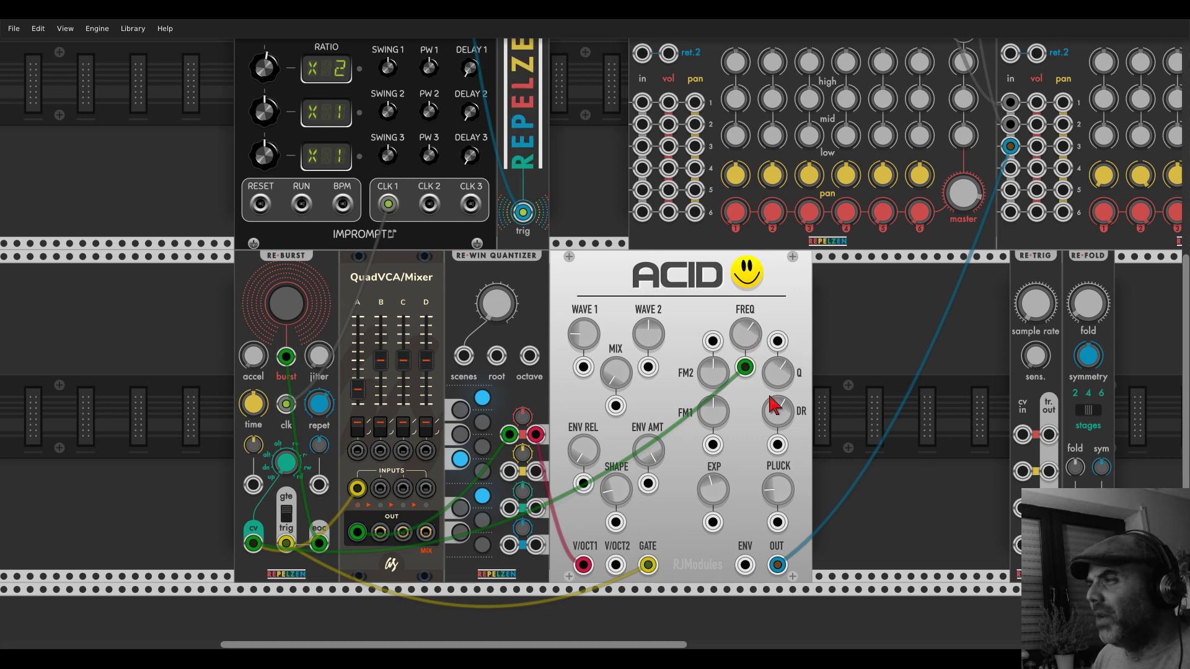
{"action": "left_click_drag", "start_coordinate": [778, 411], "coordinate": [778, 377]}
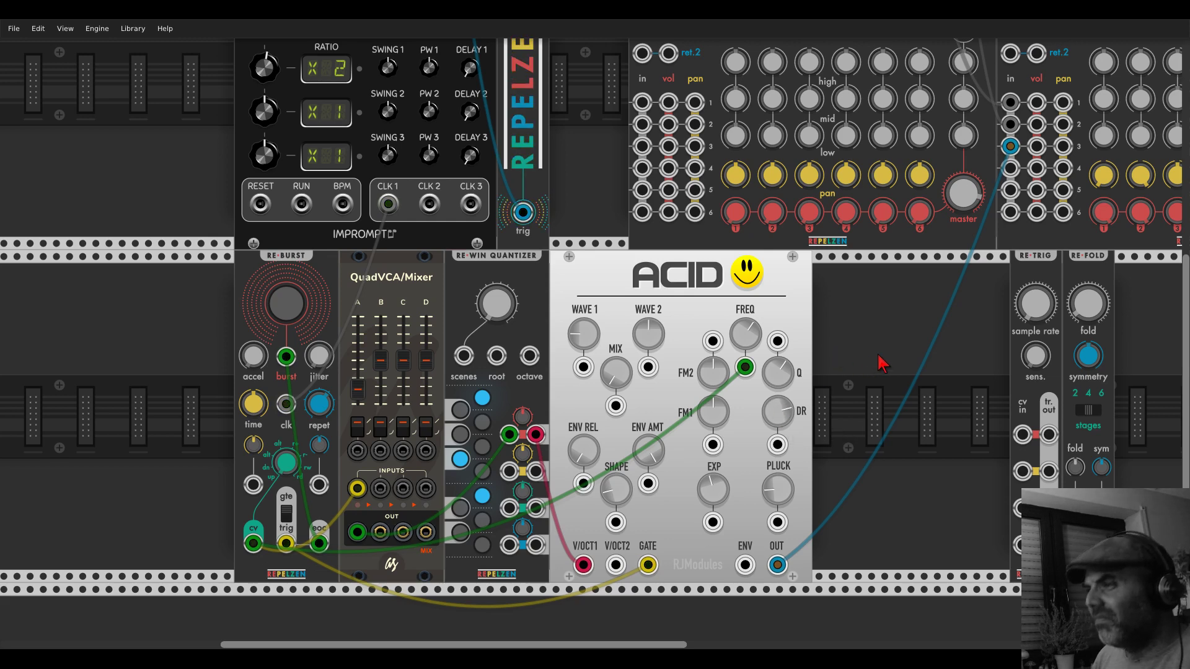
{"action": "scroll", "coordinate": [883, 365], "scroll_direction": "up", "scroll_amount": 5}
{"action": "scroll", "coordinate": [884, 364], "scroll_direction": "right", "scroll_amount": 7}
{"action": "mouse_move", "coordinate": [928, 168]}
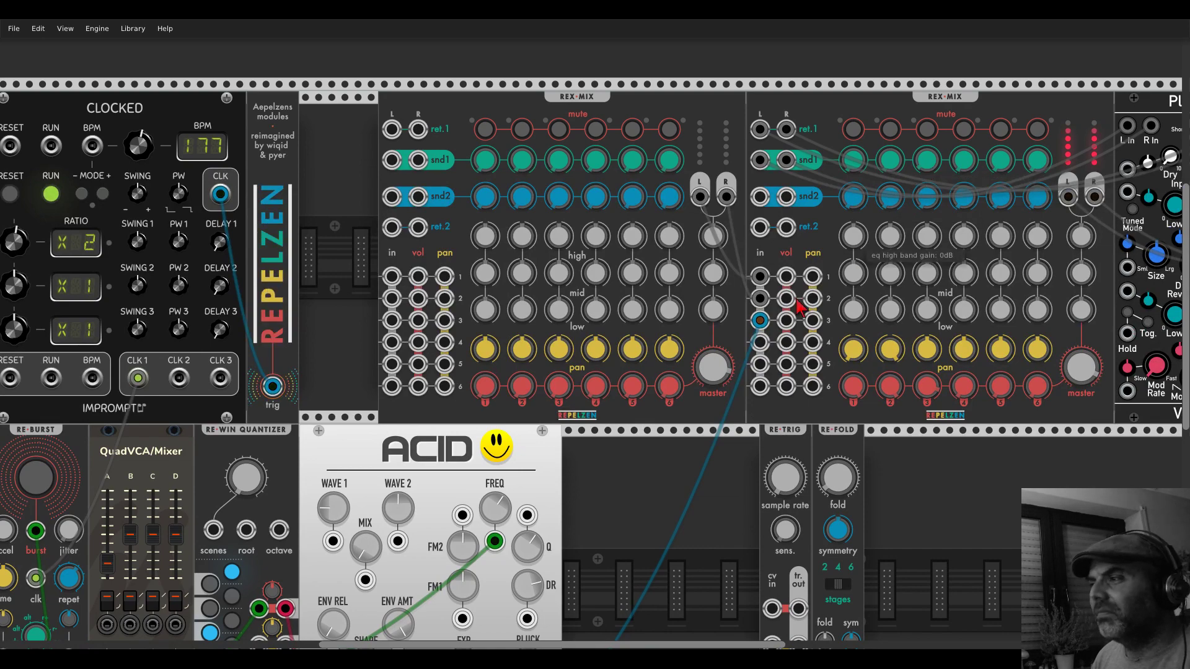
{"action": "scroll", "coordinate": [752, 314], "scroll_direction": "down", "scroll_amount": 5}
{"action": "left_click_drag", "start_coordinate": [712, 374], "coordinate": [880, 304]}
{"action": "scroll", "coordinate": [880, 304], "scroll_direction": "down", "scroll_amount": 2}
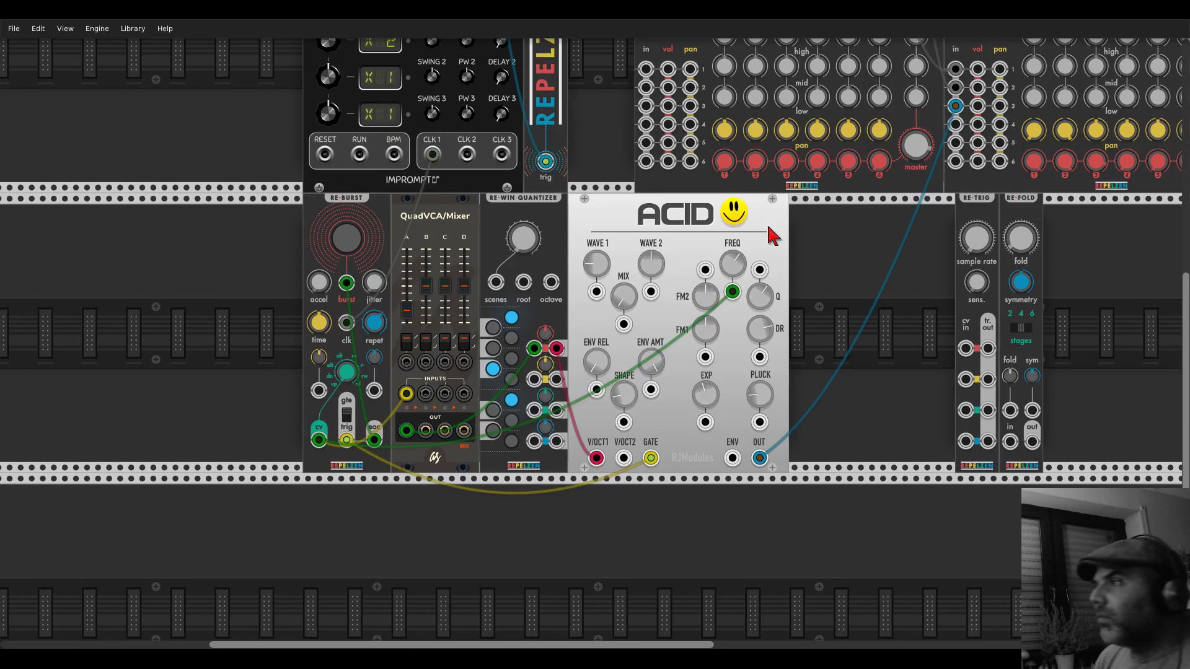
{"action": "mouse_move", "coordinate": [735, 212]}
{"action": "left_mouse_down"}
{"action": "mouse_move", "coordinate": [735, 245]}
{"action": "mouse_move", "coordinate": [735, 218]}
{"action": "left_mouse_up"}
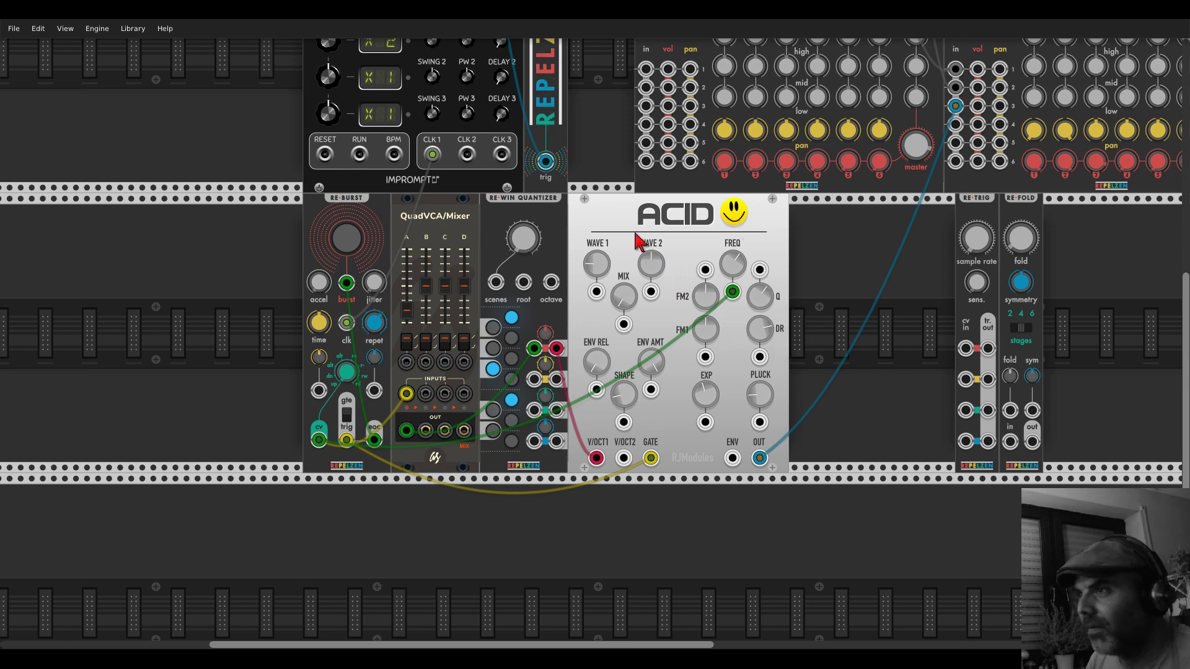
- Open the module library for the empty row below ACID and search for "sequencer"
{"action": "scroll", "coordinate": [636, 238], "scroll_direction": "down", "scroll_amount": 2}
{"action": "scroll", "coordinate": [628, 270], "scroll_direction": "down", "scroll_amount": 3}
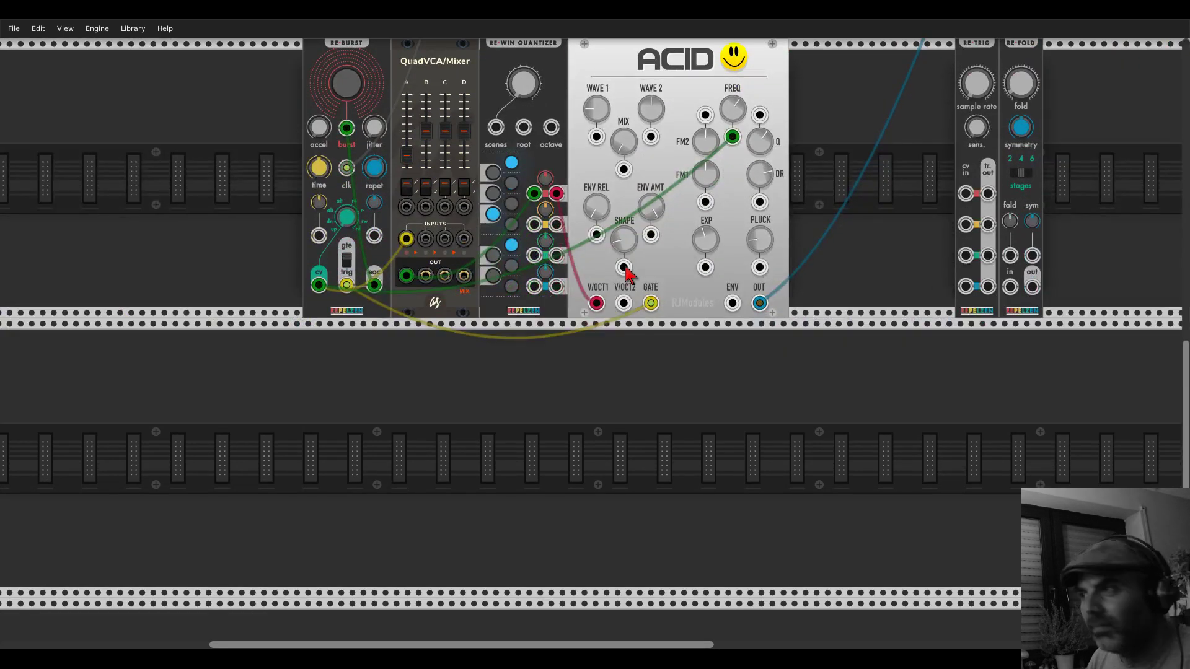
{"action": "right_click", "coordinate": [604, 417]}
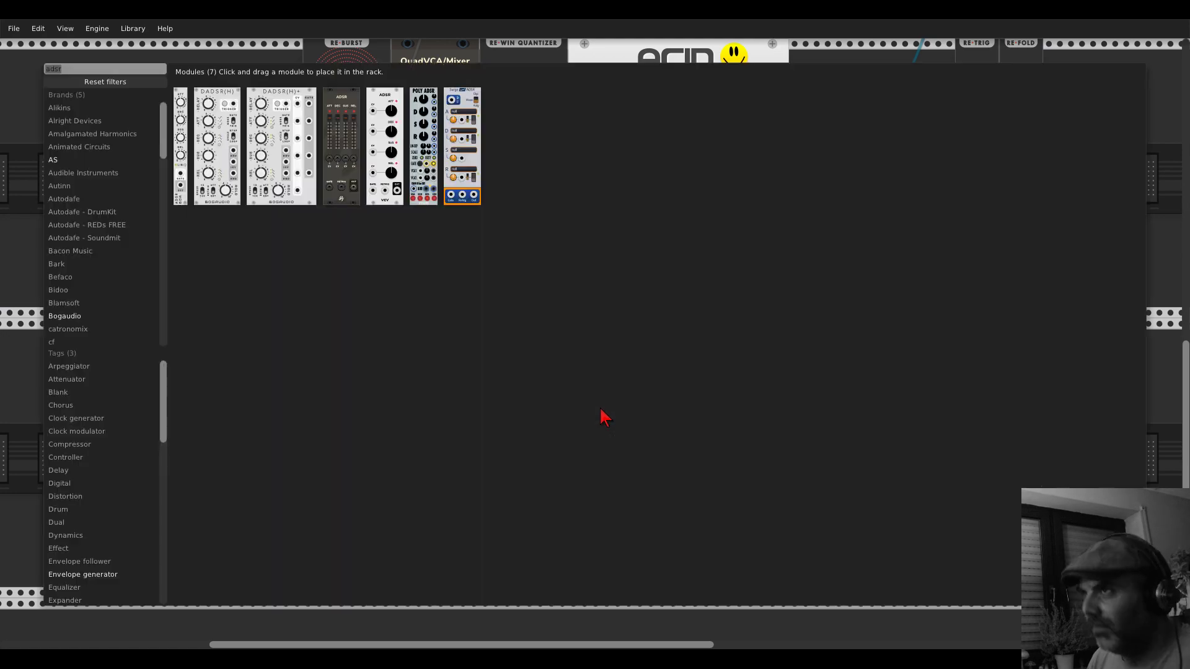
{"action": "type", "text": "seqwu"}
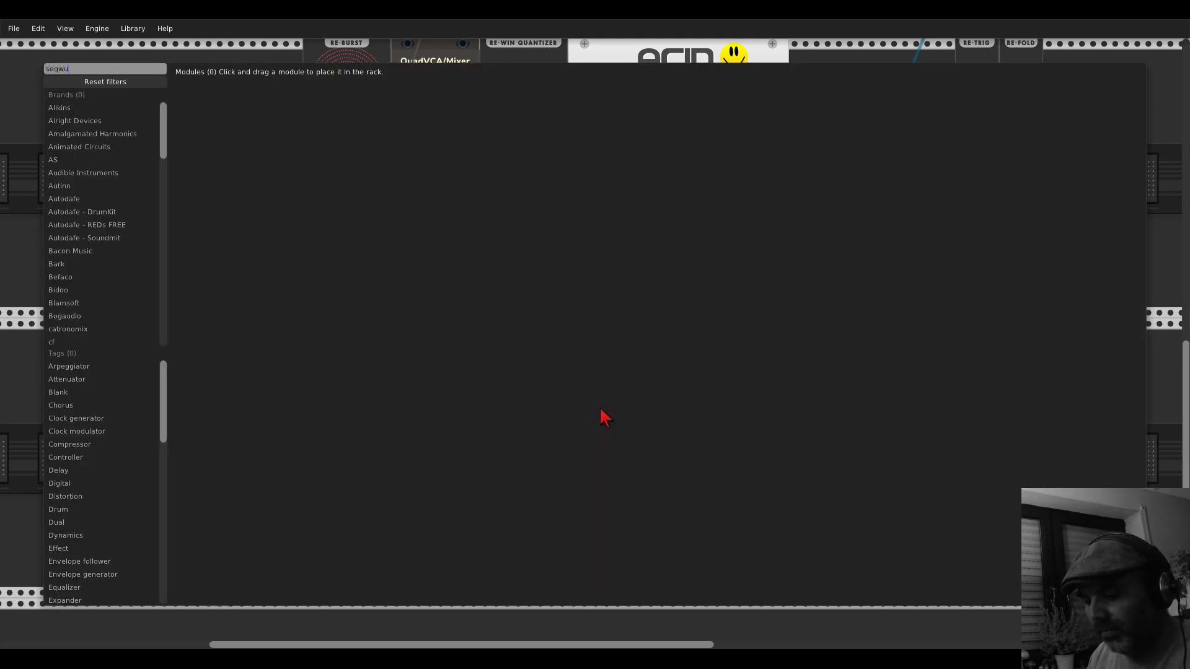
{"action": "key", "text": "BackSpace"}
{"action": "key", "text": "BackSpace"}
{"action": "type", "text": "uencer"}
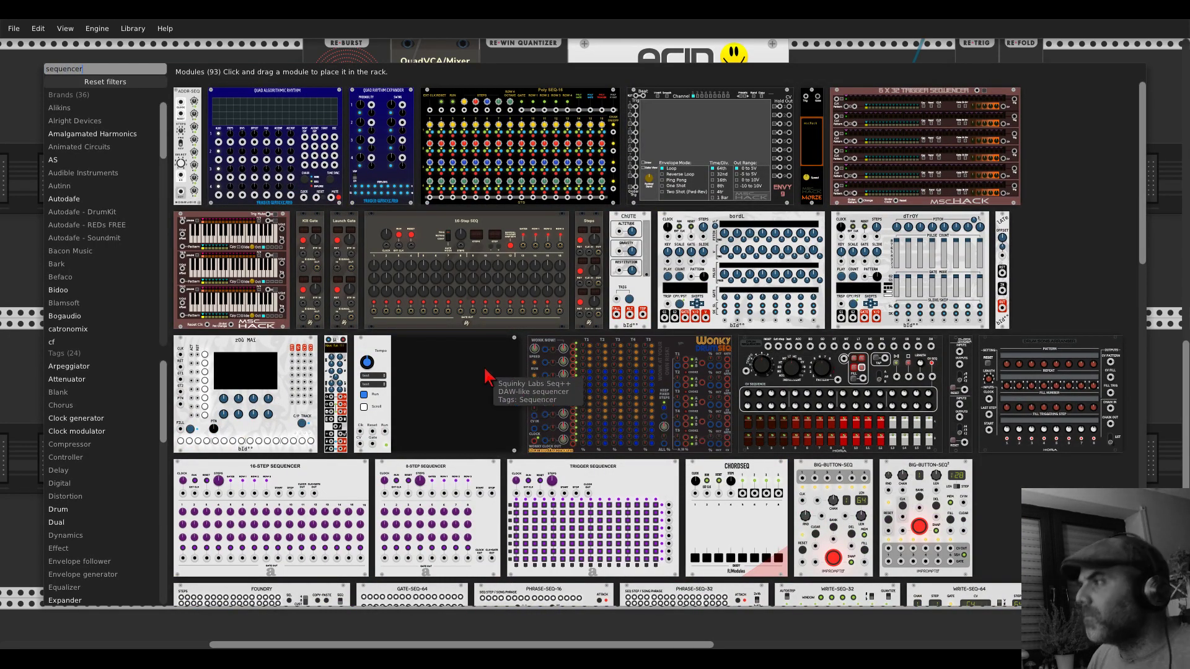
- Add the Count Modula 8 Step Trigger Sequencer to the empty row below RE-BURST
{"action": "scroll", "coordinate": [487, 377], "scroll_direction": "down", "scroll_amount": 2}
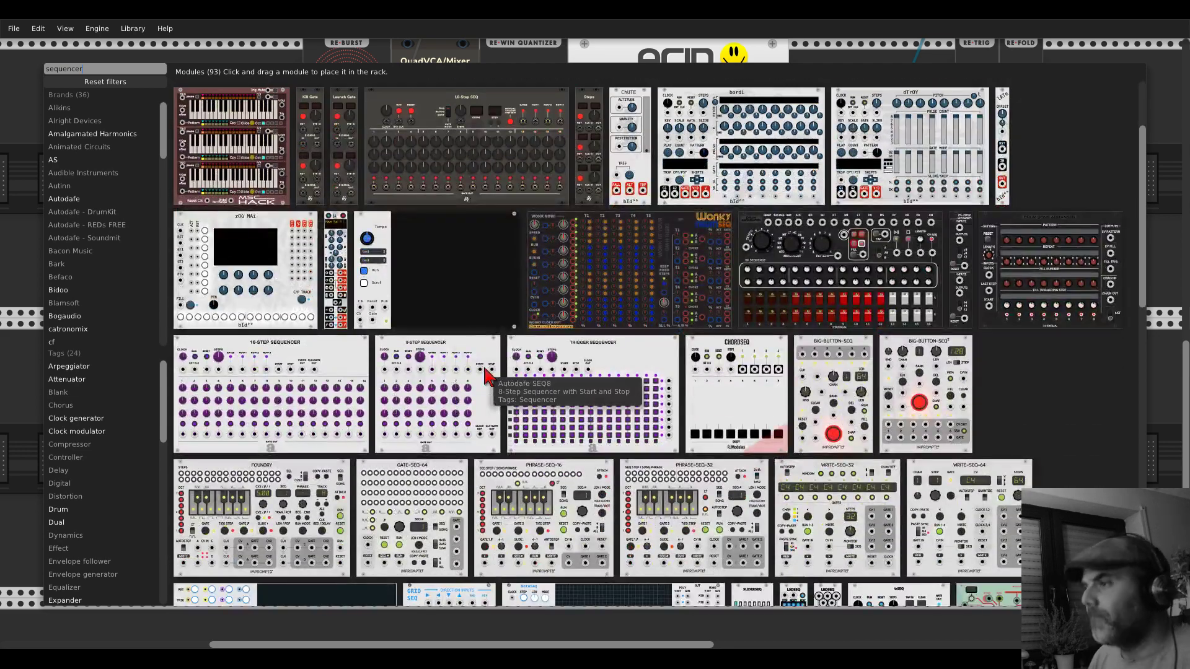
{"action": "scroll", "coordinate": [486, 376], "scroll_direction": "down", "scroll_amount": 2}
{"action": "scroll", "coordinate": [486, 376], "scroll_direction": "down", "scroll_amount": 3}
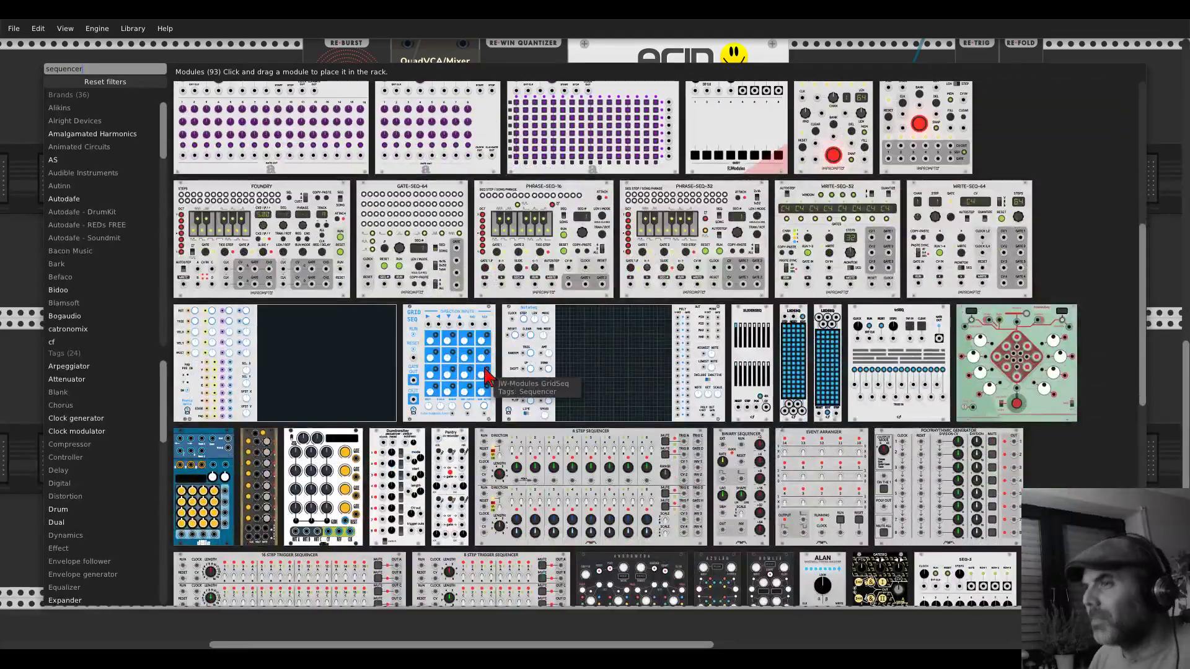
{"action": "scroll", "coordinate": [486, 376], "scroll_direction": "down", "scroll_amount": 2}
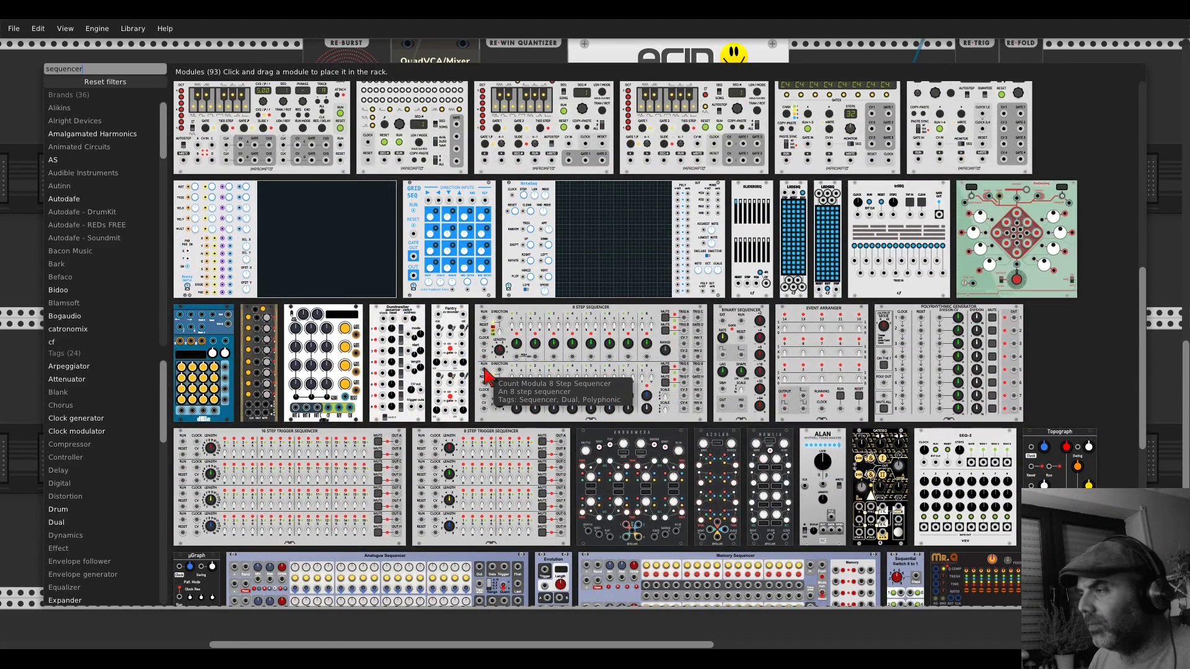
{"action": "scroll", "coordinate": [486, 377], "scroll_direction": "down", "scroll_amount": 2}
{"action": "mouse_move", "coordinate": [468, 357]}
{"action": "left_mouse_down"}
{"action": "mouse_move", "coordinate": [466, 346]}
{"action": "mouse_move", "coordinate": [487, 362]}
{"action": "left_mouse_up"}
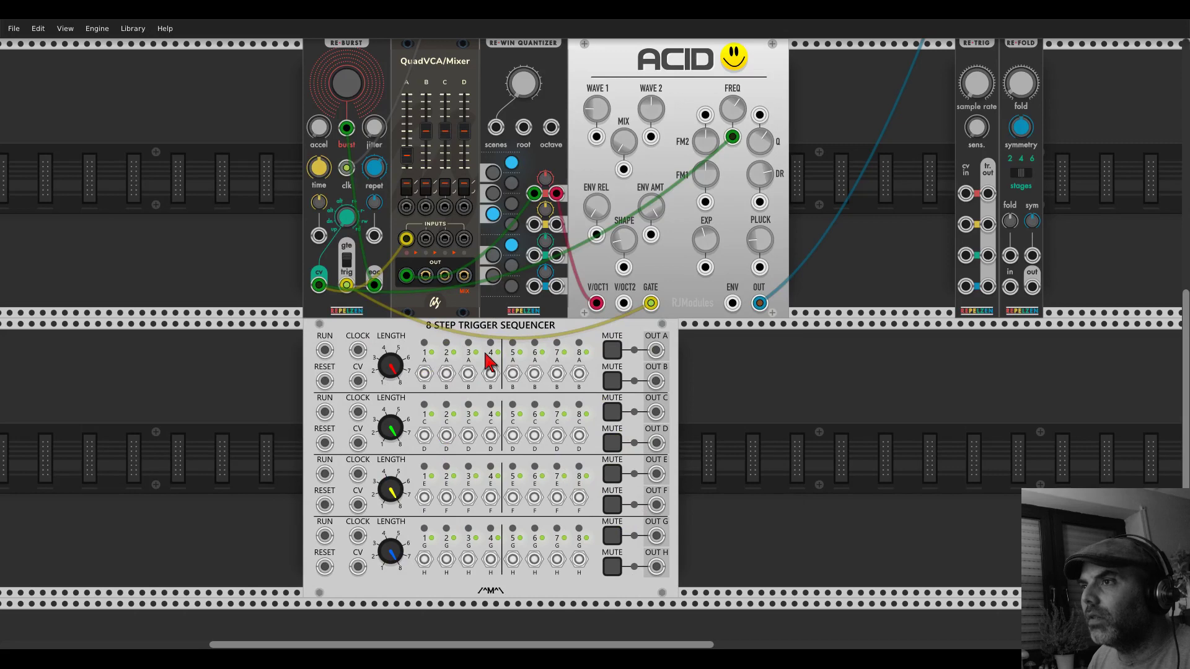
- Find drum modules with "drums", add Closed Hi Hats beside the trigger sequencer, and patch the sequencer's OUT A into its TRIG IN
{"action": "right_click", "coordinate": [719, 412]}
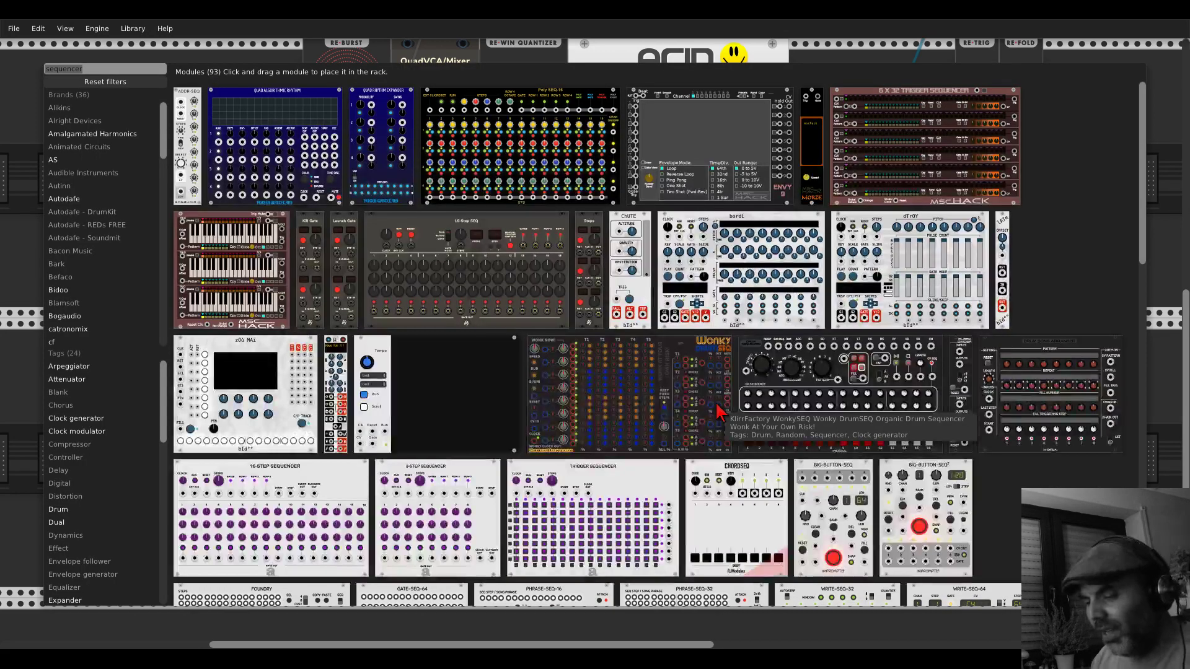
{"action": "type", "text": "drums"}
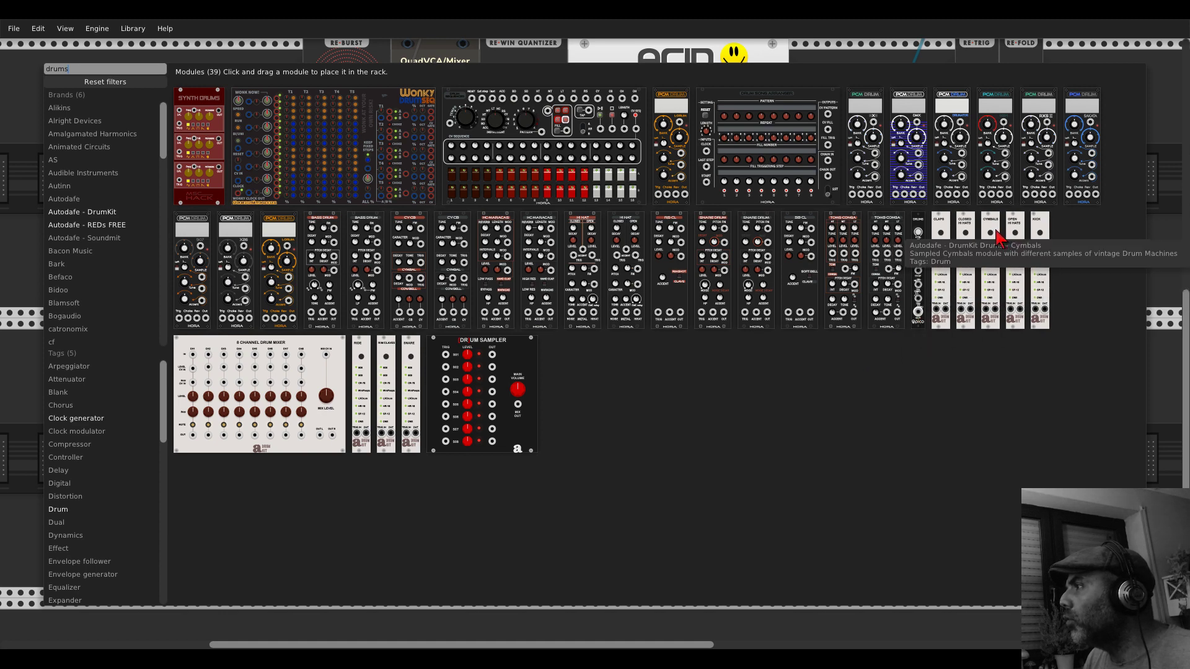
{"action": "left_click_drag", "start_coordinate": [965, 224], "coordinate": [689, 551]}
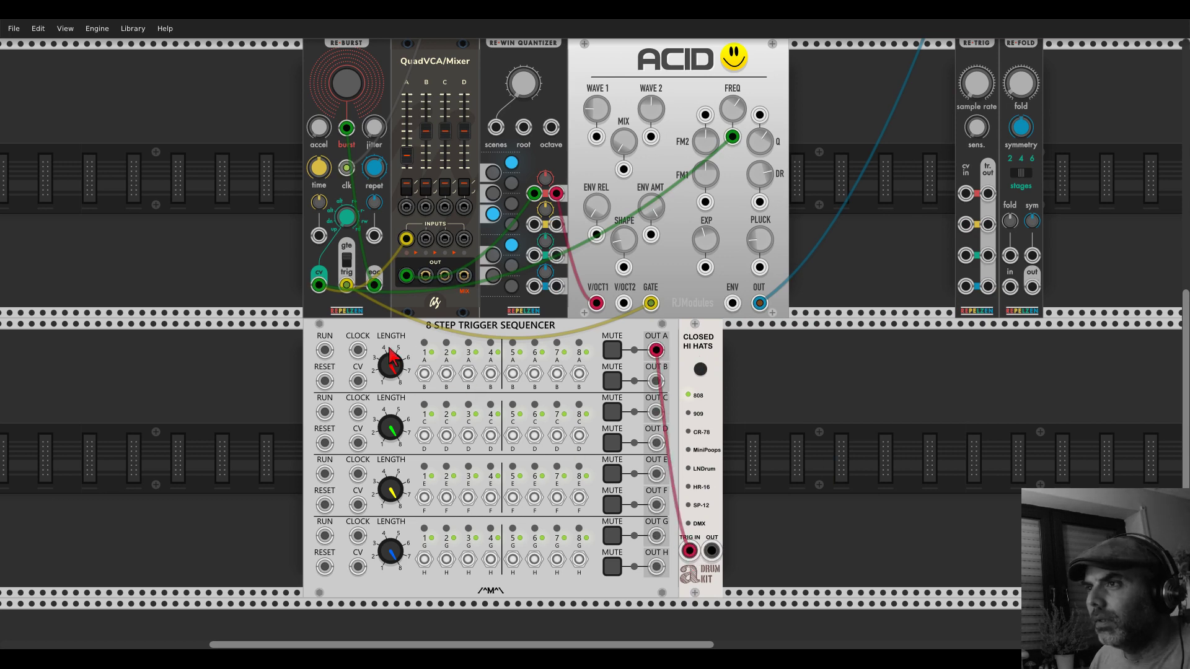
- Set the second clock ratio on the Clocked module to x4
{"action": "scroll", "coordinate": [263, 329], "scroll_direction": "up", "scroll_amount": 5}
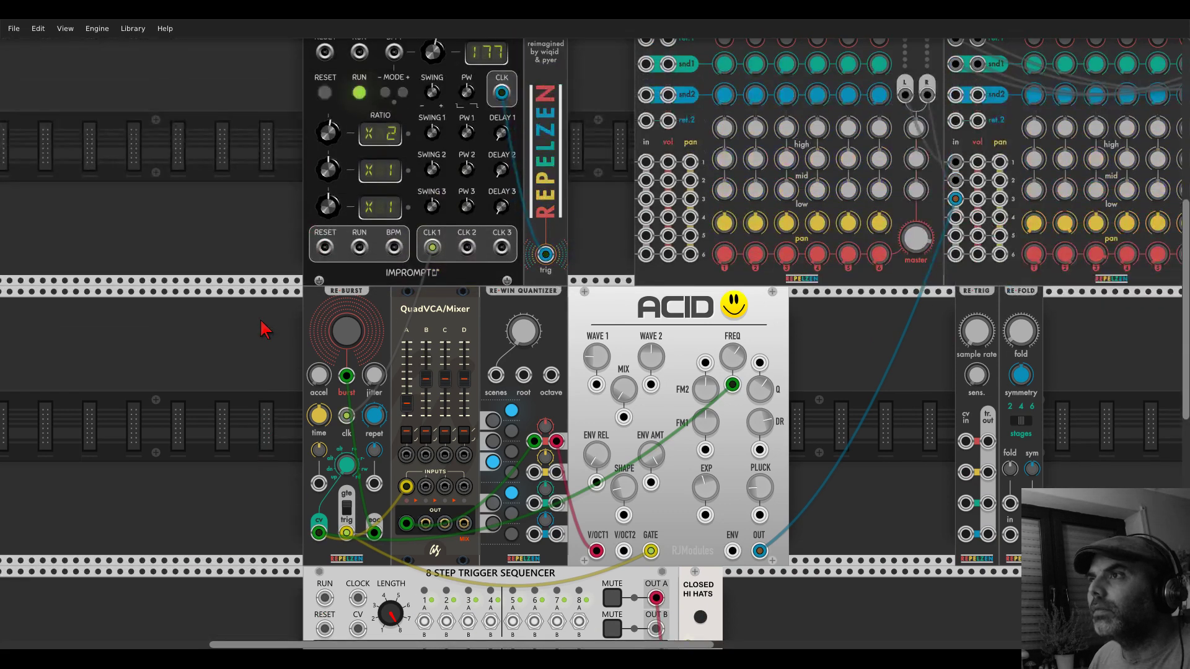
{"action": "left_click_drag", "start_coordinate": [333, 177], "coordinate": [333, 166]}
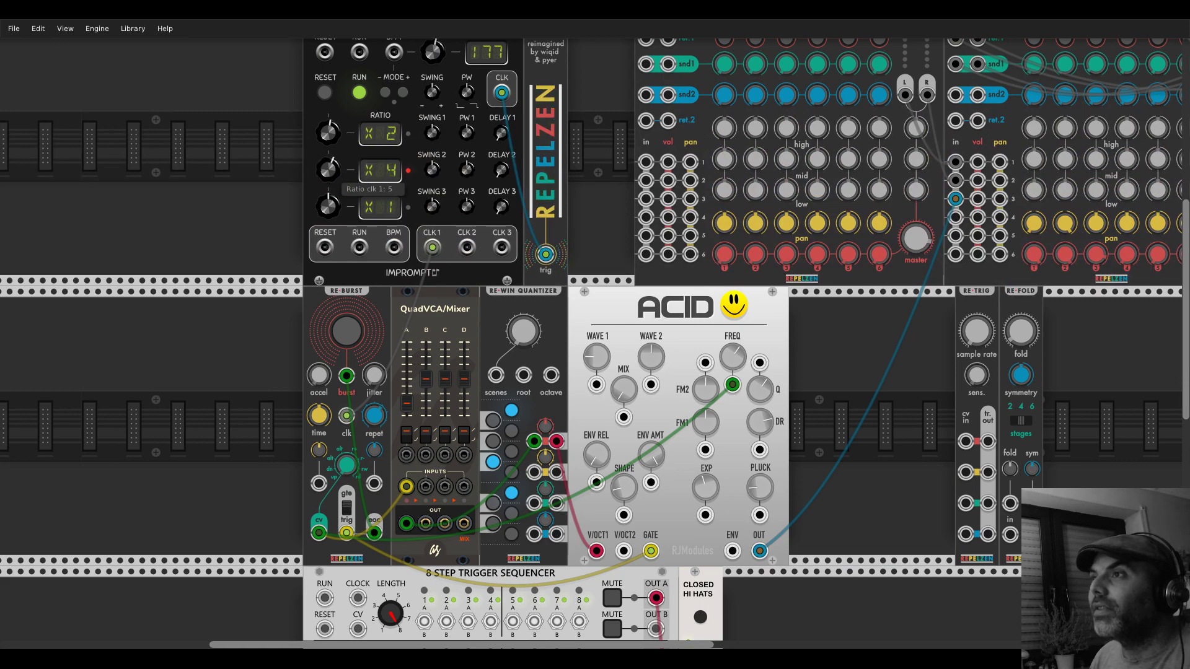
- Clock the trigger sequencer from Clocked's CLK 2 and patch the hi-hats' OUT into input 4 of the second REX-MIX at about -30.75 dB
{"action": "left_click_drag", "start_coordinate": [467, 247], "coordinate": [357, 412]}
{"action": "scroll", "coordinate": [468, 258], "scroll_direction": "down", "scroll_amount": 4}
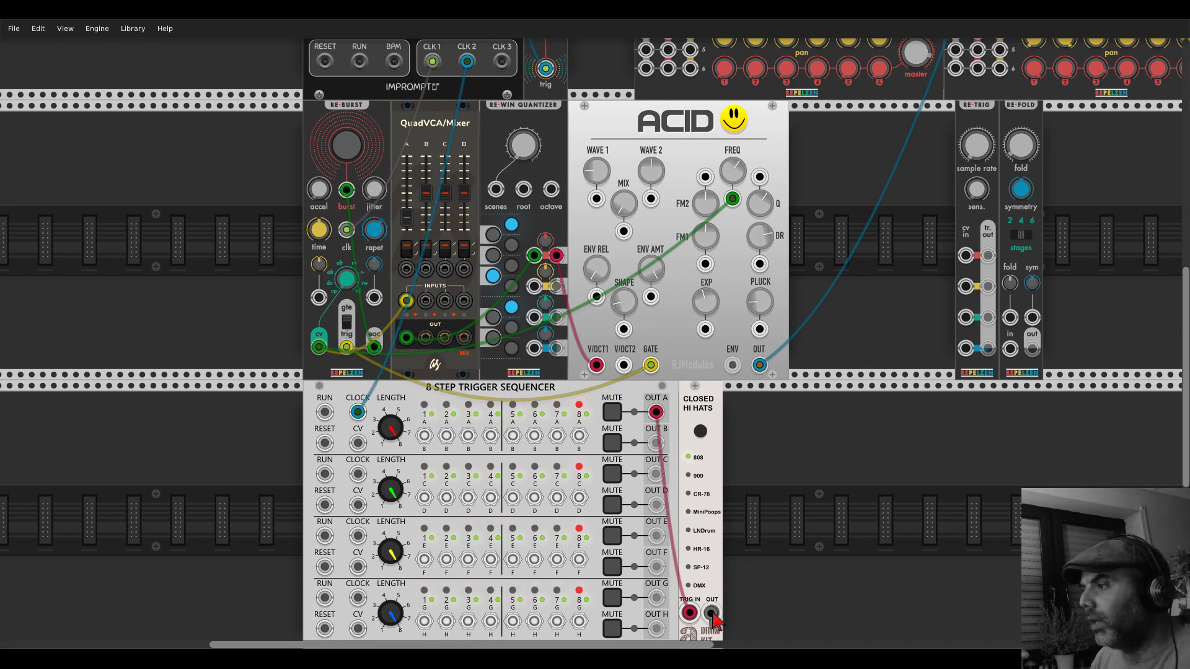
{"action": "scroll", "coordinate": [985, 297], "scroll_direction": "up", "scroll_amount": 2}
{"action": "scroll", "coordinate": [985, 297], "scroll_direction": "up", "scroll_amount": 3}
{"action": "scroll", "coordinate": [868, 254], "scroll_direction": "right", "scroll_amount": 2}
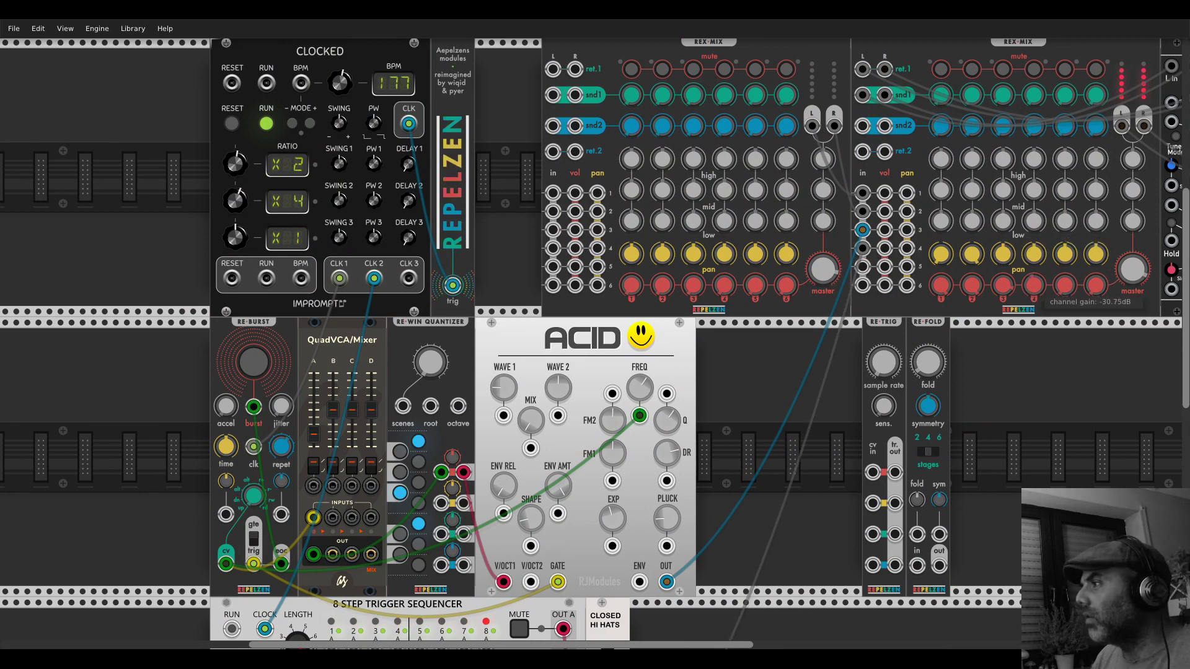
- Switch the Closed Hi Hats to the 909 sound and fine-tune their channel gain on the second REX-MIX
{"action": "scroll", "coordinate": [670, 502], "scroll_direction": "down", "scroll_amount": 5}
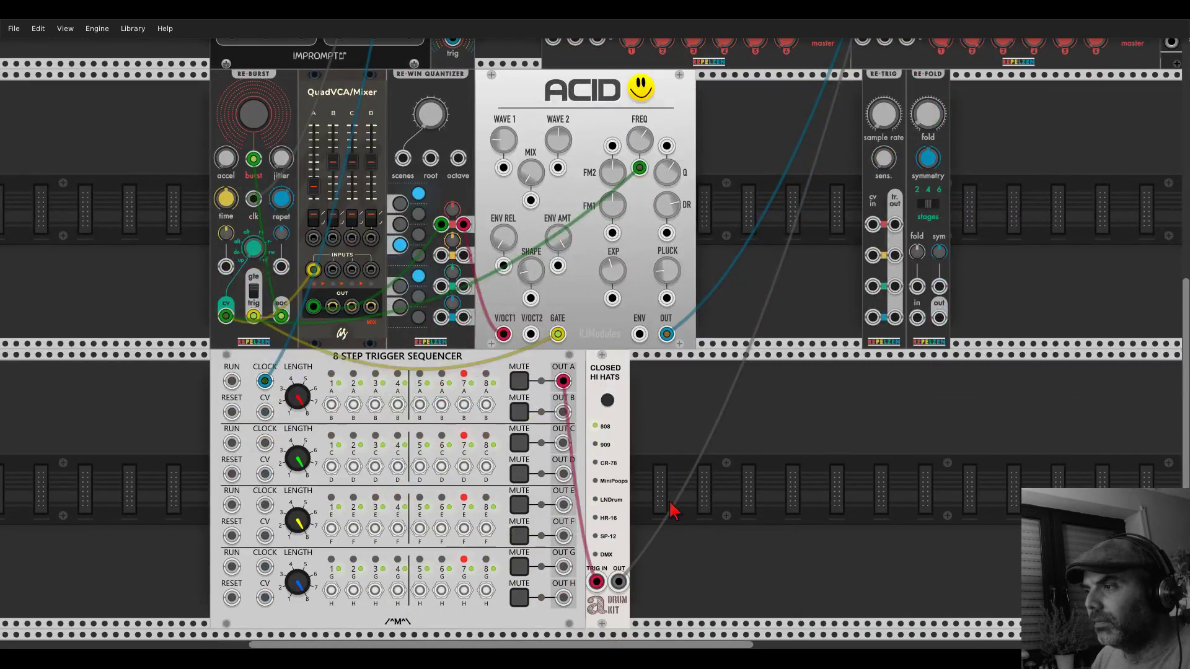
{"action": "left_click_drag", "start_coordinate": [608, 402], "coordinate": [608, 396]}
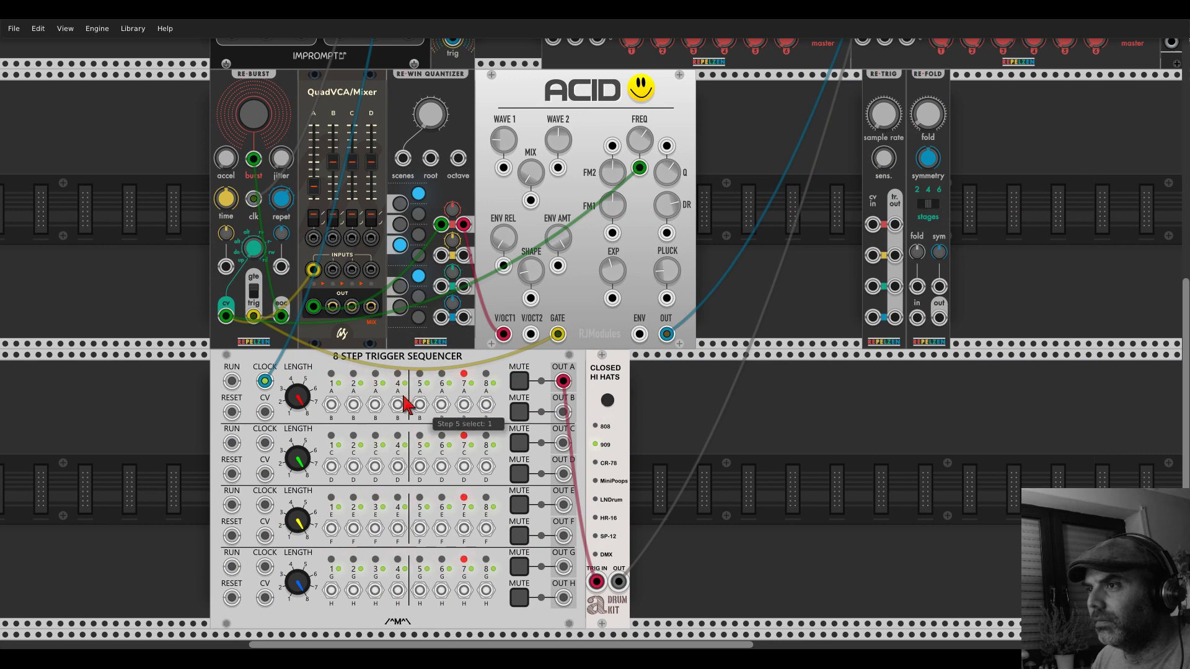
{"action": "scroll", "coordinate": [459, 421], "scroll_direction": "up", "scroll_amount": 5}
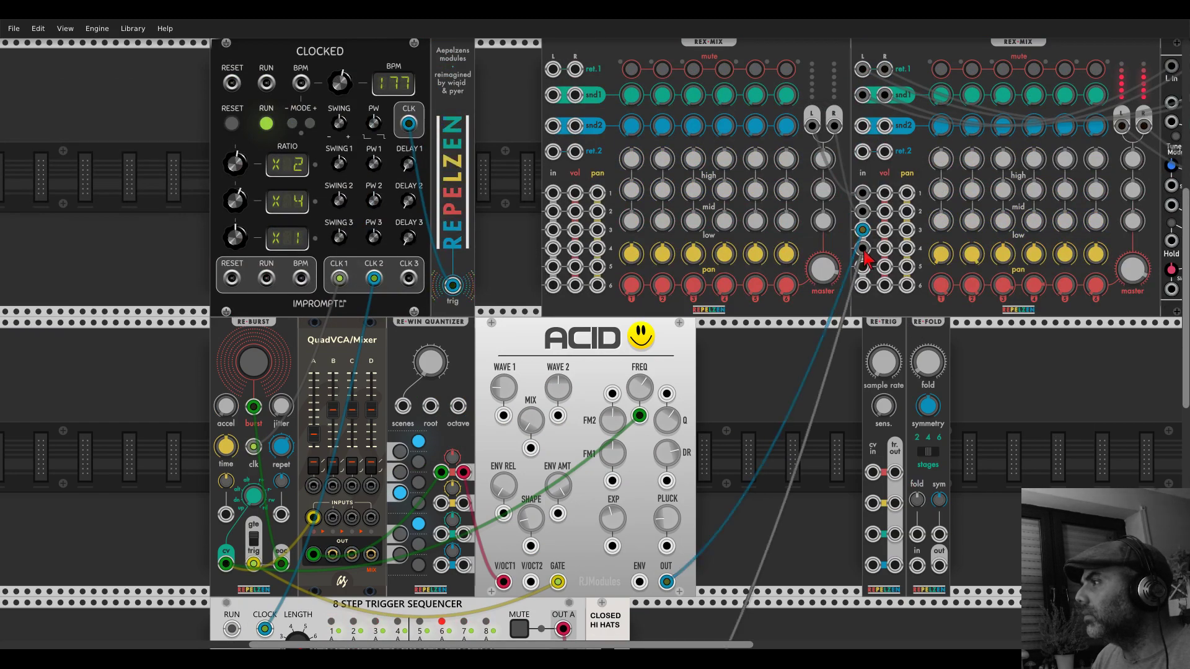
{"action": "scroll", "coordinate": [785, 438], "scroll_direction": "down", "scroll_amount": 9}
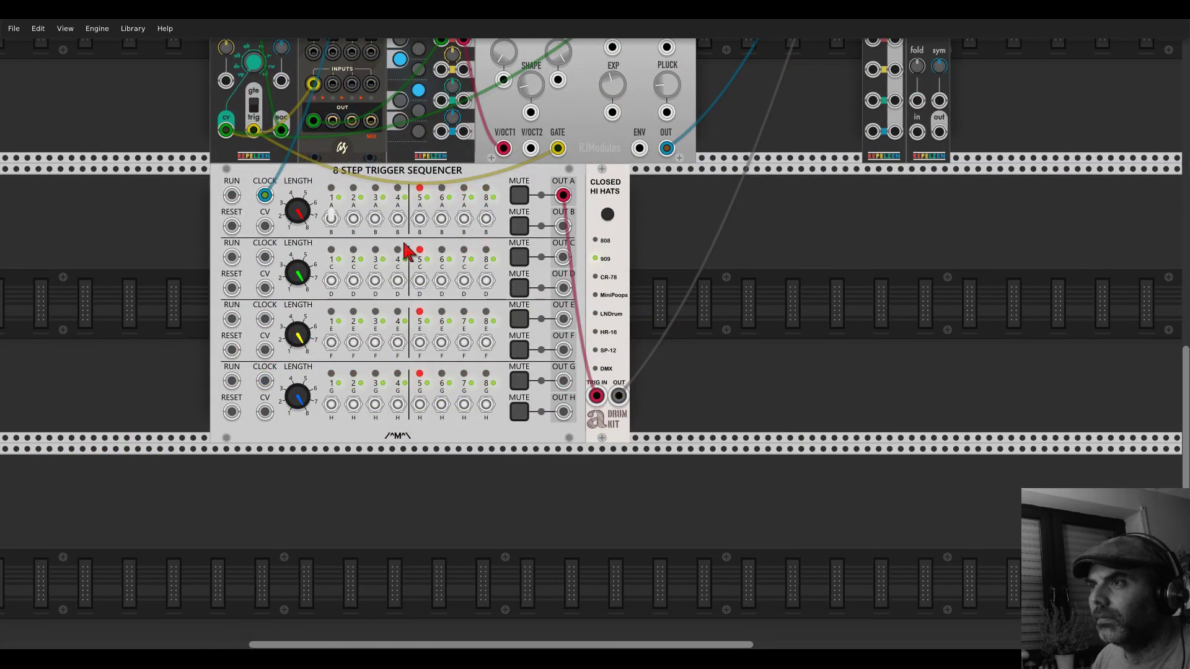
{"action": "left_click_drag", "start_coordinate": [809, 217], "coordinate": [914, 316]}
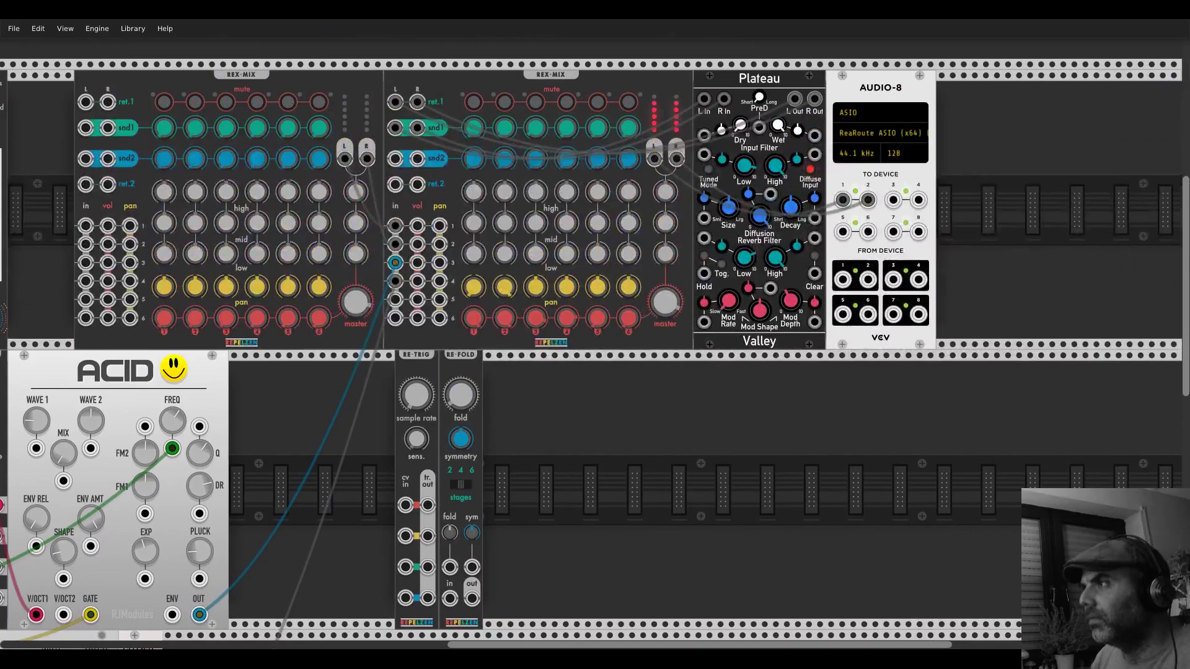
{"action": "left_click_drag", "start_coordinate": [597, 317], "coordinate": [597, 310]}
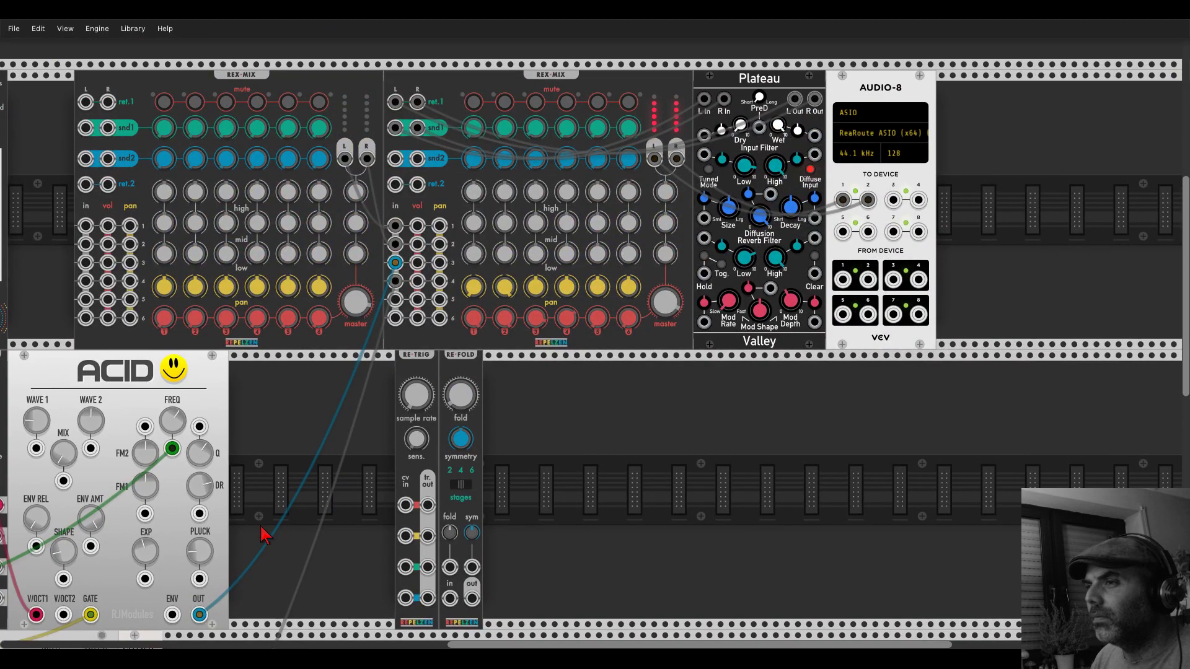
- Choose the MiniPoops hi-hat sound and set the first sequencer row's steps 1, 2, 4, 5, 6 and 8 to trigger output A
{"action": "scroll", "coordinate": [681, 205], "scroll_direction": "down", "scroll_amount": 10}
{"action": "scroll", "coordinate": [682, 205], "scroll_direction": "left", "scroll_amount": 11}
{"action": "left_click_drag", "start_coordinate": [681, 198], "coordinate": [680, 192]}
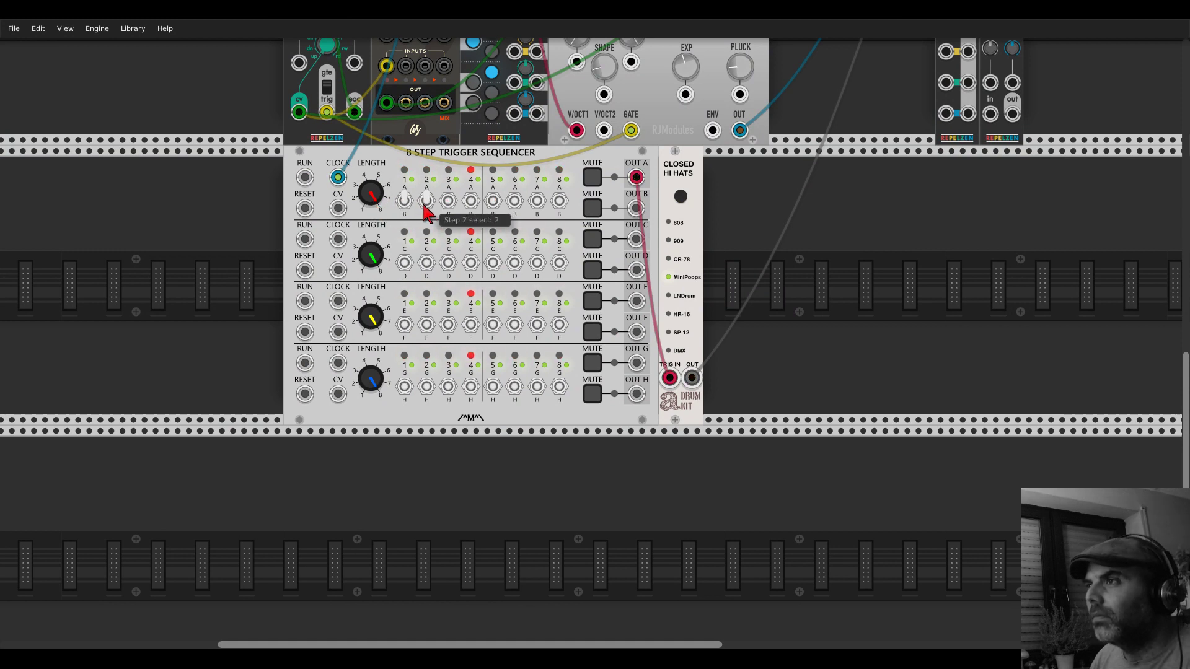
{"action": "left_click", "coordinate": [472, 202]}
{"action": "left_click", "coordinate": [473, 202]}
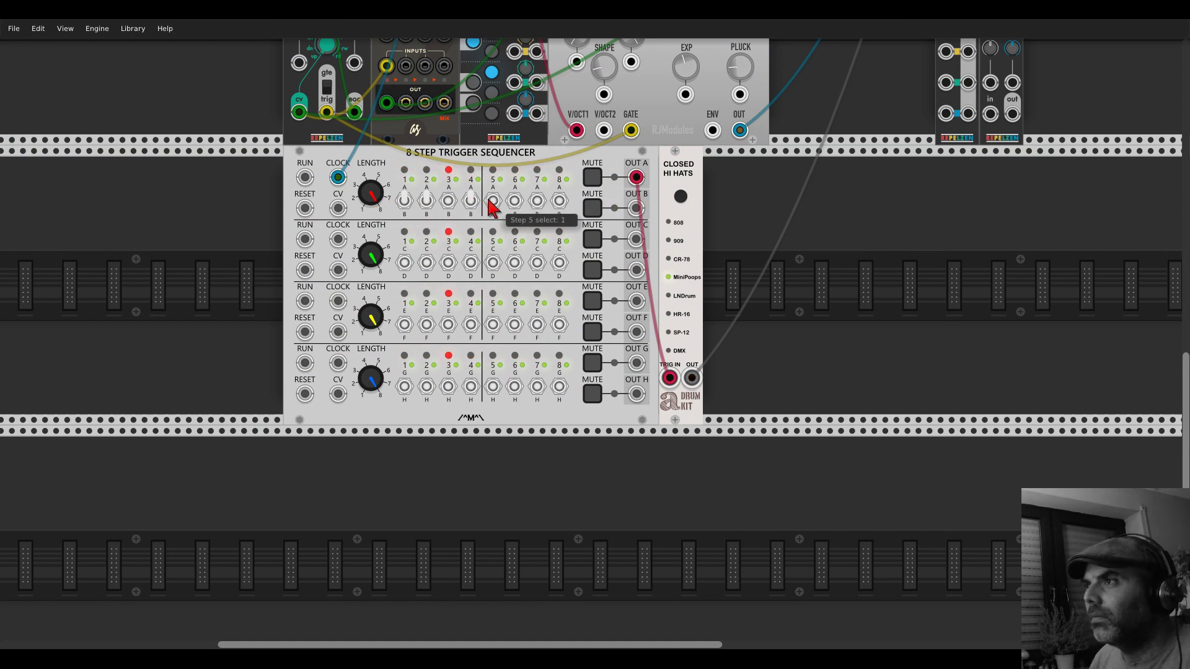
{"action": "left_click", "coordinate": [493, 202]}
{"action": "left_click", "coordinate": [515, 202]}
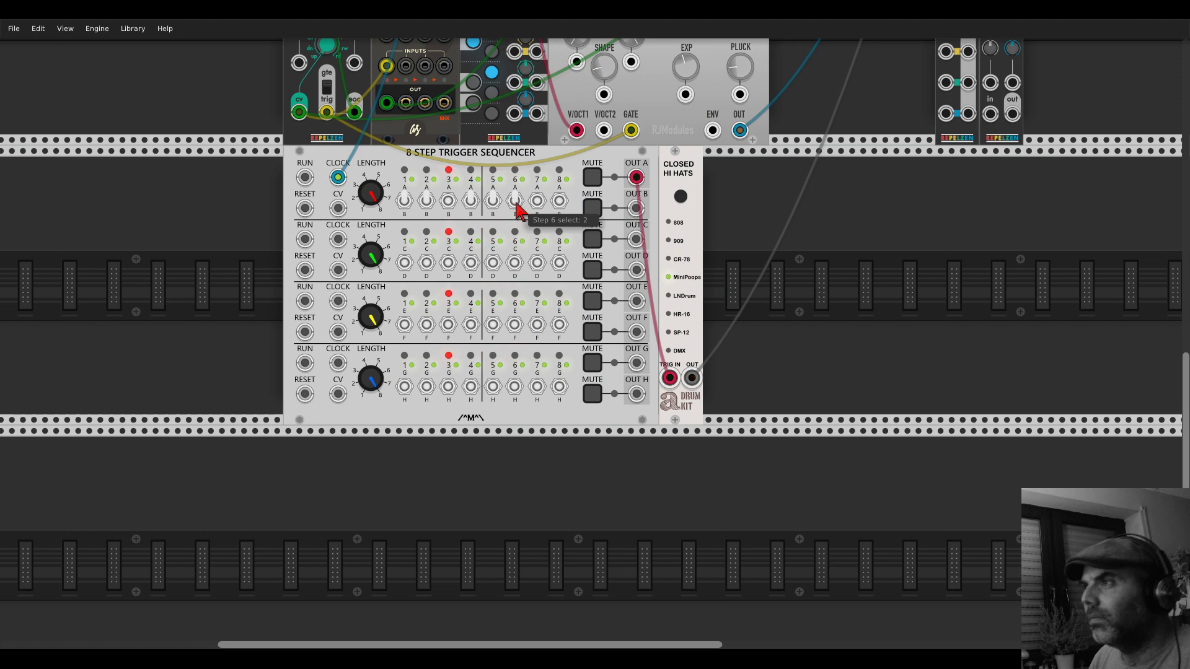
{"action": "left_click", "coordinate": [538, 202]}
{"action": "left_click", "coordinate": [559, 201]}
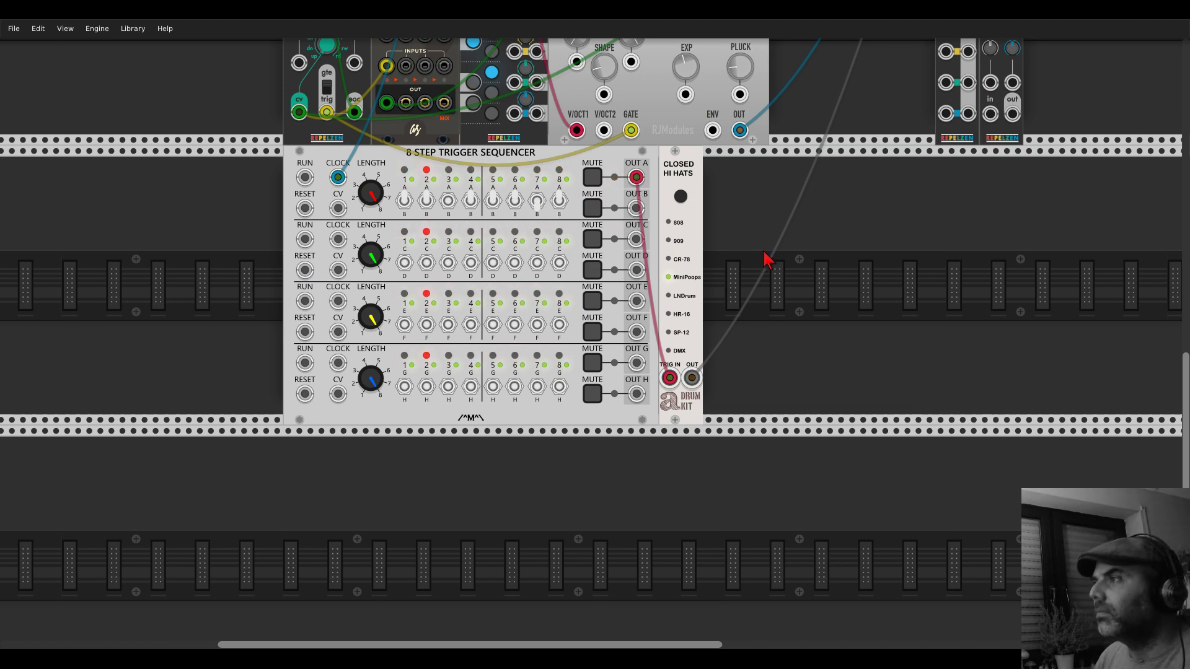
- Add the DrumKit Snare module beside the Closed Hi Hats
{"action": "scroll", "coordinate": [829, 229], "scroll_direction": "up", "scroll_amount": 2}
{"action": "scroll", "coordinate": [829, 229], "scroll_direction": "right", "scroll_amount": 1}
{"action": "scroll", "coordinate": [830, 229], "scroll_direction": "up", "scroll_amount": 2}
{"action": "scroll", "coordinate": [830, 230], "scroll_direction": "right", "scroll_amount": 1}
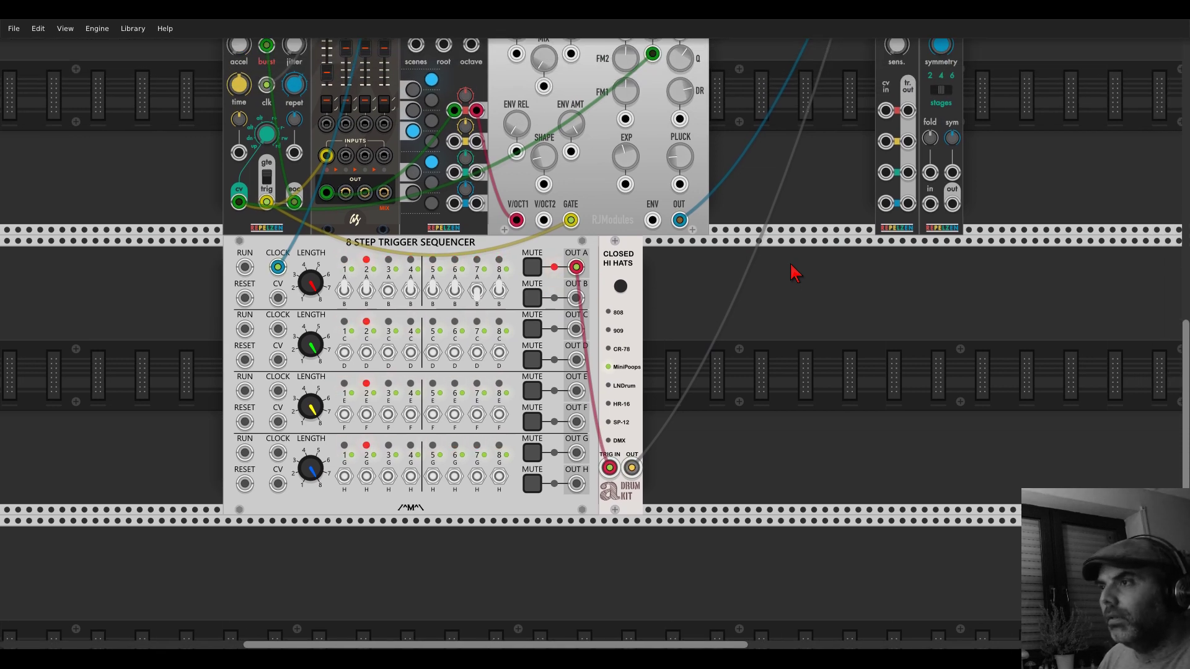
{"action": "right_click", "coordinate": [702, 280]}
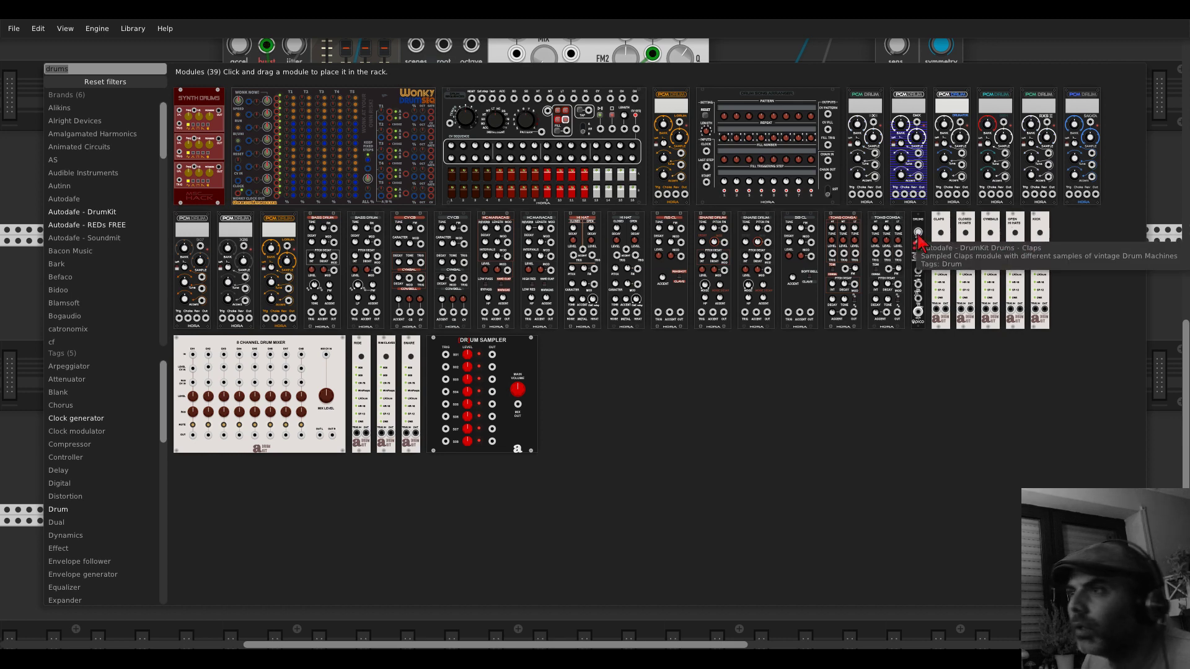
{"action": "left_click_drag", "start_coordinate": [410, 372], "coordinate": [666, 322]}
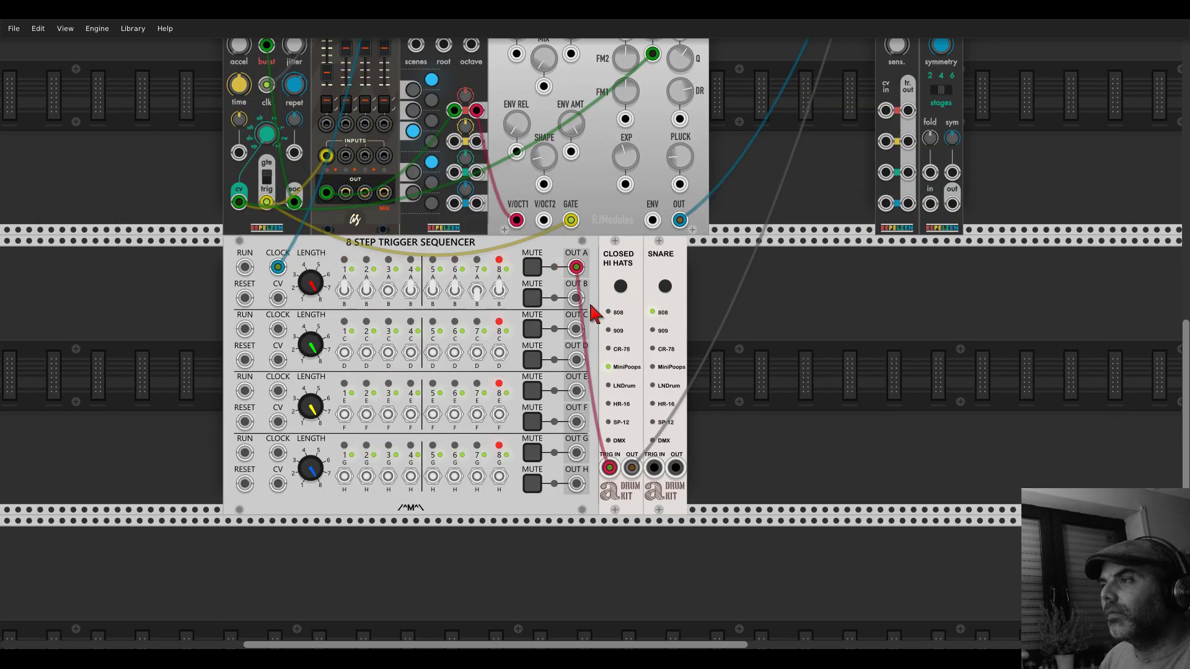
- Patch the sequencer's OUT B into the Snare's TRIG IN and its OUT into the second REX-MIX's input 5 at about -22.2 dB
{"action": "left_click_drag", "start_coordinate": [576, 300], "coordinate": [875, 214]}
{"action": "scroll", "coordinate": [1066, 202], "scroll_direction": "up", "scroll_amount": 4}
{"action": "scroll", "coordinate": [1067, 201], "scroll_direction": "up", "scroll_amount": 2}
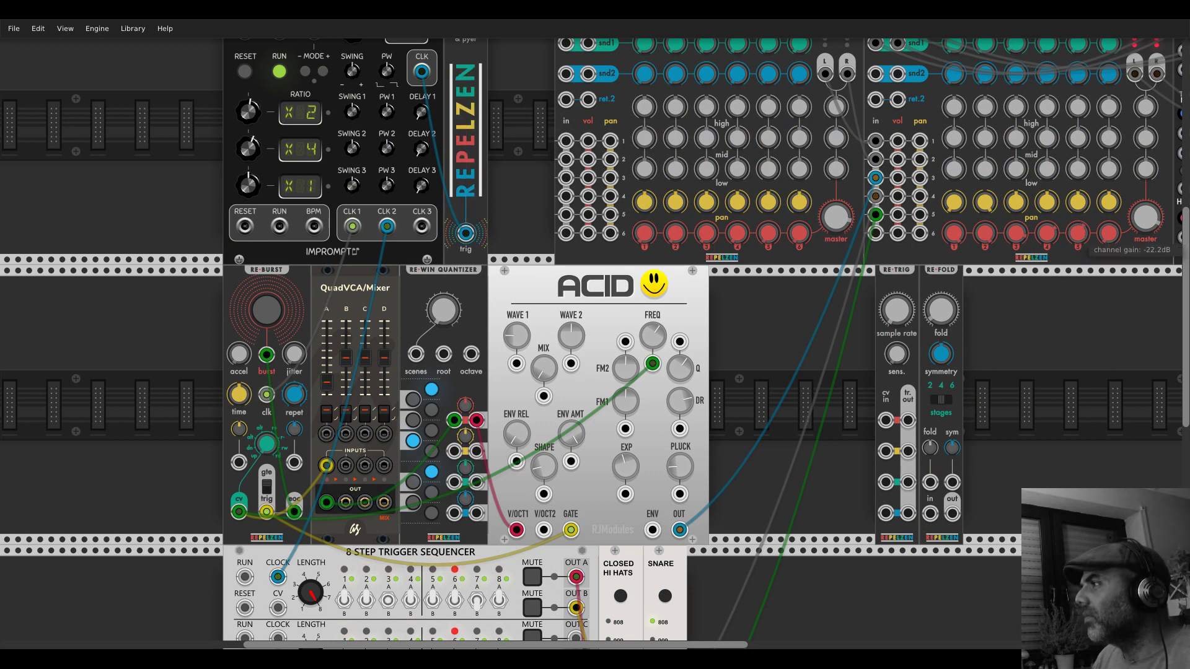
- Move the Snare's trigger cable from OUT B to OUT C and set step 4 of the second sequencer row to C
{"action": "scroll", "coordinate": [809, 344], "scroll_direction": "down", "scroll_amount": 7}
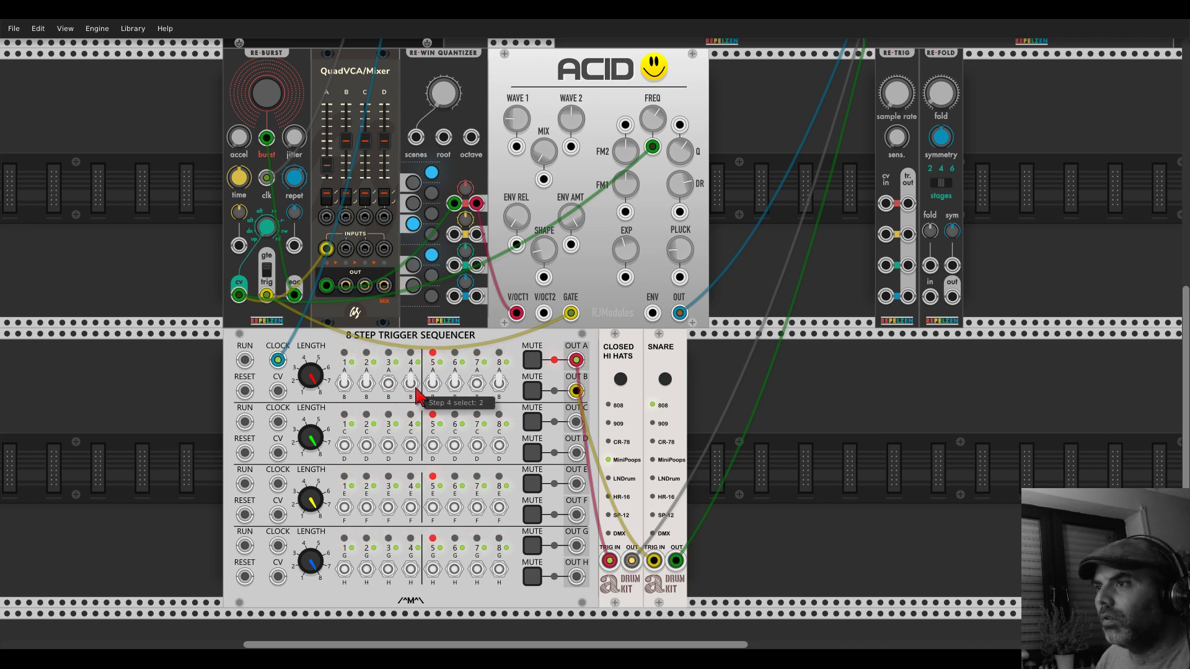
{"action": "left_click_drag", "start_coordinate": [575, 391], "coordinate": [576, 422]}
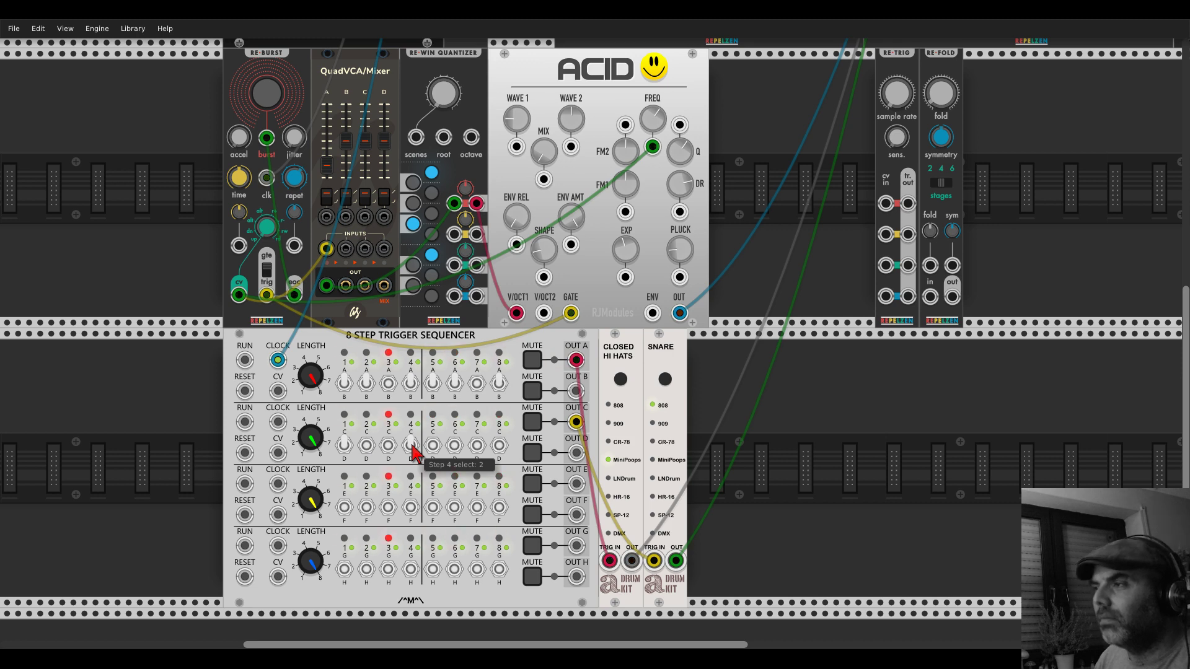
- Duplicate the Snare, trigger the copy from OUT D, and patch its OUT into input 6 of the second REX-MIX at about -24.45 dB
{"action": "left_click", "coordinate": [663, 384]}
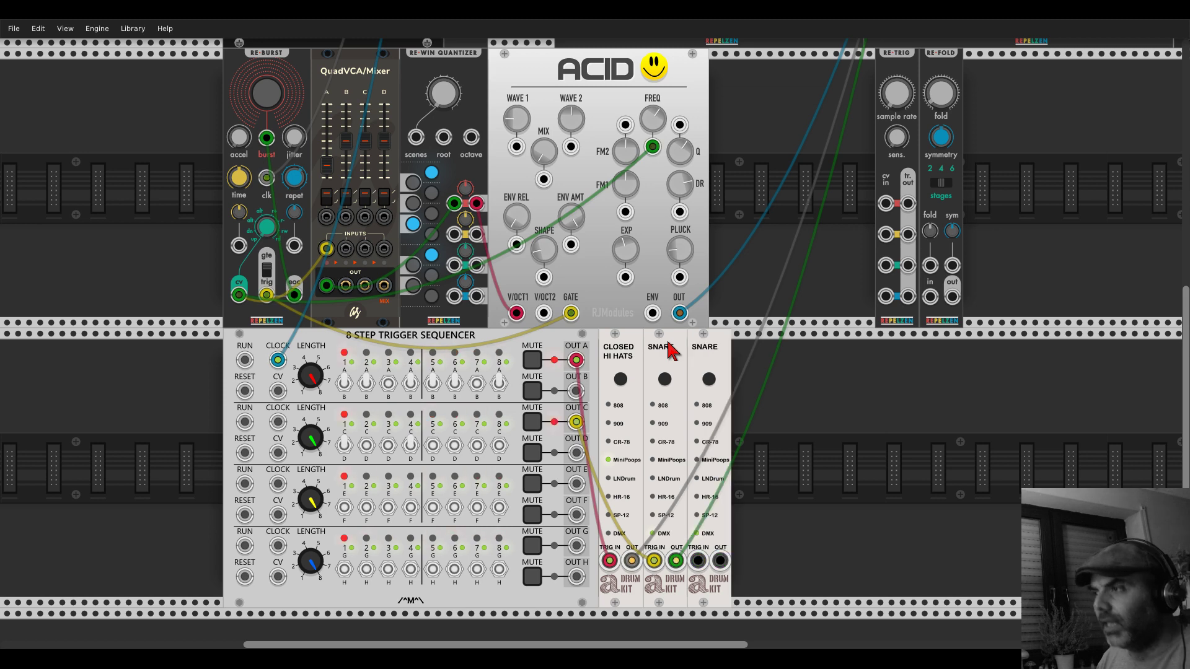
{"action": "key", "text": "ctrl+d"}
{"action": "left_click_drag", "start_coordinate": [575, 453], "coordinate": [606, 286]}
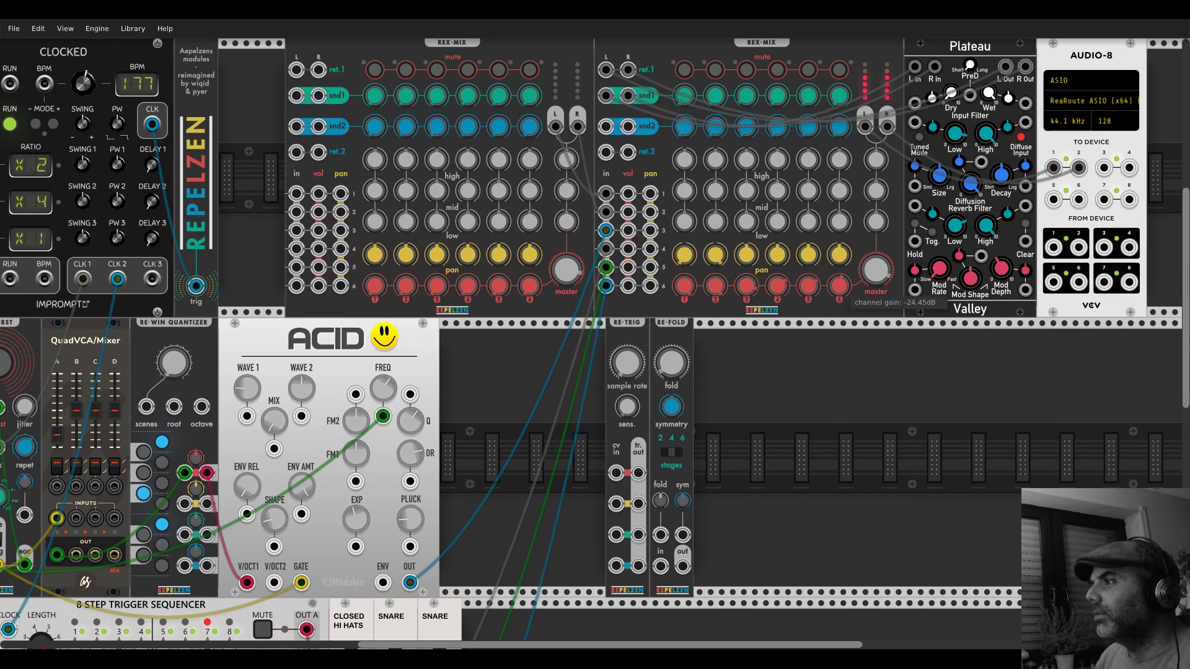
- Set steps 2 and 7 of the second sequencer row to trigger output D for the duplicated Snare
{"action": "scroll", "coordinate": [663, 359], "scroll_direction": "down", "scroll_amount": 5}
{"action": "scroll", "coordinate": [936, 390], "scroll_direction": "left", "scroll_amount": 8}
{"action": "scroll", "coordinate": [935, 391], "scroll_direction": "down", "scroll_amount": 1}
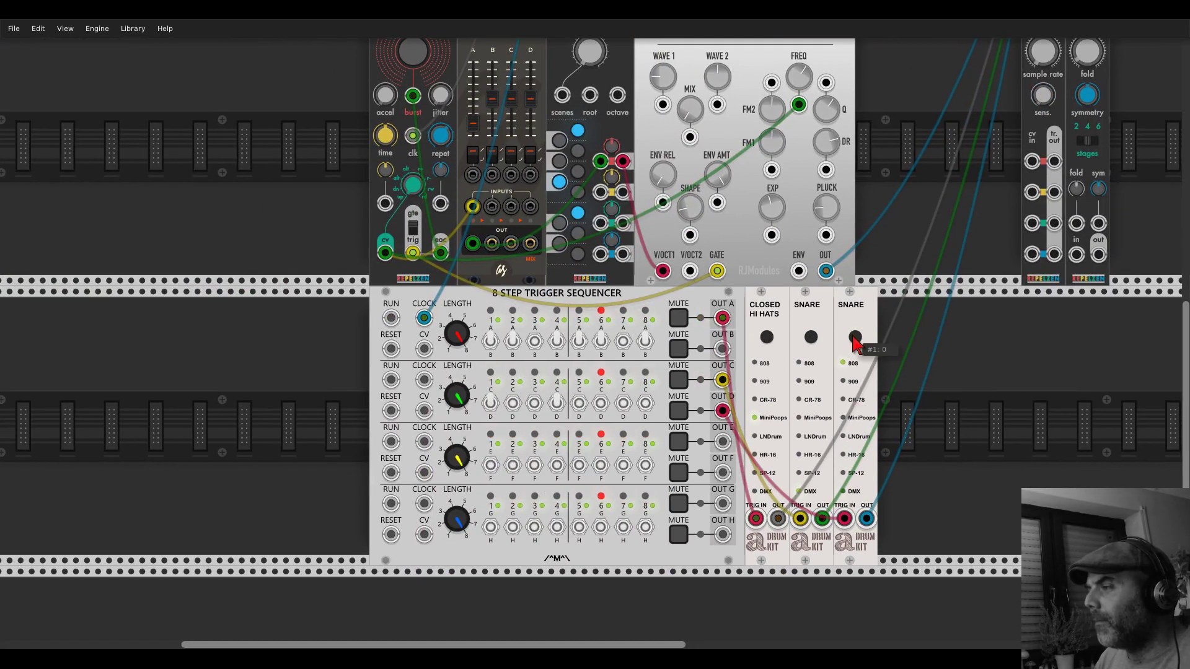
{"action": "left_click", "coordinate": [517, 407]}
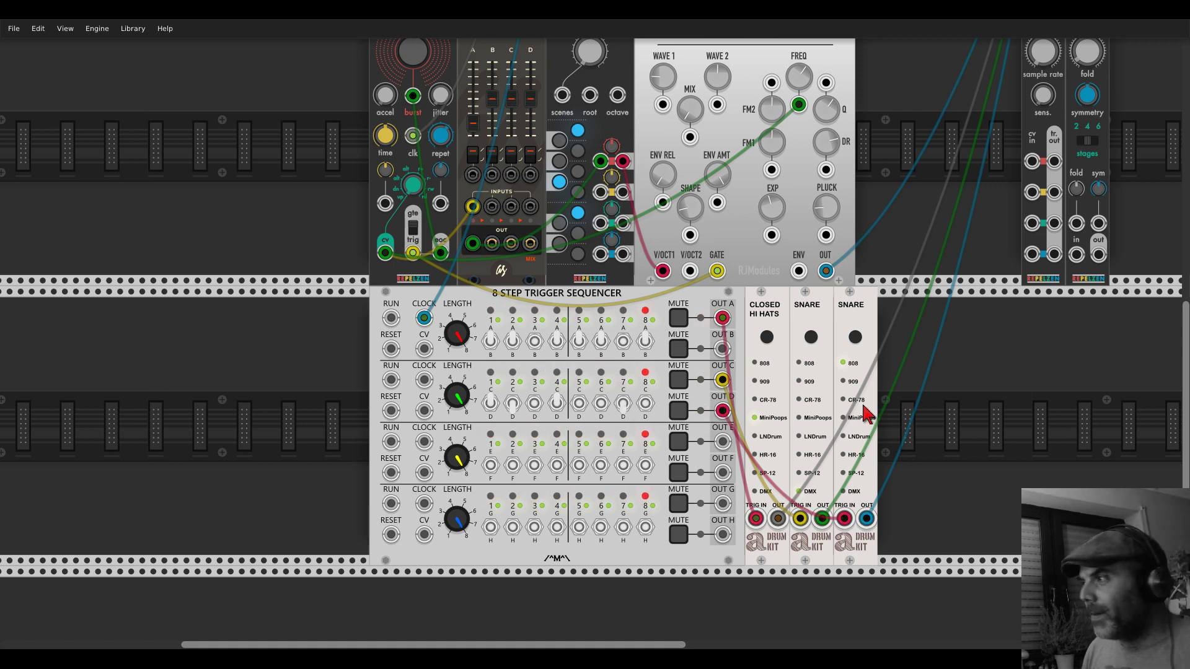
- Add the DrumKit Kick module beside the second Snare
{"action": "right_click", "coordinate": [905, 412]}
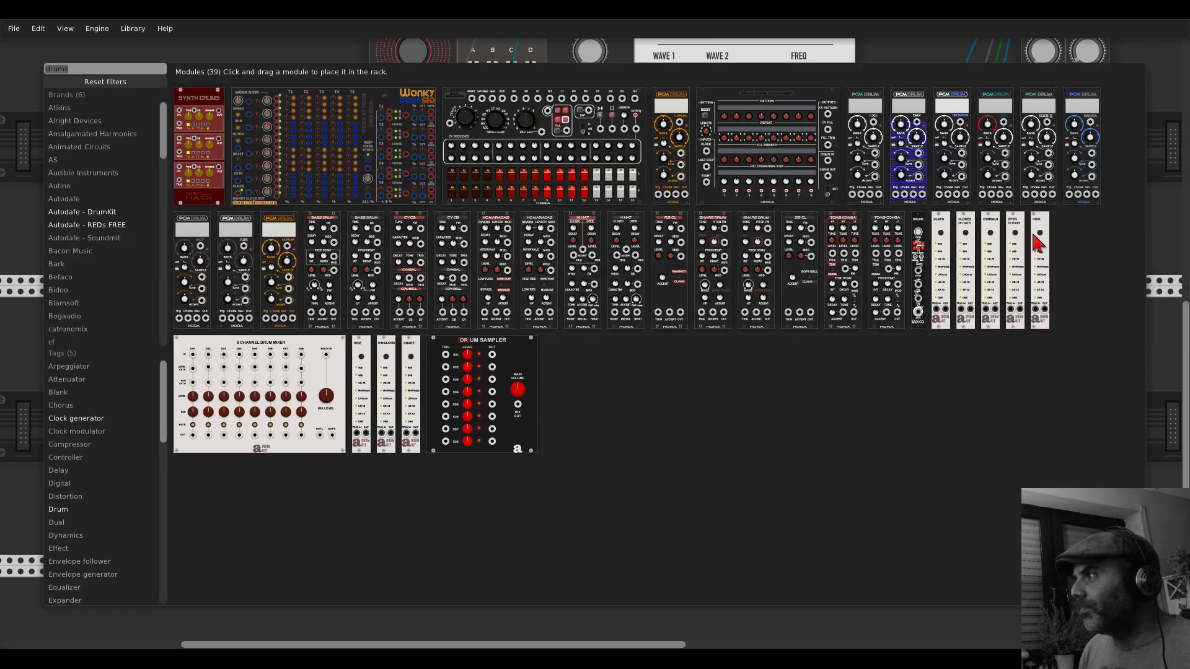
{"action": "left_click_drag", "start_coordinate": [1039, 245], "coordinate": [897, 366]}
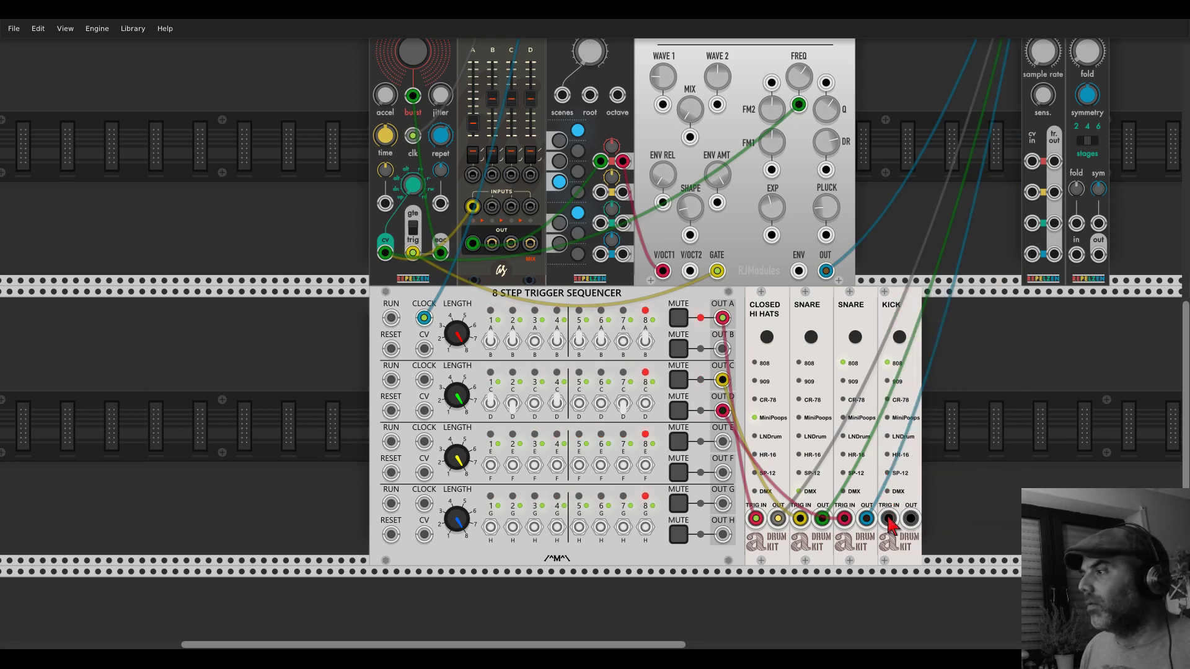
- Patch Clocked's CLK 3 into the Kick's TRIG IN and set the third clock ratio to /4
{"action": "scroll", "coordinate": [894, 523], "scroll_direction": "up", "scroll_amount": 5}
{"action": "scroll", "coordinate": [895, 524], "scroll_direction": "up", "scroll_amount": 3}
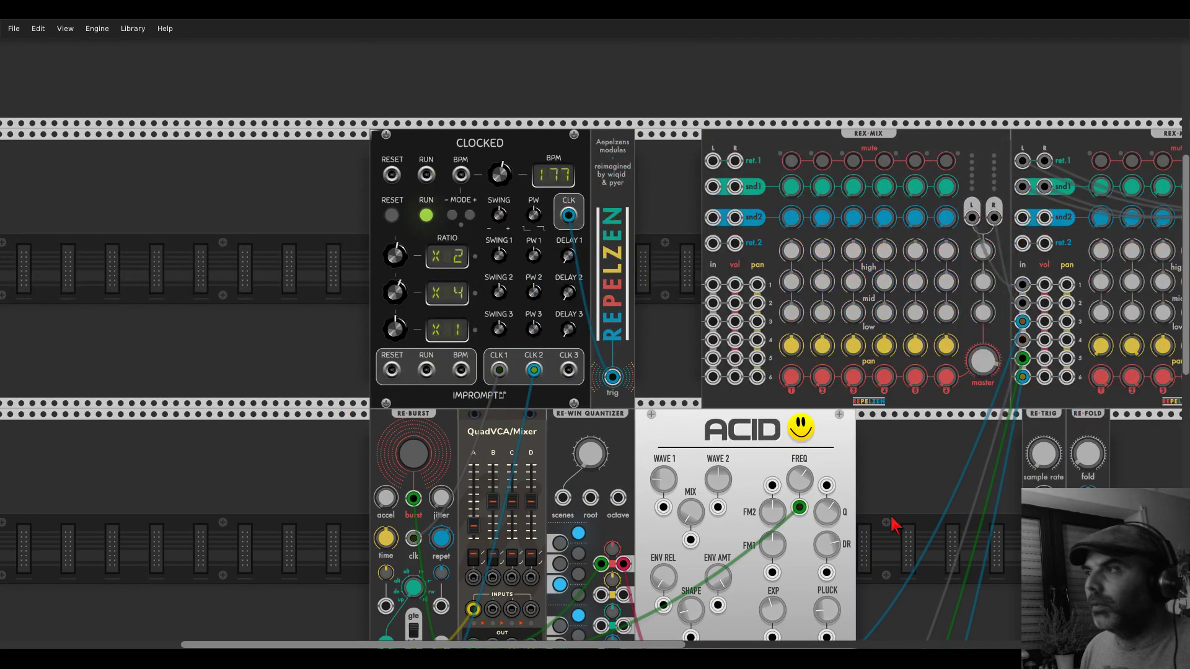
{"action": "left_click_drag", "start_coordinate": [571, 372], "coordinate": [800, 379]}
{"action": "scroll", "coordinate": [799, 379], "scroll_direction": "up", "scroll_amount": 5}
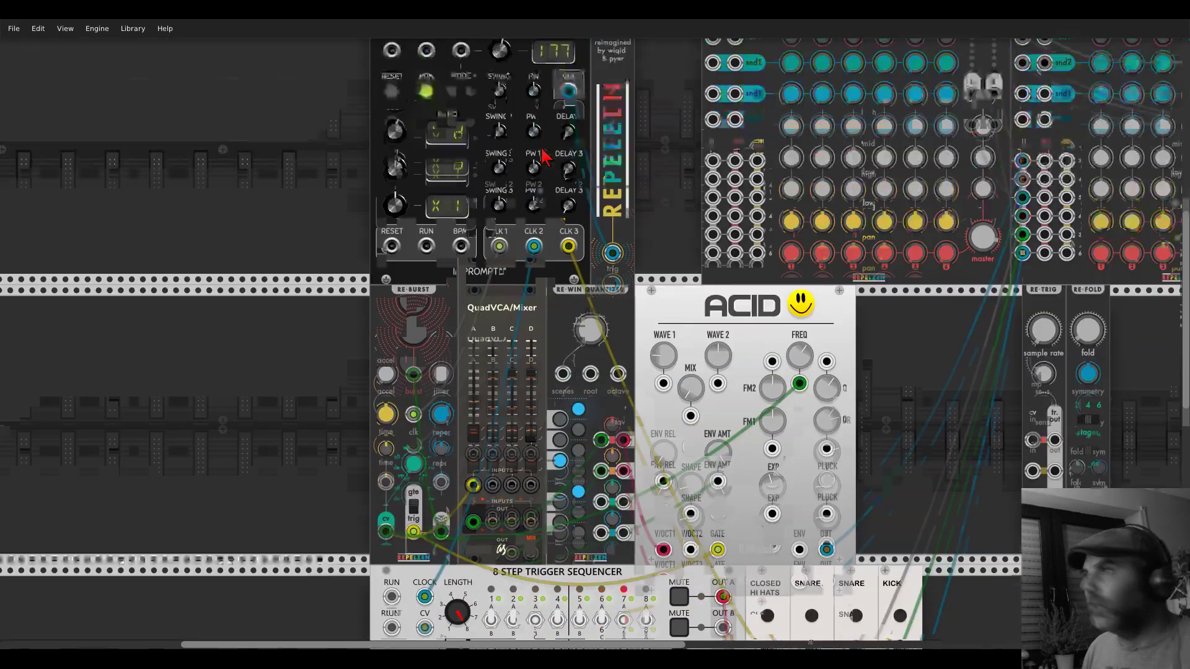
{"action": "mouse_move", "coordinate": [394, 236]}
{"action": "left_mouse_down"}
{"action": "mouse_move", "coordinate": [394, 248]}
{"action": "mouse_move", "coordinate": [406, 237]}
{"action": "left_mouse_up"}
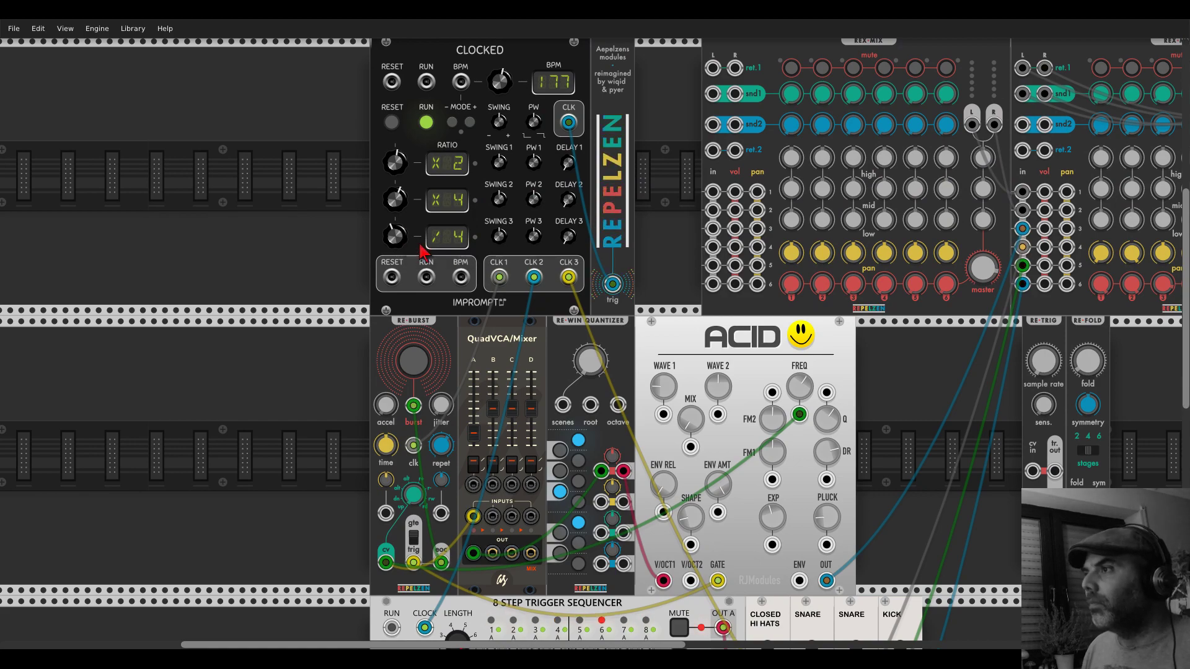
- Patch the Kick's OUT into input 1 of the first REX-MIX and adjust that channel's gain
{"action": "scroll", "coordinate": [962, 446], "scroll_direction": "down", "scroll_amount": 6}
{"action": "left_click_drag", "start_coordinate": [911, 459], "coordinate": [715, 228]}
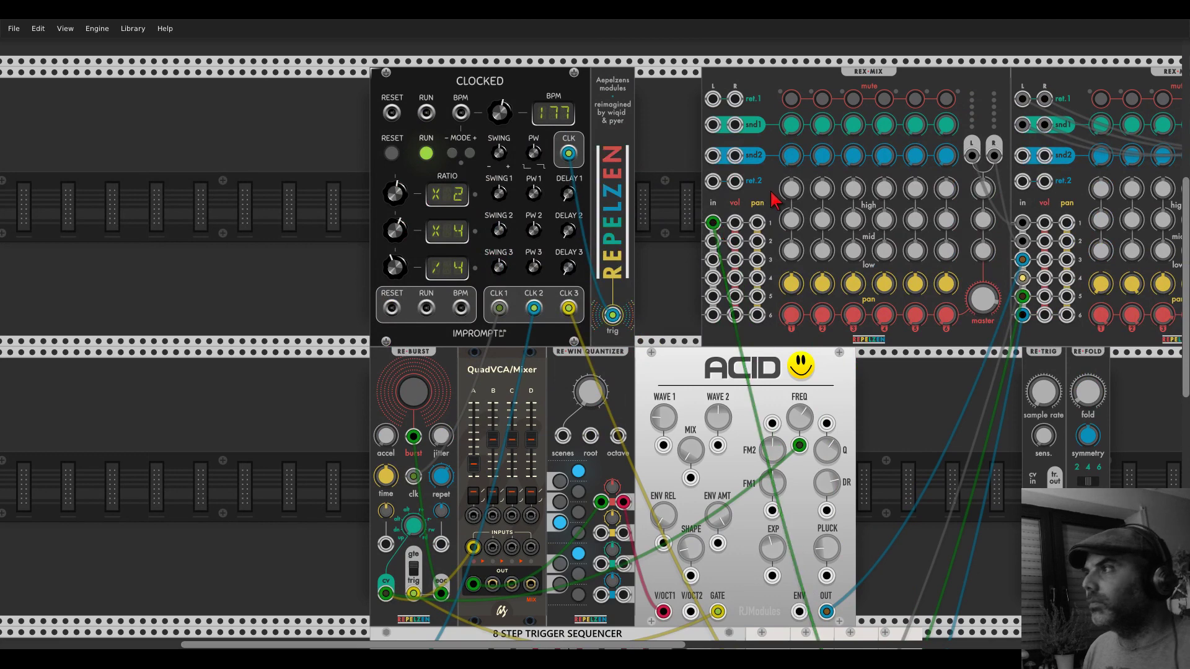
{"action": "mouse_move", "coordinate": [793, 317]}
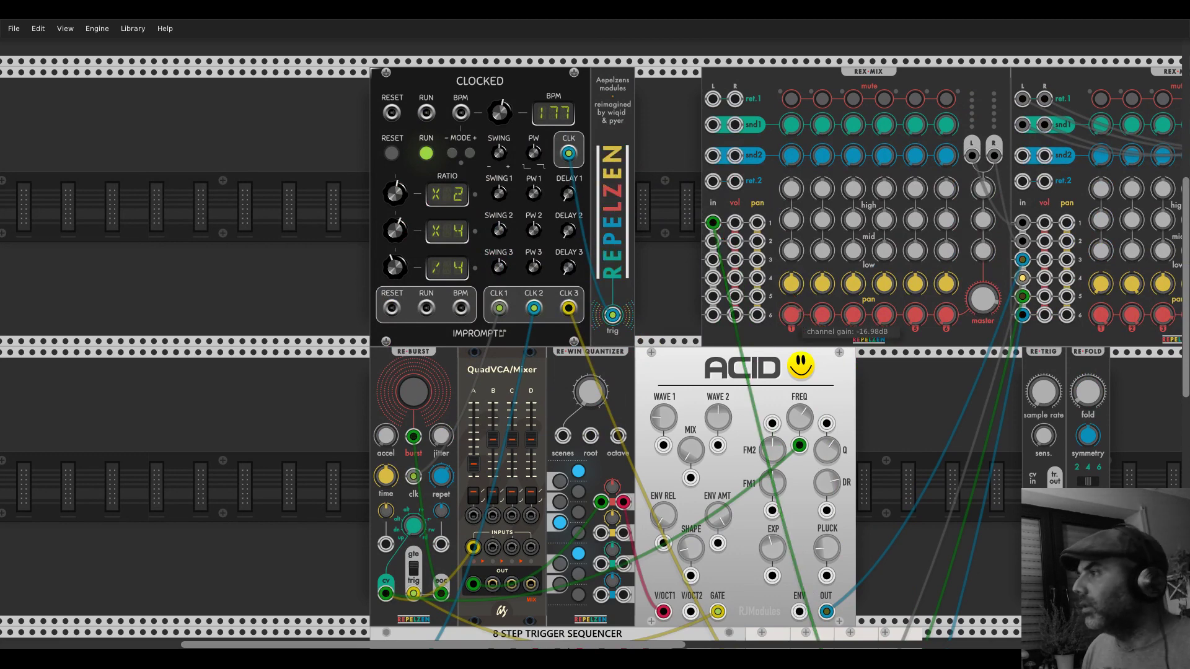
{"action": "double_click", "coordinate": [791, 314]}
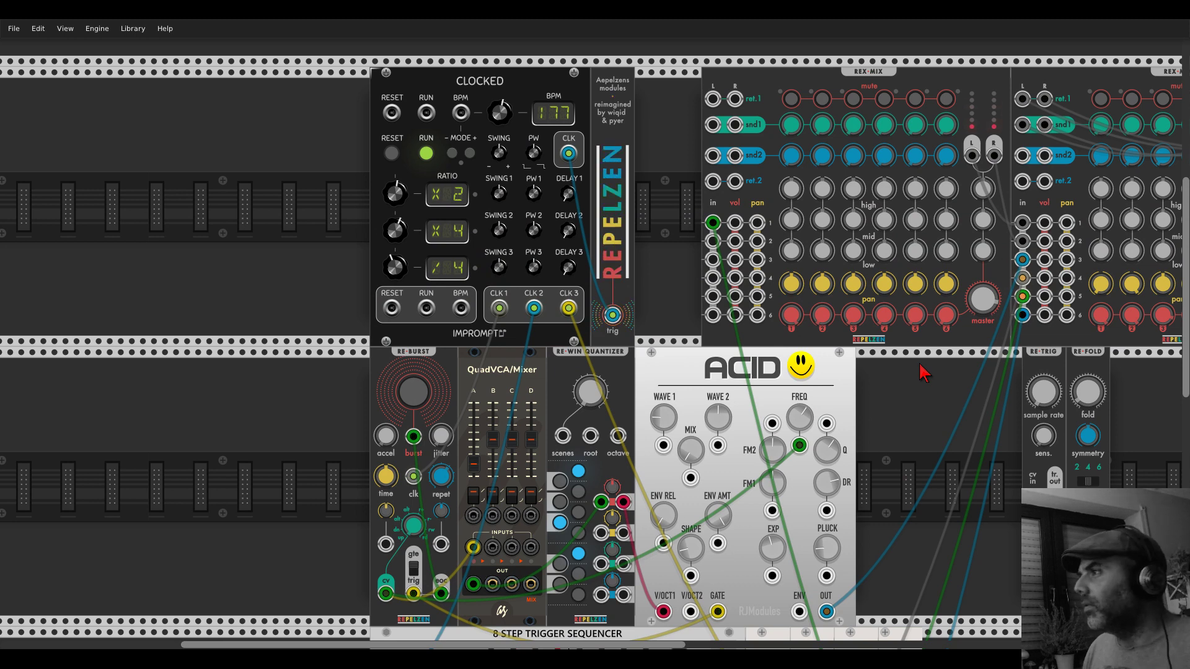
- Search the module library for "trummor" and add the Vult Trummor 2 drum synthesizer beside the Kick
{"action": "scroll", "coordinate": [986, 354], "scroll_direction": "right", "scroll_amount": 5}
{"action": "scroll", "coordinate": [986, 355], "scroll_direction": "up", "scroll_amount": 1}
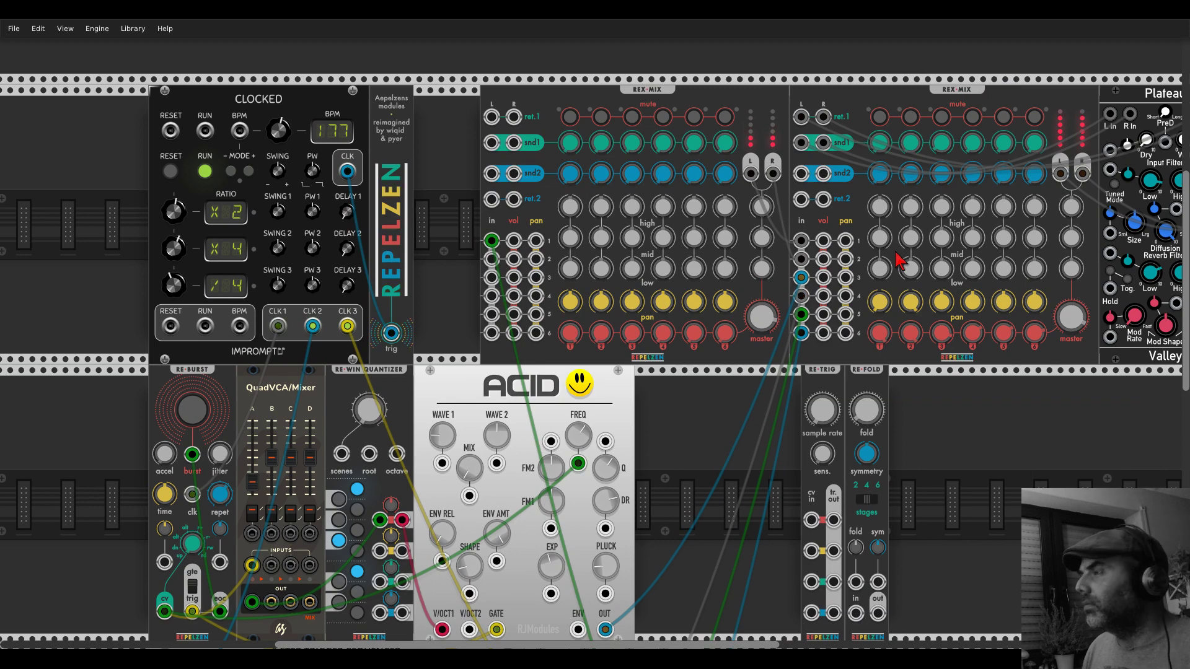
{"action": "scroll", "coordinate": [731, 359], "scroll_direction": "down", "scroll_amount": 3}
{"action": "scroll", "coordinate": [731, 358], "scroll_direction": "down", "scroll_amount": 6}
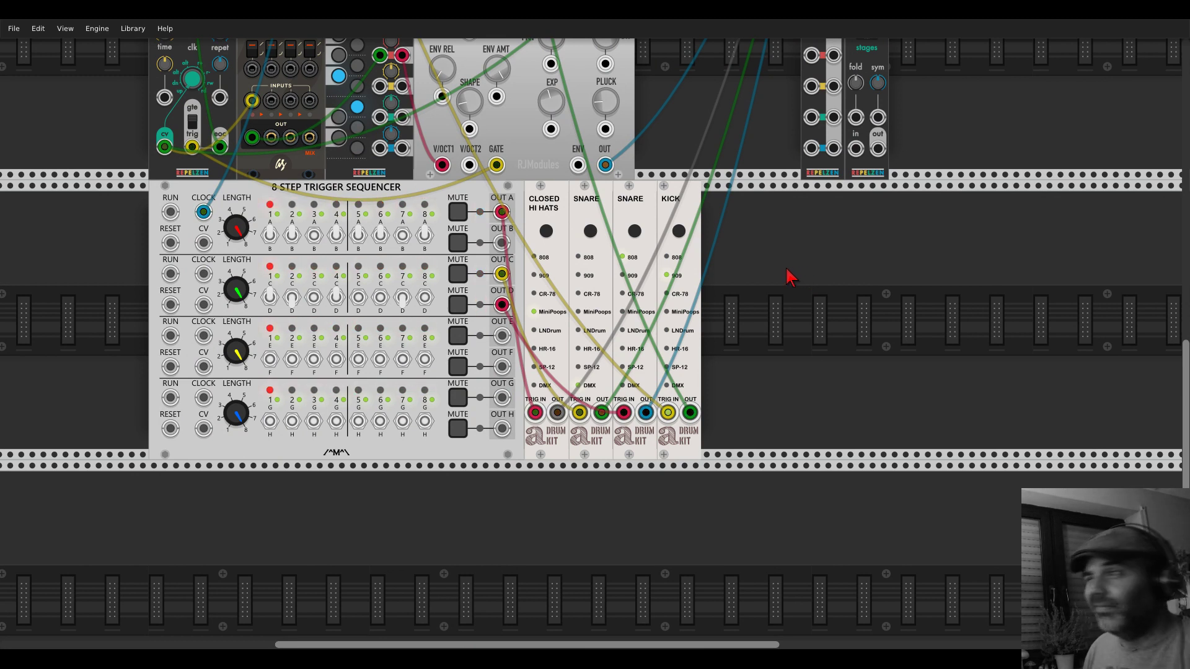
{"action": "right_click", "coordinate": [782, 294]}
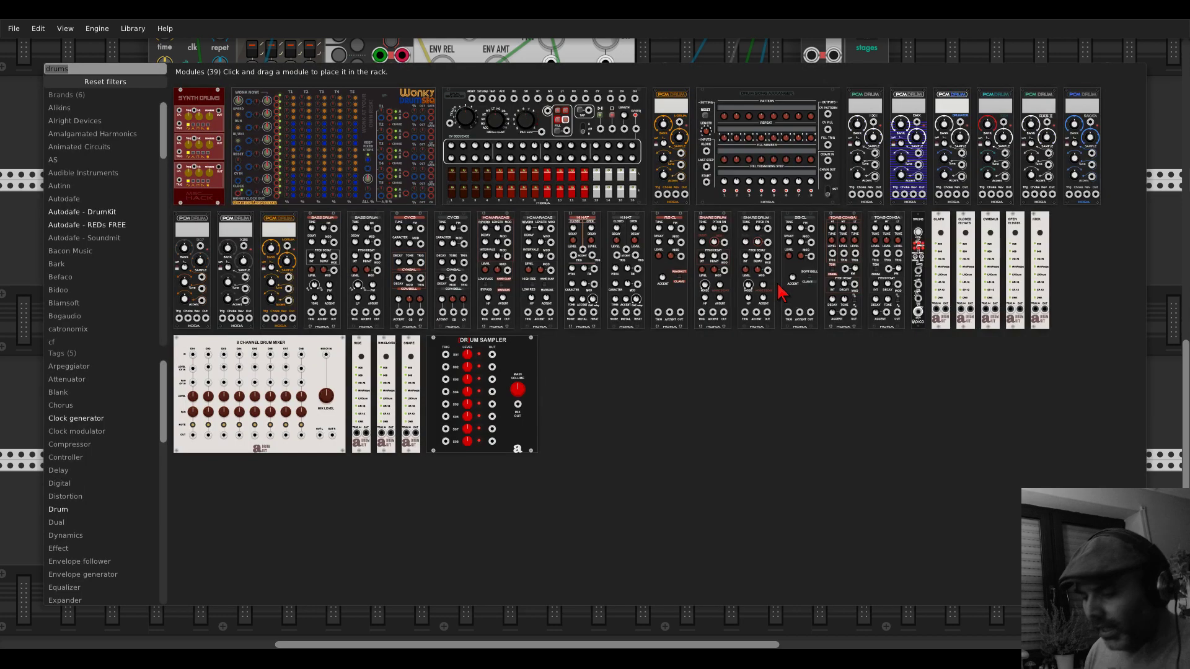
{"action": "type", "text": "trummor"}
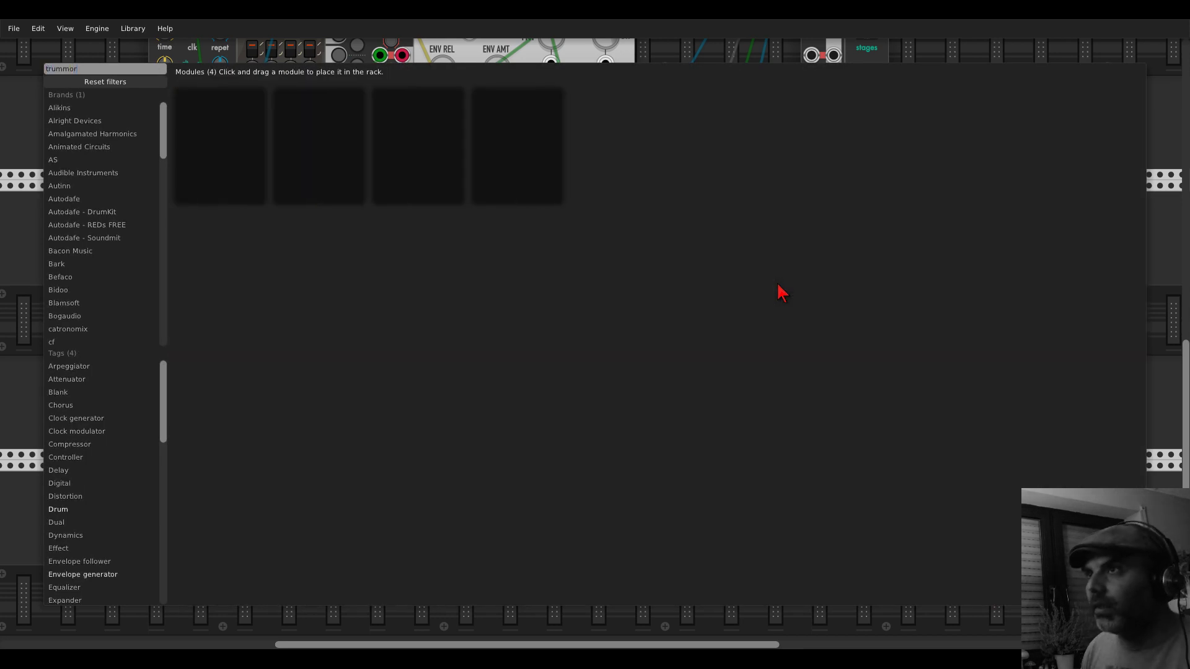
{"action": "left_click", "coordinate": [345, 106]}
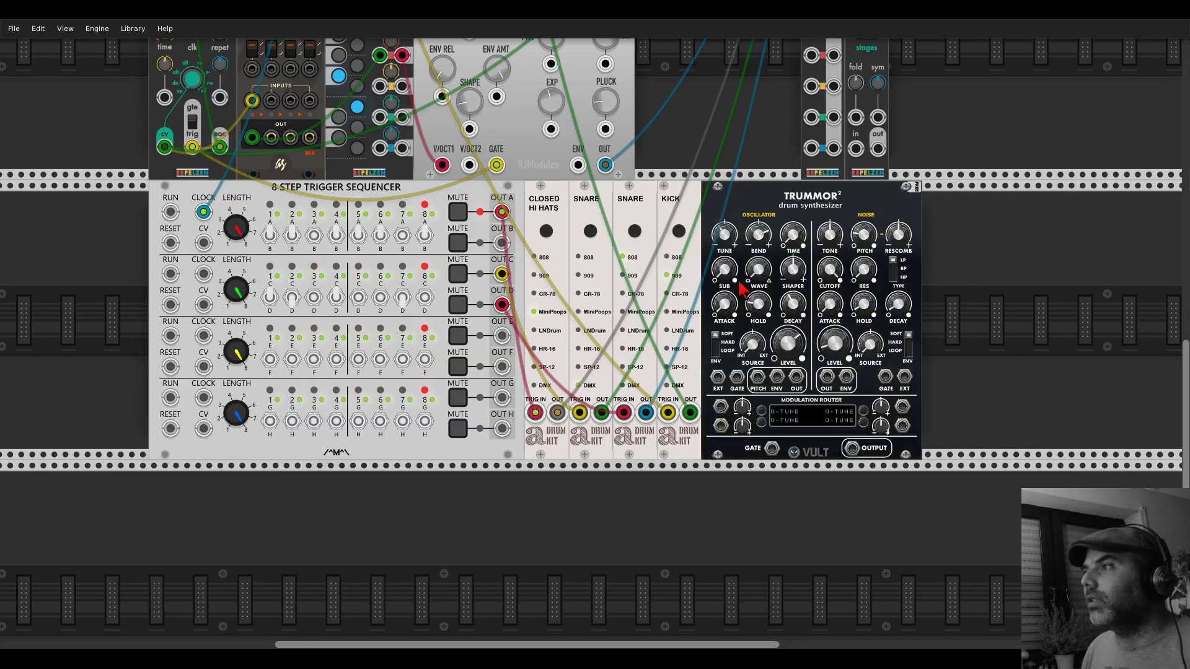
- Replace the Kick with Trummor beside the second Snare, moving its trigger and output cables to the oscillator GATE and OUT
{"action": "left_click_drag", "start_coordinate": [690, 412], "coordinate": [737, 377]}
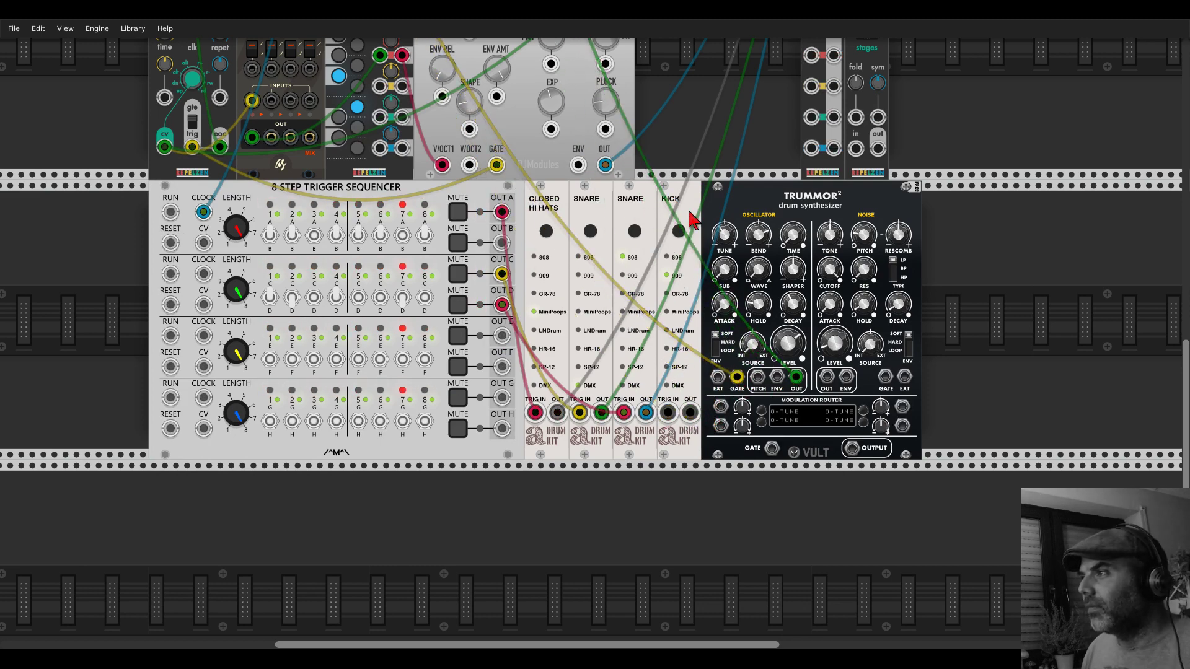
{"action": "right_click", "coordinate": [677, 202]}
{"action": "left_click", "coordinate": [719, 303]}
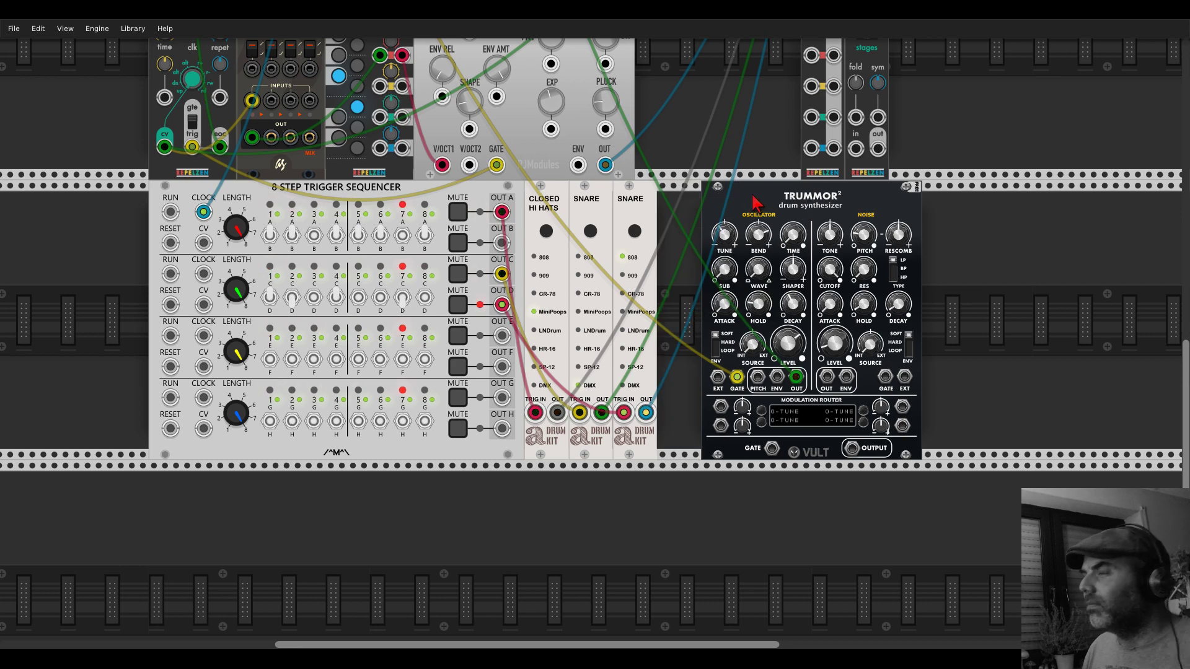
{"action": "left_click_drag", "start_coordinate": [744, 201], "coordinate": [699, 202]}
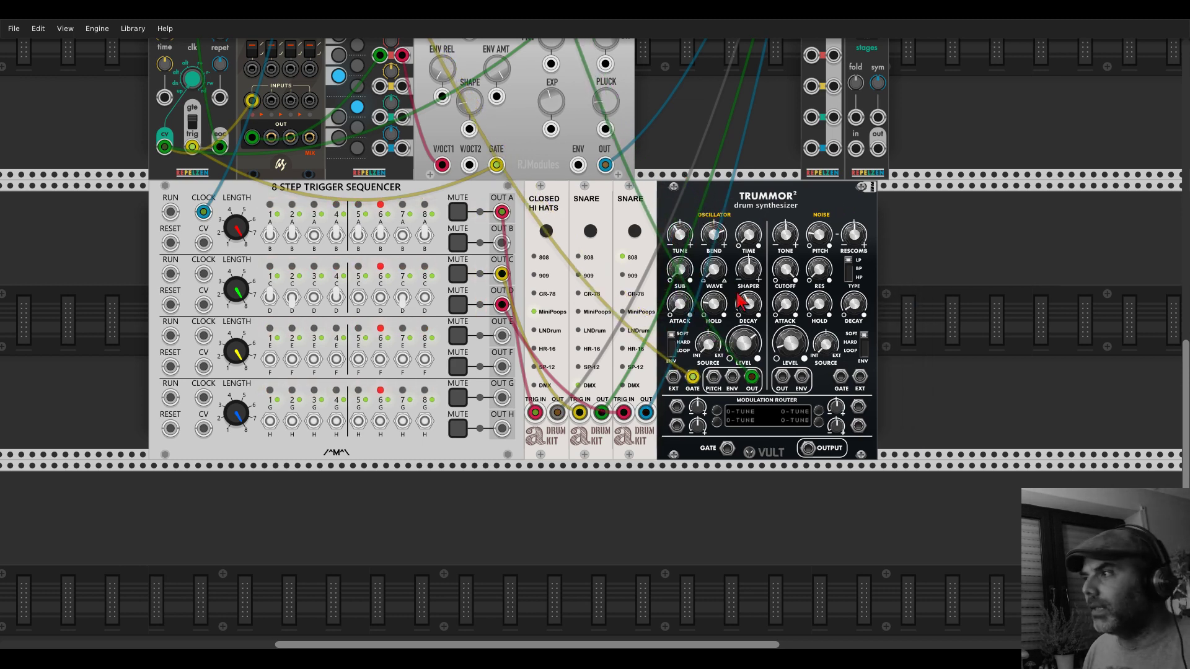
- Patch the sequencer's OUT E into Trummor's noise GATE and the noise OUT into input 2 of the first REX-MIX
{"action": "left_click_drag", "start_coordinate": [843, 379], "coordinate": [501, 336]}
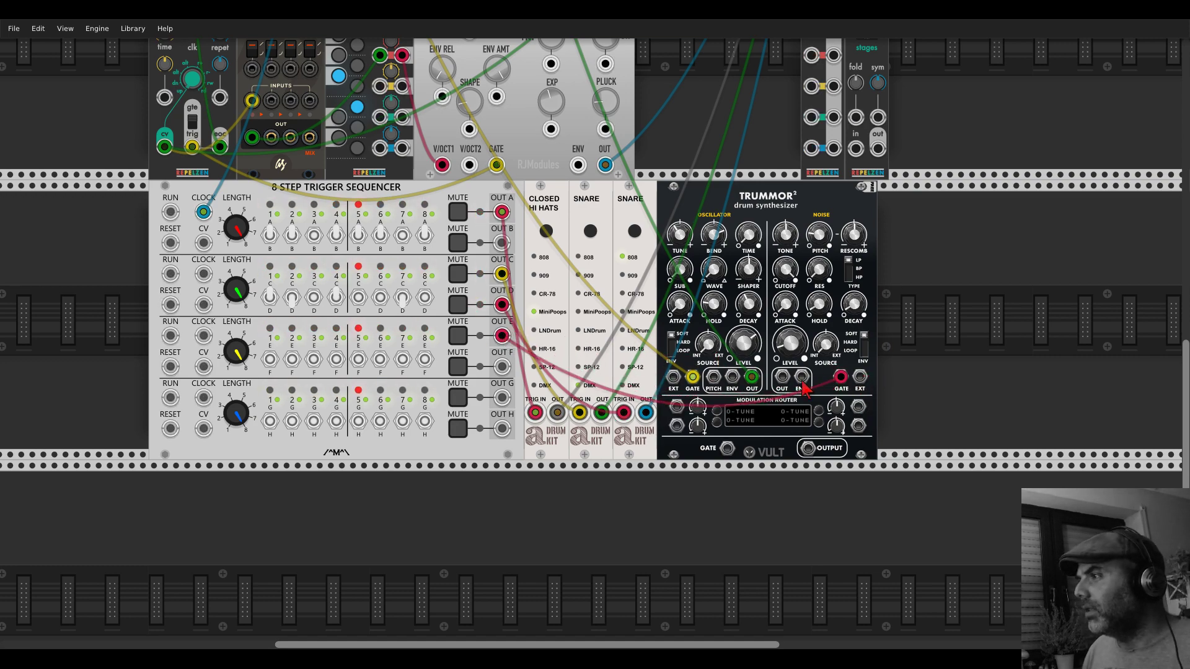
{"action": "scroll", "coordinate": [786, 389], "scroll_direction": "up", "scroll_amount": 5}
{"action": "scroll", "coordinate": [786, 389], "scroll_direction": "up", "scroll_amount": 4}
{"action": "left_click_drag", "start_coordinate": [786, 390], "coordinate": [491, 321]}
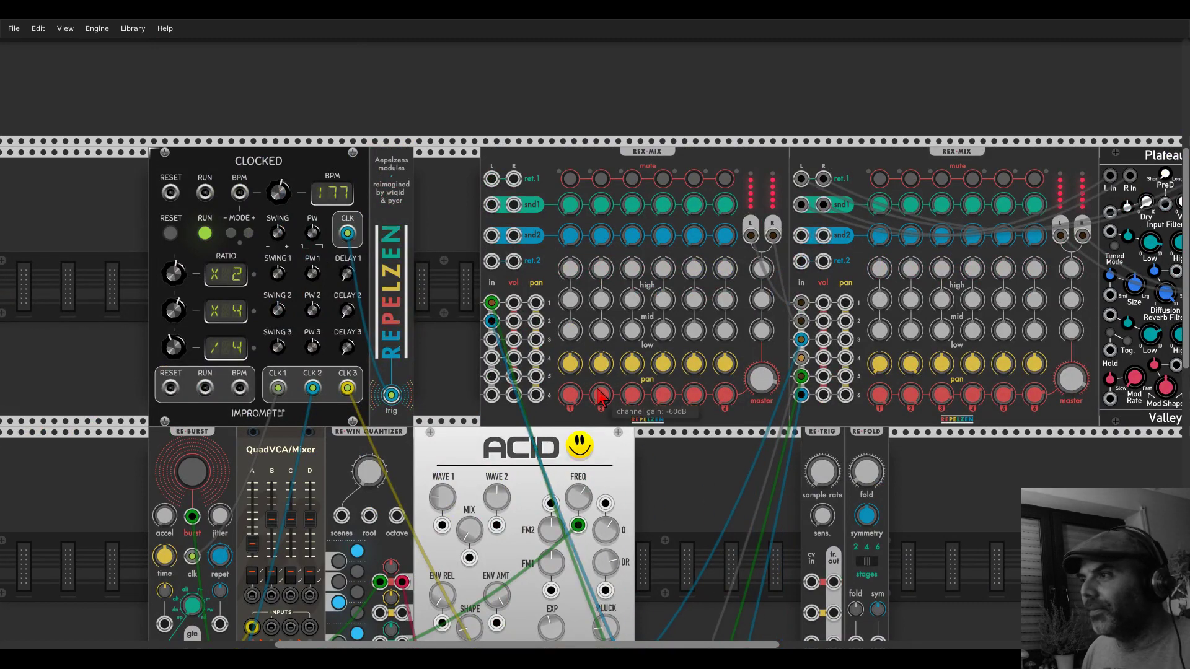
- Program steps 2 to 6 of the sequencer's third row for OUT E and adjust Trummor's noise level
{"action": "scroll", "coordinate": [784, 542], "scroll_direction": "down", "scroll_amount": 3}
{"action": "scroll", "coordinate": [784, 542], "scroll_direction": "down", "scroll_amount": 3}
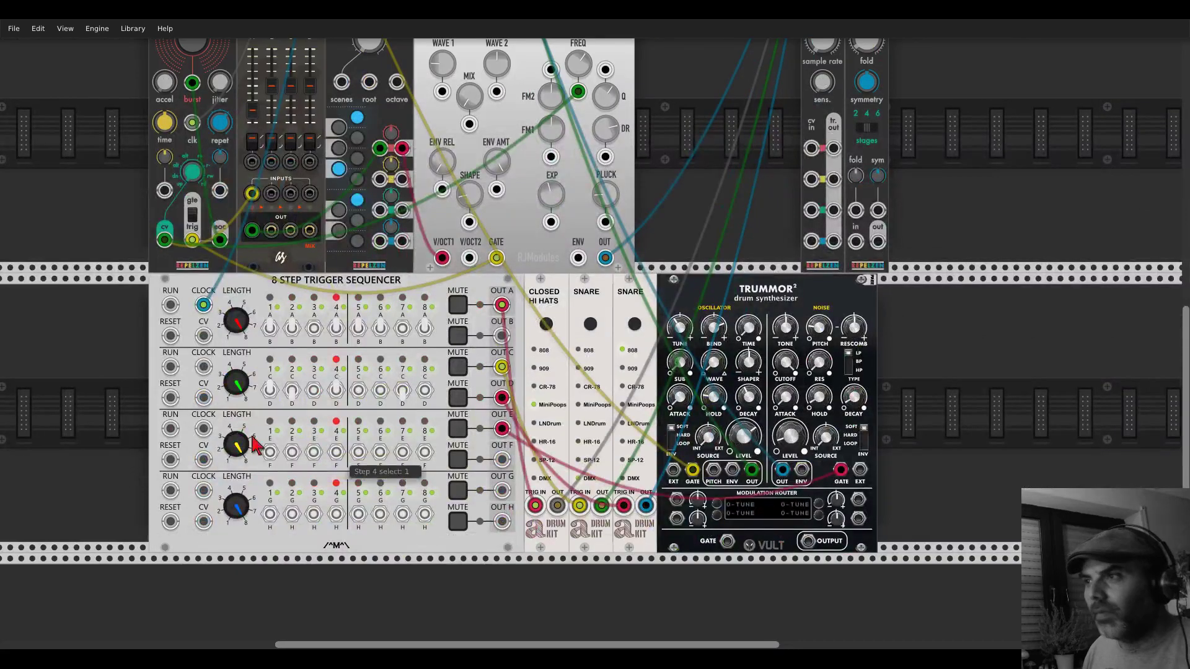
{"action": "left_click", "coordinate": [292, 455]}
{"action": "left_click", "coordinate": [314, 454]}
{"action": "left_click", "coordinate": [336, 455]}
{"action": "left_click", "coordinate": [358, 455]}
{"action": "left_click", "coordinate": [380, 457]}
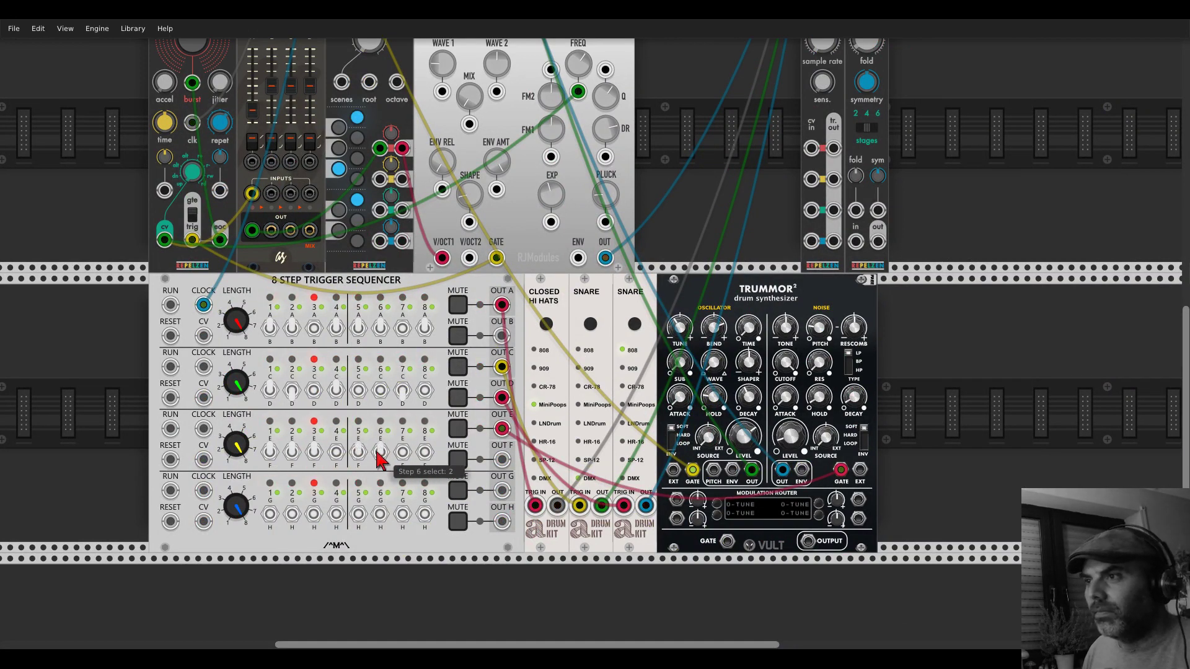
{"action": "left_click_drag", "start_coordinate": [792, 441], "coordinate": [791, 433]}
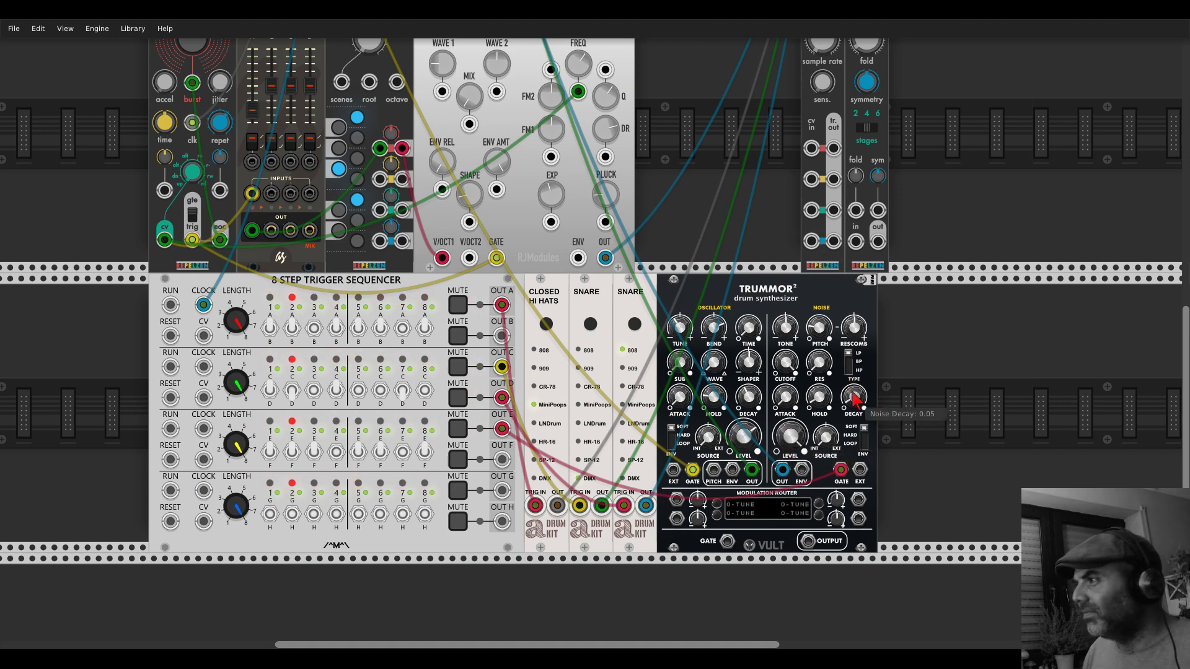
- Search the module library for "branes", add Branes beside the Repelzen trigger module and patch Clocked's CLK 2 into its trigger input
{"action": "right_click", "coordinate": [911, 390]}
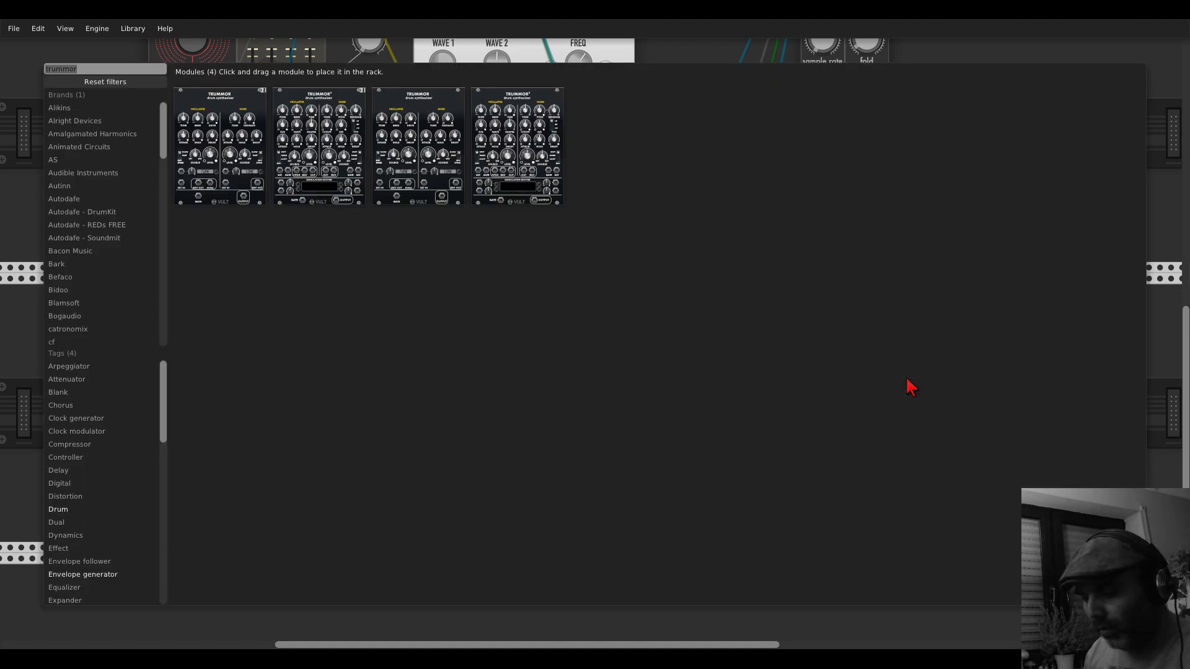
{"action": "type", "text": "branes"}
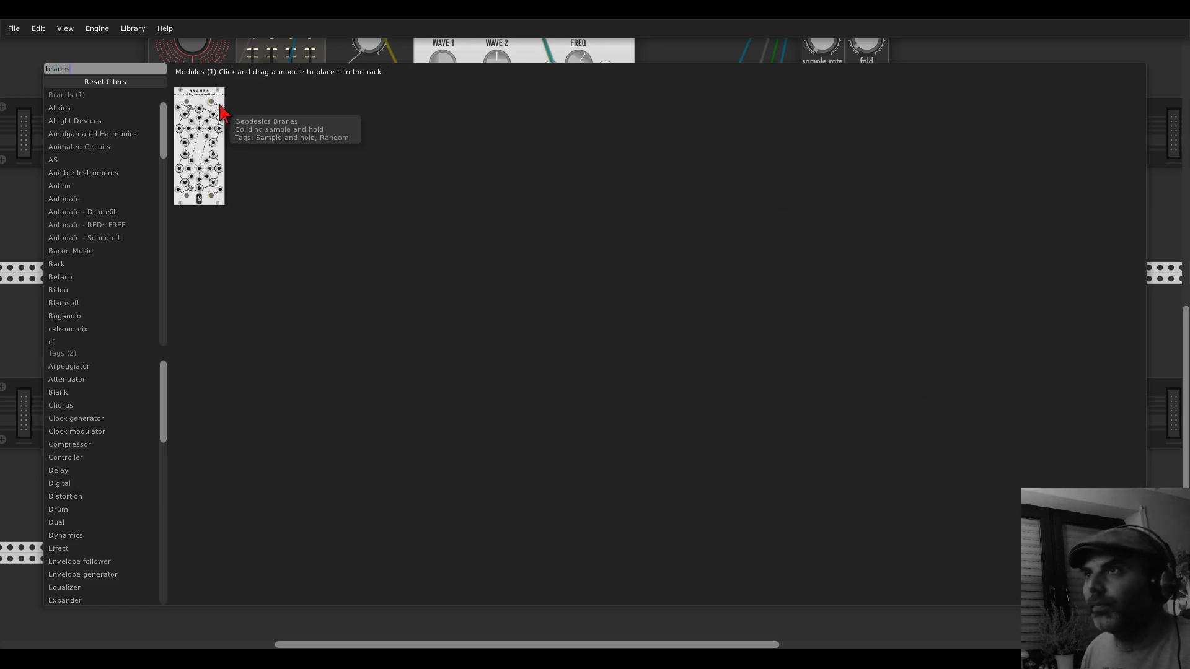
{"action": "left_click_drag", "start_coordinate": [221, 112], "coordinate": [679, 74]}
{"action": "scroll", "coordinate": [677, 258], "scroll_direction": "up", "scroll_amount": 3}
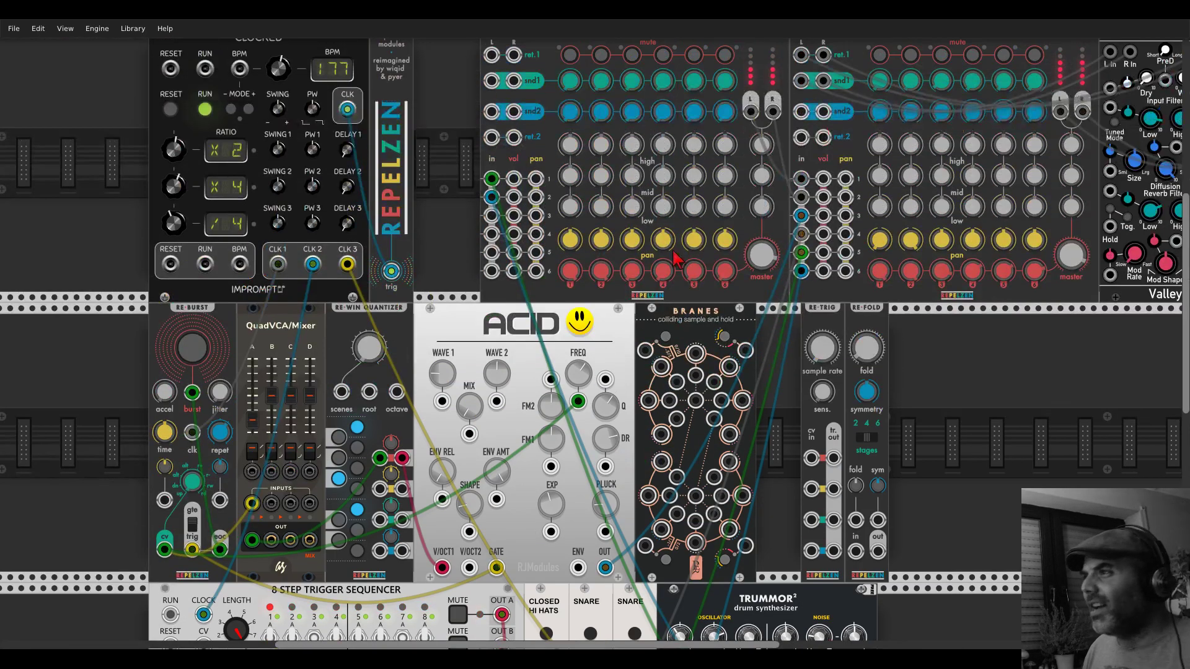
{"action": "left_click_drag", "start_coordinate": [653, 377], "coordinate": [432, 110]}
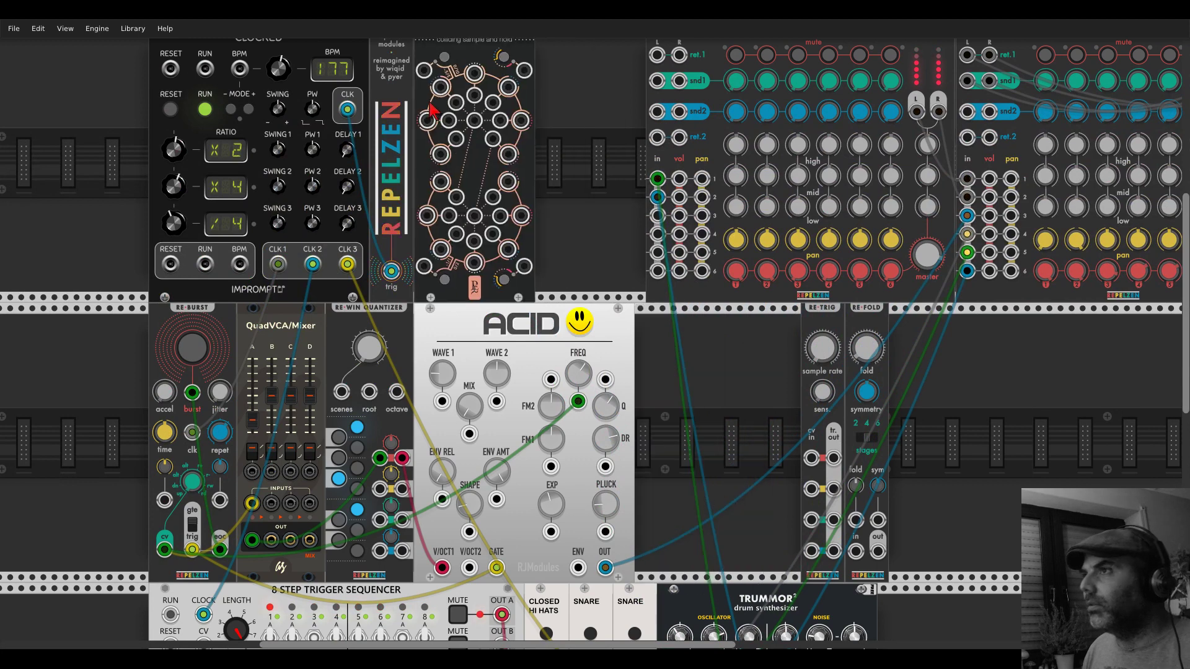
{"action": "scroll", "coordinate": [432, 110], "scroll_direction": "up", "scroll_amount": 3}
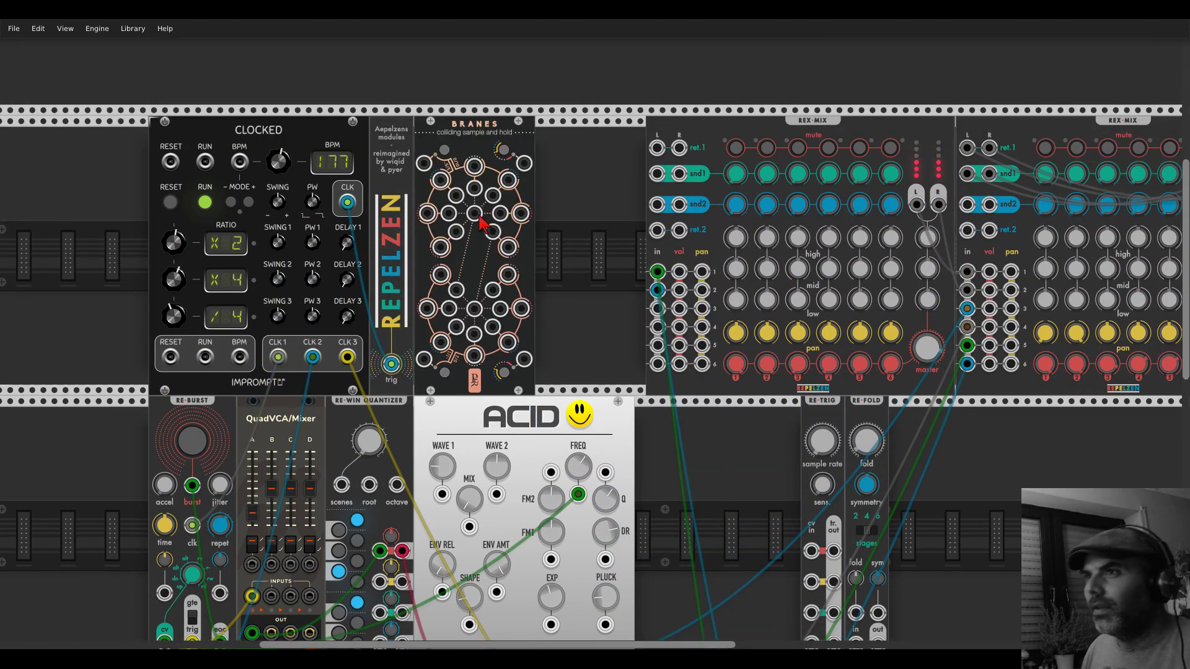
{"action": "left_click_drag", "start_coordinate": [479, 218], "coordinate": [313, 357]}
- Patch a Branes output into Trummor's modulation router and assign that slot to the noise decay with some modulation depth
{"action": "scroll", "coordinate": [474, 179], "scroll_direction": "down", "scroll_amount": 12}
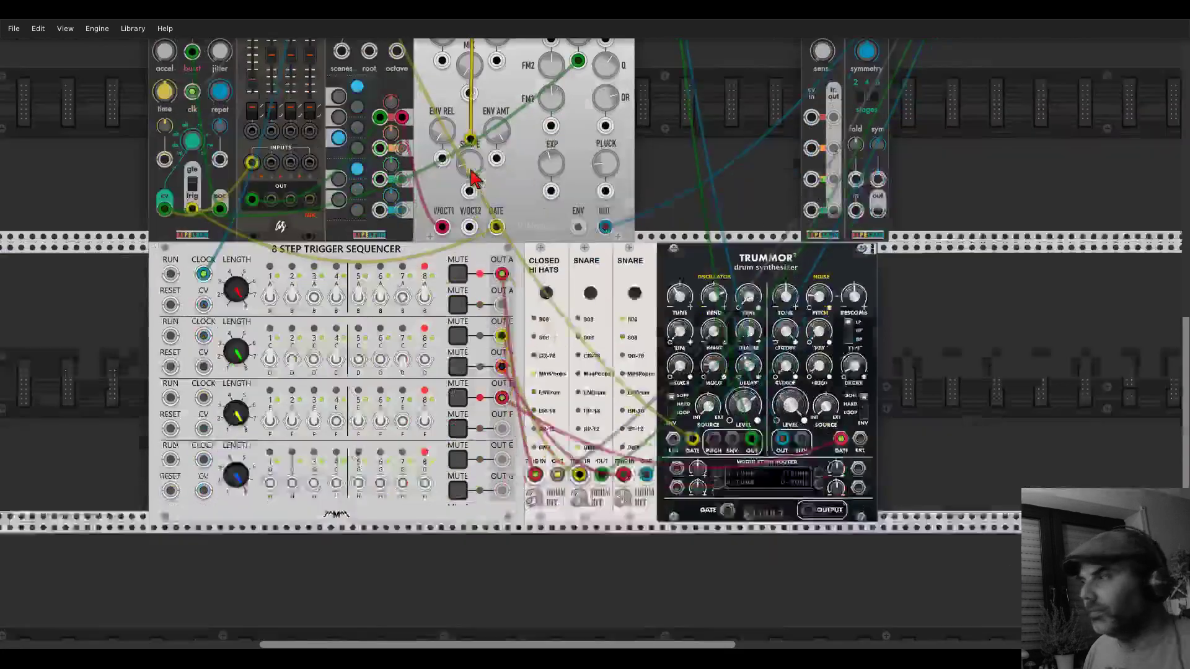
{"action": "scroll", "coordinate": [475, 178], "scroll_direction": "down", "scroll_amount": 2}
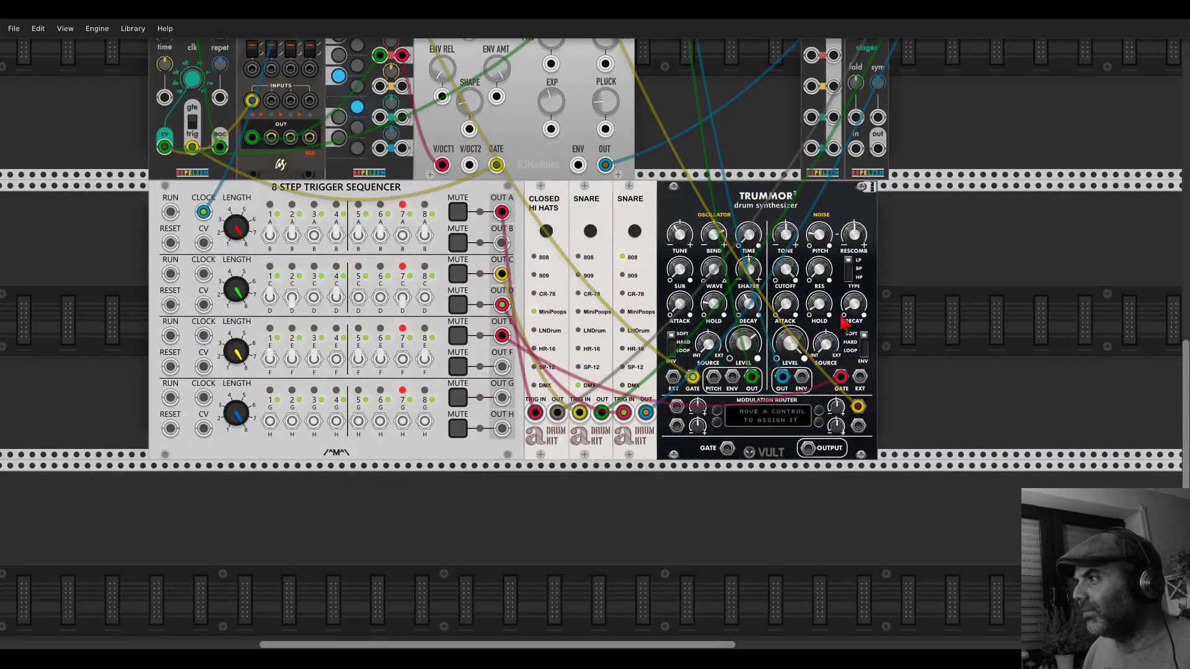
{"action": "left_click_drag", "start_coordinate": [851, 307], "coordinate": [850, 302]}
{"action": "left_click_drag", "start_coordinate": [836, 406], "coordinate": [836, 402]}
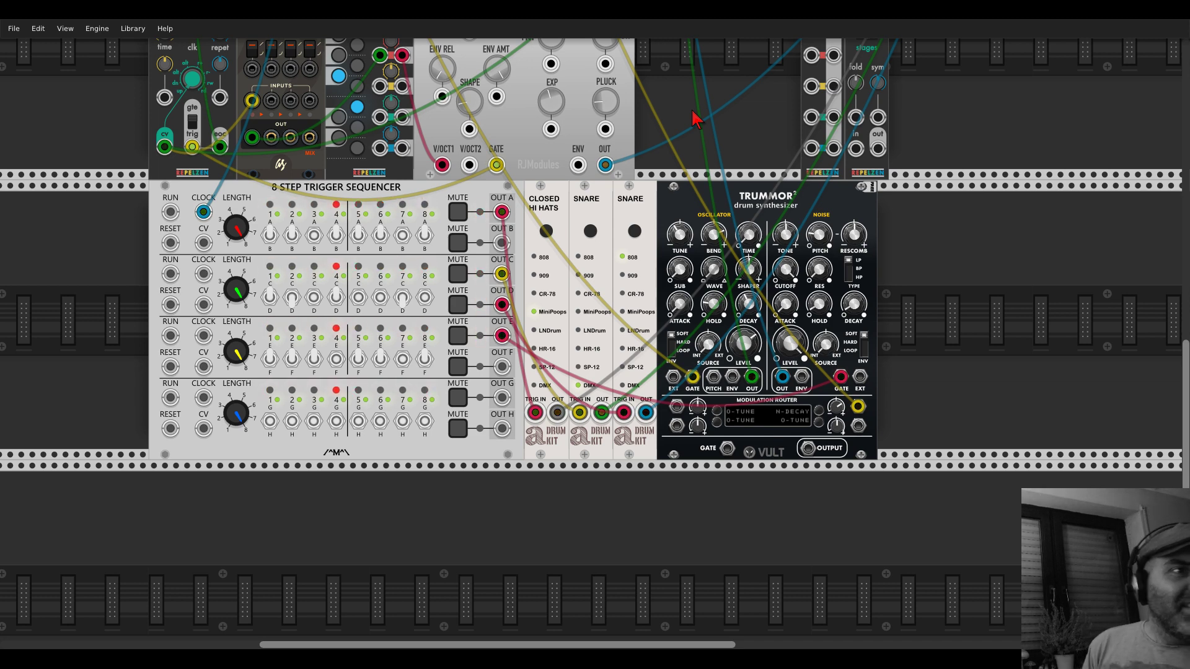
- Fine-tune Trummor's oscillator settings and noise level
{"action": "scroll", "coordinate": [695, 118], "scroll_direction": "down", "scroll_amount": 5}
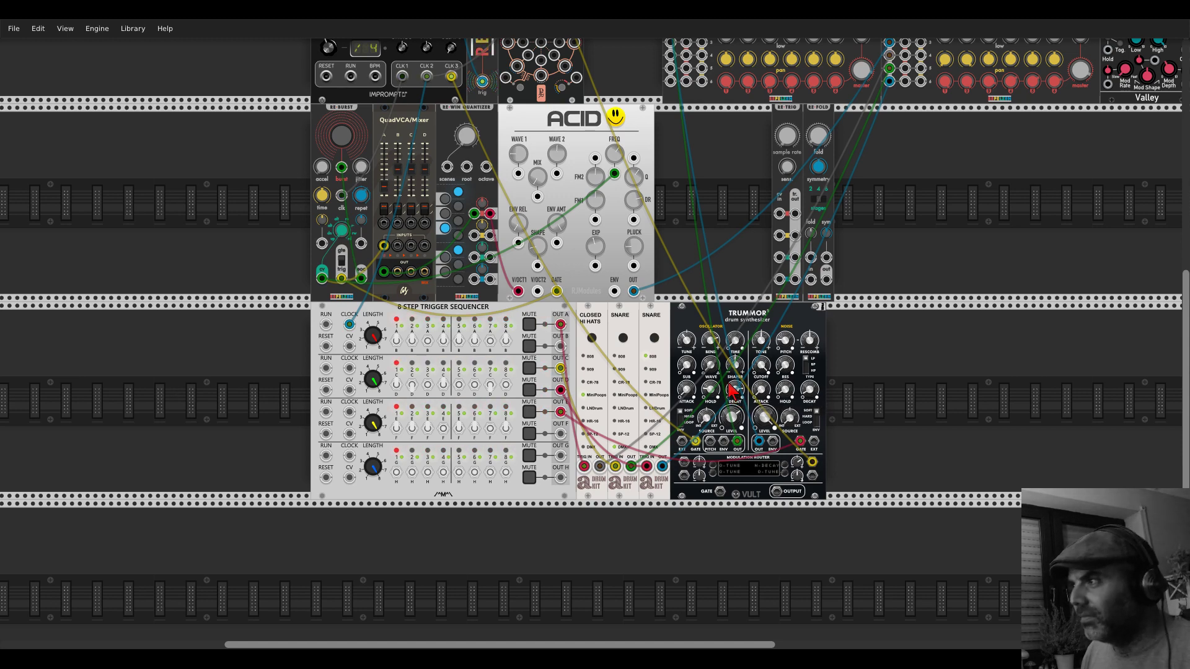
{"action": "left_click_drag", "start_coordinate": [727, 378], "coordinate": [727, 347]}
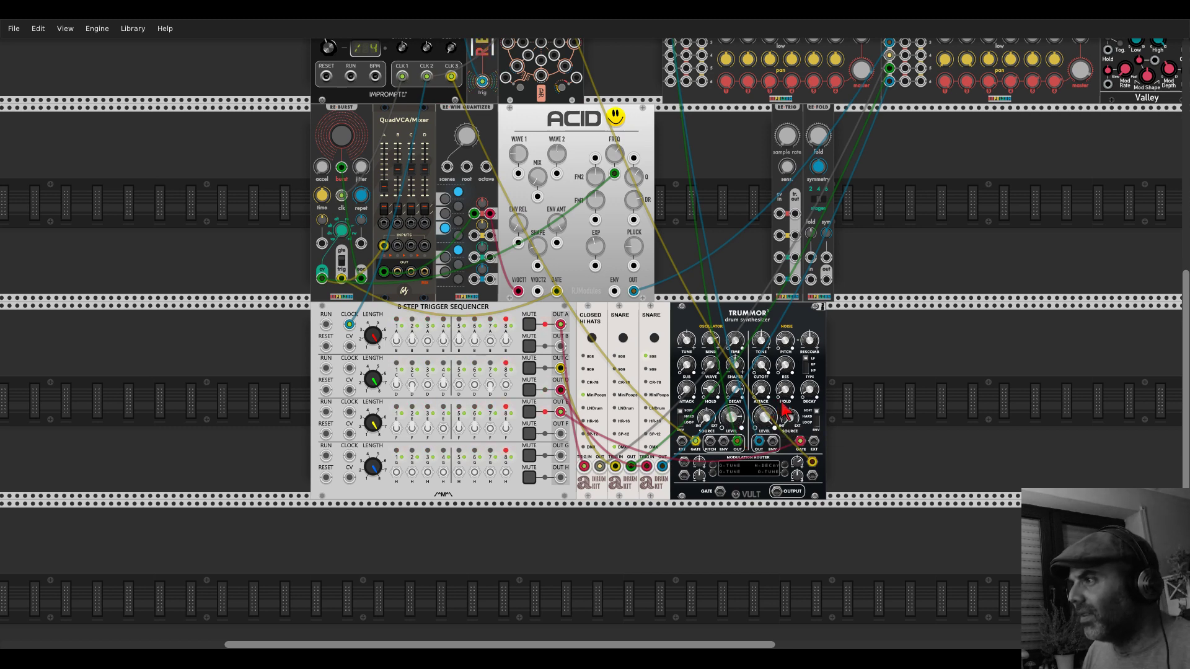
{"action": "left_click_drag", "start_coordinate": [772, 428], "coordinate": [771, 423]}
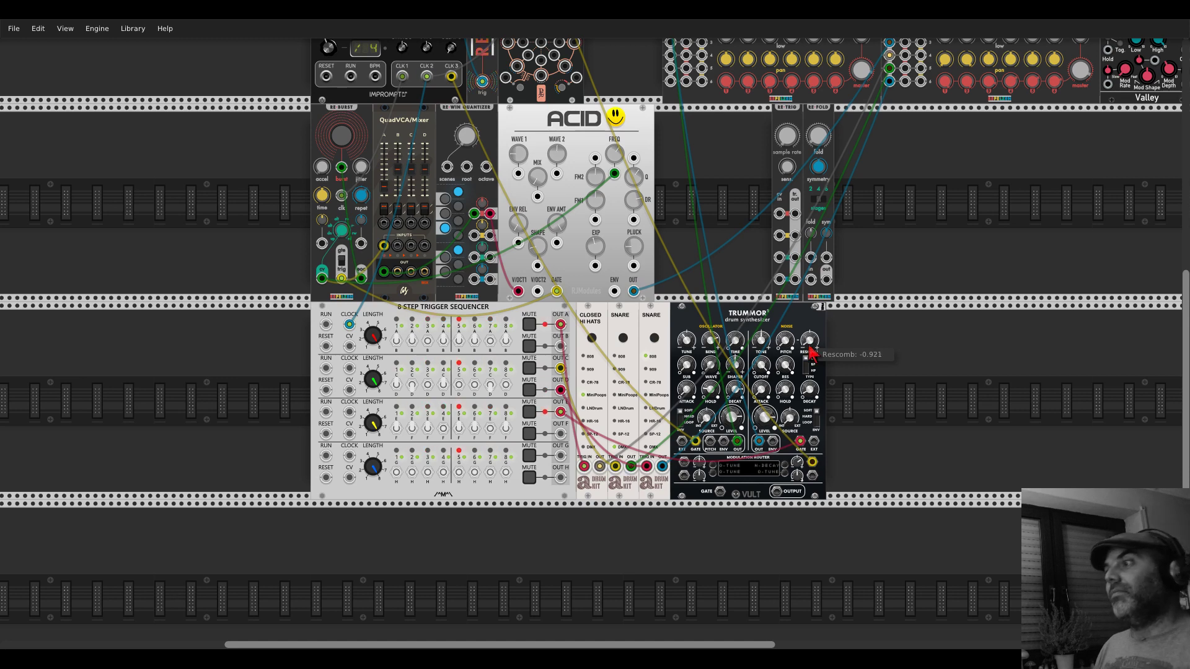
- Set the depth of Trummor's second noise modulation slot, assigned to Rescomb, and patch another Branes output into its input
{"action": "left_click_drag", "start_coordinate": [797, 475], "coordinate": [797, 487]}
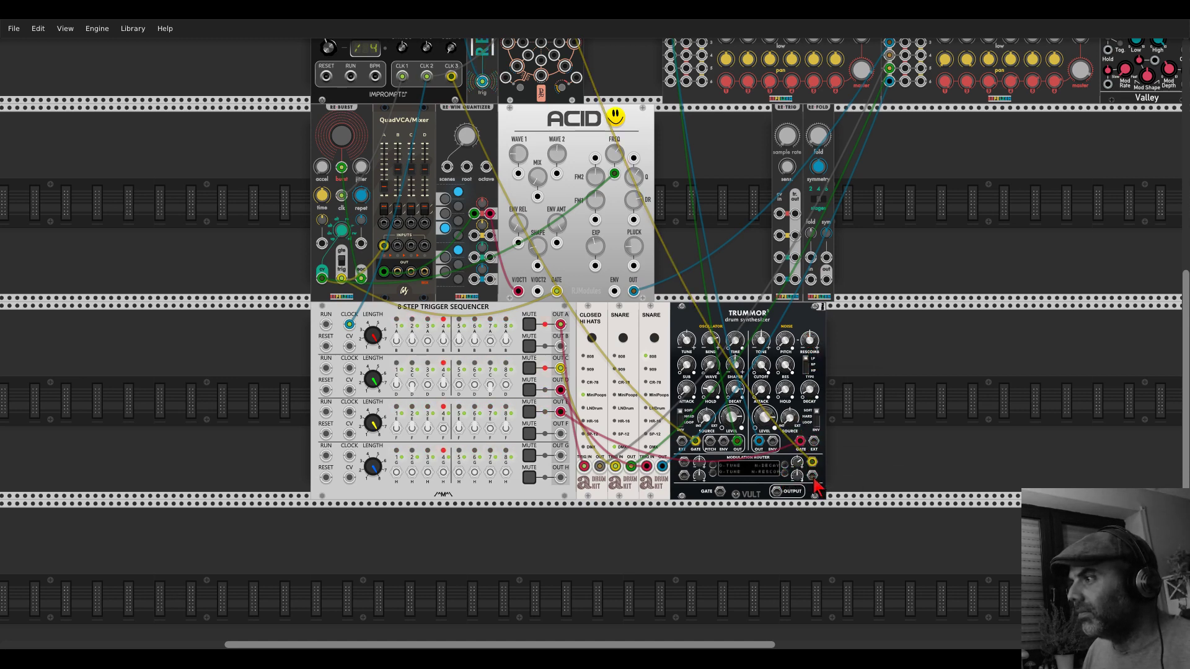
{"action": "scroll", "coordinate": [816, 487], "scroll_direction": "up", "scroll_amount": 8}
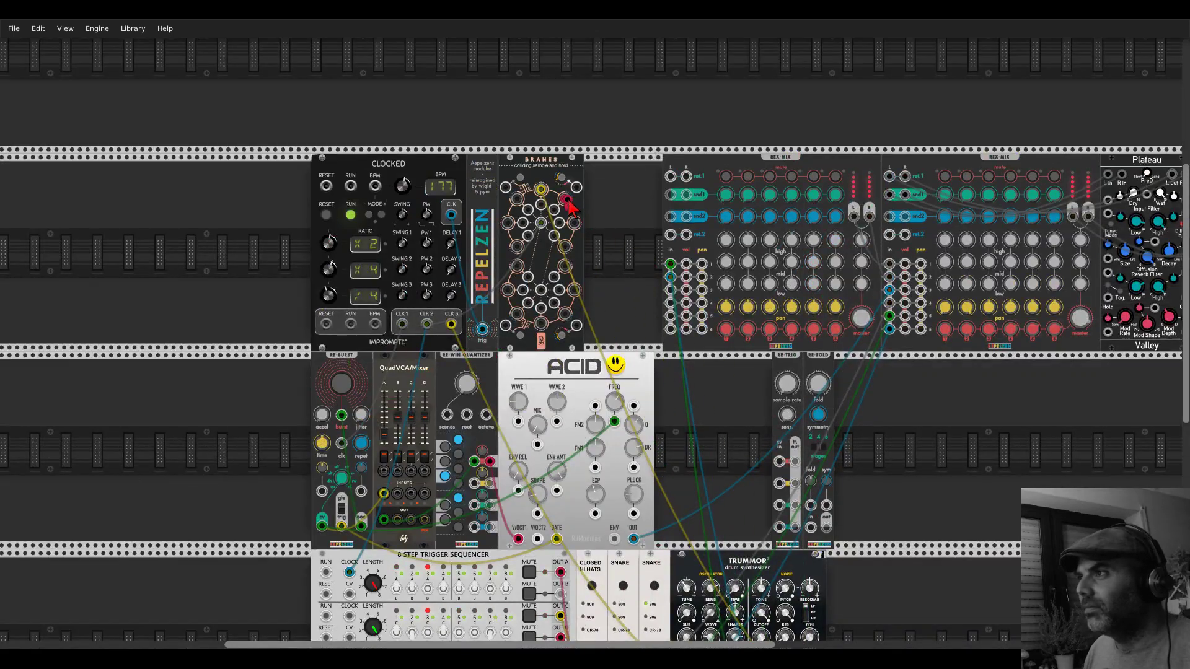
{"action": "scroll", "coordinate": [569, 204], "scroll_direction": "down", "scroll_amount": 8}
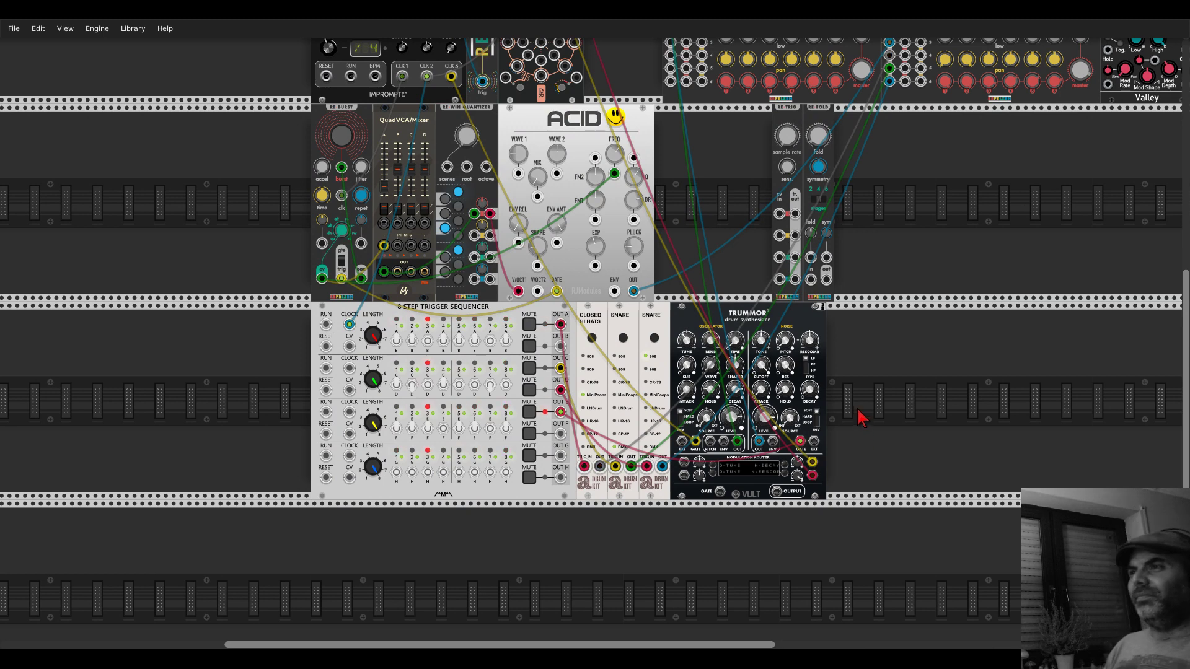
- Raise send 1 on channel 2 of the first REX-MIX and patch a Branes output into that channel's pan input
{"action": "scroll", "coordinate": [860, 415], "scroll_direction": "up", "scroll_amount": 6}
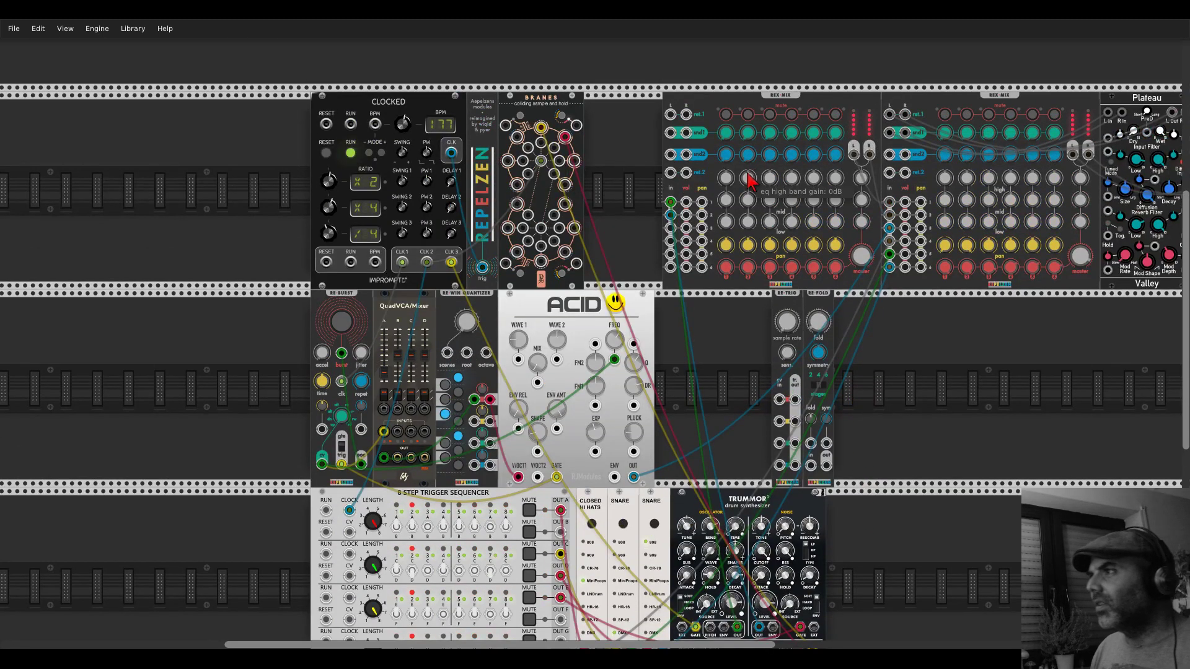
{"action": "left_click_drag", "start_coordinate": [749, 137], "coordinate": [749, 127]}
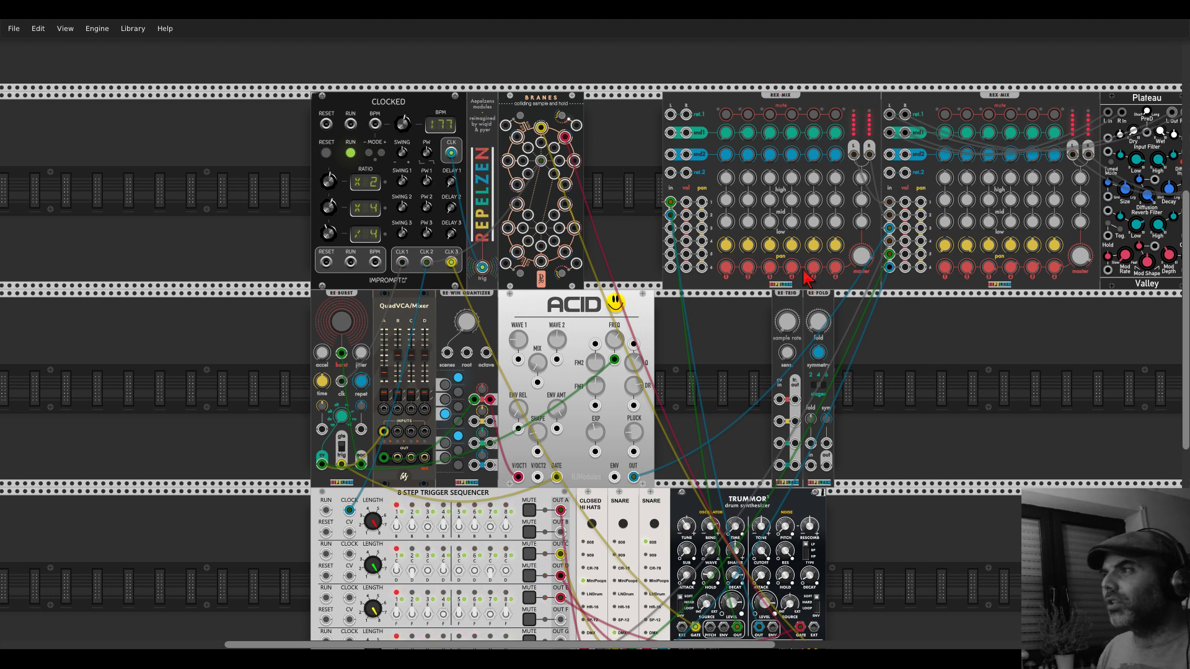
{"action": "left_click_drag", "start_coordinate": [702, 214], "coordinate": [517, 136]}
- Move RE-FOLD farther along the middle row and place RE-TRIG directly beside ACID
{"action": "scroll", "coordinate": [706, 332], "scroll_direction": "down", "scroll_amount": 5}
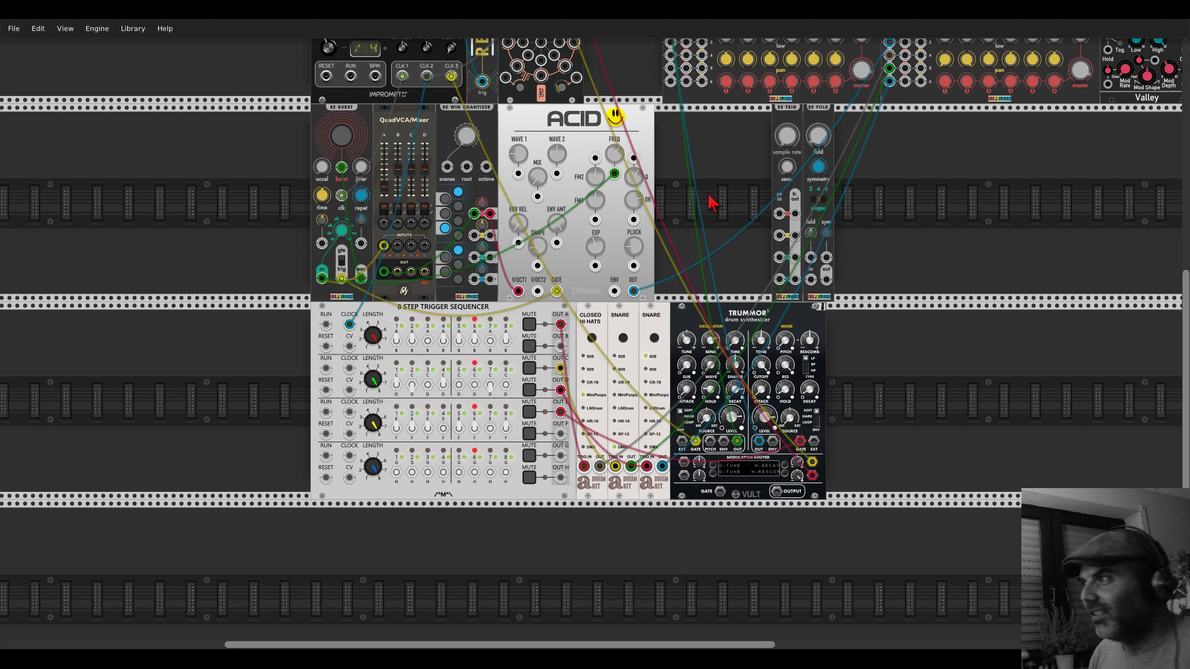
{"action": "scroll", "coordinate": [714, 197], "scroll_direction": "up", "scroll_amount": 2}
{"action": "scroll", "coordinate": [714, 197], "scroll_direction": "right", "scroll_amount": 2}
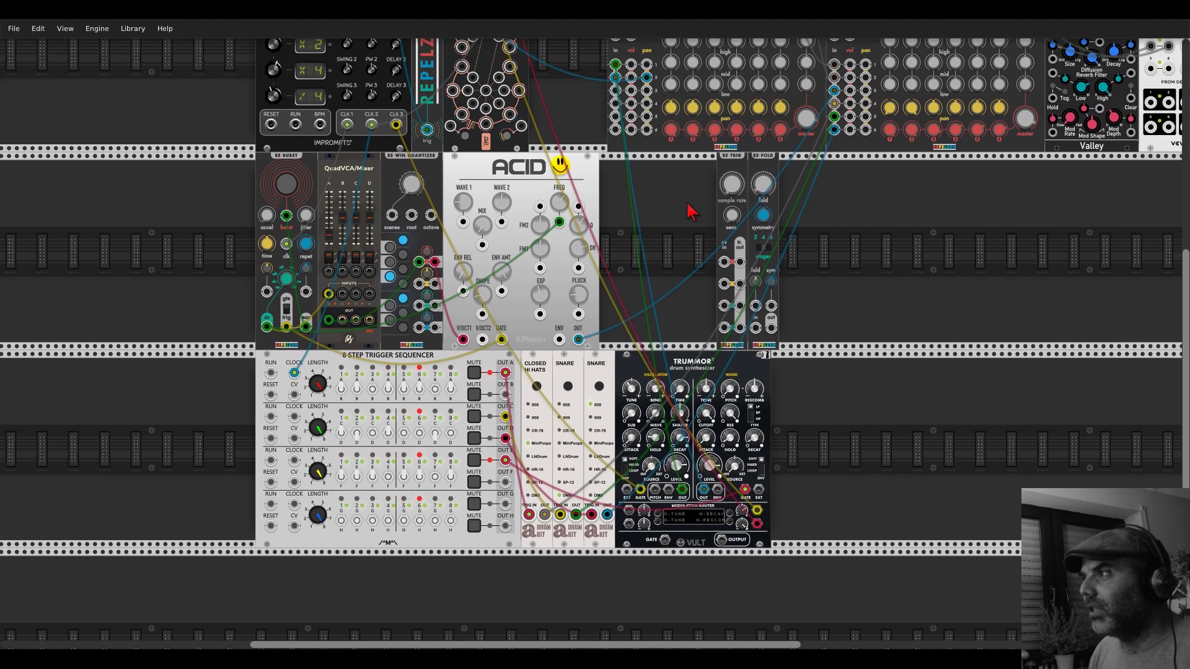
{"action": "left_click_drag", "start_coordinate": [764, 171], "coordinate": [932, 169]}
{"action": "left_click_drag", "start_coordinate": [646, 171], "coordinate": [625, 171]}
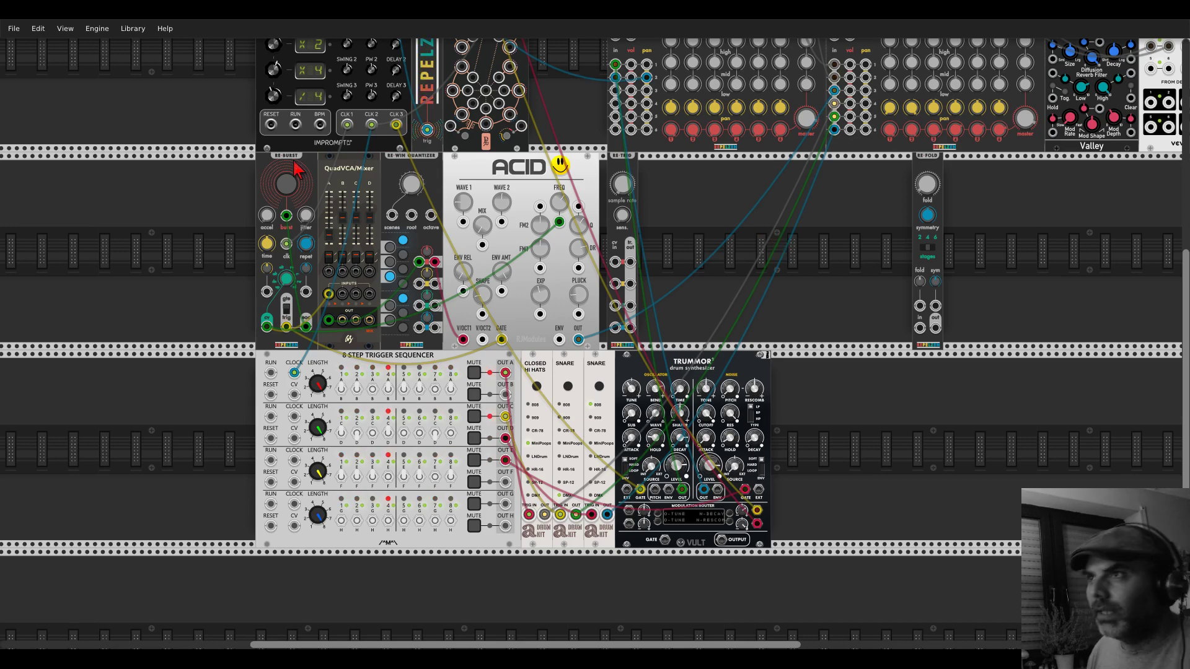
- Duplicate RE-BURST beside RE-TRIG and patch Clocked's CLK 1 into its clk input and CLK 3 into its burst input
{"action": "key", "text": "ctrl+d"}
{"action": "left_click_drag", "start_coordinate": [241, 166], "coordinate": [627, 186]}
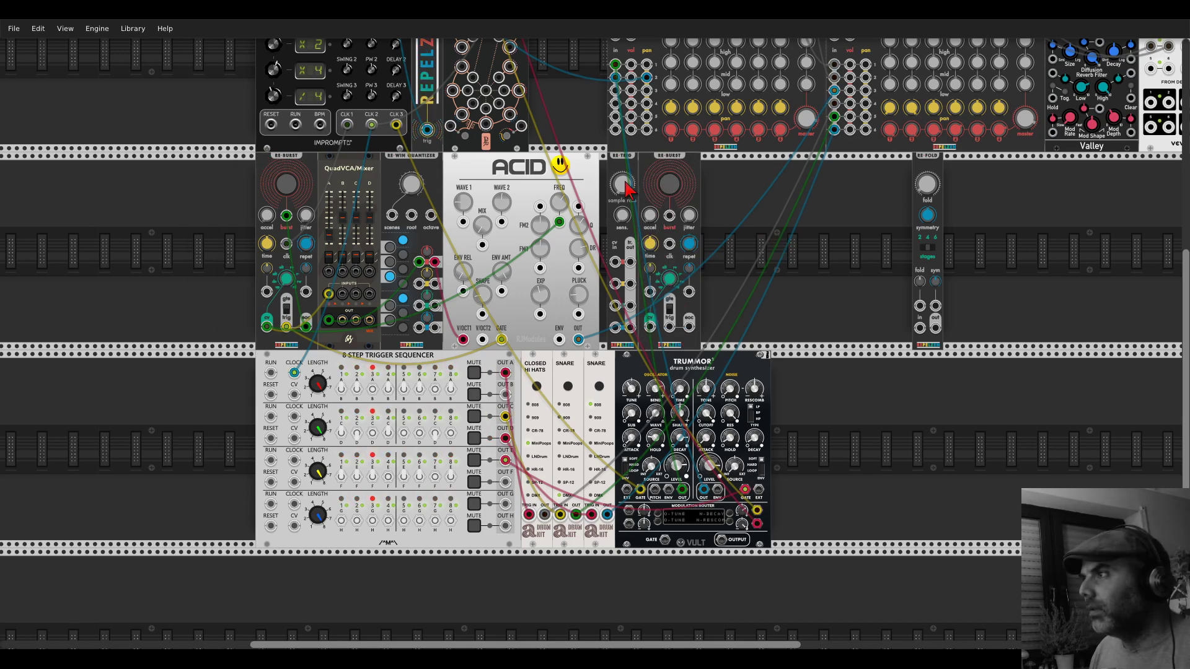
{"action": "scroll", "coordinate": [682, 235], "scroll_direction": "up", "scroll_amount": 2}
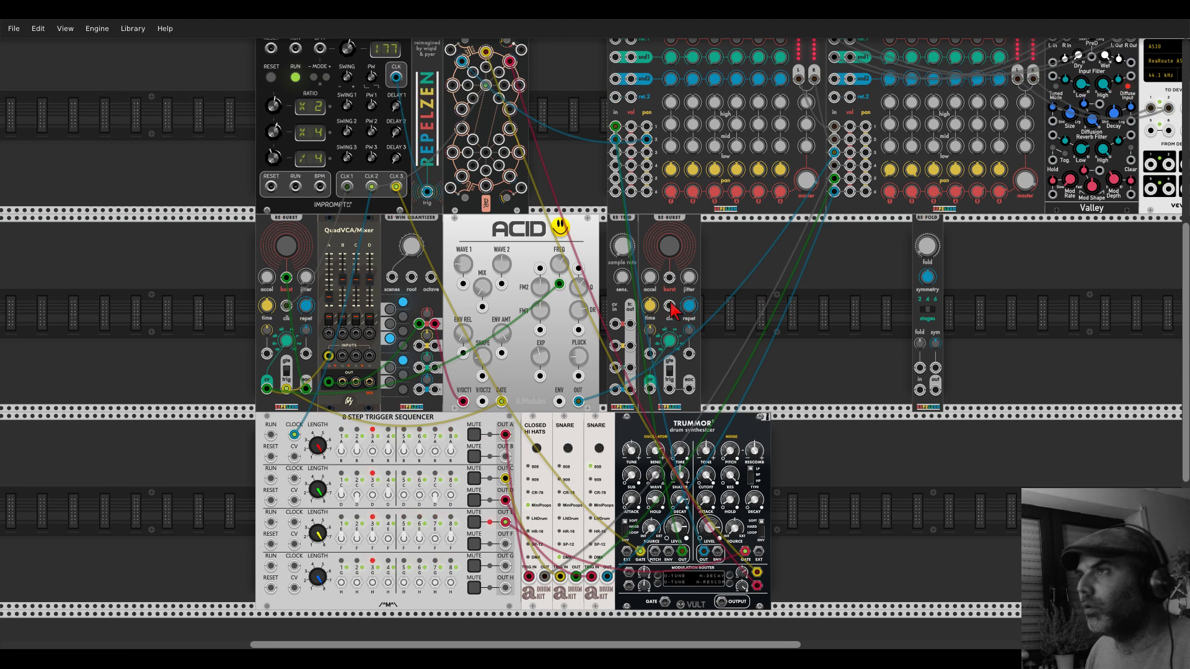
{"action": "left_click_drag", "start_coordinate": [670, 306], "coordinate": [348, 186]}
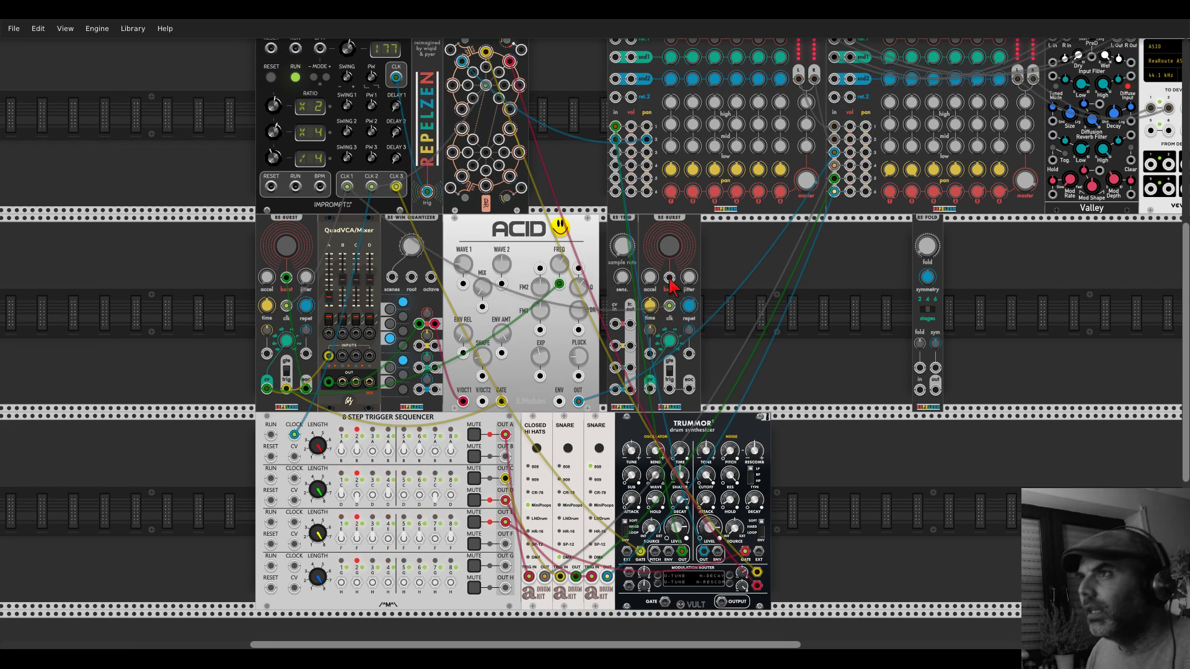
{"action": "left_click_drag", "start_coordinate": [670, 277], "coordinate": [396, 186]}
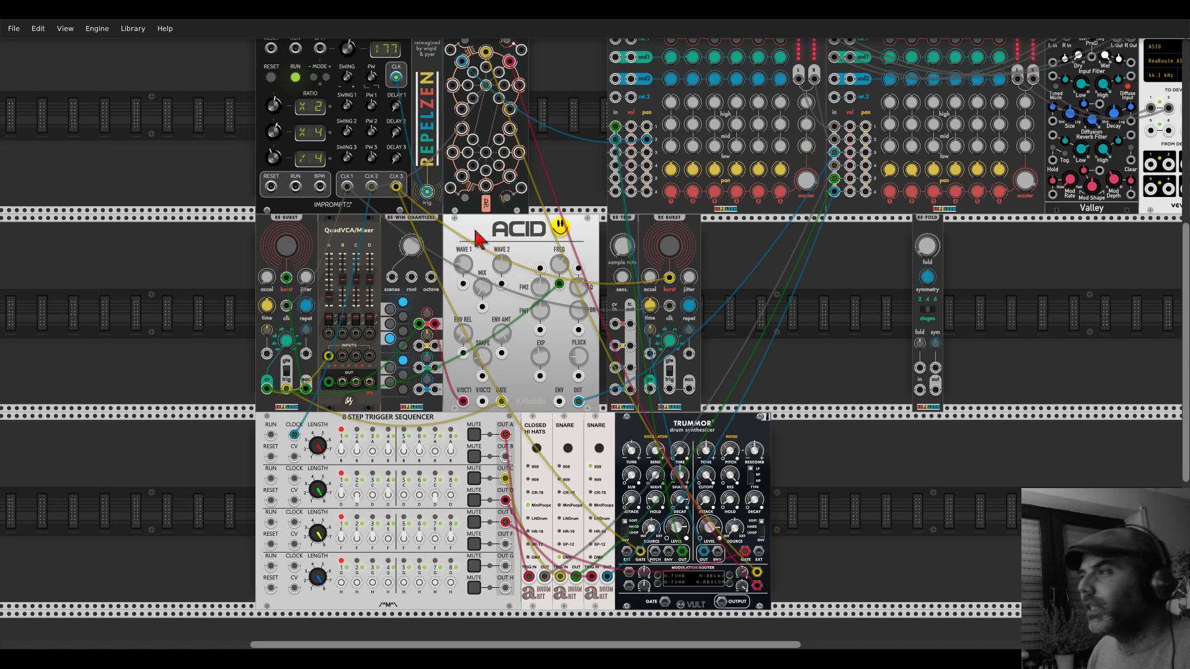
- Search the module library for "vco" and add the Squinky Labs Saws oscillator beside the second RE-BURST
{"action": "right_click", "coordinate": [744, 286]}
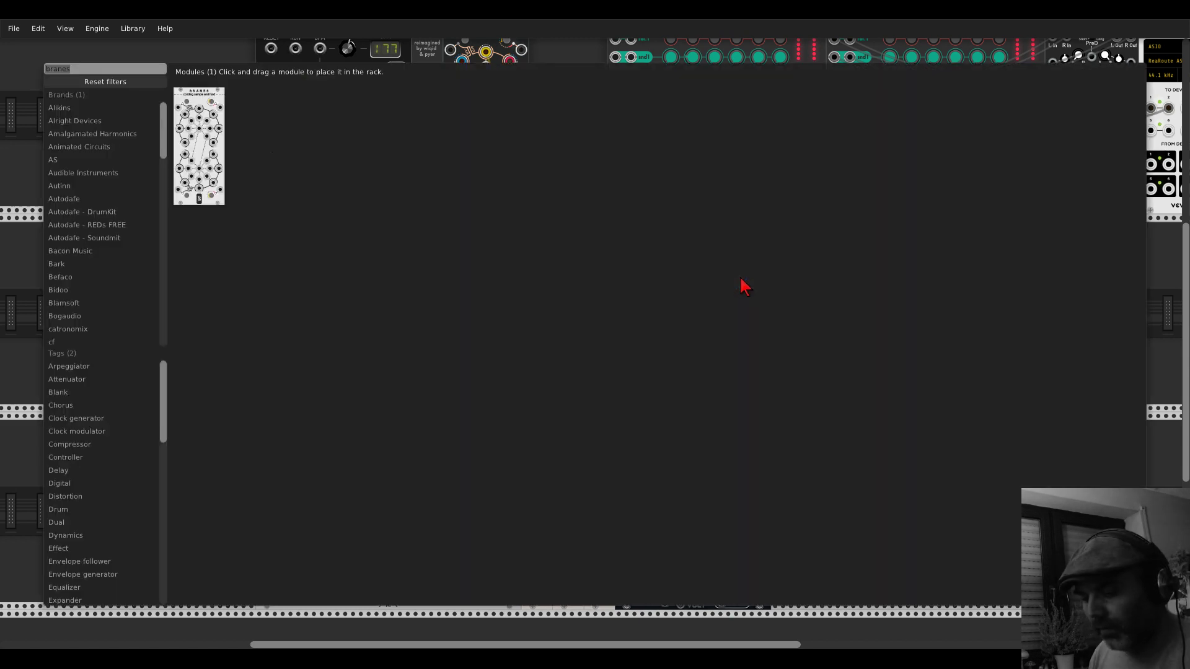
{"action": "type", "text": "vco"}
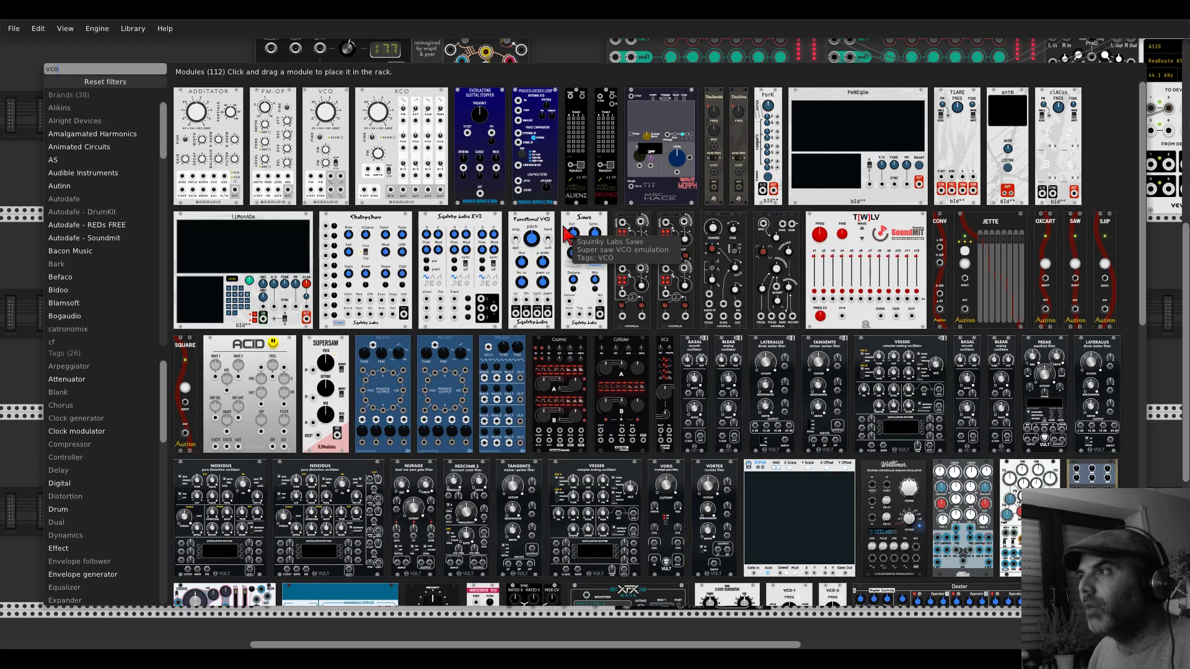
{"action": "left_click_drag", "start_coordinate": [576, 248], "coordinate": [741, 301]}
- Patch the second RE-BURST's CV through the second channels of the QuadVCA and quantizer into Saws' V/Oct input
{"action": "scroll", "coordinate": [862, 327], "scroll_direction": "up", "scroll_amount": 3}
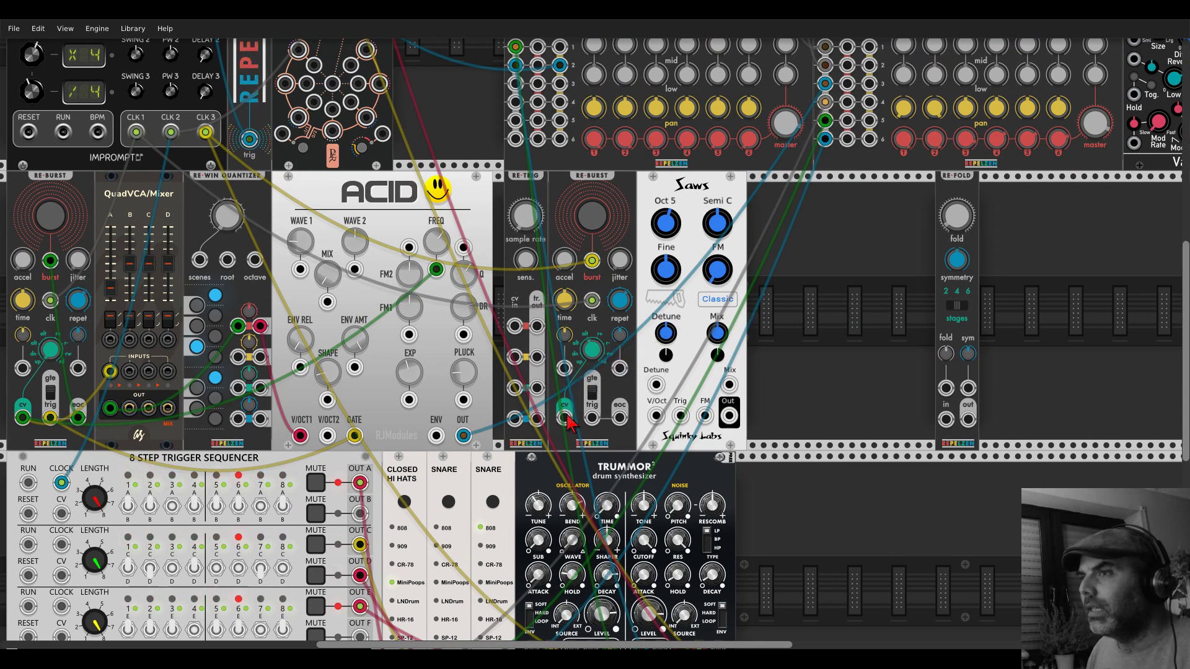
{"action": "left_click_drag", "start_coordinate": [564, 416], "coordinate": [656, 416]}
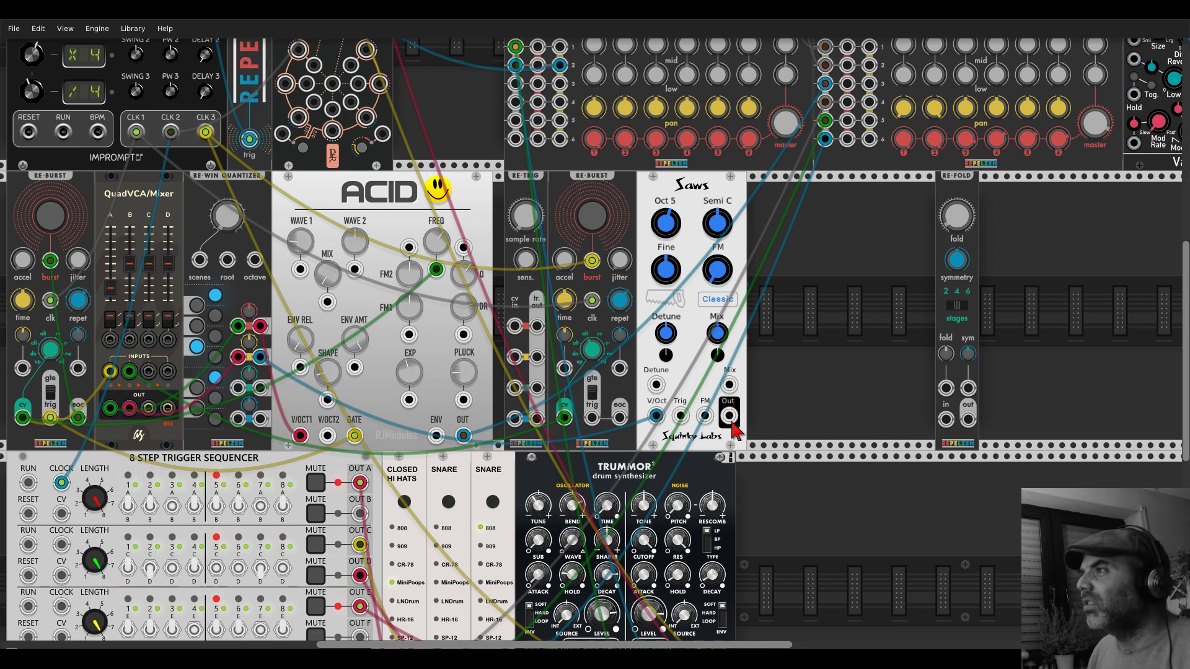
- Patch Saws' output into the first REX-MIX's third input, adjusting that channel's gain and the second RE-BURST's repeat amount
{"action": "left_click_drag", "start_coordinate": [731, 409], "coordinate": [515, 146]}
{"action": "scroll", "coordinate": [727, 406], "scroll_direction": "up", "scroll_amount": 2}
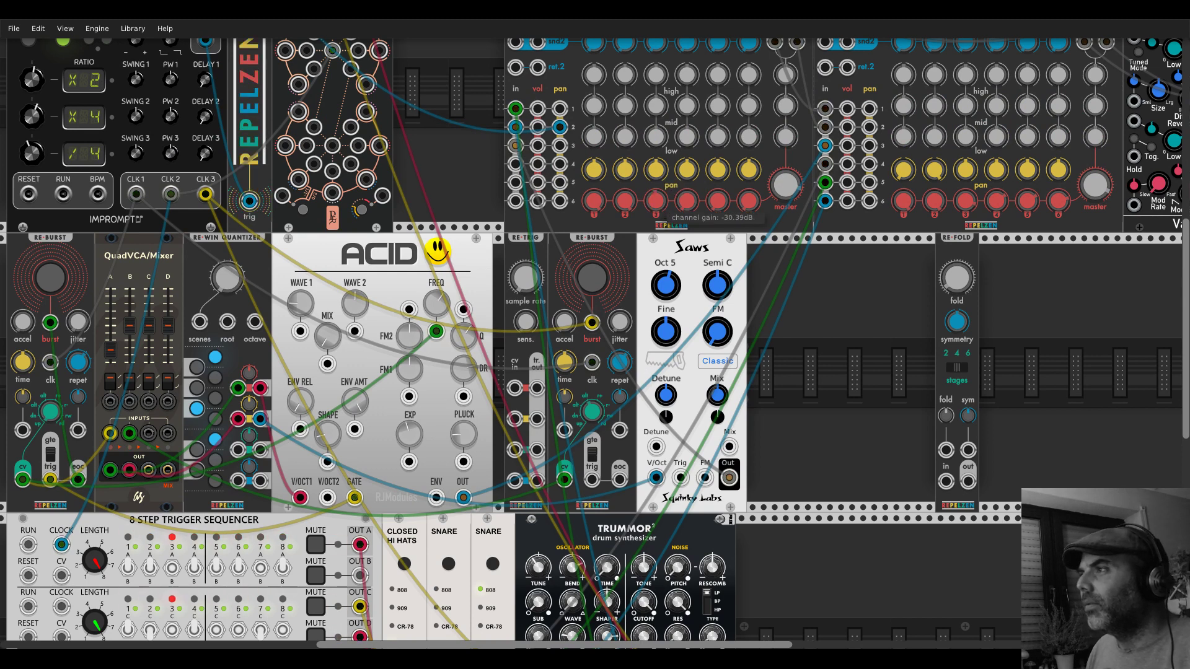
{"action": "left_click_drag", "start_coordinate": [656, 200], "coordinate": [656, 197]}
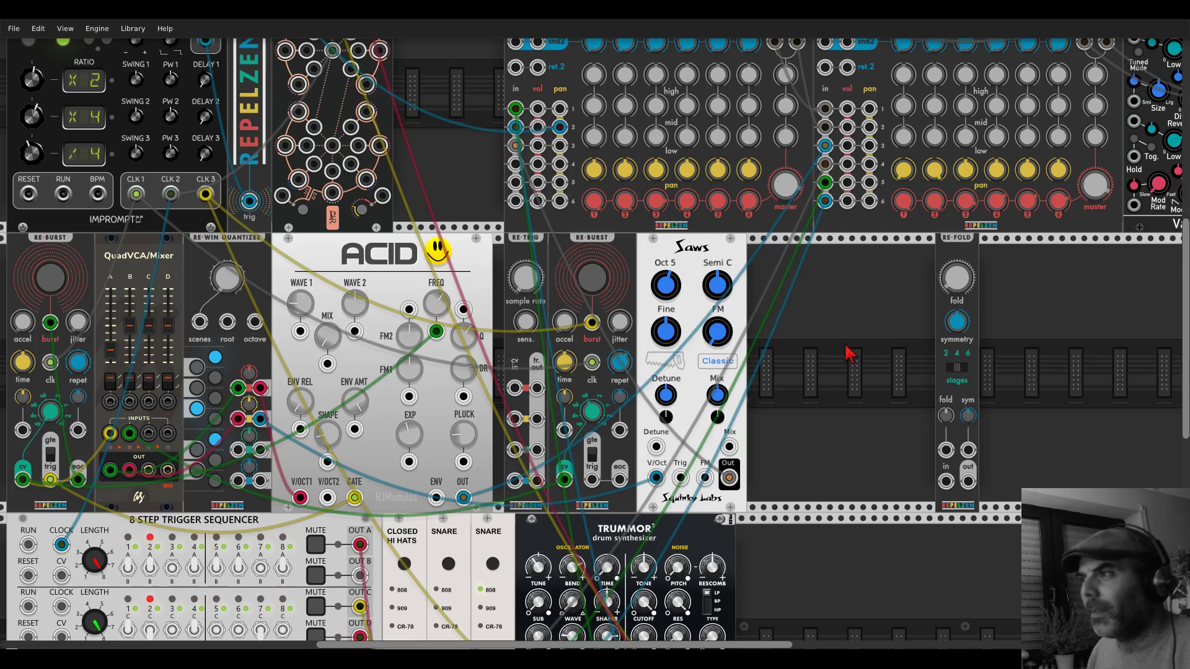
{"action": "left_click_drag", "start_coordinate": [619, 362], "coordinate": [619, 359]}
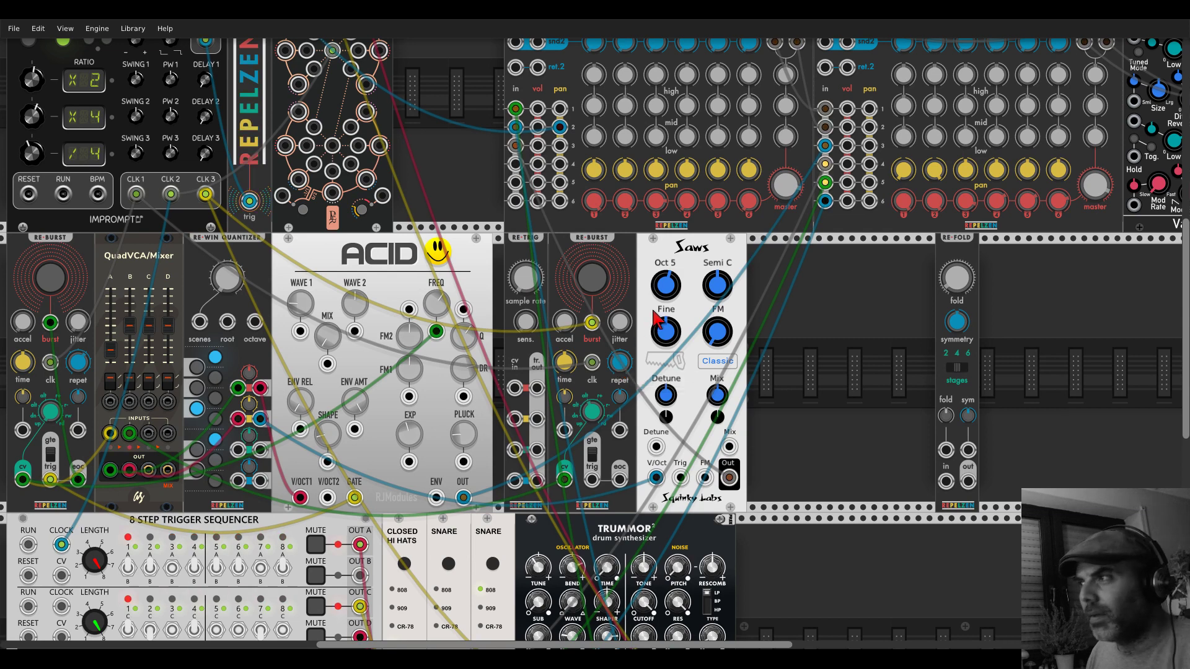
- Set Saws' octave to 4 and the first REX-MIX's channel 3 send 1 amount to about 0.49
{"action": "left_click_drag", "start_coordinate": [672, 295], "coordinate": [674, 306]}
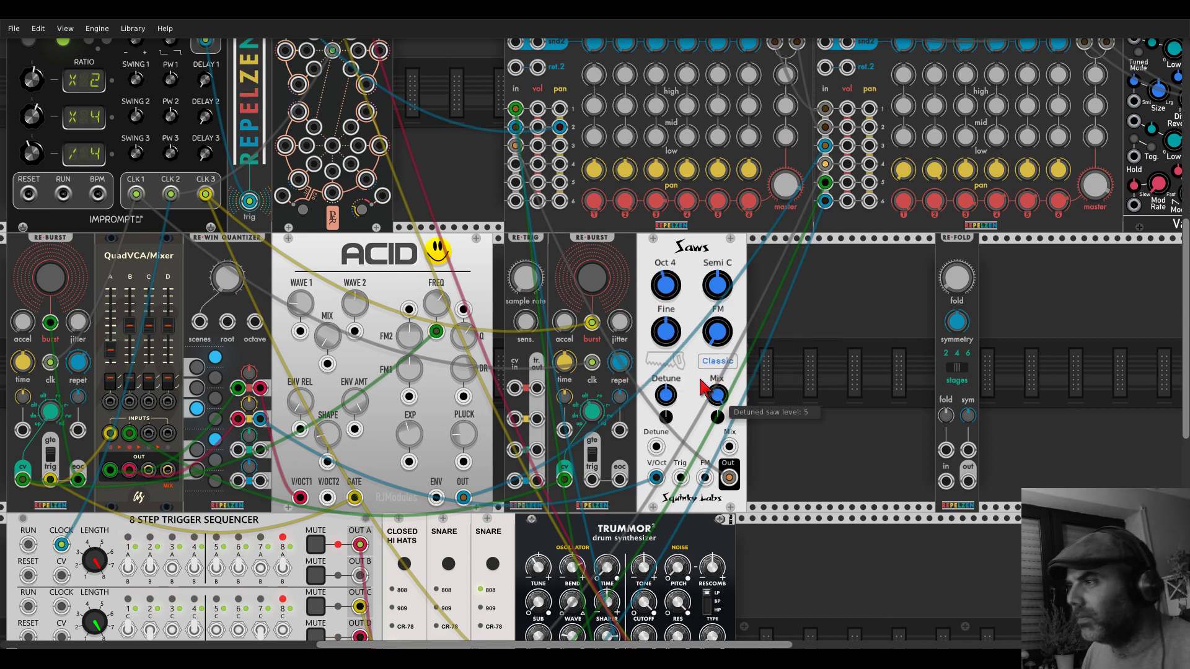
{"action": "scroll", "coordinate": [705, 389], "scroll_direction": "up", "scroll_amount": 3}
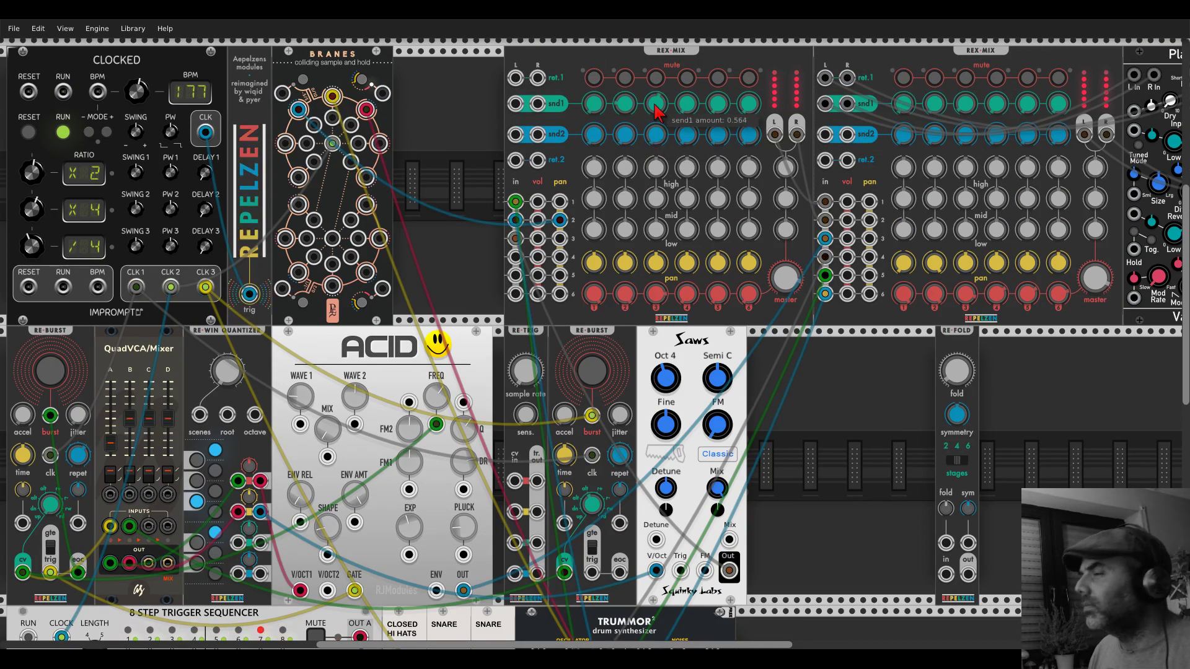
{"action": "left_click_drag", "start_coordinate": [657, 112], "coordinate": [659, 119]}
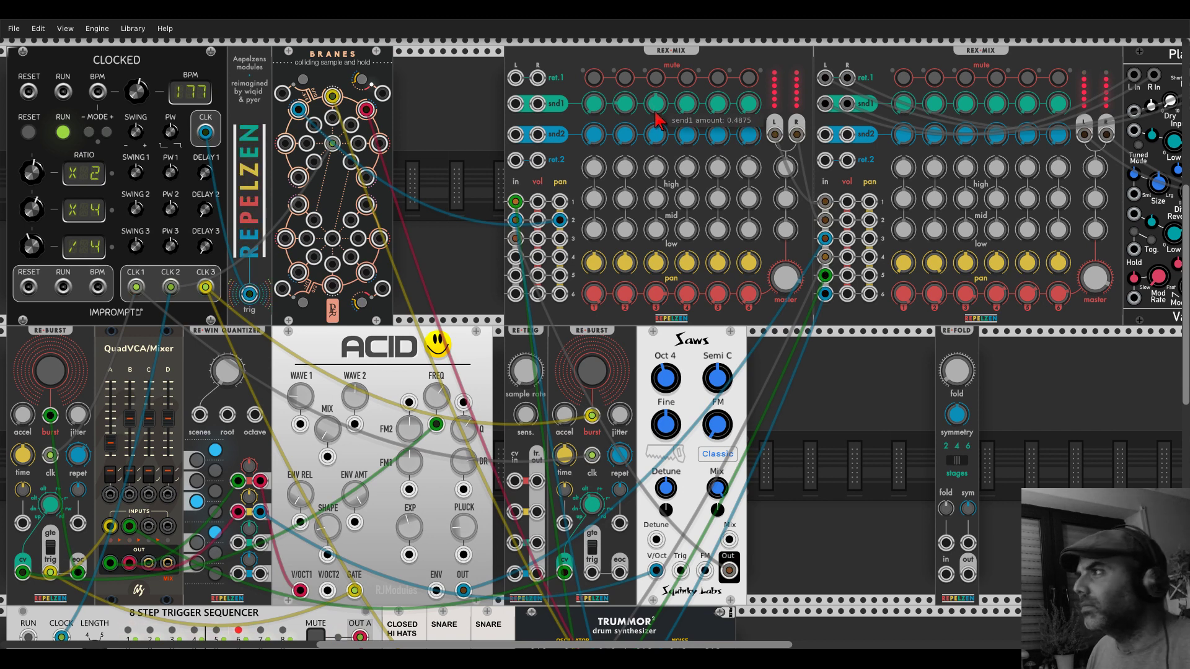
- Duplicate Plateau into a gap opened between the two REX-MIX modules and patch it to the first mixer's send 1 and return 1
{"action": "left_click_drag", "start_coordinate": [898, 367], "coordinate": [712, 417]}
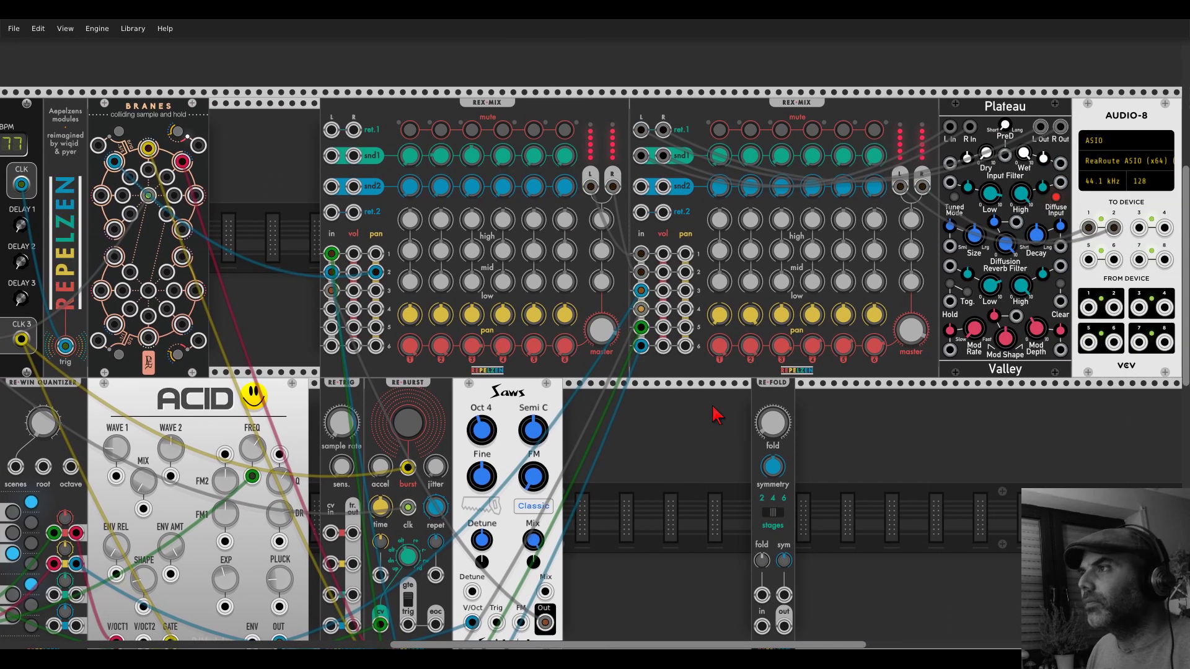
{"action": "left_click_drag", "start_coordinate": [595, 114], "coordinate": [418, 117]}
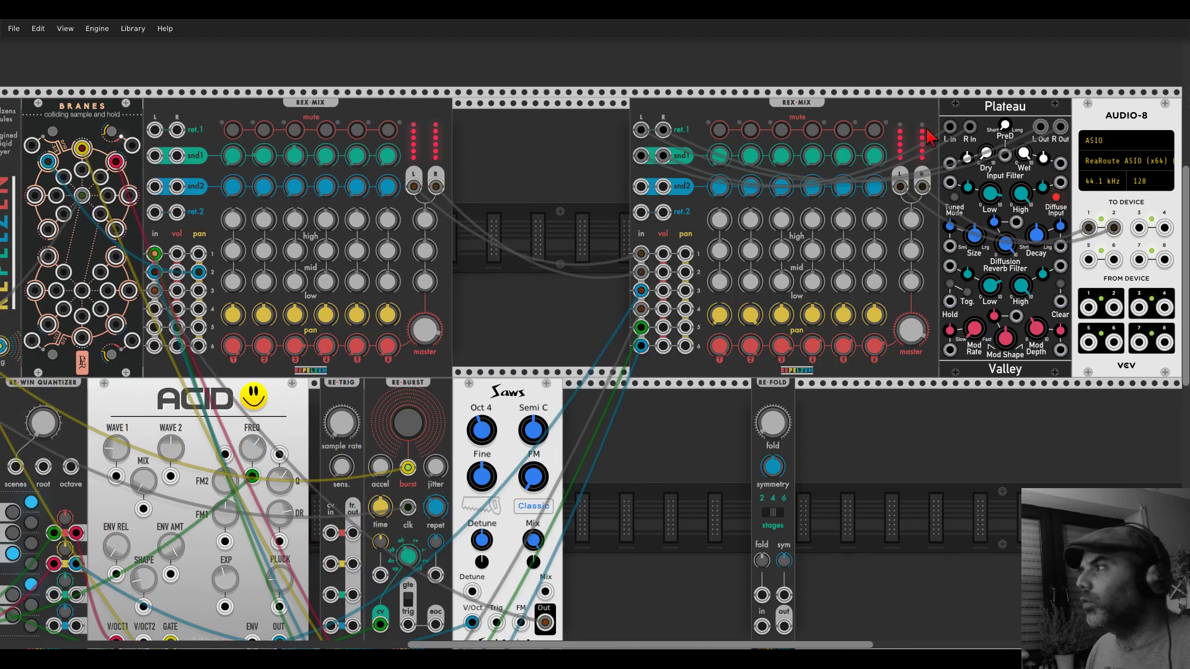
{"action": "key", "text": "ctrl+d"}
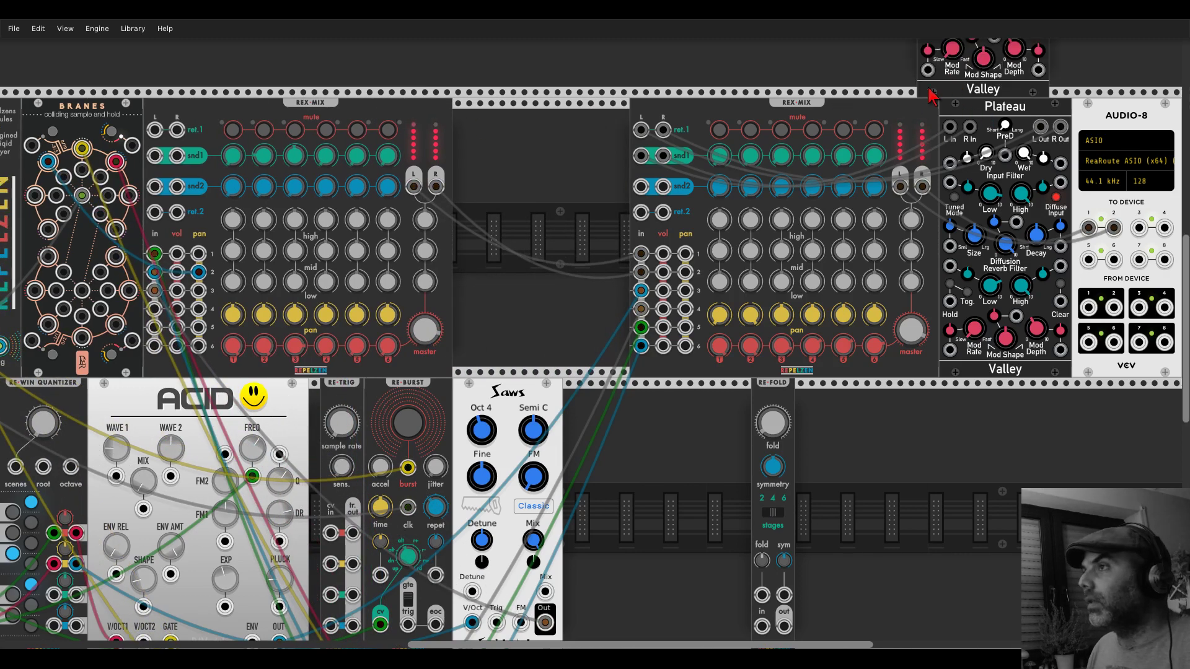
{"action": "left_click", "coordinate": [509, 369]}
{"action": "left_click_drag", "start_coordinate": [155, 129], "coordinate": [176, 156]}
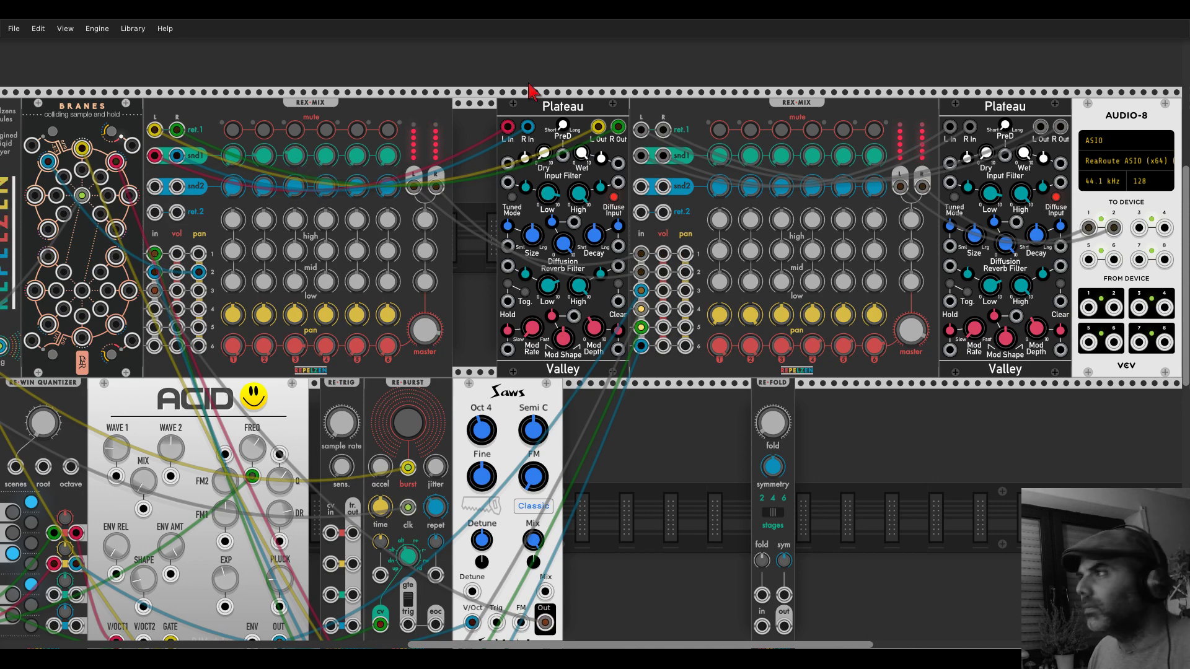
- Set Saws' semitone transpose to 7 (G)
{"action": "scroll", "coordinate": [620, 217], "scroll_direction": "down", "scroll_amount": 5}
{"action": "scroll", "coordinate": [744, 310], "scroll_direction": "left", "scroll_amount": 5}
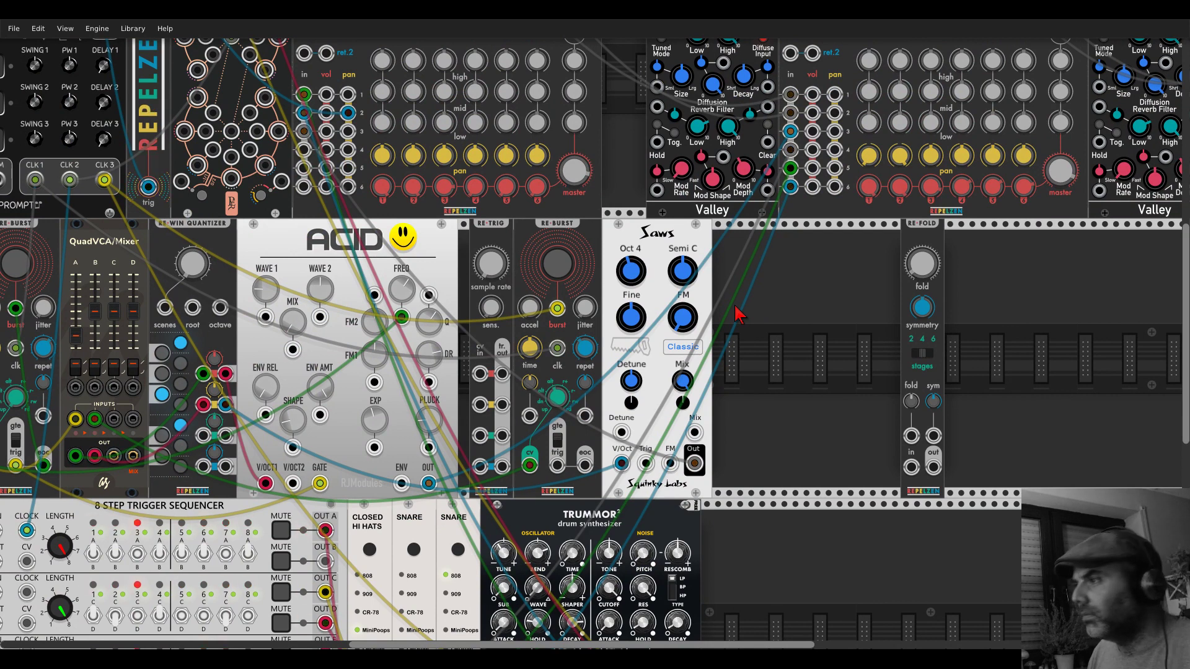
{"action": "mouse_move", "coordinate": [682, 279]}
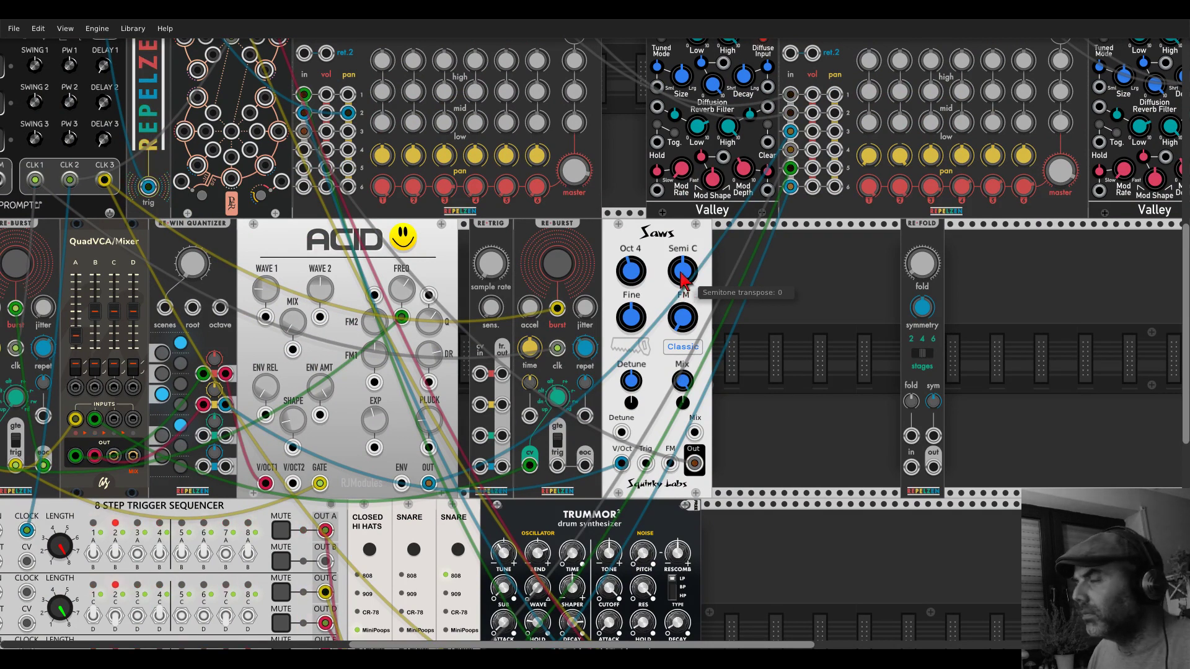
{"action": "left_click_drag", "start_coordinate": [681, 279], "coordinate": [682, 266]}
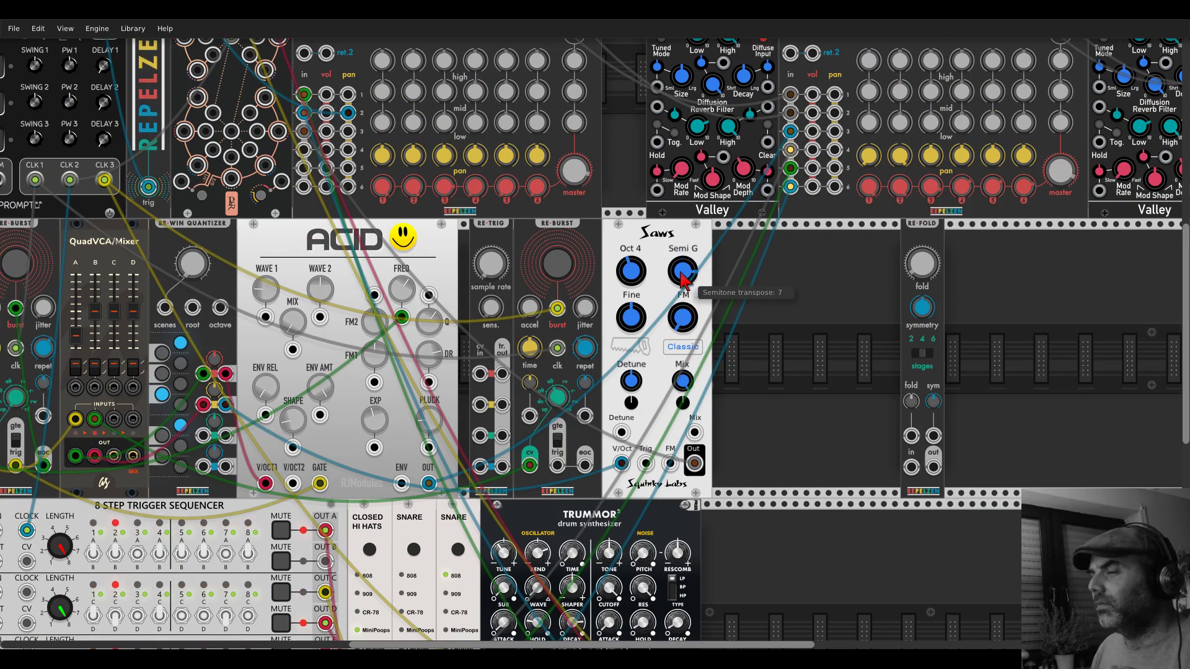
- Search the module library for "ferox", add the Ferox filter beside Saws, and route Saws through its BP output to the mixer
{"action": "left_click_drag", "start_coordinate": [761, 376], "coordinate": [945, 273]}
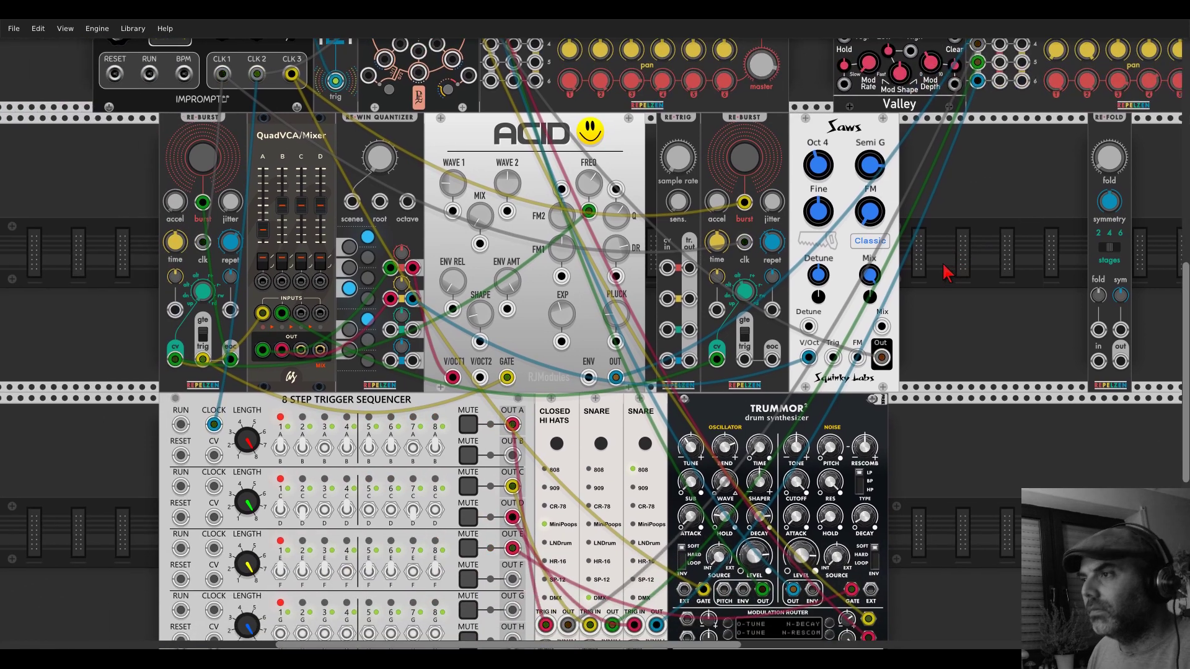
{"action": "scroll", "coordinate": [947, 267], "scroll_direction": "down", "scroll_amount": 1}
{"action": "scroll", "coordinate": [943, 335], "scroll_direction": "down", "scroll_amount": 1}
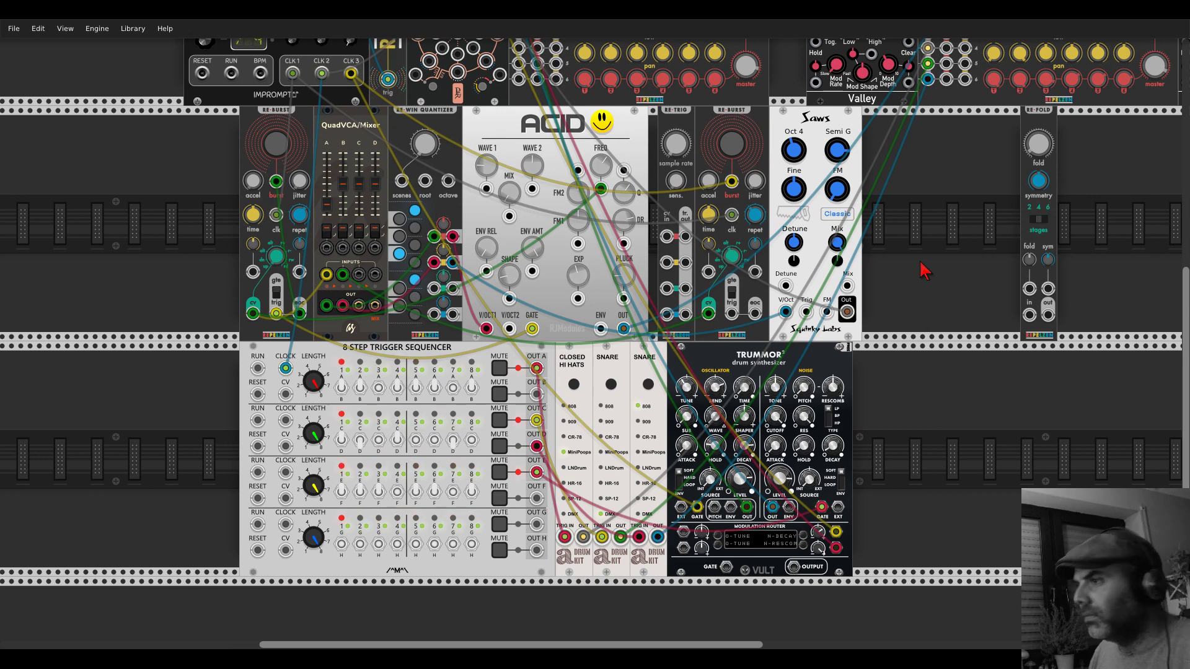
{"action": "left_click_drag", "start_coordinate": [917, 263], "coordinate": [838, 271]}
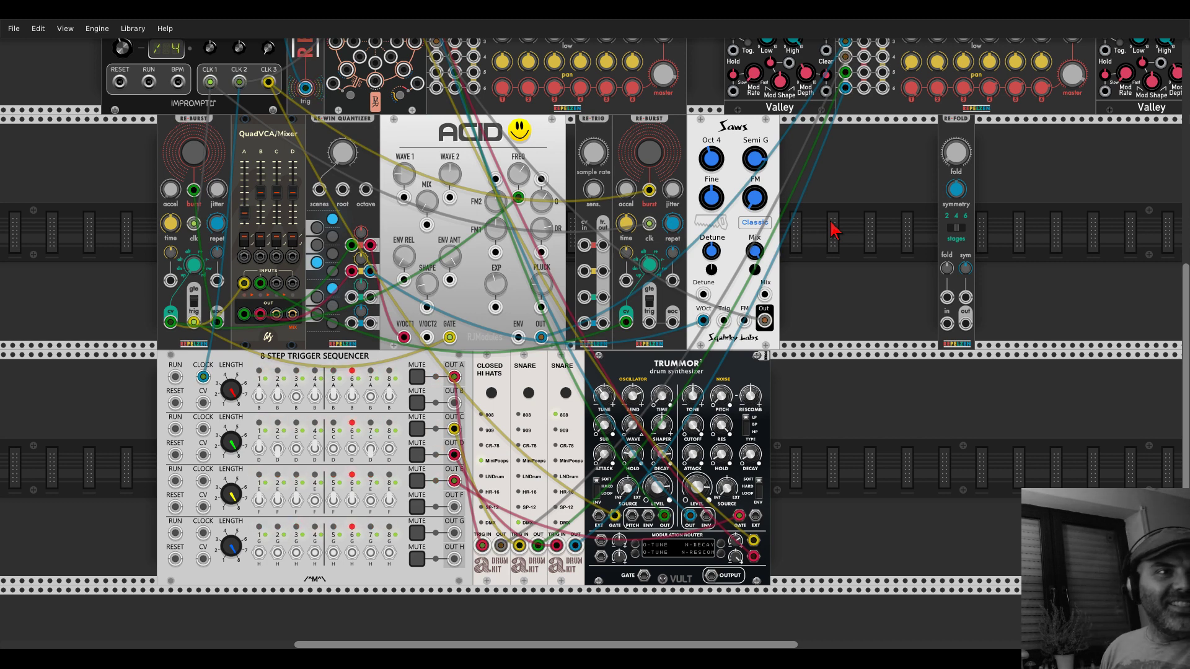
{"action": "left_click_drag", "start_coordinate": [862, 231], "coordinate": [786, 279]}
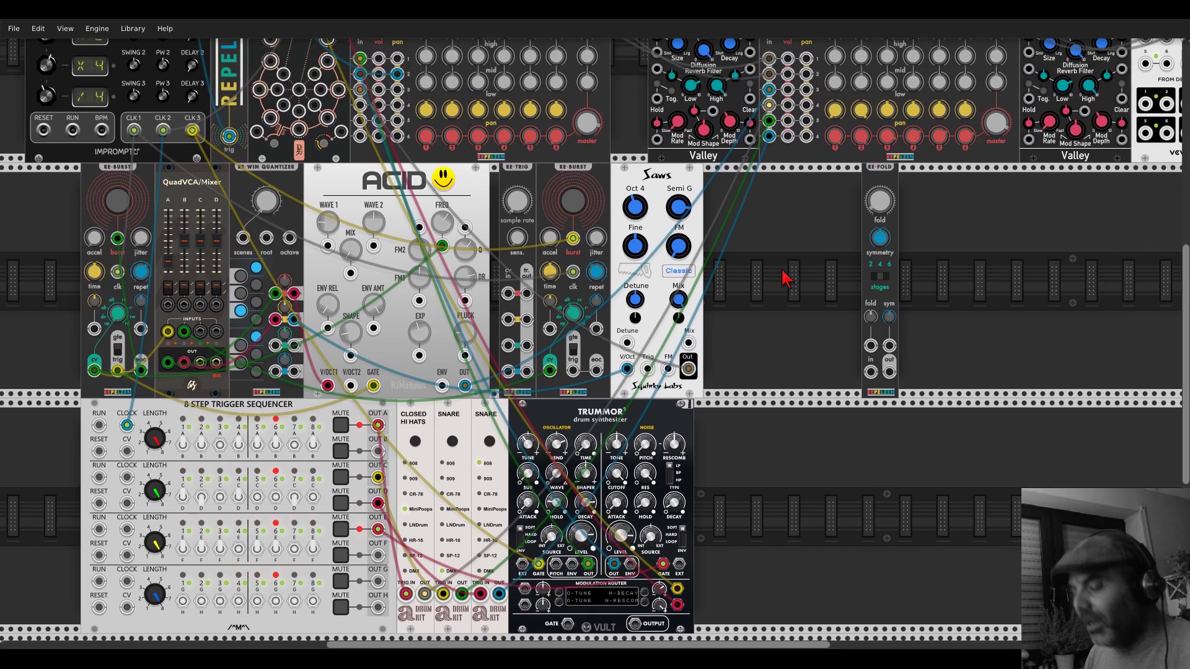
{"action": "right_click", "coordinate": [784, 279]}
{"action": "type", "text": "ferox"}
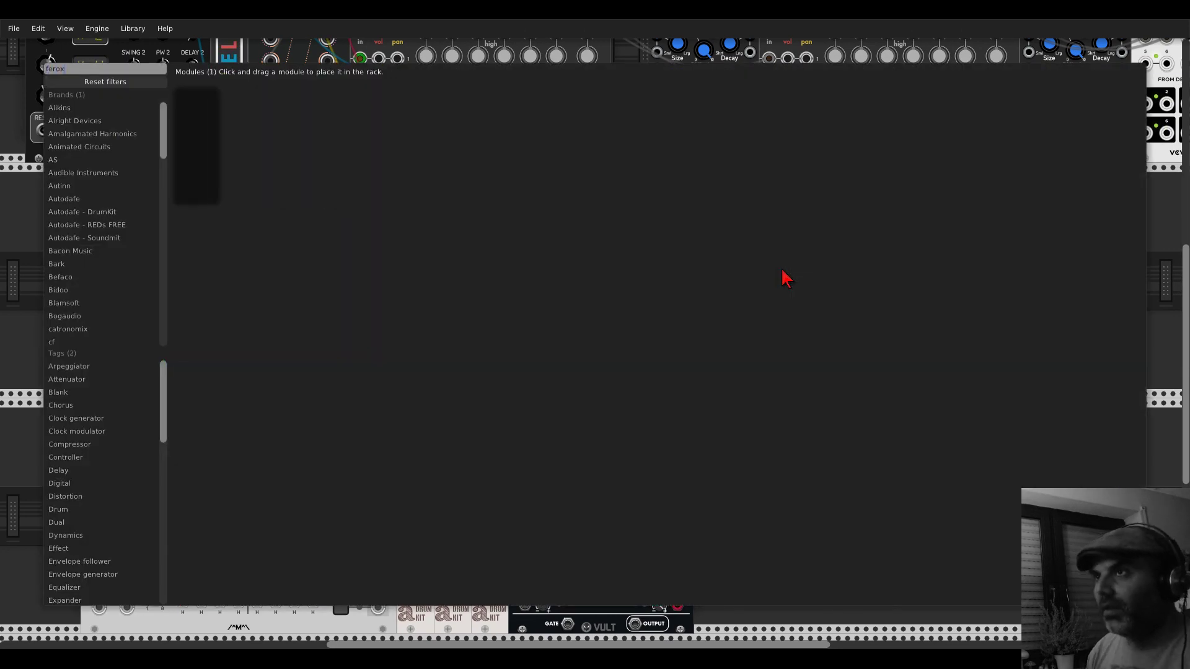
{"action": "left_click", "coordinate": [196, 142]}
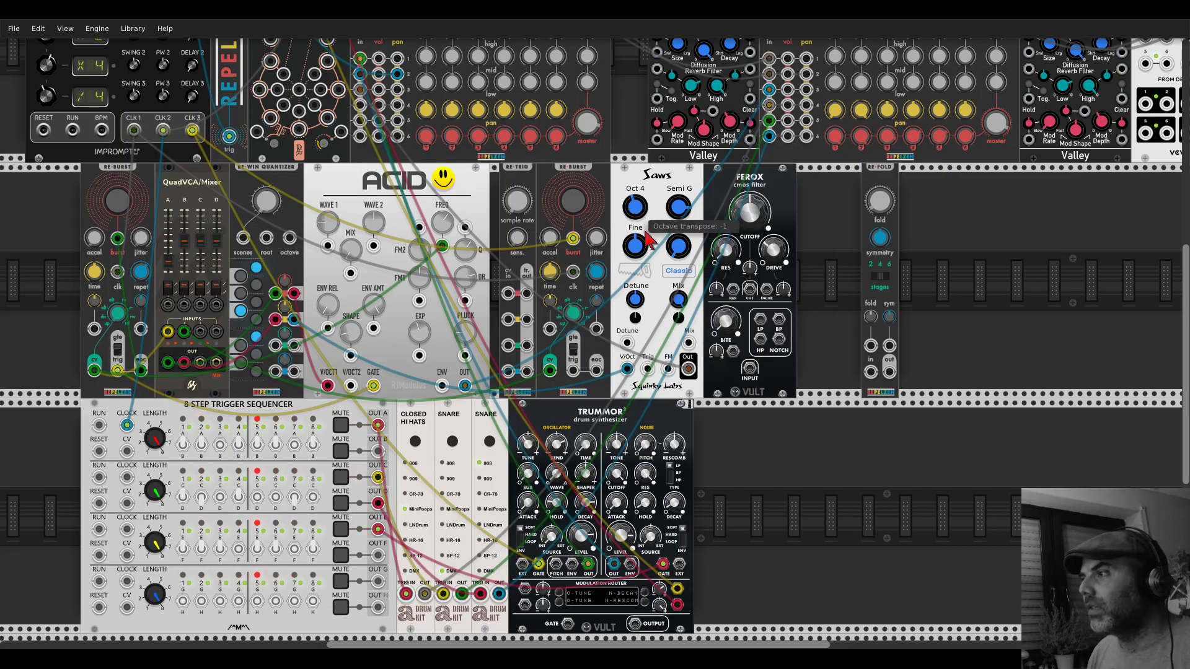
{"action": "mouse_move", "coordinate": [687, 369]}
{"action": "left_mouse_down"}
{"action": "mouse_move", "coordinate": [751, 379]}
{"action": "mouse_move", "coordinate": [756, 346]}
{"action": "mouse_move", "coordinate": [691, 378]}
{"action": "left_mouse_up"}
- Raise Ferox's drive to about 1.42 and adjust its bite
{"action": "mouse_move", "coordinate": [773, 260]}
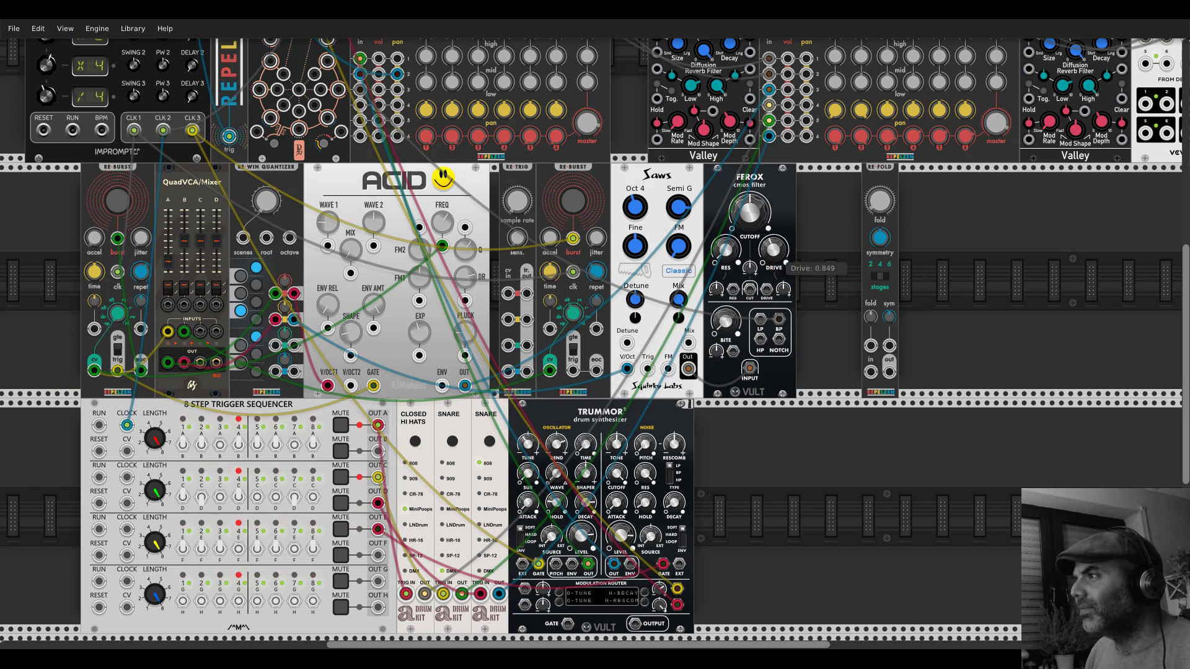
{"action": "mouse_move", "coordinate": [751, 214]}
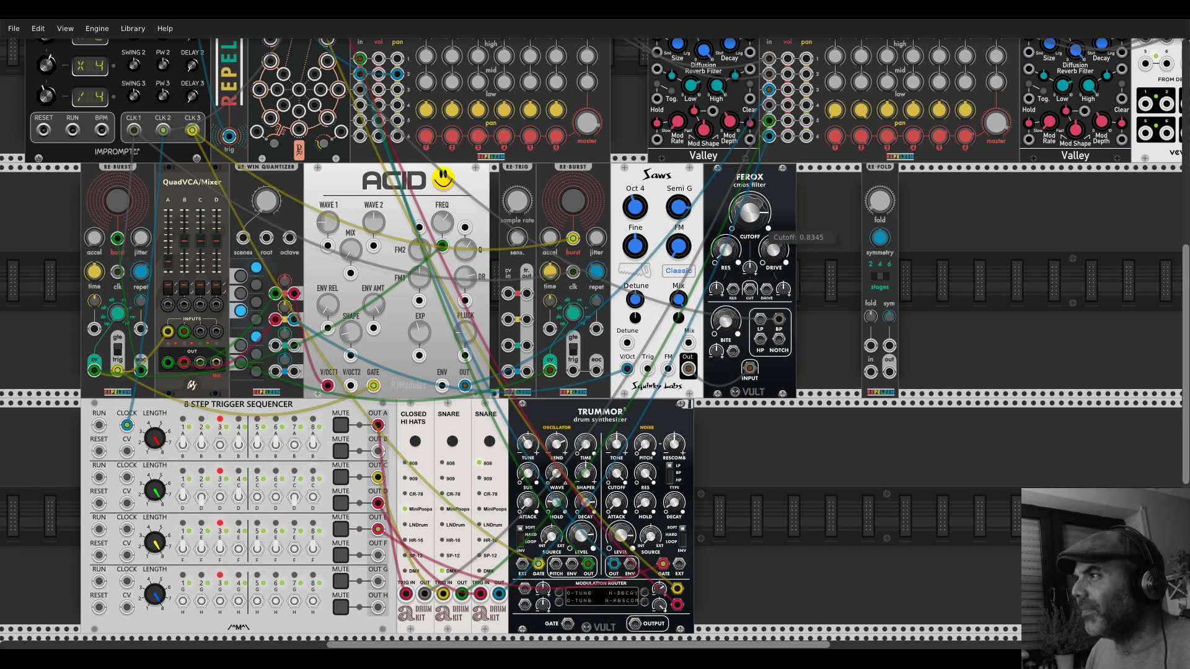
{"action": "left_click_drag", "start_coordinate": [773, 249], "coordinate": [773, 230]}
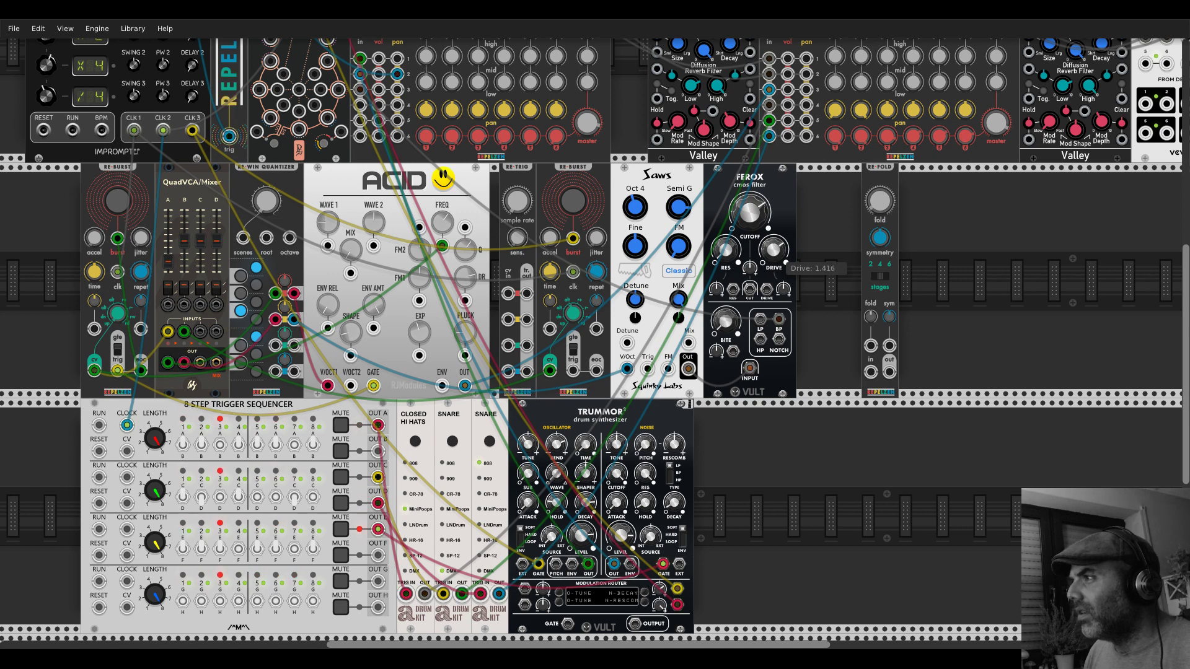
{"action": "mouse_move", "coordinate": [729, 318]}
{"action": "left_click_drag", "start_coordinate": [728, 322], "coordinate": [729, 311]}
- Set Ferox's cutoff to 0.5 and patch a Branes output into its CUT modulation input
{"action": "mouse_move", "coordinate": [748, 214]}
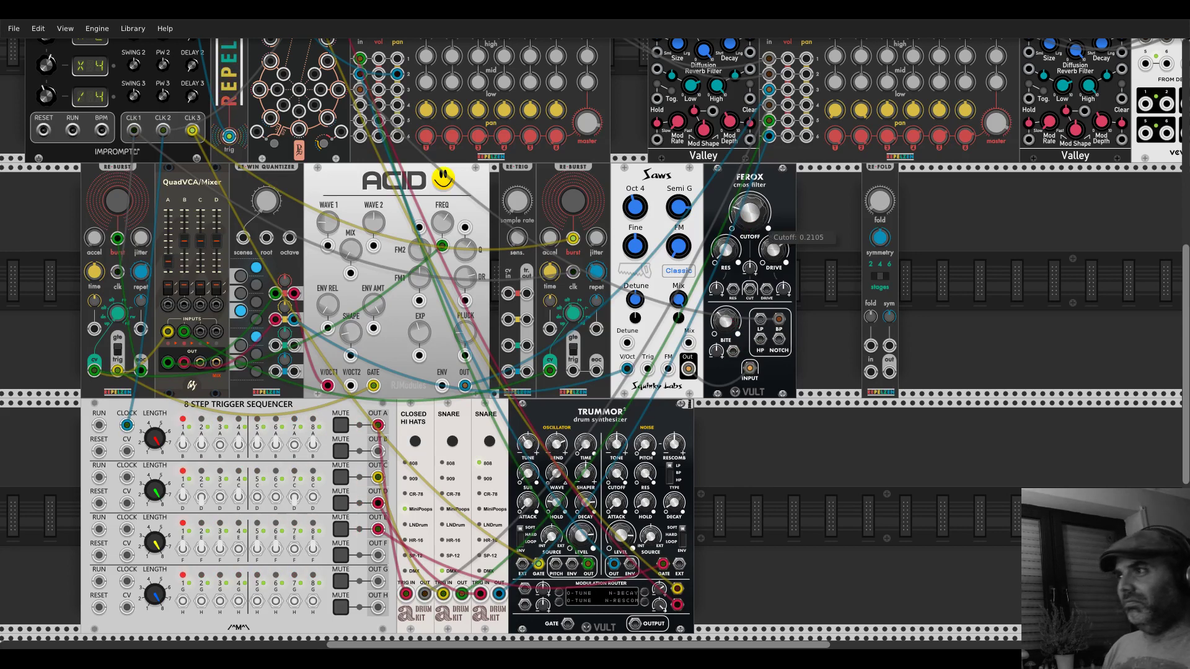
{"action": "left_click_drag", "start_coordinate": [748, 214], "coordinate": [748, 210]}
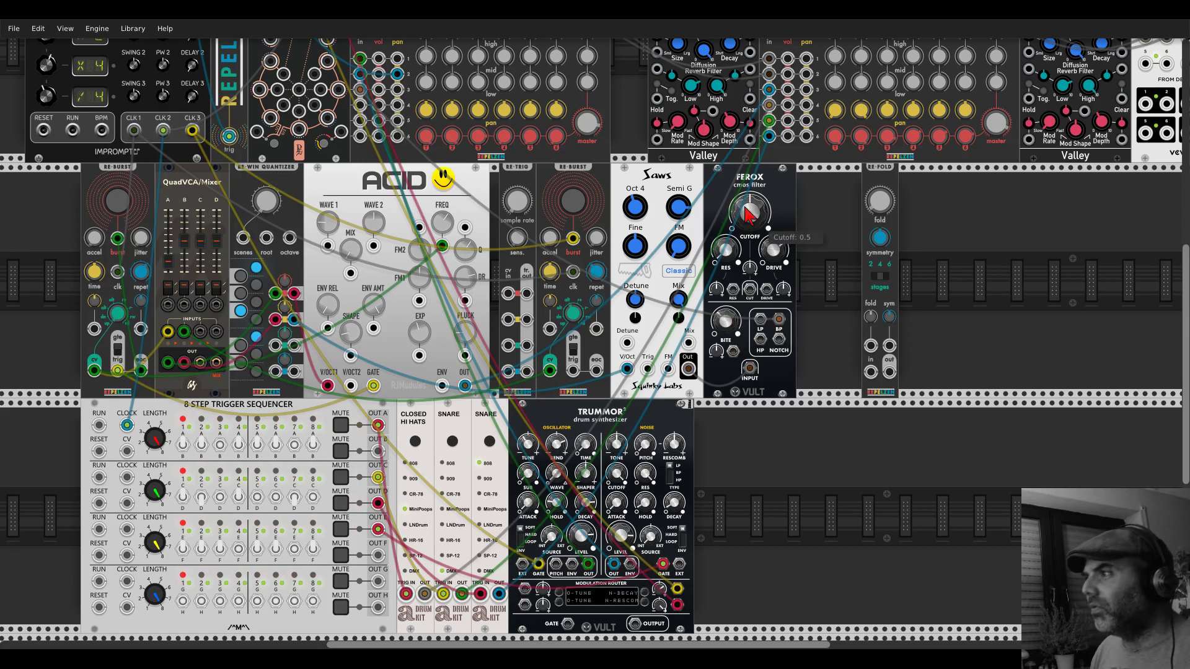
{"action": "left_click_drag", "start_coordinate": [750, 289], "coordinate": [259, 133]}
{"action": "mouse_move", "coordinate": [751, 397]}
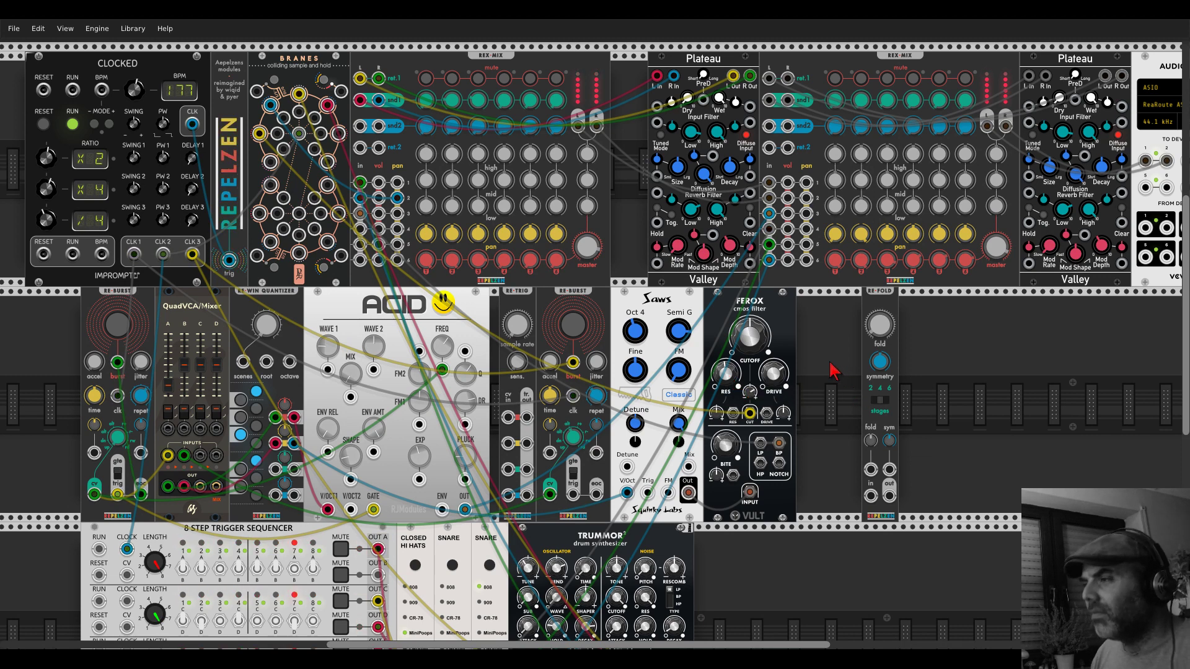
- Give RE-WIN QUANTIZER's scene 2 its own set of enabled notes, including note 0, and switch between scenes 1 and 2
{"action": "scroll", "coordinate": [837, 359], "scroll_direction": "left", "scroll_amount": 5}
{"action": "scroll", "coordinate": [837, 359], "scroll_direction": "down", "scroll_amount": 2}
{"action": "mouse_move", "coordinate": [457, 289]}
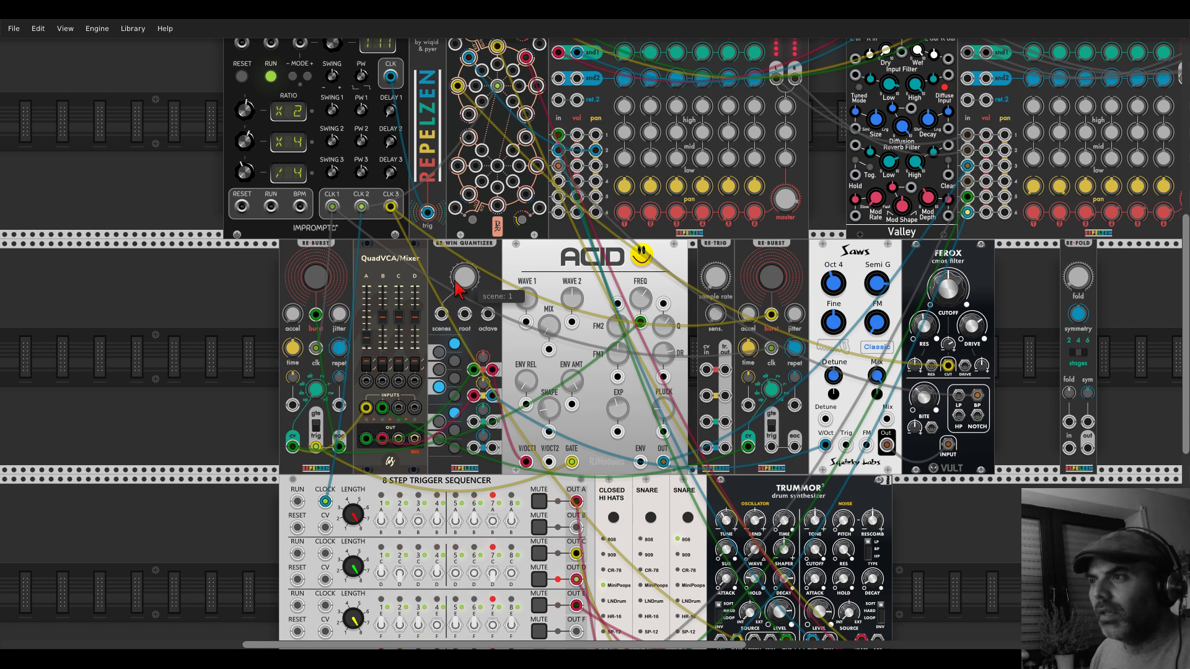
{"action": "scroll", "coordinate": [458, 291], "scroll_direction": "up", "scroll_amount": 1}
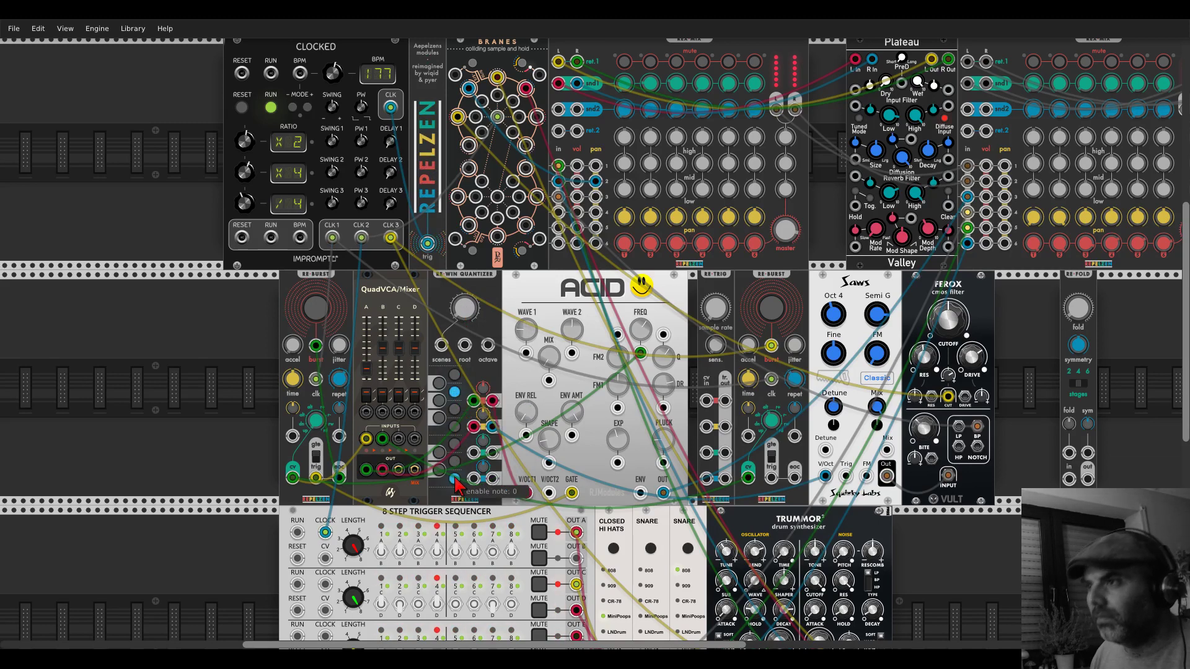
{"action": "left_click_drag", "start_coordinate": [463, 308], "coordinate": [463, 299]}
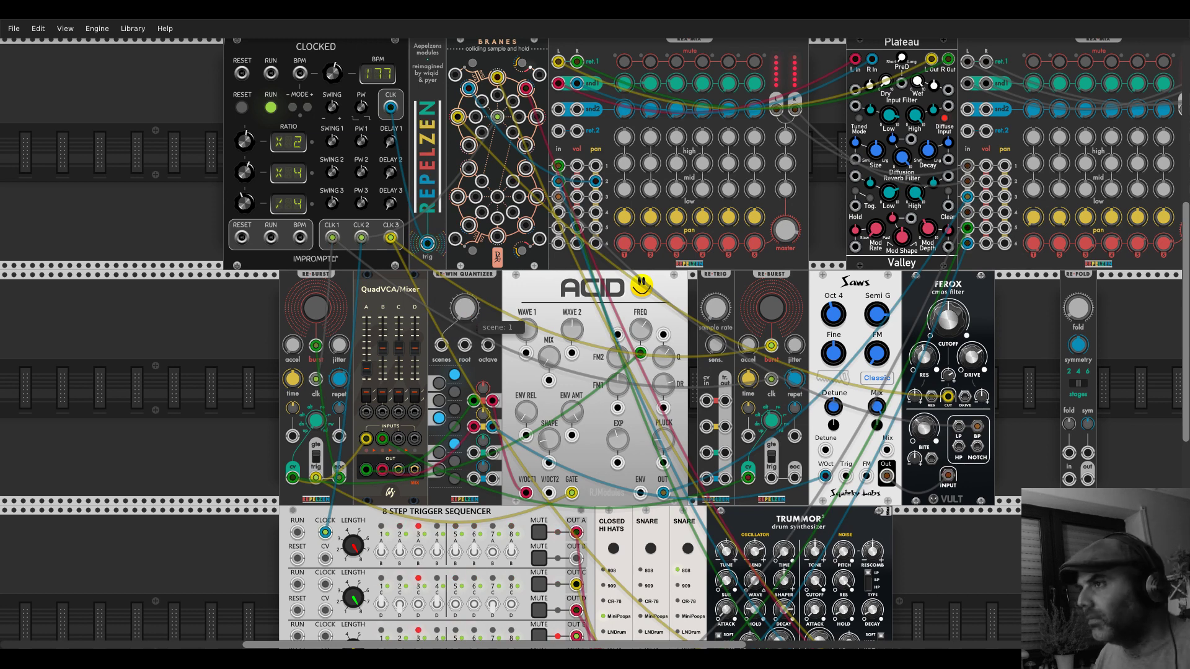
{"action": "left_click_drag", "start_coordinate": [463, 298], "coordinate": [464, 294]}
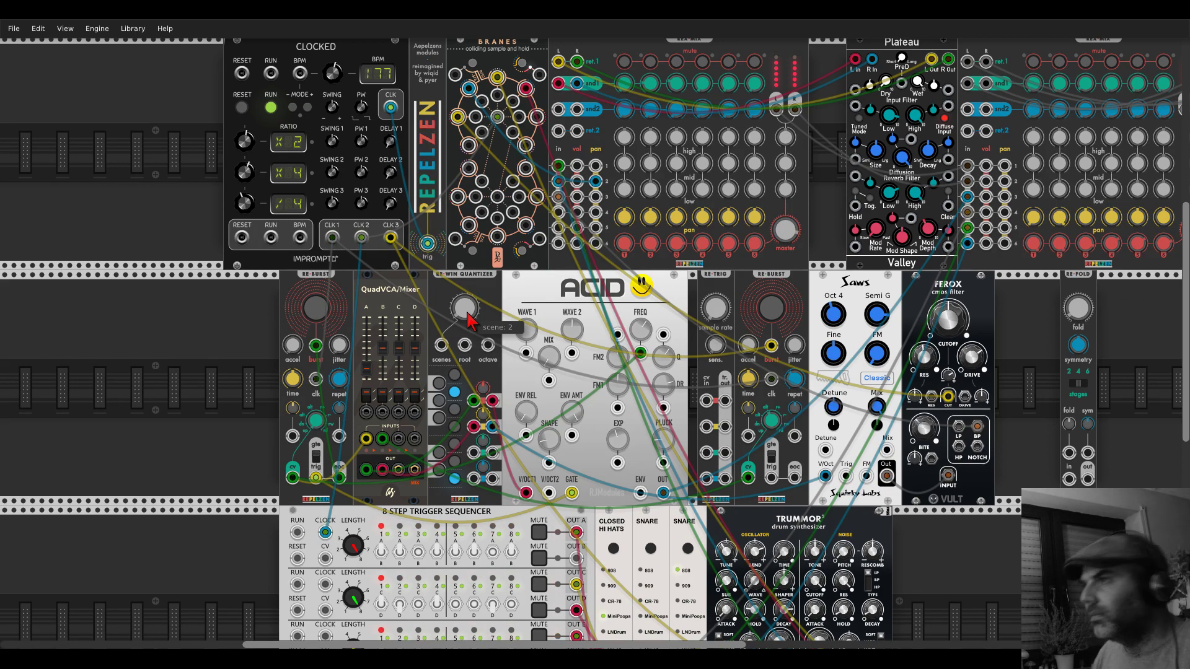
- Search the module library for "sequential" and add Sequential Switch 8 to 1 beside the first RE-BURST
{"action": "right_click", "coordinate": [263, 358]}
{"action": "type", "text": "sequential"}
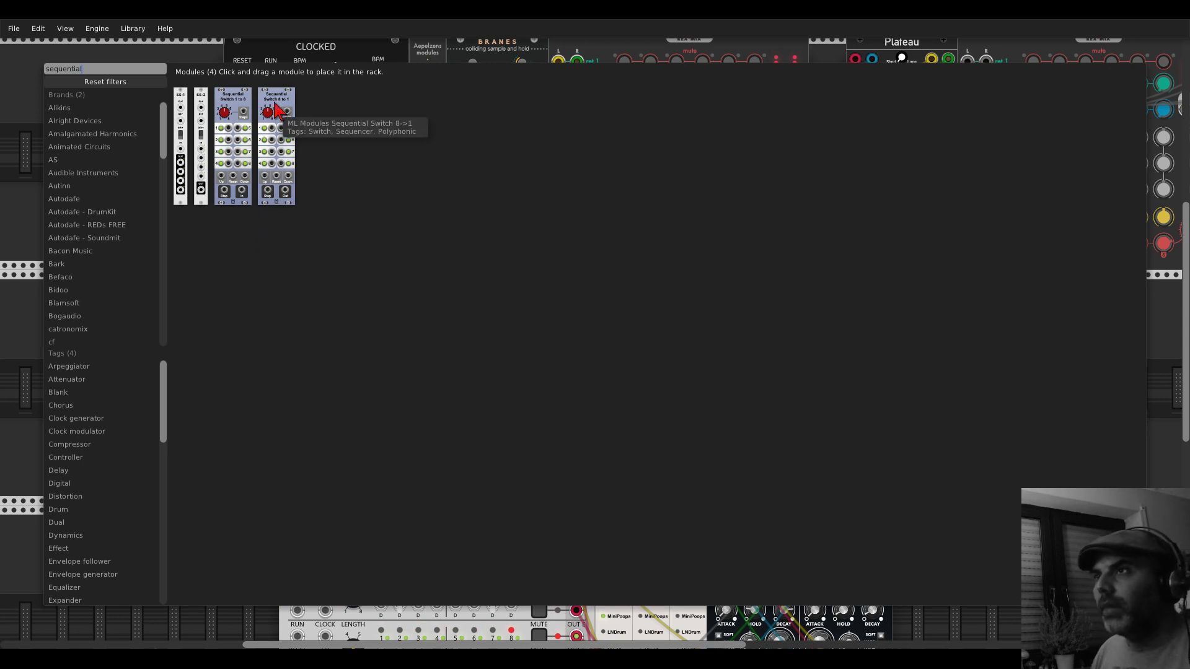
{"action": "left_click", "coordinate": [267, 197]}
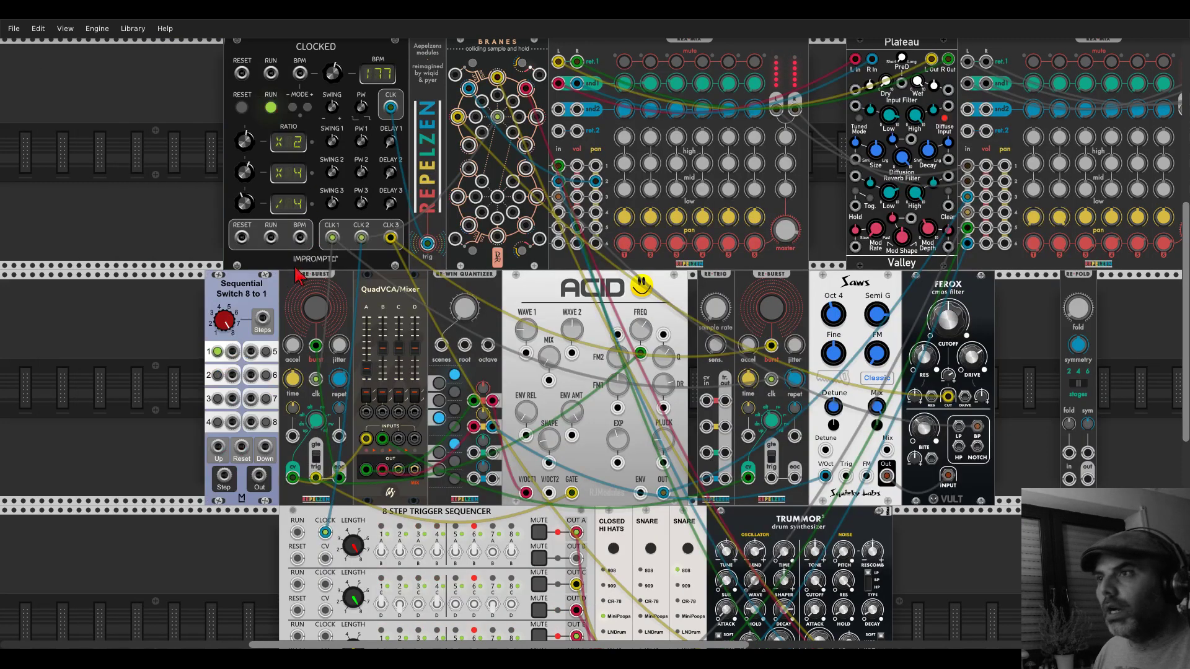
- Search for "constant", add the Constants module beside Sequential Switch, and patch its +1 semitone output into RE-WIN QUANTIZER's scenes input
{"action": "right_click", "coordinate": [189, 354]}
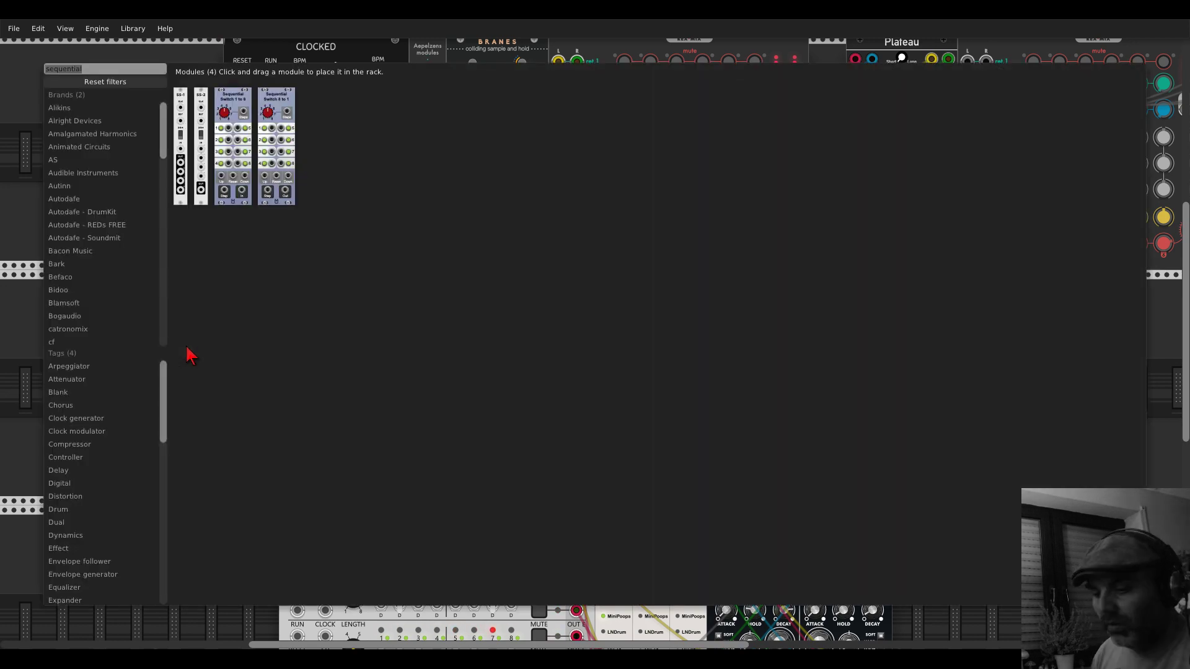
{"action": "type", "text": "constant"}
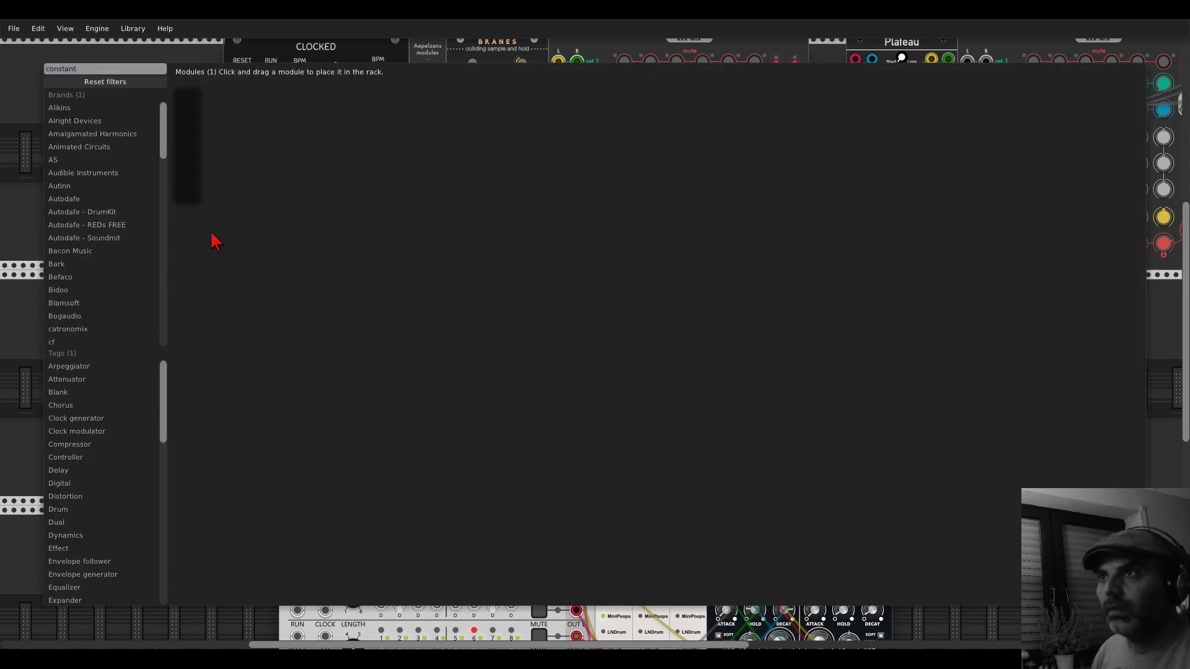
{"action": "left_click", "coordinate": [191, 118]}
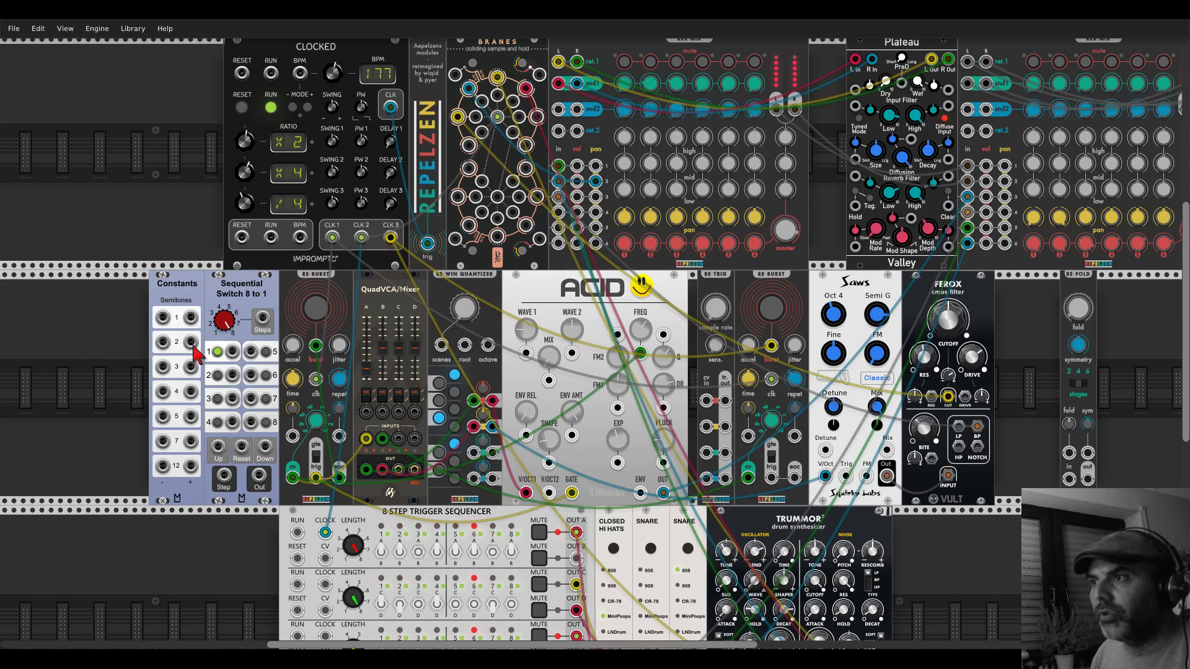
{"action": "left_click_drag", "start_coordinate": [191, 317], "coordinate": [441, 345]}
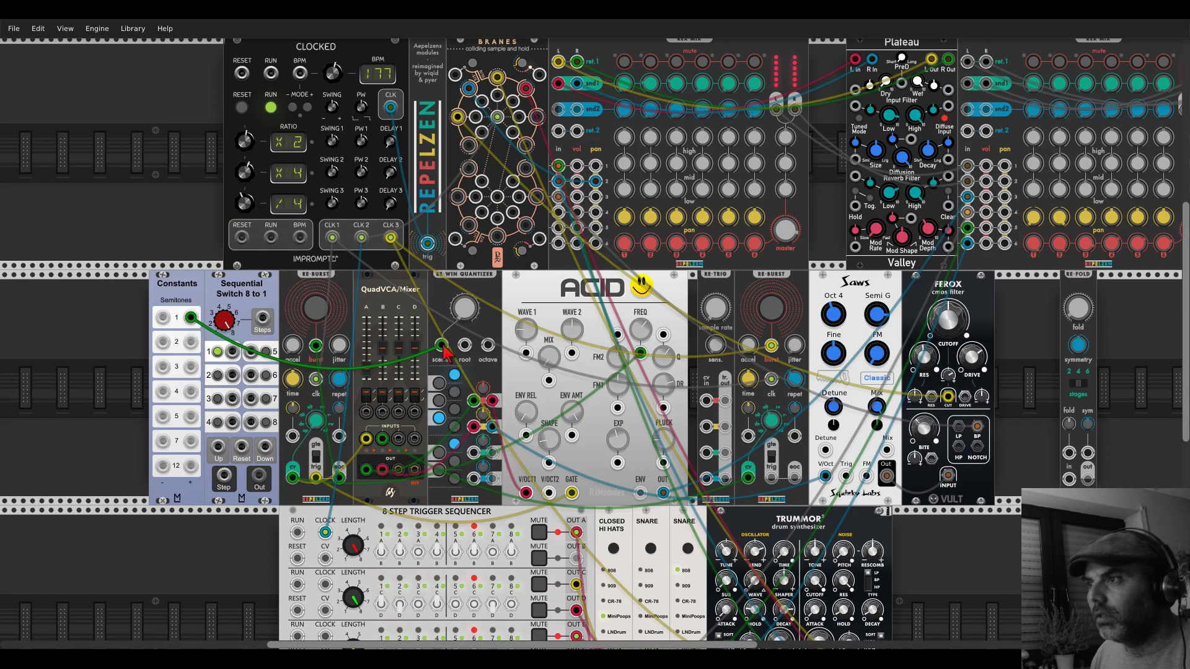
- Replace the Constants cable with one from the +12 semitone output into Sequential Switch's input 2
{"action": "left_click_drag", "start_coordinate": [191, 317], "coordinate": [233, 375]}
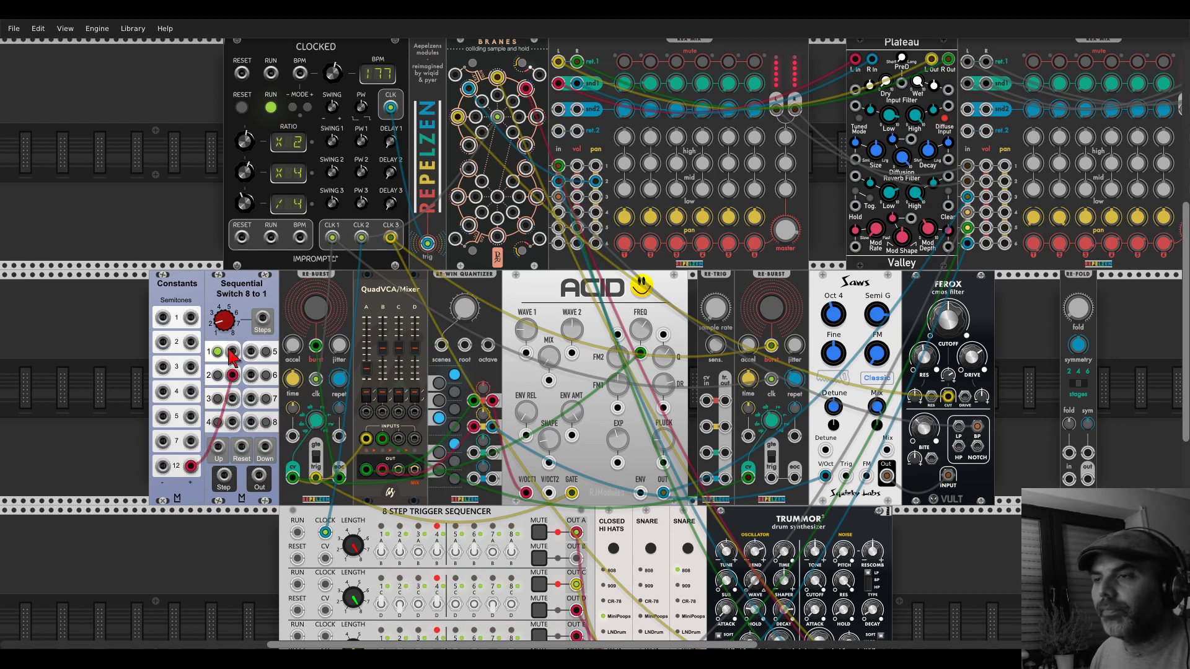
- Search for "clock di", add the Clock Div module beside CLOCKED, and connect its clock input to CLOCKED's CLK output
{"action": "right_click", "coordinate": [175, 197]}
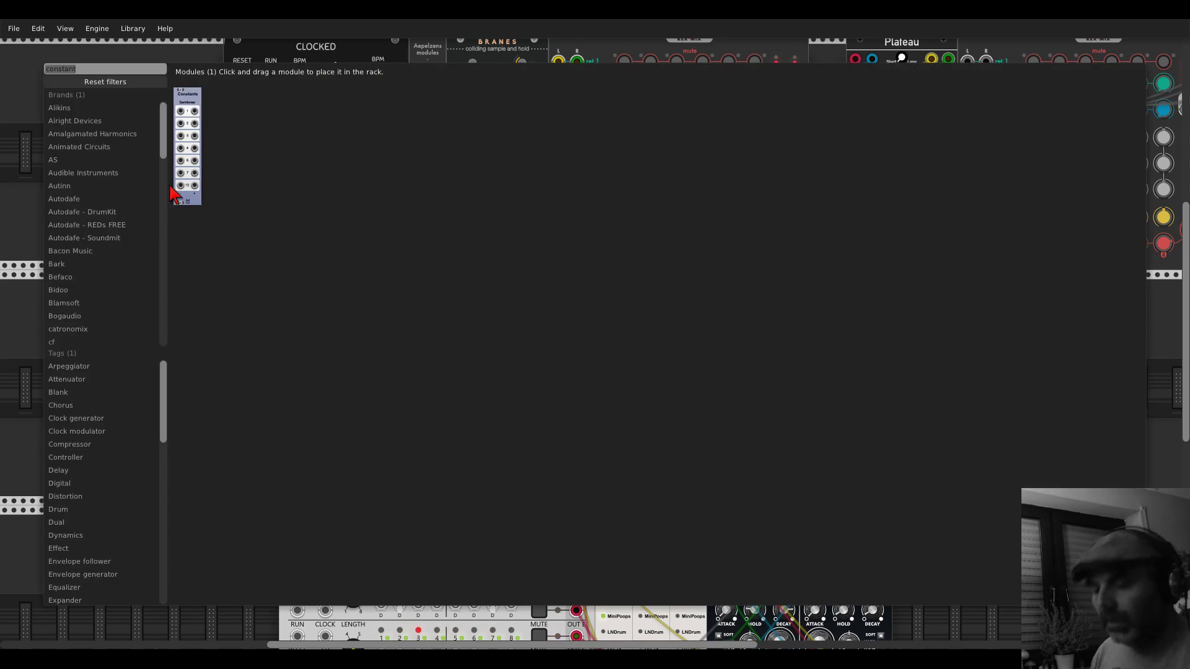
{"action": "type", "text": "clock di"}
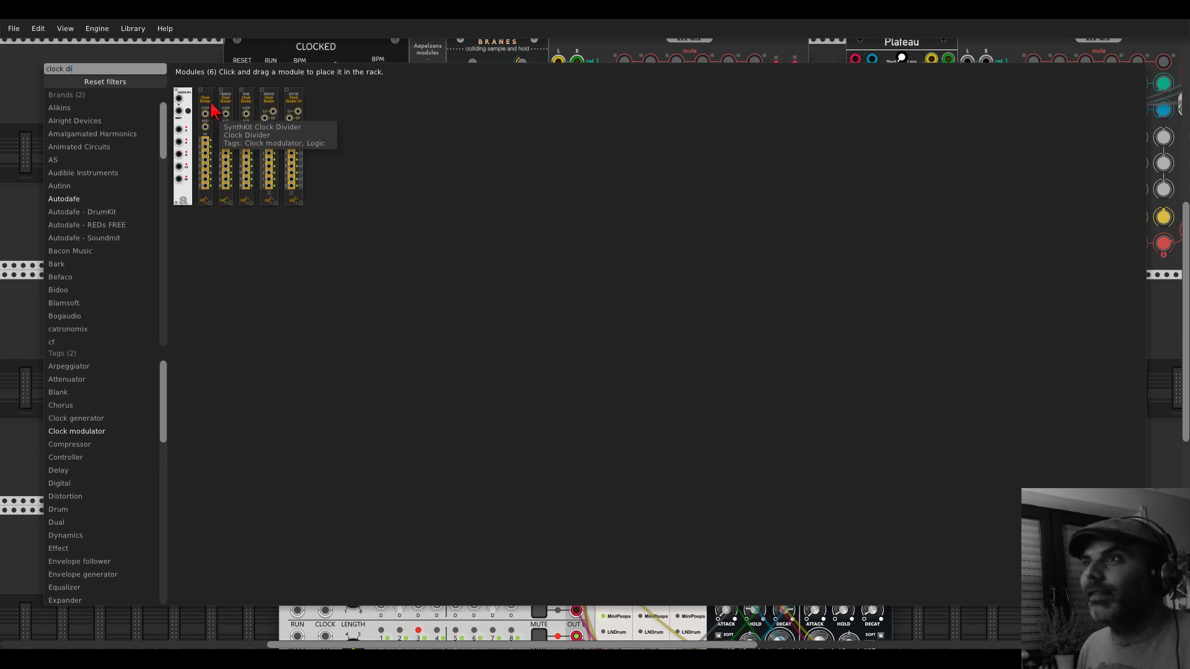
{"action": "left_click", "coordinate": [194, 105]}
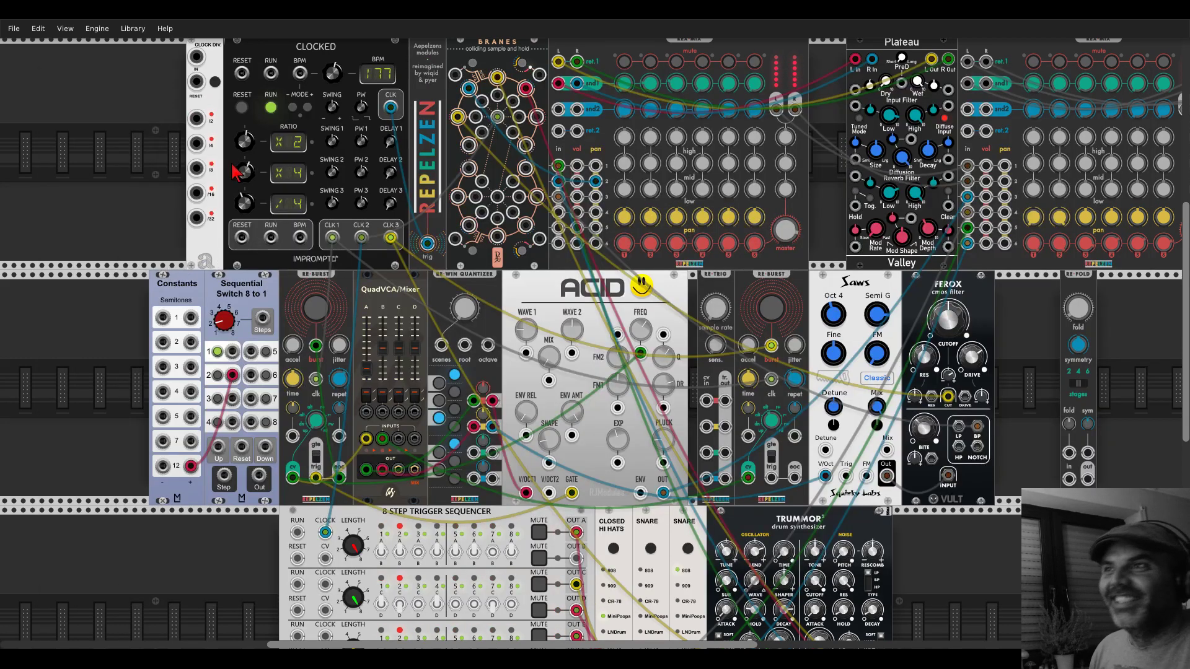
{"action": "left_click_drag", "start_coordinate": [196, 119], "coordinate": [391, 169]}
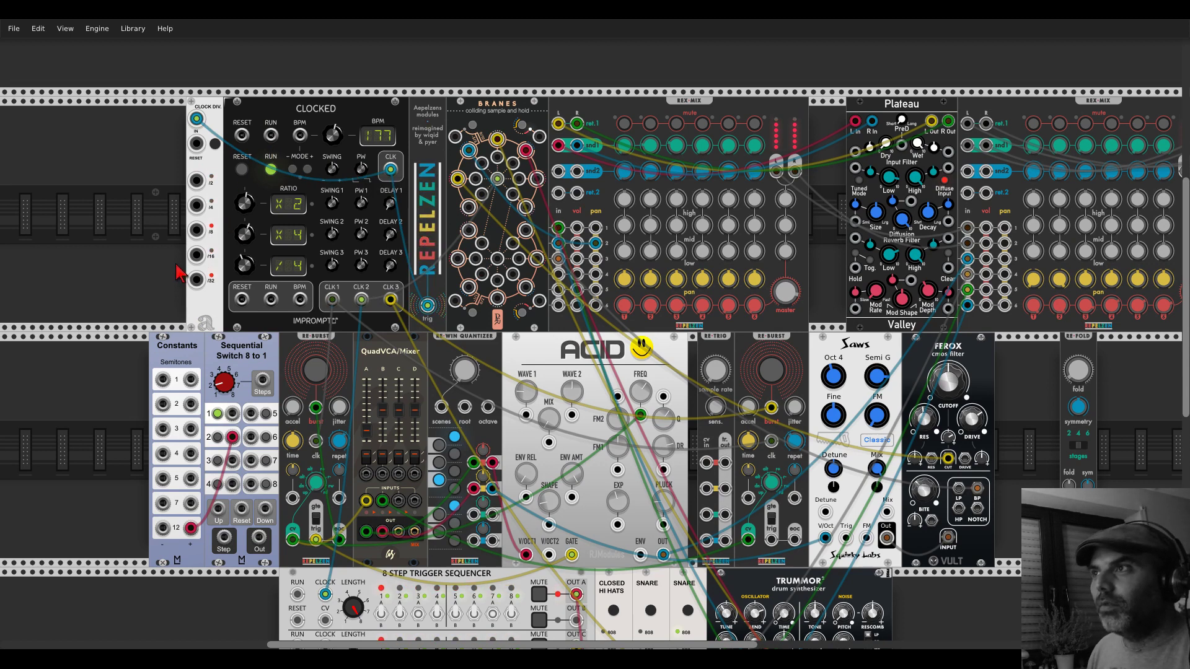
- Patch Clock Div's /8 output into Sequential Switch's Up input and the switch's Out into the quantizer's scenes input, moving the +12 cable to input 3
{"action": "scroll", "coordinate": [180, 273], "scroll_direction": "down", "scroll_amount": 1}
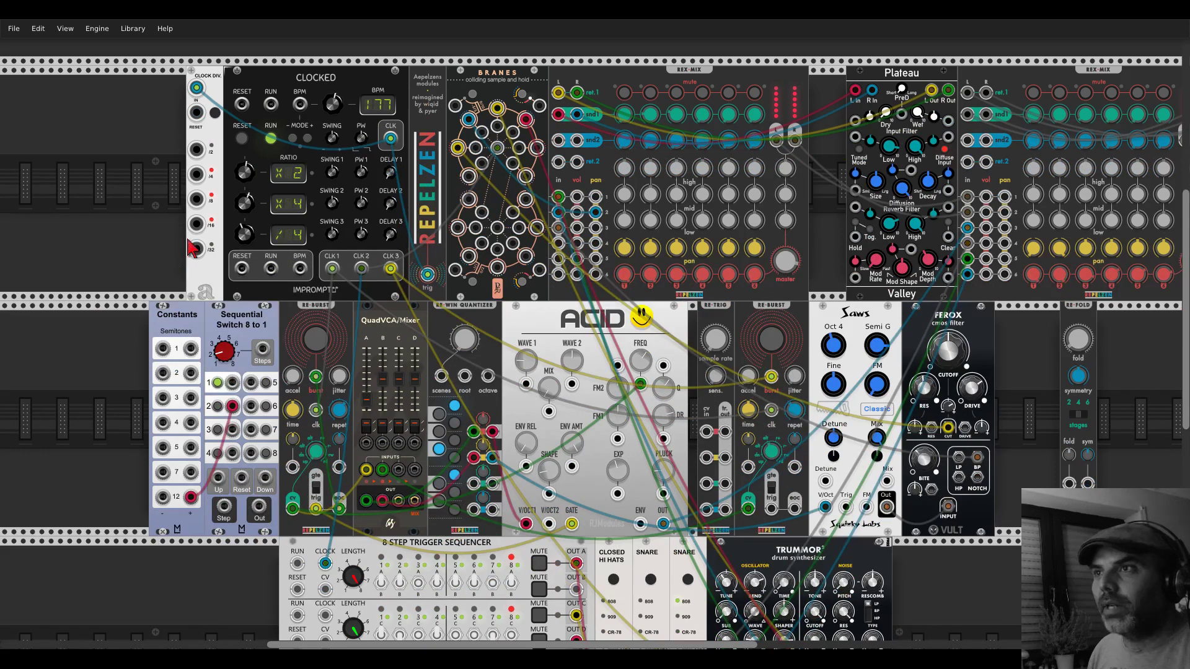
{"action": "left_click_drag", "start_coordinate": [197, 201], "coordinate": [441, 375]}
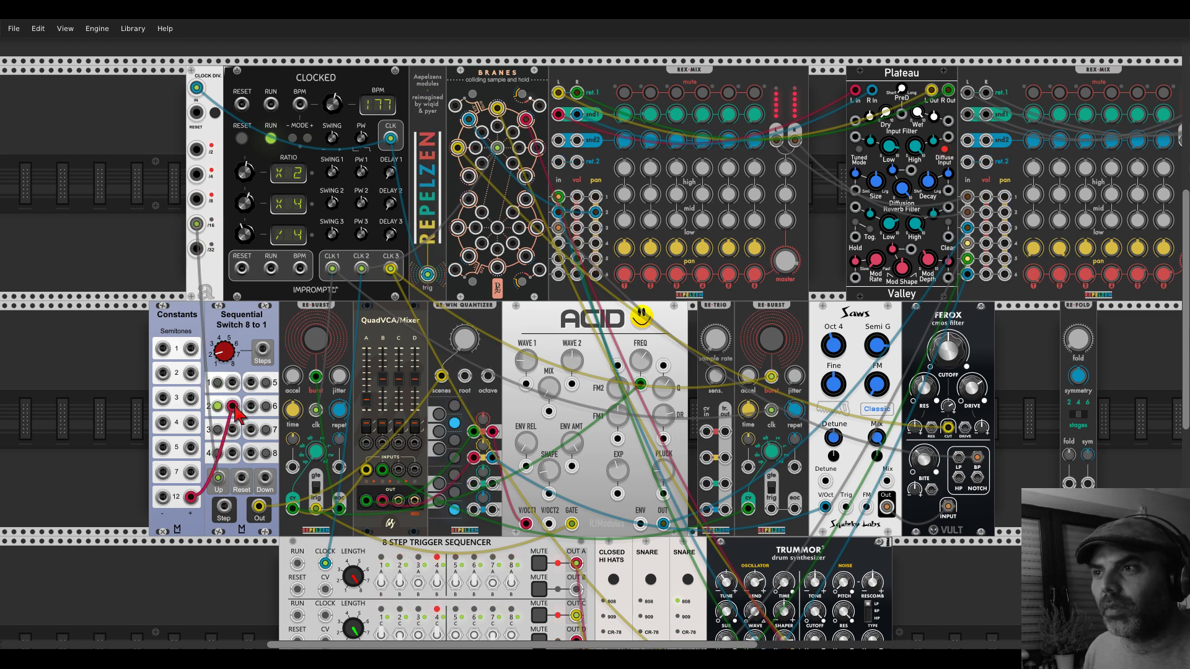
{"action": "left_click_drag", "start_coordinate": [233, 407], "coordinate": [232, 430]}
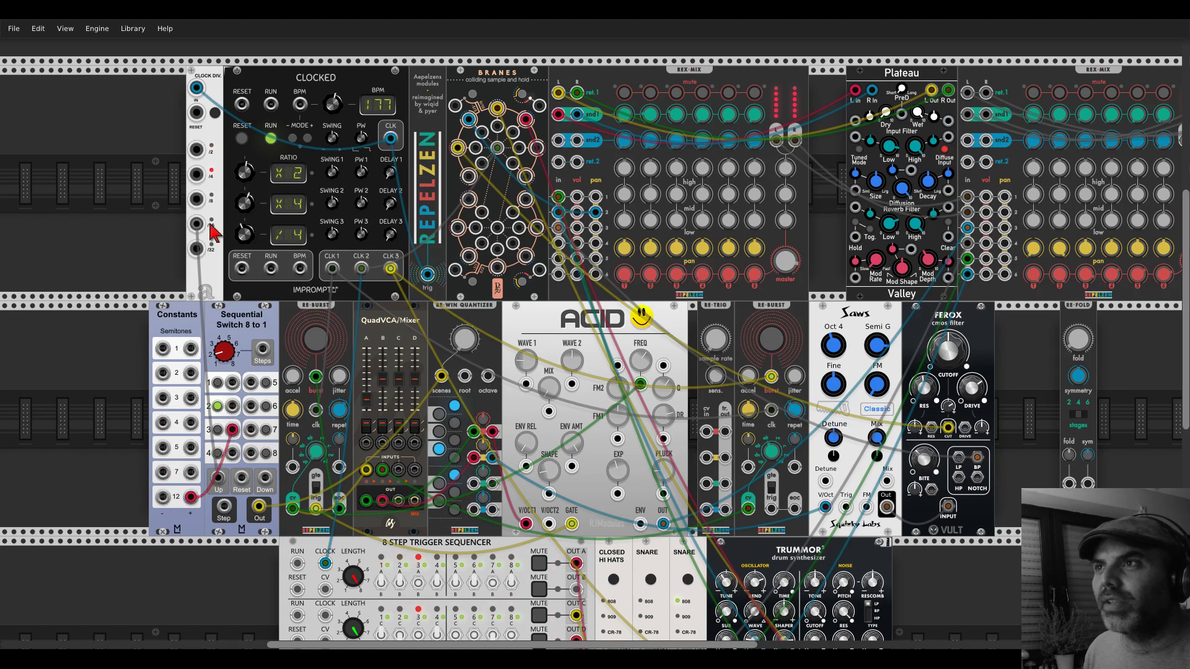
{"action": "left_click_drag", "start_coordinate": [196, 249], "coordinate": [196, 198]}
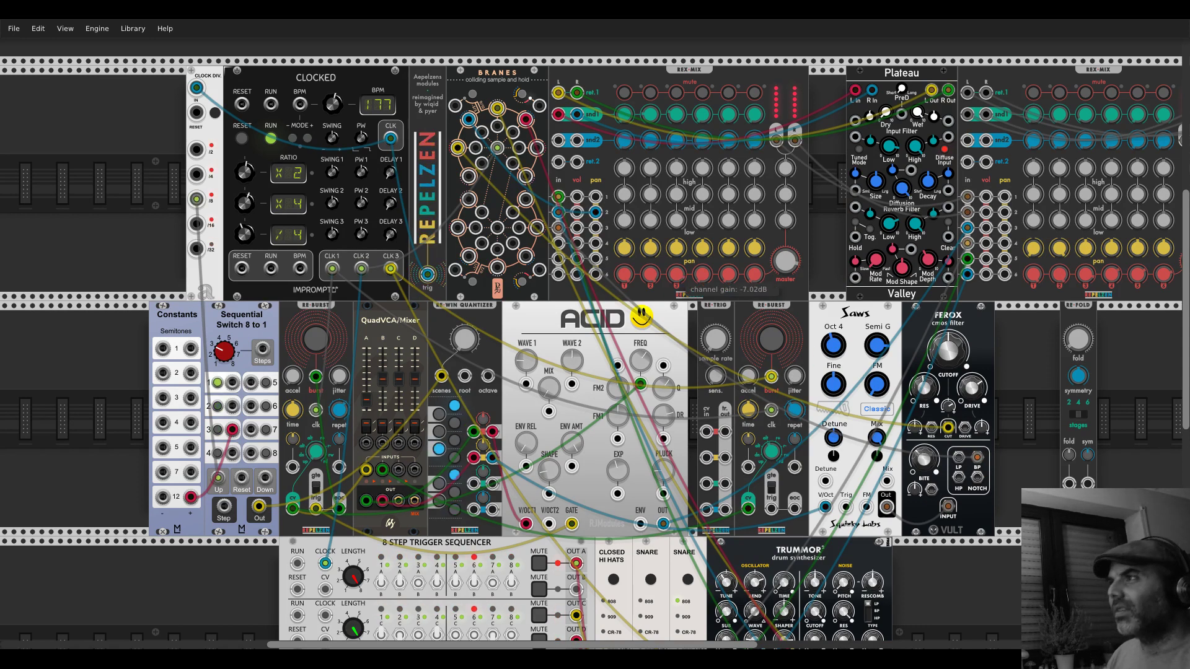
- Search the module library for "fm", add Bogaudio's FM-OP beside Trummor, and duplicate it
{"action": "scroll", "coordinate": [757, 389], "scroll_direction": "down", "scroll_amount": 4}
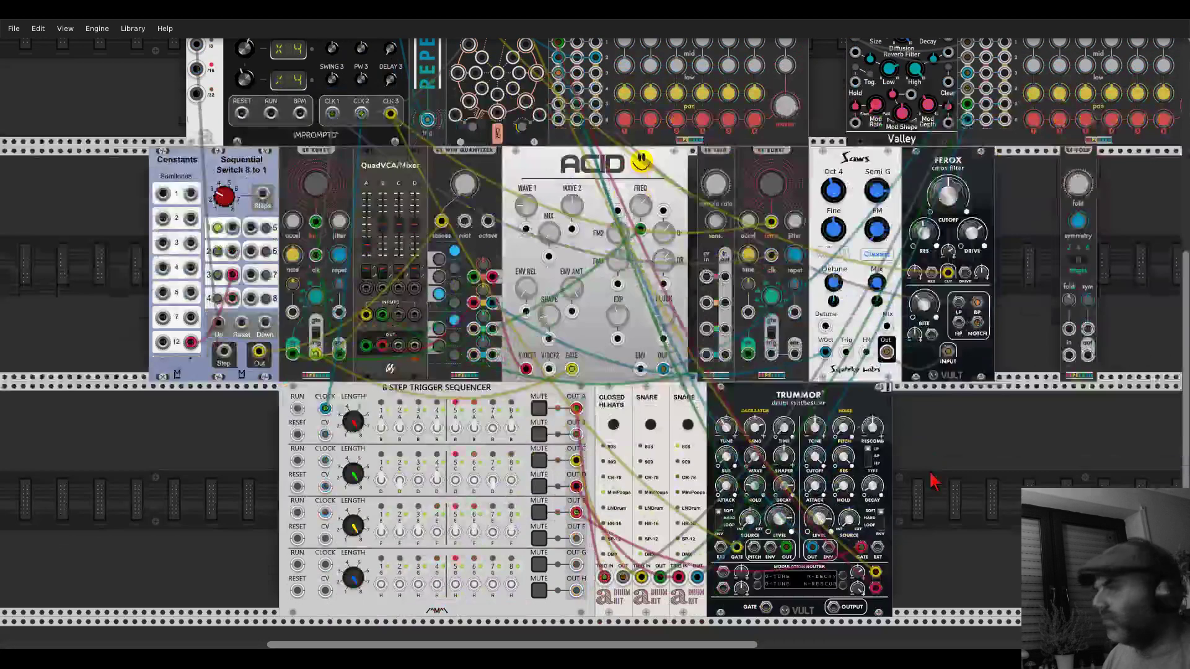
{"action": "scroll", "coordinate": [757, 390], "scroll_direction": "right", "scroll_amount": 3}
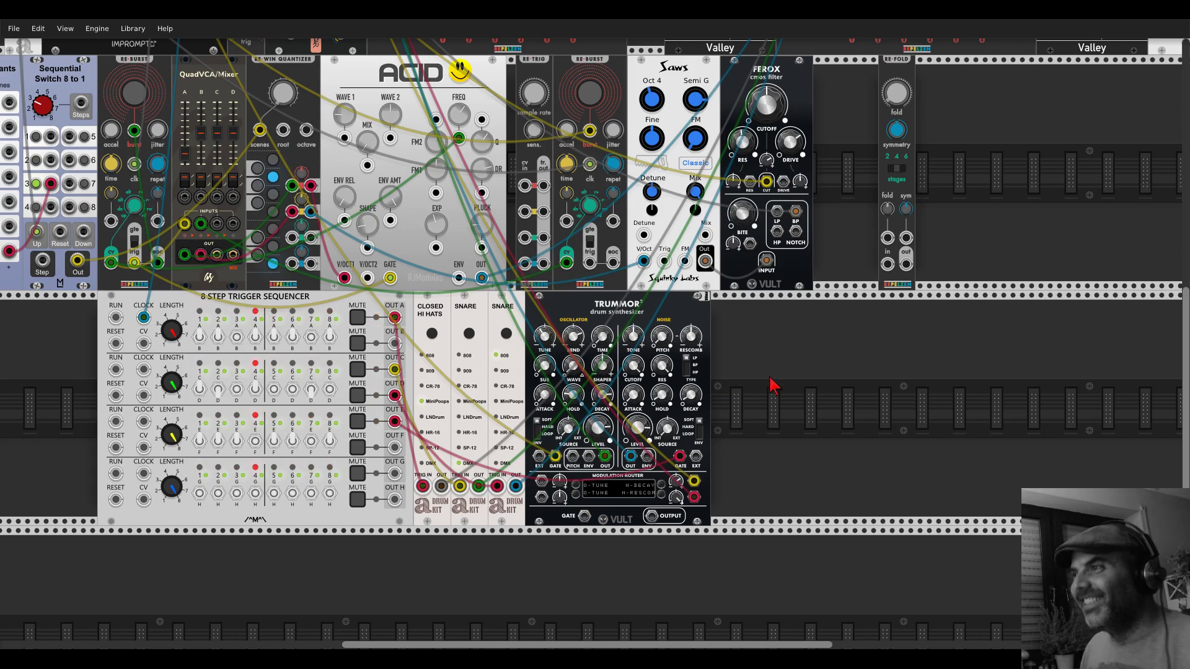
{"action": "scroll", "coordinate": [743, 328], "scroll_direction": "left", "scroll_amount": 5}
{"action": "left_click_drag", "start_coordinate": [951, 282], "coordinate": [823, 273]}
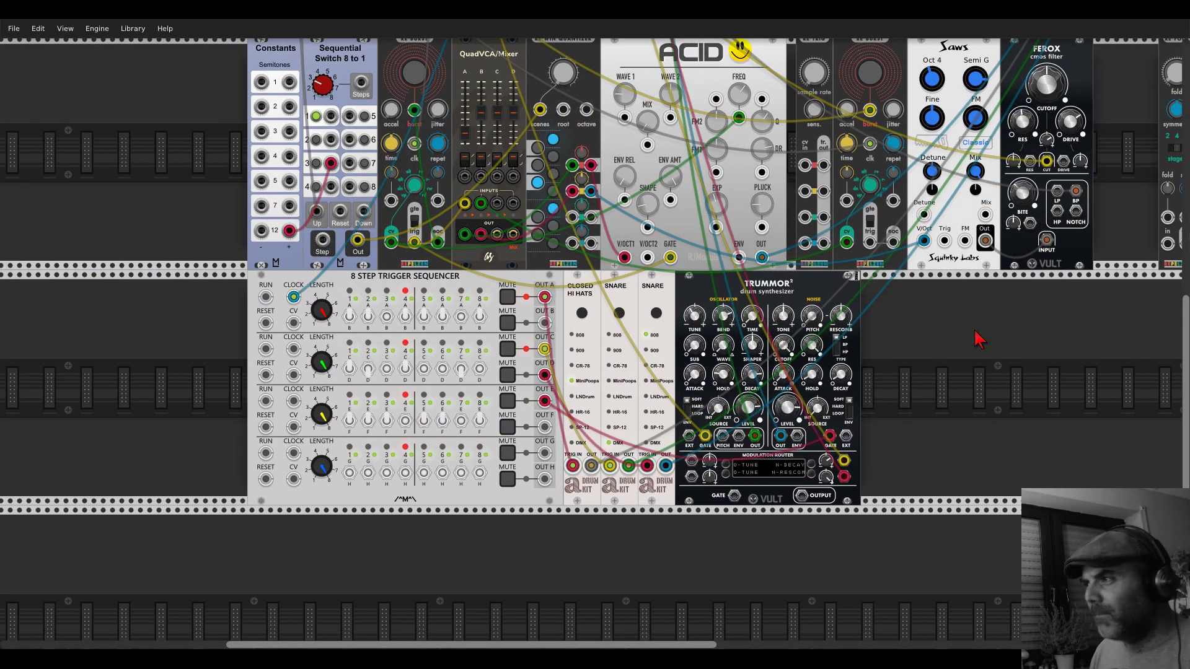
{"action": "right_click", "coordinate": [959, 374]}
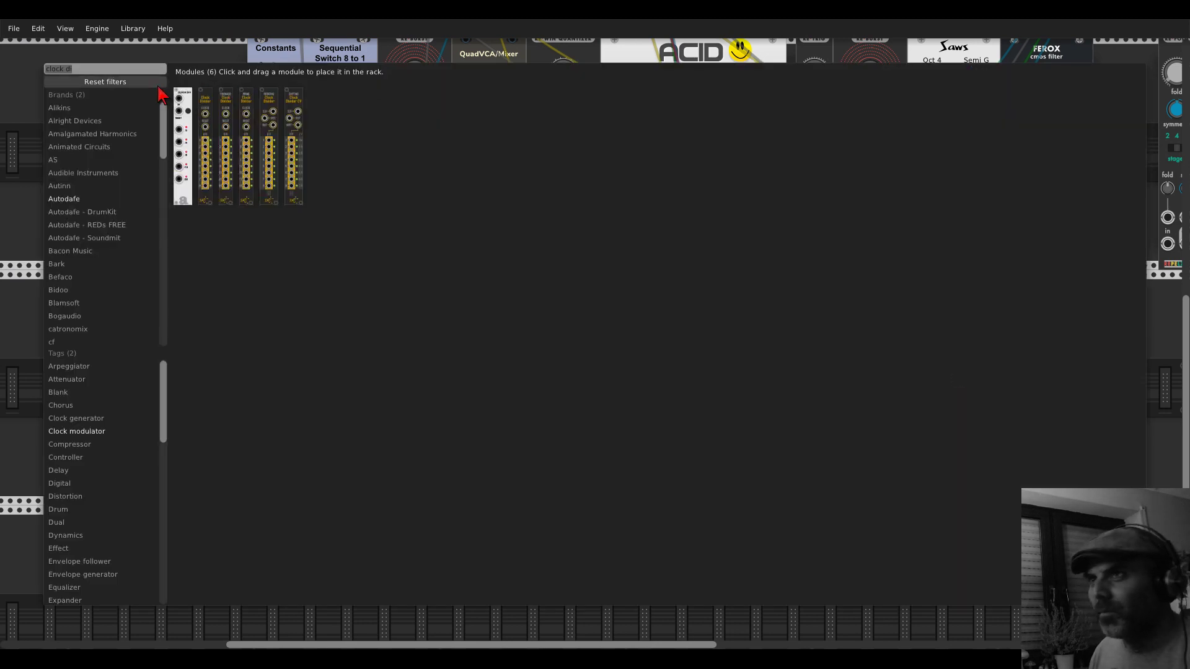
{"action": "type", "text": "fm"}
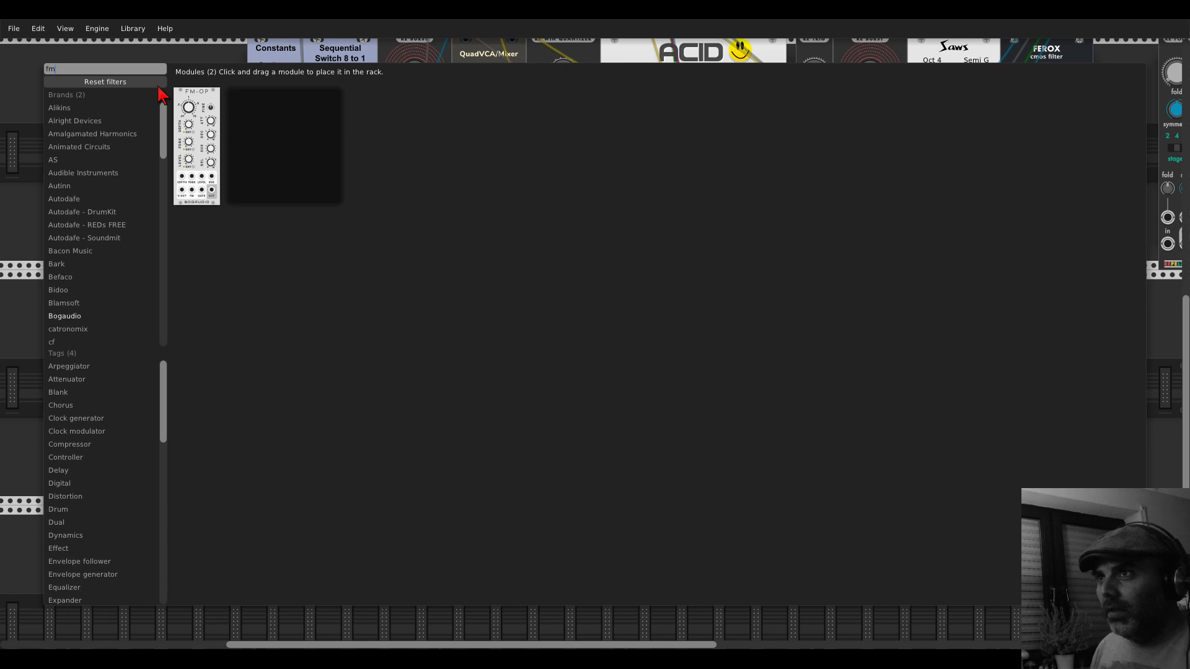
{"action": "left_click_drag", "start_coordinate": [193, 112], "coordinate": [902, 319]}
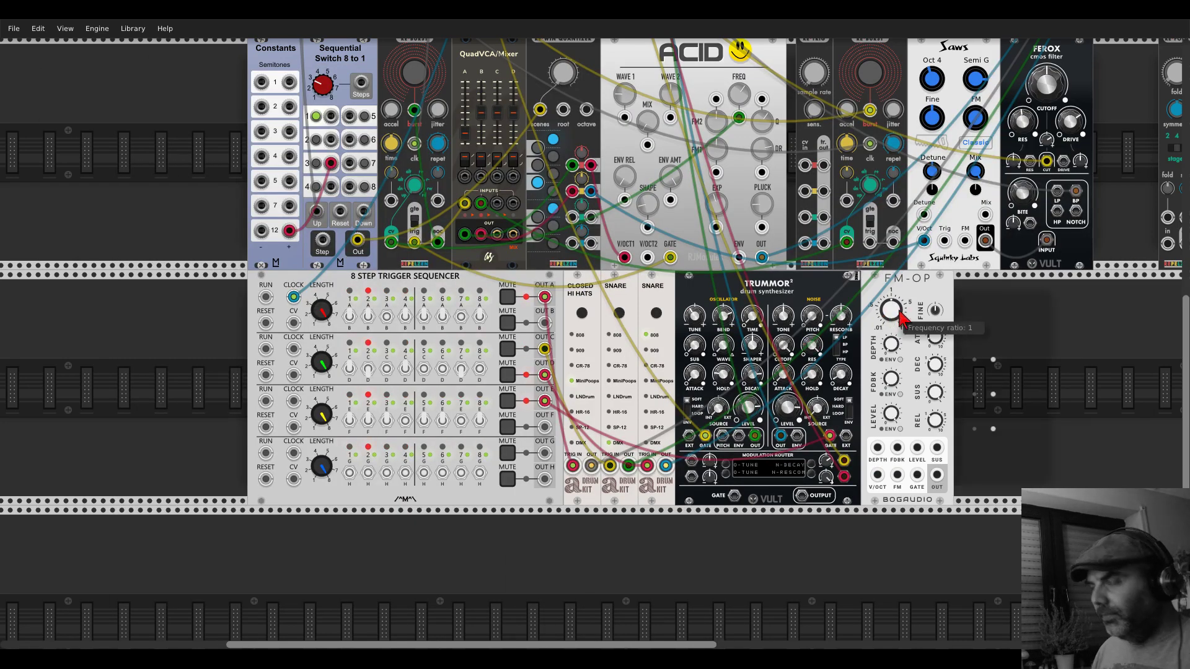
{"action": "key", "text": "ctrl+d"}
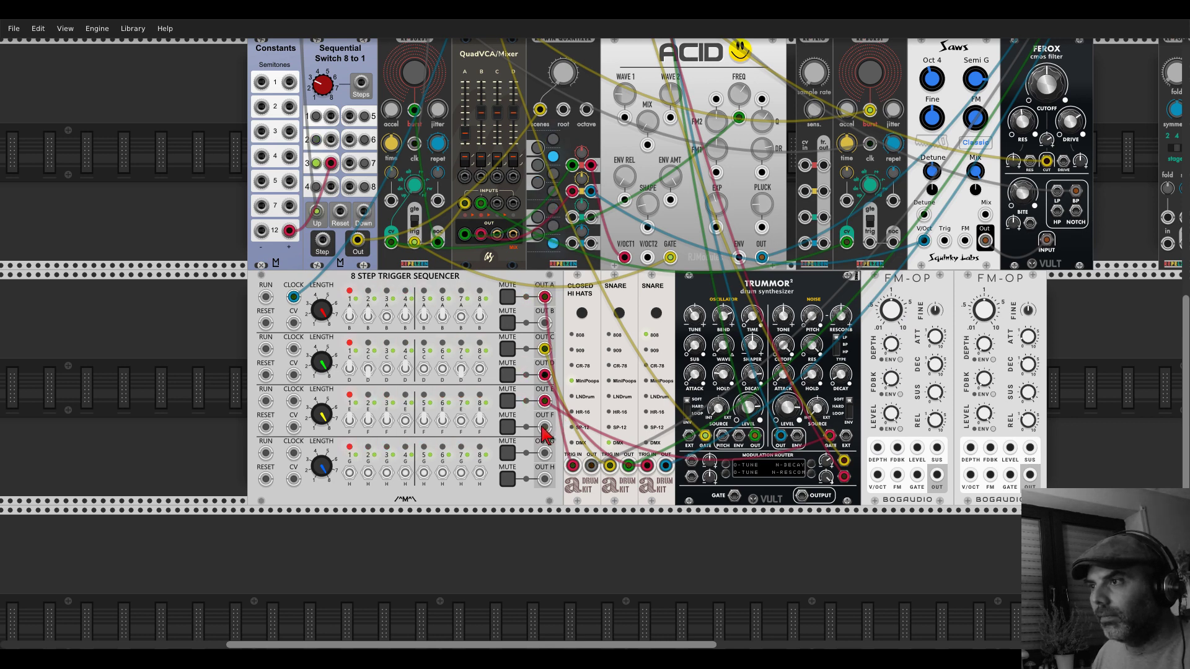
- Patch the trigger sequencer's OUT G into the first FM-OP's gate and that FM-OP's output into a free input of the first REX-MIX
{"action": "left_click_drag", "start_coordinate": [544, 454], "coordinate": [918, 476]}
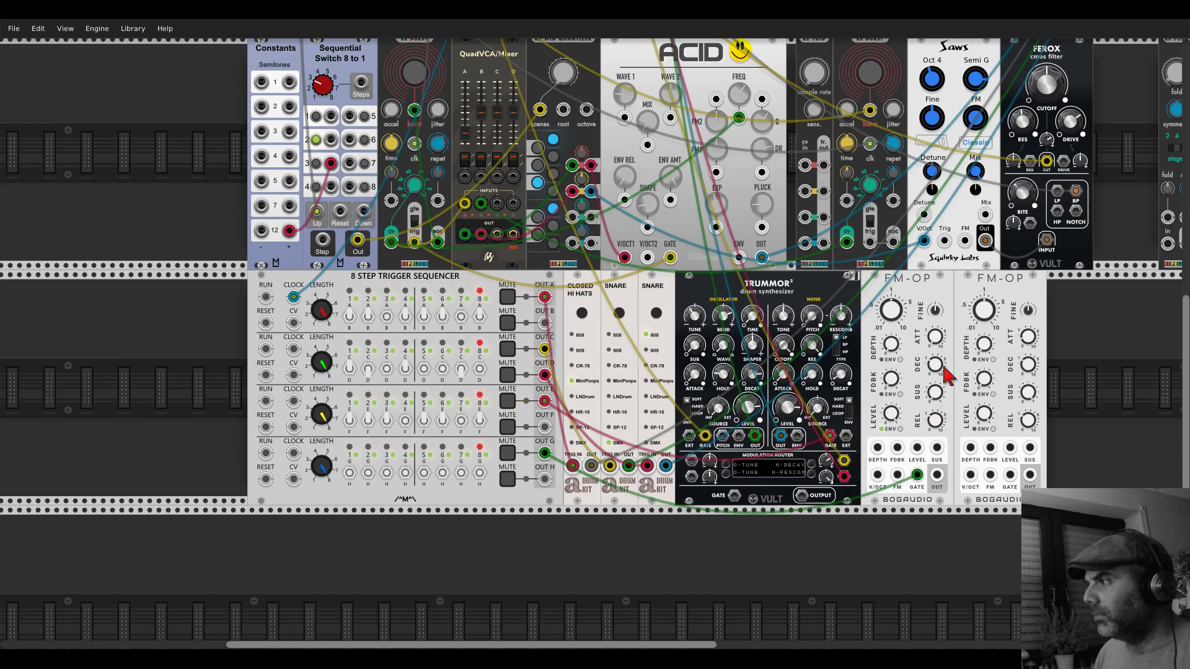
{"action": "left_click_drag", "start_coordinate": [937, 475], "coordinate": [657, 255]}
{"action": "scroll", "coordinate": [933, 381], "scroll_direction": "up", "scroll_amount": 5}
{"action": "scroll", "coordinate": [934, 481], "scroll_direction": "up", "scroll_amount": 4}
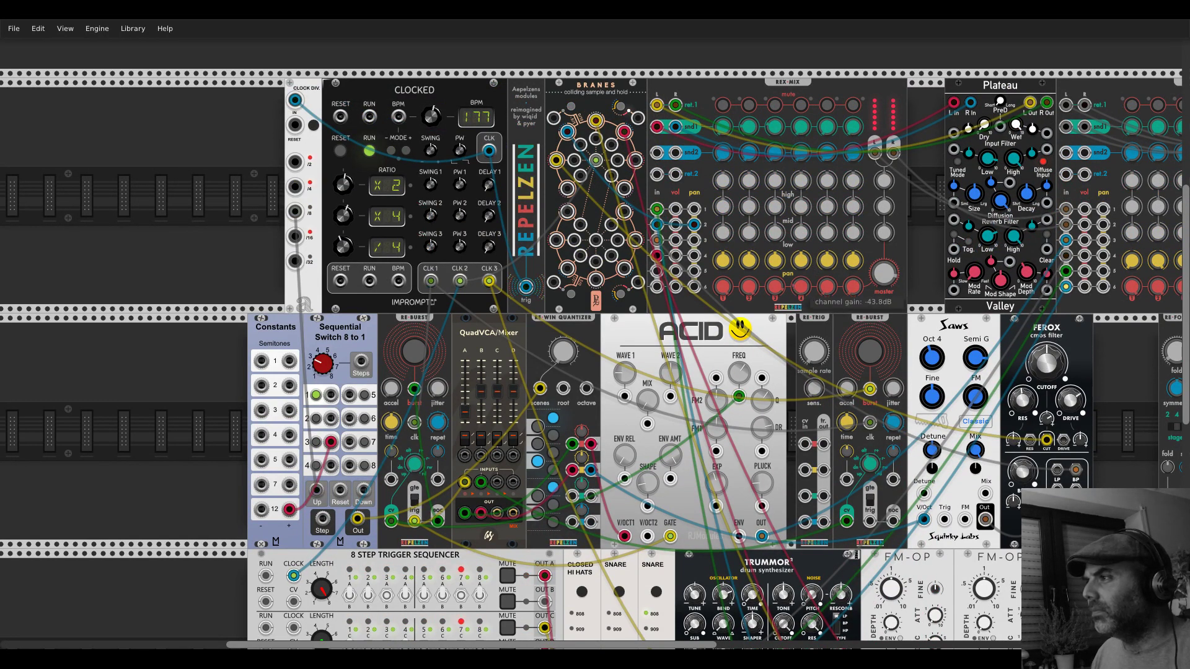
- Program the step pattern of the trigger sequencer's G/H row, with step 1 at 2, step 6 at 1 and step 7 at 2
{"action": "scroll", "coordinate": [814, 305], "scroll_direction": "down", "scroll_amount": 7}
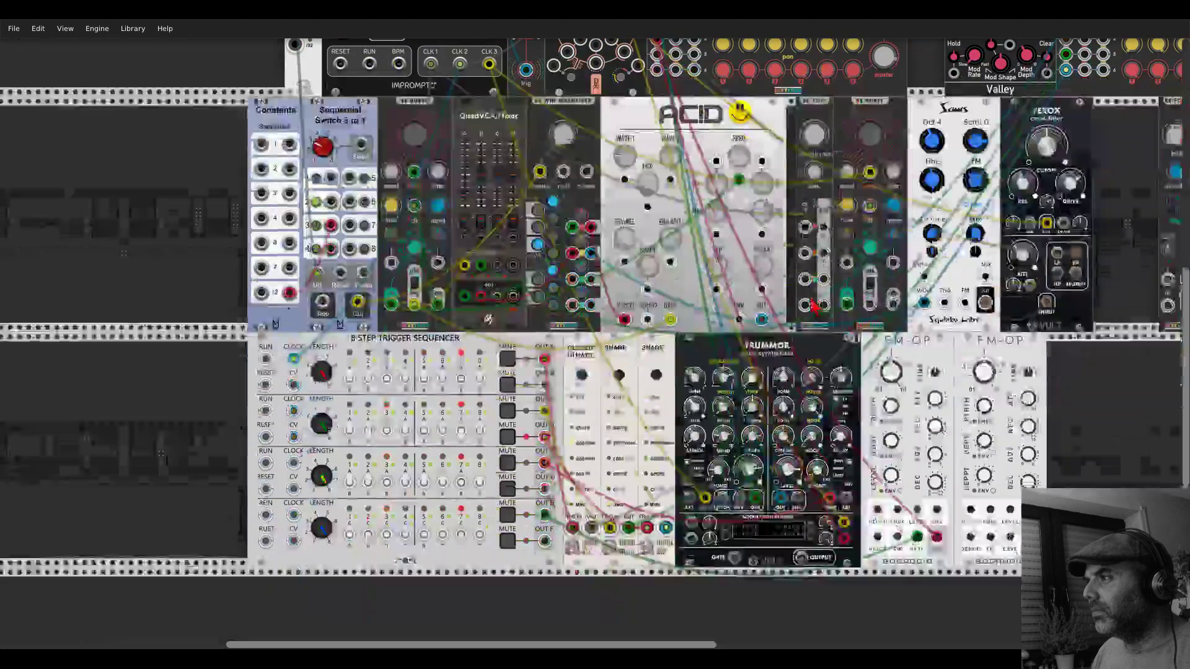
{"action": "scroll", "coordinate": [814, 305], "scroll_direction": "down", "scroll_amount": 4}
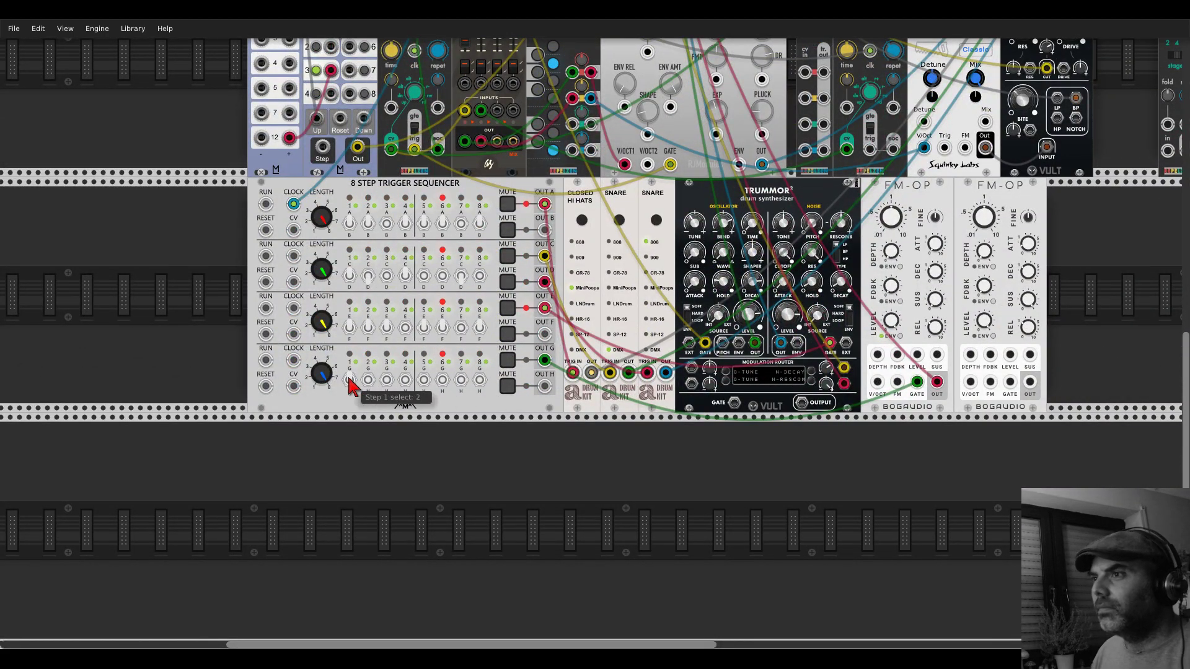
{"action": "left_click", "coordinate": [369, 380]}
{"action": "left_click", "coordinate": [424, 380]}
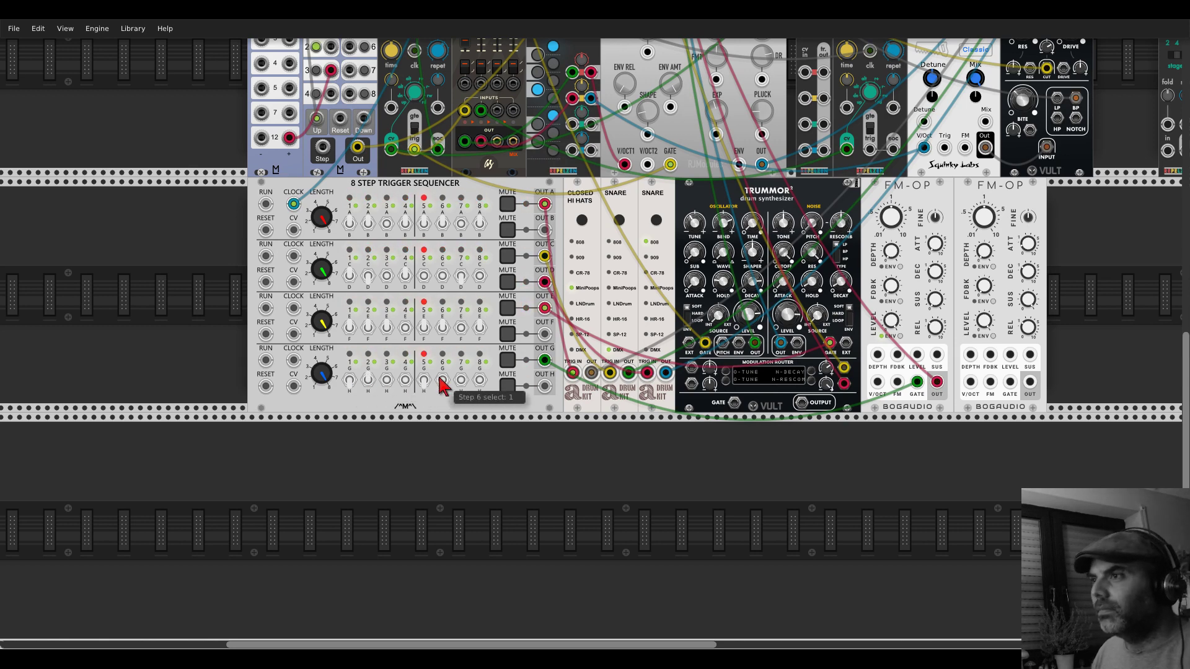
{"action": "left_click", "coordinate": [461, 383]}
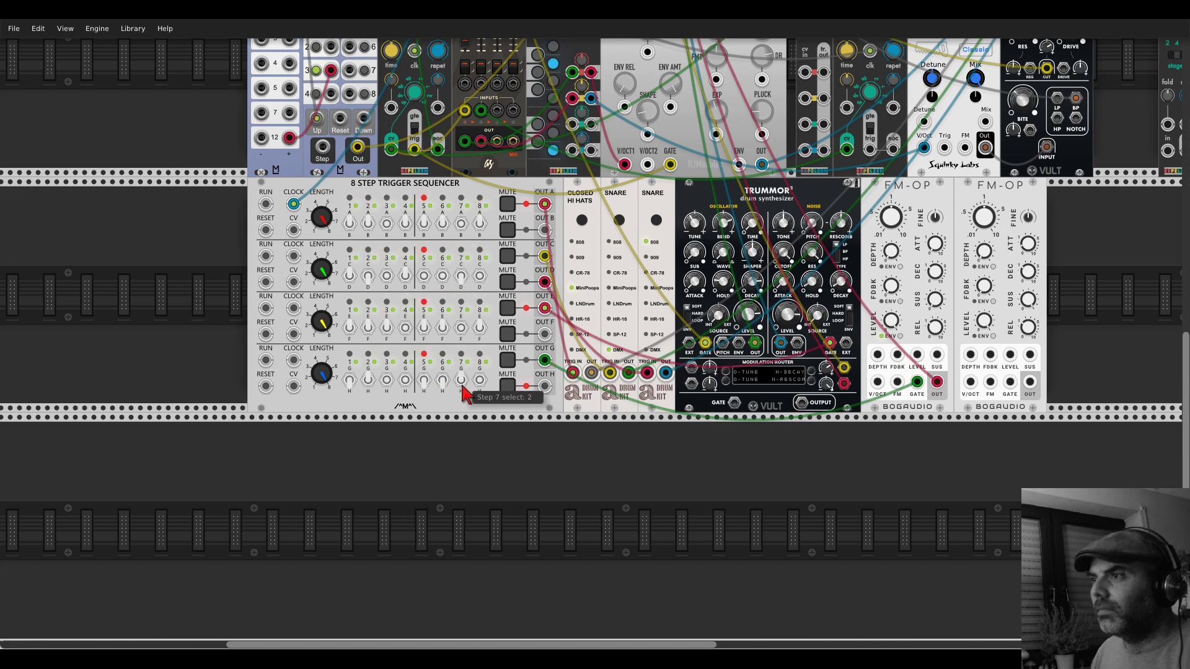
- Patch the second FM-OP's output into the first FM-OP's FM input and raise the first FM-OP's depth
{"action": "scroll", "coordinate": [1020, 276], "scroll_direction": "right", "scroll_amount": 5}
{"action": "scroll", "coordinate": [1020, 275], "scroll_direction": "up", "scroll_amount": 2}
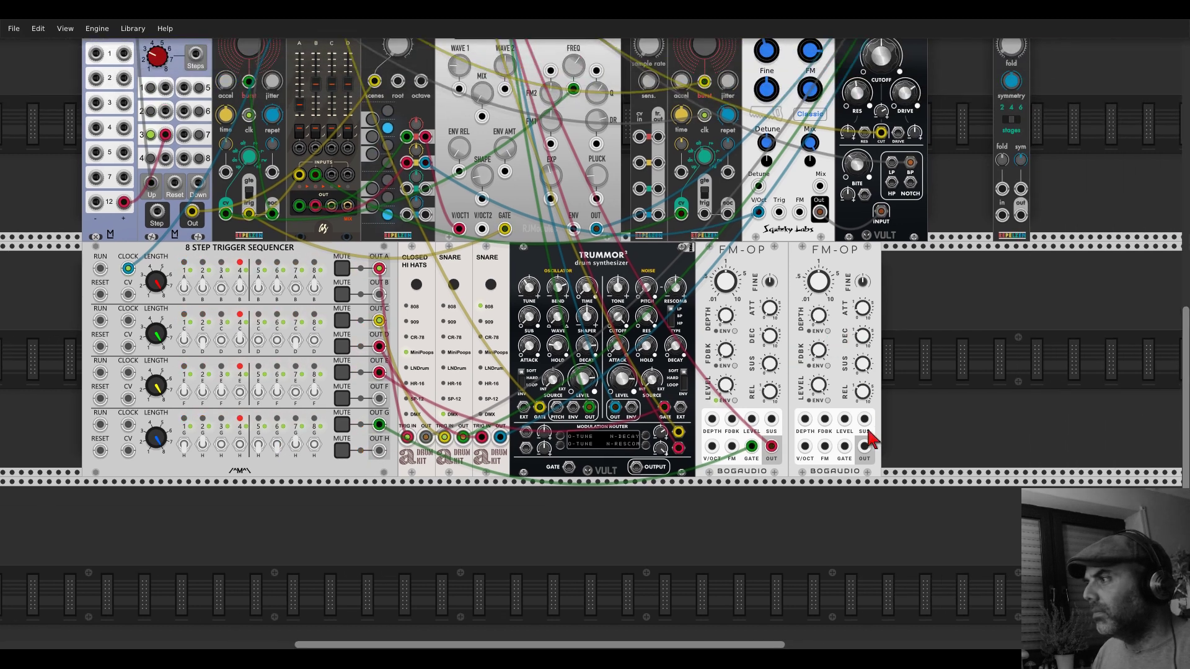
{"action": "left_click_drag", "start_coordinate": [864, 446], "coordinate": [731, 446]}
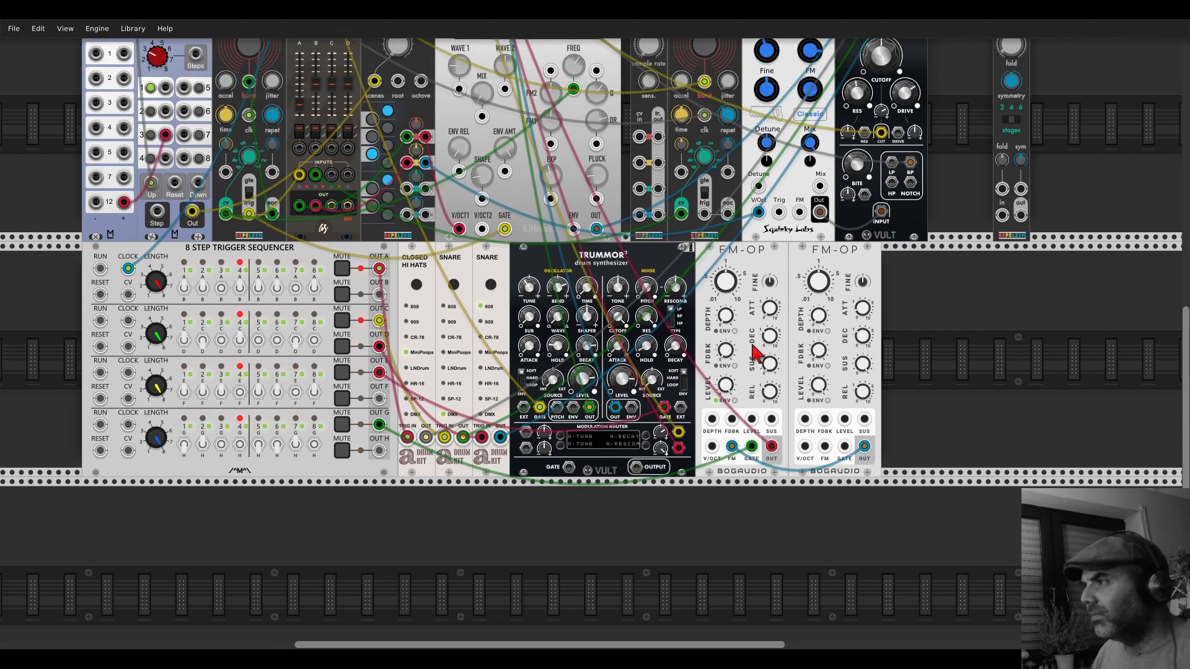
{"action": "left_click_drag", "start_coordinate": [726, 317], "coordinate": [726, 308]}
- Adjust the frequency ratios of both FM-OP modules, trying a ratio of 10 on each
{"action": "left_click_drag", "start_coordinate": [818, 282], "coordinate": [818, 265]}
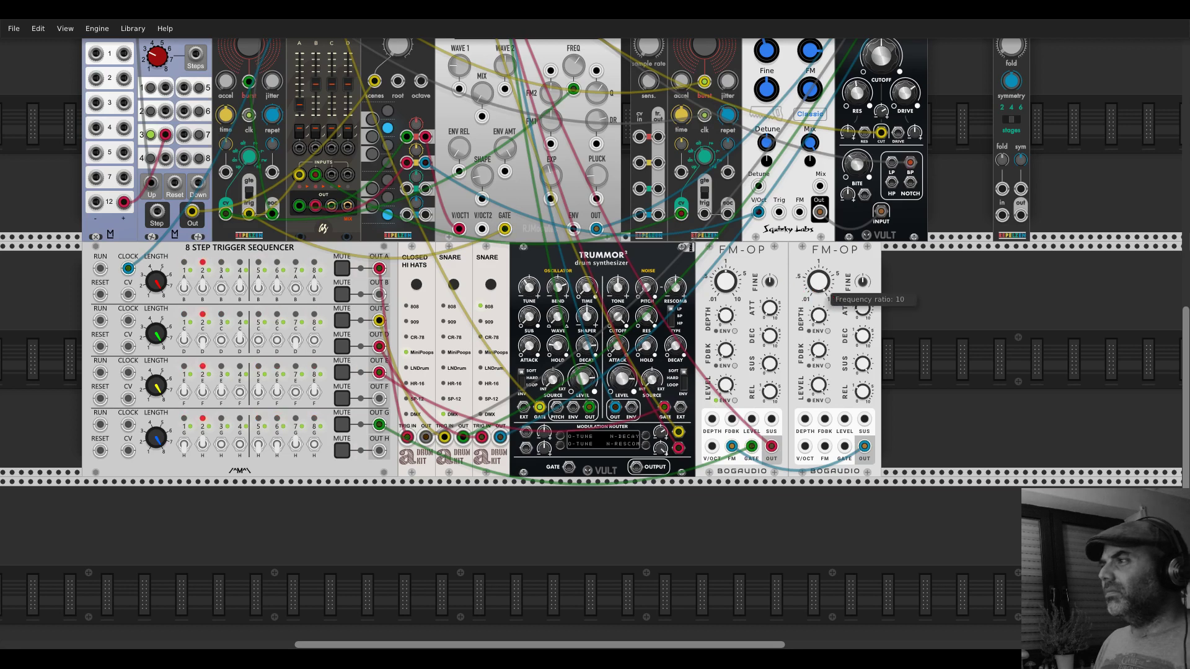
{"action": "left_click_drag", "start_coordinate": [725, 282], "coordinate": [725, 297]}
{"action": "left_click_drag", "start_coordinate": [819, 282], "coordinate": [818, 292]}
{"action": "left_click_drag", "start_coordinate": [725, 282], "coordinate": [725, 267]}
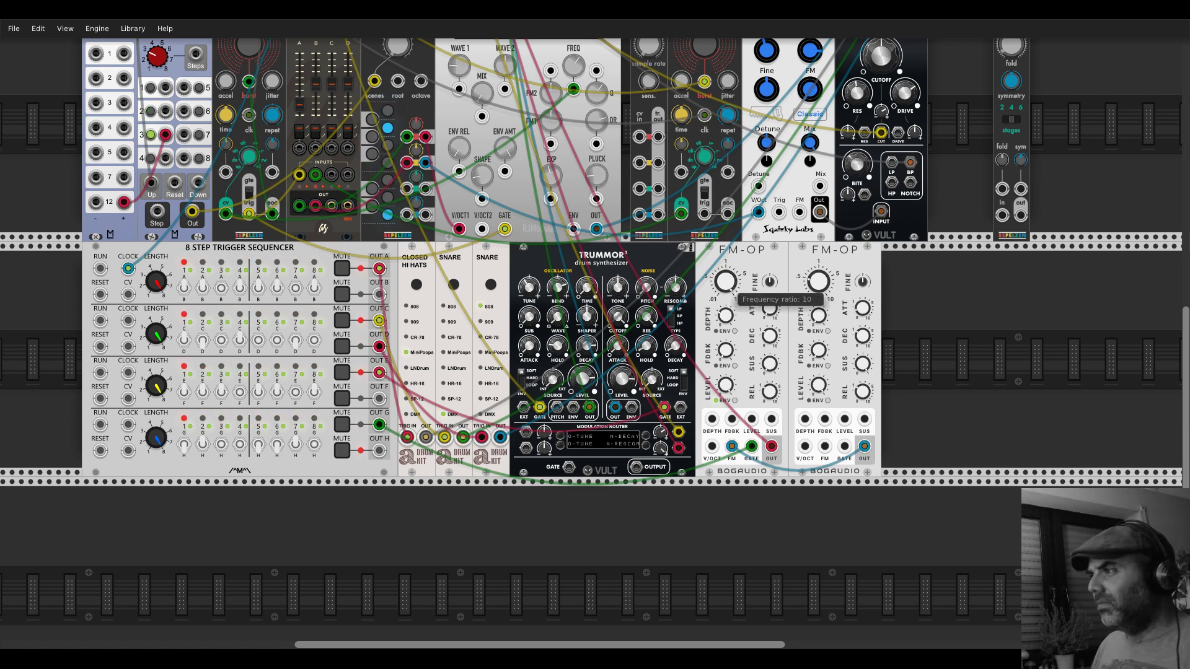
{"action": "left_click_drag", "start_coordinate": [818, 282], "coordinate": [818, 296]}
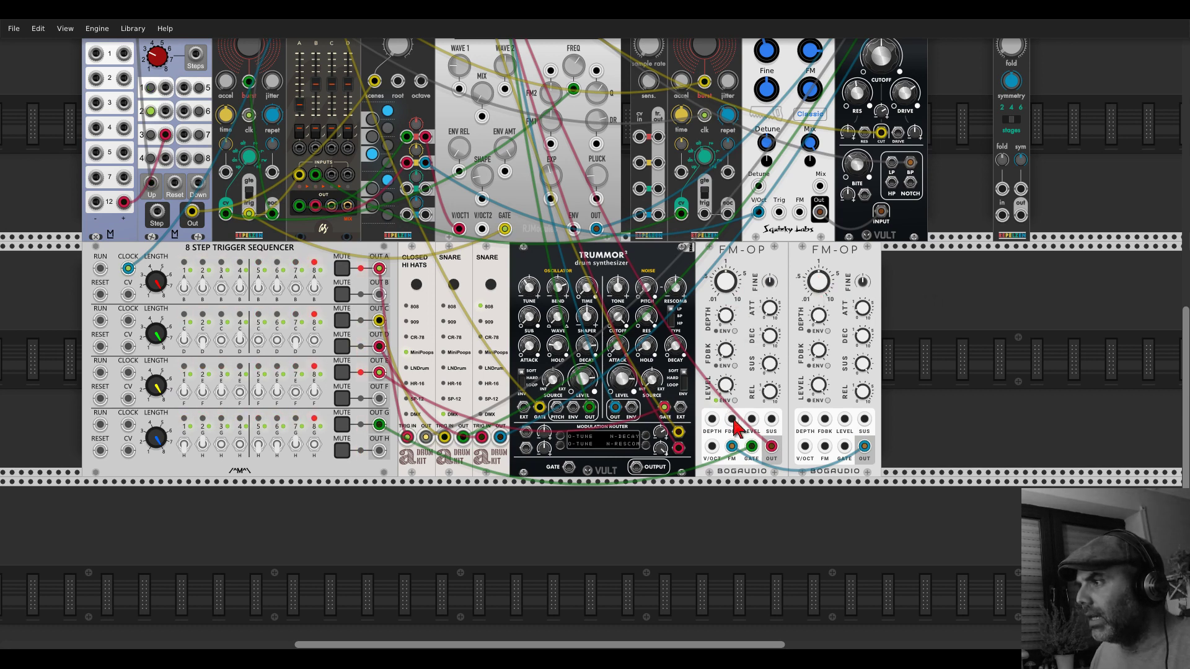
- Patch a Branes output into the second FM-OP's V/OCT input
{"action": "scroll", "coordinate": [620, 341], "scroll_direction": "up", "scroll_amount": 6}
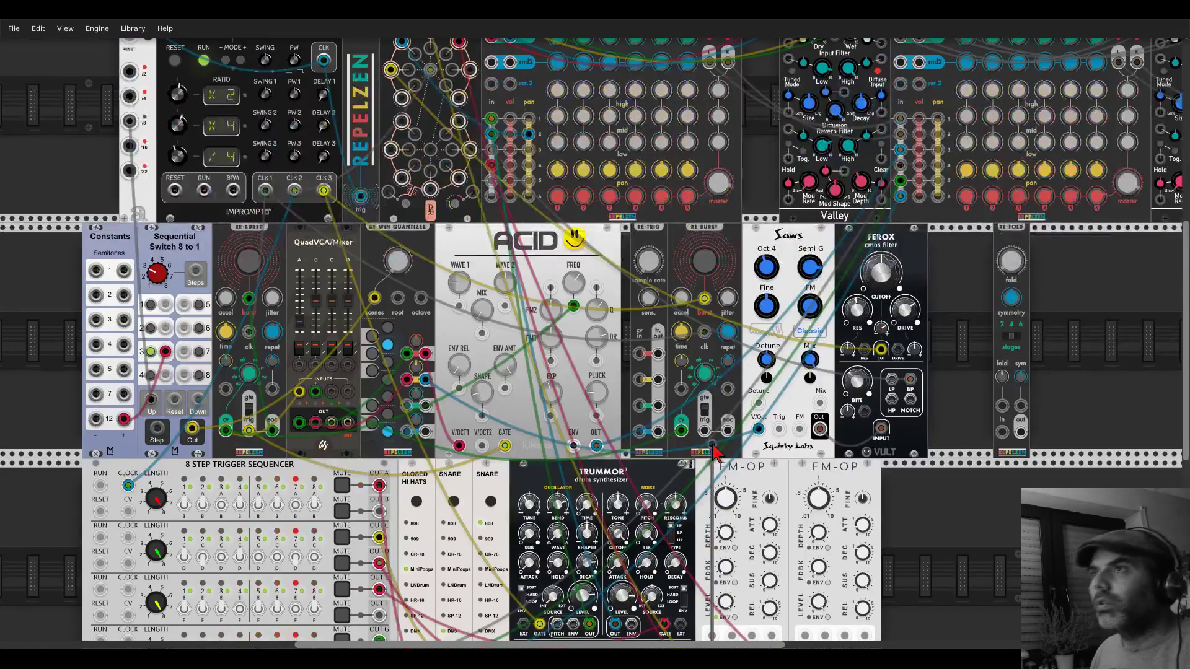
{"action": "left_click_drag", "start_coordinate": [458, 214], "coordinate": [804, 478]}
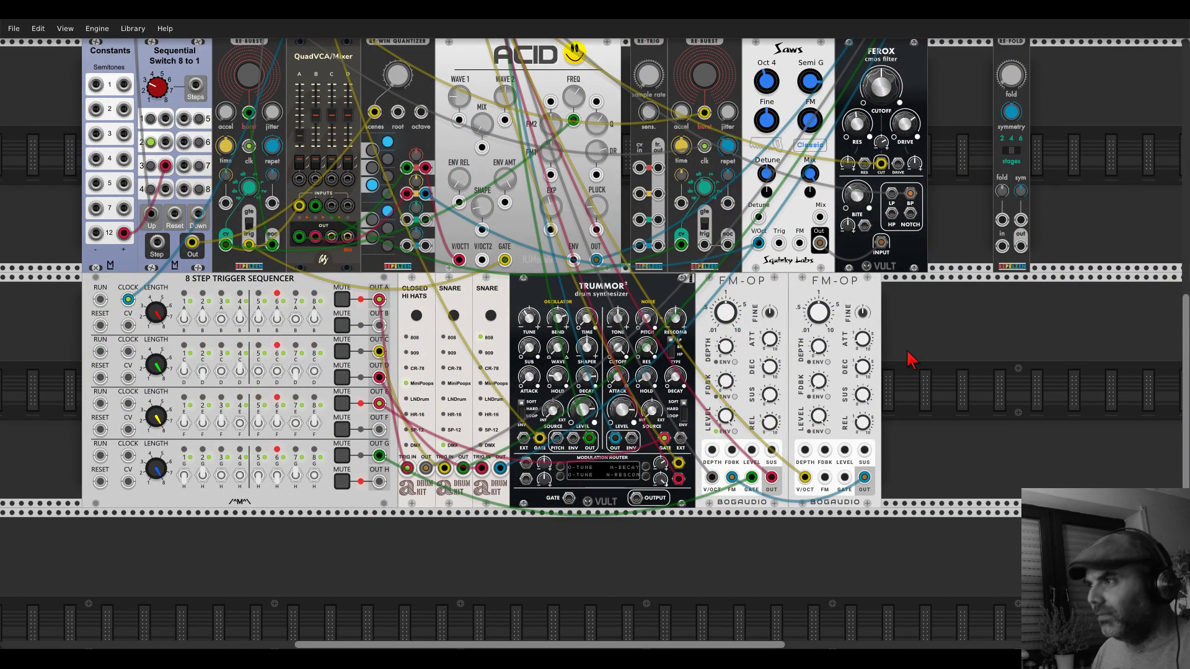
{"action": "scroll", "coordinate": [911, 359], "scroll_direction": "up", "scroll_amount": 5}
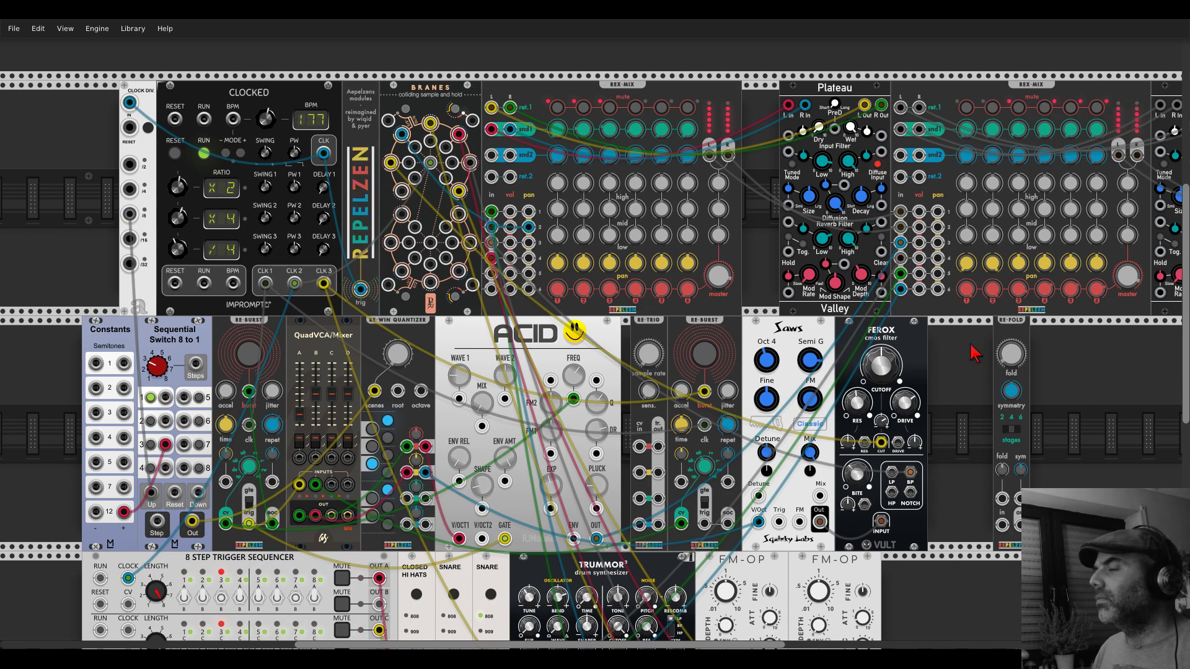
{"action": "scroll", "coordinate": [943, 441], "scroll_direction": "down", "scroll_amount": 7}
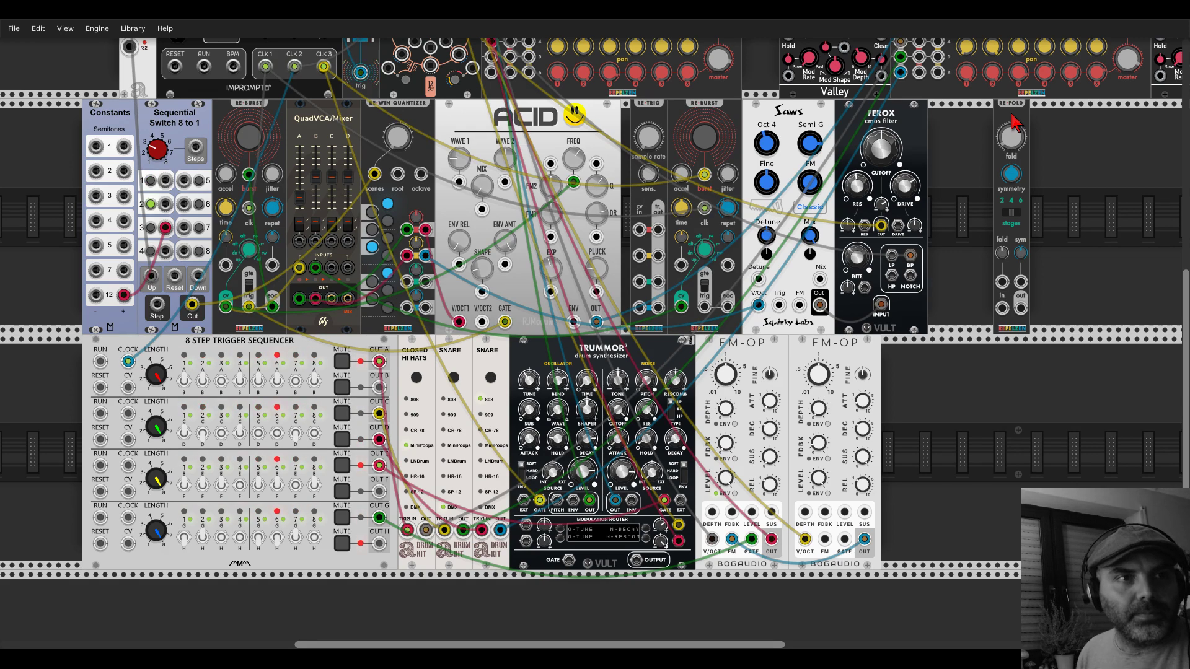
- Adjust the Wave 1 knob on the ACID module
{"action": "scroll", "coordinate": [972, 110], "scroll_direction": "up", "scroll_amount": 5}
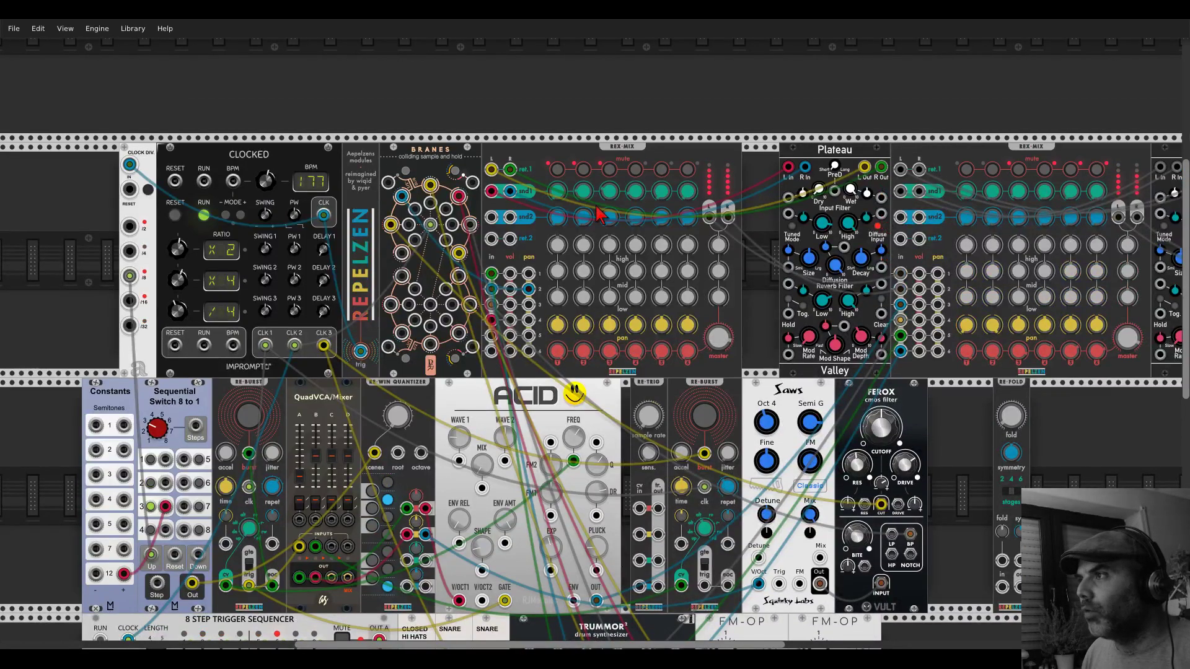
{"action": "scroll", "coordinate": [585, 378], "scroll_direction": "down", "scroll_amount": 1}
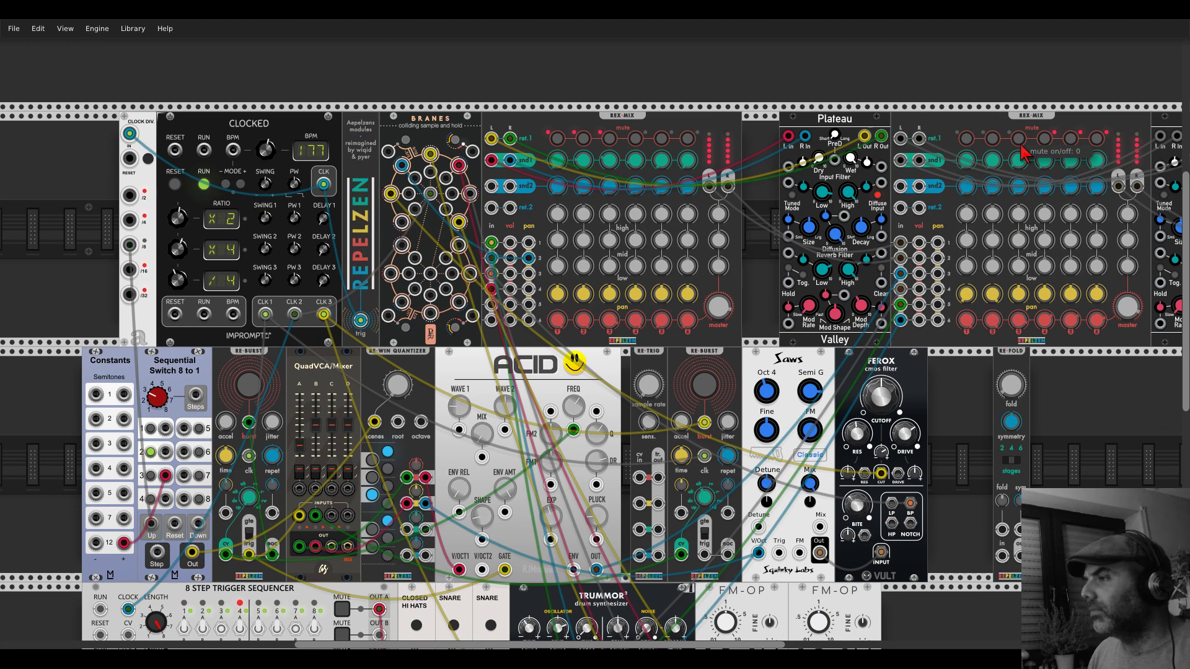
{"action": "scroll", "coordinate": [528, 375], "scroll_direction": "down", "scroll_amount": 1}
{"action": "scroll", "coordinate": [526, 376], "scroll_direction": "down", "scroll_amount": 2}
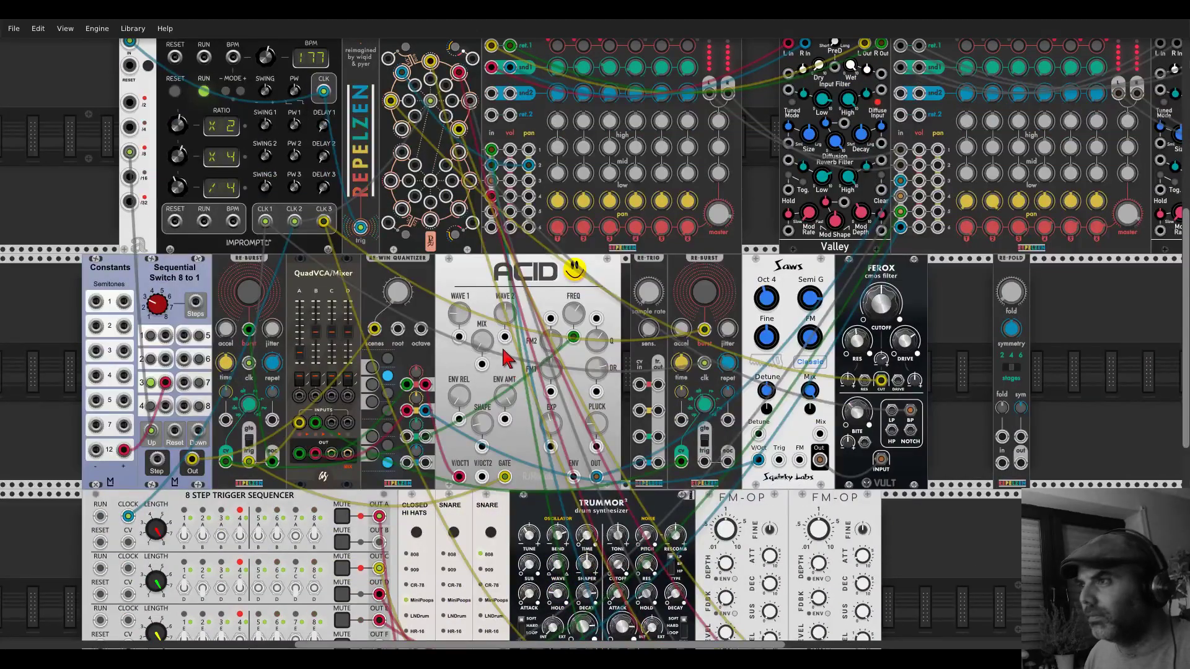
{"action": "left_click_drag", "start_coordinate": [460, 313], "coordinate": [460, 317]}
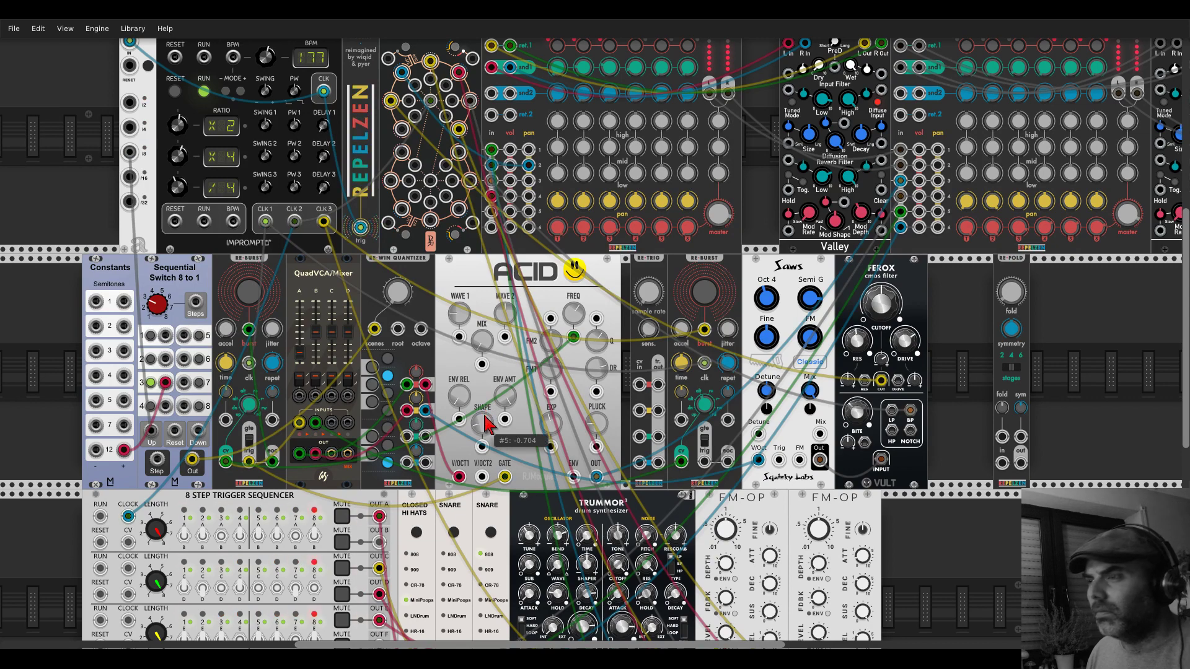
- Set the ACID module's Shape to about -0.575 and adjust its Freq knob
{"action": "left_click_drag", "start_coordinate": [483, 424], "coordinate": [482, 412]}
{"action": "scroll", "coordinate": [752, 118], "scroll_direction": "up", "scroll_amount": 2}
{"action": "scroll", "coordinate": [752, 117], "scroll_direction": "up", "scroll_amount": 1}
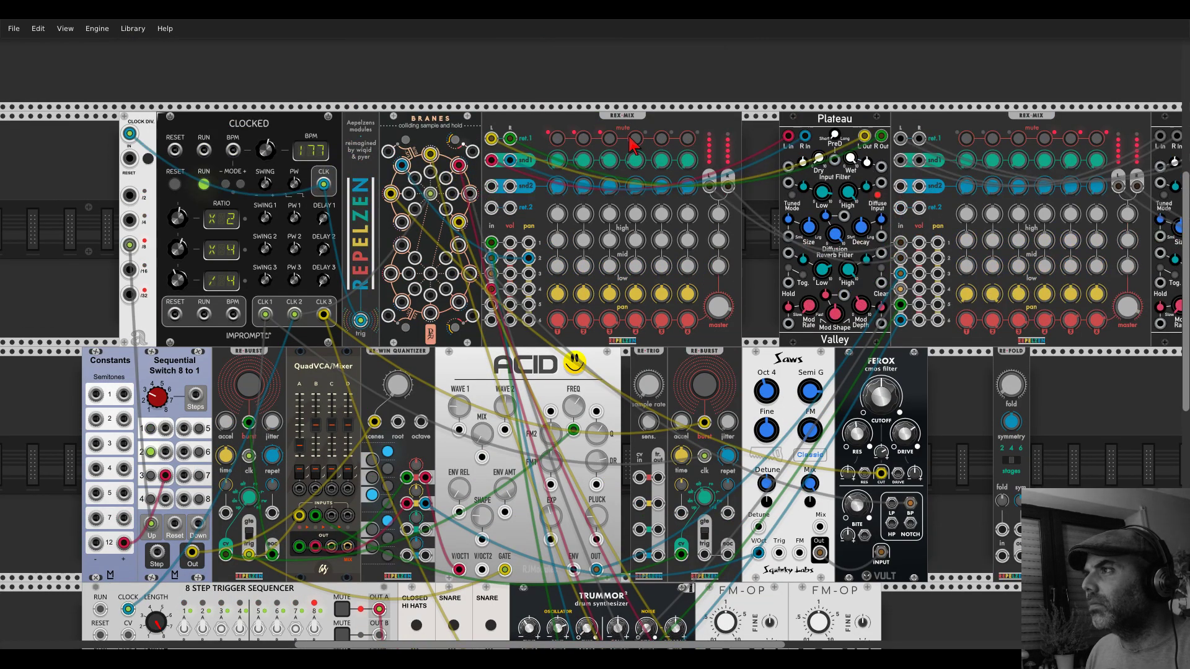
{"action": "scroll", "coordinate": [739, 229], "scroll_direction": "down", "scroll_amount": 5}
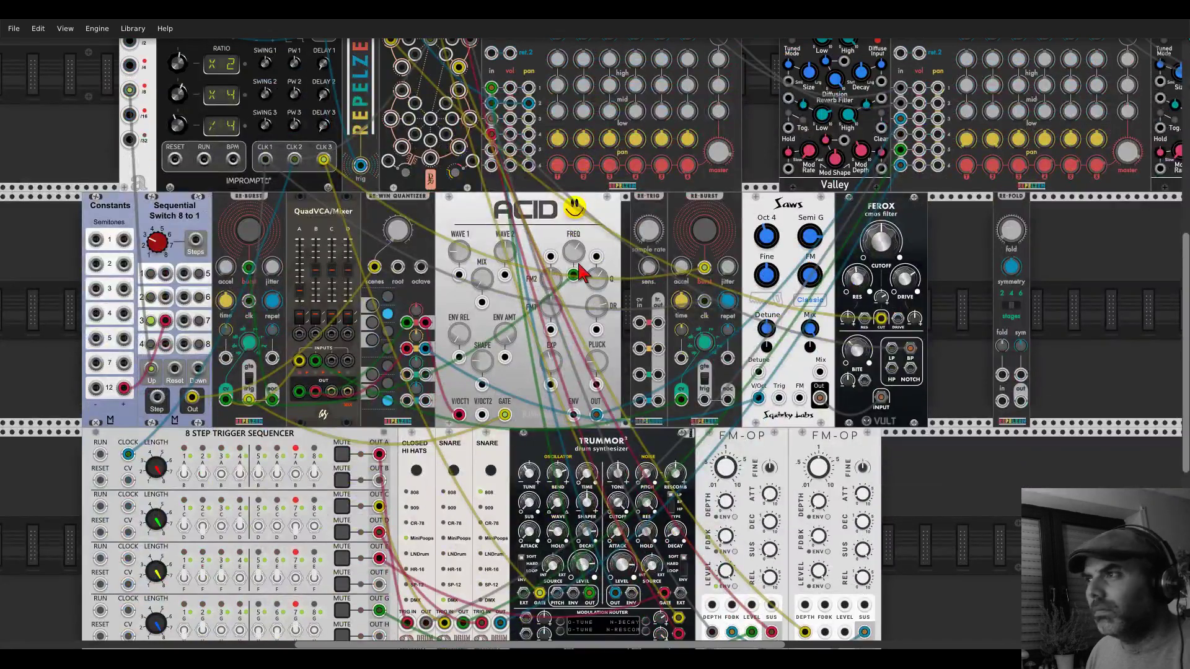
{"action": "left_click_drag", "start_coordinate": [573, 264], "coordinate": [573, 301]}
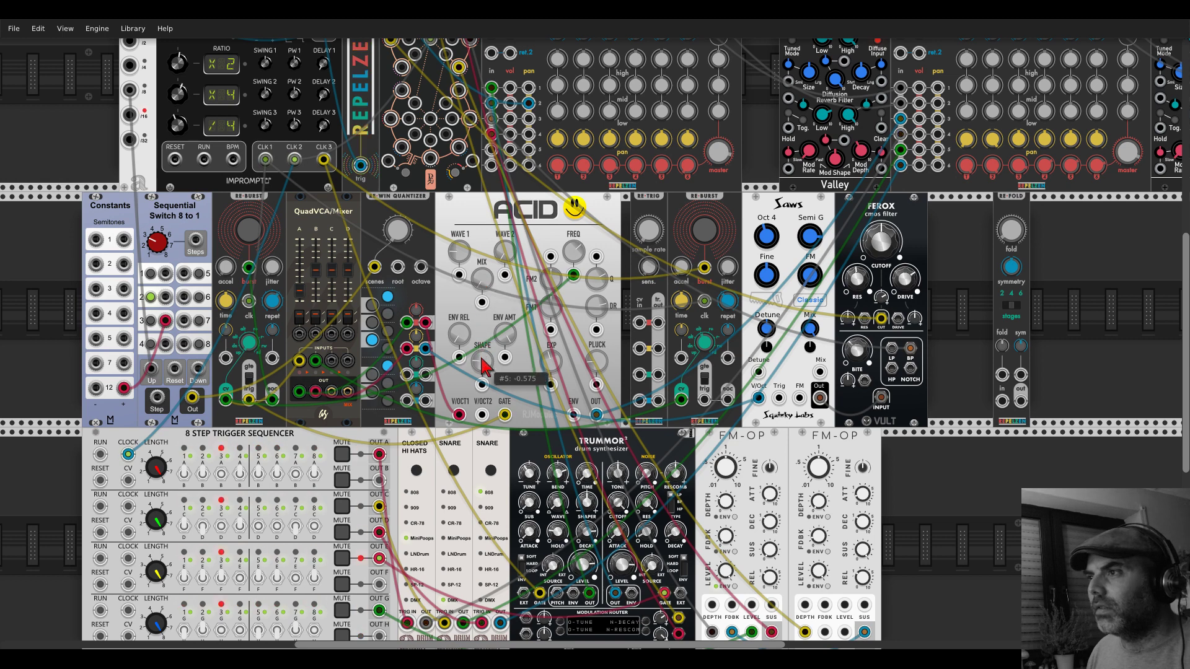
- Adjust the ACID module's Env Rel, Exp and Pluck knobs, with Env Amt at 1
{"action": "left_click_drag", "start_coordinate": [459, 334], "coordinate": [506, 337]}
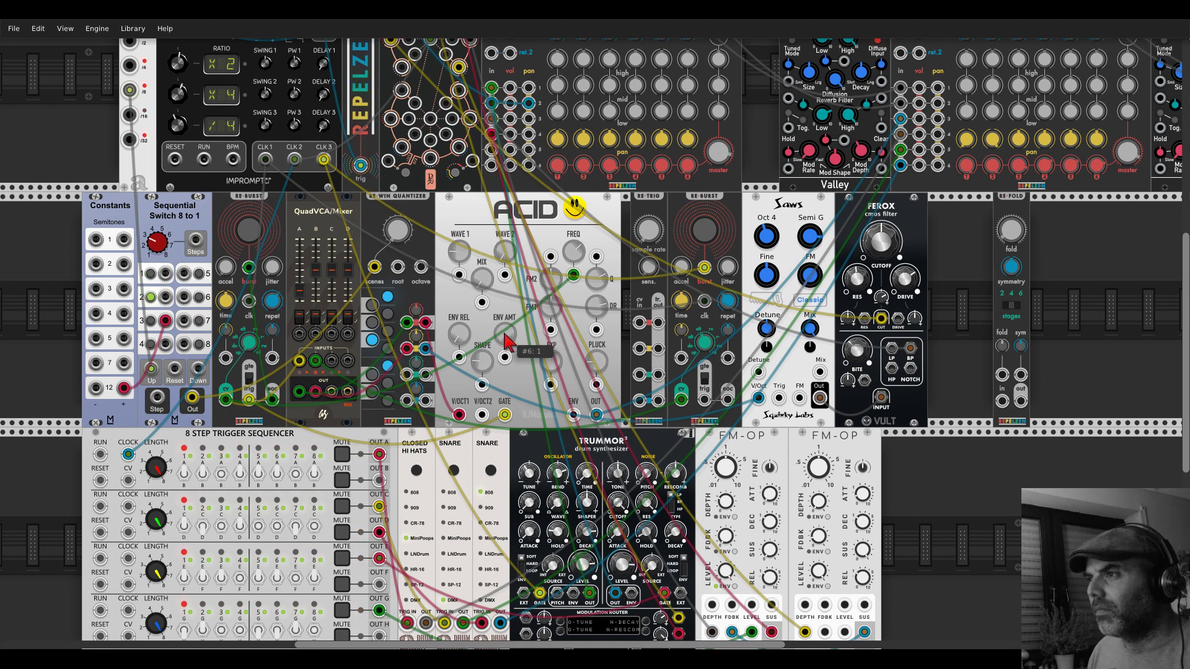
{"action": "left_click_drag", "start_coordinate": [555, 375], "coordinate": [597, 367]}
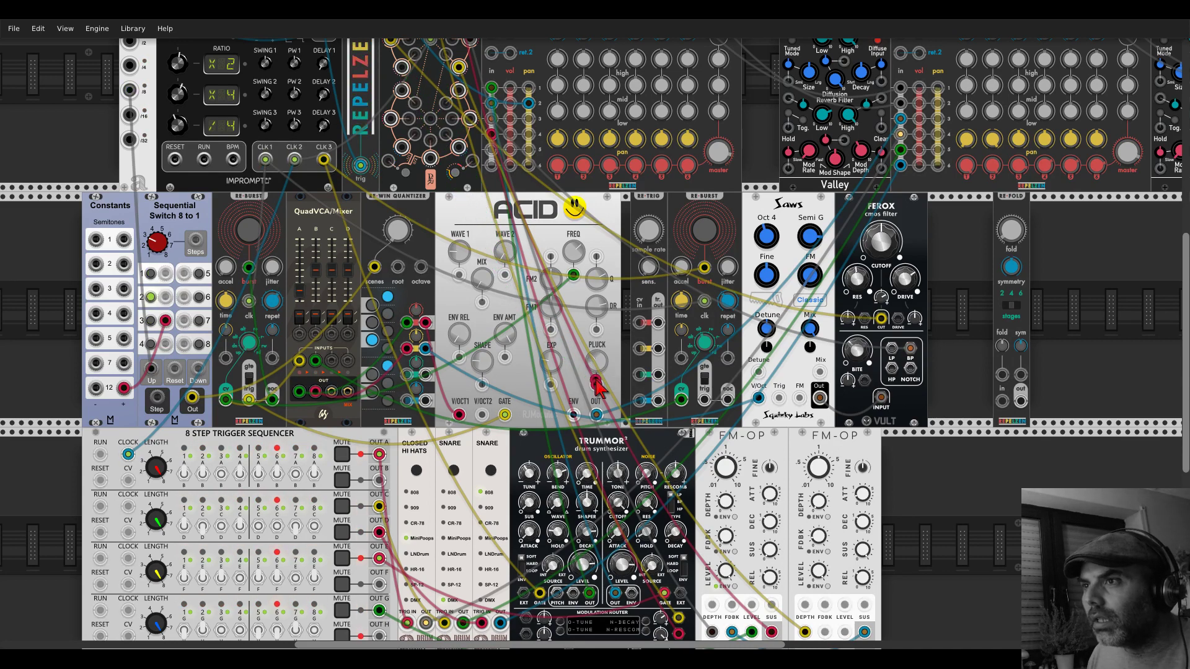
{"action": "left_click_drag", "start_coordinate": [596, 384], "coordinate": [225, 400]}
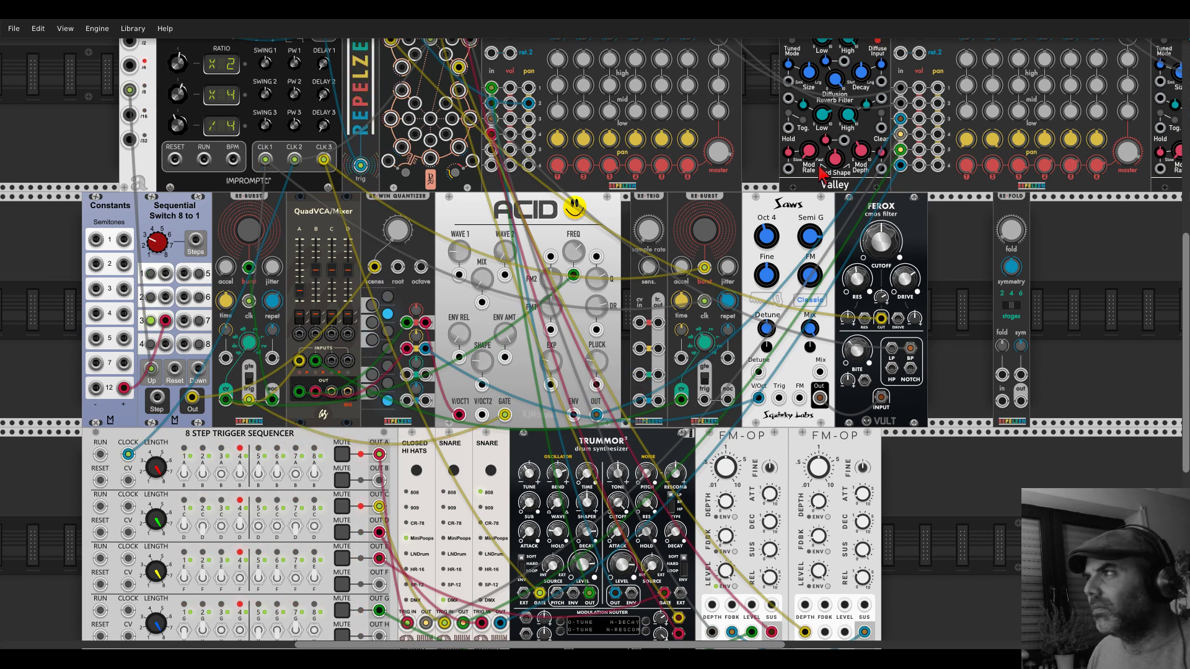
- Set the Clocked module's tempo to 96 BPM
{"action": "scroll", "coordinate": [836, 167], "scroll_direction": "up", "scroll_amount": 3}
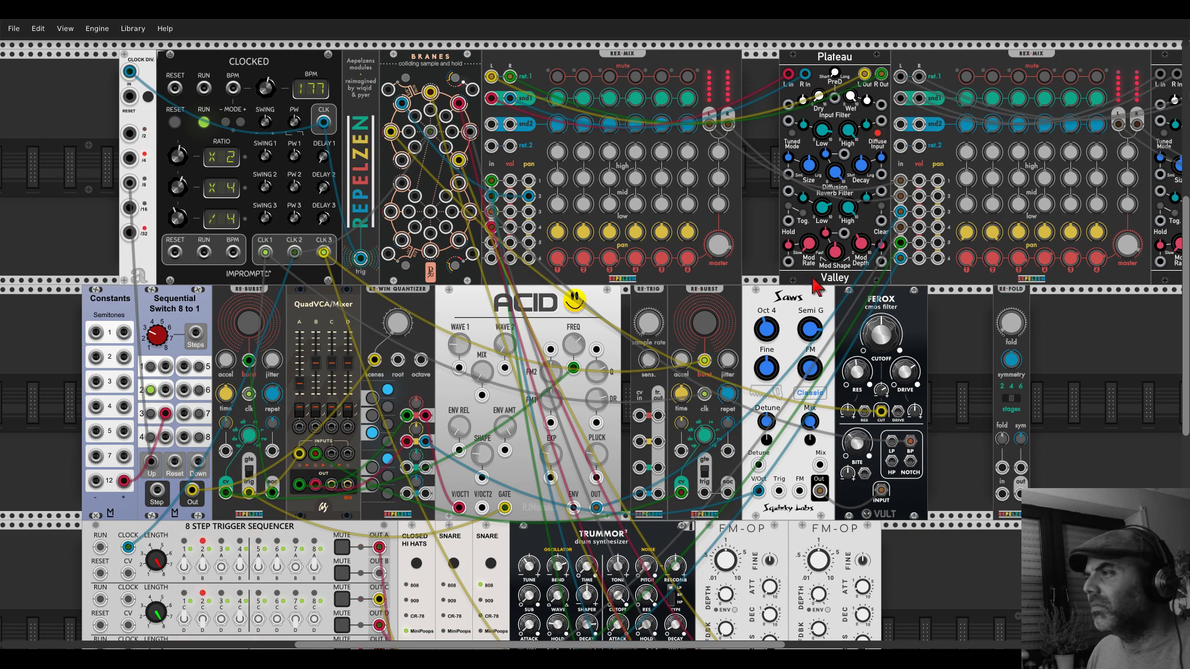
{"action": "scroll", "coordinate": [832, 366], "scroll_direction": "down", "scroll_amount": 2}
{"action": "scroll", "coordinate": [849, 359], "scroll_direction": "down", "scroll_amount": 4}
{"action": "scroll", "coordinate": [849, 360], "scroll_direction": "right", "scroll_amount": 2}
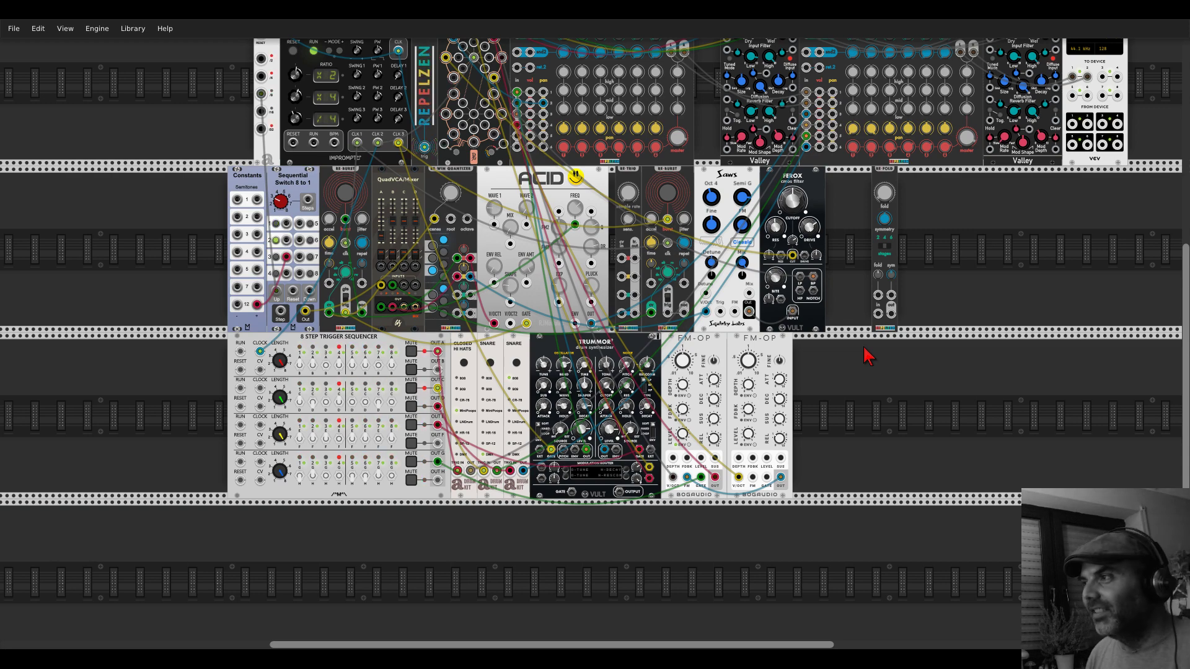
{"action": "scroll", "coordinate": [834, 390], "scroll_direction": "up", "scroll_amount": 3}
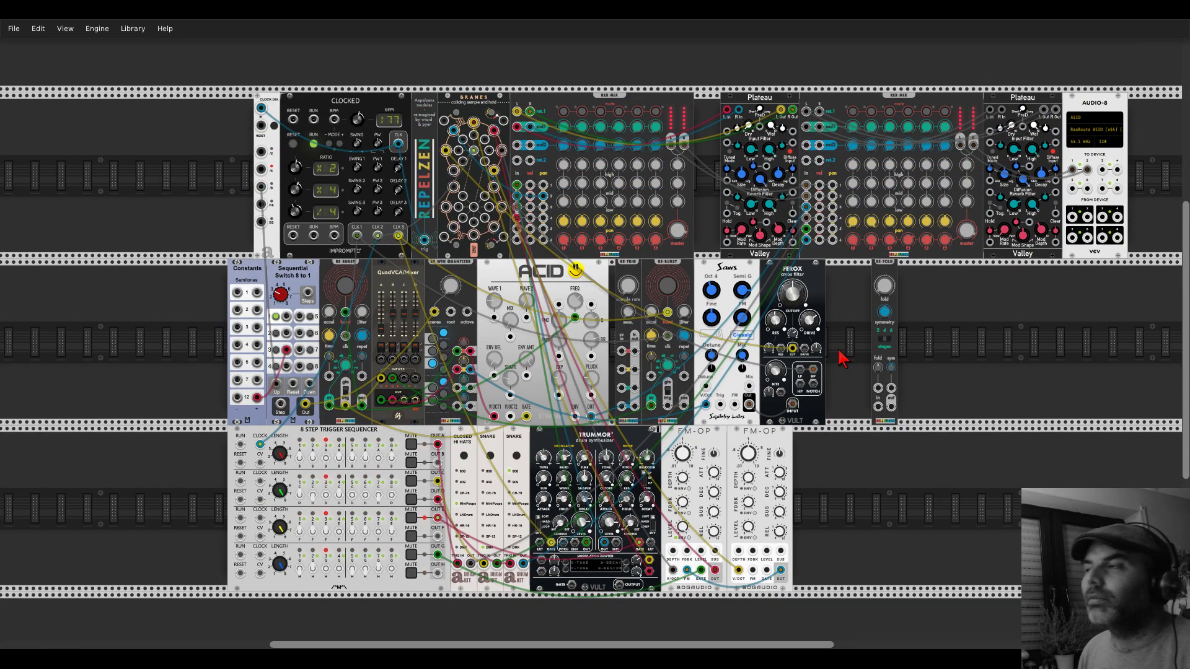
{"action": "mouse_move", "coordinate": [360, 121]}
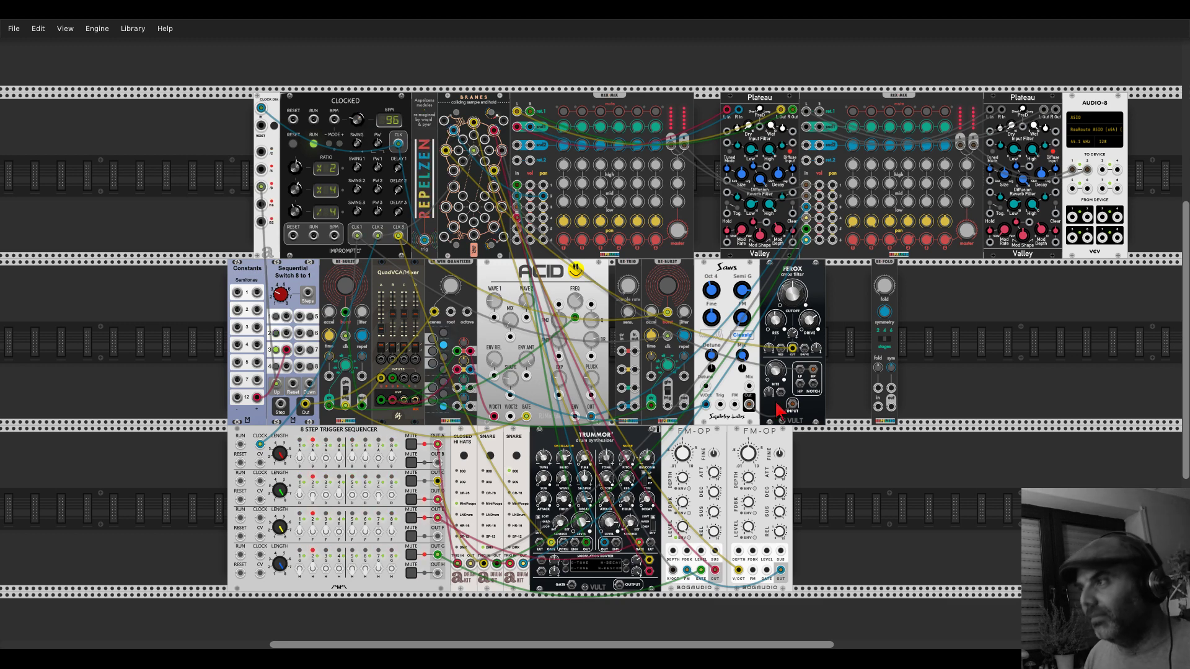
- Add a Bogaudio Walk module in the third row, beside the second FM-OP
{"action": "left_click_drag", "start_coordinate": [874, 440], "coordinate": [760, 345]}
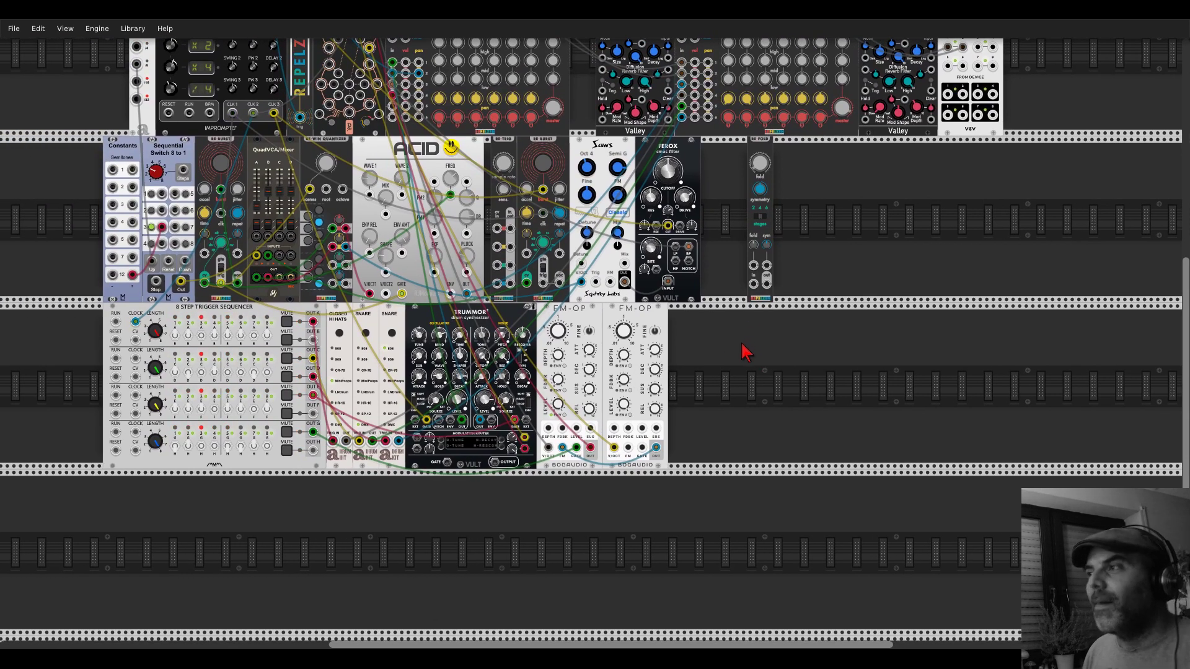
{"action": "right_click", "coordinate": [745, 364]}
{"action": "type", "text": "walk"}
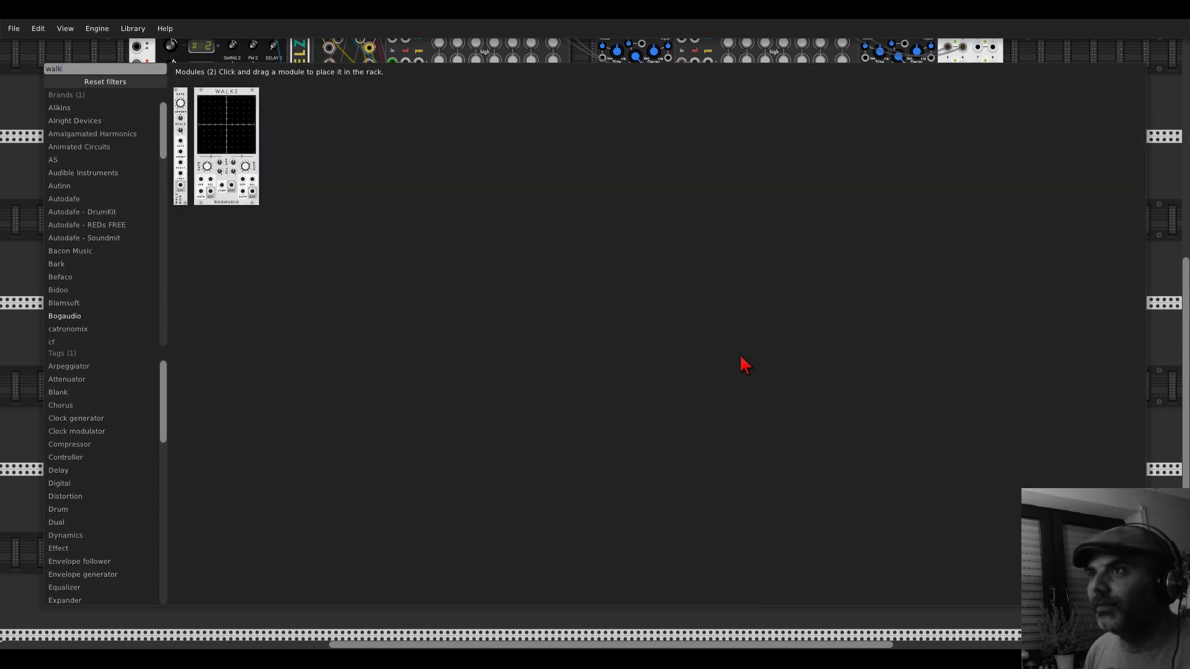
{"action": "left_click_drag", "start_coordinate": [182, 105], "coordinate": [710, 345]}
- Search the module library for "vco" and place a Black Wavetable VCO right beside the Walk module
{"action": "right_click", "coordinate": [782, 347]}
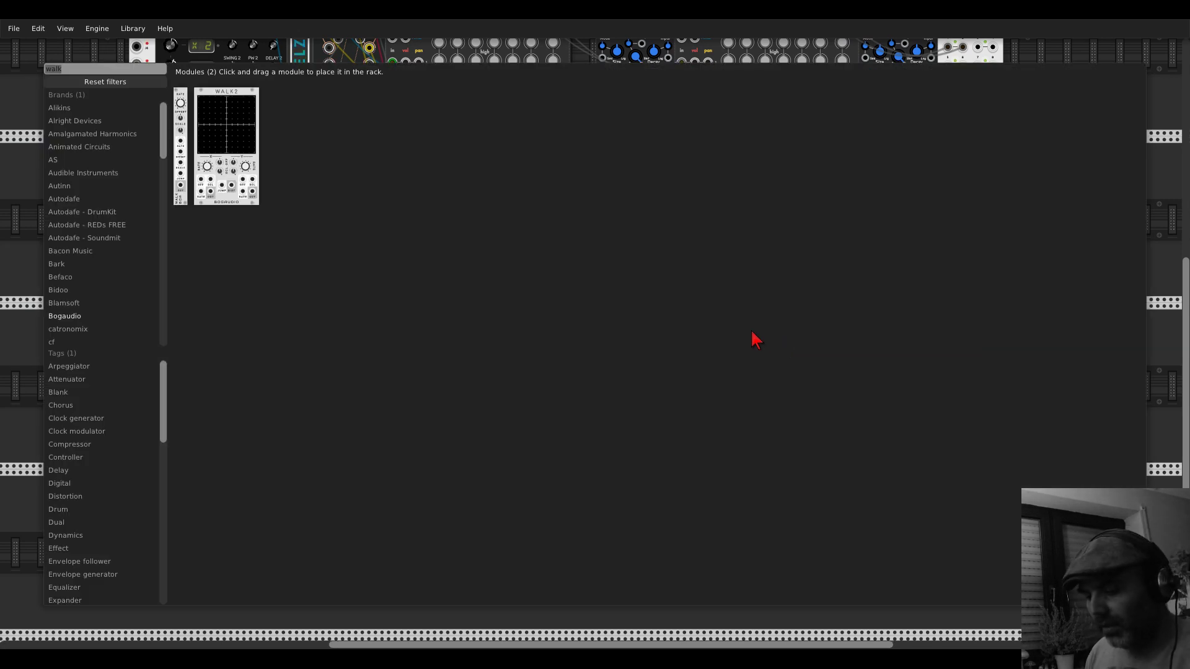
{"action": "type", "text": "vco"}
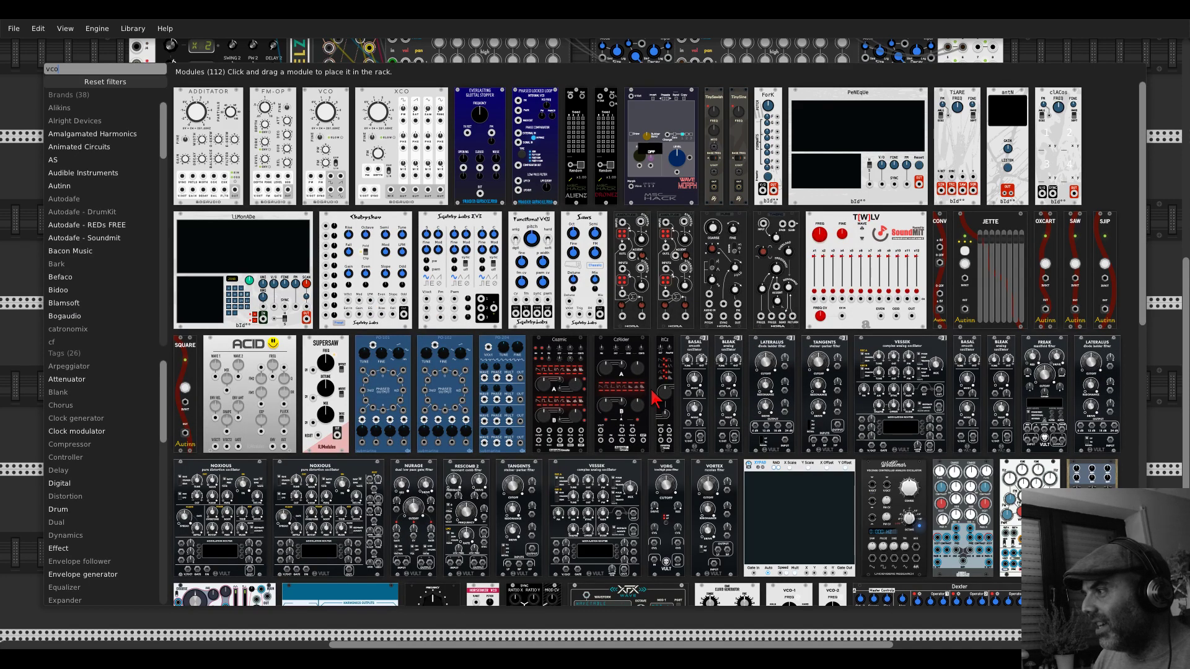
{"action": "scroll", "coordinate": [654, 400], "scroll_direction": "down", "scroll_amount": 10}
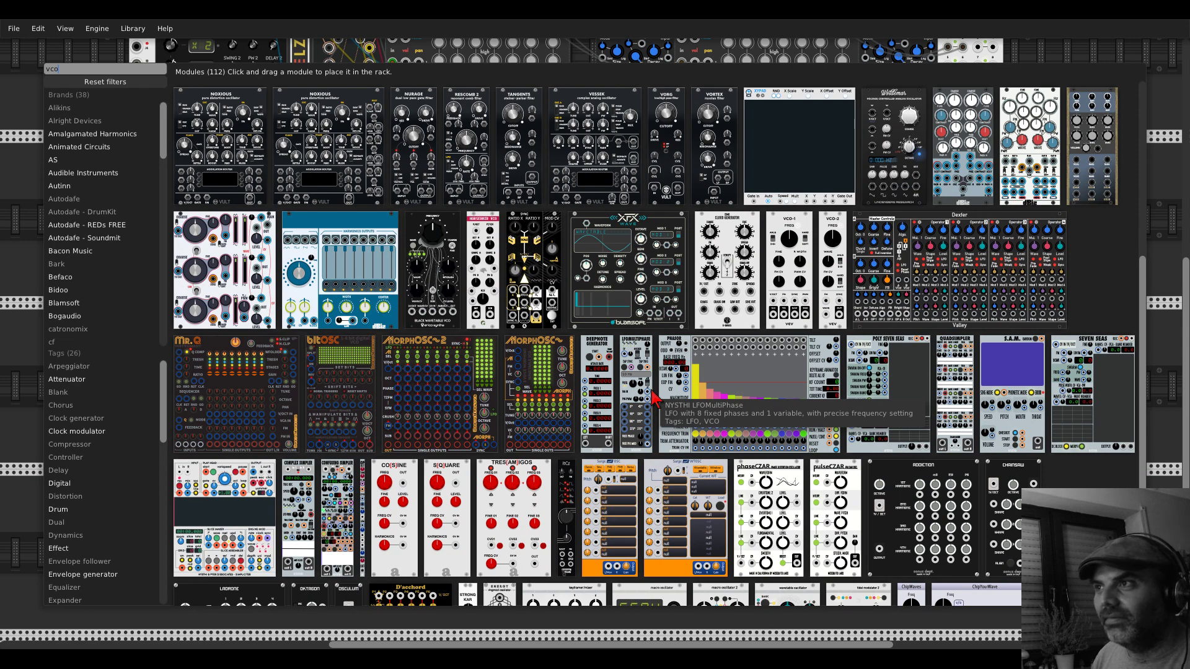
{"action": "left_click_drag", "start_coordinate": [434, 270], "coordinate": [750, 387]}
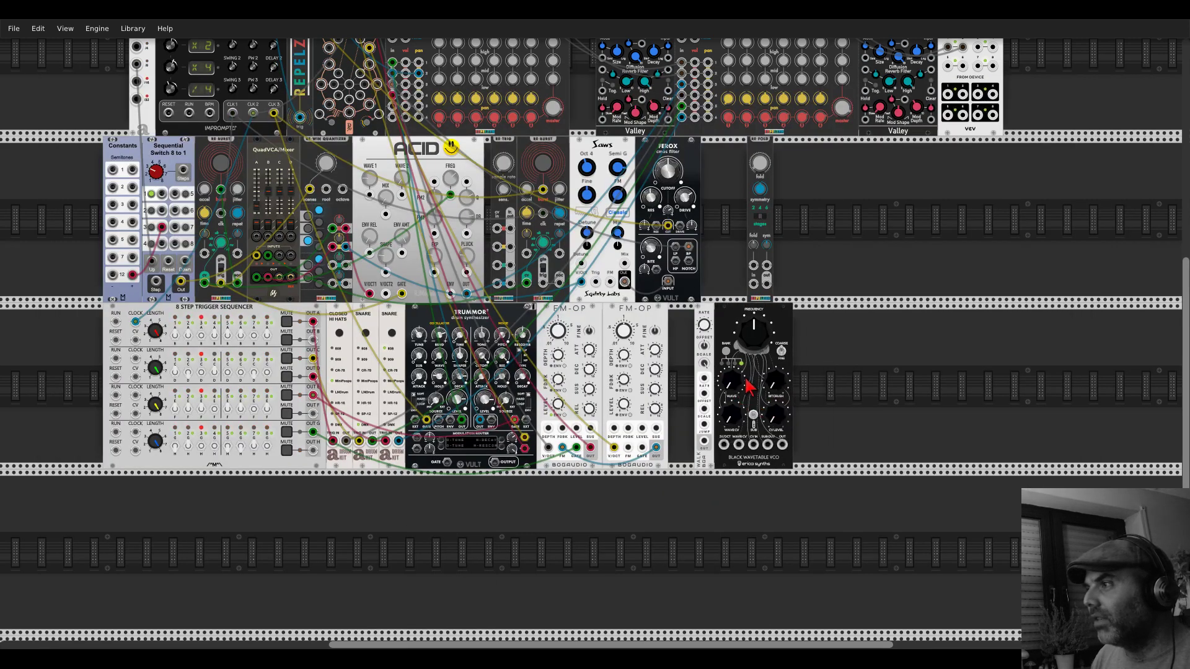
- Add a VCV Scope beside the Black Wavetable VCO, patch Walk's output into its X input, and adjust the time scale
{"action": "scroll", "coordinate": [750, 387], "scroll_direction": "up", "scroll_amount": 3}
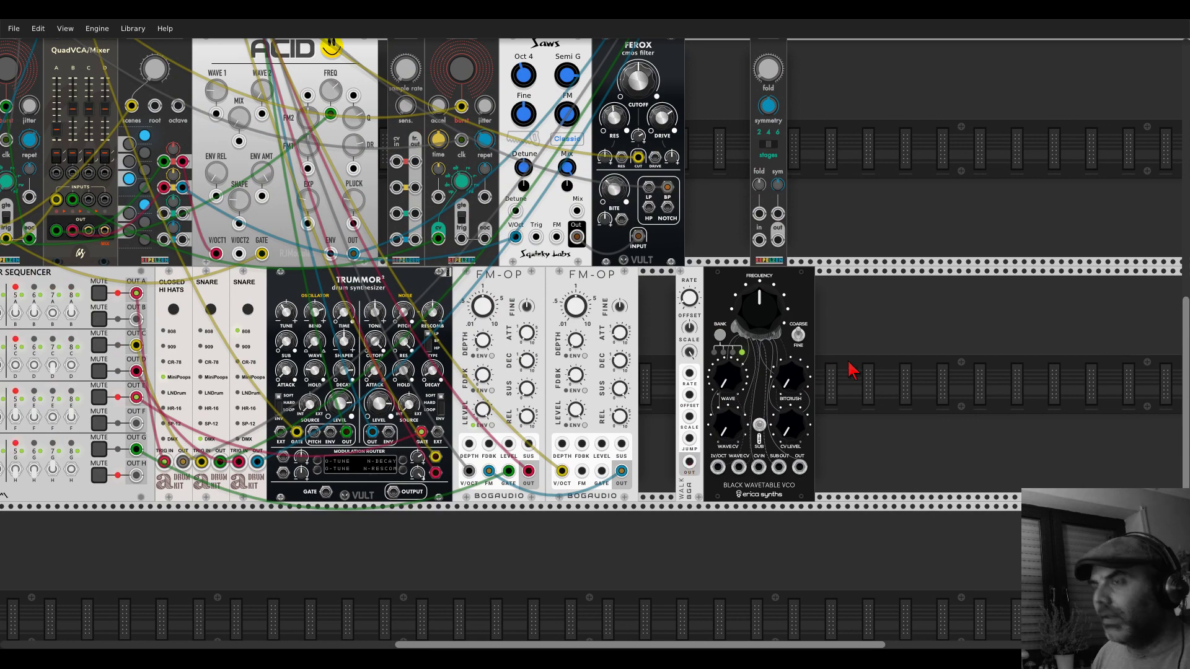
{"action": "right_click", "coordinate": [858, 335]}
{"action": "type", "text": "scope"}
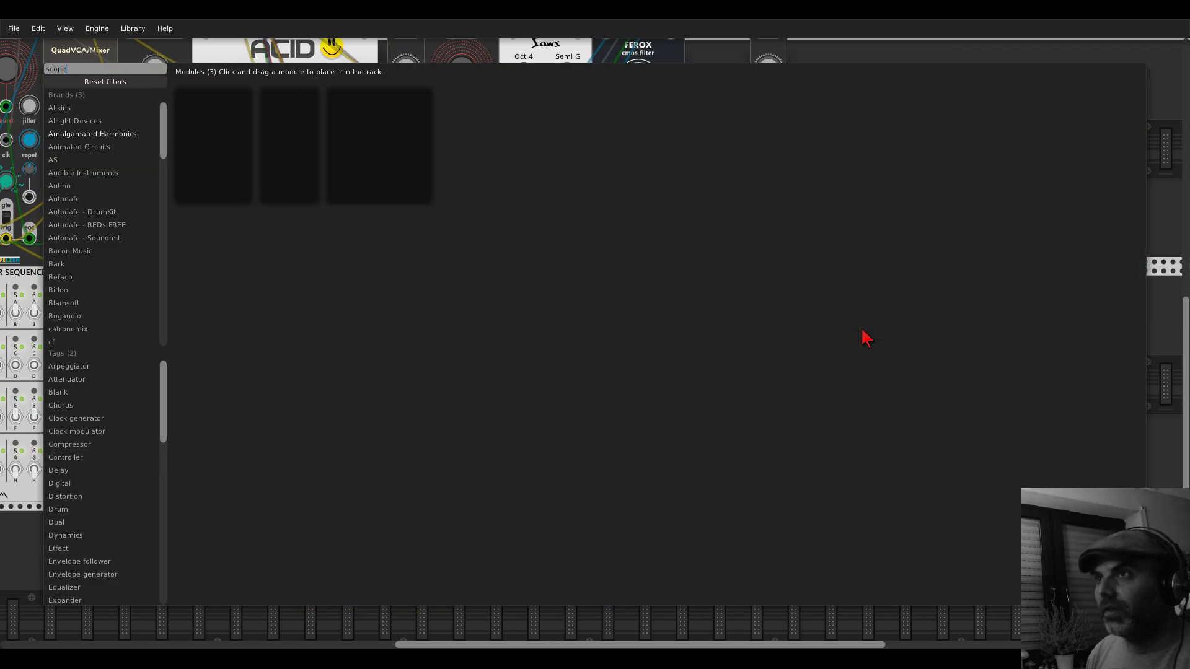
{"action": "left_click", "coordinate": [287, 106]}
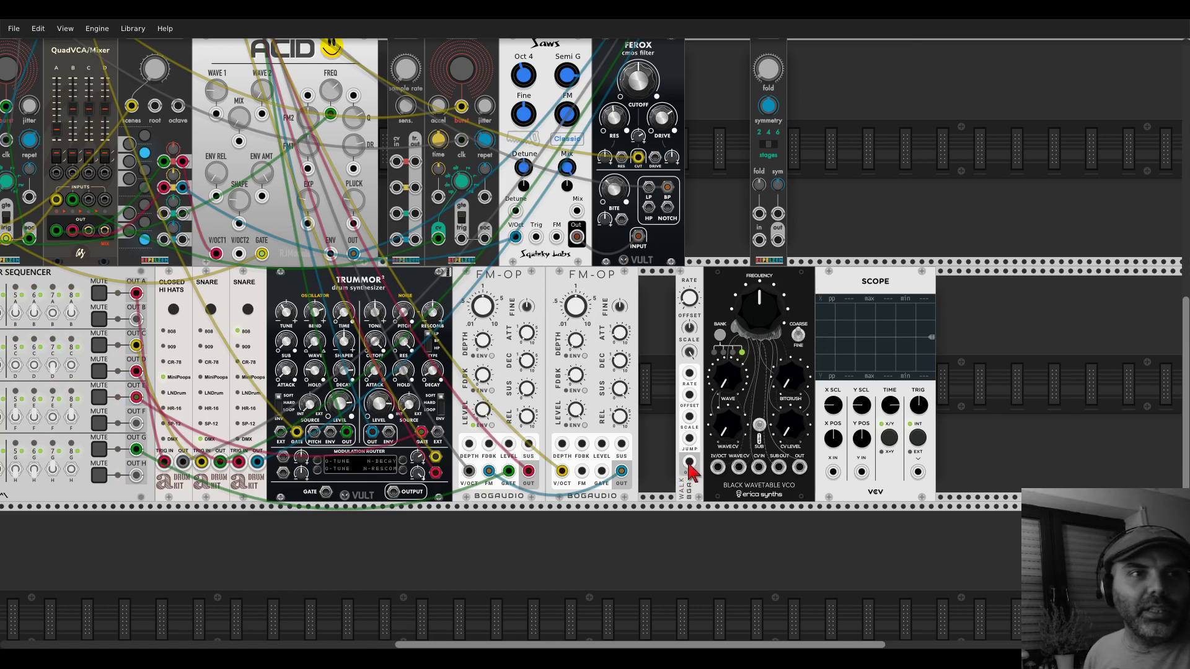
{"action": "mouse_move", "coordinate": [689, 463]}
{"action": "left_mouse_down"}
{"action": "mouse_move", "coordinate": [843, 477]}
{"action": "mouse_move", "coordinate": [833, 473]}
{"action": "left_mouse_up"}
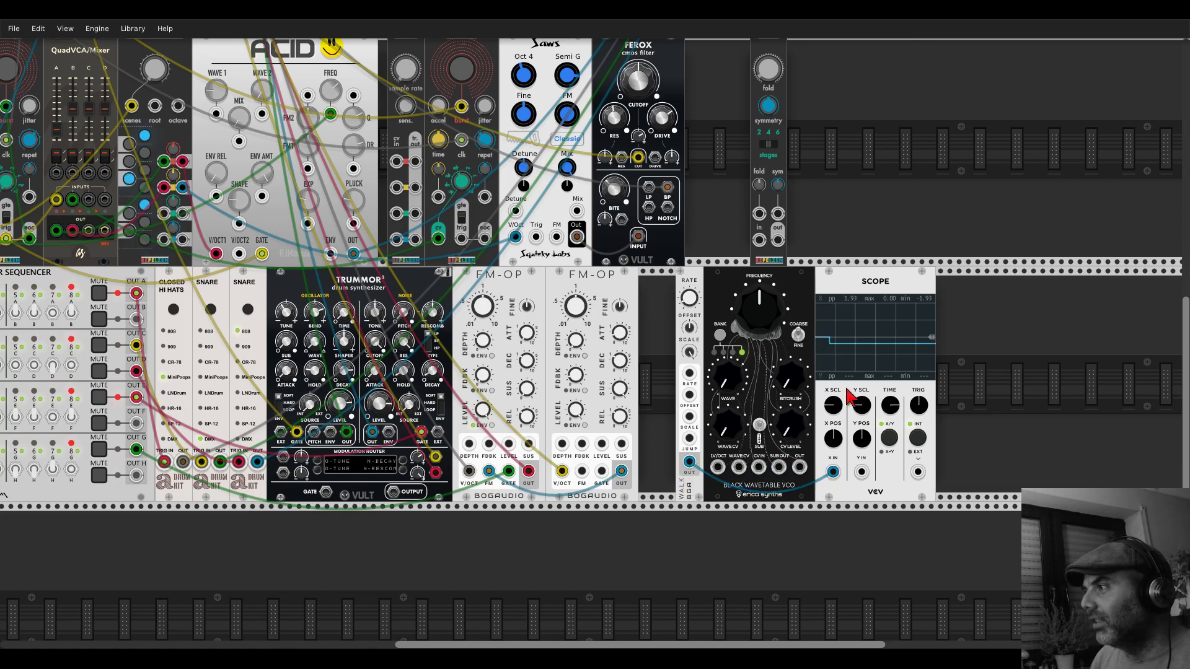
{"action": "left_click_drag", "start_coordinate": [890, 405], "coordinate": [890, 400]}
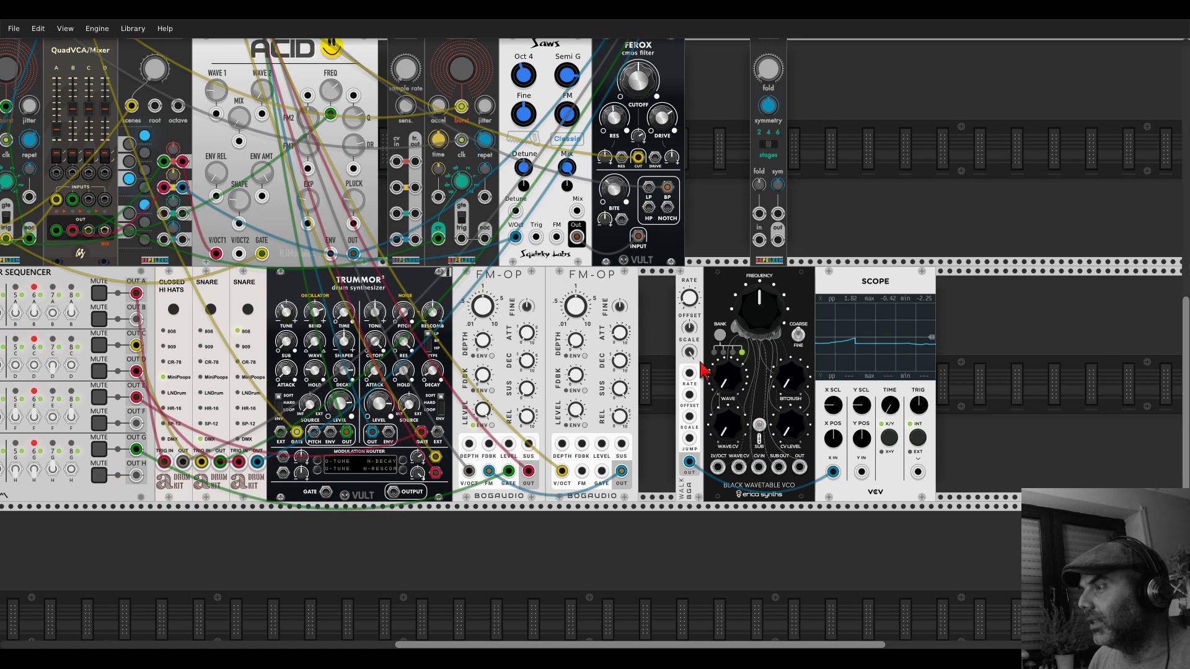
- Adjust the Walk module's rate and offset and set its scale to 19.75%
{"action": "left_click_drag", "start_coordinate": [689, 298], "coordinate": [690, 382]}
{"action": "scroll", "coordinate": [689, 357], "scroll_direction": "up", "scroll_amount": 1}
{"action": "scroll", "coordinate": [735, 408], "scroll_direction": "up", "scroll_amount": 4}
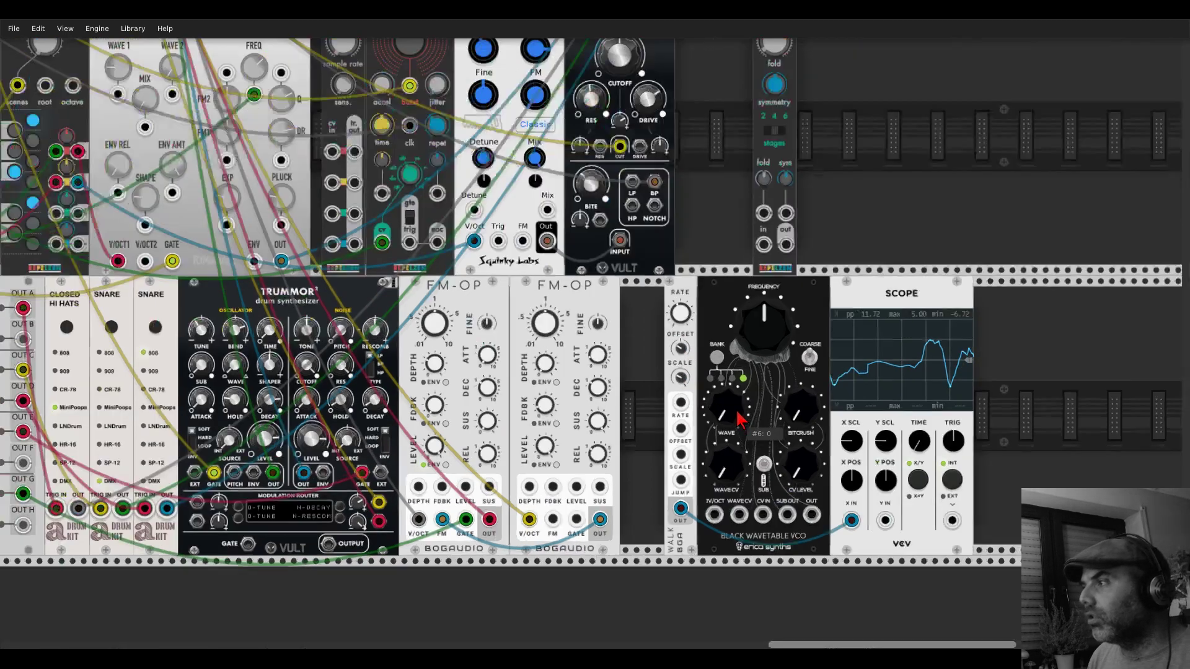
{"action": "scroll", "coordinate": [800, 259], "scroll_direction": "down", "scroll_amount": 2}
{"action": "scroll", "coordinate": [799, 259], "scroll_direction": "right", "scroll_amount": 2}
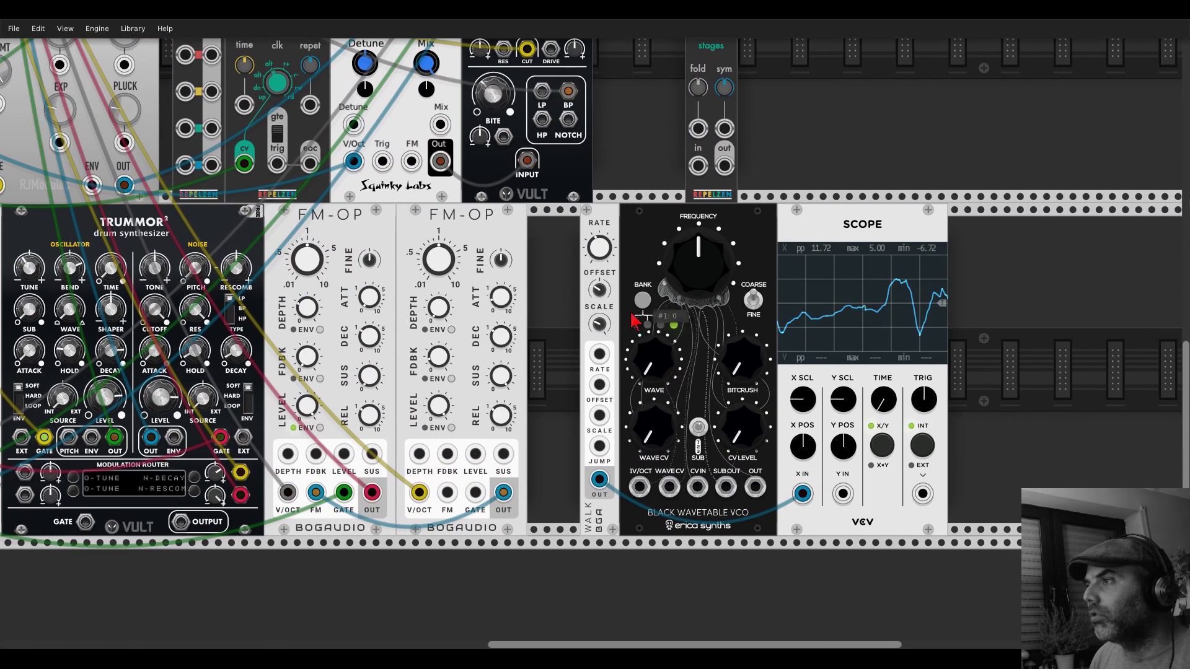
{"action": "left_click_drag", "start_coordinate": [603, 333], "coordinate": [600, 362]}
{"action": "scroll", "coordinate": [602, 335], "scroll_direction": "up", "scroll_amount": 1}
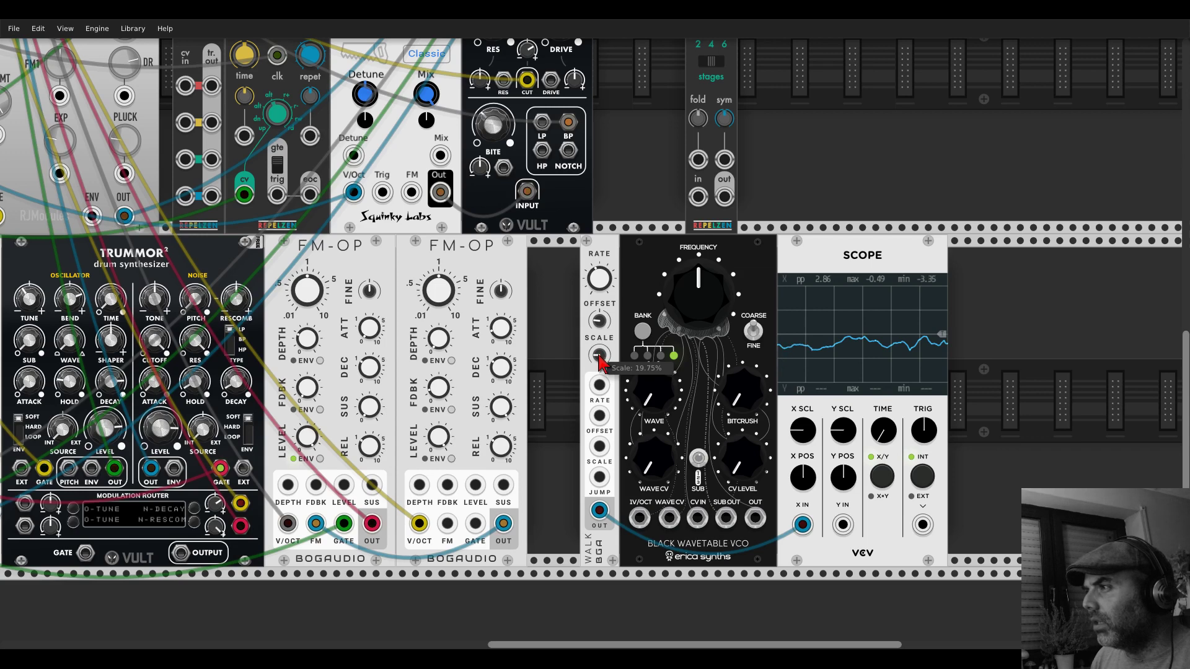
{"action": "left_click_drag", "start_coordinate": [599, 320], "coordinate": [599, 319]}
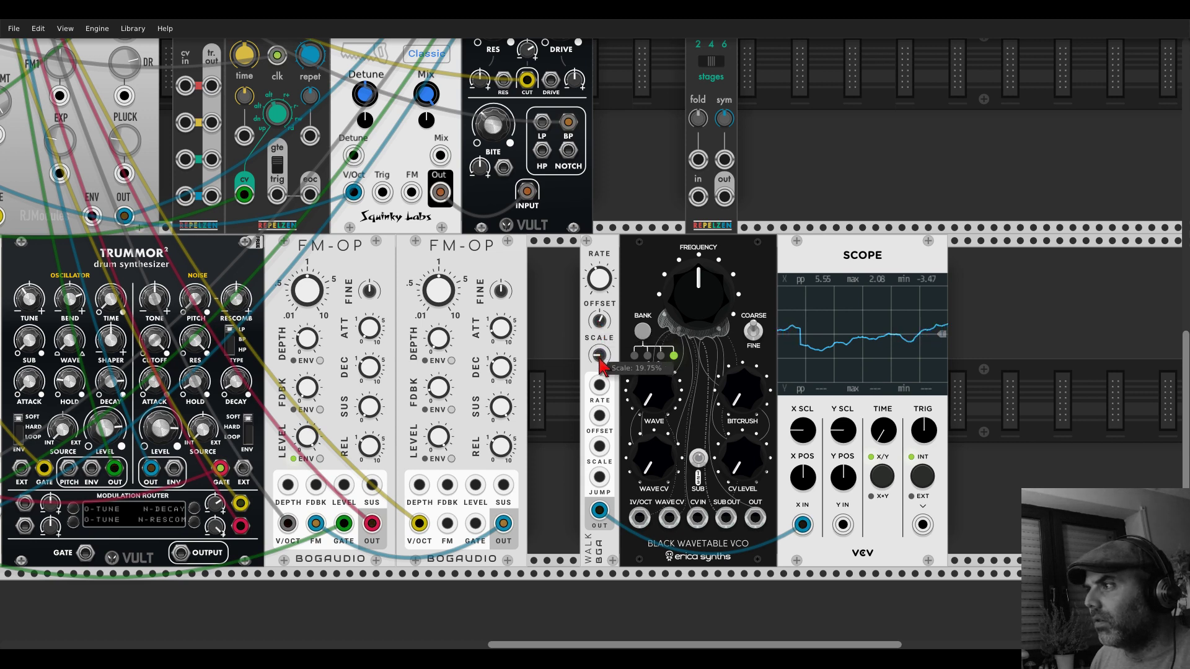
- Delete the Scope module from the rack
{"action": "right_click", "coordinate": [784, 261]}
{"action": "left_click", "coordinate": [824, 374]}
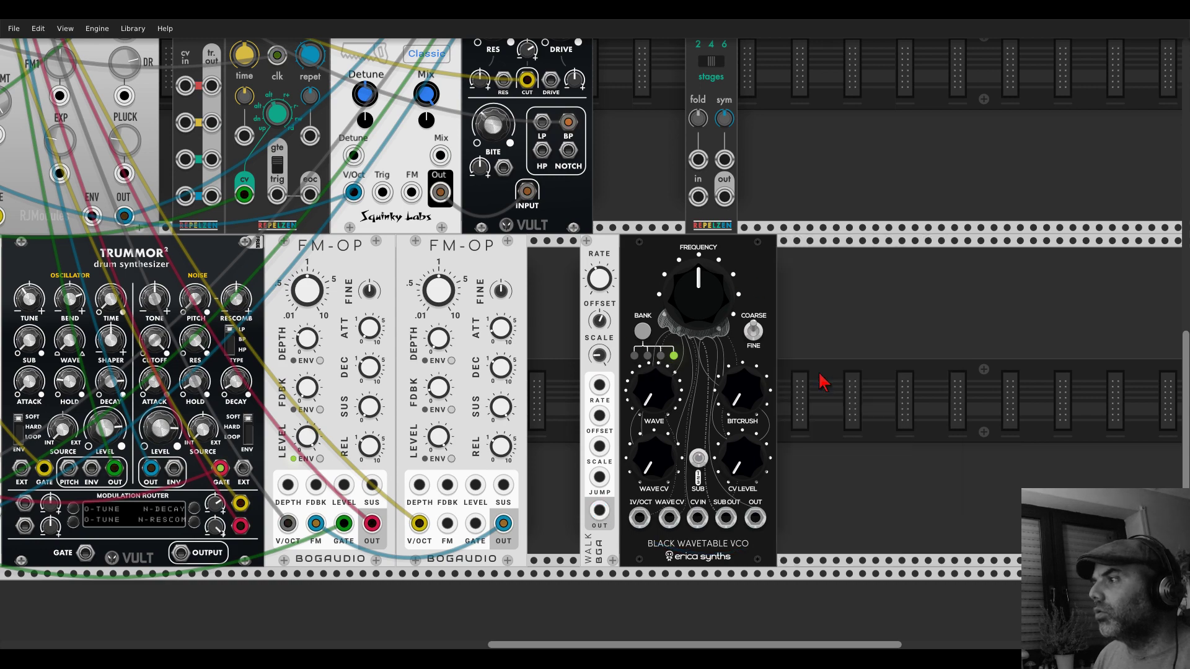
- Patch a cable into the Black Wavetable VCO's 1V/OCT input and connect cables to its SUB OUT and OUT jacks
{"action": "scroll", "coordinate": [826, 380], "scroll_direction": "down", "scroll_amount": 3}
{"action": "left_click_drag", "start_coordinate": [708, 441], "coordinate": [787, 510]}
{"action": "scroll", "coordinate": [772, 447], "scroll_direction": "up", "scroll_amount": 5}
{"action": "scroll", "coordinate": [434, 297], "scroll_direction": "down", "scroll_amount": 3}
{"action": "scroll", "coordinate": [517, 227], "scroll_direction": "up", "scroll_amount": 2}
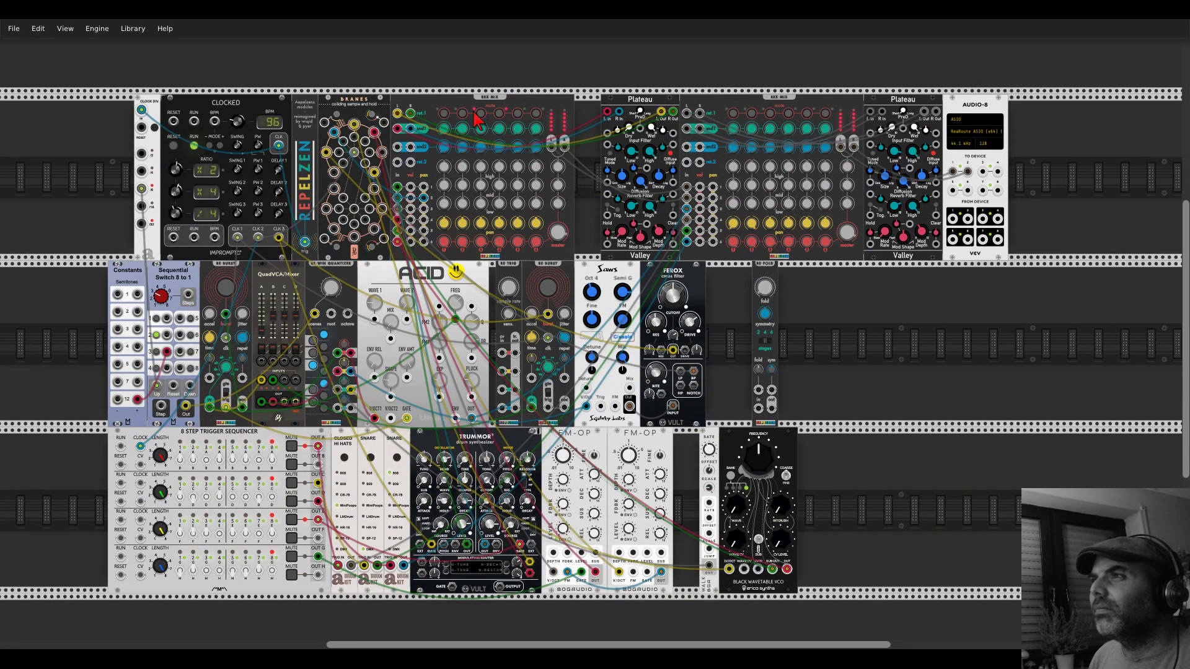
- Set the first Rex-Mix's fifth channel gain to -7.26 dB and raise the gain of its sixth channel
{"action": "mouse_move", "coordinate": [519, 243]}
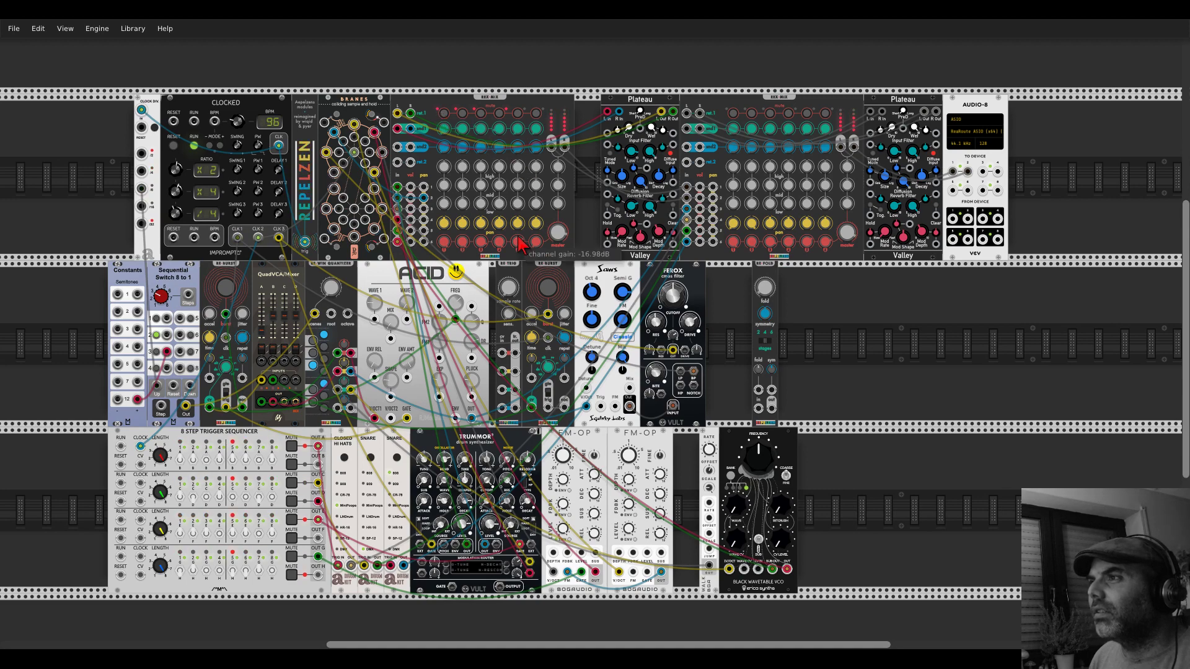
{"action": "left_click_drag", "start_coordinate": [519, 243], "coordinate": [520, 224]}
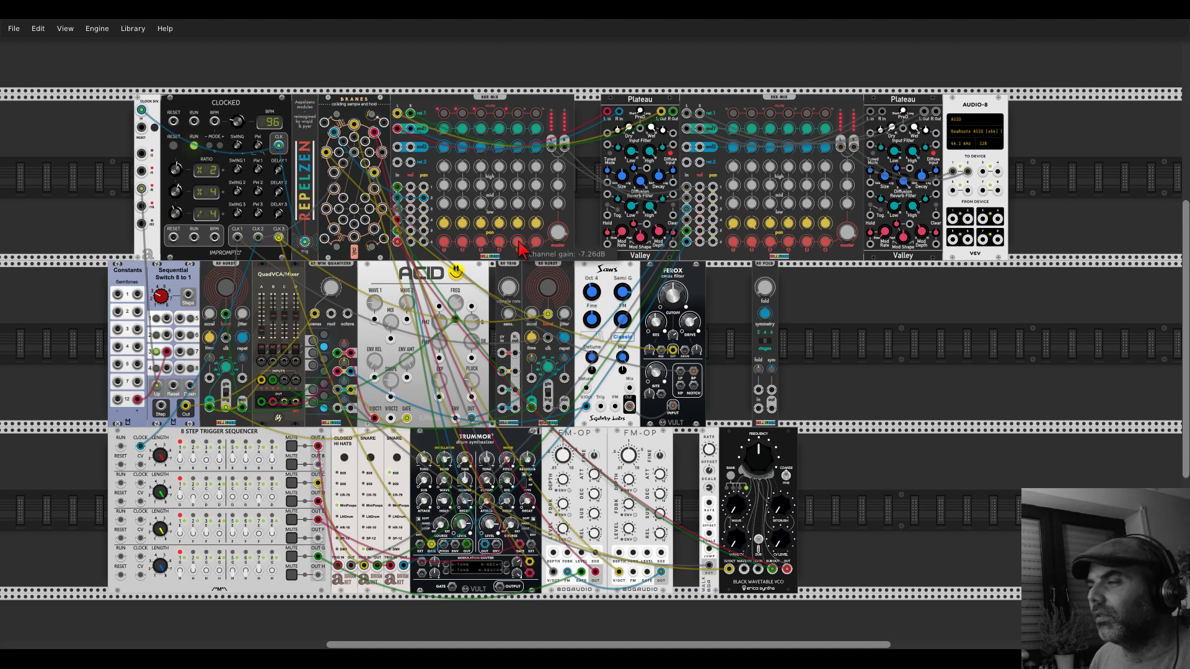
{"action": "scroll", "coordinate": [890, 425], "scroll_direction": "down", "scroll_amount": 3}
{"action": "scroll", "coordinate": [797, 449], "scroll_direction": "up", "scroll_amount": 4}
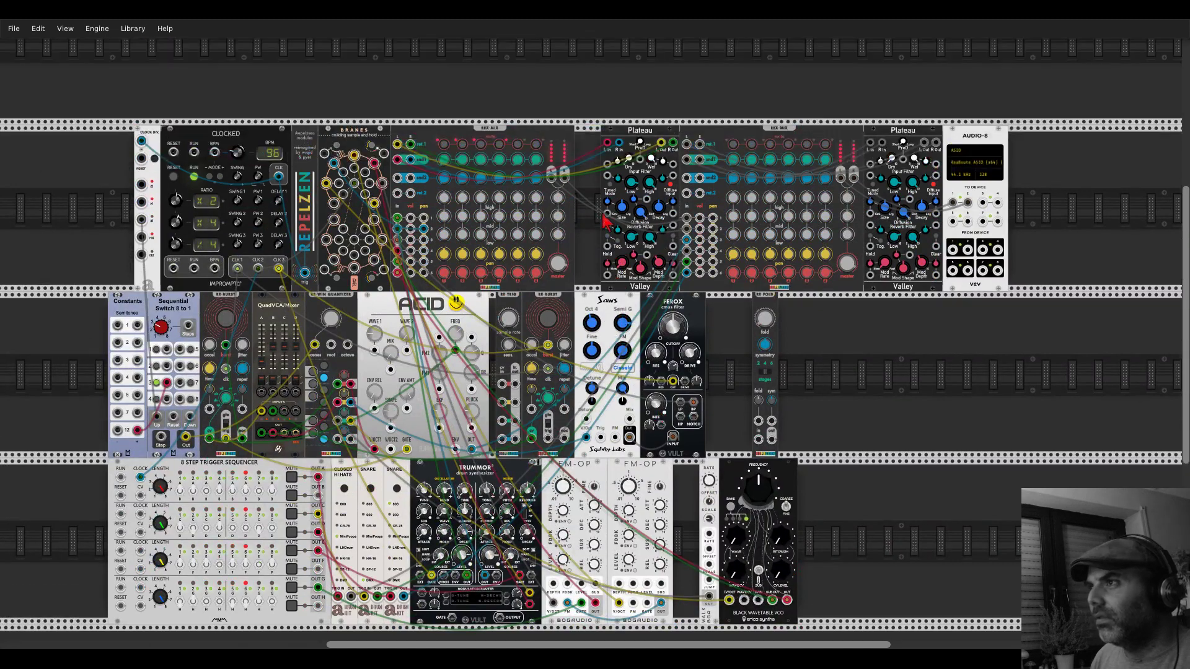
{"action": "left_click_drag", "start_coordinate": [537, 273], "coordinate": [537, 248]}
- Set the Walk module's offset to about 0.855 V and its rate to about 18.85%
{"action": "mouse_move", "coordinate": [707, 503]}
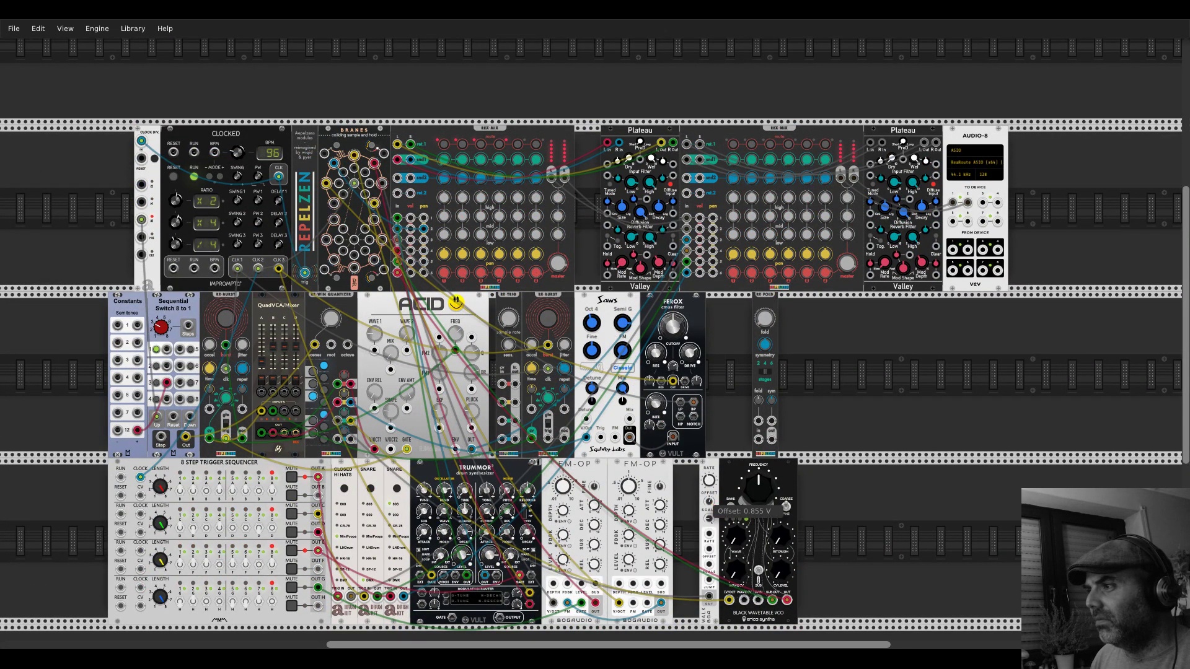
{"action": "left_click_drag", "start_coordinate": [708, 501], "coordinate": [708, 497]}
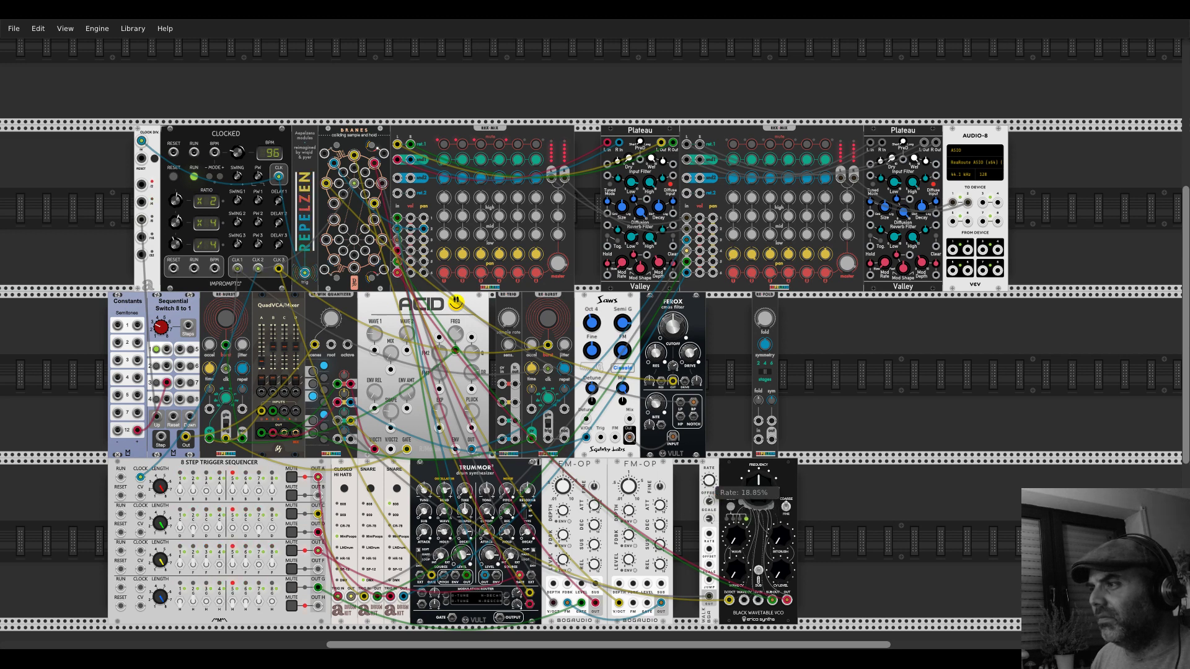
{"action": "mouse_move", "coordinate": [565, 267]}
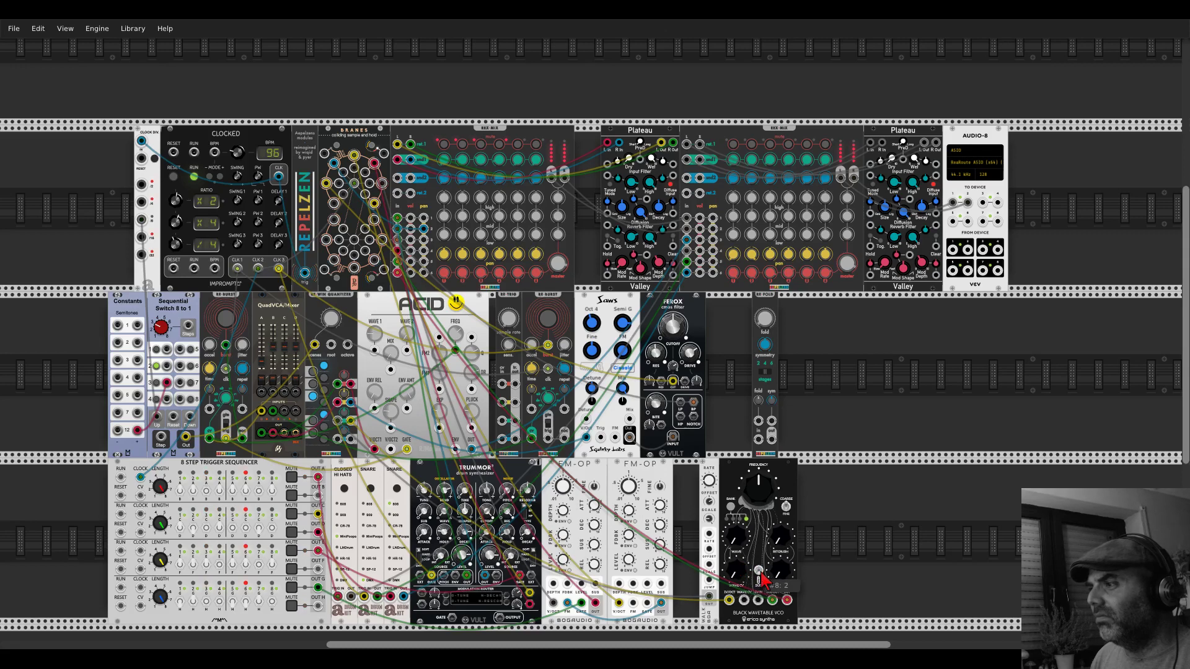
- Set the first Rex-Mix's send 1 amount to about 0.25 on channel five and adjust it on channel six
{"action": "scroll", "coordinate": [530, 174], "scroll_direction": "up", "scroll_amount": 1}
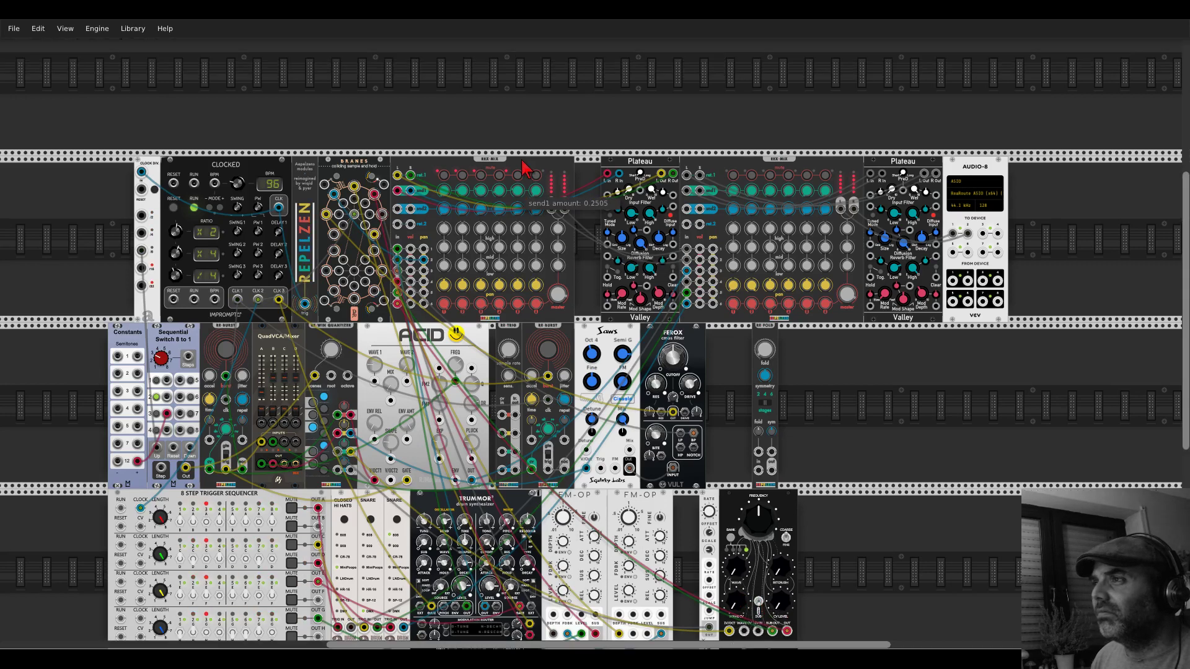
{"action": "mouse_move", "coordinate": [537, 192]}
{"action": "mouse_move", "coordinate": [536, 198]}
{"action": "left_mouse_down"}
{"action": "mouse_move", "coordinate": [537, 186]}
{"action": "mouse_move", "coordinate": [536, 200]}
{"action": "left_mouse_up"}
{"action": "scroll", "coordinate": [903, 496], "scroll_direction": "down", "scroll_amount": 5}
{"action": "scroll", "coordinate": [826, 417], "scroll_direction": "up", "scroll_amount": 4}
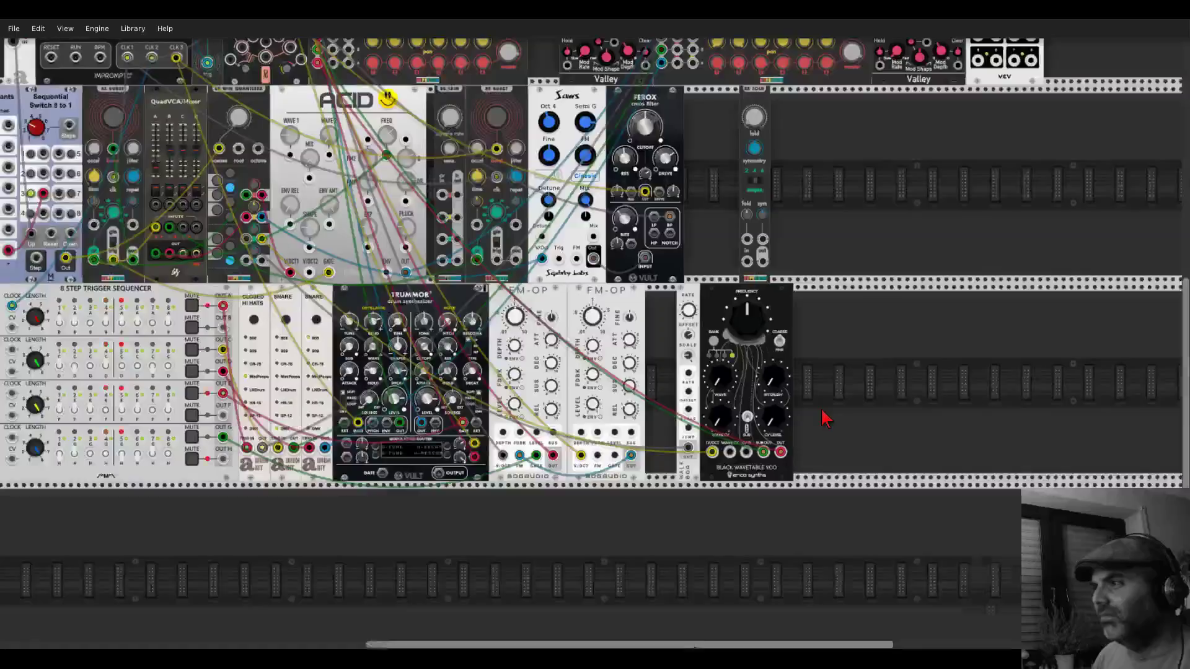
- Adjust the channel gain and pan of the first Rex-Mix's fifth channel
{"action": "scroll", "coordinate": [722, 277], "scroll_direction": "down", "scroll_amount": 6}
{"action": "scroll", "coordinate": [762, 191], "scroll_direction": "up", "scroll_amount": 2}
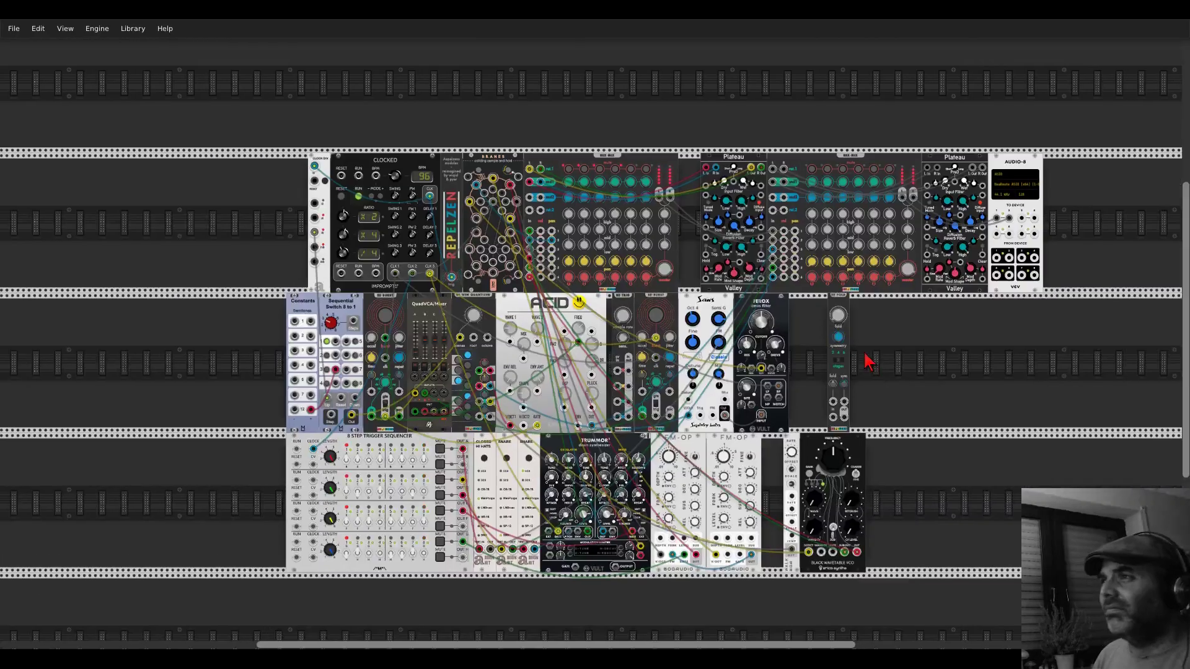
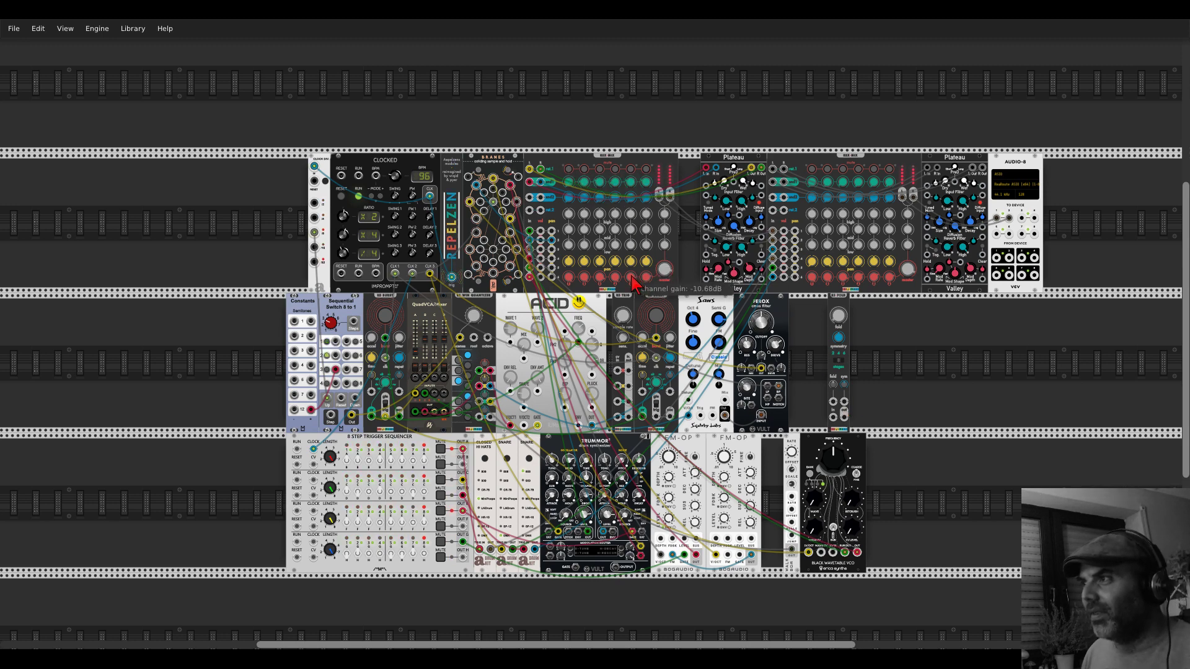
{"action": "left_click_drag", "start_coordinate": [638, 282], "coordinate": [647, 282]}
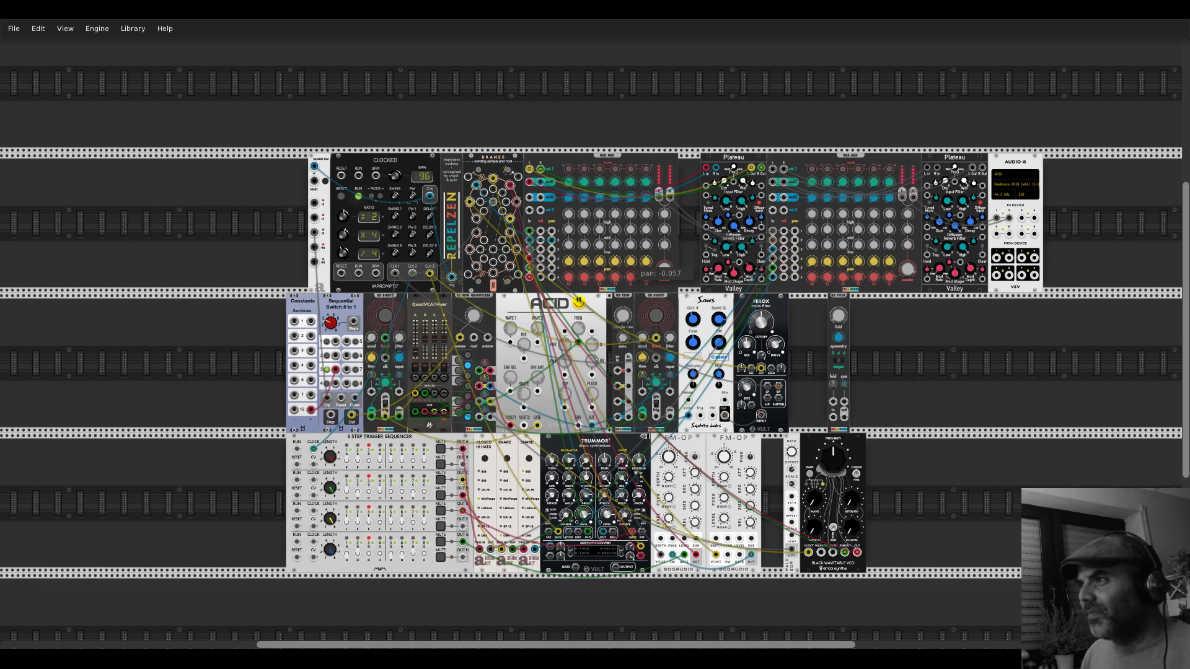
{"action": "left_click_drag", "start_coordinate": [636, 262], "coordinate": [636, 248]}
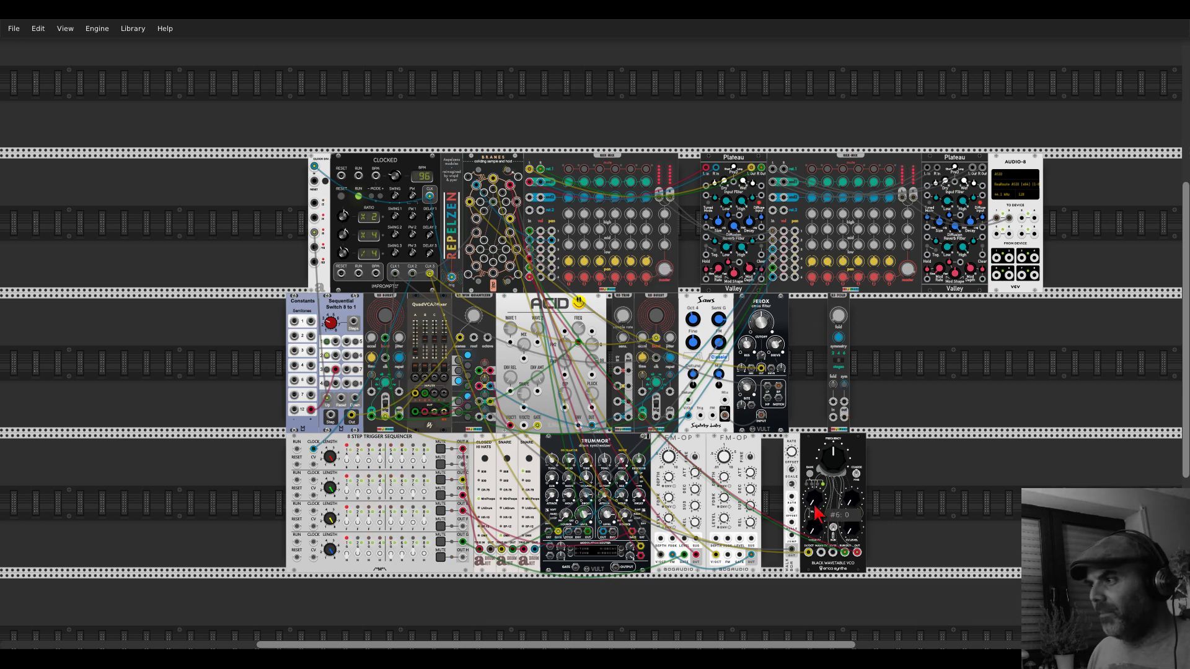
- Adjust the Black Wavetable VCO's wave knob and patch a modulation cable into its WAVE CV input
{"action": "left_click_drag", "start_coordinate": [815, 500], "coordinate": [816, 496]}
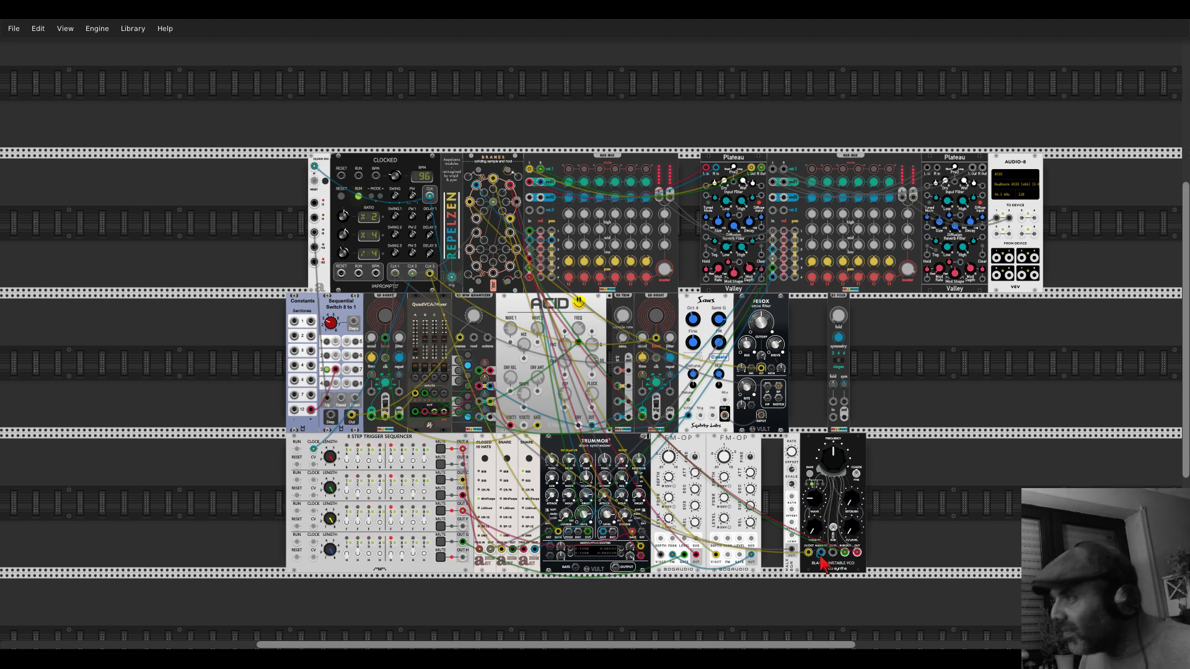
{"action": "left_click_drag", "start_coordinate": [820, 551], "coordinate": [656, 360]}
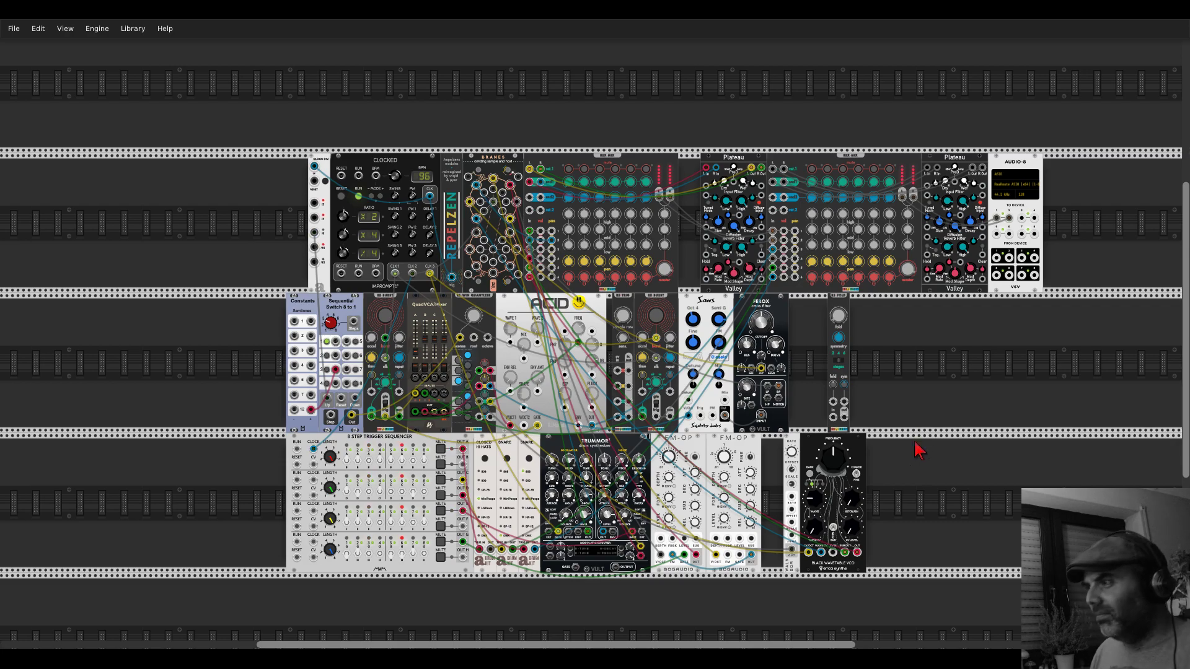
{"action": "scroll", "coordinate": [916, 458], "scroll_direction": "up", "scroll_amount": 5}
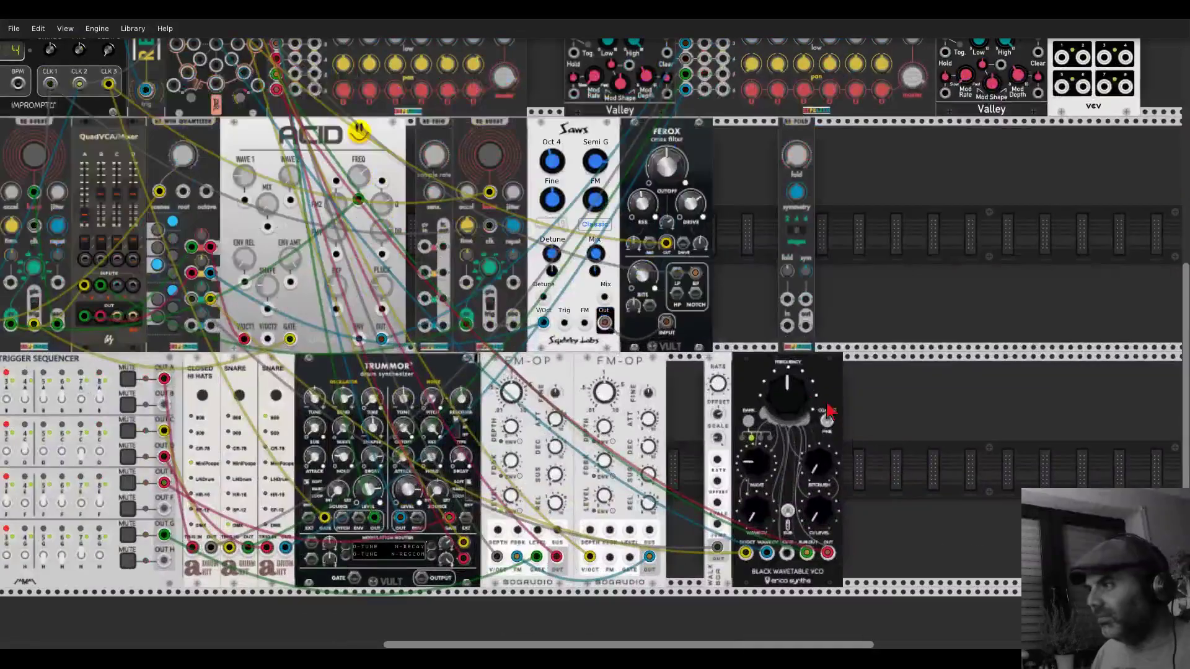
- Add a Bogaudio Slew module next to Walk and route the Black Wavetable VCO's 1V/OCT signal through it
{"action": "scroll", "coordinate": [829, 410], "scroll_direction": "down", "scroll_amount": 5}
{"action": "right_click", "coordinate": [771, 406]}
{"action": "type", "text": "slew"}
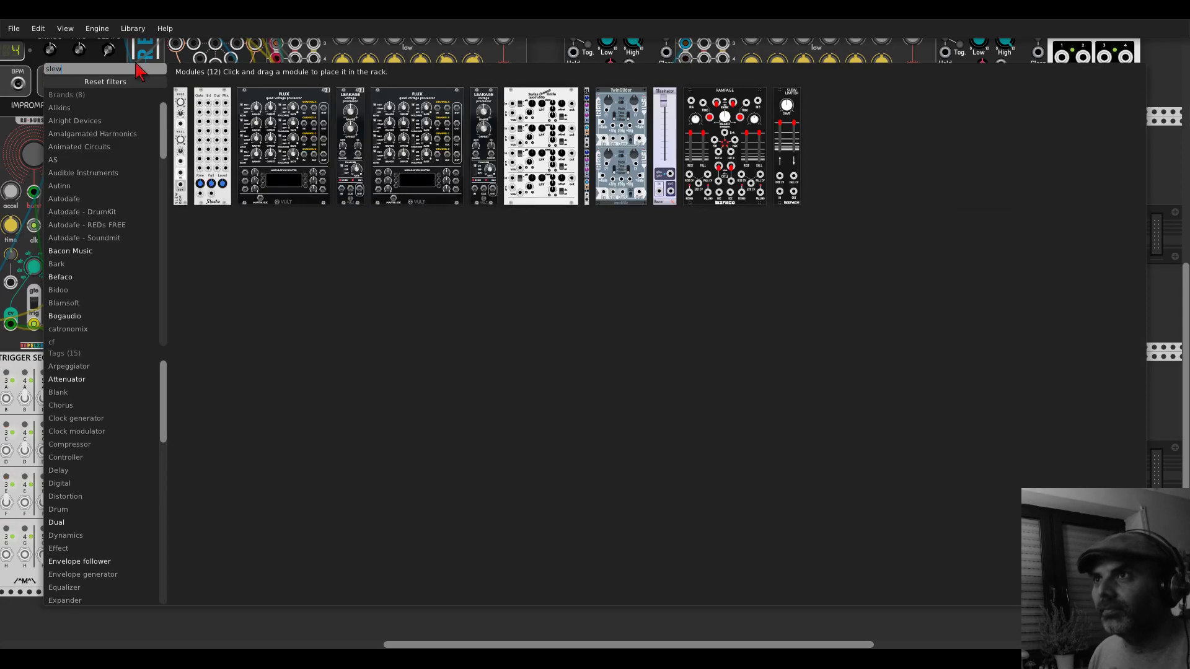
{"action": "left_click", "coordinate": [135, 62]}
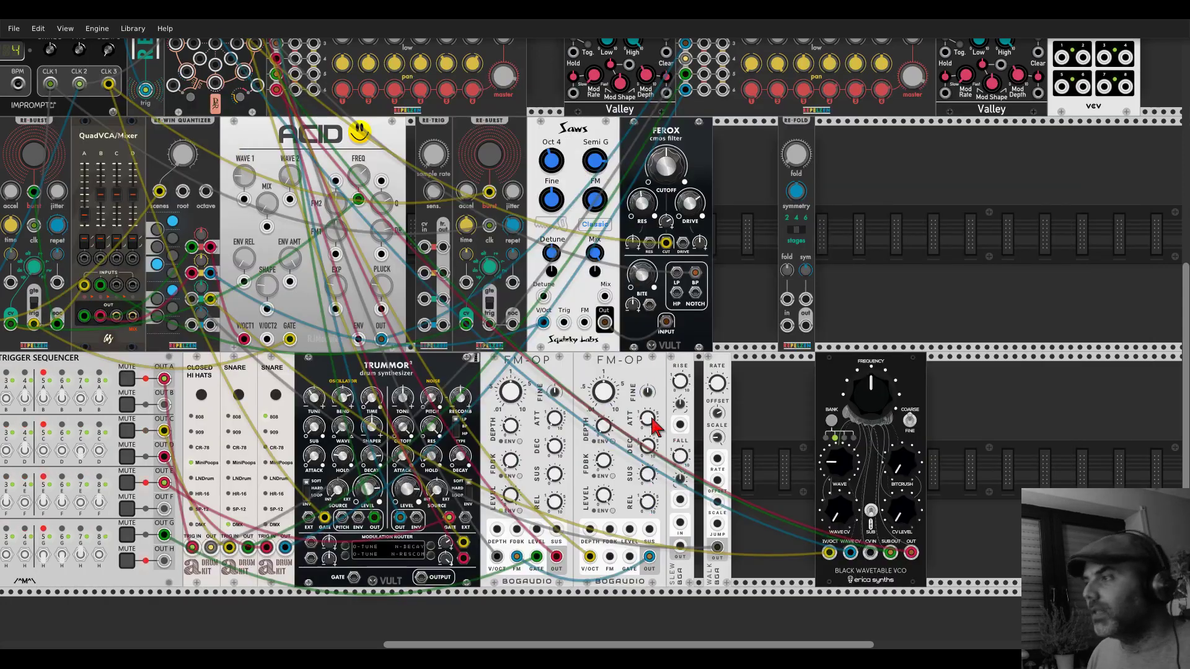
{"action": "left_click_drag", "start_coordinate": [681, 477], "coordinate": [743, 478]}
{"action": "left_click_drag", "start_coordinate": [590, 557], "coordinate": [831, 553]}
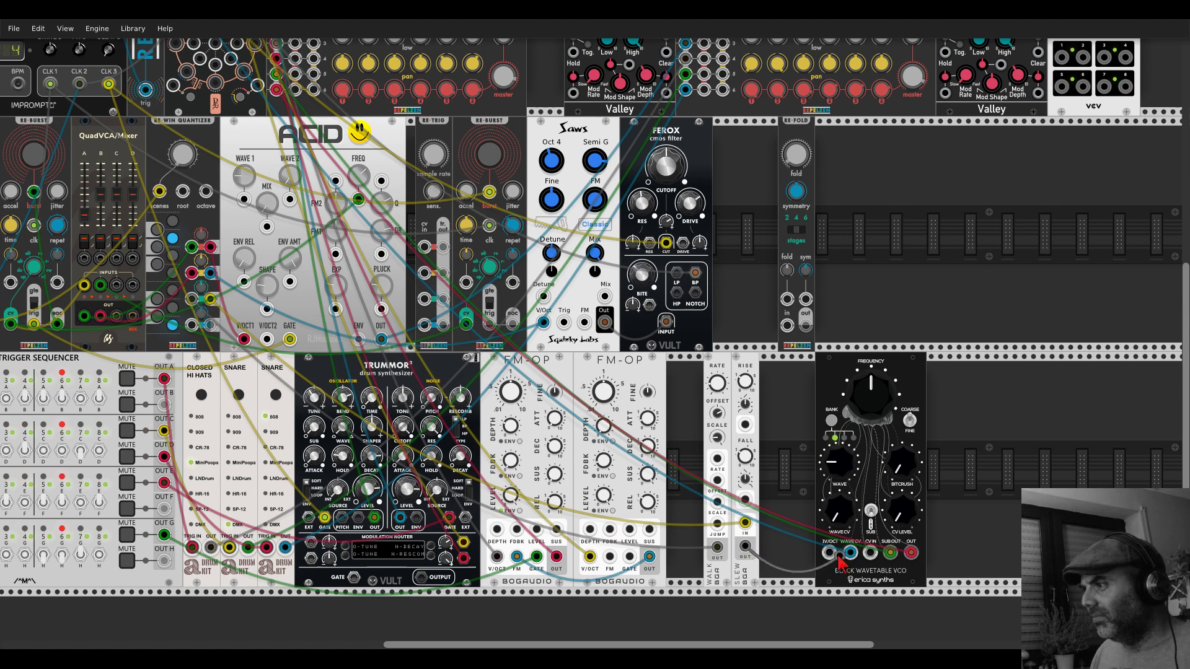
- Move the Black Wavetable VCO against the Slew module, set Slew's rise to about 1.15 s and adjust its fall
{"action": "left_click_drag", "start_coordinate": [830, 378], "coordinate": [745, 375]}
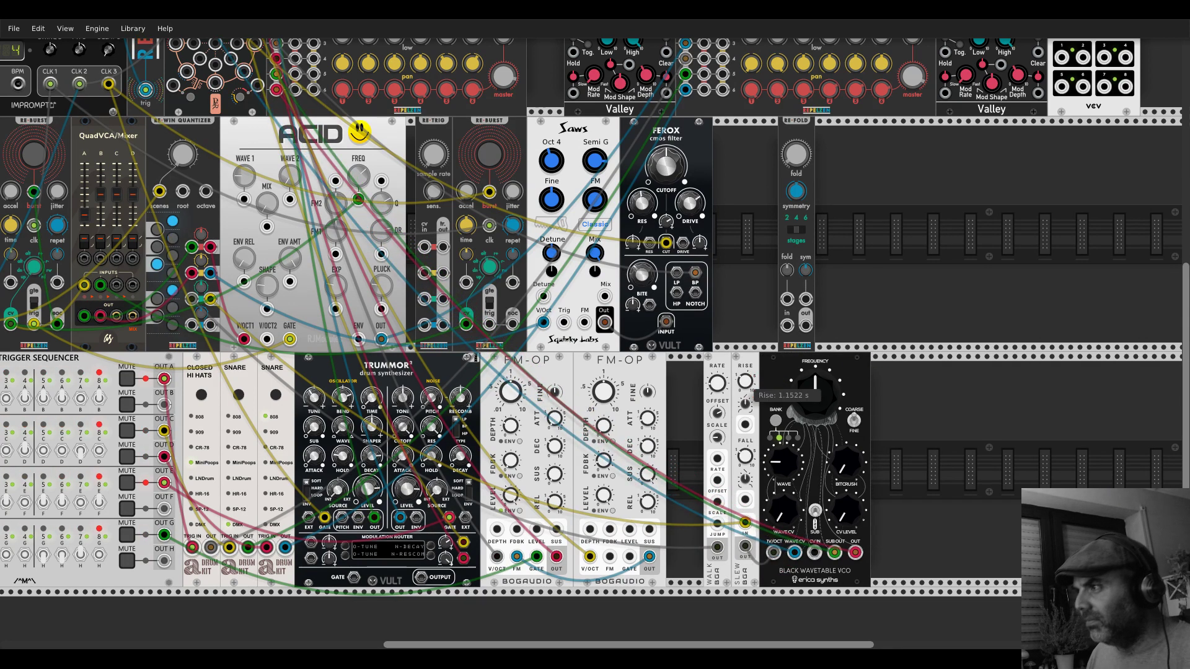
{"action": "left_click_drag", "start_coordinate": [745, 456], "coordinate": [745, 448]}
{"action": "scroll", "coordinate": [702, 258], "scroll_direction": "down", "scroll_amount": 3}
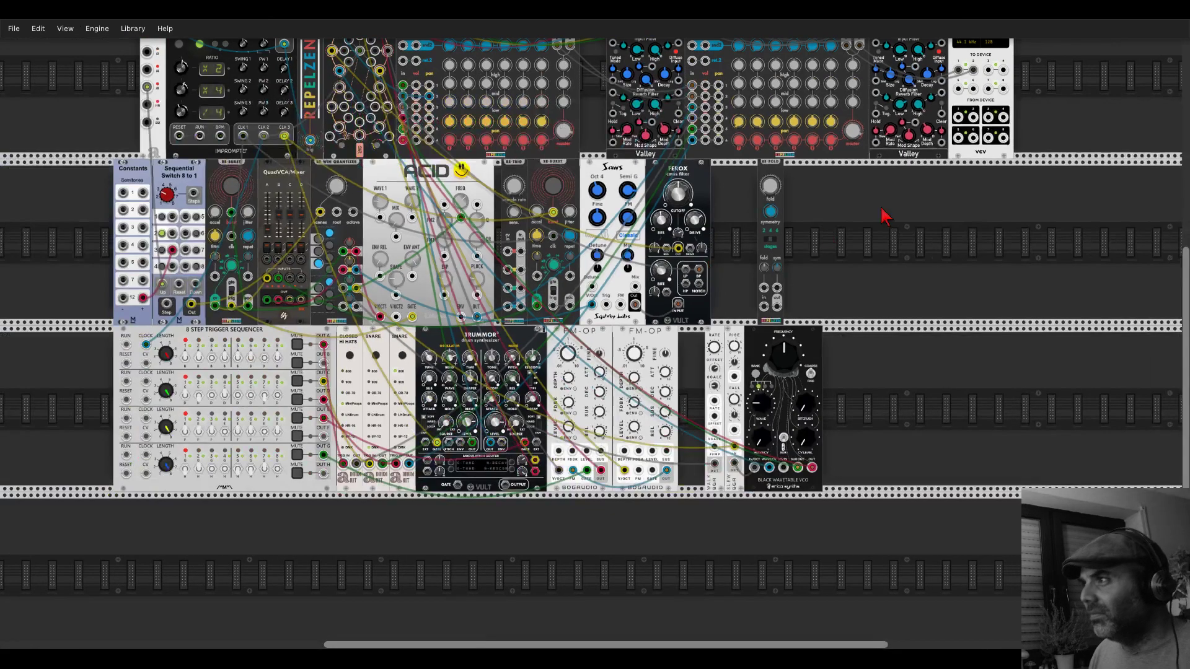
- Patch a cable between Branes and a pan CV input on the first Rex-Mix
{"action": "left_click_drag", "start_coordinate": [885, 216], "coordinate": [990, 354]}
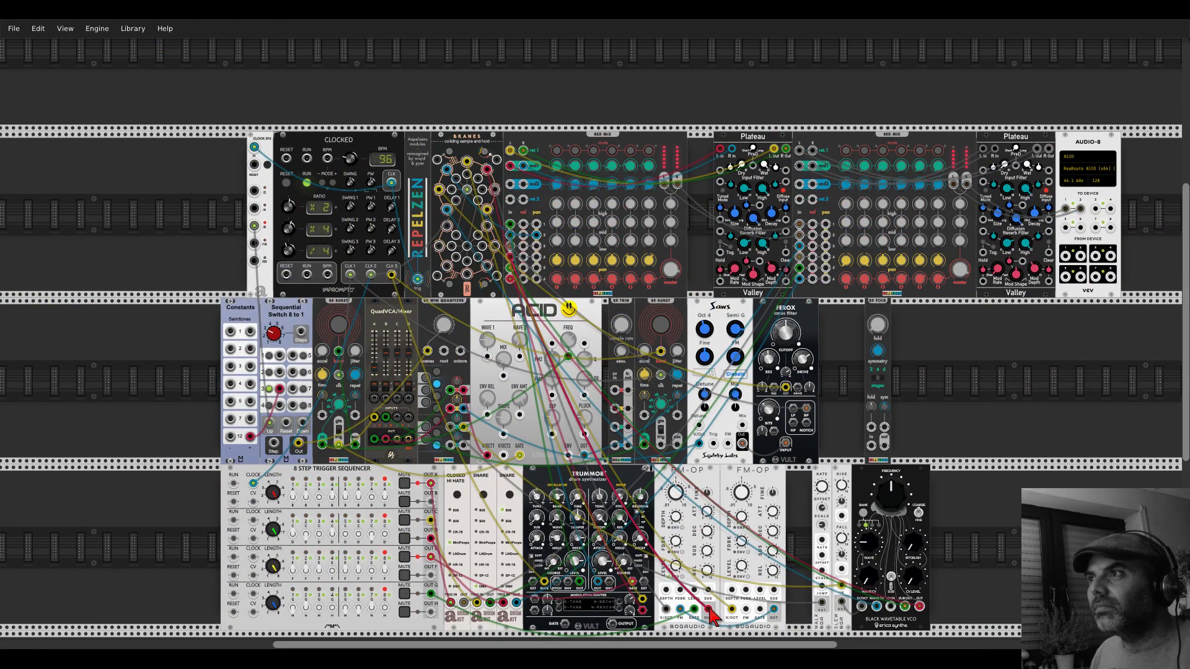
{"action": "left_click_drag", "start_coordinate": [710, 615], "coordinate": [569, 373]}
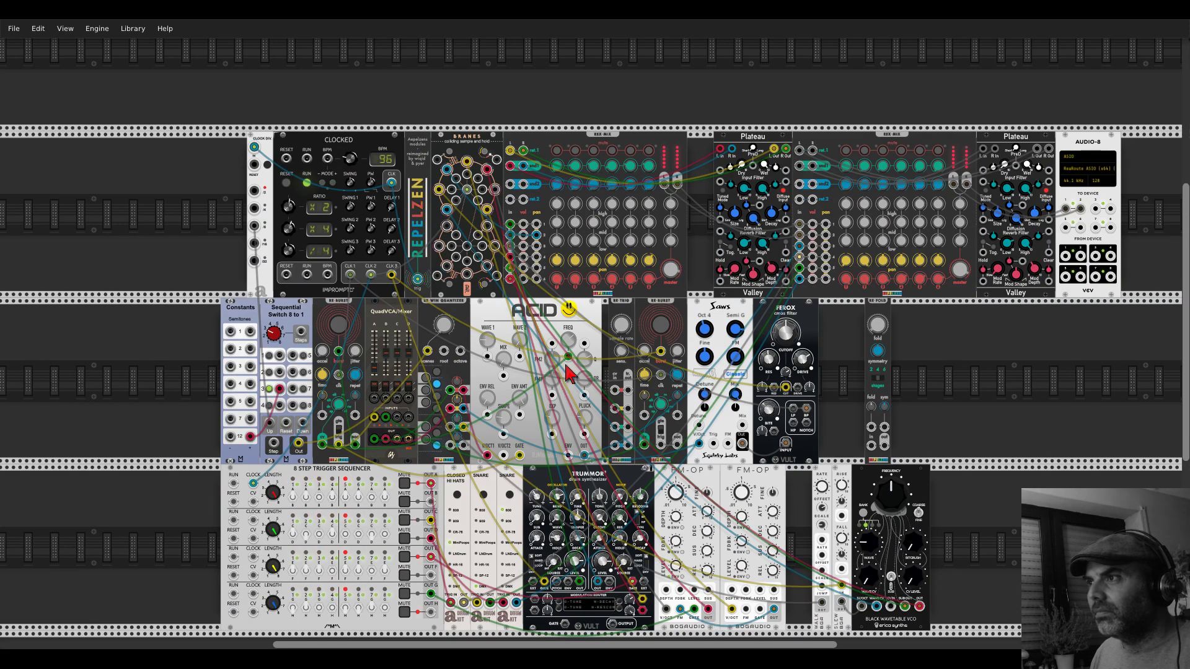
{"action": "scroll", "coordinate": [521, 266], "scroll_direction": "up", "scroll_amount": 1}
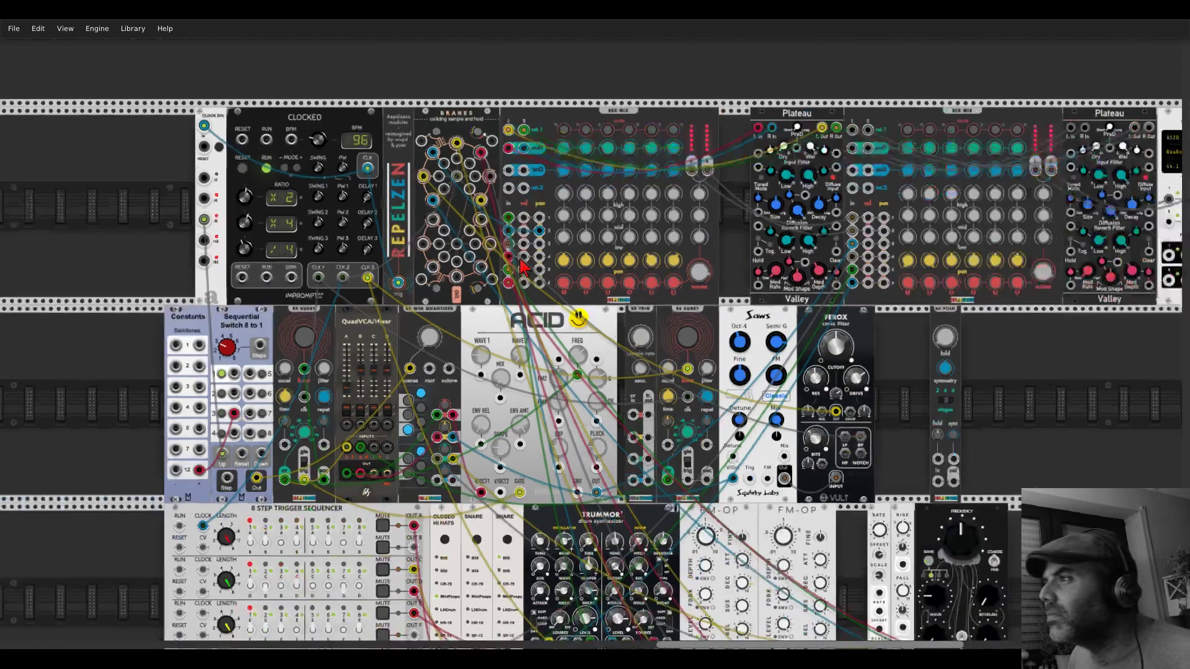
{"action": "scroll", "coordinate": [521, 266], "scroll_direction": "up", "scroll_amount": 1}
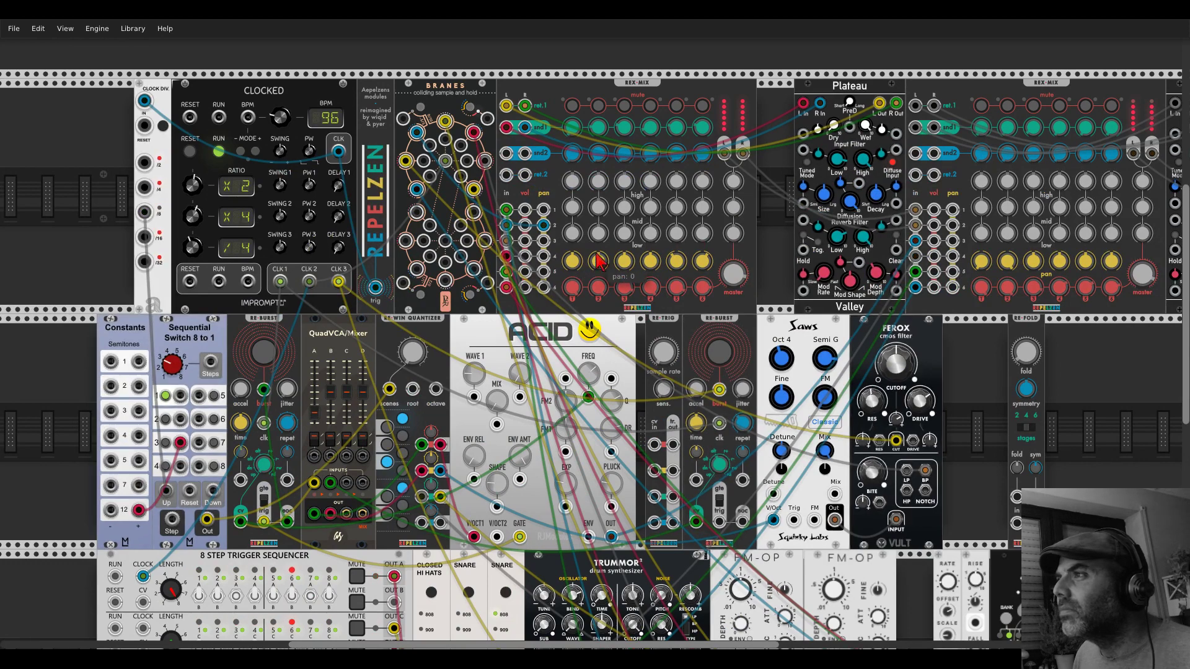
{"action": "left_click_drag", "start_coordinate": [543, 256], "coordinate": [476, 217]}
{"action": "scroll", "coordinate": [769, 268], "scroll_direction": "up", "scroll_amount": 1}
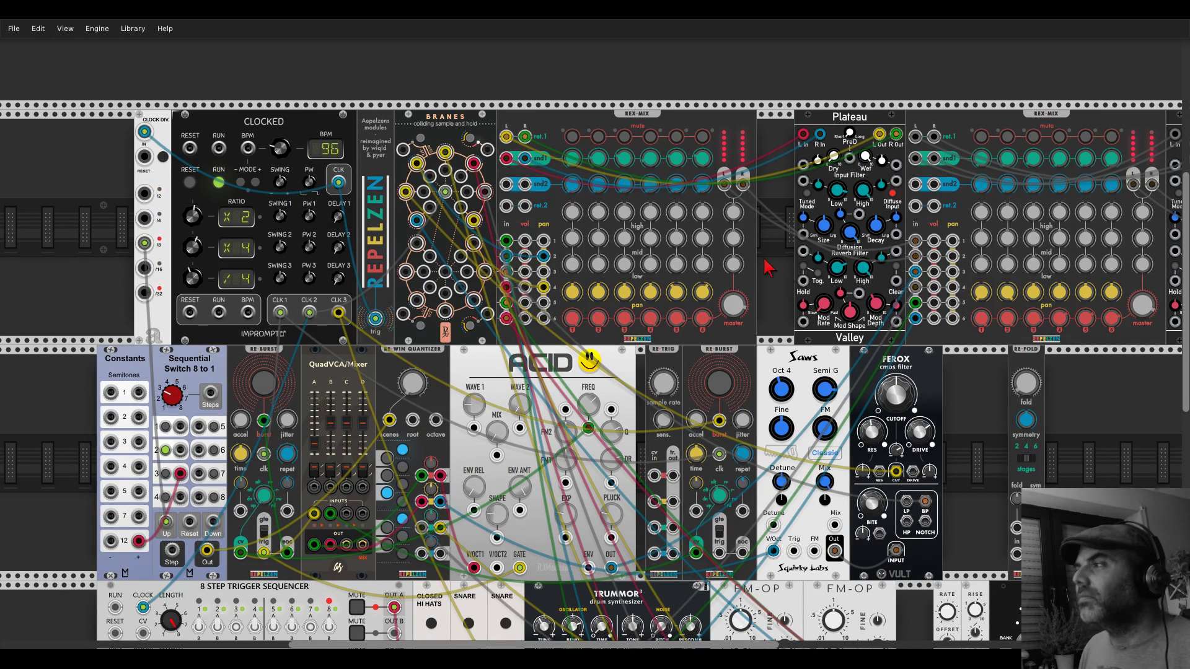
{"action": "scroll", "coordinate": [769, 267], "scroll_direction": "down", "scroll_amount": 2}
{"action": "scroll", "coordinate": [865, 358], "scroll_direction": "down", "scroll_amount": 2}
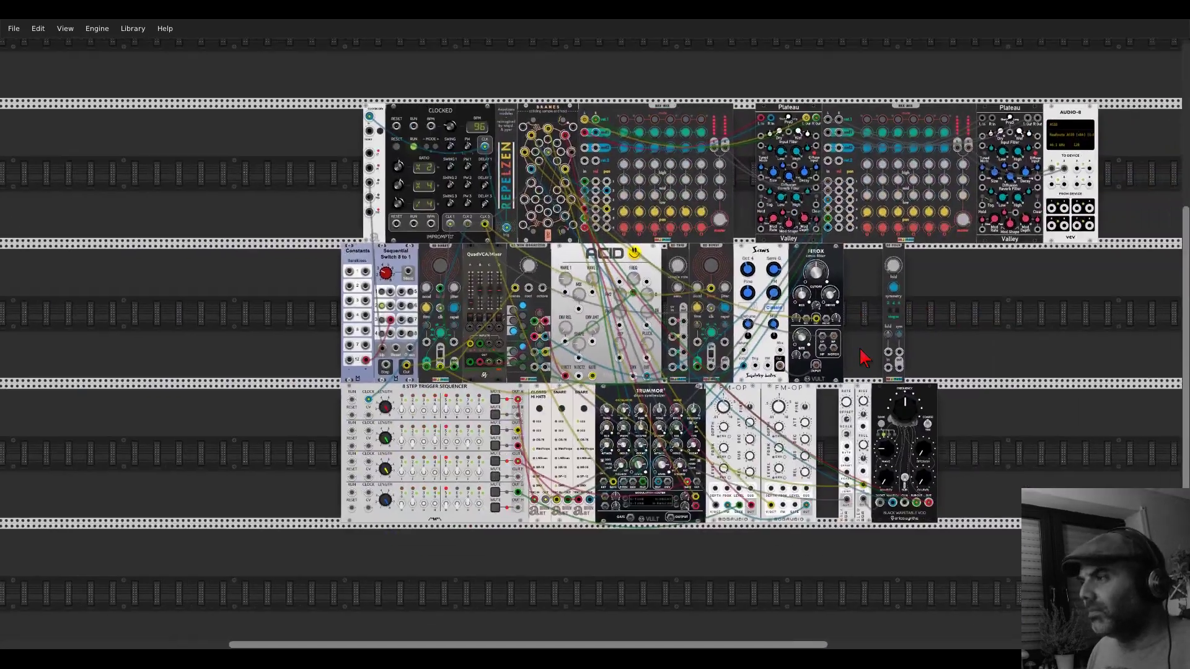
{"action": "scroll", "coordinate": [815, 368], "scroll_direction": "up", "scroll_amount": 2}
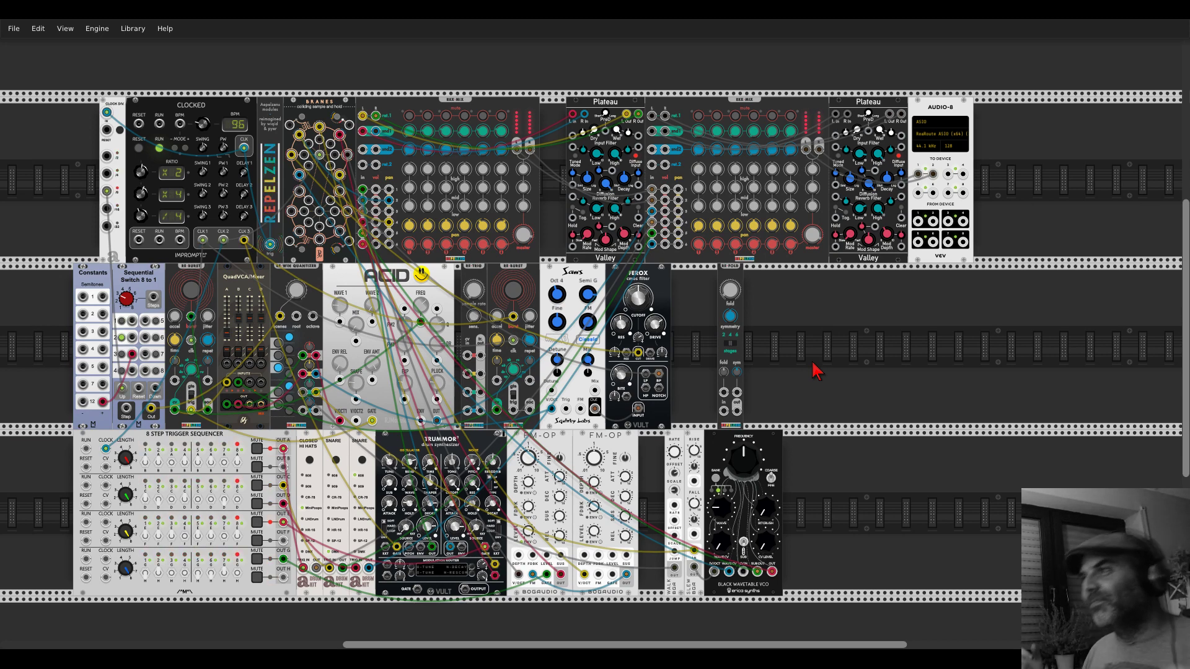
- Add the cf MONO module between the first Rex-Mix and the first Plateau
{"action": "right_click", "coordinate": [813, 366]}
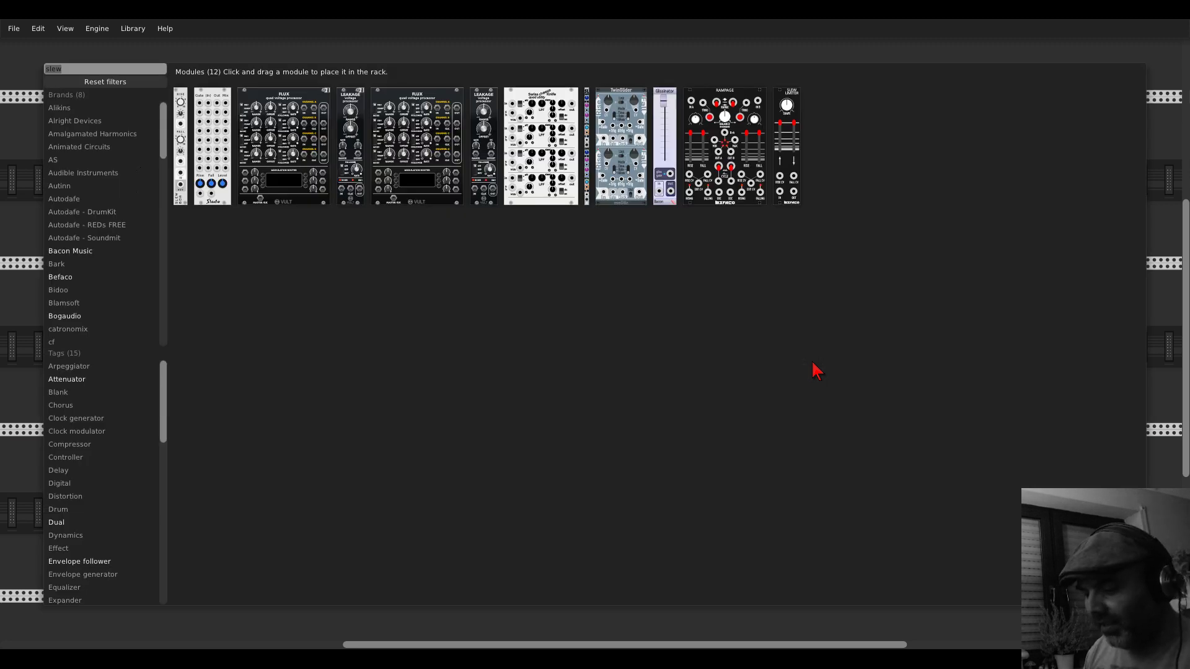
{"action": "type", "text": "mono"}
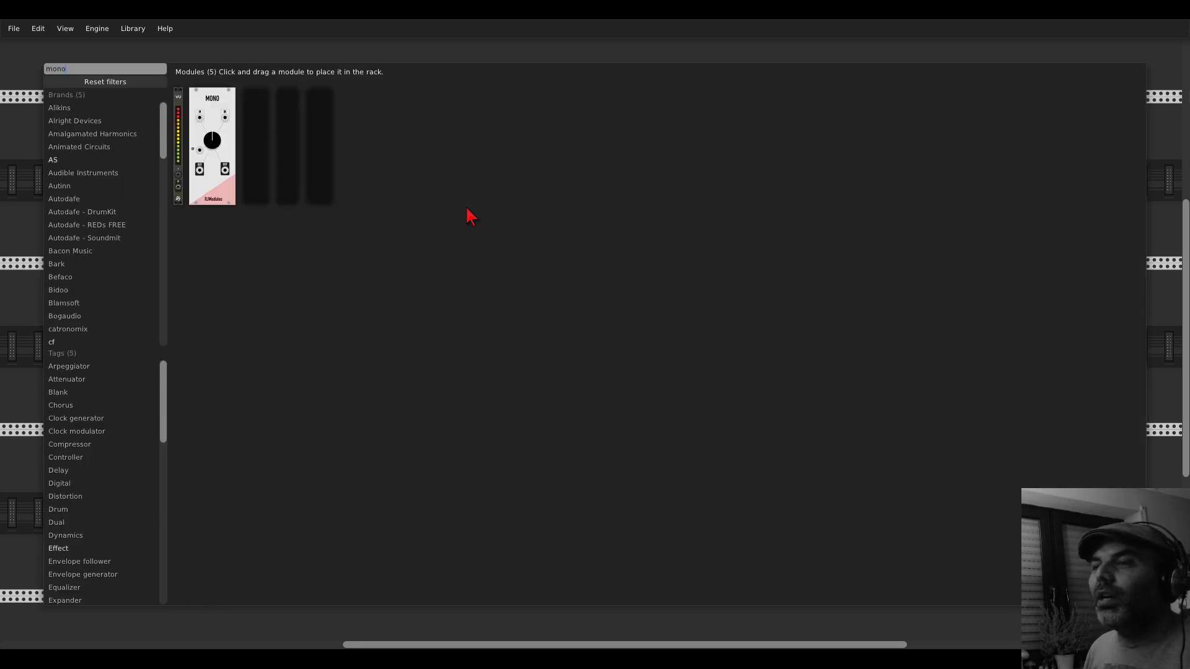
{"action": "left_click", "coordinate": [319, 121]}
{"action": "scroll", "coordinate": [501, 173], "scroll_direction": "up", "scroll_amount": 1}
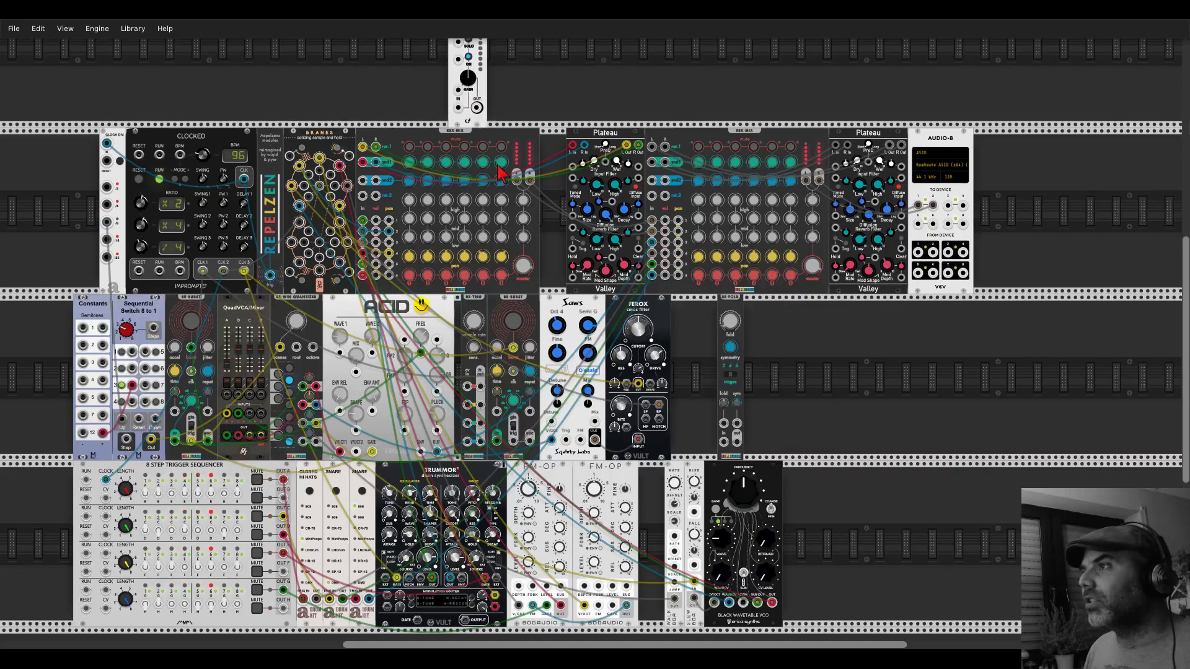
{"action": "left_click_drag", "start_coordinate": [501, 173], "coordinate": [532, 184]}
{"action": "scroll", "coordinate": [548, 182], "scroll_direction": "up", "scroll_amount": 1}
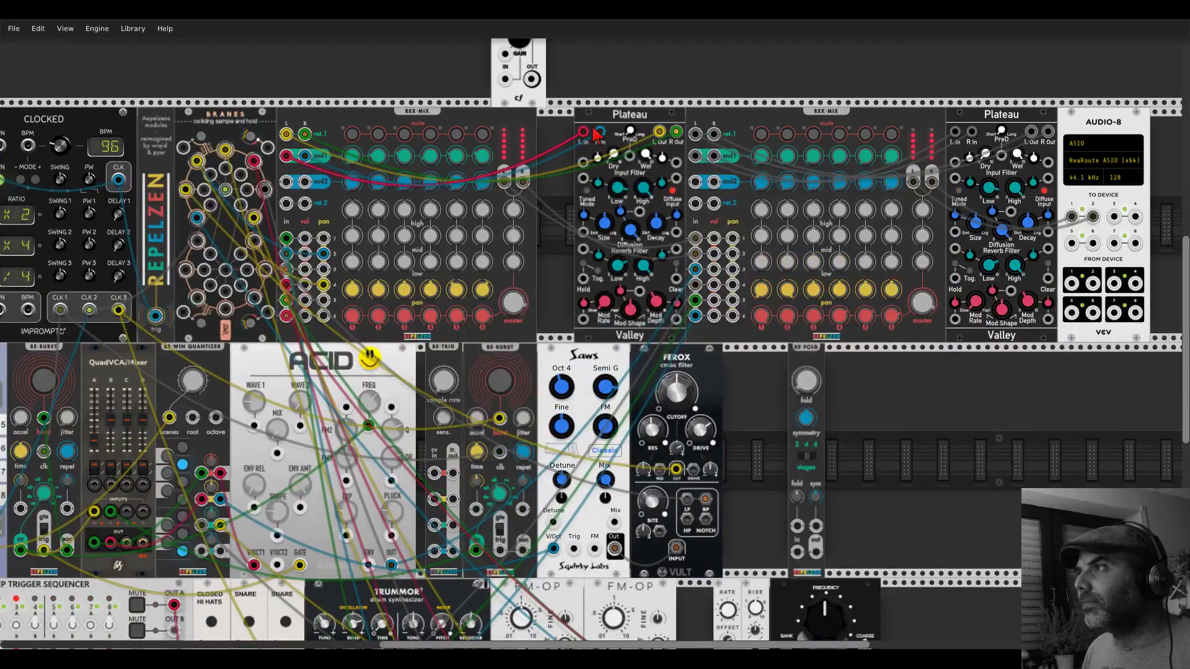
{"action": "scroll", "coordinate": [580, 103], "scroll_direction": "up", "scroll_amount": 2}
{"action": "left_click", "coordinate": [598, 152]}
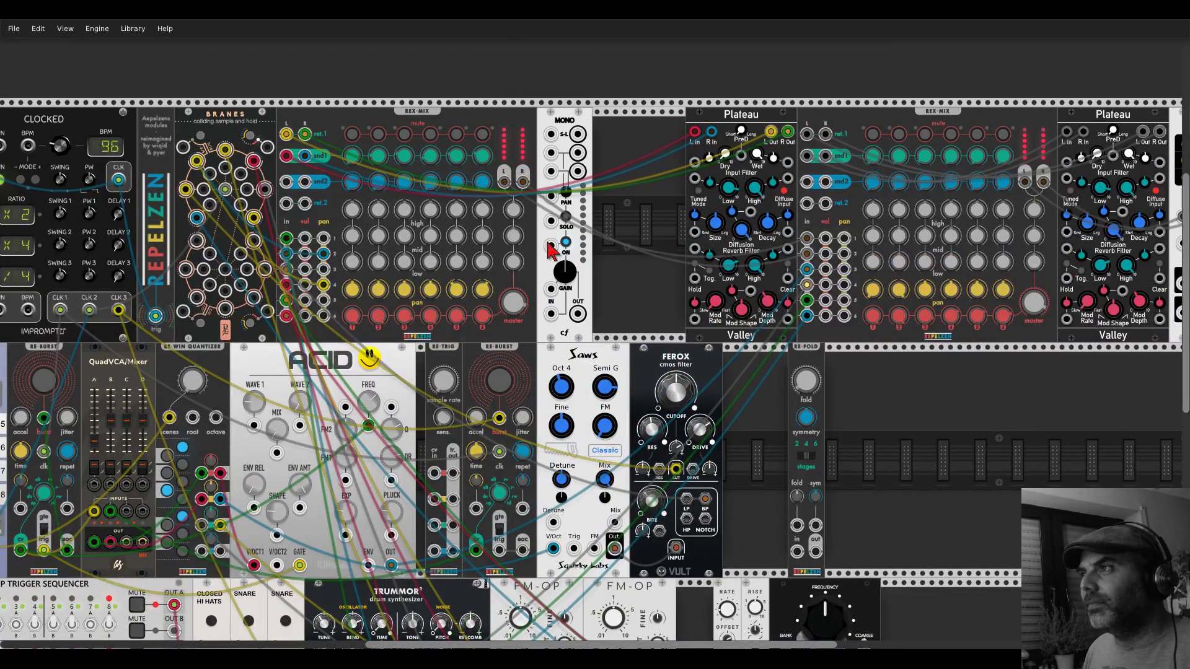
- Move the first Plateau and second Rex-Mix next to MONO and patch MONO's stereo outputs into the second Rex-Mix's first two inputs
{"action": "left_click_drag", "start_coordinate": [837, 130], "coordinate": [734, 133]}
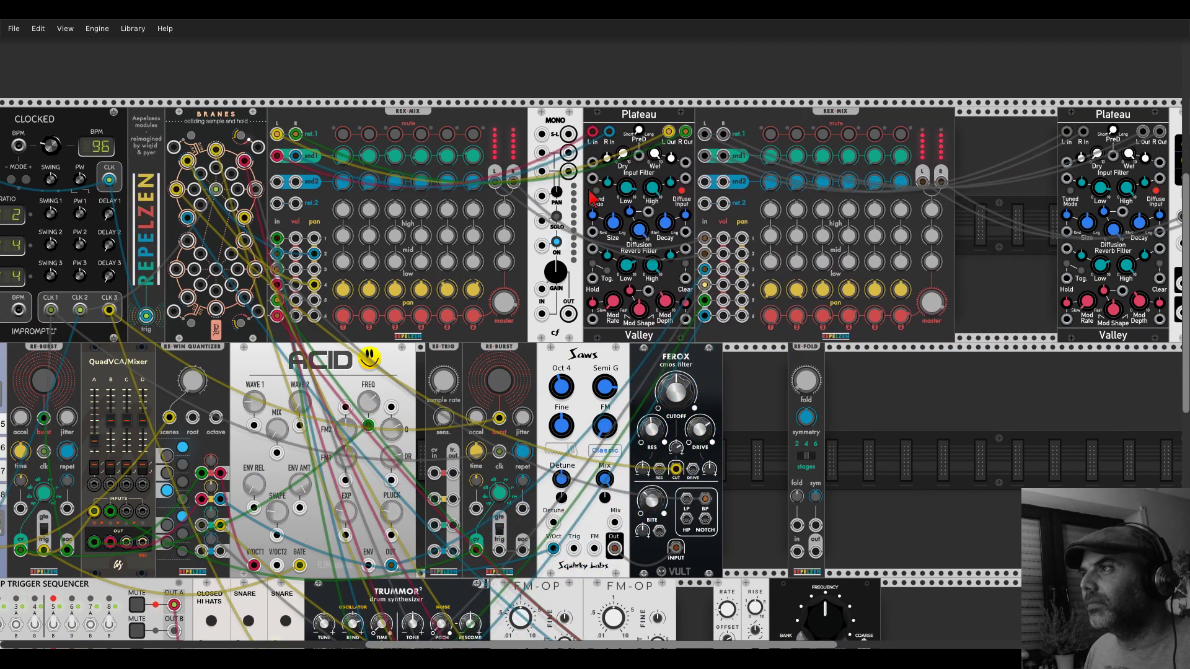
{"action": "left_click_drag", "start_coordinate": [600, 251], "coordinate": [707, 243]}
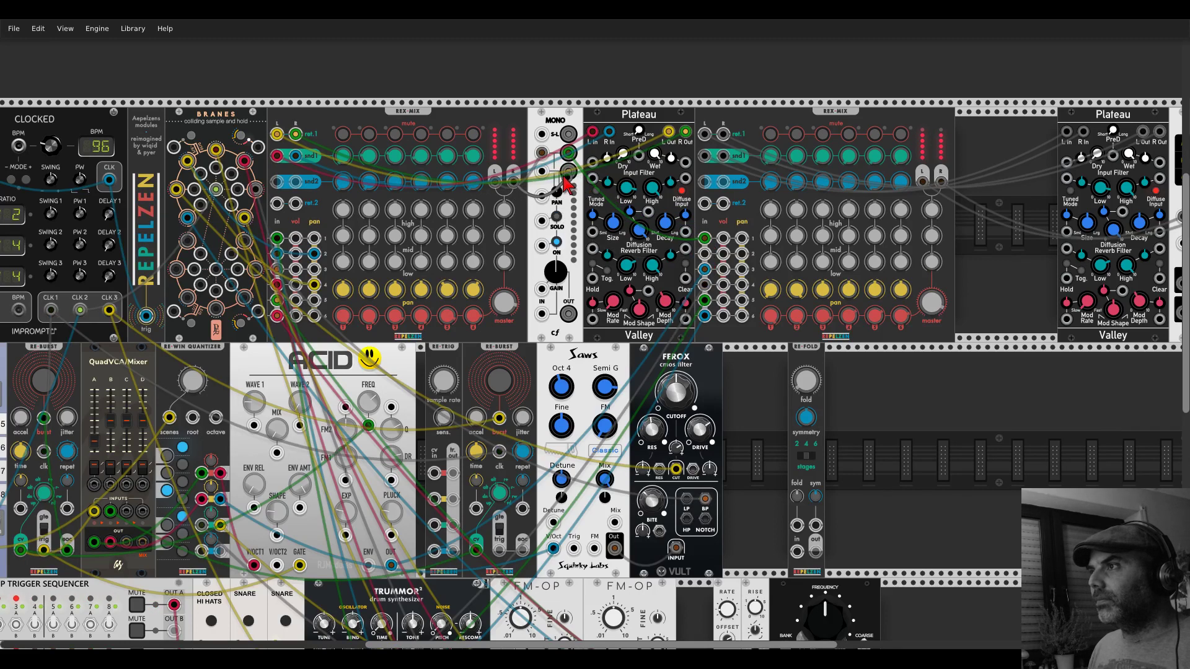
{"action": "left_click_drag", "start_coordinate": [569, 170], "coordinate": [705, 253]}
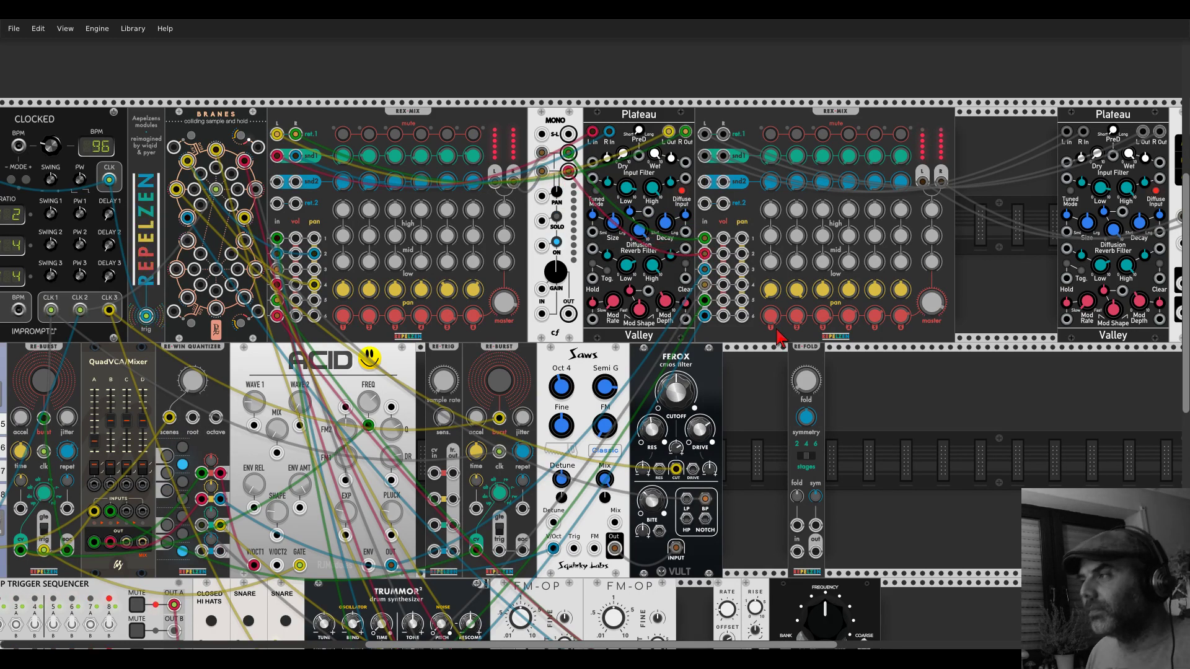
- Add the Autodafe DrumKit Claps module to the lower row, beyond the Black Wavetable VCO
{"action": "scroll", "coordinate": [776, 404], "scroll_direction": "down", "scroll_amount": 5}
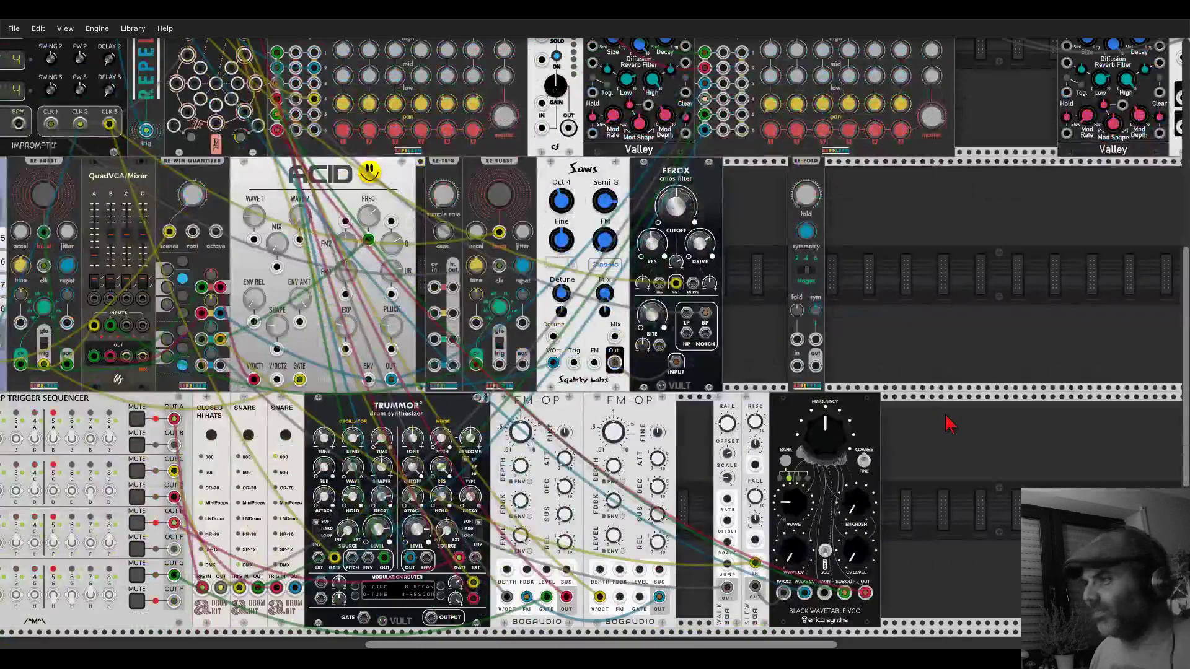
{"action": "left_click_drag", "start_coordinate": [949, 417], "coordinate": [752, 366]}
{"action": "right_click", "coordinate": [767, 411]}
{"action": "type", "text": "clap"}
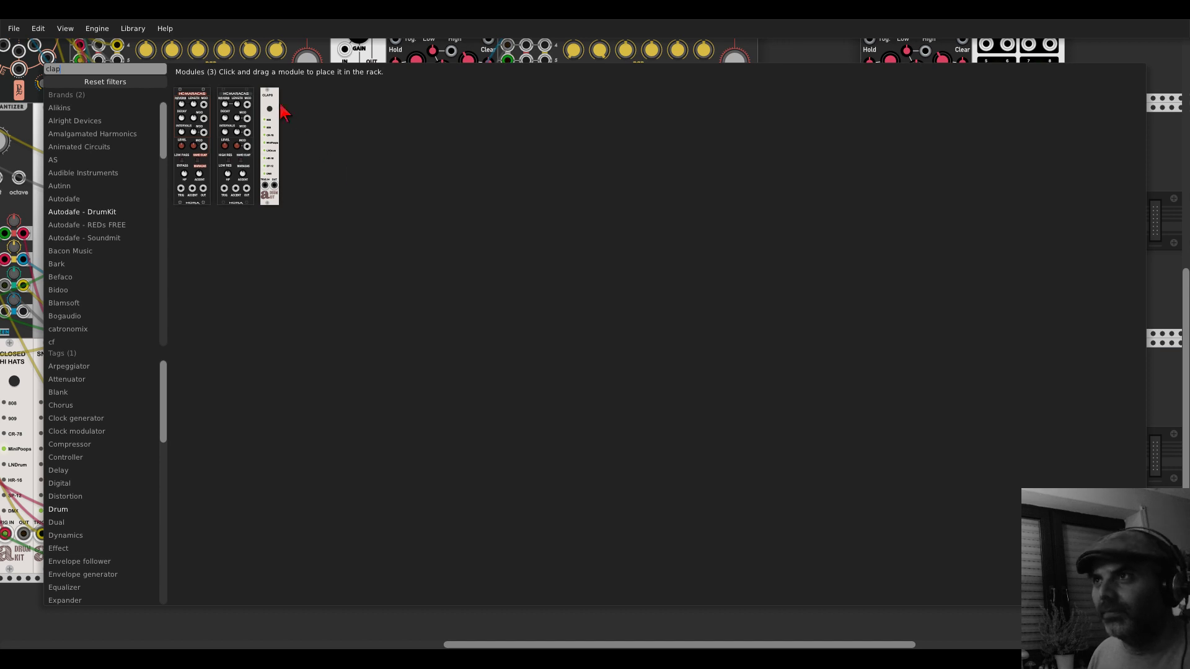
{"action": "left_click_drag", "start_coordinate": [281, 112], "coordinate": [854, 382]}
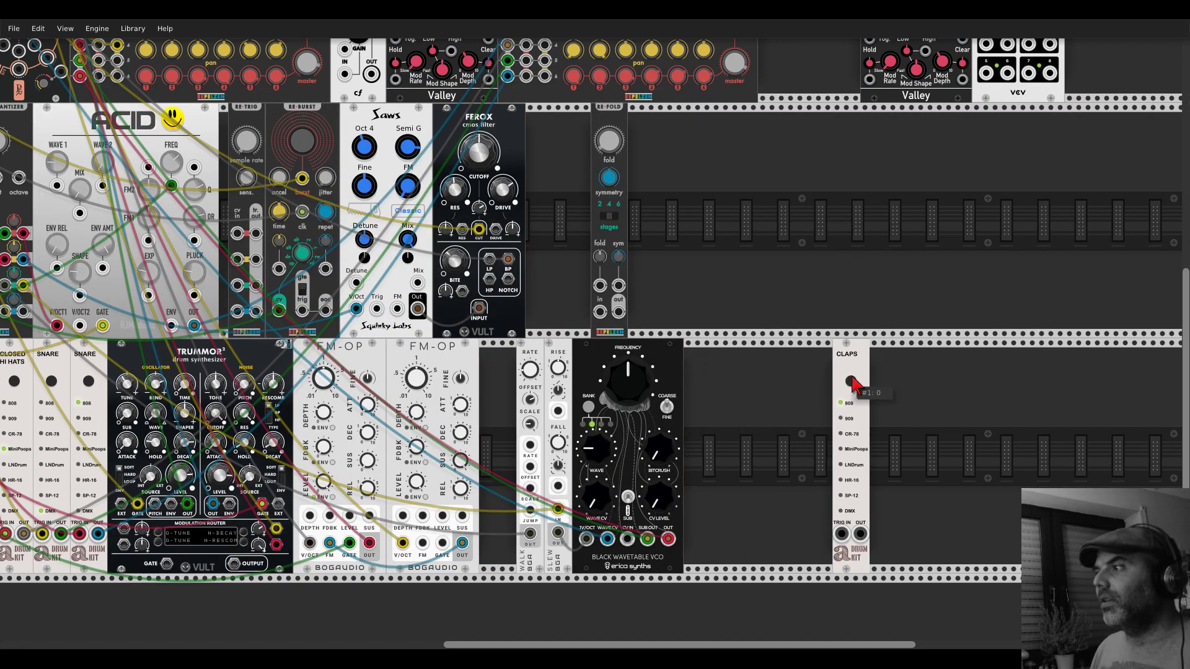
- Add the Bogaudio Bool logic module directly beside the Black Wavetable VCO
{"action": "right_click", "coordinate": [799, 412]}
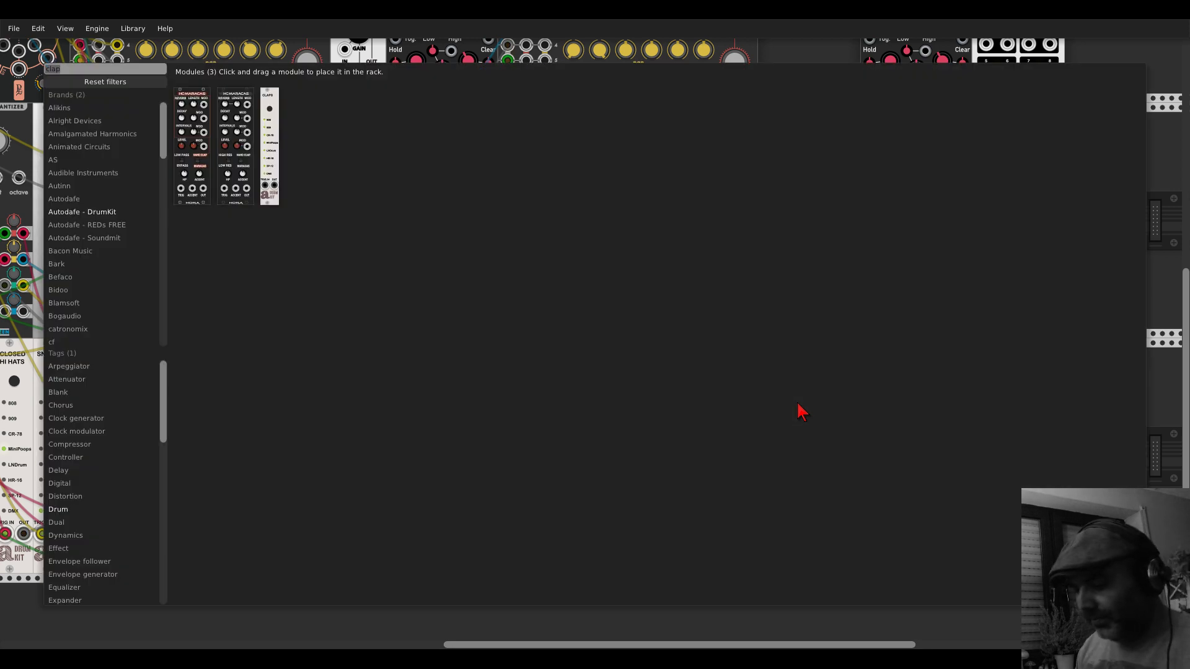
{"action": "type", "text": "bool"}
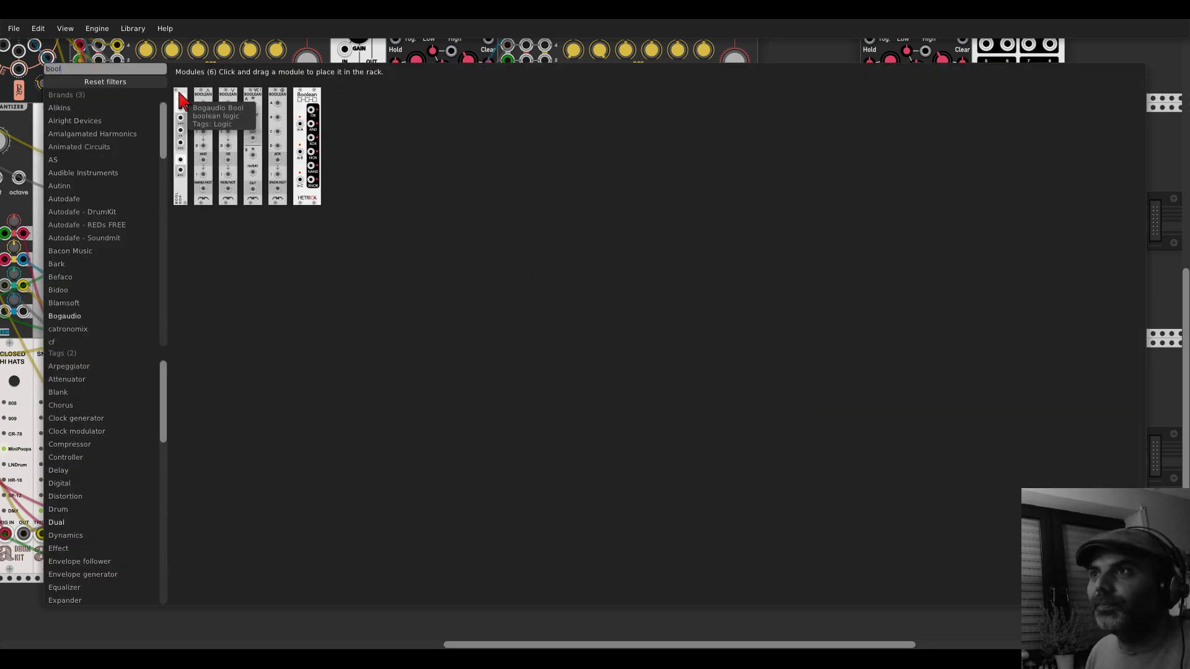
{"action": "left_click_drag", "start_coordinate": [180, 101], "coordinate": [712, 375]}
{"action": "scroll", "coordinate": [717, 311], "scroll_direction": "down", "scroll_amount": 5}
{"action": "scroll", "coordinate": [837, 314], "scroll_direction": "up", "scroll_amount": 2}
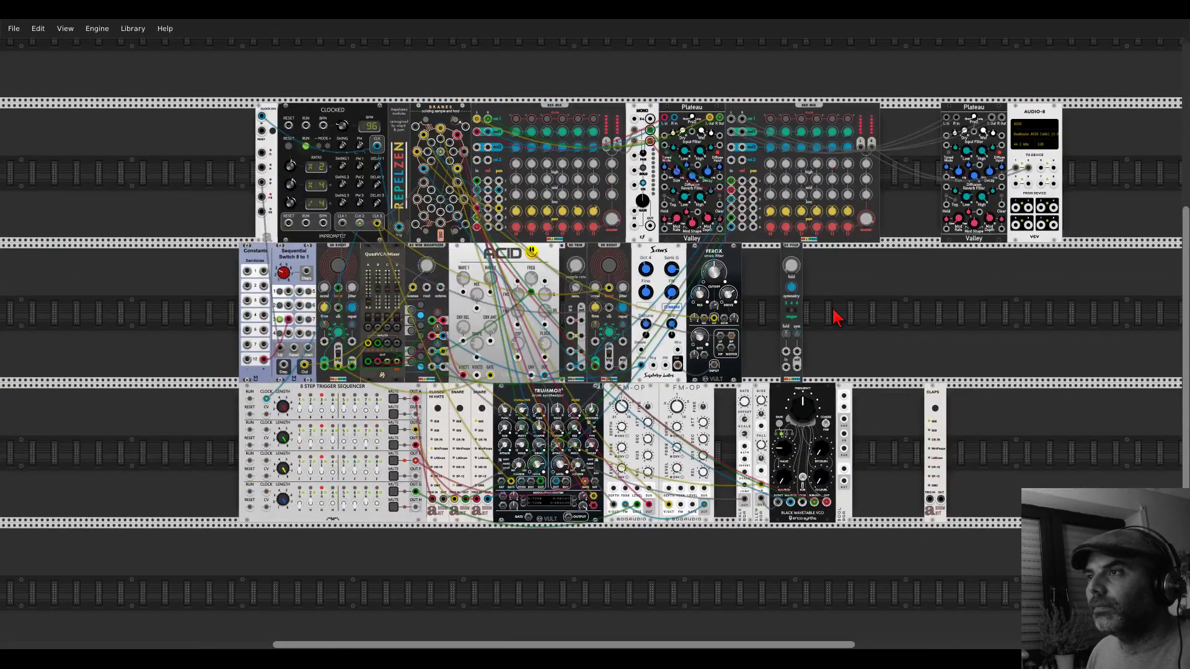
- Patch Bool's first two inputs to outputs of the 8 Step Trigger Sequencer
{"action": "left_click_drag", "start_coordinate": [847, 399], "coordinate": [416, 409]}
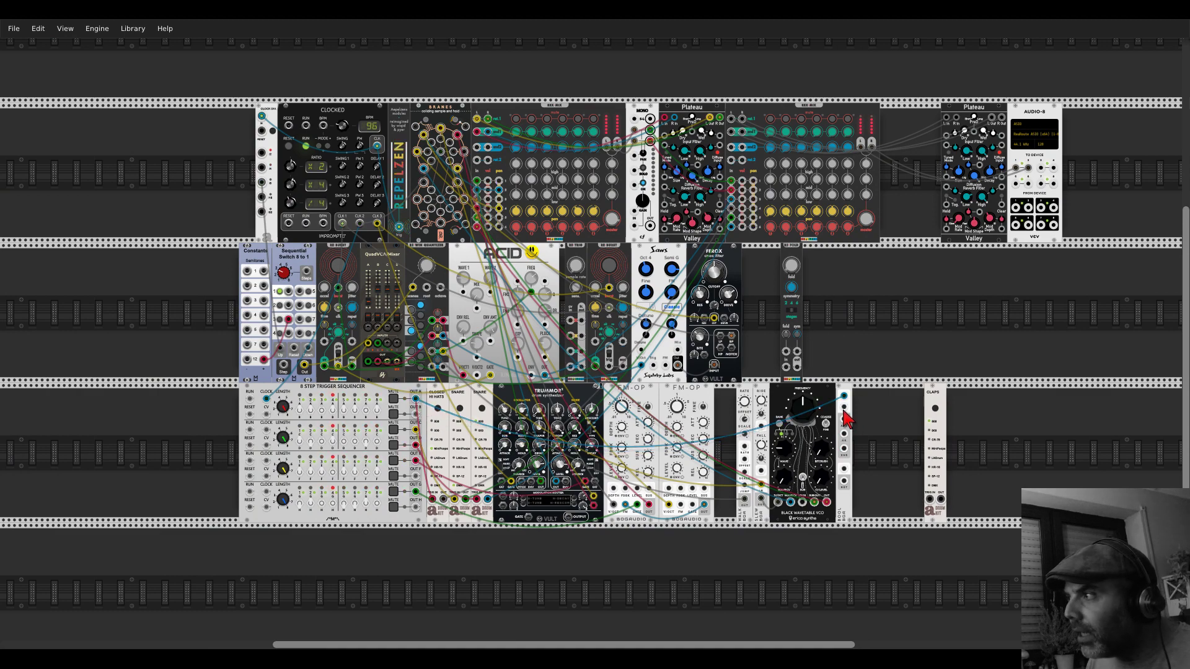
{"action": "left_click_drag", "start_coordinate": [844, 408], "coordinate": [432, 499]}
{"action": "scroll", "coordinate": [953, 478], "scroll_direction": "up", "scroll_amount": 5}
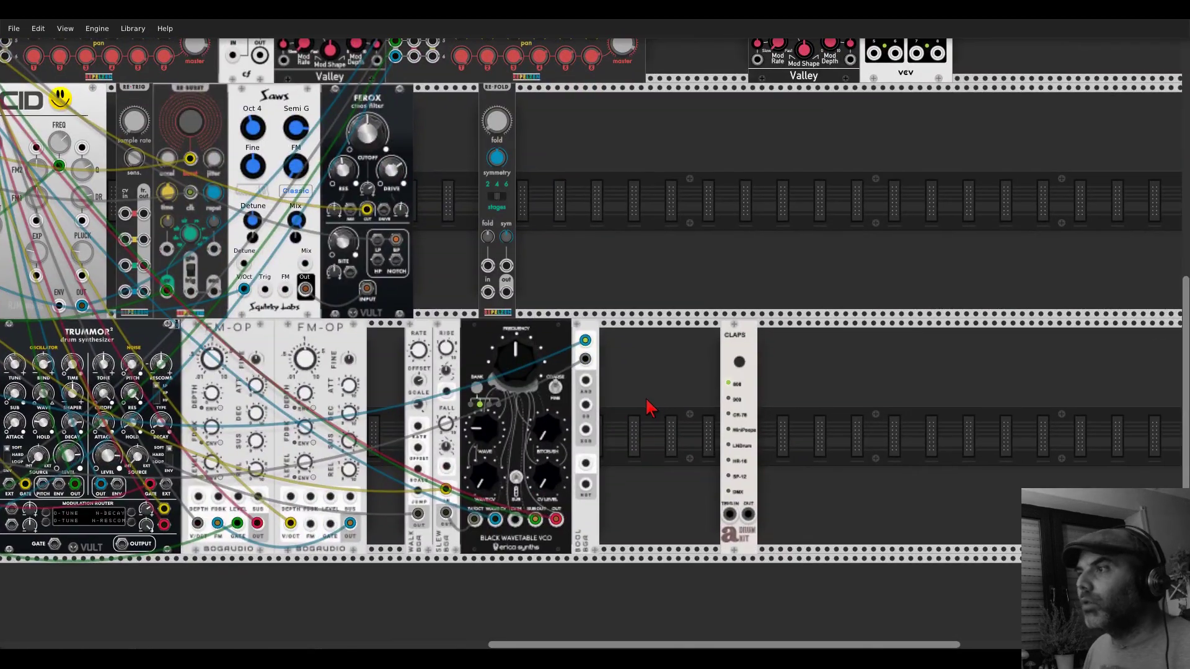
- Patch Bool's AND output into the Claps trigger input and move the Claps module directly beside Bool
{"action": "left_click_drag", "start_coordinate": [586, 379], "coordinate": [731, 515]}
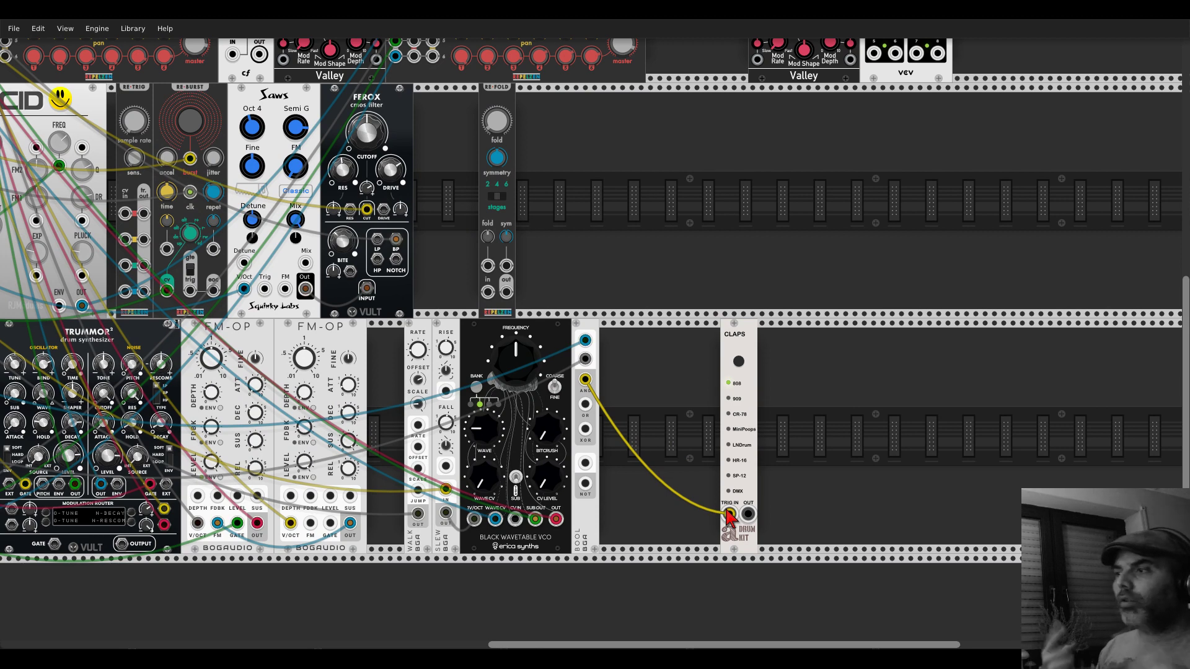
{"action": "left_click_drag", "start_coordinate": [640, 279], "coordinate": [778, 346]}
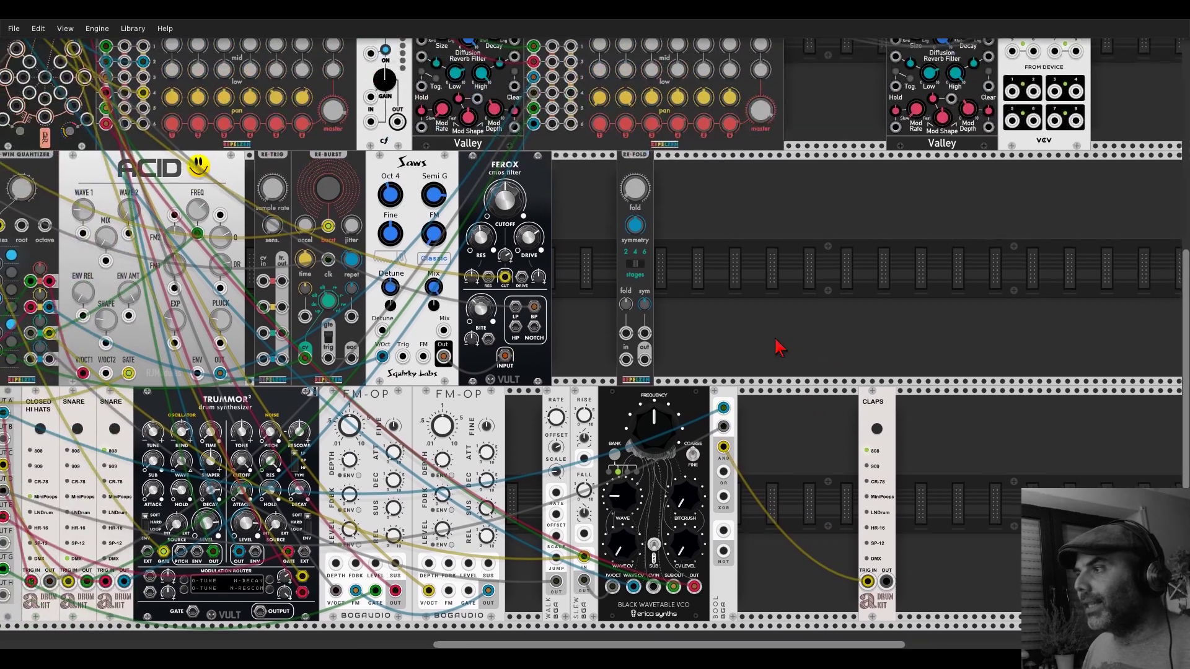
{"action": "left_click_drag", "start_coordinate": [865, 409], "coordinate": [742, 409]}
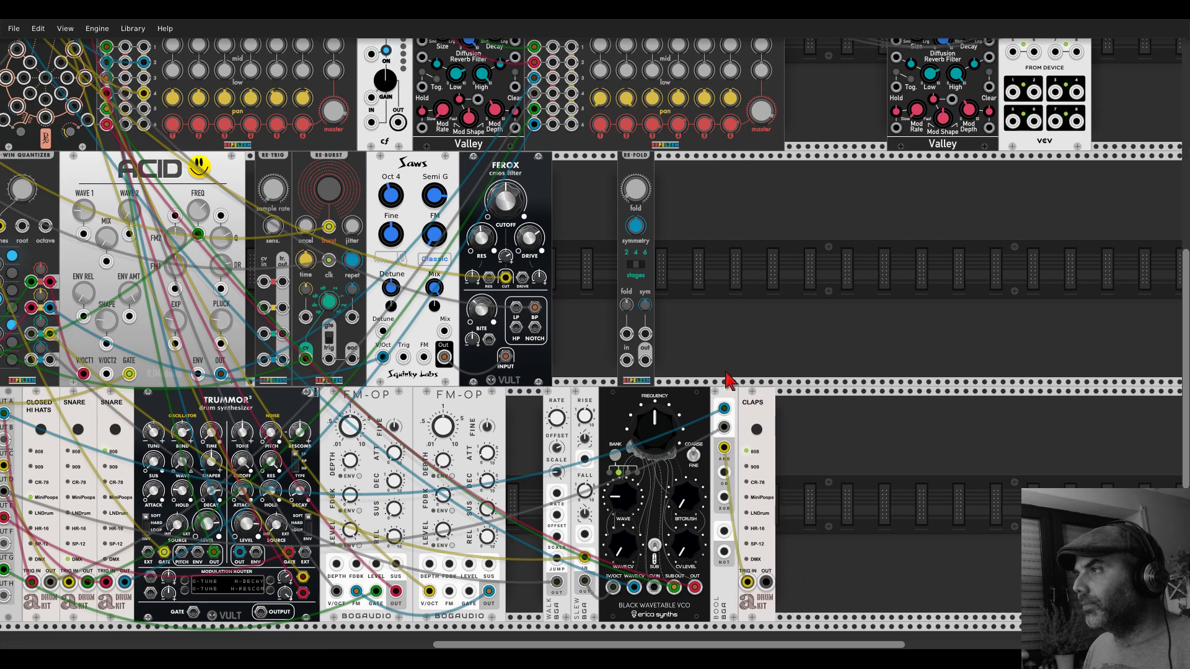
- Patch the Claps output into MONO's input and raise MONO's gain to 10
{"action": "scroll", "coordinate": [552, 230], "scroll_direction": "up", "scroll_amount": 2}
{"action": "left_click_drag", "start_coordinate": [371, 184], "coordinate": [766, 551]}
{"action": "scroll", "coordinate": [683, 337], "scroll_direction": "up", "scroll_amount": 4}
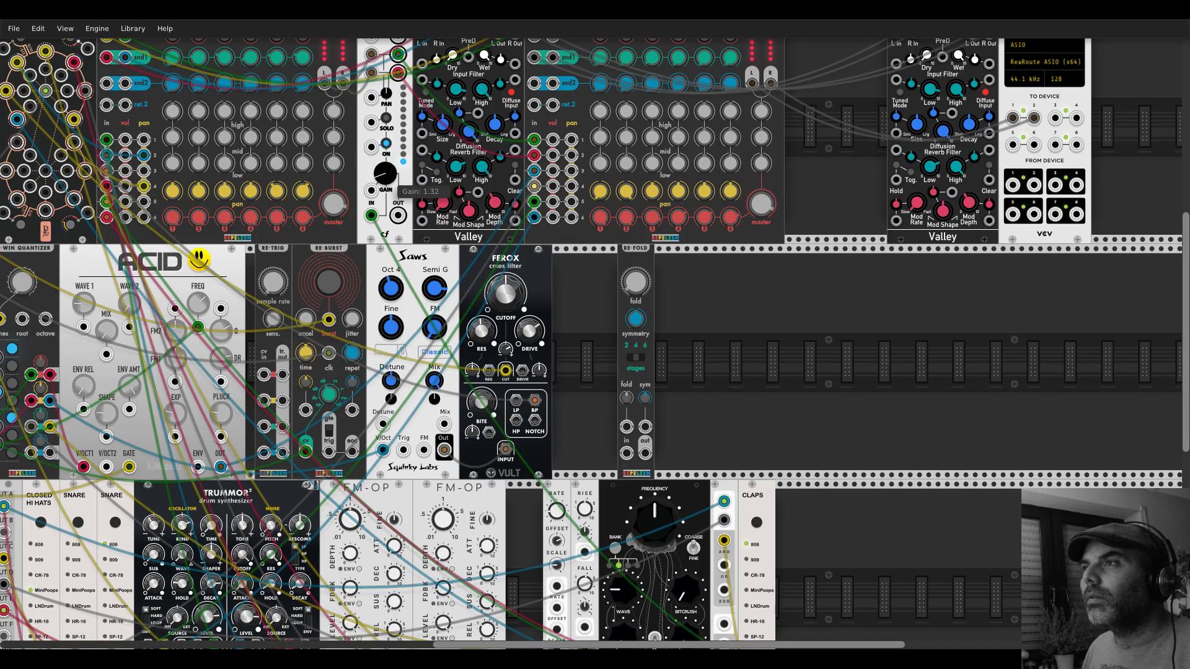
{"action": "left_click_drag", "start_coordinate": [385, 174], "coordinate": [384, 158]}
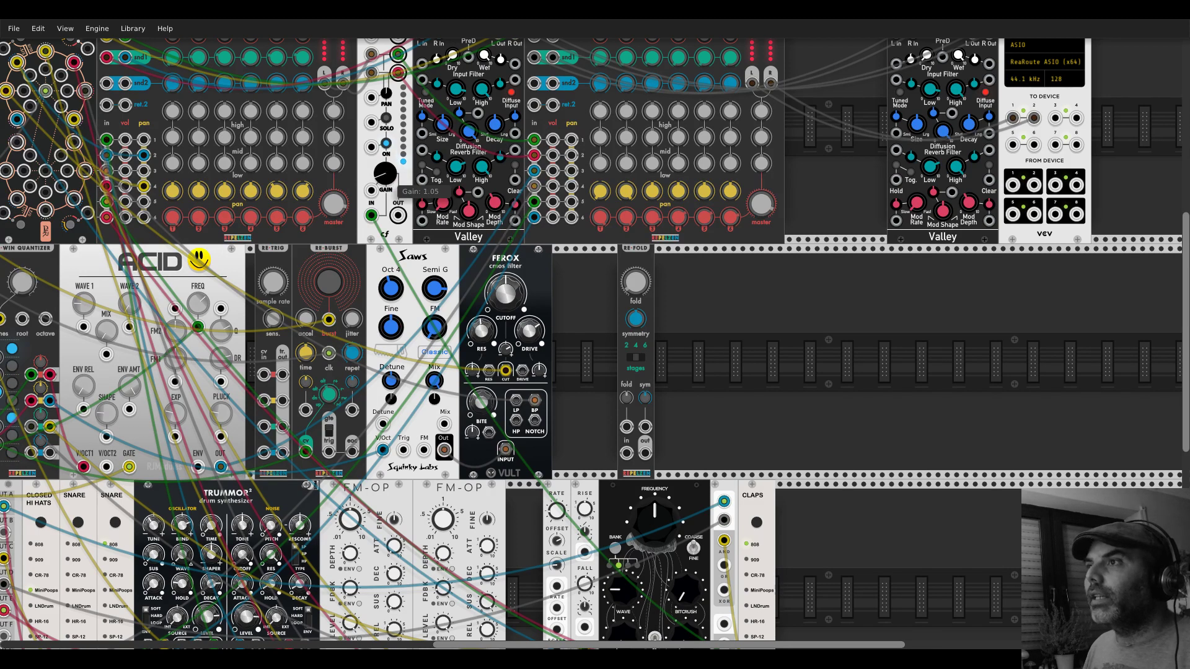
{"action": "left_click_drag", "start_coordinate": [388, 175], "coordinate": [389, 179]}
{"action": "scroll", "coordinate": [385, 173], "scroll_direction": "up", "scroll_amount": 3}
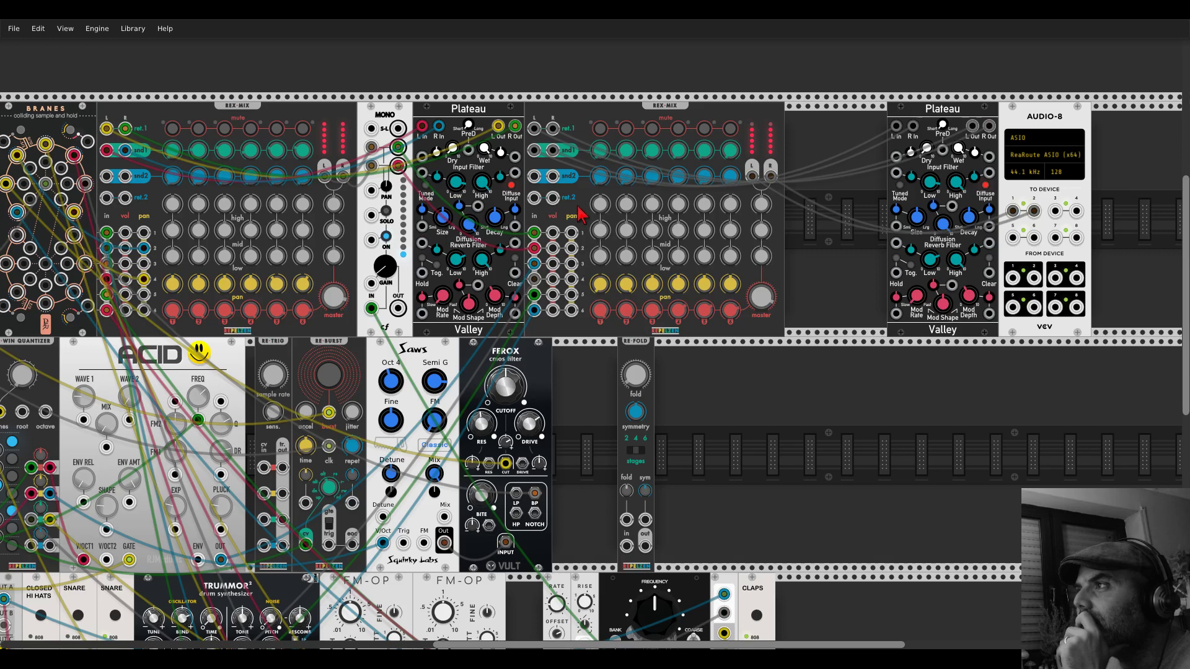
{"action": "left_click", "coordinate": [732, 128]}
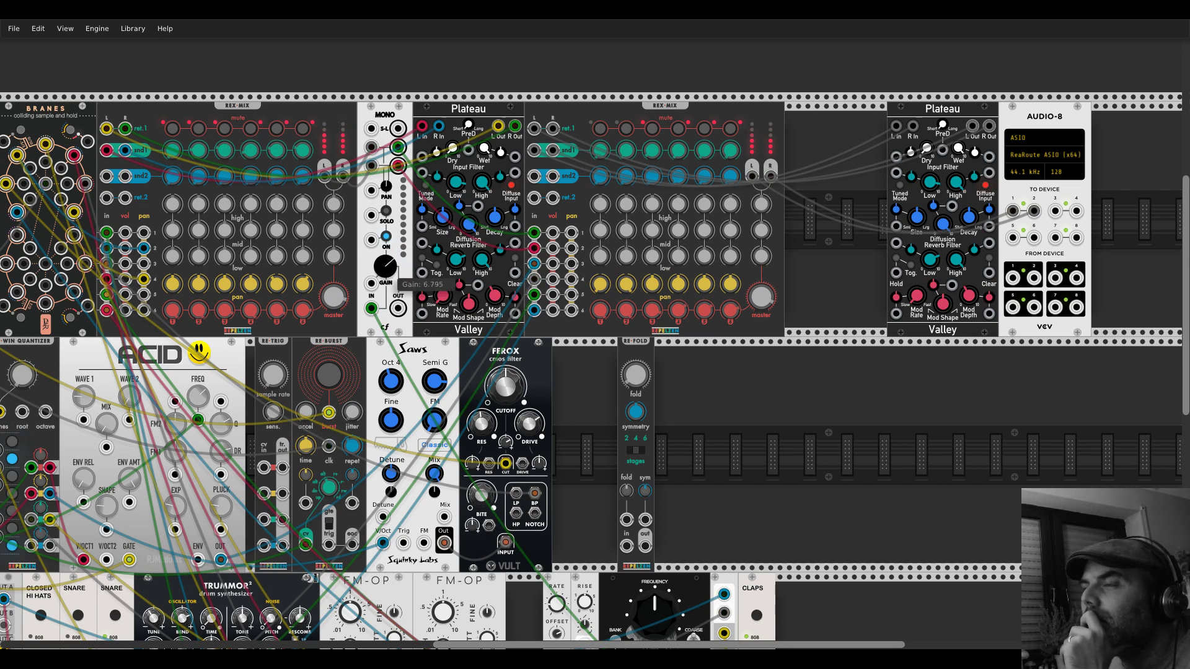
{"action": "left_click_drag", "start_coordinate": [389, 271], "coordinate": [388, 245]}
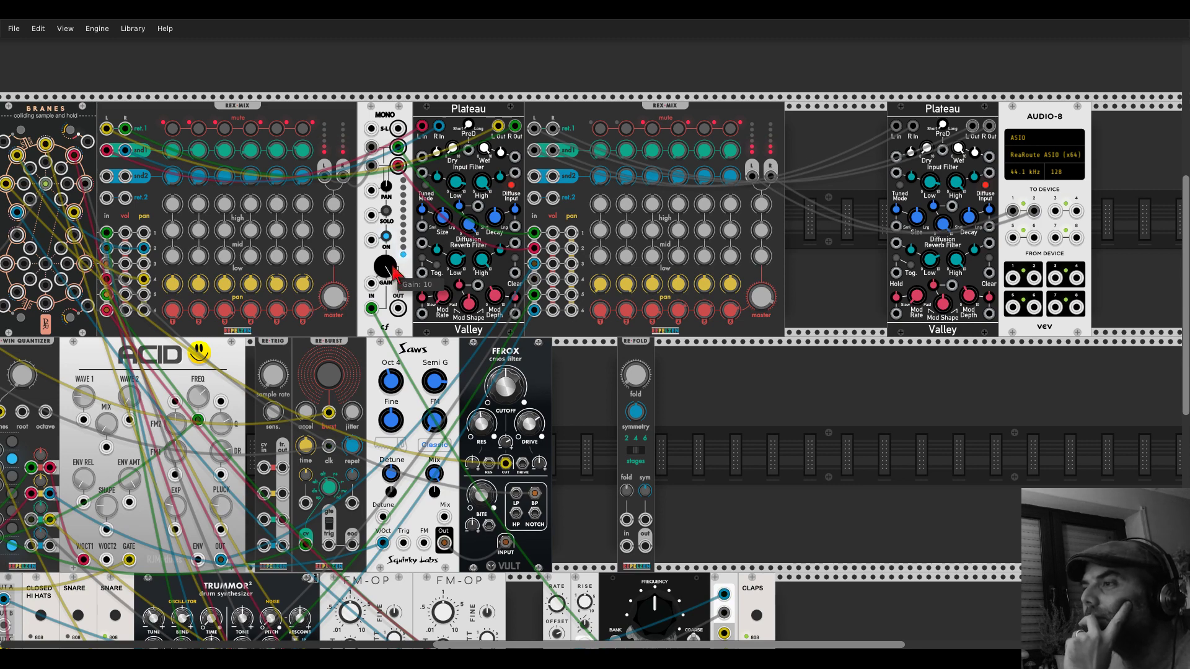
- Move Re-Fold beside Claps, patch it between the Claps output and MONO, and set its folding amount to about 4.1
{"action": "scroll", "coordinate": [816, 505], "scroll_direction": "down", "scroll_amount": 5}
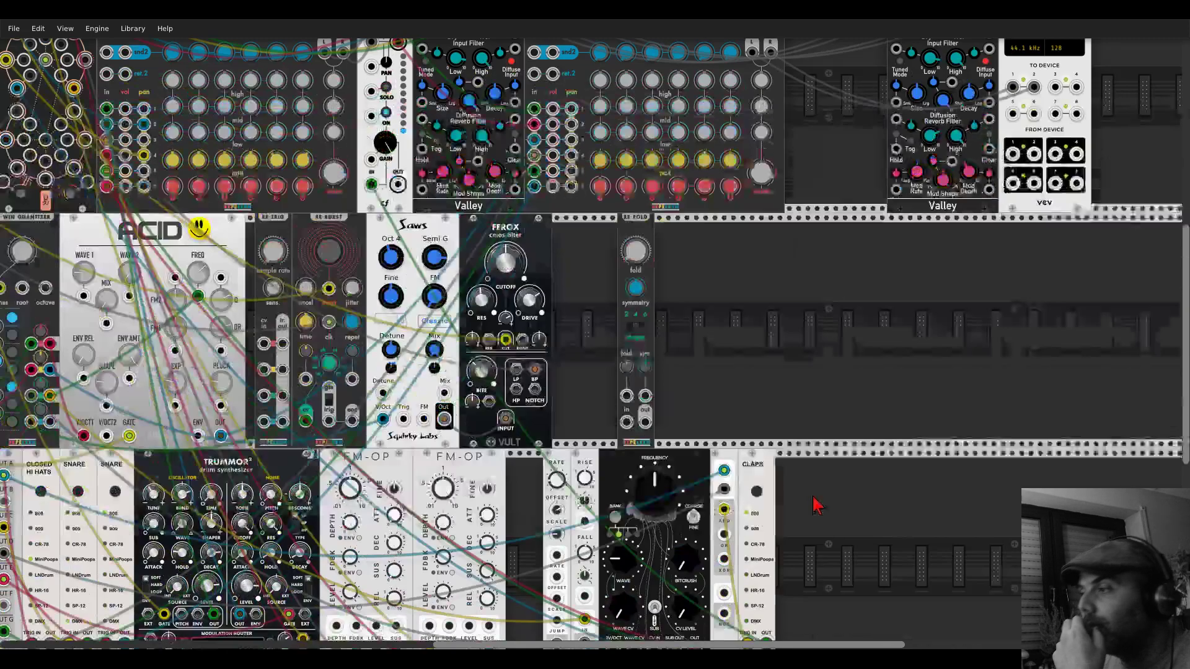
{"action": "left_click_drag", "start_coordinate": [724, 505], "coordinate": [724, 478]}
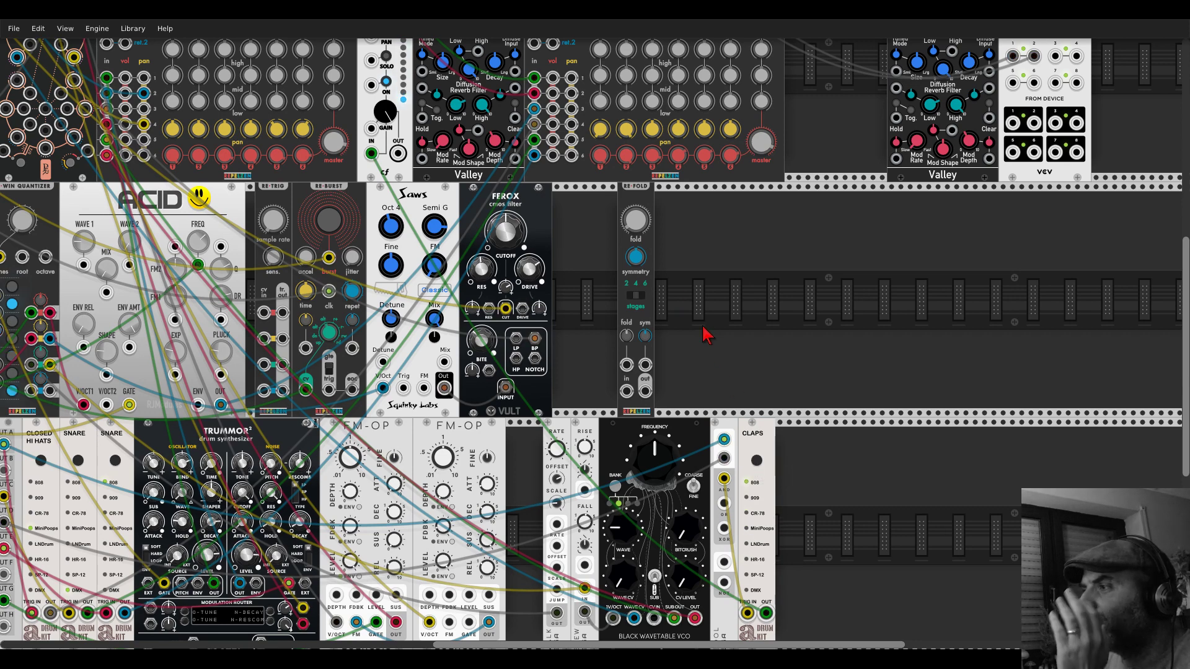
{"action": "left_click_drag", "start_coordinate": [694, 301], "coordinate": [873, 478]}
{"action": "left_click_drag", "start_coordinate": [856, 418], "coordinate": [502, 139]}
{"action": "left_click_drag", "start_coordinate": [480, 186], "coordinate": [640, 422]}
{"action": "left_click_drag", "start_coordinate": [608, 537], "coordinate": [628, 552]}
{"action": "mouse_move", "coordinate": [637, 381]}
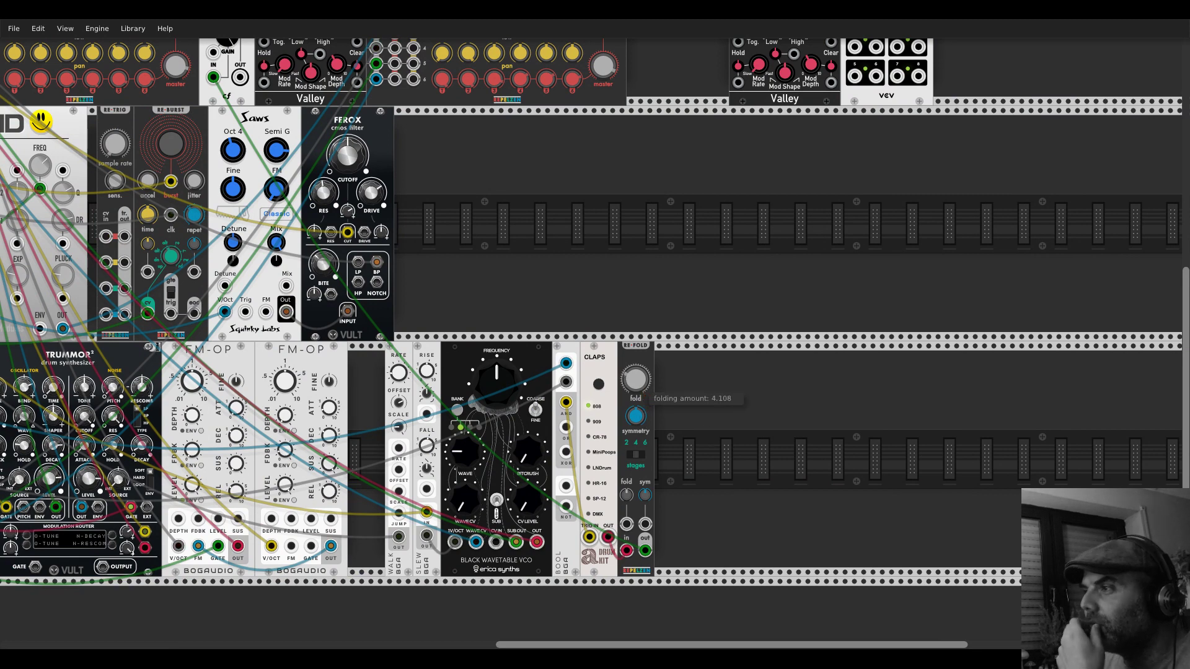
- Lower MONO's gain to about 7.45
{"action": "left_click_drag", "start_coordinate": [510, 154], "coordinate": [903, 486]}
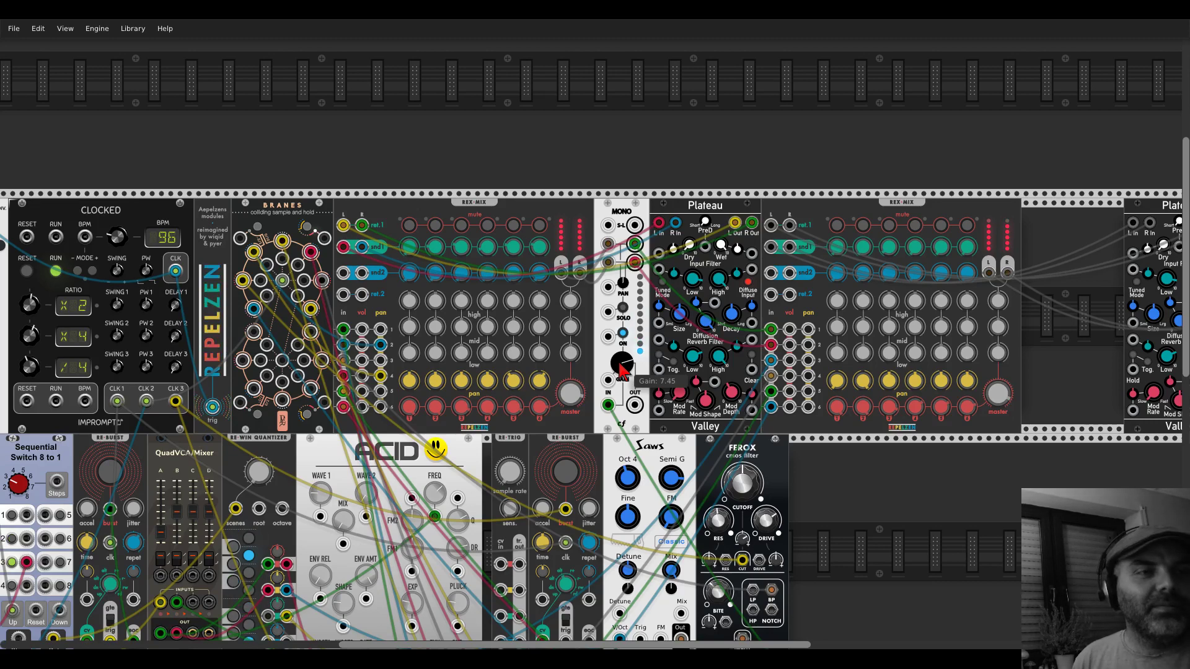
{"action": "left_click_drag", "start_coordinate": [620, 370], "coordinate": [620, 372]}
- Find the Alright Devices Chronoblob delay by searching for "chro" and place it beside Re-Fold
{"action": "scroll", "coordinate": [620, 369], "scroll_direction": "down", "scroll_amount": 2}
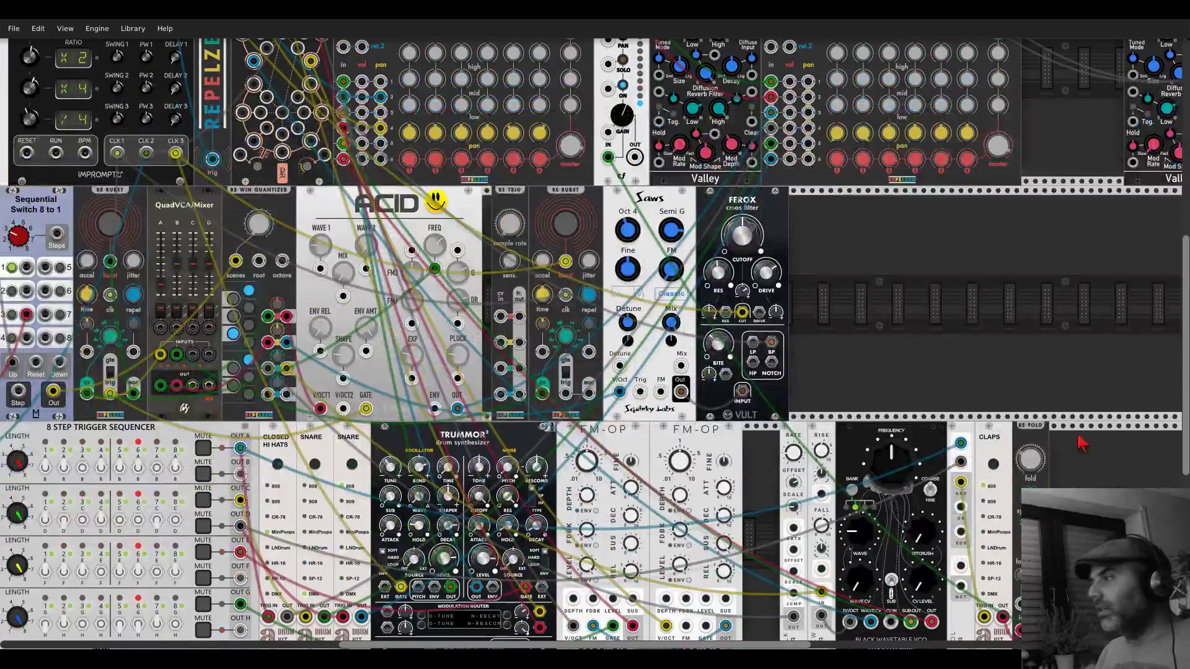
{"action": "scroll", "coordinate": [672, 321], "scroll_direction": "up", "scroll_amount": 3}
{"action": "right_click", "coordinate": [674, 325]}
{"action": "type", "text": "chorn"}
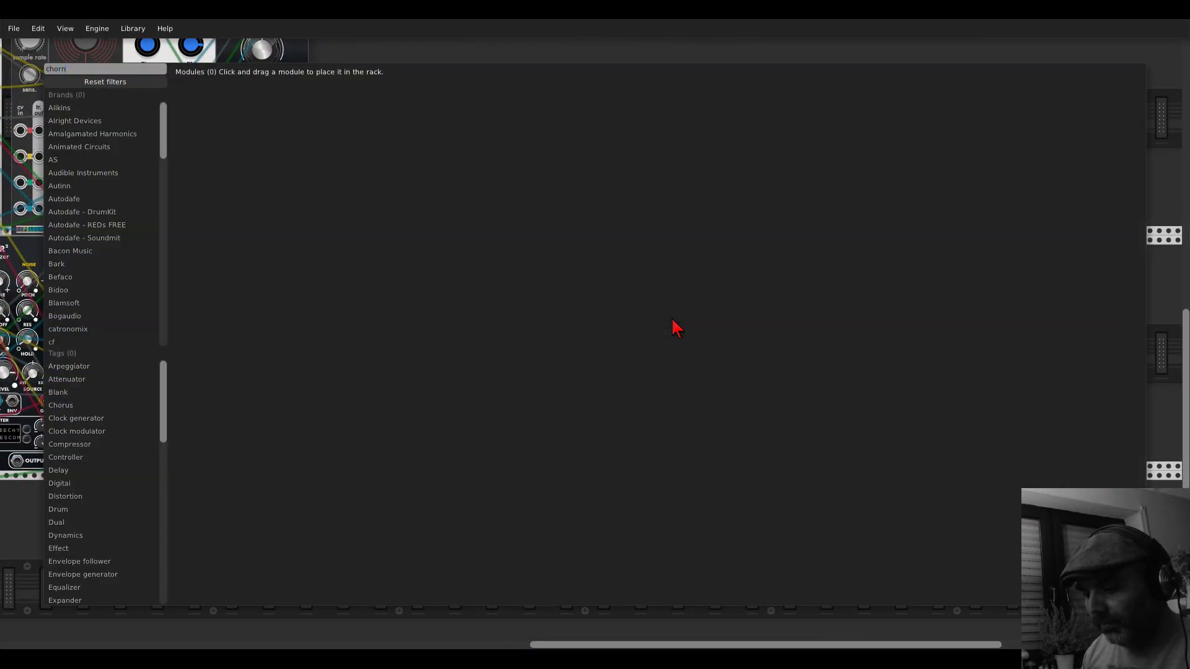
{"action": "type", "text": "o"}
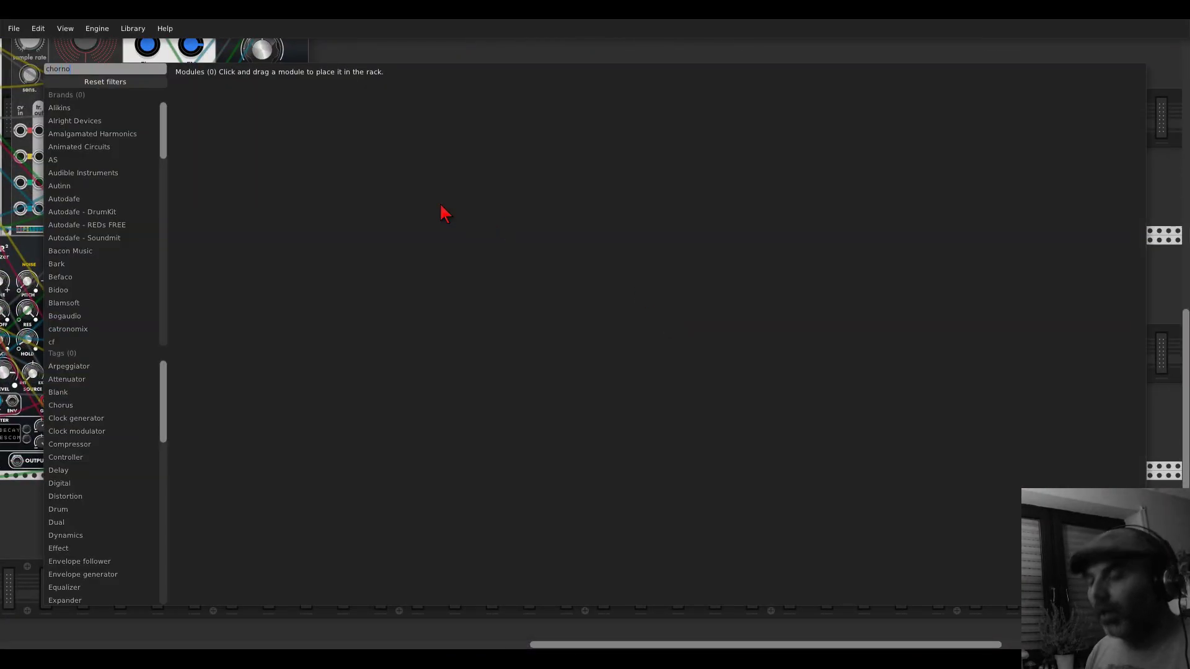
{"action": "key", "text": "BackSpace"}
{"action": "key", "text": "BackSpace"}
{"action": "key", "text": "BackSpace"}
{"action": "key", "text": "BackSpace"}
{"action": "type", "text": "ro"}
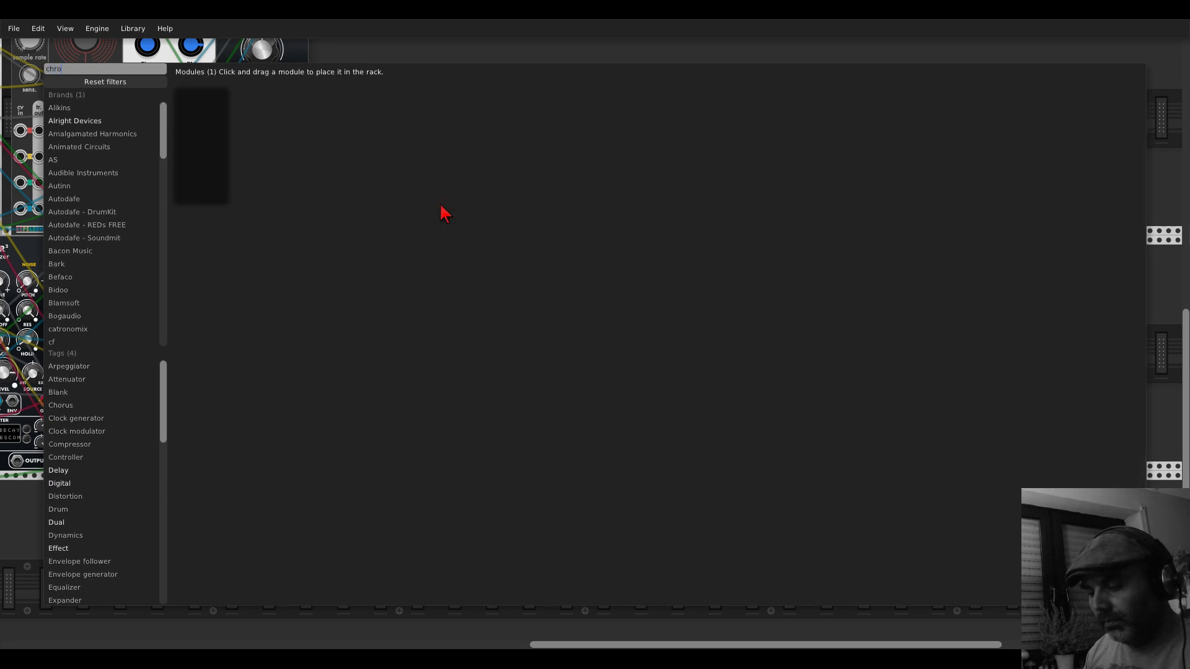
{"action": "left_click_drag", "start_coordinate": [202, 143], "coordinate": [592, 362]}
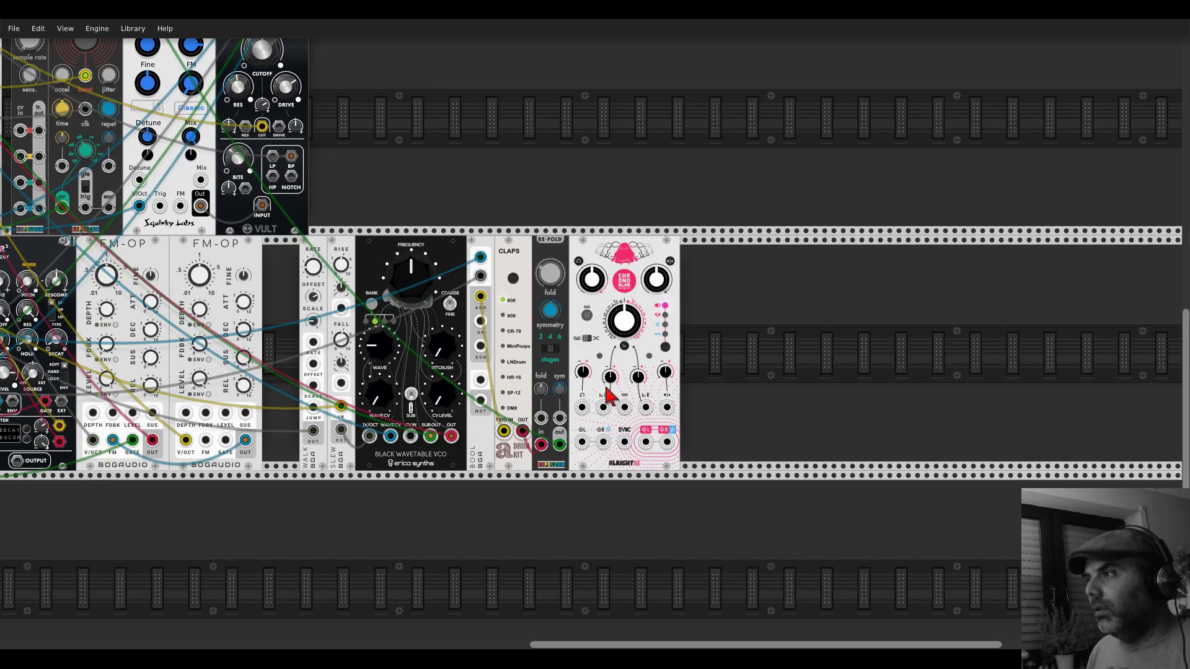
- Change Chronoblob's delay mode and patch it between Re-Fold's output and MONO, using its left input and left output
{"action": "left_click", "coordinate": [664, 350]}
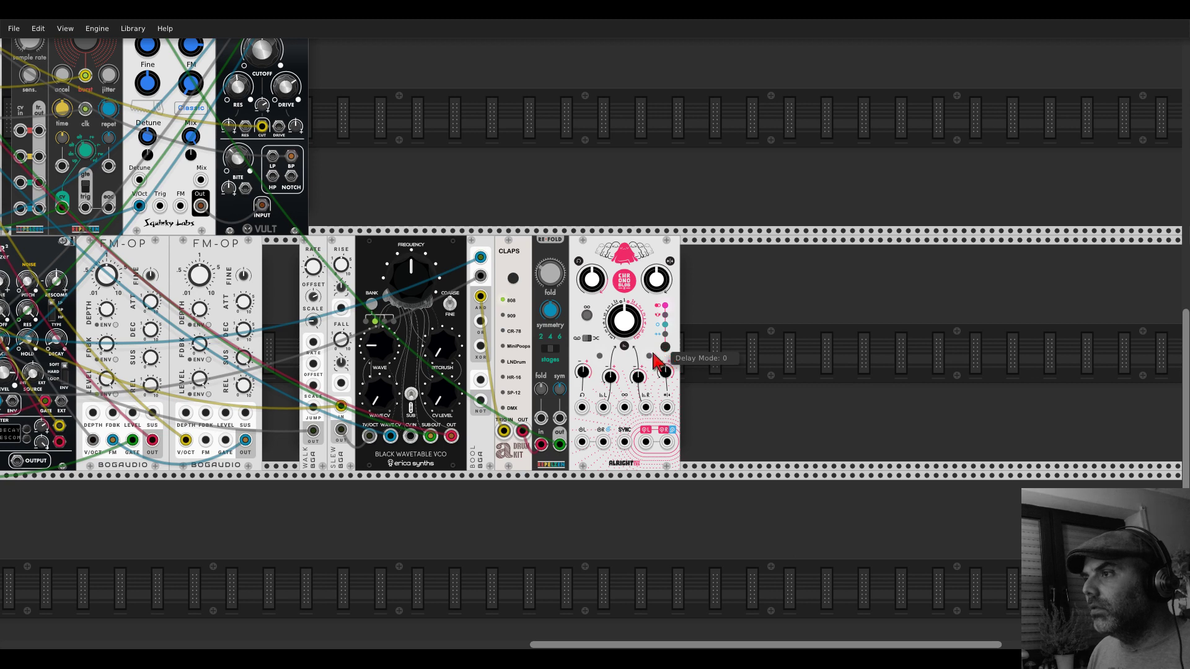
{"action": "mouse_move", "coordinate": [559, 445]}
{"action": "left_mouse_down"}
{"action": "mouse_move", "coordinate": [645, 442]}
{"action": "mouse_move", "coordinate": [560, 445]}
{"action": "left_mouse_up"}
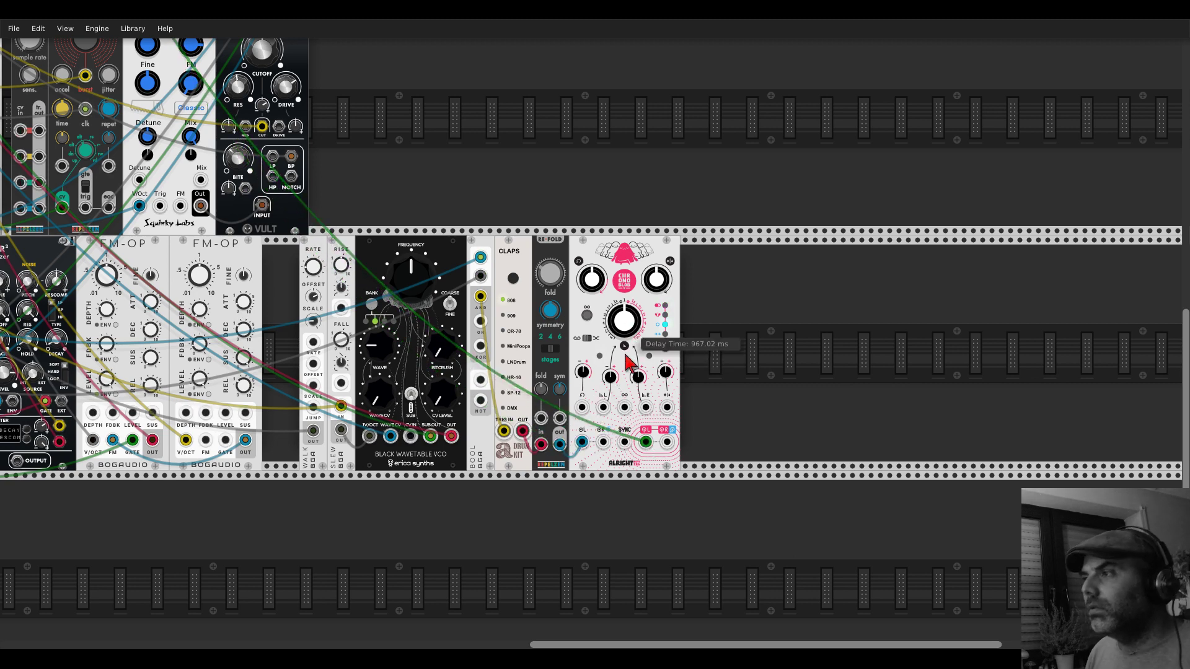
- Patch a CLOCKED clock output into Chronoblob's SYNC input
{"action": "scroll", "coordinate": [619, 426], "scroll_direction": "down", "scroll_amount": 5}
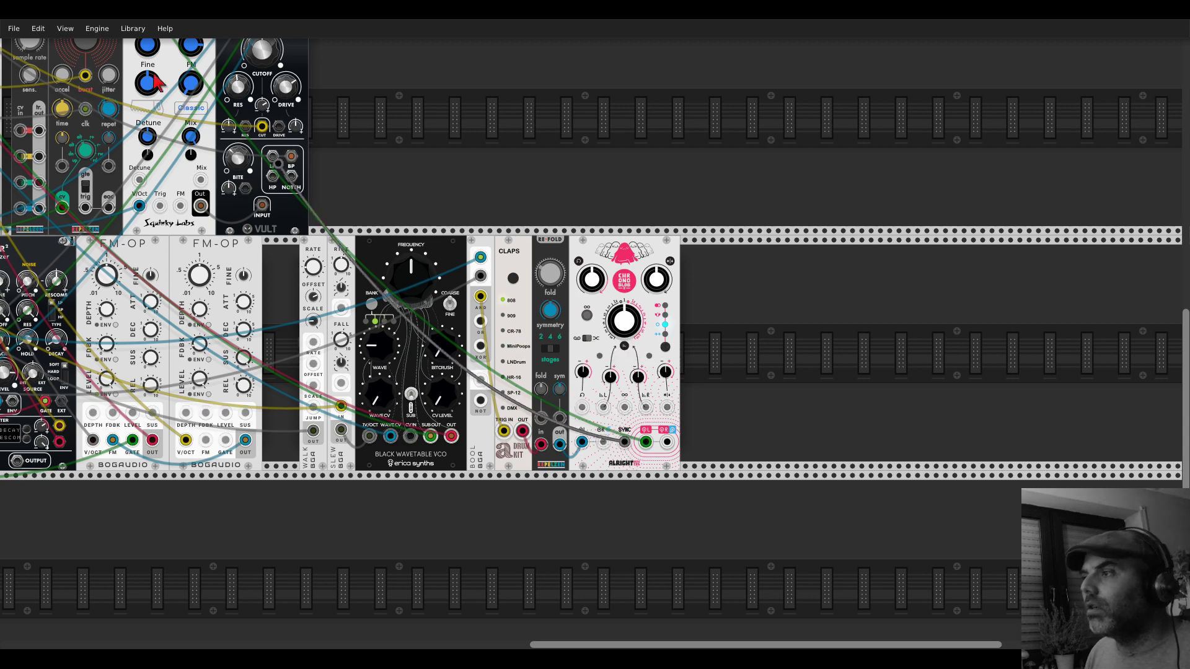
{"action": "scroll", "coordinate": [595, 334], "scroll_direction": "up", "scroll_amount": 5}
{"action": "scroll", "coordinate": [620, 403], "scroll_direction": "left", "scroll_amount": 2}
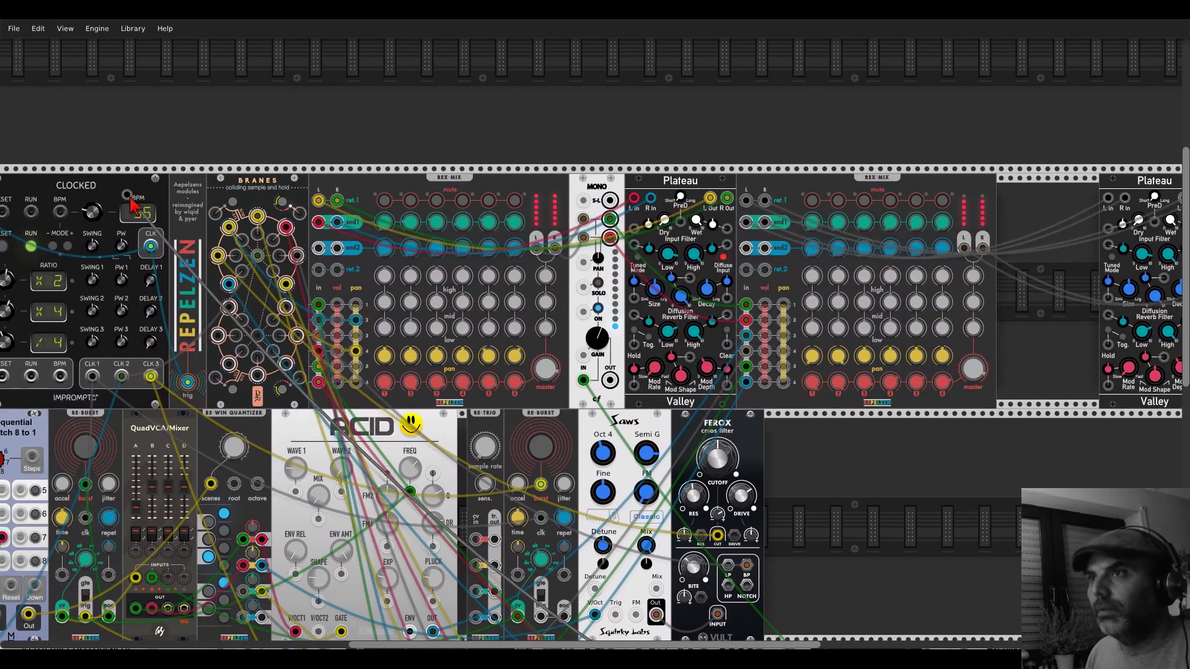
{"action": "scroll", "coordinate": [706, 403], "scroll_direction": "down", "scroll_amount": 4}
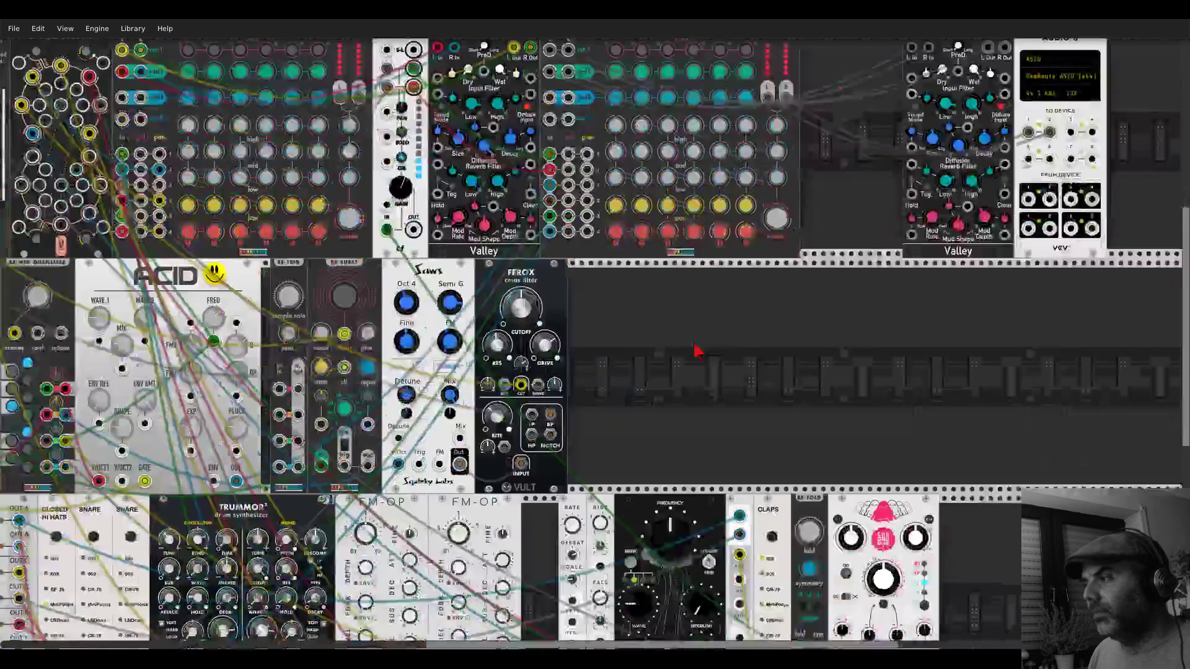
{"action": "scroll", "coordinate": [502, 149], "scroll_direction": "up", "scroll_amount": 4}
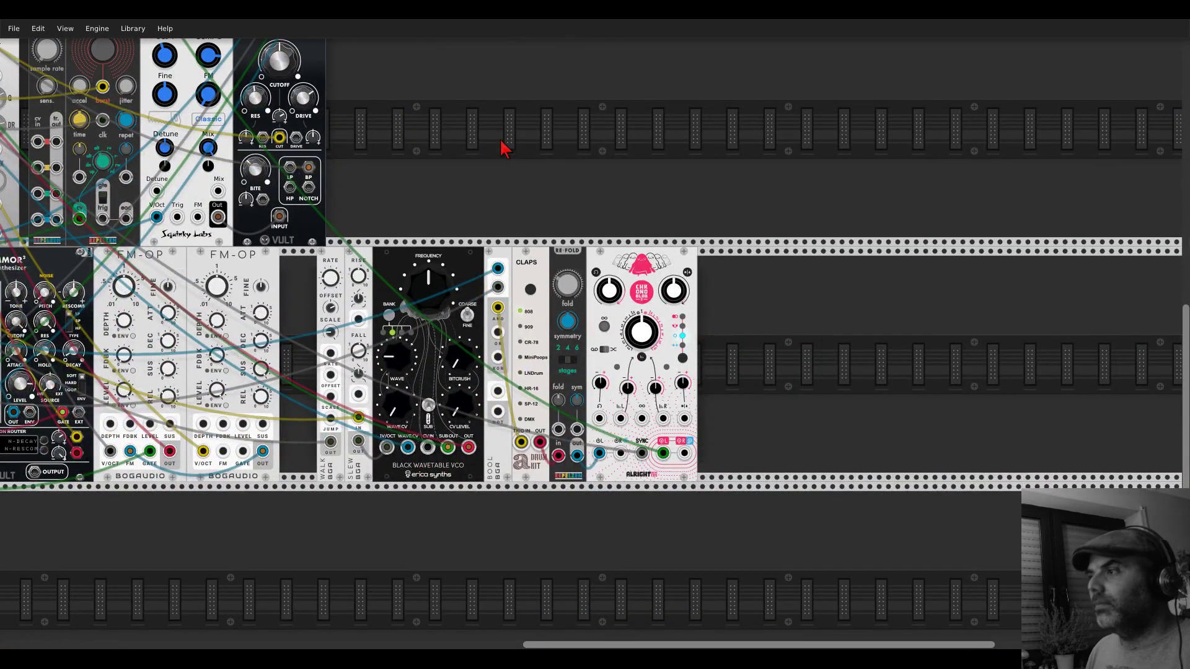
- Adjust Chronoblob's delay time and dry/wet mix, and set its feedback to about 34%
{"action": "mouse_move", "coordinate": [643, 330]}
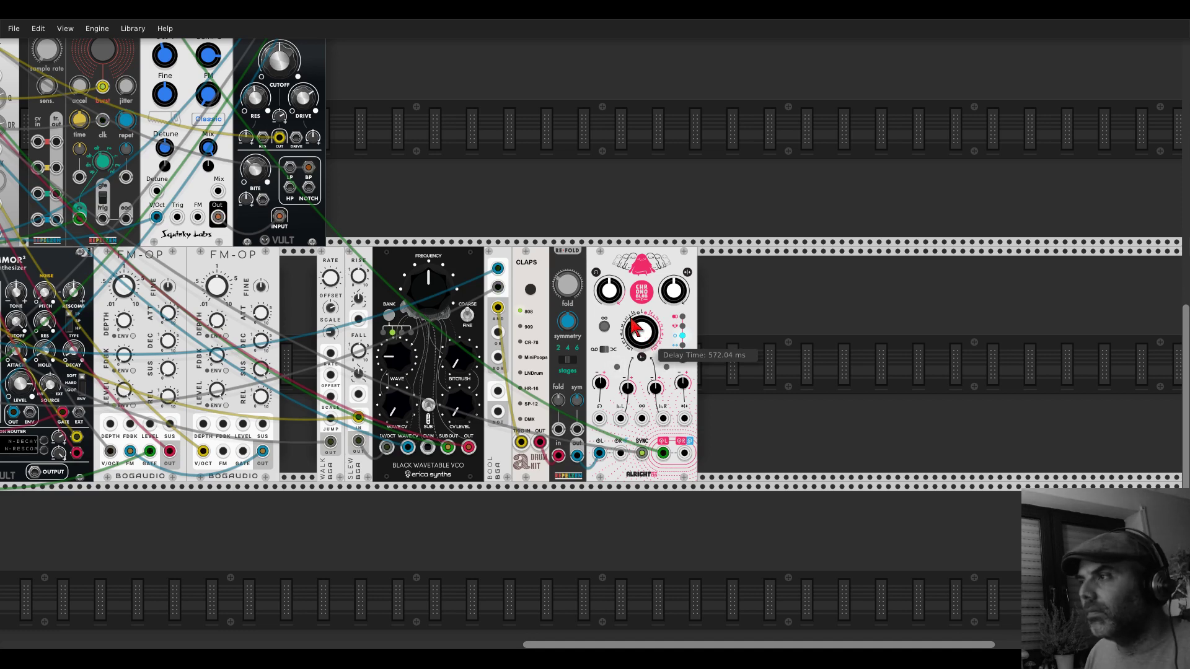
{"action": "mouse_move", "coordinate": [673, 291]}
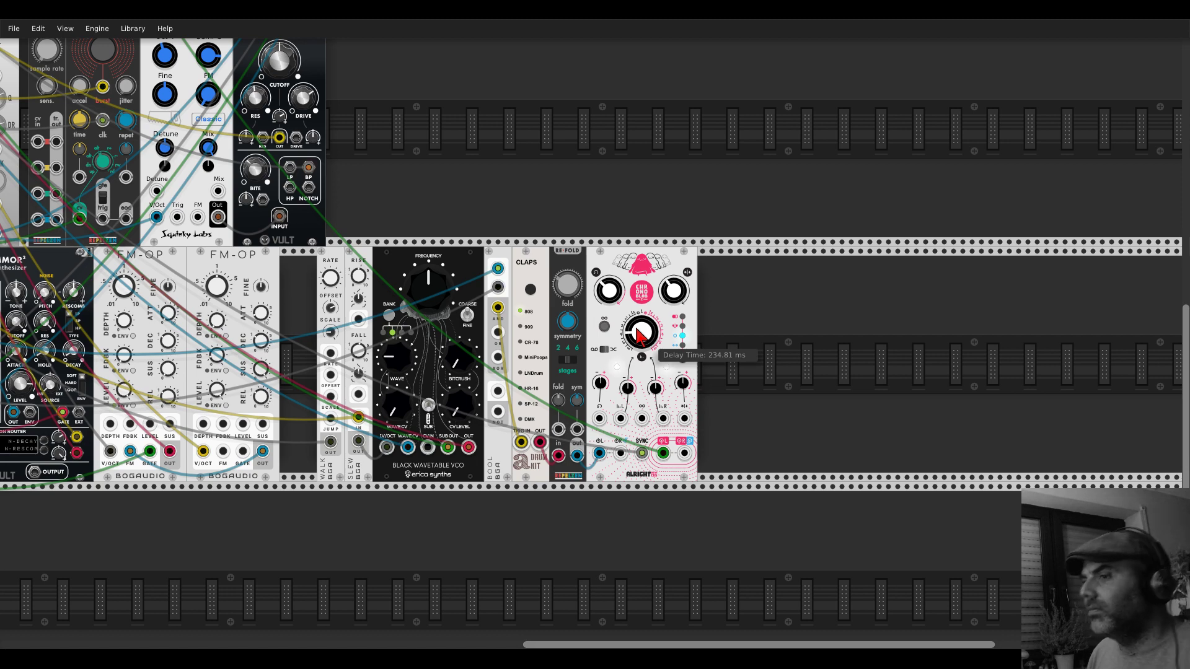
{"action": "left_click_drag", "start_coordinate": [607, 289], "coordinate": [607, 285]}
{"action": "left_click_drag", "start_coordinate": [680, 291], "coordinate": [680, 288]}
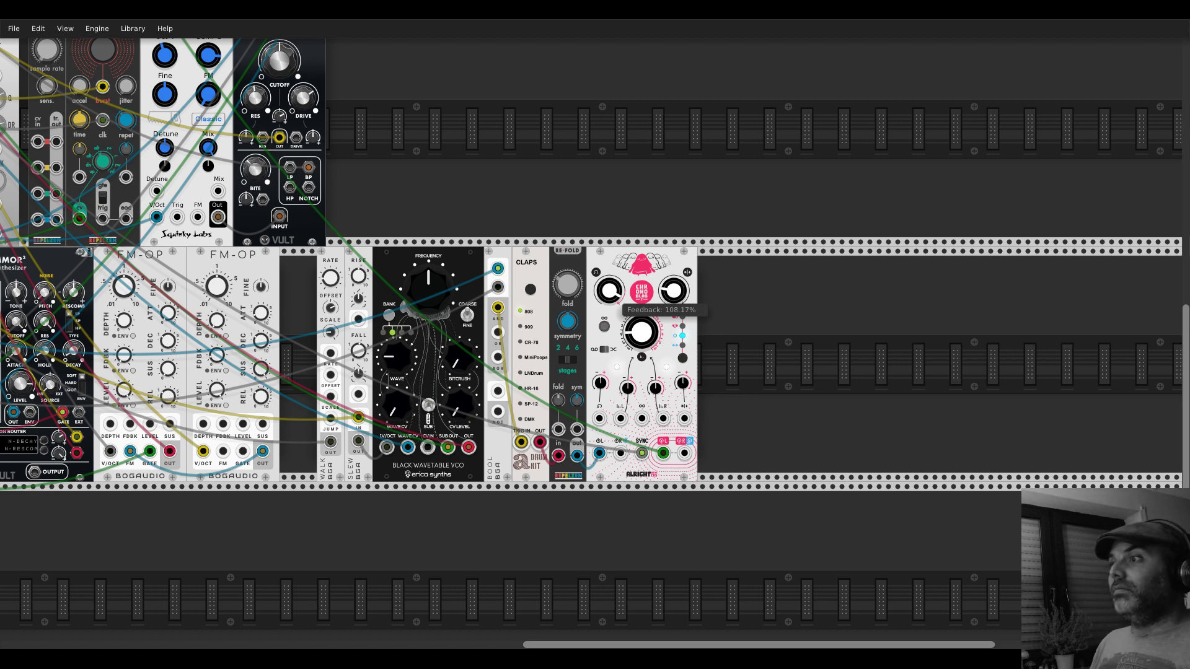
{"action": "left_click_drag", "start_coordinate": [641, 332], "coordinate": [641, 362]}
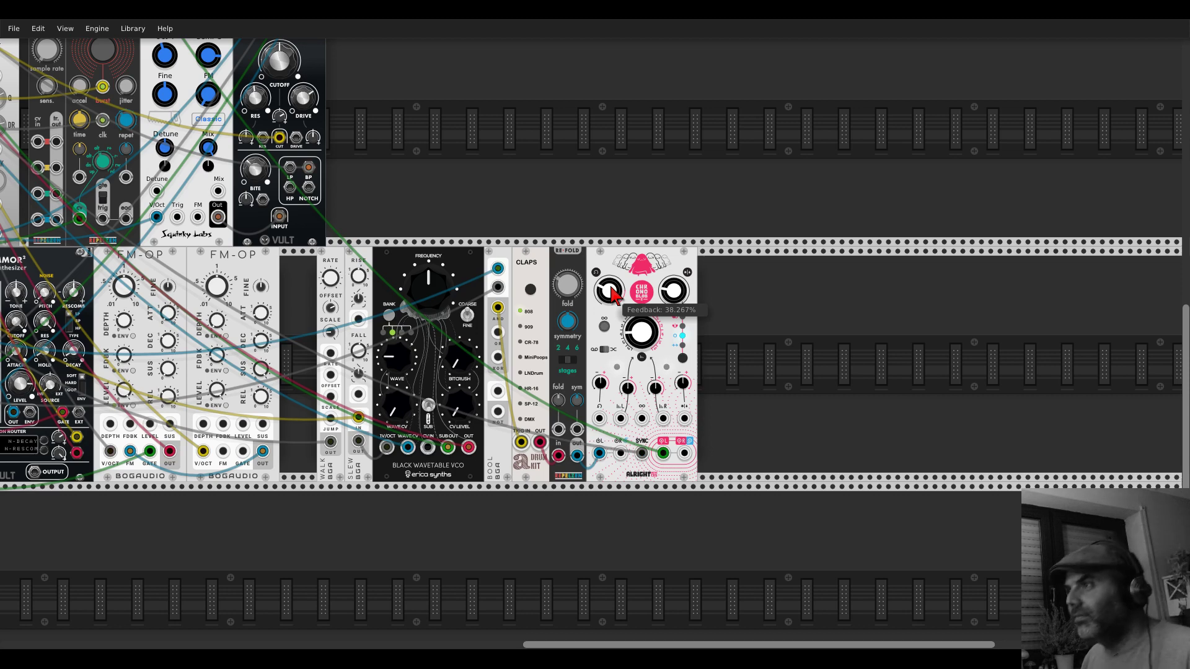
{"action": "left_click_drag", "start_coordinate": [614, 296], "coordinate": [614, 261]}
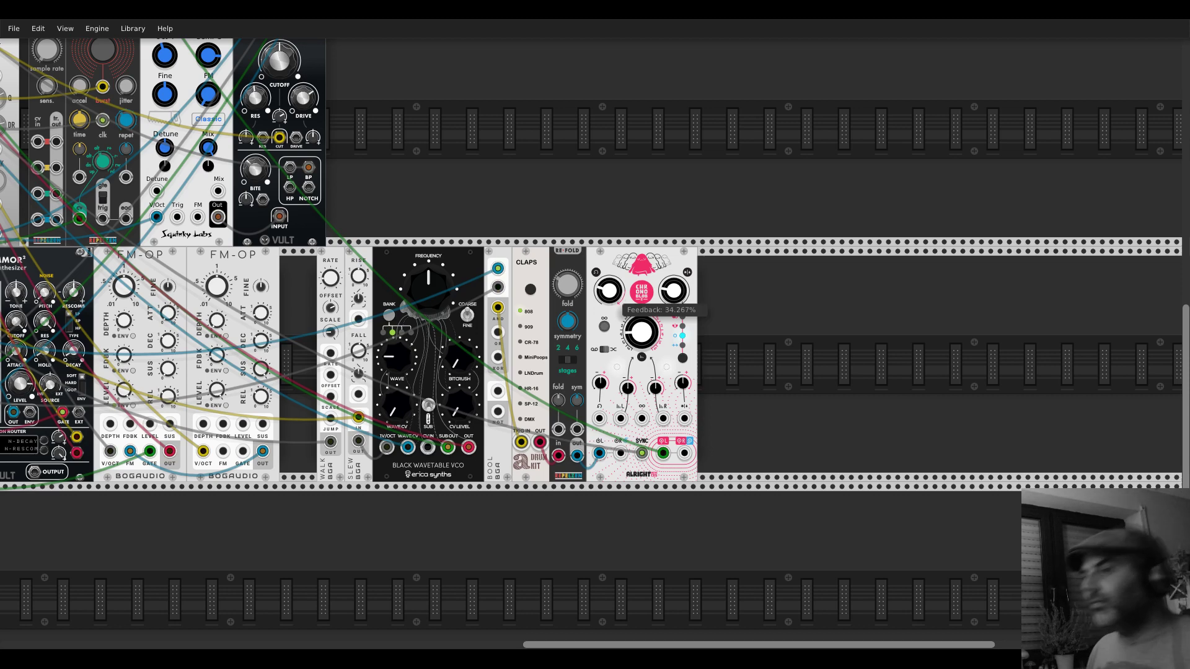
{"action": "mouse_move", "coordinate": [641, 332]}
{"action": "left_mouse_down"}
{"action": "mouse_move", "coordinate": [641, 304]}
{"action": "mouse_move", "coordinate": [641, 329]}
{"action": "left_mouse_up"}
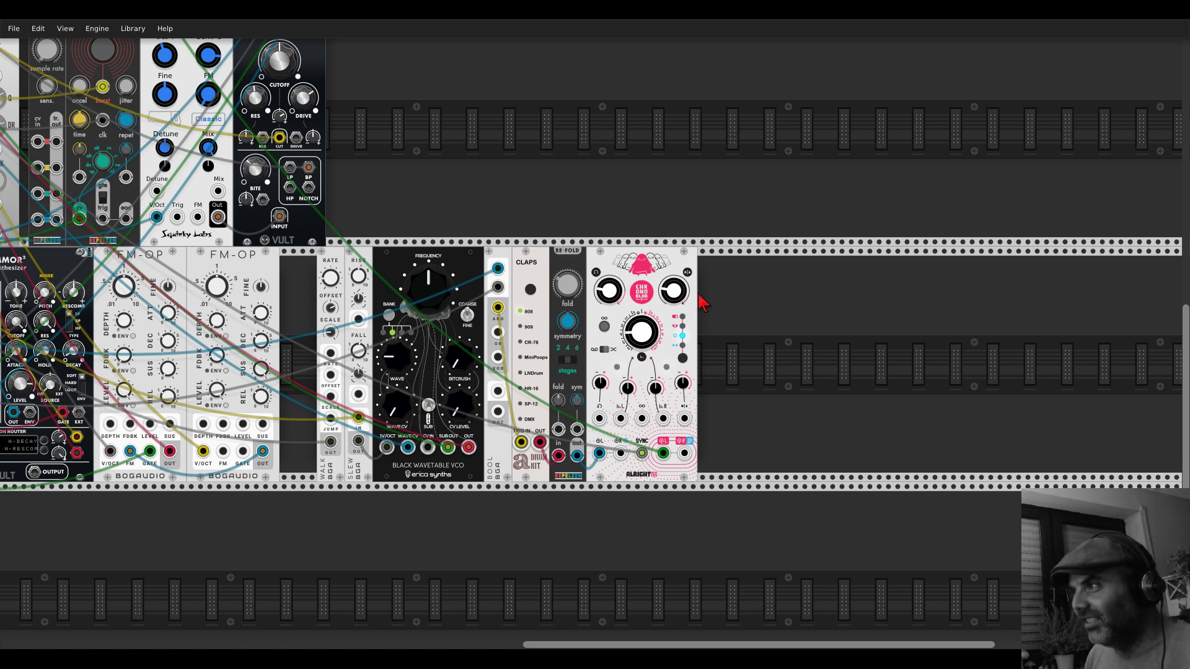
- Add the Bogaudio ADDR-SEQ module beside Chronoblob and patch a clock signal into its CLOCK input
{"action": "right_click", "coordinate": [725, 310]}
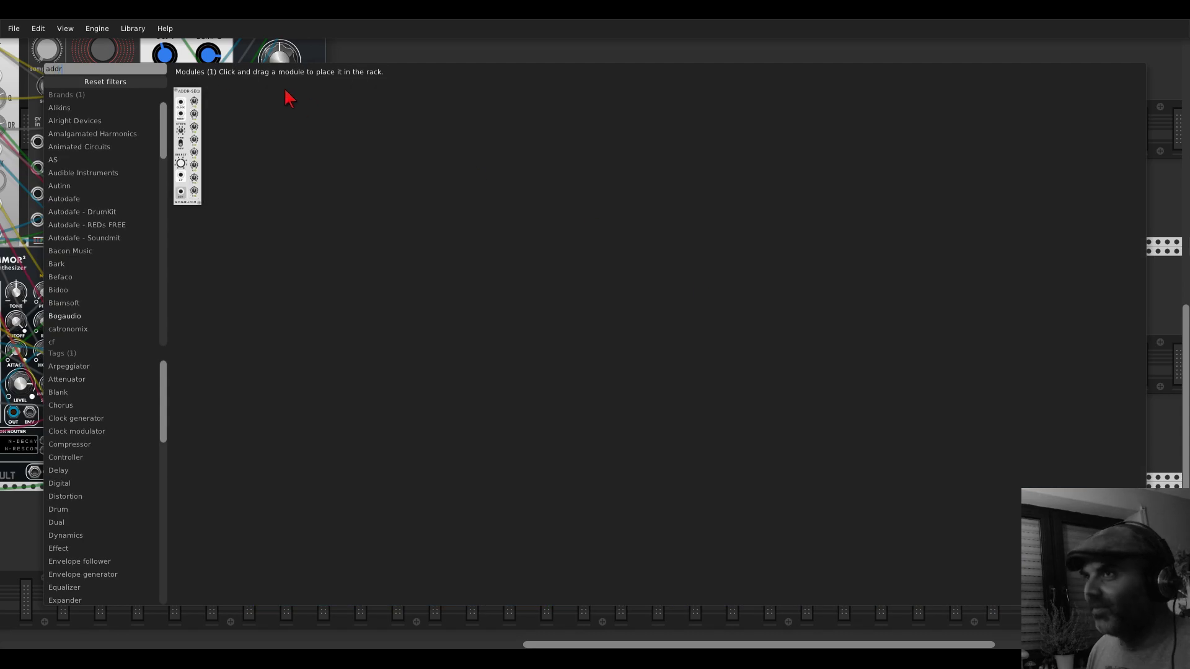
{"action": "key", "text": "Escape"}
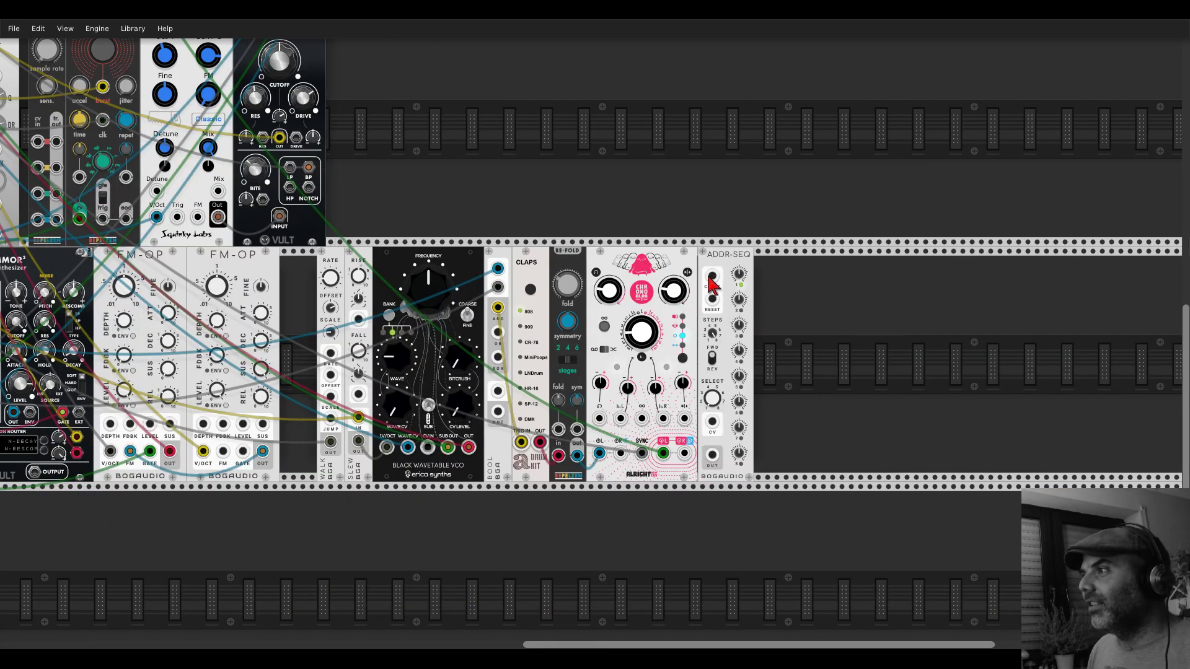
{"action": "left_click_drag", "start_coordinate": [640, 295], "coordinate": [947, 608]}
{"action": "left_click_drag", "start_coordinate": [5, 20], "coordinate": [640, 138]}
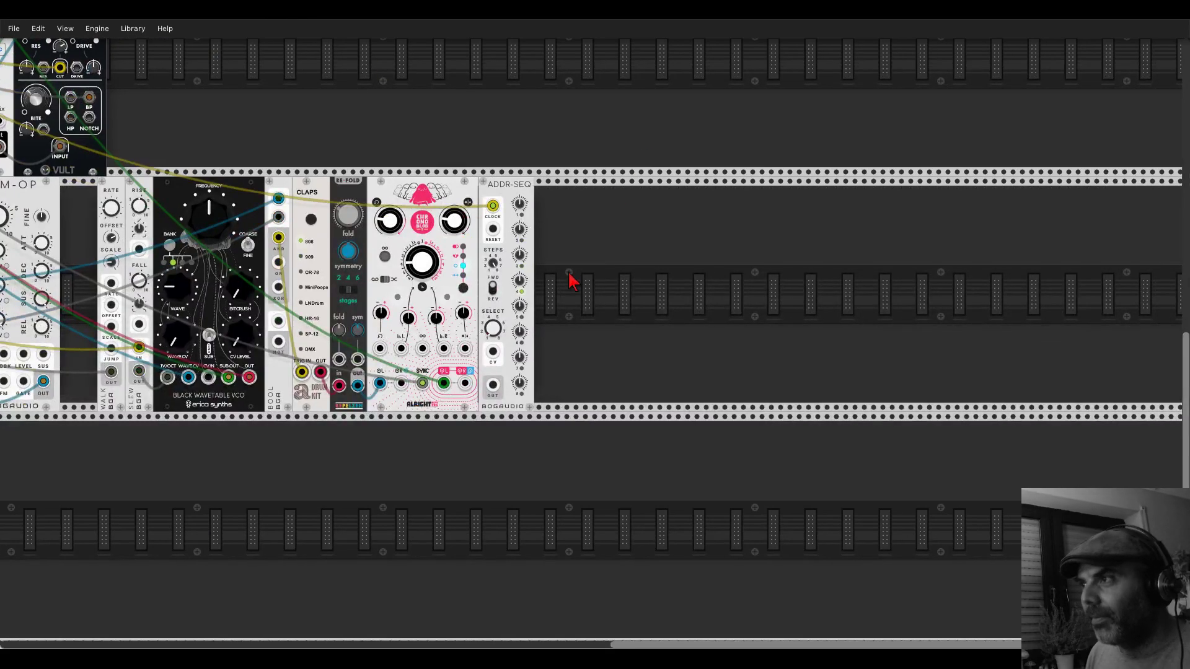
{"action": "left_click_drag", "start_coordinate": [566, 303], "coordinate": [694, 300]}
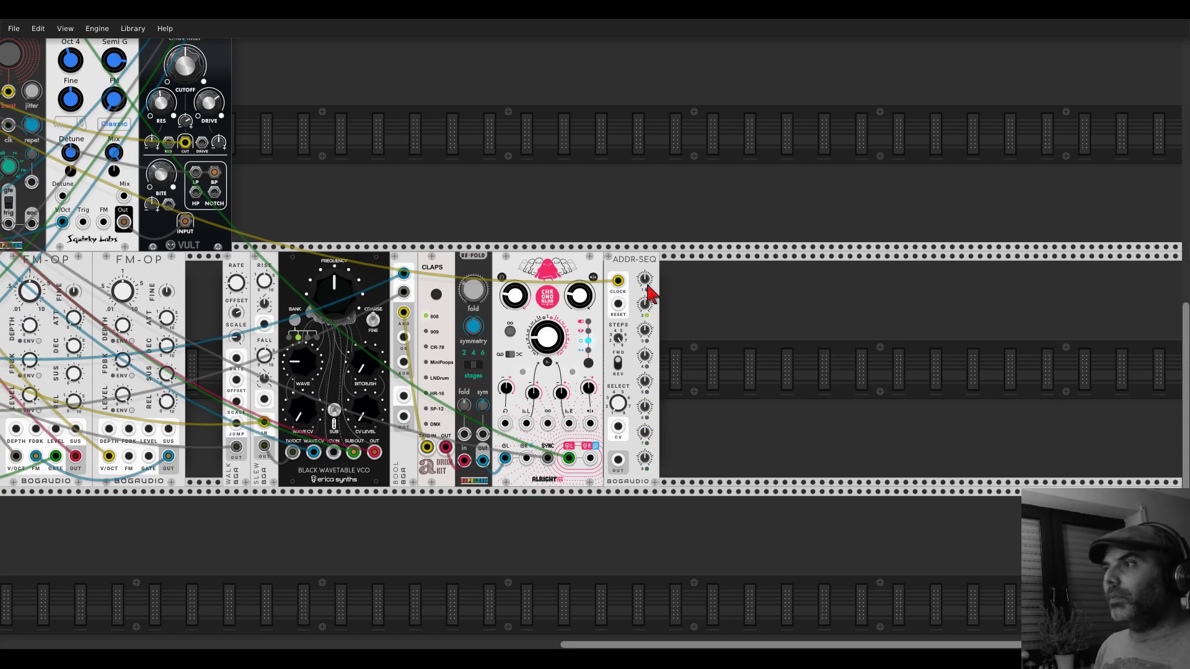
- Raise ADDR-SEQ's first step value and patch its output into Chronoblob's feedback CV input
{"action": "left_click_drag", "start_coordinate": [645, 280], "coordinate": [644, 254]}
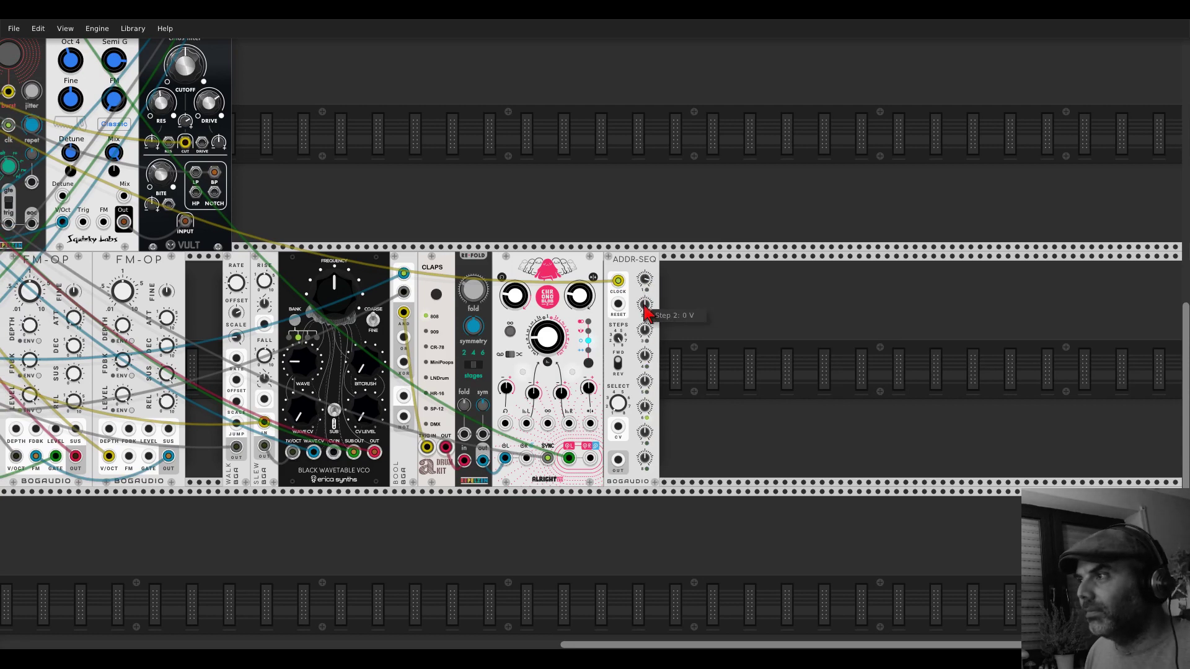
{"action": "left_click_drag", "start_coordinate": [618, 462], "coordinate": [505, 424]}
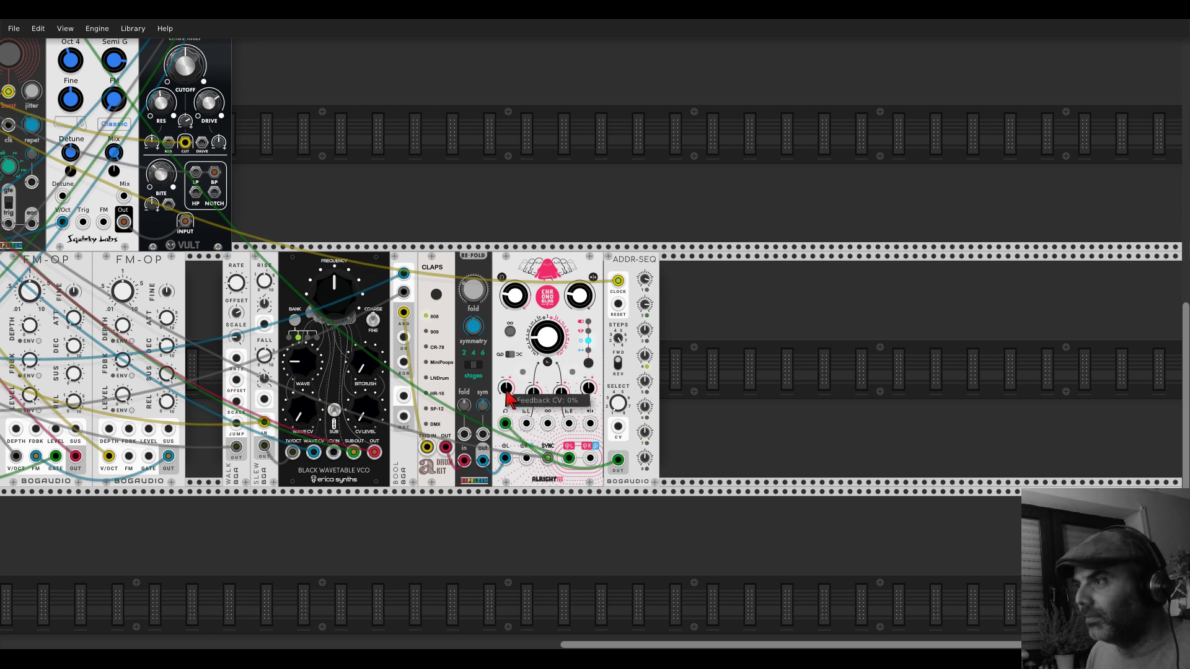
{"action": "scroll", "coordinate": [506, 424], "scroll_direction": "up", "scroll_amount": 1}
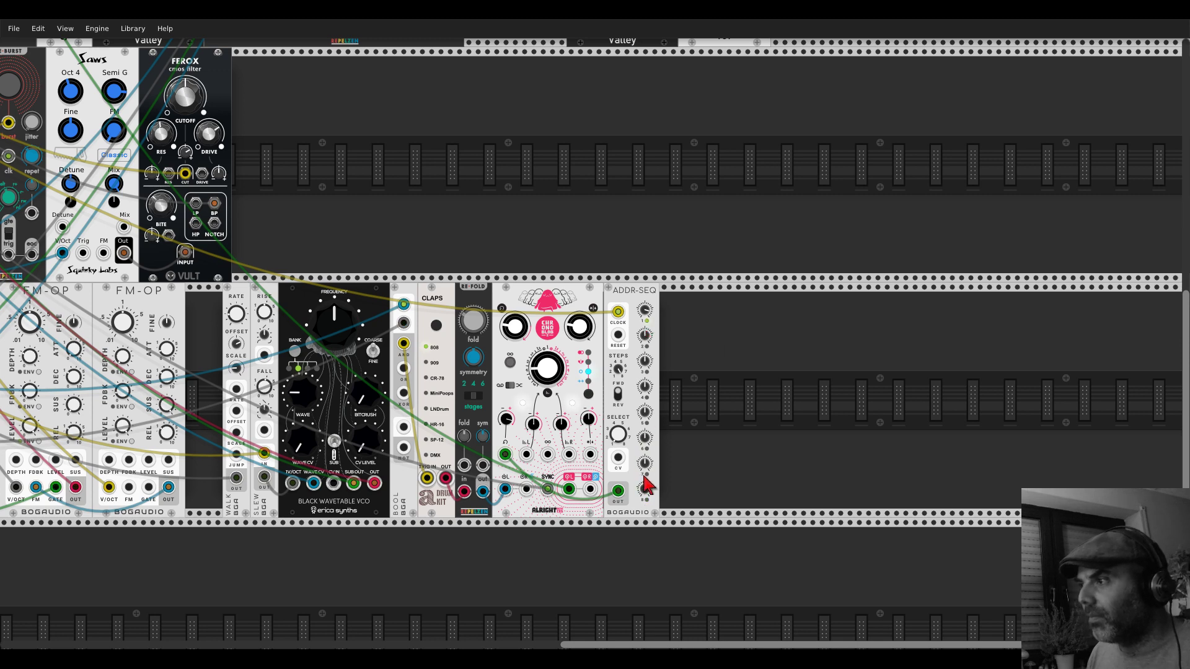
{"action": "mouse_move", "coordinate": [645, 490]}
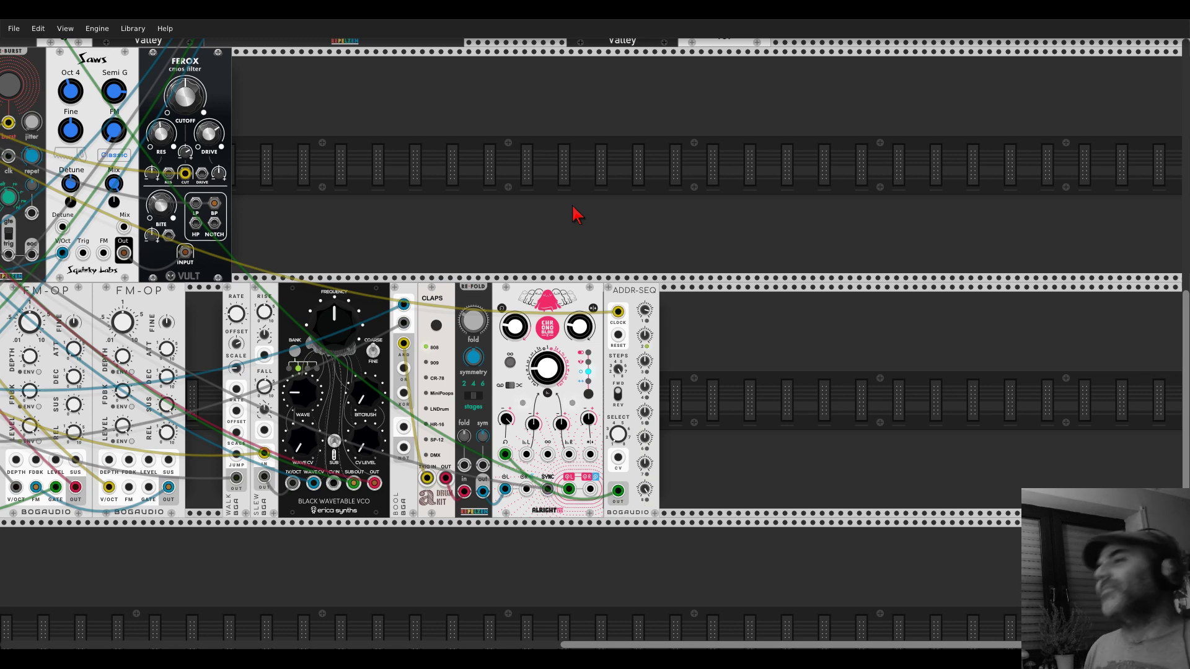
{"action": "scroll", "coordinate": [571, 205], "scroll_direction": "down", "scroll_amount": 5}
{"action": "scroll", "coordinate": [600, 204], "scroll_direction": "left", "scroll_amount": 5}
{"action": "scroll", "coordinate": [726, 269], "scroll_direction": "up", "scroll_amount": 2}
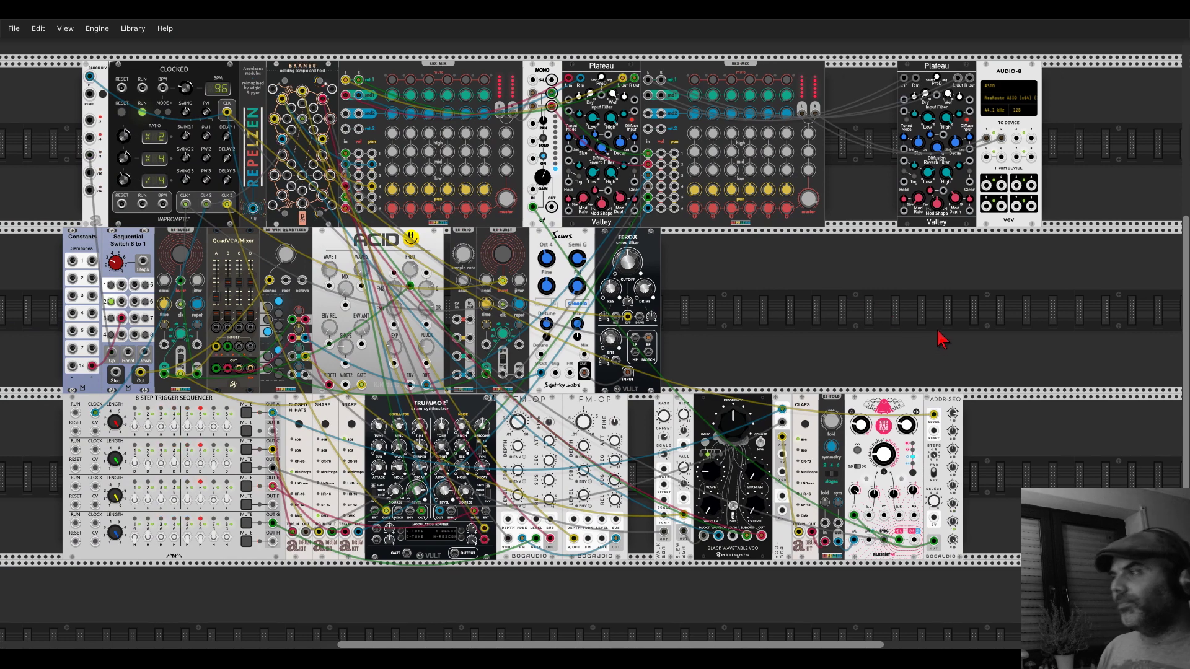
- Find Phaser FX by searching "phas", add it beside ADDR-SEQ, and route Chronoblob's right output through it back into the right input
{"action": "scroll", "coordinate": [818, 486], "scroll_direction": "up", "scroll_amount": 3}
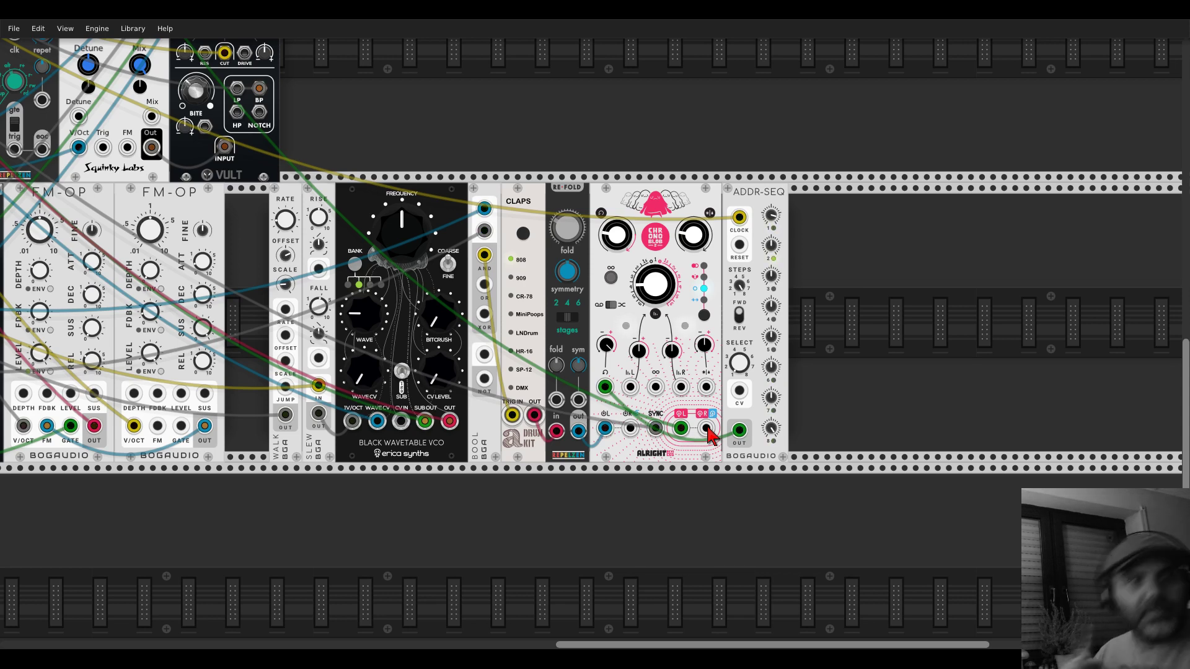
{"action": "right_click", "coordinate": [821, 323]}
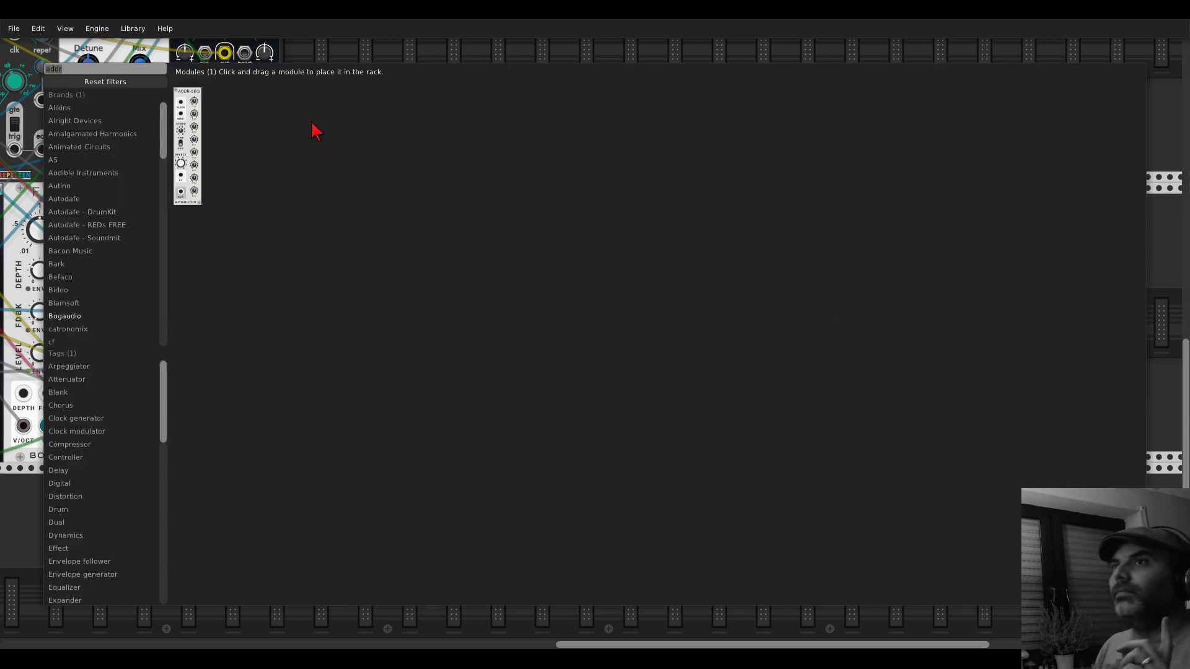
{"action": "left_click", "coordinate": [155, 93]}
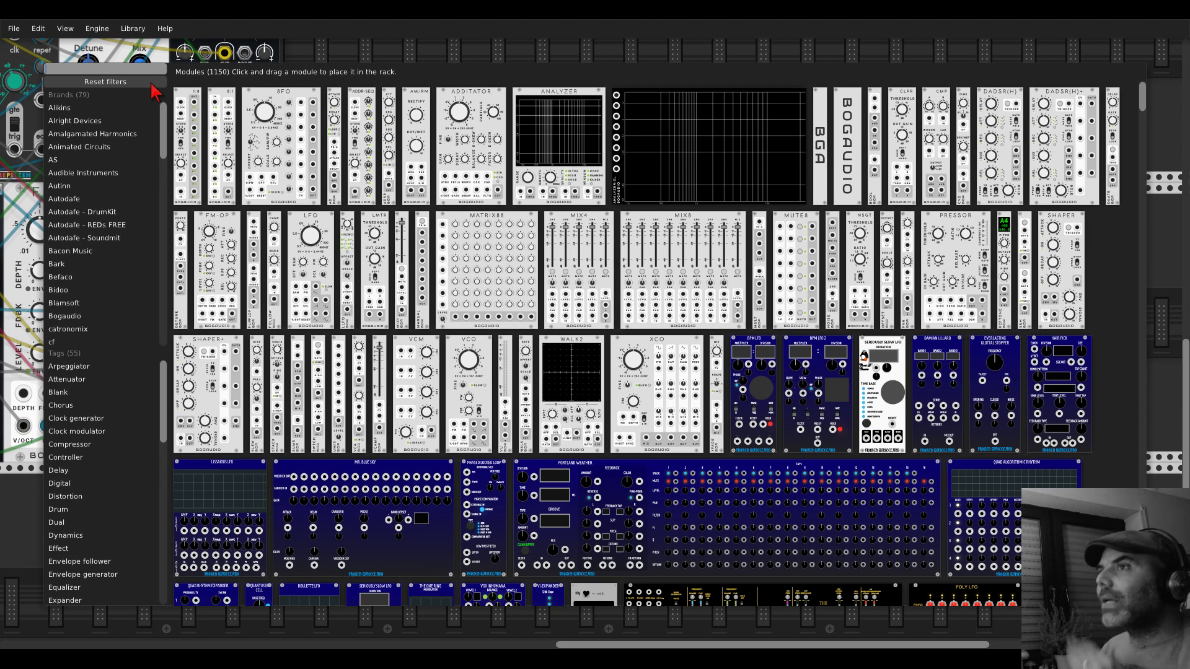
{"action": "scroll", "coordinate": [397, 279], "scroll_direction": "down", "scroll_amount": 10}
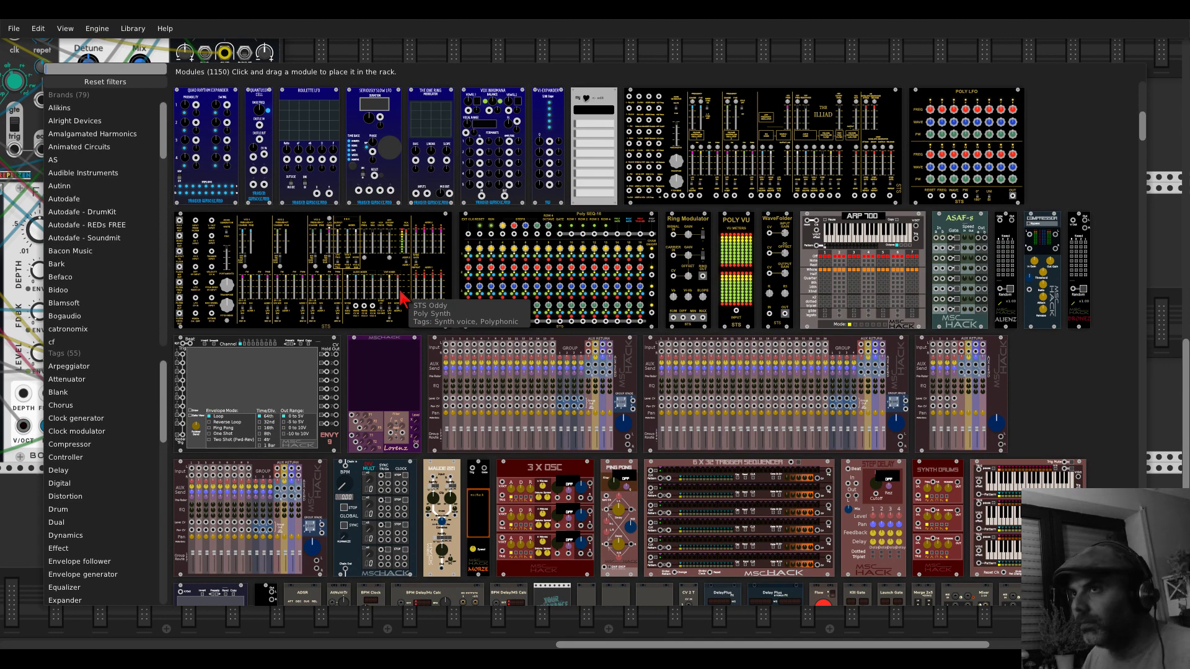
{"action": "type", "text": "phas"}
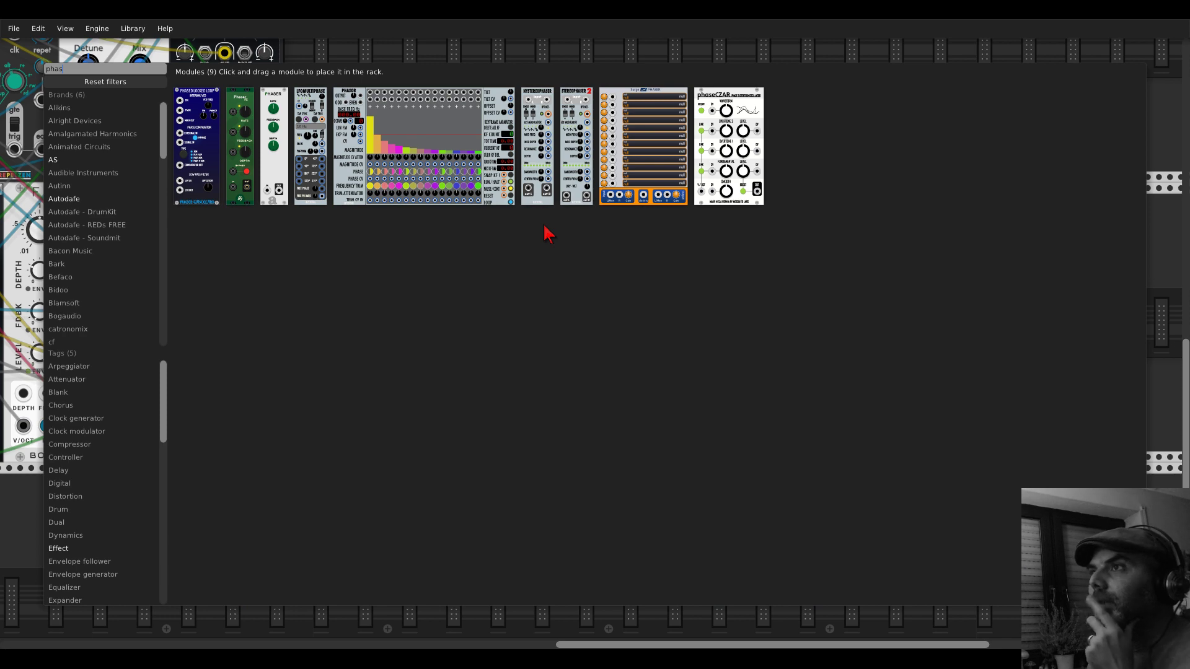
{"action": "left_click", "coordinate": [240, 146]}
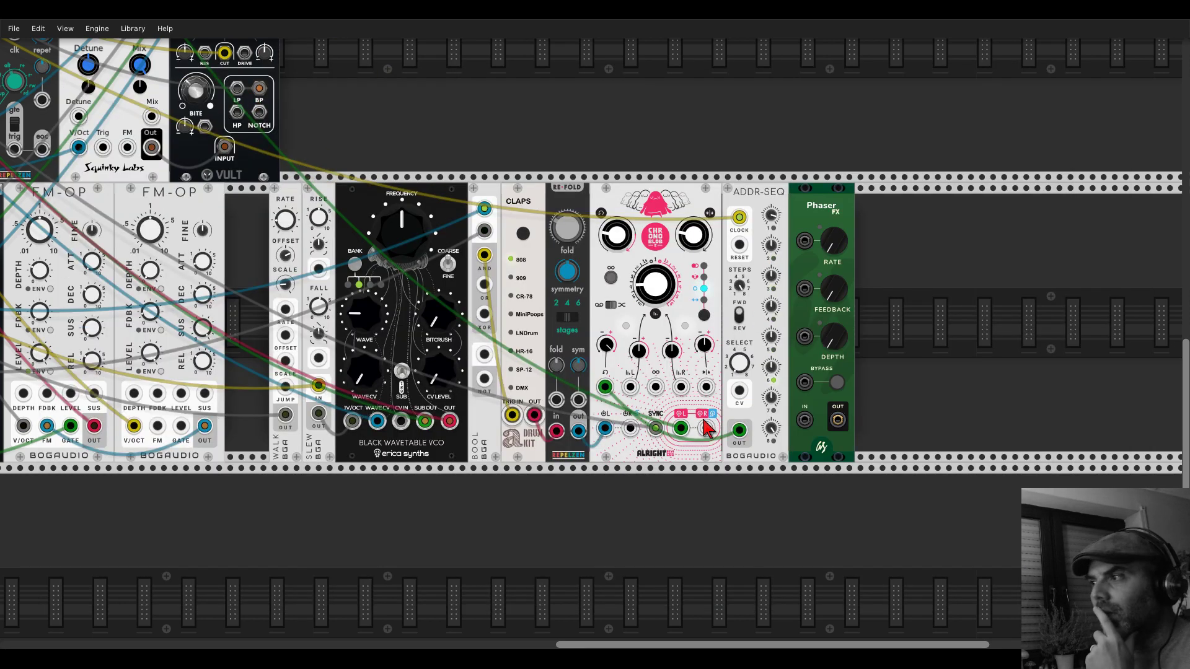
{"action": "left_click_drag", "start_coordinate": [707, 428], "coordinate": [630, 427]}
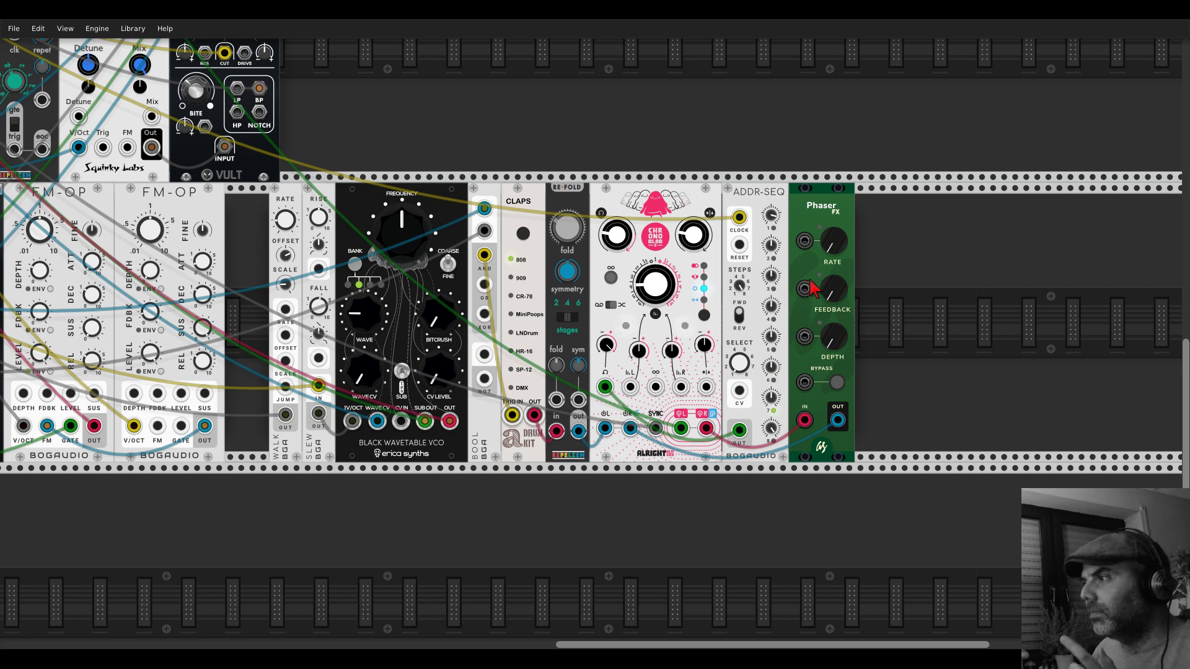
- Adjust Phaser FX's rate and depth, and raise its feedback to about 30%
{"action": "left_click_drag", "start_coordinate": [836, 343], "coordinate": [836, 344]}
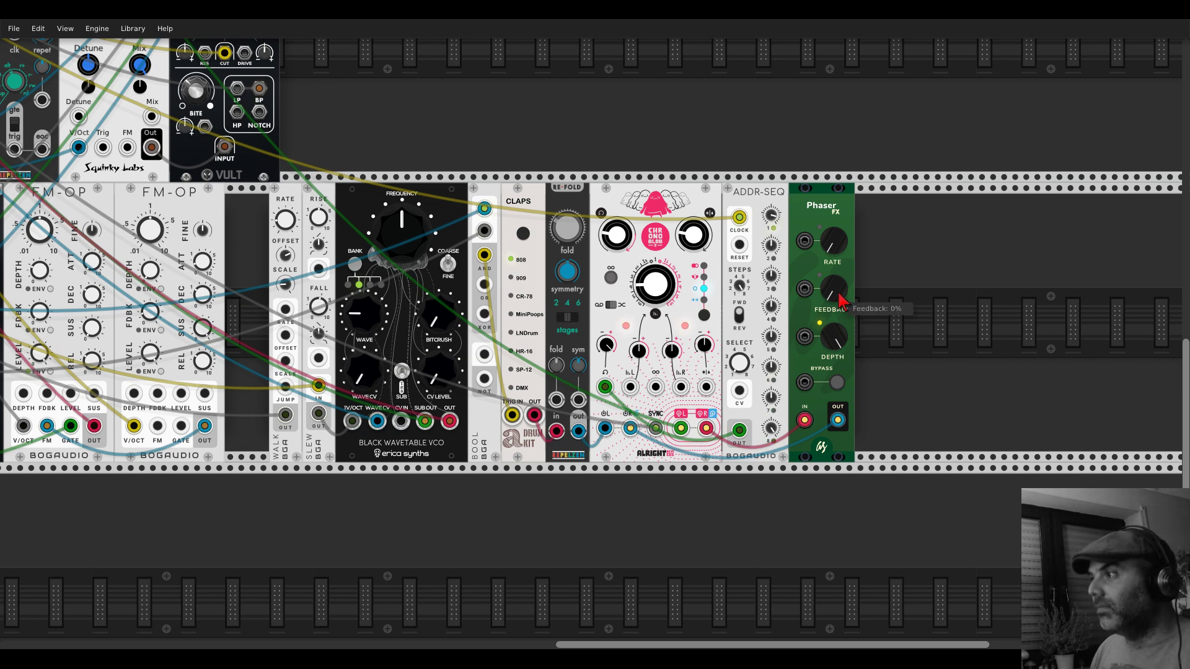
{"action": "left_click_drag", "start_coordinate": [836, 339], "coordinate": [835, 341]}
{"action": "left_click_drag", "start_coordinate": [833, 241], "coordinate": [834, 244]}
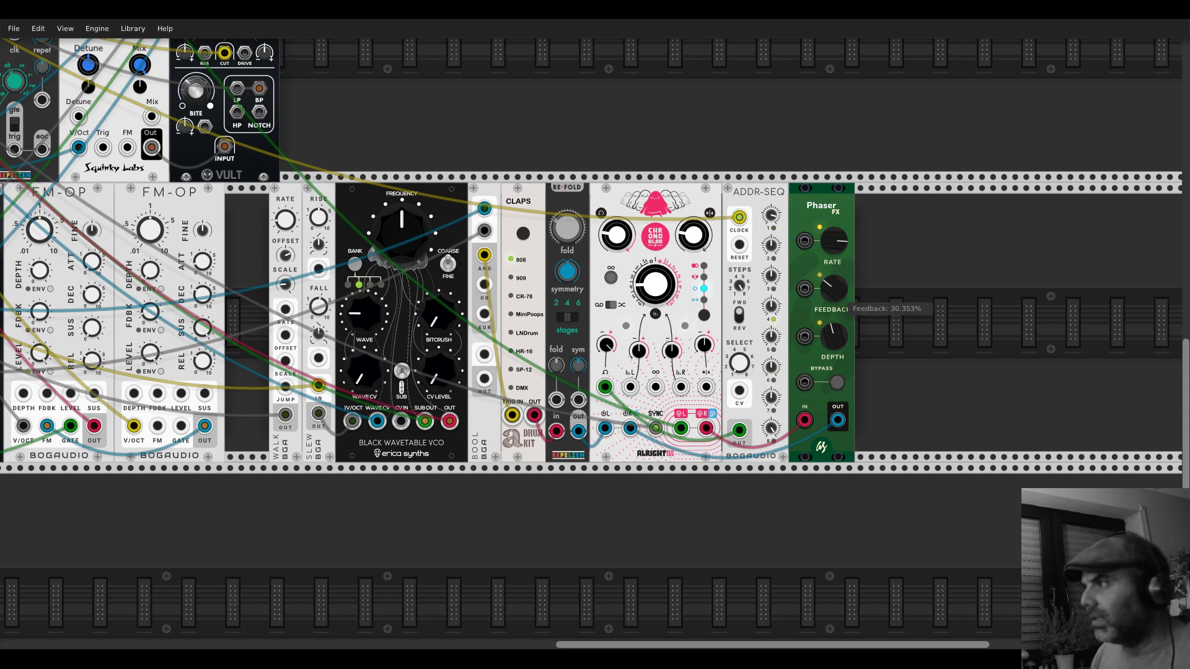
{"action": "left_click_drag", "start_coordinate": [834, 347], "coordinate": [834, 351]}
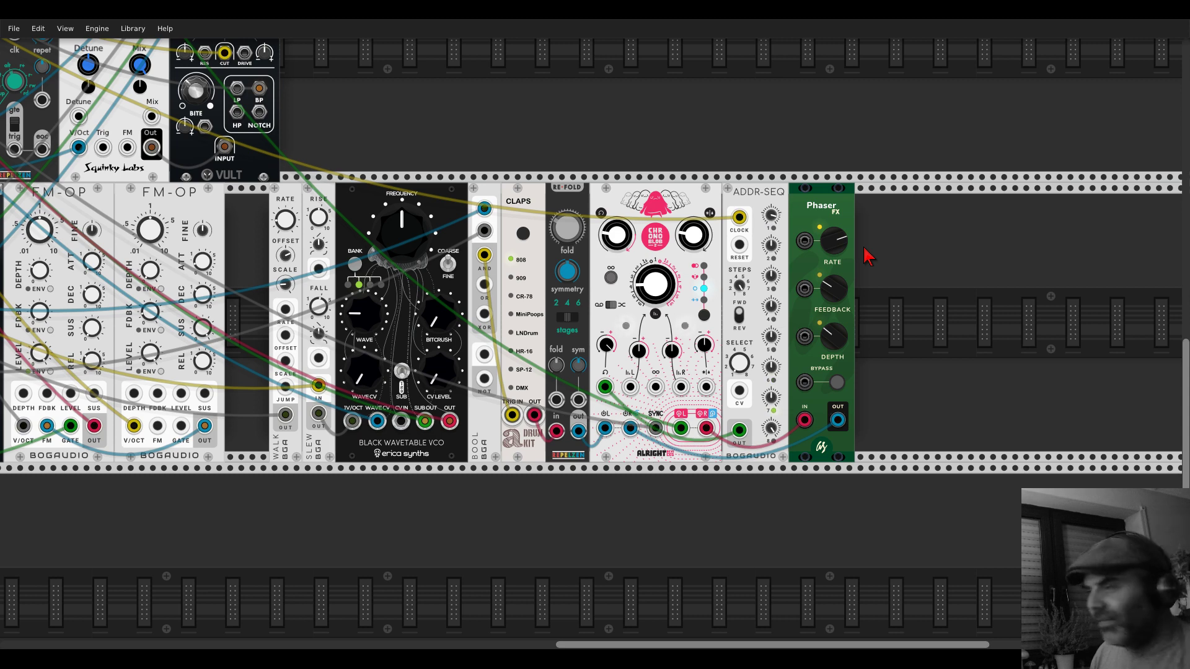
- Search the module library for "reverb" and add the Blamsoft XFX Reverb beside Phaser FX
{"action": "right_click", "coordinate": [890, 279]}
{"action": "type", "text": "phasrcm"}
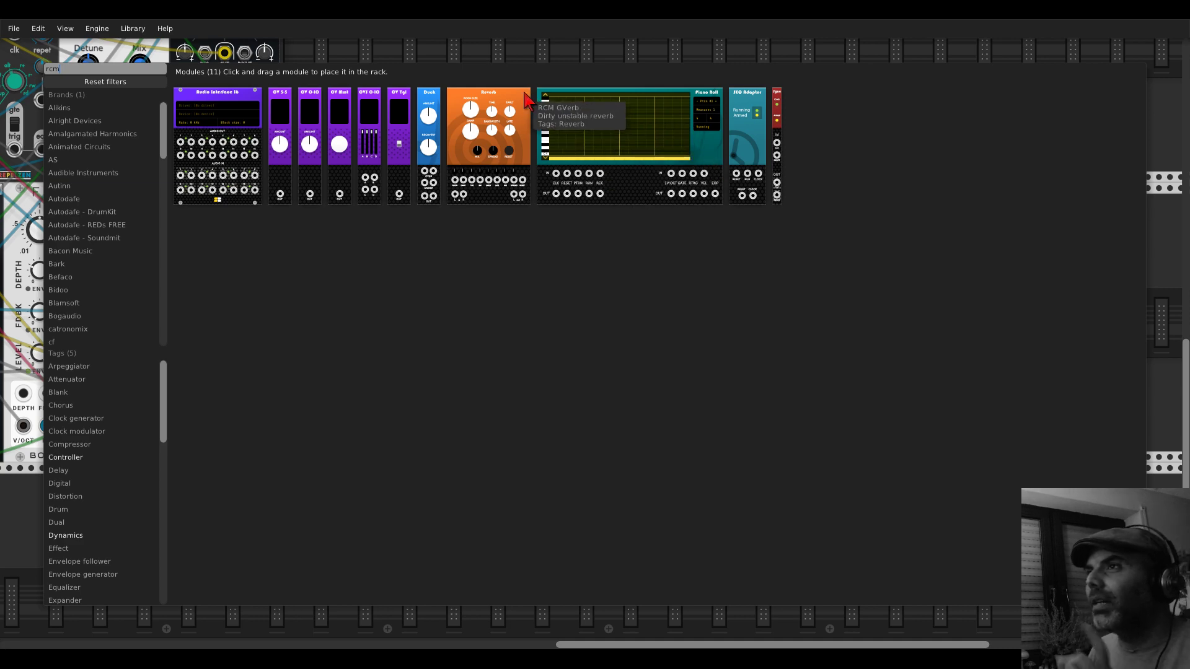
{"action": "key", "text": "BackSpace"}
{"action": "key", "text": "BackSpace"}
{"action": "type", "text": "e"}
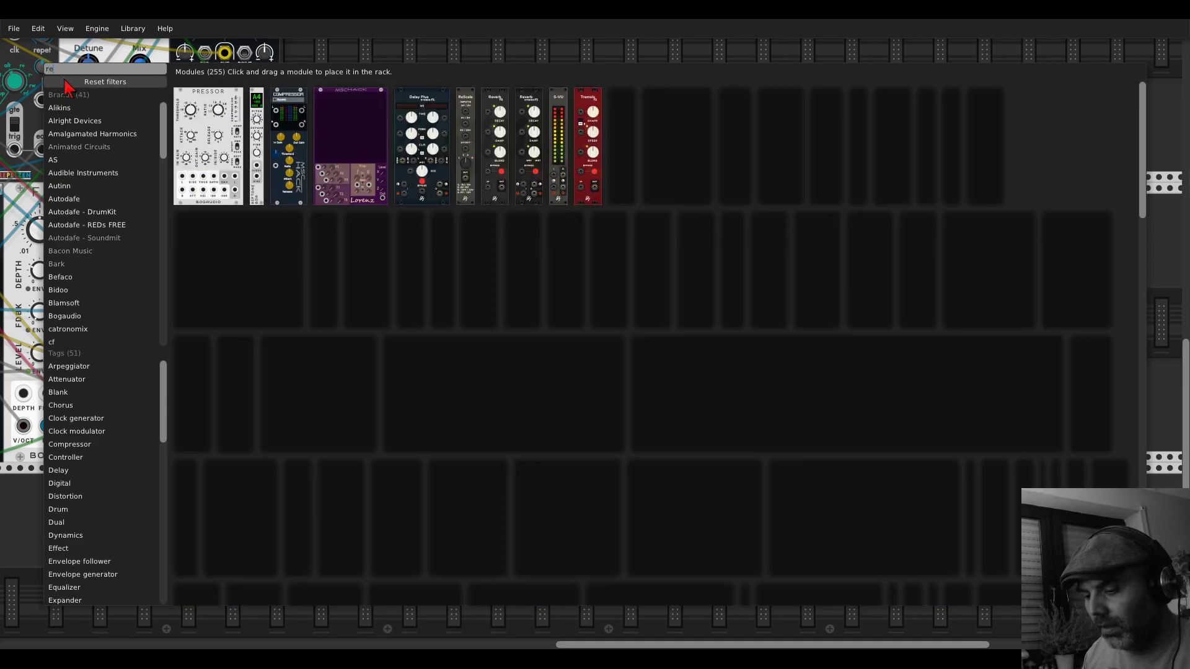
{"action": "type", "text": "verb"}
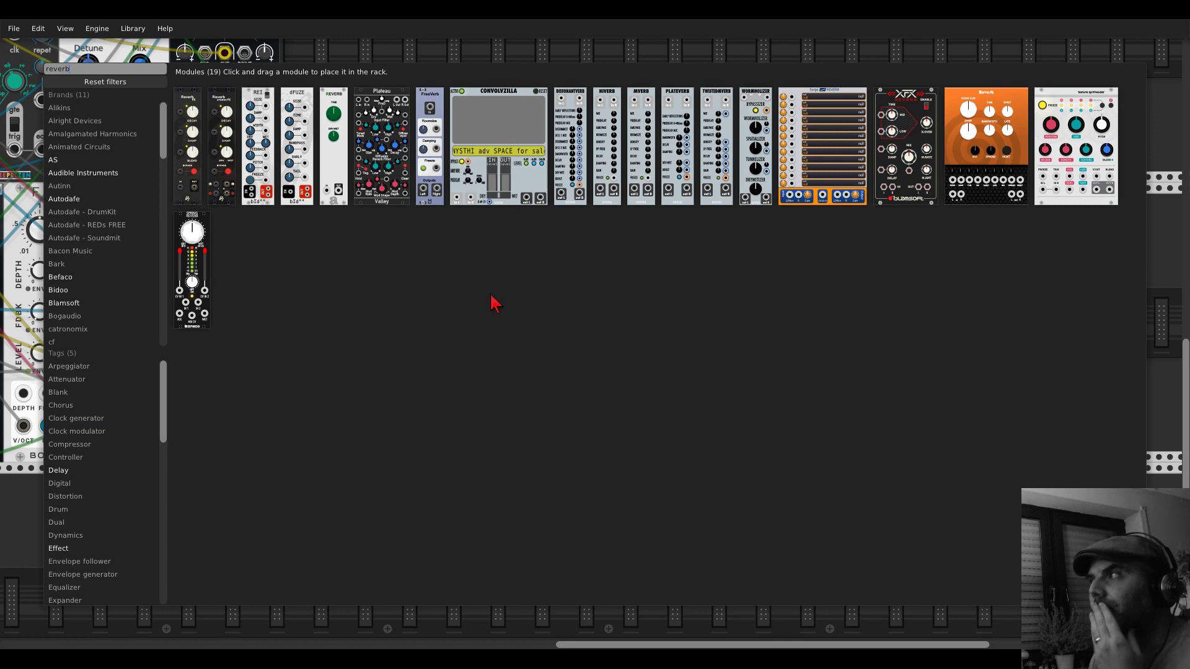
{"action": "left_click_drag", "start_coordinate": [881, 143], "coordinate": [875, 313]}
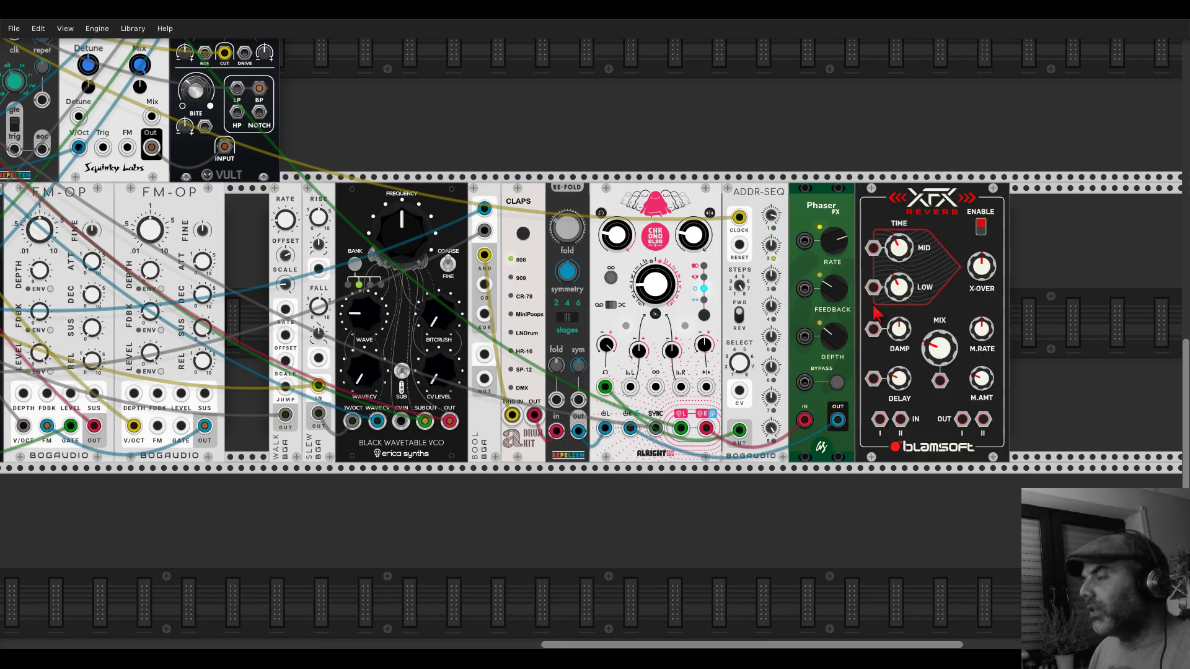
- Insert XFX Reverb between Chronoblob's left output and the mixer, and adjust its delay and mix
{"action": "mouse_move", "coordinate": [837, 420]}
{"action": "left_mouse_down"}
{"action": "mouse_move", "coordinate": [893, 425]}
{"action": "mouse_move", "coordinate": [844, 428]}
{"action": "left_mouse_up"}
{"action": "left_click_drag", "start_coordinate": [680, 428], "coordinate": [834, 428]}
{"action": "left_click_drag", "start_coordinate": [684, 421], "coordinate": [681, 427]}
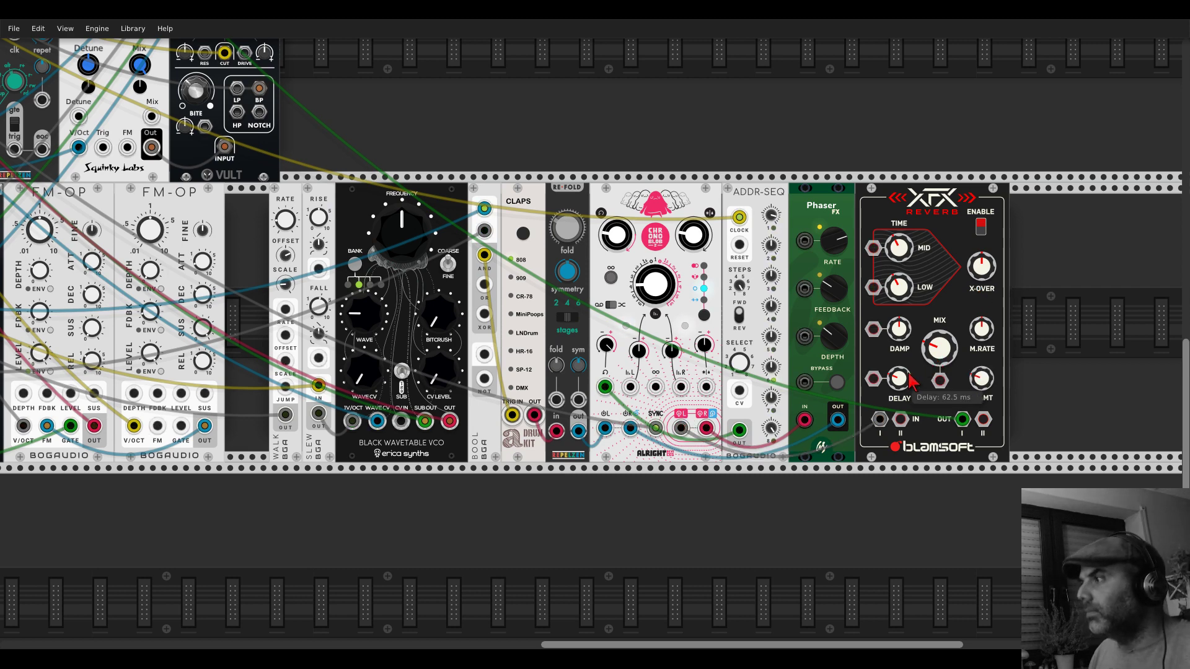
{"action": "left_click_drag", "start_coordinate": [898, 379], "coordinate": [899, 375]}
{"action": "left_click_drag", "start_coordinate": [941, 352], "coordinate": [941, 349]}
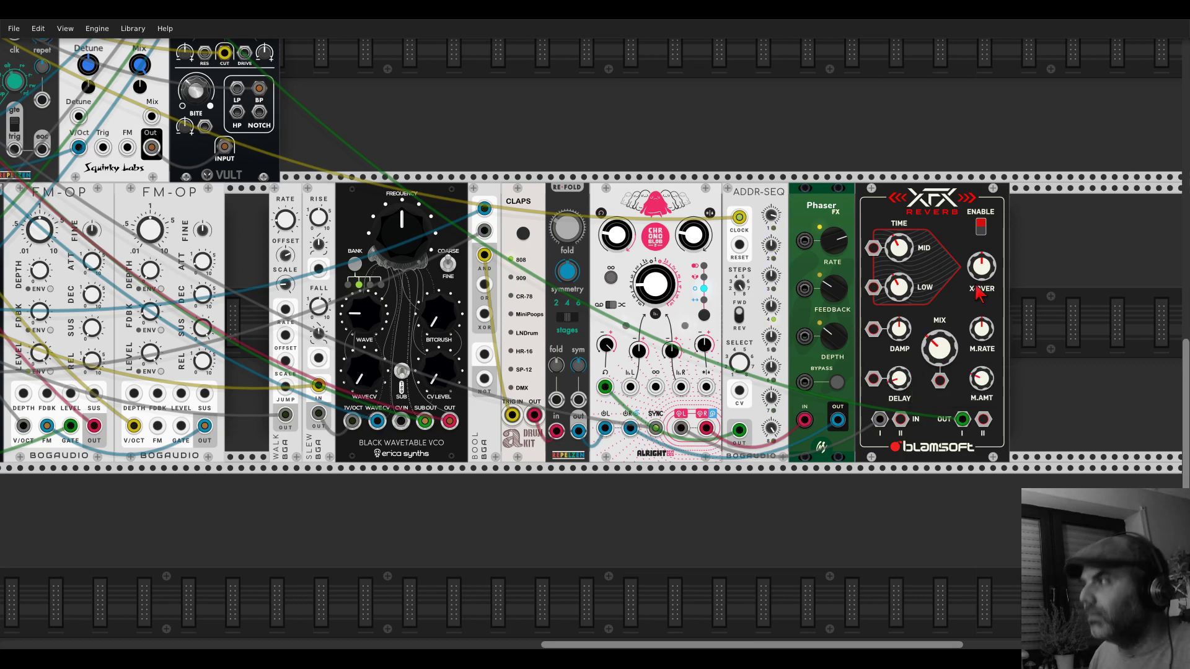
- Try CLOCKED's master clock at 177 BPM, and set it back to 96 BPM
{"action": "scroll", "coordinate": [670, 239], "scroll_direction": "down", "scroll_amount": 2}
{"action": "scroll", "coordinate": [669, 238], "scroll_direction": "down", "scroll_amount": 3}
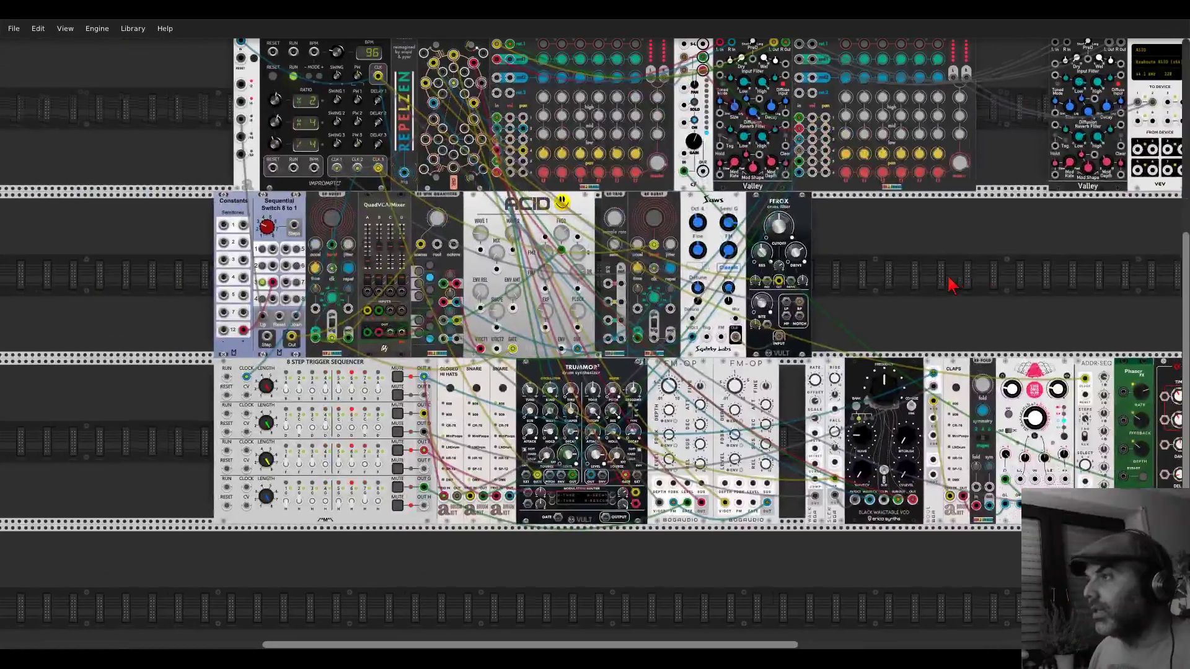
{"action": "scroll", "coordinate": [951, 279], "scroll_direction": "up", "scroll_amount": 2}
{"action": "scroll", "coordinate": [865, 280], "scroll_direction": "right", "scroll_amount": 1}
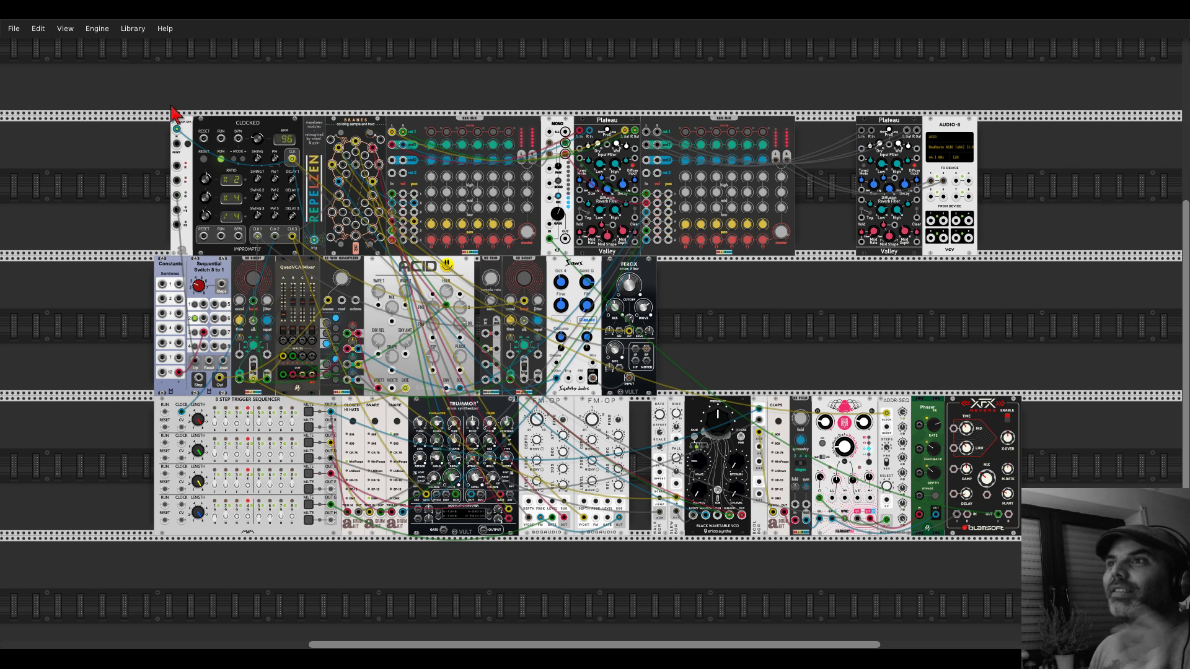
{"action": "right_click", "coordinate": [256, 140]}
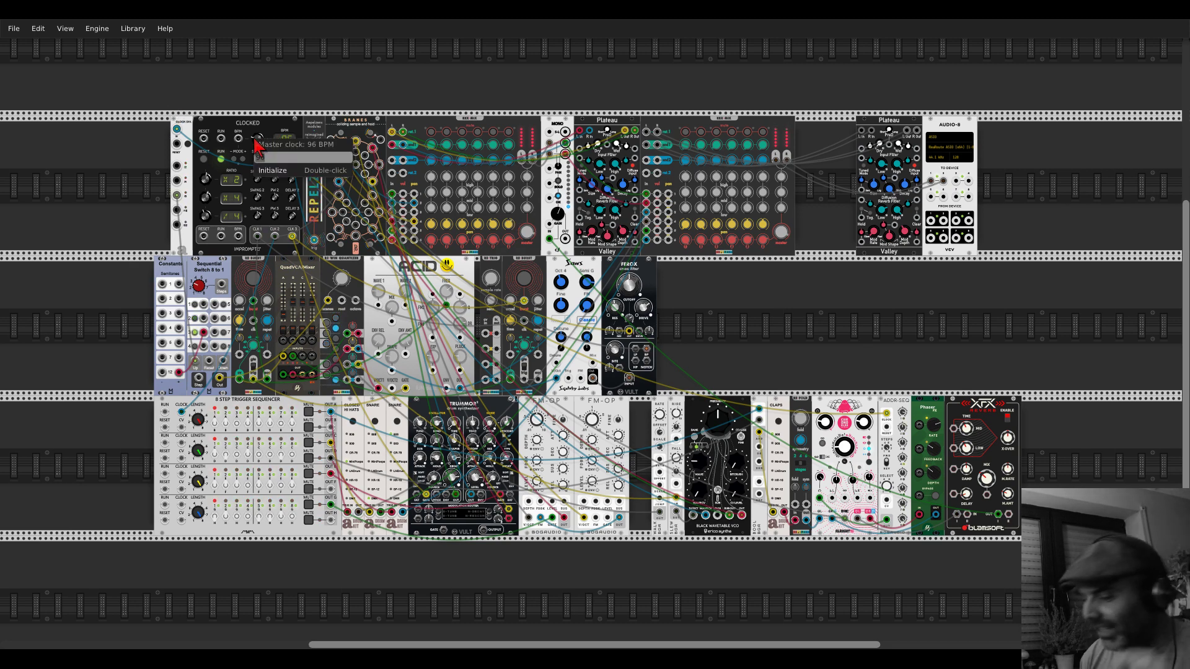
{"action": "type", "text": "177"}
{"action": "key", "text": "Return"}
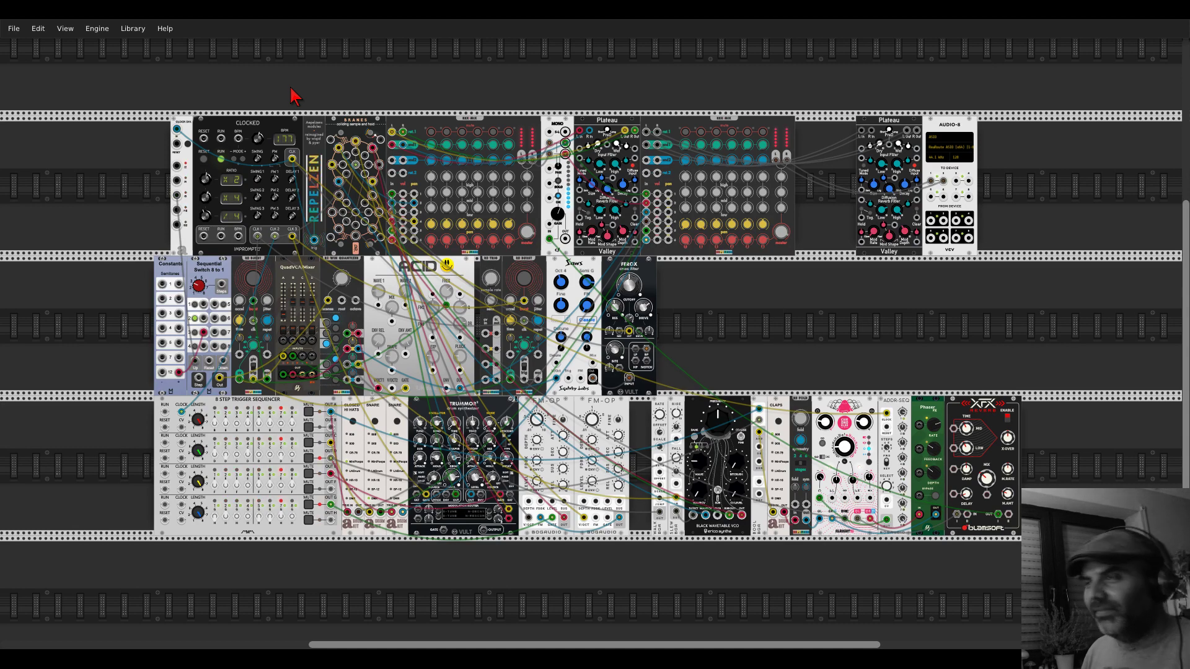
{"action": "right_click", "coordinate": [256, 141]}
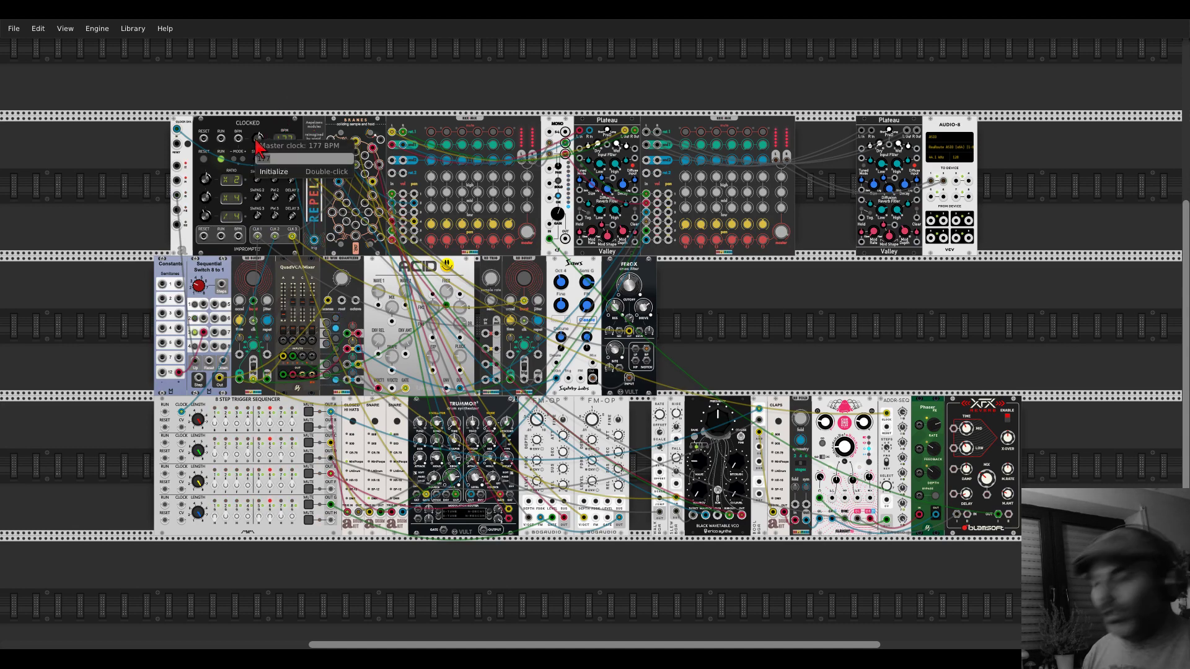
{"action": "type", "text": "96"}
{"action": "key", "text": "Return"}
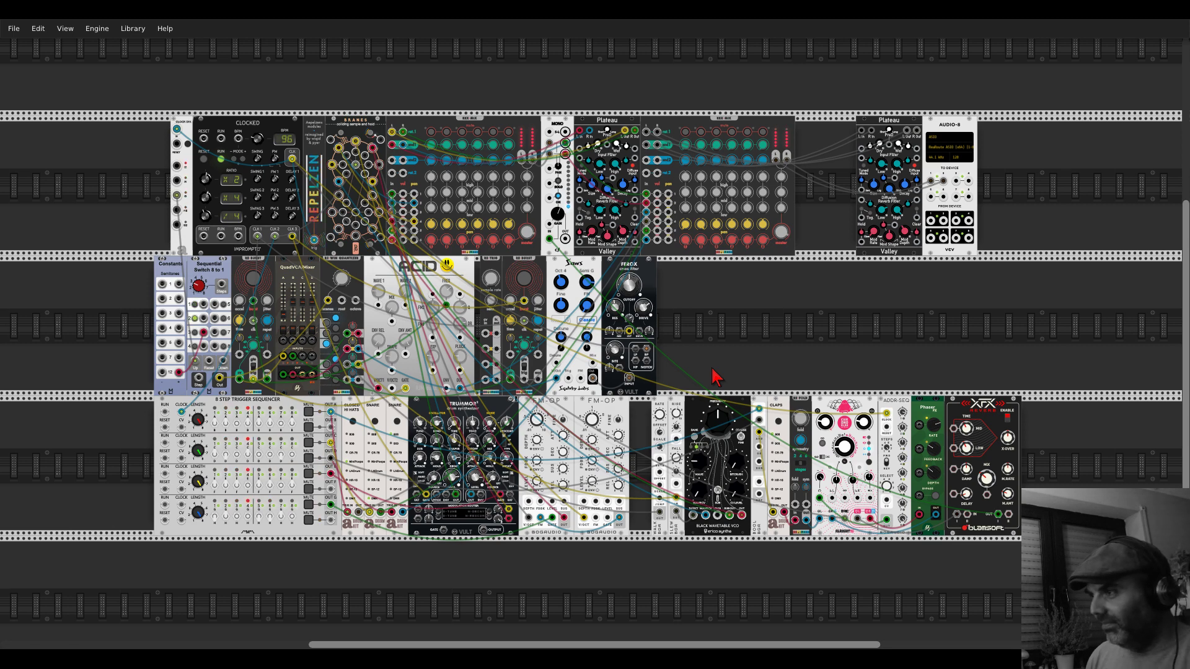
- Adjust the rate of the Bogaudio WALK module
{"action": "mouse_move", "coordinate": [660, 415]}
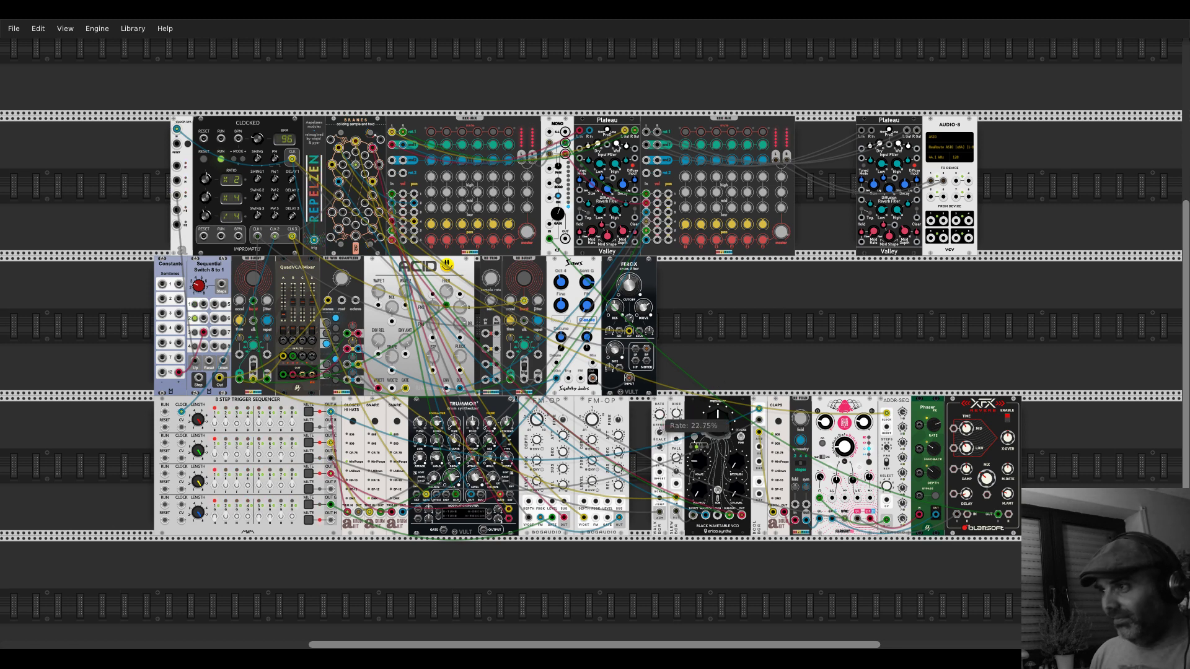
{"action": "left_click_drag", "start_coordinate": [660, 415], "coordinate": [661, 421]}
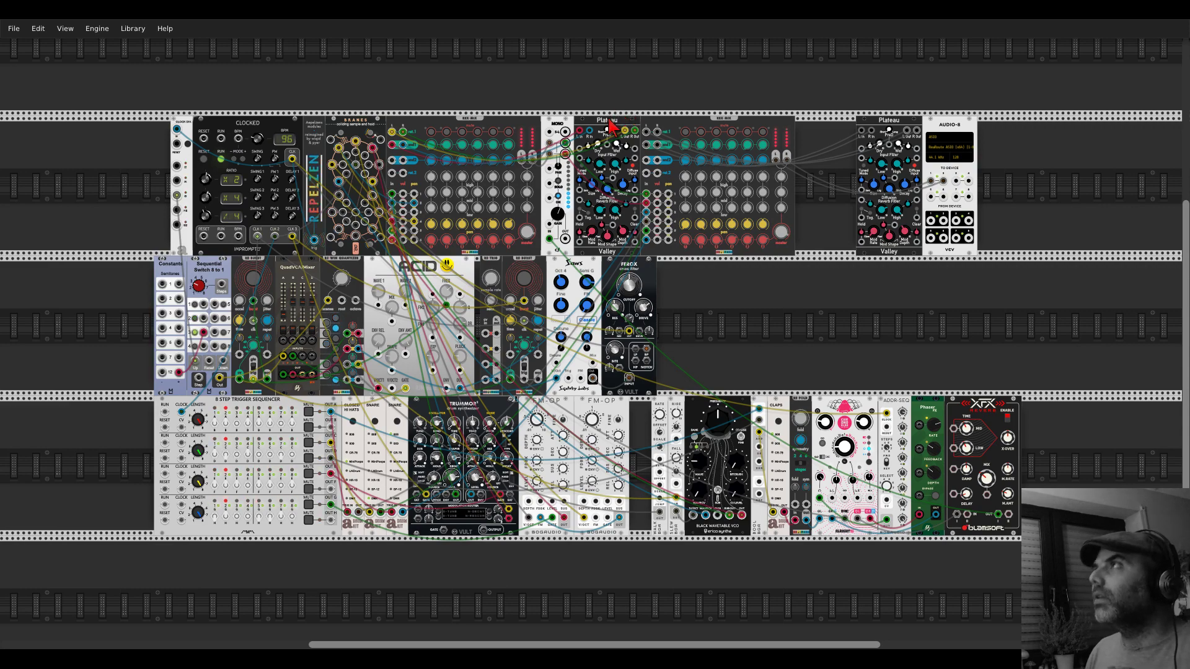
- Move Plateau away from MONO and add the STEREO channel module beside MONO, patched between MONO and Plateau
{"action": "left_click_drag", "start_coordinate": [618, 116], "coordinate": [756, 132]}
{"action": "scroll", "coordinate": [651, 181], "scroll_direction": "up", "scroll_amount": 4}
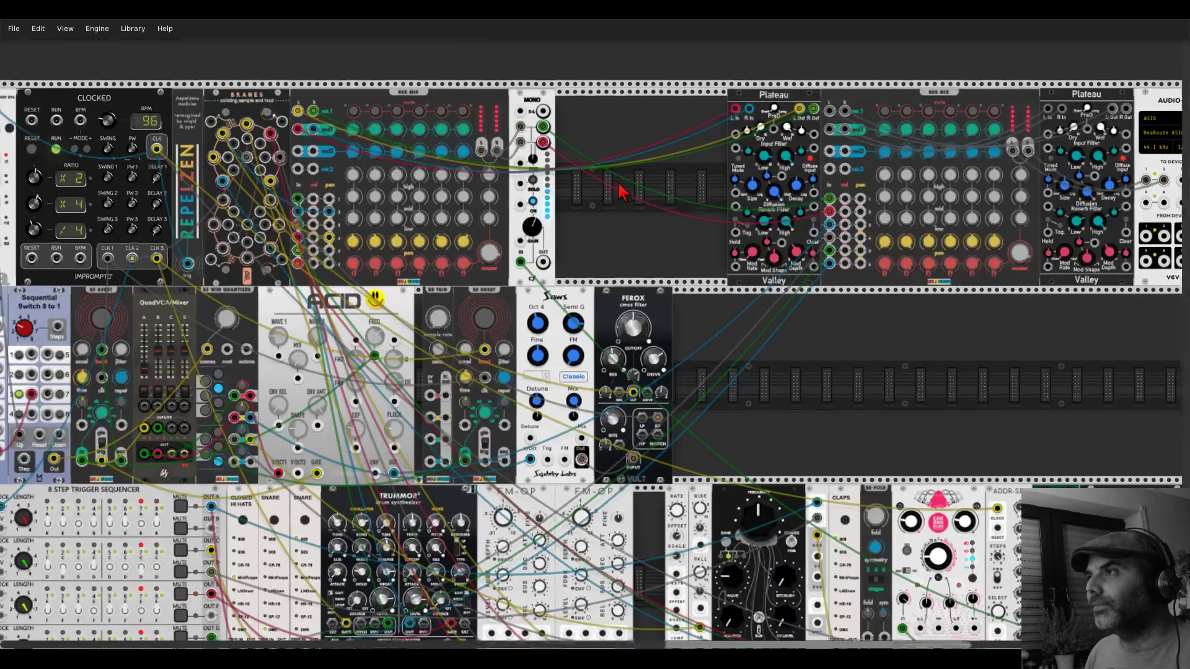
{"action": "right_click", "coordinate": [620, 181]}
{"action": "type", "text": "stero"}
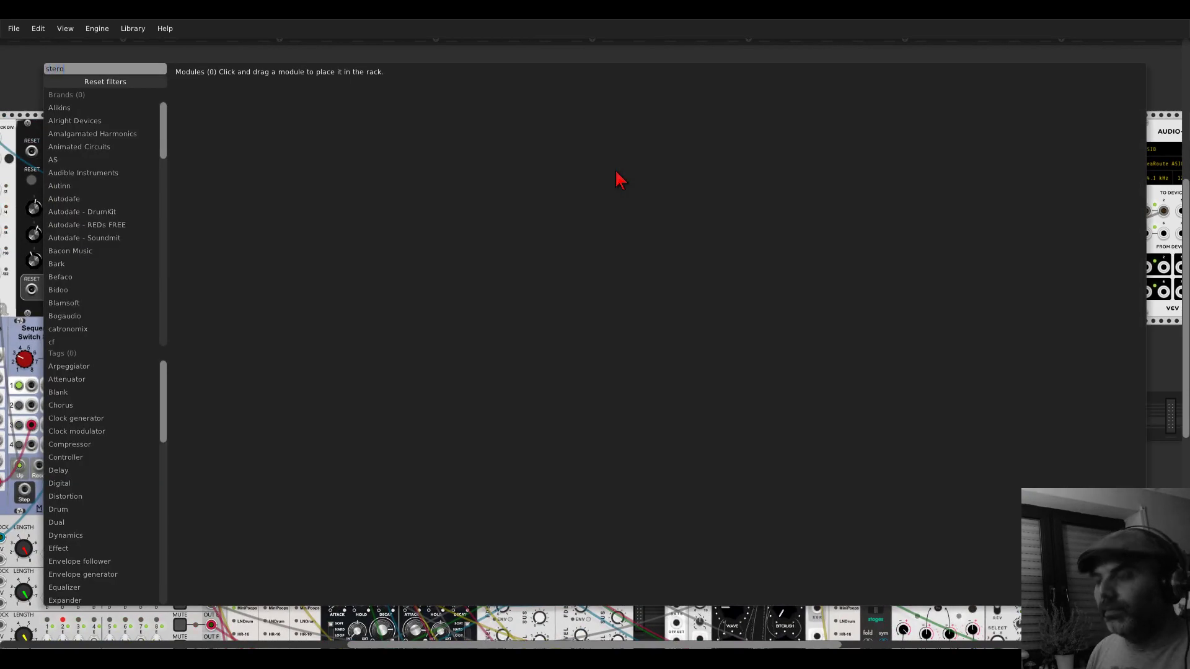
{"action": "key", "text": "BackSpace"}
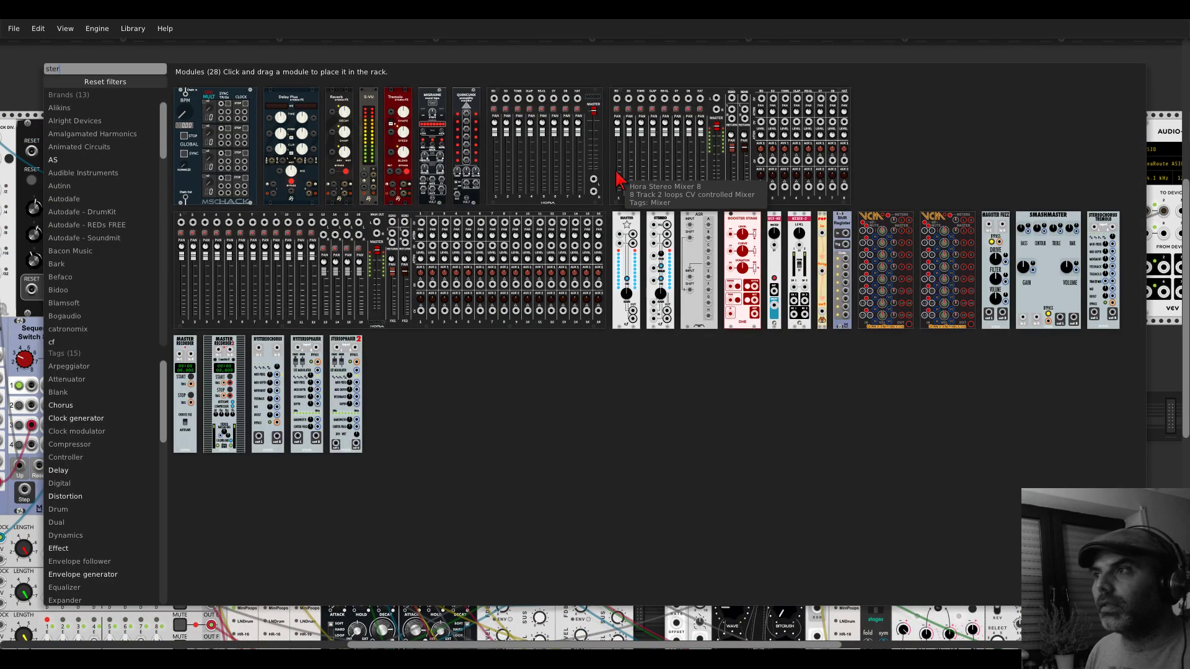
{"action": "left_click_drag", "start_coordinate": [651, 220], "coordinate": [566, 173]}
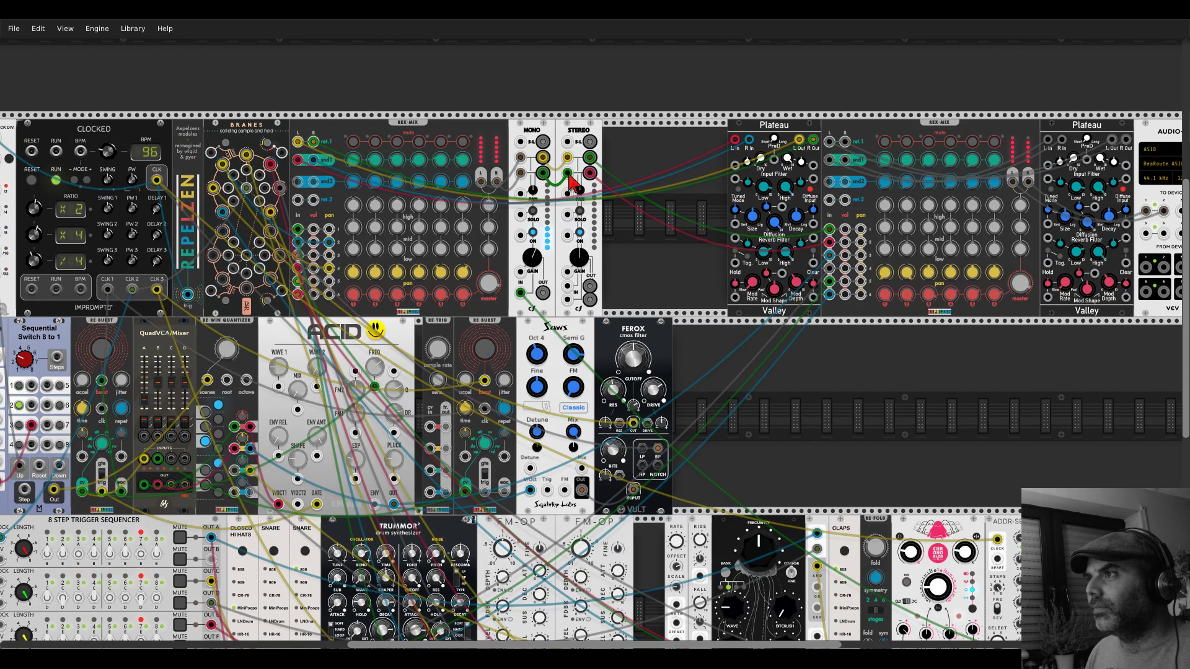
- Add another Plateau reverb in the middle row and patch AUDIO-8's first device signal through it into STEREO's inputs
{"action": "scroll", "coordinate": [805, 391], "scroll_direction": "right", "scroll_amount": 5}
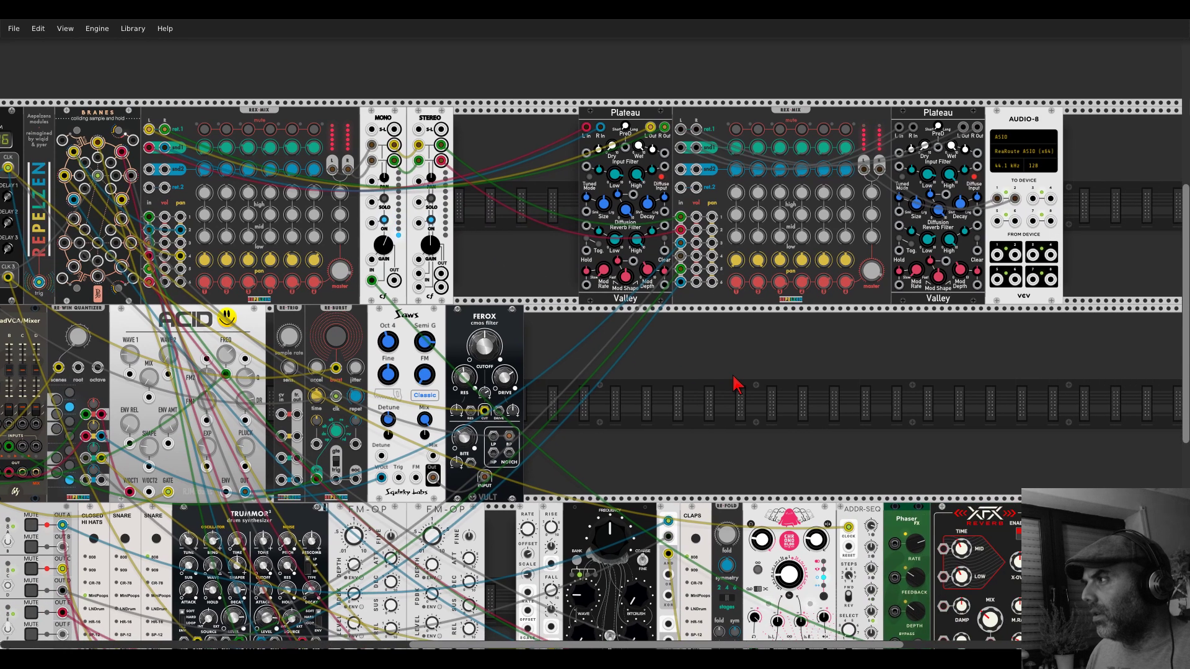
{"action": "right_click", "coordinate": [740, 390]}
{"action": "type", "text": "plate"}
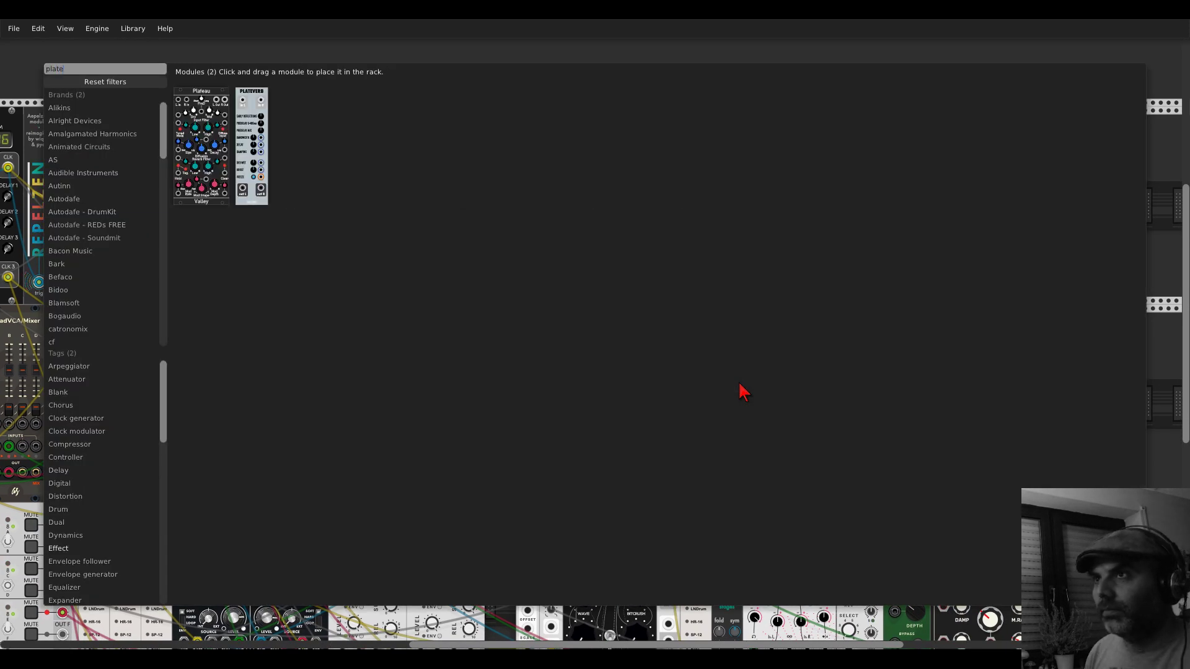
{"action": "left_click_drag", "start_coordinate": [220, 106], "coordinate": [647, 324]}
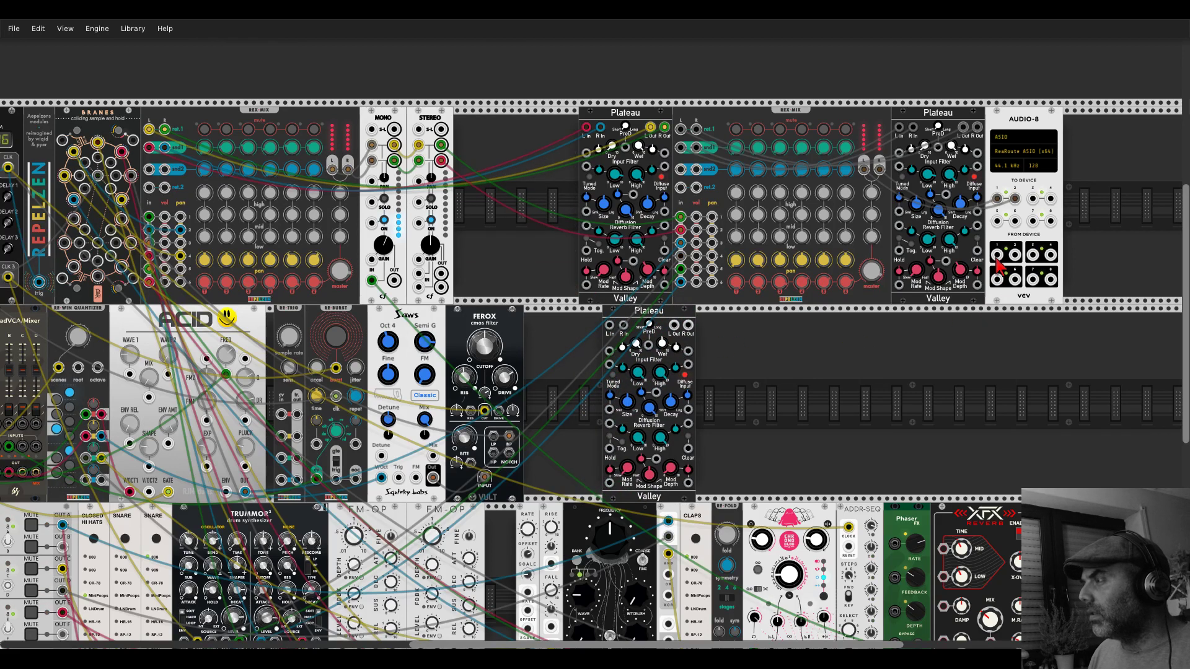
{"action": "left_click_drag", "start_coordinate": [996, 254], "coordinate": [708, 337]}
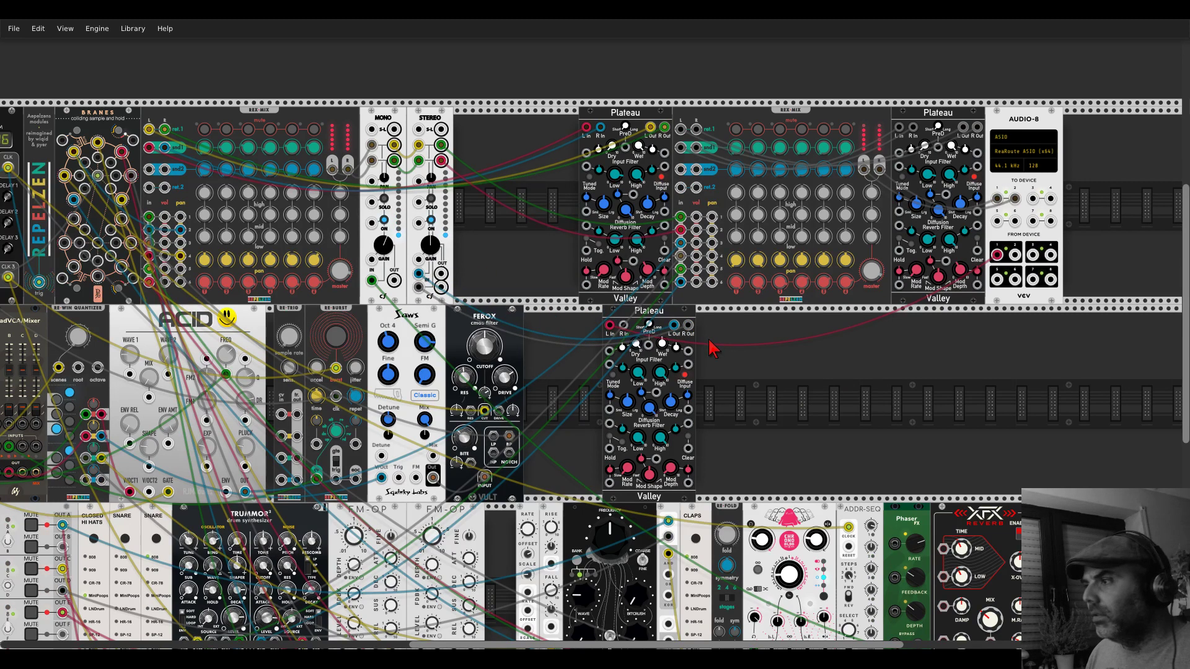
- Set the STEREO channel's gain to about 1.28 and adjust the middle-row Plateau's mod depth and wet level
{"action": "left_click_drag", "start_coordinate": [670, 468], "coordinate": [671, 460]}
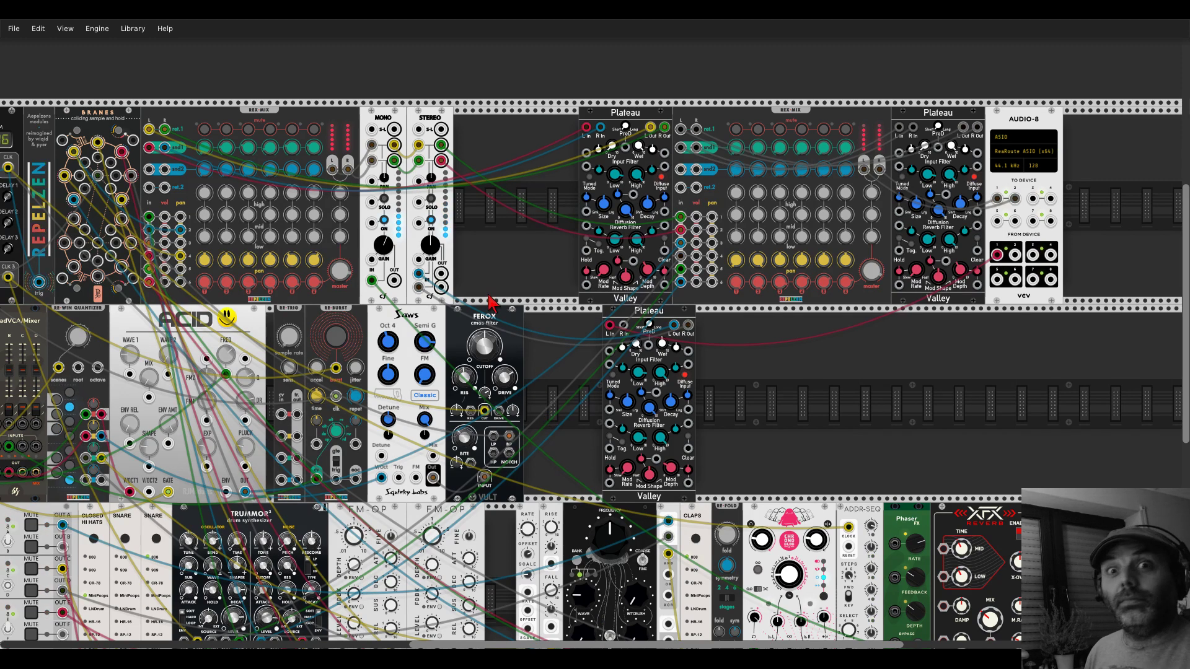
{"action": "mouse_move", "coordinate": [442, 248]}
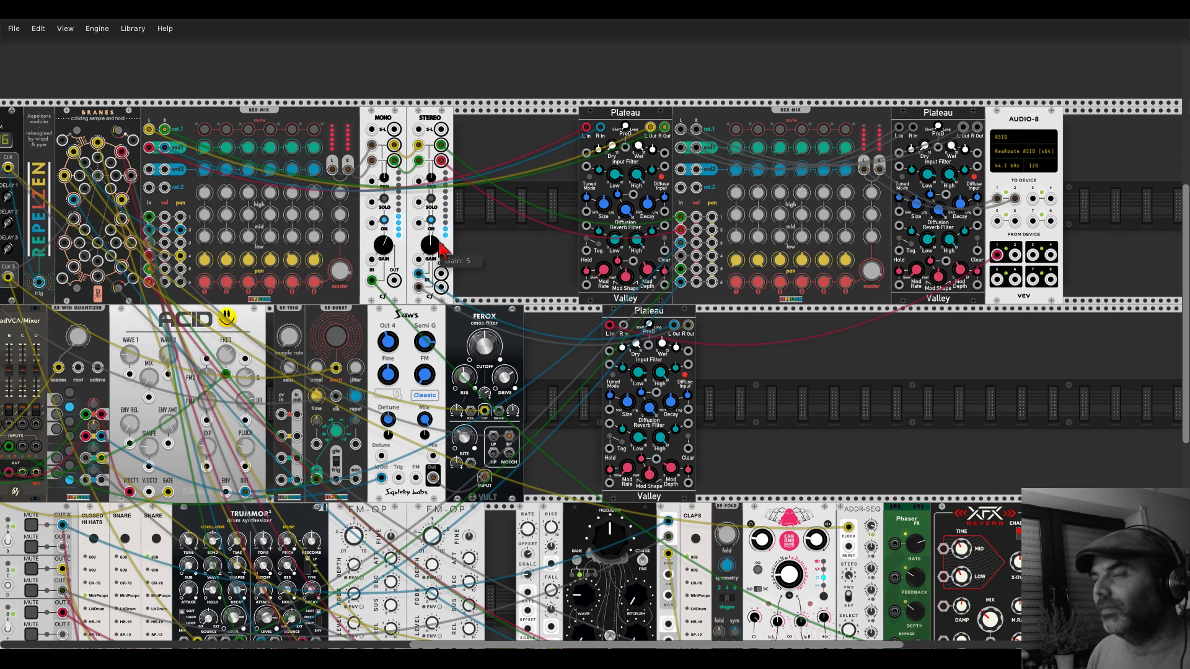
{"action": "mouse_move", "coordinate": [442, 248]}
{"action": "left_mouse_down"}
{"action": "mouse_move", "coordinate": [442, 229]}
{"action": "mouse_move", "coordinate": [442, 282]}
{"action": "mouse_move", "coordinate": [434, 251]}
{"action": "left_mouse_up"}
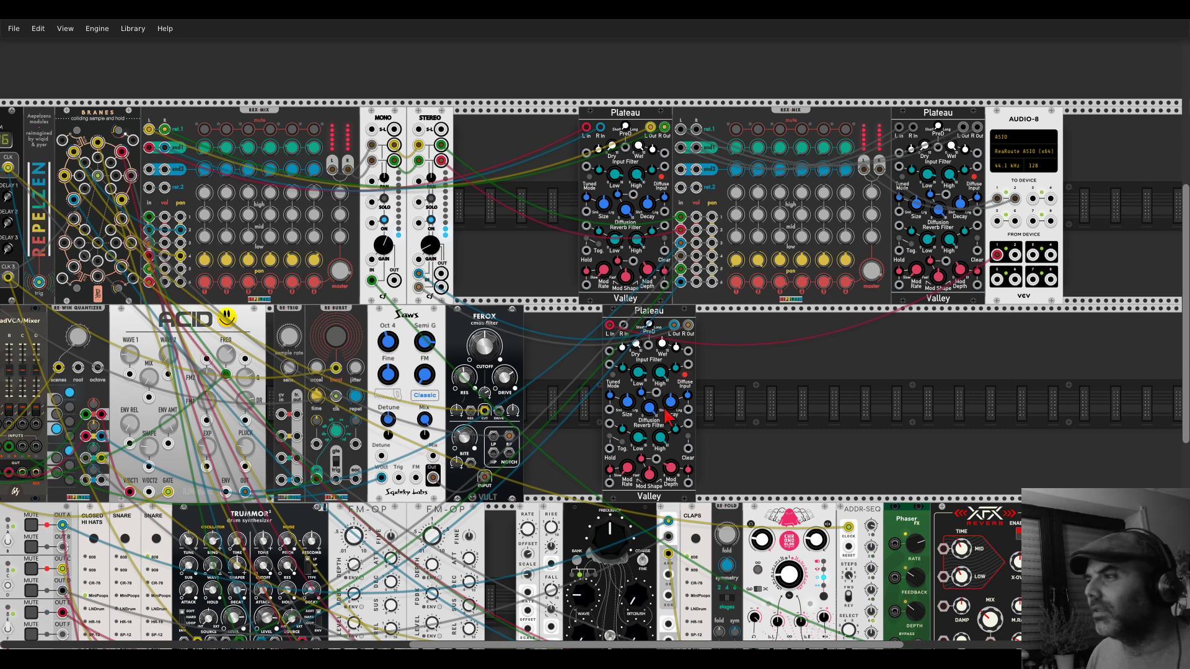
{"action": "mouse_move", "coordinate": [662, 345]}
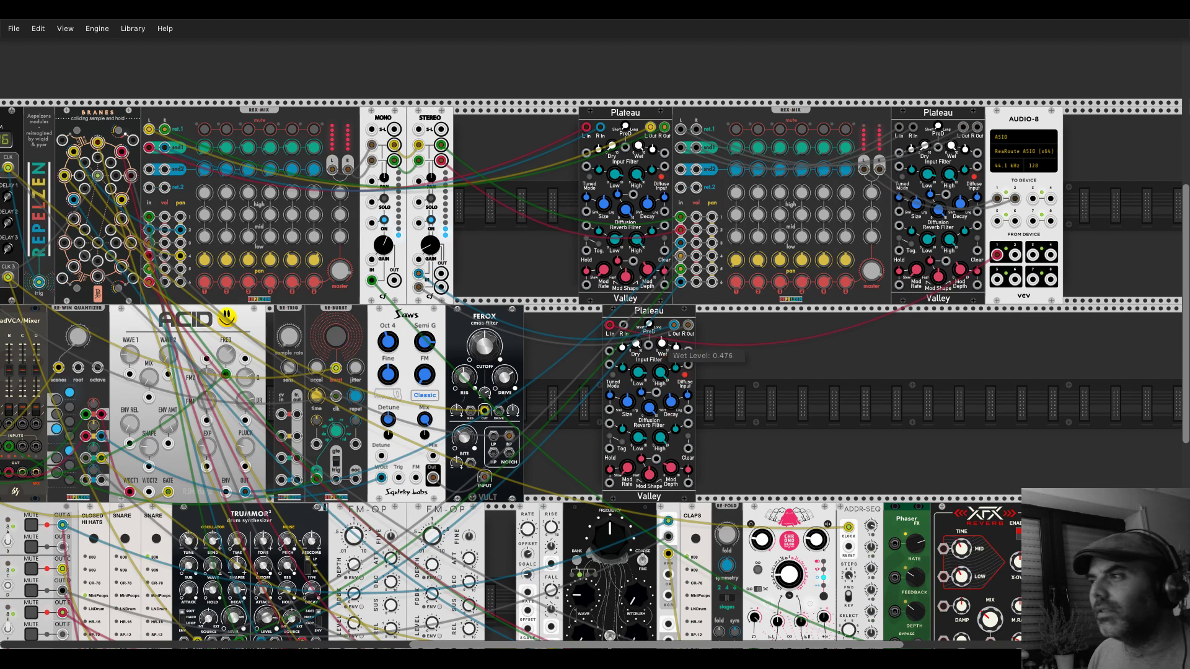
{"action": "left_click_drag", "start_coordinate": [662, 345], "coordinate": [664, 352]}
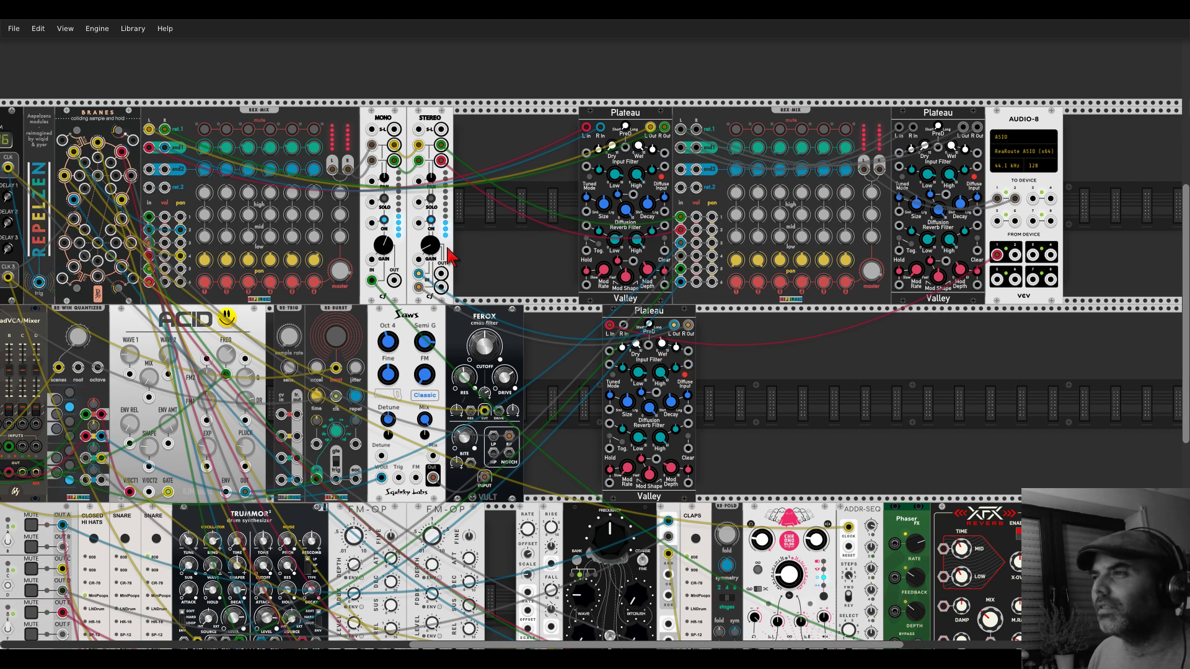
{"action": "mouse_move", "coordinate": [433, 251]}
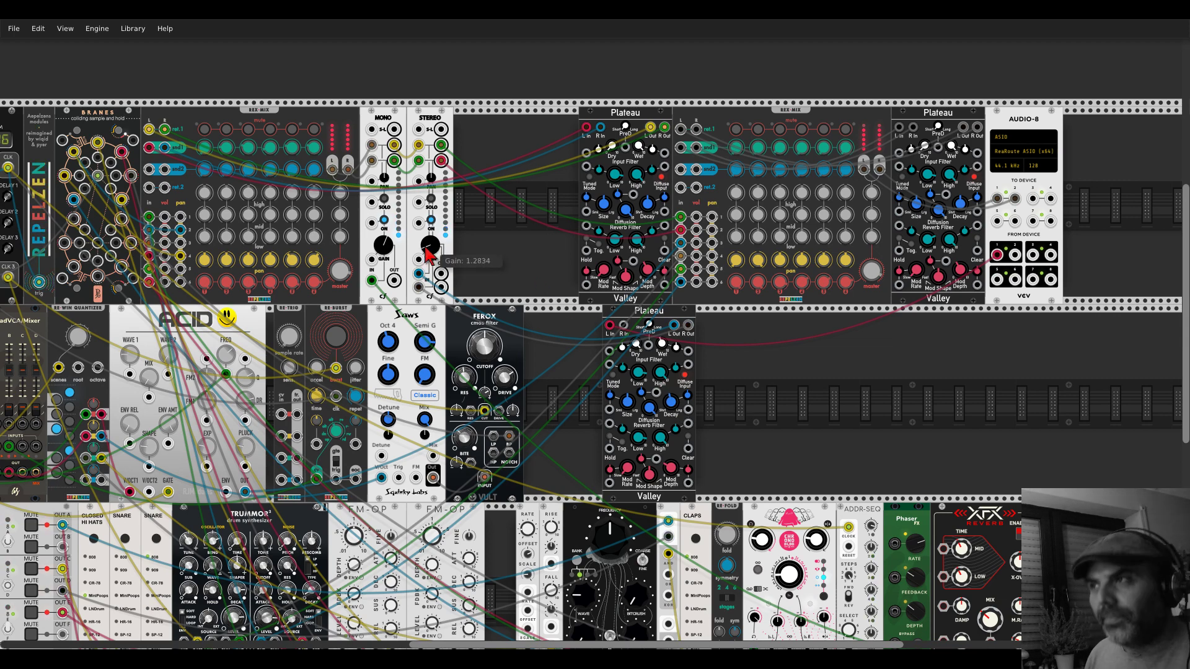
- Close the gap in the top row by moving Plateau, the second REX-MIX, the last Plateau and AUDIO-8 directly beside STEREO
{"action": "scroll", "coordinate": [506, 236], "scroll_direction": "left", "scroll_amount": 1}
{"action": "left_click_drag", "start_coordinate": [505, 236], "coordinate": [662, 184]}
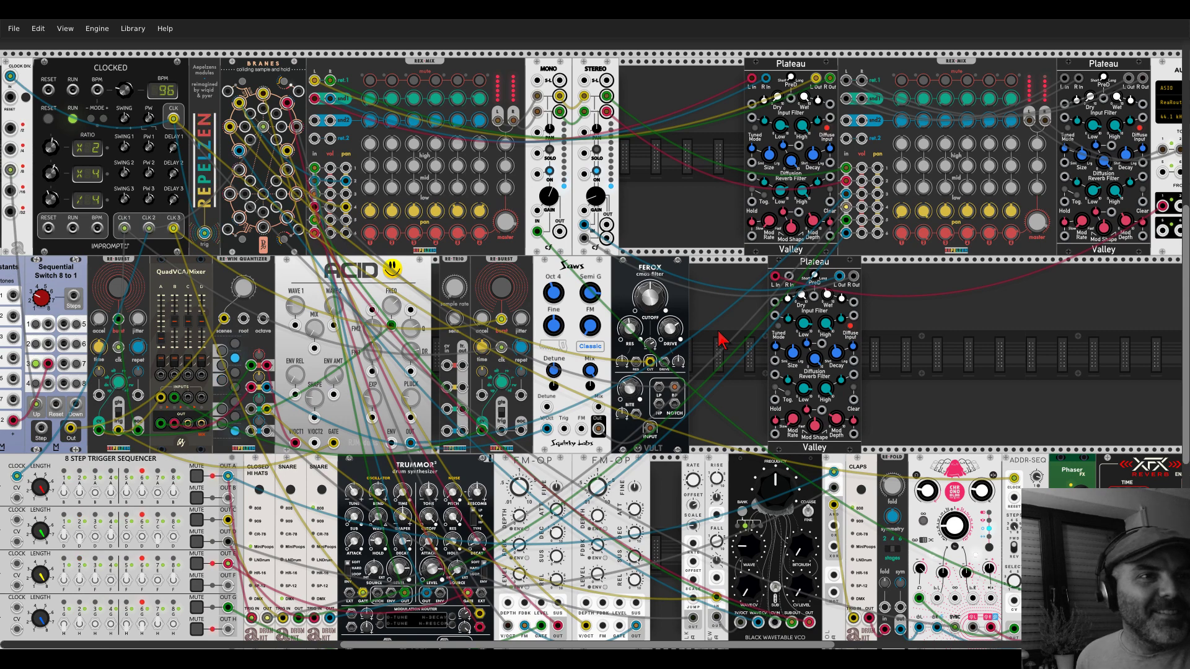
{"action": "scroll", "coordinate": [721, 340], "scroll_direction": "down", "scroll_amount": 4}
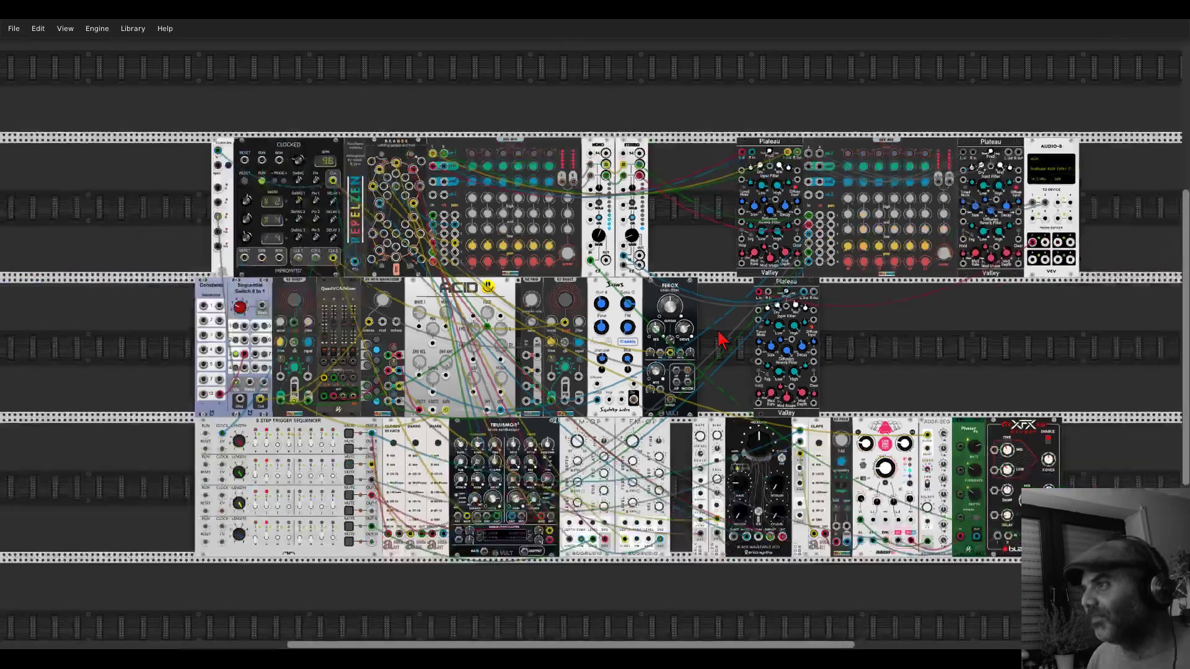
{"action": "scroll", "coordinate": [695, 335], "scroll_direction": "up", "scroll_amount": 2}
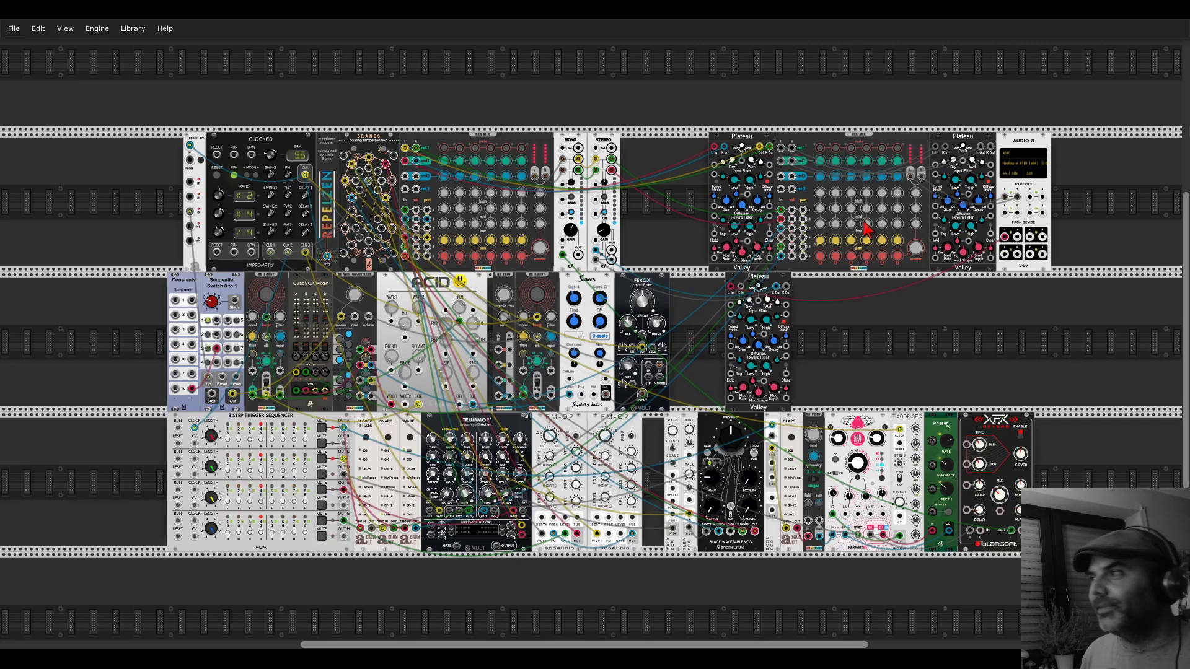
{"action": "left_click_drag", "start_coordinate": [866, 229], "coordinate": [752, 287]}
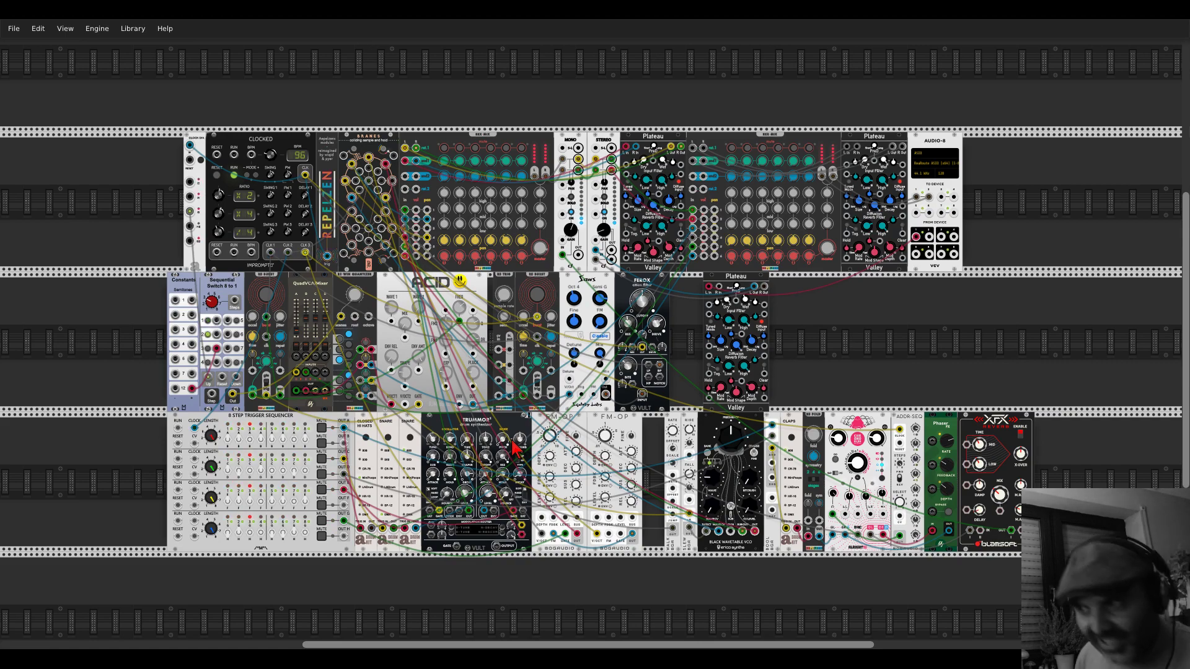
- Lower the MONO channel's gain
{"action": "scroll", "coordinate": [471, 198], "scroll_direction": "up", "scroll_amount": 5}
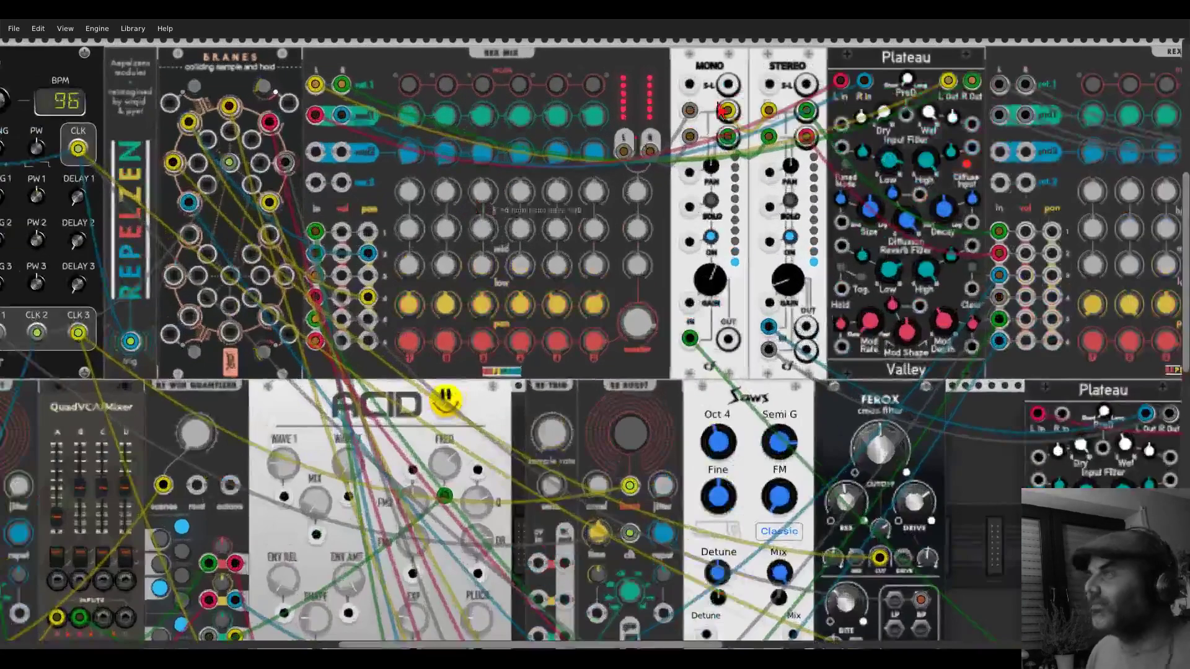
{"action": "scroll", "coordinate": [559, 93], "scroll_direction": "right", "scroll_amount": 5}
{"action": "scroll", "coordinate": [559, 93], "scroll_direction": "up", "scroll_amount": 1}
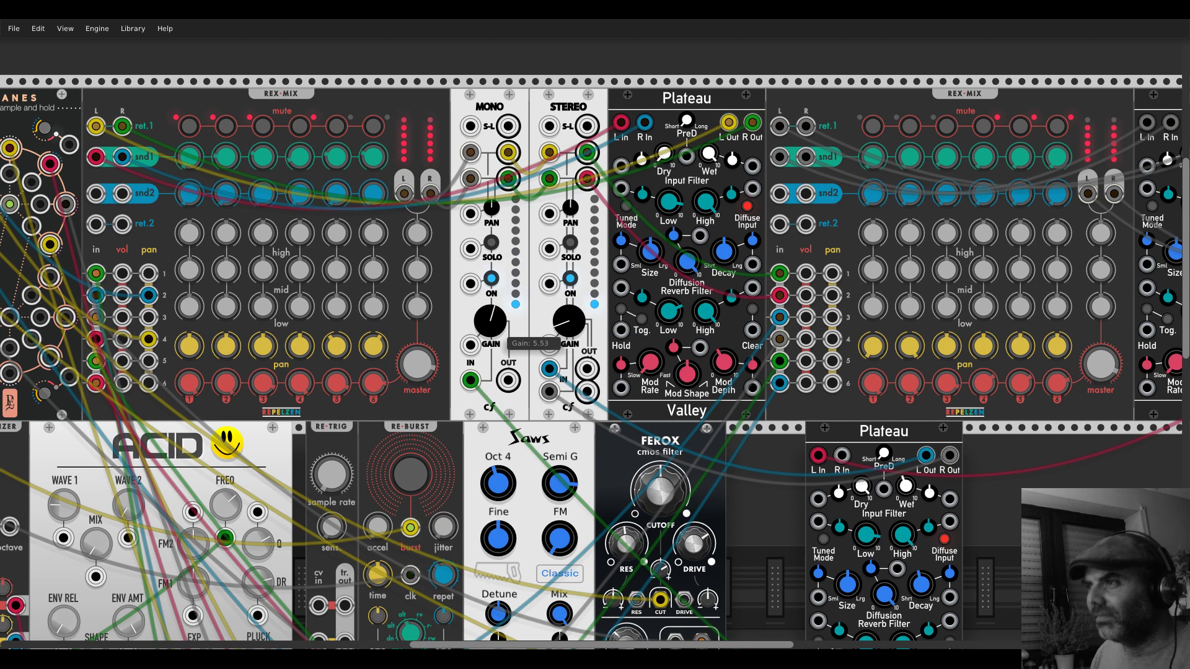
{"action": "left_click_drag", "start_coordinate": [490, 321], "coordinate": [490, 362]}
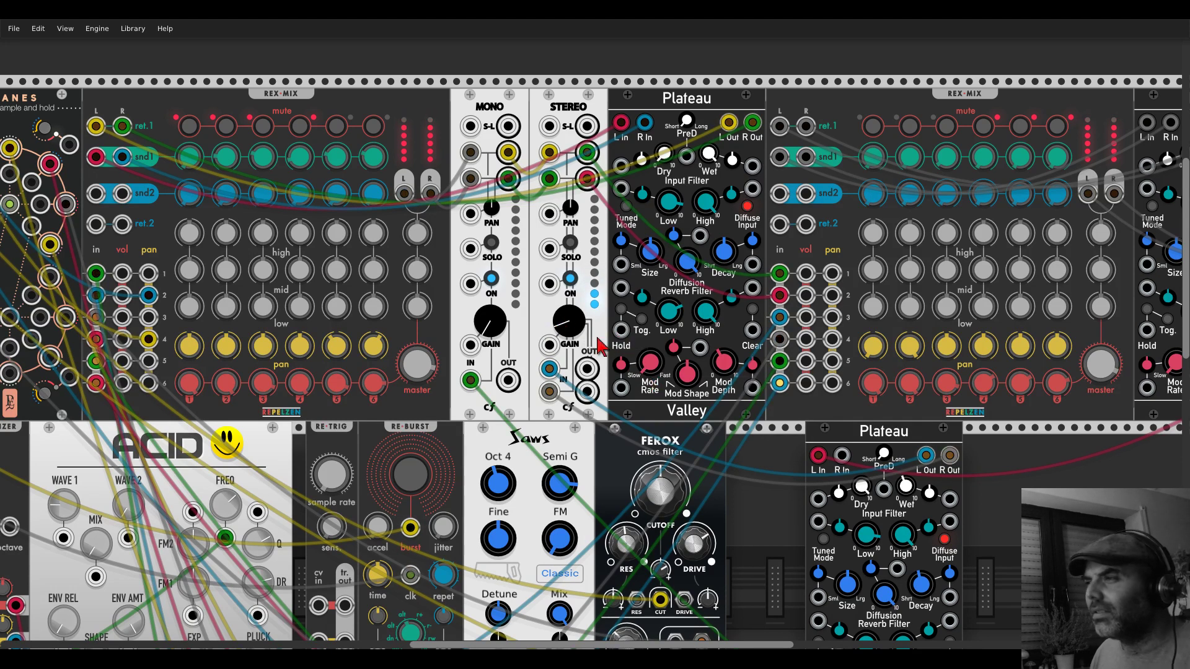
- Set the middle-row Plateau's decay to about 0.46 and its wet level to about 0.39
{"action": "scroll", "coordinate": [782, 442], "scroll_direction": "down", "scroll_amount": 1}
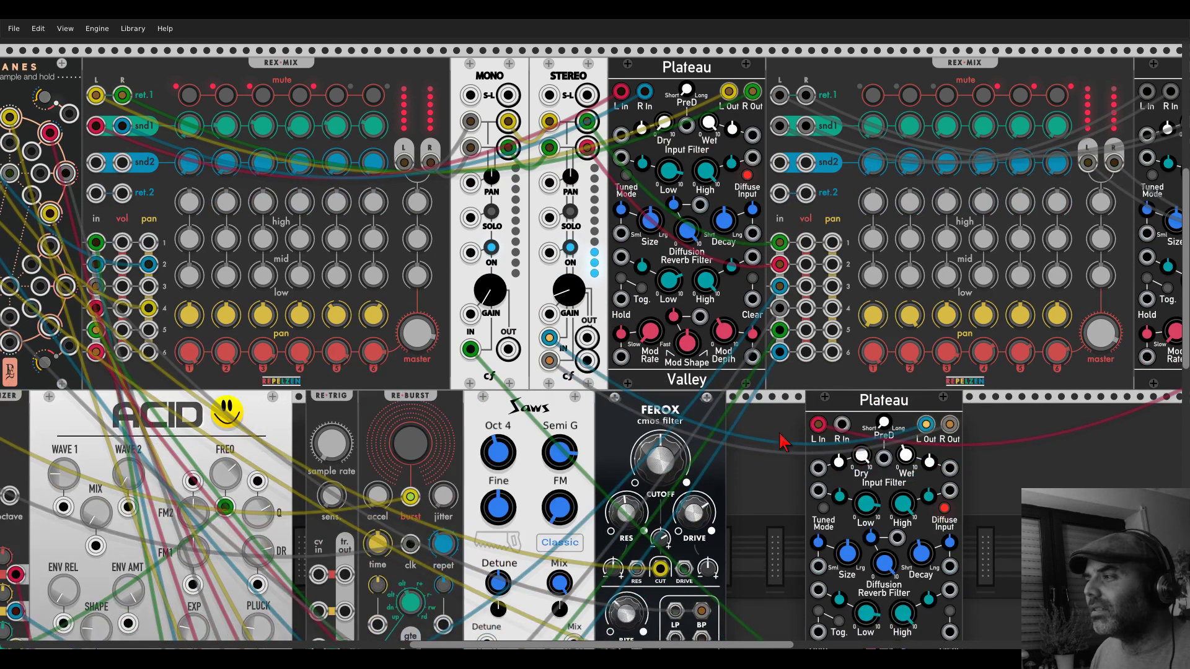
{"action": "scroll", "coordinate": [782, 442], "scroll_direction": "down", "scroll_amount": 2}
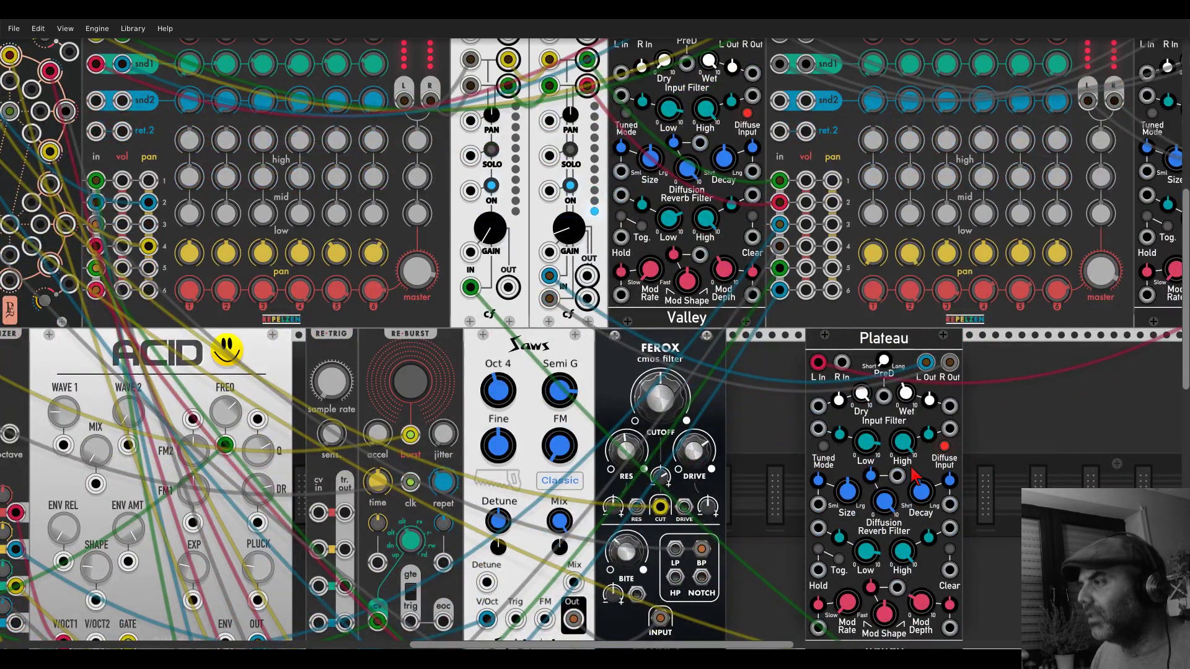
{"action": "mouse_move", "coordinate": [918, 493]}
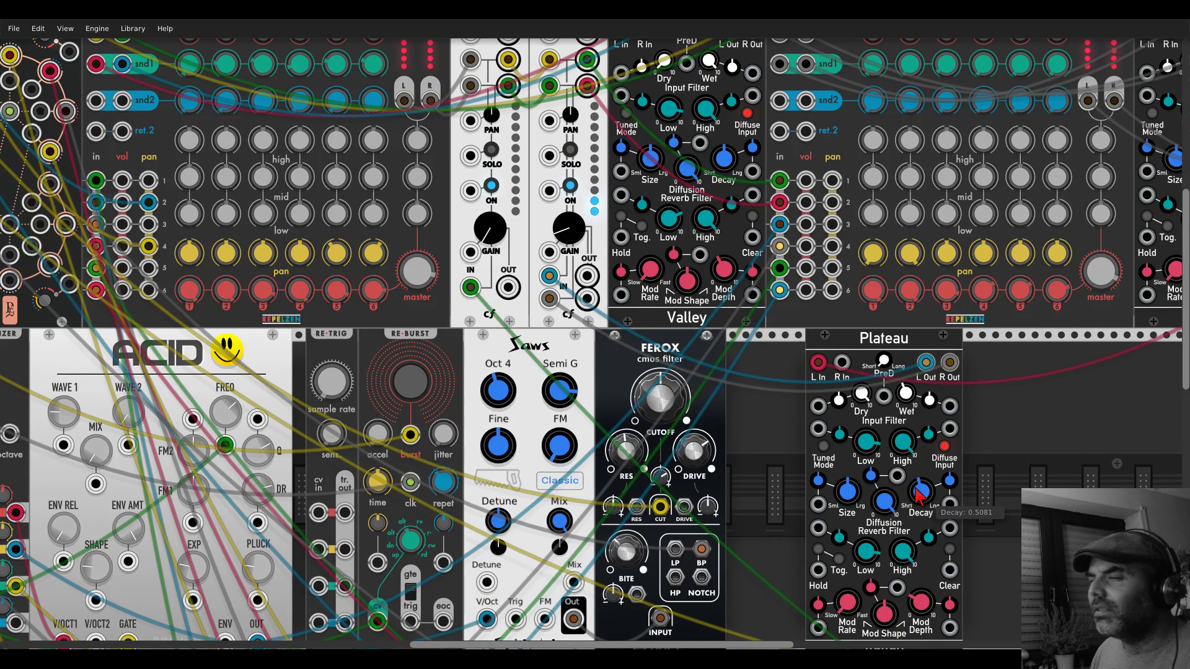
{"action": "left_click_drag", "start_coordinate": [919, 492], "coordinate": [919, 497]}
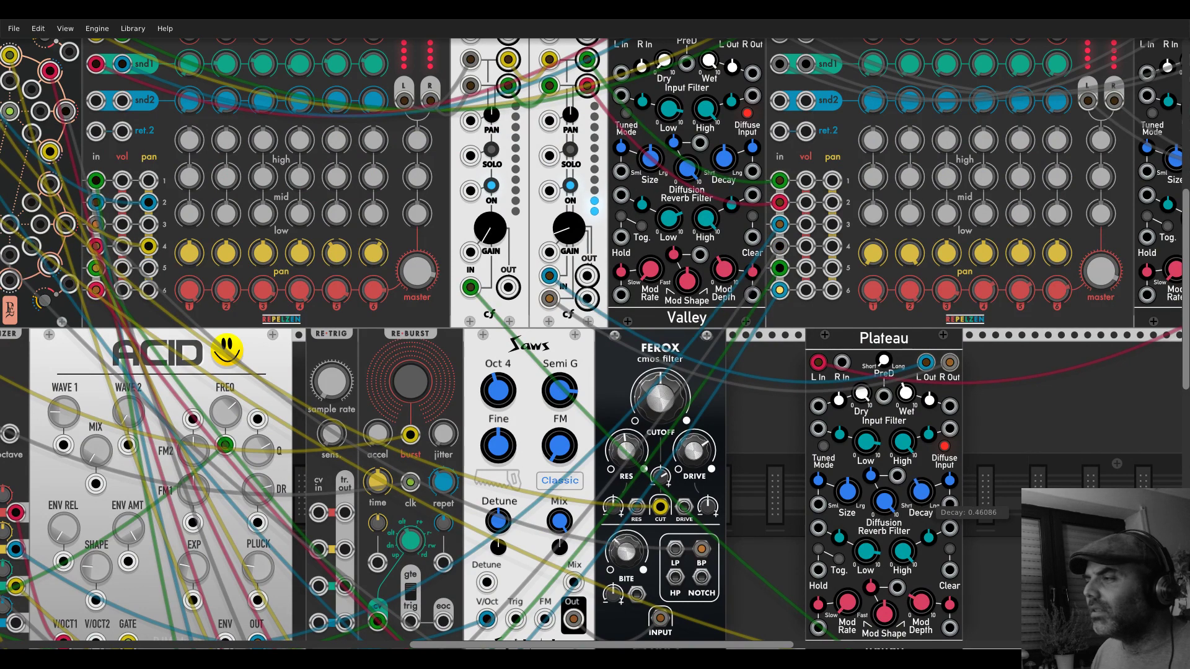
{"action": "left_click_drag", "start_coordinate": [906, 392], "coordinate": [902, 427]}
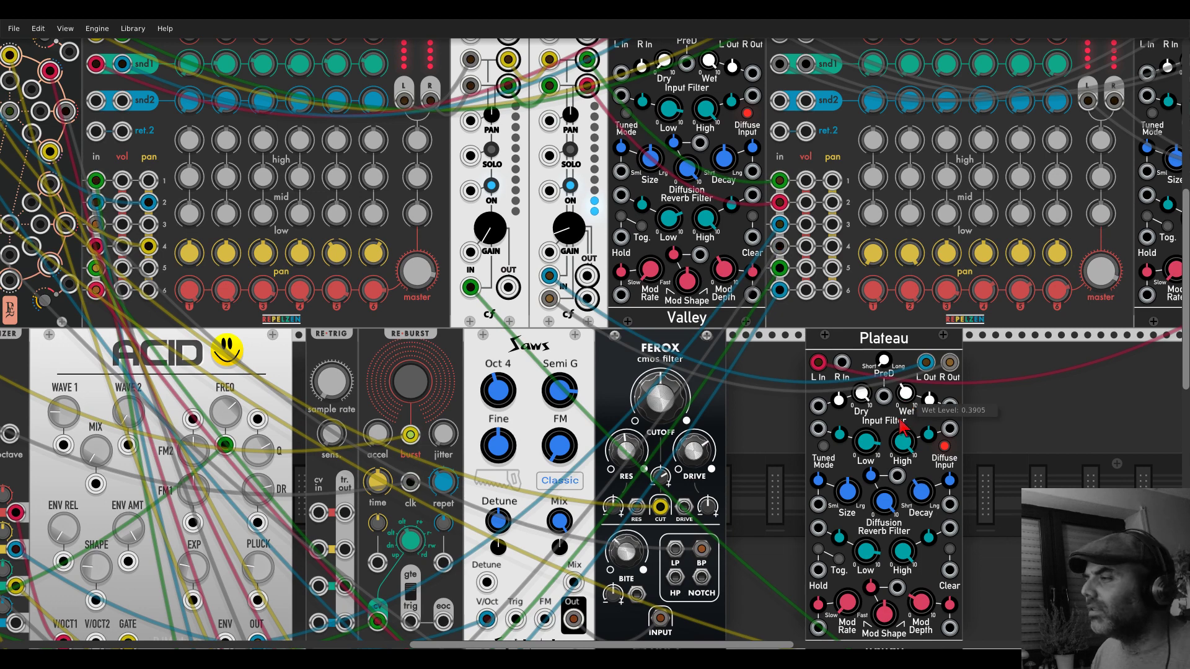
- Adjust the gain of channel 6 on the first REX-MIX mixer
{"action": "scroll", "coordinate": [751, 403], "scroll_direction": "up", "scroll_amount": 1}
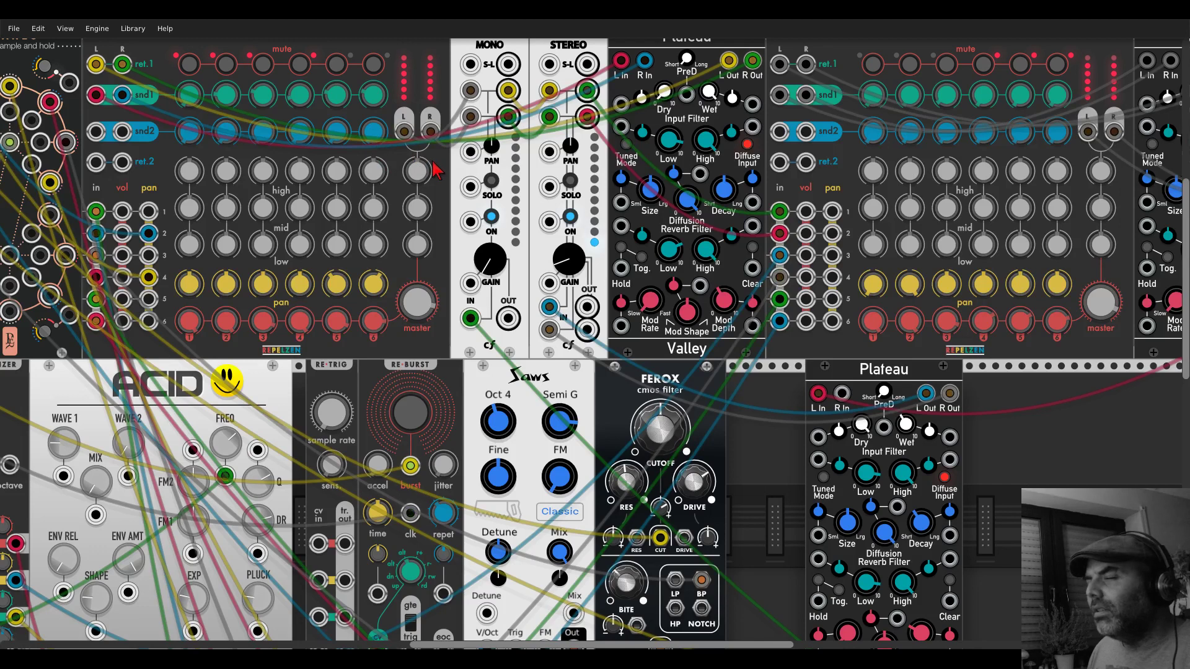
{"action": "scroll", "coordinate": [438, 171], "scroll_direction": "up", "scroll_amount": 2}
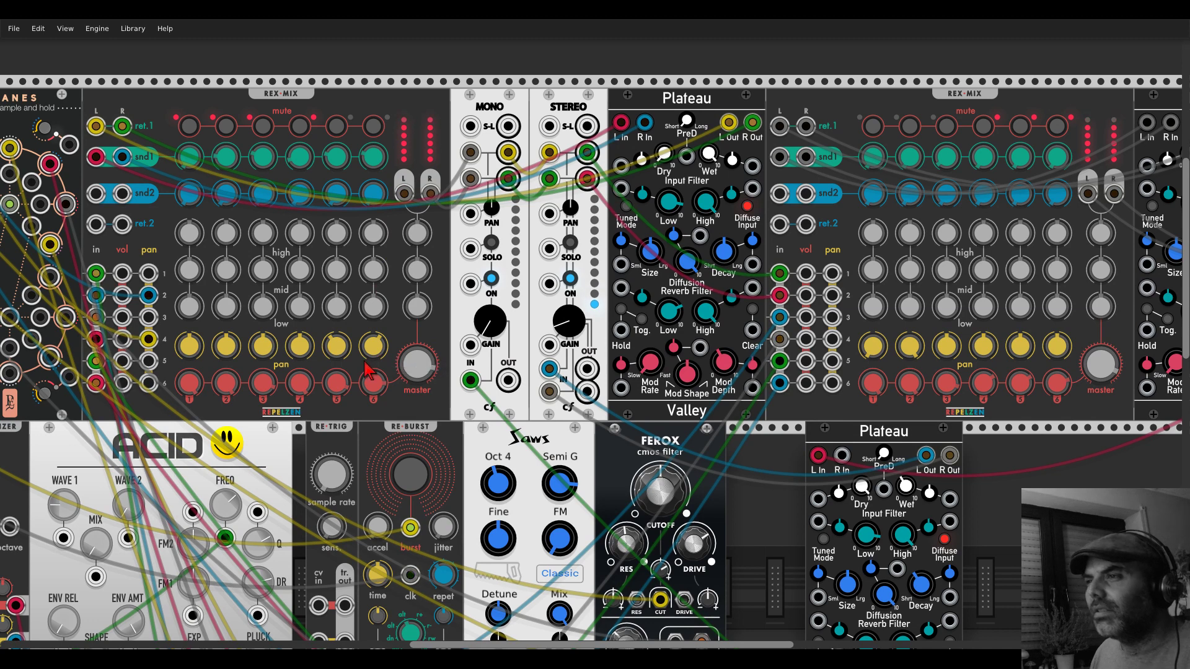
{"action": "mouse_move", "coordinate": [358, 387]}
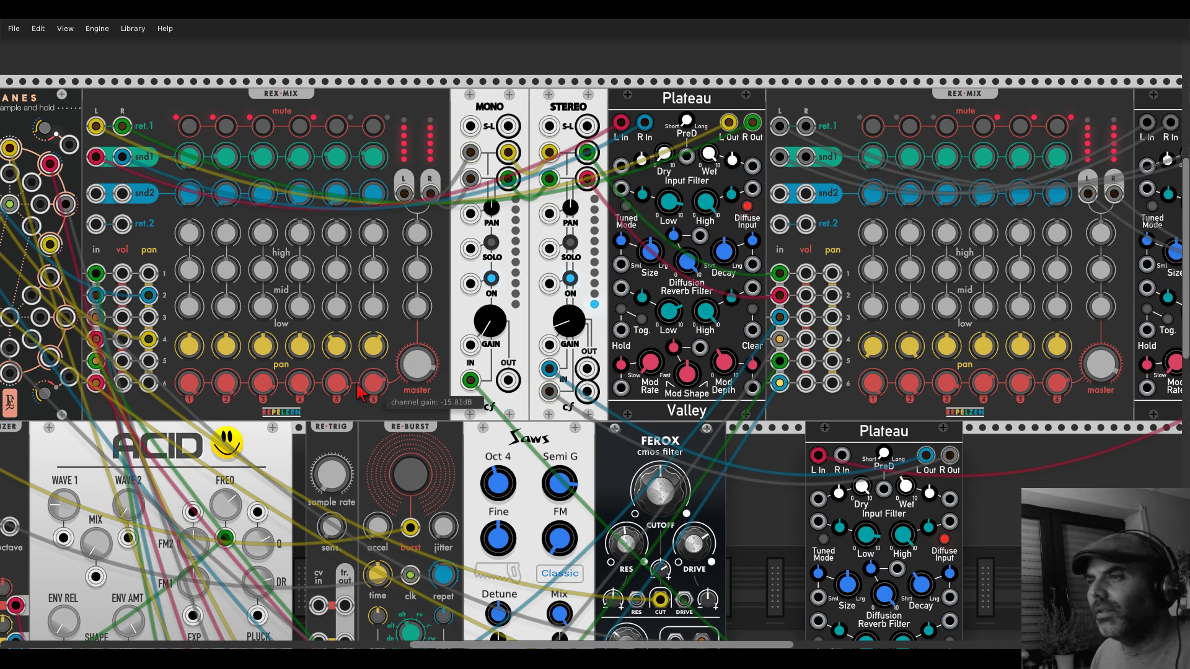
{"action": "mouse_move", "coordinate": [358, 389]}
{"action": "left_mouse_down"}
{"action": "mouse_move", "coordinate": [358, 371]}
{"action": "mouse_move", "coordinate": [359, 400]}
{"action": "mouse_move", "coordinate": [395, 402]}
{"action": "mouse_move", "coordinate": [395, 413]}
{"action": "mouse_move", "coordinate": [358, 419]}
{"action": "mouse_move", "coordinate": [370, 390]}
{"action": "mouse_move", "coordinate": [370, 401]}
{"action": "left_mouse_up"}
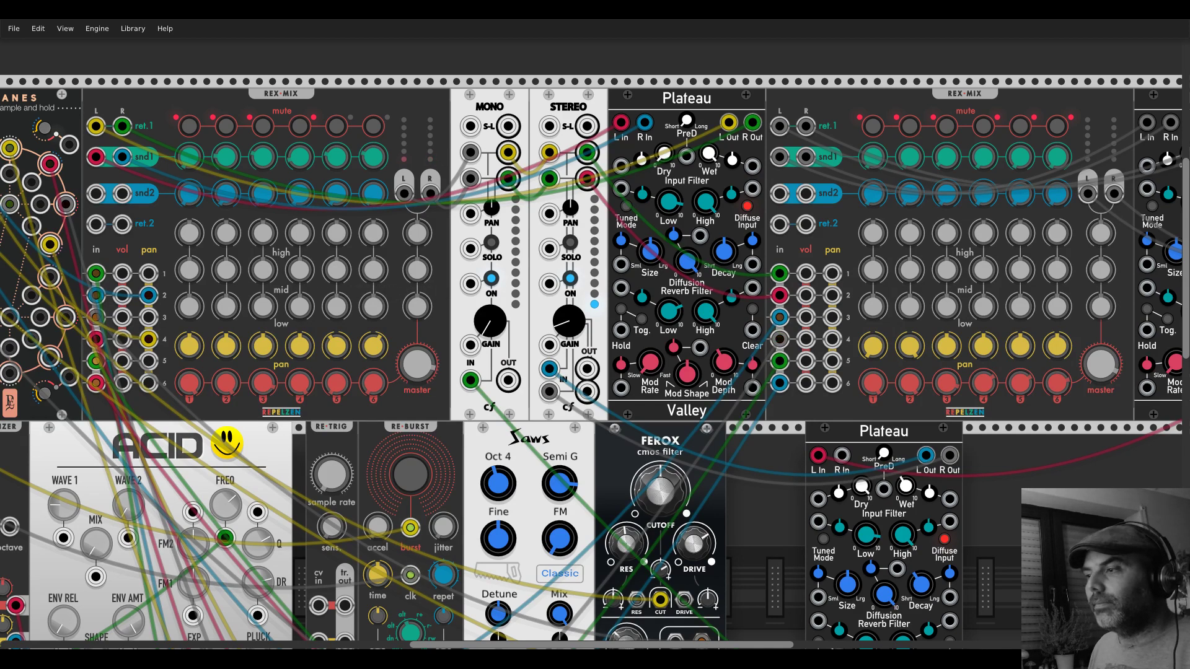
- Save the finished patch under its current file name
{"action": "scroll", "coordinate": [749, 460], "scroll_direction": "down", "scroll_amount": 3}
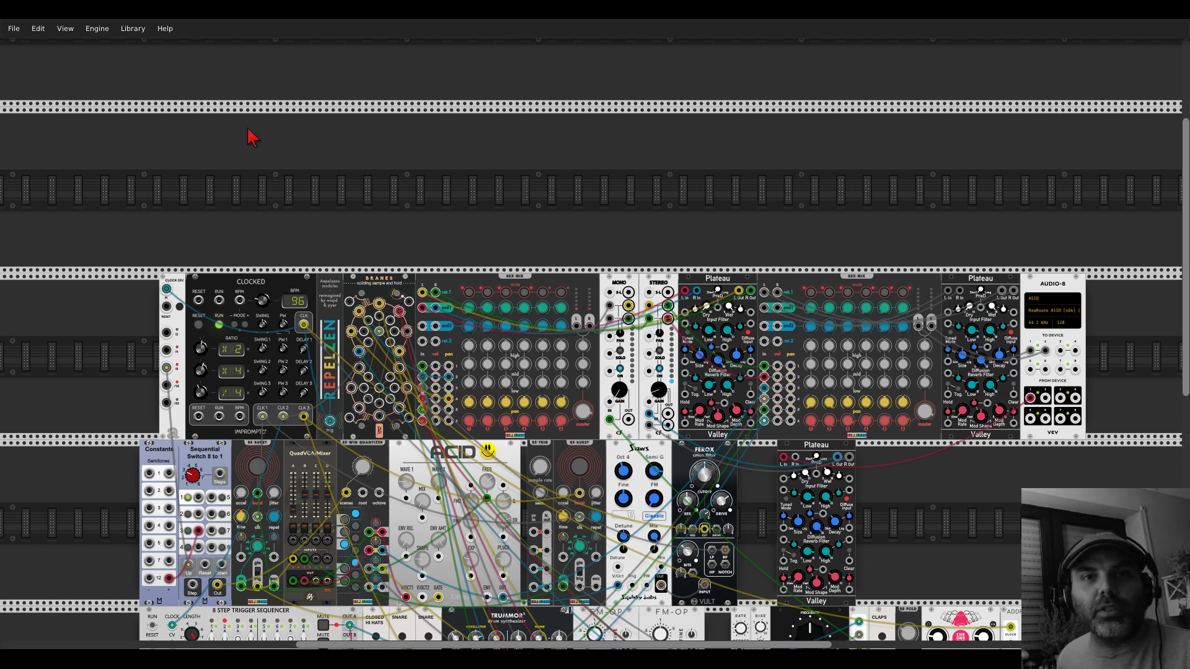
{"action": "left_click", "coordinate": [17, 30]}
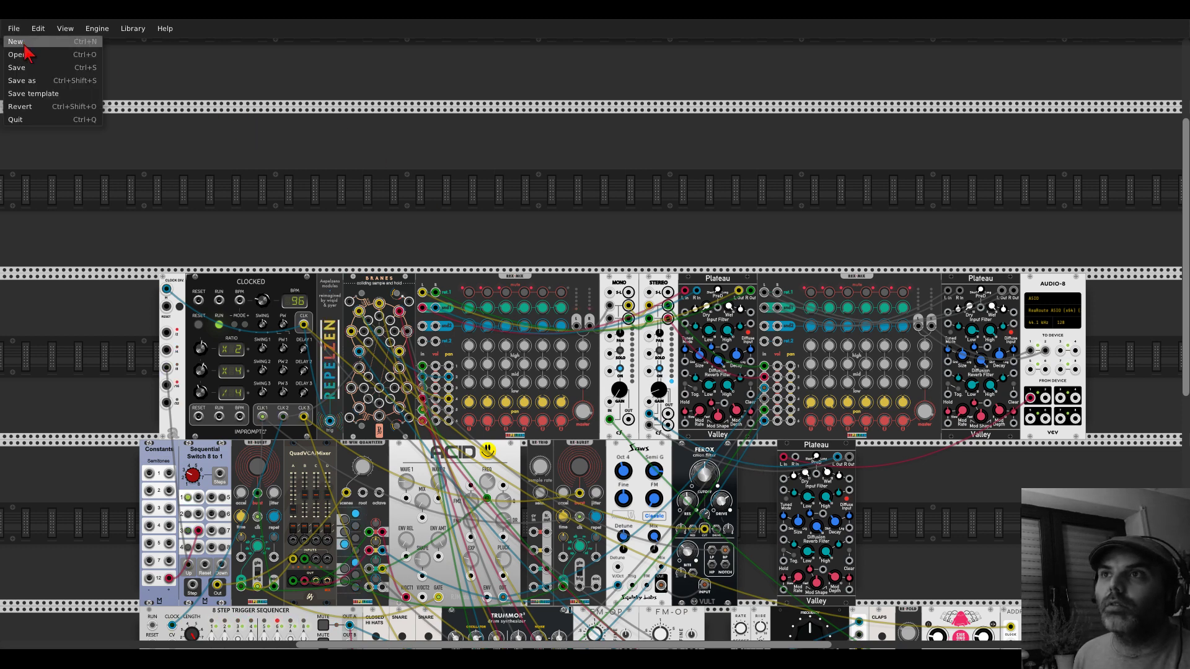
{"action": "left_click", "coordinate": [24, 66]}
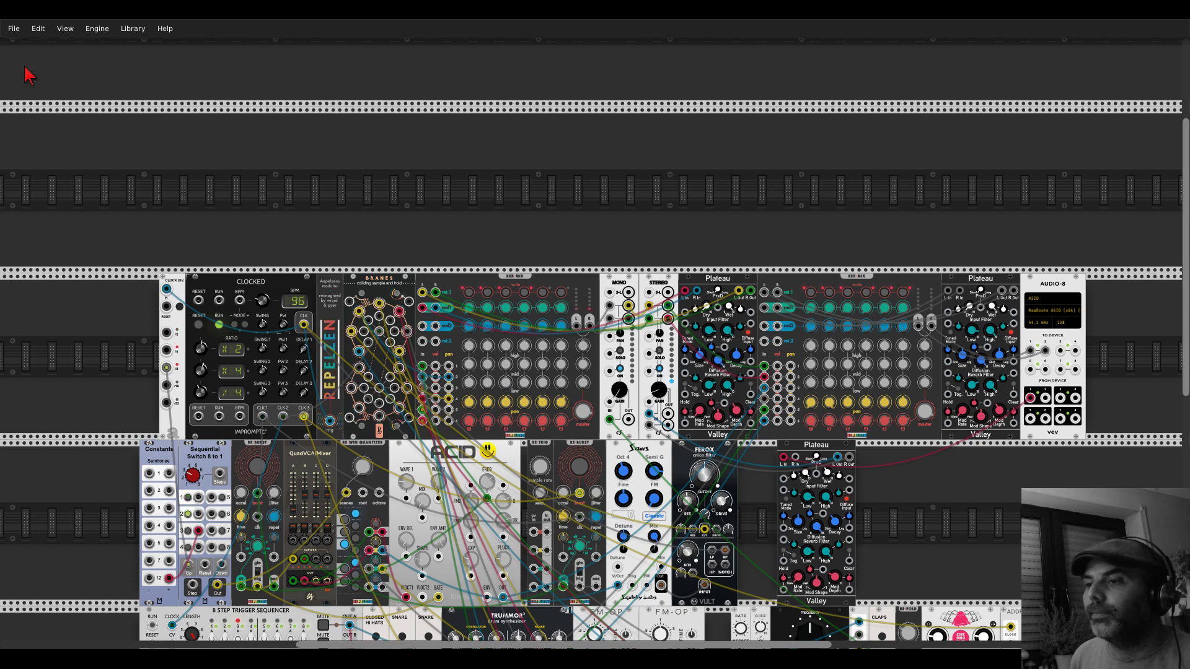